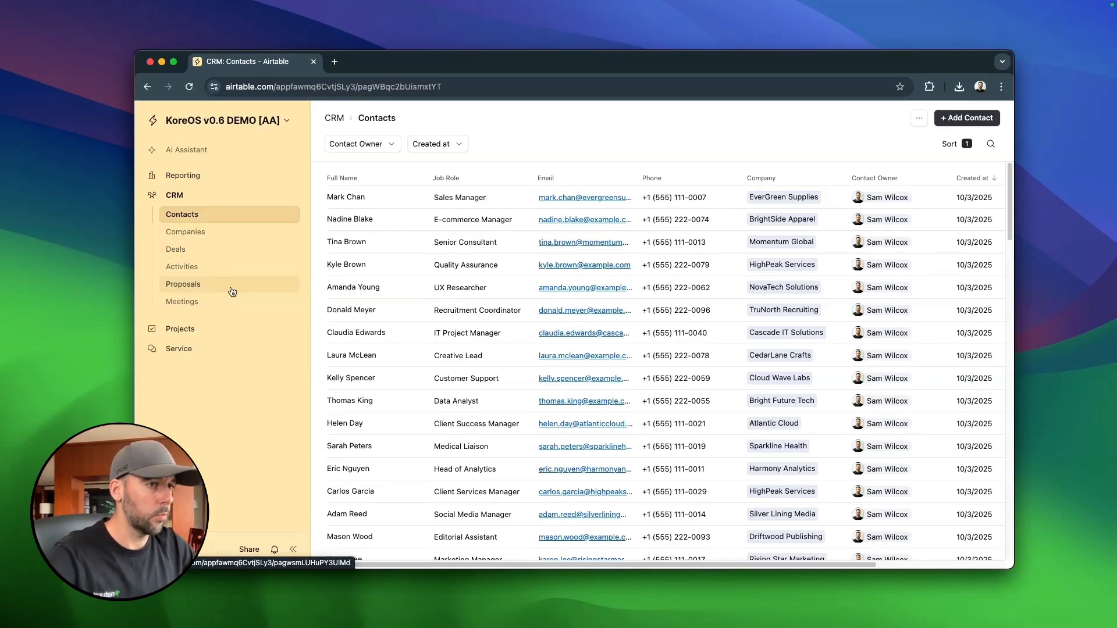
Look through the Deals, Activities, Proposals and Meetings pages of the CRM section.
left_click(201, 250)
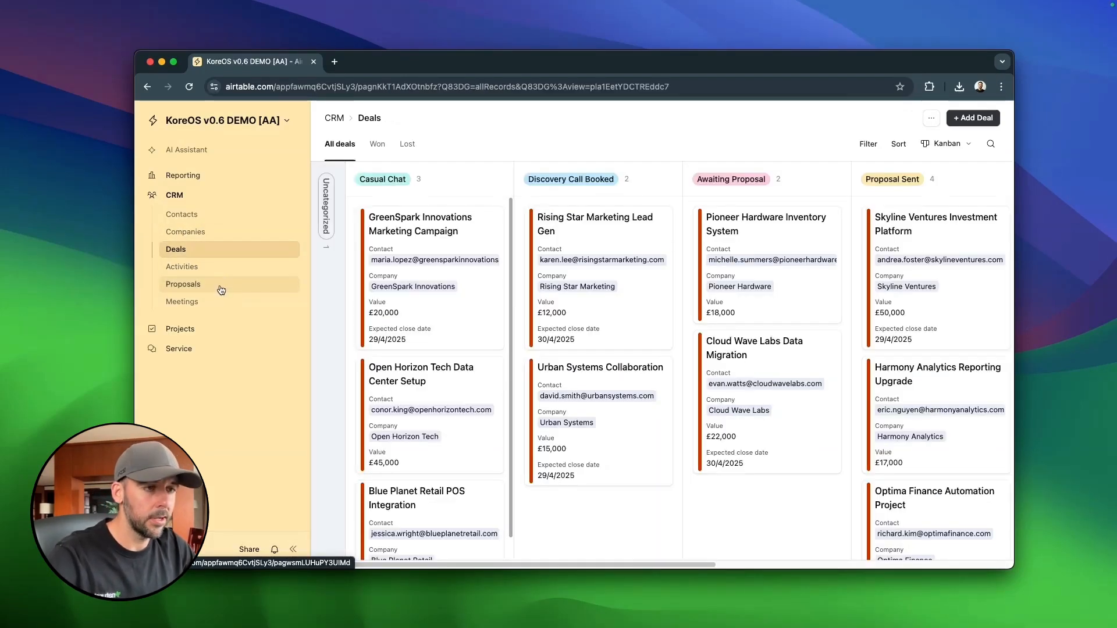
left_click(210, 269)
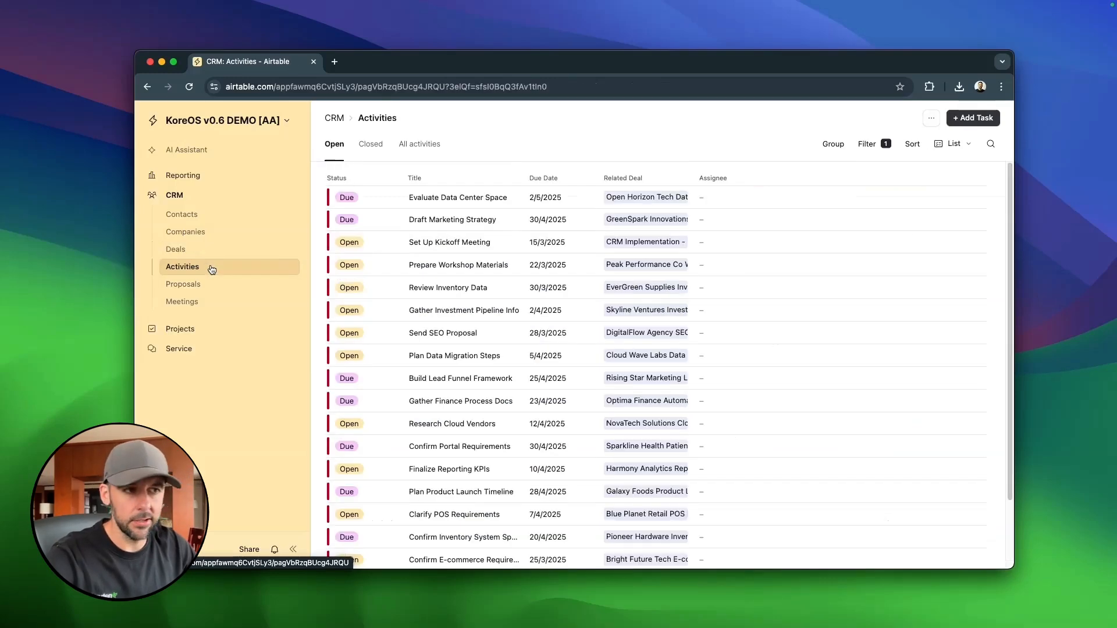
left_click(209, 289)
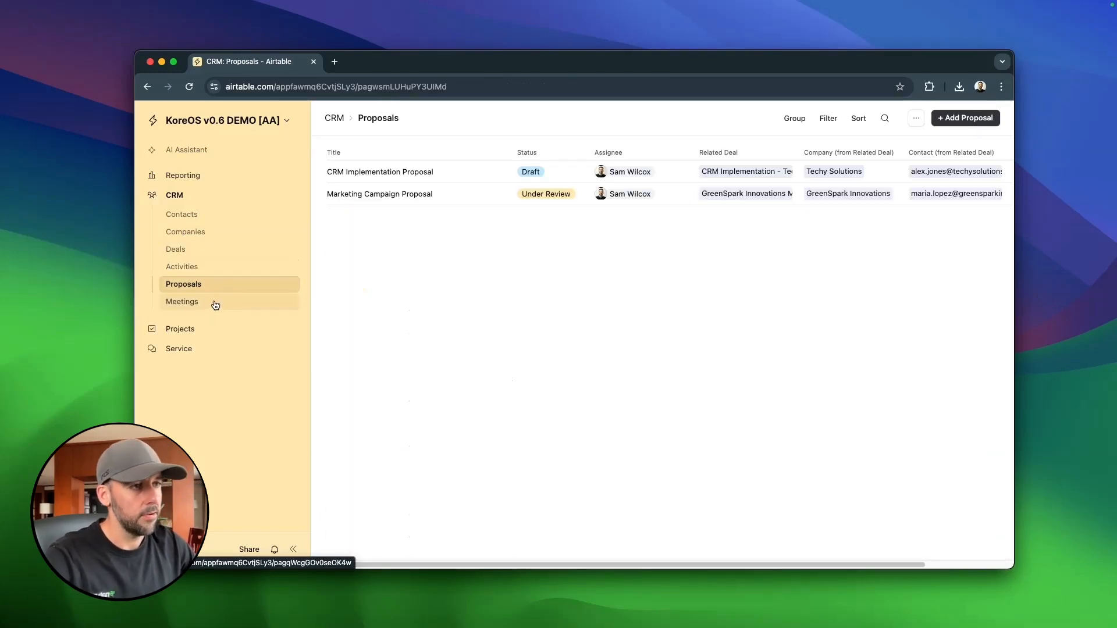
left_click(219, 303)
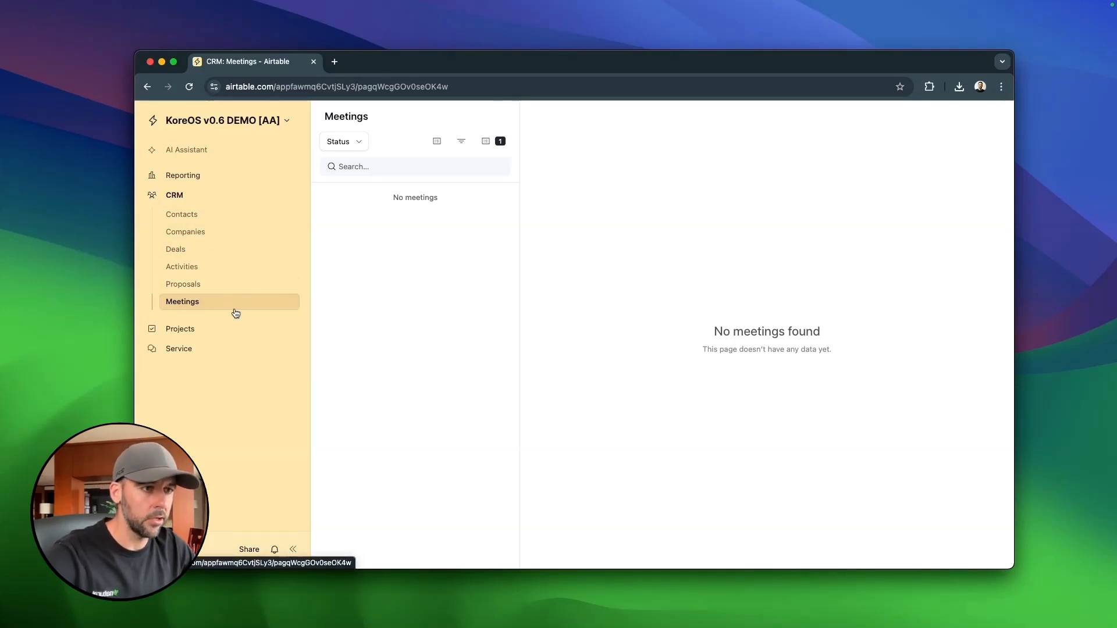
Open the Projects section and examine the Tasks page, reading through the tasks grouped under each project.
left_click(212, 330)
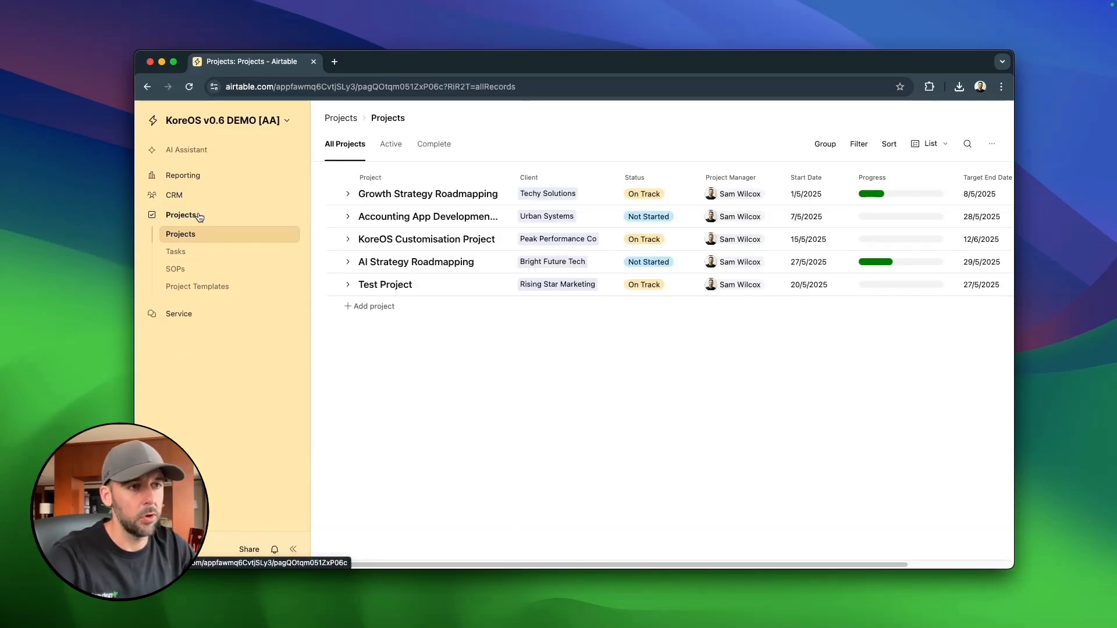
left_click(196, 259)
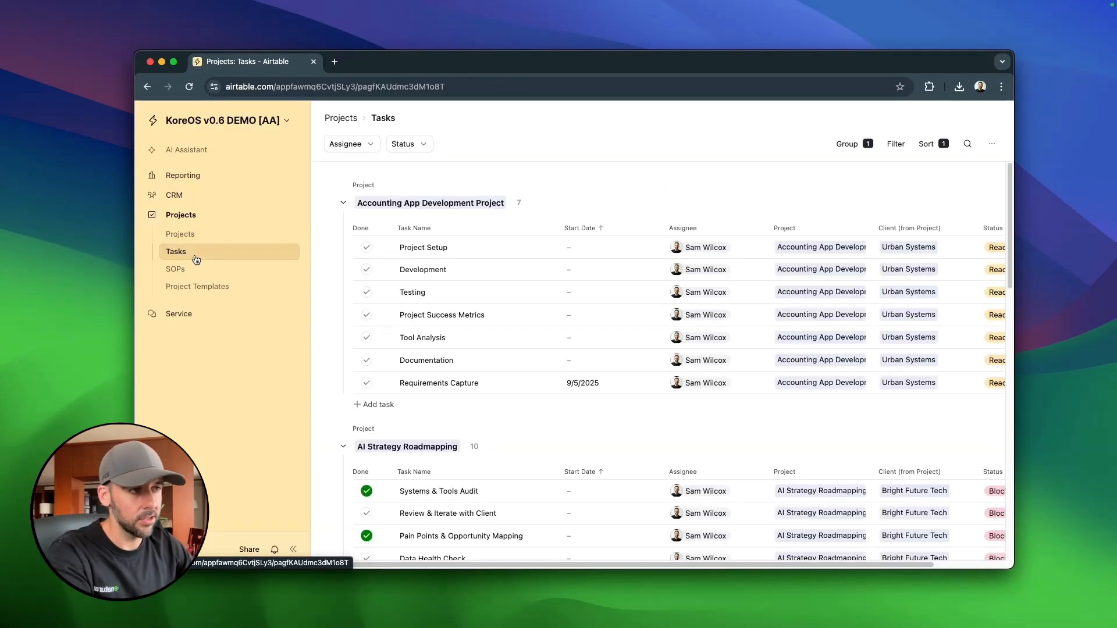
scroll(499, 265, "down", 15)
scroll(494, 250, "up", 10)
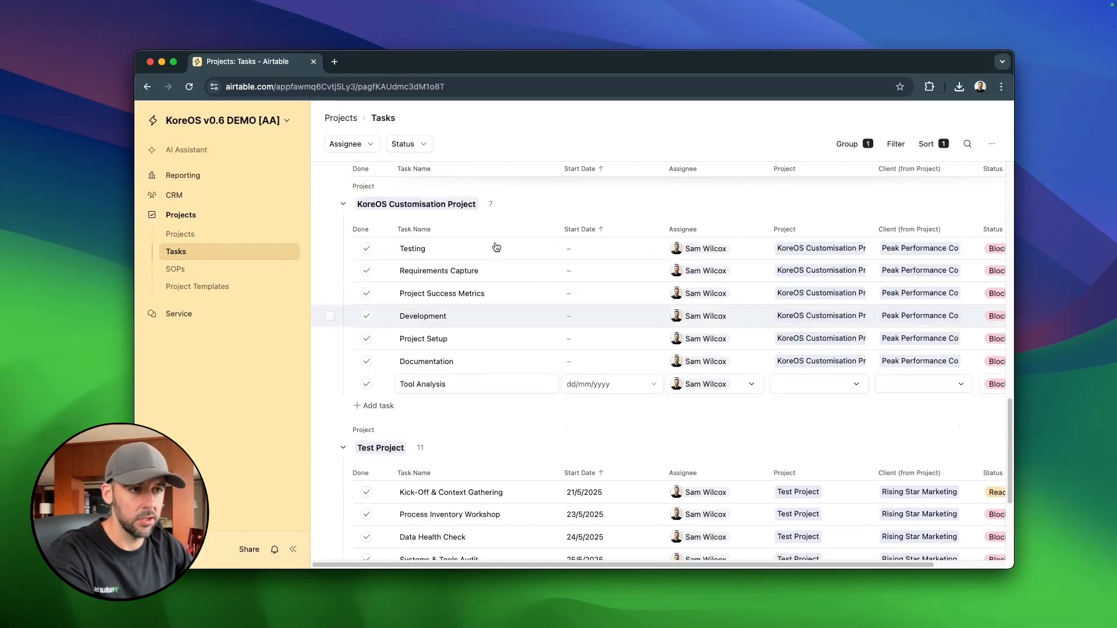
scroll(507, 259, "up", 4)
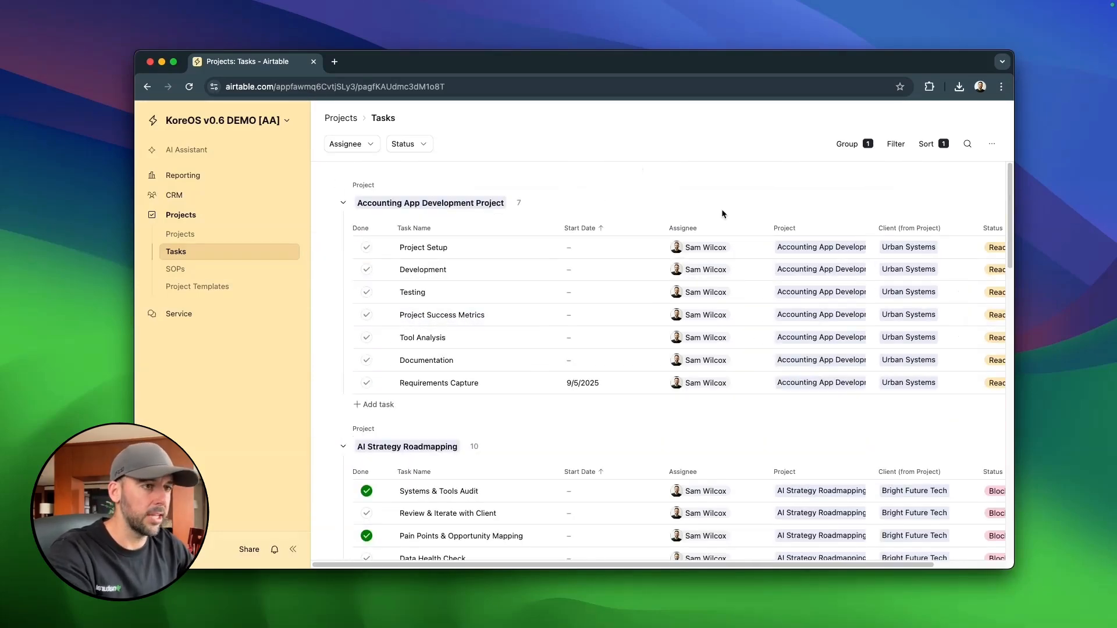
scroll(663, 246, "down", 10)
scroll(640, 283, "down", 5)
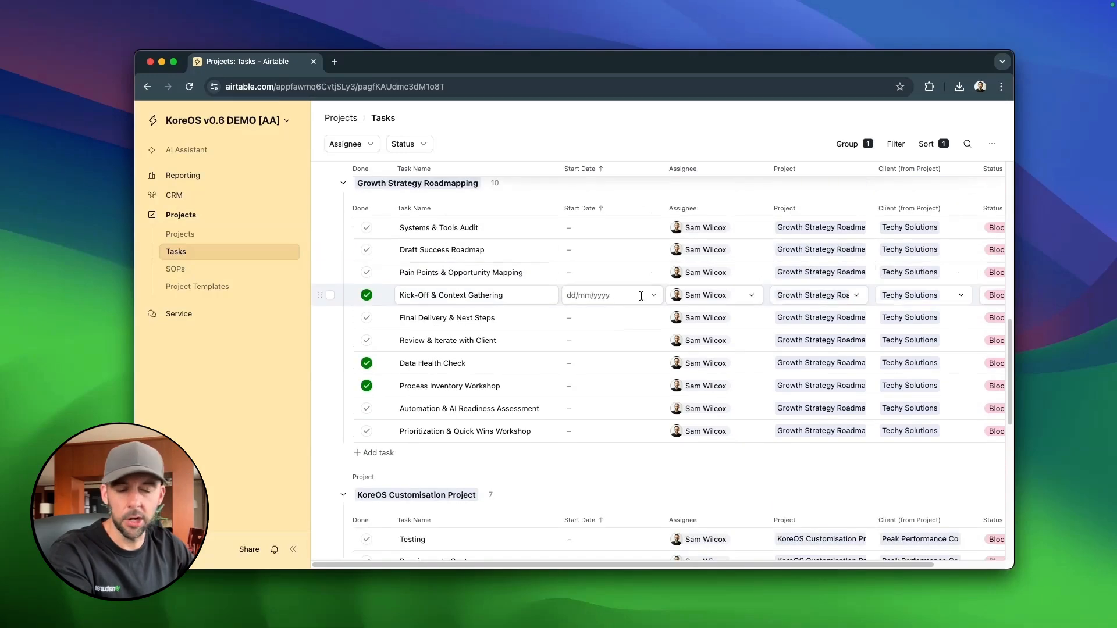
scroll(571, 306, "up", 15)
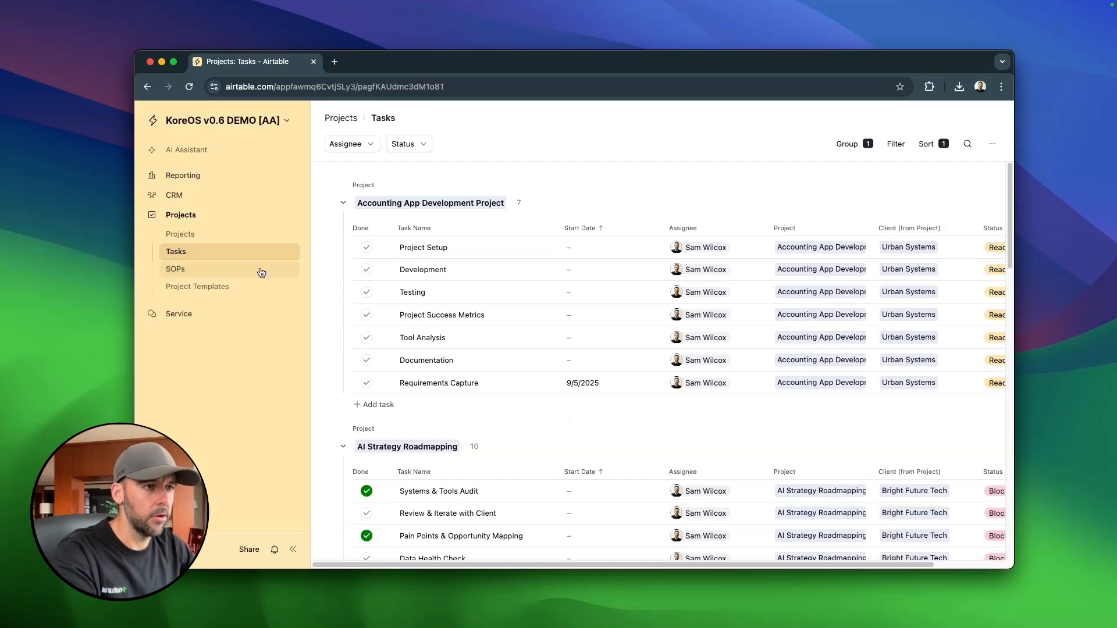
Browse the SOP gallery in the Projects section across all categories.
left_click(189, 267)
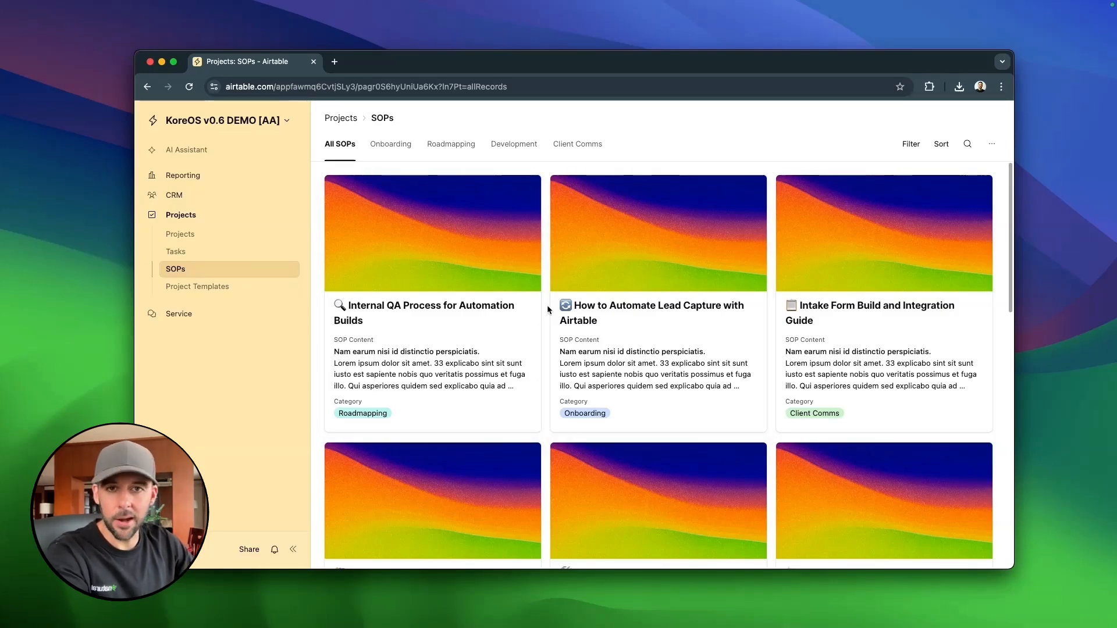
scroll(547, 305, "down", 6)
scroll(549, 307, "down", 1)
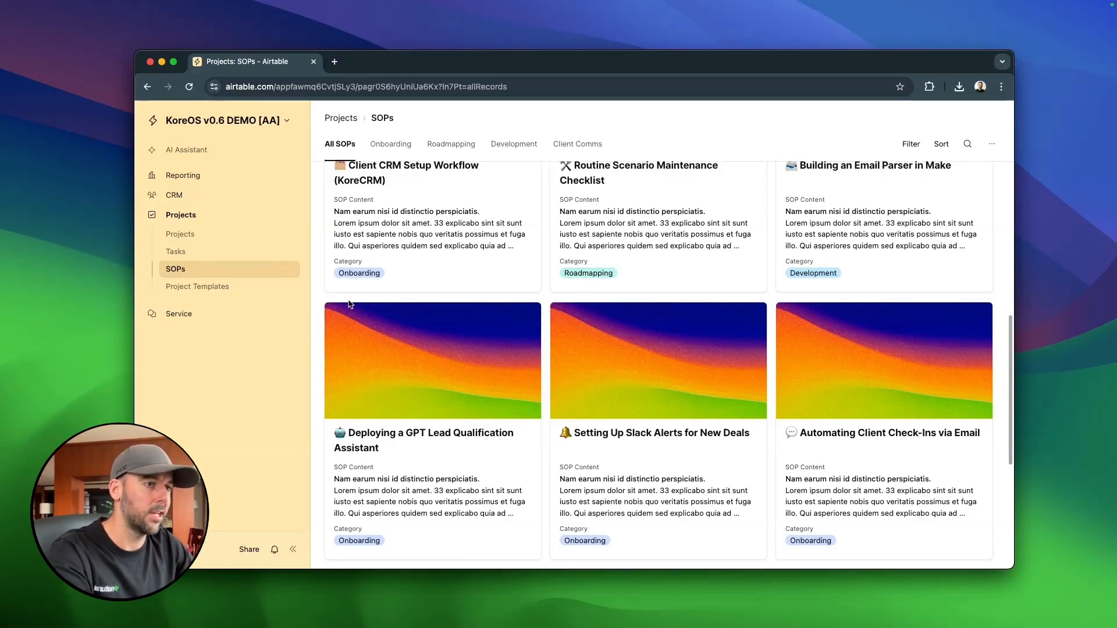
View the Project Templates page, collapsing the Roadmapping and Project groups and expanding Roadmapping again to see its template tasks.
left_click(213, 289)
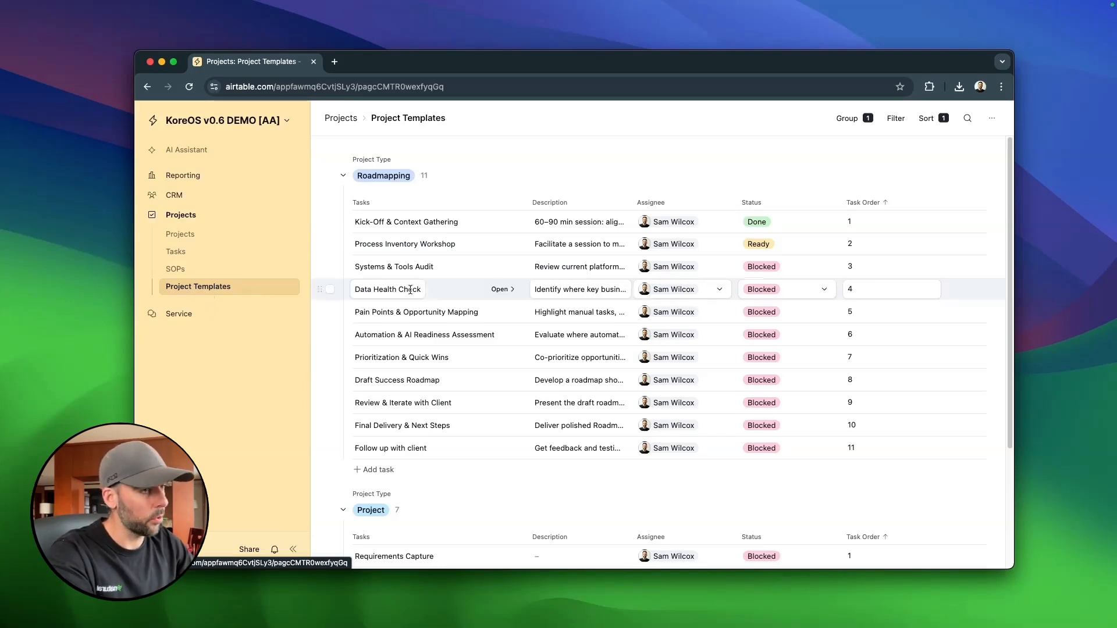
left_click(345, 177)
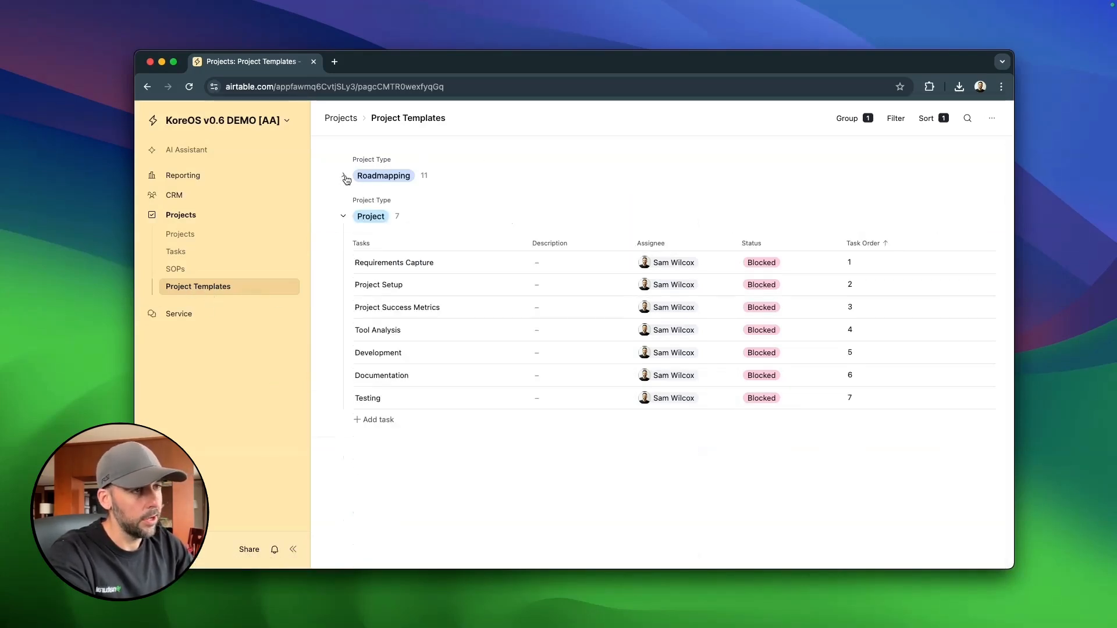
left_click(343, 216)
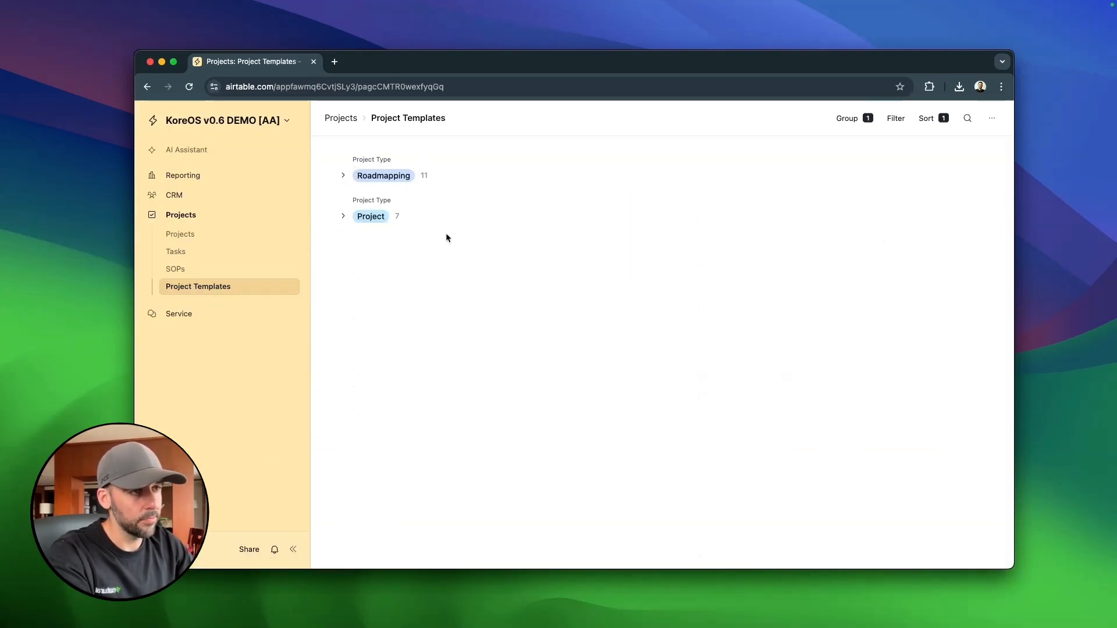
left_click(343, 176)
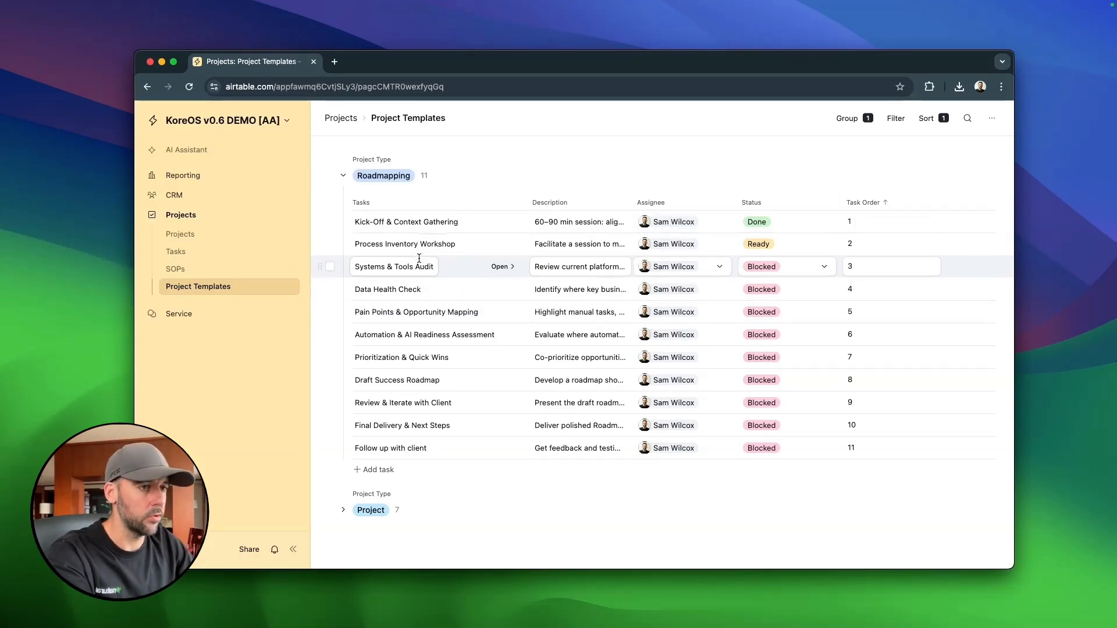
Examine the tasks nested under the AI Strategy Roadmapping and Growth Strategy Roadmapping projects in the Projects list.
left_click(193, 242)
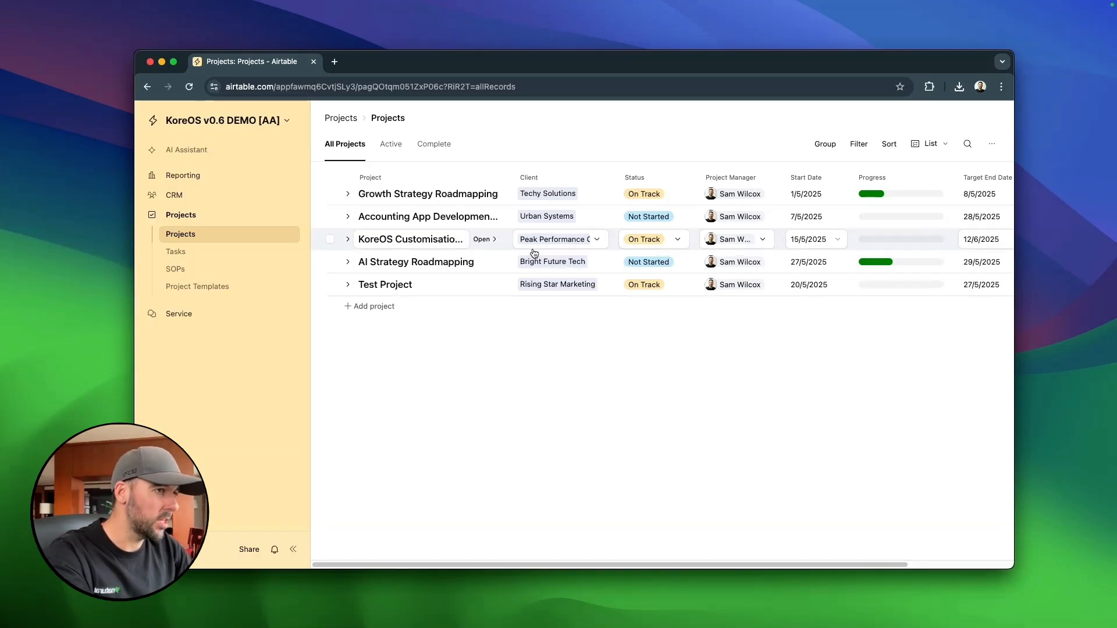
left_click(348, 261)
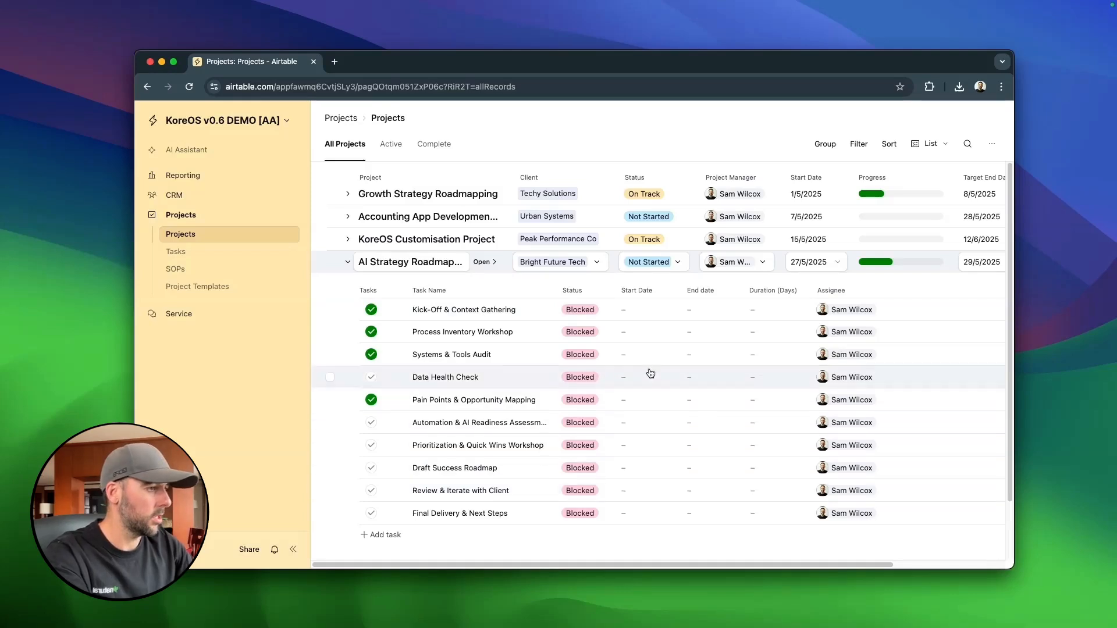
left_click(348, 194)
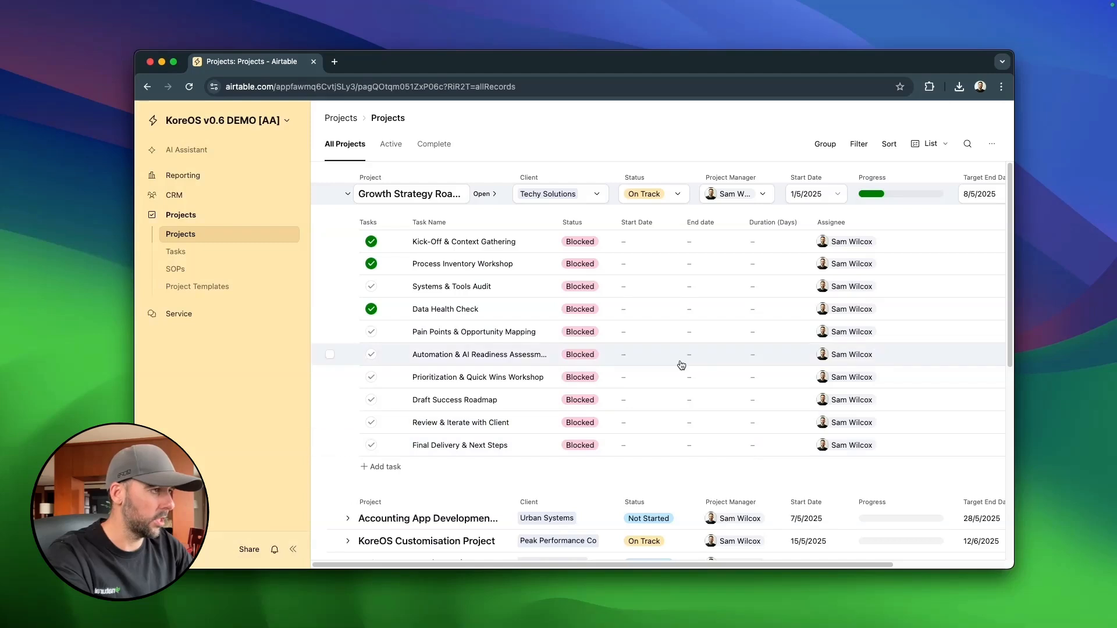
scroll(733, 340, "down", 1)
scroll(738, 355, "down", 2)
scroll(768, 381, "up", 3)
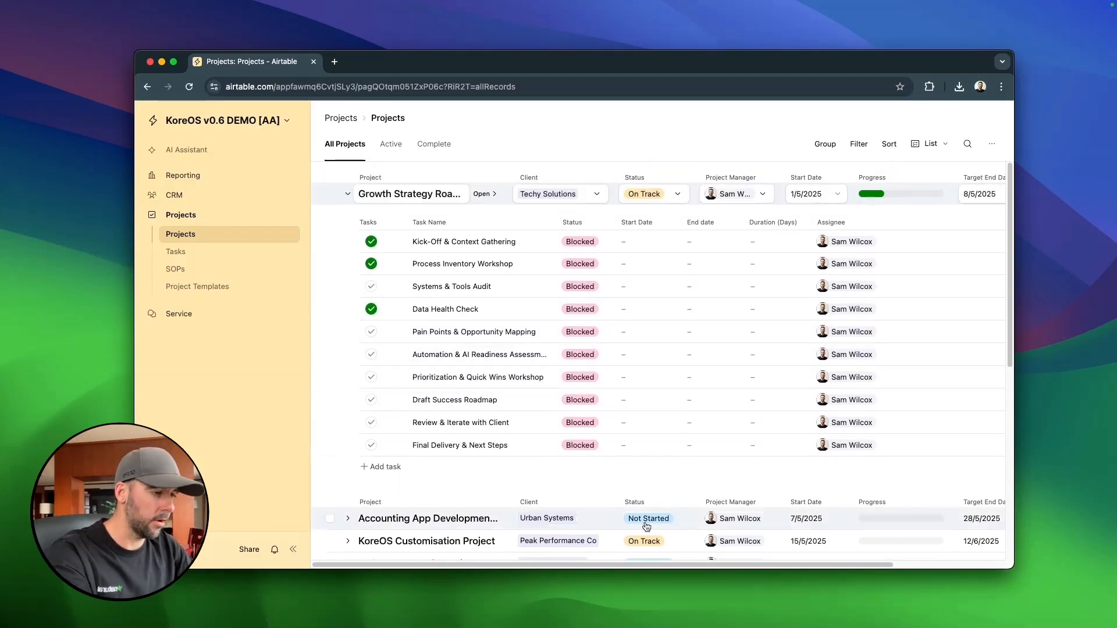
Display all projects as a timeline instead of a list.
left_click_drag(603, 564, 673, 573)
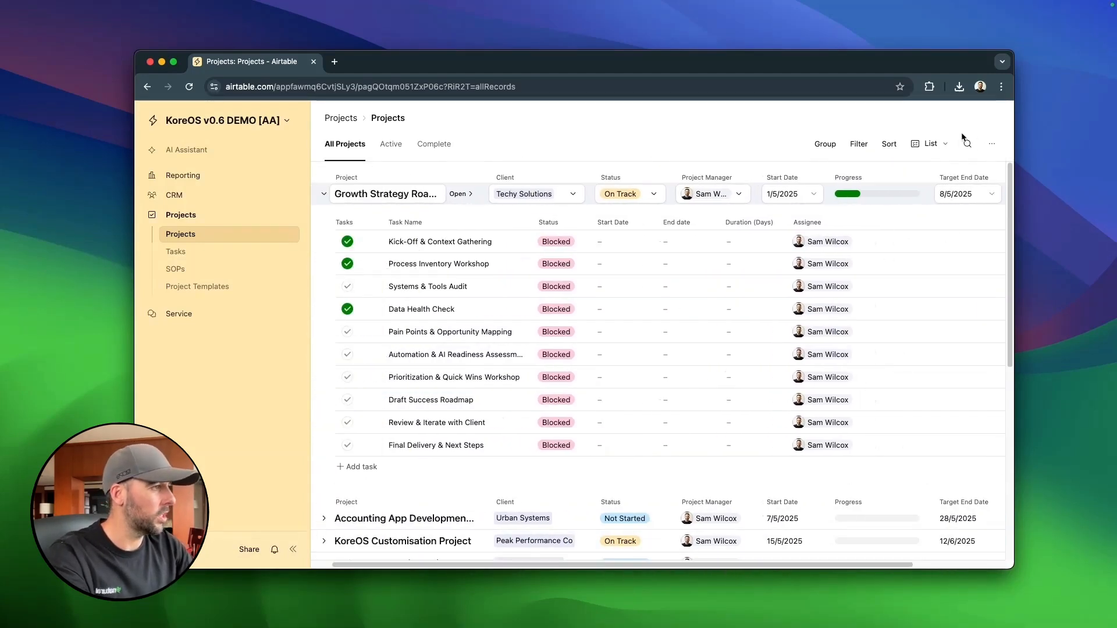
left_click(929, 144)
left_click(853, 192)
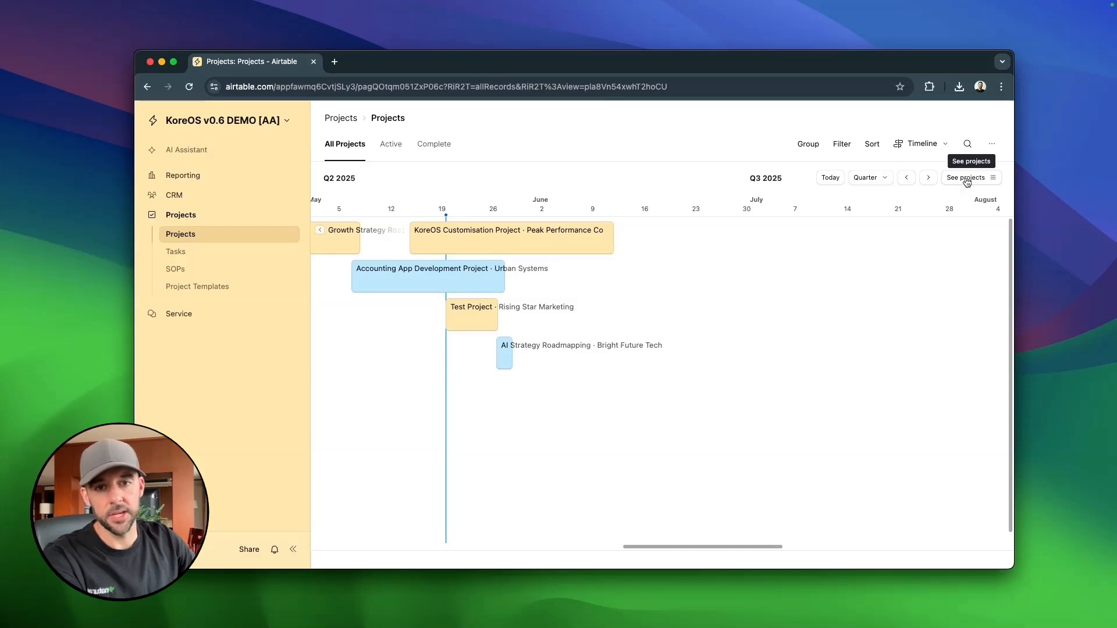
Go to the base's underlying data and look through the Projects, Tasks, Project Templates and SOPs tables.
left_click(284, 121)
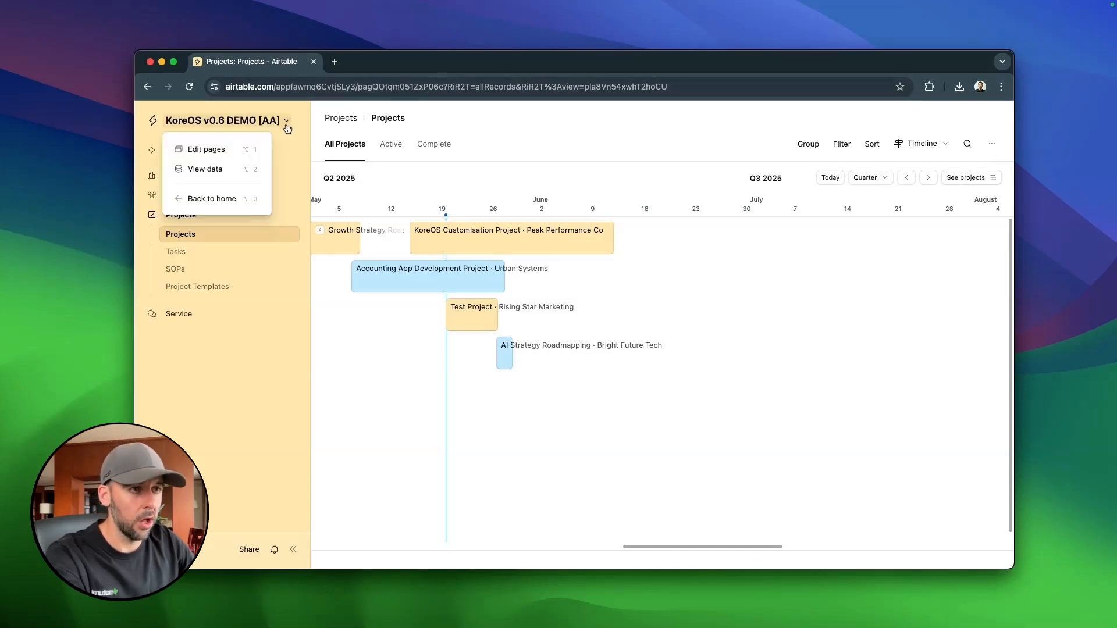
left_click(210, 170)
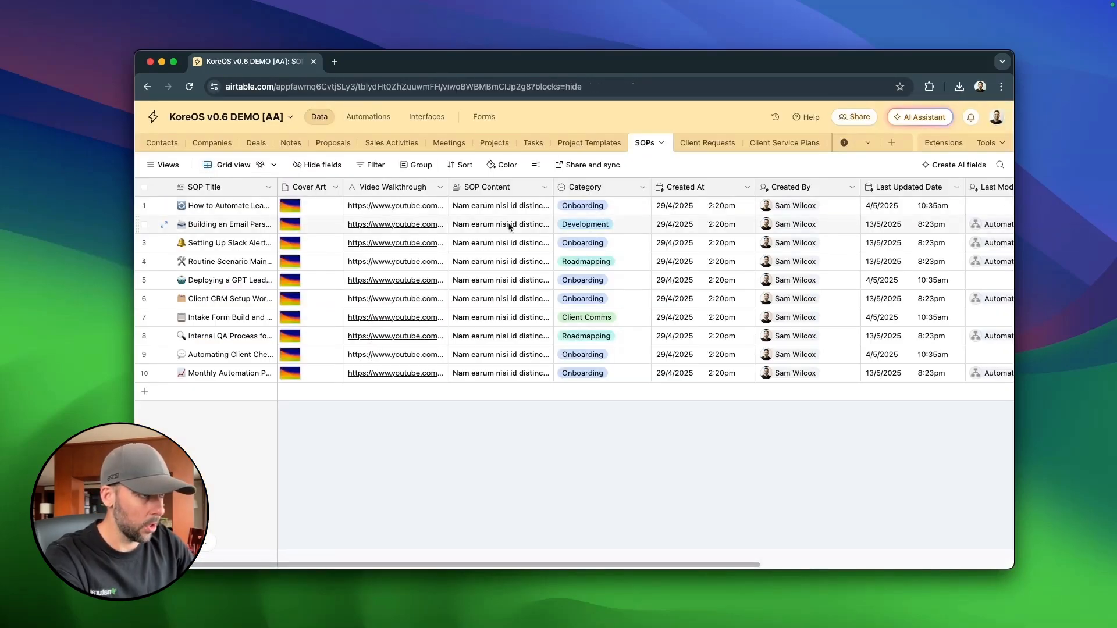
left_click(494, 143)
left_click(543, 143)
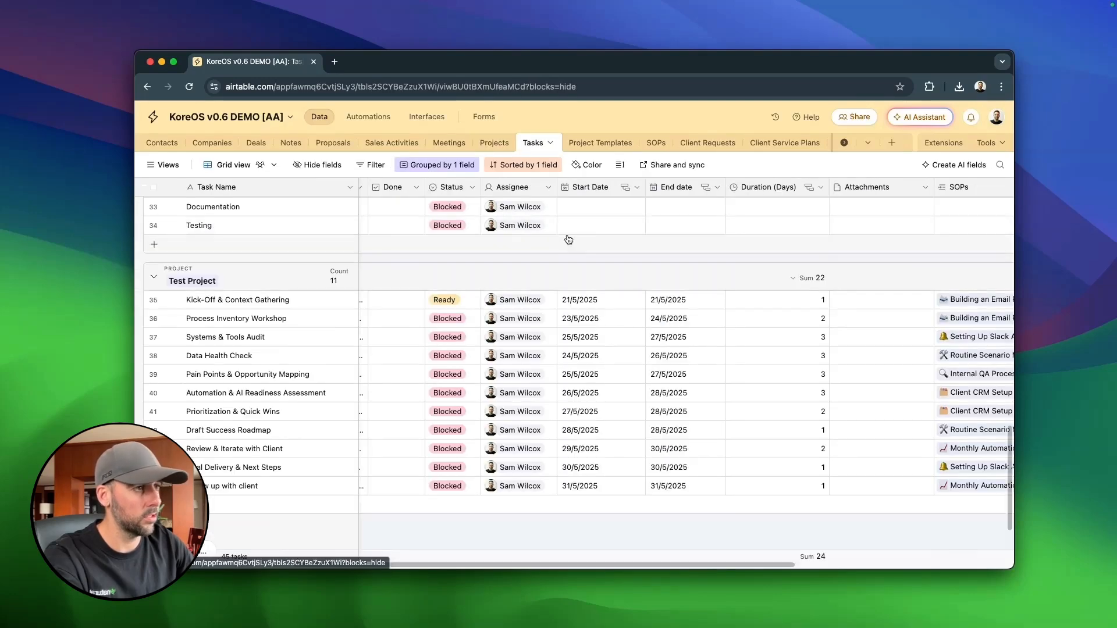
left_click(599, 143)
left_click(652, 143)
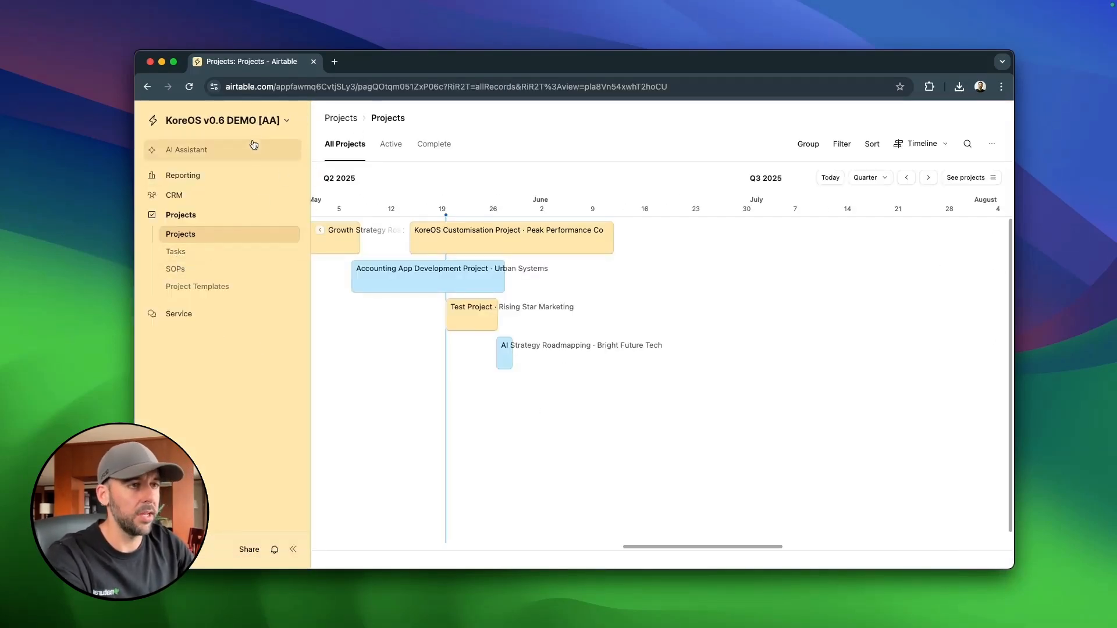
Inspect the task automation that updates the start date with the calculated start date, then return to the base's data.
left_click(264, 122)
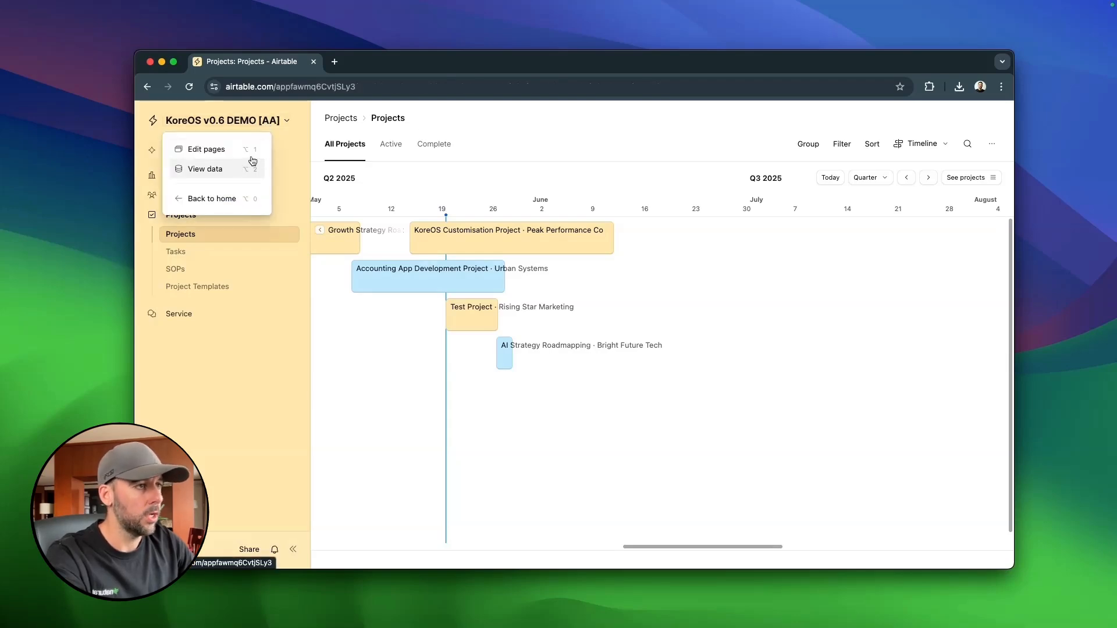
left_click(237, 168)
left_click(368, 117)
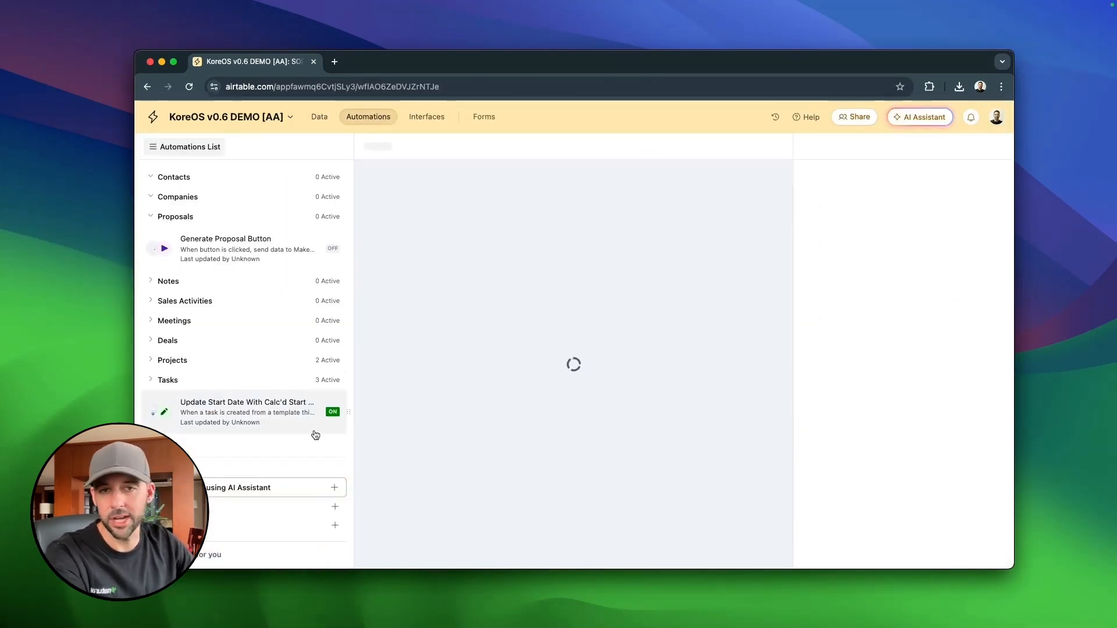
left_click(291, 407)
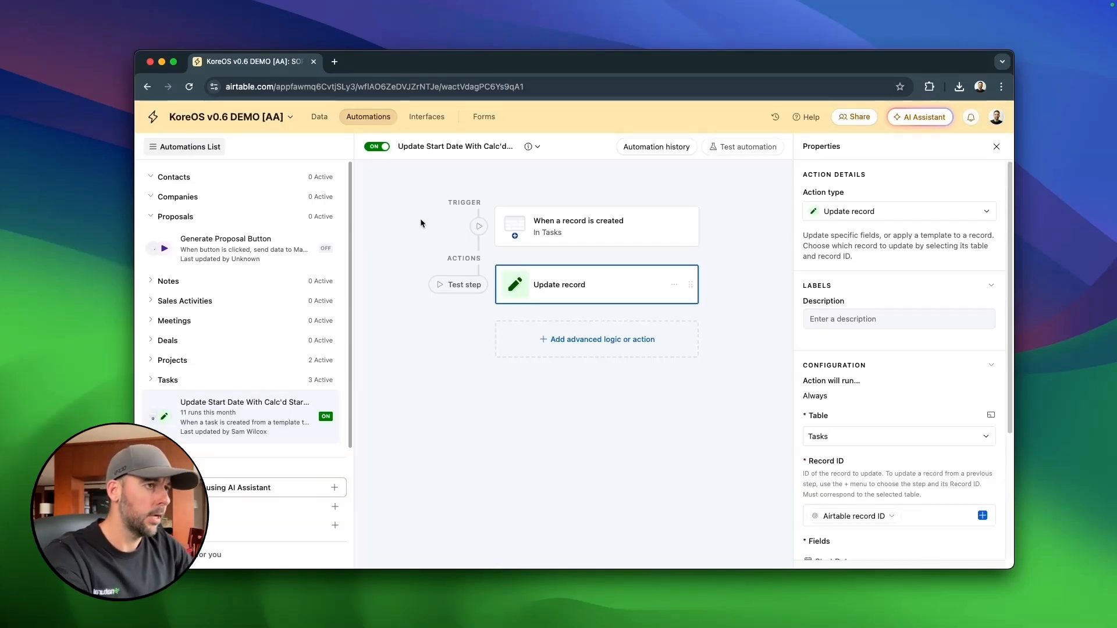
left_click(319, 117)
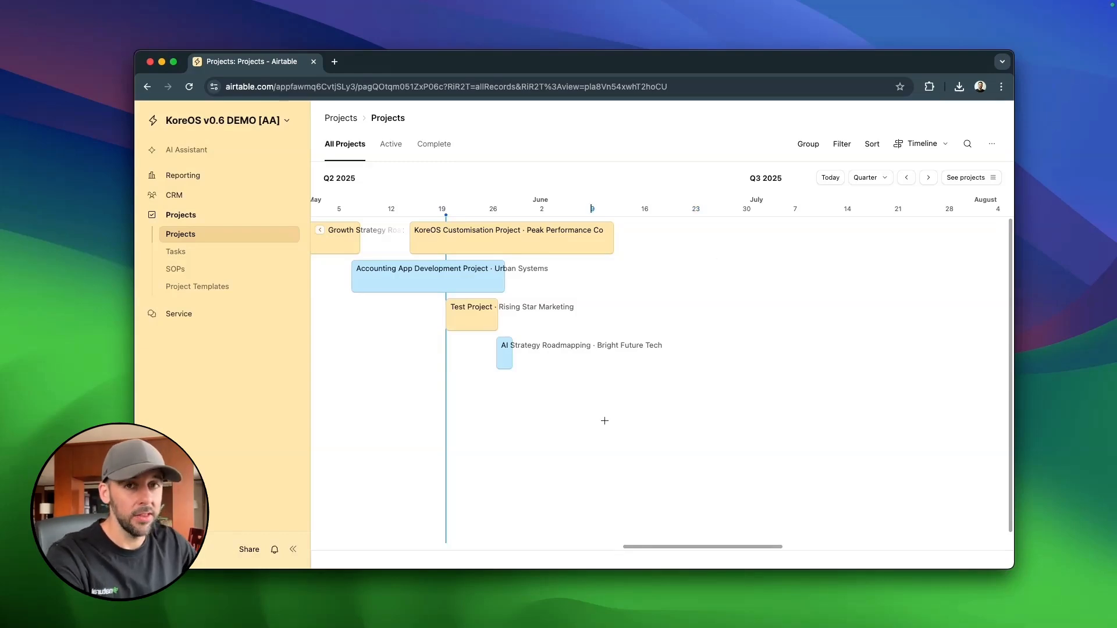
View the Tasks page of the Projects section in the interface, then go back to the CRM section.
left_click(217, 257)
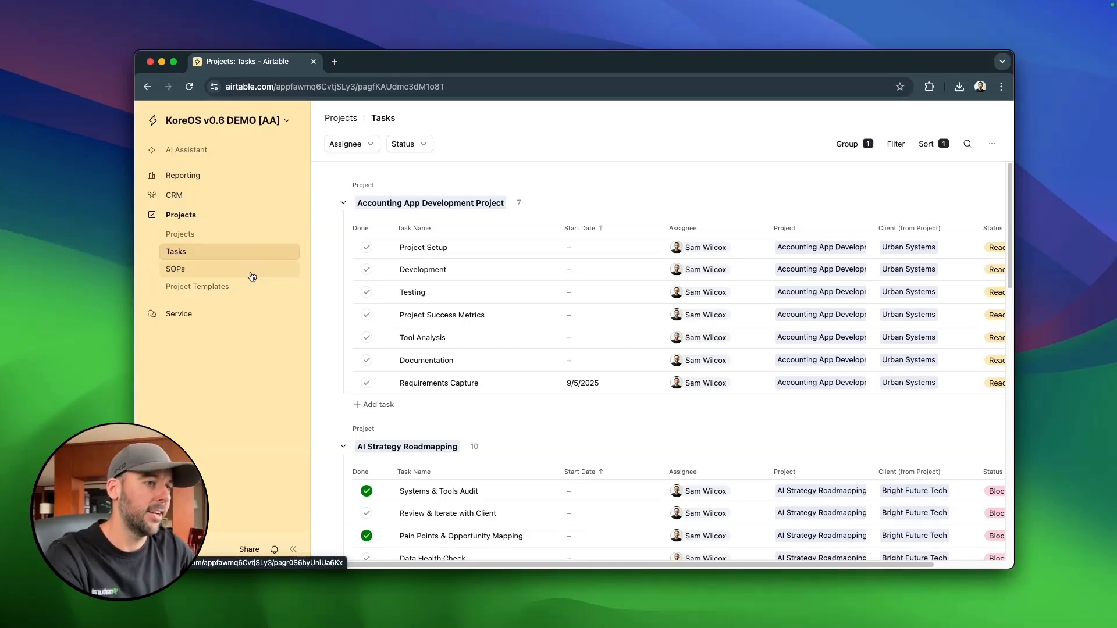
left_click(238, 192)
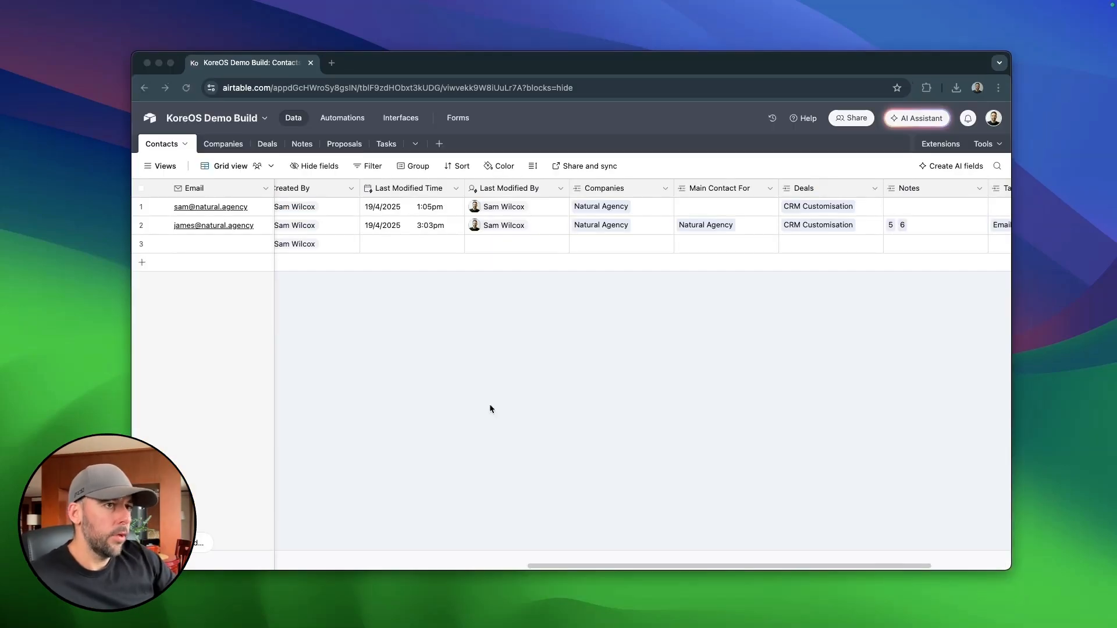
Enlarge the browser window showing the KoreOS Demo Build base and reposition it to fill most of the screen.
left_click_drag(639, 58, 573, 47)
left_click_drag(936, 544, 1036, 584)
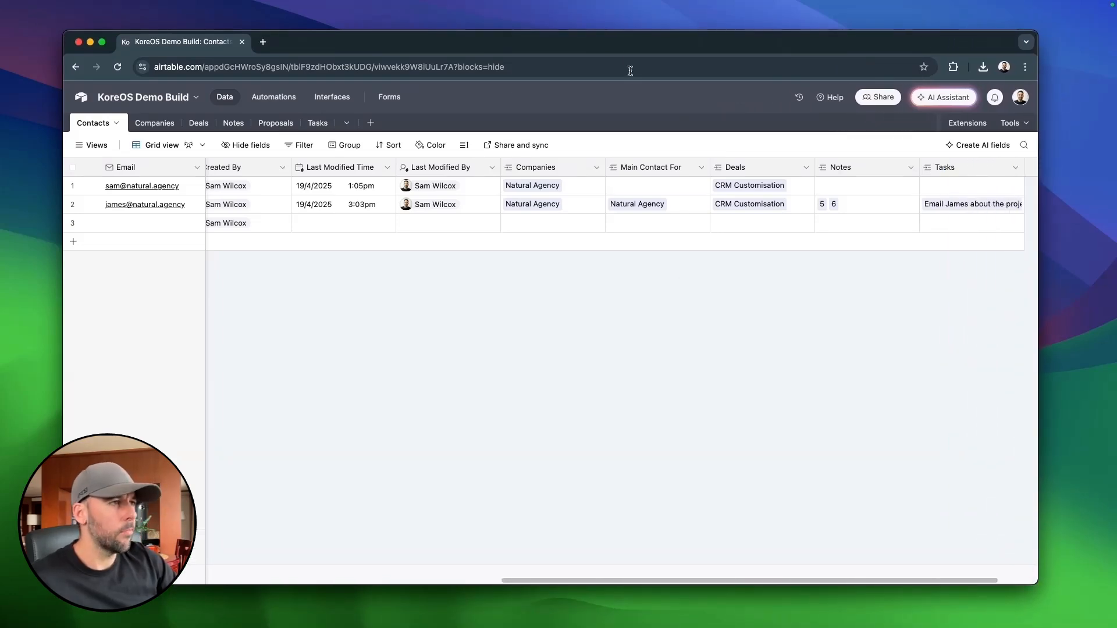
mouse_move(628, 45)
left_mouse_down()
mouse_move(656, 46)
mouse_move(633, 50)
left_mouse_up()
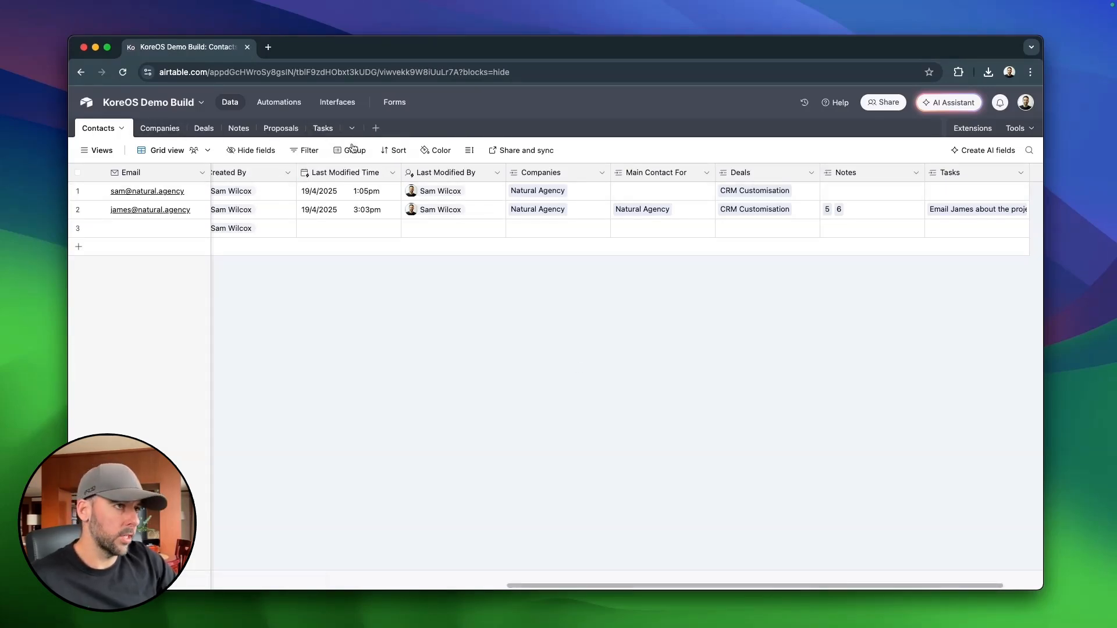
Add a blank table named Projects to the base, with each record called Project.
left_click(377, 129)
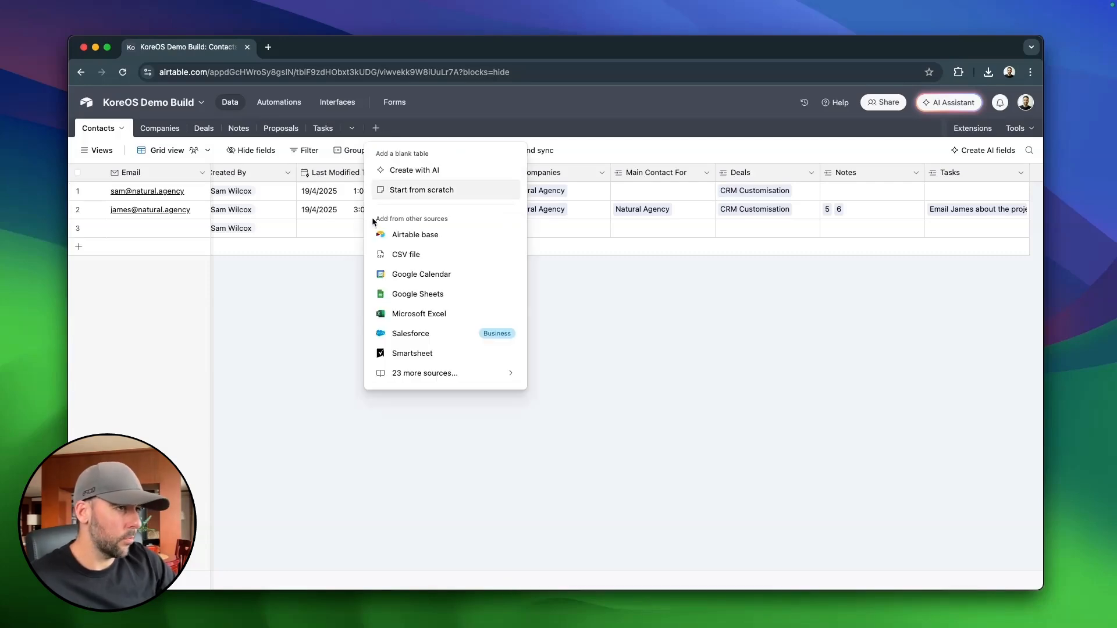
left_click(451, 195)
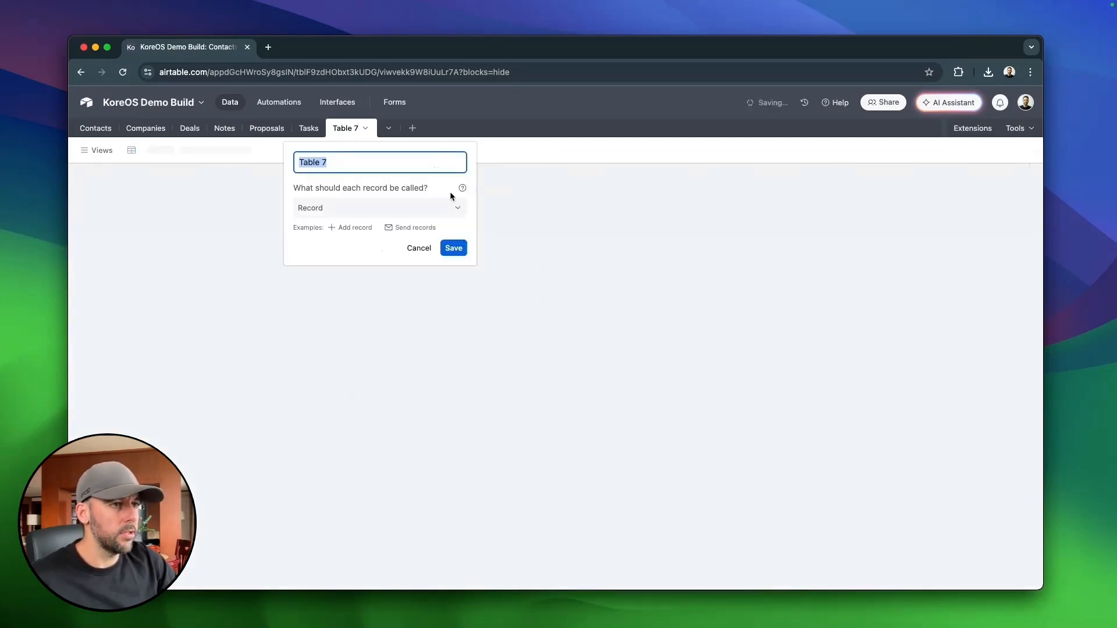
type("Projects")
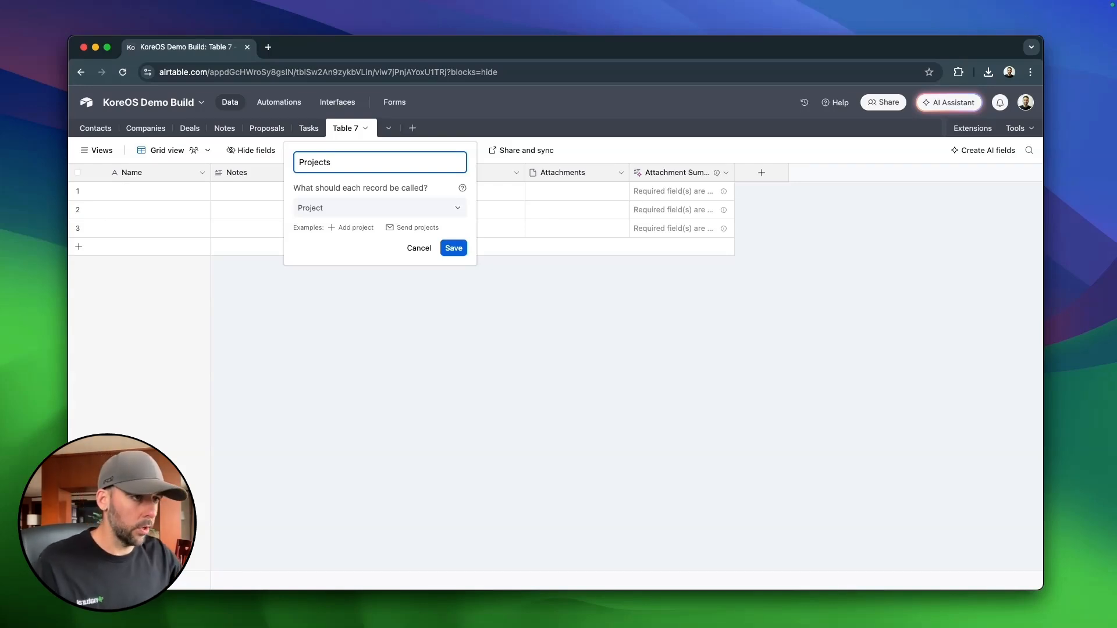
left_click(456, 248)
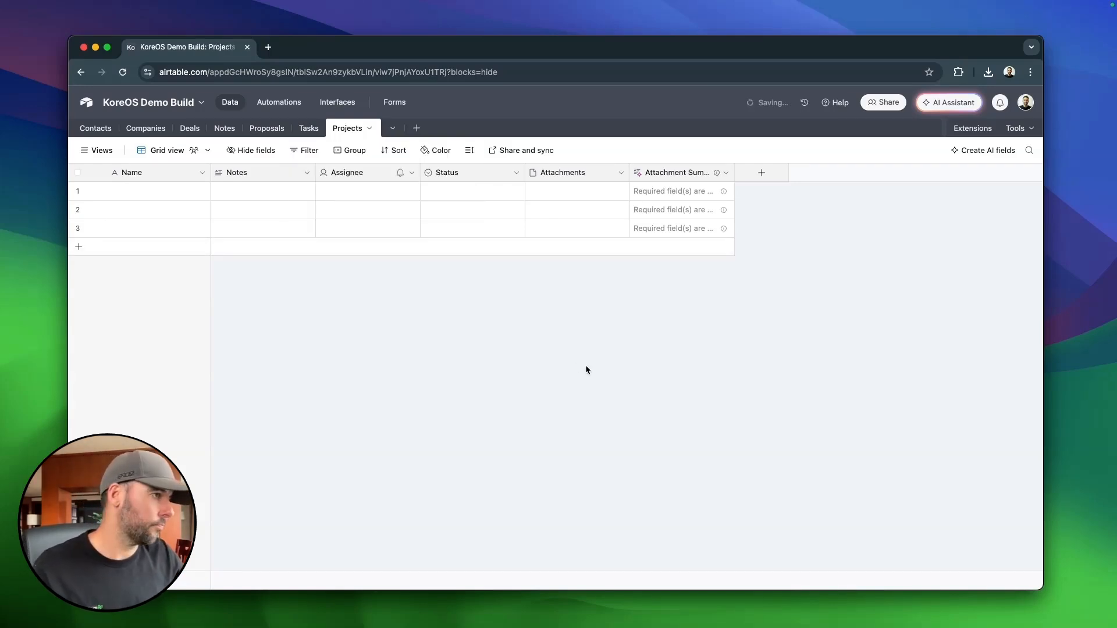
Delete the five default fields from Notes through the attachment summary in the Projects table, leaving only Name.
left_click(250, 168)
left_click(676, 172, "shift")
right_click(676, 172)
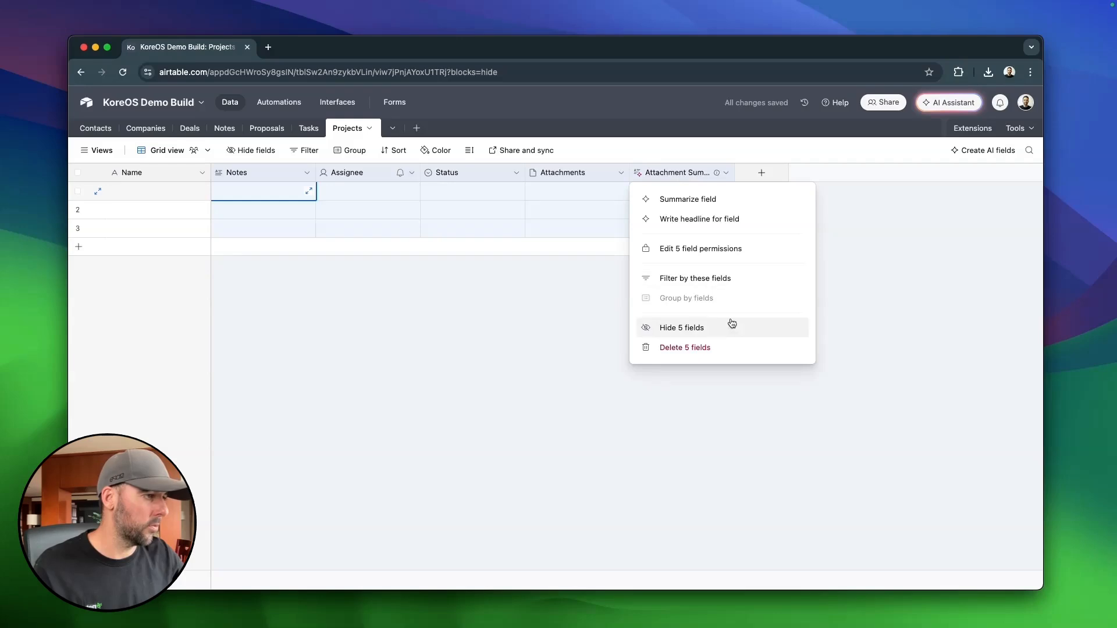
left_click(718, 348)
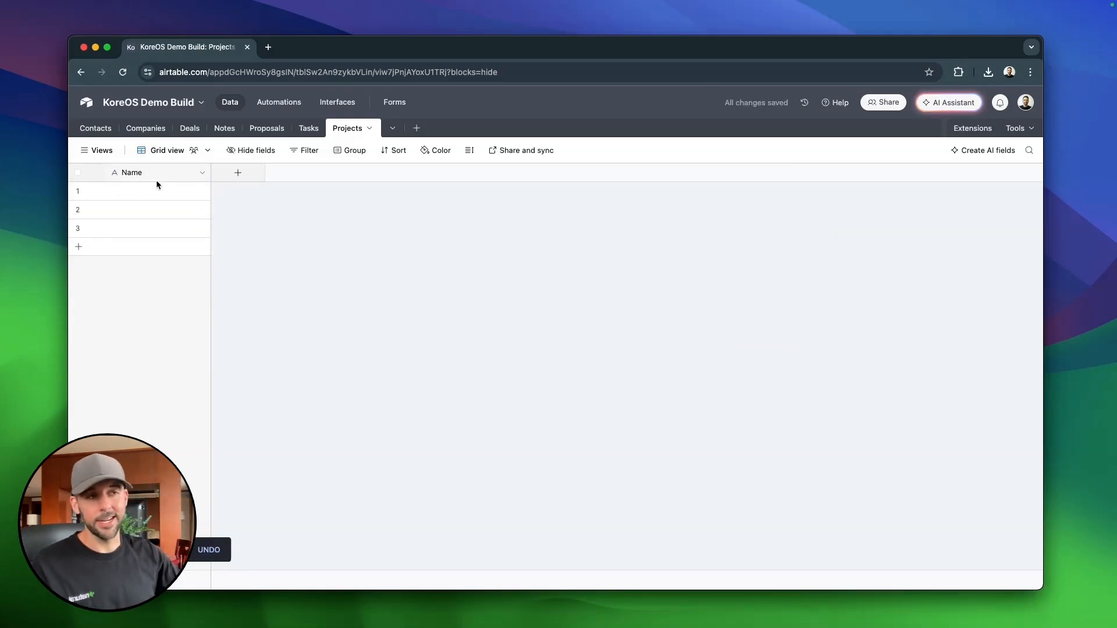
Create a Client field in the Projects table that links to Companies, with linking to multiple records turned off.
left_click(237, 172)
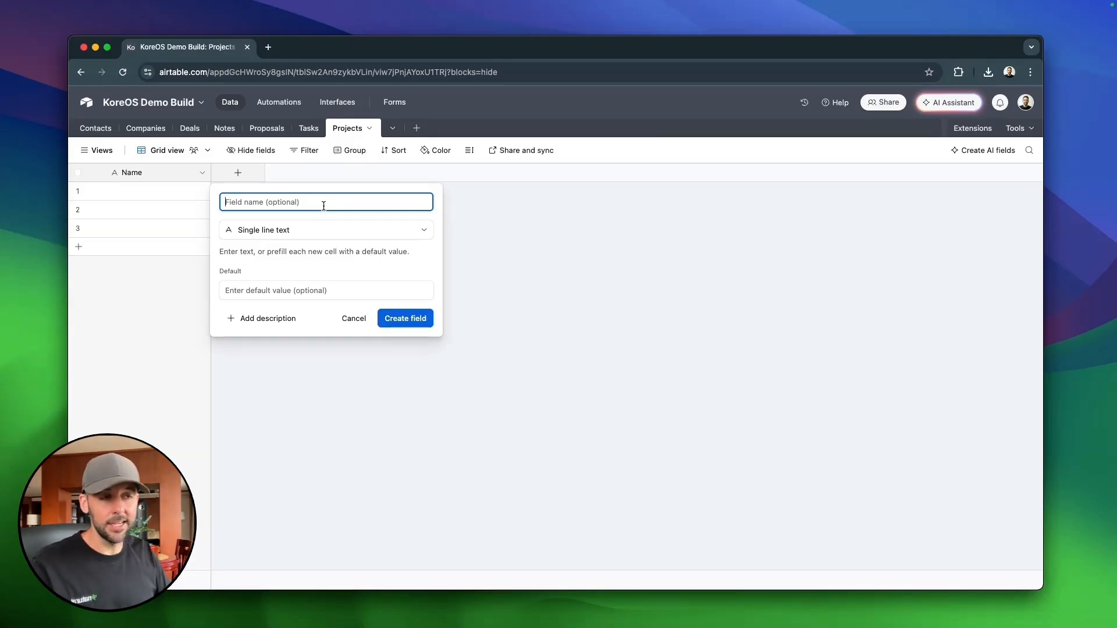
type("Client")
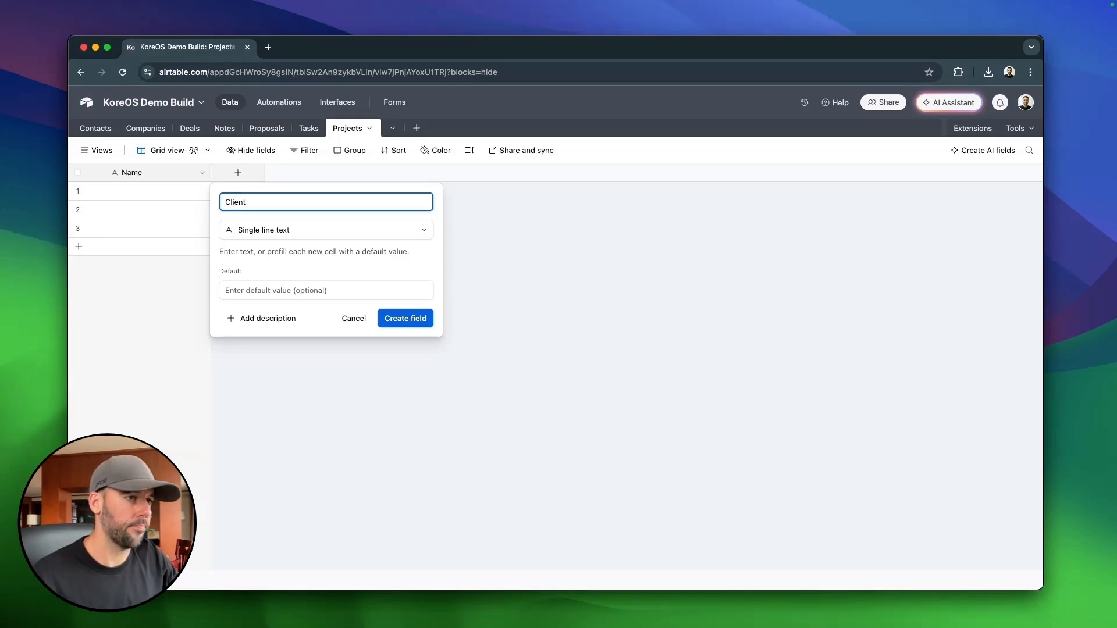
left_click(400, 231)
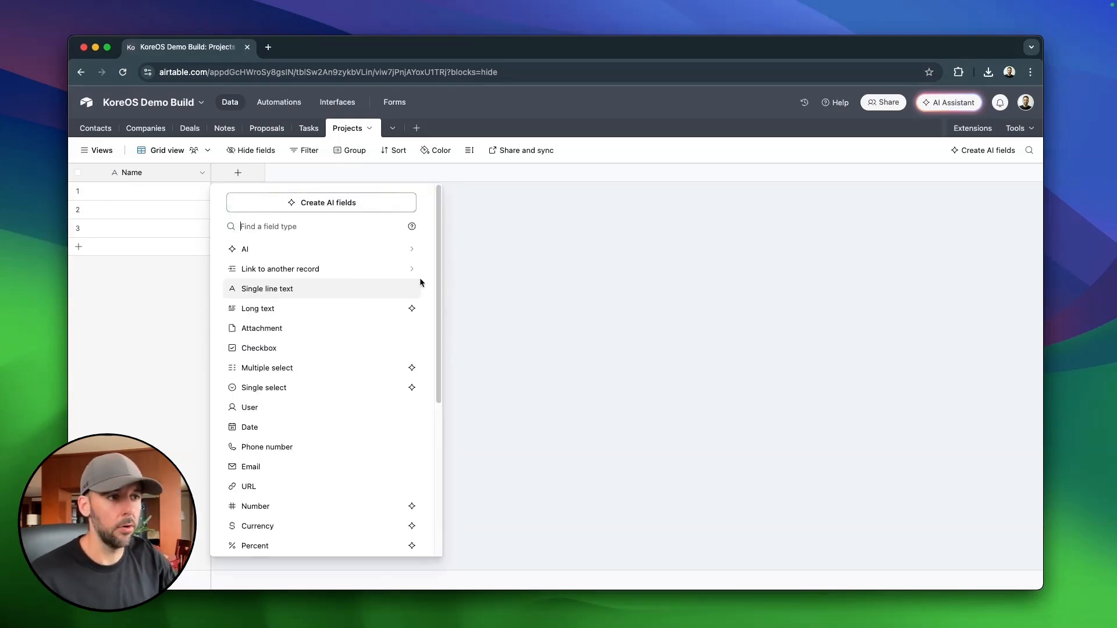
left_click(282, 271)
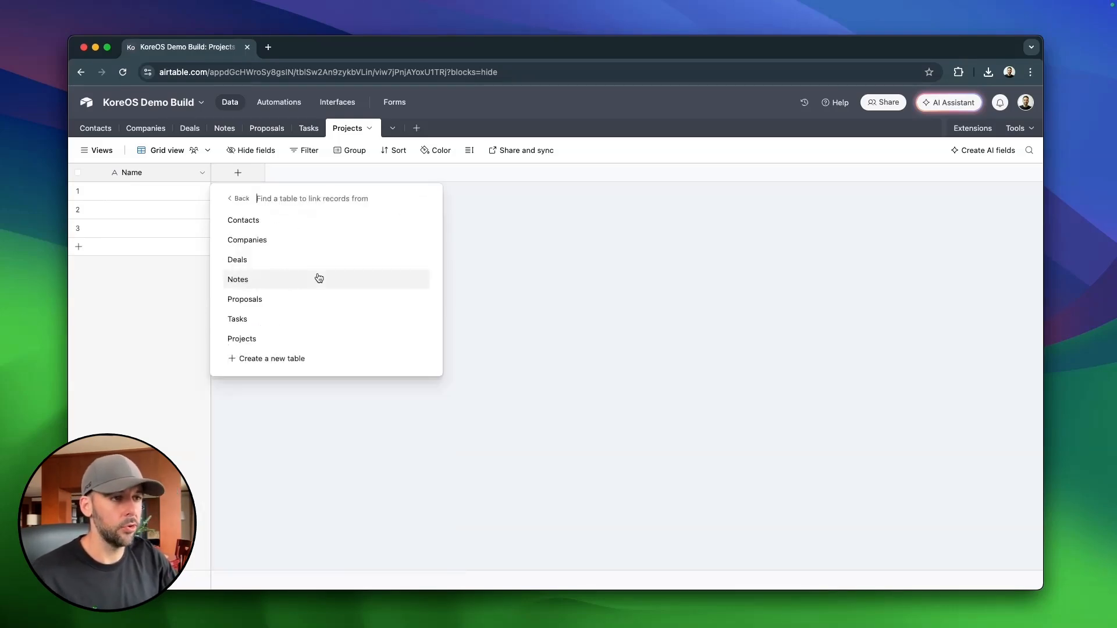
left_click(300, 240)
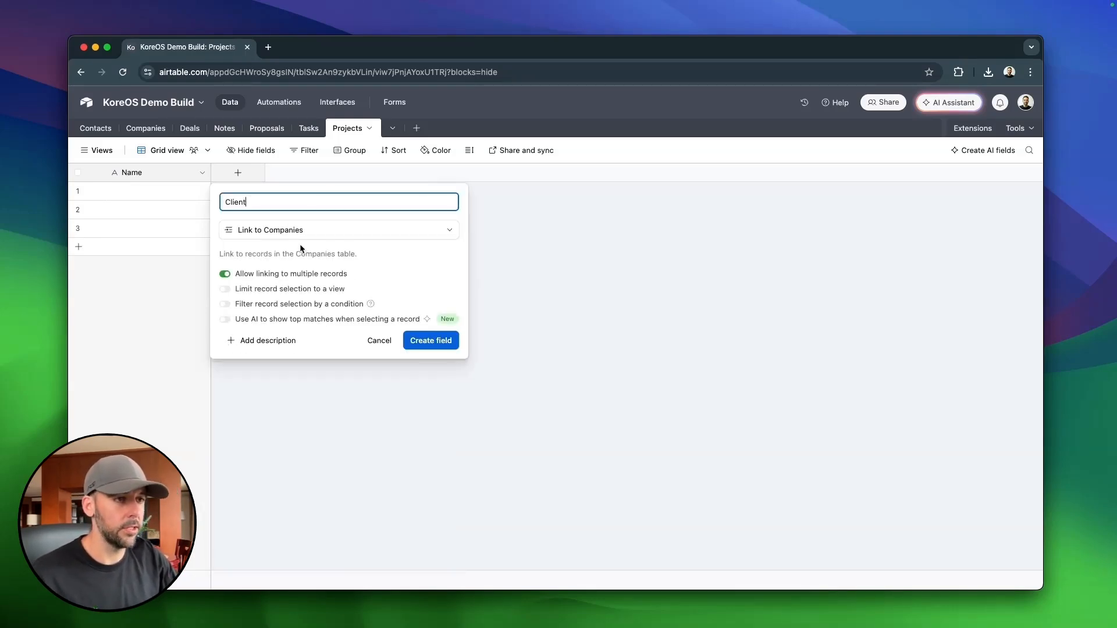
left_click(227, 277)
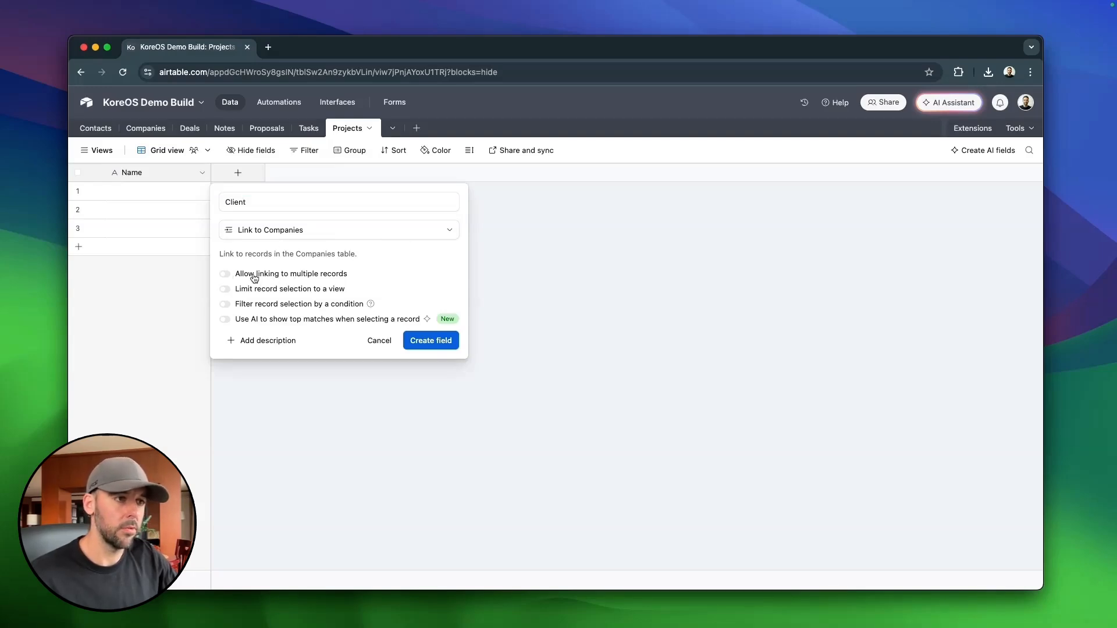
left_click(432, 340)
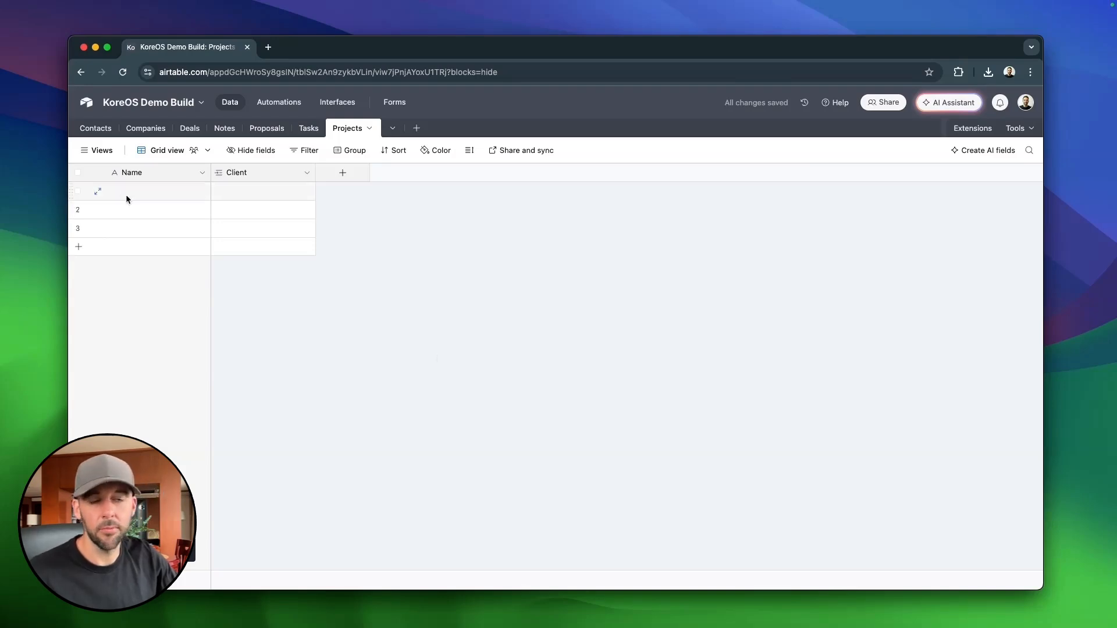
Link Natural Agency as the client of the first project record.
left_click(272, 208)
left_click(274, 191)
left_click(221, 191)
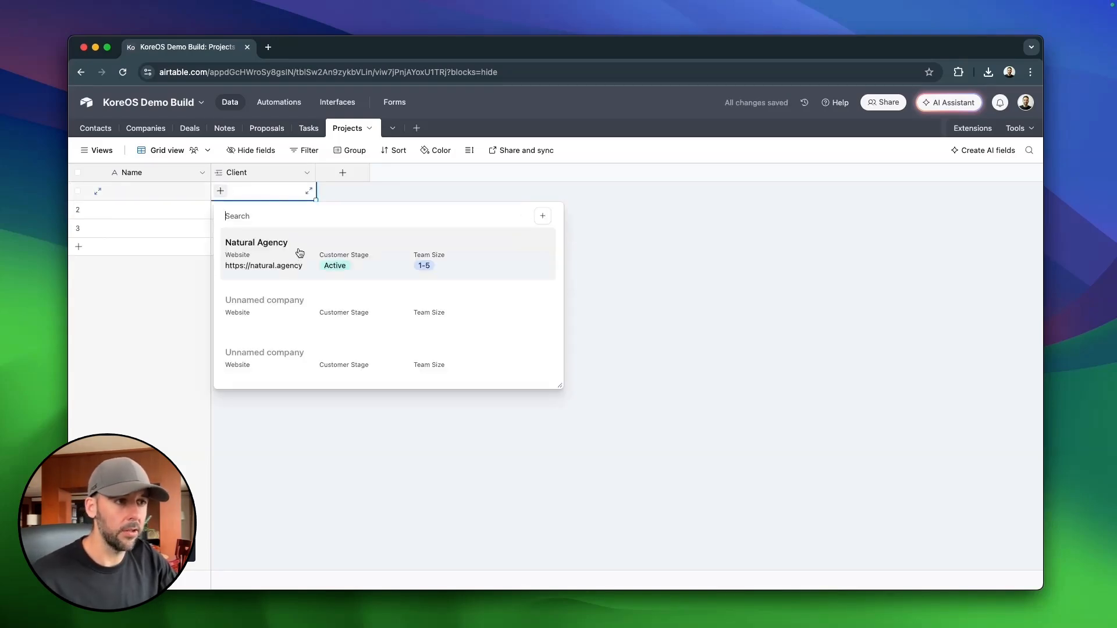
left_click(317, 274)
left_click(336, 235)
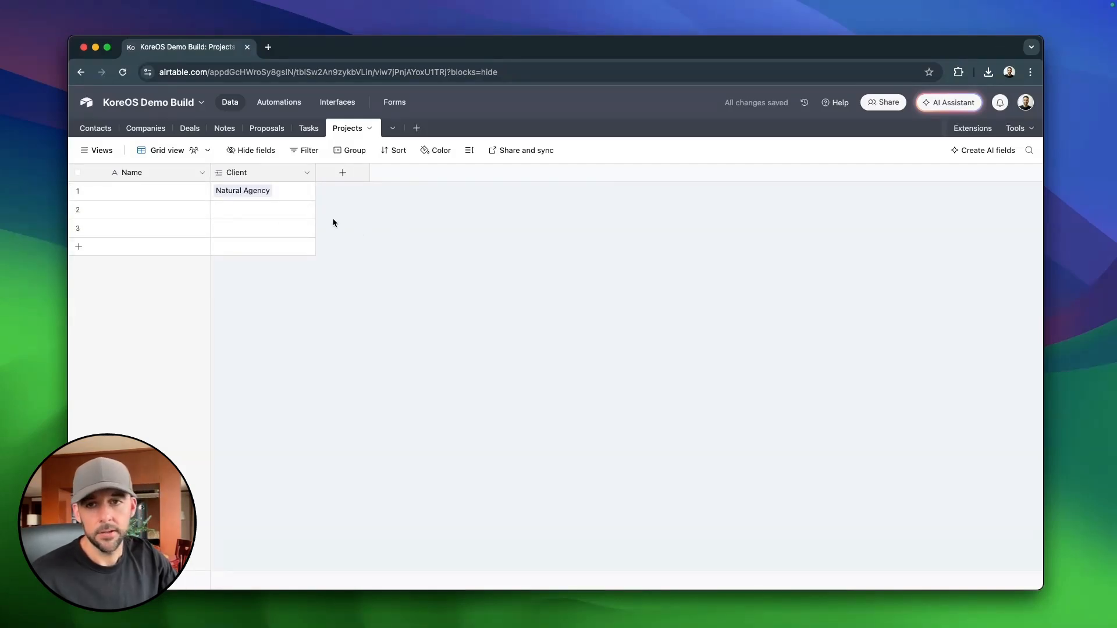
Create a single select field named Project Type with the options Roadmapping, Project and Retainer.
left_click(343, 172)
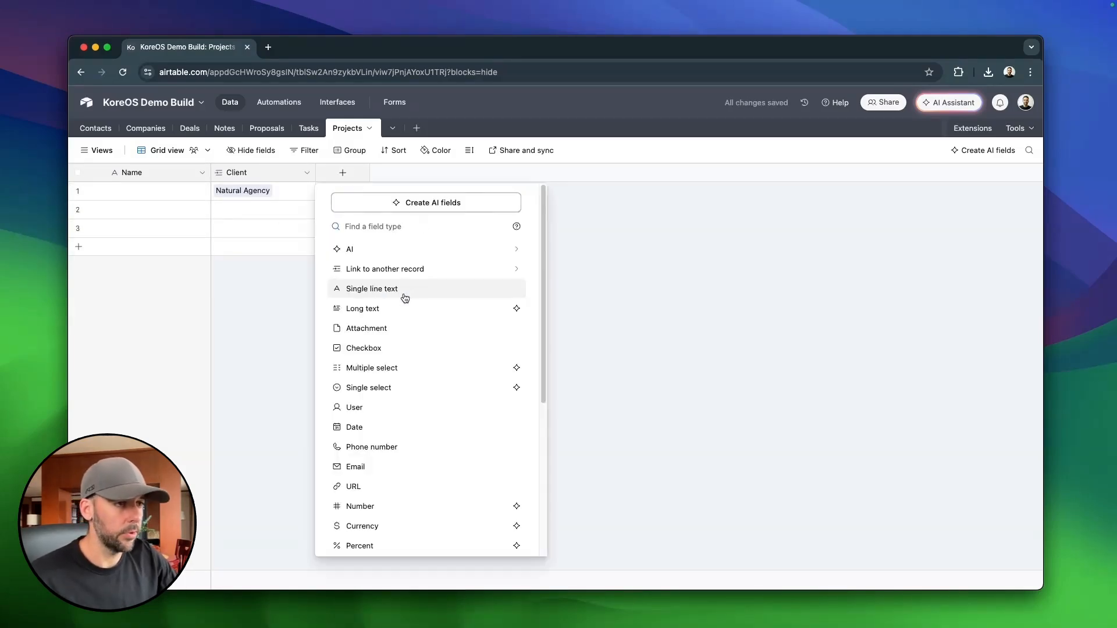
left_click(396, 388)
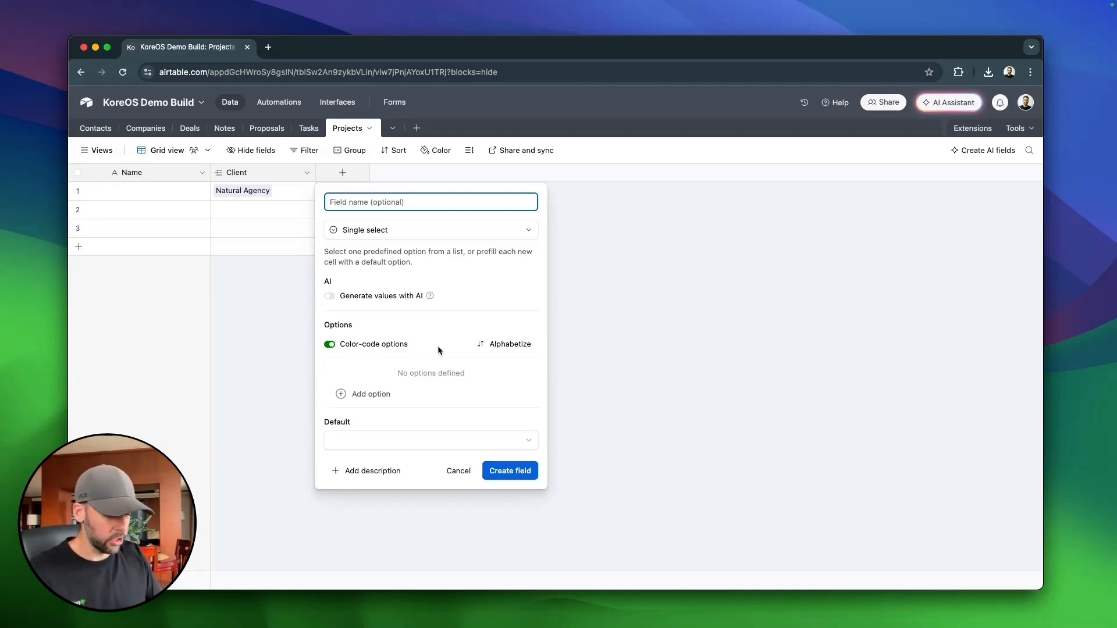
type("Project")
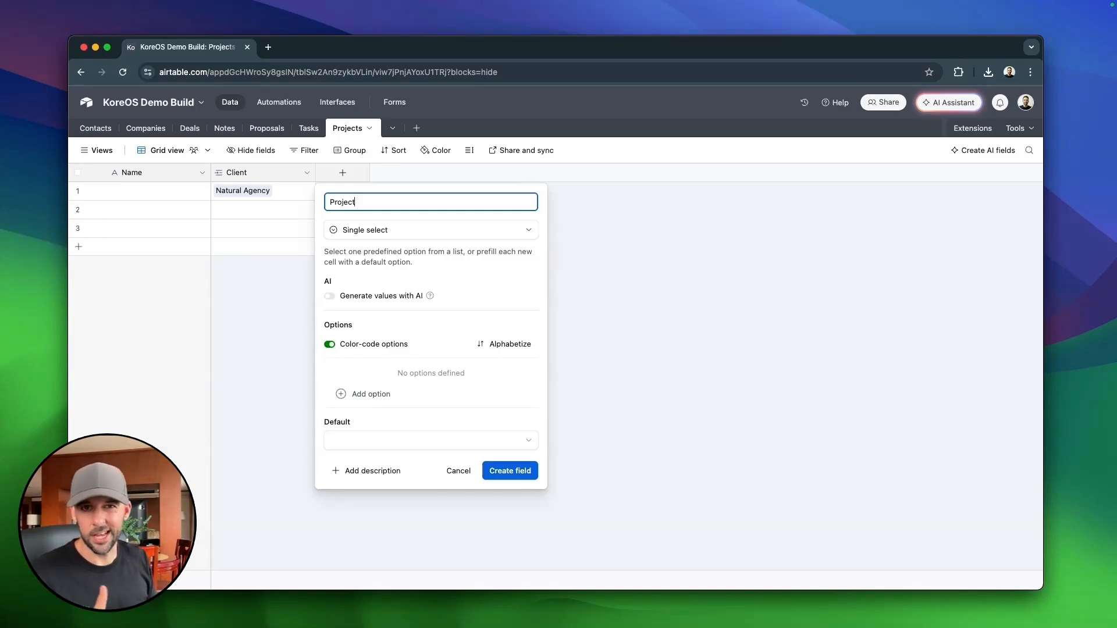
type("Type")
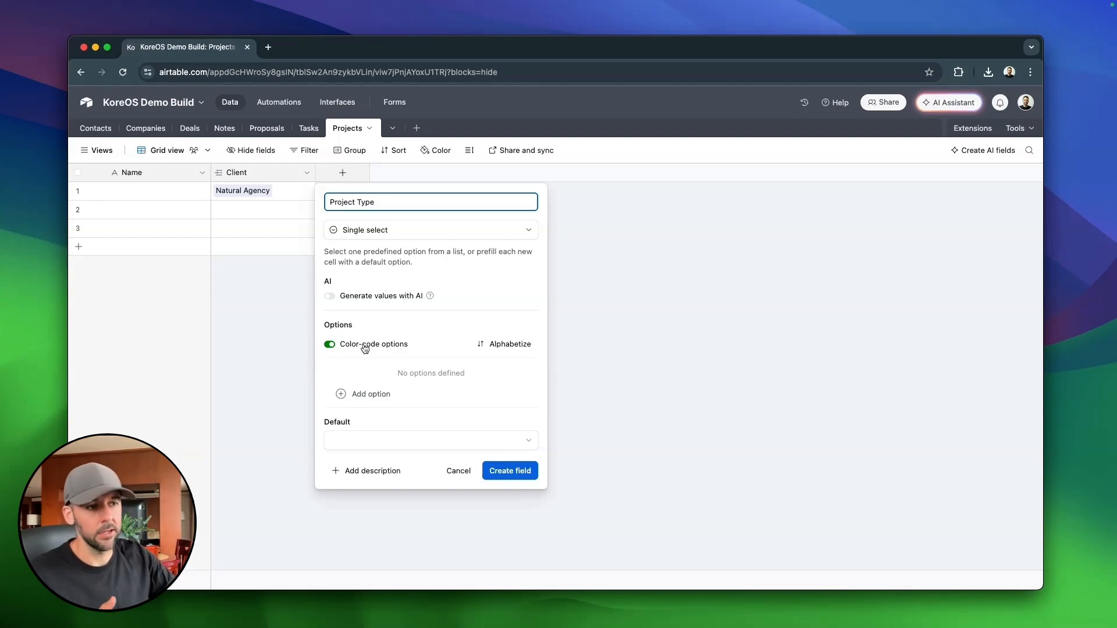
left_click(373, 394)
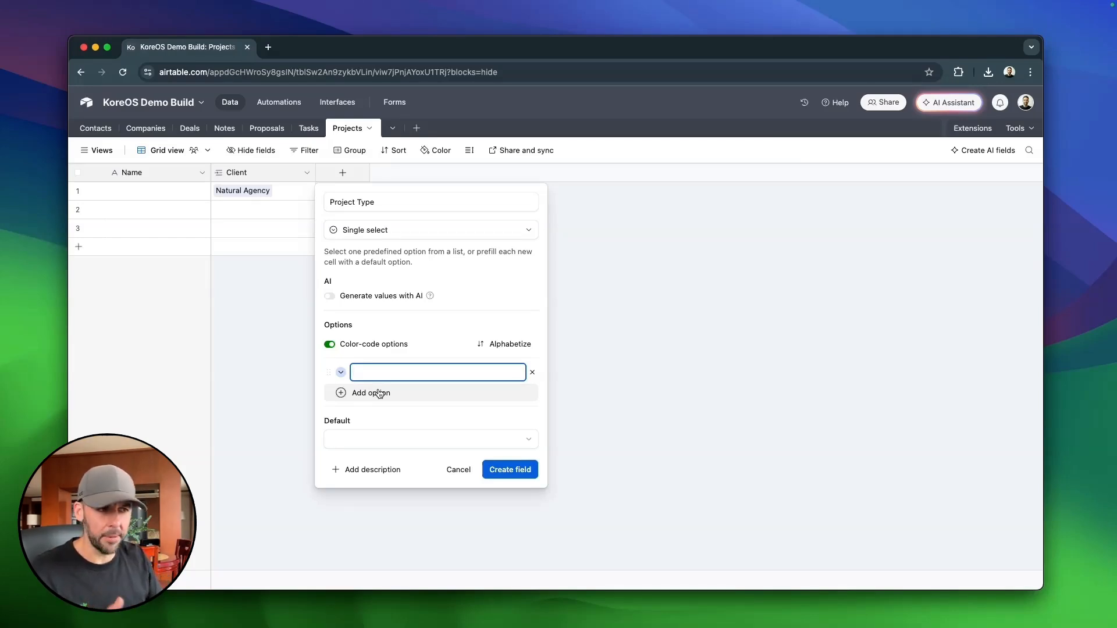
type("Ro")
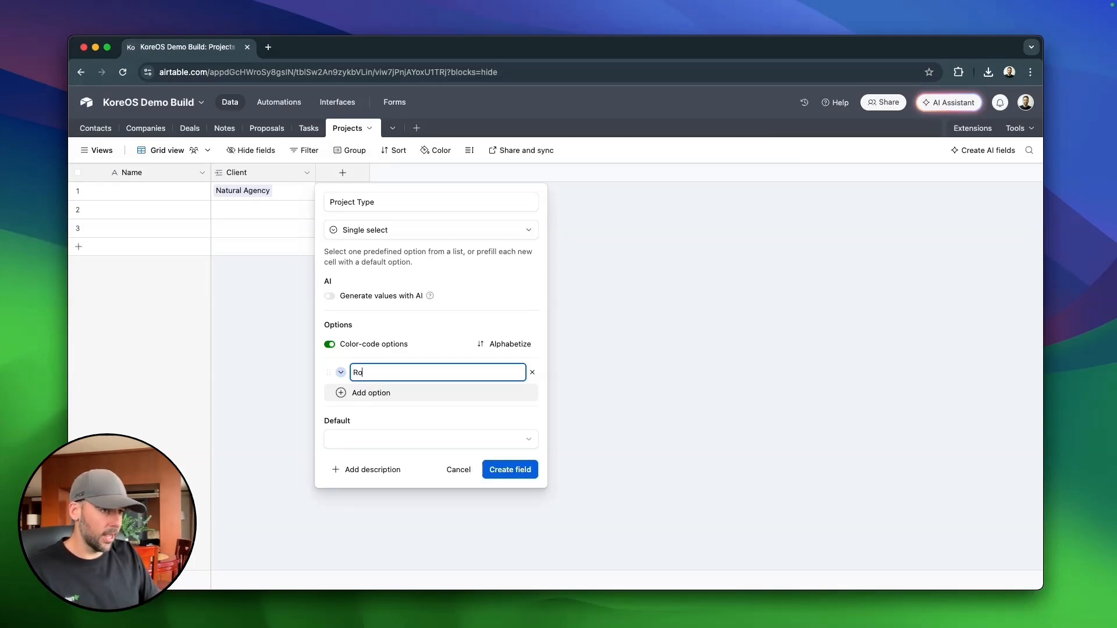
key("BackSpace")
type("oad")
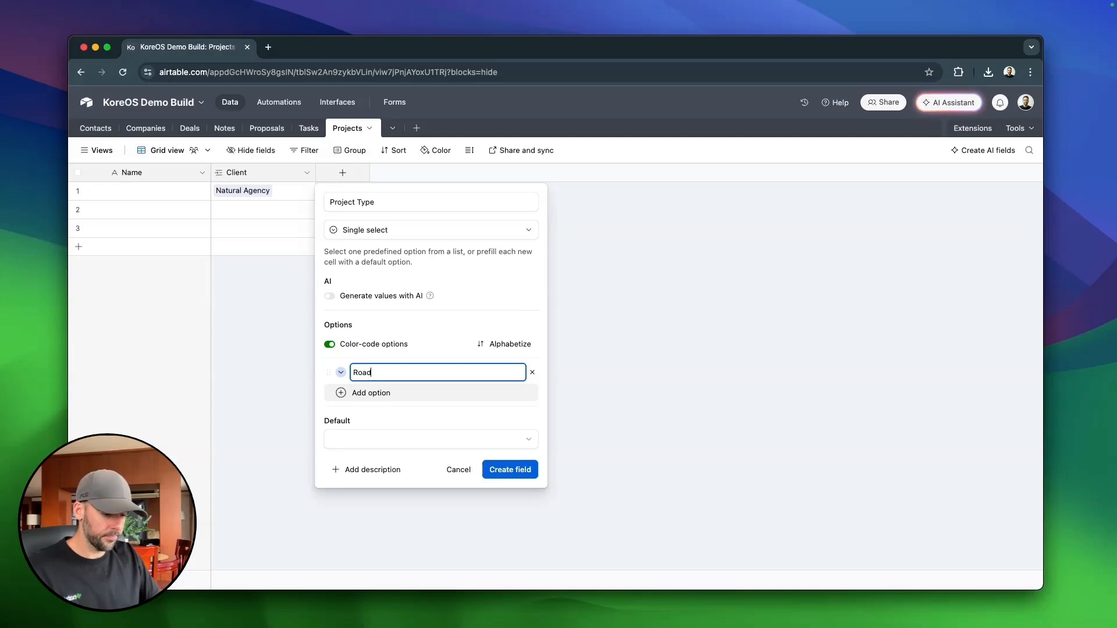
type("mapping")
key("Return")
type("P")
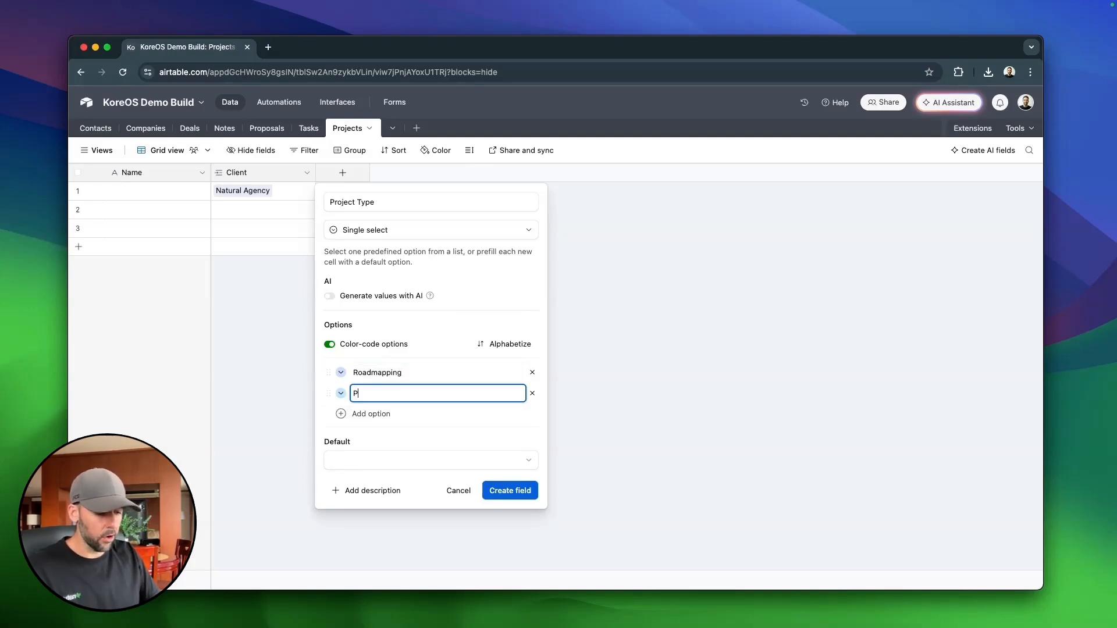
type("roject")
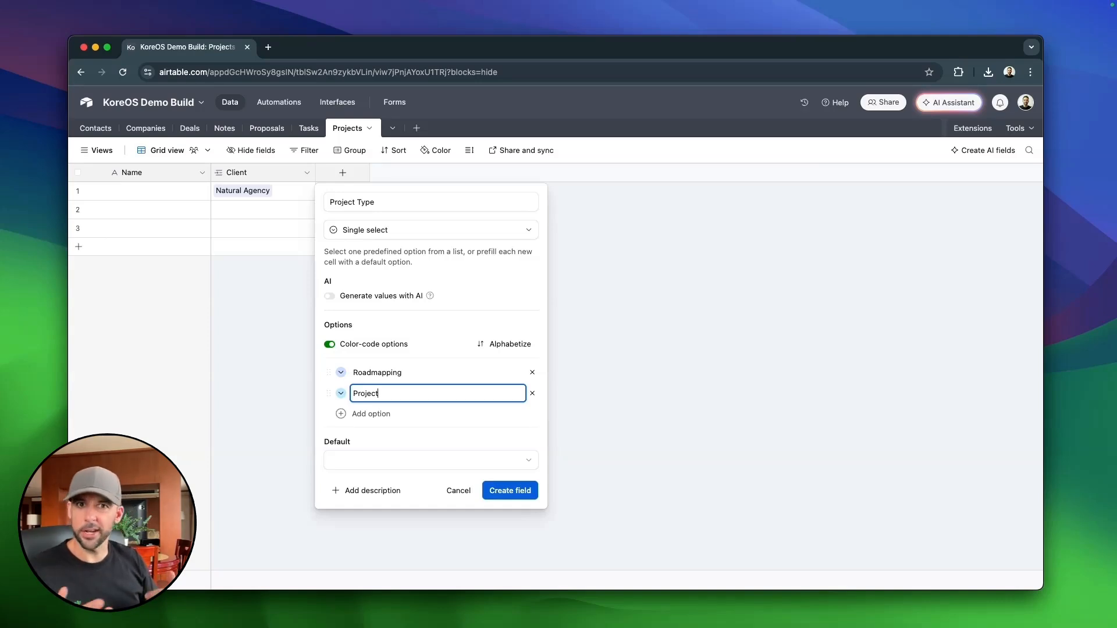
key("Return")
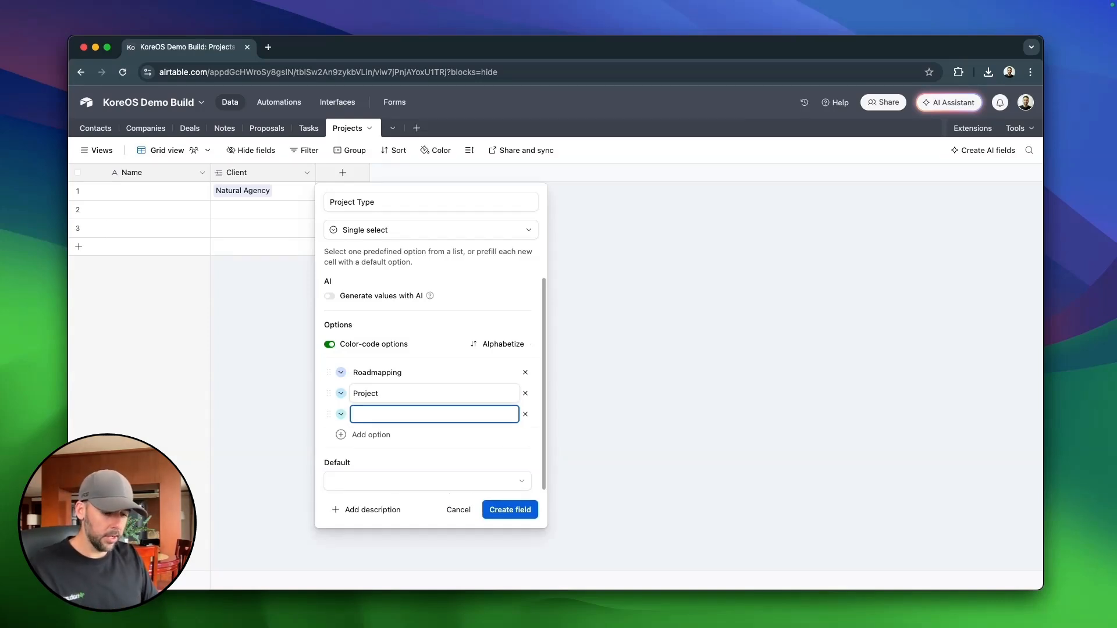
type("Retainer")
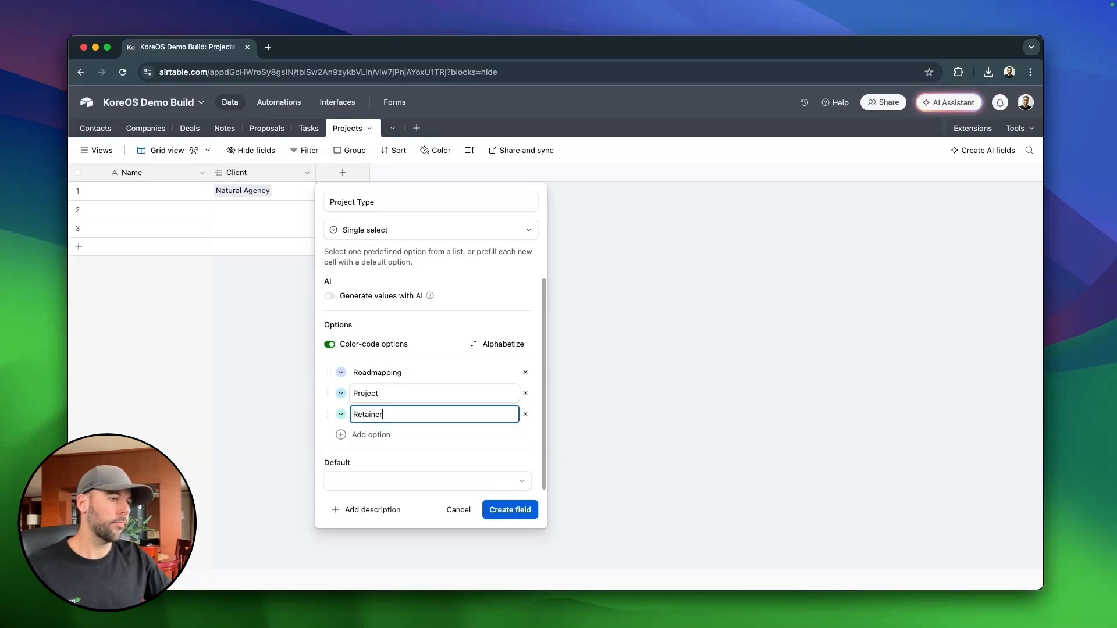
left_click(510, 510)
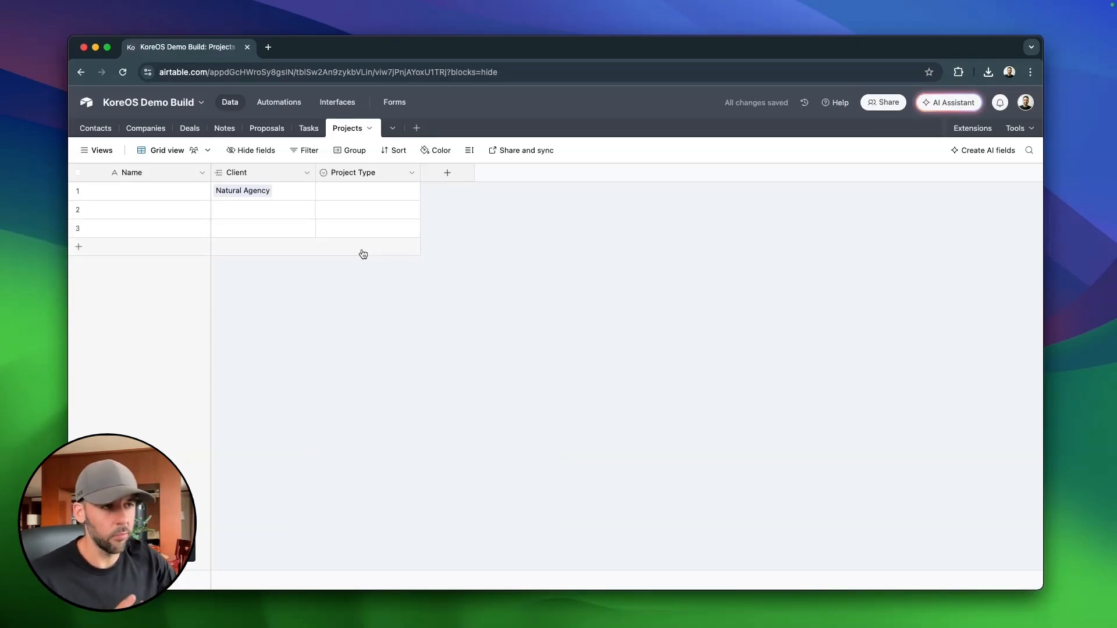
Set the first project record's Project Type to Roadmapping.
left_click(381, 194)
left_click(382, 194)
left_click(386, 254)
left_click(441, 258)
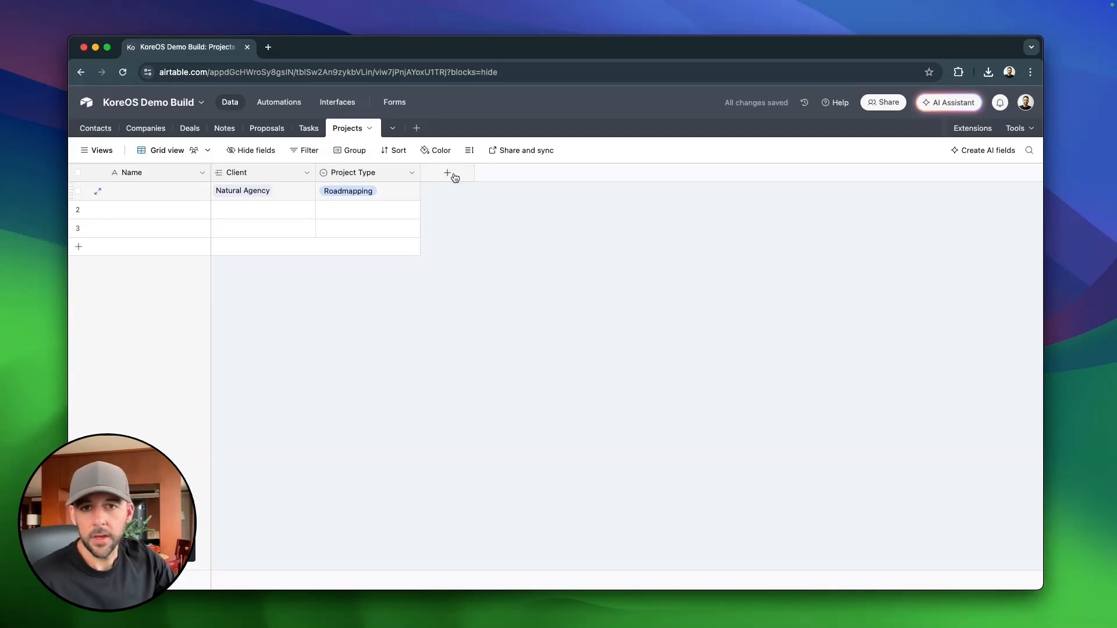
Create a User field named Project Manager with notifications to added users turned off.
left_click(447, 172)
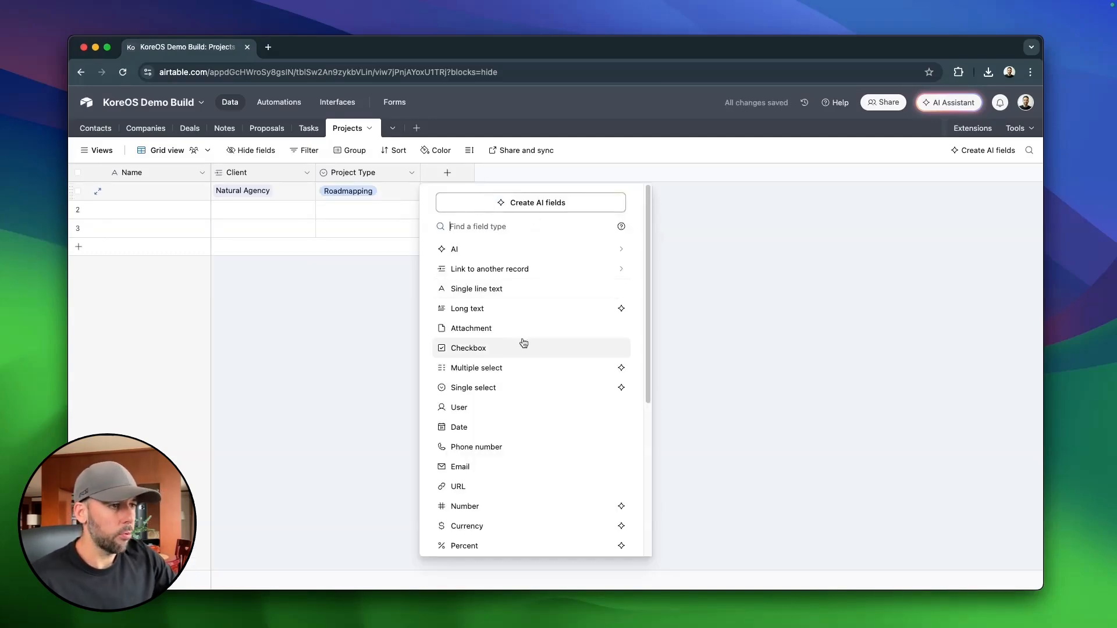
type("a")
key("BackSpace")
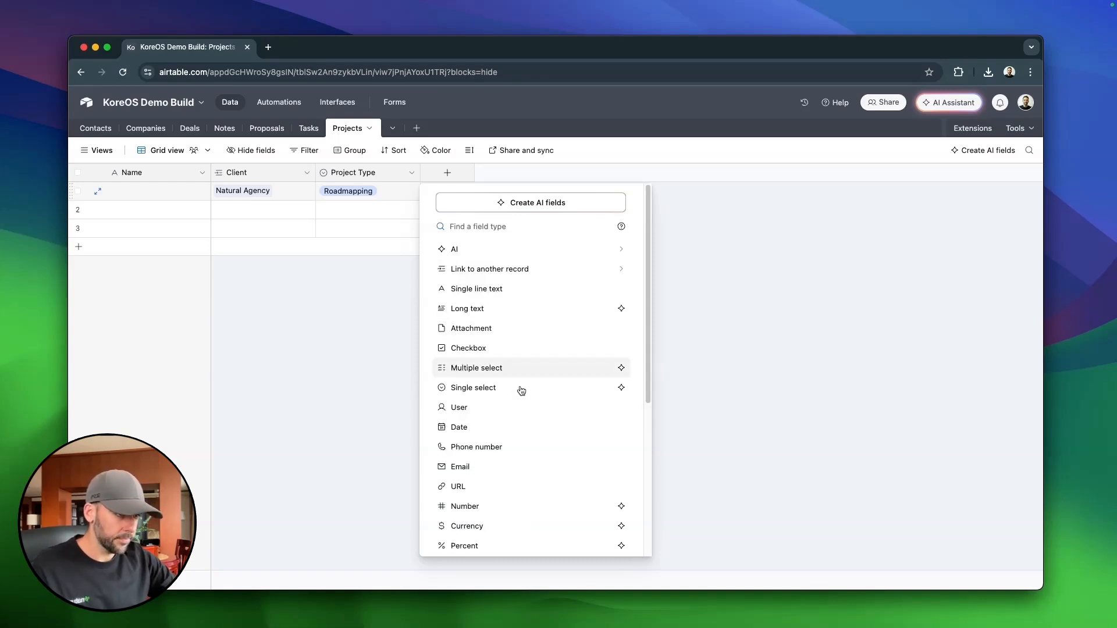
left_click(518, 408)
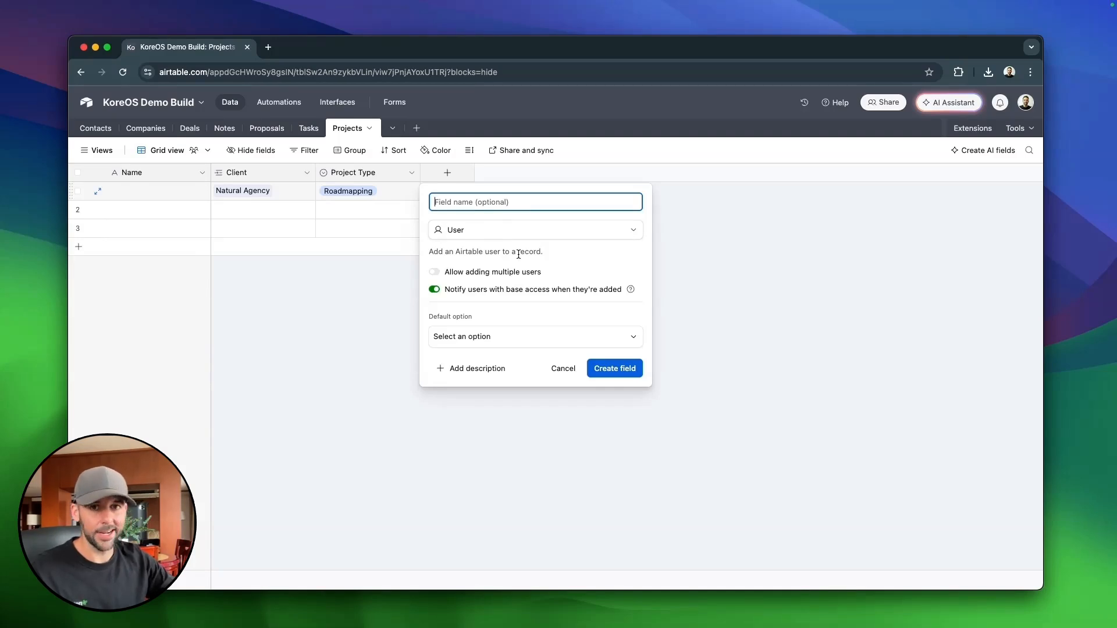
type("Projec")
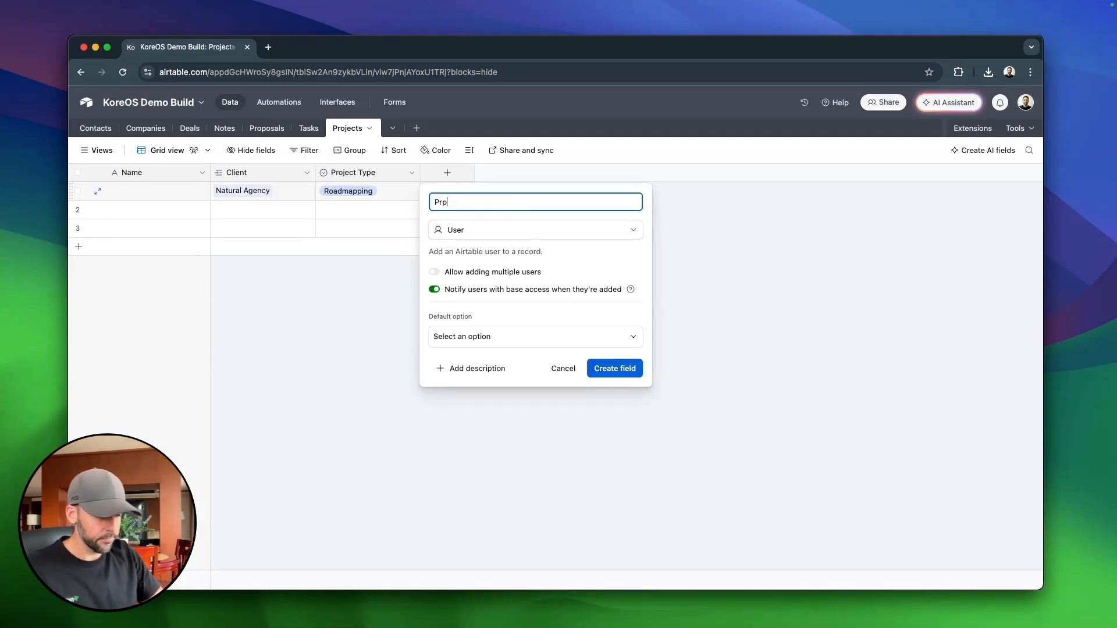
key("BackSpace")
key("BackSpace")
key("BackSpace")
type("ject Manager")
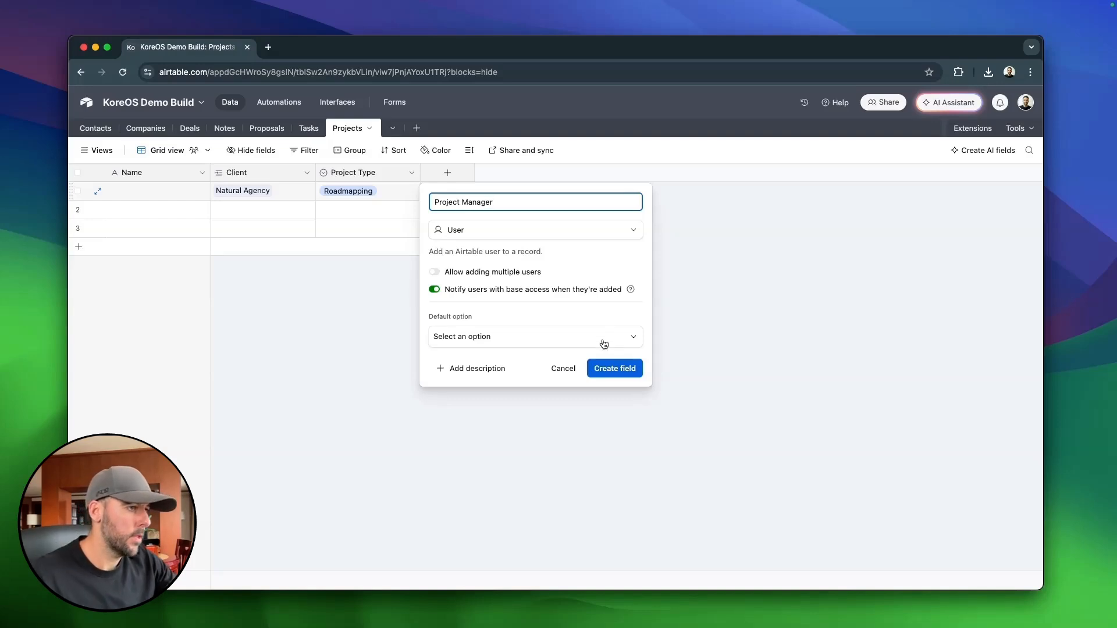
left_click(435, 289)
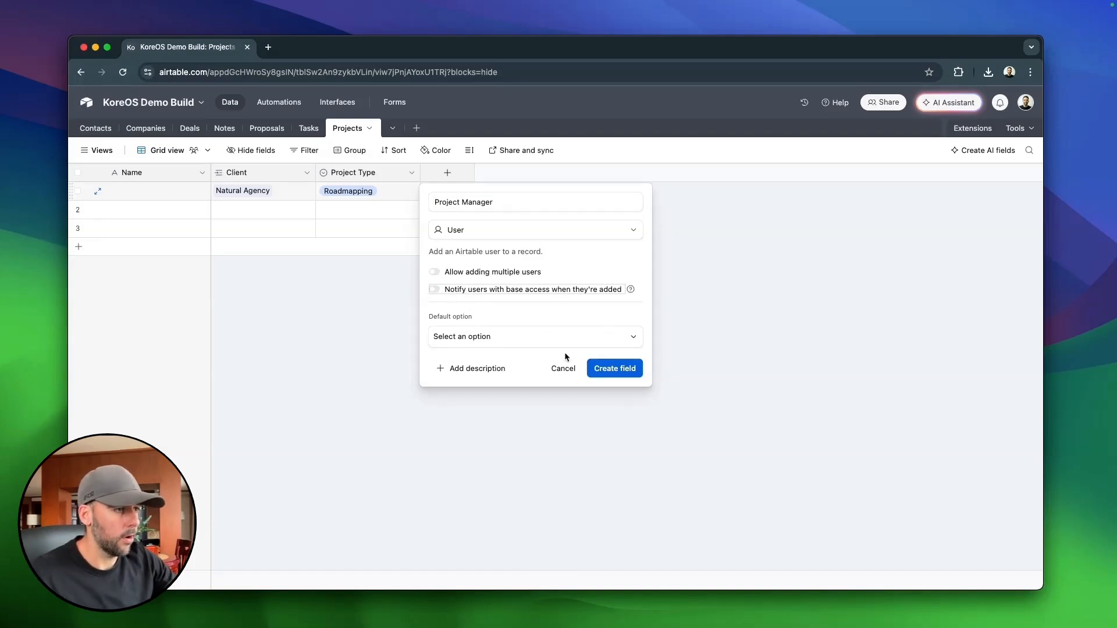
left_click(606, 373)
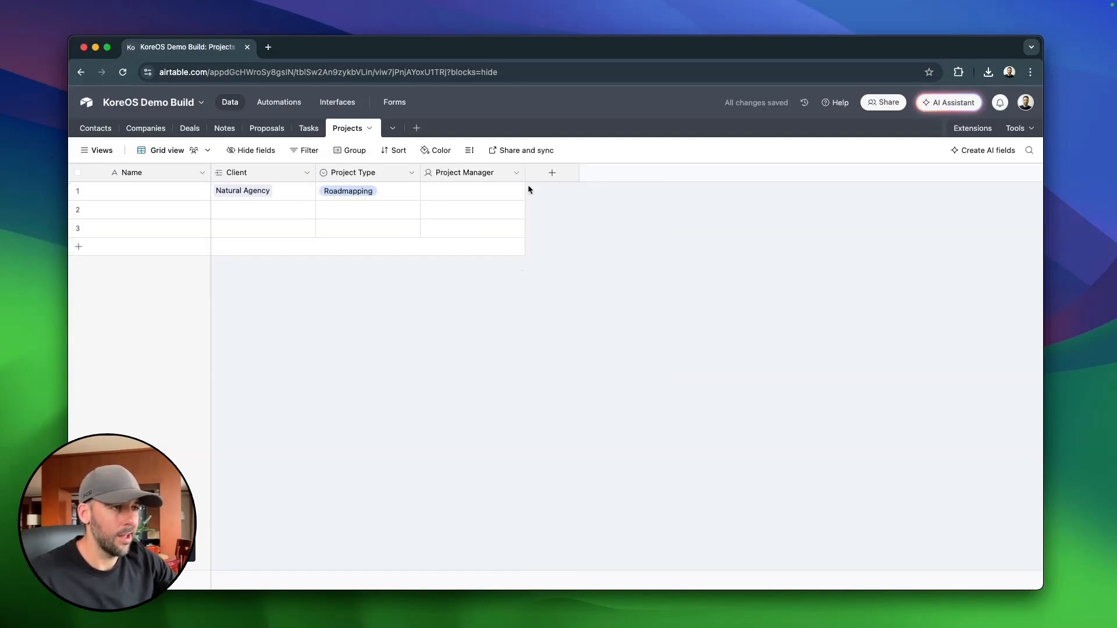
Create a single select field named Status with the options Not Started, On Track, At Risk and Completed.
left_click(558, 177)
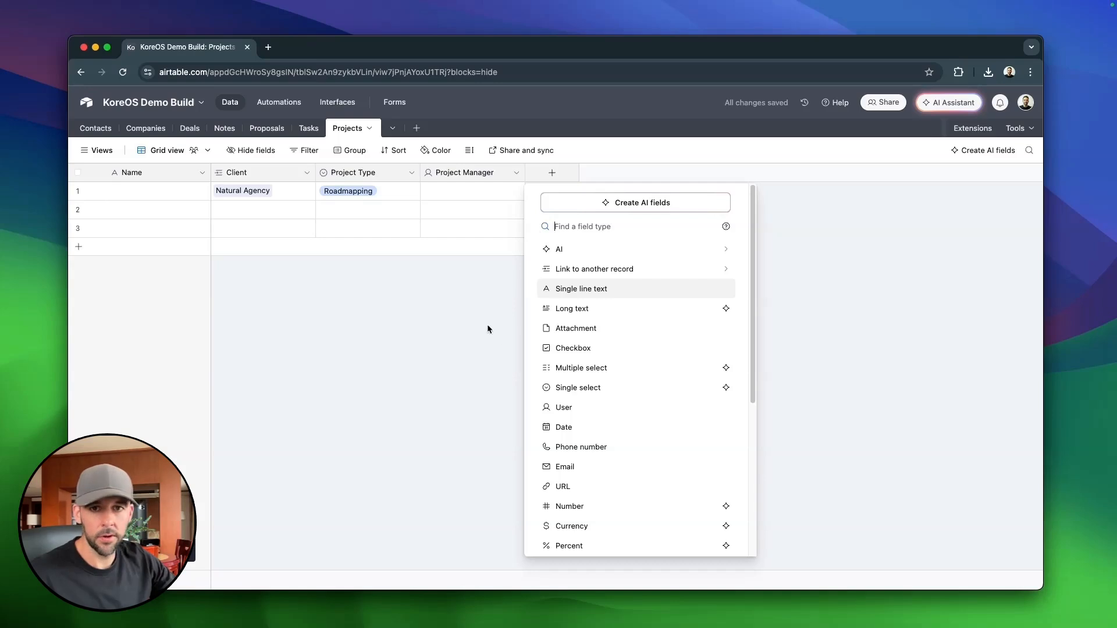
left_click(607, 387)
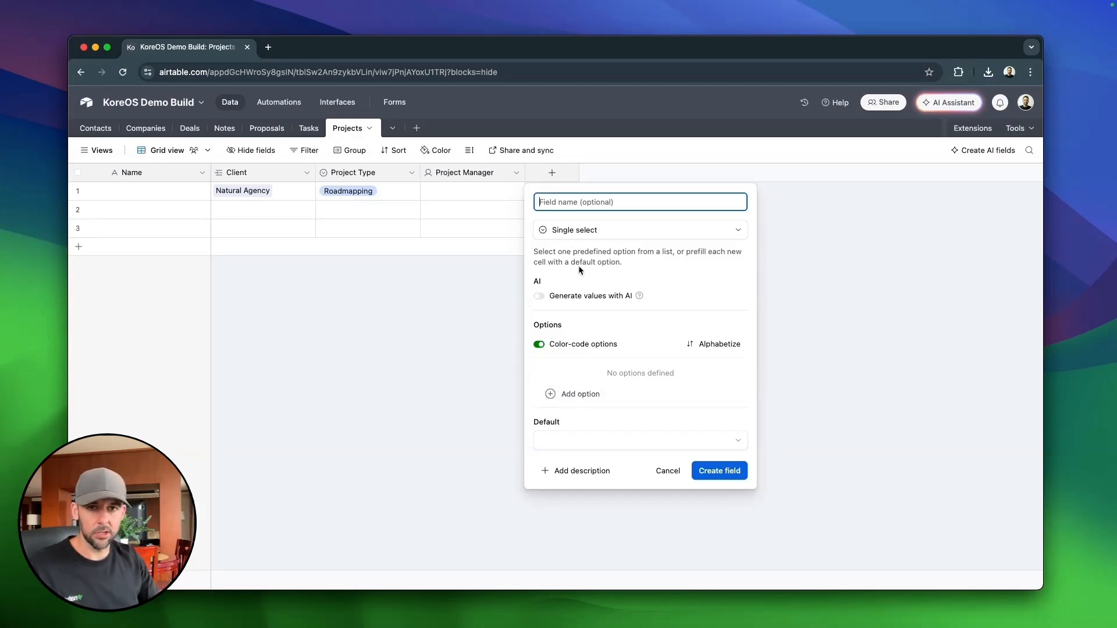
type("Status")
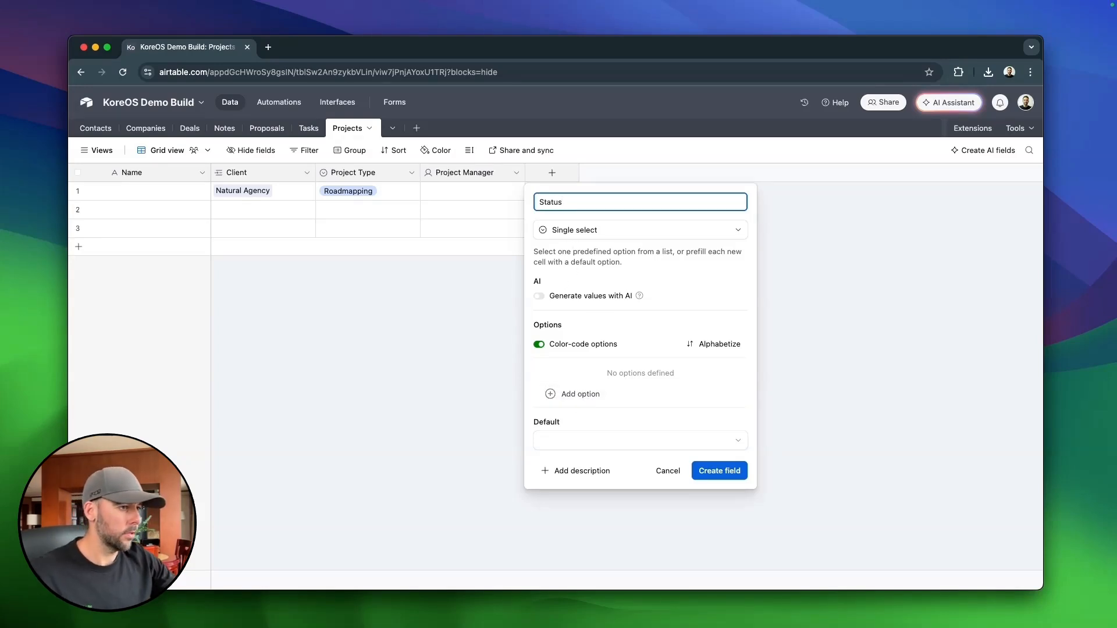
left_click(573, 393)
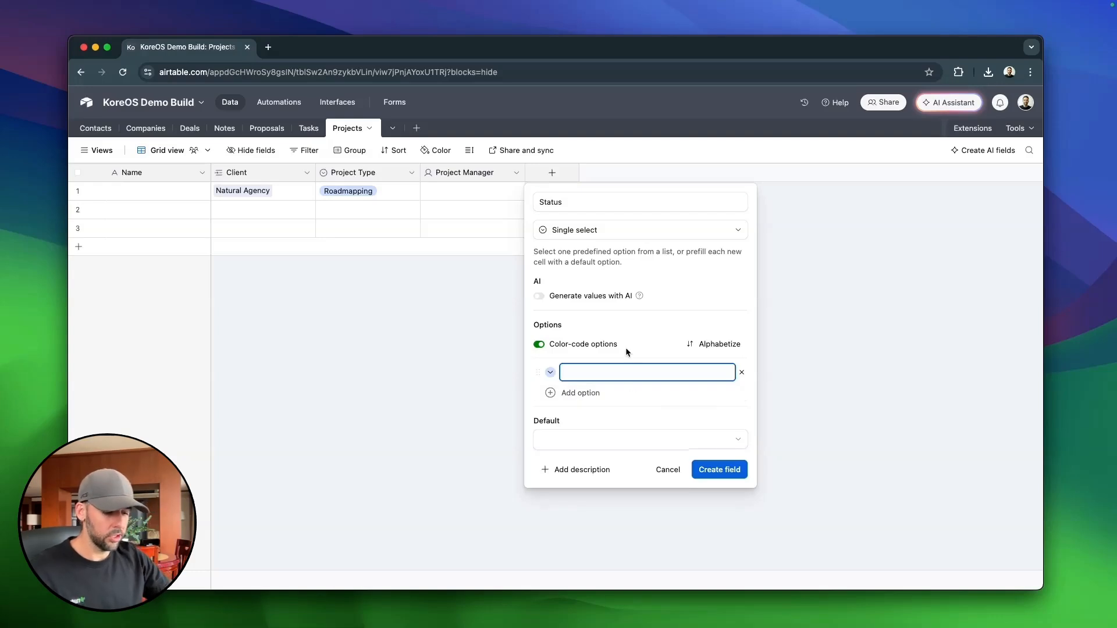
type("Not Star")
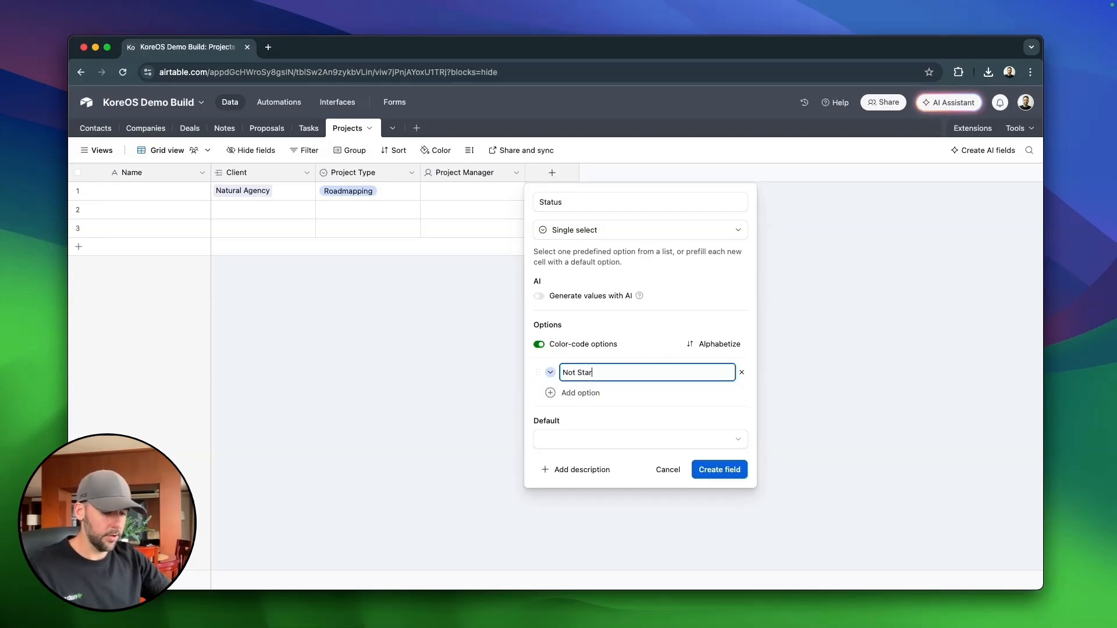
type("e")
type("ed")
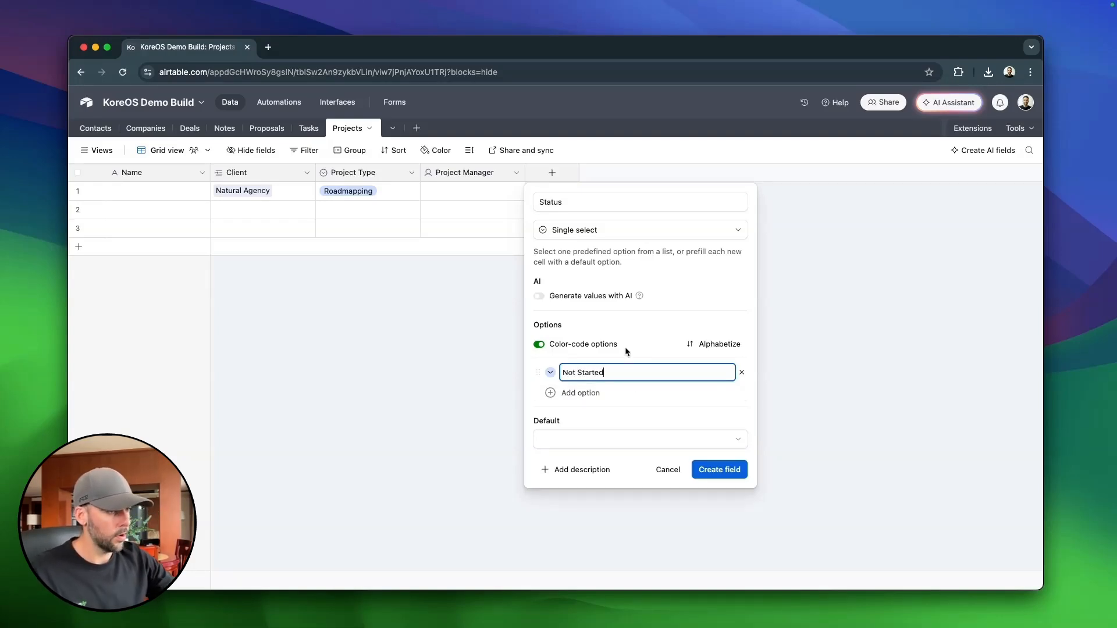
left_click(596, 393)
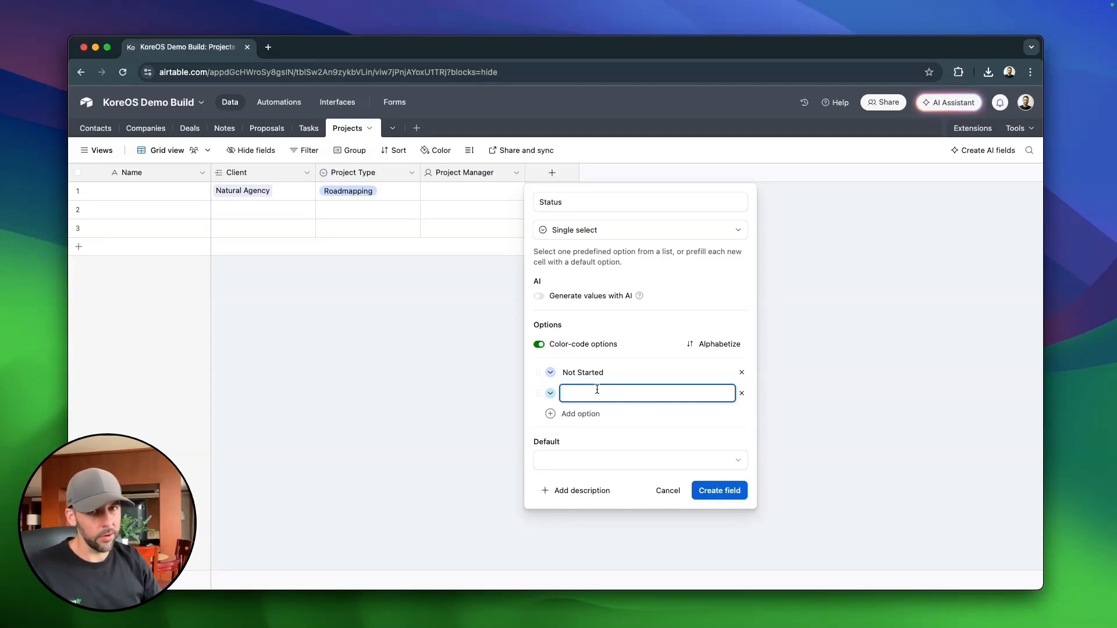
type("On Track")
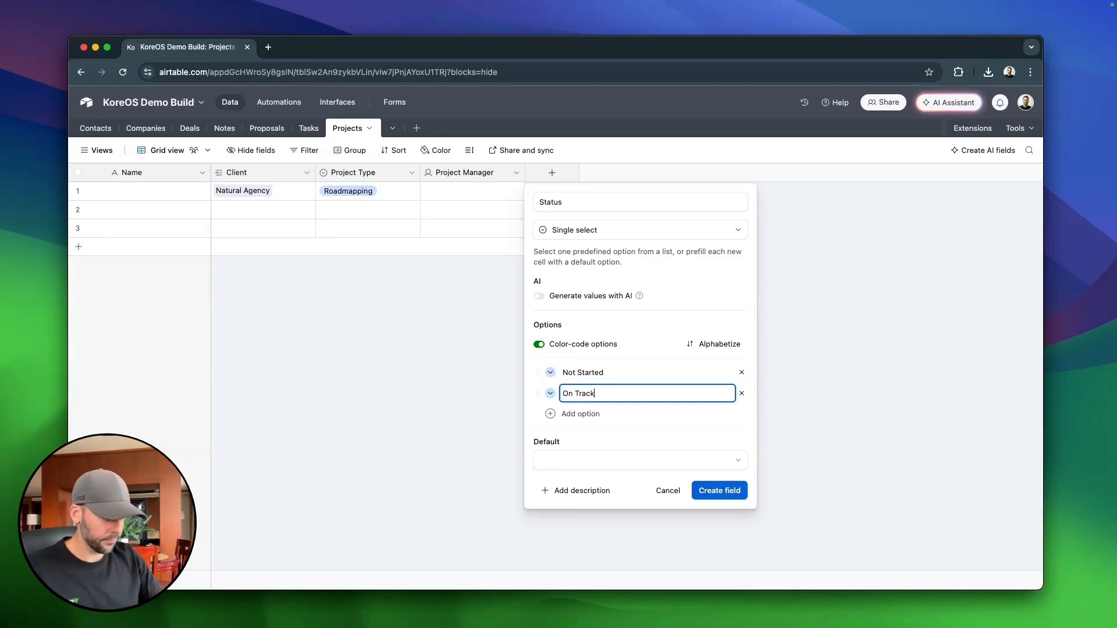
key("Return")
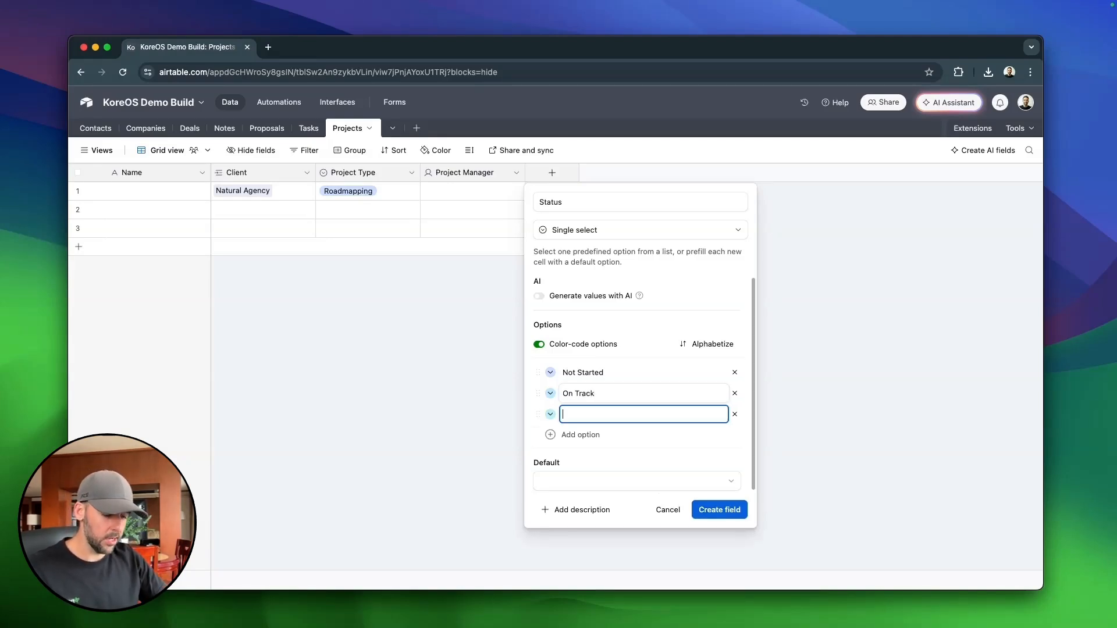
type("At Risk")
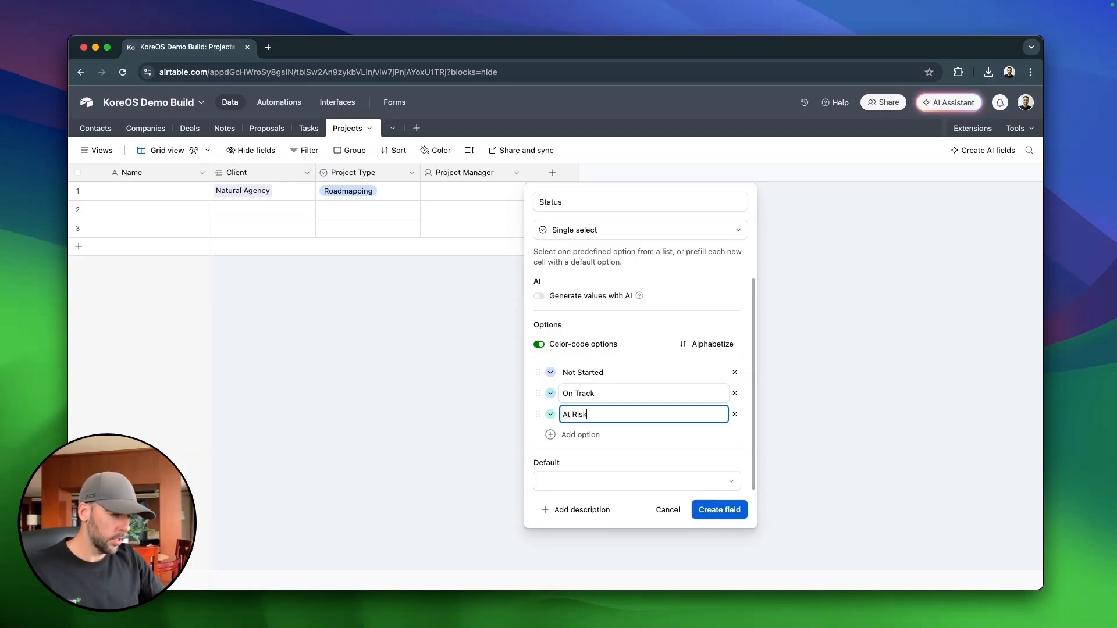
key("Return")
type("Completed")
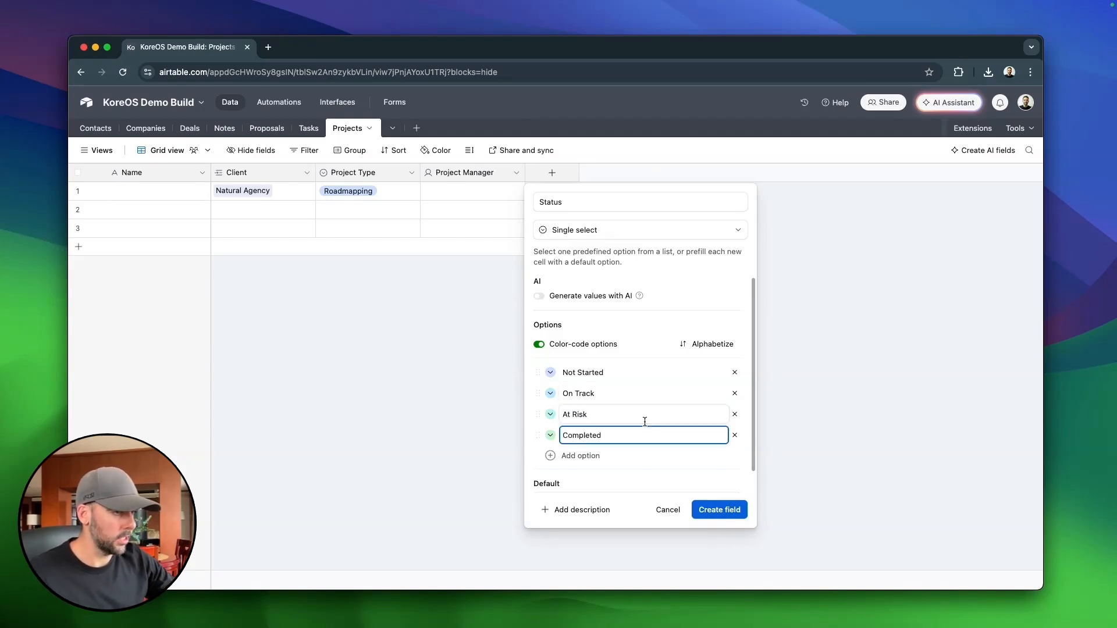
left_click(719, 509)
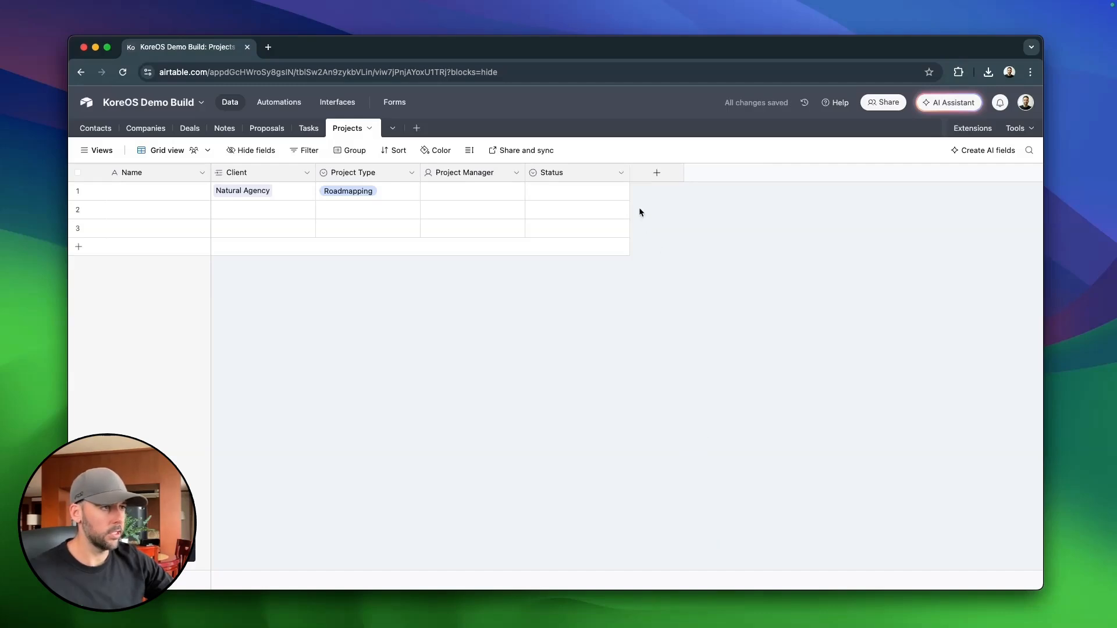
Create a Date field named Start Date in the Projects table.
left_click(657, 175)
left_click(693, 427)
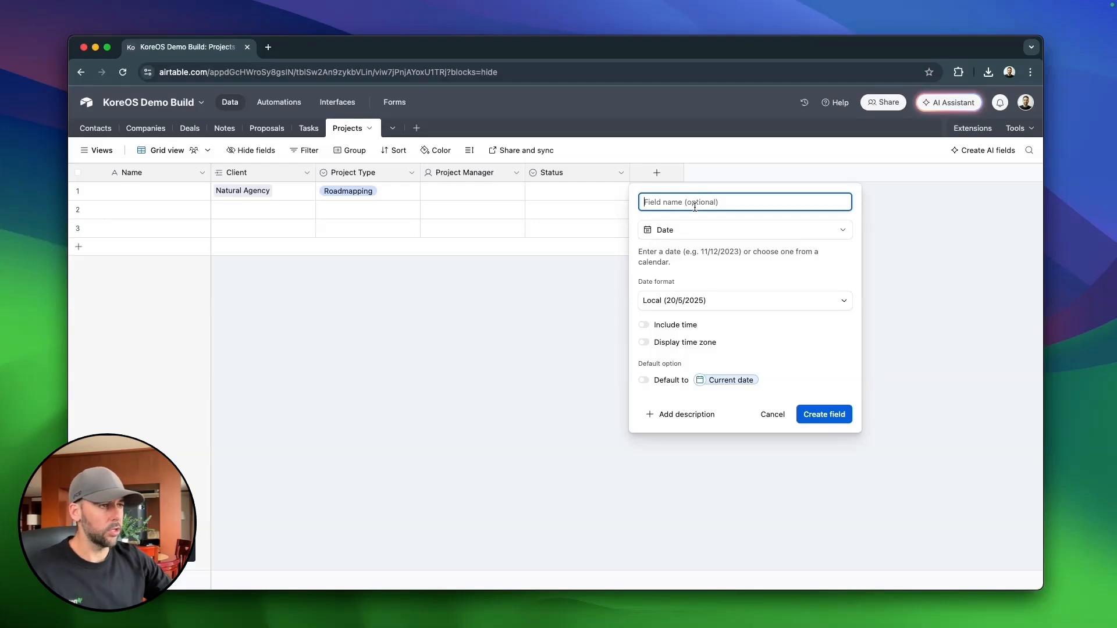
type("Start Date")
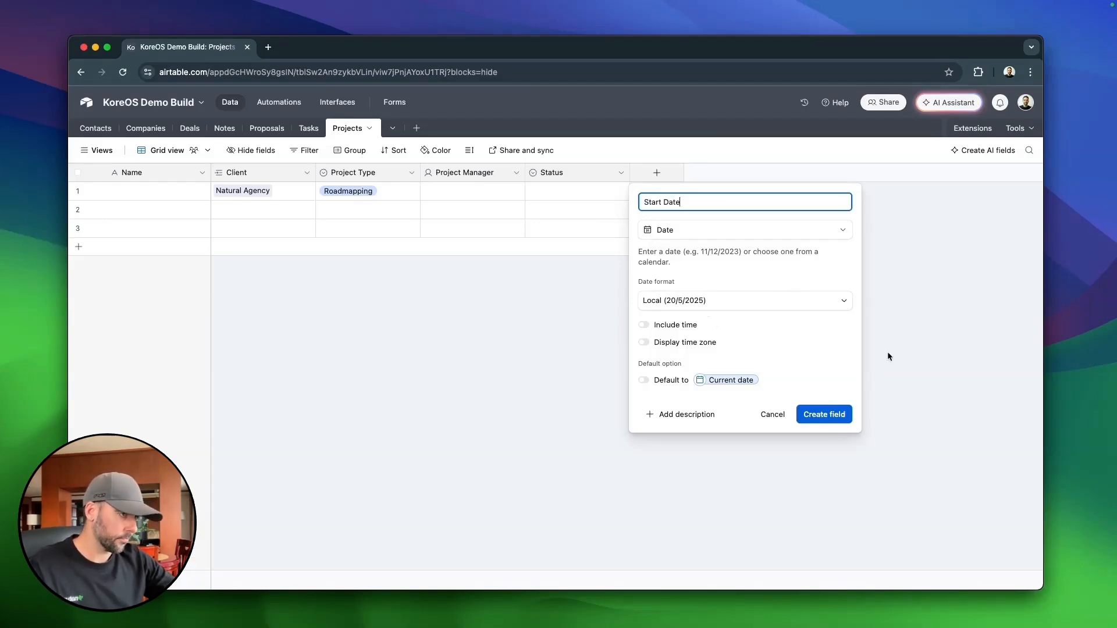
left_click(838, 414)
Create a Date field named Target End Date following the Start Date field.
left_click(756, 174)
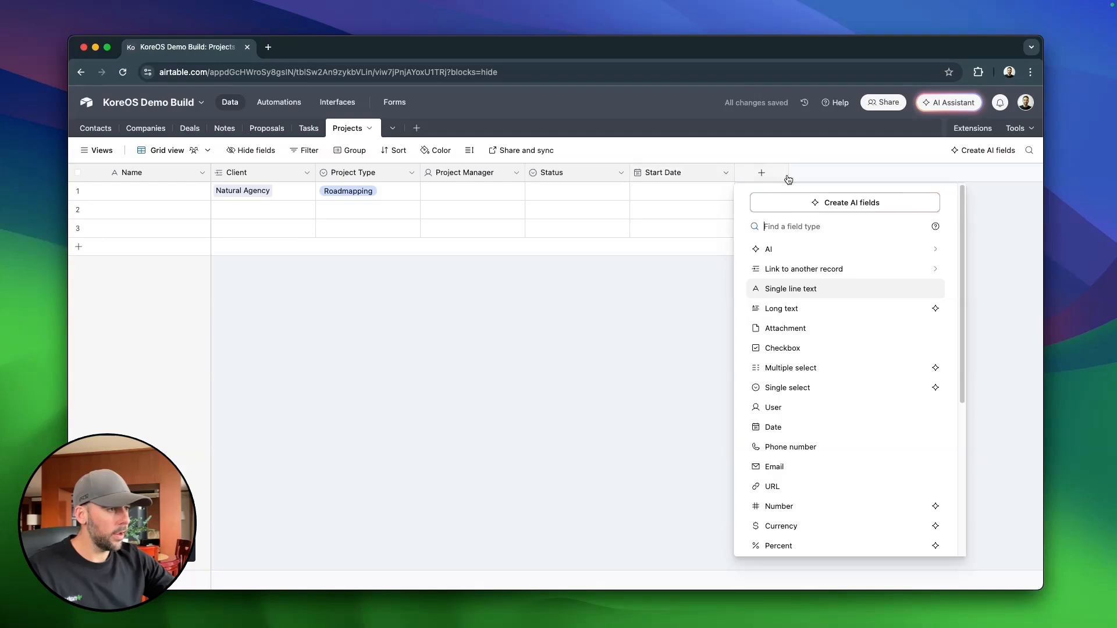
left_click(796, 425)
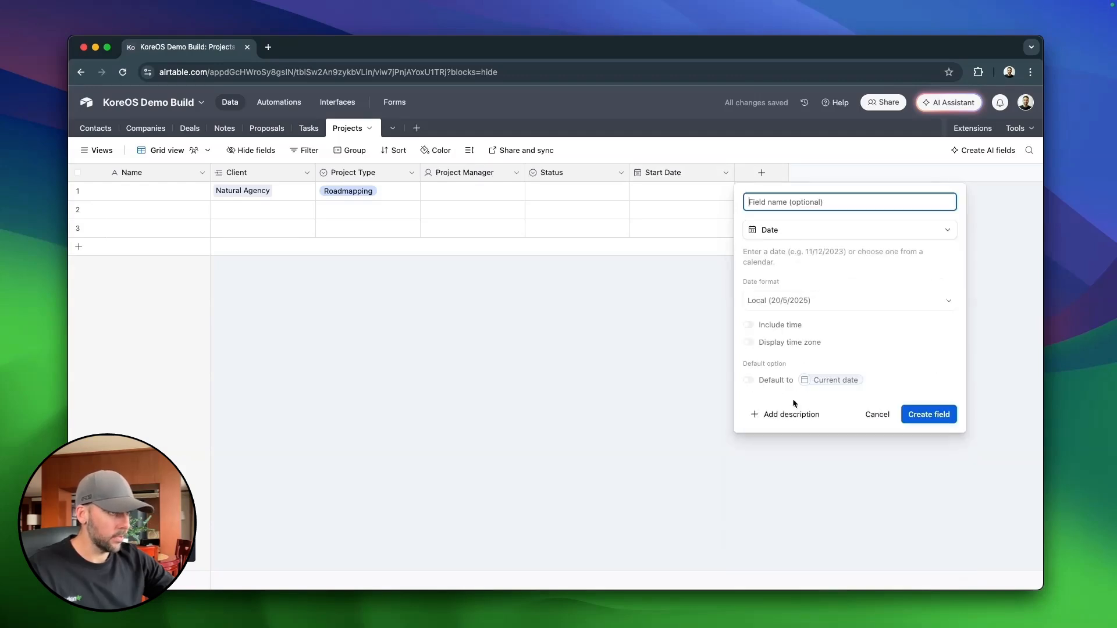
type("Target E")
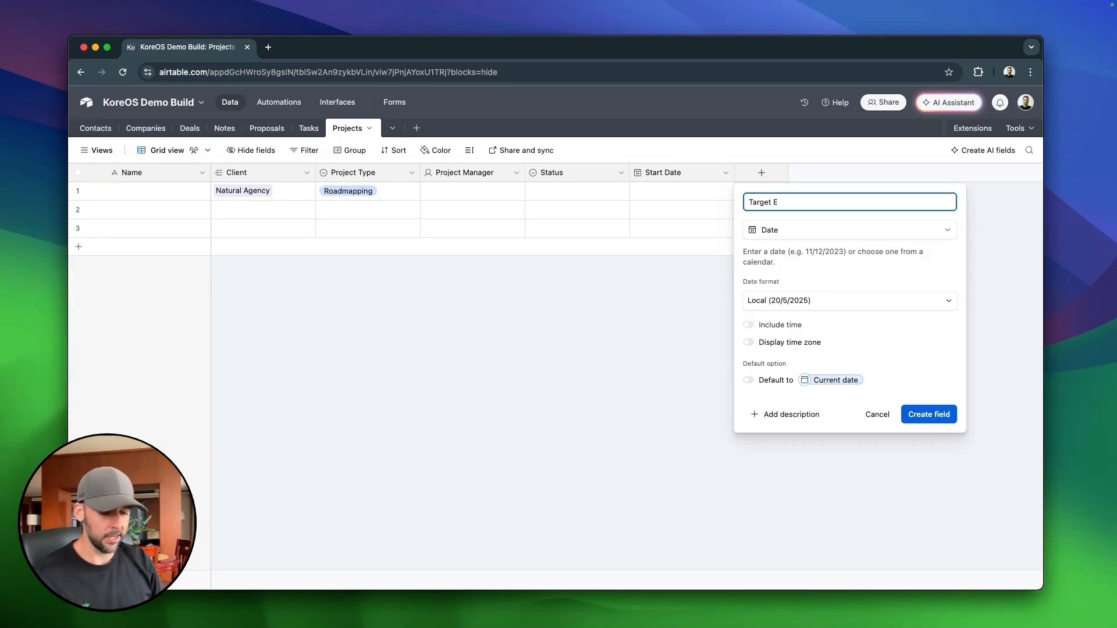
type("Date")
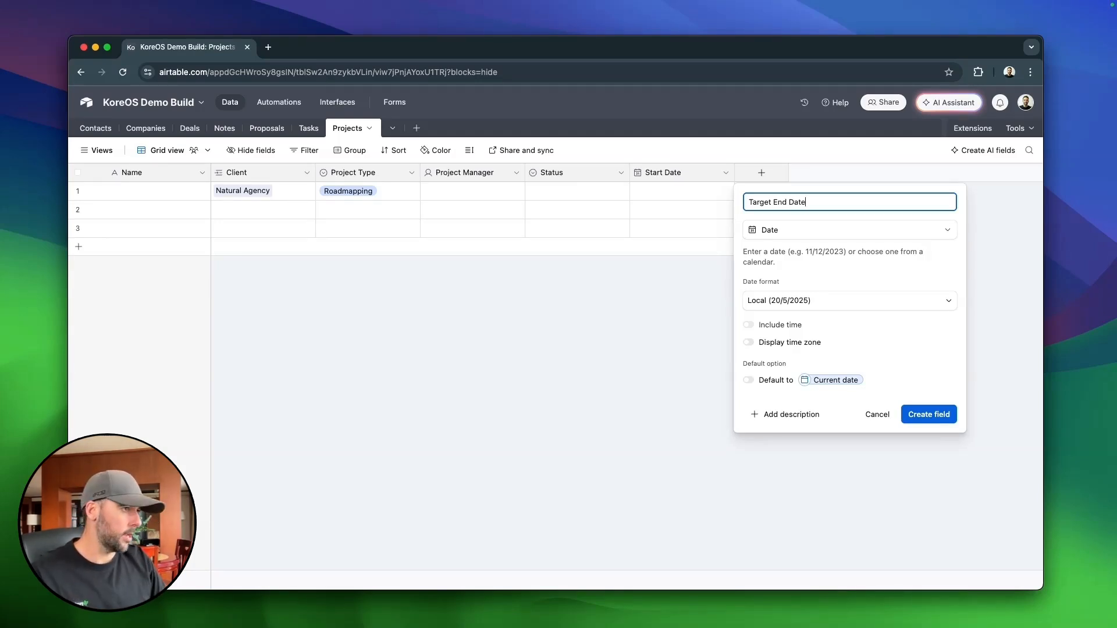
left_click(942, 416)
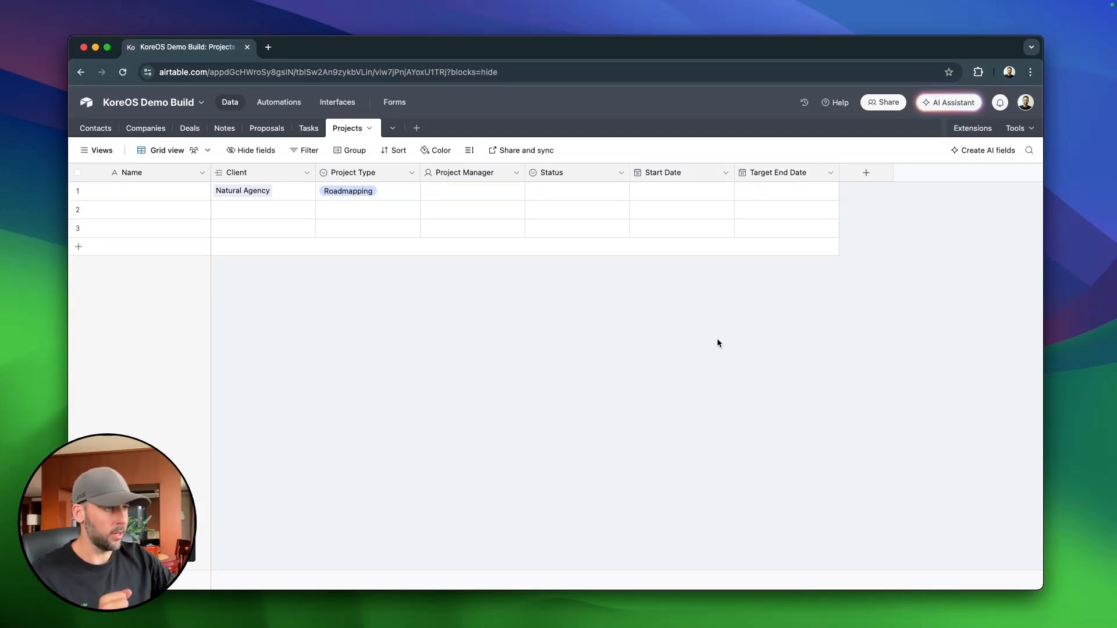
Configure date dependencies for Projects with Start Date as the start field and Target End Date as the end field.
right_click(696, 172)
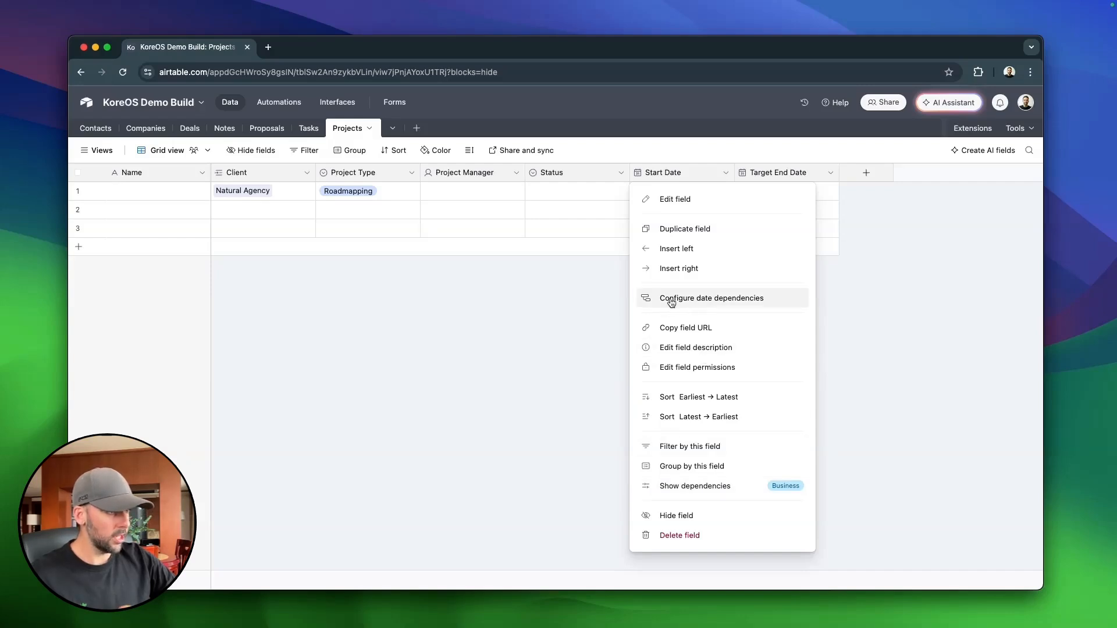
left_click(712, 298)
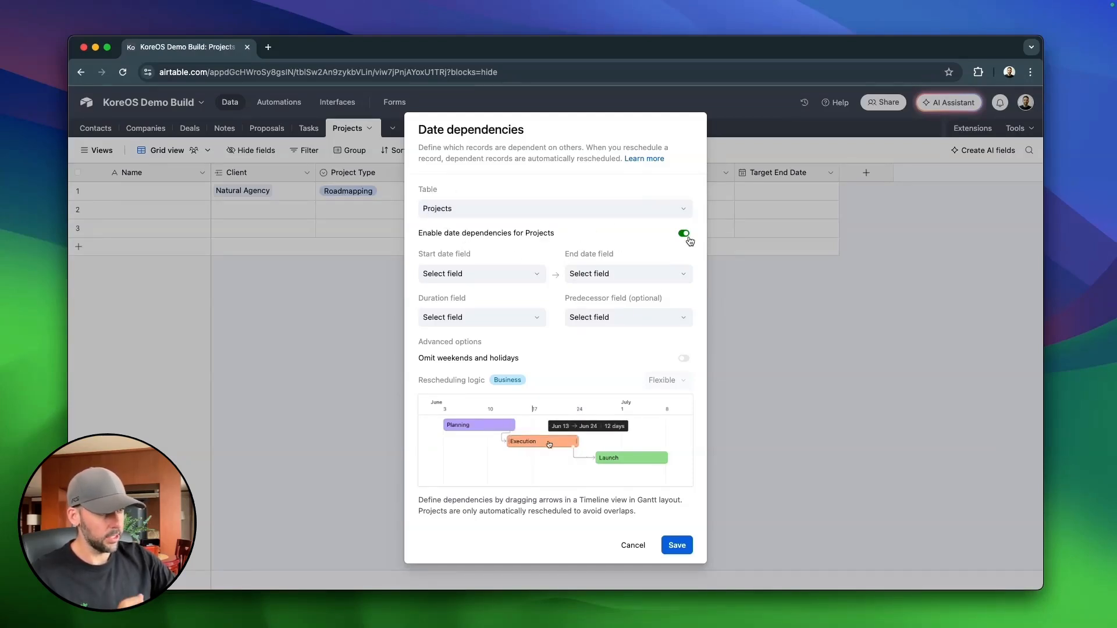
left_click(532, 274)
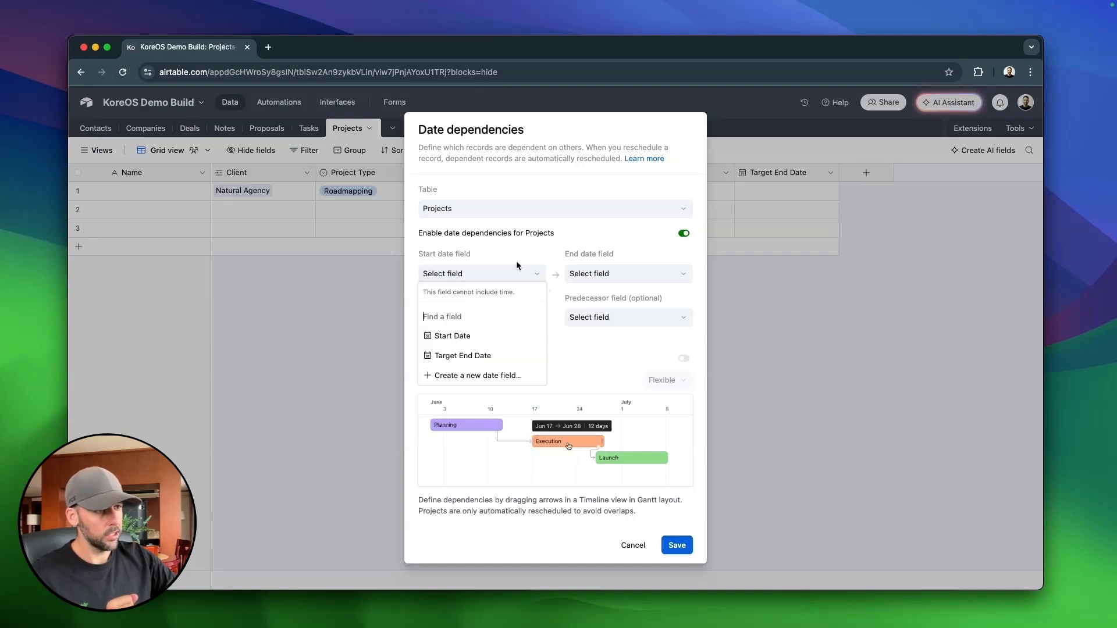
left_click(474, 336)
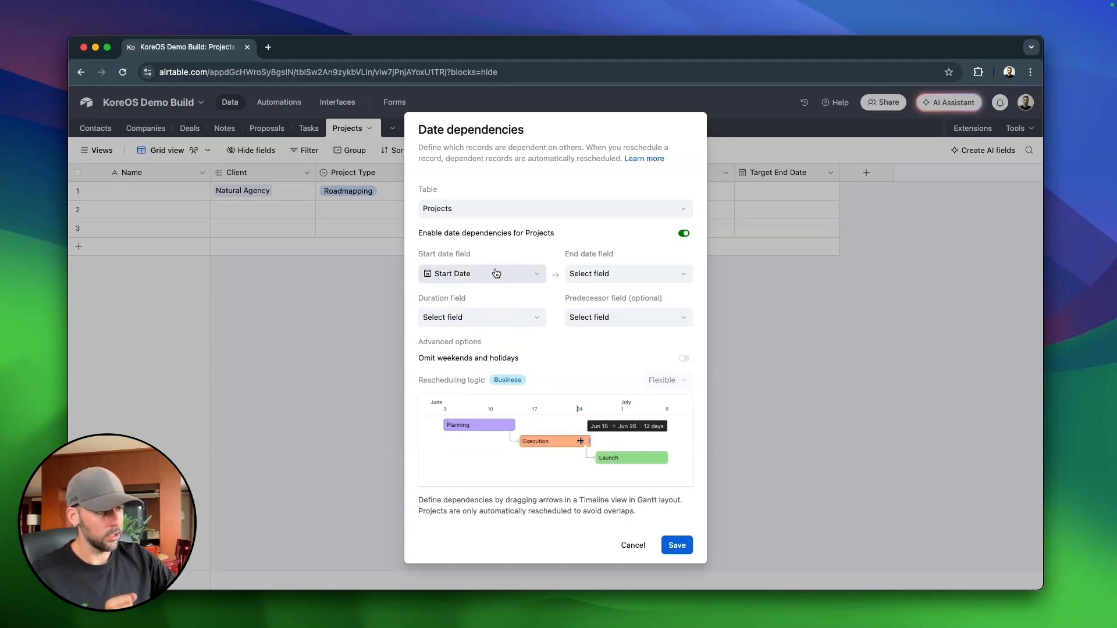
left_click(627, 274)
left_click(603, 337)
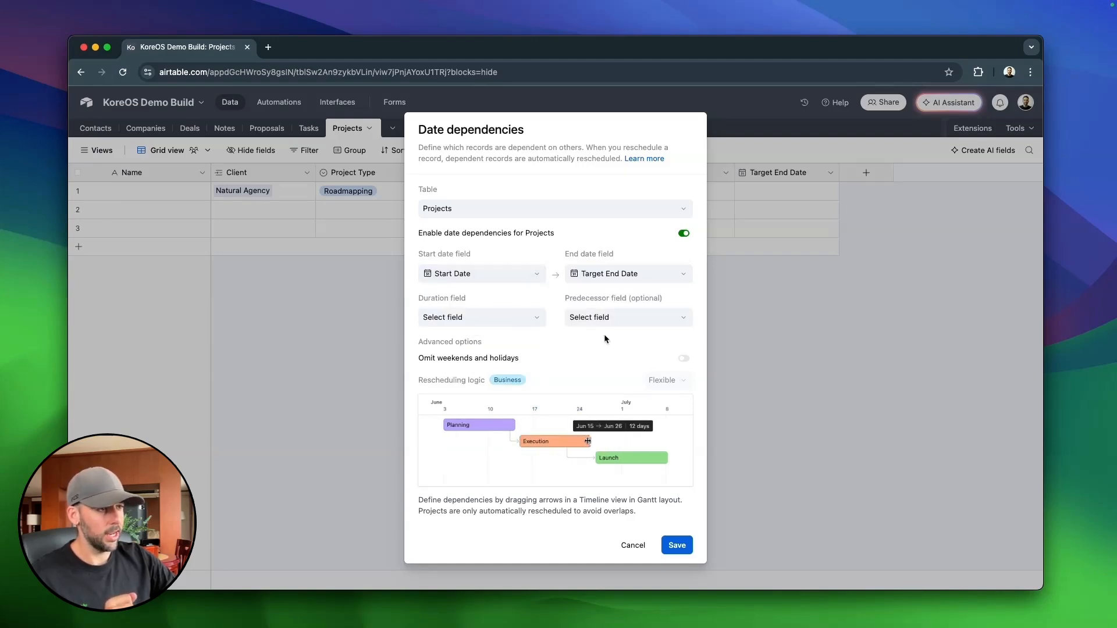
Create a new duration field named Duration (Days) for the date dependencies and save the configuration.
left_click(519, 317)
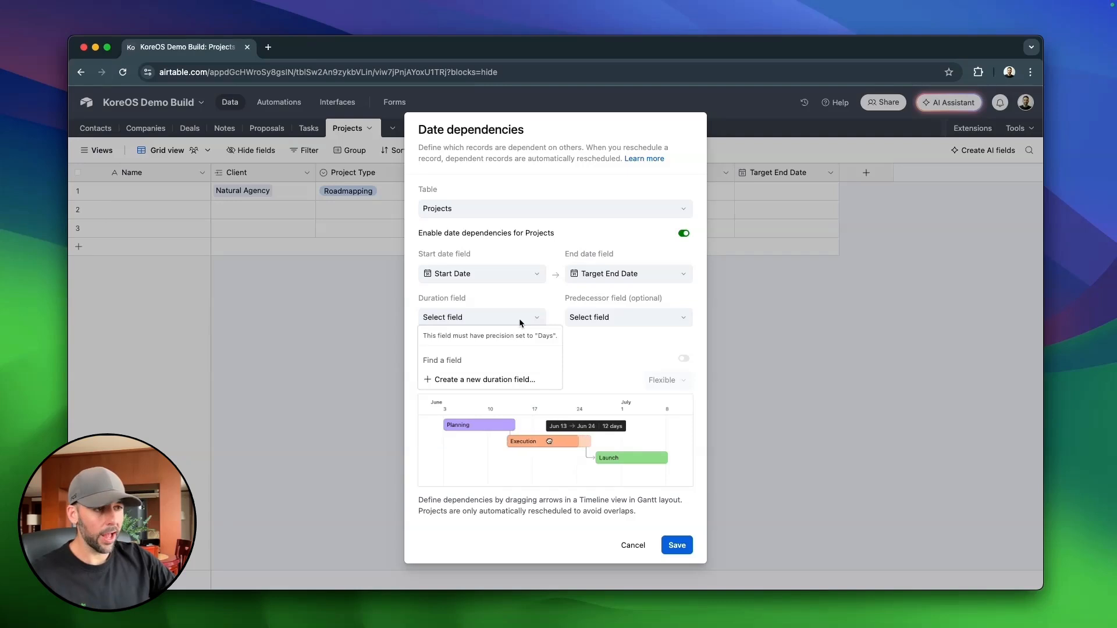
left_click(484, 380)
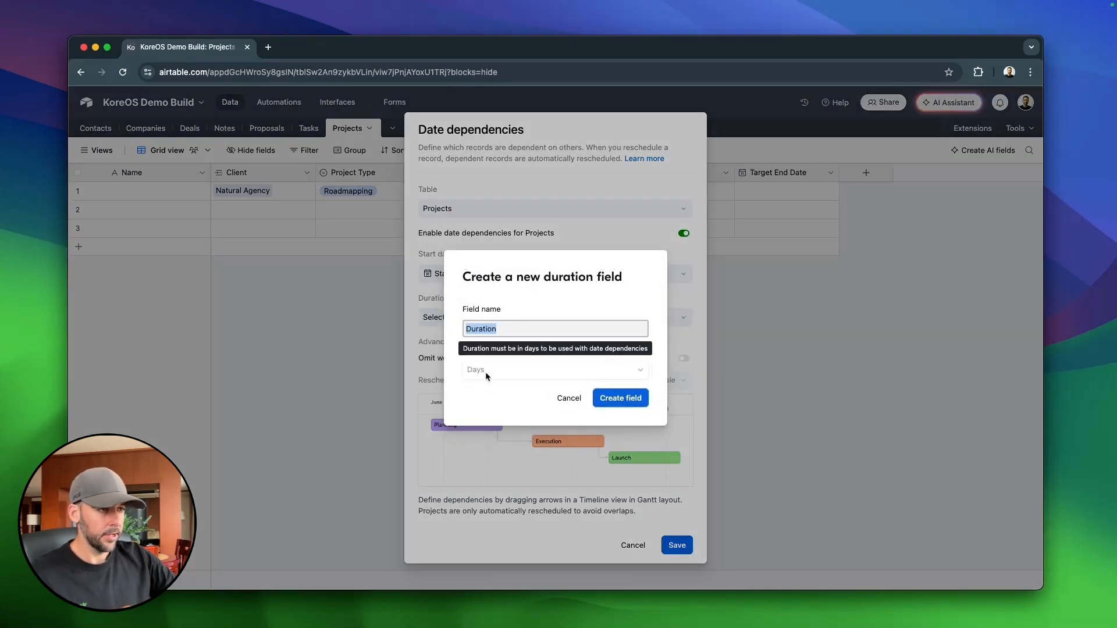
left_click(536, 330)
type("(")
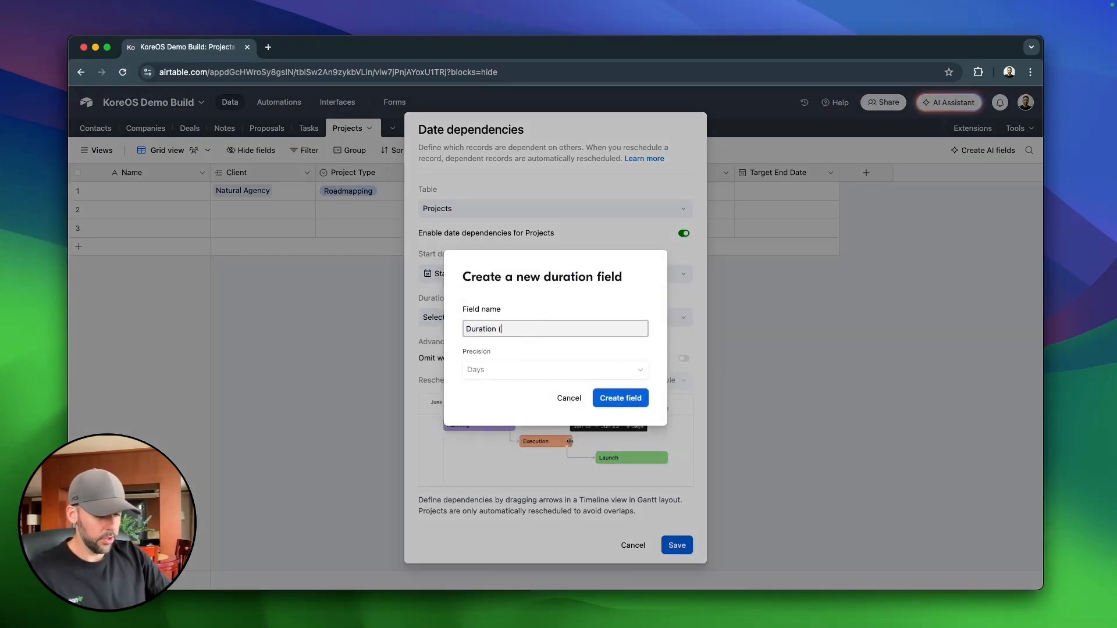
type("Days)")
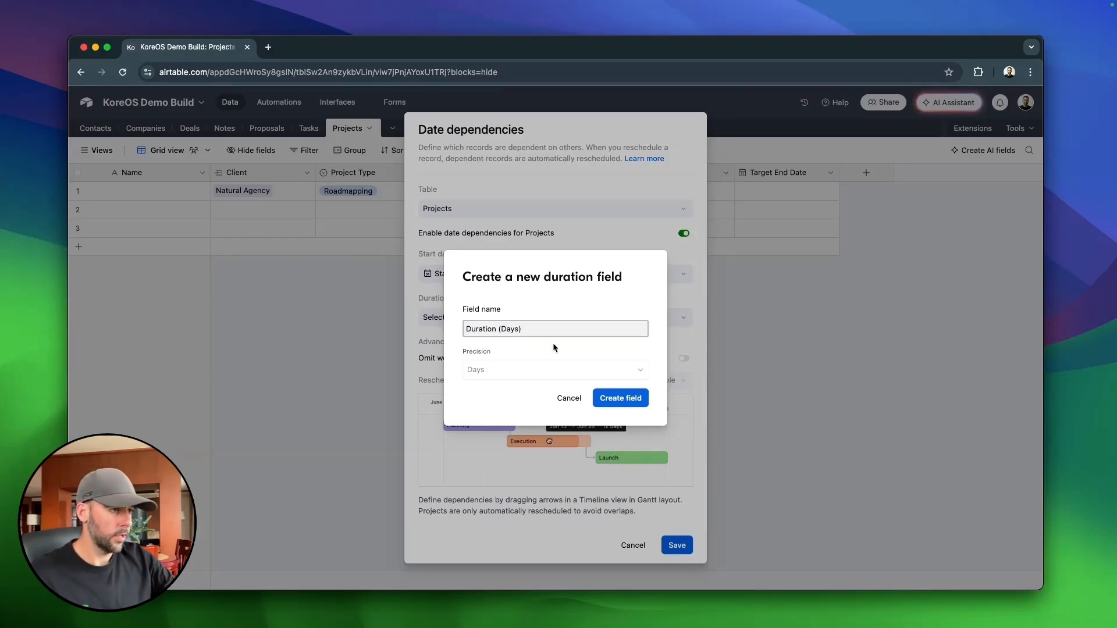
left_click(617, 398)
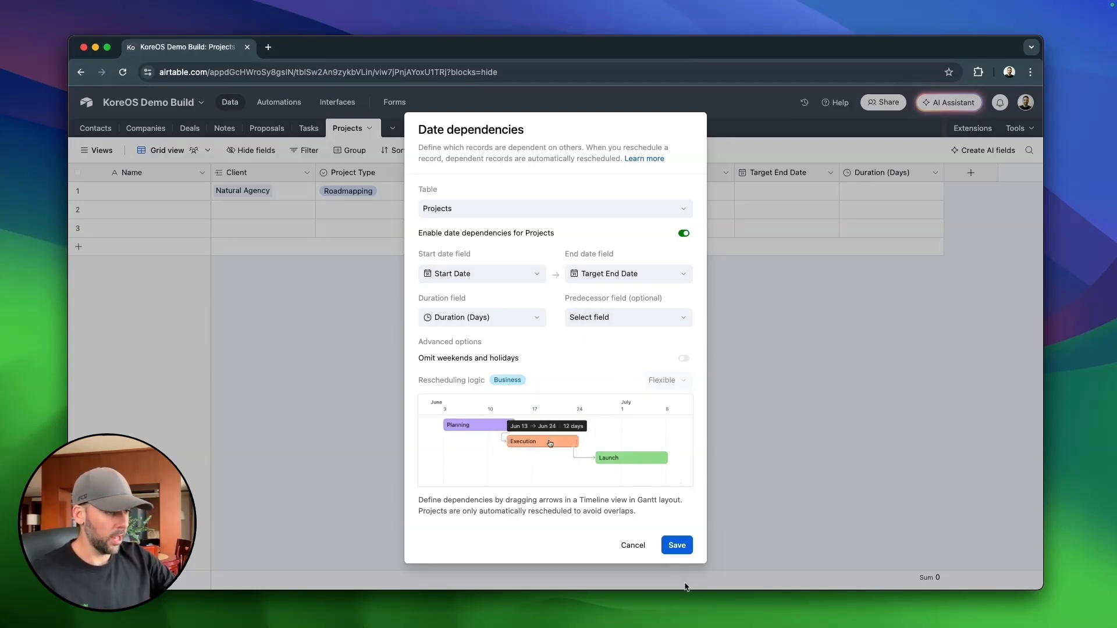
left_click(678, 546)
Set the first project record's Start Date to 21/5/2025 and its Target End Date to 28/5/2025.
left_click(700, 197)
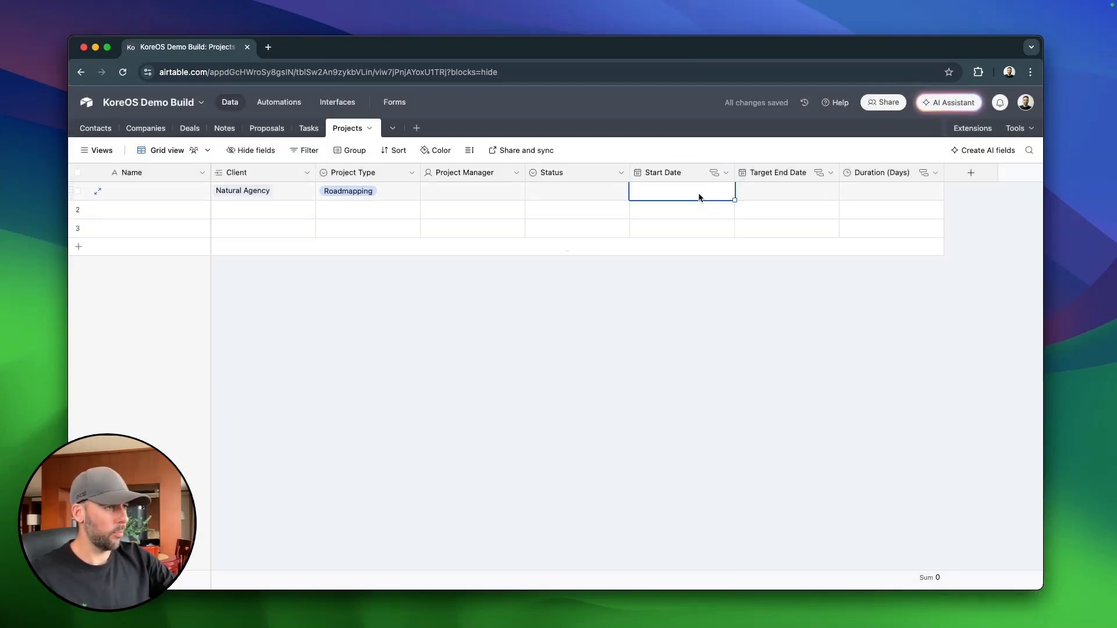
left_click(700, 198)
left_click(713, 304)
left_click(787, 193)
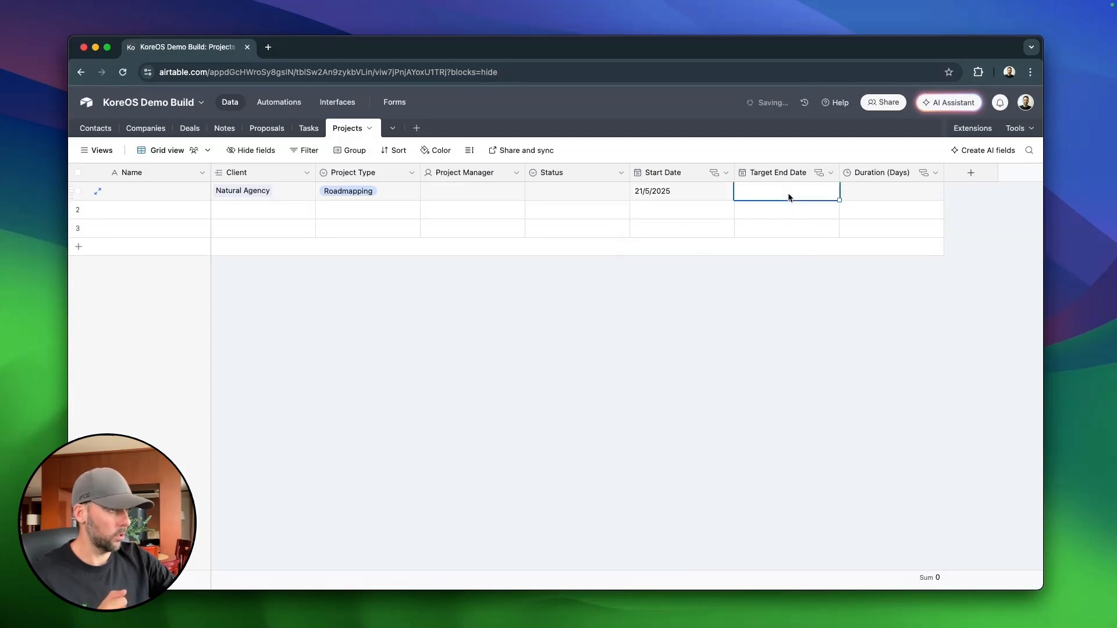
left_click(791, 194)
left_click(818, 321)
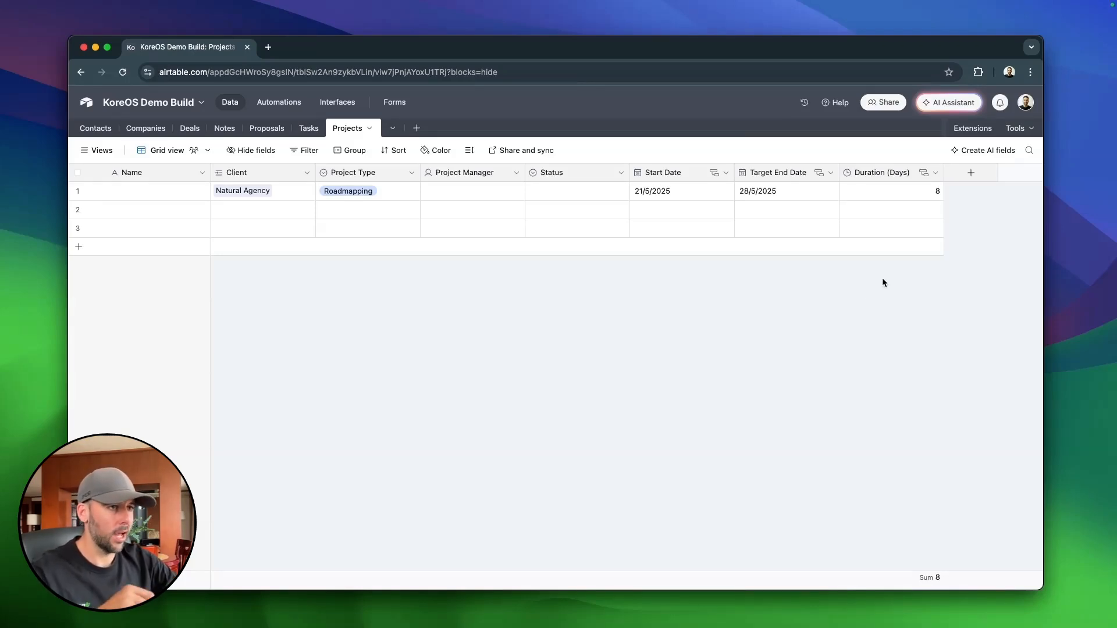
Add a blank table from scratch and try to name it Tasks.
left_click(416, 128)
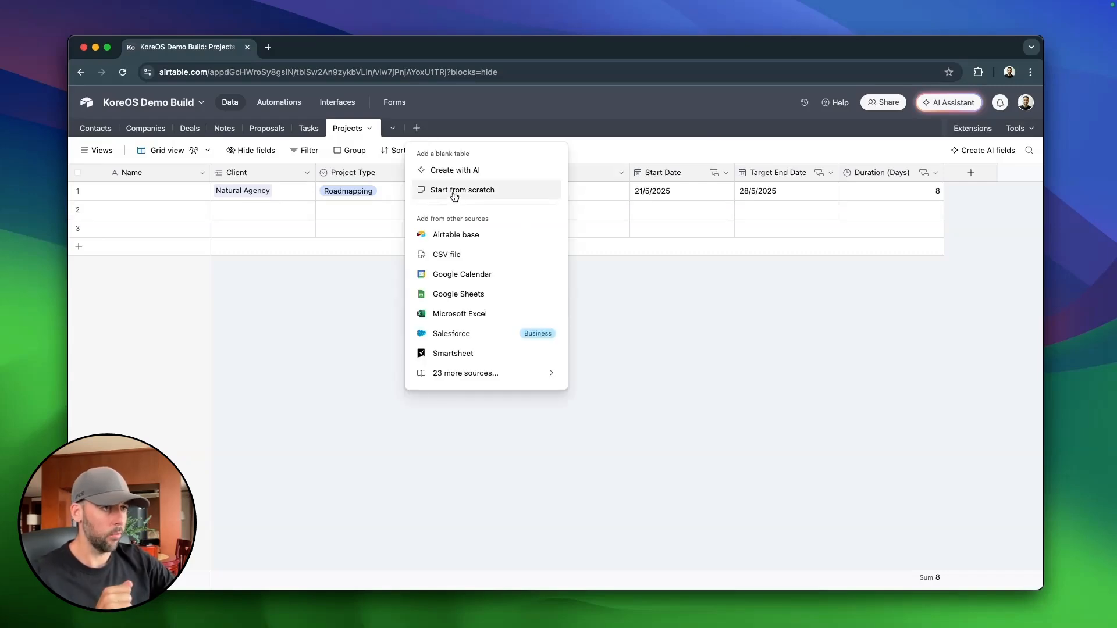
left_click(451, 194)
type("Tasks")
left_click(499, 251)
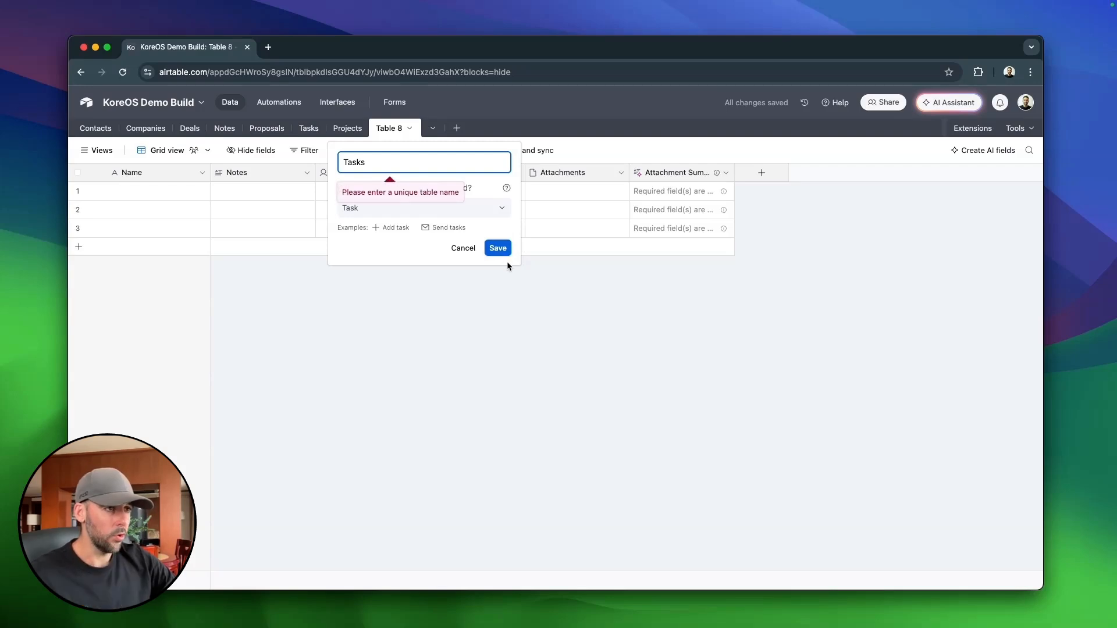
left_click(413, 166)
left_click(461, 247)
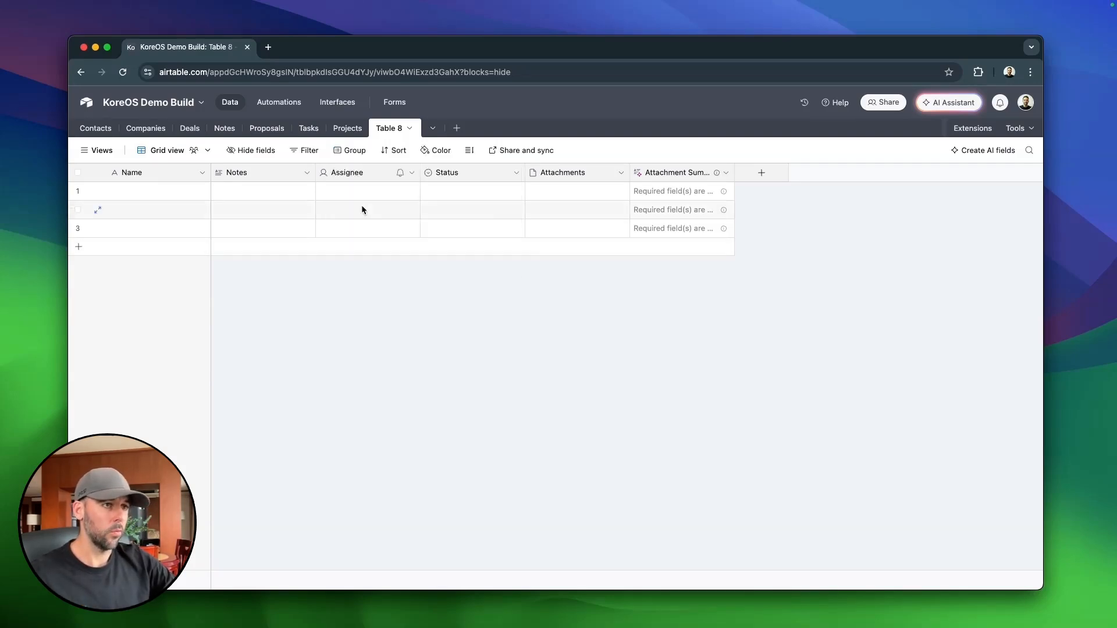
Rename the existing Tasks table to Sales Activities and save the new name.
left_click(309, 129)
left_click(295, 135)
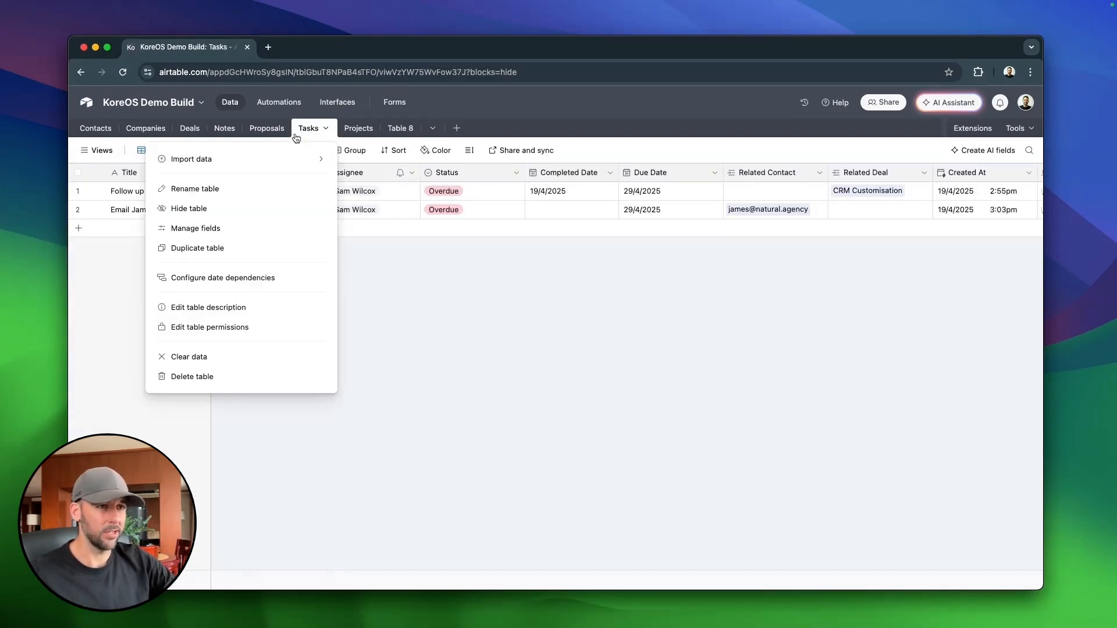
left_click(237, 189)
type("SAle")
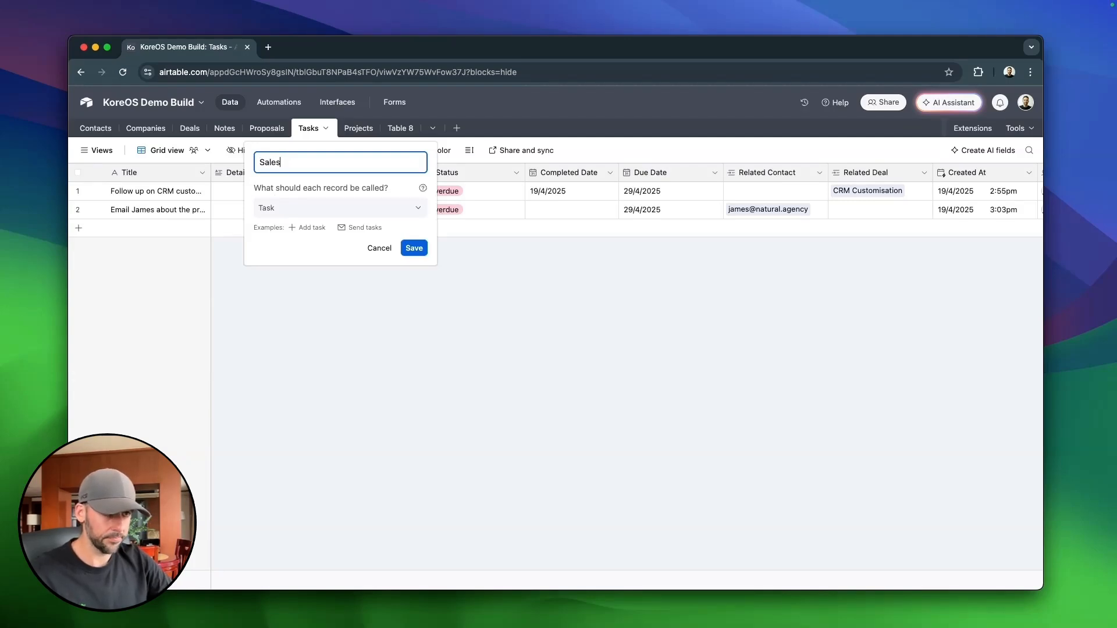
type("s Activities")
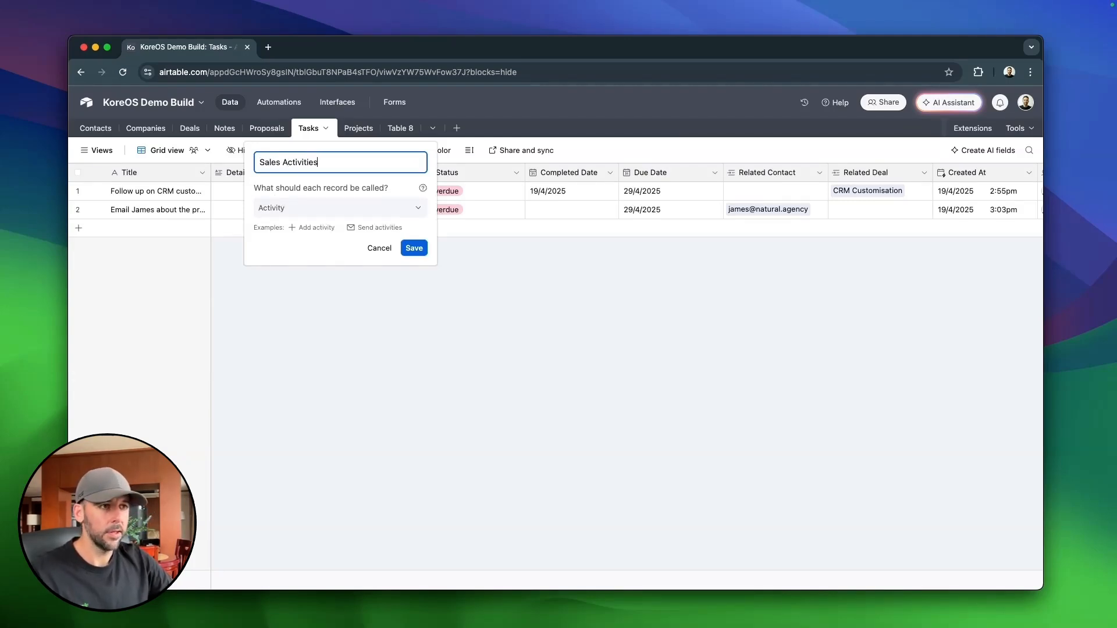
key("Return")
Rename the new blank table, Table 8, to Tasks and save it.
left_click(435, 129)
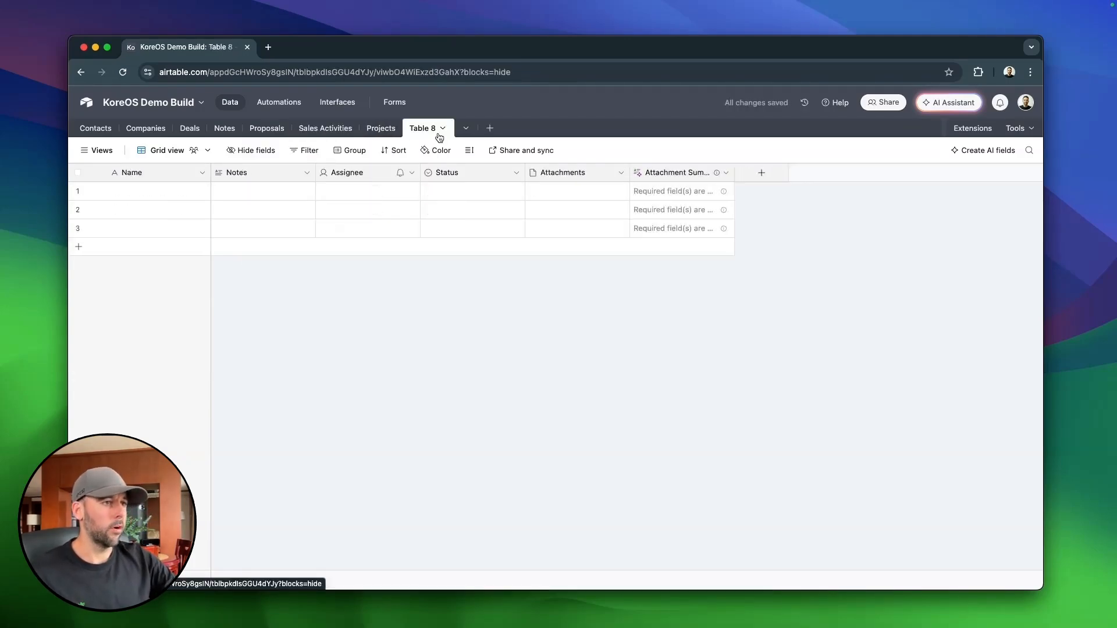
left_click(441, 128)
left_click(376, 190)
type("Tasks")
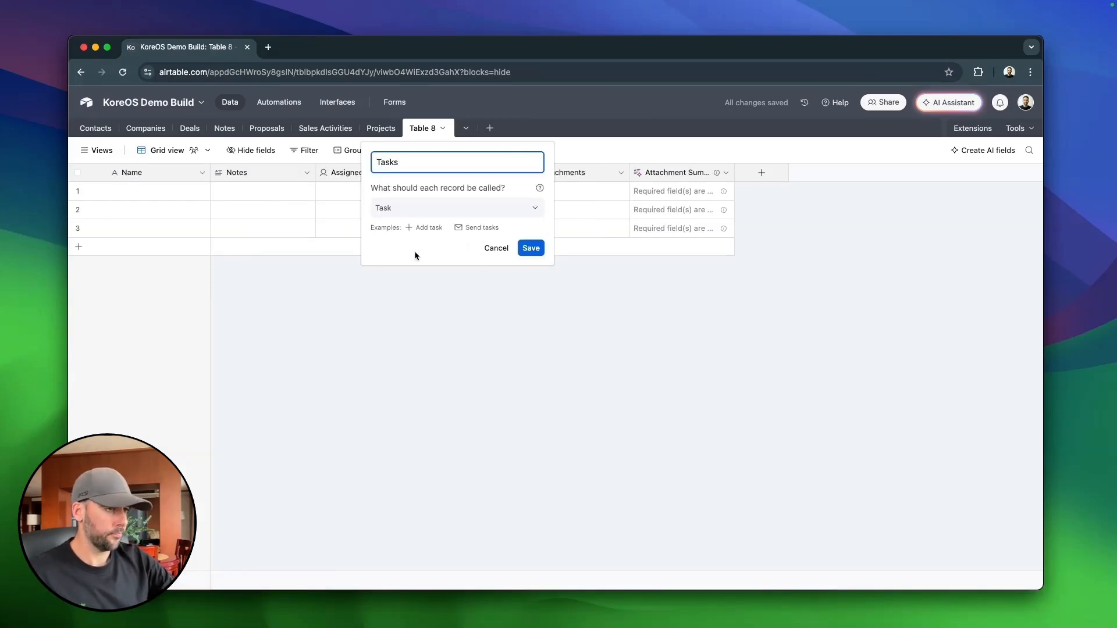
left_click(541, 253)
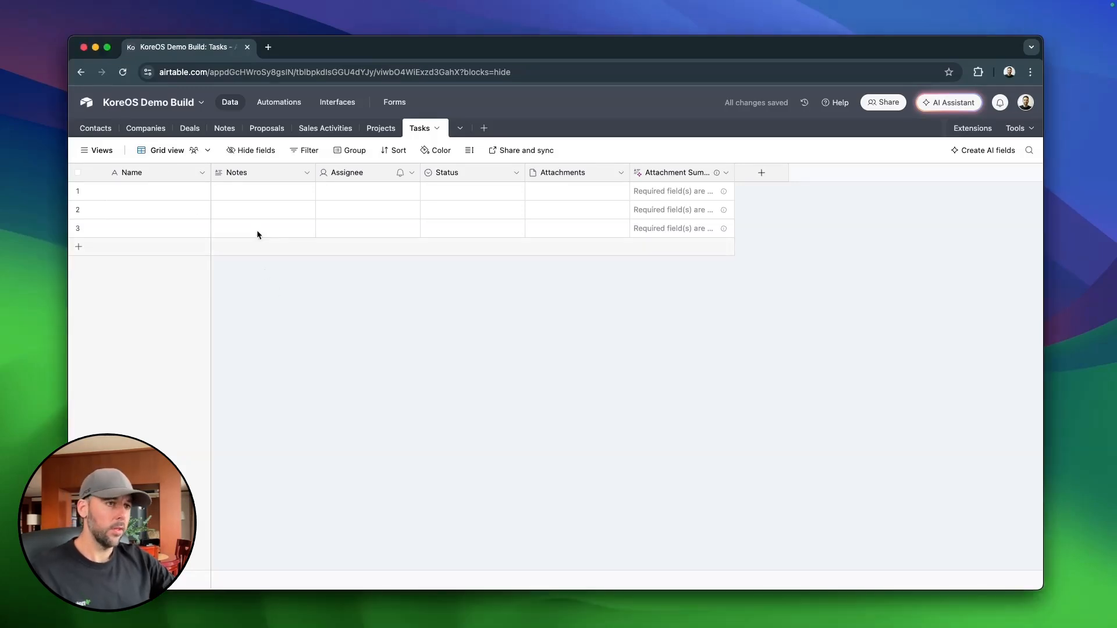
Delete the five default fields from Notes through Attachment Summary in the new Tasks table, keeping only Name.
left_click(259, 172)
left_click(695, 173, "shift")
right_click(695, 173)
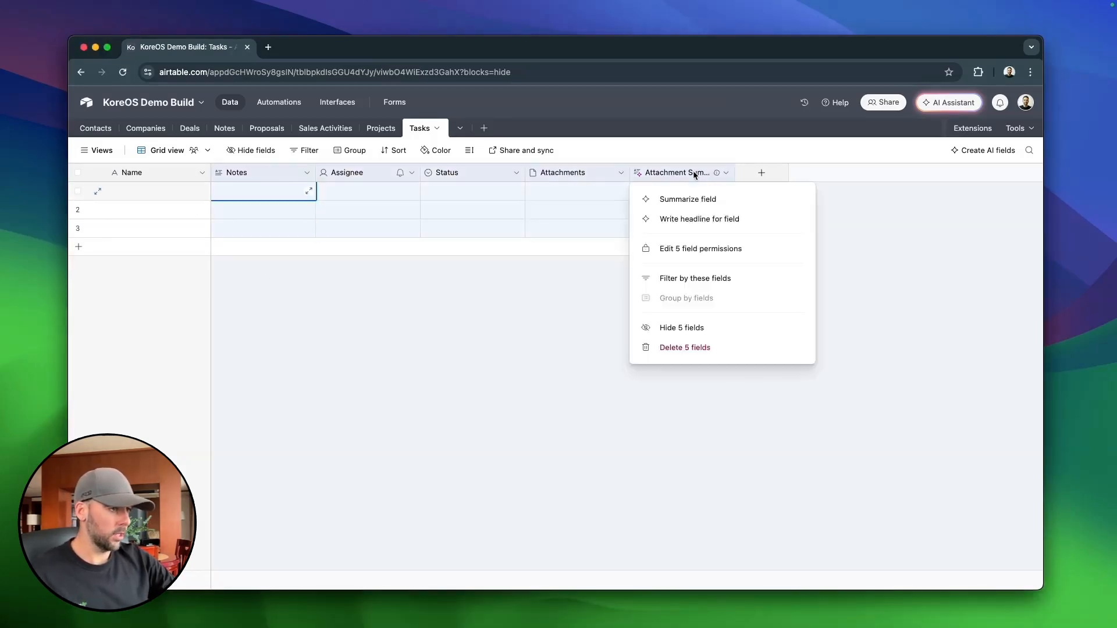
left_click(700, 351)
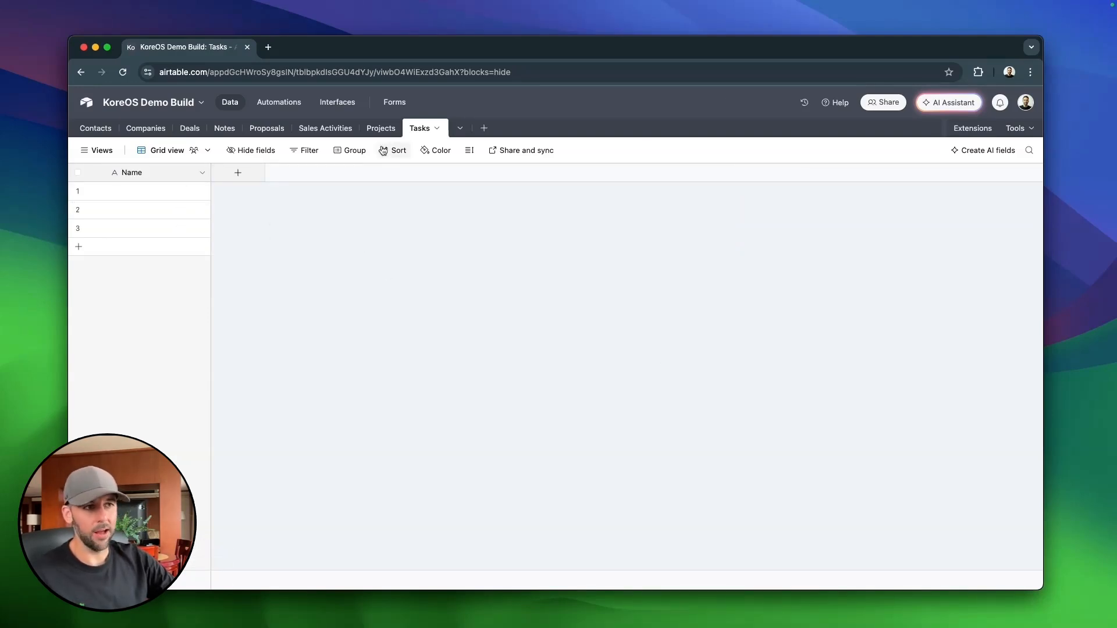
Add a long text field named Description to the Tasks table.
left_click(233, 174)
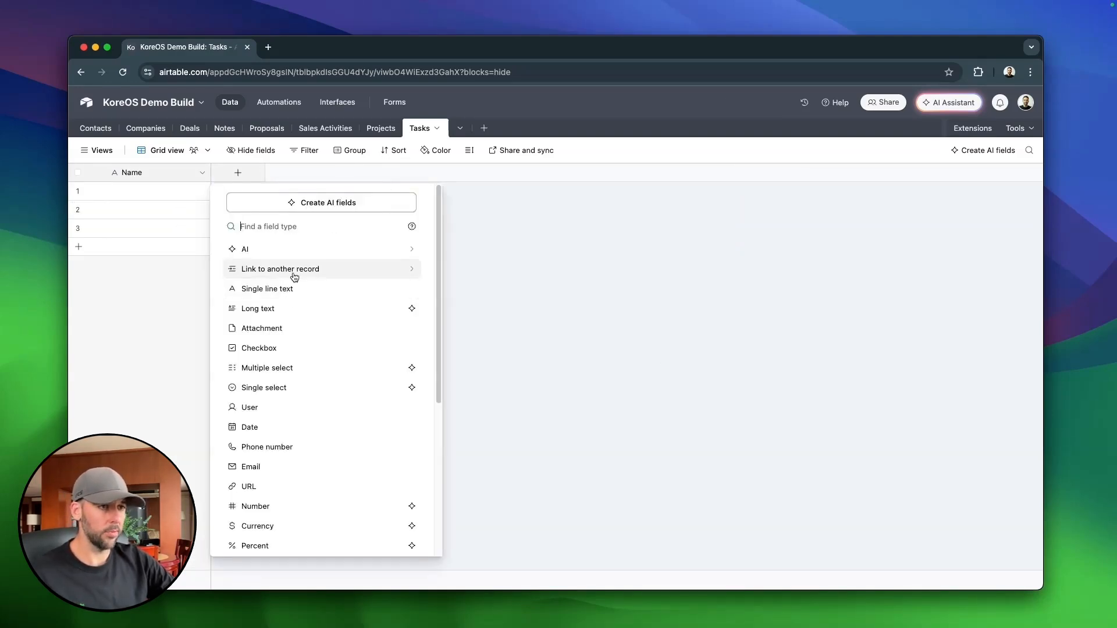
left_click(291, 312)
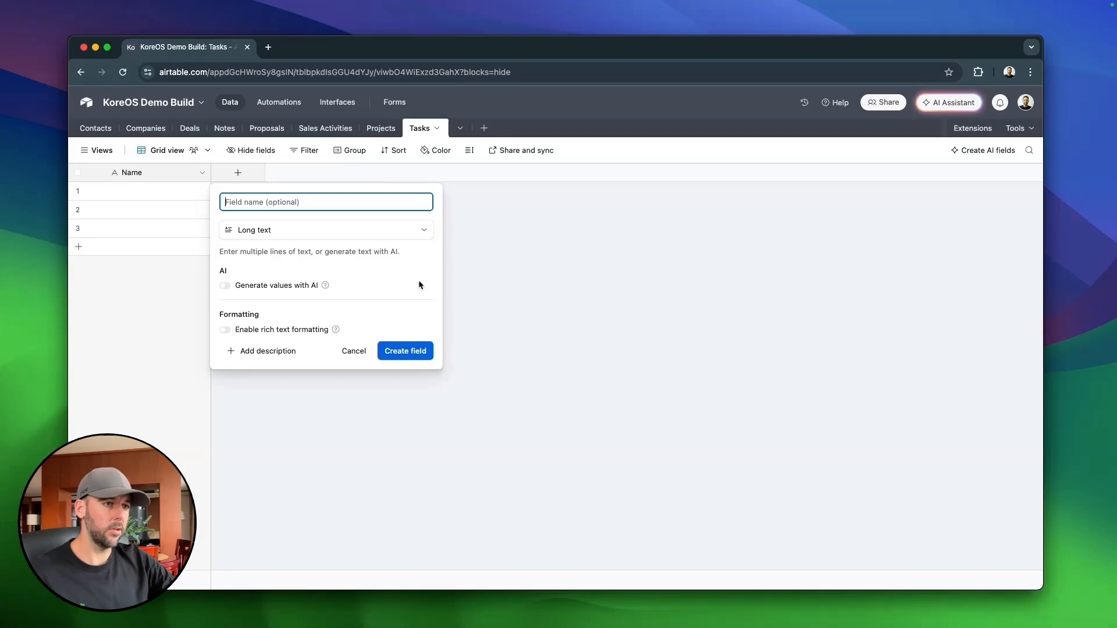
type("Description")
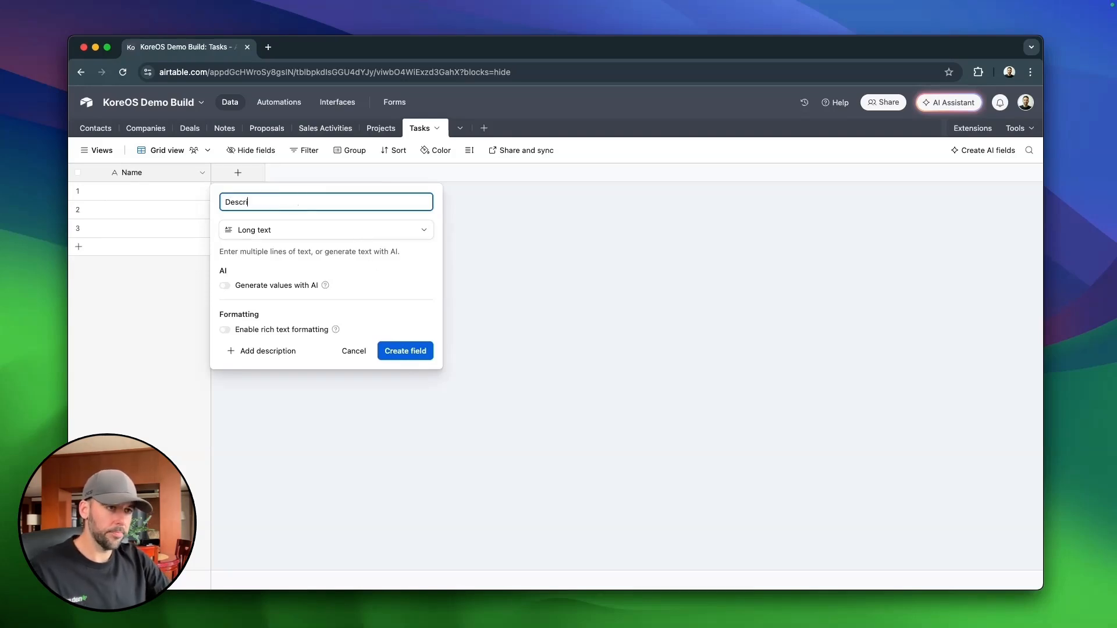
left_click(406, 349)
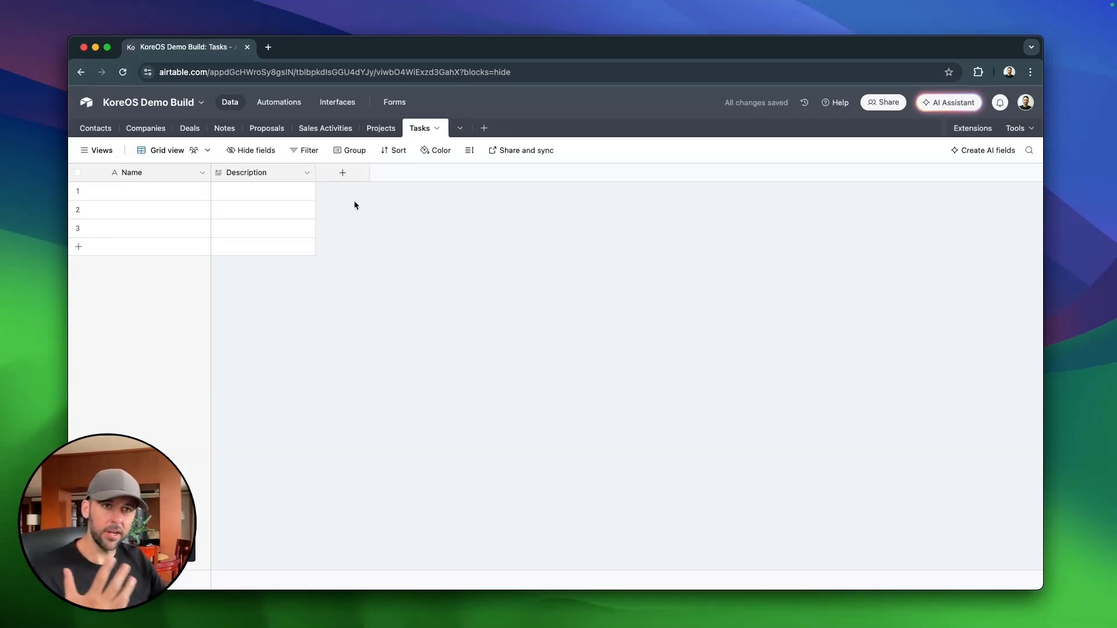
Add a date field named Start Date to the Tasks table, using the local date format.
left_click(343, 172)
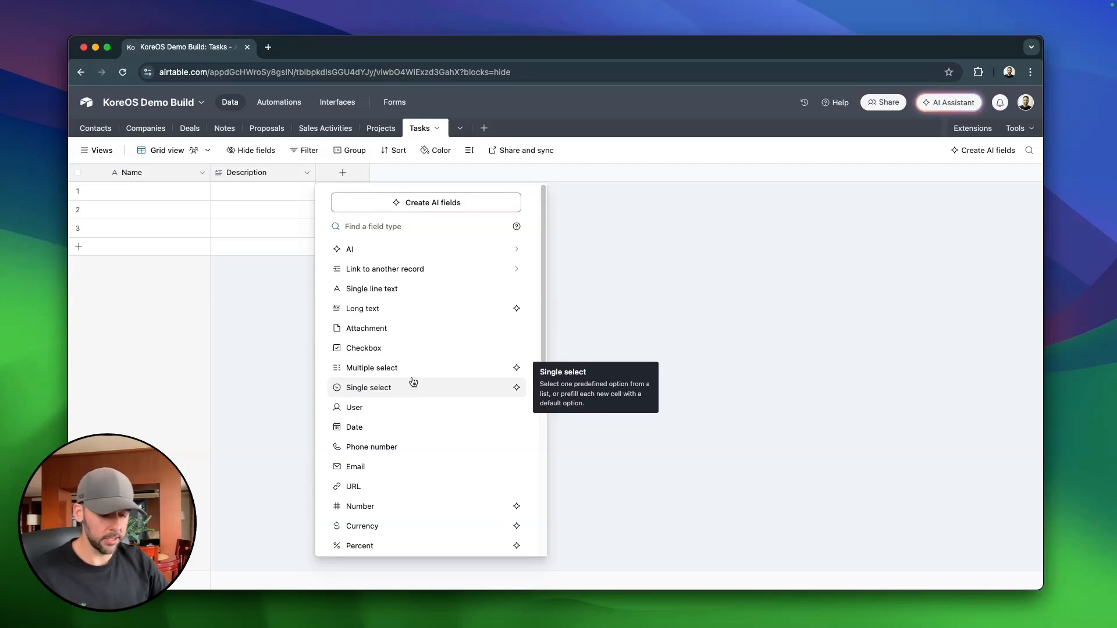
type("dat")
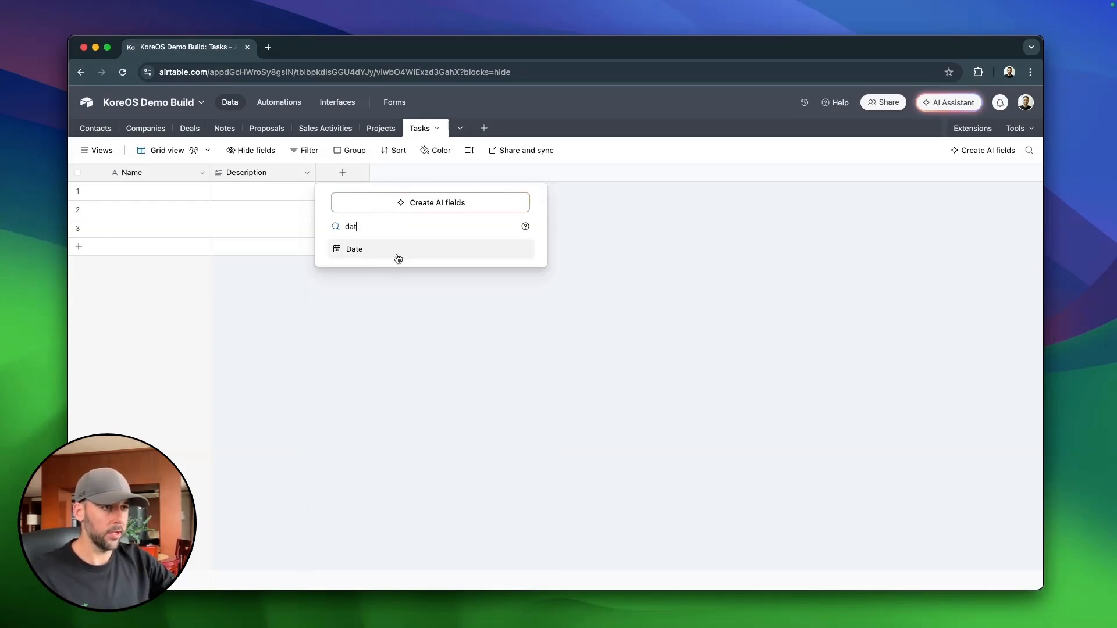
left_click(397, 256)
type("St")
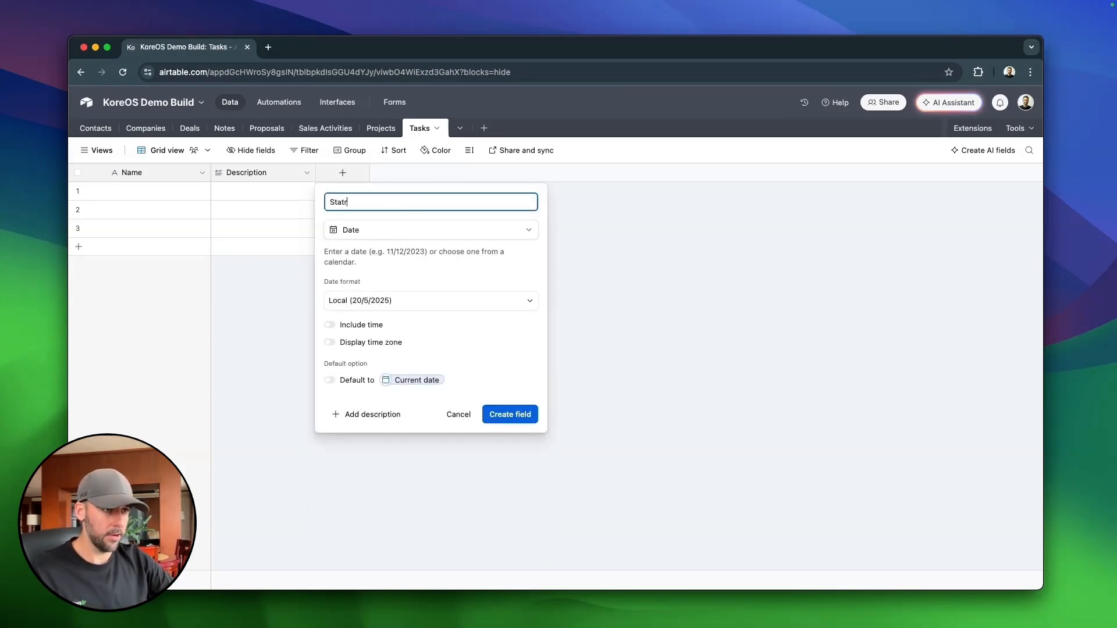
type("art Date")
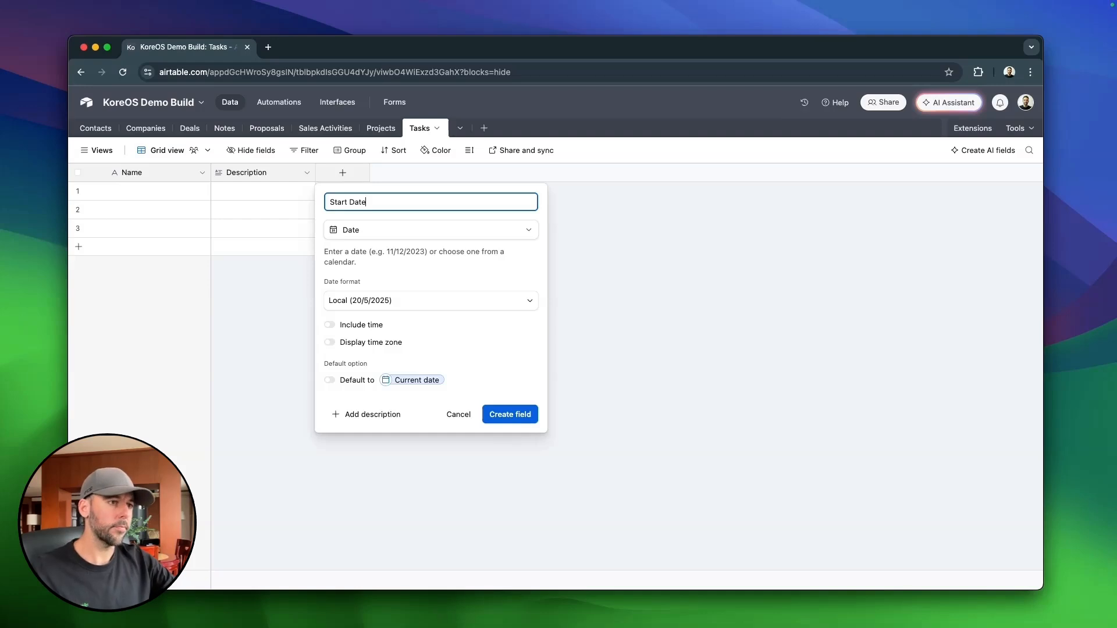
left_click(515, 417)
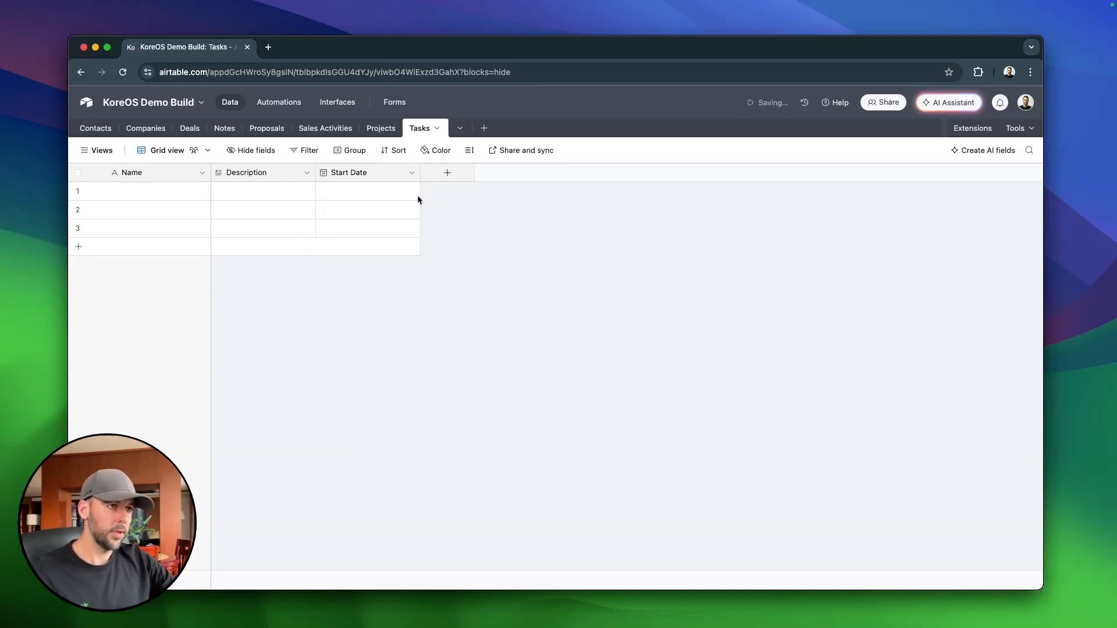
Add a date field named End Date to the Tasks table, using the local date format.
left_click(448, 172)
type("dat")
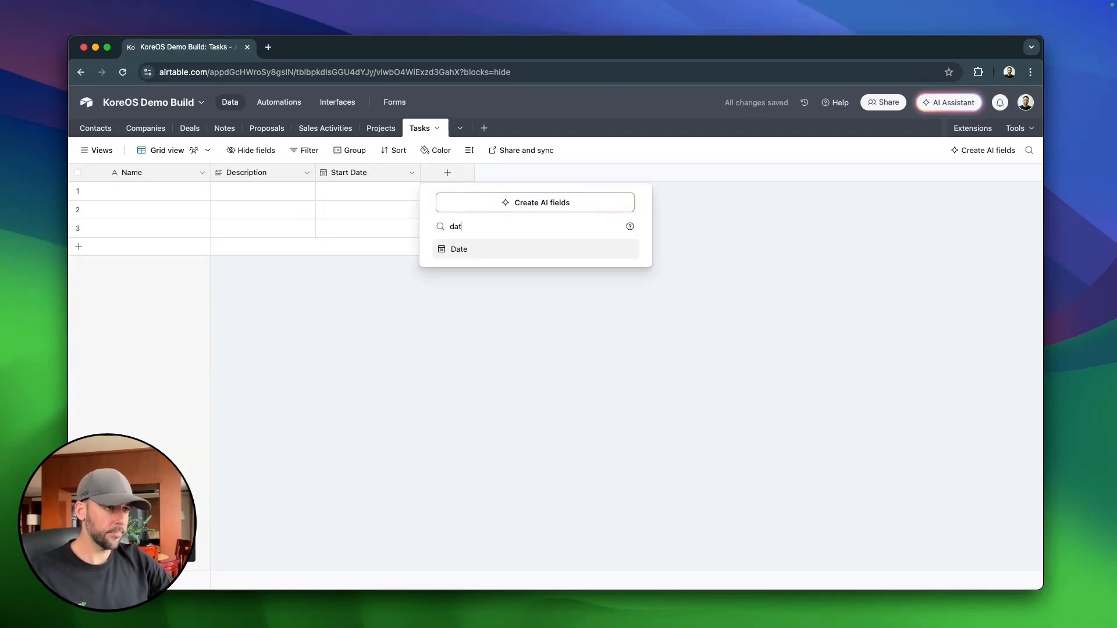
left_click(504, 250)
type("End Date")
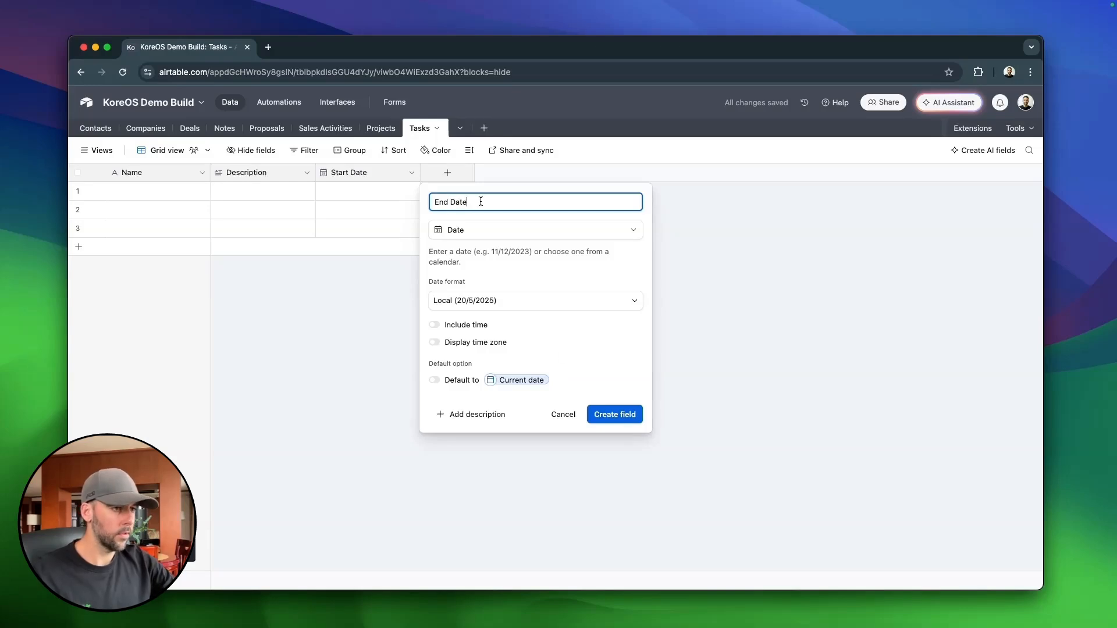
left_click(629, 415)
Configure date dependencies for Tasks with Start Date as the start field and End Date as the end field.
right_click(363, 174)
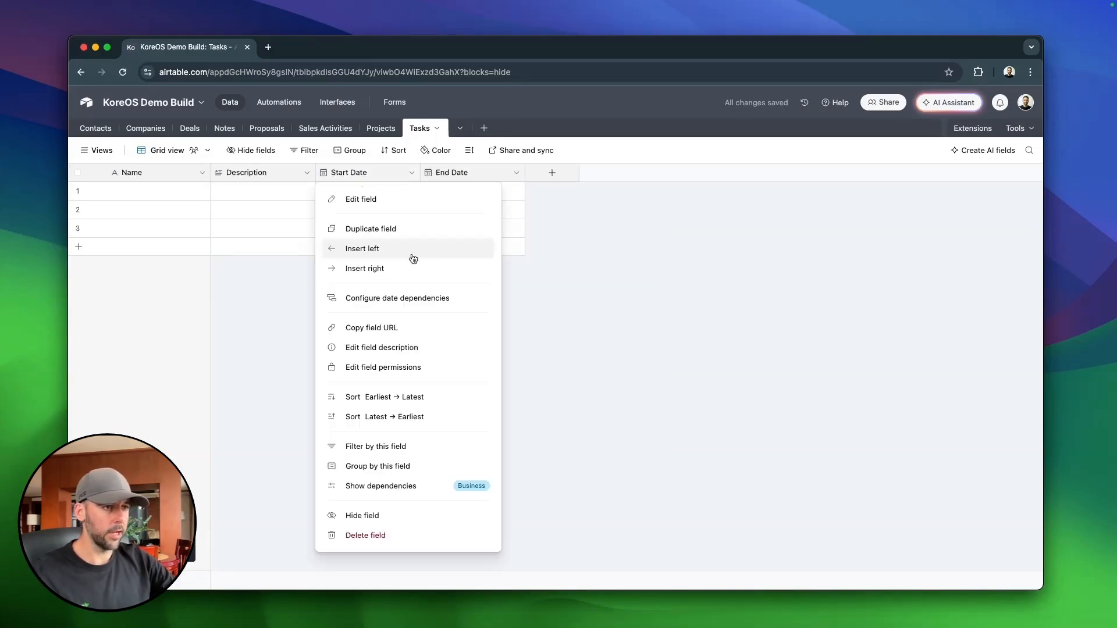
left_click(405, 296)
left_click(493, 271)
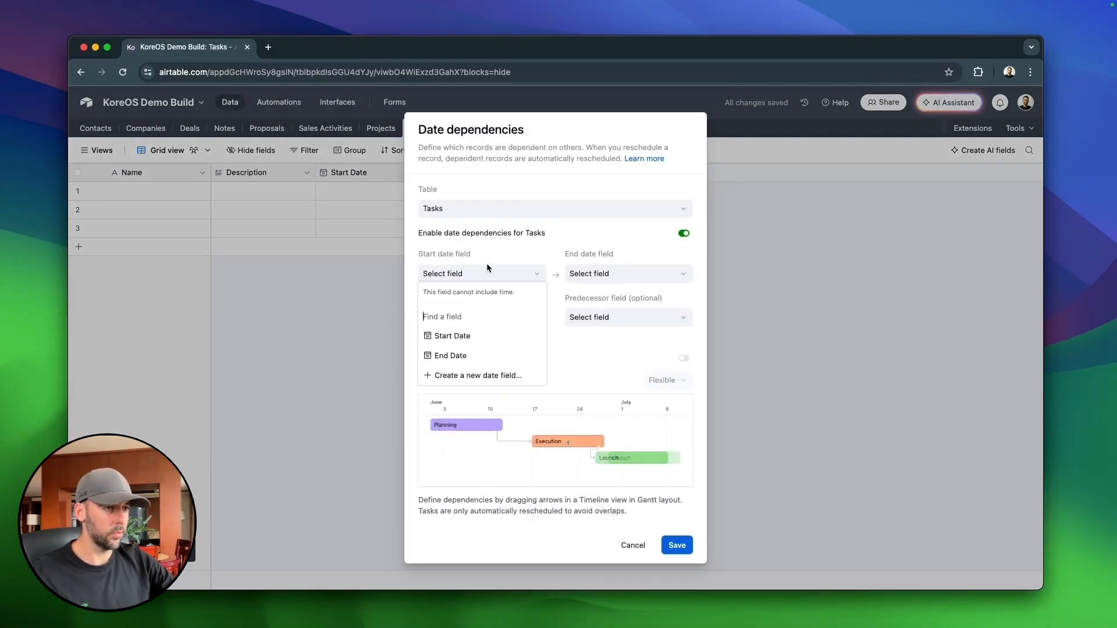
left_click(465, 335)
left_click(619, 272)
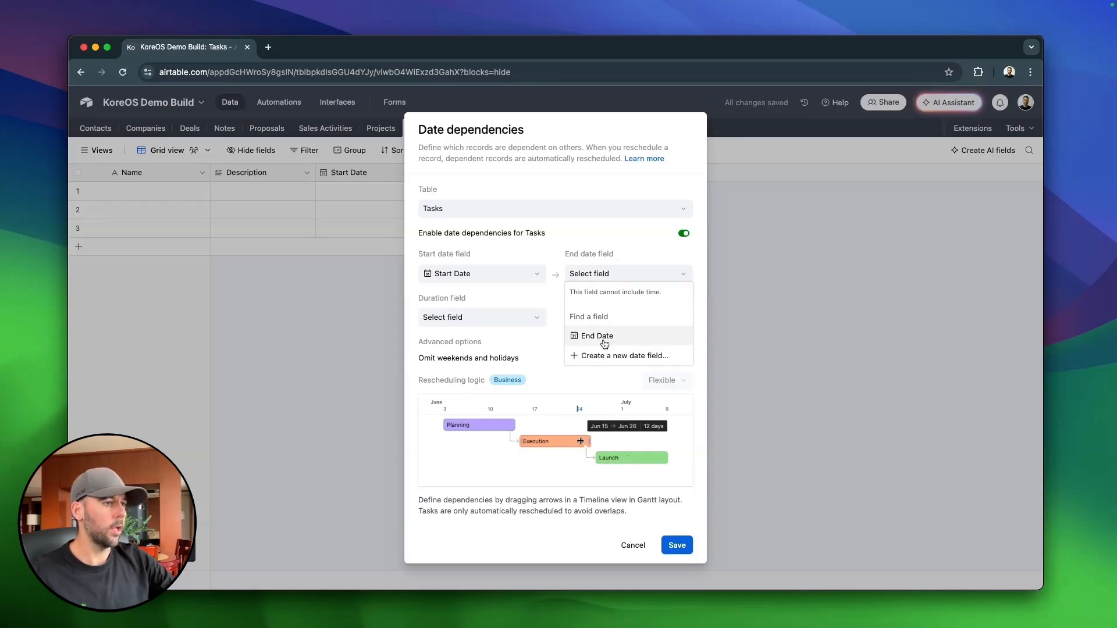
left_click(597, 337)
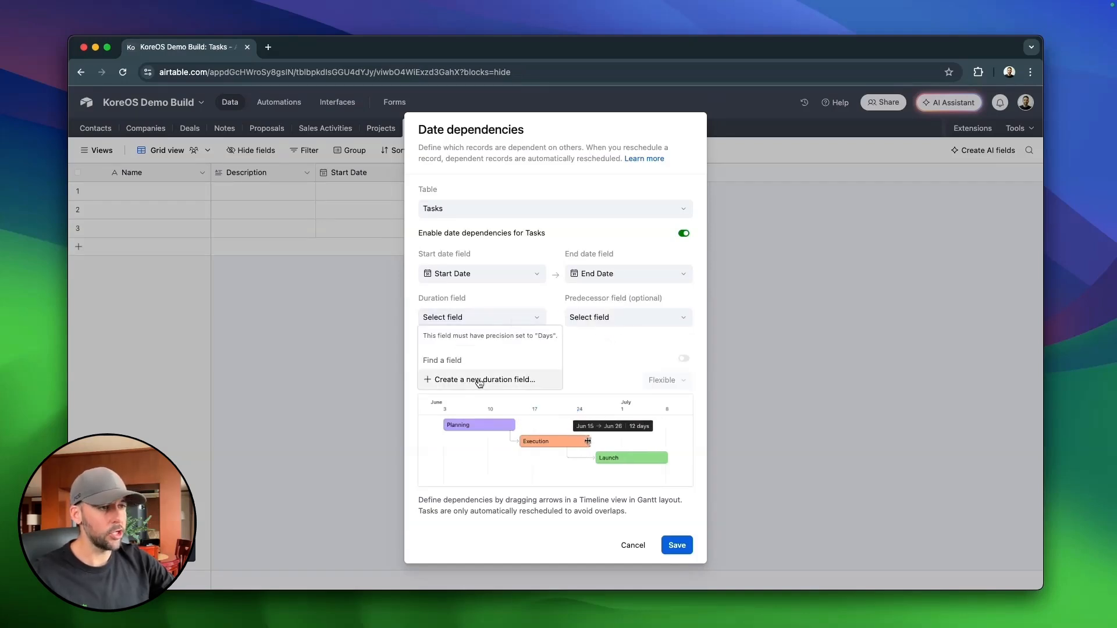
Create a duration field named Duration (Days) for the Tasks date dependencies and save the configuration.
left_click(478, 380)
left_click(550, 327)
type("(Days)")
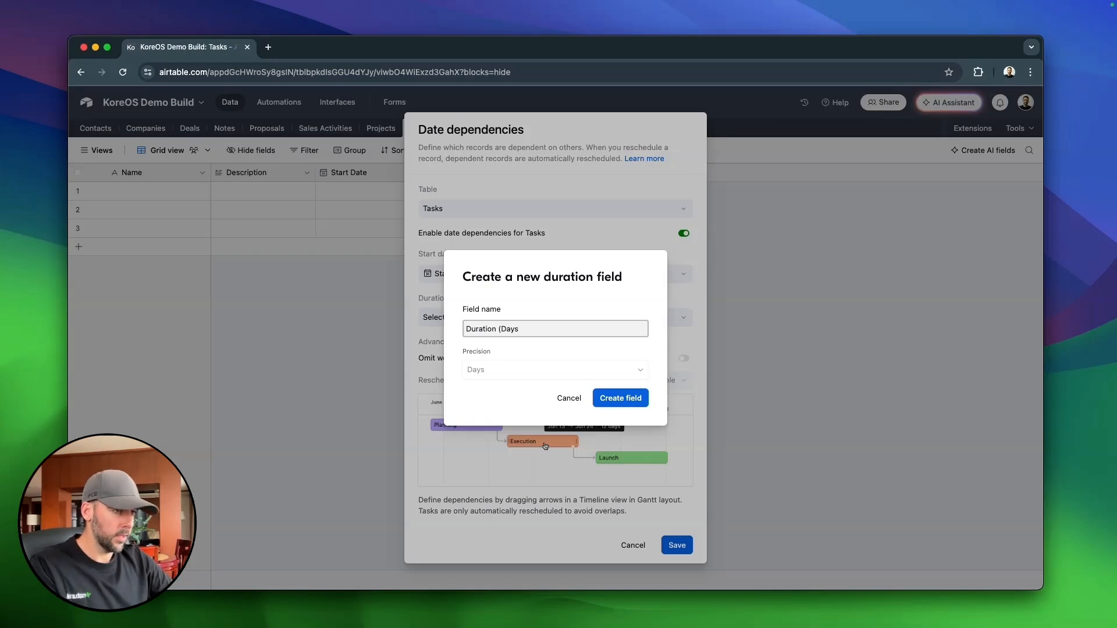
left_click(626, 400)
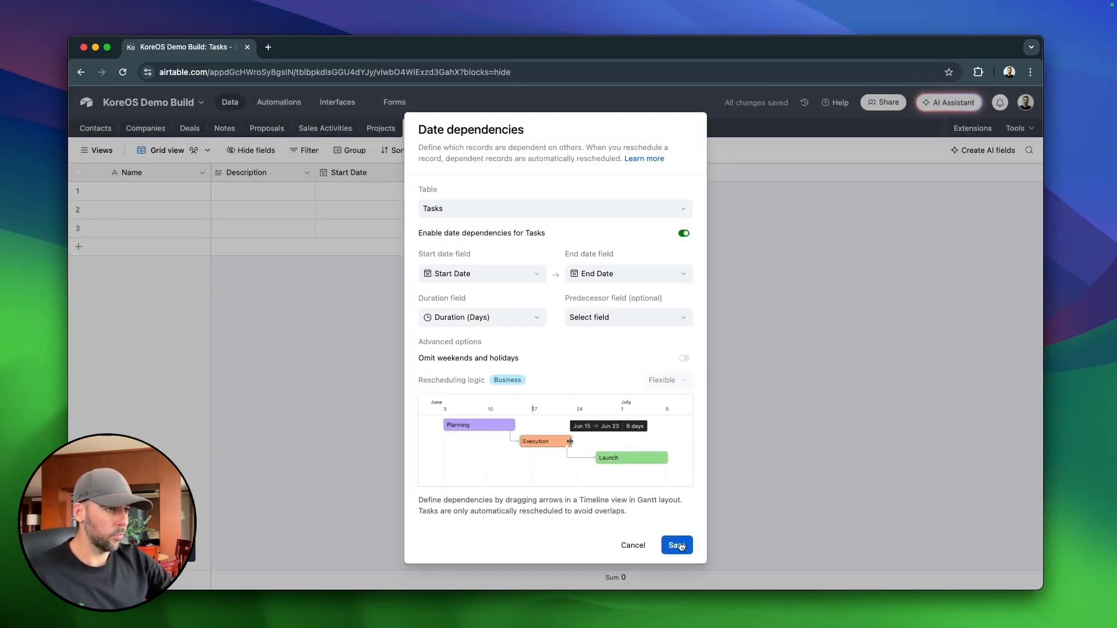
left_click(676, 545)
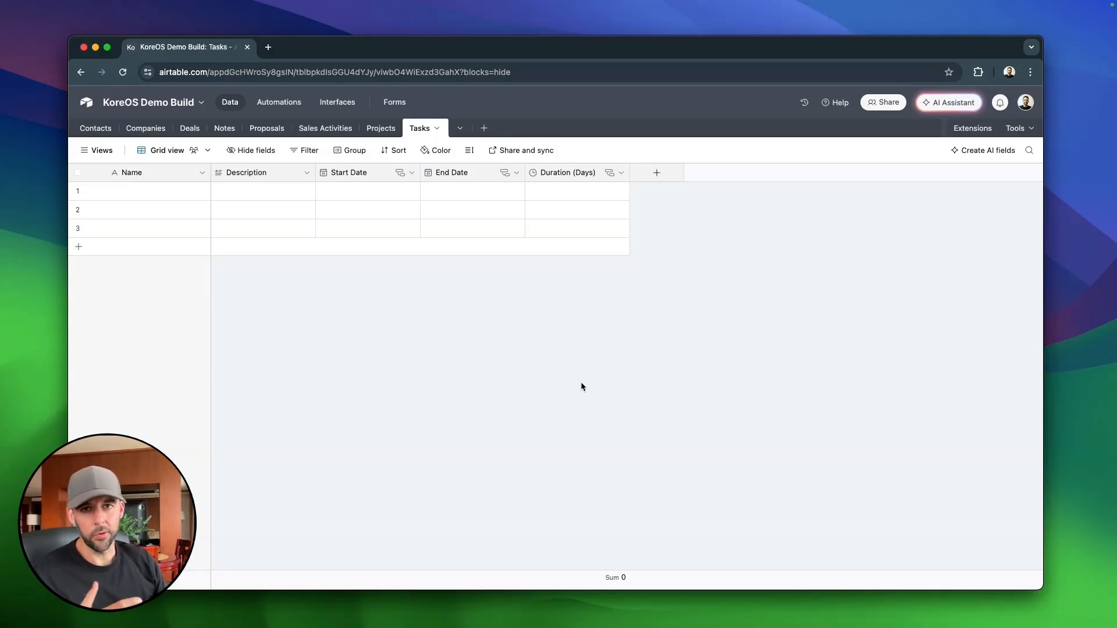
Add a user field named Assignee to the Tasks table with user notifications turned off.
left_click(658, 174)
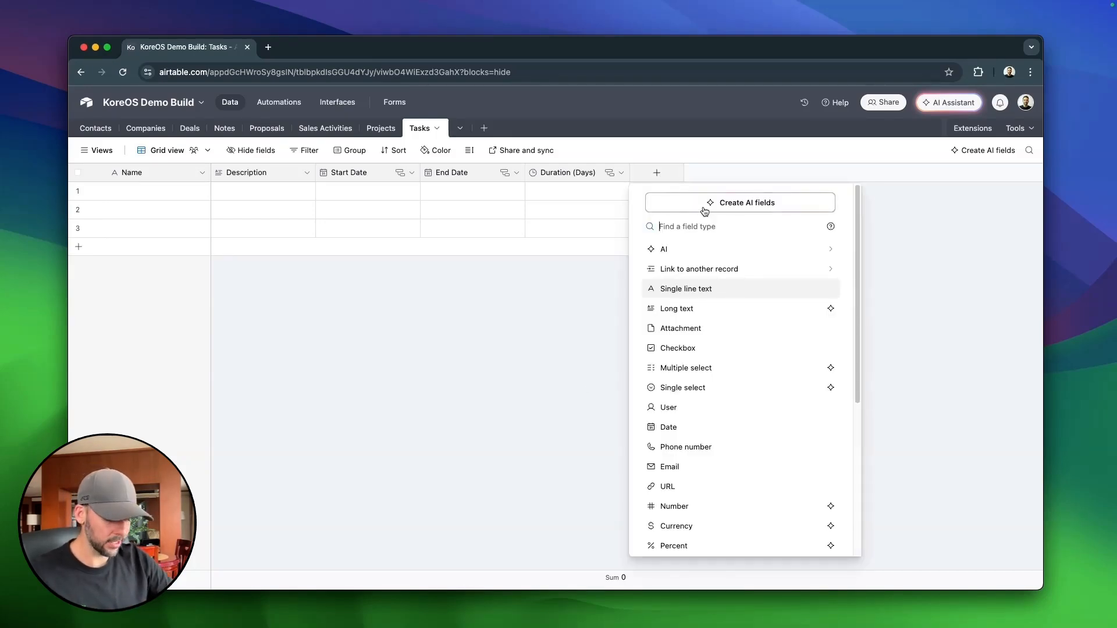
type("Ass")
key("Down")
key("Down")
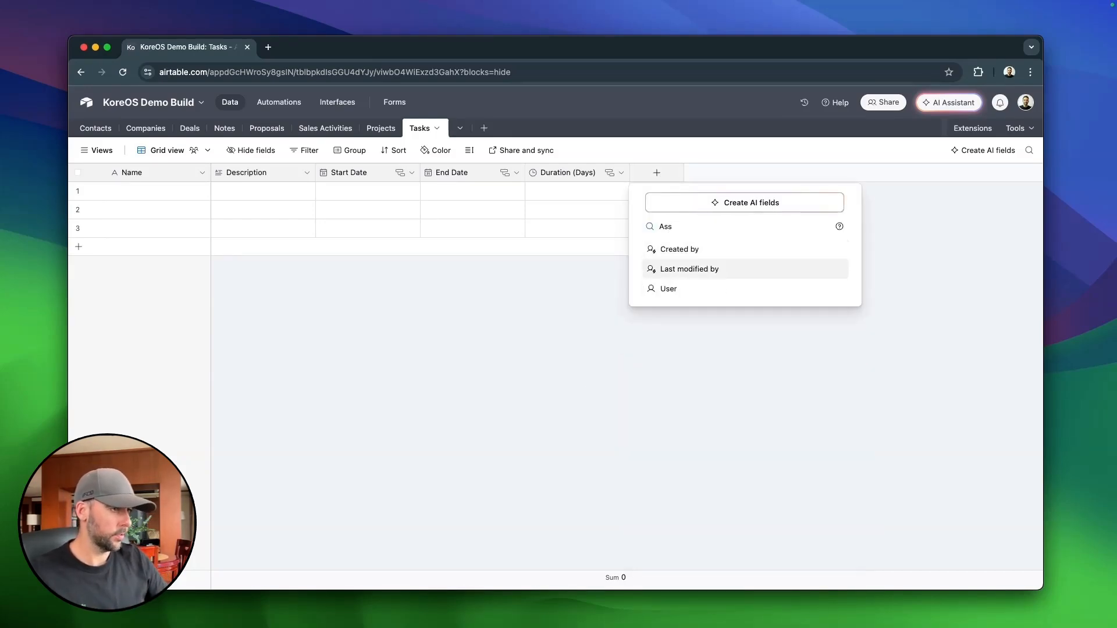
key("Return")
type("Assignee")
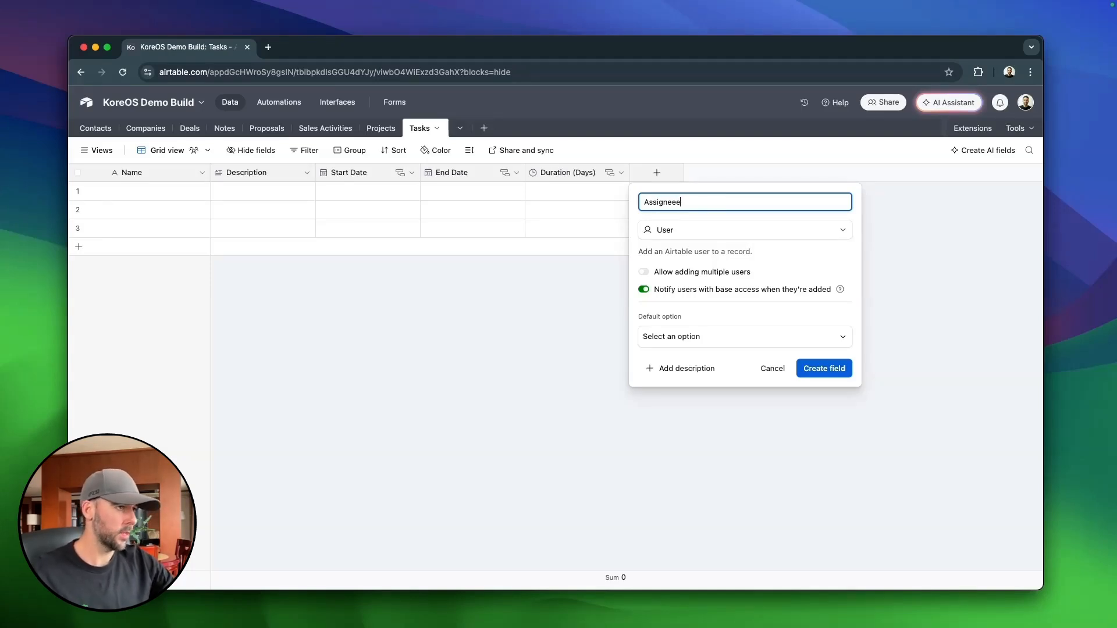
left_click(643, 289)
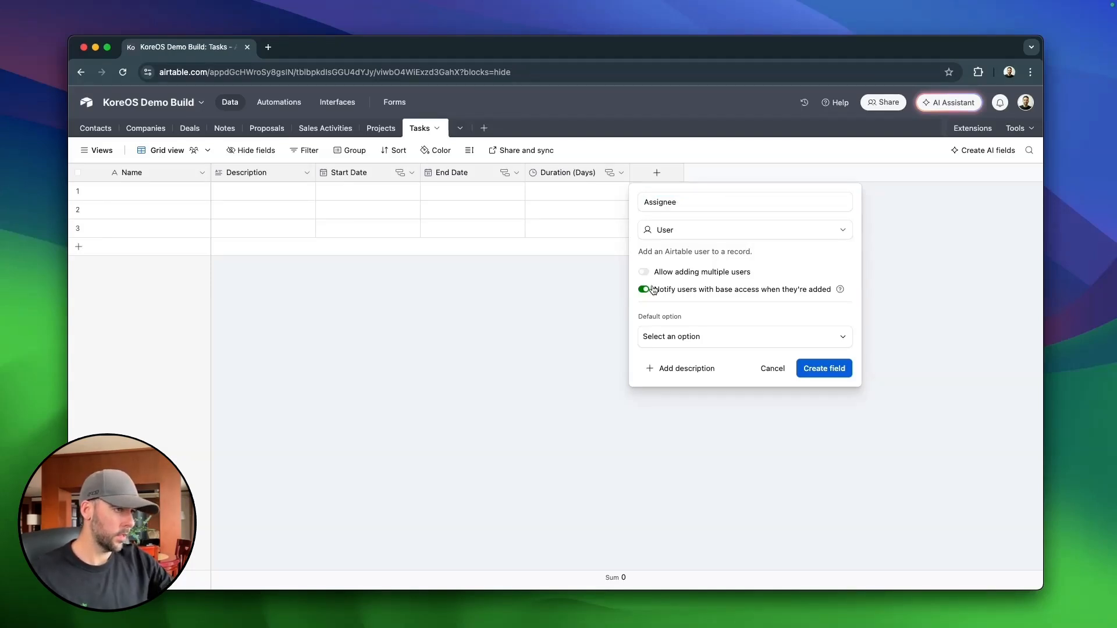
left_click(822, 369)
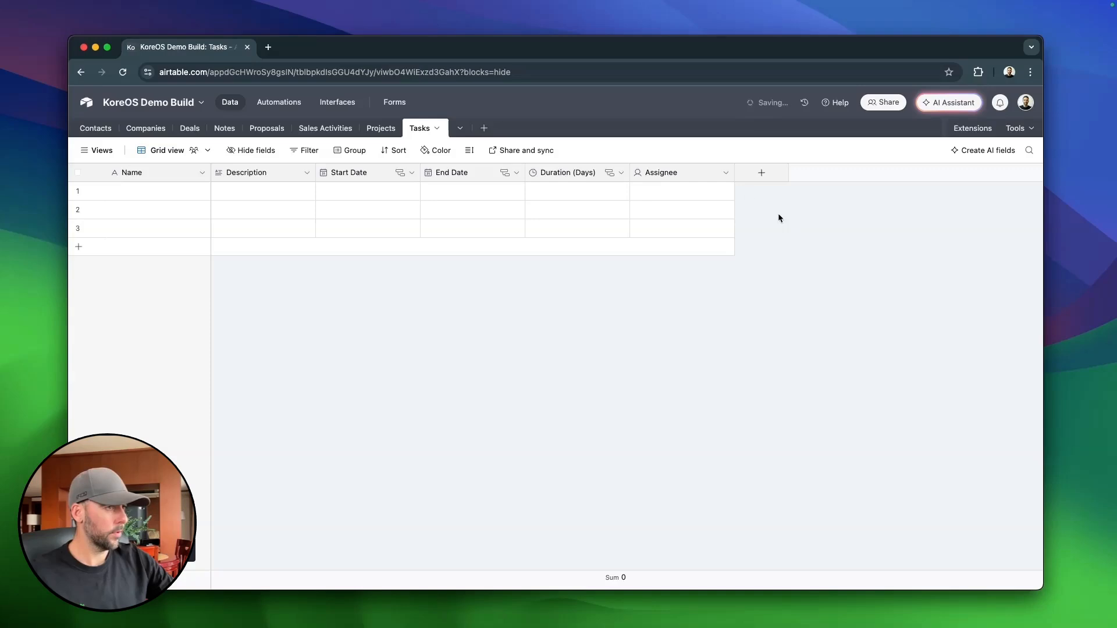
Add a single-select field named Status to the Tasks table with options To Do, Ready, In Progress and Done.
left_click(759, 174)
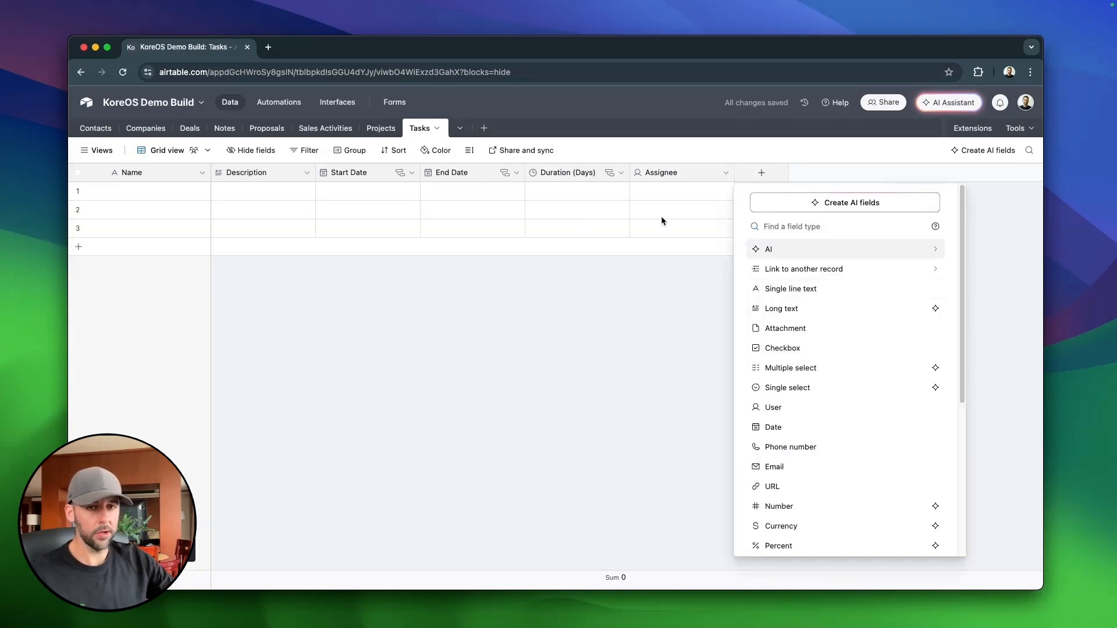
left_click(812, 388)
type("Status")
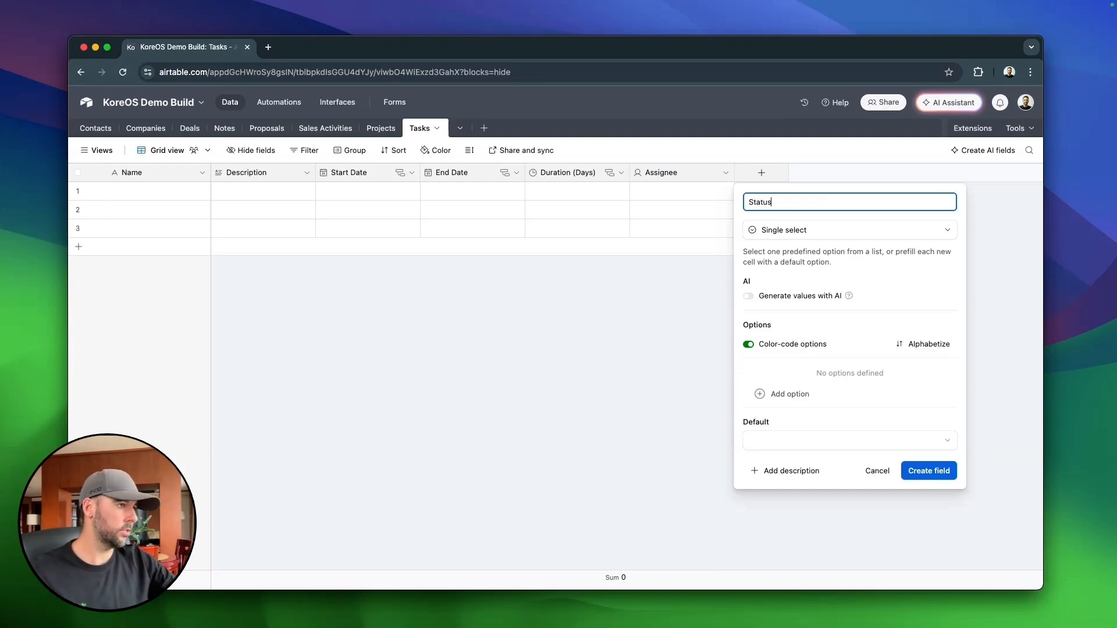
left_click(789, 394)
type("To Do")
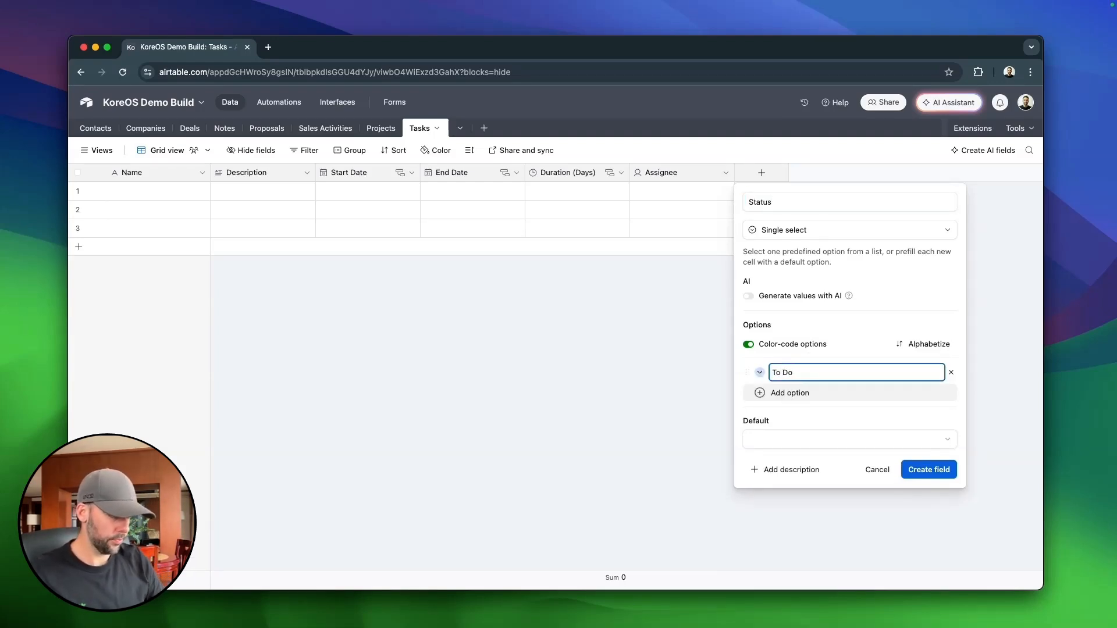
key("Return")
type("Read")
key("Return")
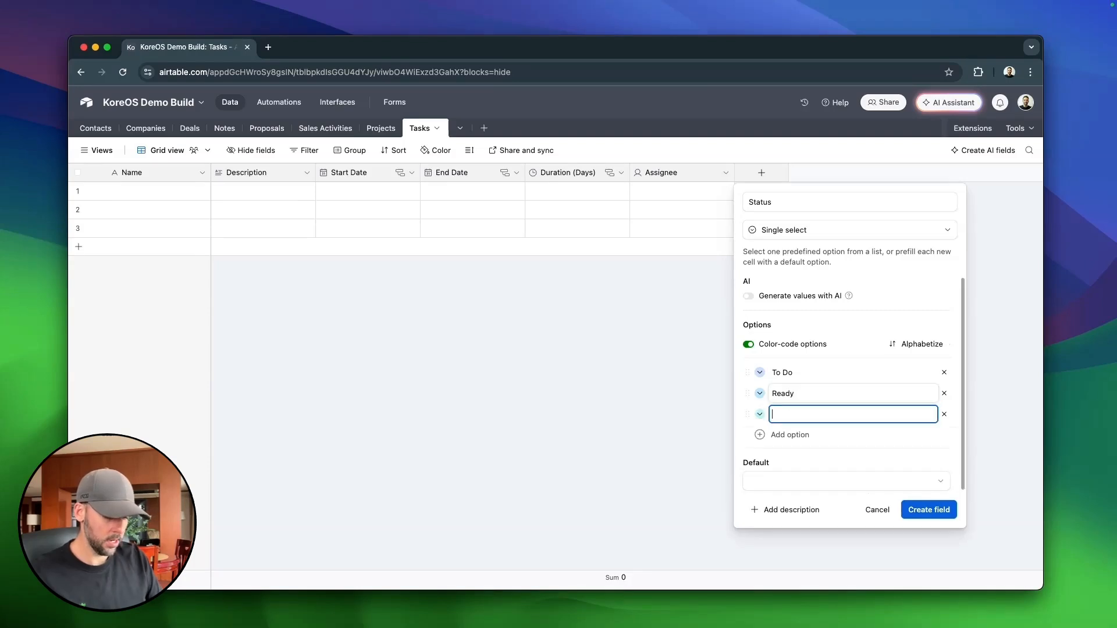
type("In Progree")
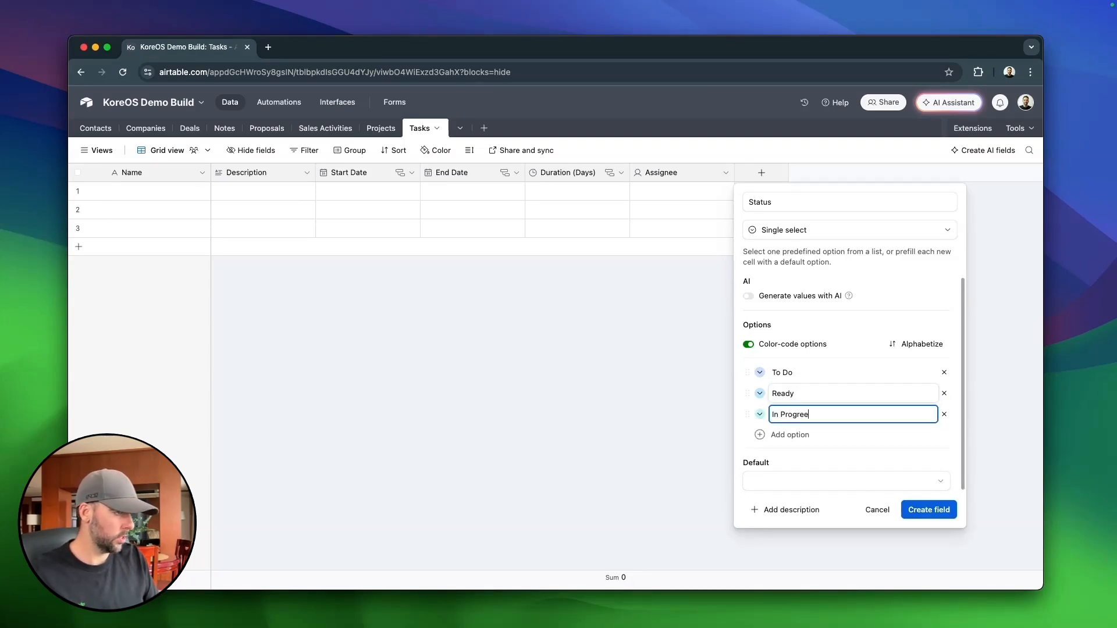
key("Return")
type("Done")
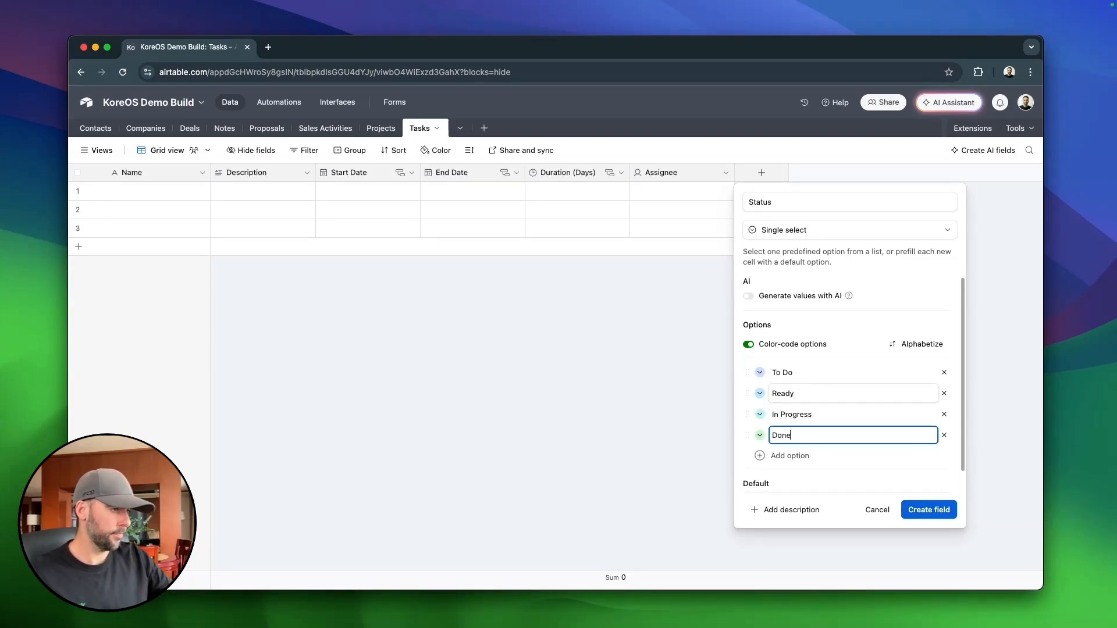
left_click(928, 510)
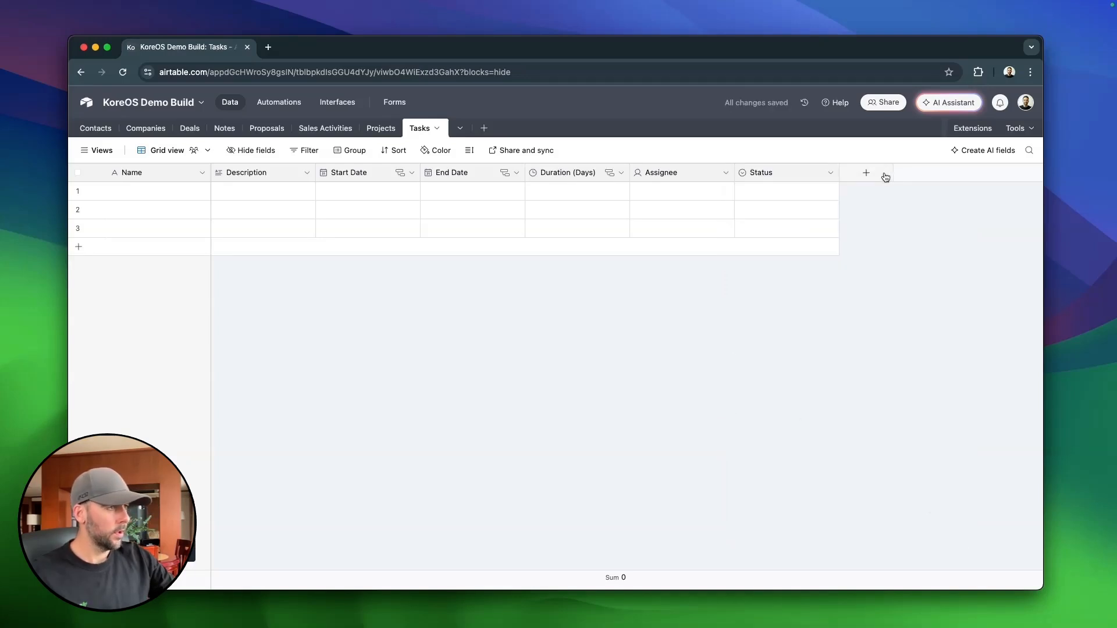
Add a checkbox field named Done to the Tasks table and narrow its column slightly.
left_click(866, 173)
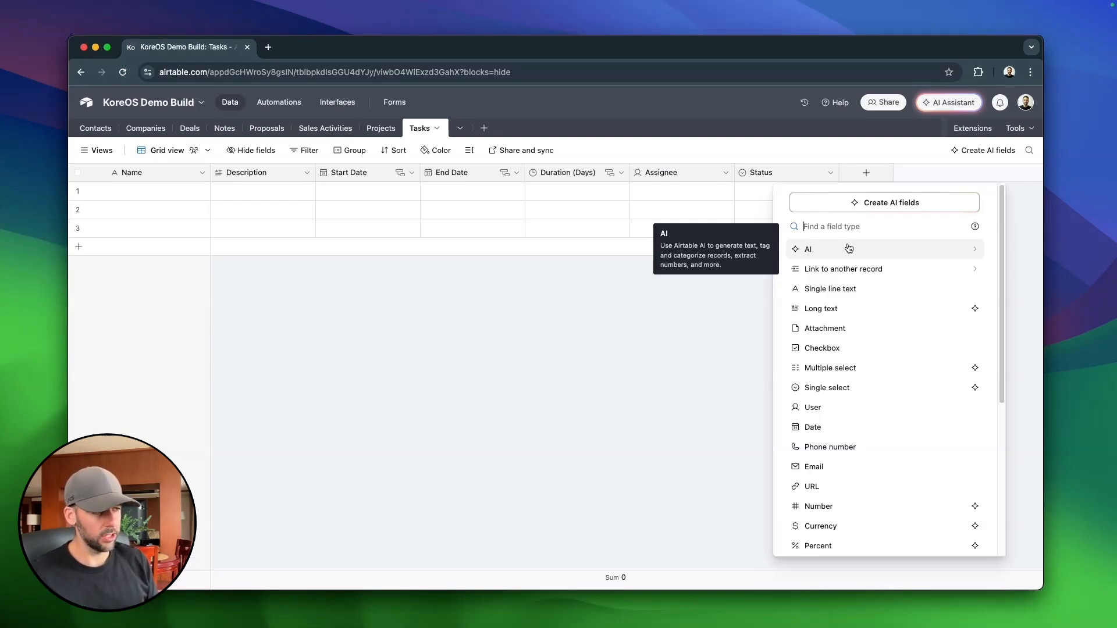
left_click(849, 351)
type("Done")
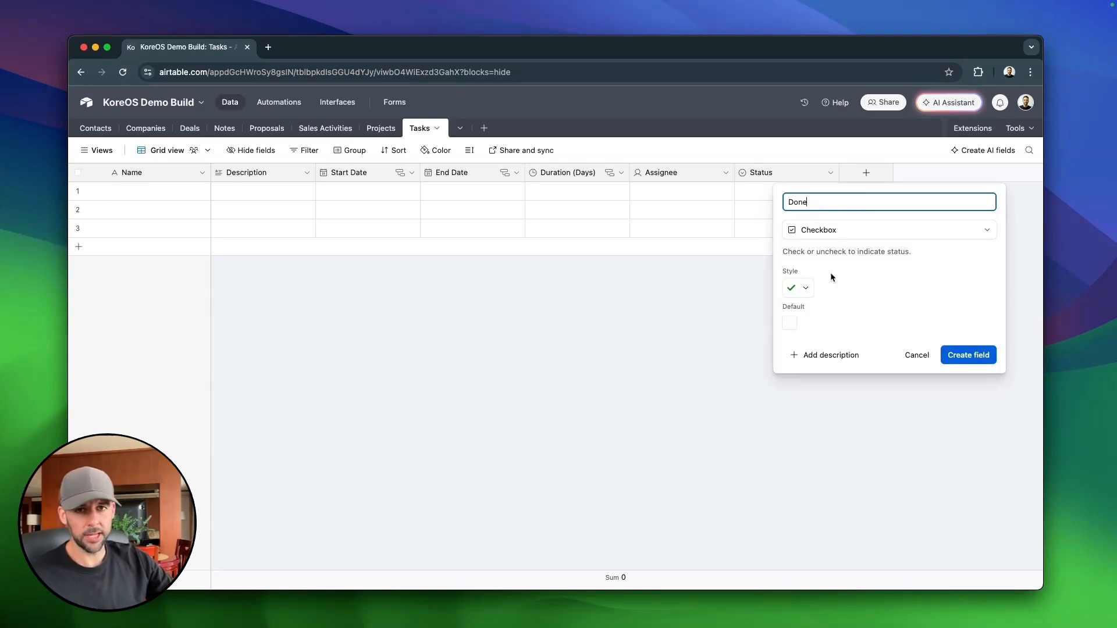
left_click(980, 355)
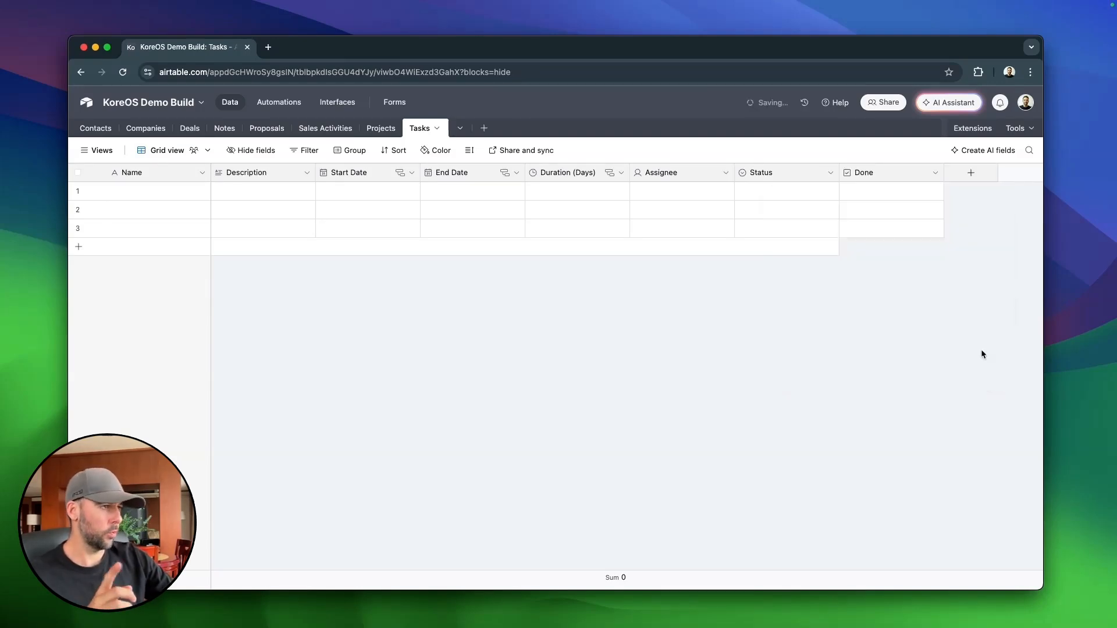
left_click_drag(943, 176, 928, 176)
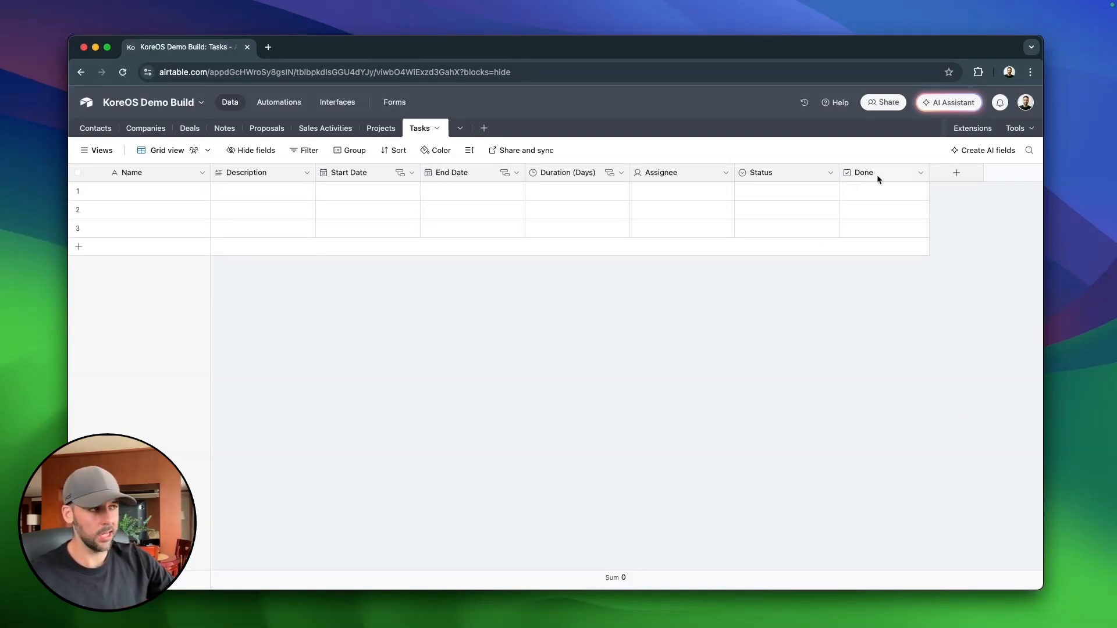
Try out the completion fields on the first task by ticking Done and setting Status to Done.
left_click(798, 190)
left_click(798, 190)
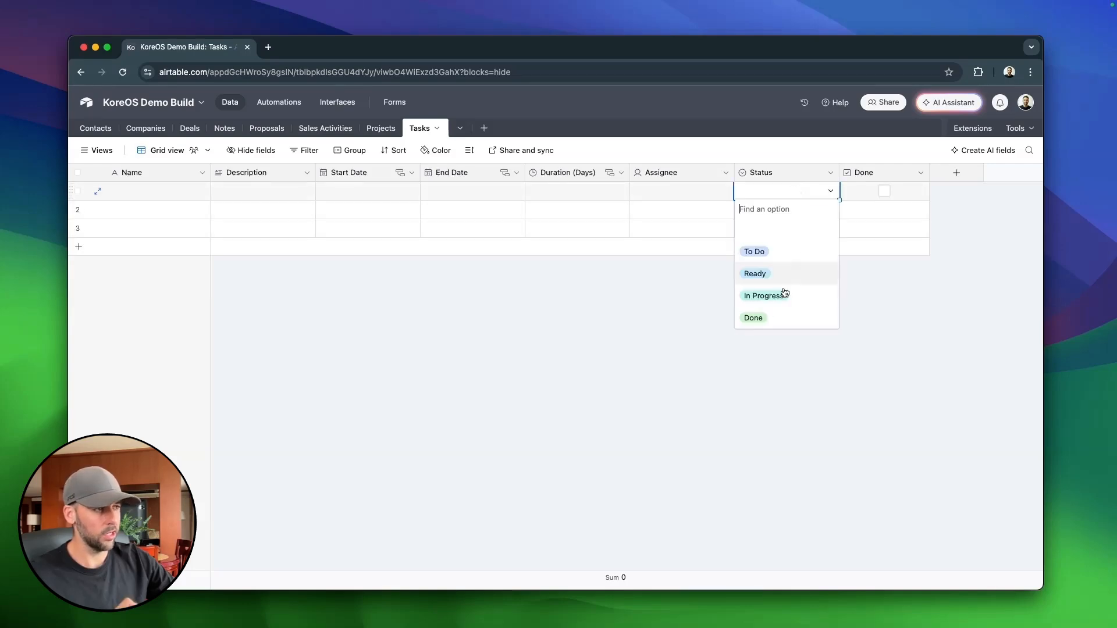
left_click(859, 321)
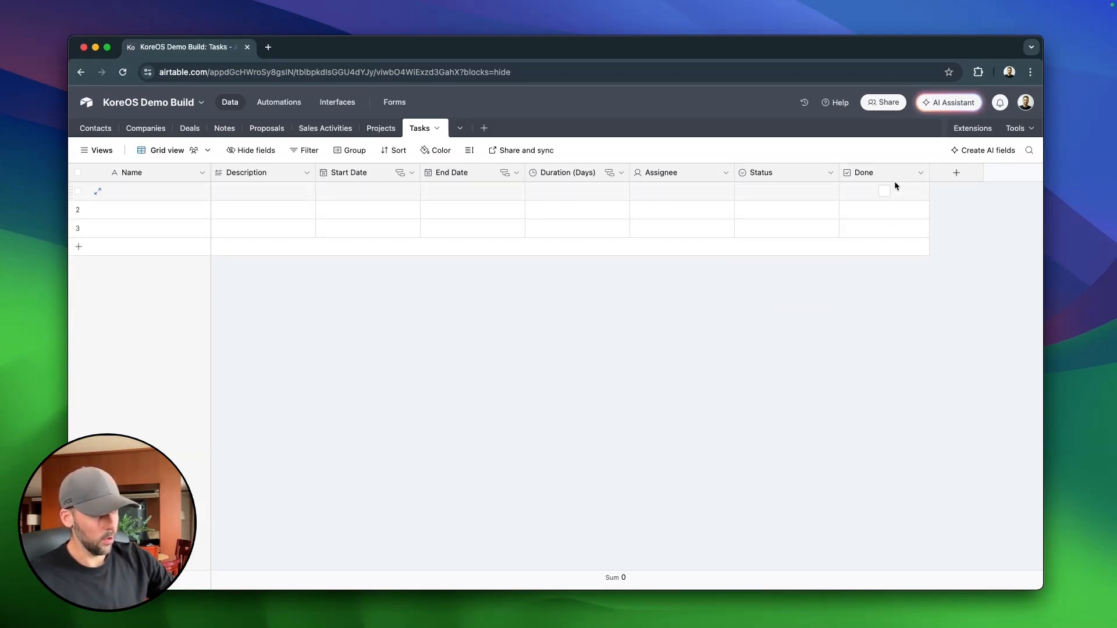
left_click(885, 191)
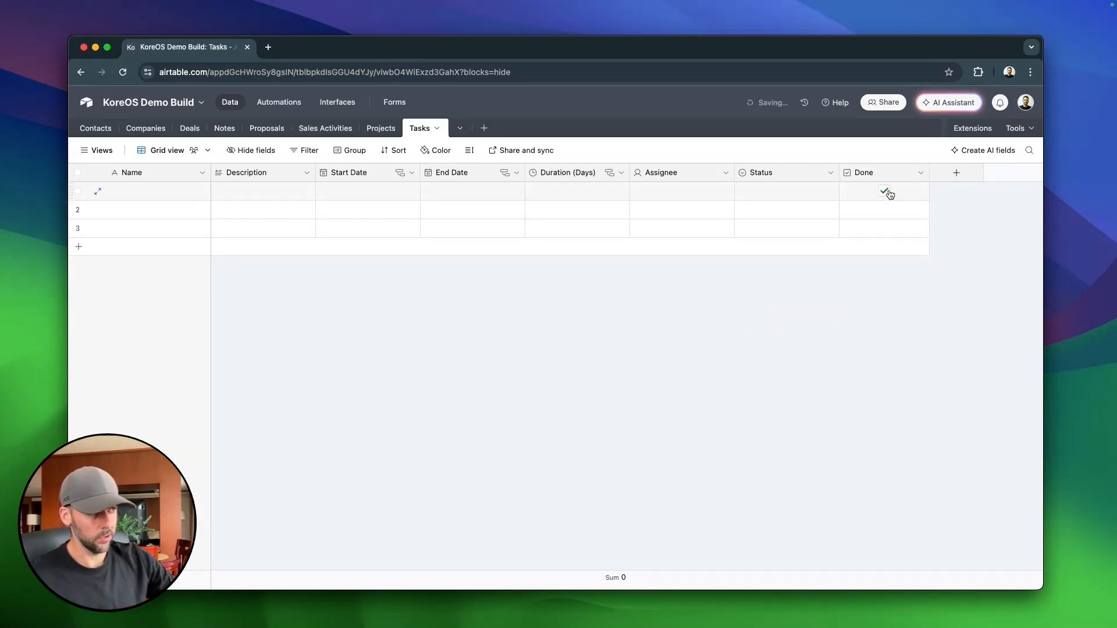
left_click(885, 192)
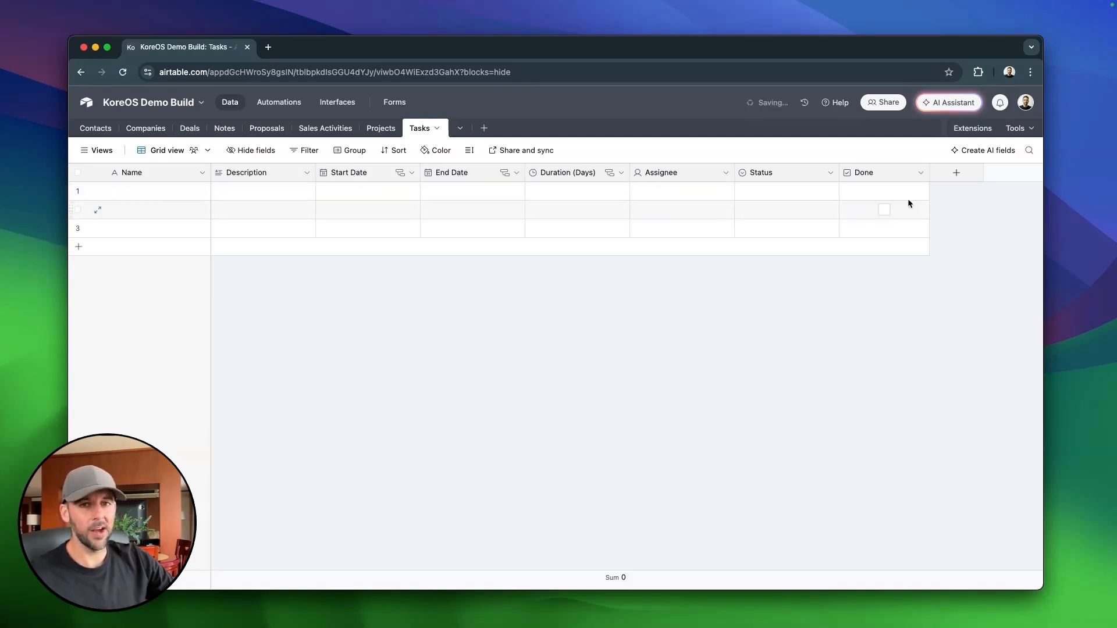
left_click(885, 192)
left_click(815, 192)
left_click(815, 192)
left_click(800, 316)
left_click(821, 193)
left_click(884, 377)
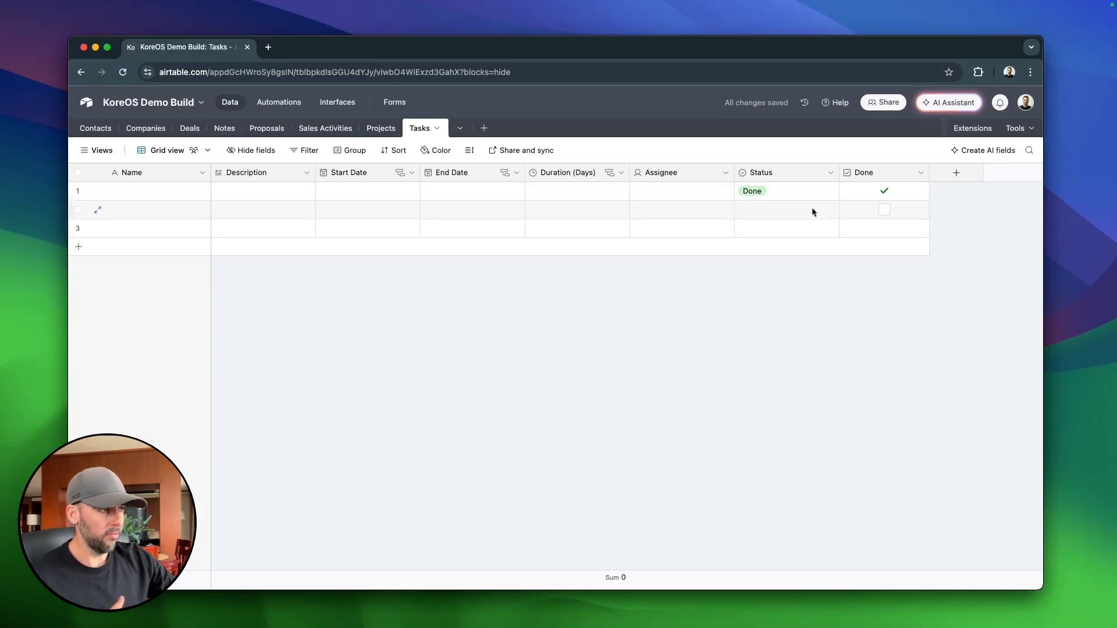
Narrow the Status and Done columns to fit their contents.
left_click_drag(838, 173, 803, 172)
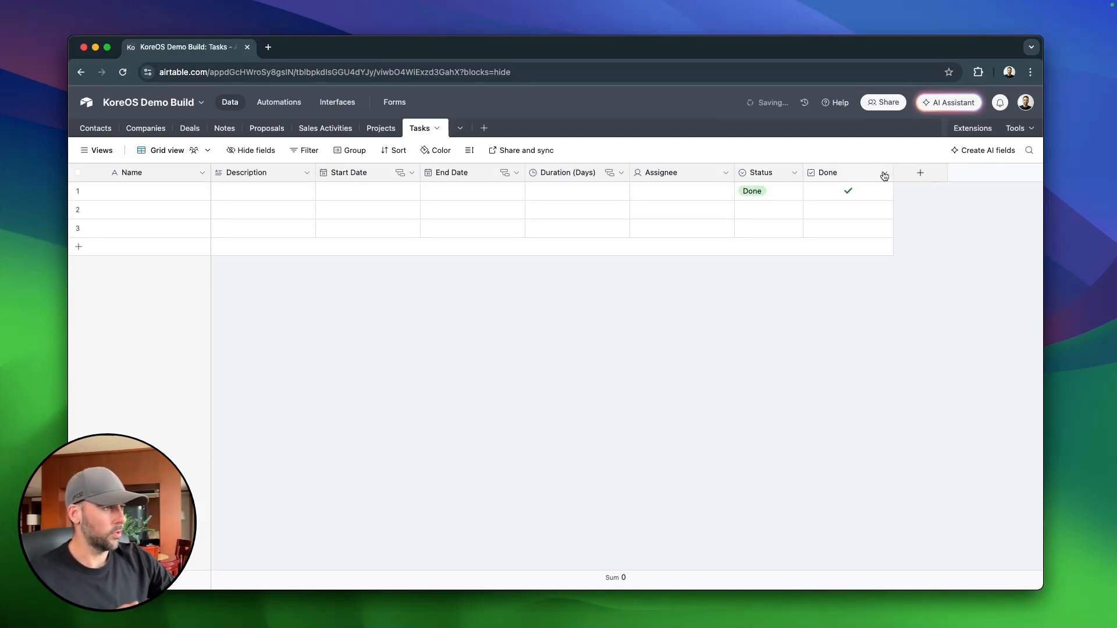
left_click_drag(891, 173, 857, 173)
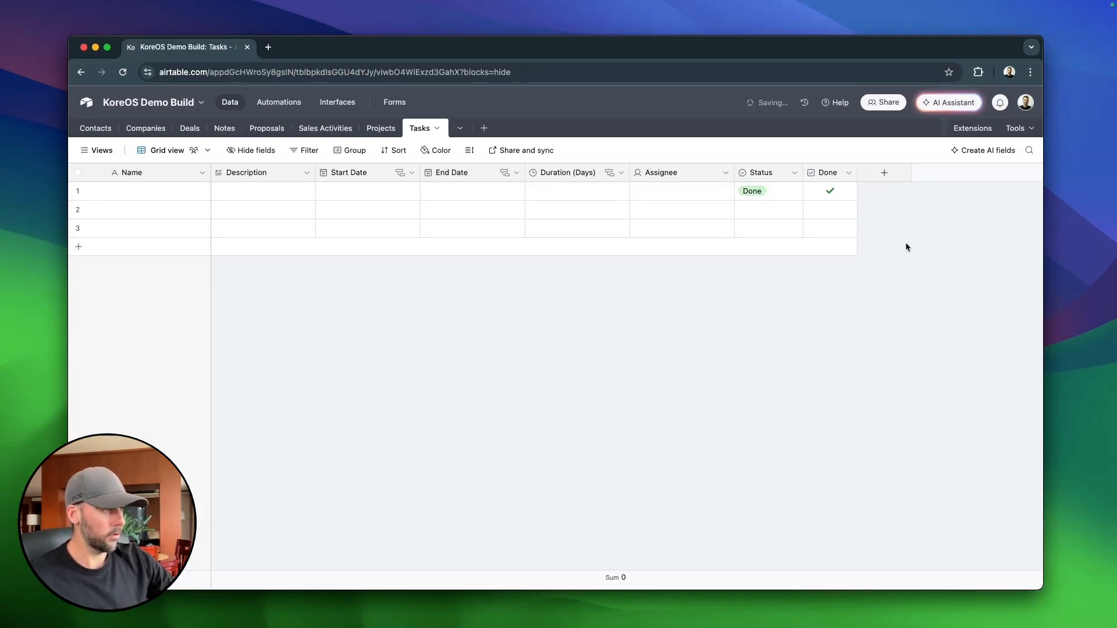
Untick the first task's Done checkbox and clear its Status value.
left_click(829, 190)
double_click(779, 192)
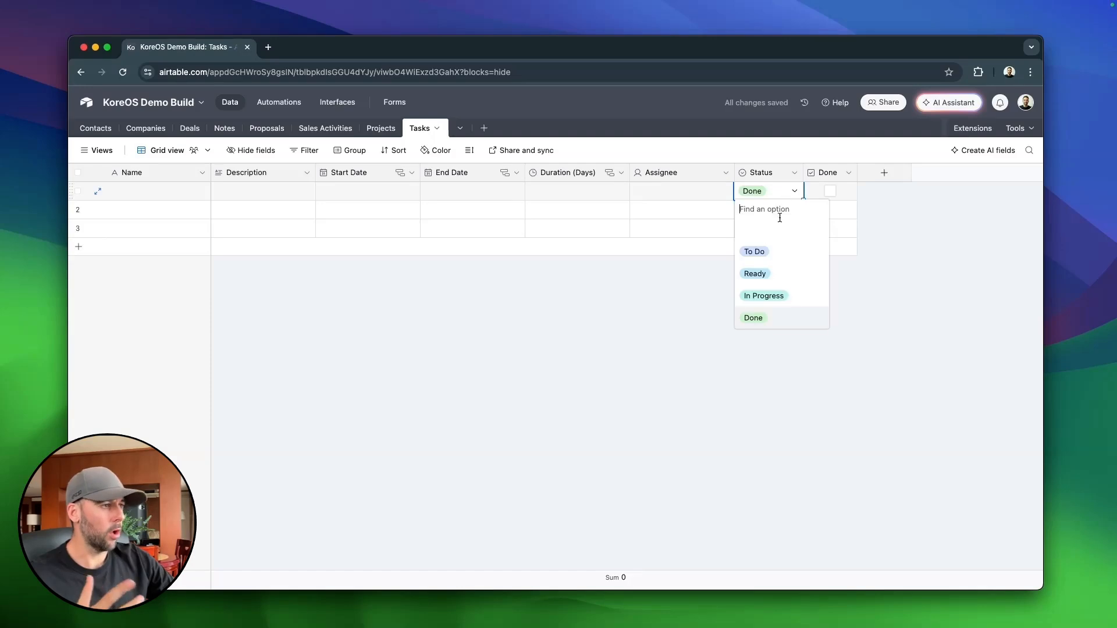
left_click(781, 232)
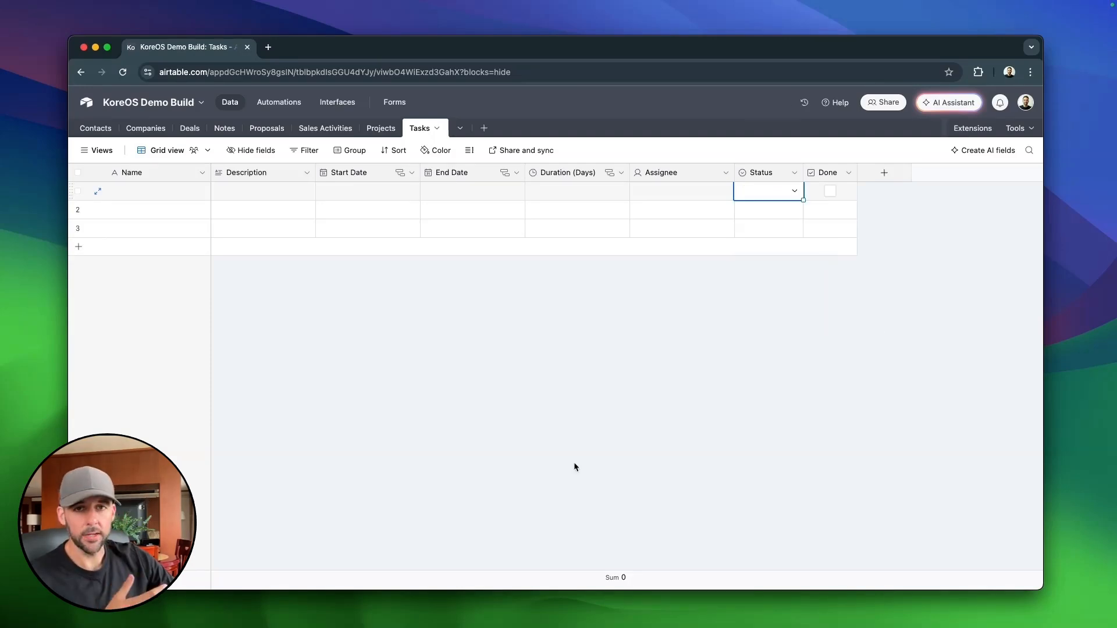
Add an attachment field named Attachments to the Tasks table.
left_click(883, 173)
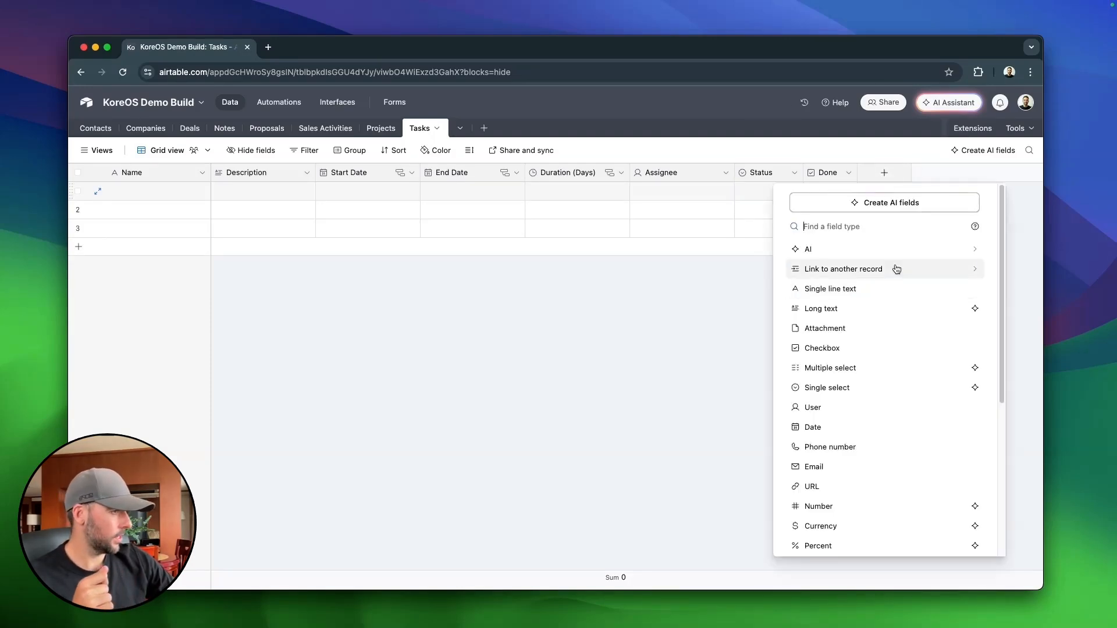
left_click(864, 326)
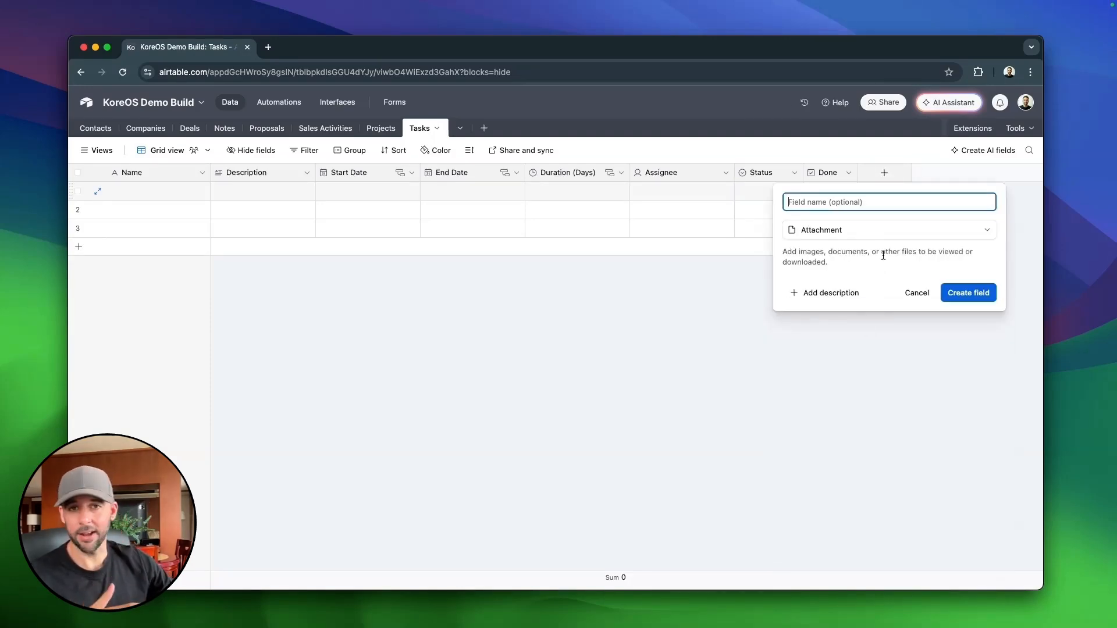
type("Attachments")
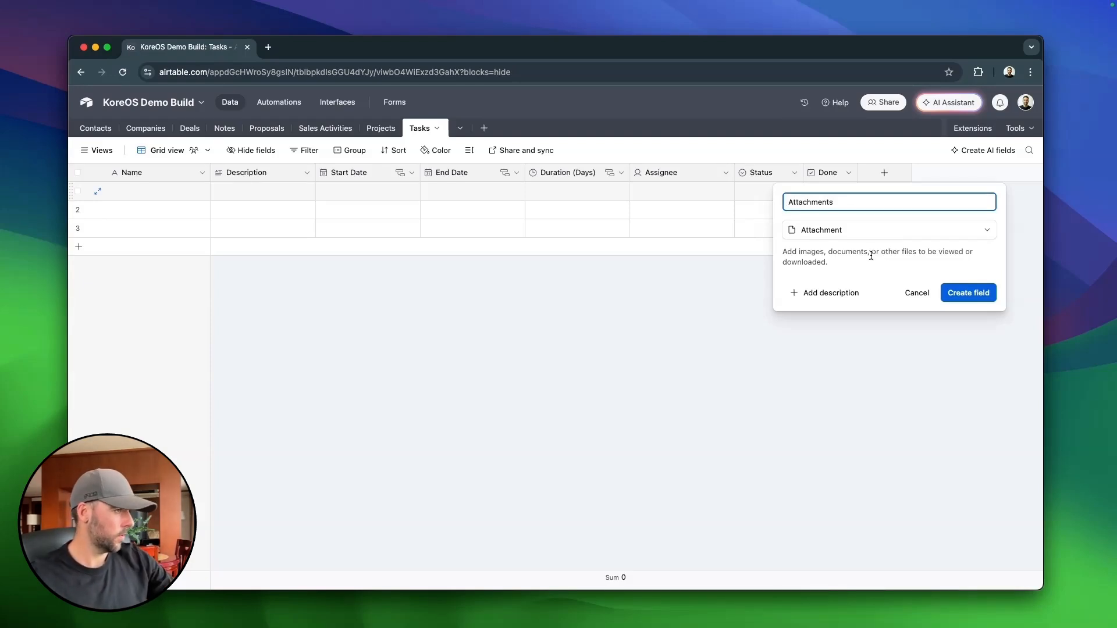
left_click(979, 293)
Add a number field named Task Order with 0 decimal places to the Tasks table and narrow its column.
left_click(991, 173)
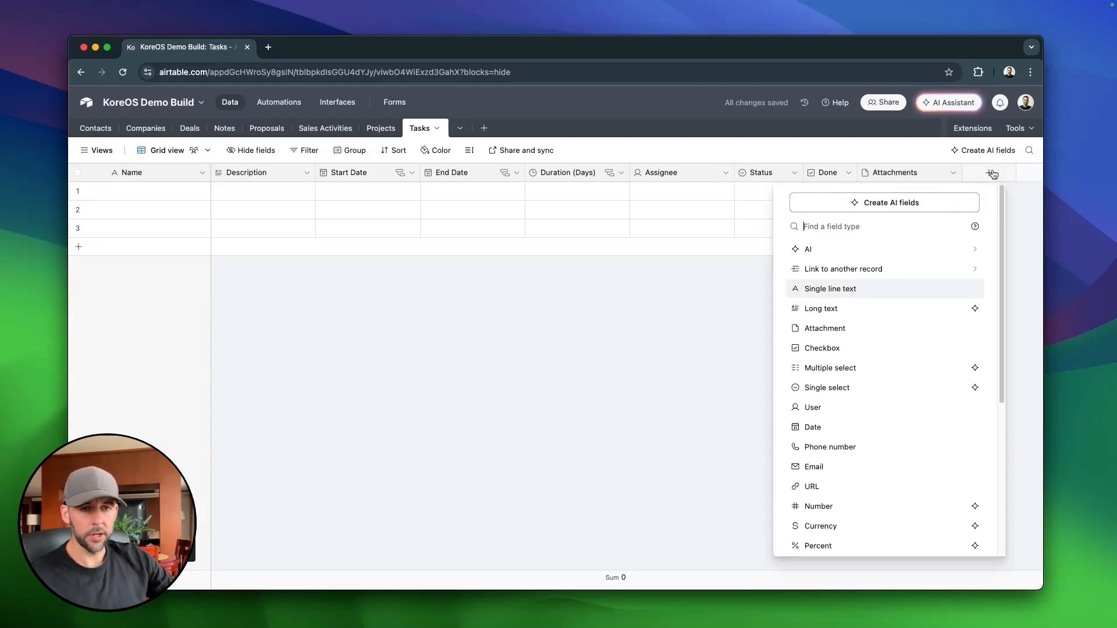
scroll(847, 386, "down", 1)
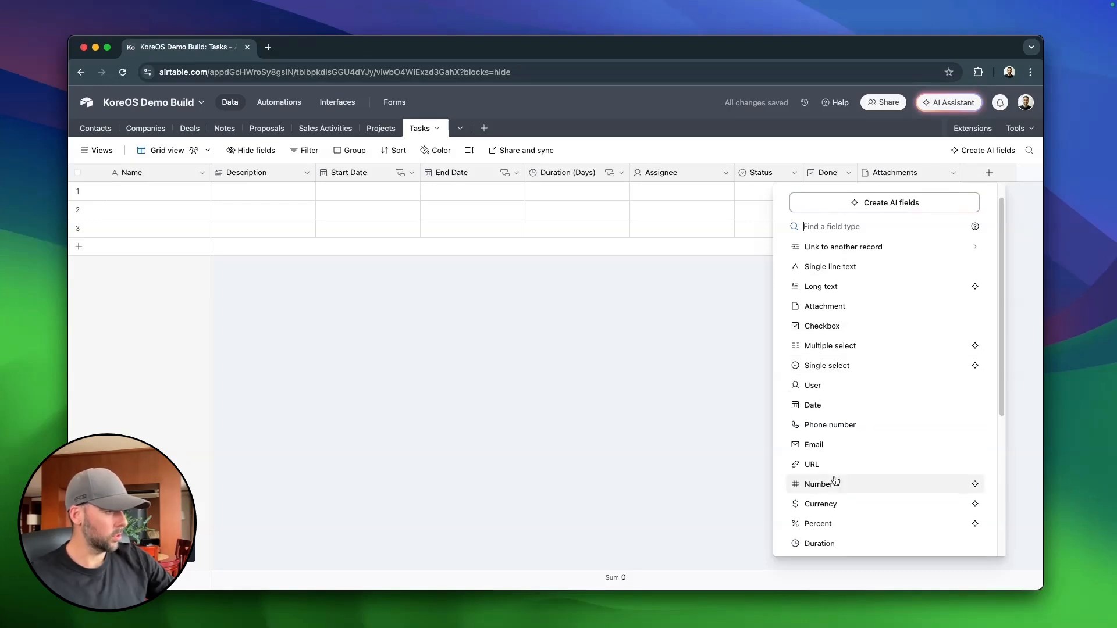
left_click(834, 485)
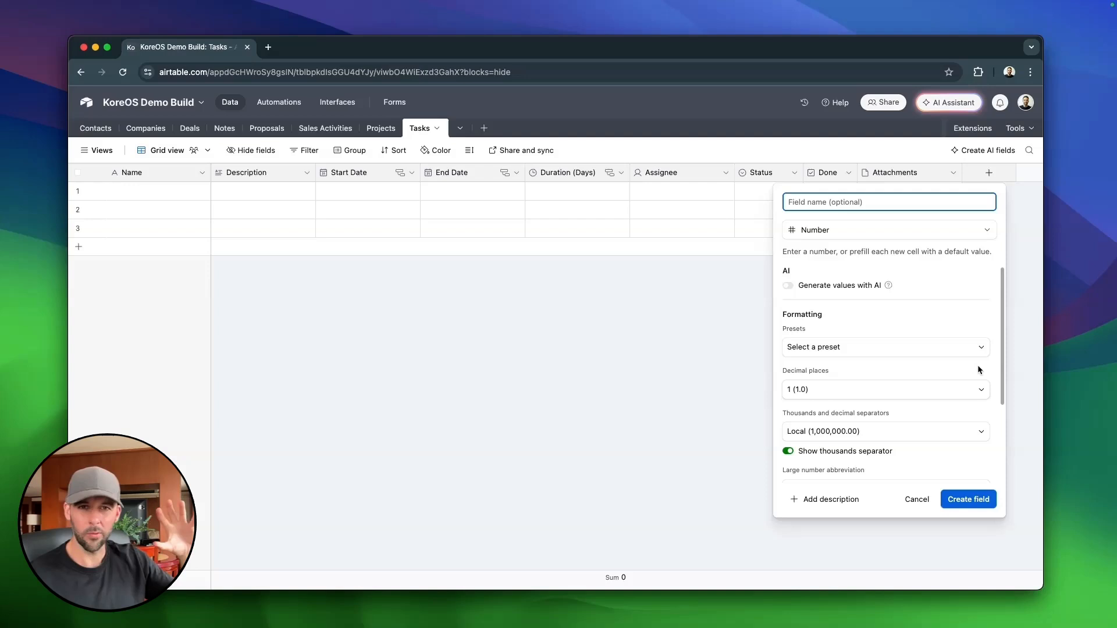
type("Ta")
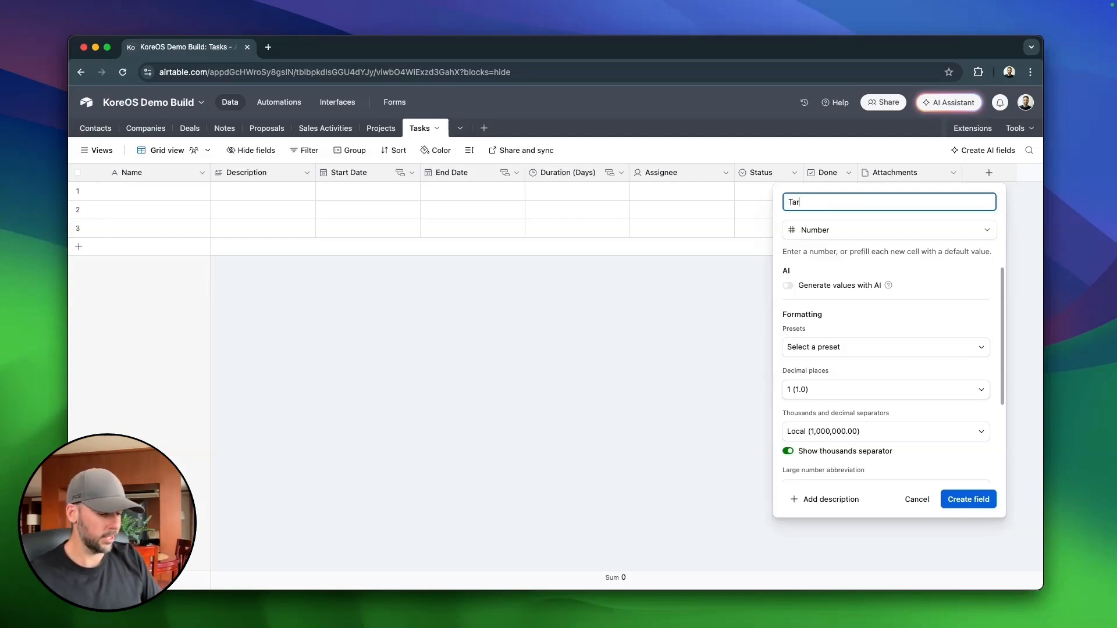
type("sk Order")
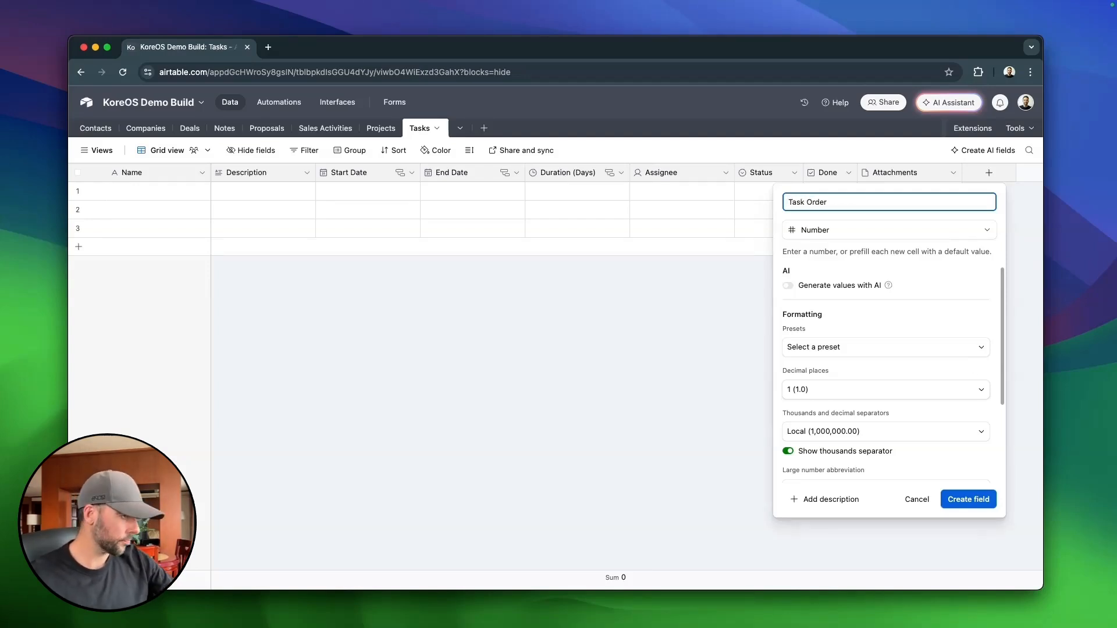
left_click(887, 393)
left_click(858, 436)
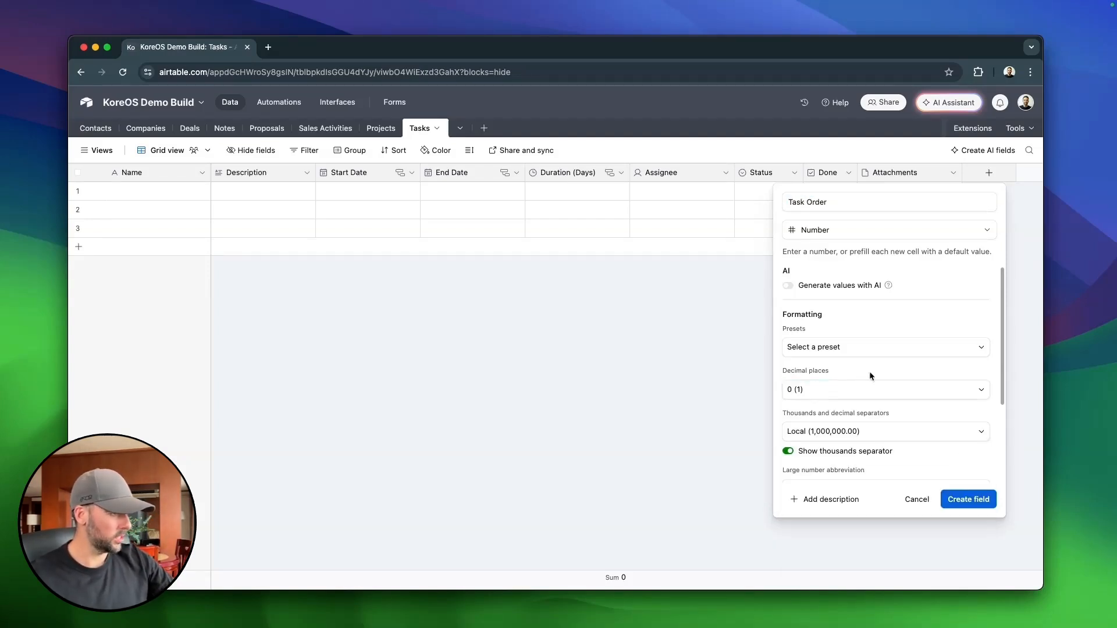
left_click(982, 495)
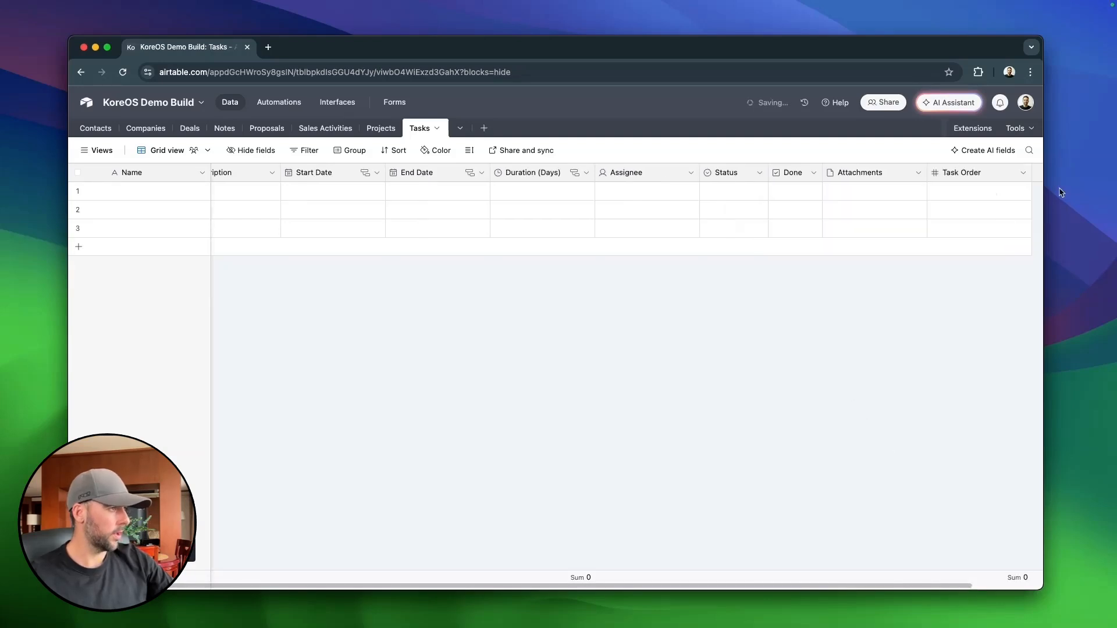
left_click_drag(1032, 173, 1008, 172)
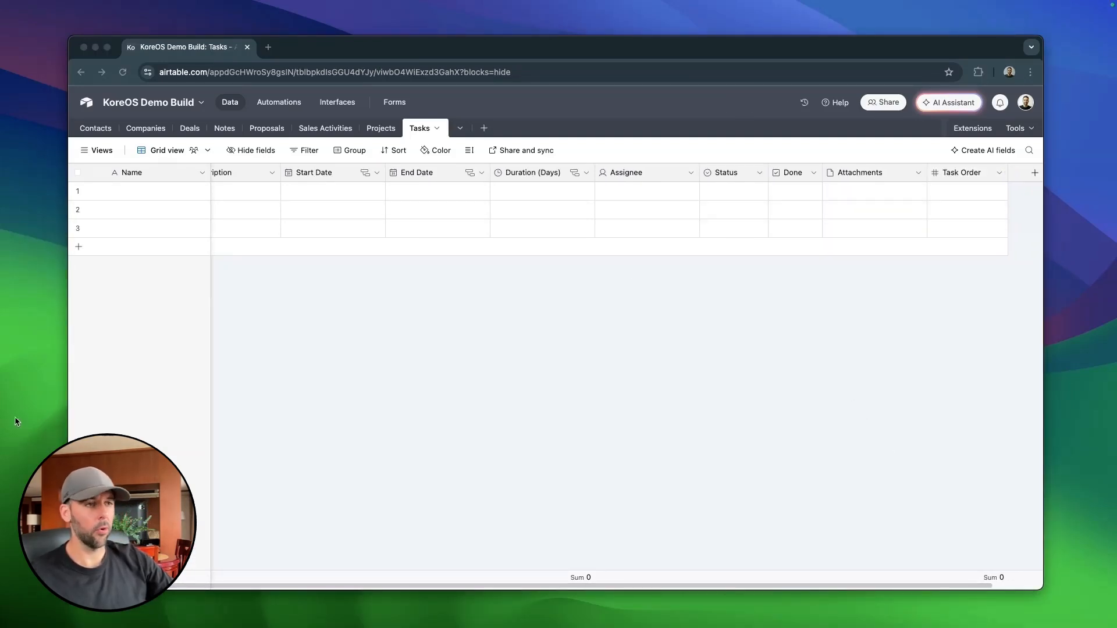
Insert a link field named Project before Description in the Tasks table, linked to Projects and limited to a single record.
left_click(525, 454)
left_click_drag(613, 587, 400, 588)
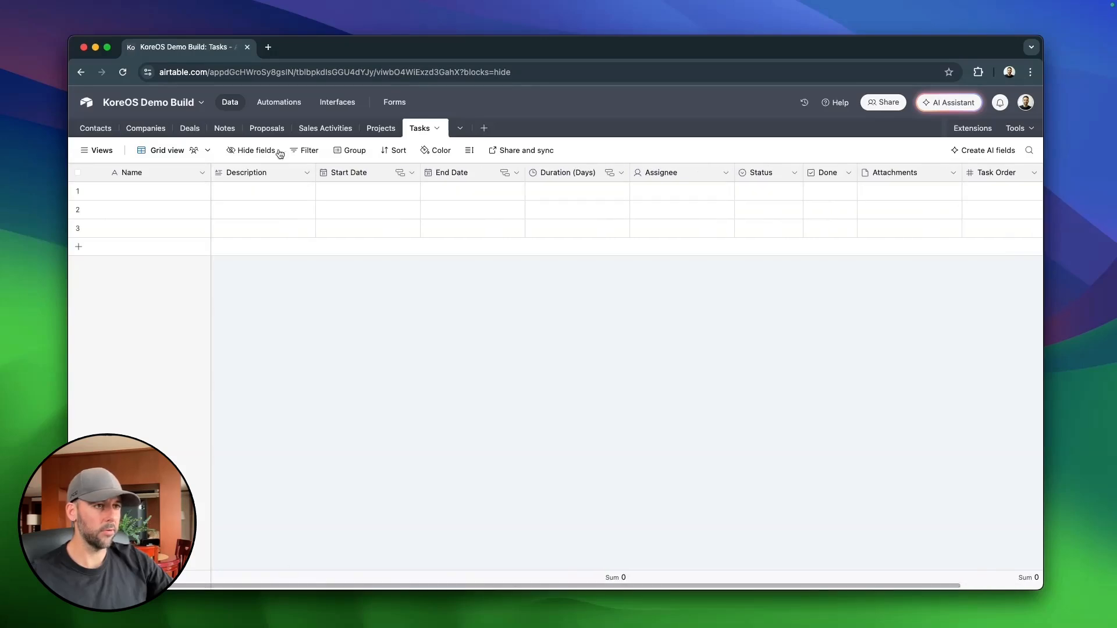
left_click(305, 174)
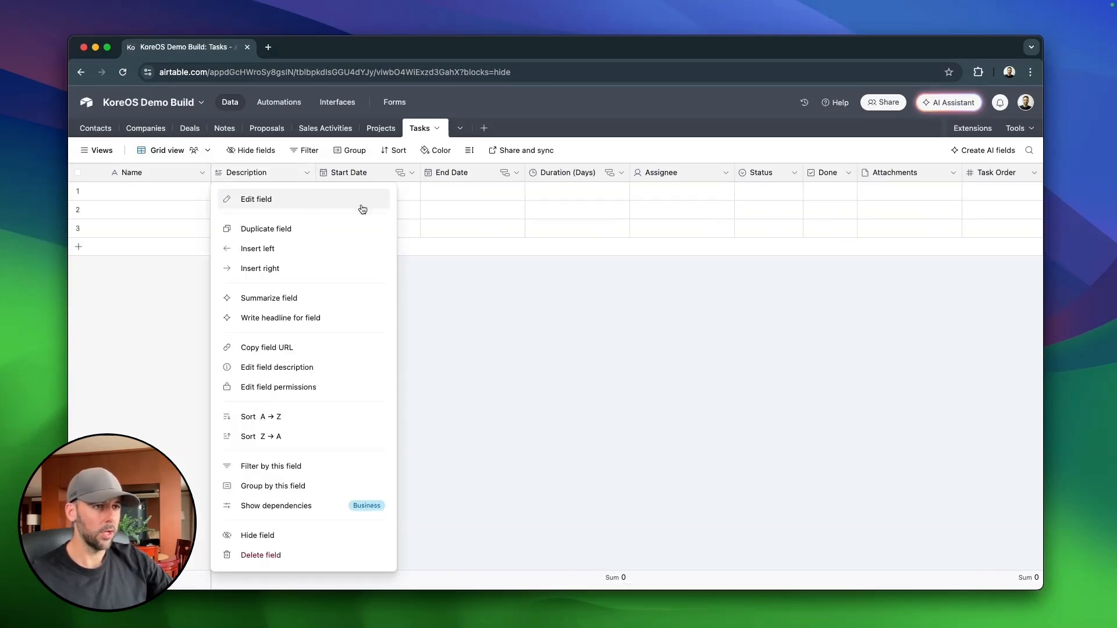
left_click(282, 250)
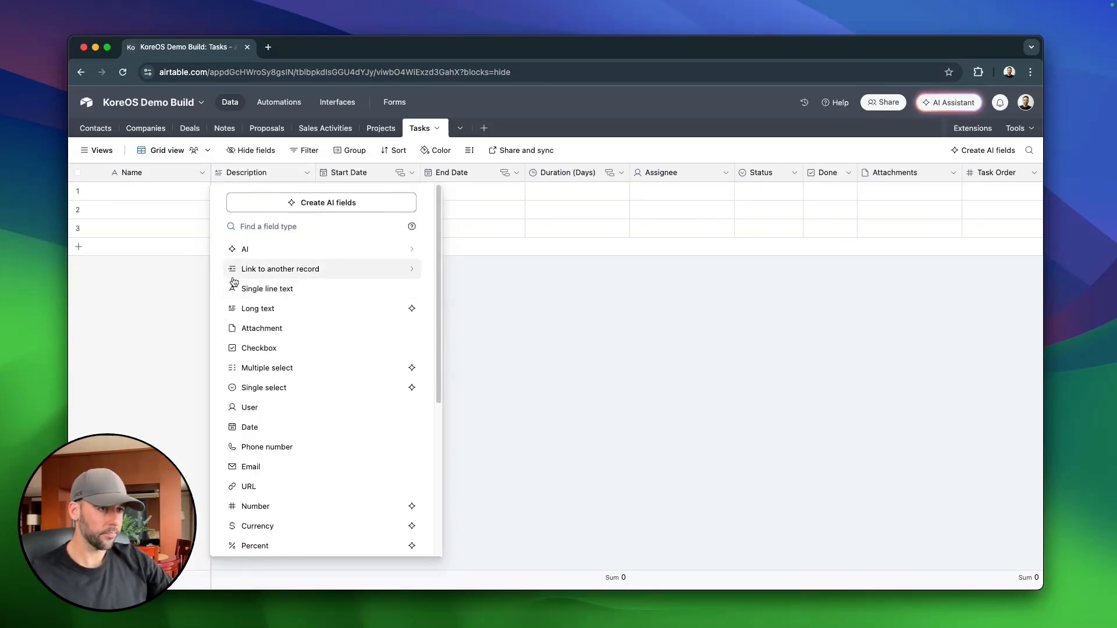
left_click(326, 274)
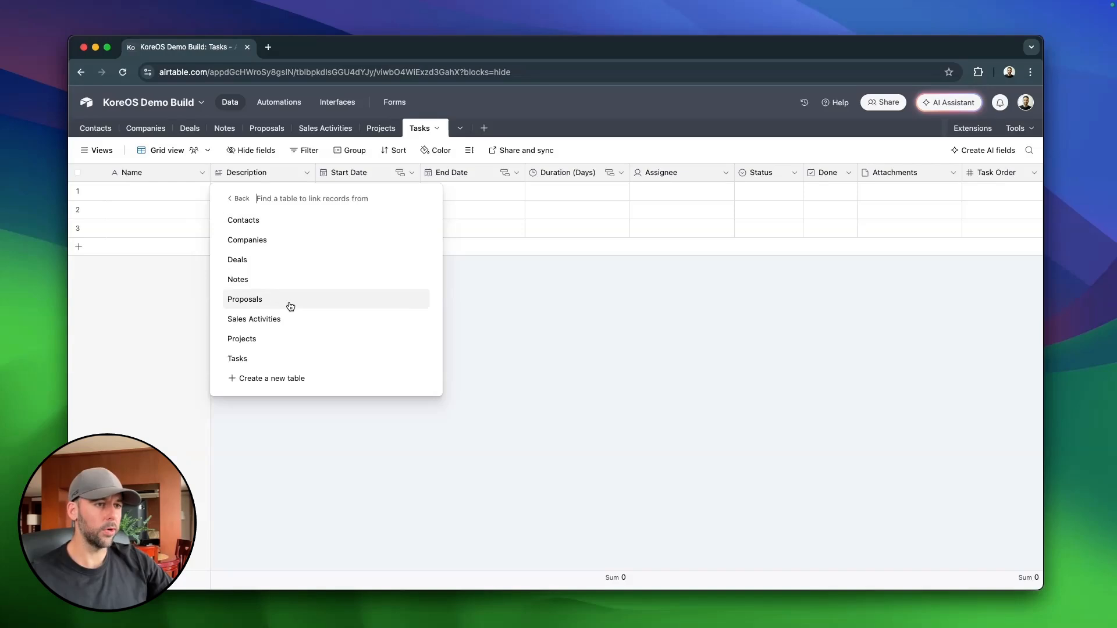
left_click(285, 338)
type("Project")
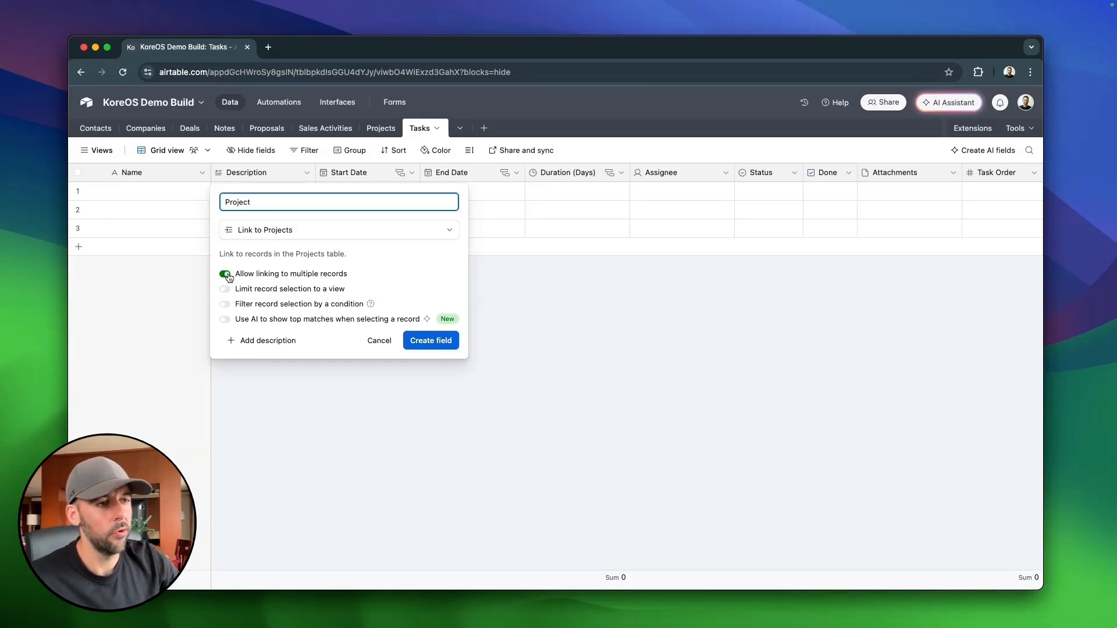
left_click(227, 275)
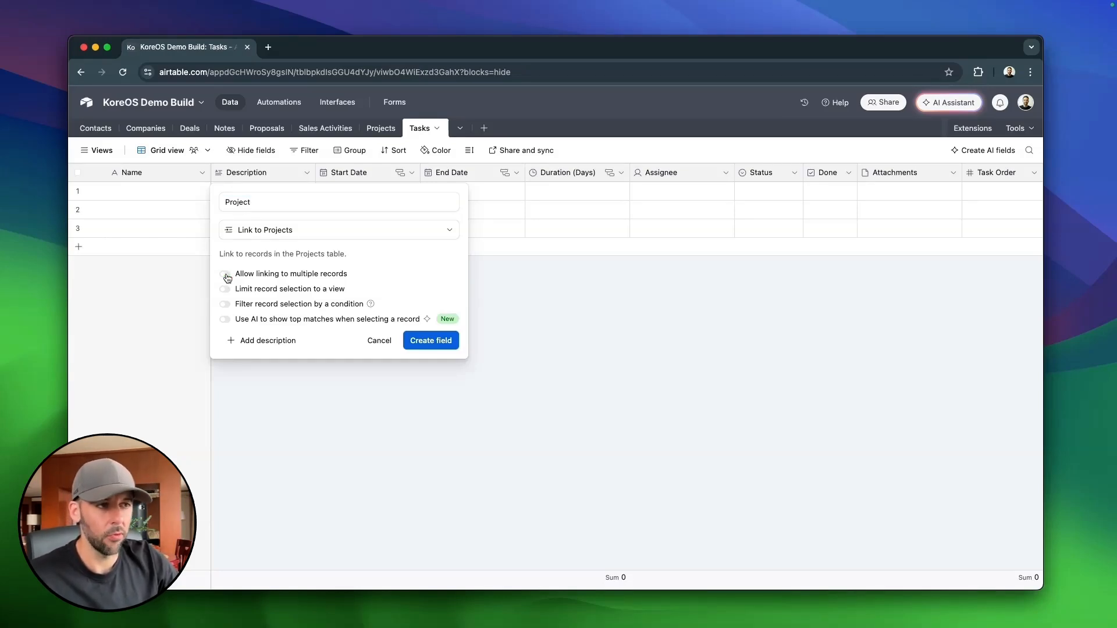
left_click(421, 342)
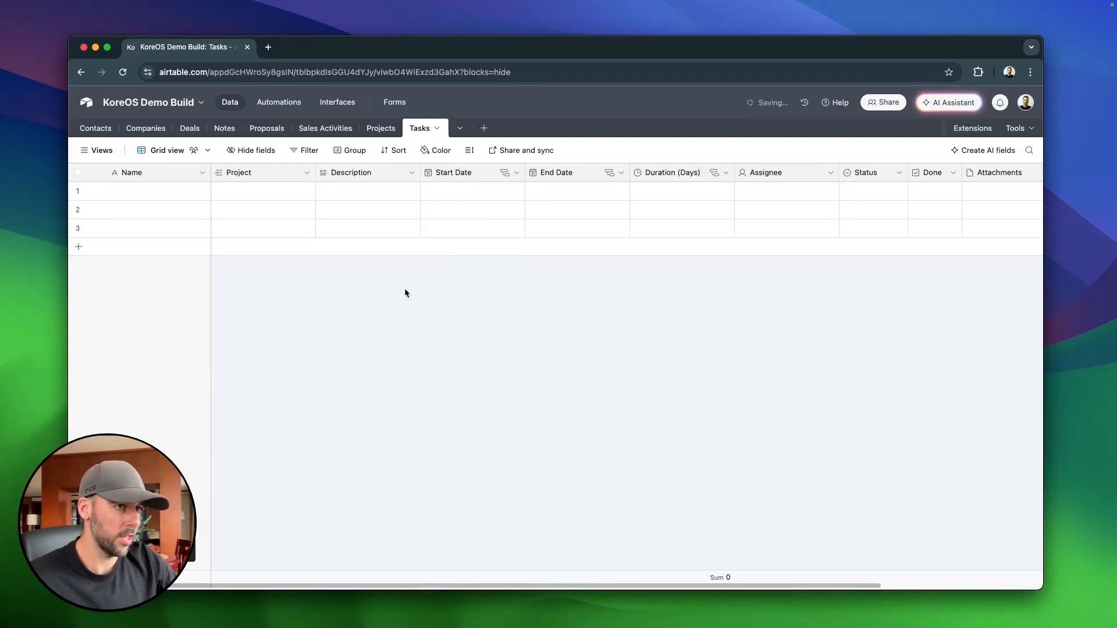
Link the first task to the Natural Agency roadmapping project.
left_click(232, 191)
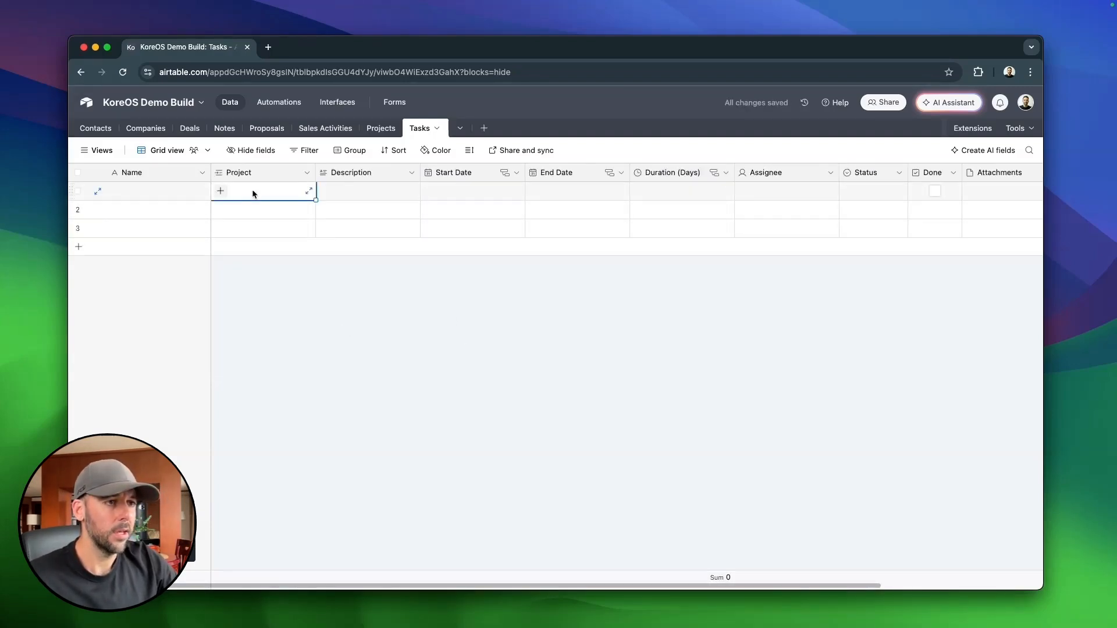
left_click(221, 191)
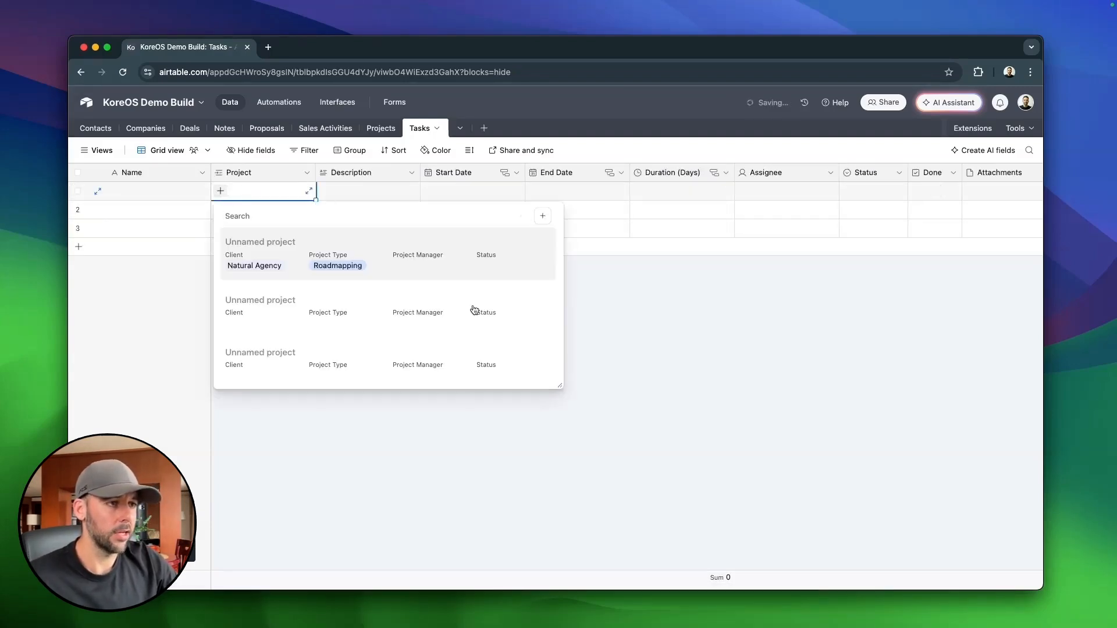
left_click(474, 267)
Name the Natural Agency project "Test Project" in the Projects table.
left_click(381, 128)
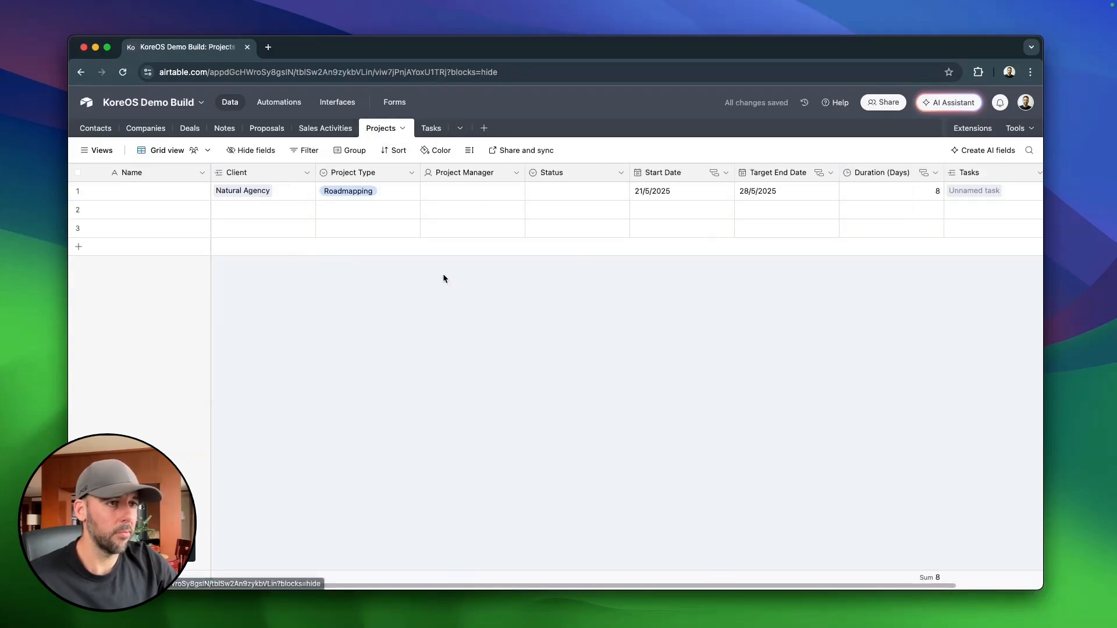
left_click(150, 201)
type("Test Project")
key("Return")
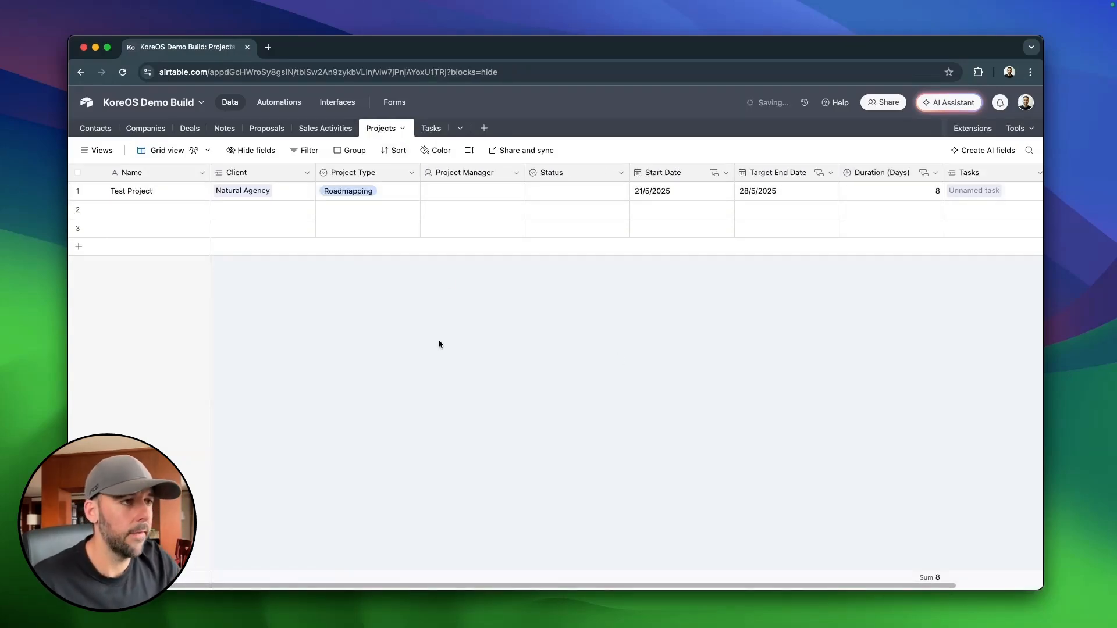
Check the first task's linked project in the Tasks table and name that task "Test Task 1".
left_click(431, 128)
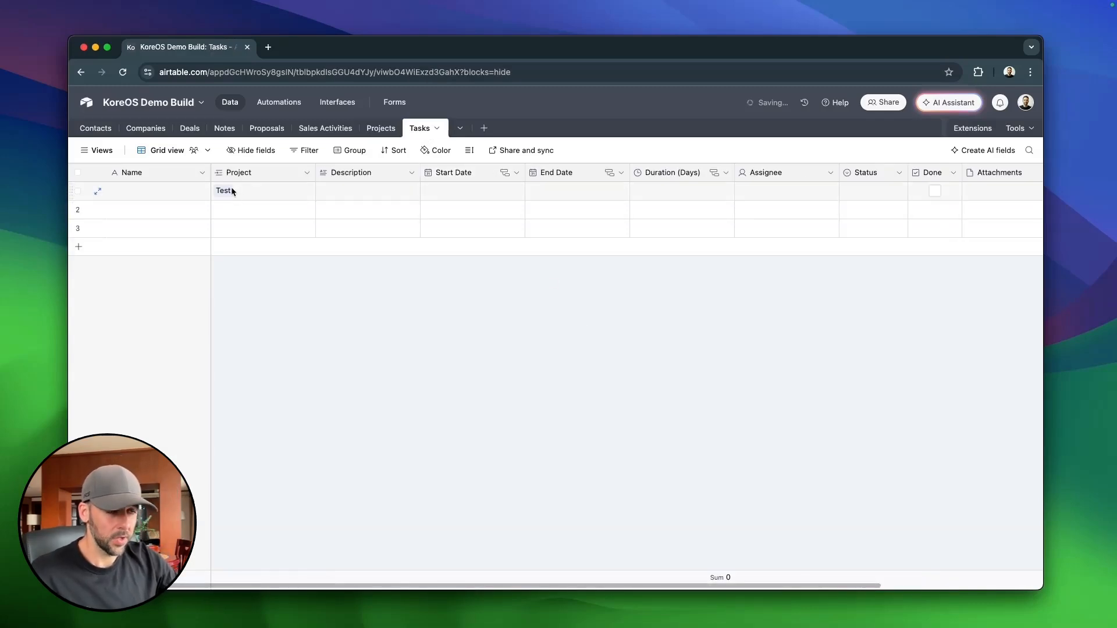
left_click(381, 130)
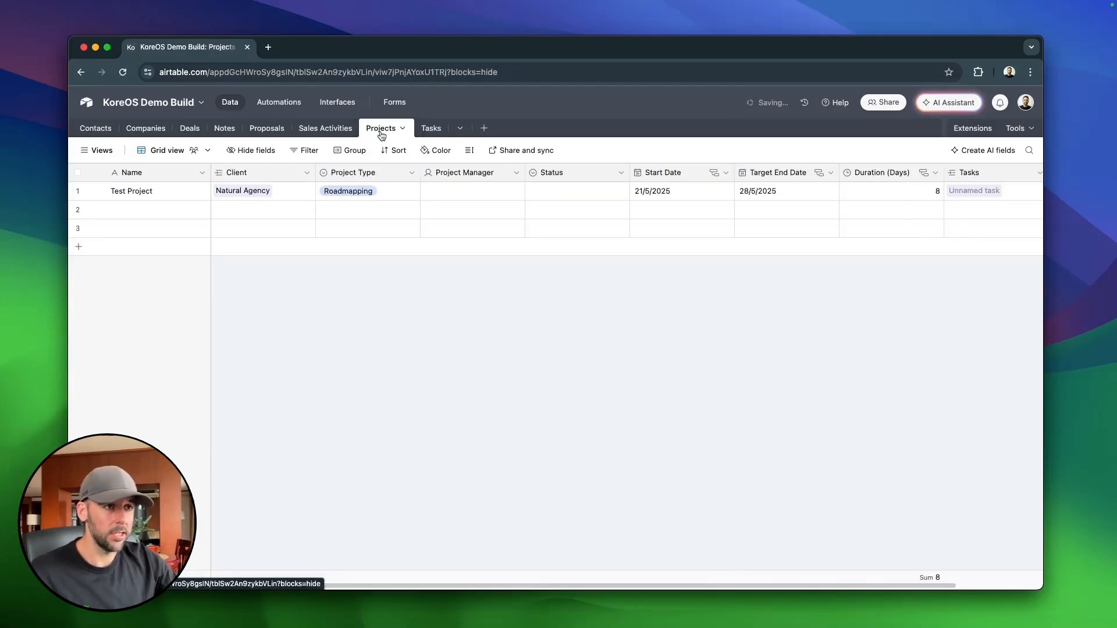
left_click(431, 128)
left_click(289, 197)
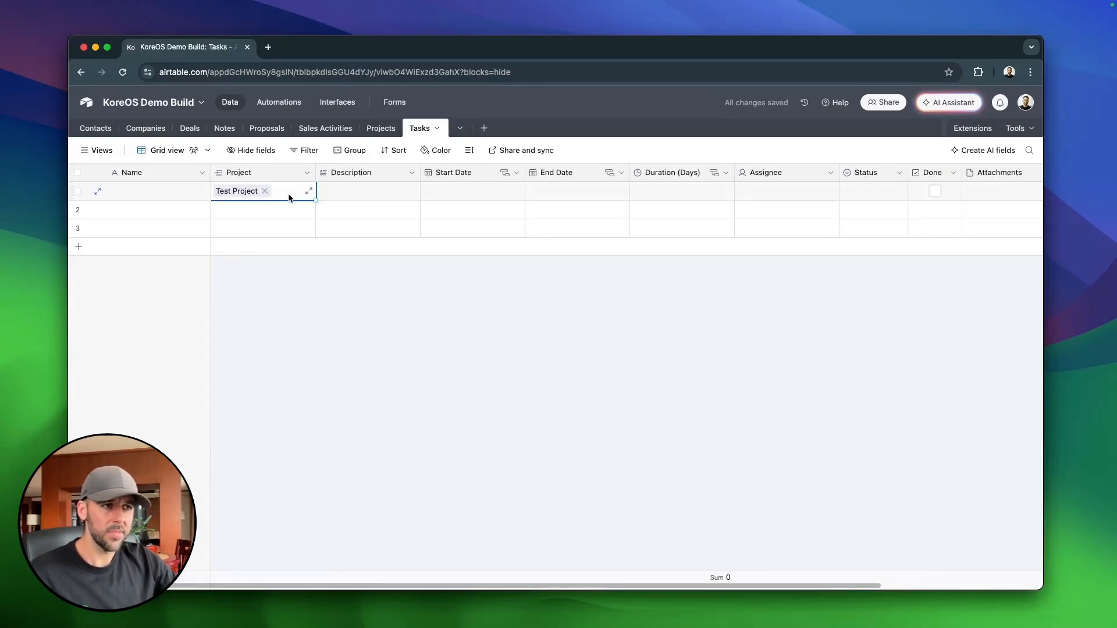
left_click(162, 194)
type("Test Task 1")
key("Return")
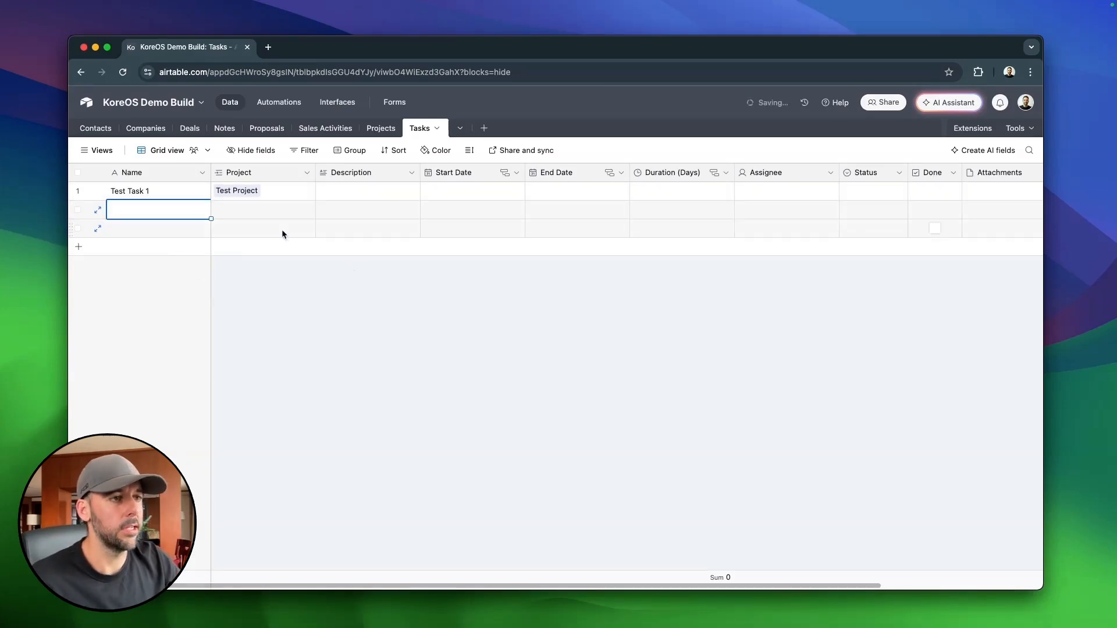
Check Test Project's Tasks field in the Projects table and the unlinked tasks it offers for linking.
left_click(381, 128)
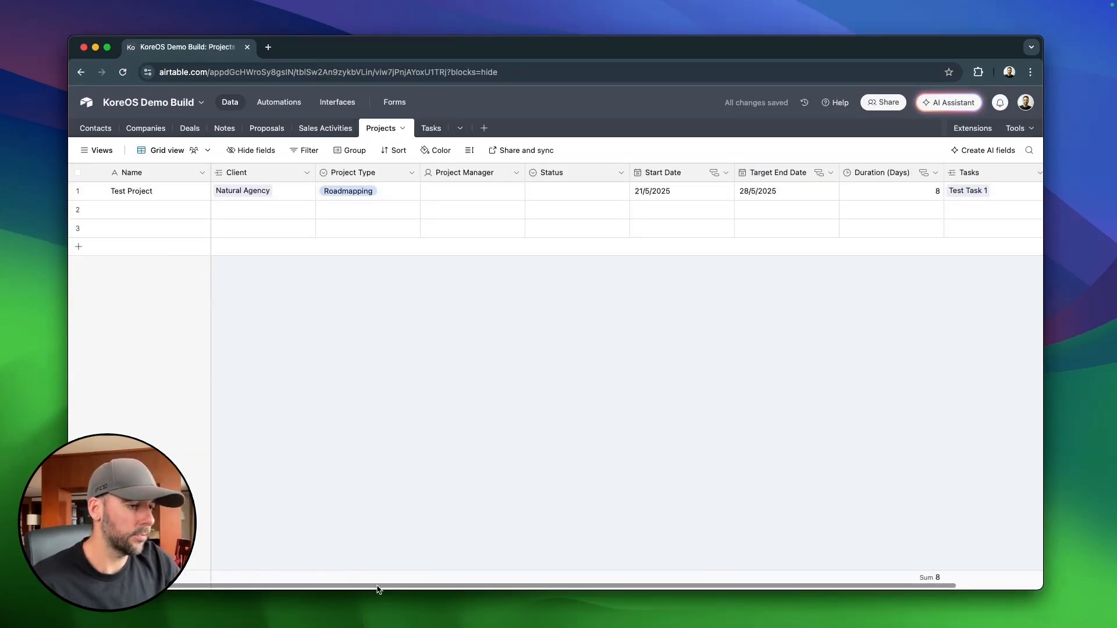
left_click_drag(390, 589, 695, 536)
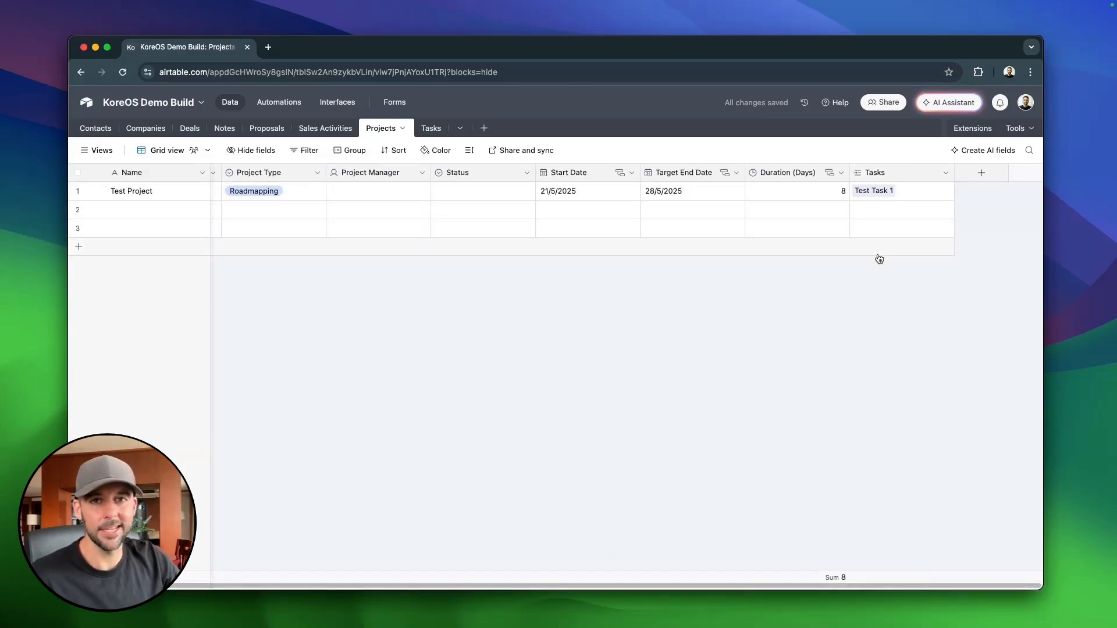
left_click(920, 195)
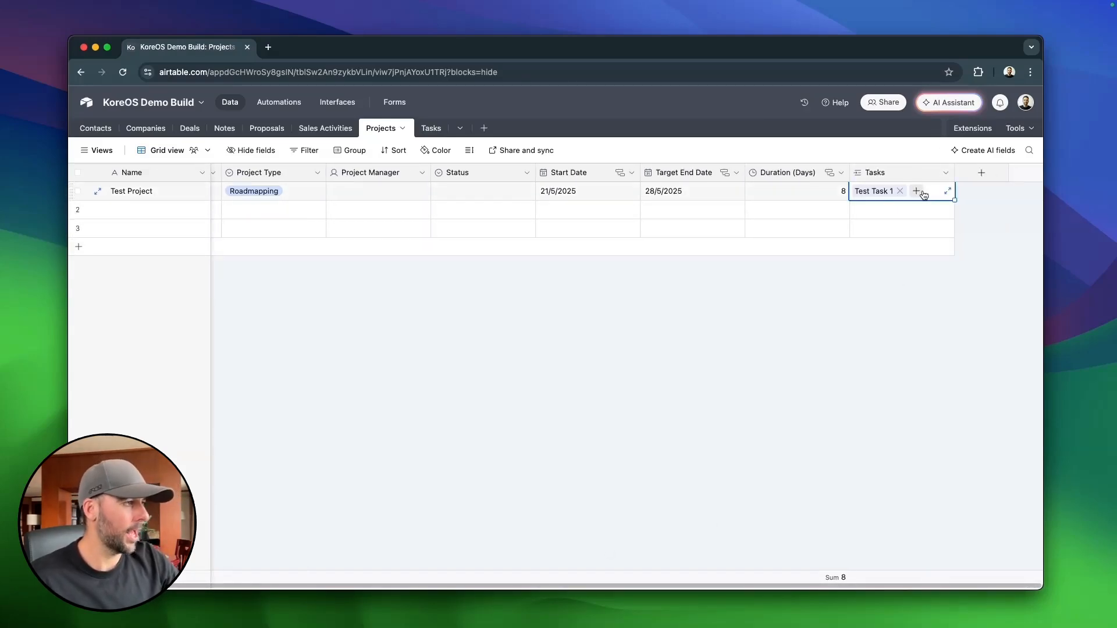
left_click(916, 190)
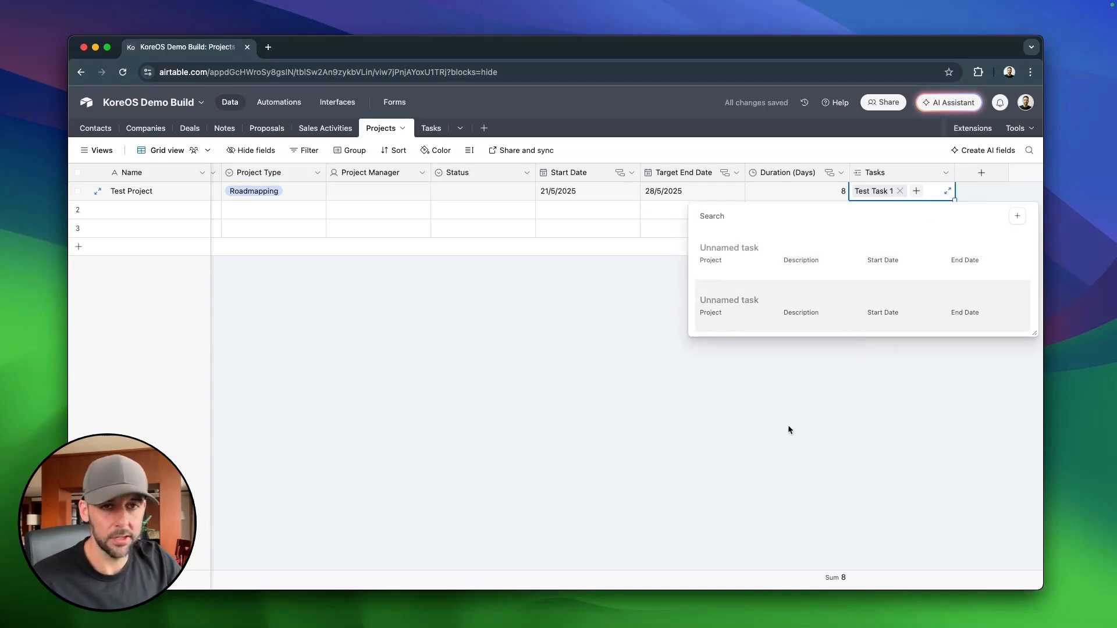
left_click(800, 432)
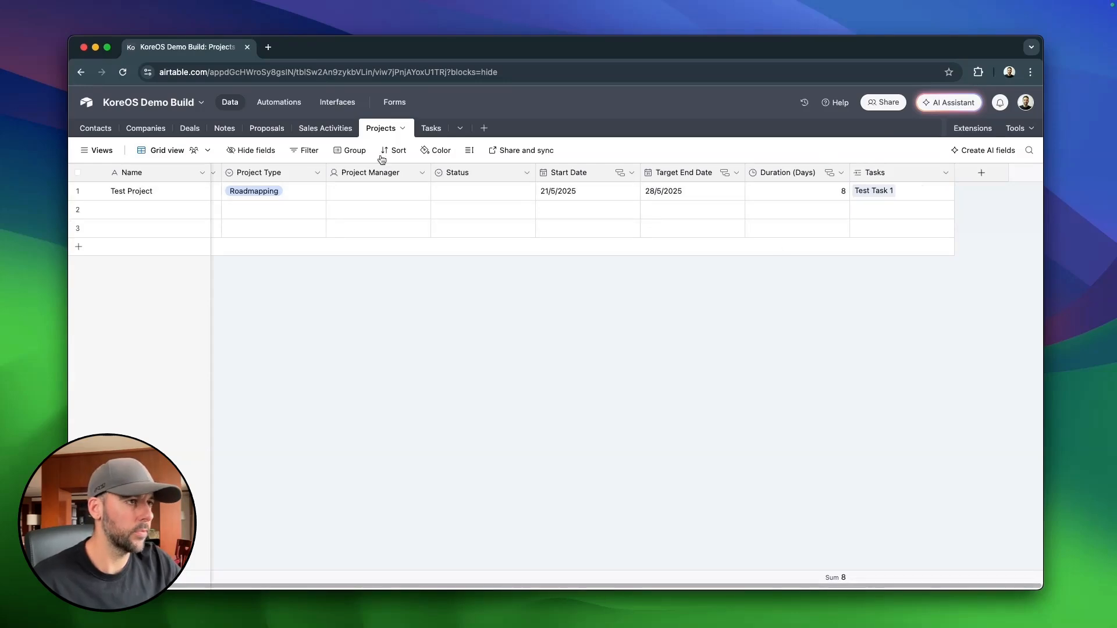
Name the second and third records in the Tasks table "Test Task 2" and "Test Tasks 3".
left_click(431, 128)
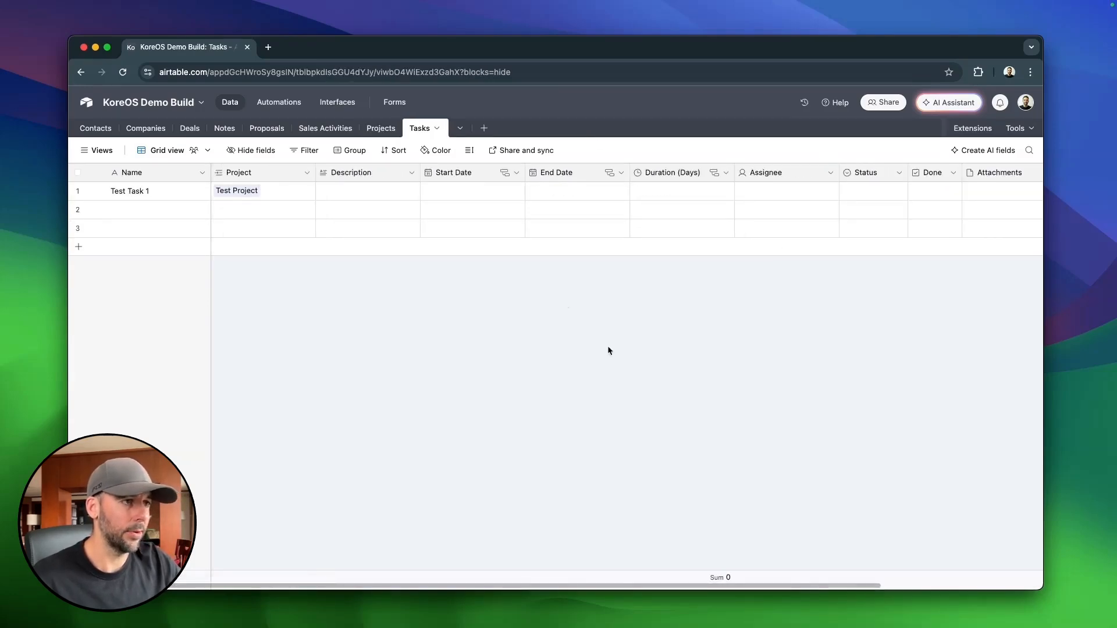
left_click(182, 214)
type("Test Task 2")
key("Return")
type("T")
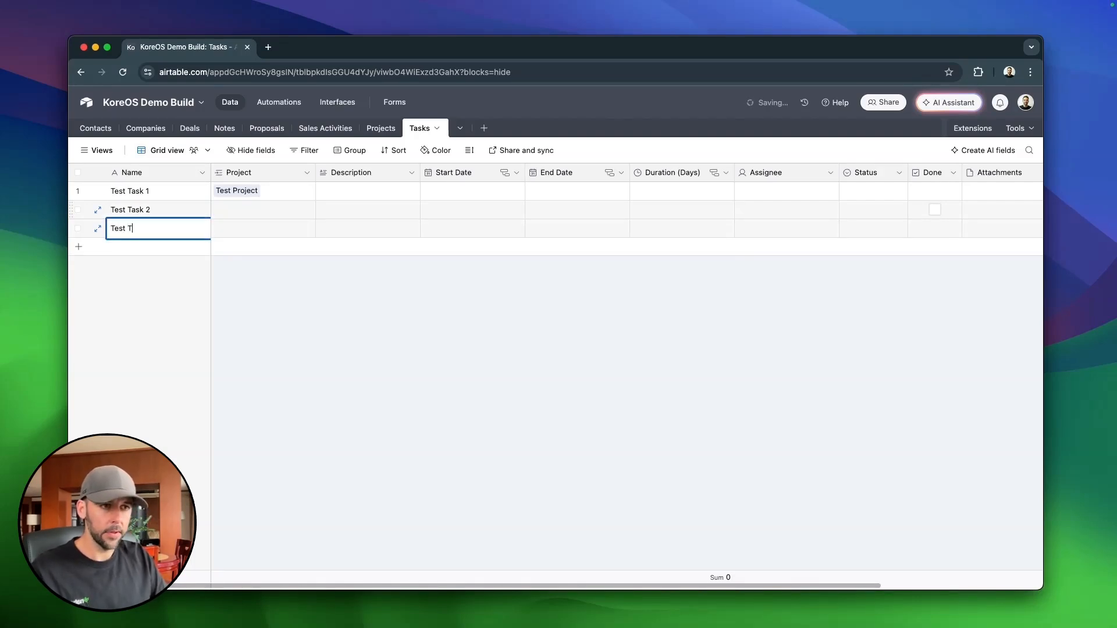
type("est Tasks 3")
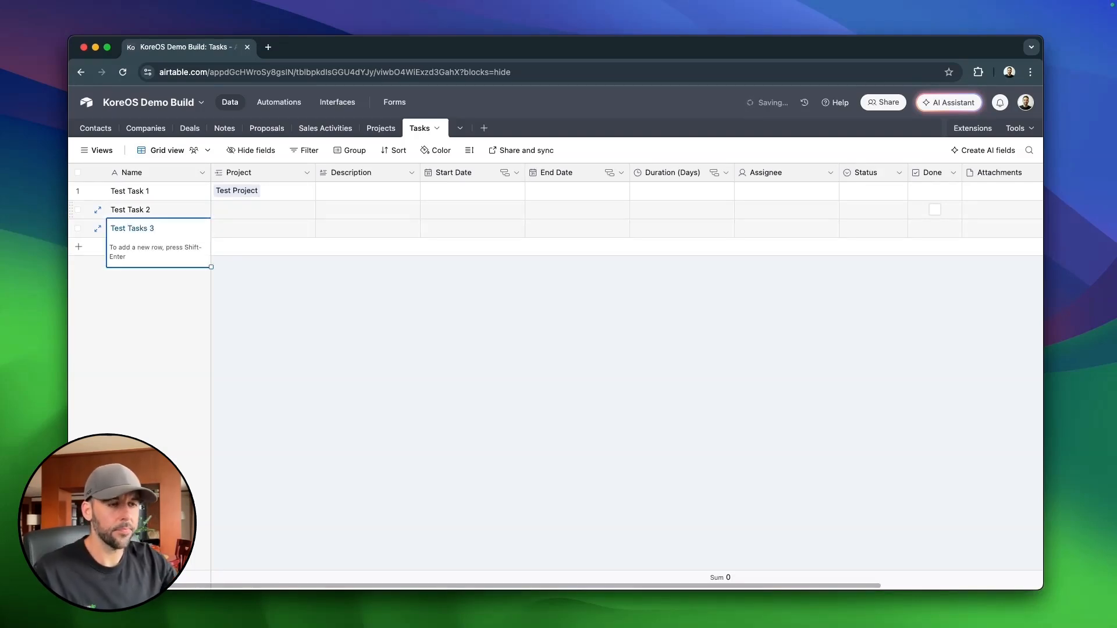
left_click(365, 344)
Link Test Task 2 and Test Tasks 3 to Test Project and return to the Projects table.
left_click(230, 207)
left_click(223, 210)
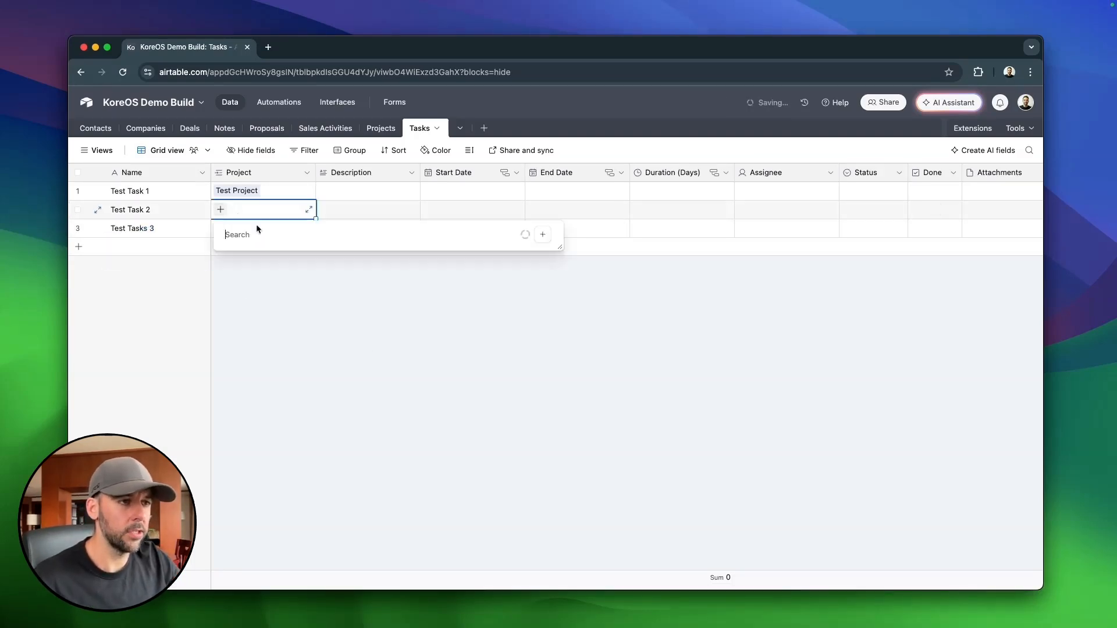
left_click(236, 253)
left_click(231, 229)
left_click(224, 229)
left_click(250, 282)
left_click(258, 276)
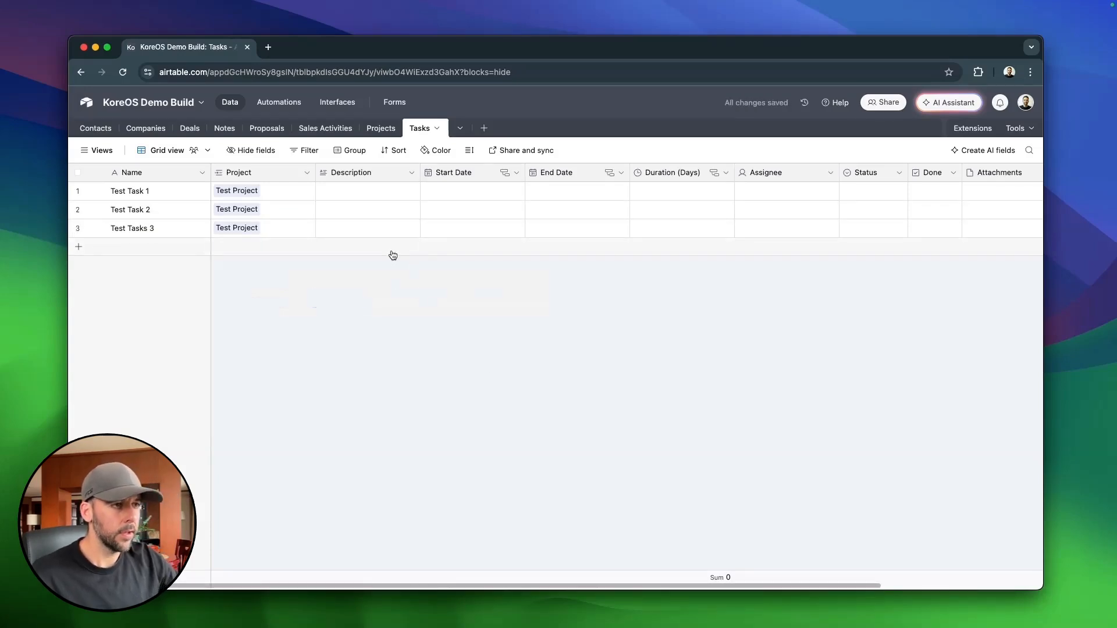
left_click_drag(744, 586, 888, 584)
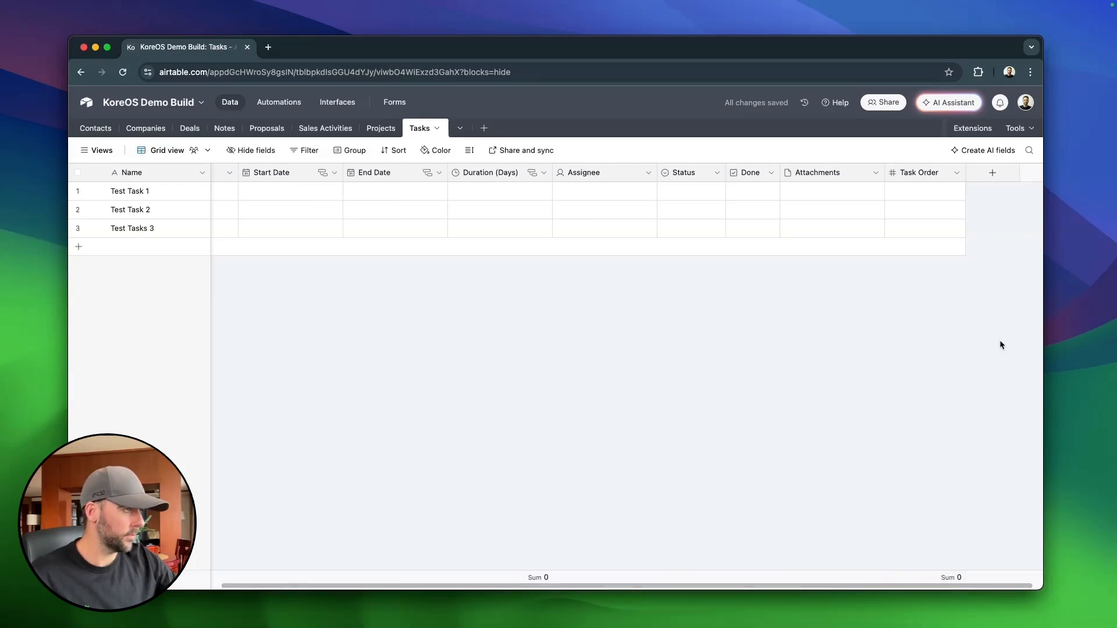
left_click(381, 128)
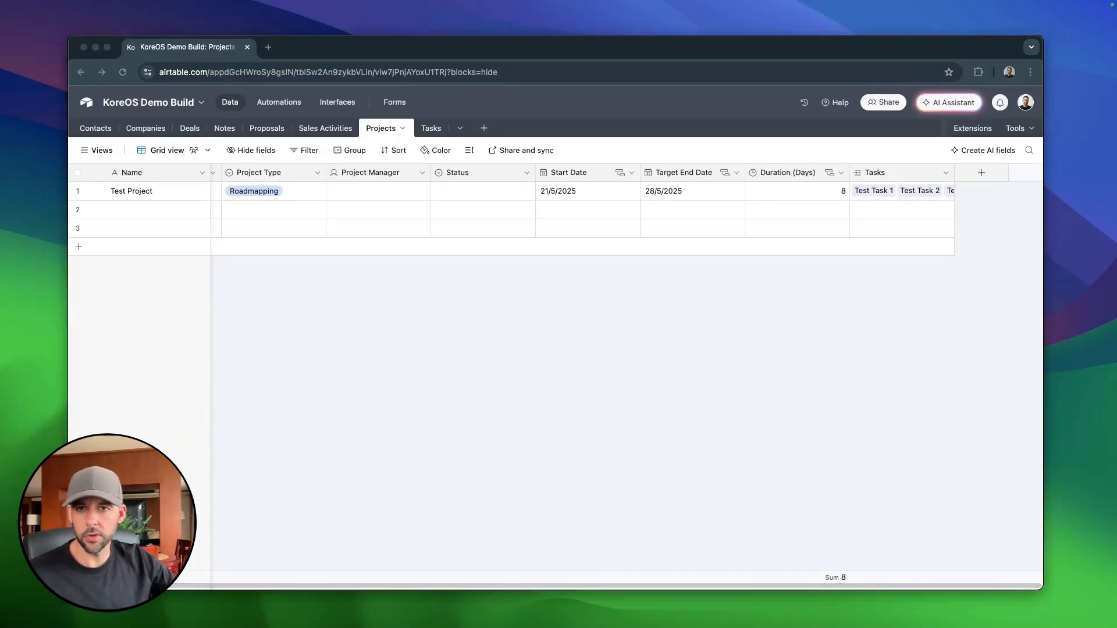
Examine the Projects interface of the KoreOS v0.6 DEMO [AA] base as a list, including the projects' progress and tasks.
left_click_drag(1, 245, 356, 62)
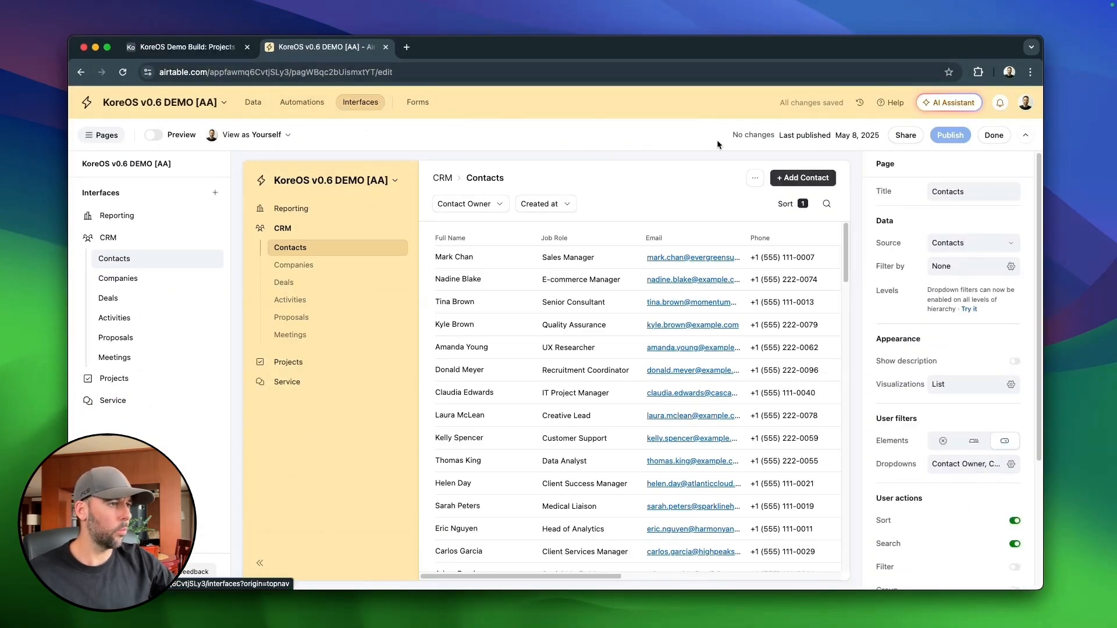
left_click(994, 135)
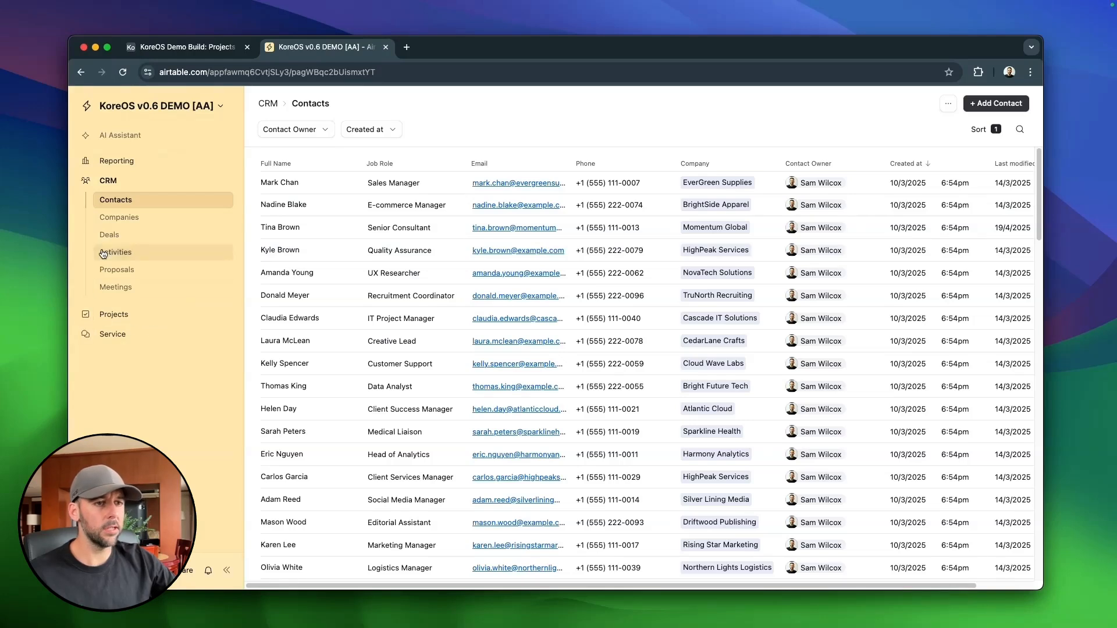
left_click(117, 314)
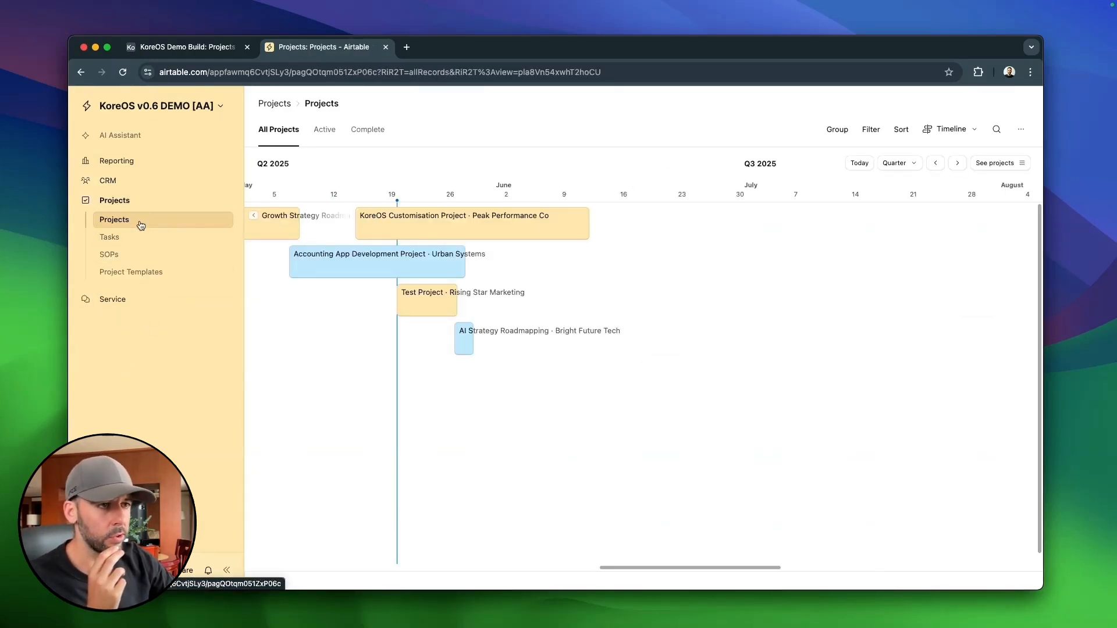
left_click(980, 133)
left_click(939, 162)
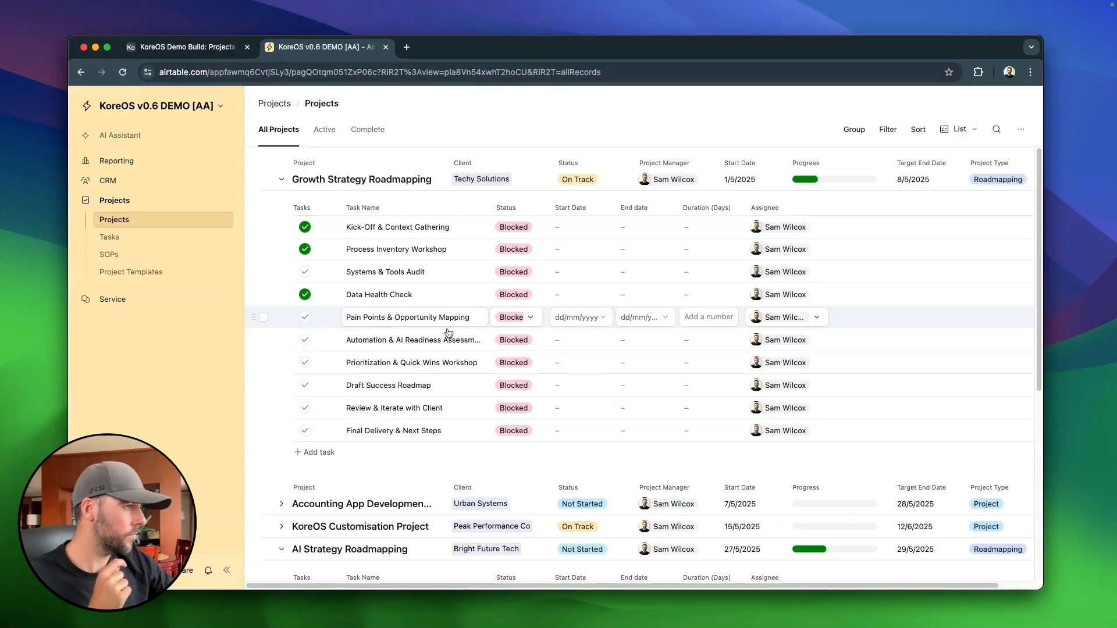
left_click(280, 182)
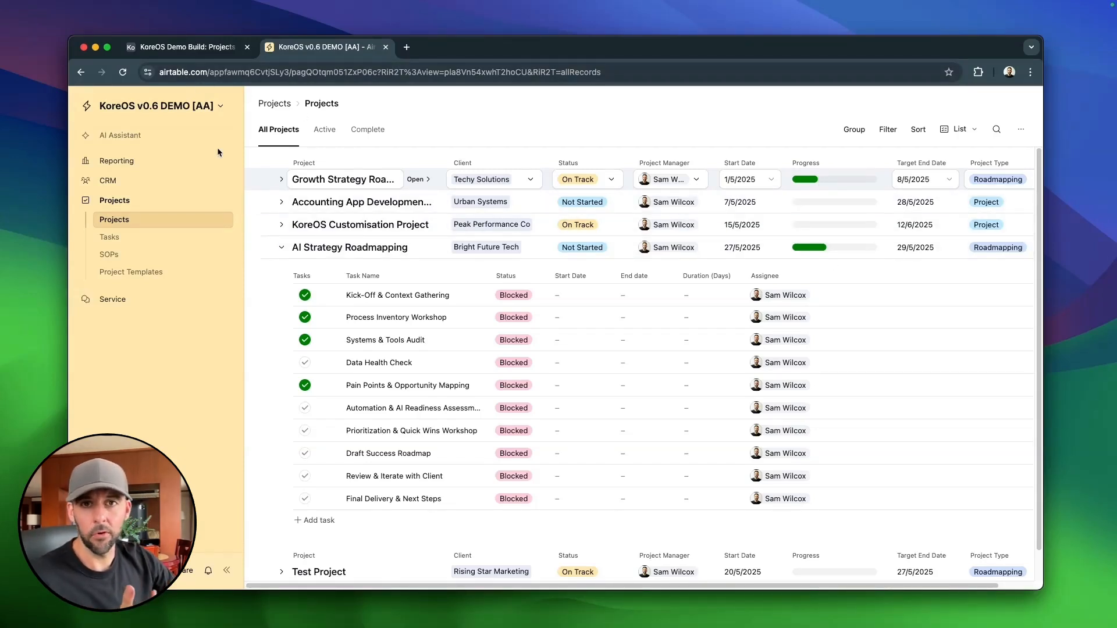
left_click(212, 48)
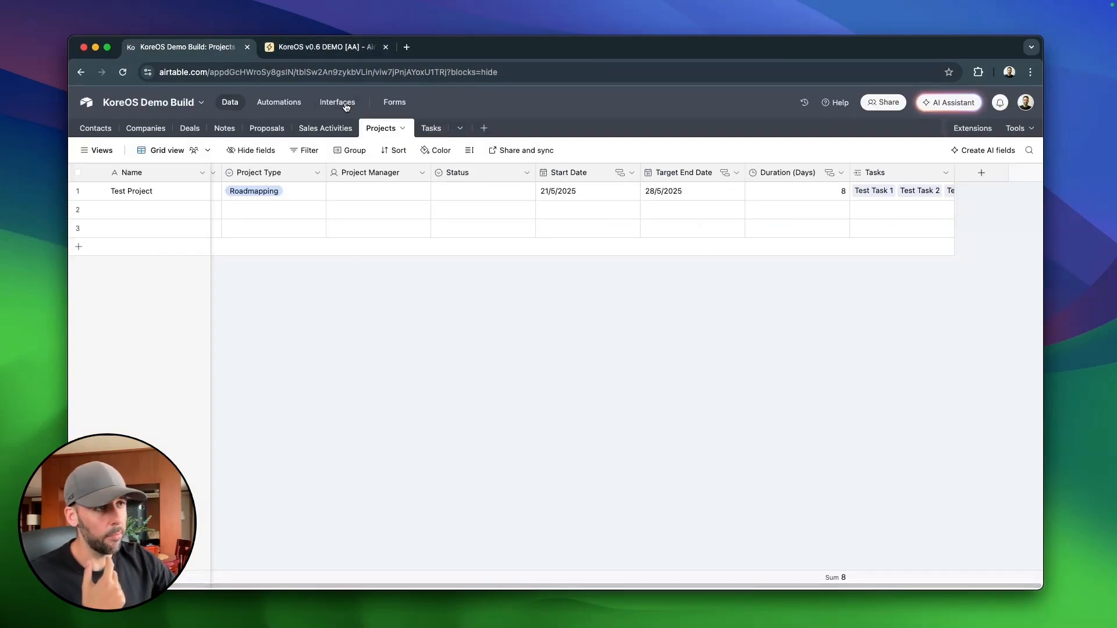
left_click_drag(338, 46, 339, 1)
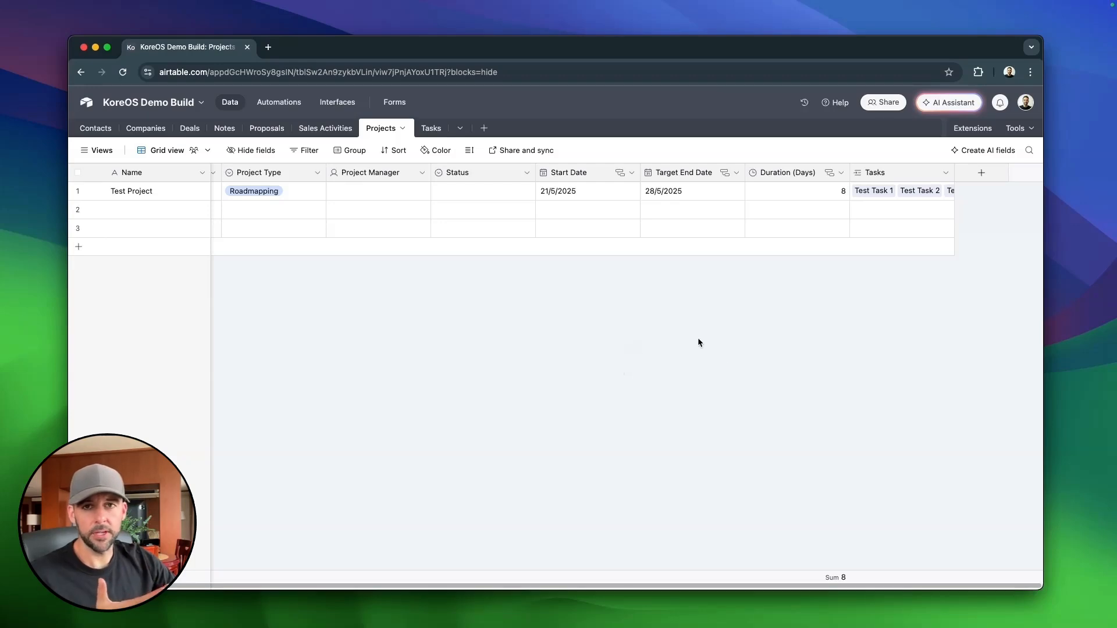
Add a rollup field named "Total Tasks" to the Projects table, with Tasks as its rollup source.
left_click(973, 176)
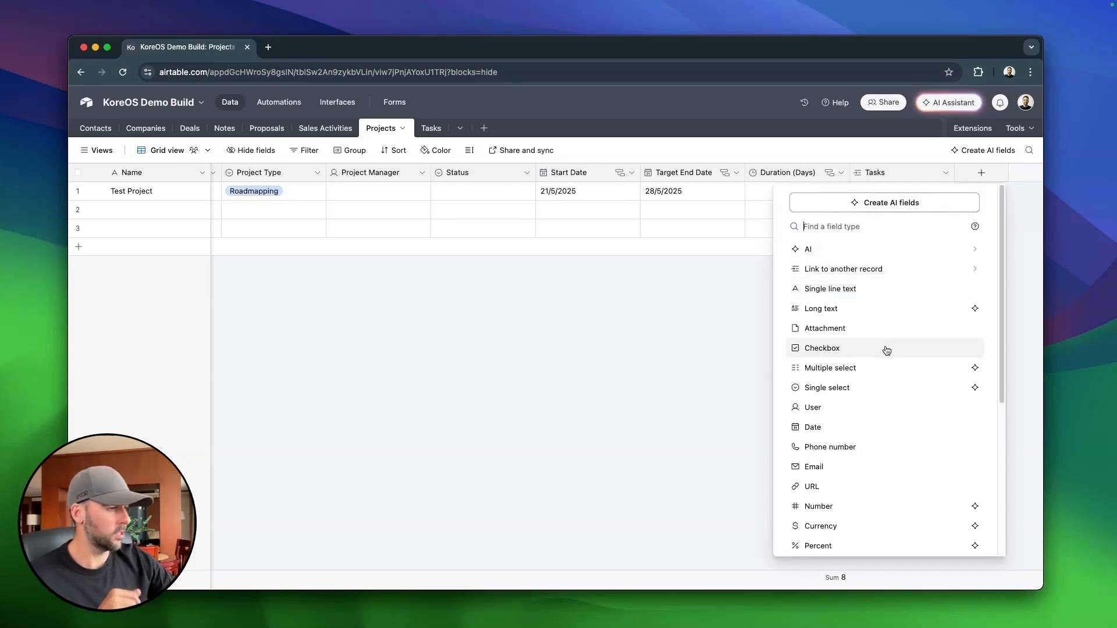
scroll(882, 348, "down", 5)
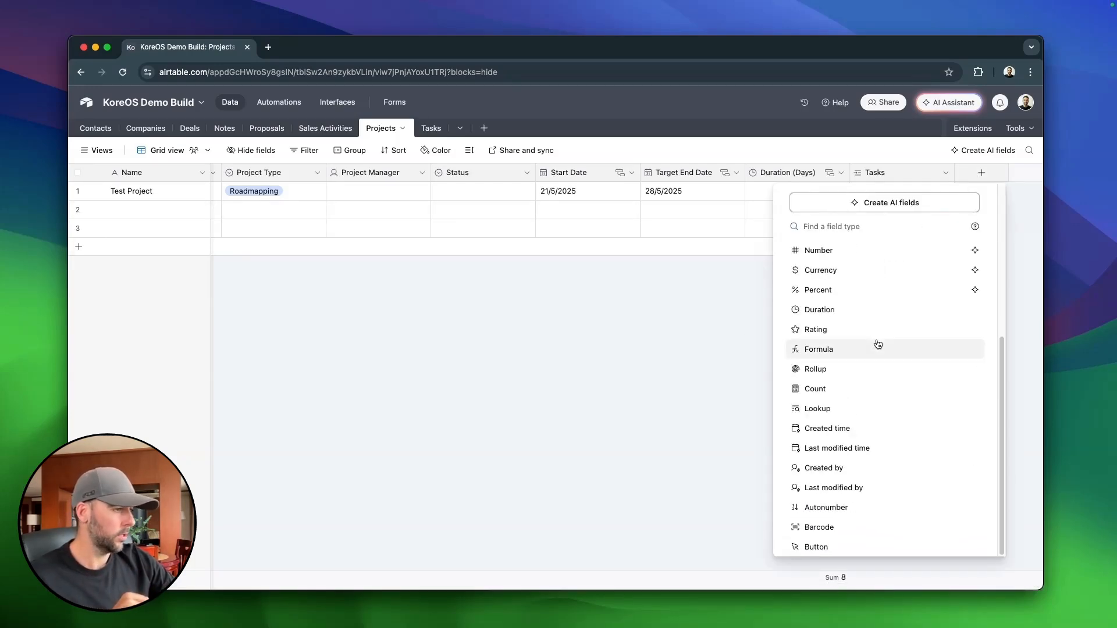
left_click(829, 373)
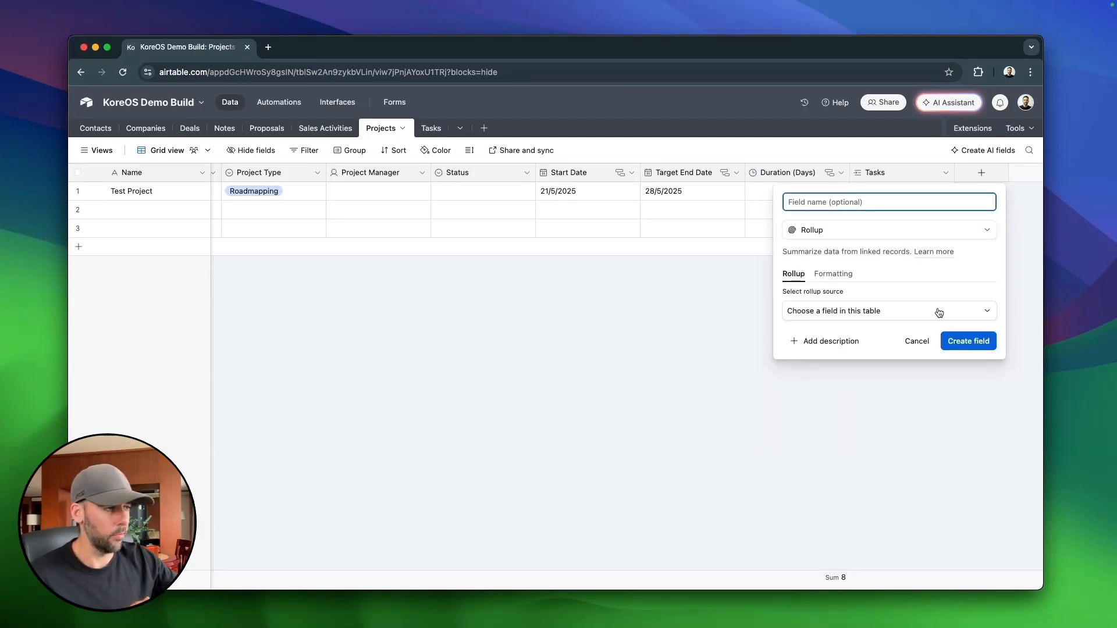
left_click(938, 313)
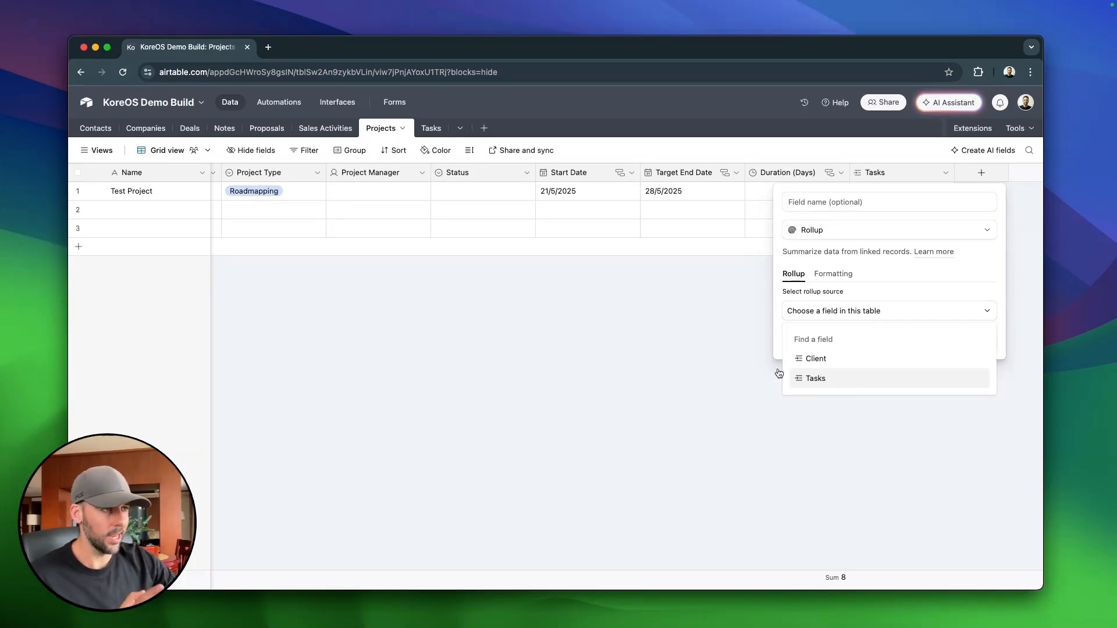
left_click(816, 379)
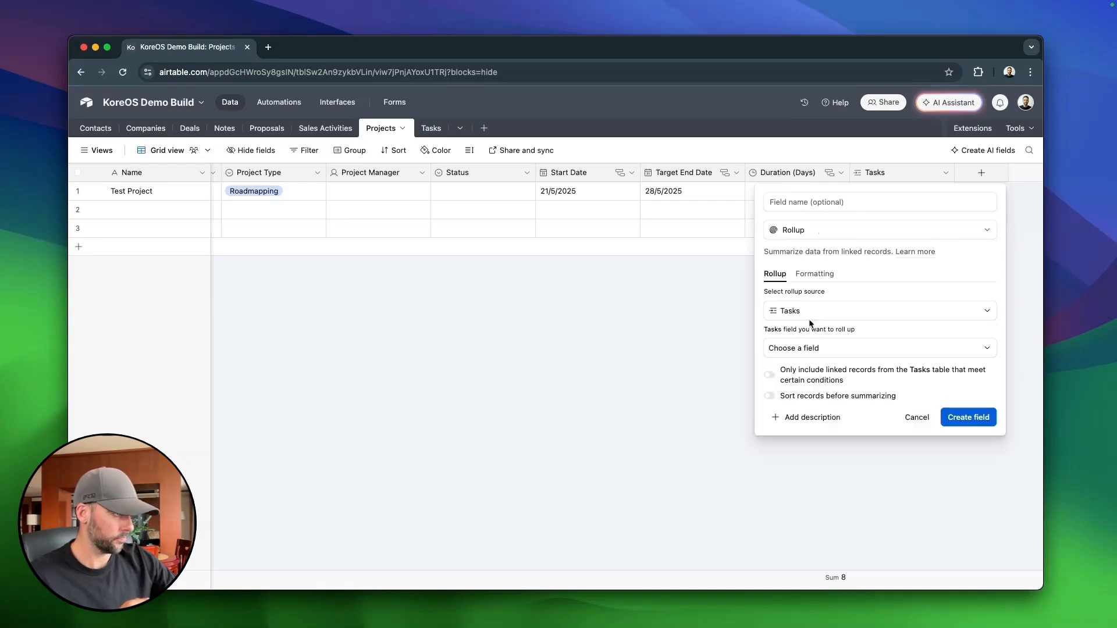
left_click(827, 203)
type("Total Tak")
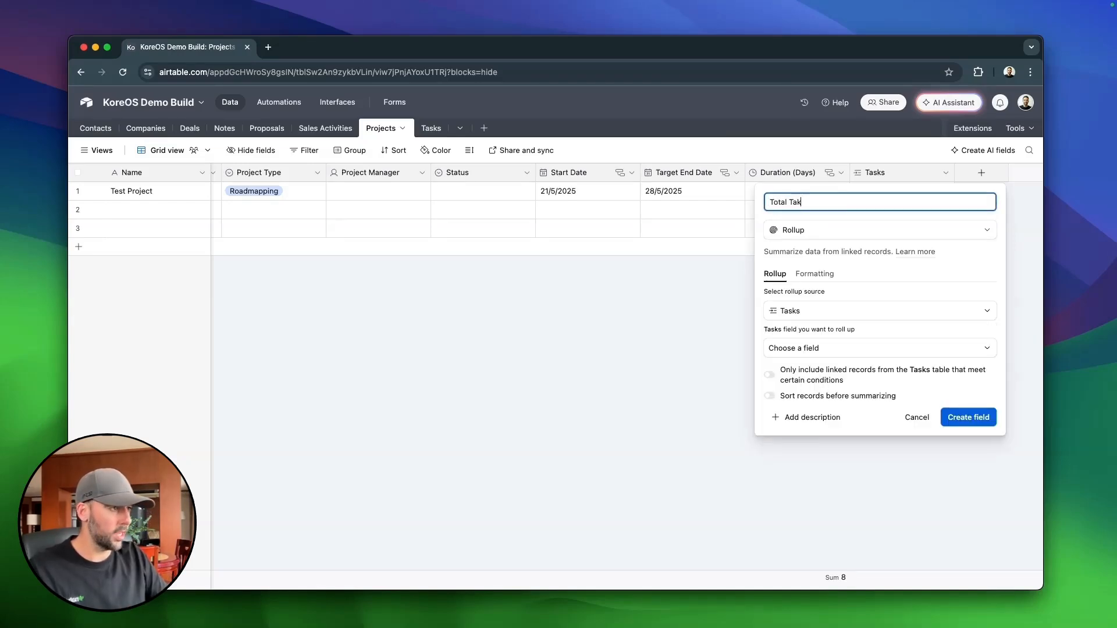
type("ks")
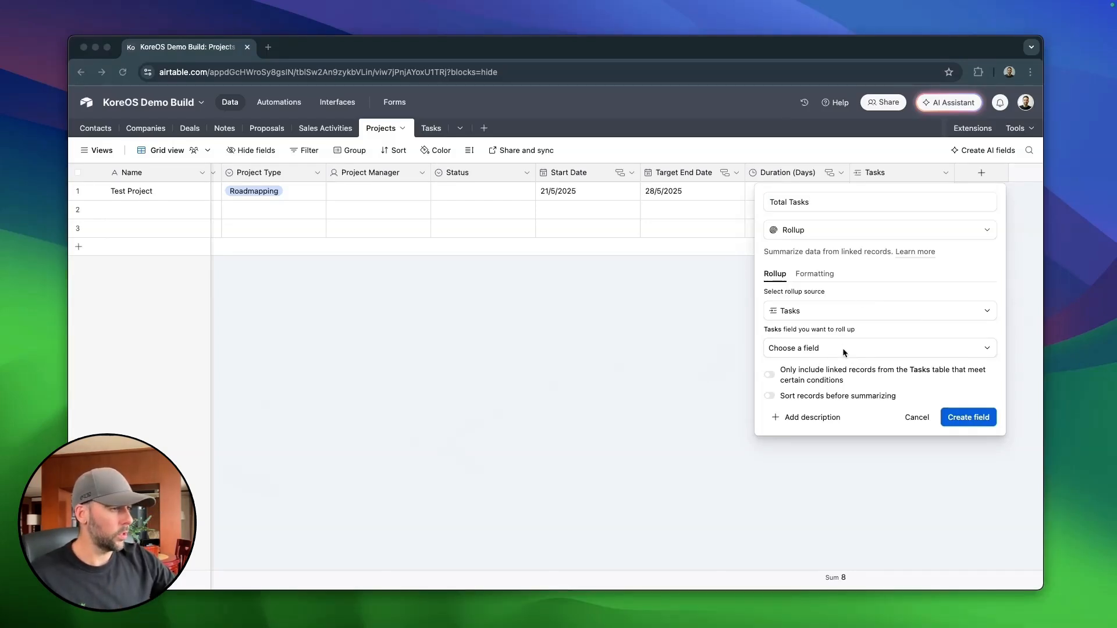
Roll up the tasks' Name field with COUNTA(values), create the Total Tasks field and narrow its column slightly.
left_click(900, 349)
left_click(813, 403)
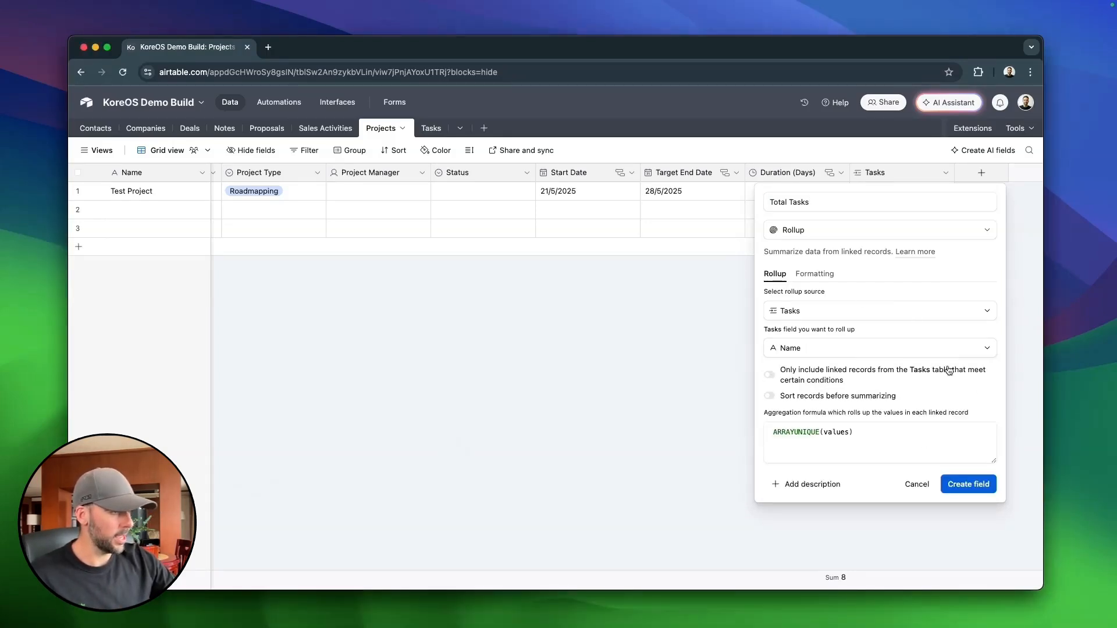
triple_click(888, 433)
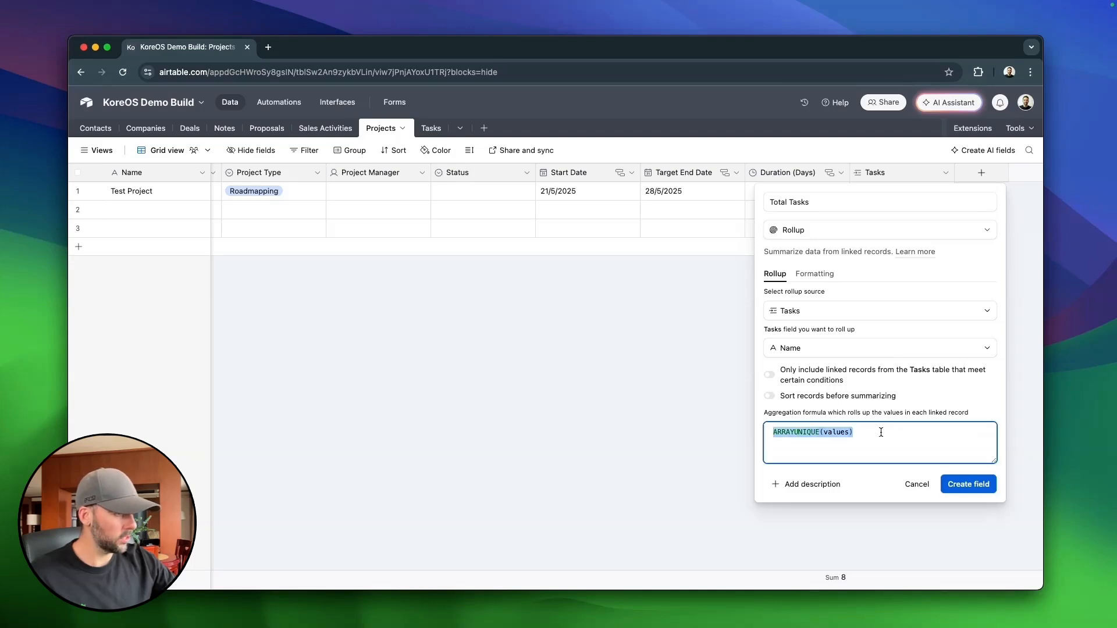
key("BackSpace")
type("COUNTA(values)")
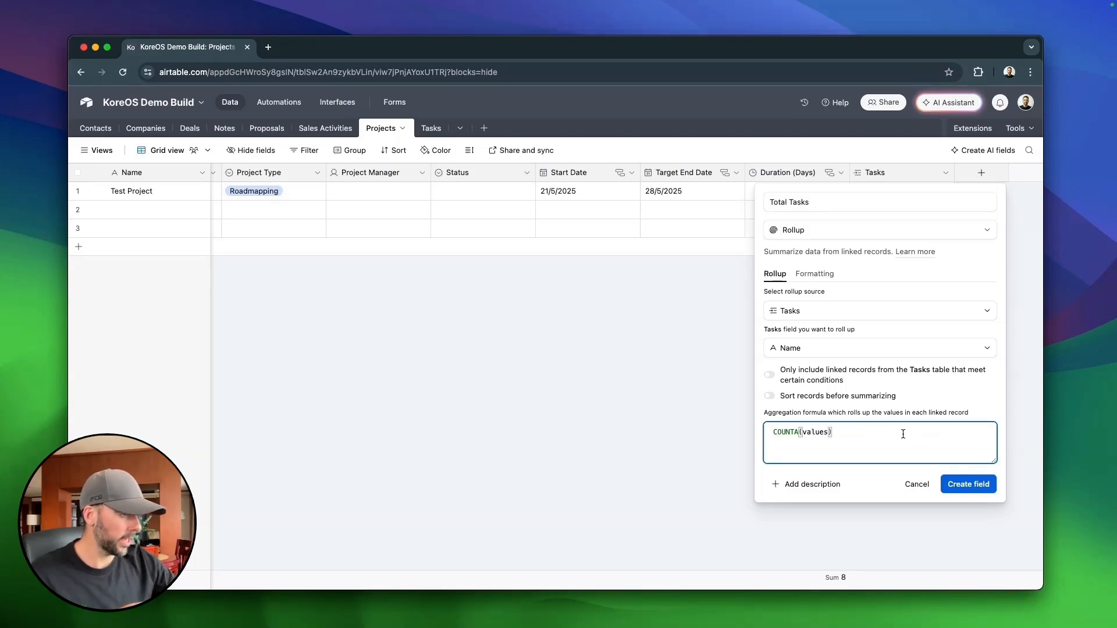
left_click(980, 487)
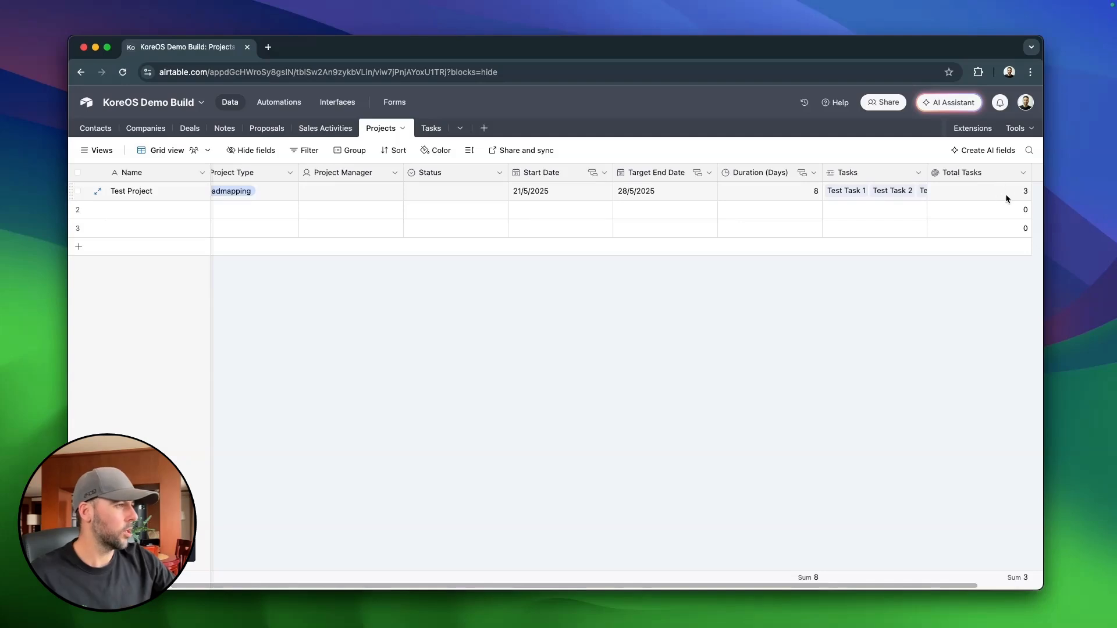
left_click_drag(1032, 173, 1011, 176)
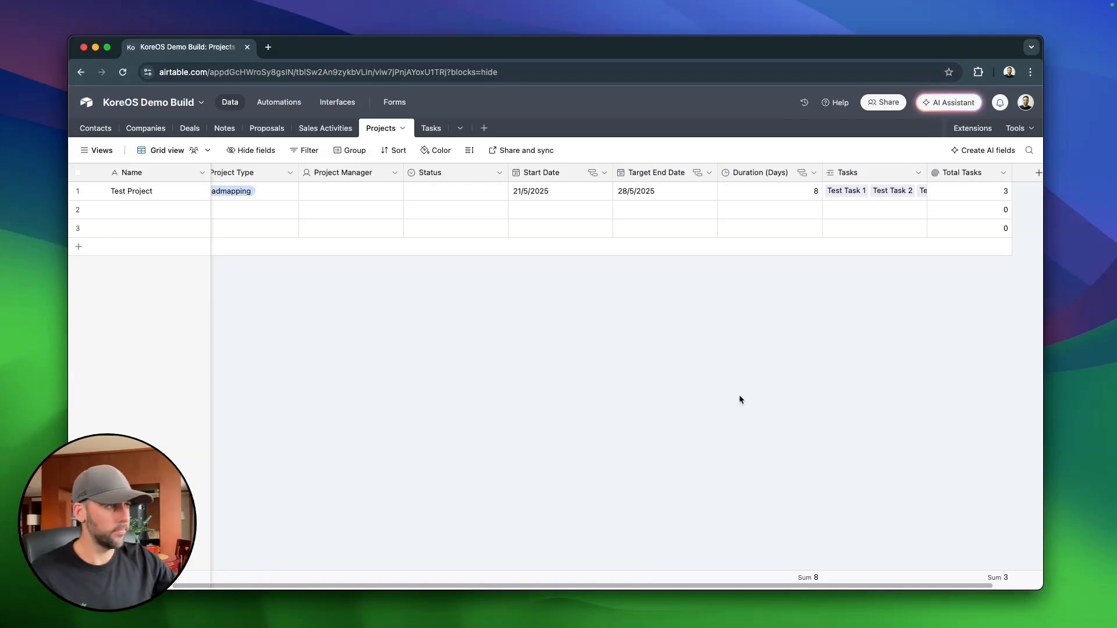
Insert a rollup field named "Completed Tasks" directly before the Total Tasks field.
right_click(954, 173)
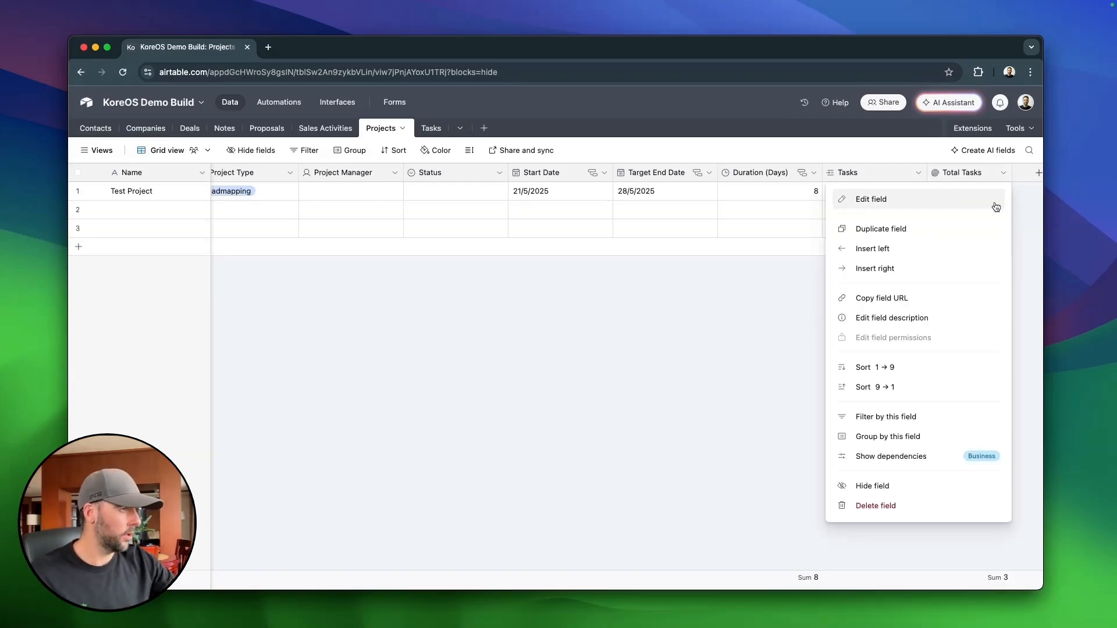
left_click(882, 250)
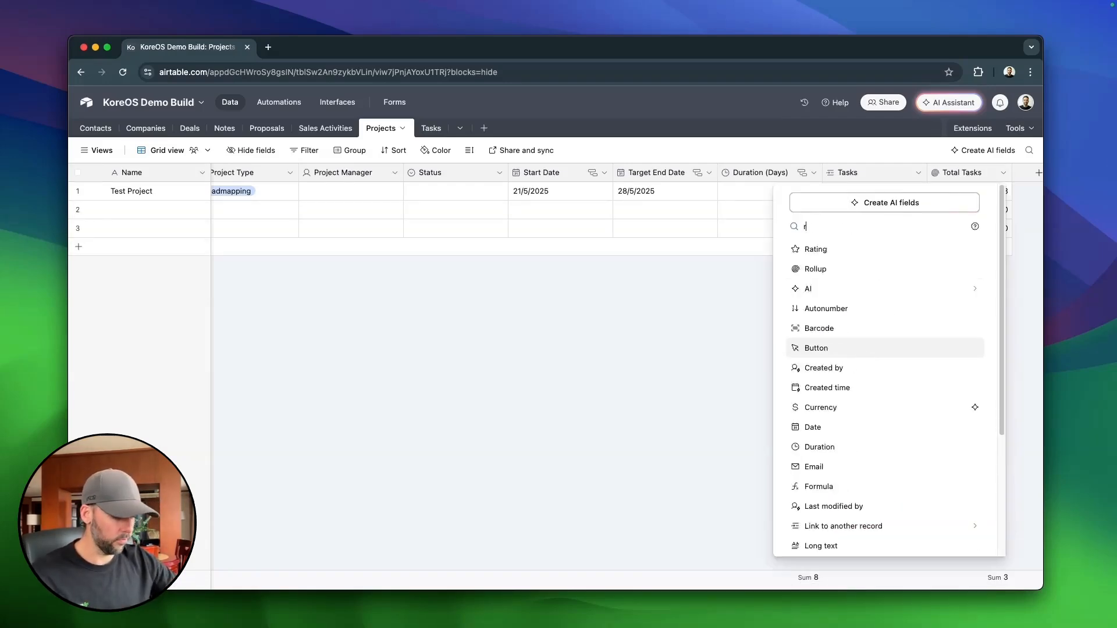
type("rol")
left_click(834, 250)
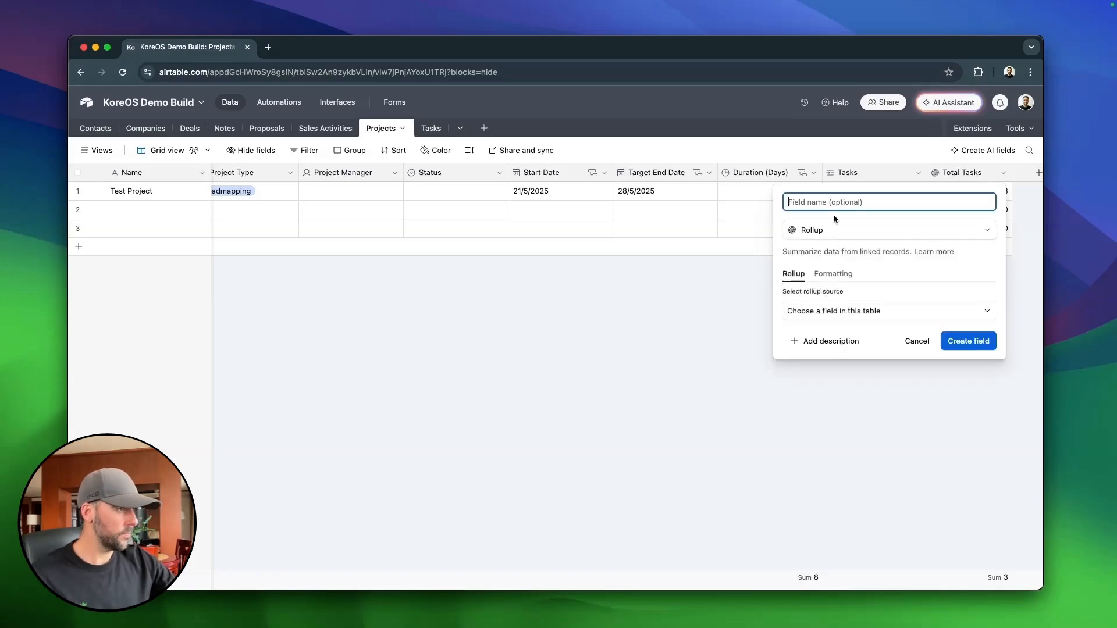
type("Completed Tasks")
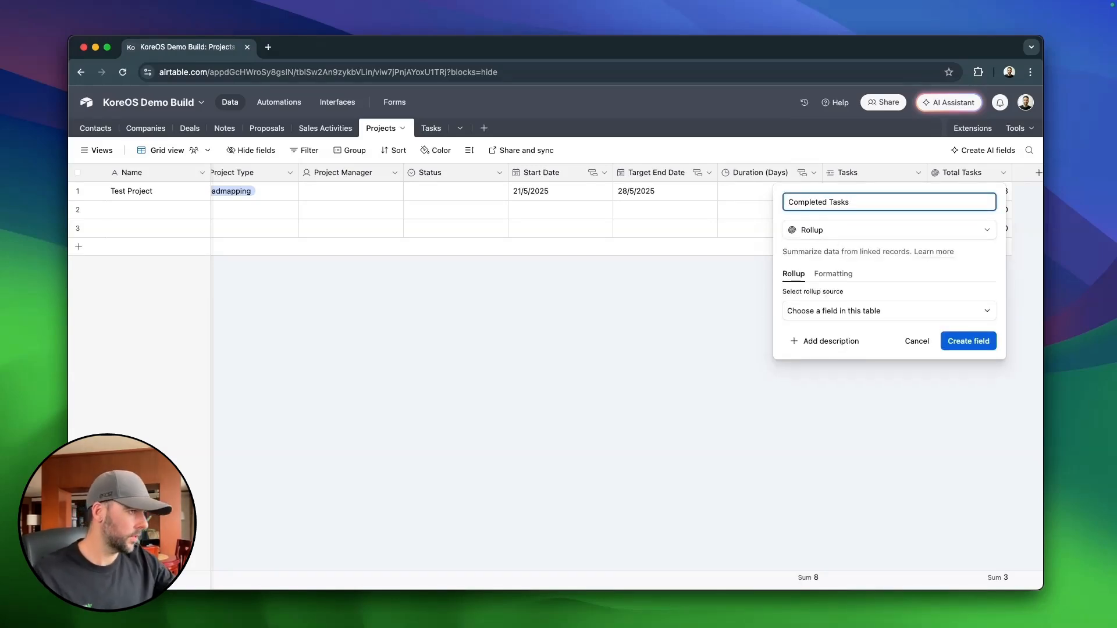
Set the Completed Tasks rollup to use Tasks as its source and Status as the field to roll up.
left_click(919, 308)
left_click(821, 376)
left_click(871, 349)
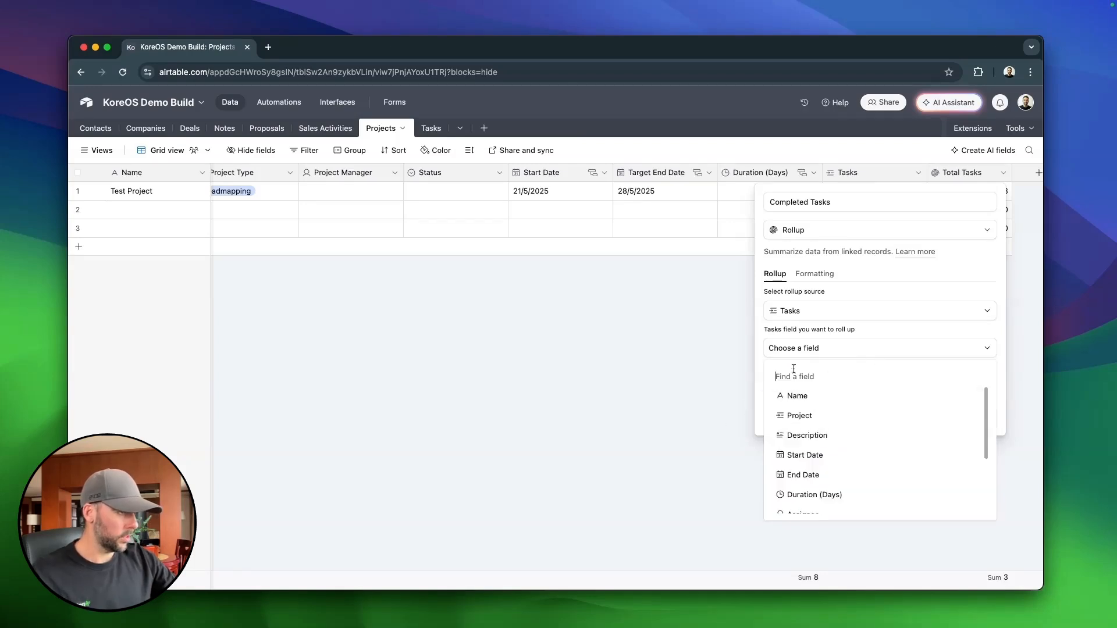
scroll(865, 408, "down", 3)
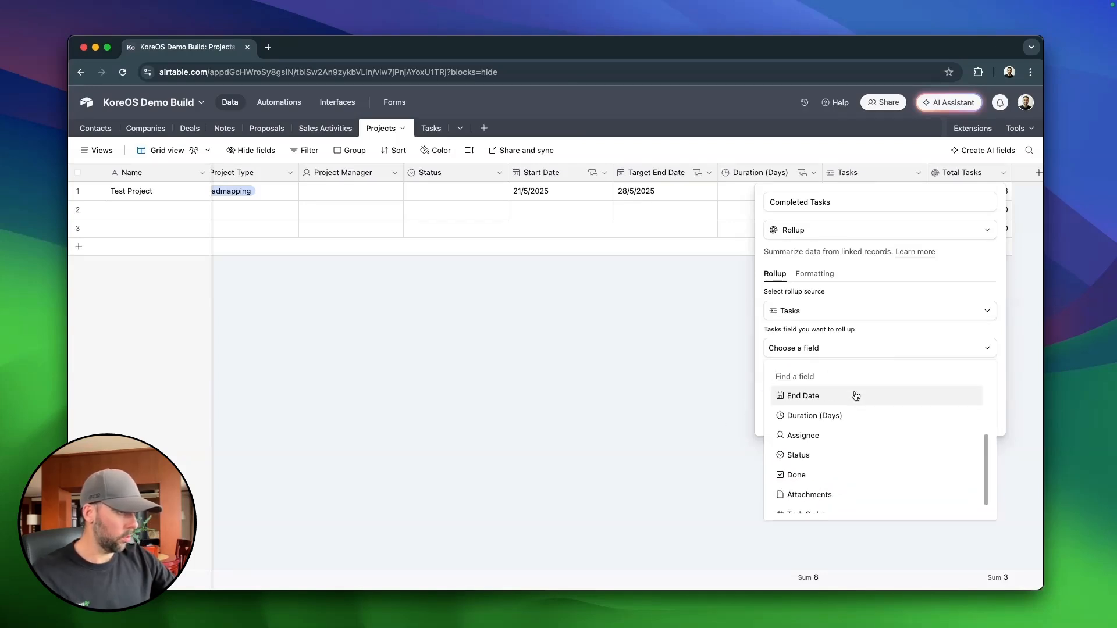
left_click(830, 453)
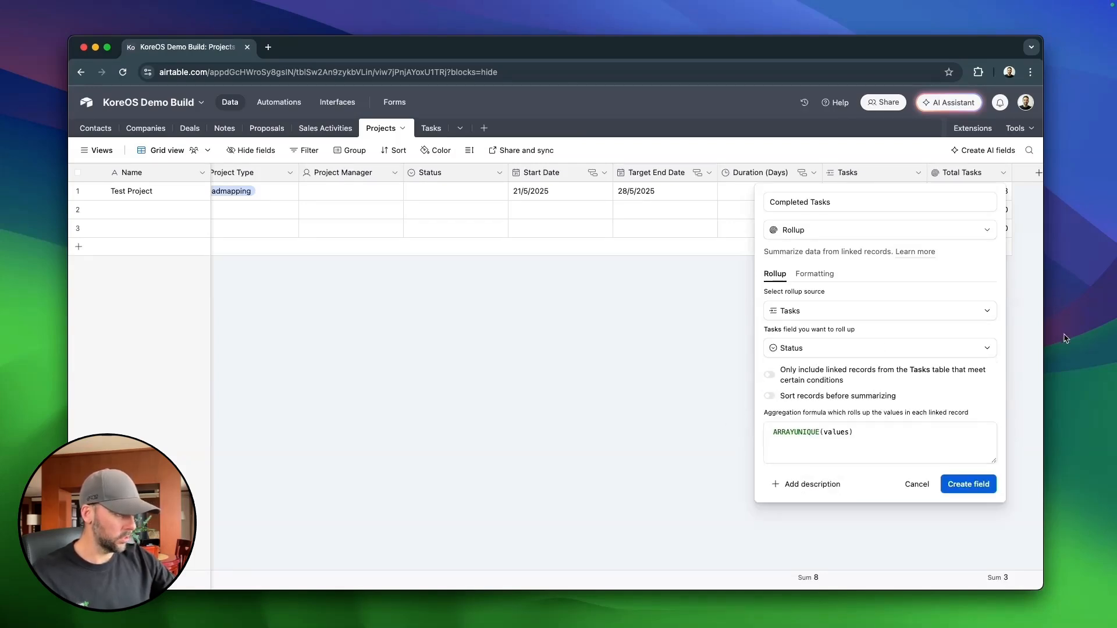
Limit the Completed Tasks rollup to linked tasks where Status is Done.
left_click(877, 373)
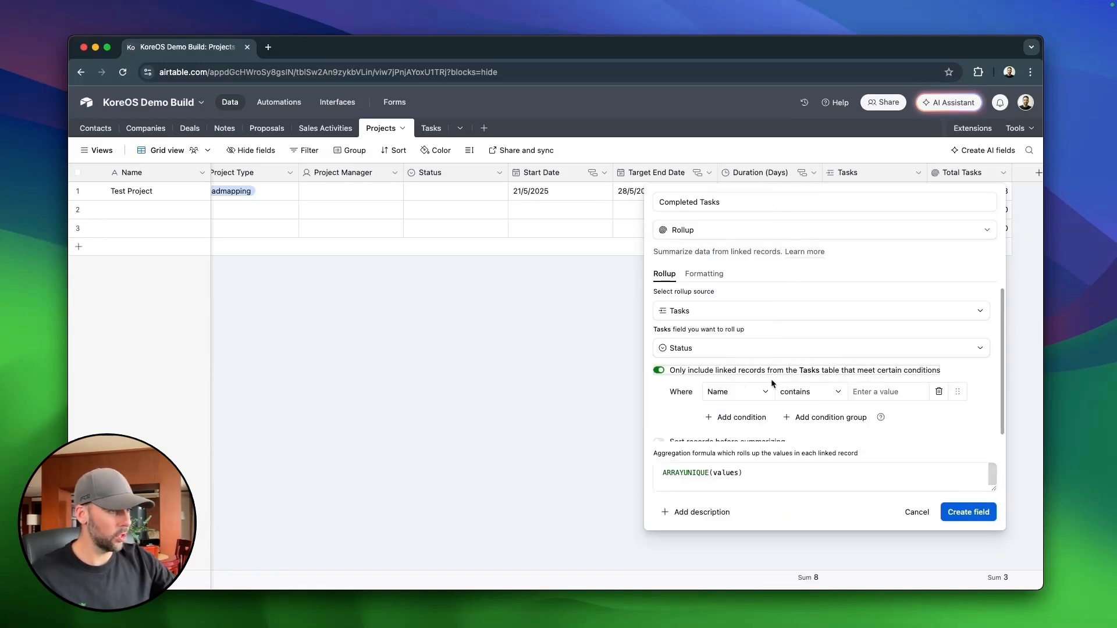
left_click(754, 392)
scroll(759, 457, "down", 3)
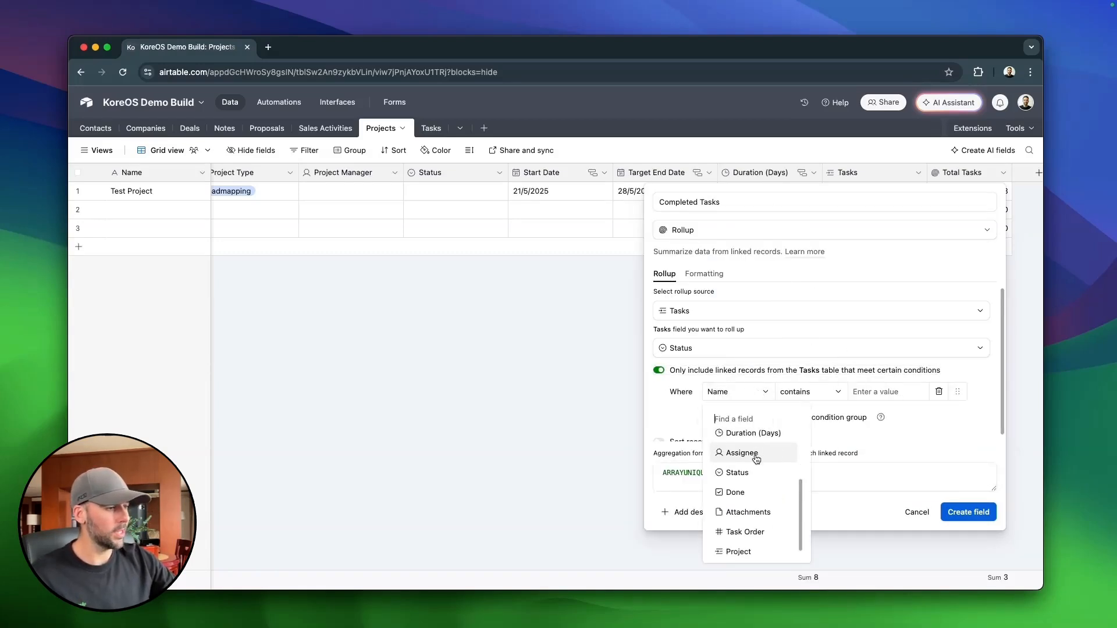
left_click(737, 477)
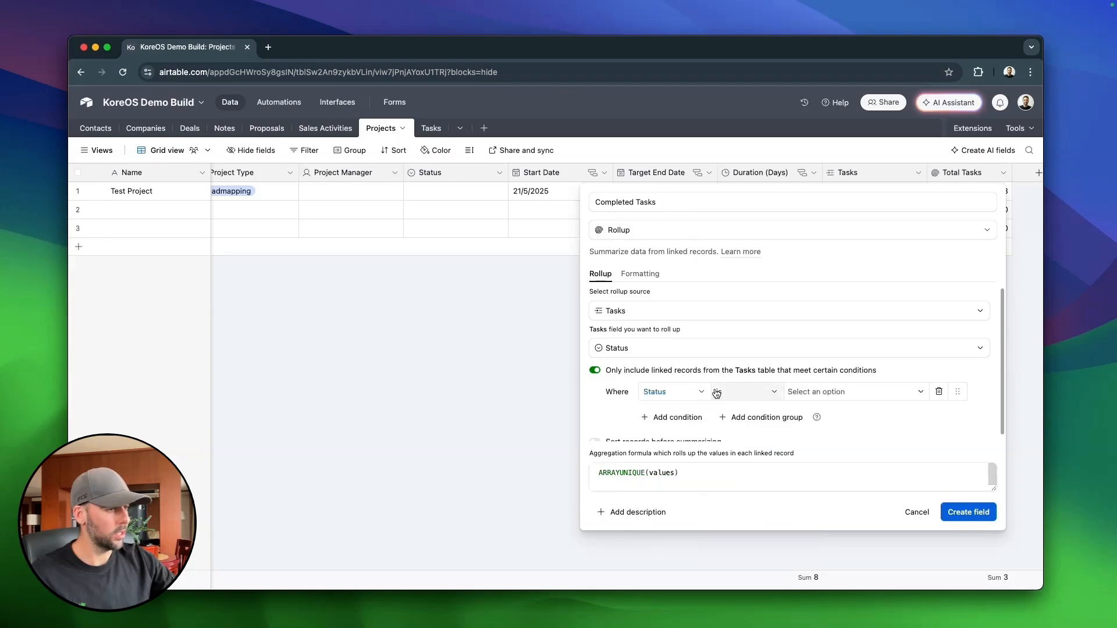
left_click(846, 390)
left_click(843, 506)
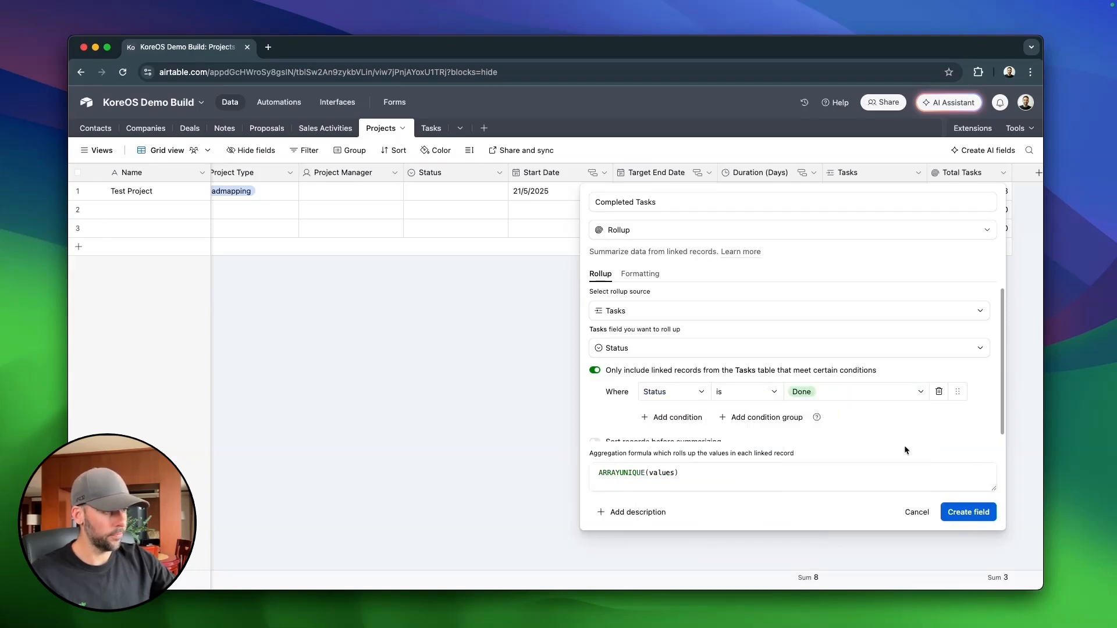
Set the rollup's aggregation formula to COUNTA(values), create the Completed Tasks field and narrow its column slightly.
scroll(915, 413, "down", 1)
left_click(724, 478)
key("super+a")
type("COUNTA(values)")
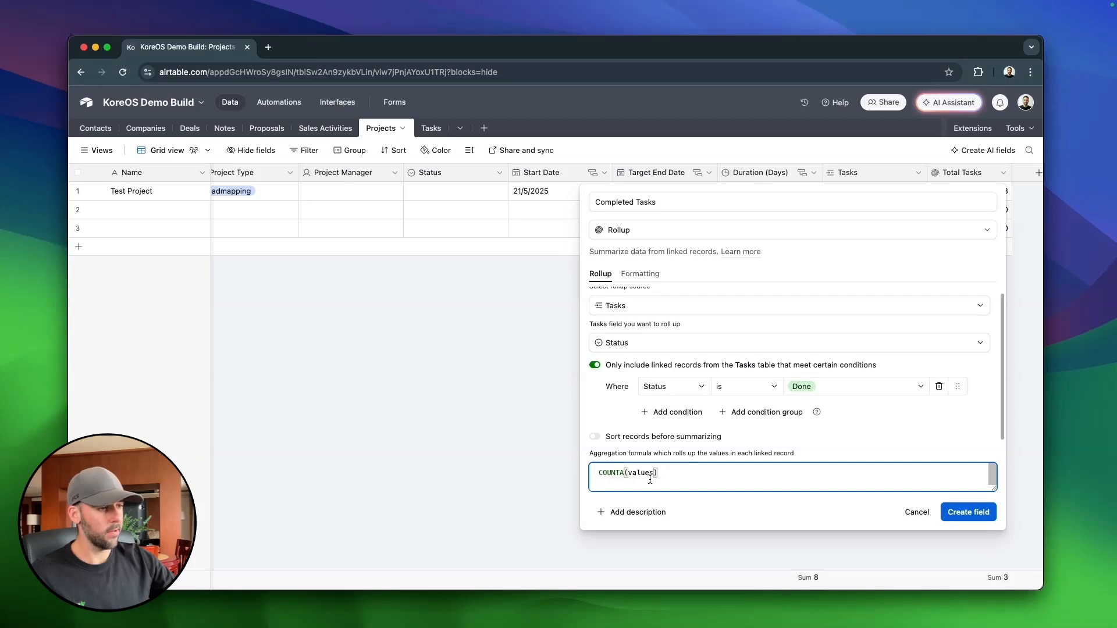
left_click(968, 512)
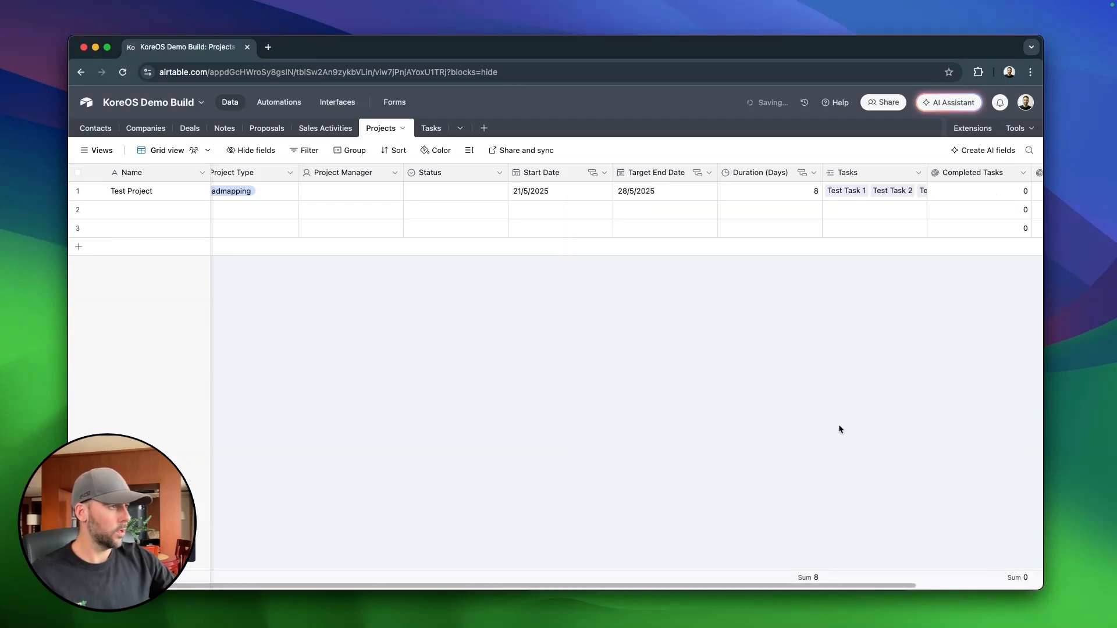
scroll(959, 250, "right", 3)
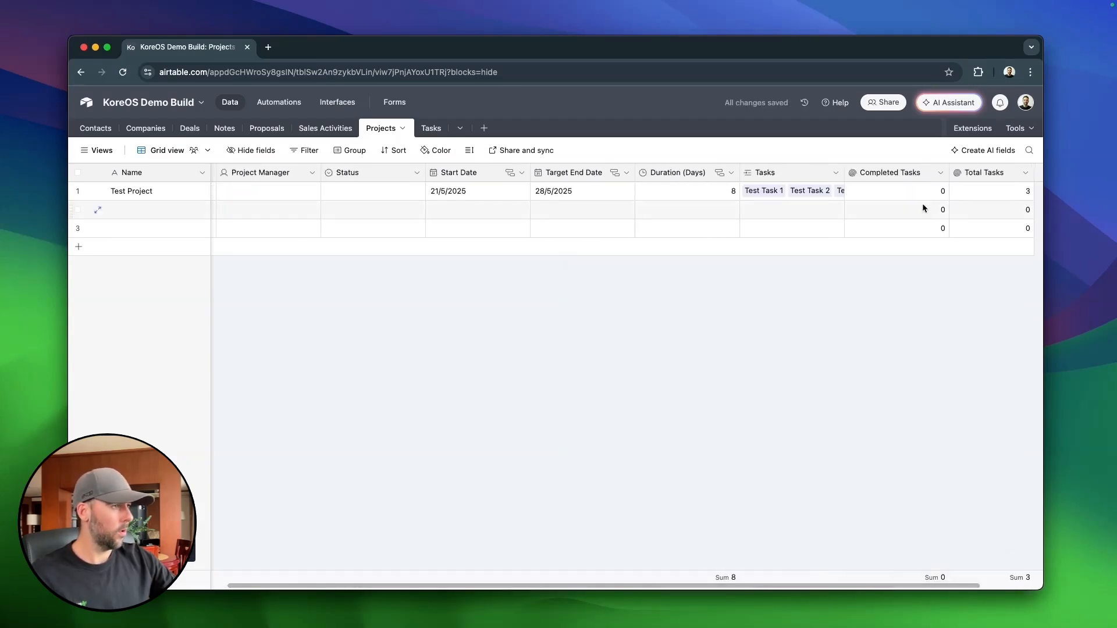
left_click_drag(949, 173, 943, 173)
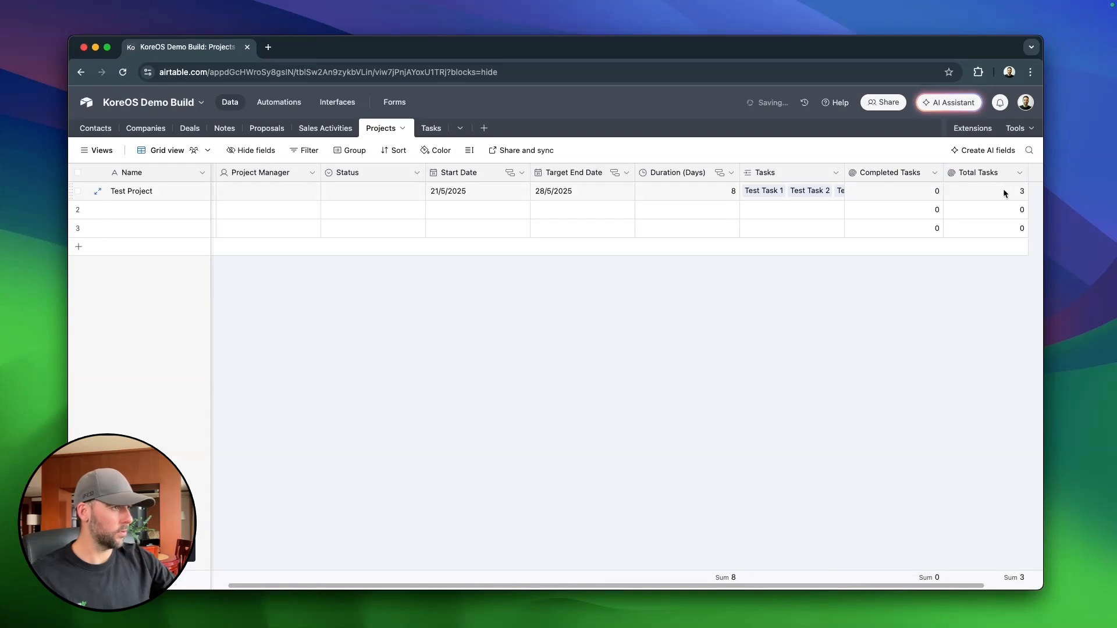
Set Test Task 1's Status to Done in the Tasks table and return to the Projects table.
left_click(431, 128)
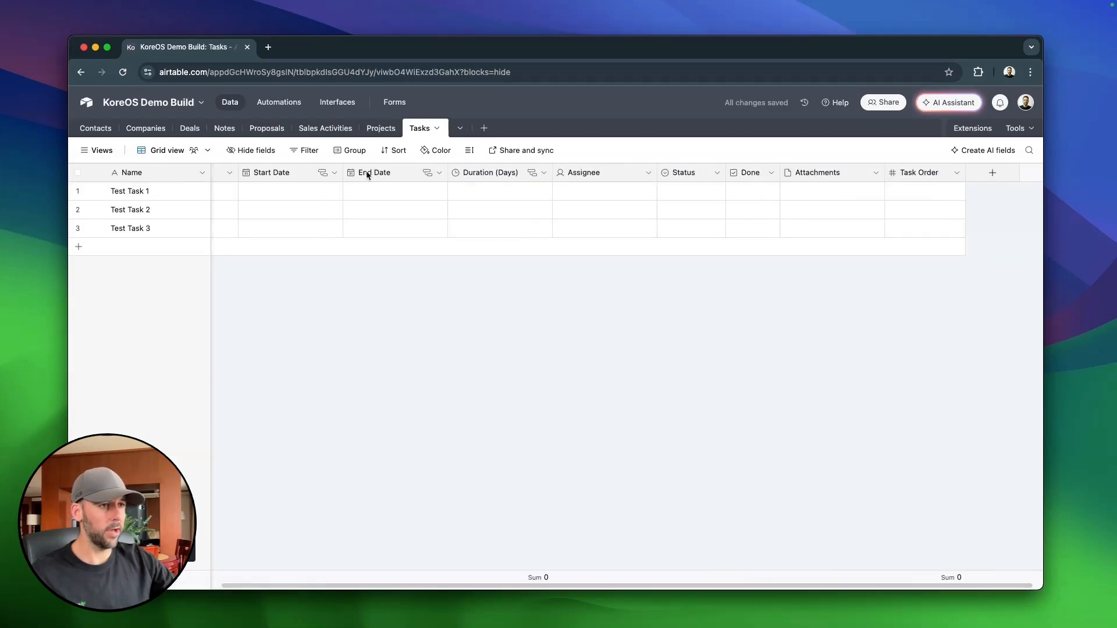
left_click(710, 193)
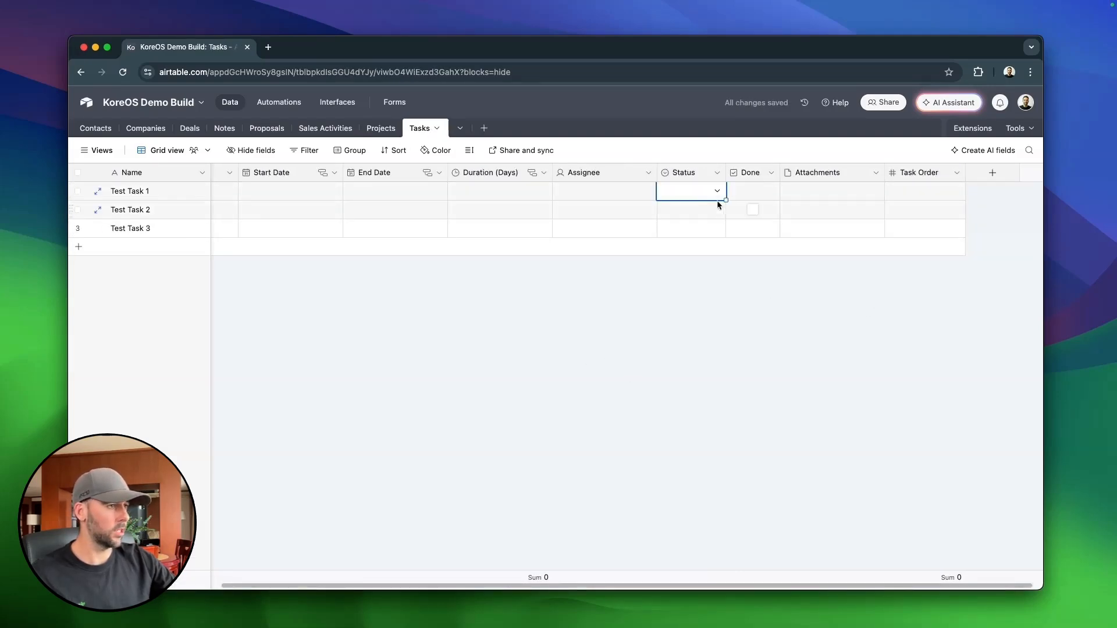
left_click(719, 191)
left_click(711, 318)
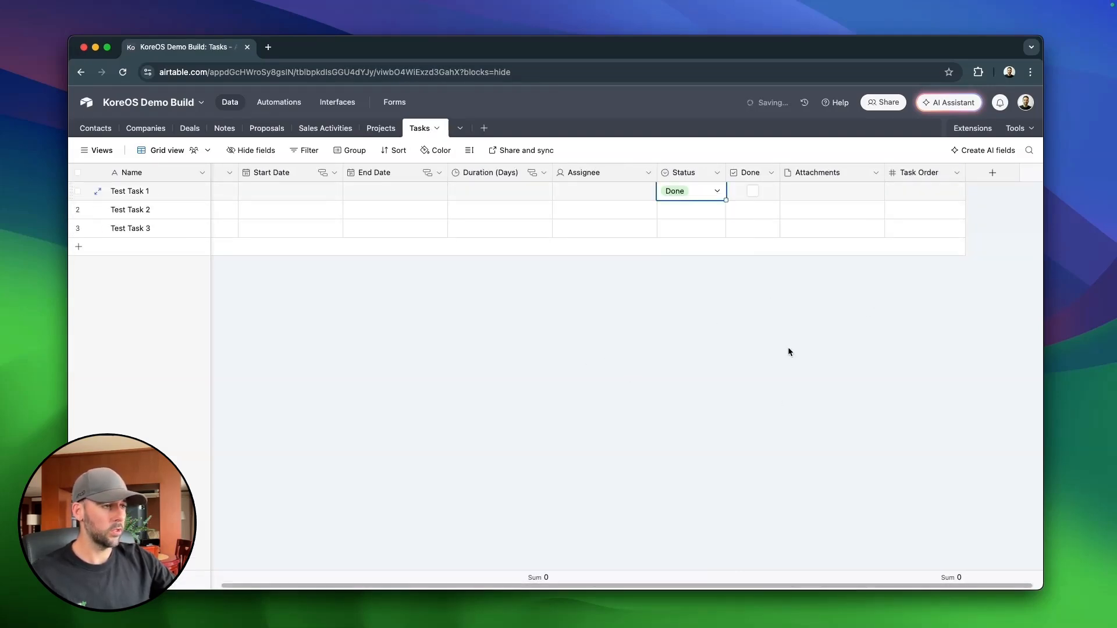
left_click(787, 350)
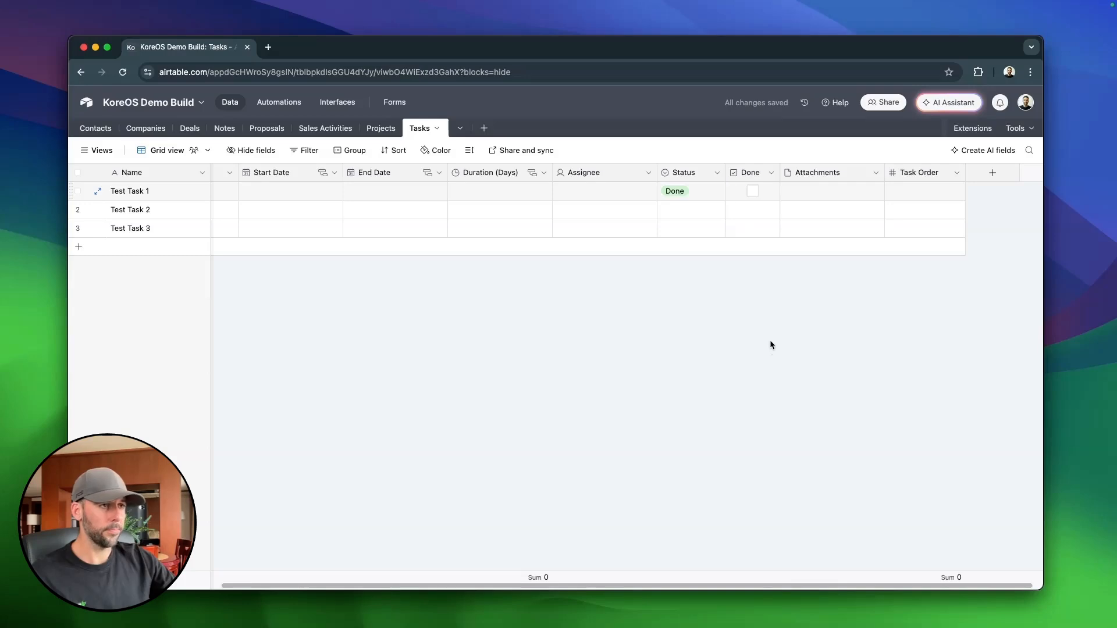
left_click(380, 128)
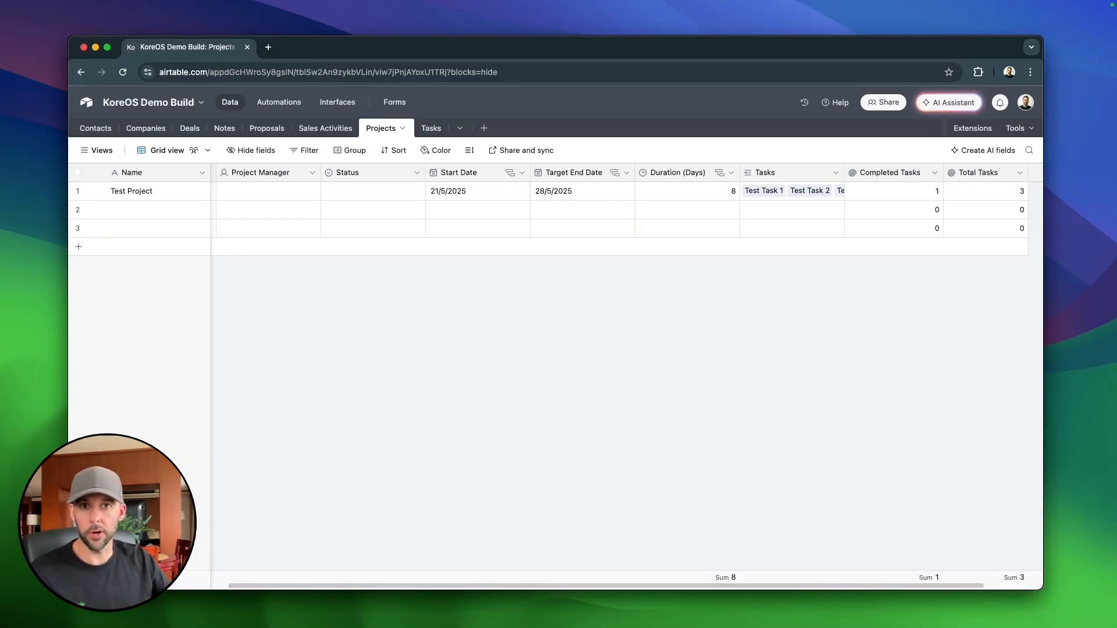
Add a Formula field named Progress to the Projects table.
left_click(1035, 175)
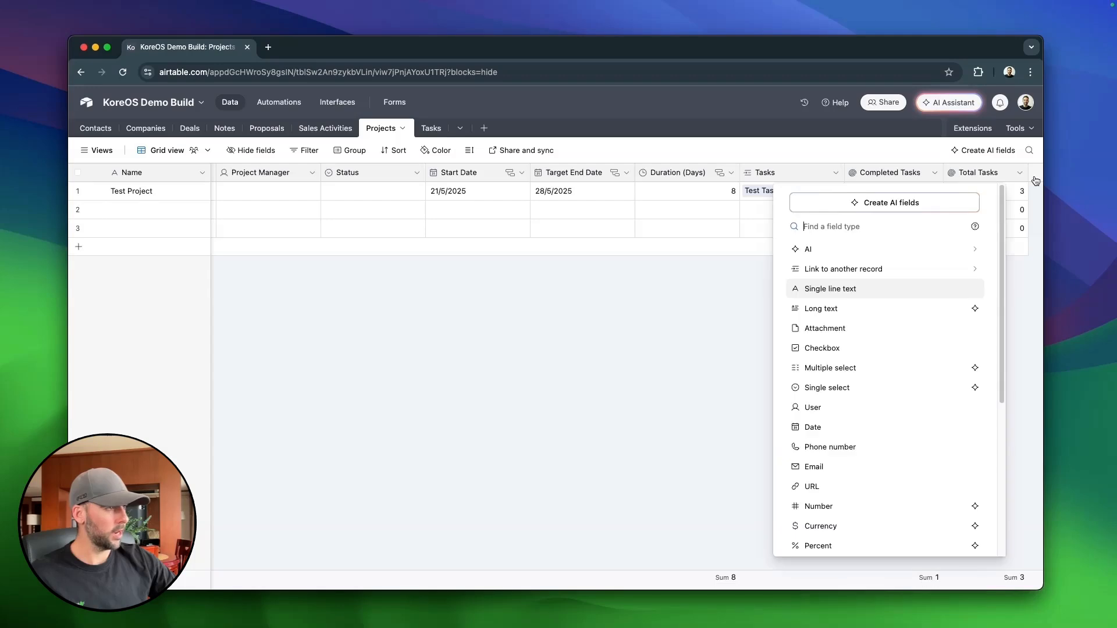
type("form")
key("Return")
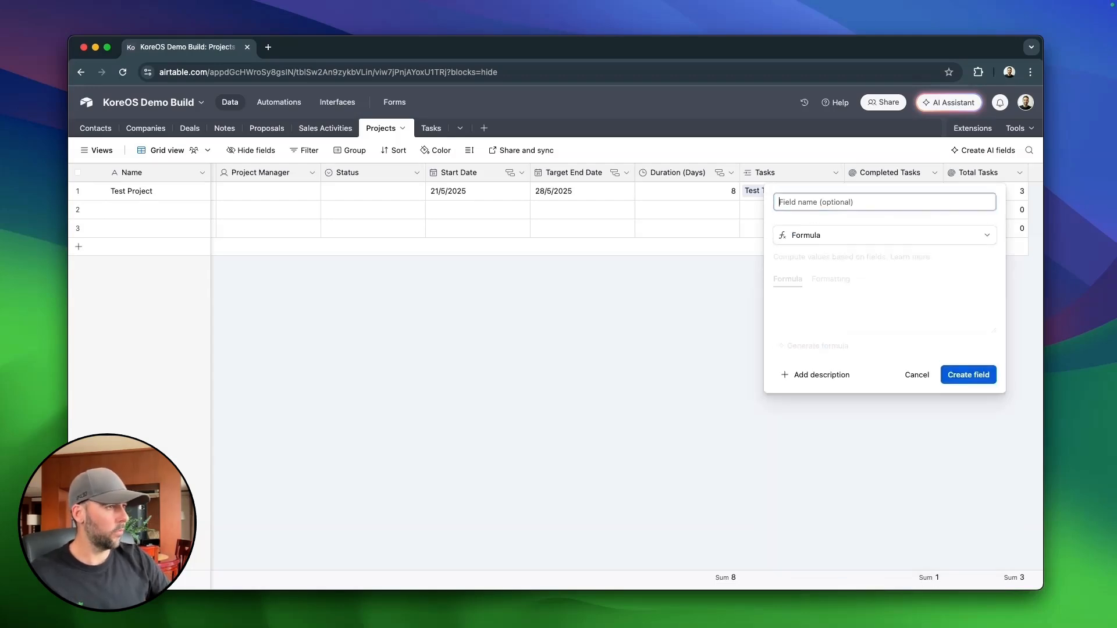
type("Progress")
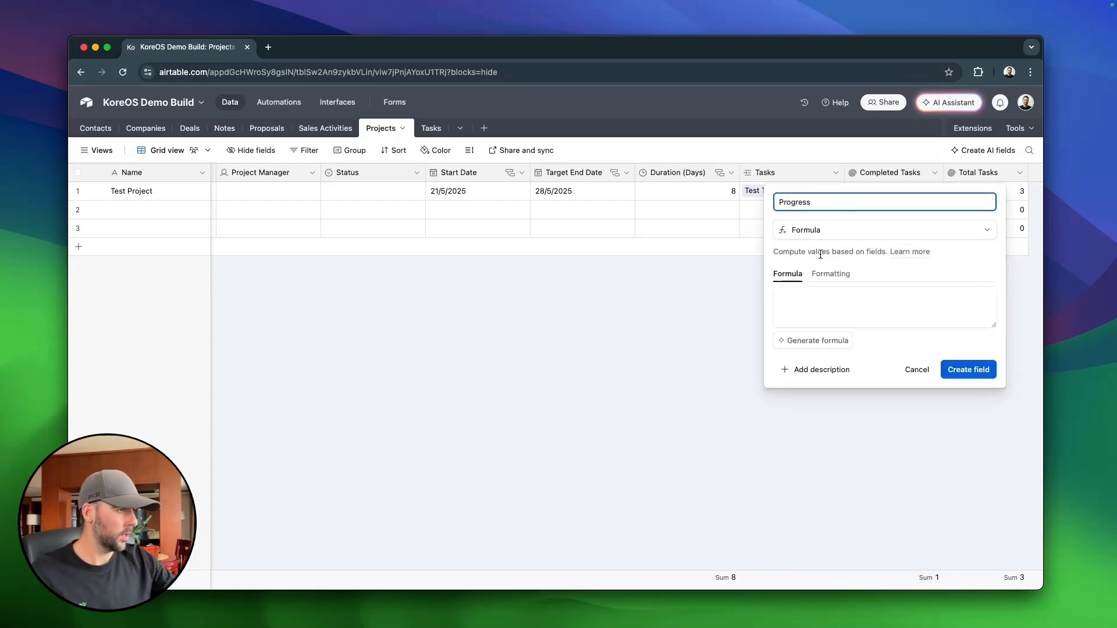
Enter the formula {Completed Tasks}/{Total Tasks} for the Progress field.
left_click(841, 305)
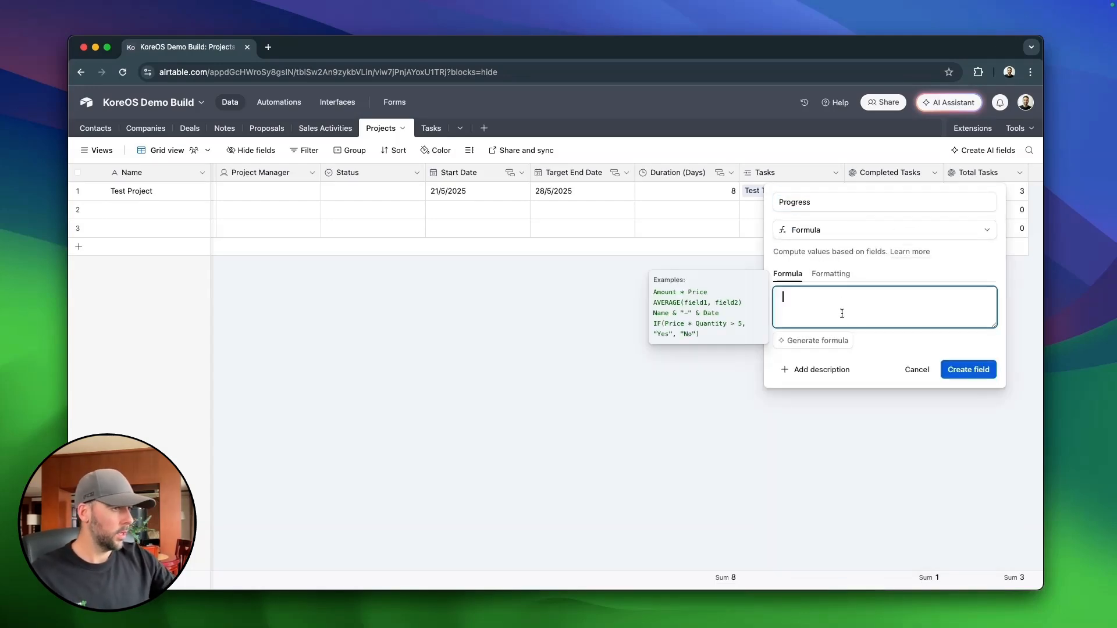
type("{Com")
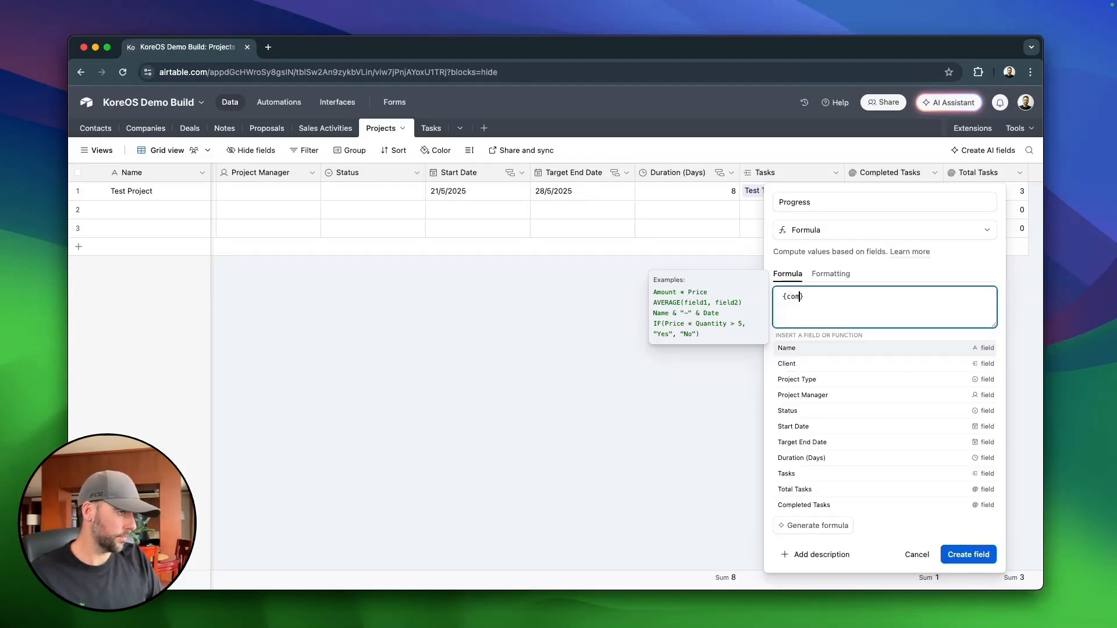
key("Return")
type("/")
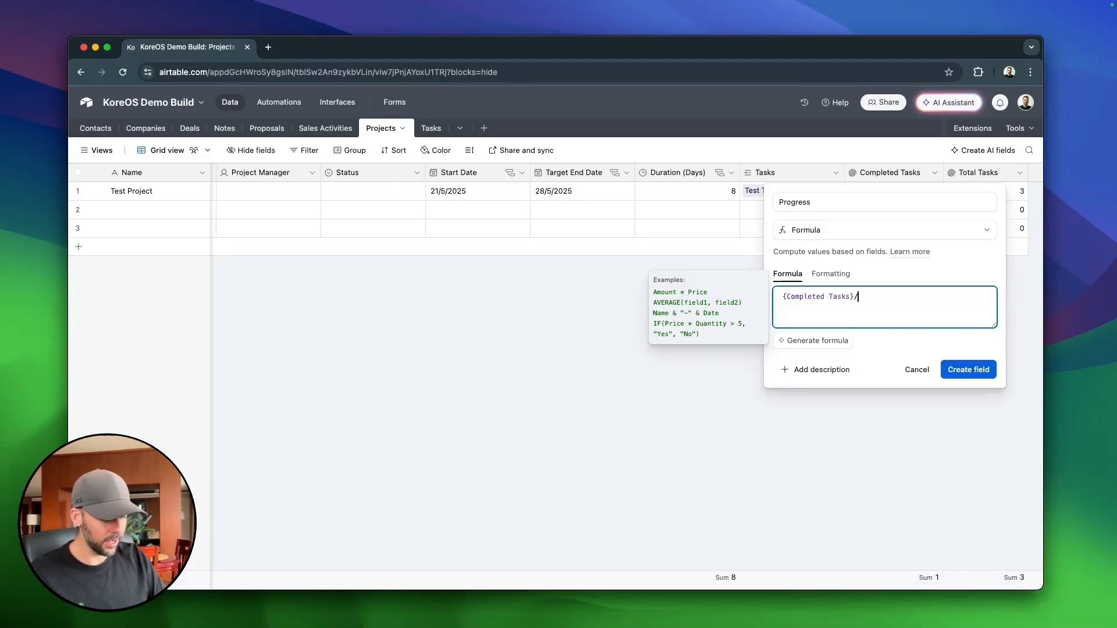
type("{to")
key("Tab")
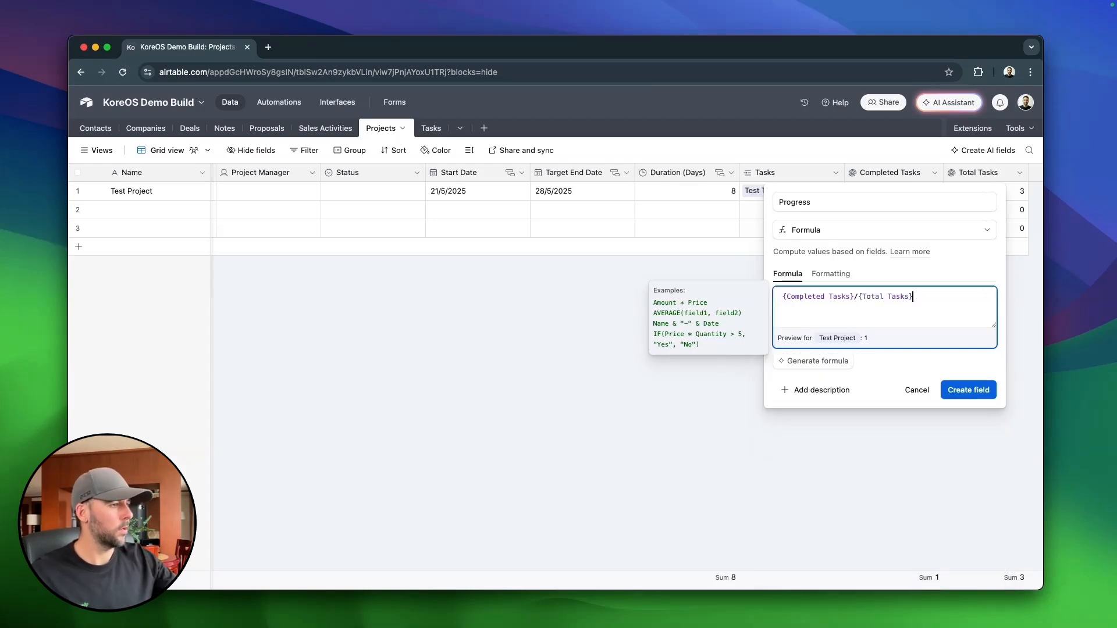
Format the Progress result as Percent displayed as a progress bar, and create the field.
left_click(829, 278)
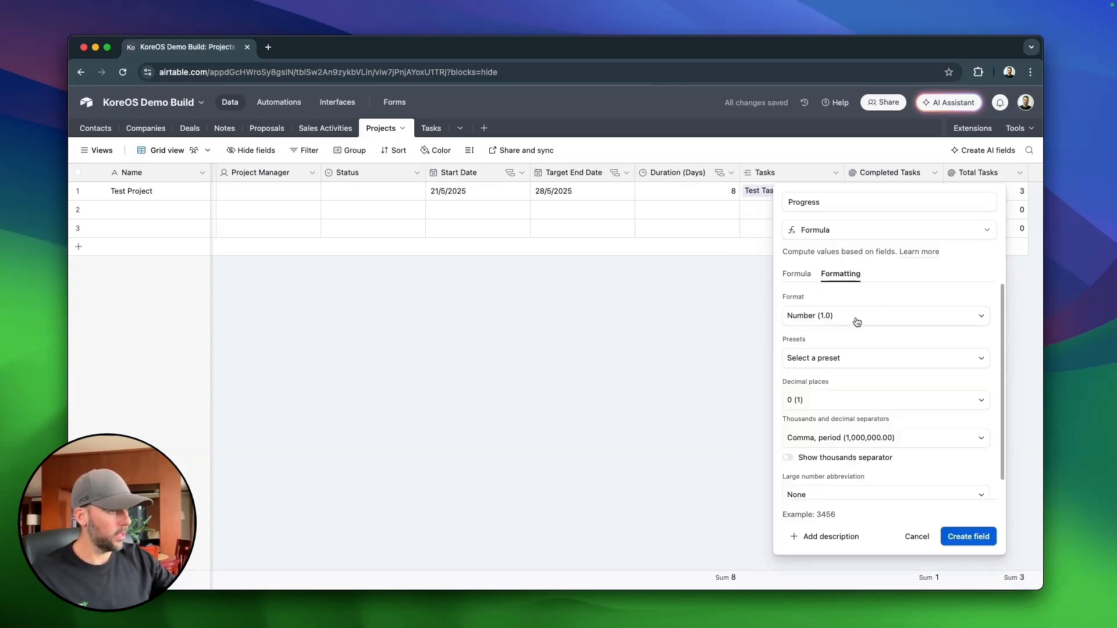
left_click(855, 321)
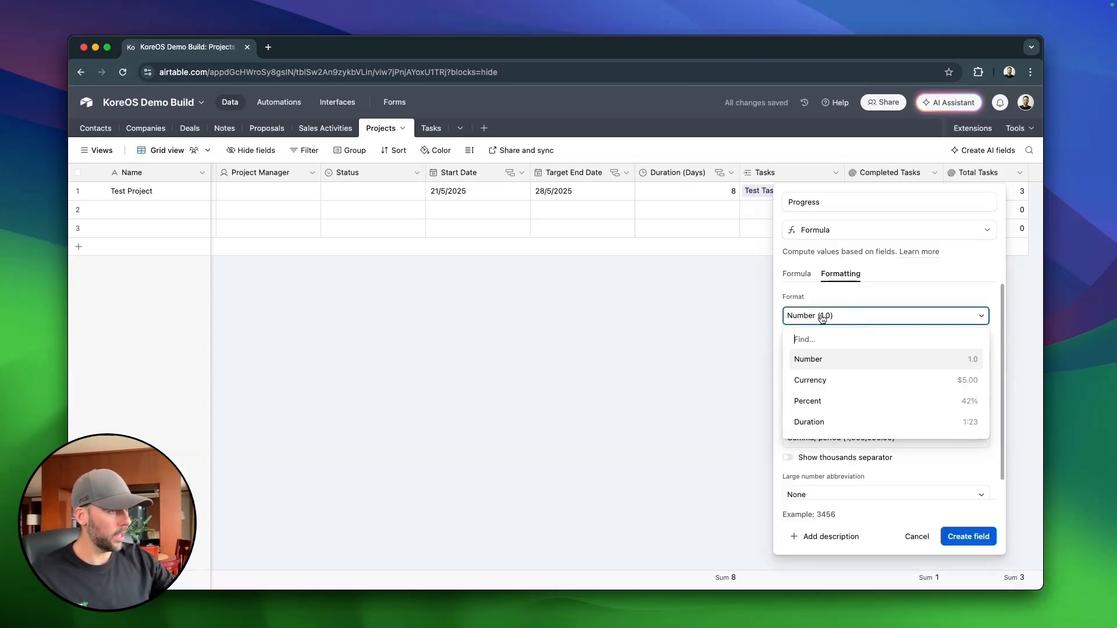
left_click(837, 409)
left_click(812, 341)
left_click(813, 340)
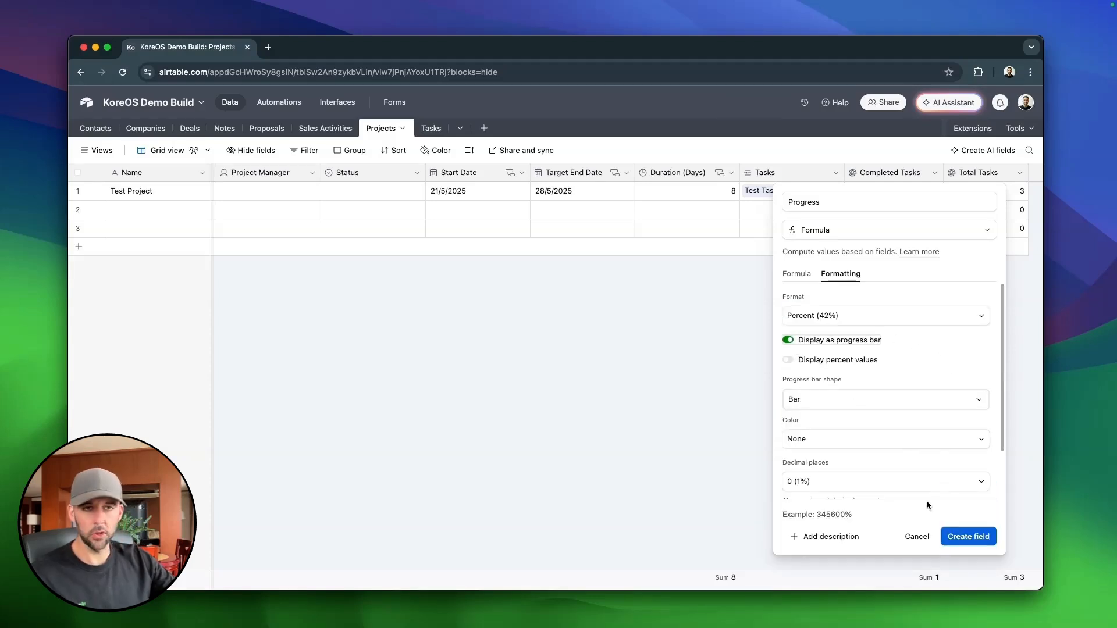
scroll(937, 462, "down", 2)
left_click(970, 537)
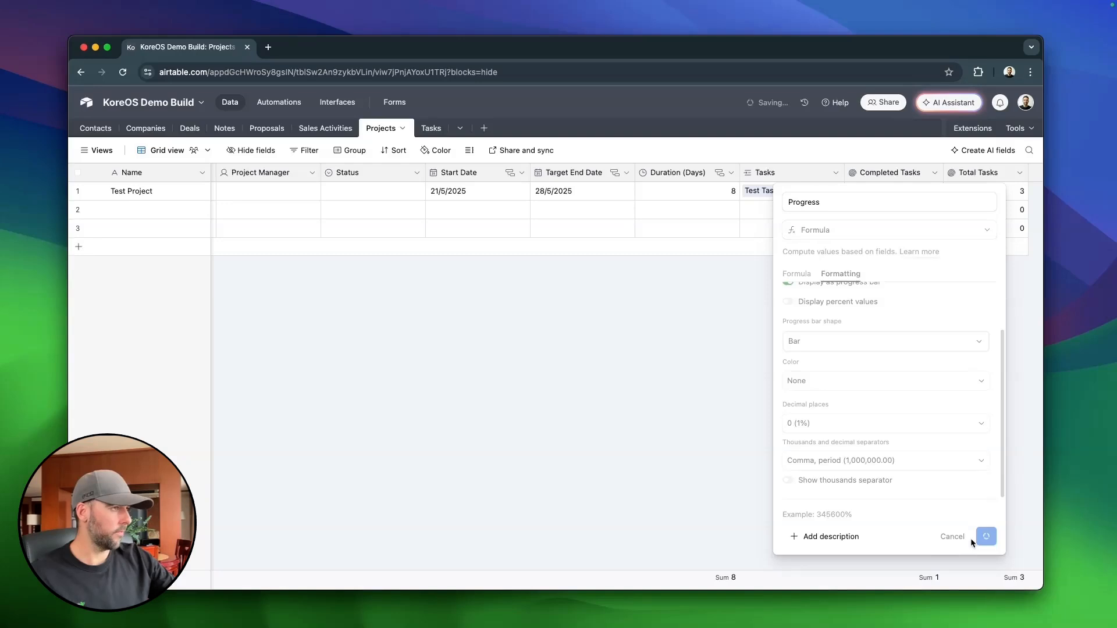
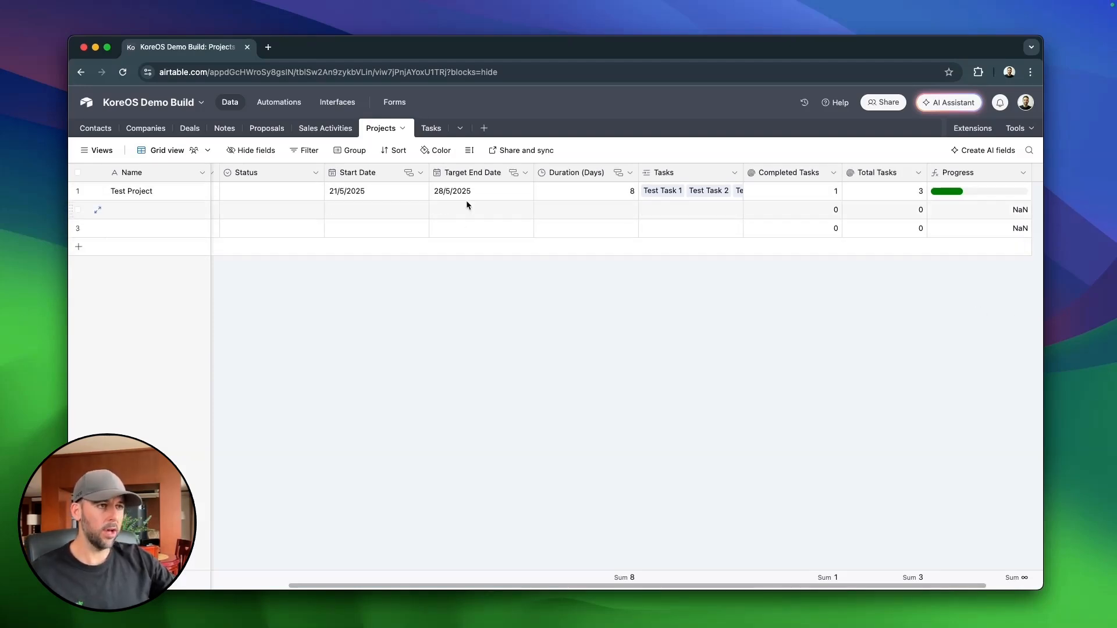
Set Test Task 2's Status to Done in the Tasks table and return to the Projects table.
left_click(431, 128)
left_click(700, 211)
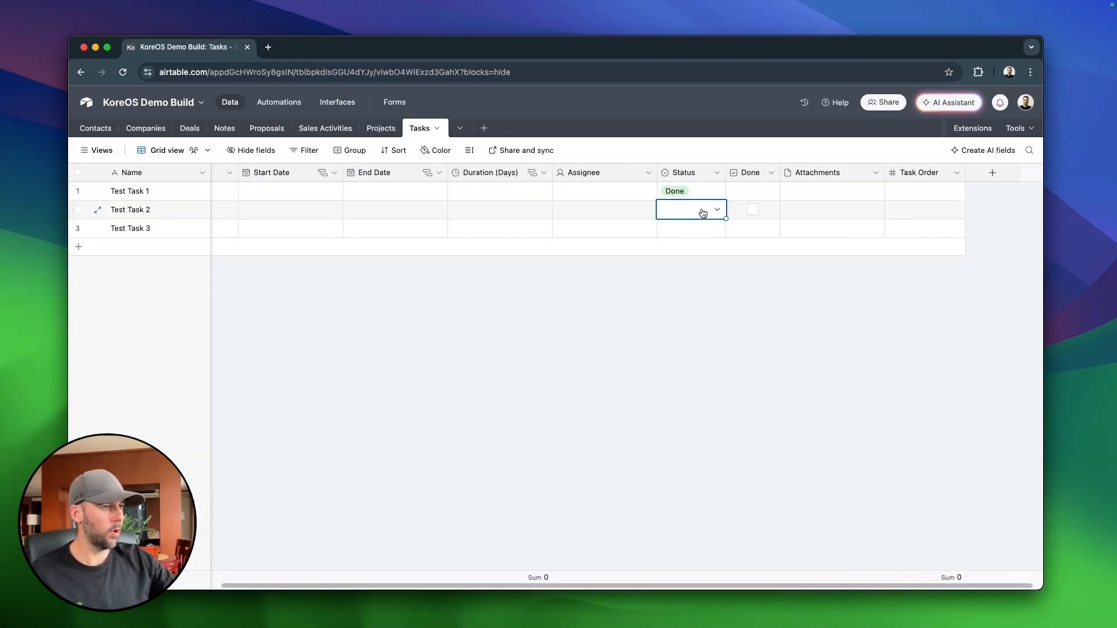
left_click(702, 211)
left_click(673, 333)
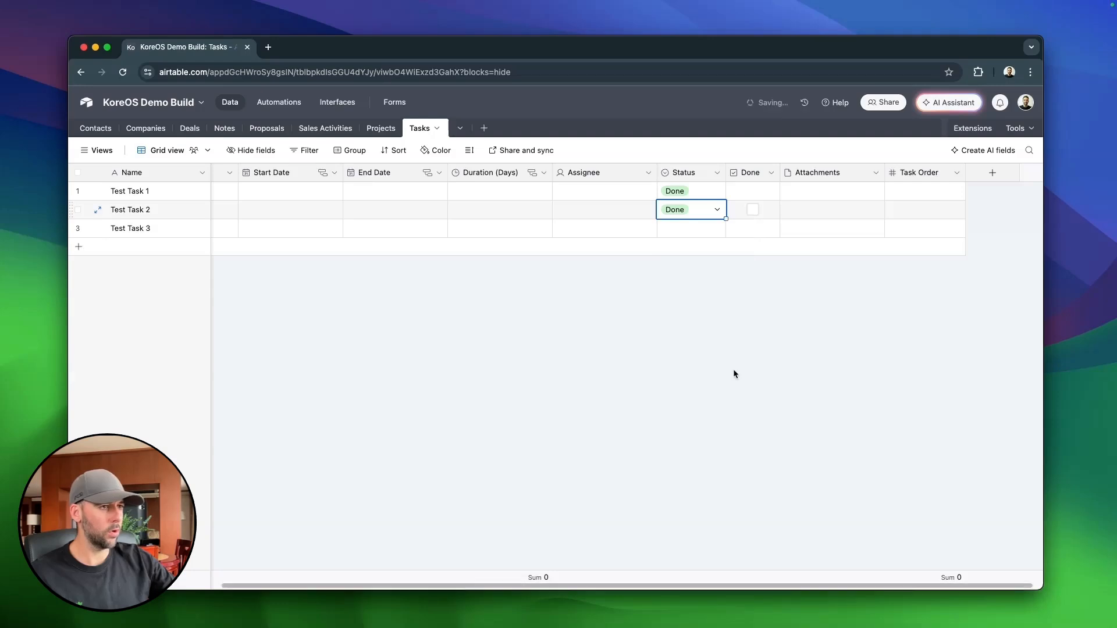
left_click(381, 129)
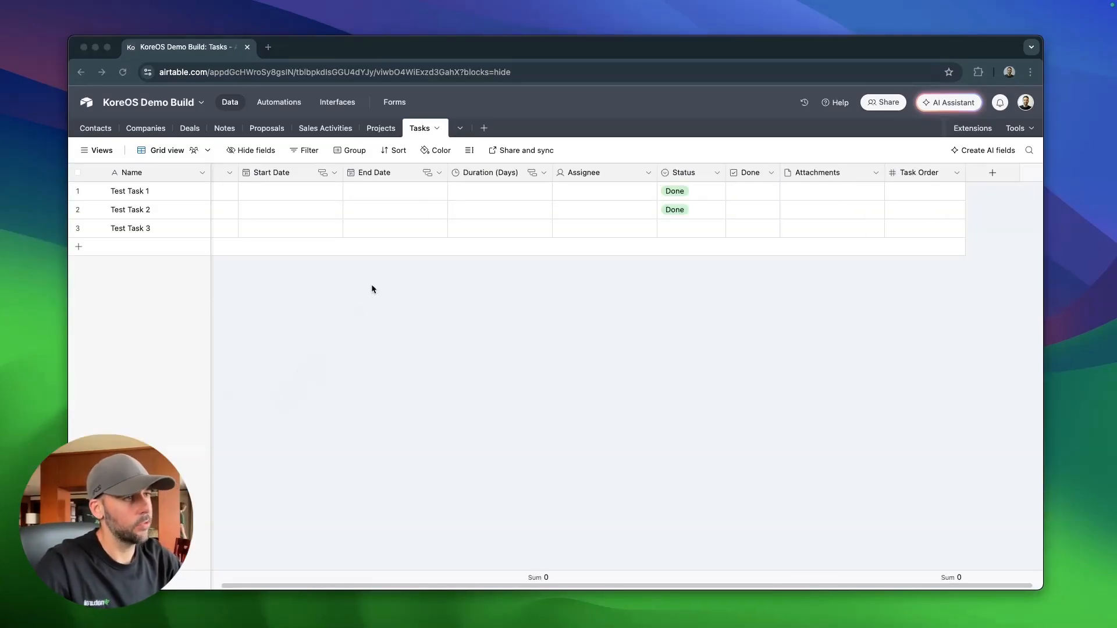
Add a new table from scratch to the base and name it Project Templates.
left_click(485, 129)
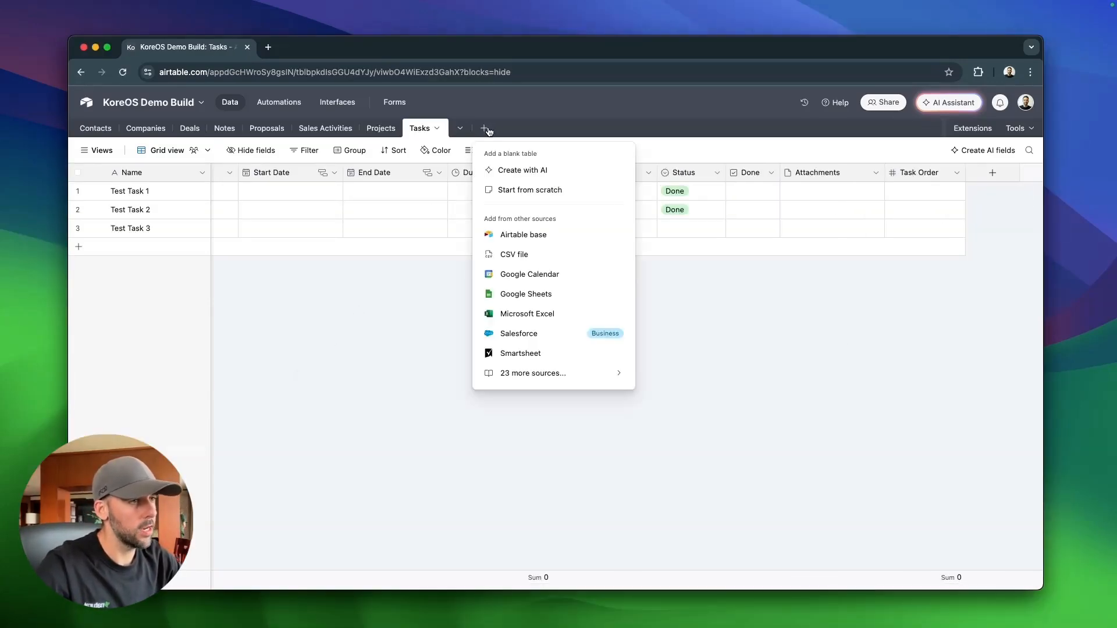
left_click(547, 188)
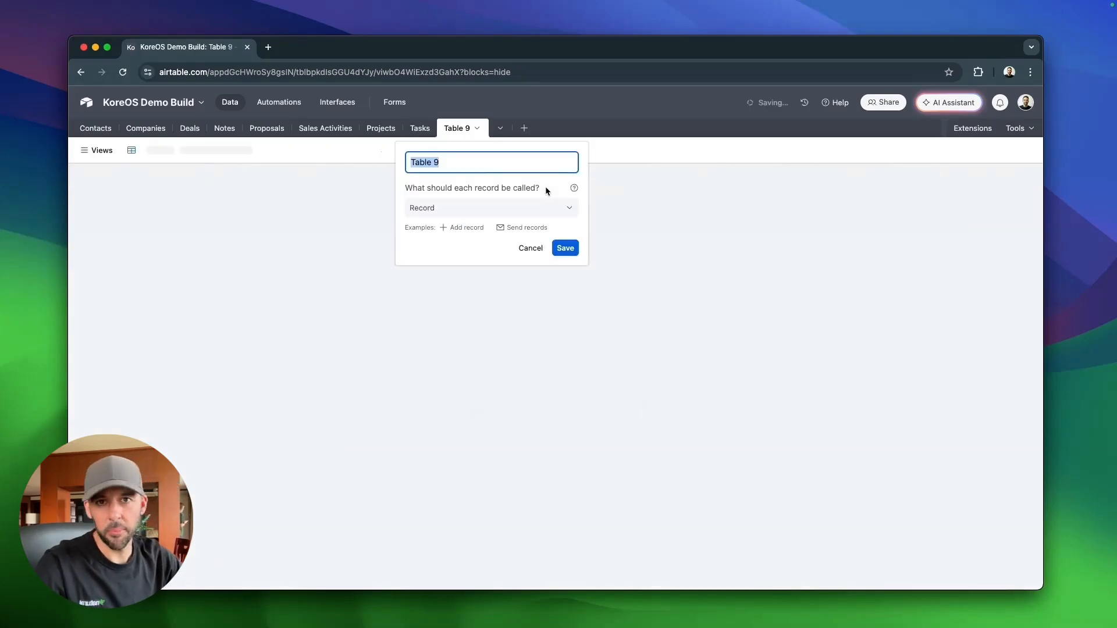
type("Produ")
key("BackSpace")
key("BackSpace")
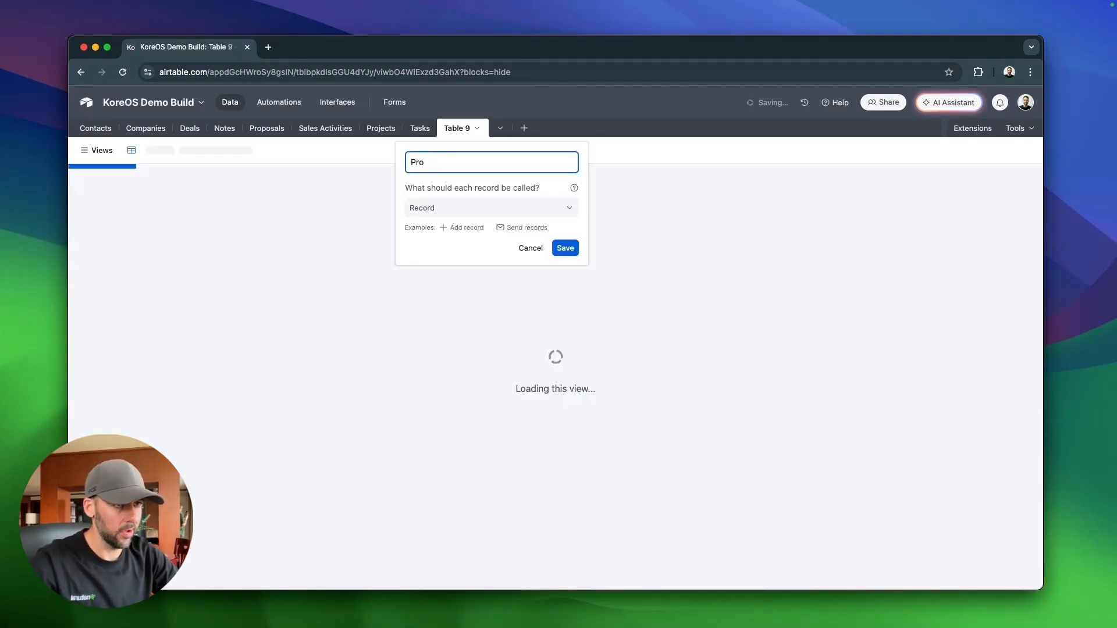
type("ject Templ")
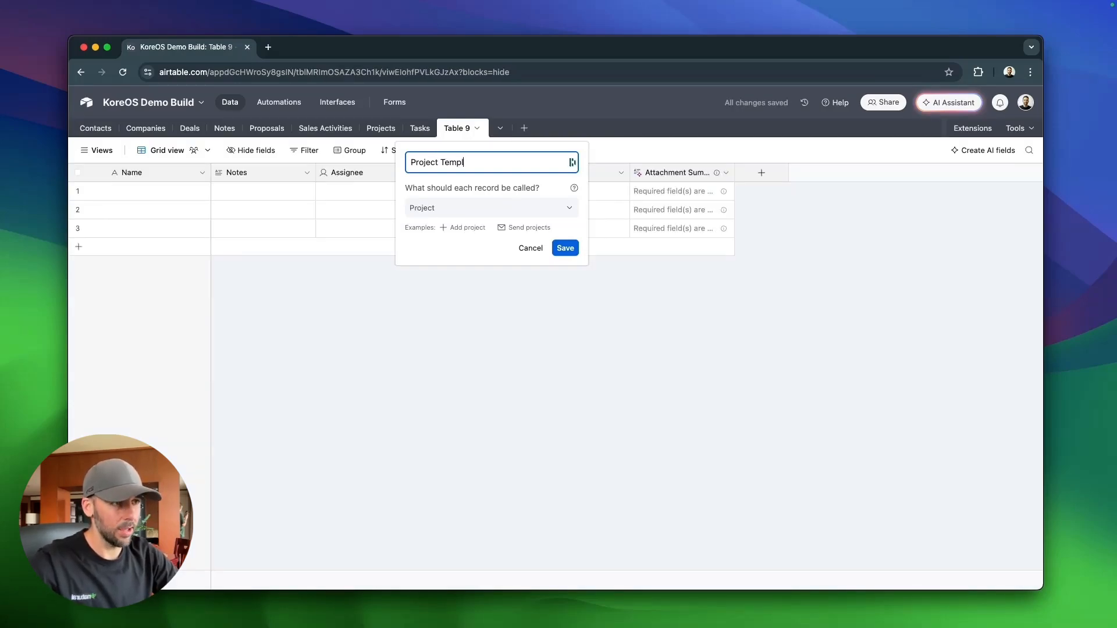
type("ates")
key("BackSpace")
type("es")
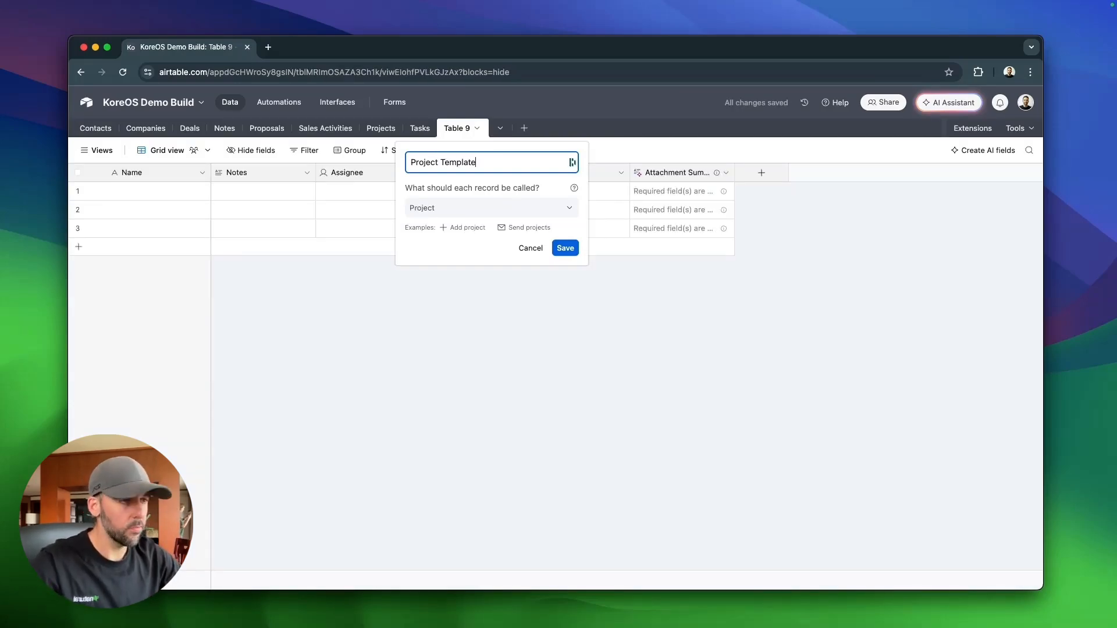
Set the Project Templates table's records to be called Task and save the table.
left_click(552, 210)
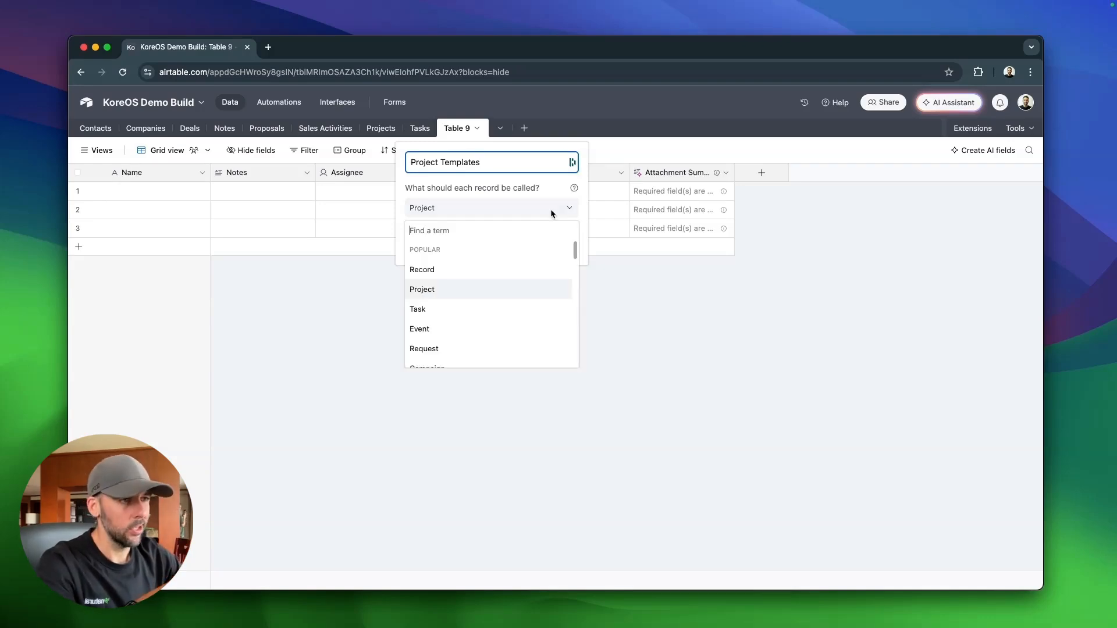
left_click(510, 310)
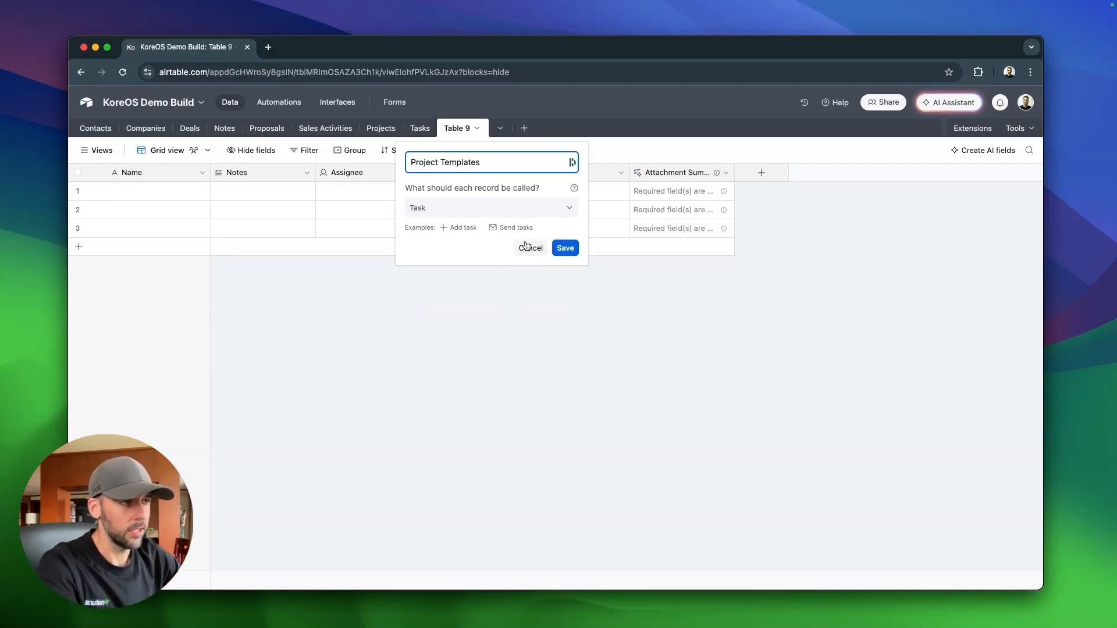
left_click(565, 249)
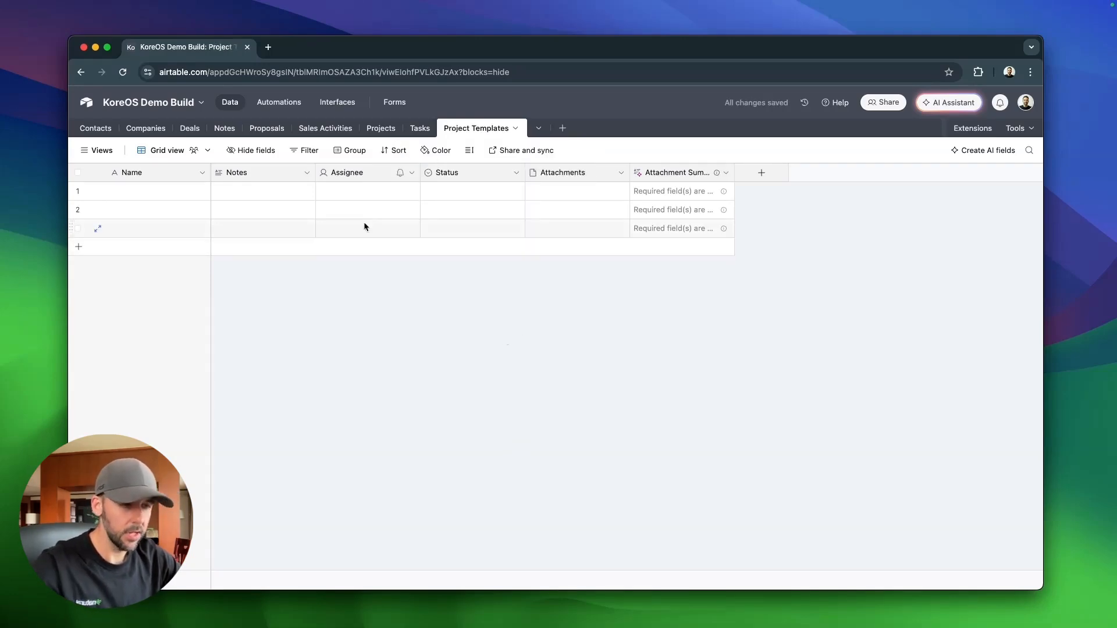
Delete the five default fields after Name in the Project Templates table, from Notes through the attachment summary.
left_click(288, 176)
left_click(661, 176, "shift")
right_click(661, 176)
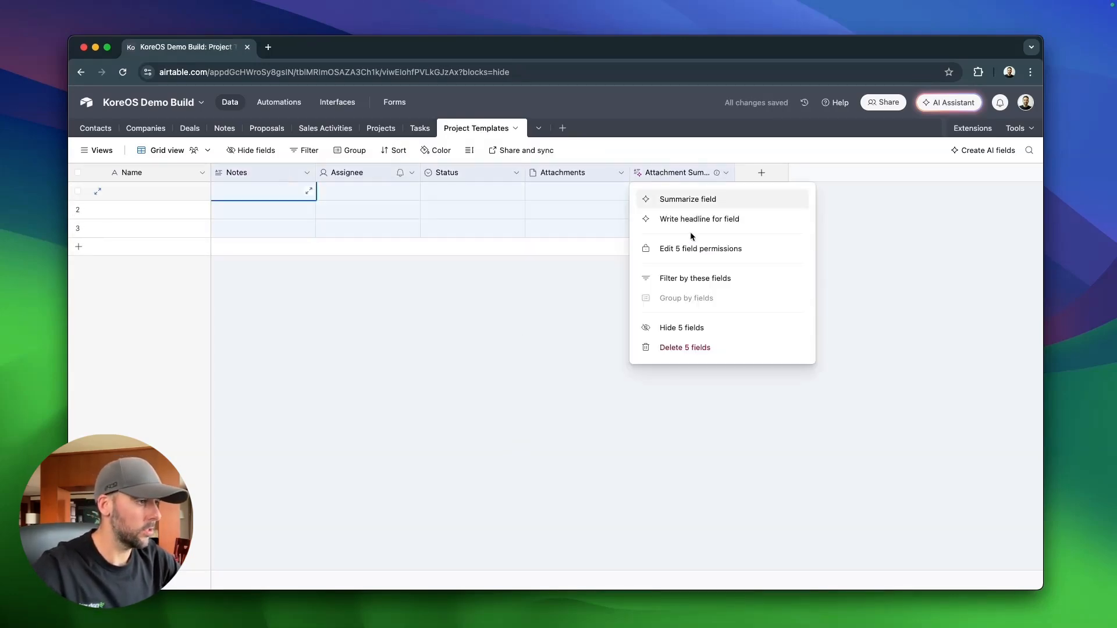
key("Escape")
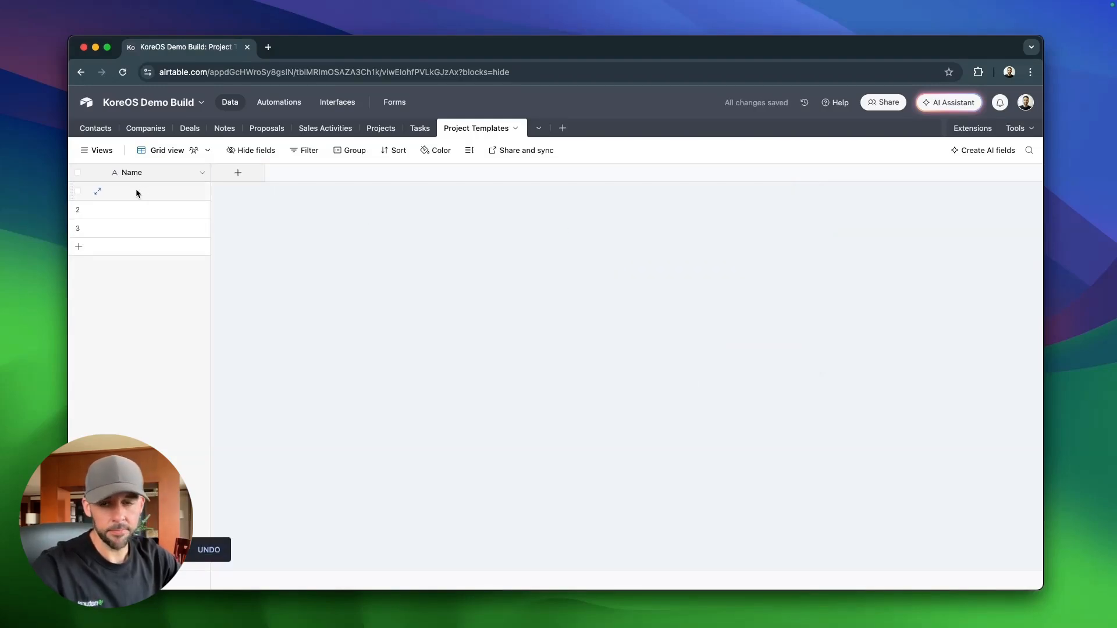
Examine the Tasks table's fields, from Description through Assignee, as a reference for the Project Templates table.
left_click(239, 174)
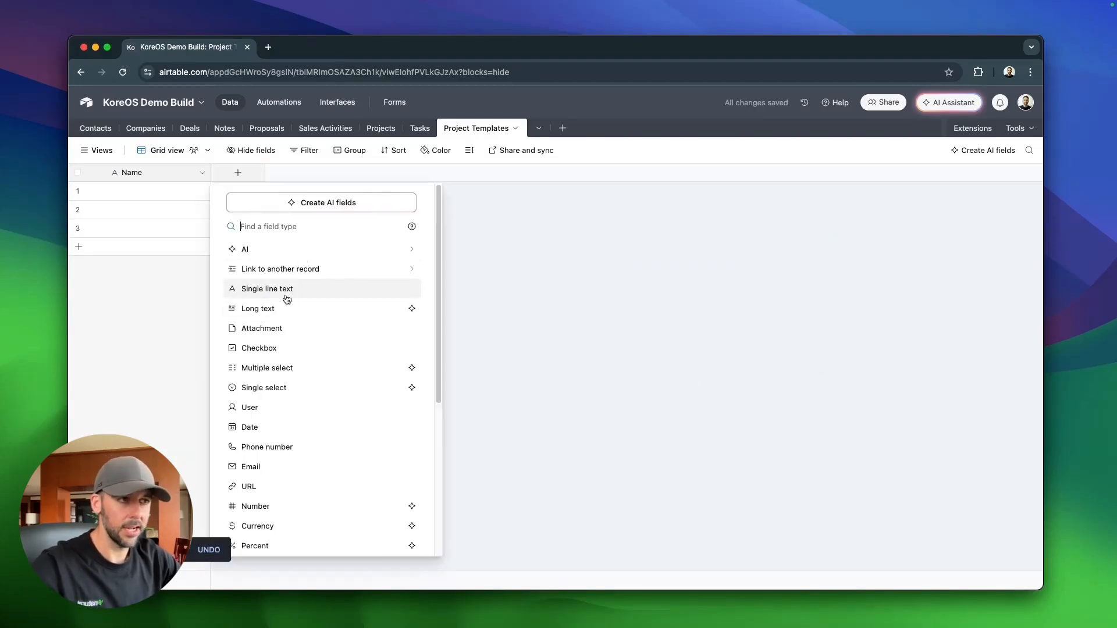
left_click(420, 128)
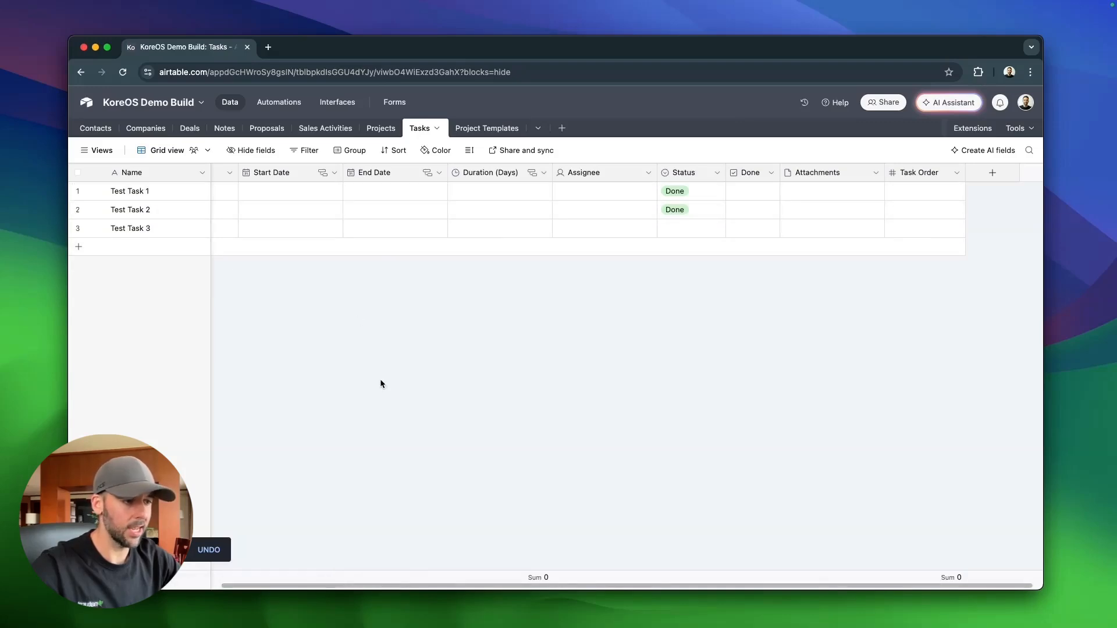
scroll(330, 574, "left", 5)
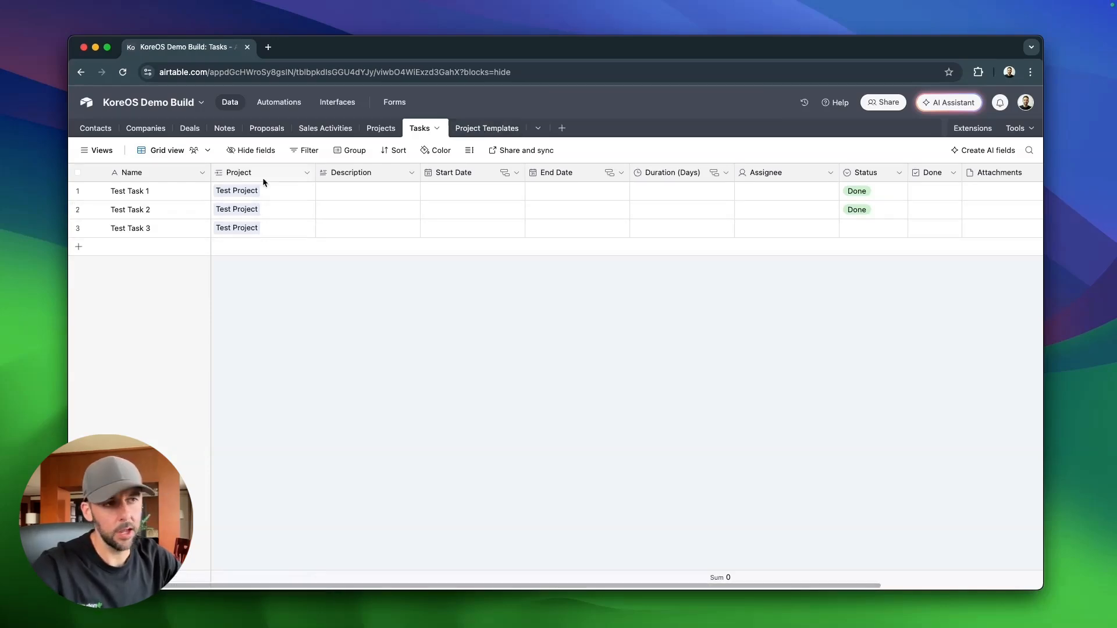
left_click(358, 174)
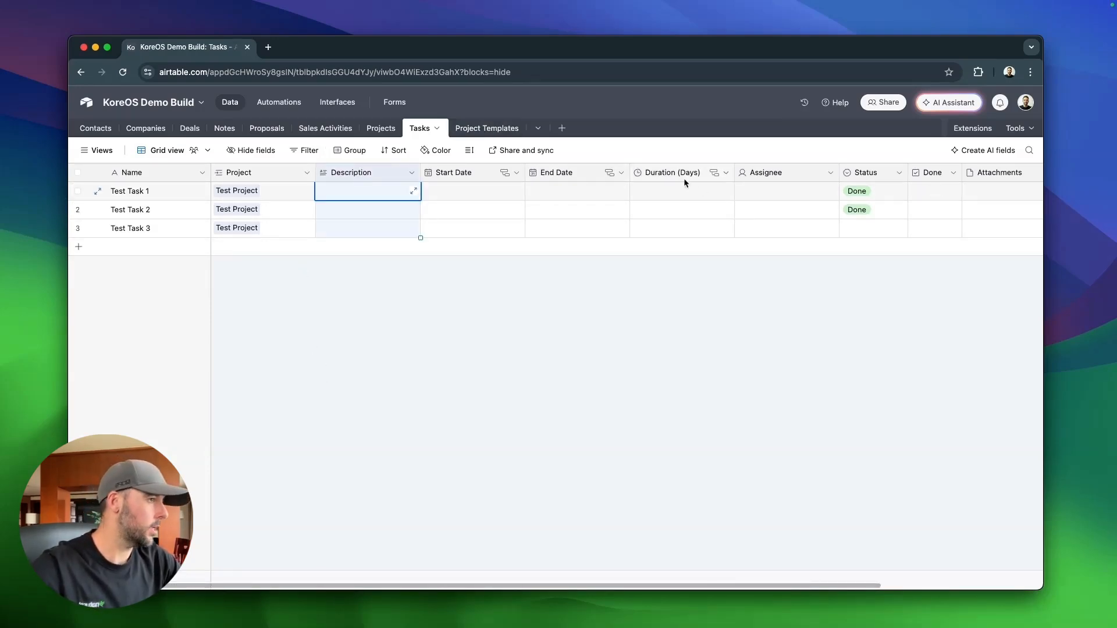
left_click(788, 172, "shift")
right_click(787, 172)
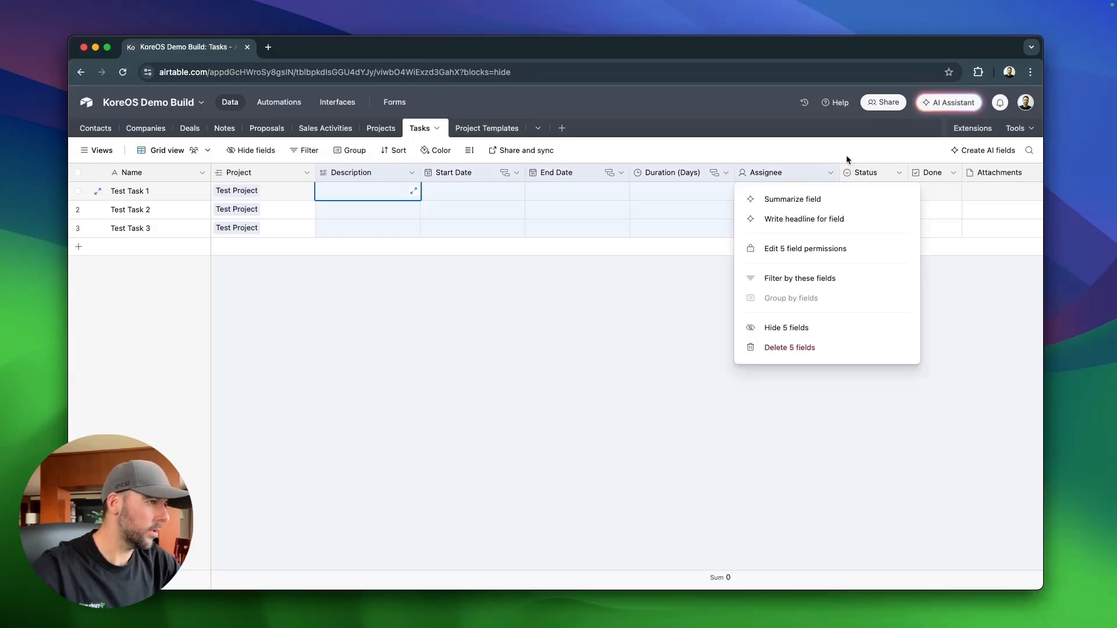
left_click(692, 359)
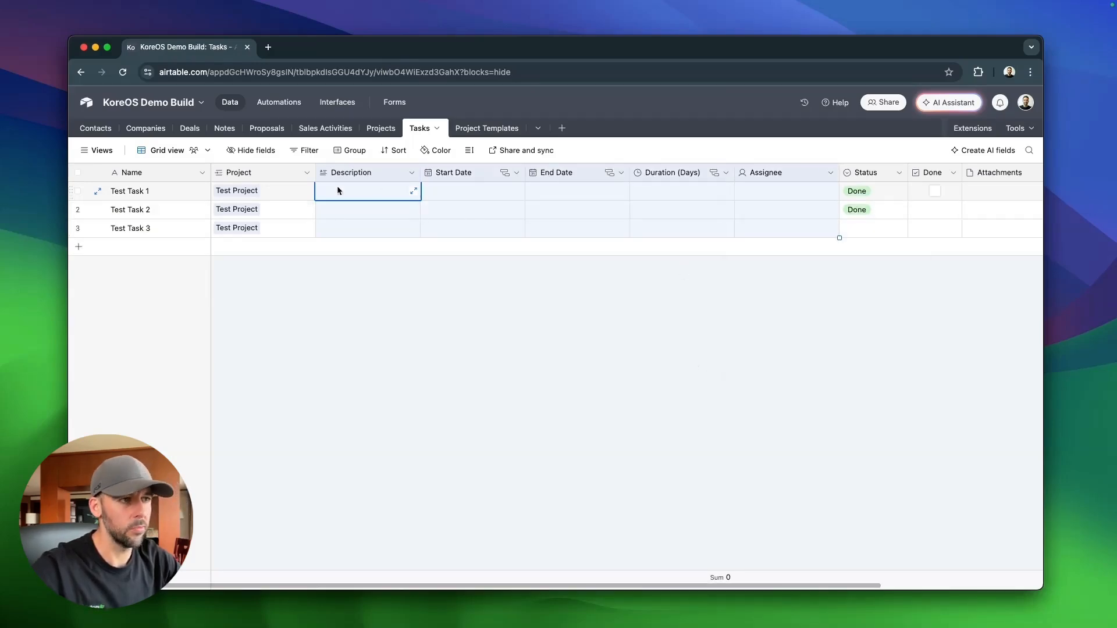
Add a Long text field named Description to the Project Templates table and return to the Tasks table.
left_click(475, 133)
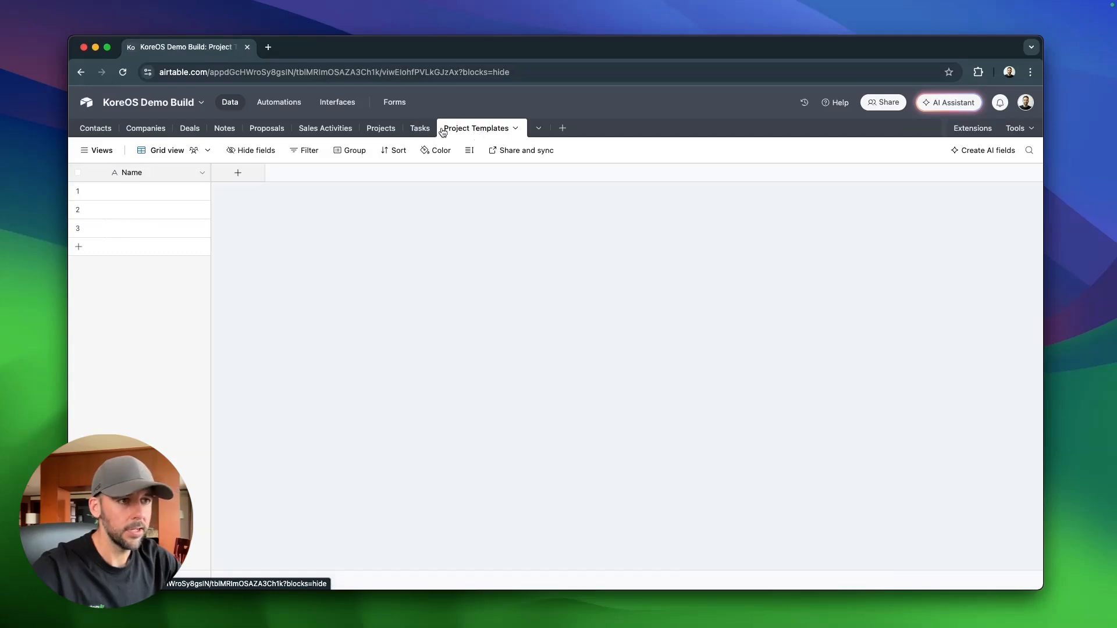
left_click(237, 174)
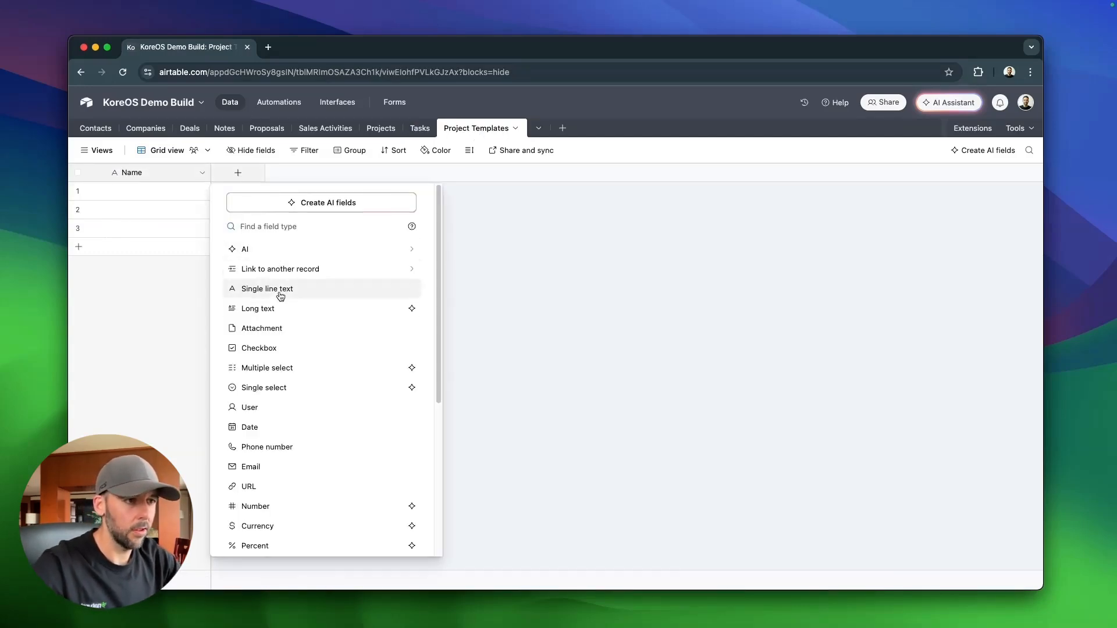
left_click(299, 309)
type("Descriptio")
left_click(390, 351)
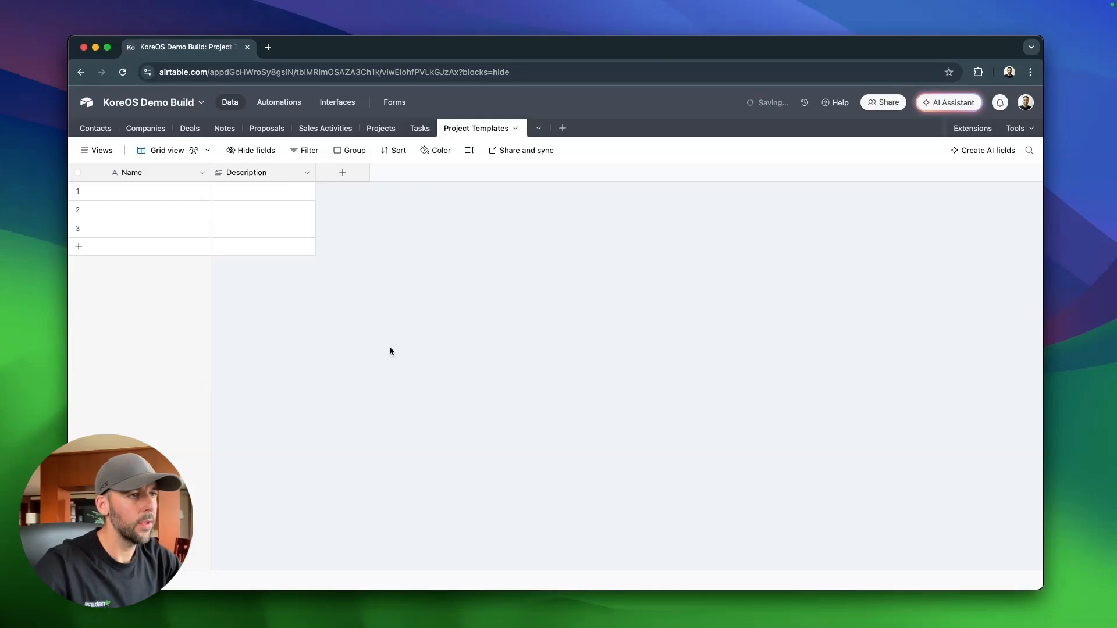
left_click(417, 133)
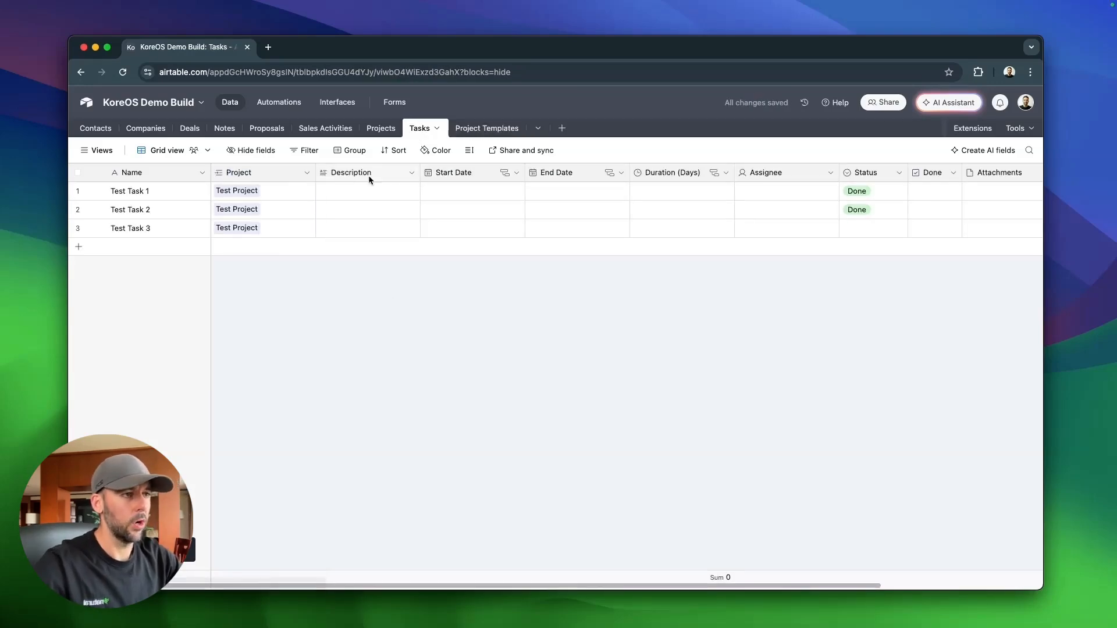
Add a Date field named Start Date to the Project Templates table.
left_click(480, 127)
left_click(343, 173)
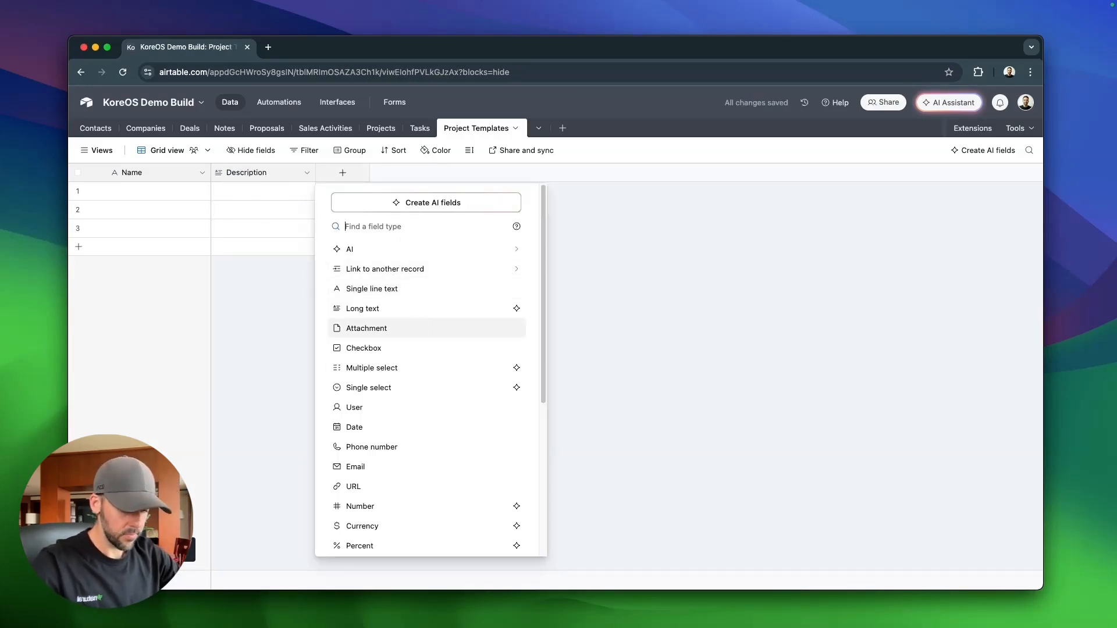
type("date")
left_click(418, 250)
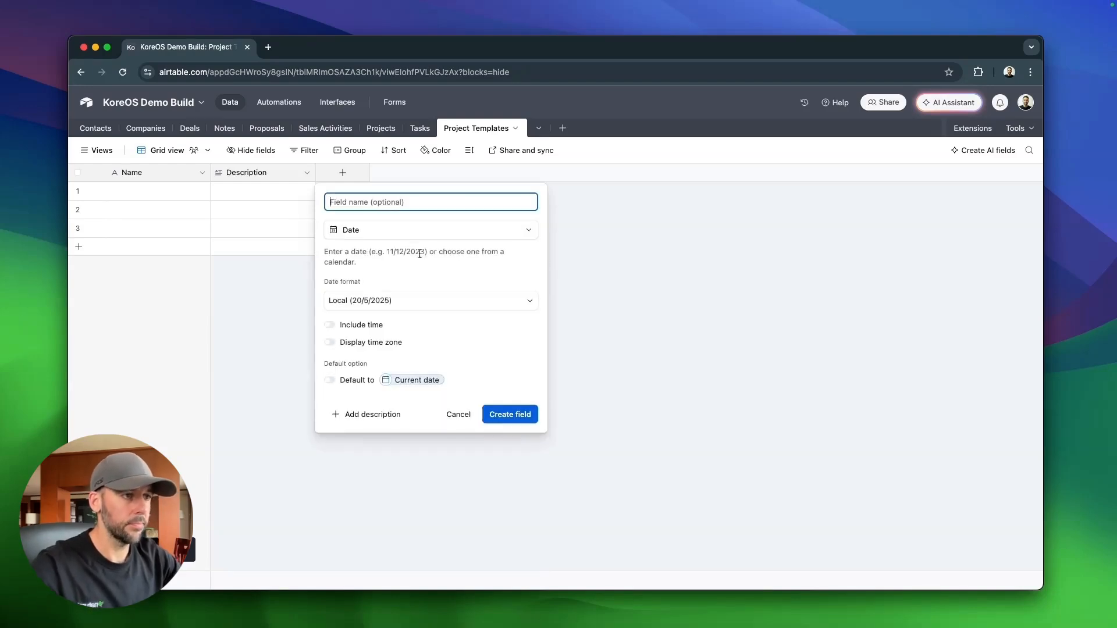
type("Start Date")
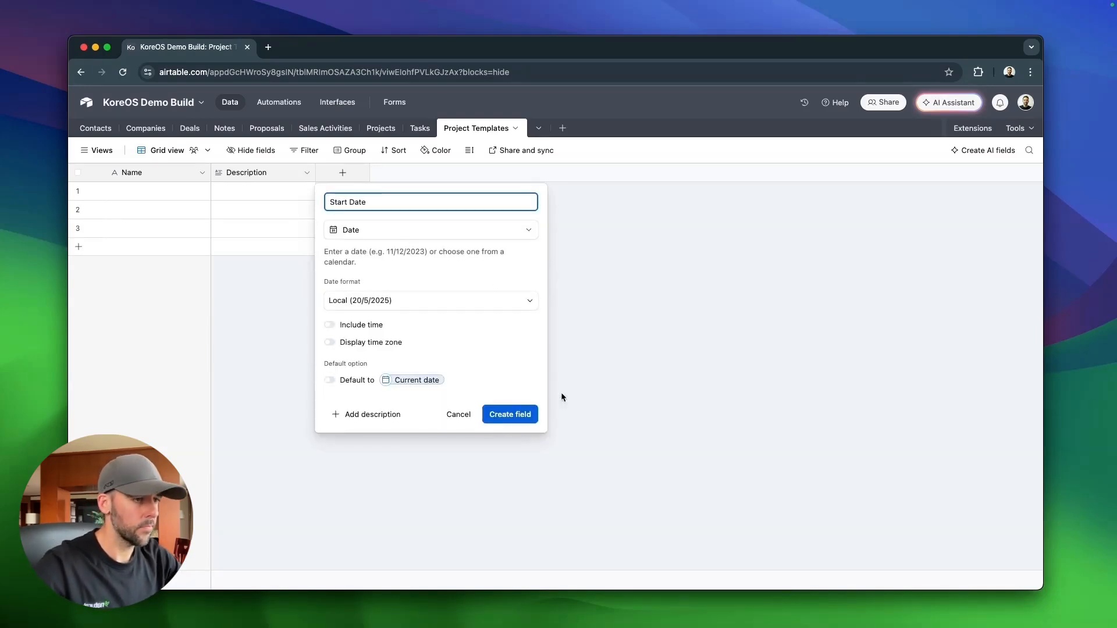
key("Return")
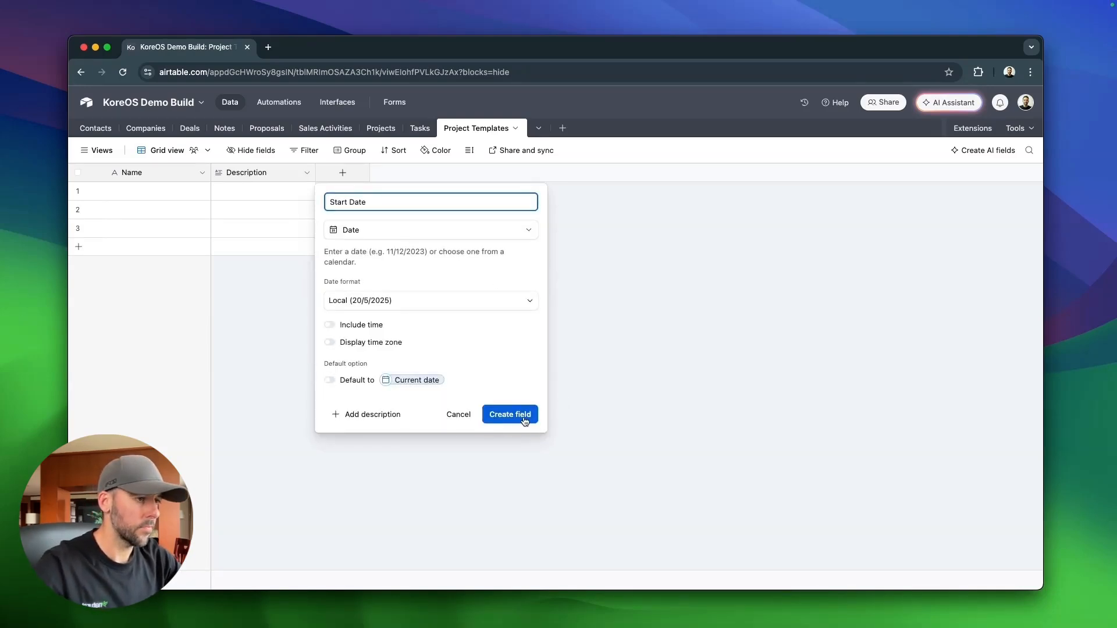
Add a Date field named End Date to the Project Templates table.
left_click(447, 173)
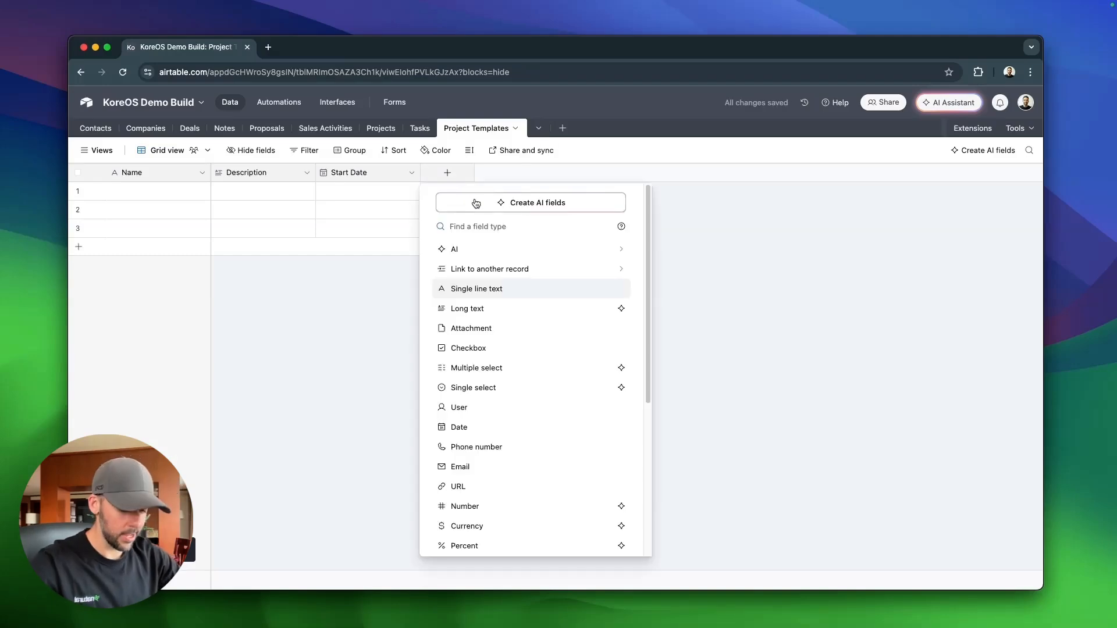
type("dat")
key("Return")
type("End Date")
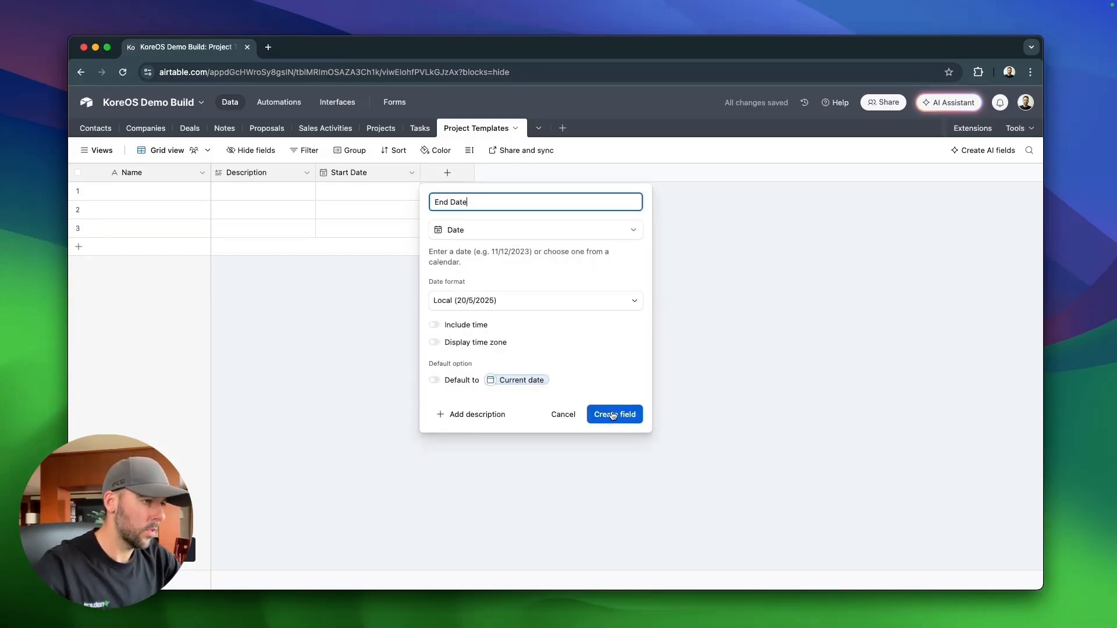
key("Return")
Check the Tasks table, and add a User field named Assignee to Project Templates with user notifications turned off.
left_click(419, 128)
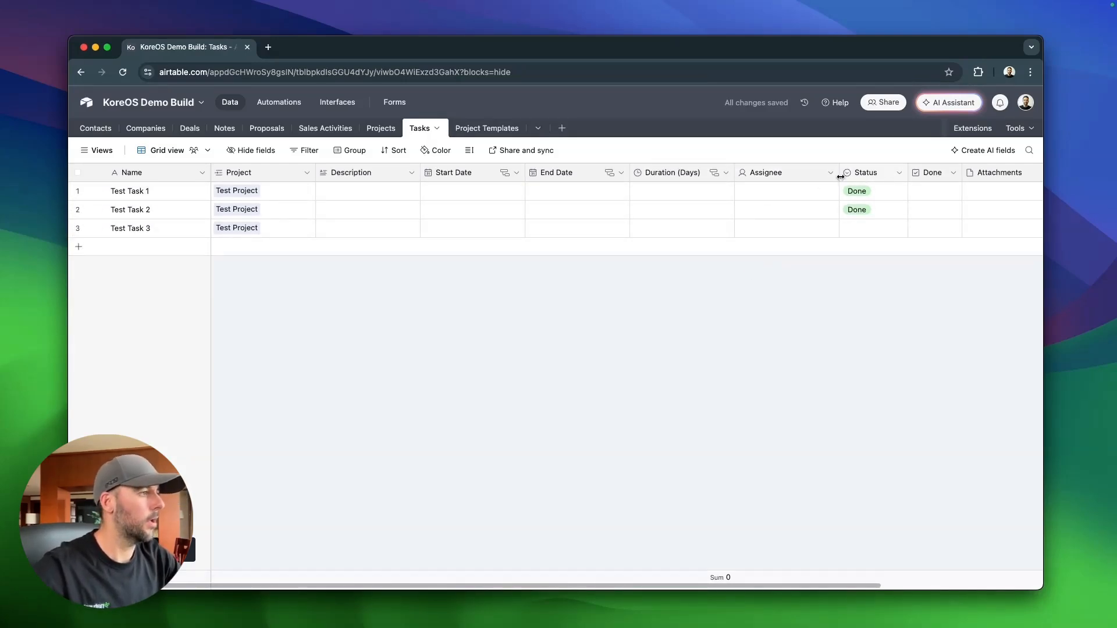
left_click(469, 129)
left_click(550, 173)
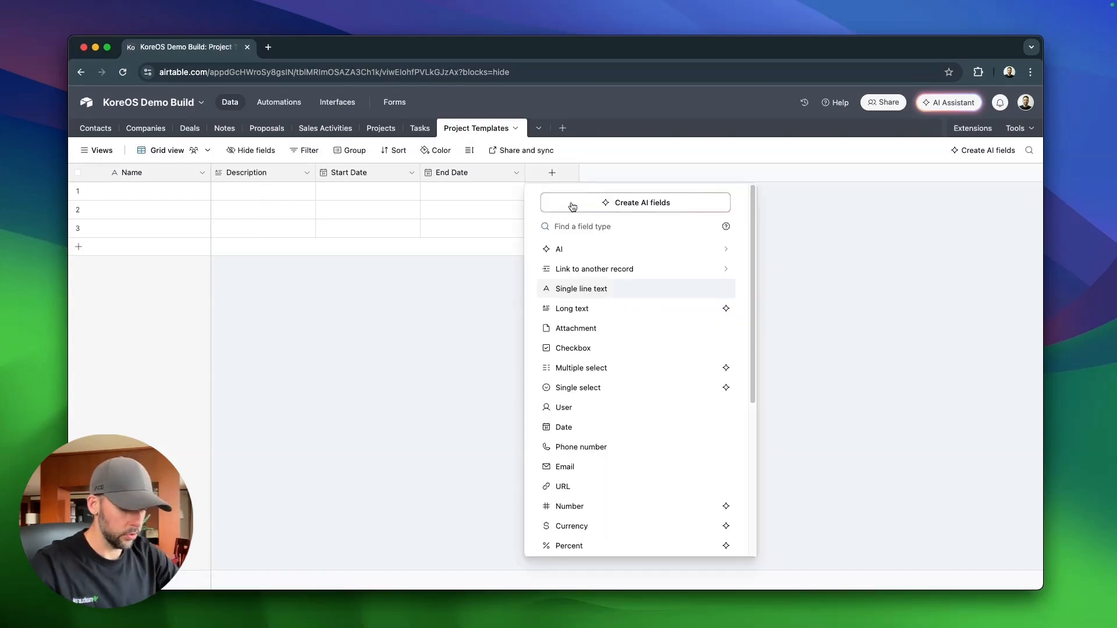
type("user")
left_click(576, 248)
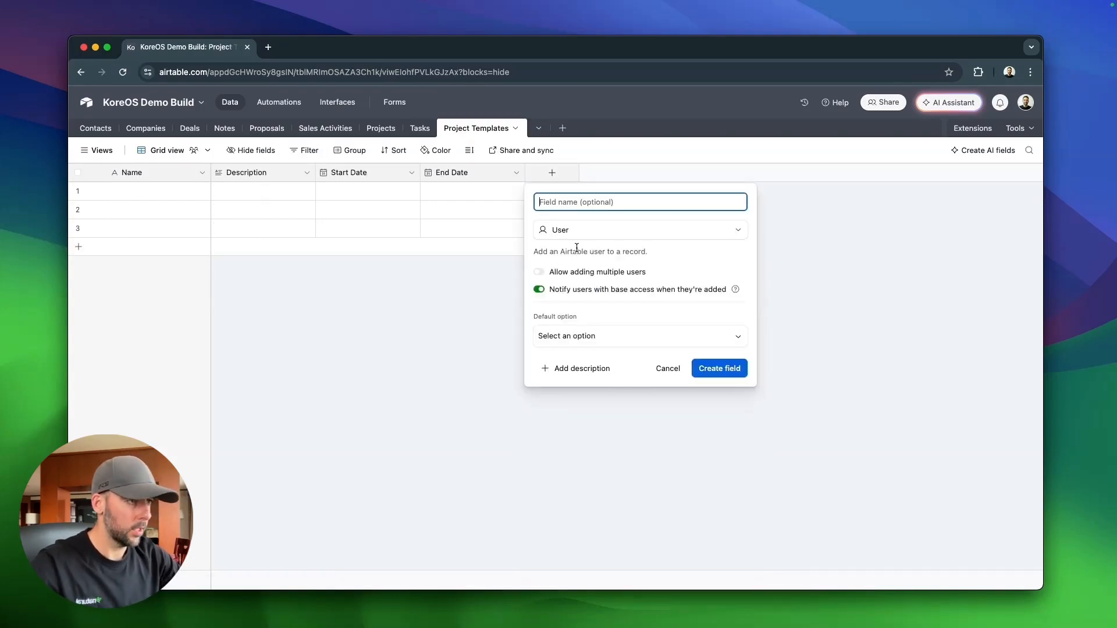
type("Assignee")
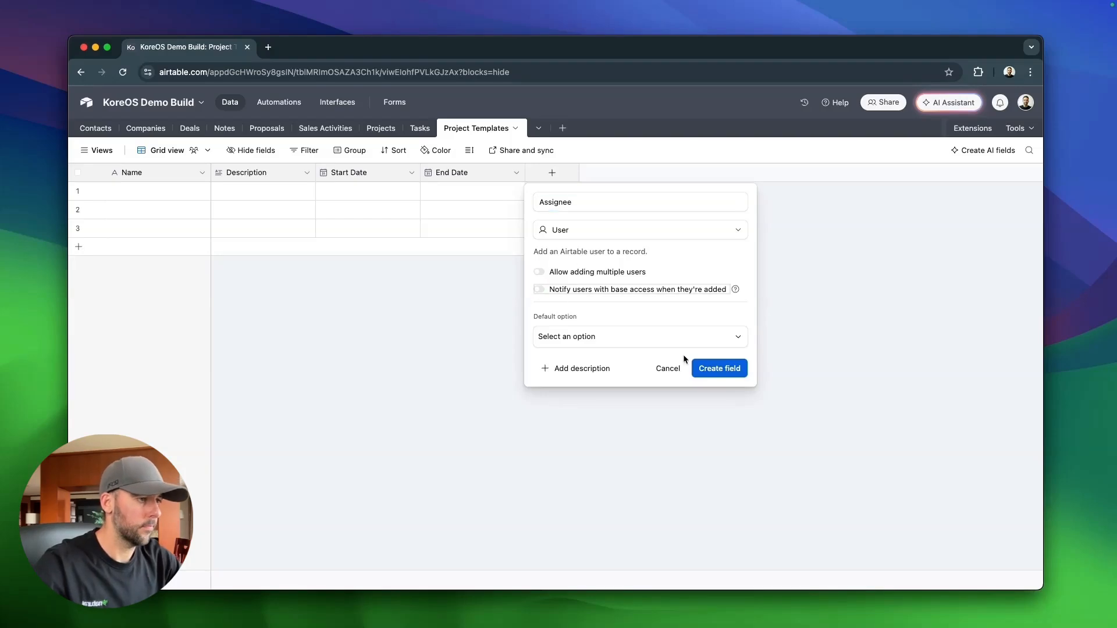
left_click(709, 372)
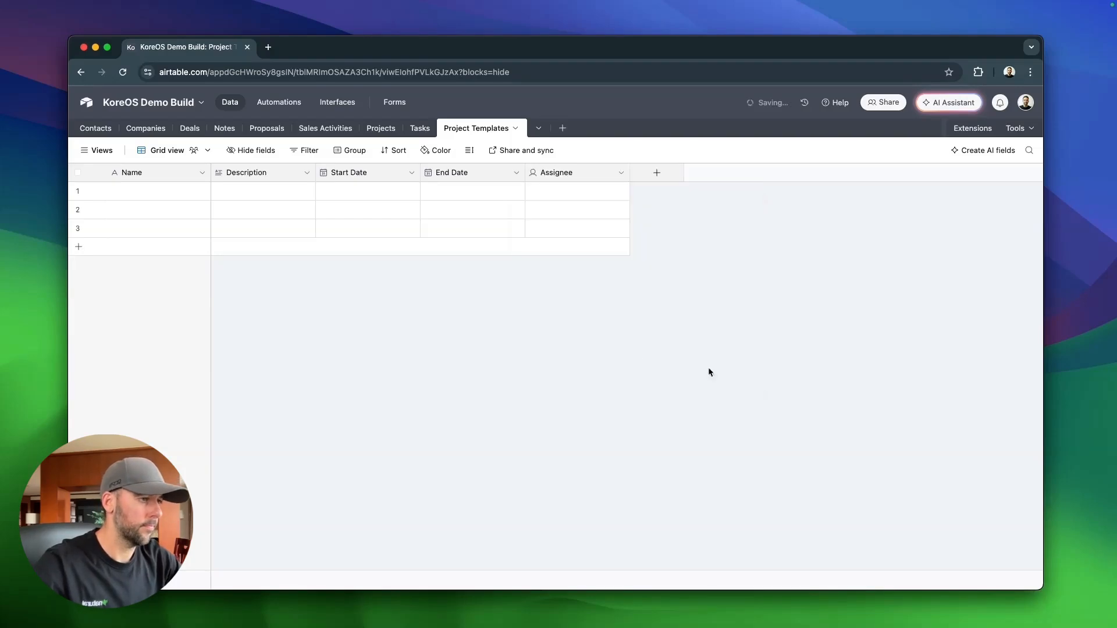
Add a Single select field named Status to the Project Templates table.
left_click(647, 176)
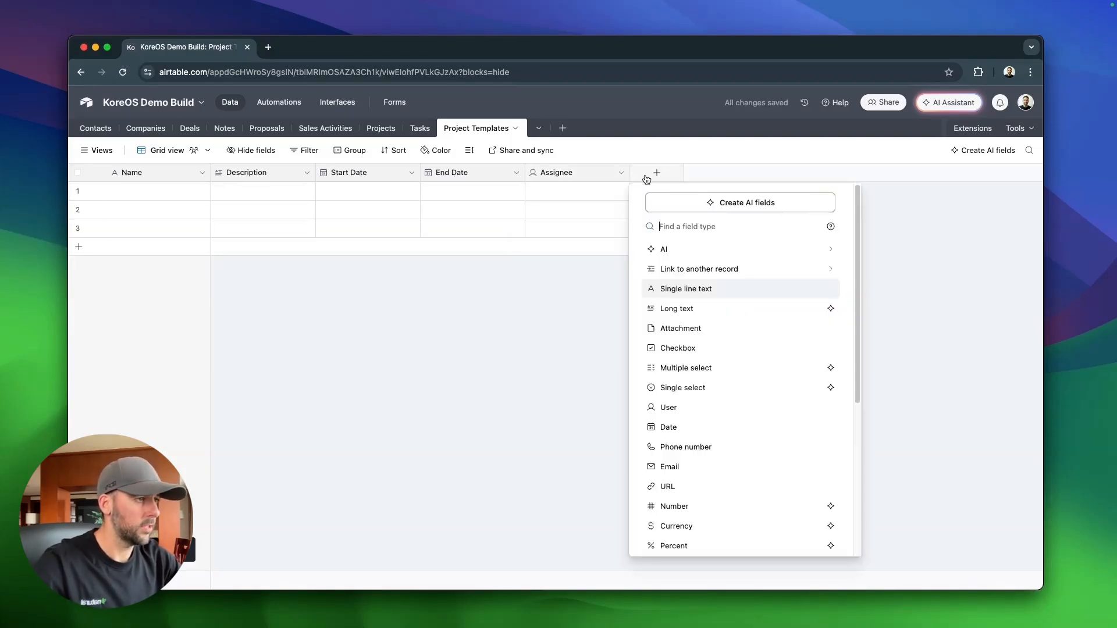
type("Statu")
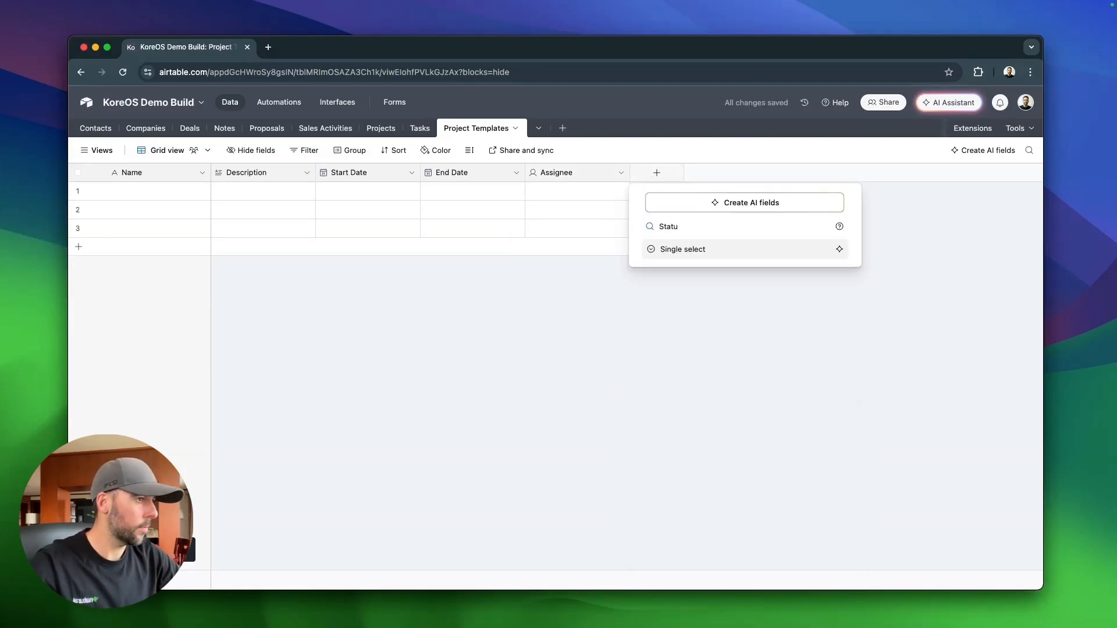
key("Return")
type("Stu")
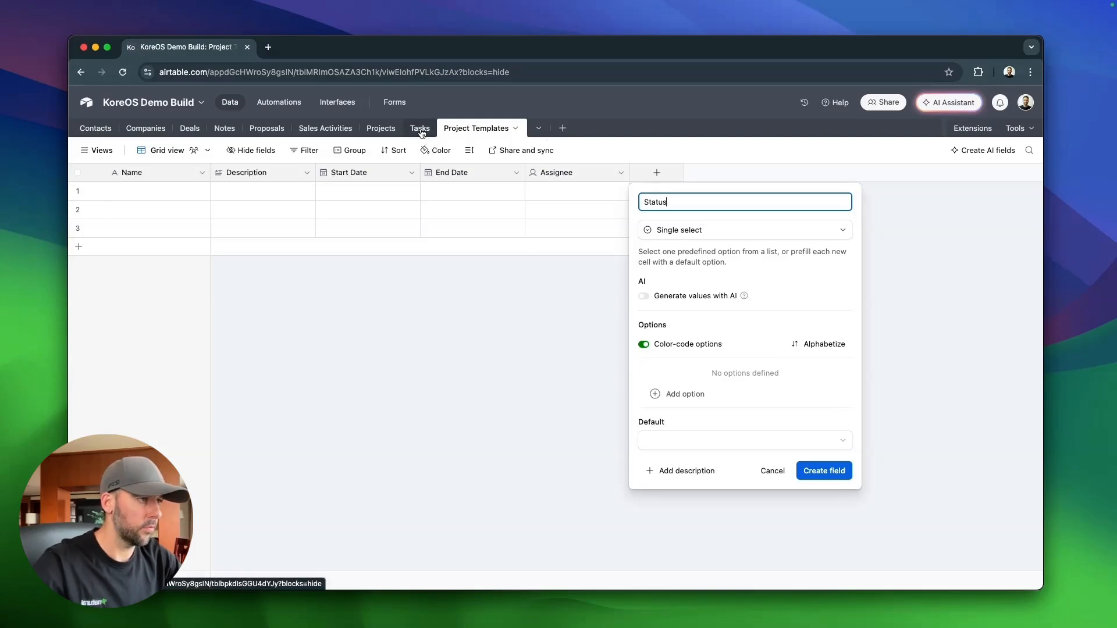
left_click(820, 471)
Give the Project Templates Status field the same options as in Tasks: To Do, Ready, In Progress and Done.
left_click(424, 131)
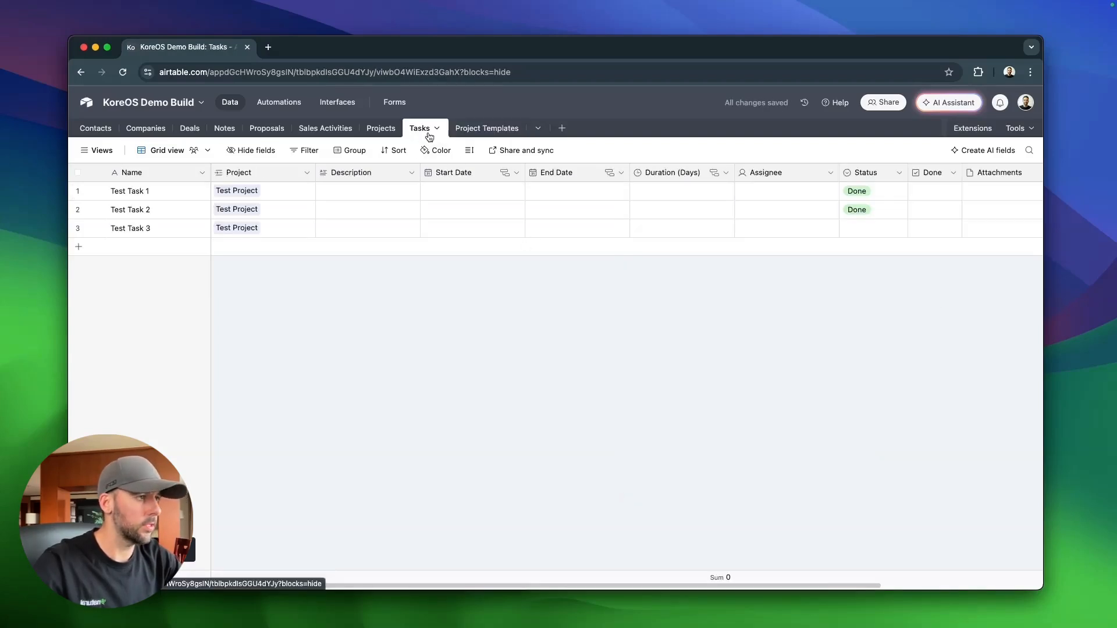
left_click(881, 197)
left_click(881, 196)
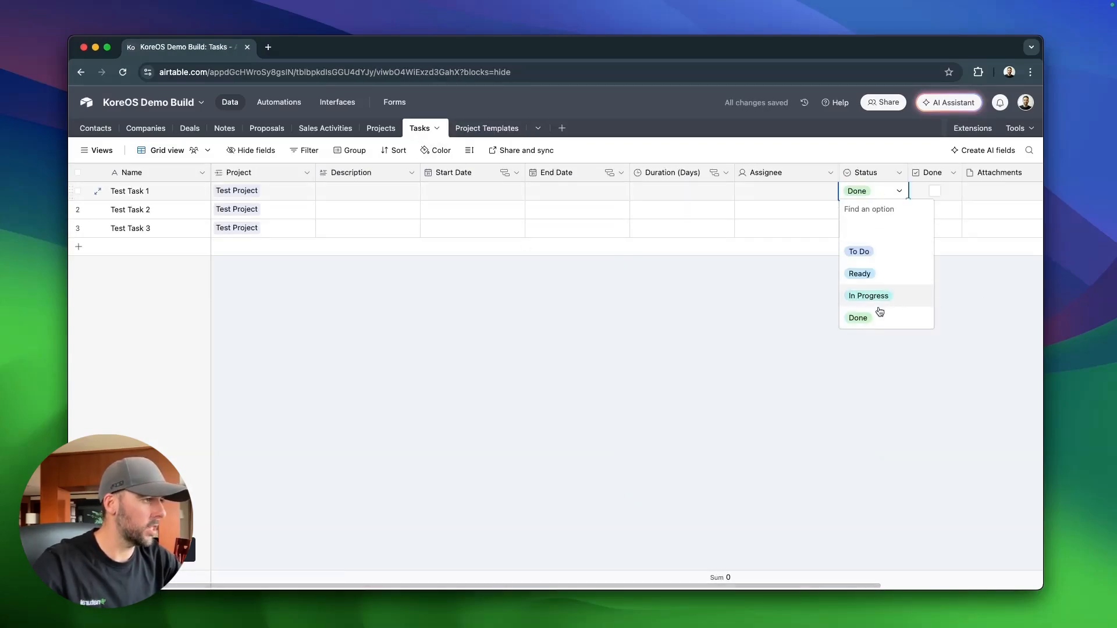
left_click(718, 362)
left_click(487, 128)
left_click(686, 192)
left_click(725, 172)
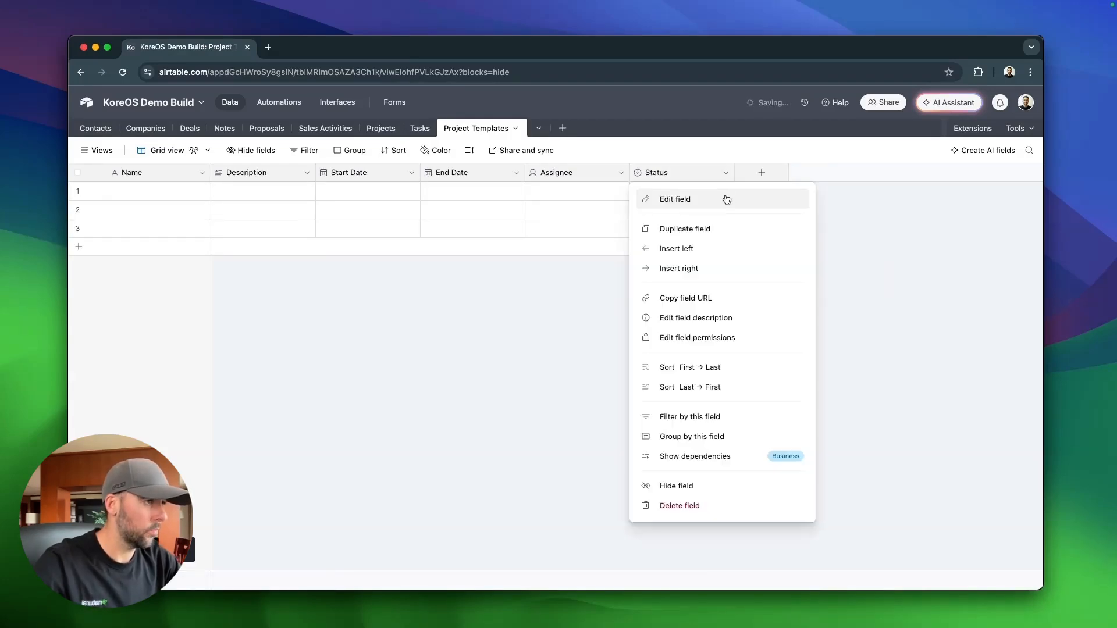
left_click(723, 197)
left_click(587, 391)
type("To Do")
key("Return")
type("Ready")
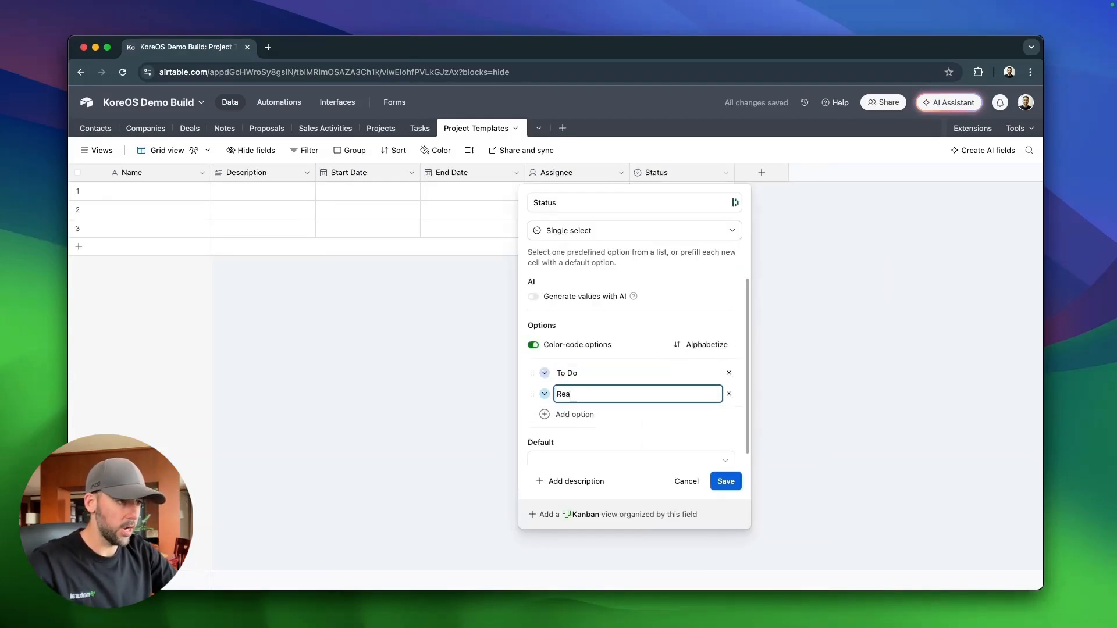
key("Return")
type("In Progress")
key("Return")
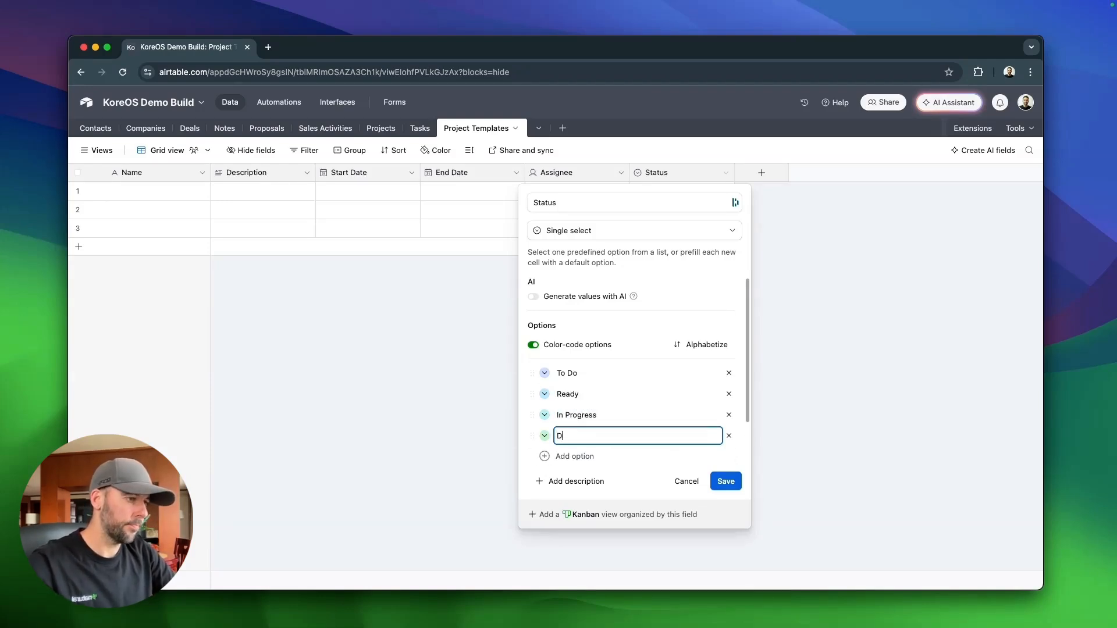
type("Done")
left_click(725, 481)
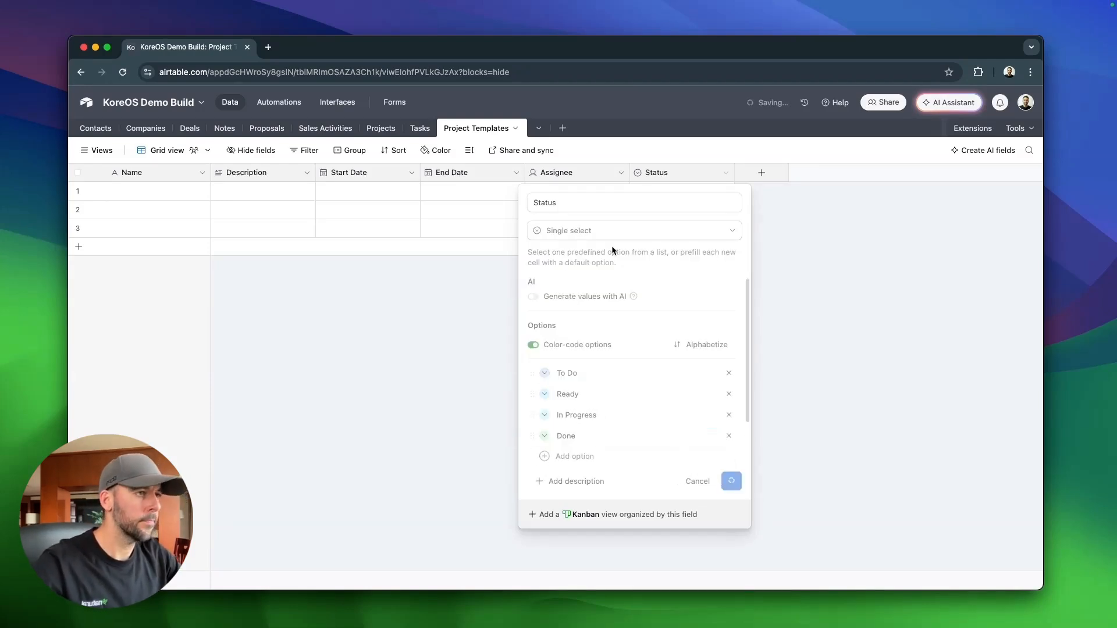
Check the remaining fields of the Tasks table and add an Attachment field named Attachments to Project Templates.
left_click(419, 128)
left_click_drag(598, 578, 771, 583)
left_click(486, 128)
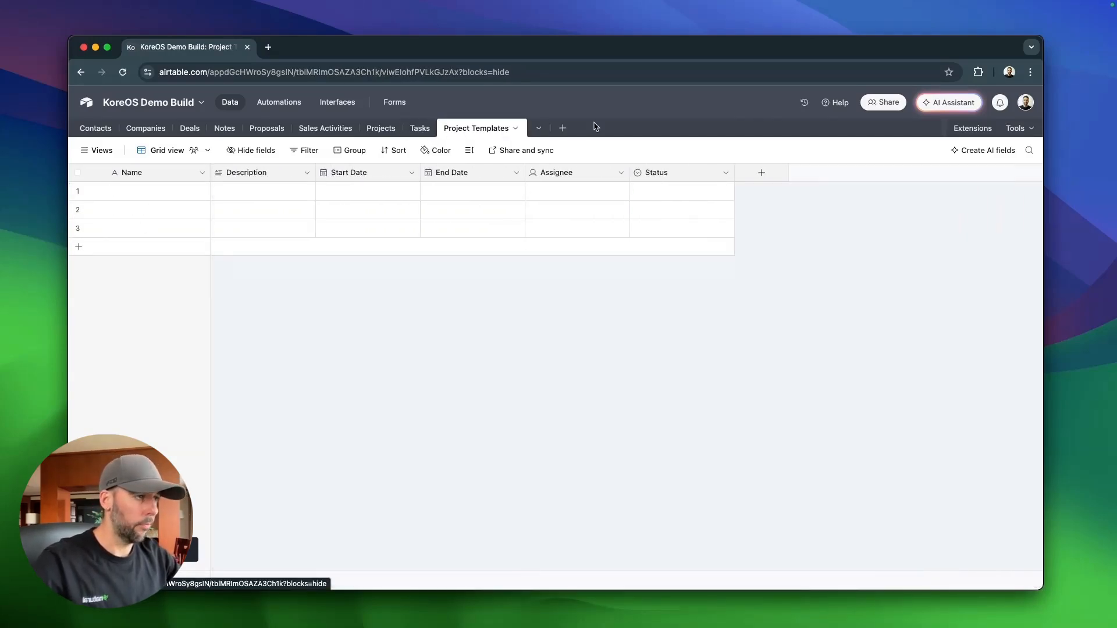
left_click(760, 172)
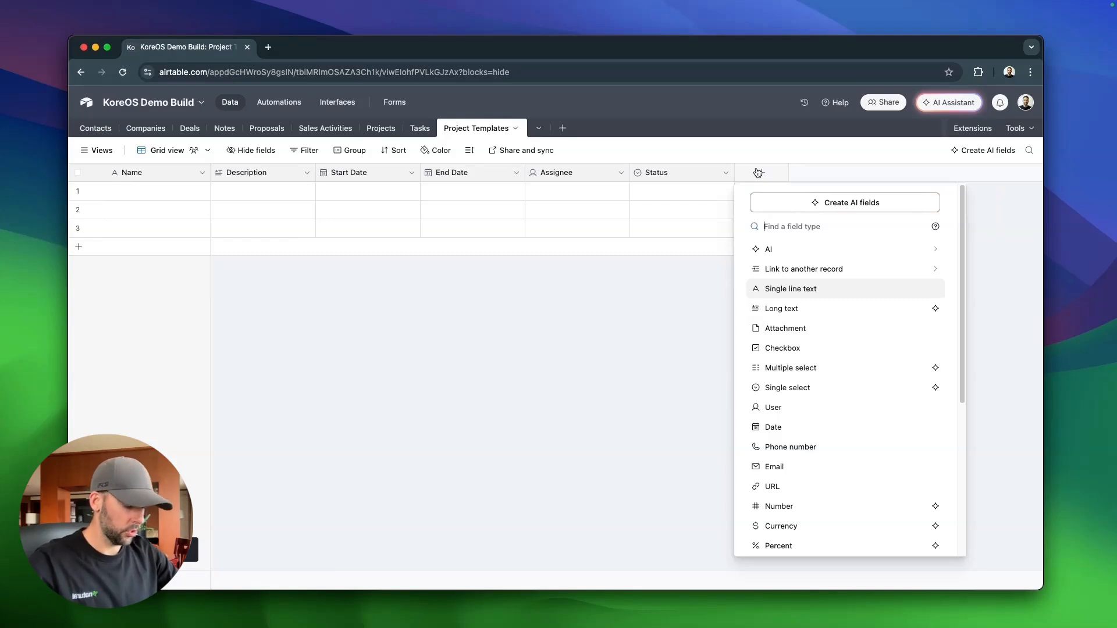
type("at")
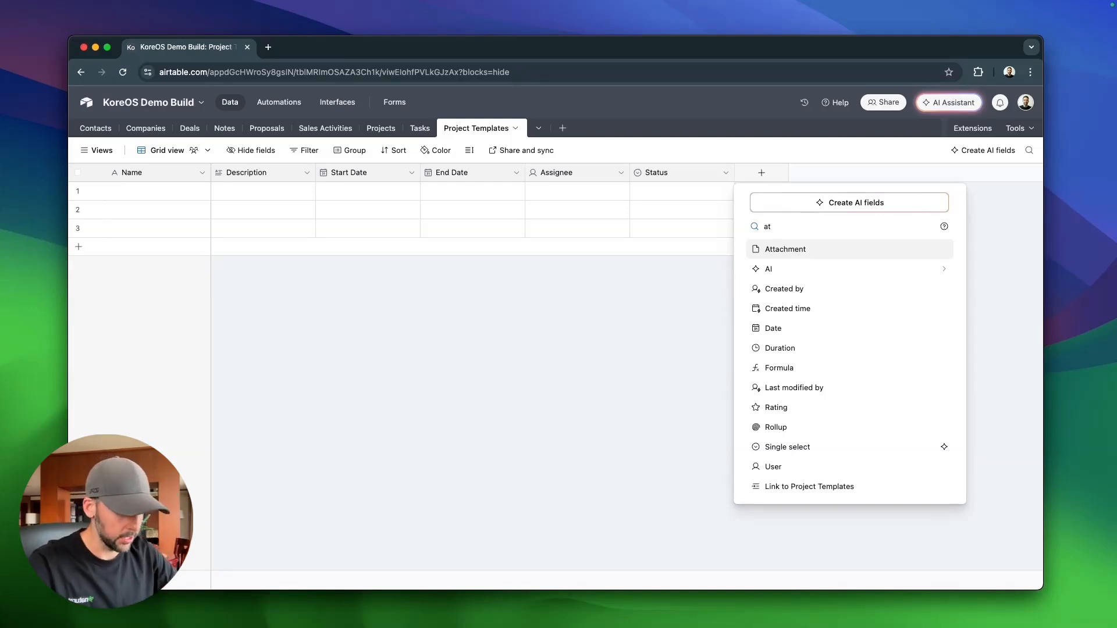
key("Return")
type("Attachments")
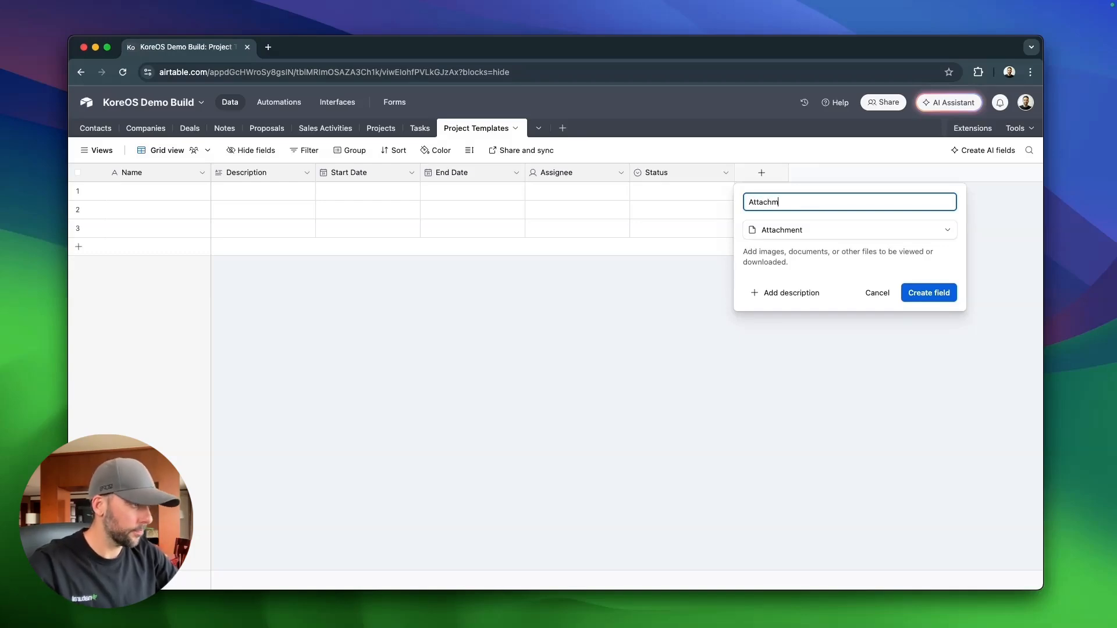
key("Return")
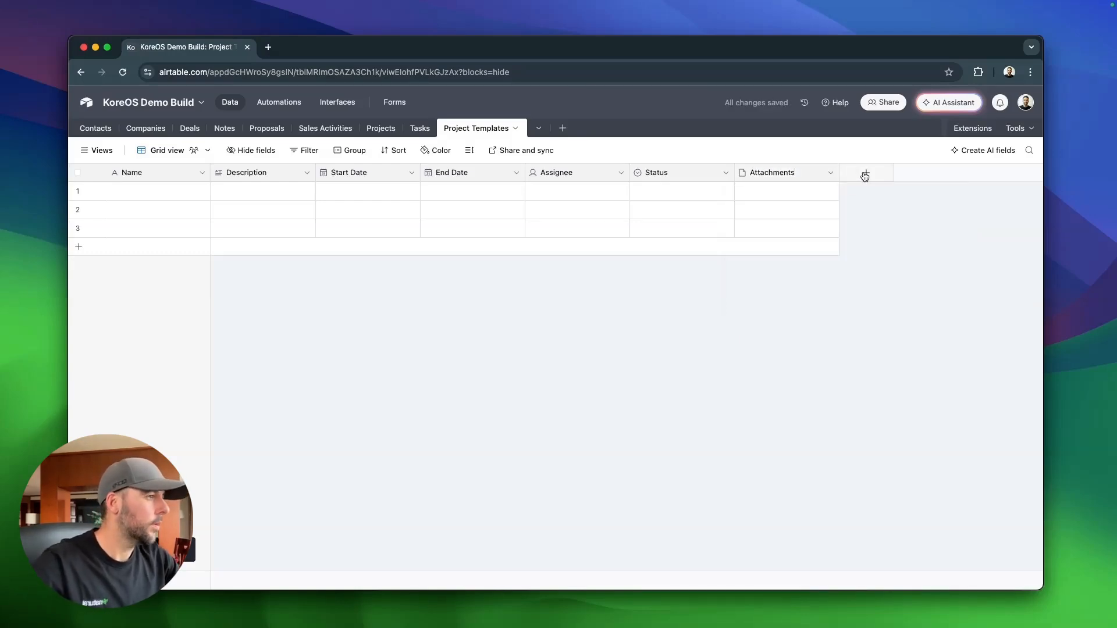
Add a Number field named Task Order with 0 decimal places to the Project Templates table.
left_click(866, 173)
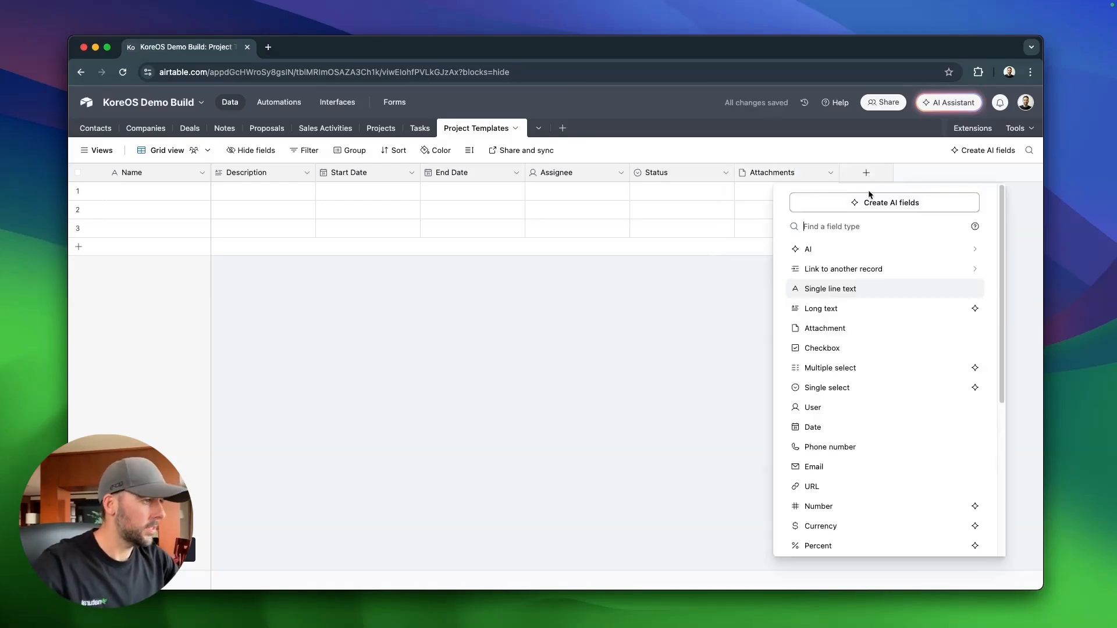
left_click(870, 506)
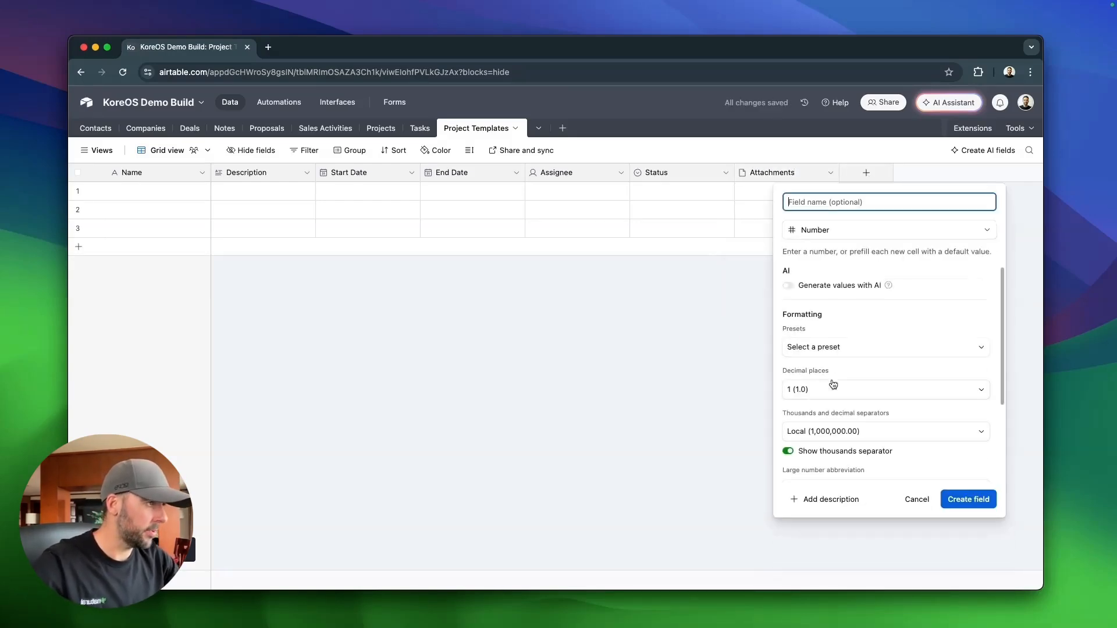
left_click(870, 392)
left_click(818, 431)
left_click(826, 202)
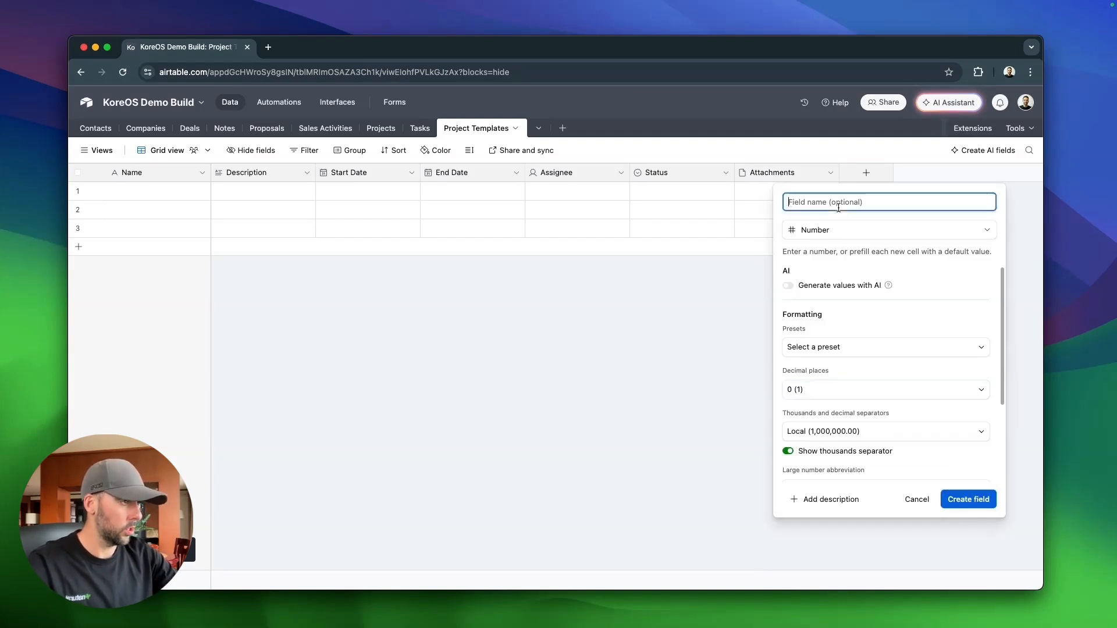
type("Task Orde")
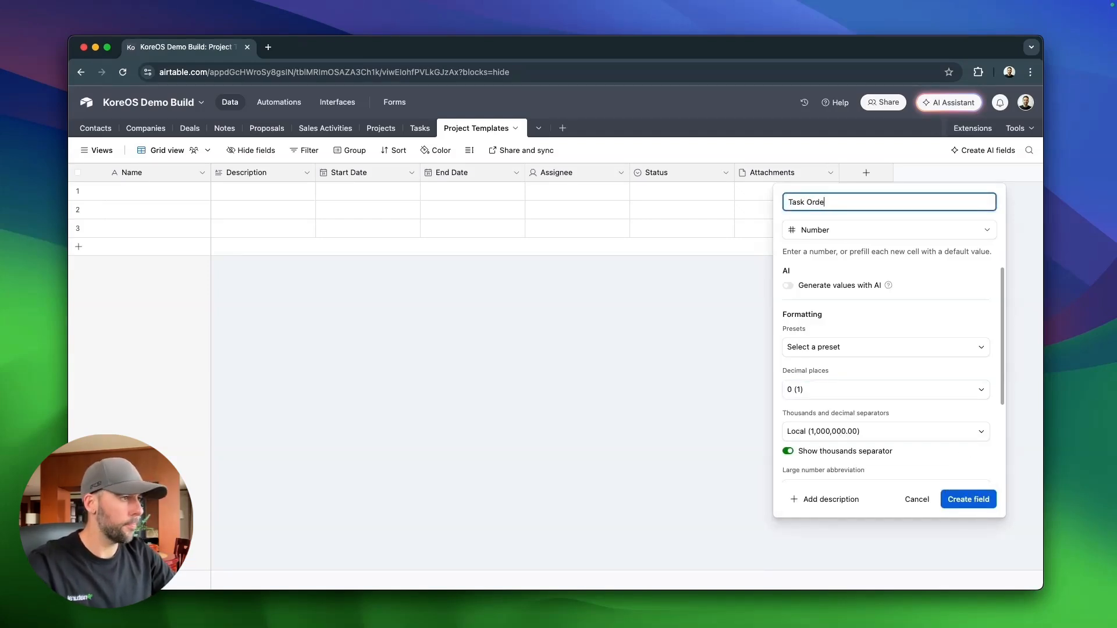
left_click(962, 503)
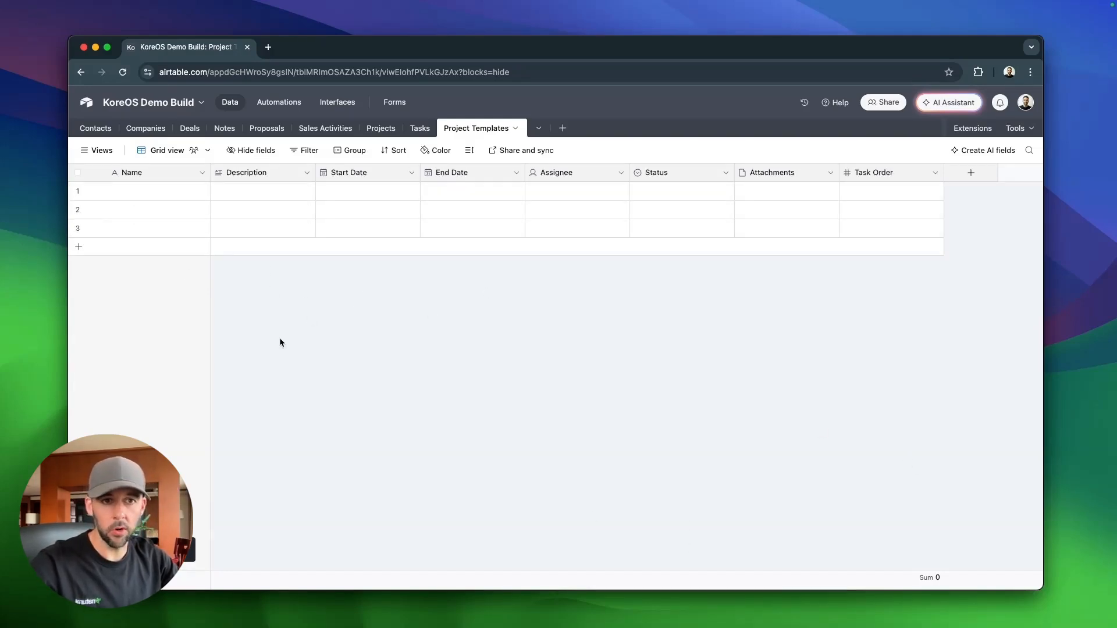
Set up a new Single select field named Project Type in the Project Templates table.
left_click(970, 172)
left_click(840, 386)
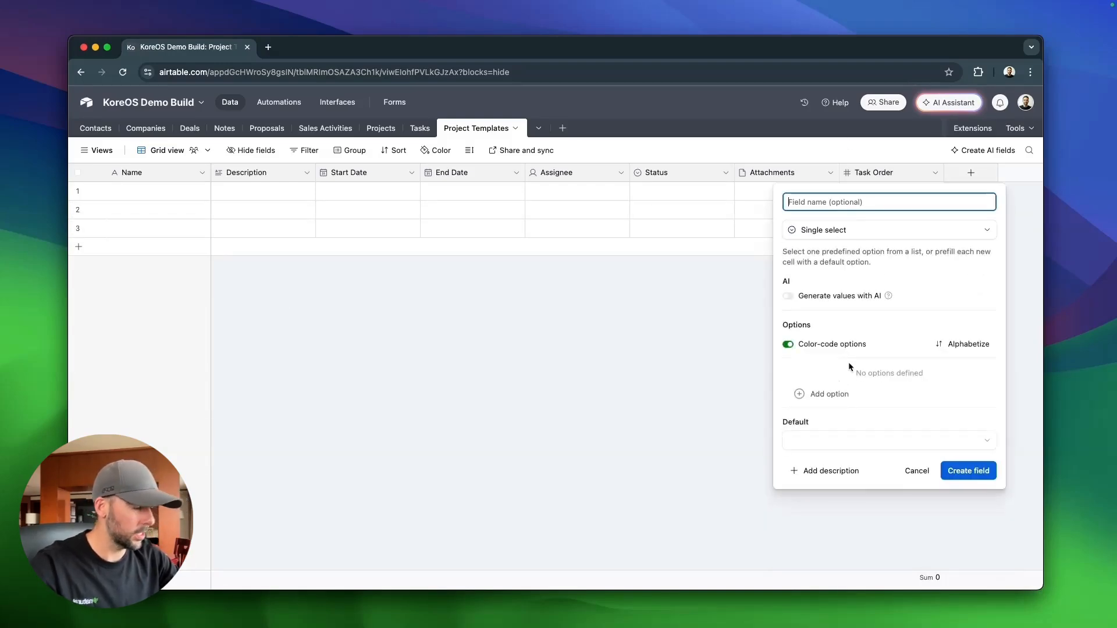
type("Projhe")
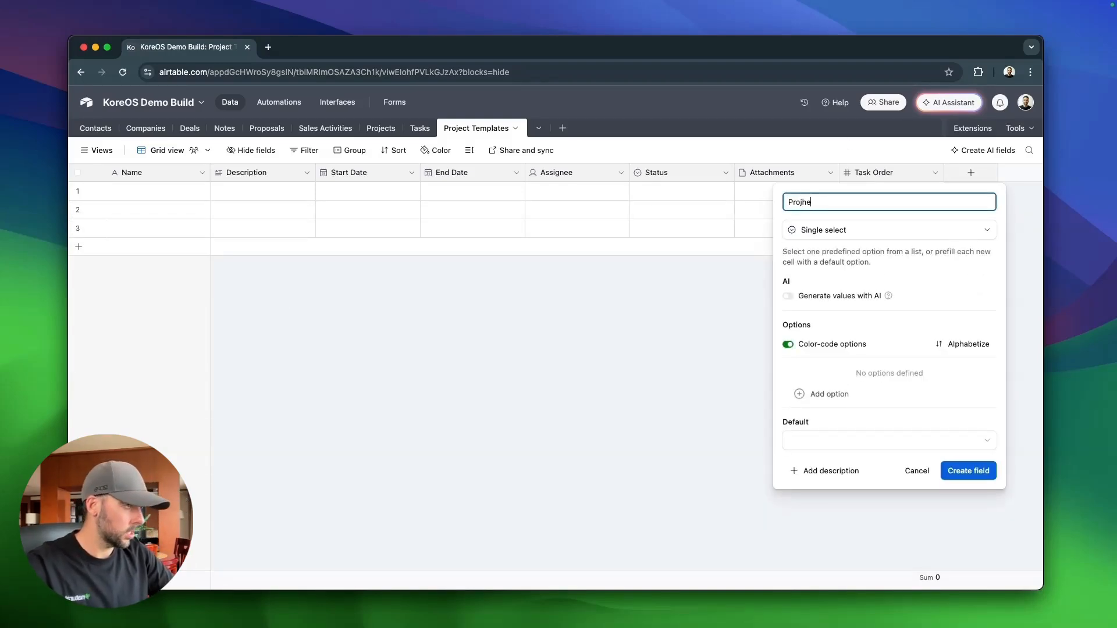
key("BackSpace")
key("BackSpace")
type("ect Type")
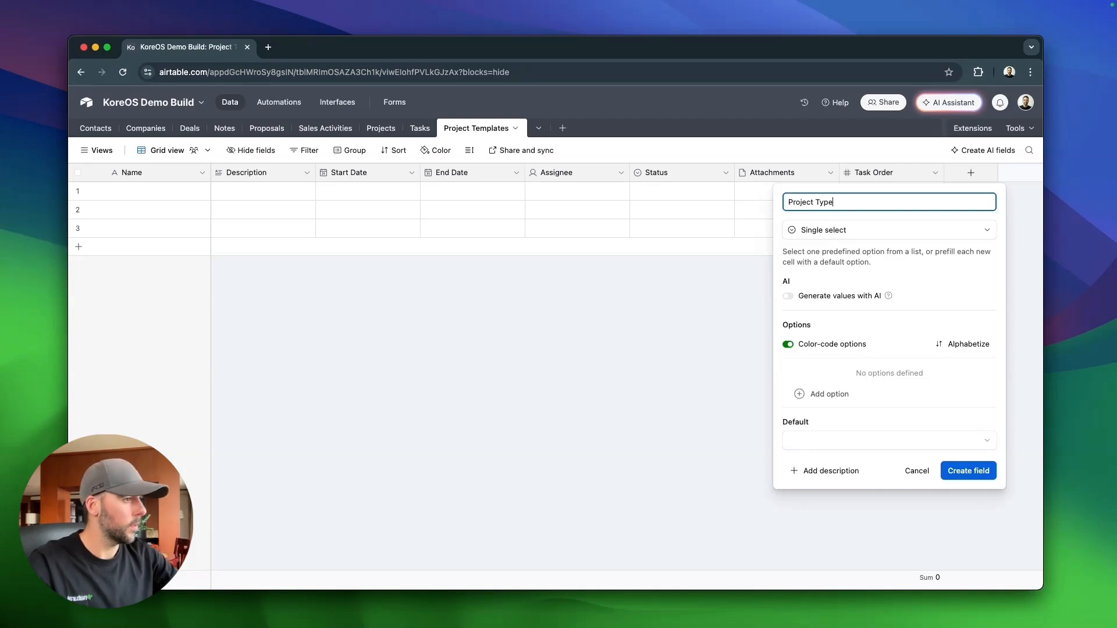
Give the Project Type field the options Roadmapping, Project and Retainer, and create the field.
left_click(829, 393)
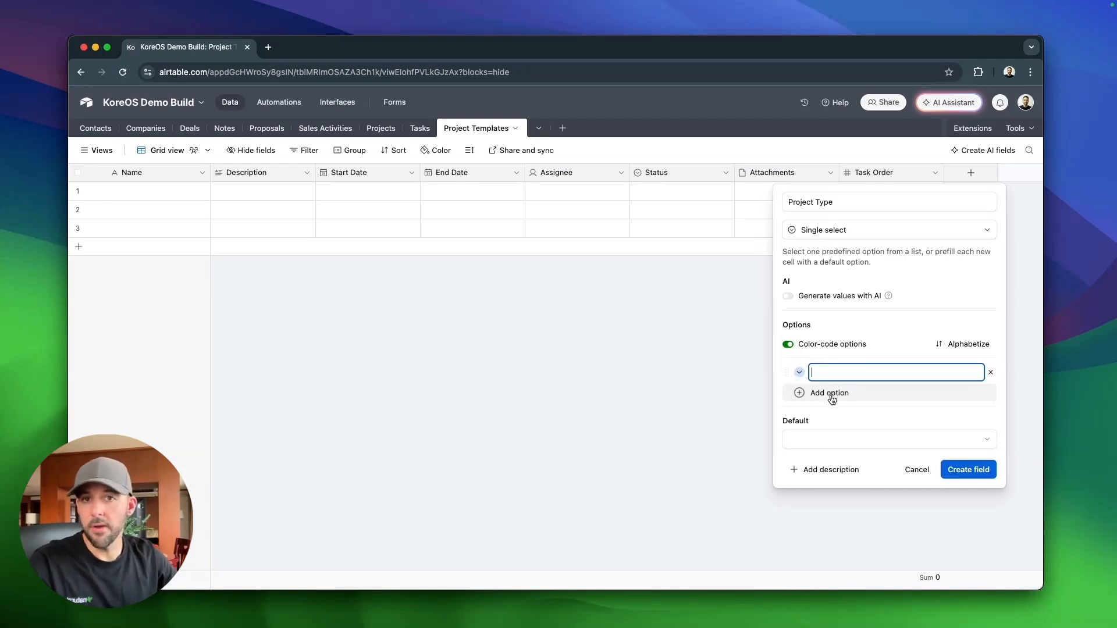
type("Roadmapping")
key("Return")
type("Project")
key("Return")
type("RE")
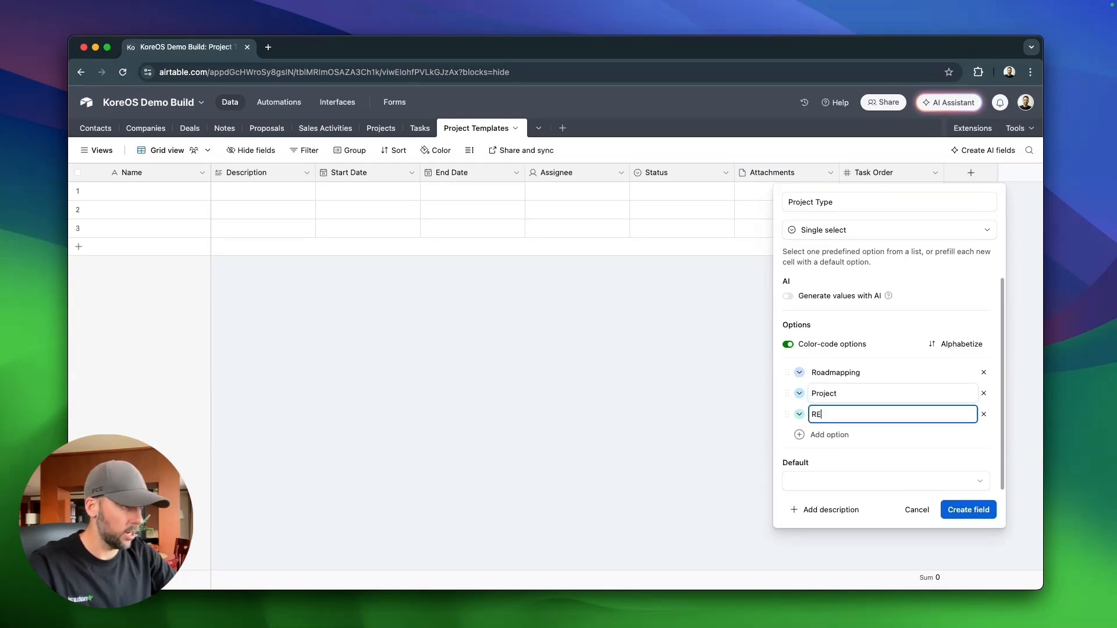
key("BackSpace")
type("etainer")
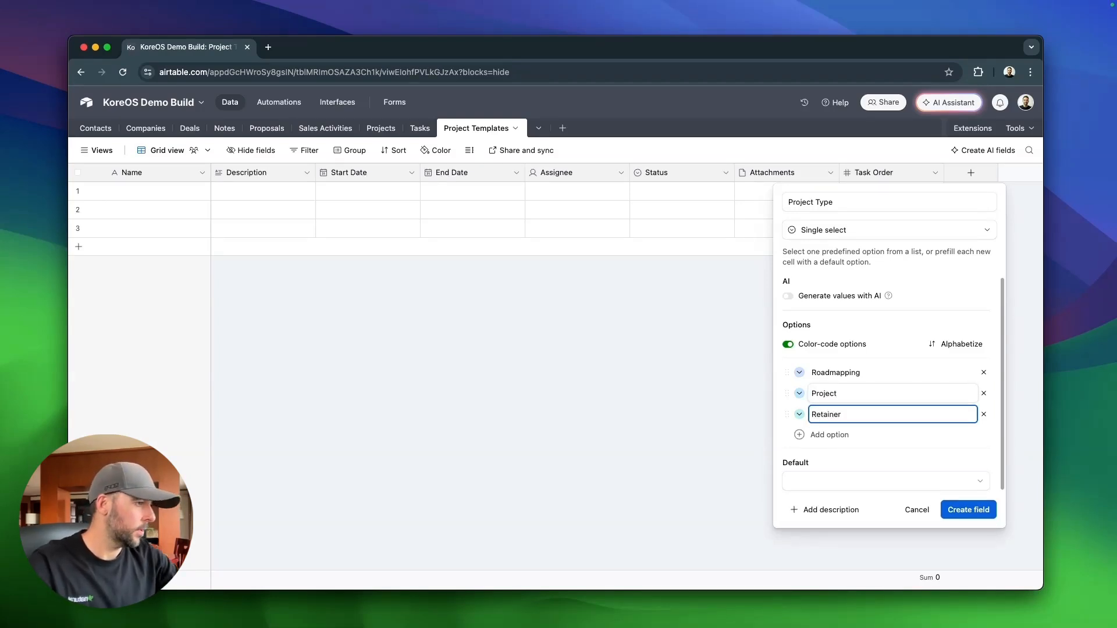
left_click(970, 510)
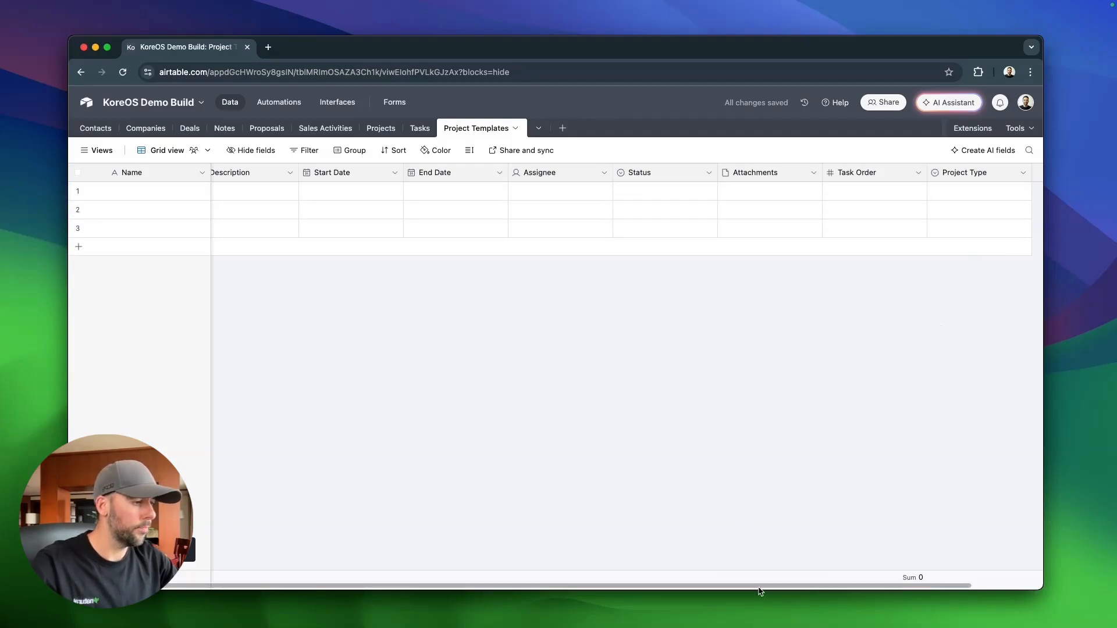
Paste the copied task names and descriptions into Project Templates from the first Name cell, expanding the table to fit all records.
left_click_drag(760, 586, 514, 588)
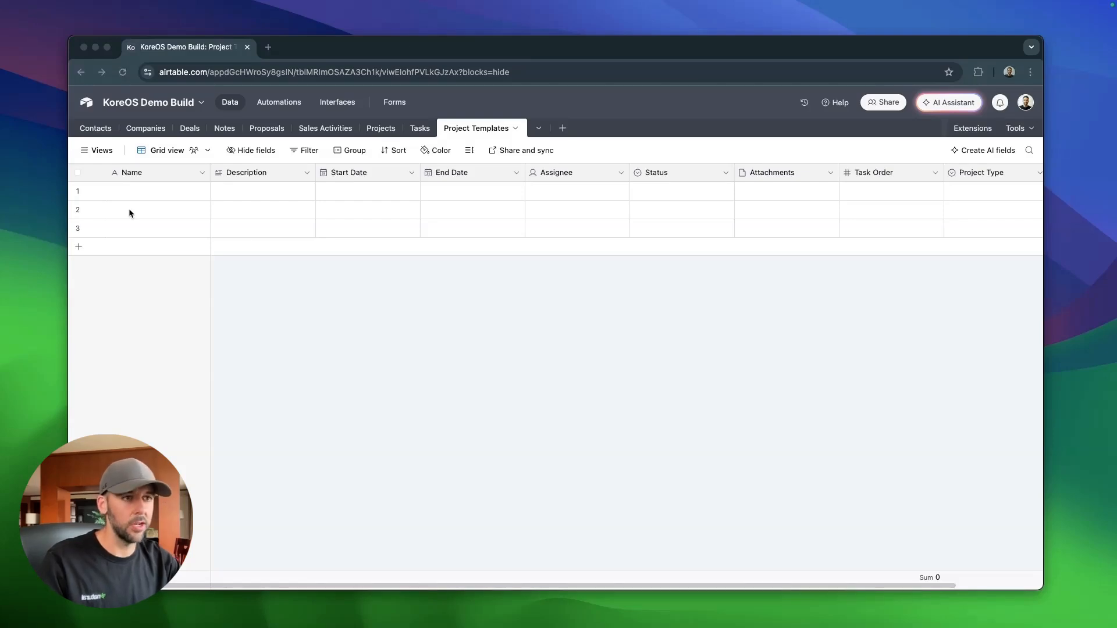
left_click(175, 190)
key("super+v")
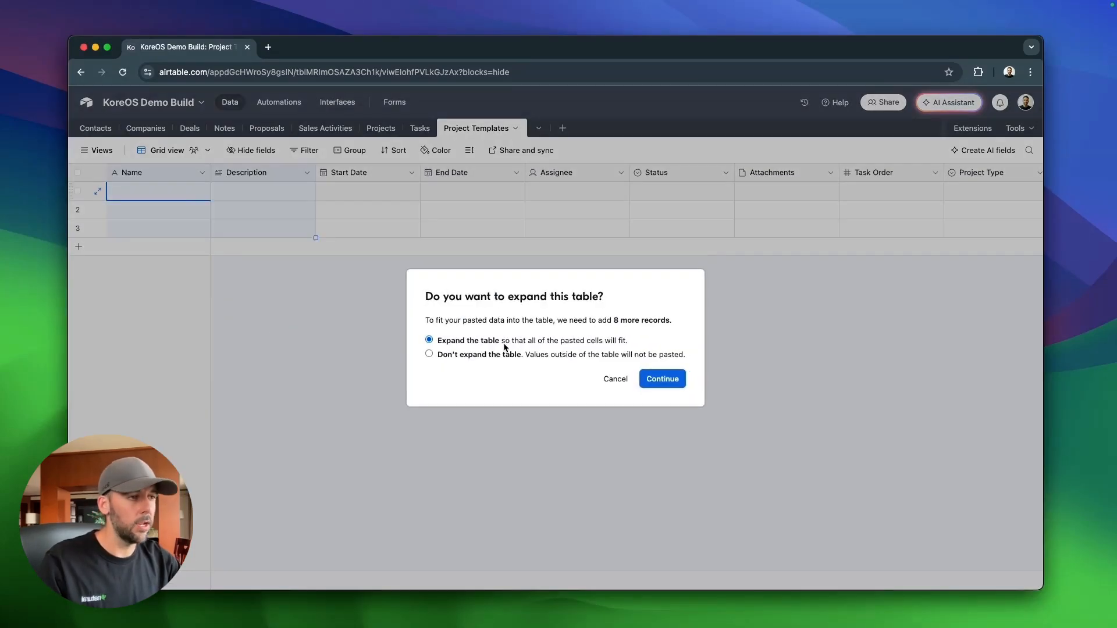
left_click(663, 387)
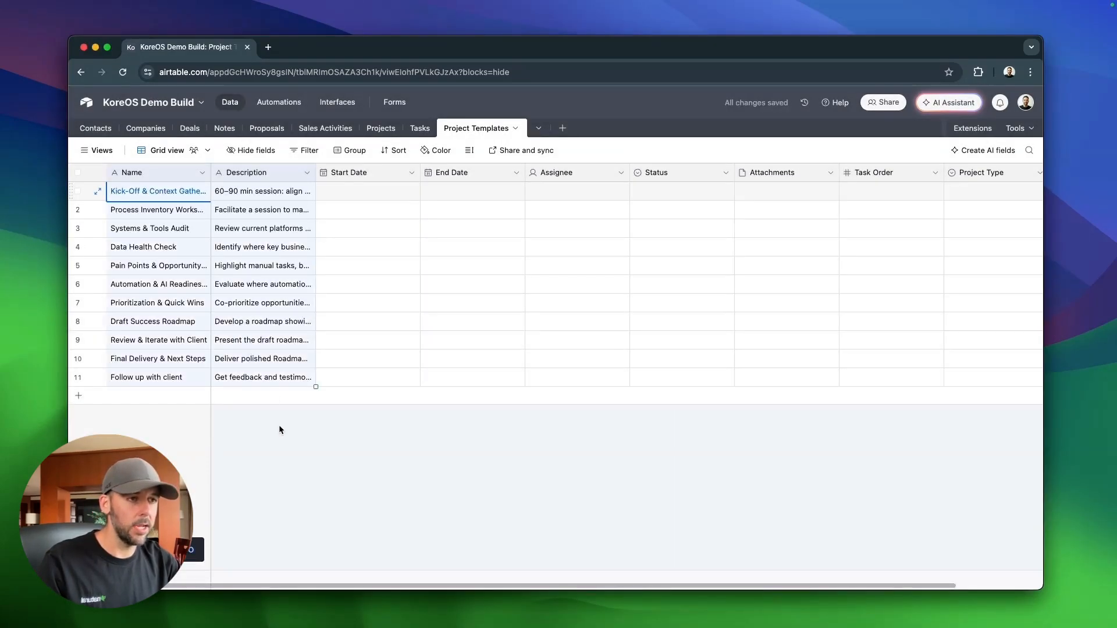
left_click(515, 504)
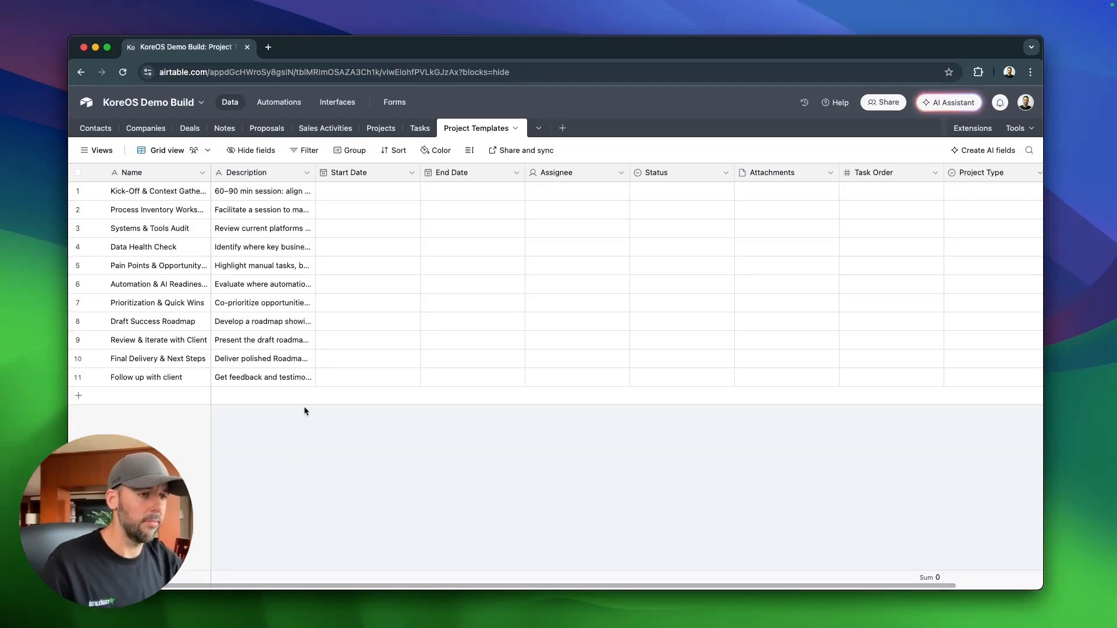
Set the Status of the first template record to To Do and fill it down through all 11 records.
left_click(688, 193)
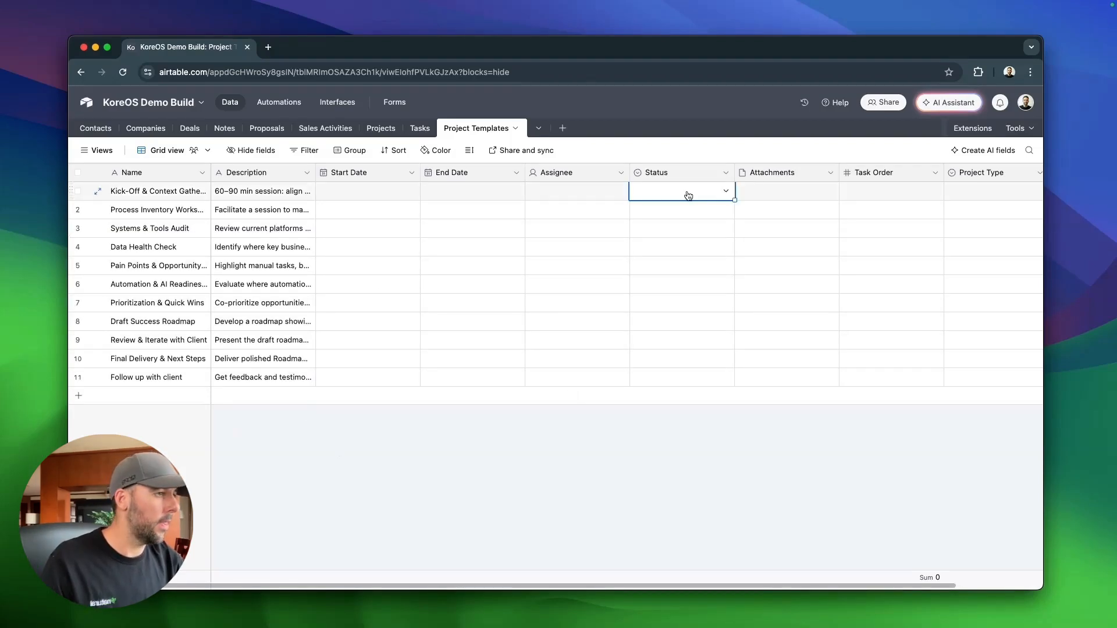
left_click(725, 190)
left_click(699, 259)
left_click_drag(734, 200, 703, 385)
Assign the base's user to the first template record and fill the Assignee down through all 11 records.
left_click(573, 192)
left_click(595, 195)
left_click(593, 258)
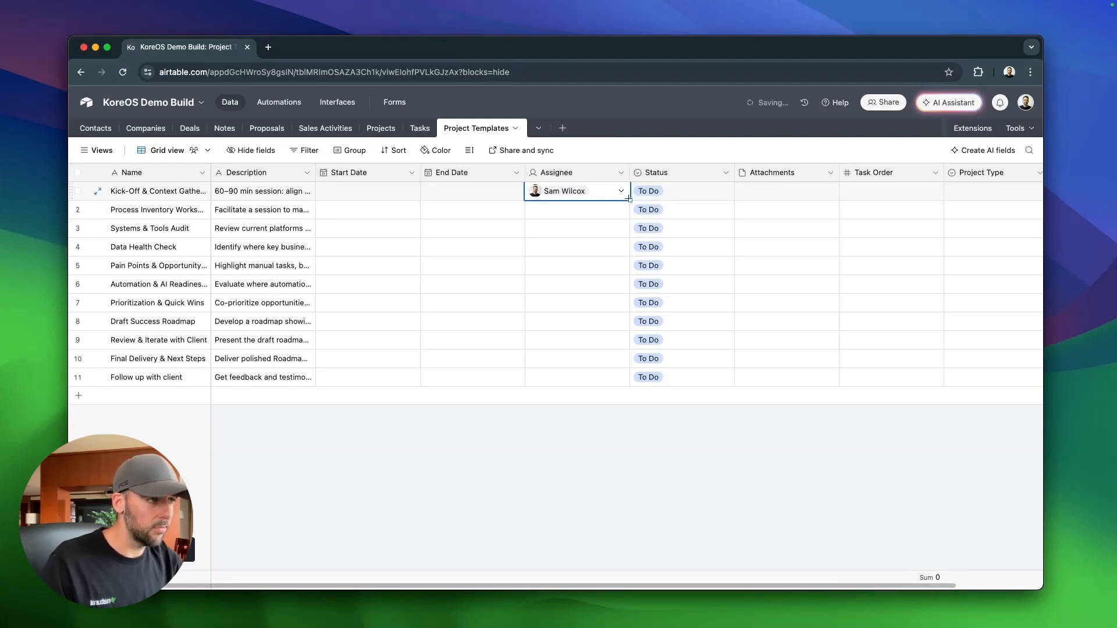
left_click_drag(630, 200, 632, 380)
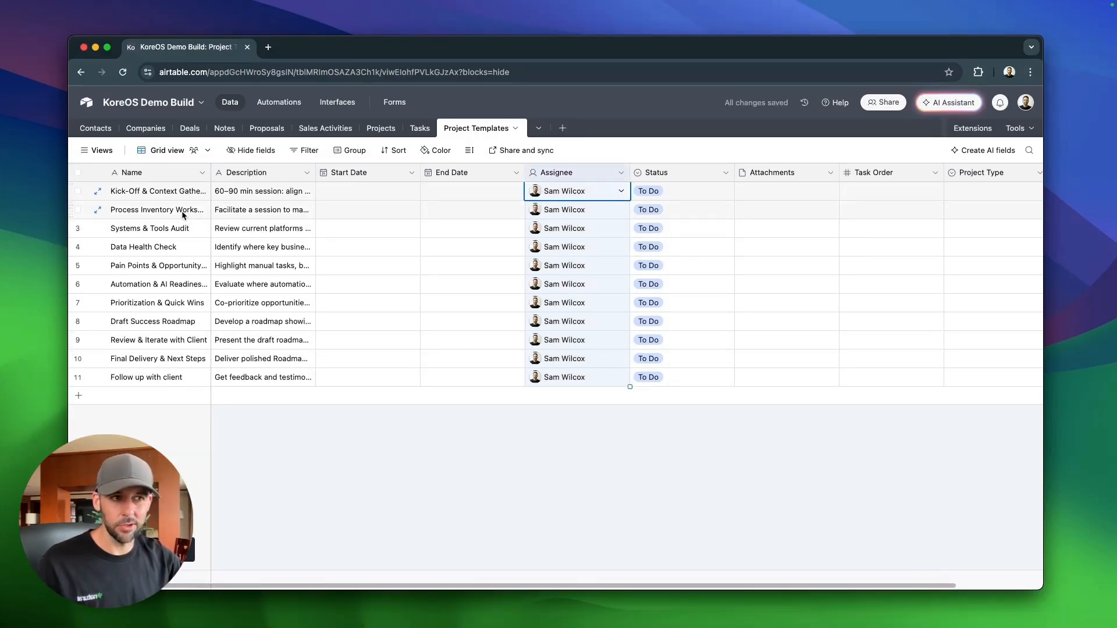
left_click(389, 488)
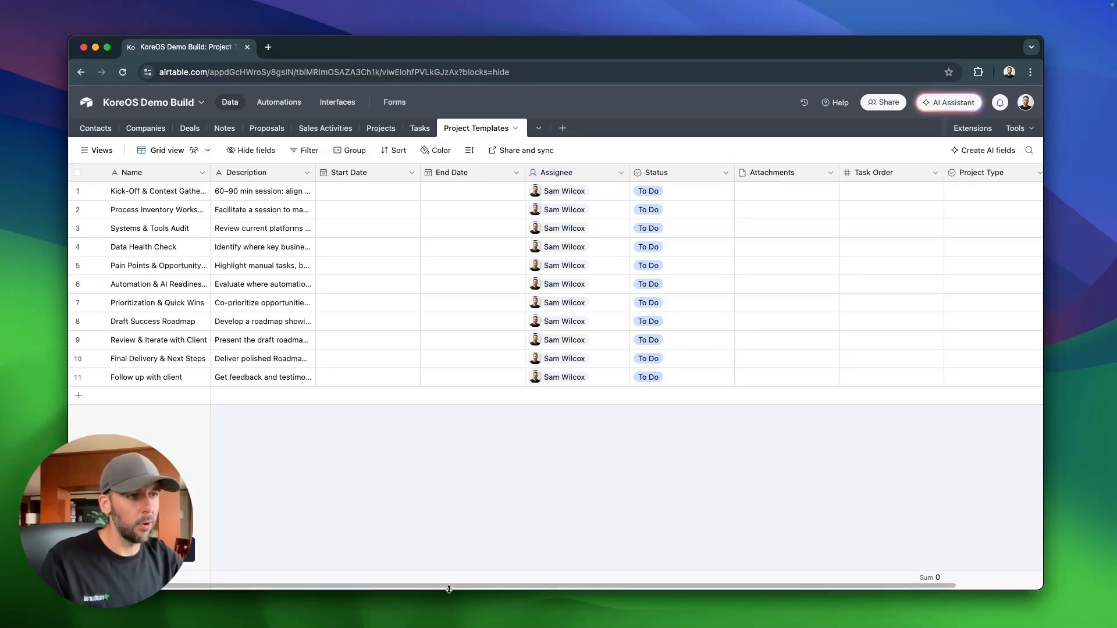
Set the Project Type of the first template record to Roadmapping and fill it down through all 11 records.
left_click_drag(457, 588, 646, 582)
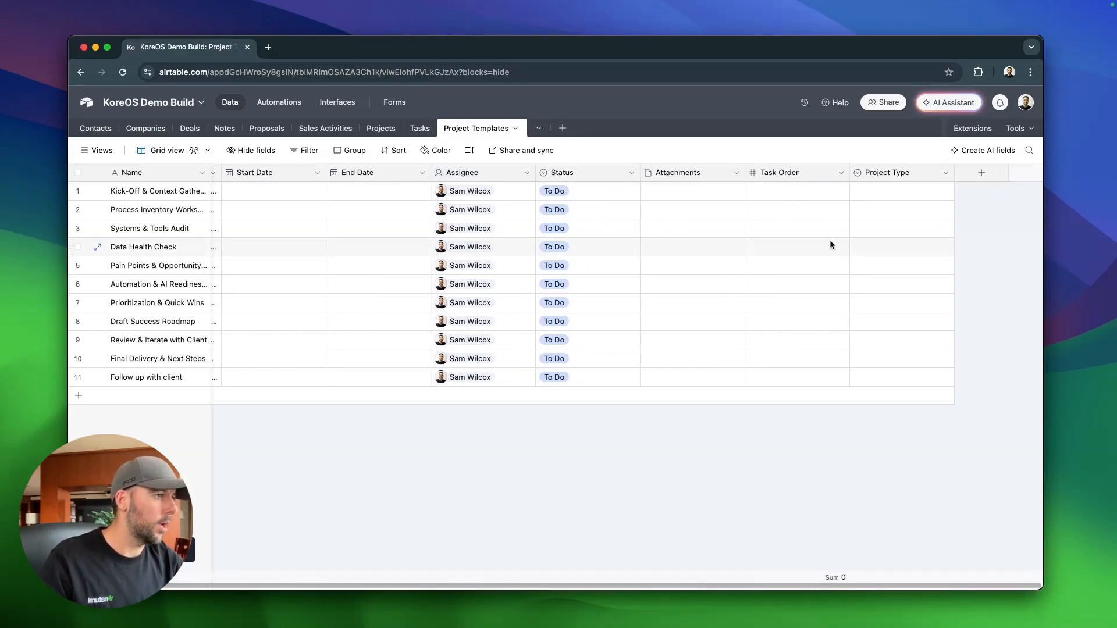
left_click(701, 193)
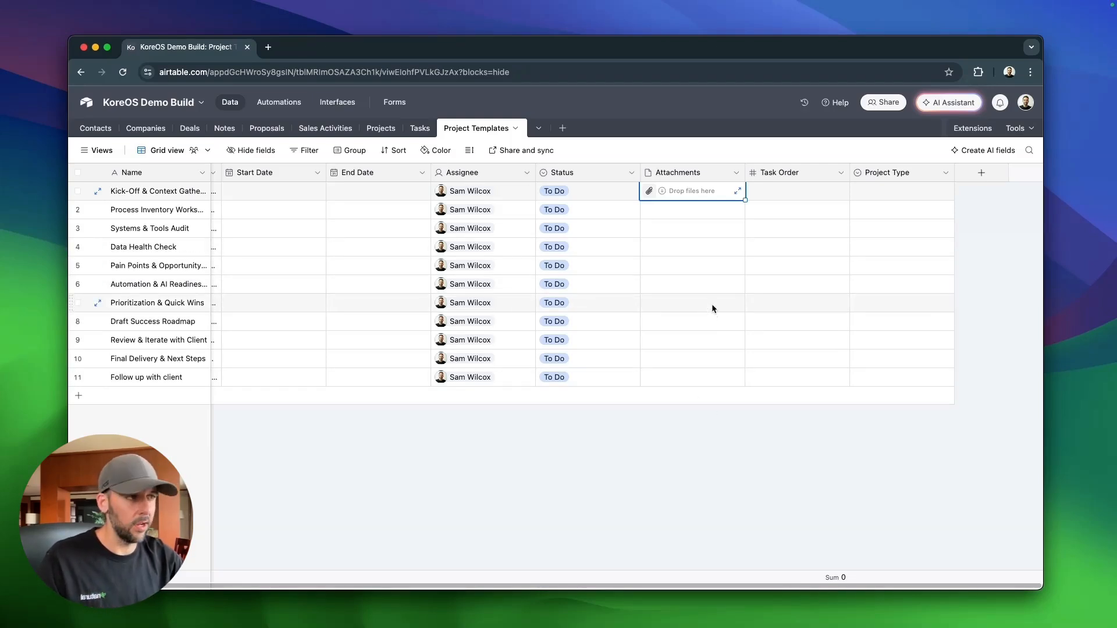
left_click(913, 196)
left_click(910, 194)
left_click(892, 256)
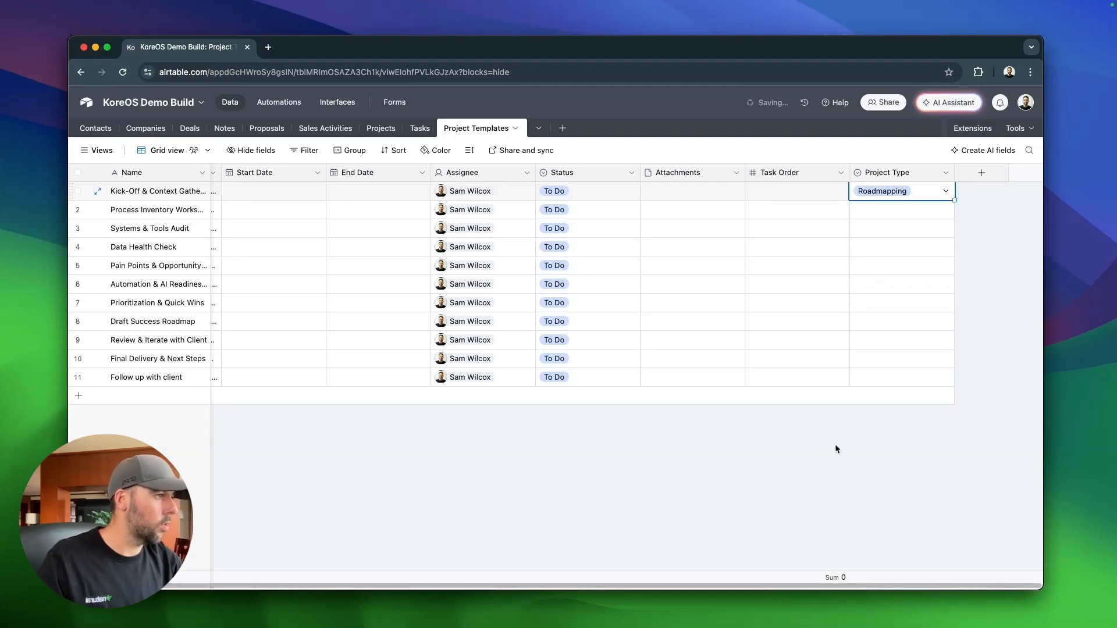
left_click_drag(954, 200, 971, 375)
left_click(962, 445)
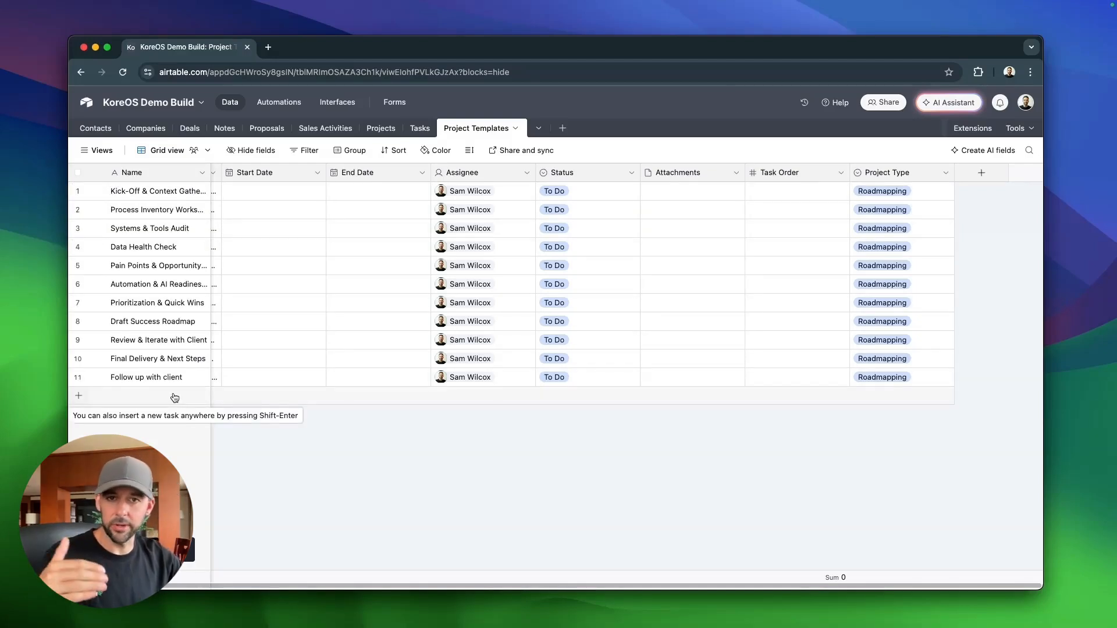
Number the Task Order of the template records from 1 to 11 in row order and narrow the column.
left_click(831, 195)
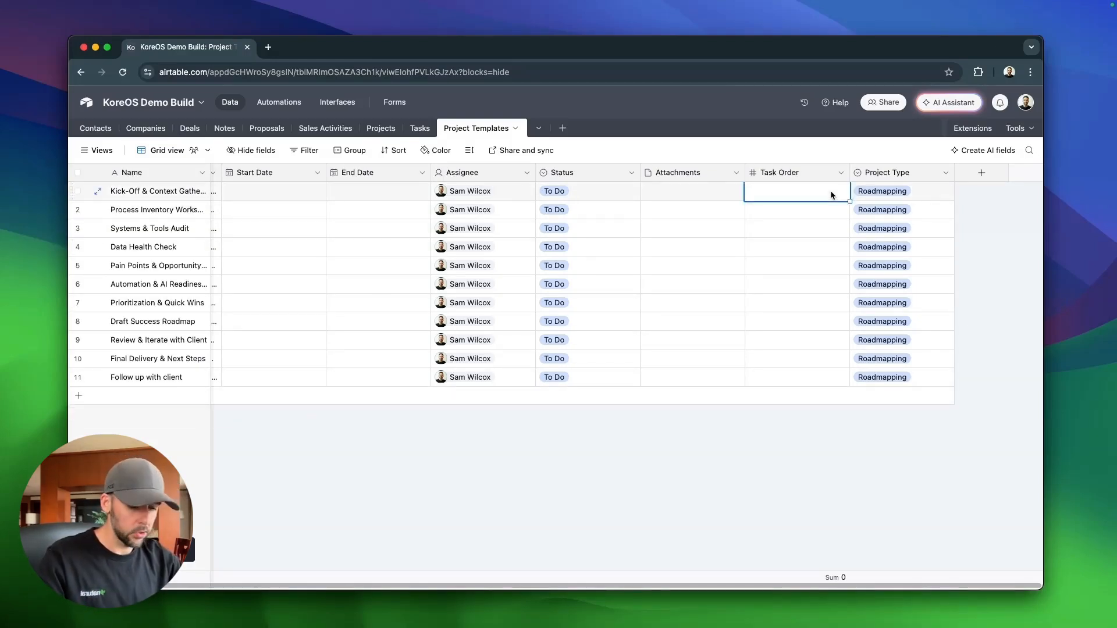
type("1")
key("Return")
type("2")
key("Return")
type("3")
key("Return")
type("4")
key("Return")
type("5")
key("Return")
type("6")
key("Return")
type("7")
key("Return")
type("8")
key("Return")
type("9")
key("Return")
type("10")
key("Return")
type("11")
left_click(879, 454)
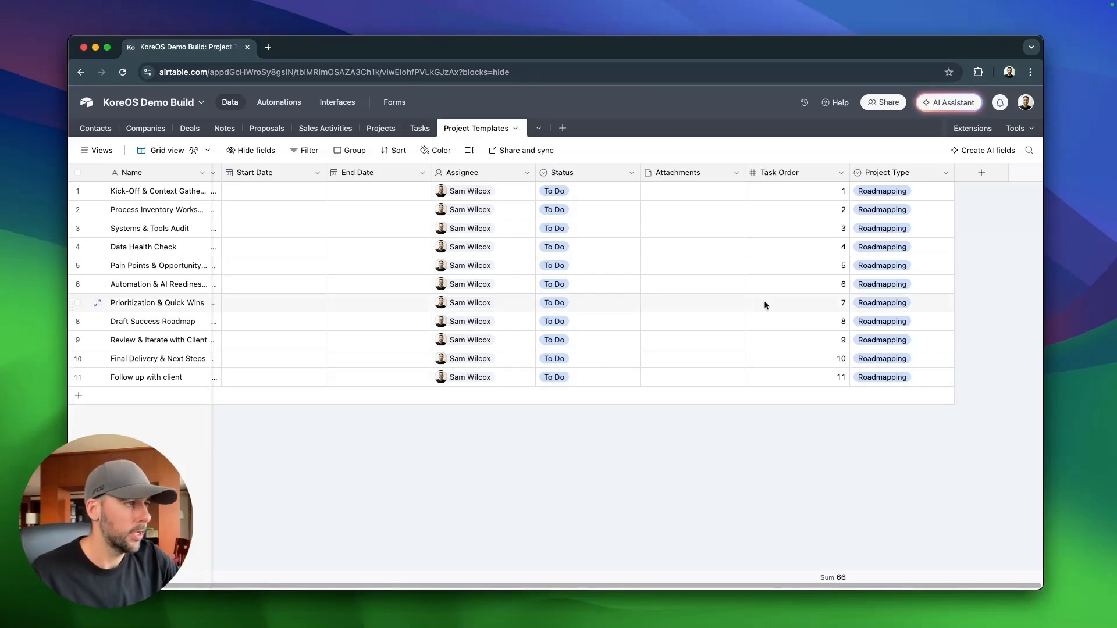
left_click_drag(845, 171, 822, 173)
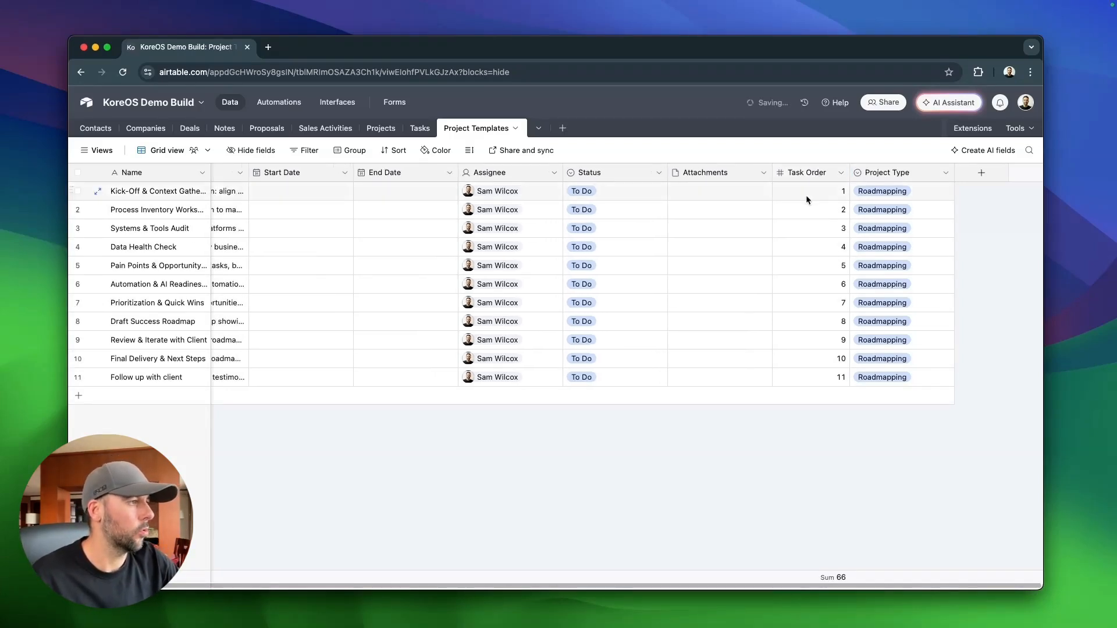
Check the date fields of the Tasks table and delete the Start Date and End Date fields from Project Templates.
left_click(750, 595)
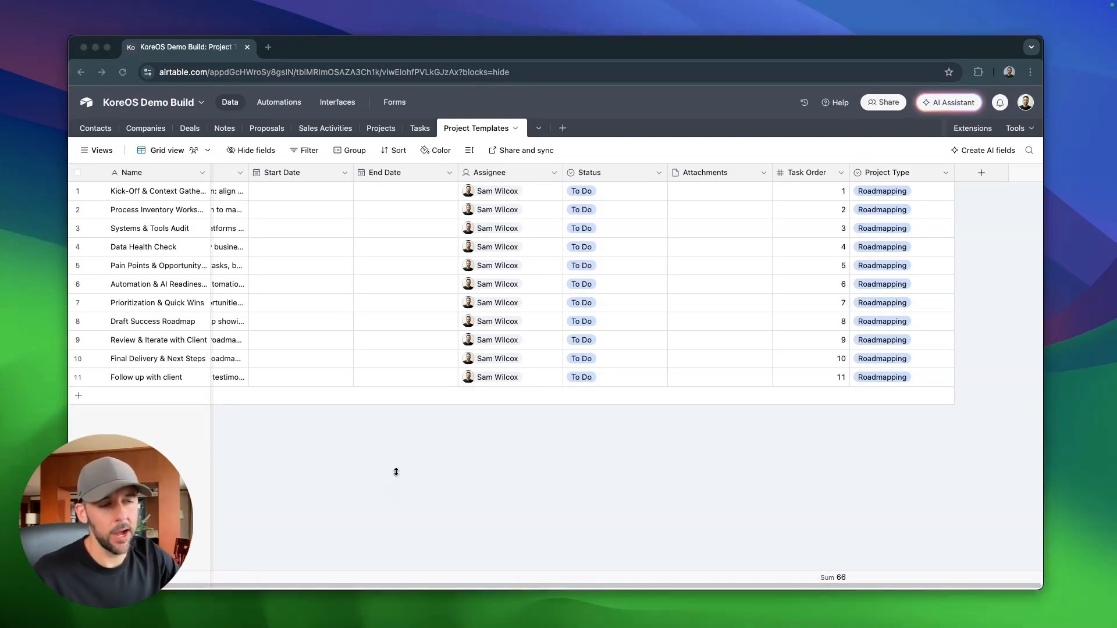
left_click(460, 586)
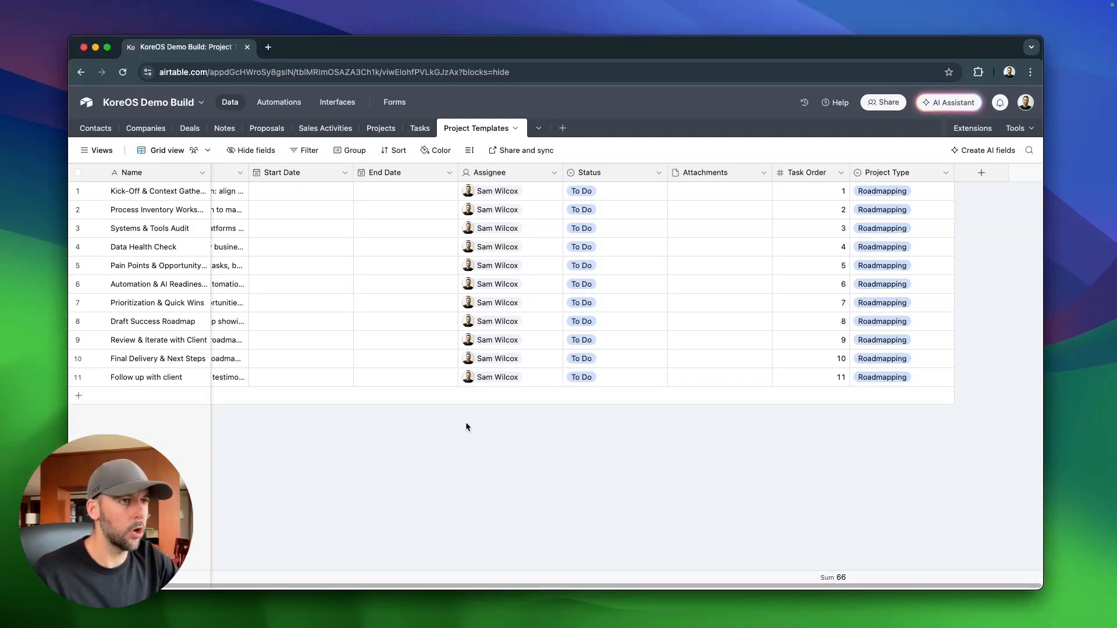
left_click(419, 128)
scroll(506, 581, "left", 5)
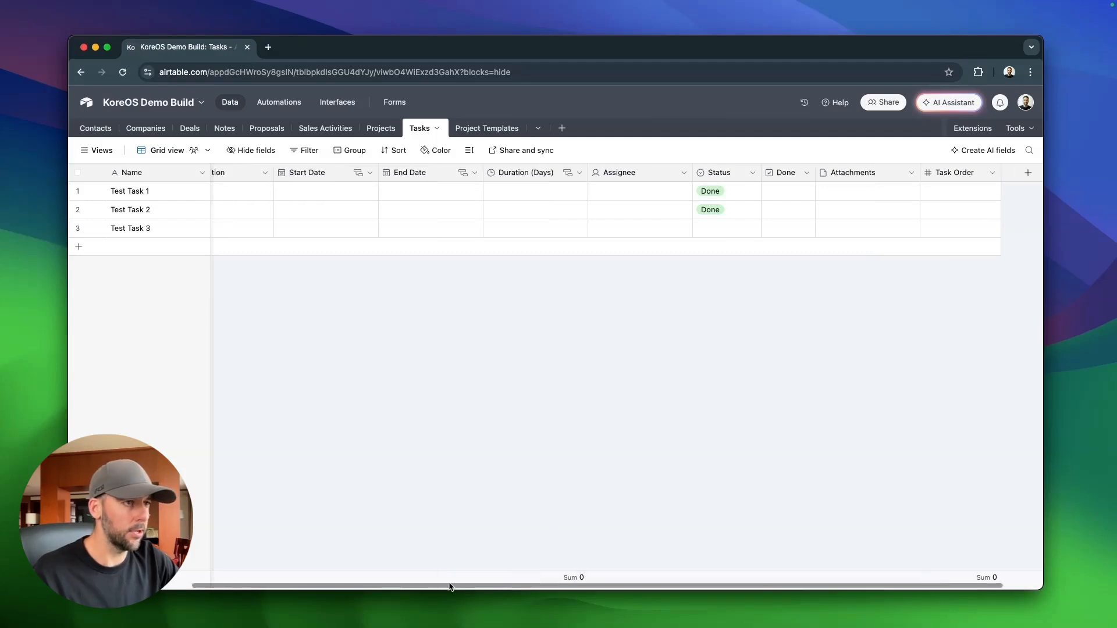
left_click(496, 129)
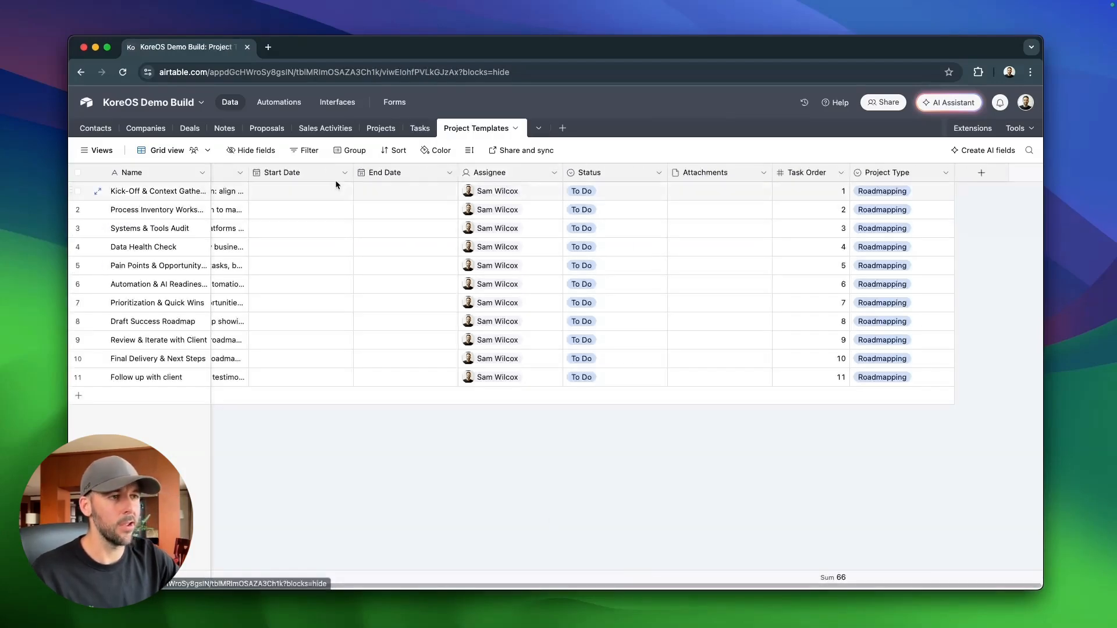
left_click(301, 173)
left_click(375, 175, "shift")
right_click(375, 175)
left_click(457, 300)
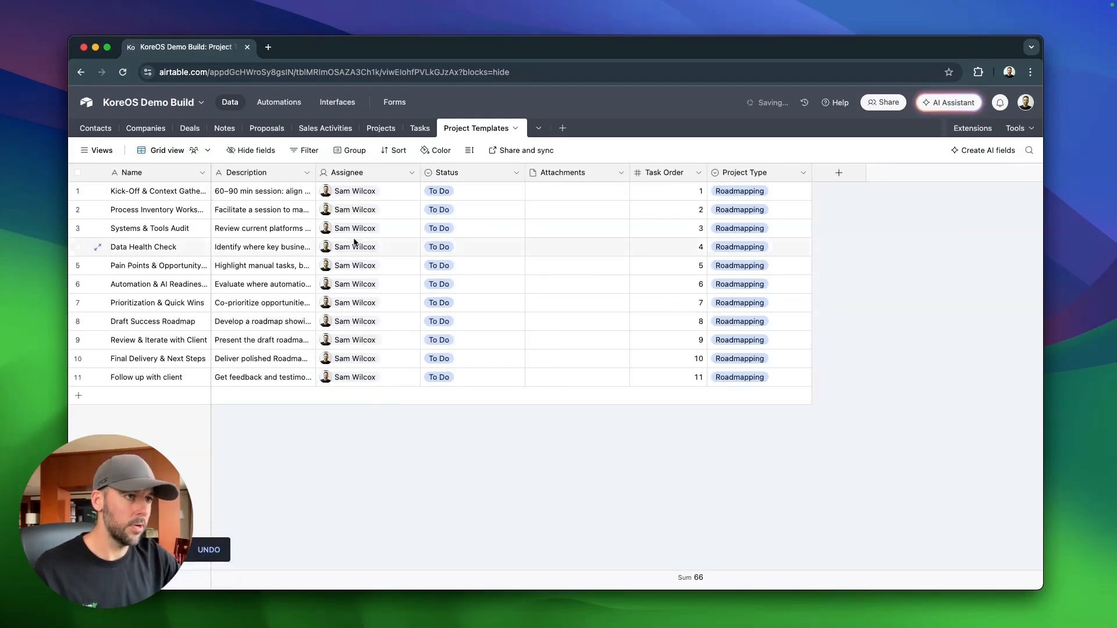
Insert a Number field named Offset Amount Of Days directly before the Assignee field in Project Templates.
right_click(339, 176)
left_click(387, 248)
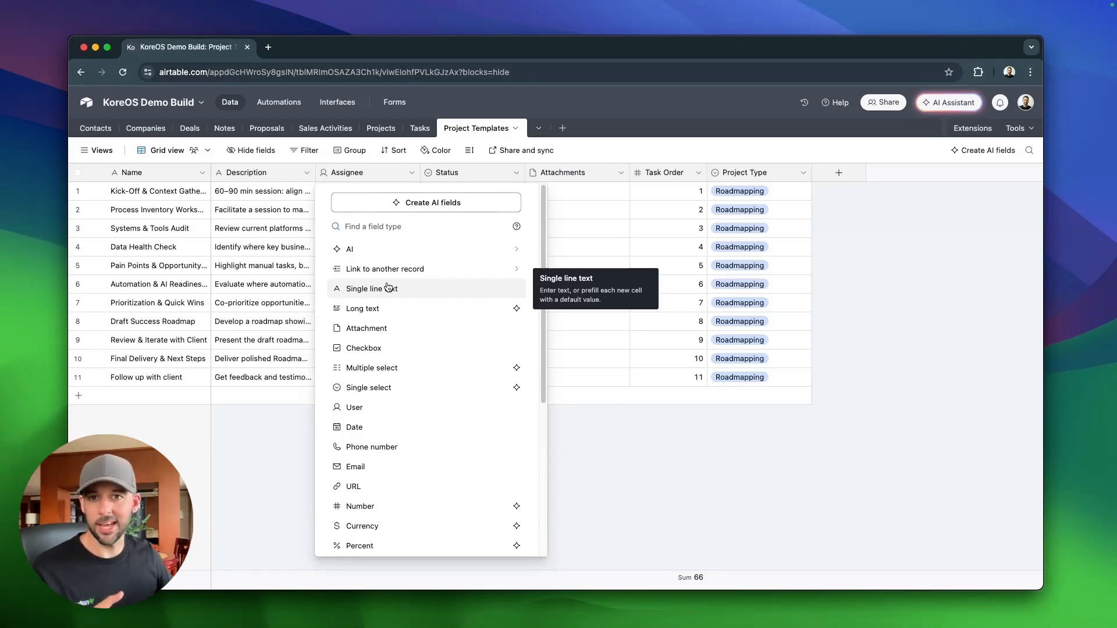
left_click(399, 505)
type("Off")
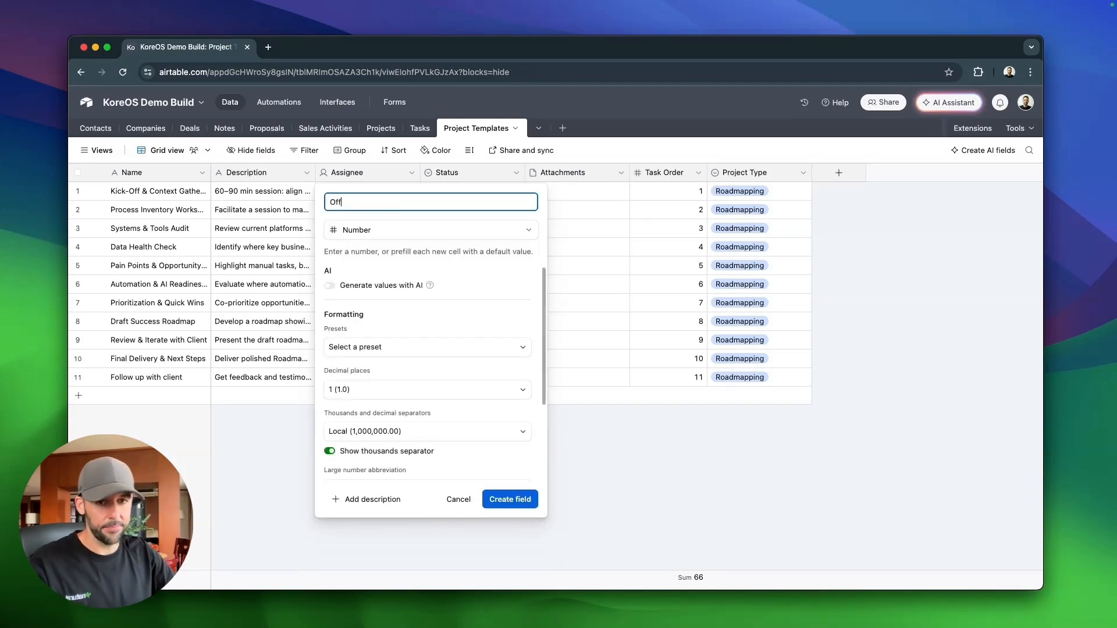
type("set Amount Of Days")
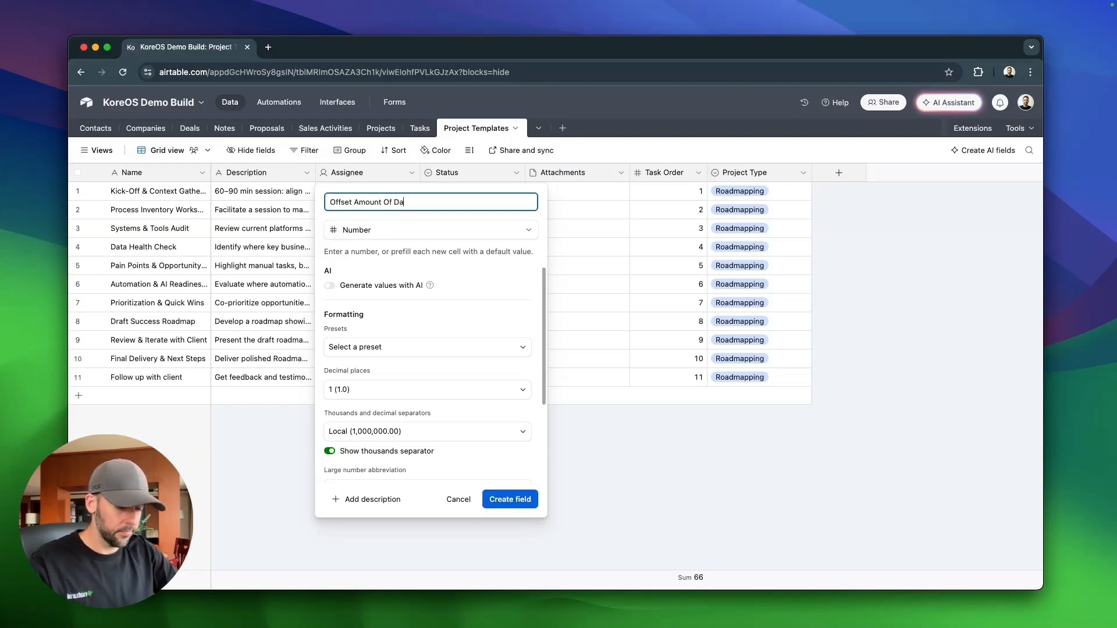
Describe the field as "This field is the amount of days from the project start date that the task is due.", create it and widen its column.
left_click(379, 499)
left_click(378, 517)
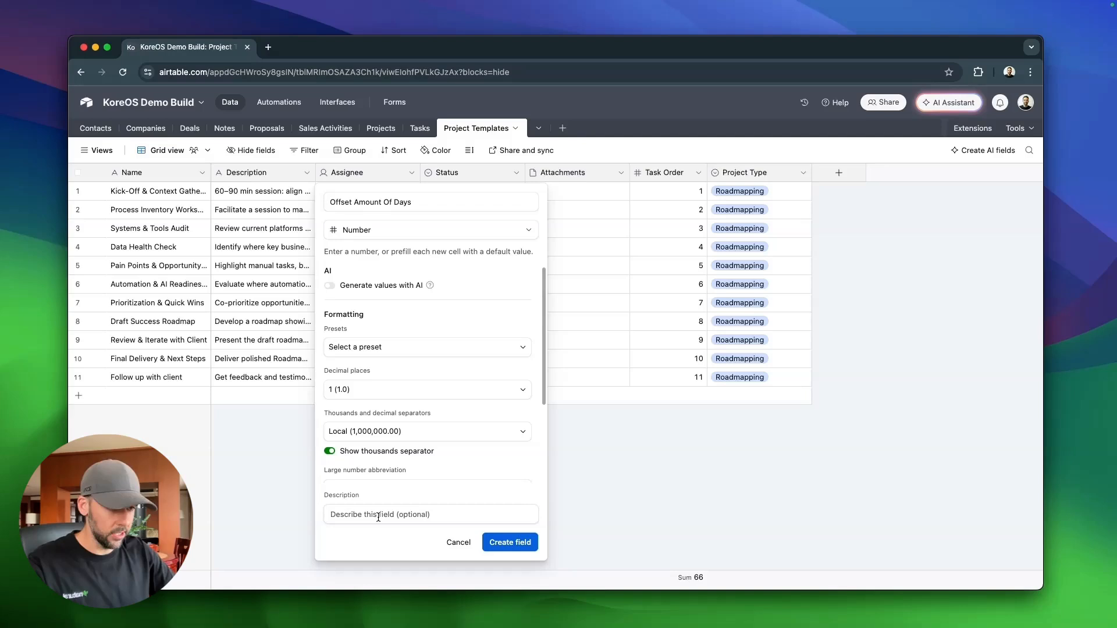
type("This field i")
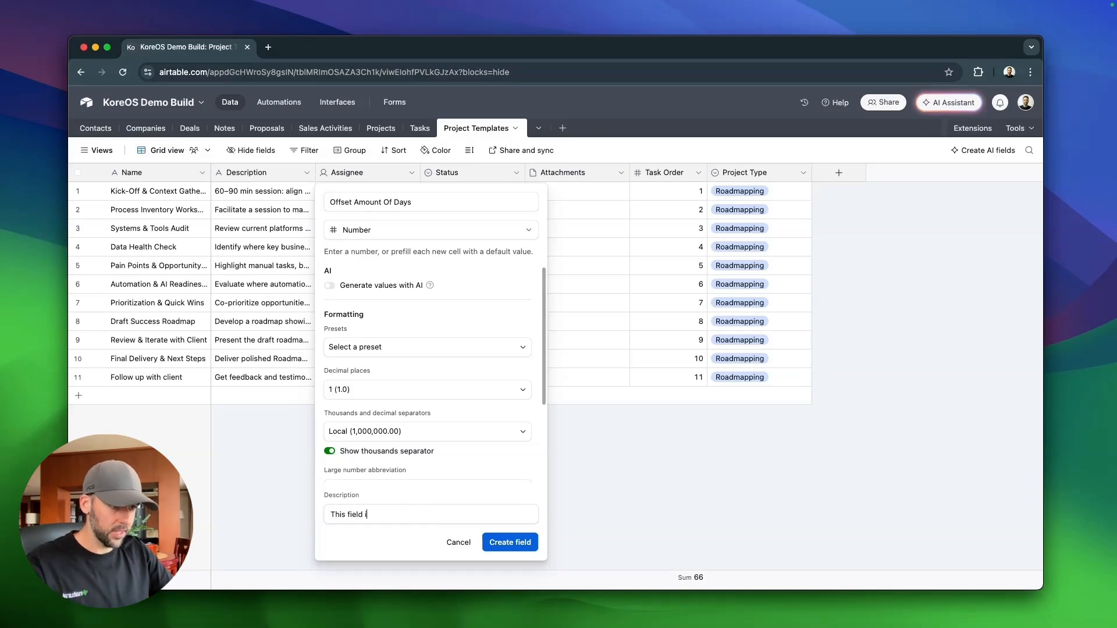
type("s the amount of days")
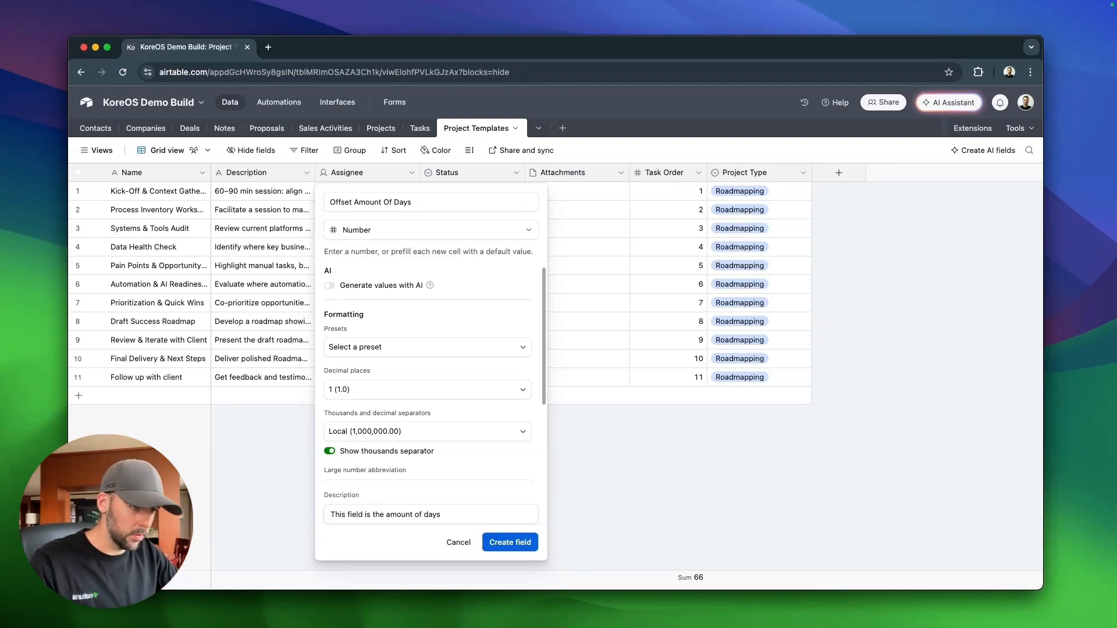
type("from the project")
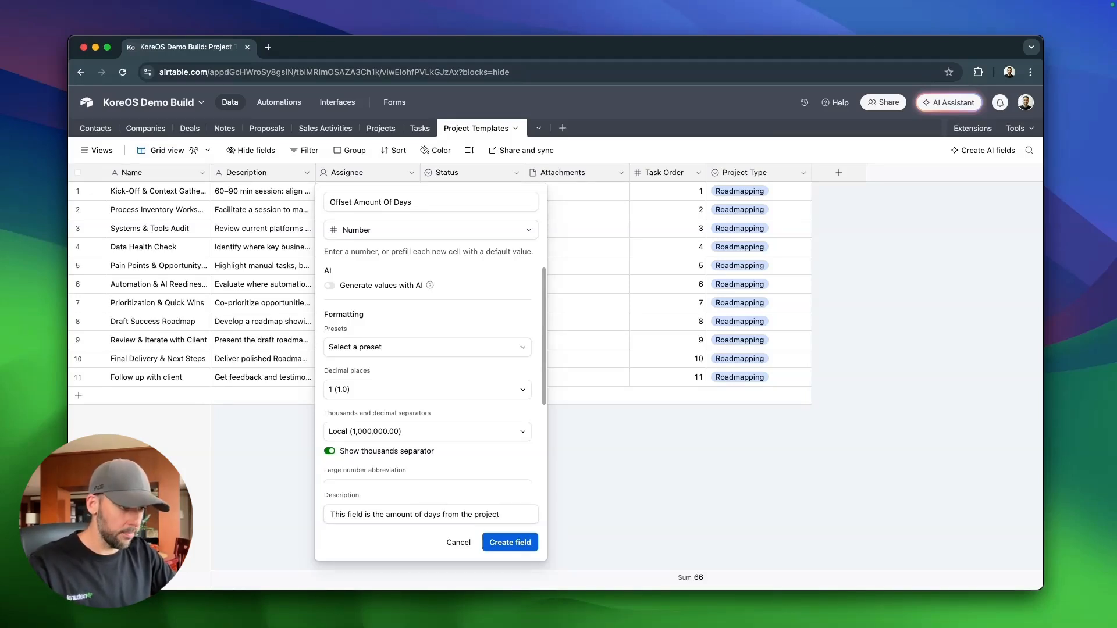
type("date that the task is due.")
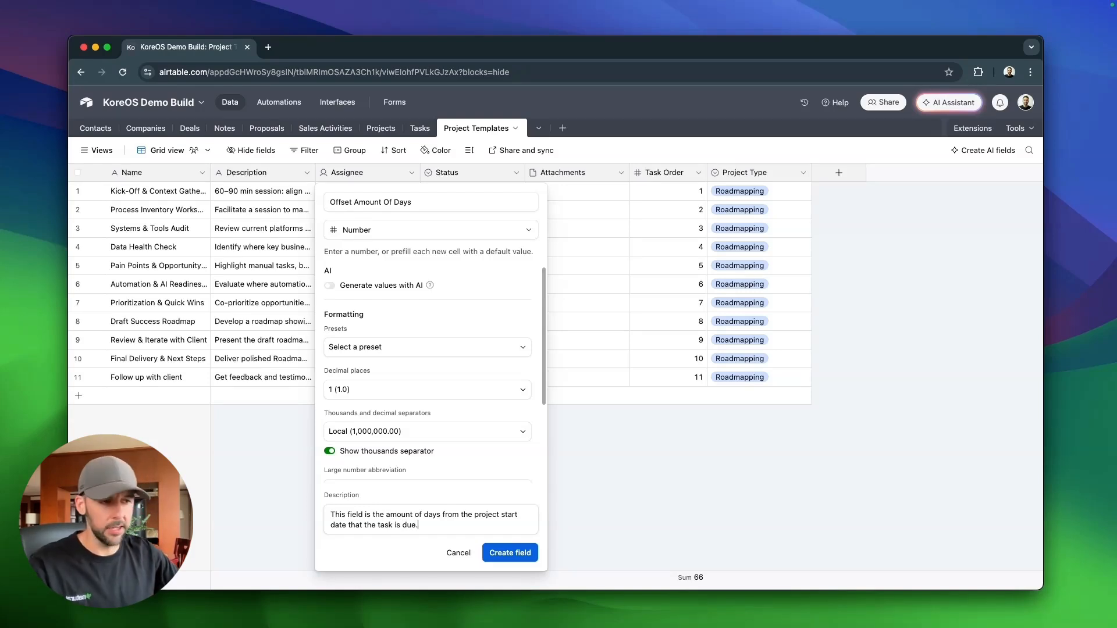
left_click_drag(431, 202, 316, 204)
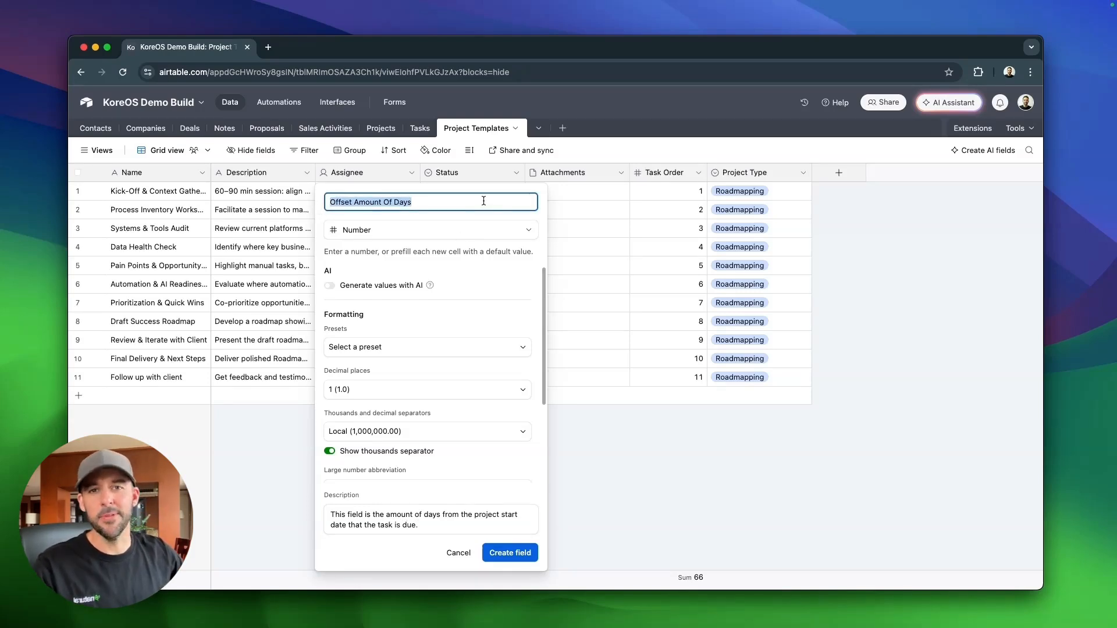
left_click(517, 553)
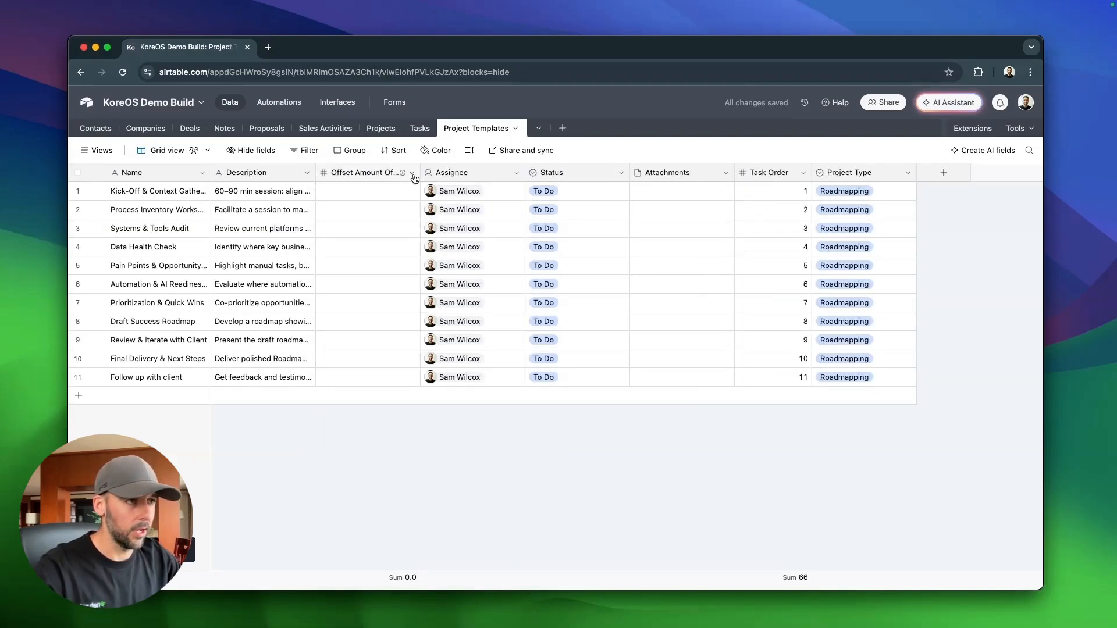
left_click_drag(416, 175, 436, 174)
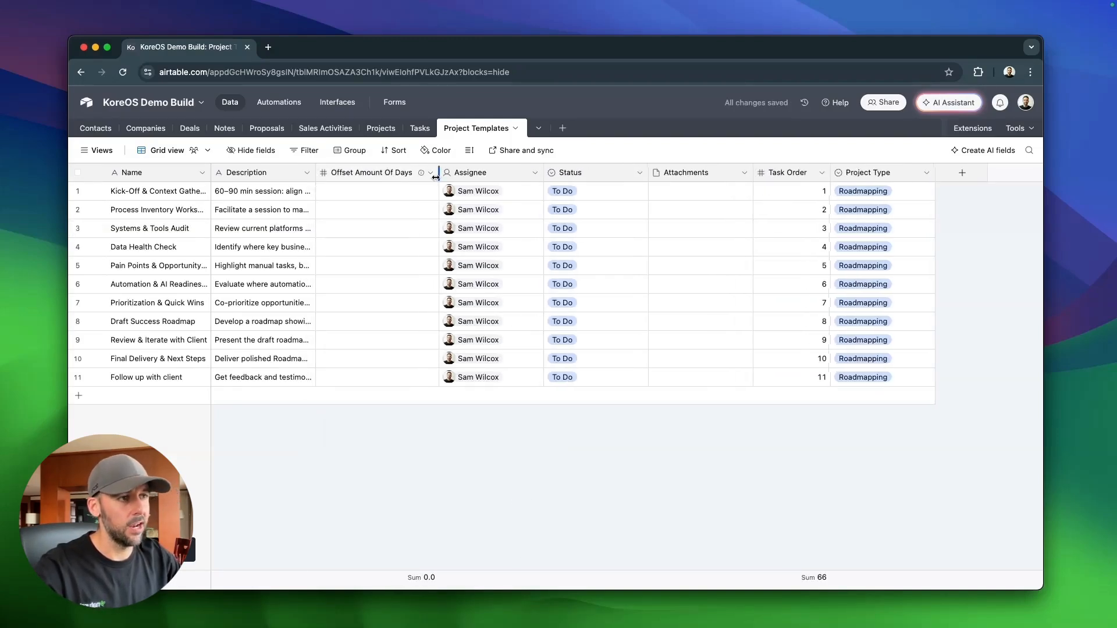
Insert a Number field named Amount Of Days with 0 decimal places directly after Offset Amount Of Days.
right_click(382, 170)
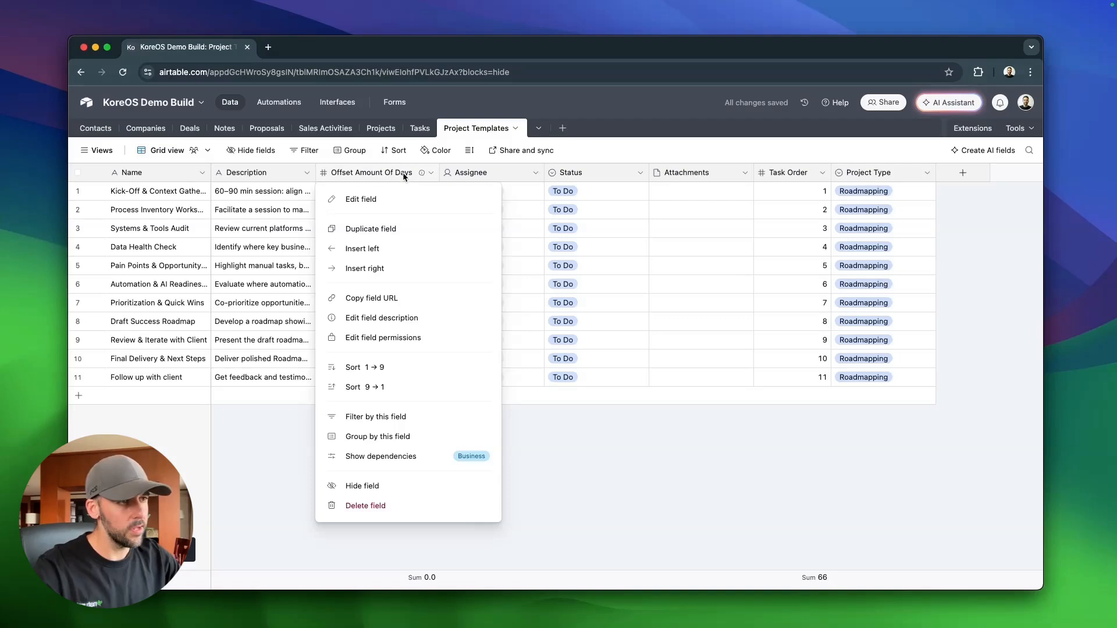
left_click(420, 270)
left_click(519, 509)
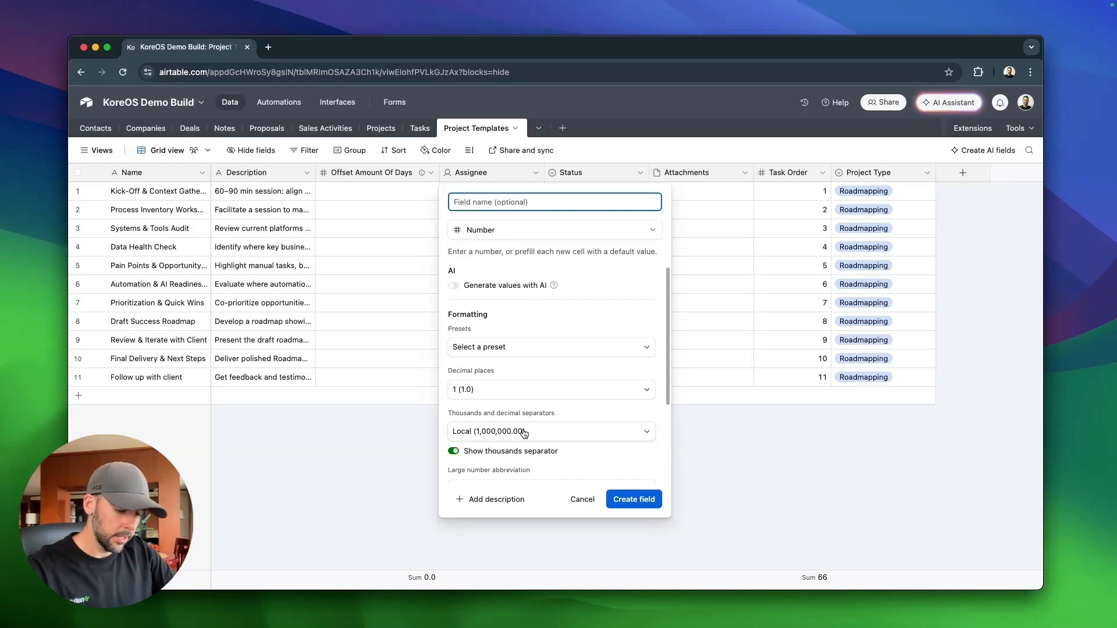
type("Amount Of Days")
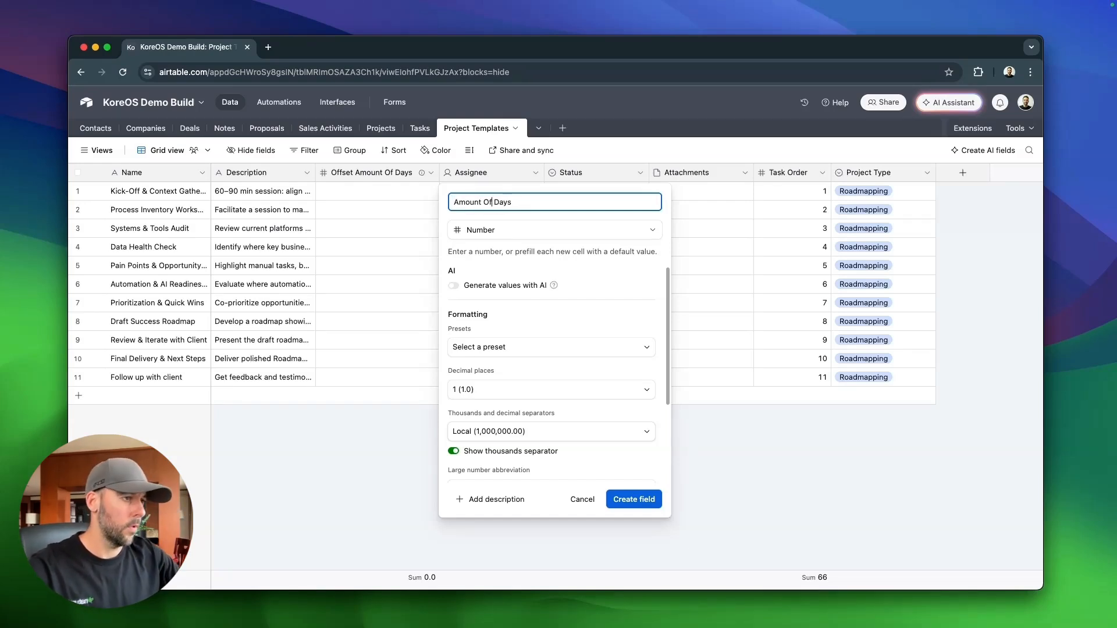
left_click(614, 390)
left_click(536, 432)
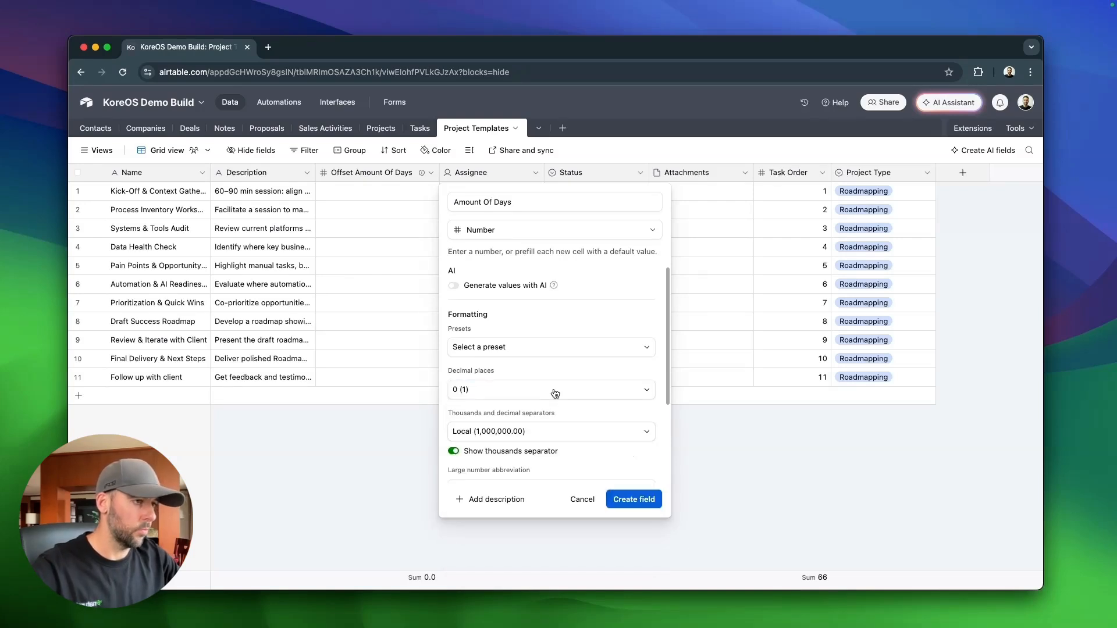
left_click(635, 500)
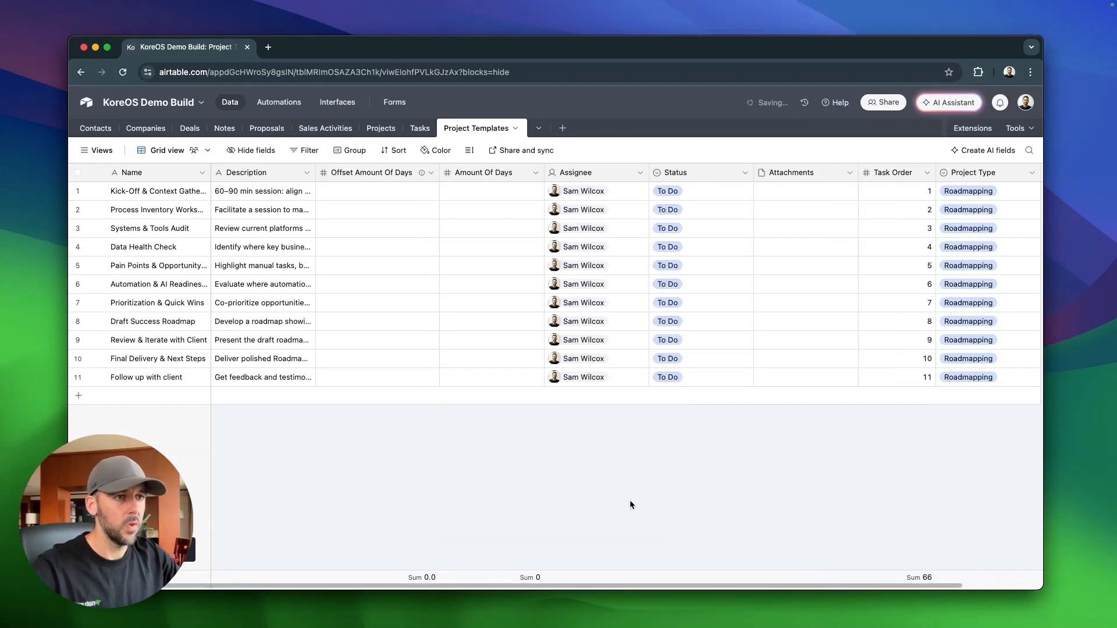
Set Amount Of Days to 1 for all eleven Roadmapping template records.
left_click(456, 195)
type("1")
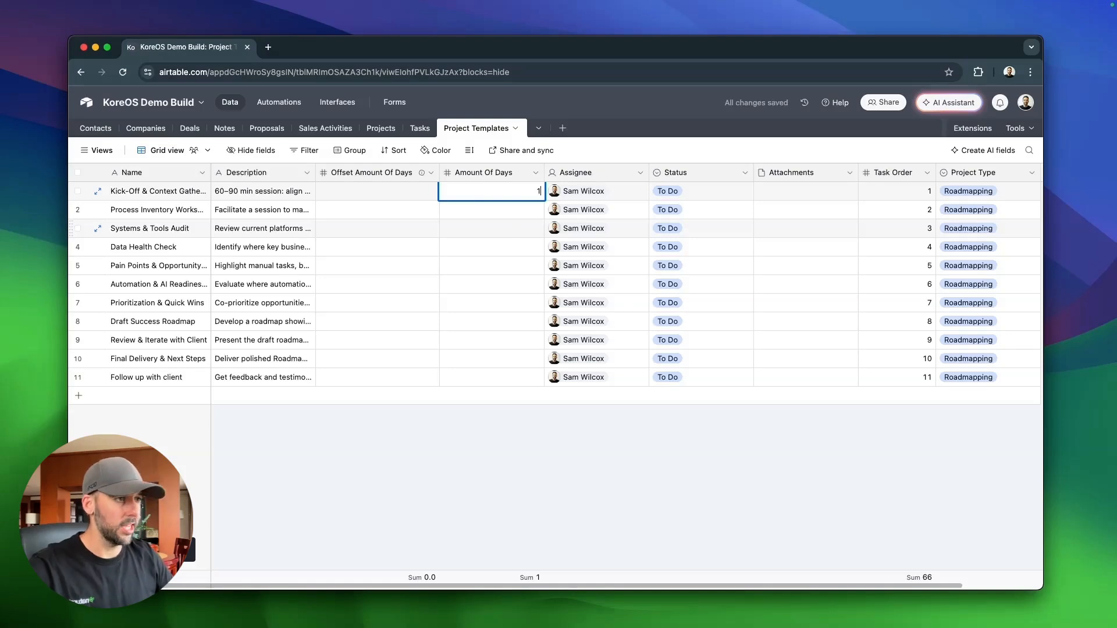
key("Return")
type("1")
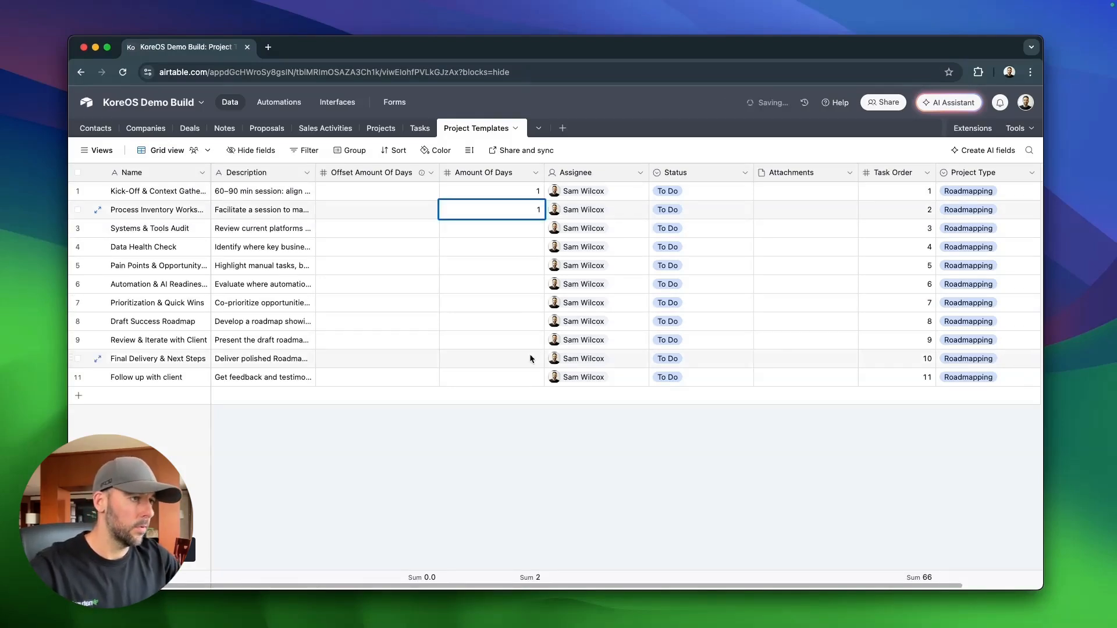
left_click(535, 434)
left_click(519, 212)
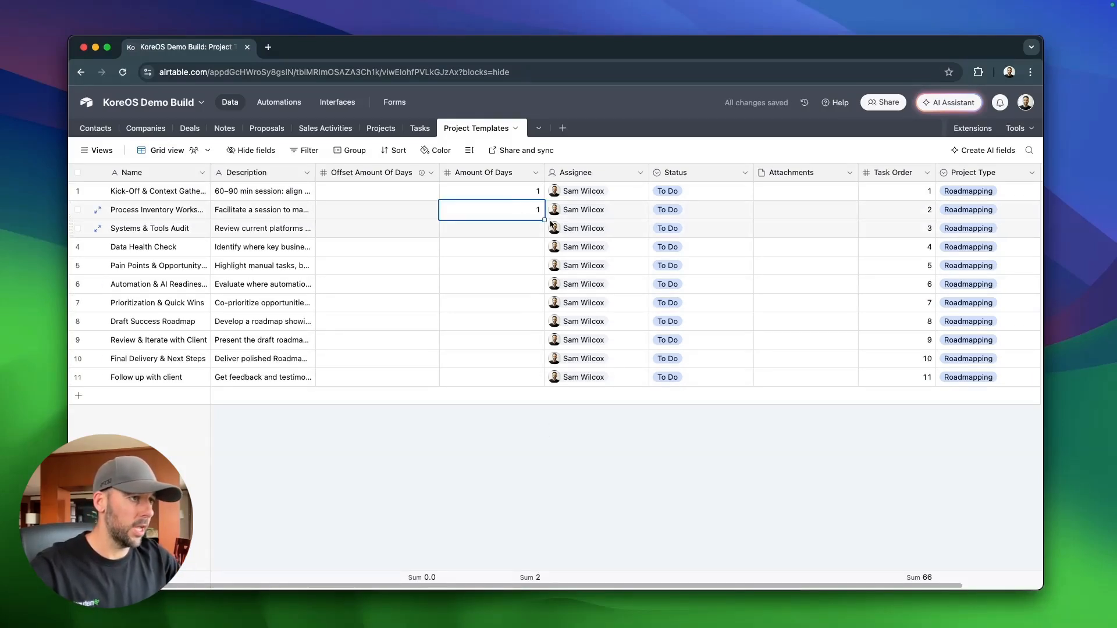
left_click_drag(544, 217, 538, 385)
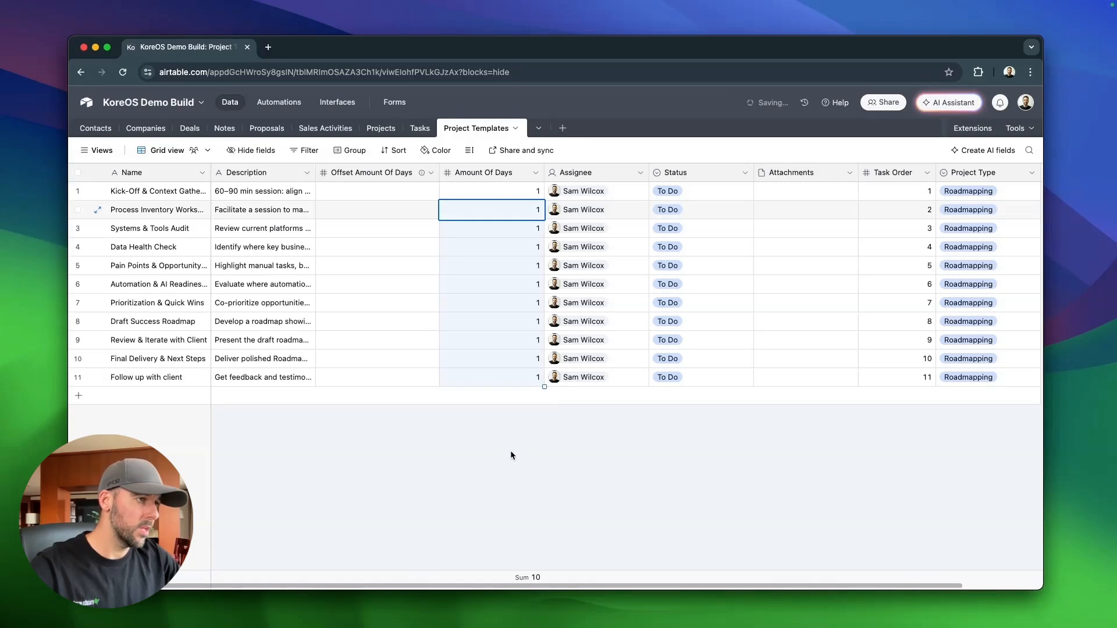
left_click(509, 452)
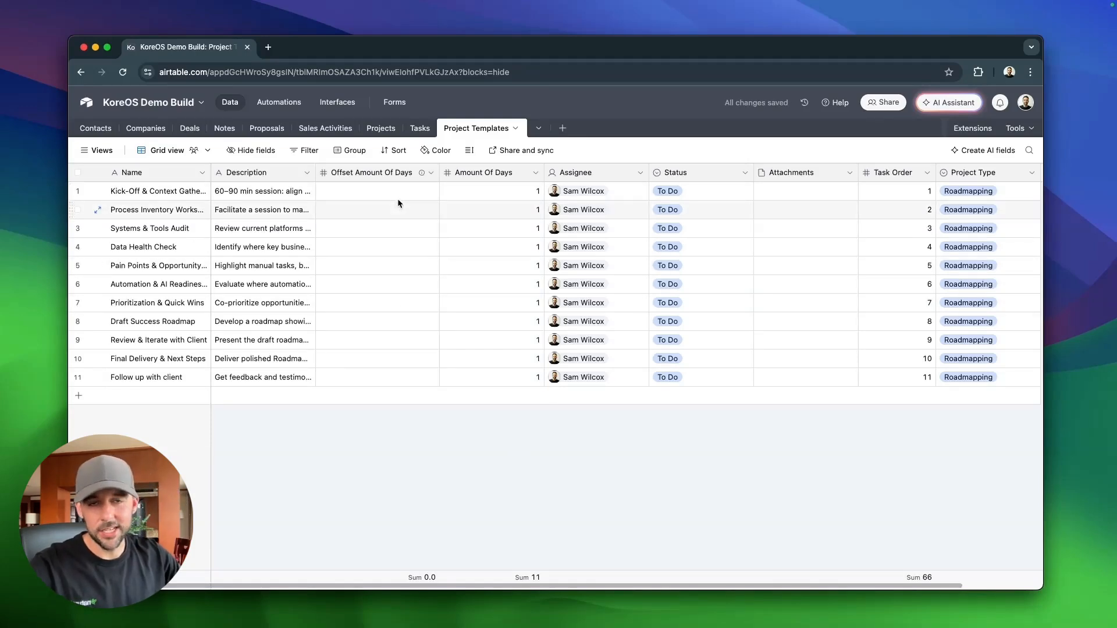
Number the Offset Amount Of Days from 1 to 11 in row order for the Roadmapping records.
left_click(399, 202)
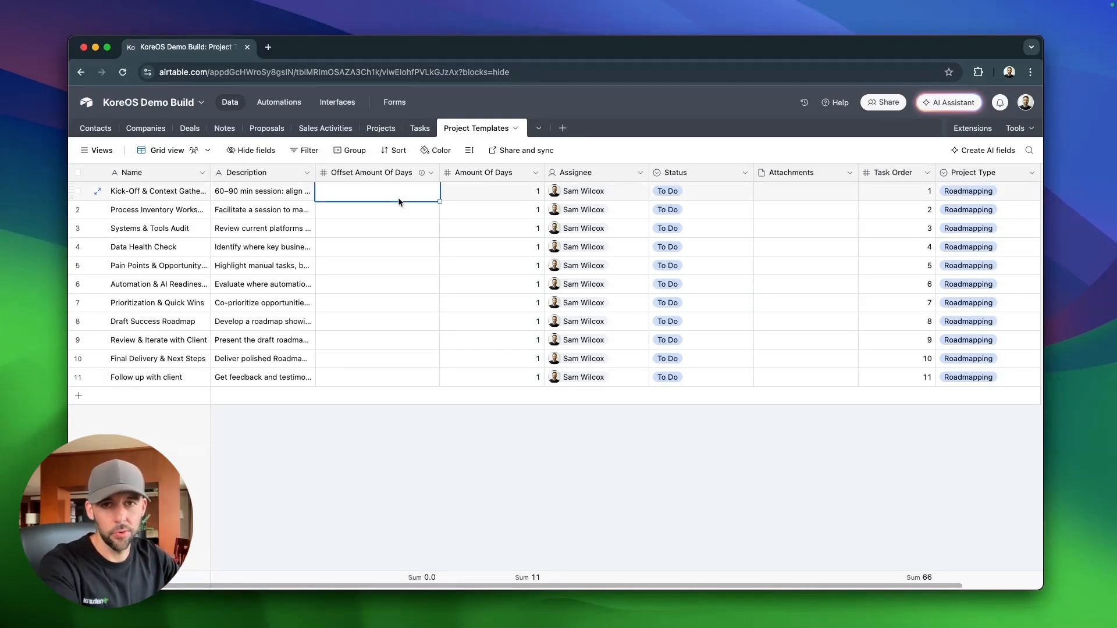
type("1")
key("Return")
type("2")
key("Return")
type("3")
key("Return")
type("4")
key("Return")
type("5")
key("Return")
type("6")
key("Return")
type("7")
key("Return")
type("8")
key("Return")
type("9")
key("Return")
type("1")
key("Return")
key("Up")
type("10")
key("Return")
type("11")
key("Return")
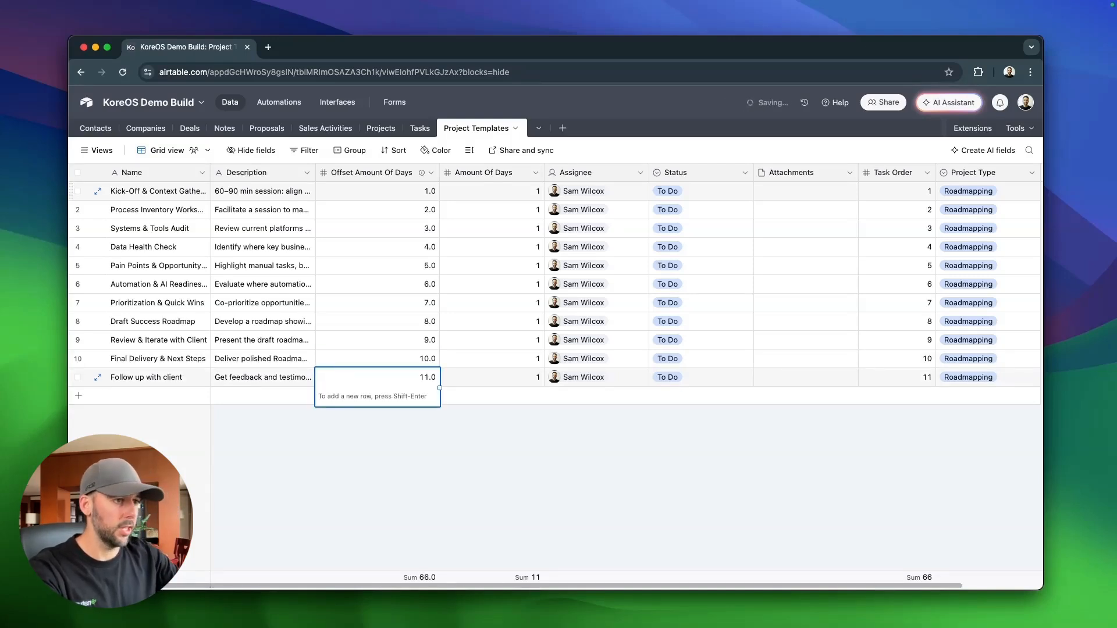
Set the Offset Amount Of Days field to 0 decimal places and save it.
left_click(431, 172)
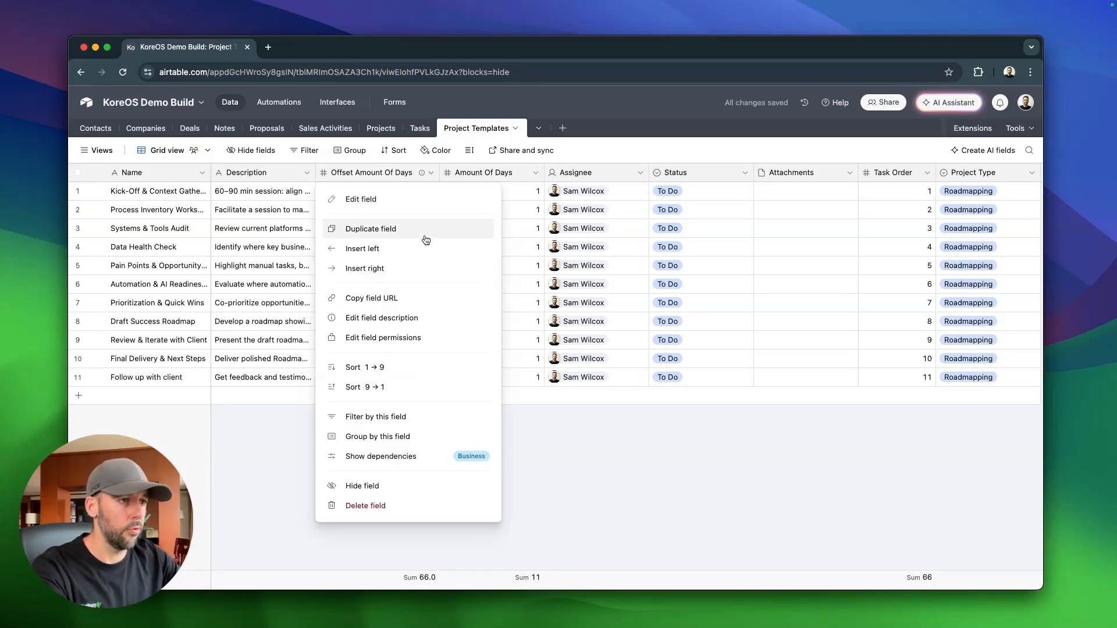
left_click(393, 197)
left_click(394, 397)
left_click(464, 442)
left_click(534, 514)
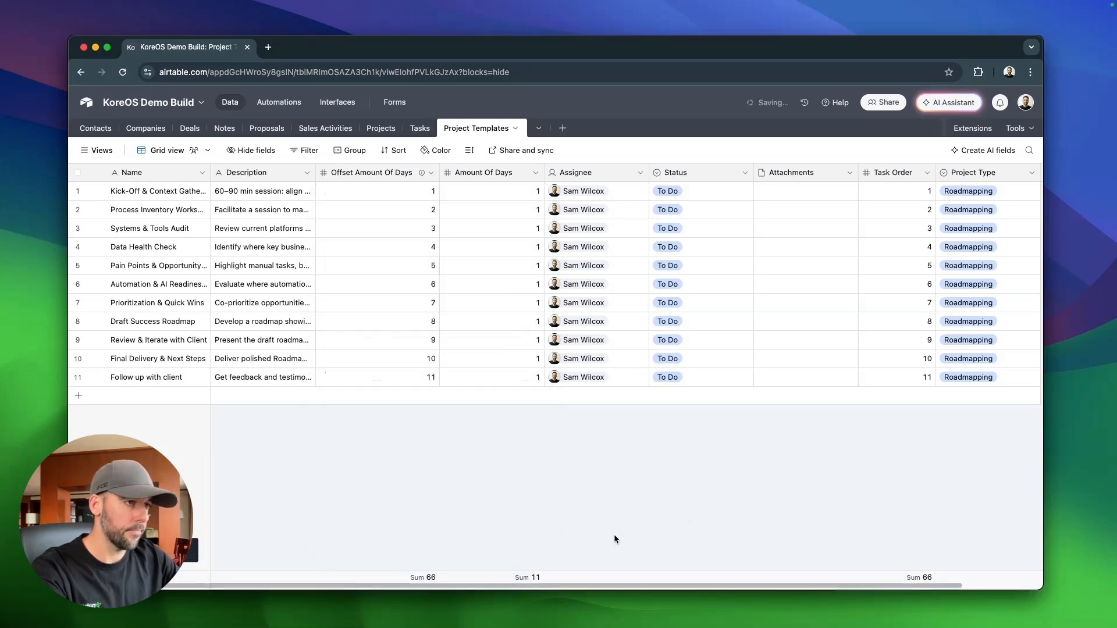
left_click_drag(402, 190, 401, 381)
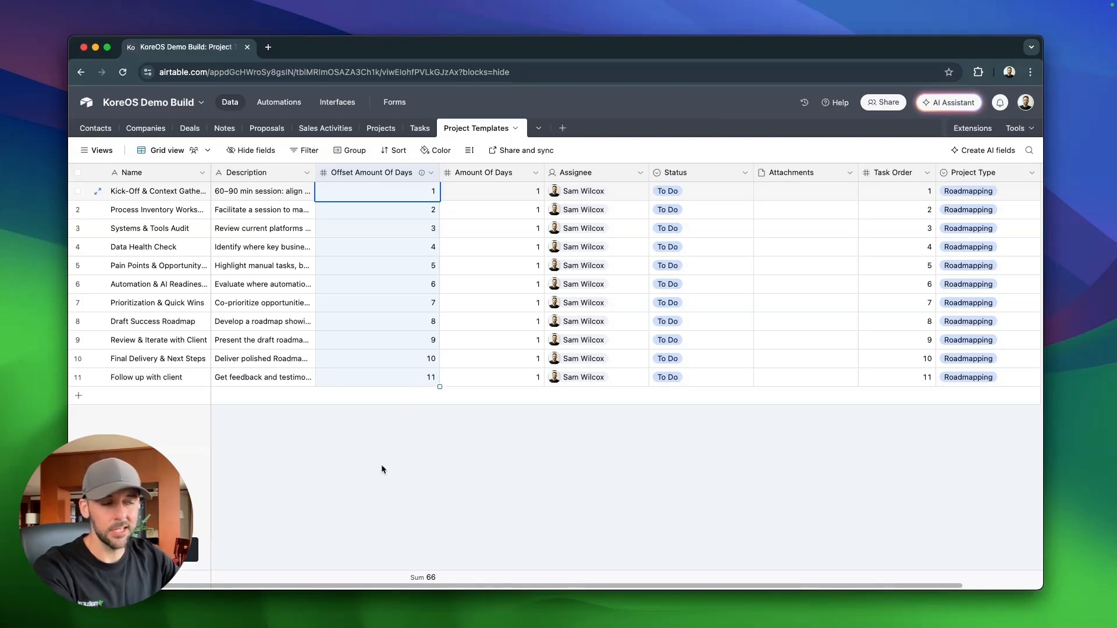
left_click(508, 444)
left_click_drag(508, 193, 510, 377)
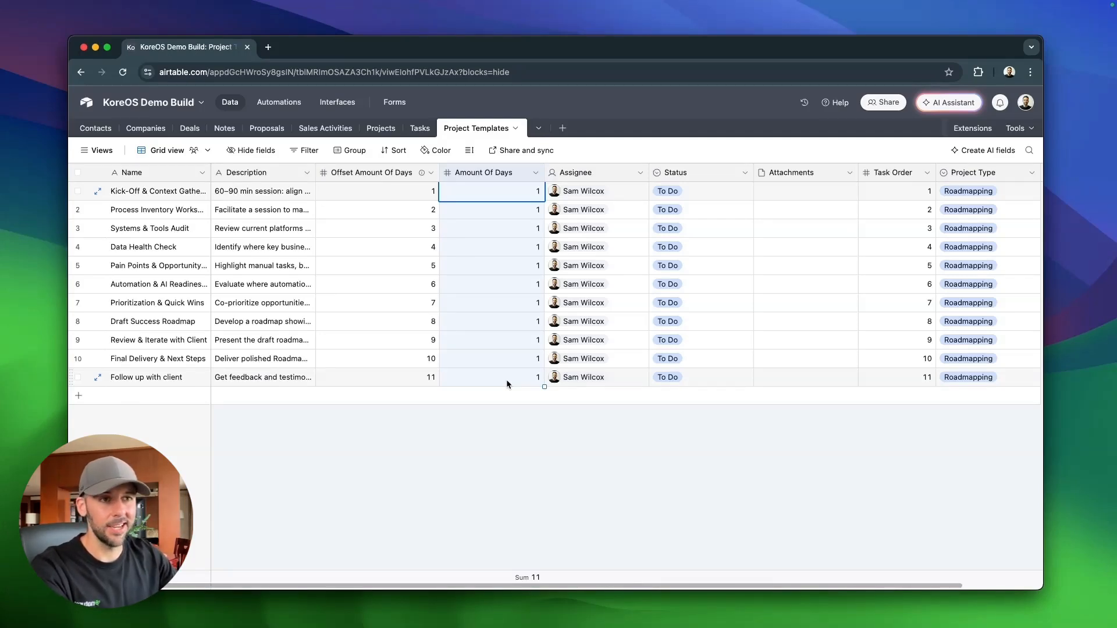
left_click_drag(406, 194, 430, 423)
left_click(481, 472)
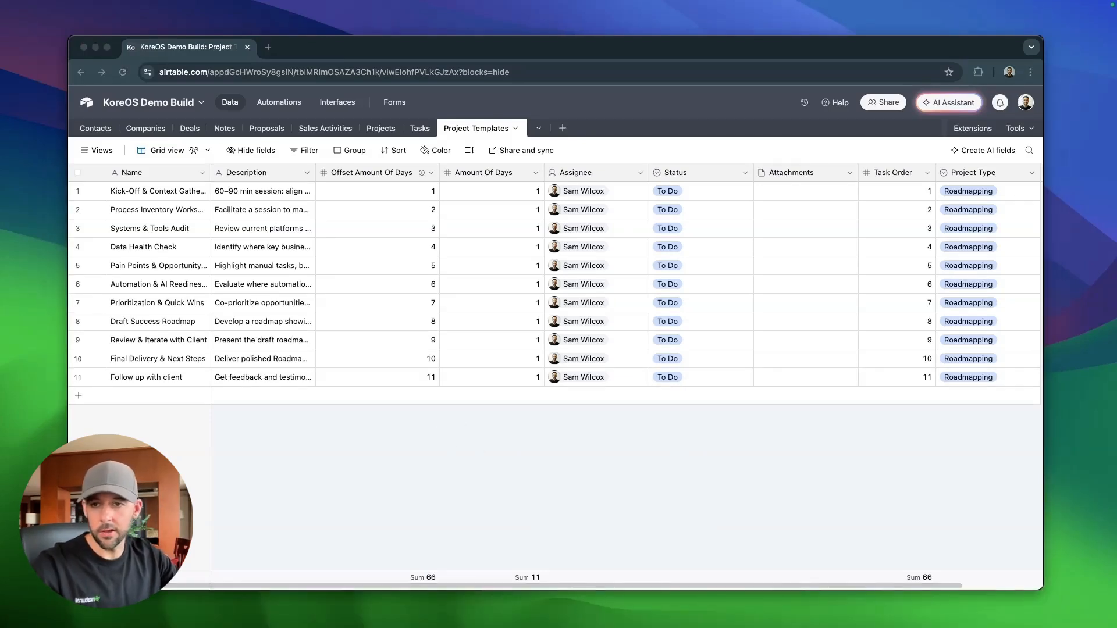
Paste the seven copied project task names, starting with Requirements Capture, into new records below Follow up with client.
left_click(200, 396)
key("super+v")
left_click(669, 381)
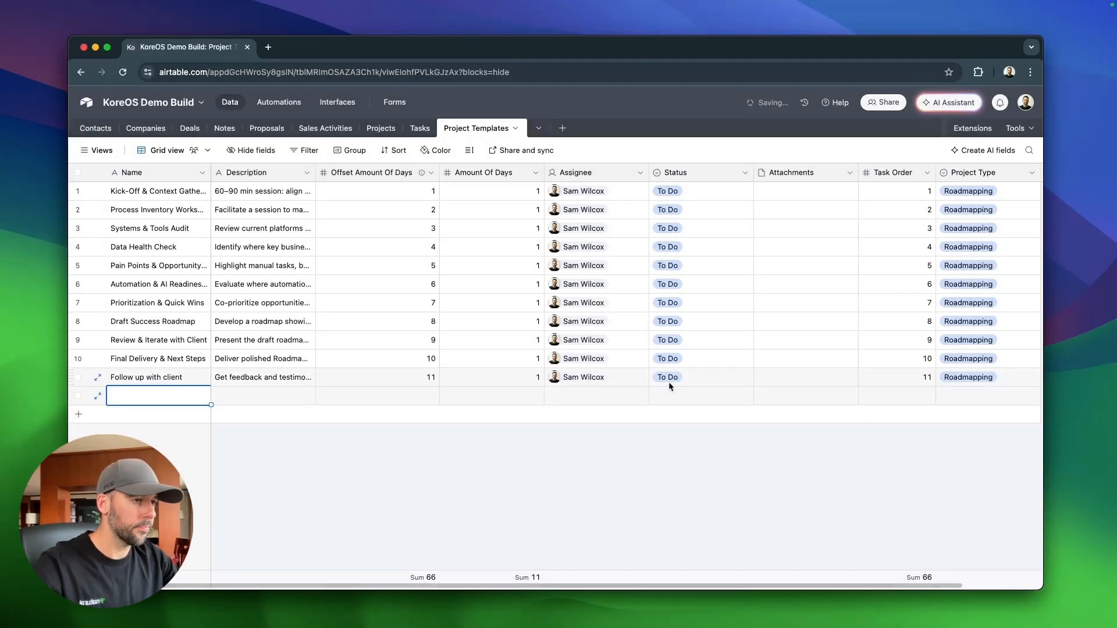
left_click(436, 401)
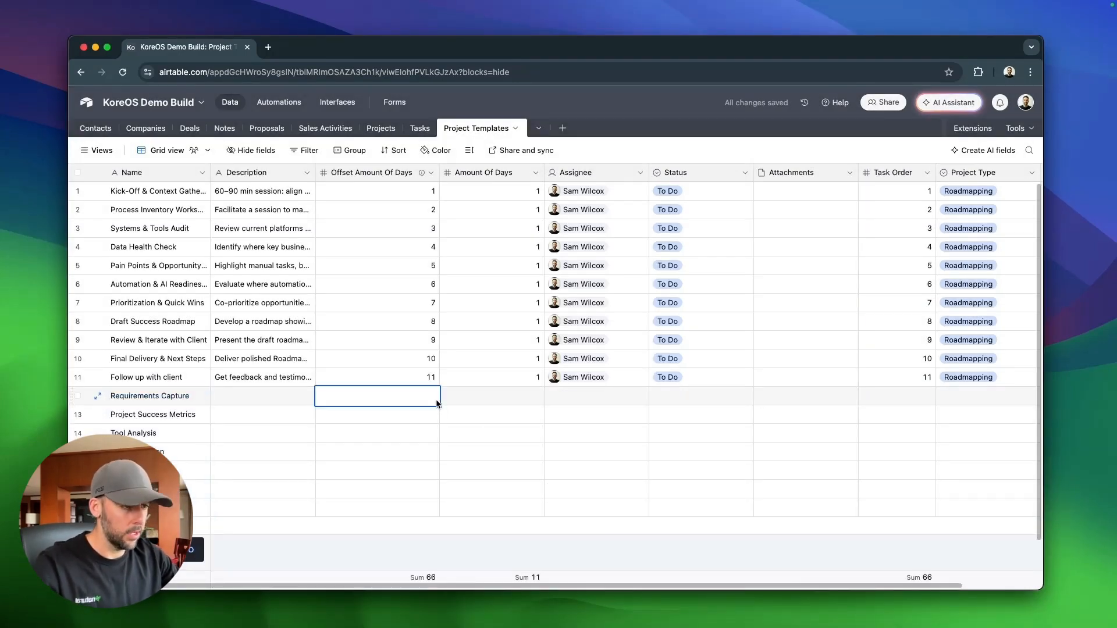
Set the Project Type of the seven new records to Project.
left_click(997, 399)
left_click(997, 399)
left_click(982, 476)
left_click(1012, 434)
left_click(1000, 401)
left_click_drag(1031, 405, 989, 510)
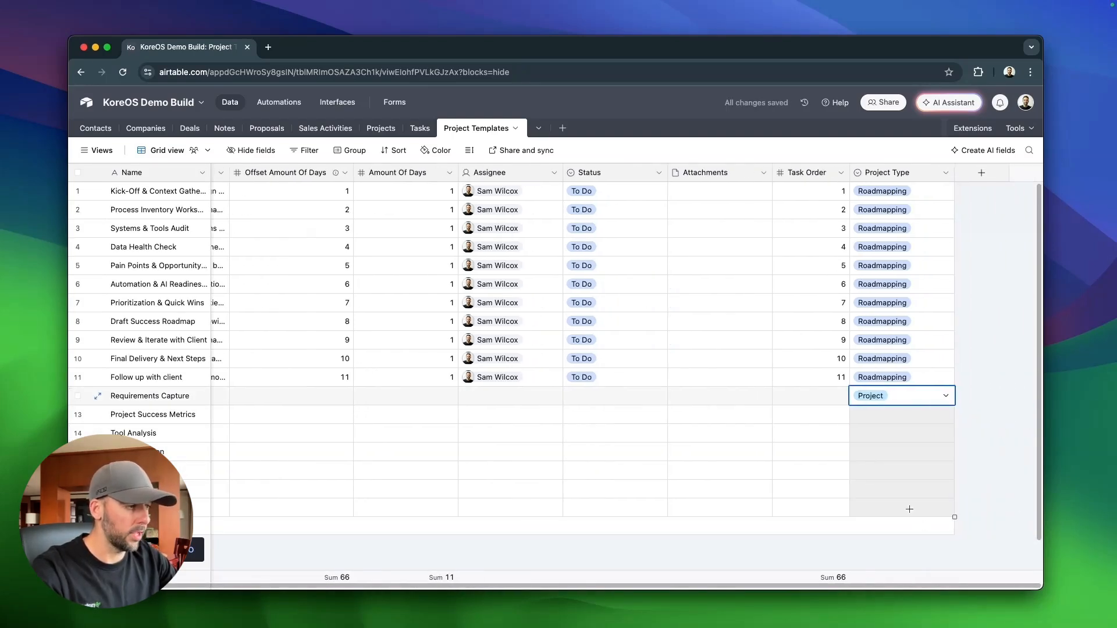
left_click(821, 553)
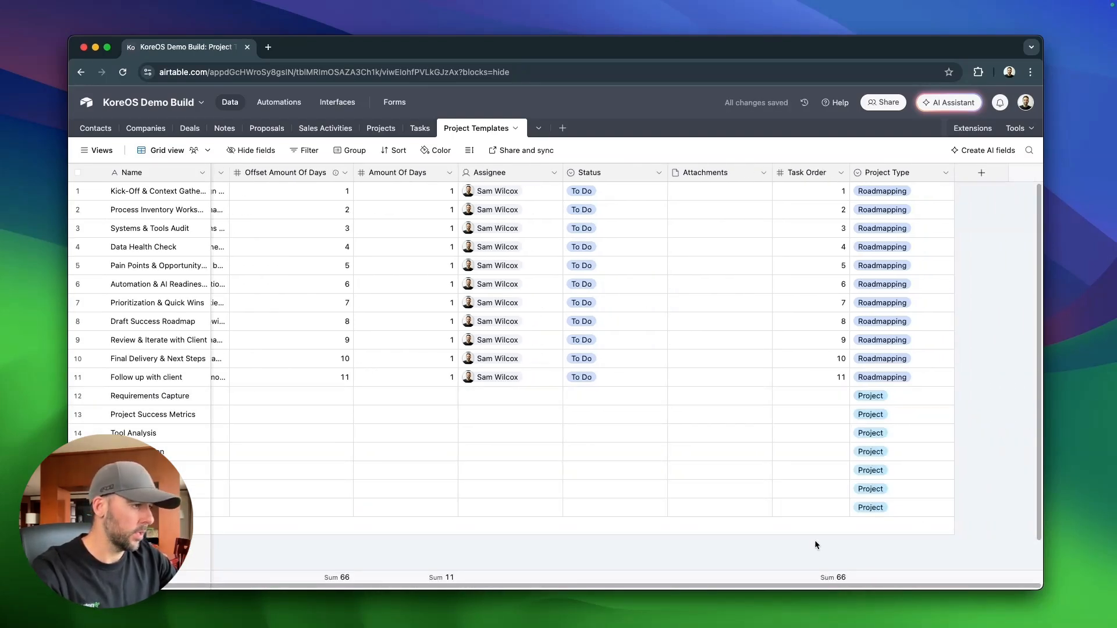
Fill the To Do status from the Follow up with client record down through the seven new records.
left_click_drag(725, 585, 700, 589)
scroll(714, 386, "left", 3)
left_click(716, 378)
left_click_drag(754, 386, 726, 507)
Fill the assignee and the Amount Of Days value of 1 from Follow up with client down through the seven new records.
left_click(640, 381)
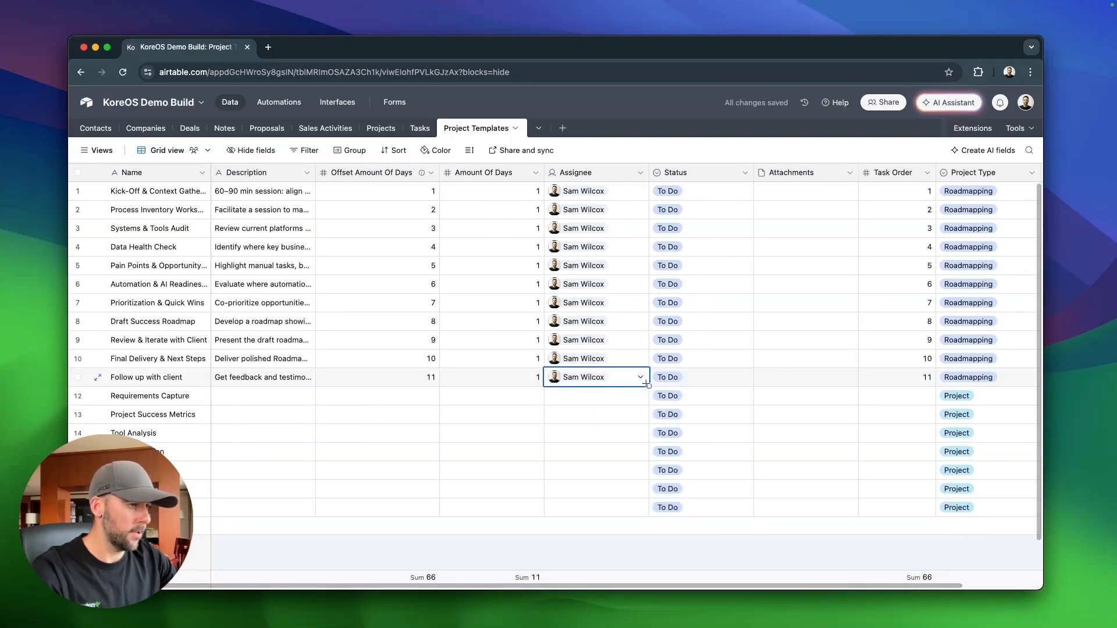
left_click(647, 385)
left_click(690, 381)
left_click(626, 383)
left_click_drag(648, 385, 643, 511)
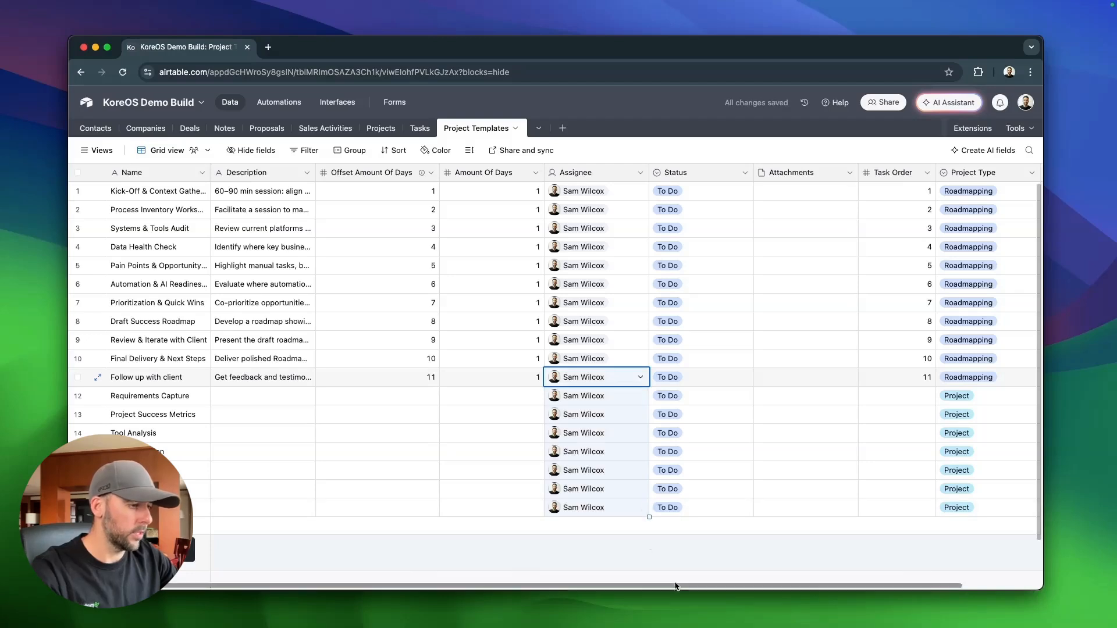
left_click(529, 378)
left_click_drag(544, 387, 519, 507)
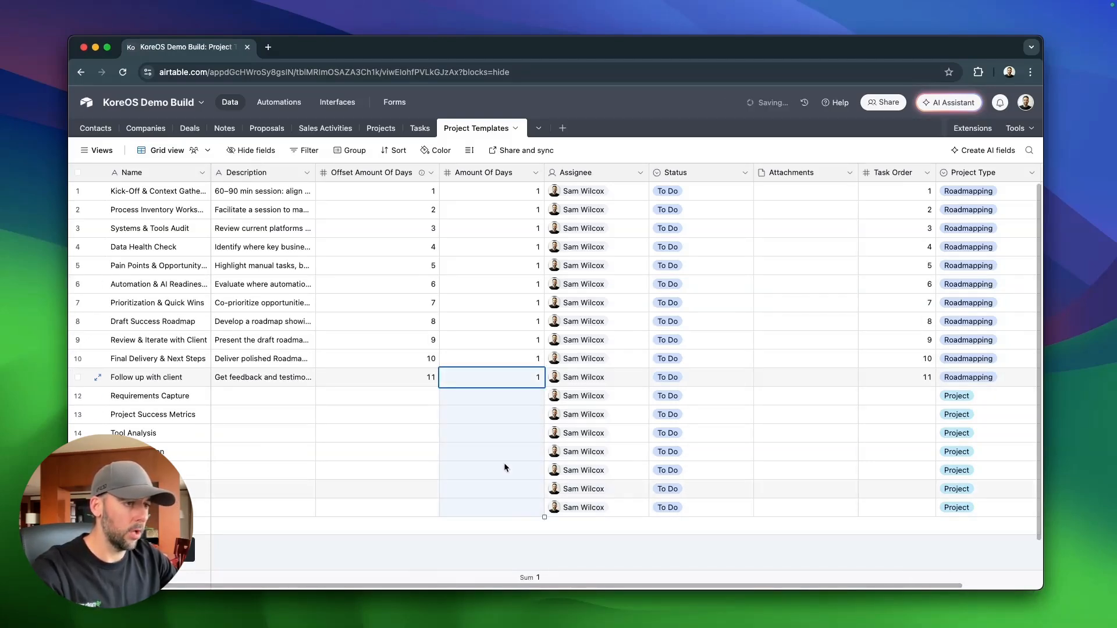
Copy the descriptions of rows 6 to 11 into the first six Project records and row 16's description into the last one.
left_click_drag(282, 287, 278, 376)
key("super+c")
left_click(288, 398)
key("super+v")
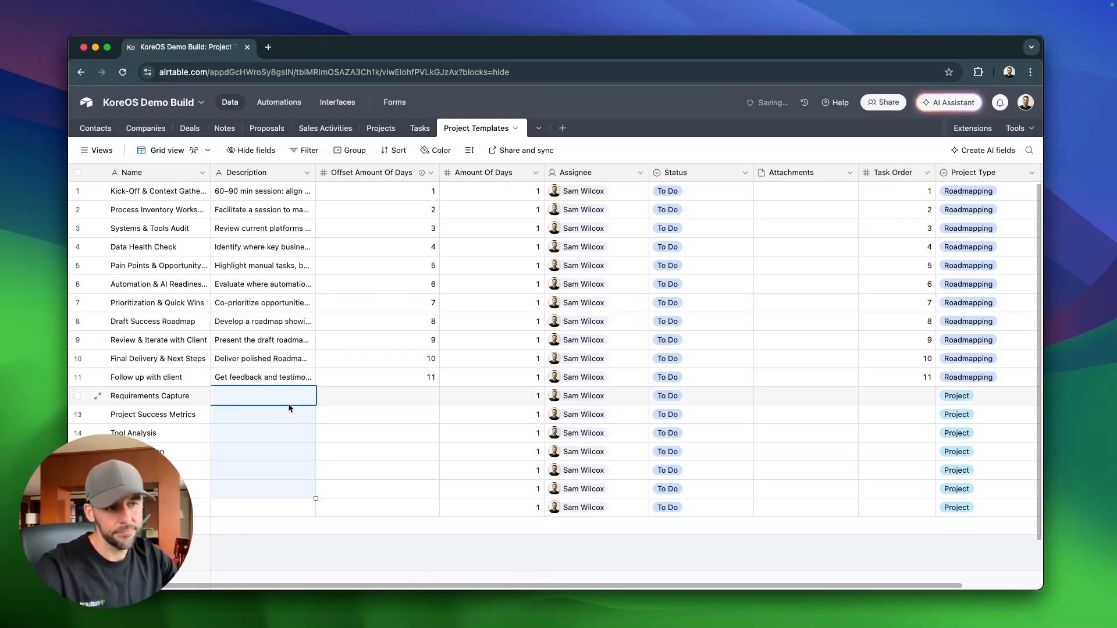
left_click(333, 487)
left_click(279, 470)
key("super+c")
left_click(282, 507)
key("super+v")
Number the Offset Amount Of Days from 1 to 6 for the first six Project records.
left_click(402, 400)
type("1")
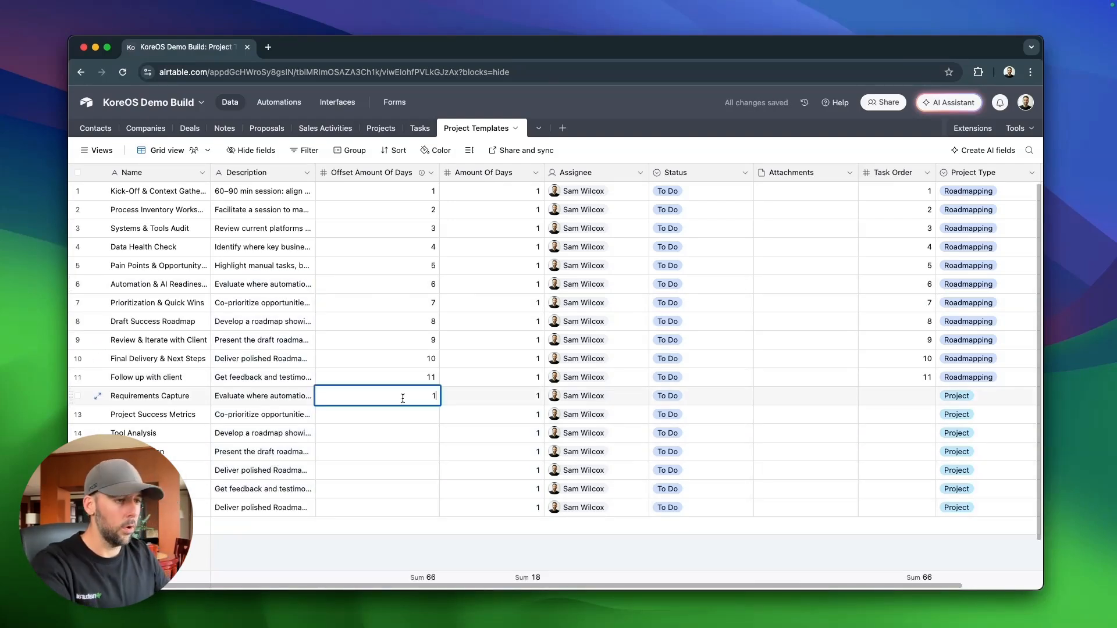
key("BackSpace")
key("Return")
type("2")
key("Return")
type("3")
key("Return")
type("4")
key("Return")
type("5")
key("Return")
type("6")
key("Return")
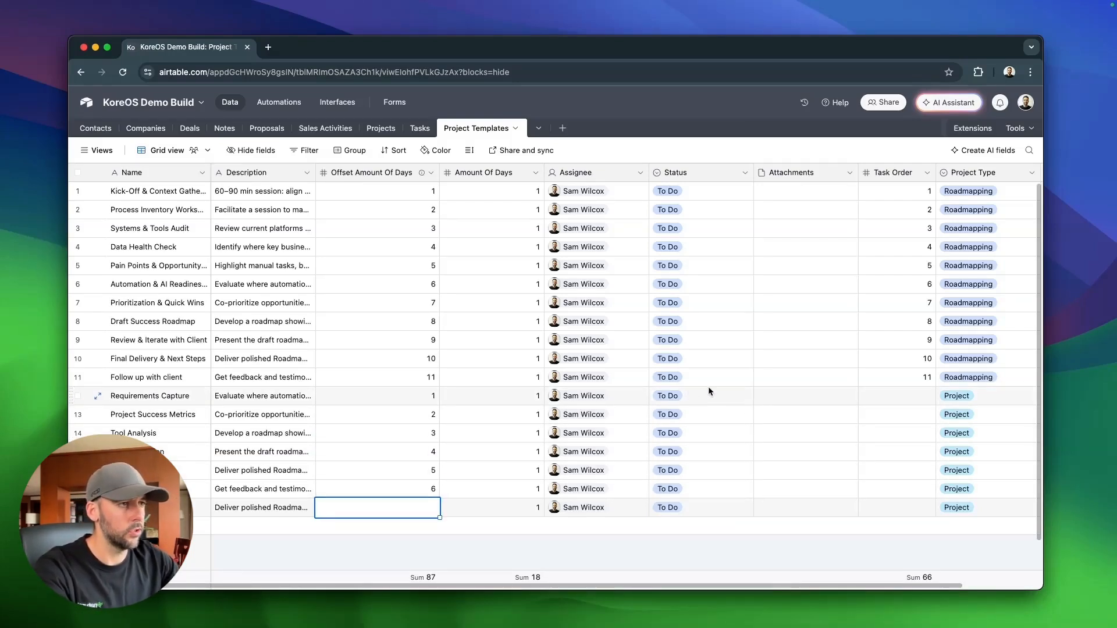
Group the Project Templates records by Project Type.
left_click(350, 150)
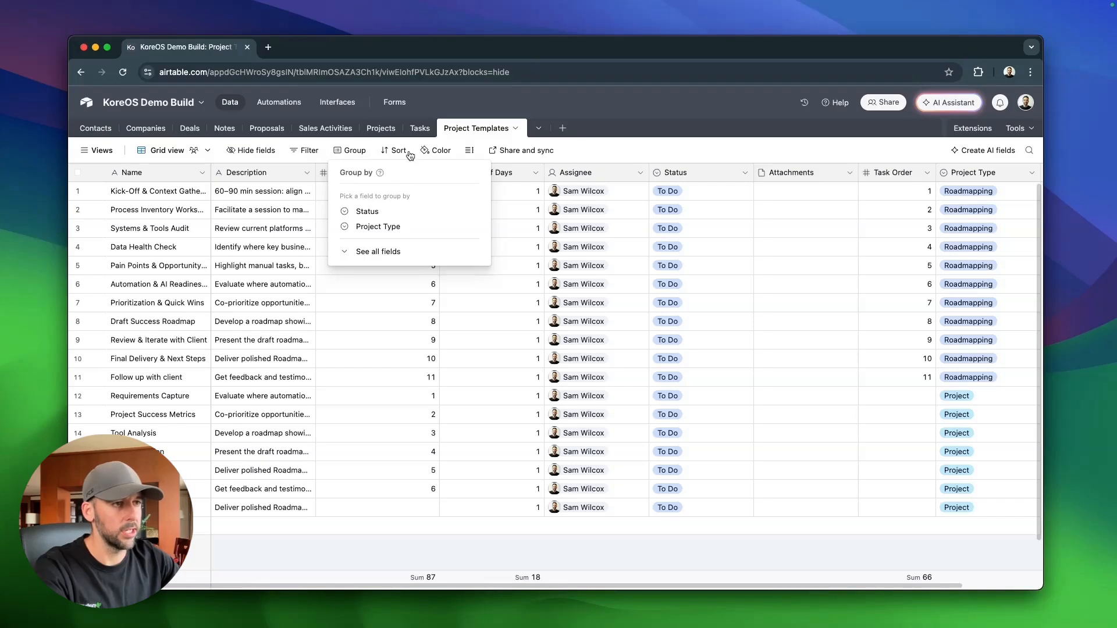
left_click(381, 227)
left_click(727, 132)
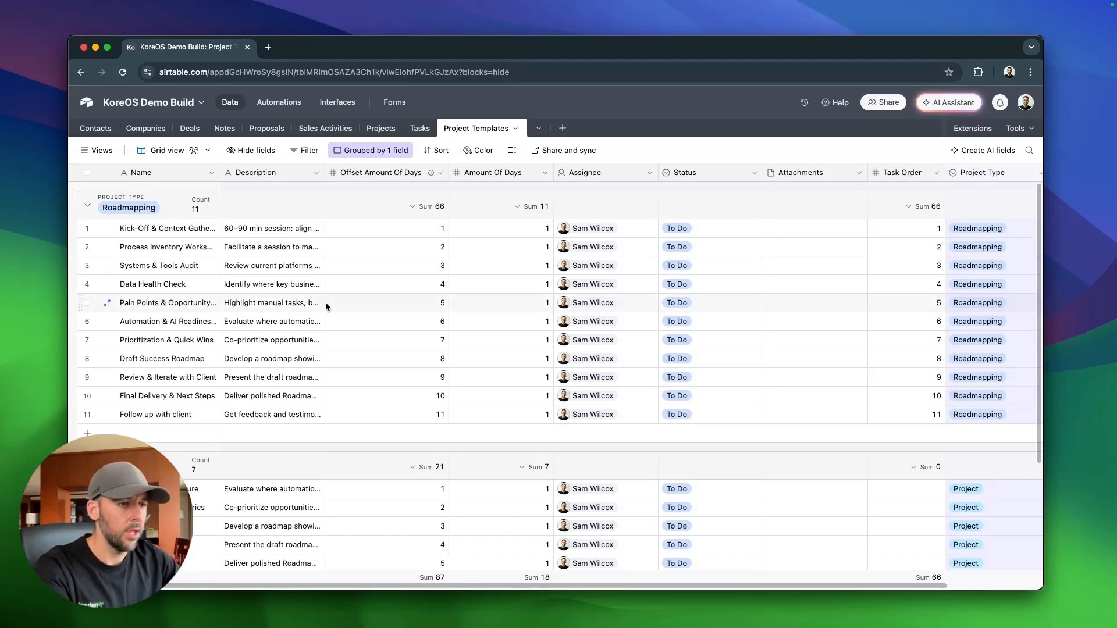
Number the Task Order of the seven Project records from 1 to 7 in row order.
scroll(325, 295, "down", 5)
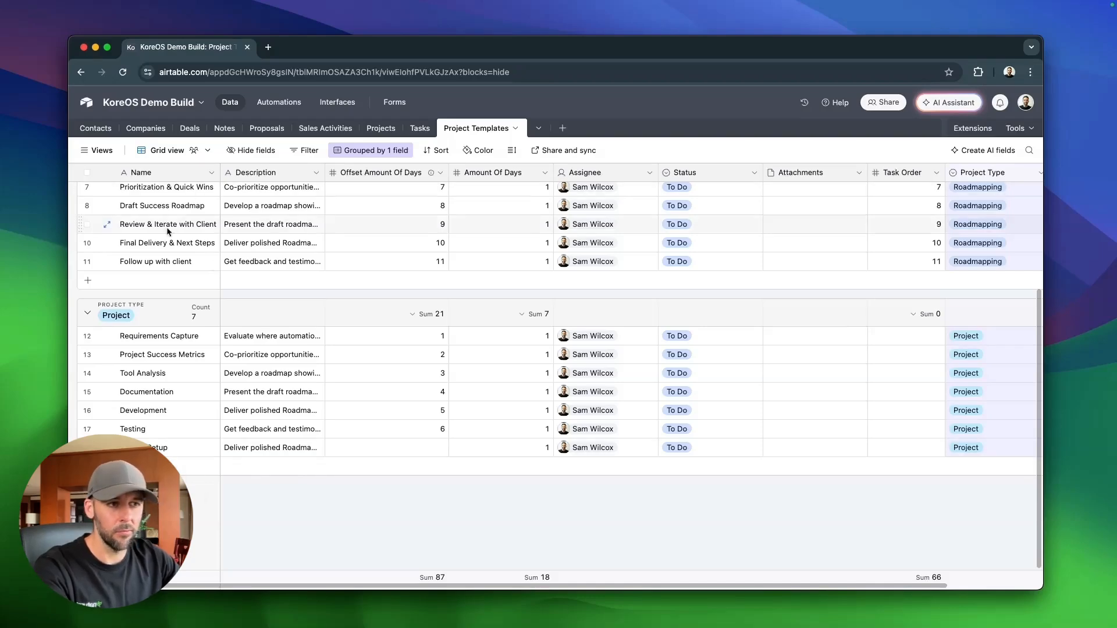
scroll(381, 391, "up", 5)
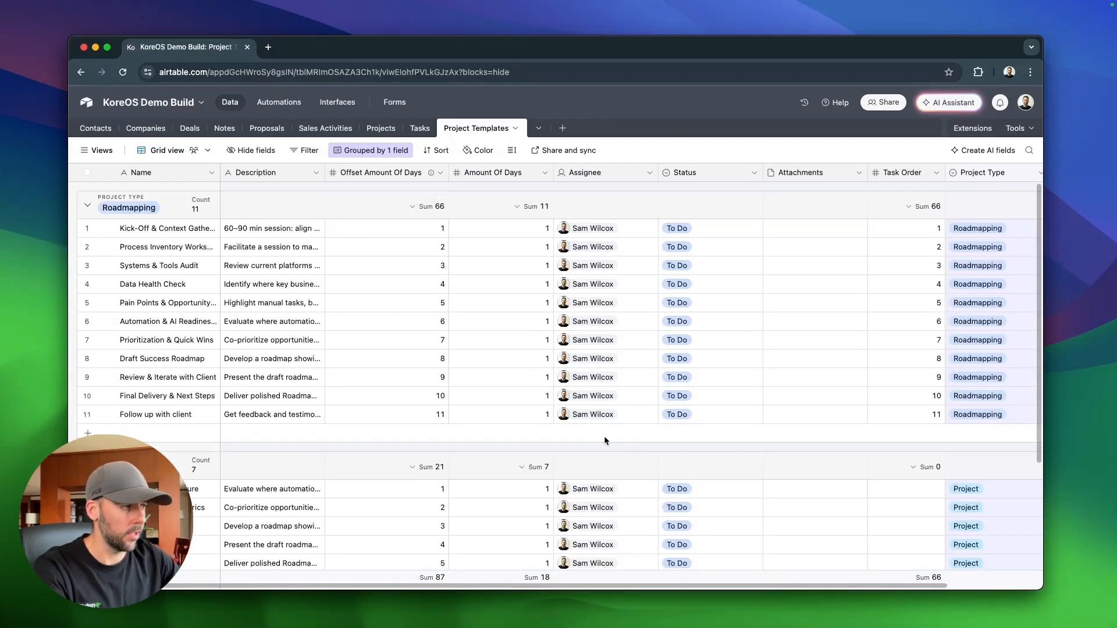
scroll(605, 441, "down", 5)
scroll(928, 340, "up", 5)
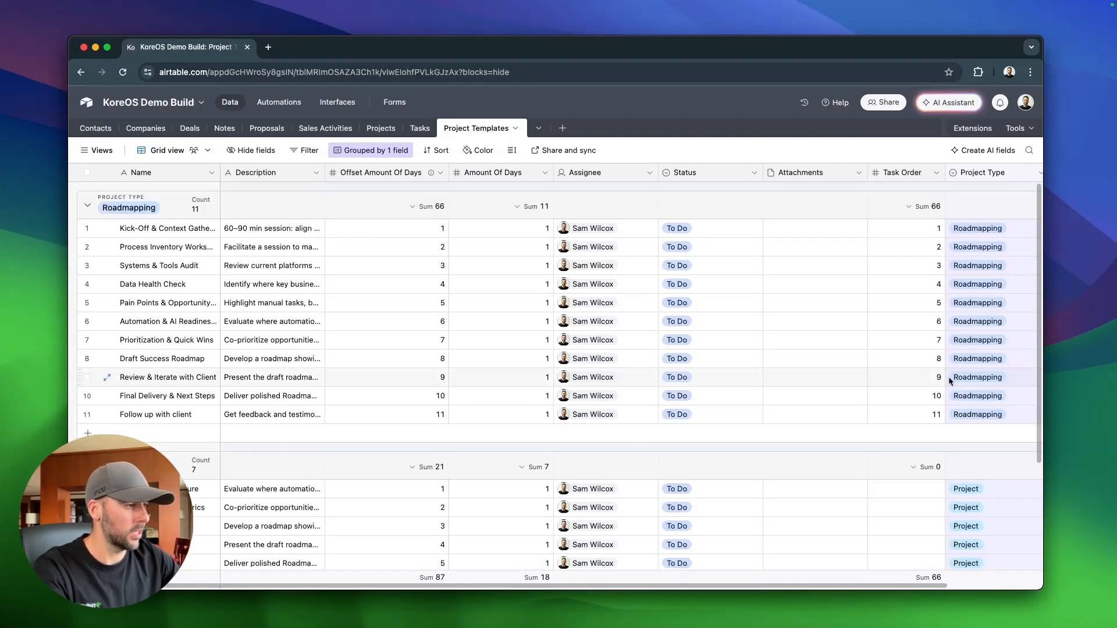
scroll(948, 376, "down", 5)
left_click(930, 330)
type("1")
key("Return")
type("2")
key("Return")
type("3")
key("Return")
type("4")
key("Return")
type("5")
key("Return")
type("6")
key("Return")
type("7")
key("Return")
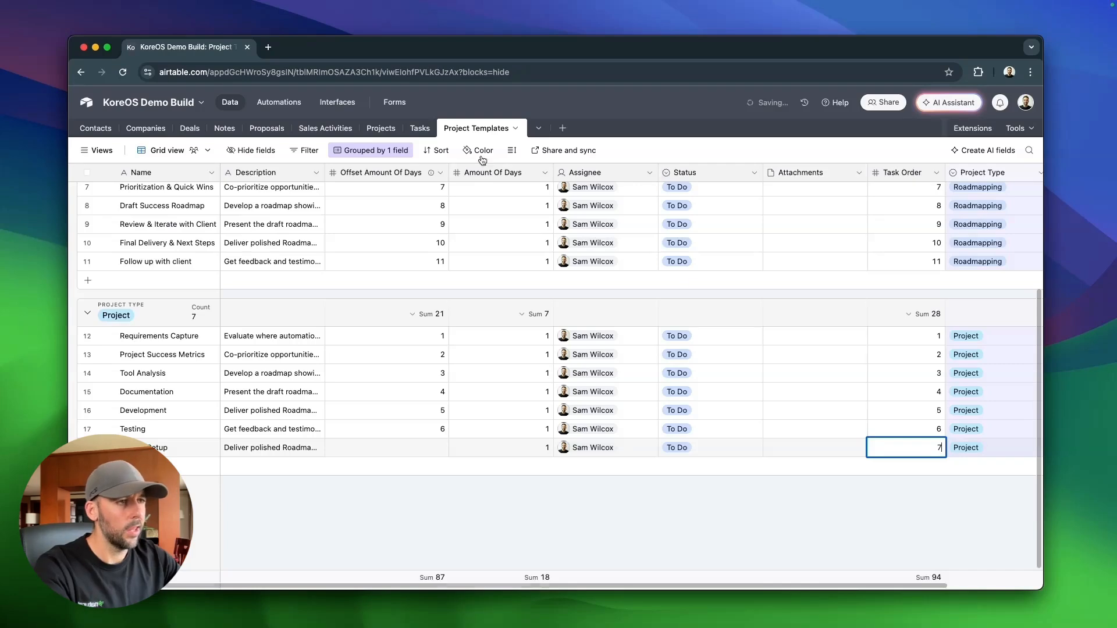
Sort the records within each group by Task Order in ascending order.
left_click(435, 150)
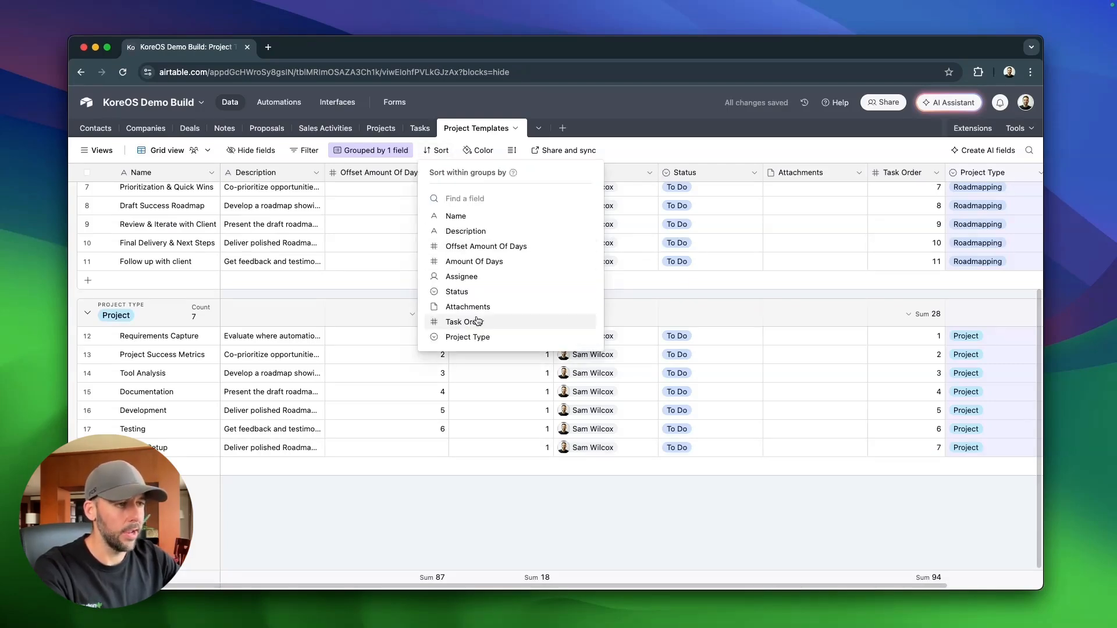
left_click(476, 322)
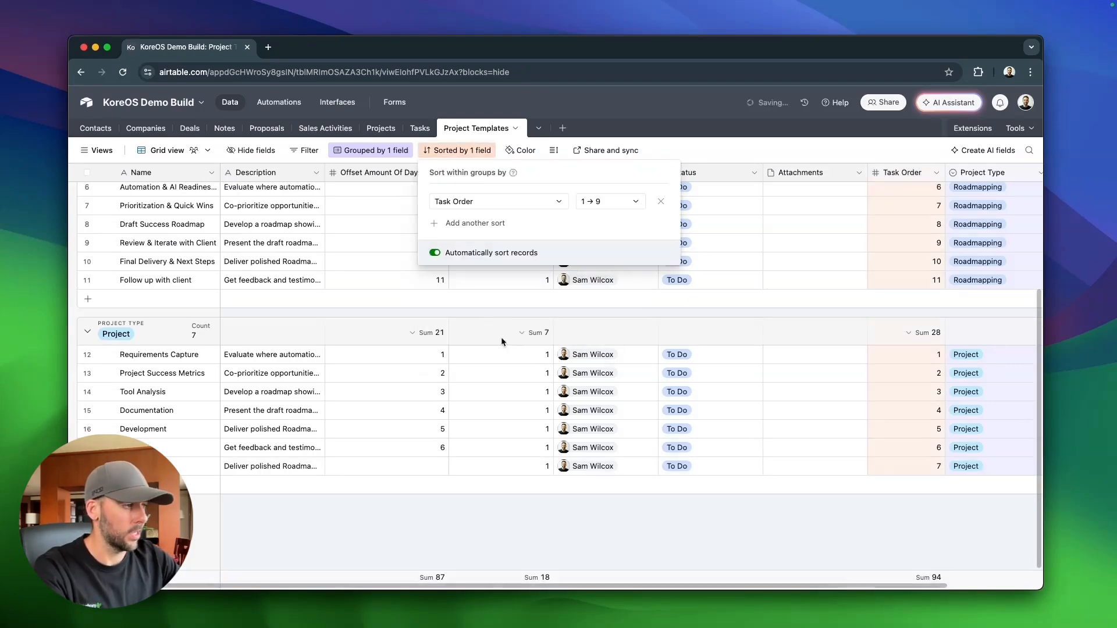
left_click(695, 532)
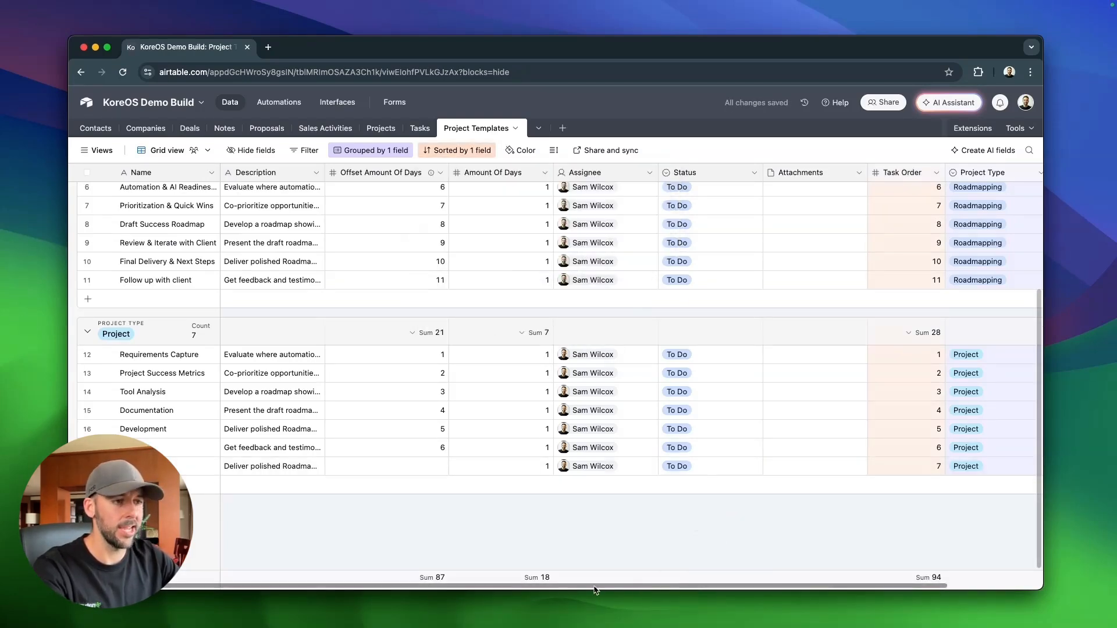
scroll(630, 446, "up", 5)
scroll(630, 445, "down", 4)
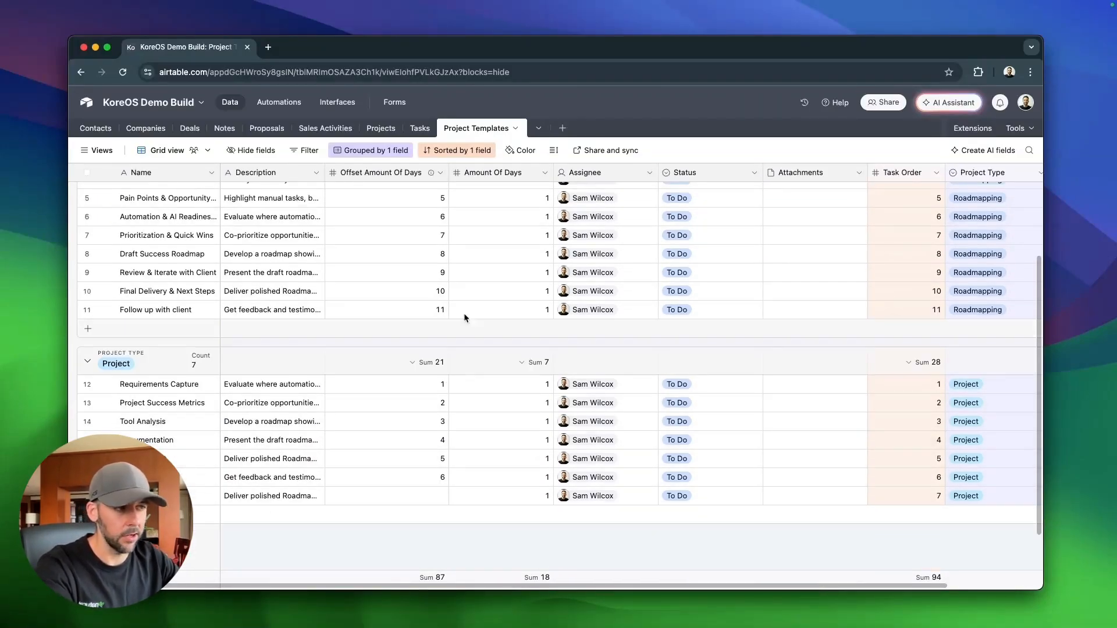
scroll(732, 290, "up", 3)
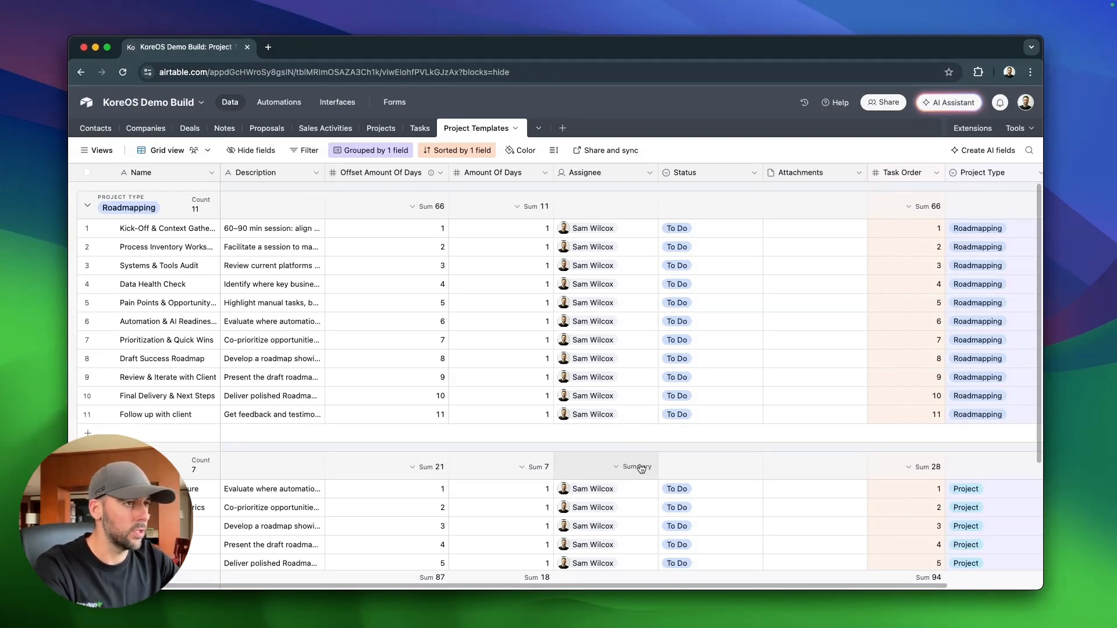
Create a new blank table from scratch and name it SOPs.
left_click(562, 128)
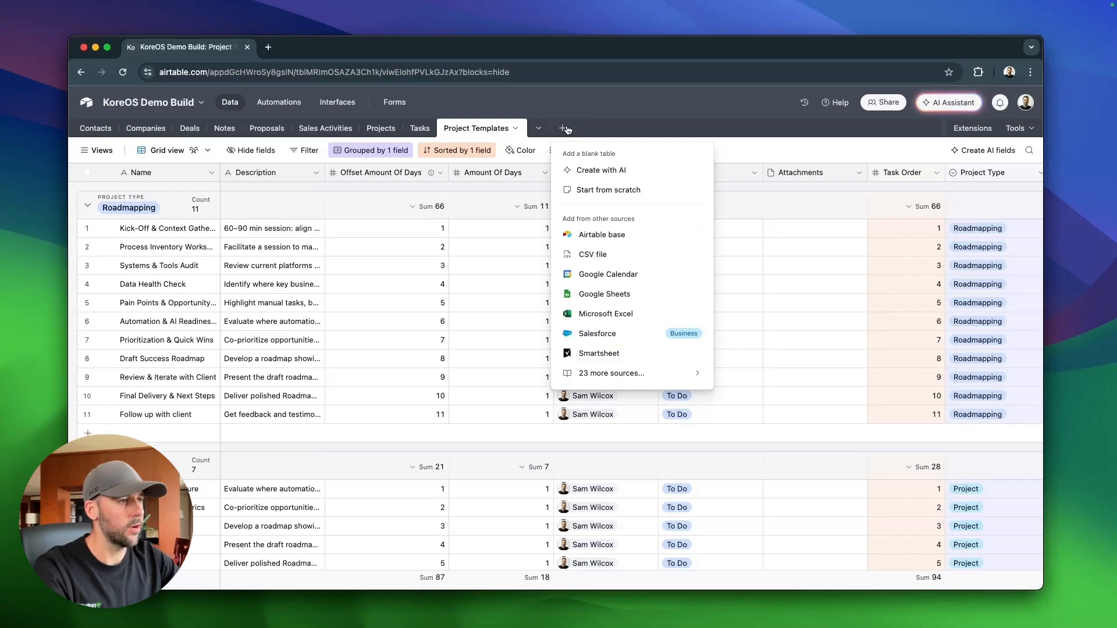
left_click(599, 192)
type("S")
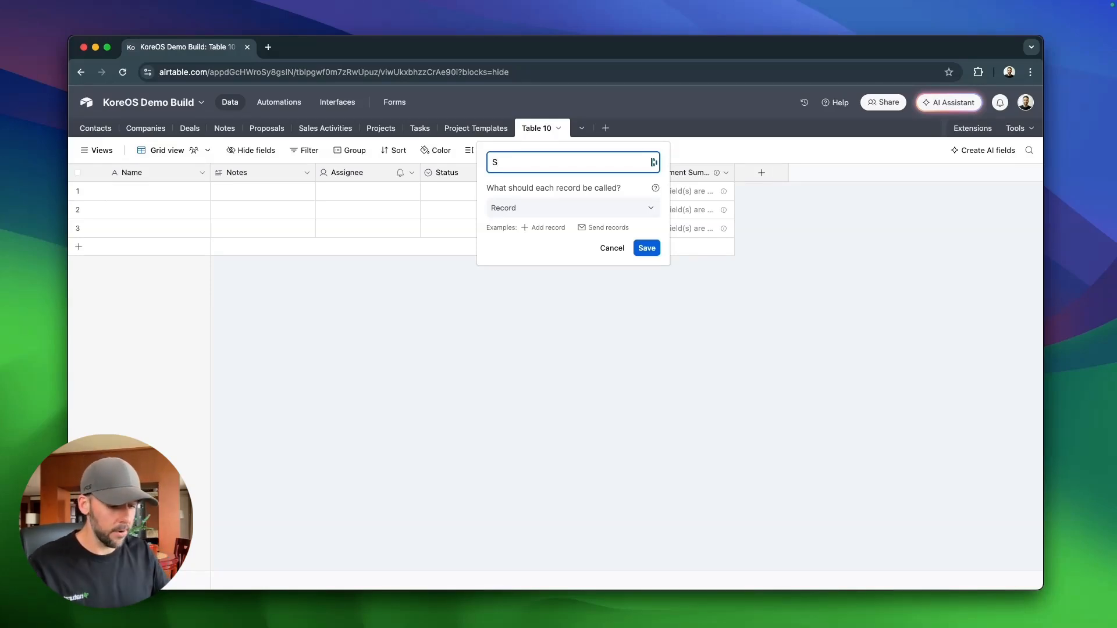
type("OPs")
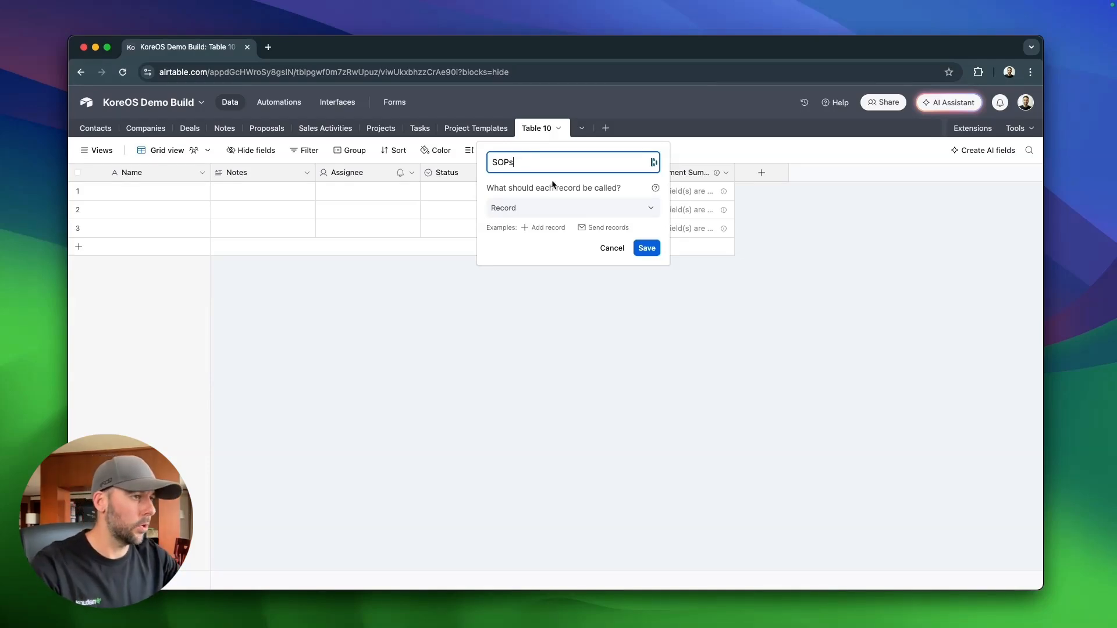
left_click(646, 248)
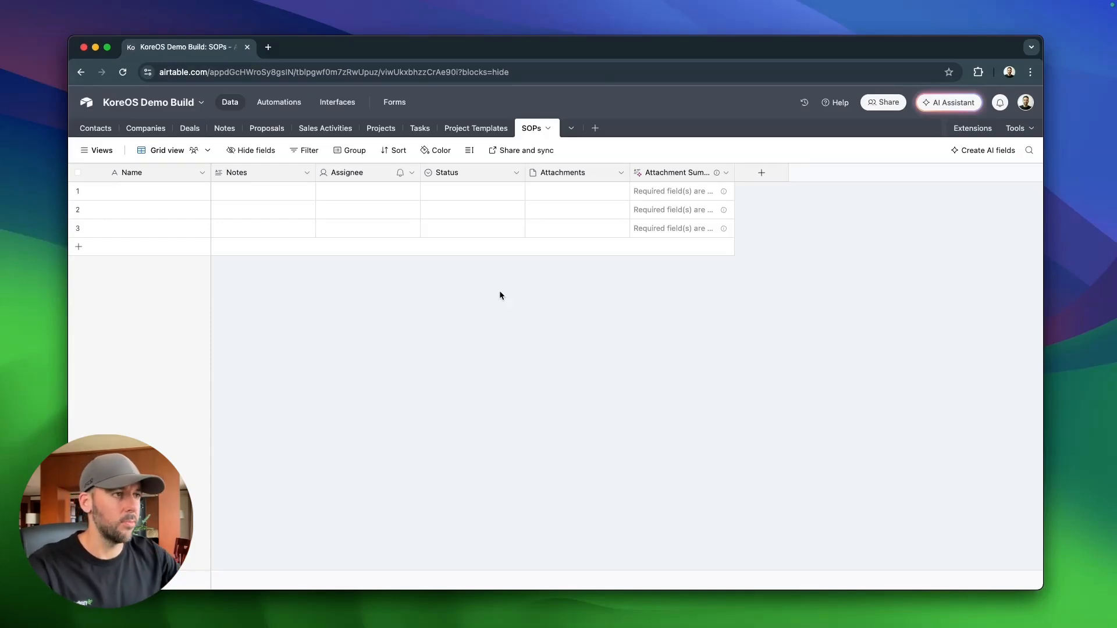
Delete the default fields from Notes through Attachment Summary in the SOPs table, keeping only the Name field.
left_click(274, 172)
left_click(676, 172, "shift")
right_click(677, 172)
left_click(686, 356)
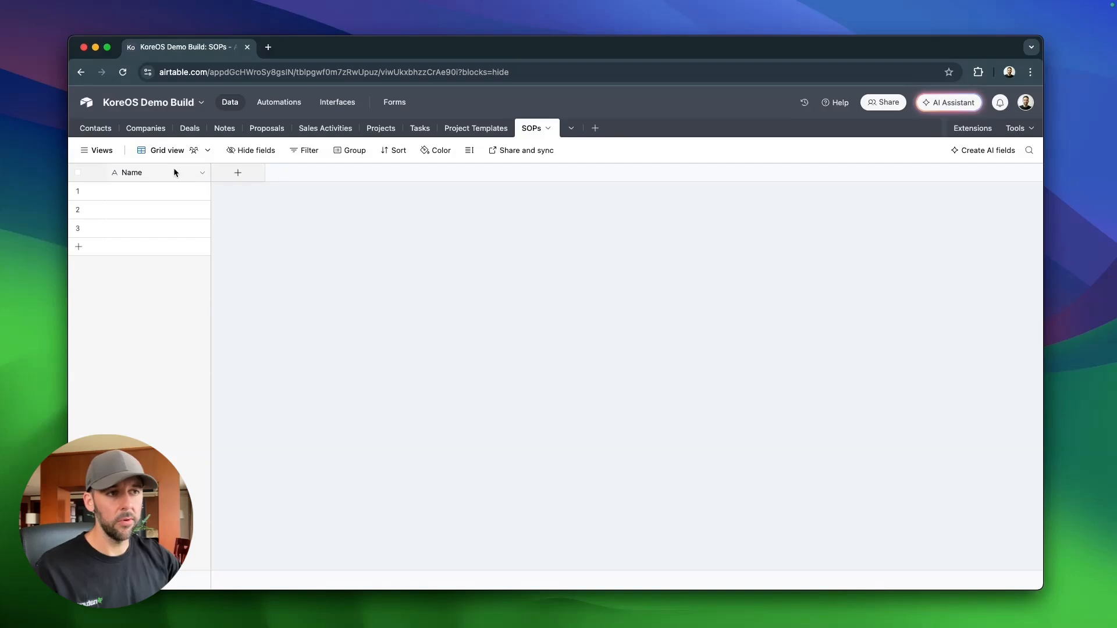
Rename the primary Name field of the SOPs table to SOP Title.
left_click(203, 174)
left_click(231, 201)
left_click(206, 201)
double_click(205, 202)
type("SOP Title")
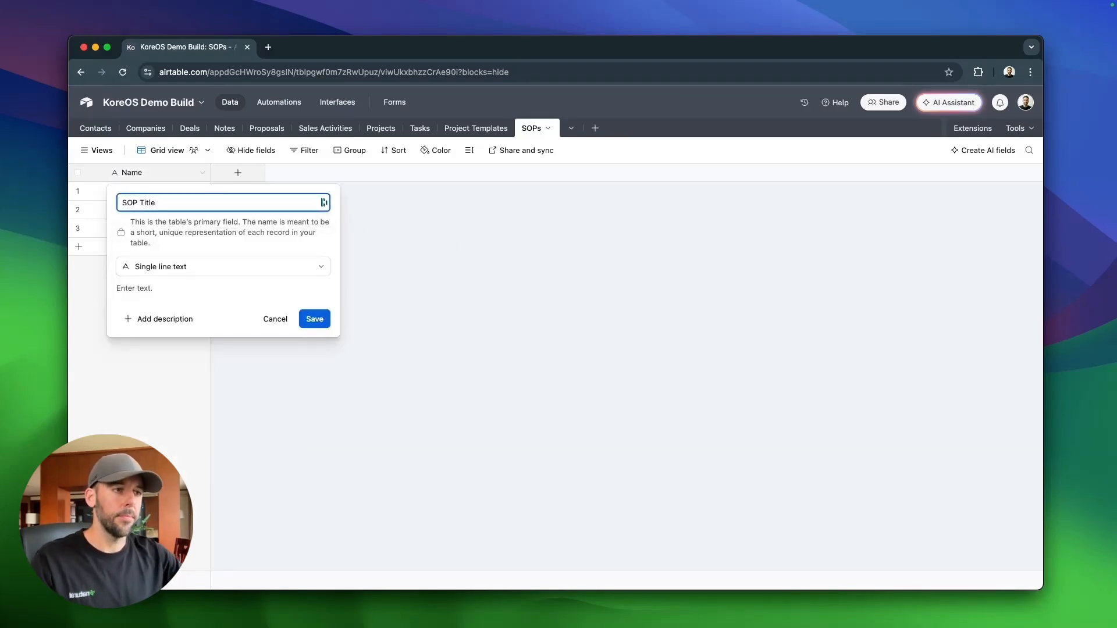
left_click(313, 319)
Add a URL field named Video Walkthrough to the SOPs table.
left_click(238, 173)
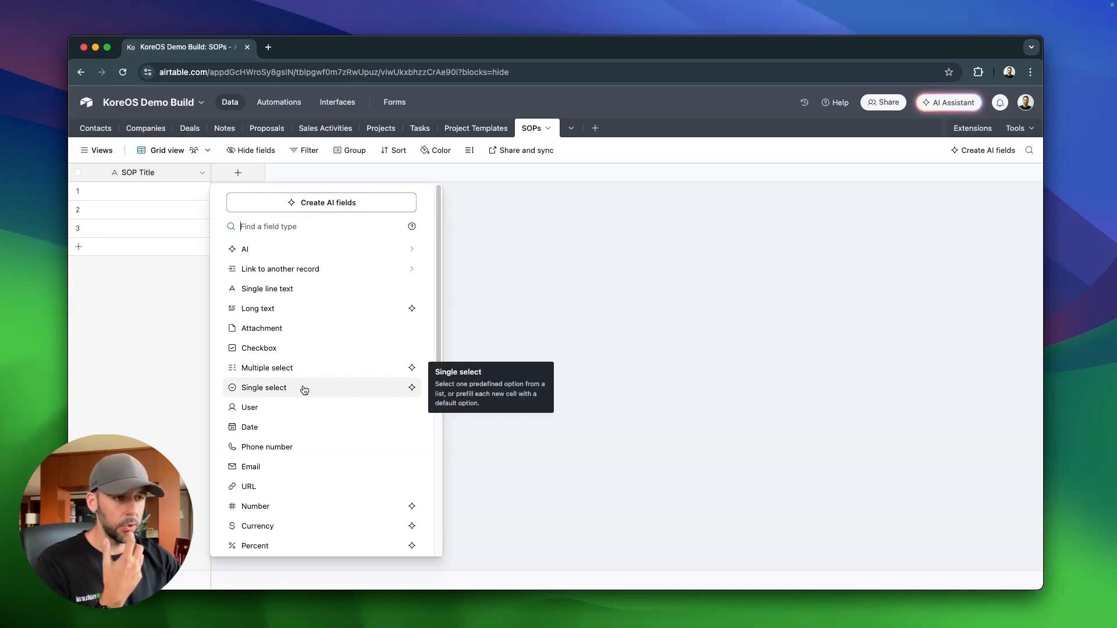
left_click(301, 487)
type("Vid")
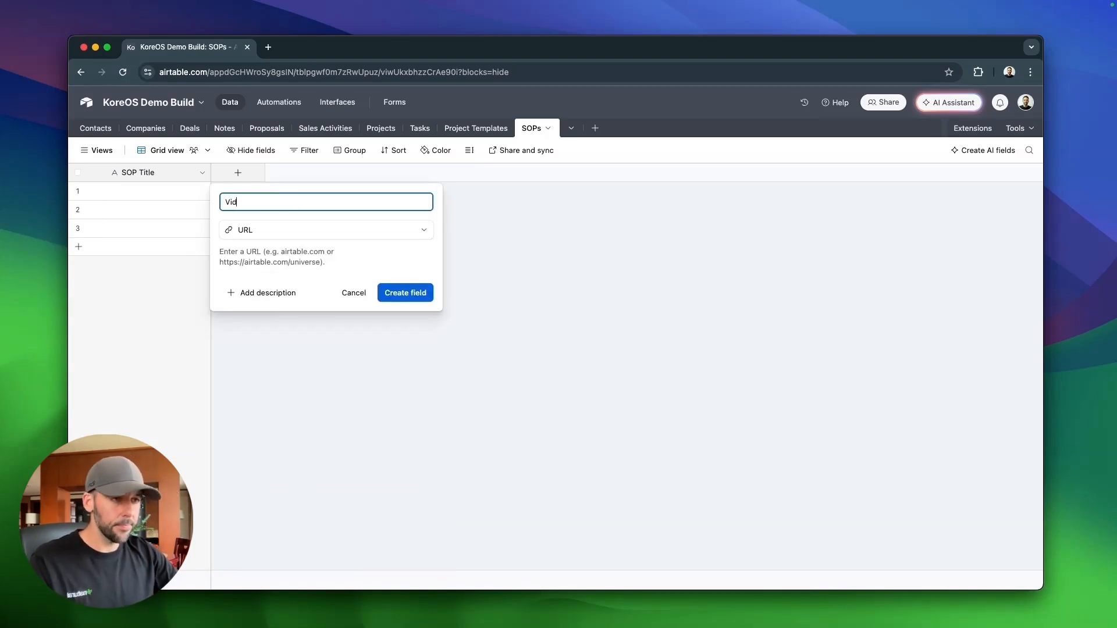
type("eo Walkthrough")
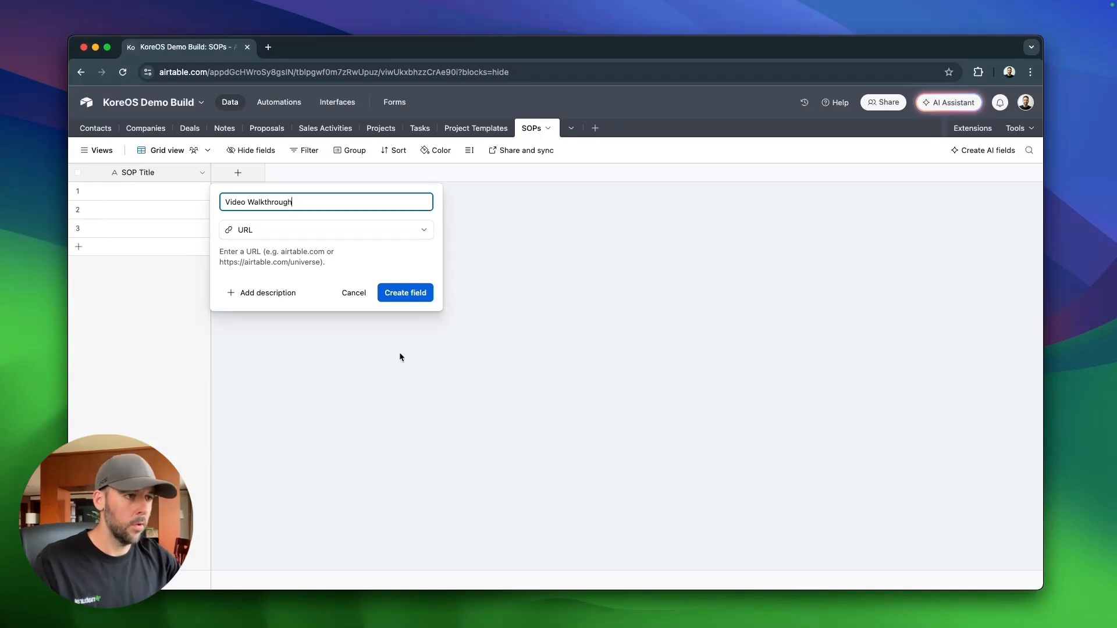
left_click(414, 286)
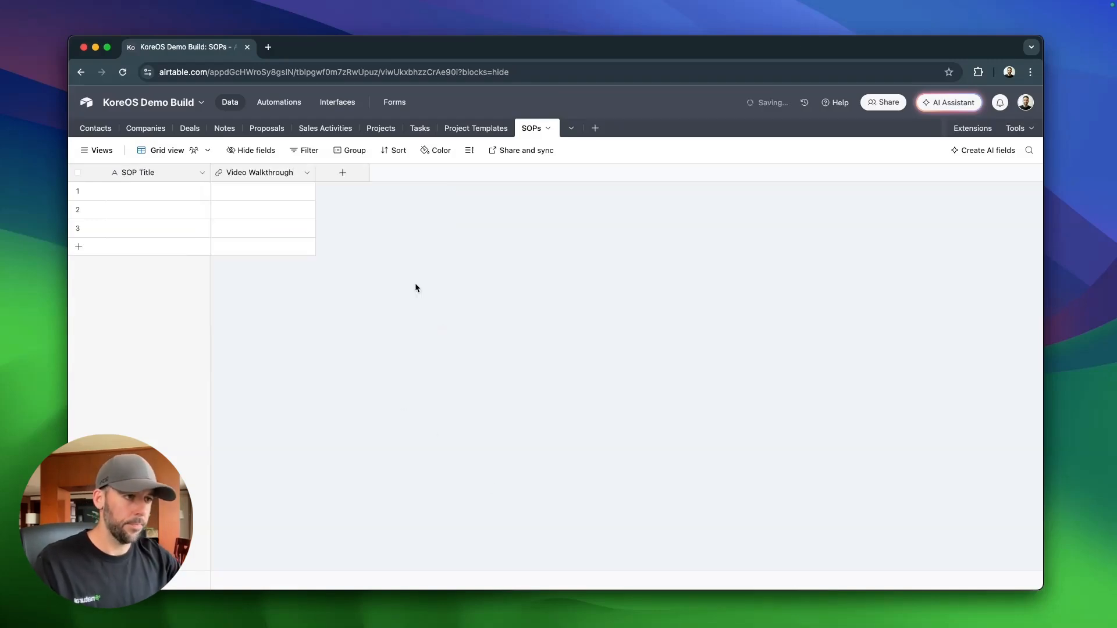
Add a long text field named Content with rich text formatting enabled to the SOPs table.
left_click(339, 174)
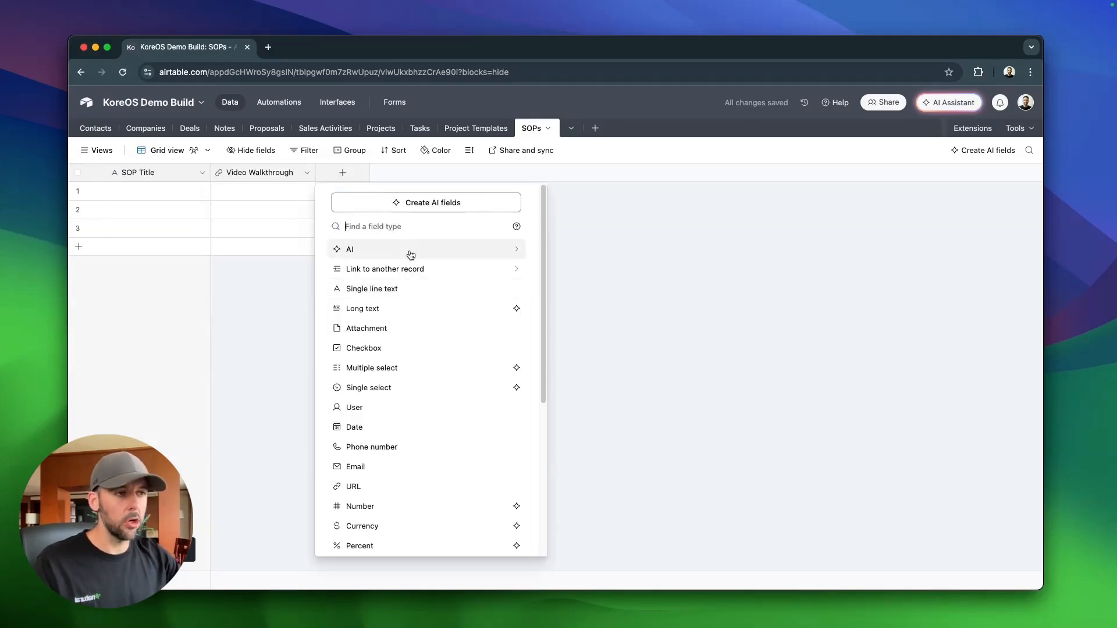
left_click(412, 312)
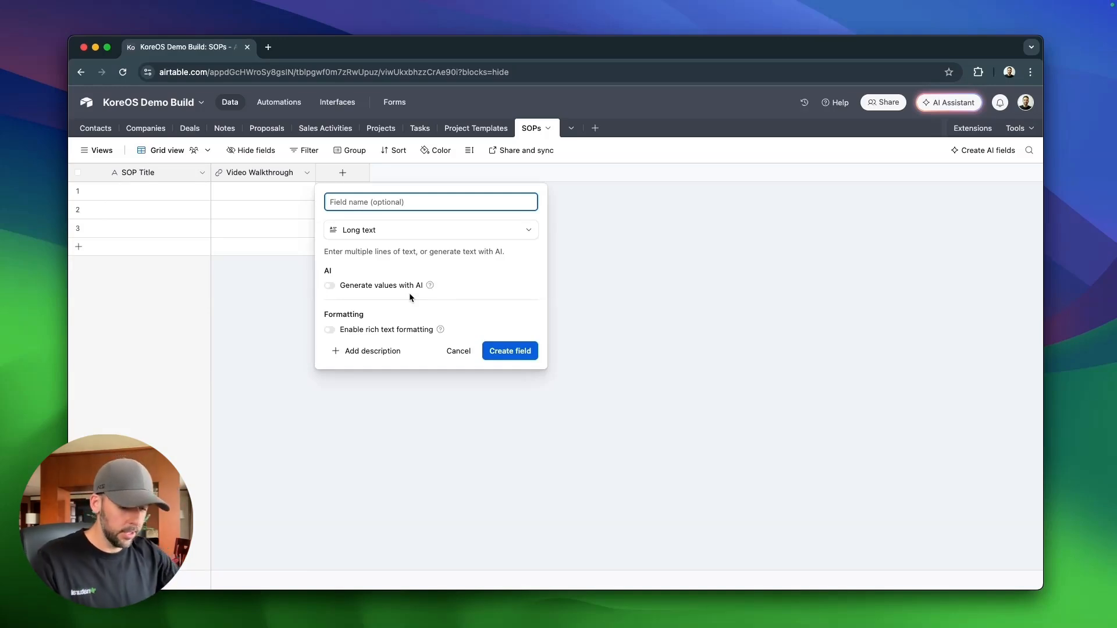
type("Content")
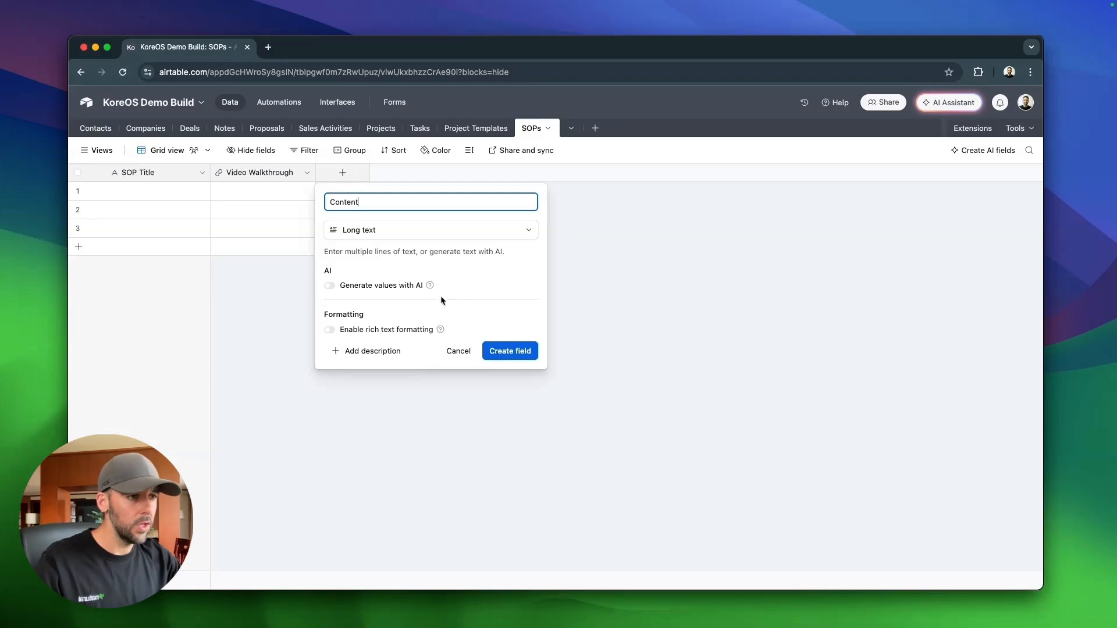
left_click(387, 335)
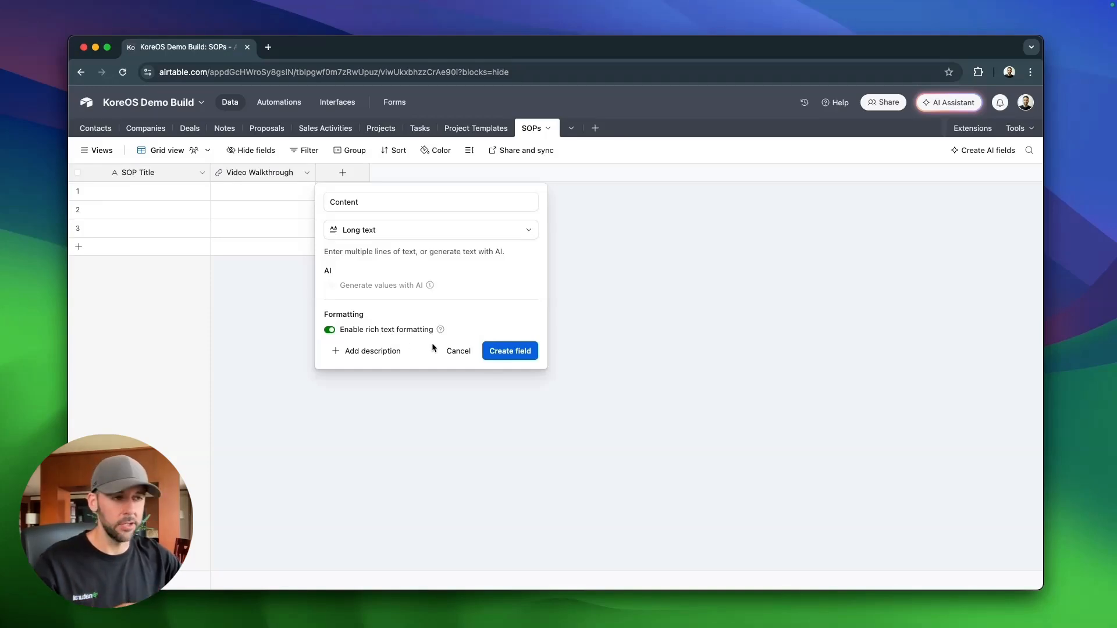
left_click(514, 357)
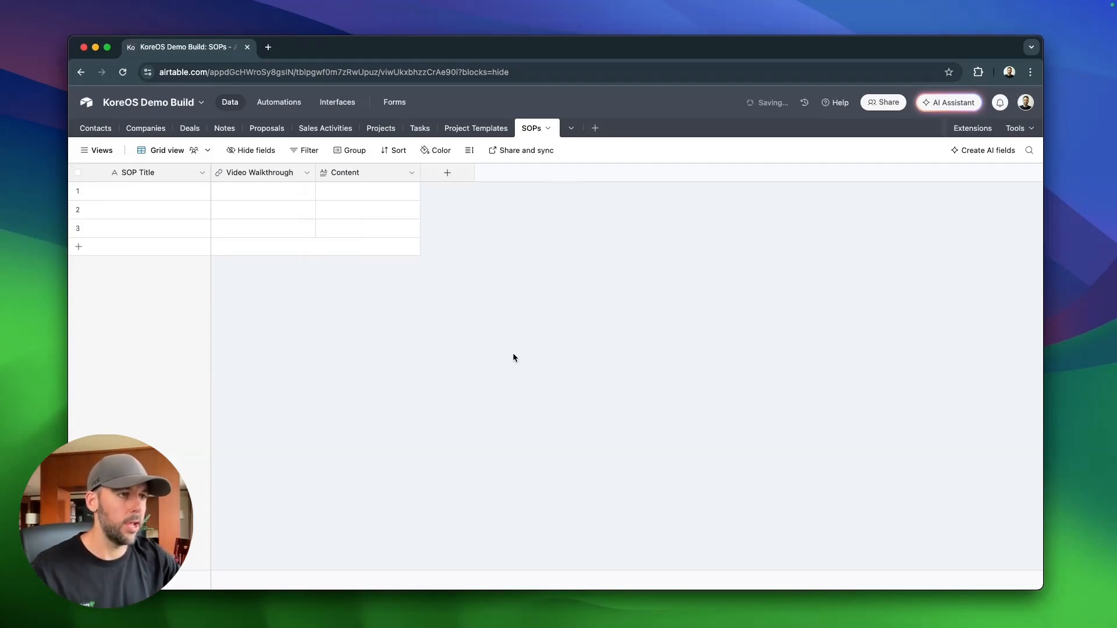
Set up a single select field named Category in the SOPs table with the options Onboarding, Roadmapping and Project.
left_click(447, 172)
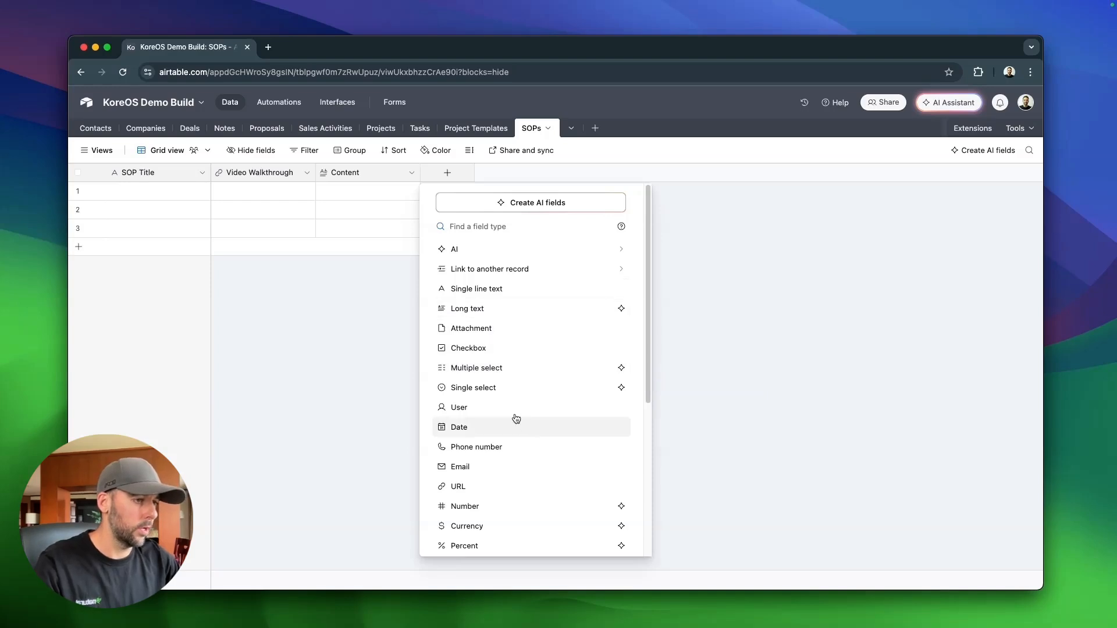
left_click(514, 387)
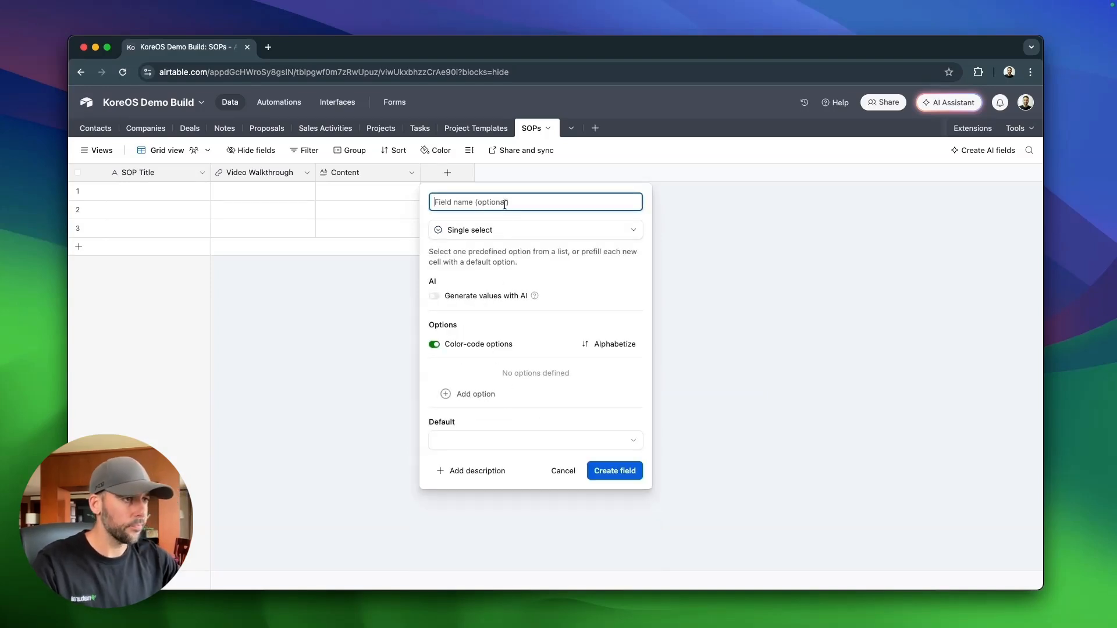
type("Category")
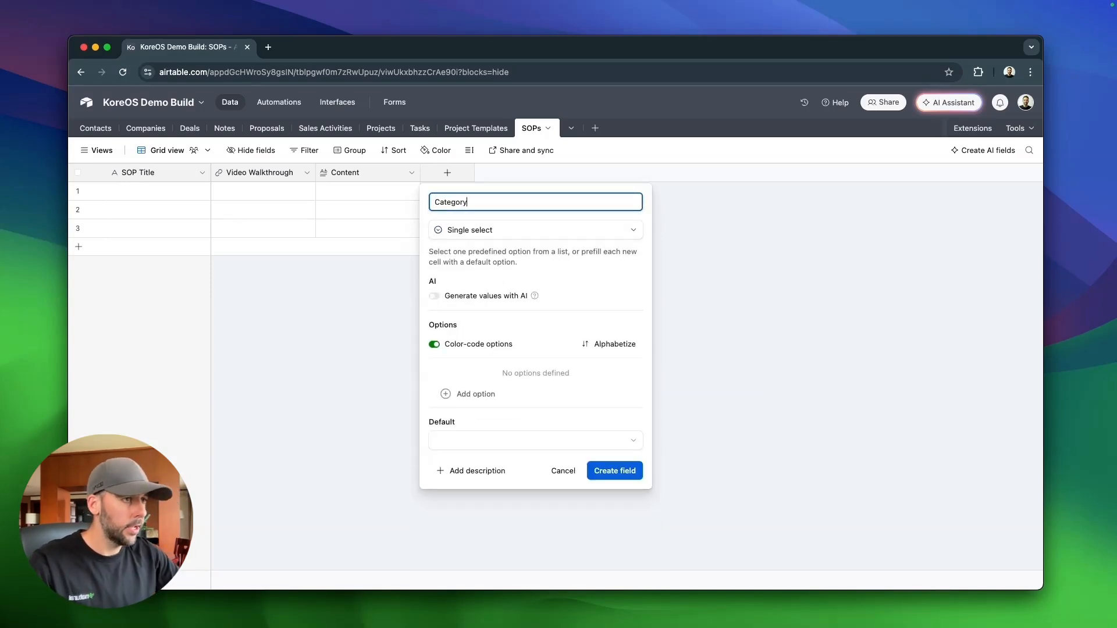
left_click(477, 393)
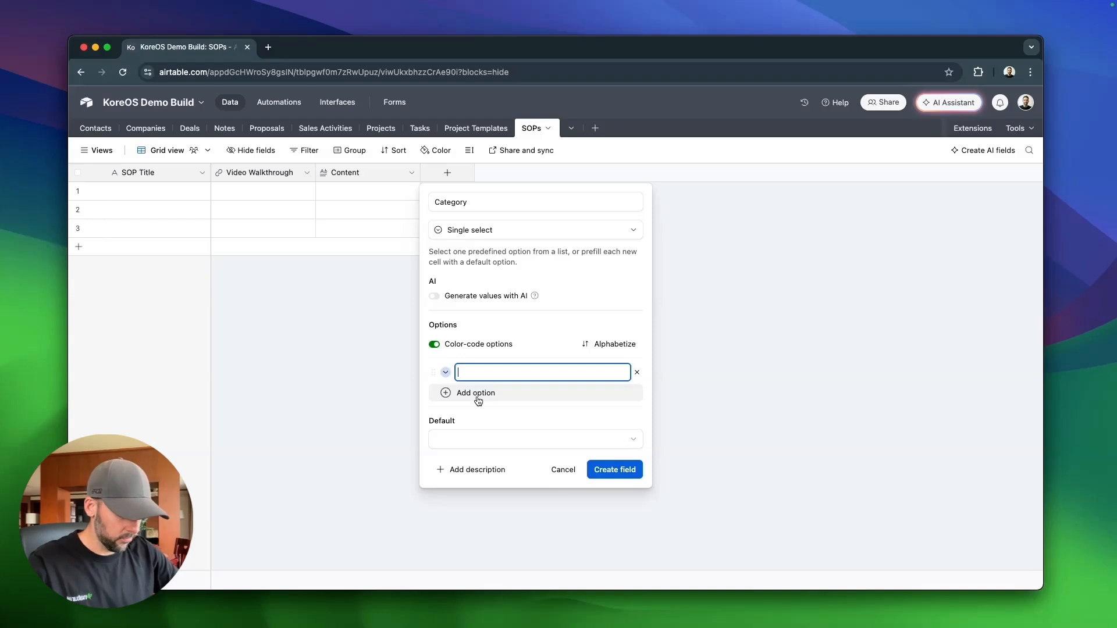
type("Onboarding")
key("Return")
type("Roadmapping")
key("Return")
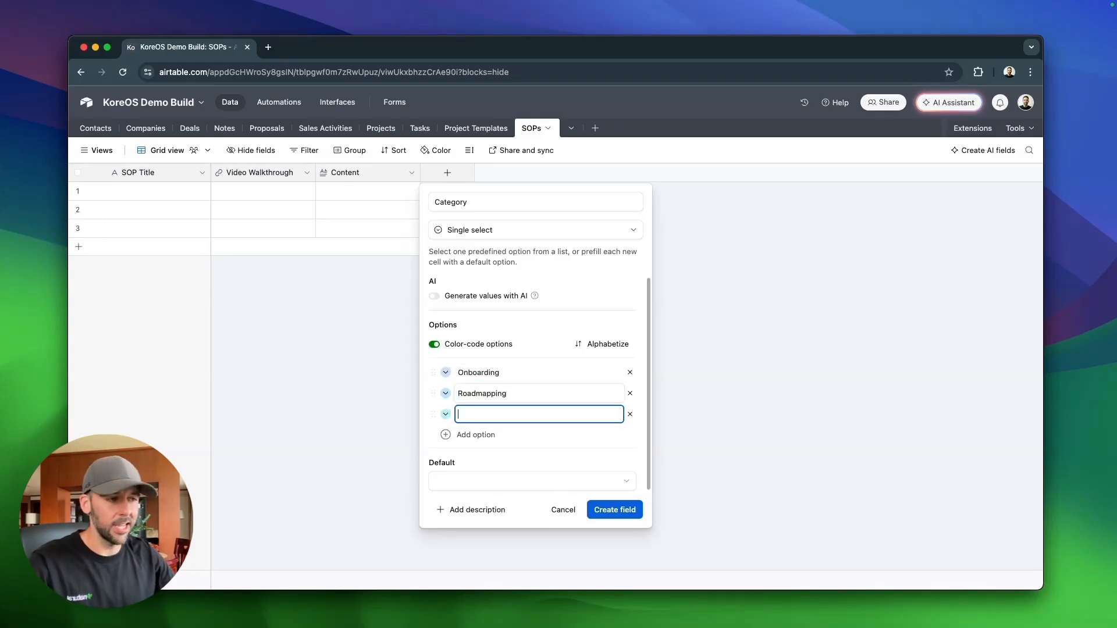
type("Project")
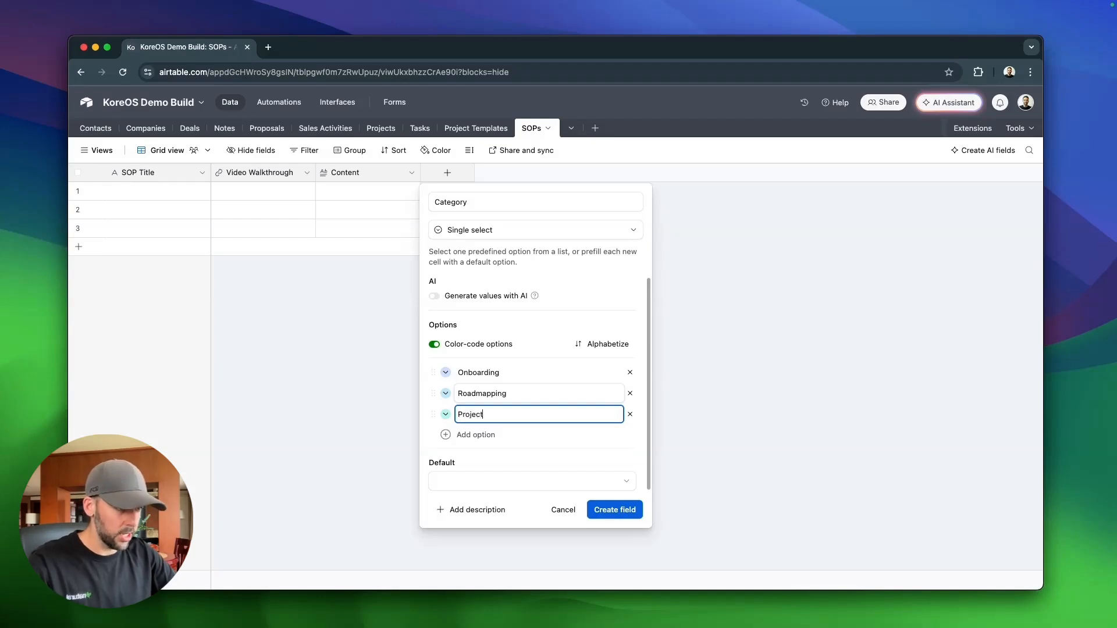
Complete the Category single select with the options Project Development and Client Communication, and create the field.
type(" Development")
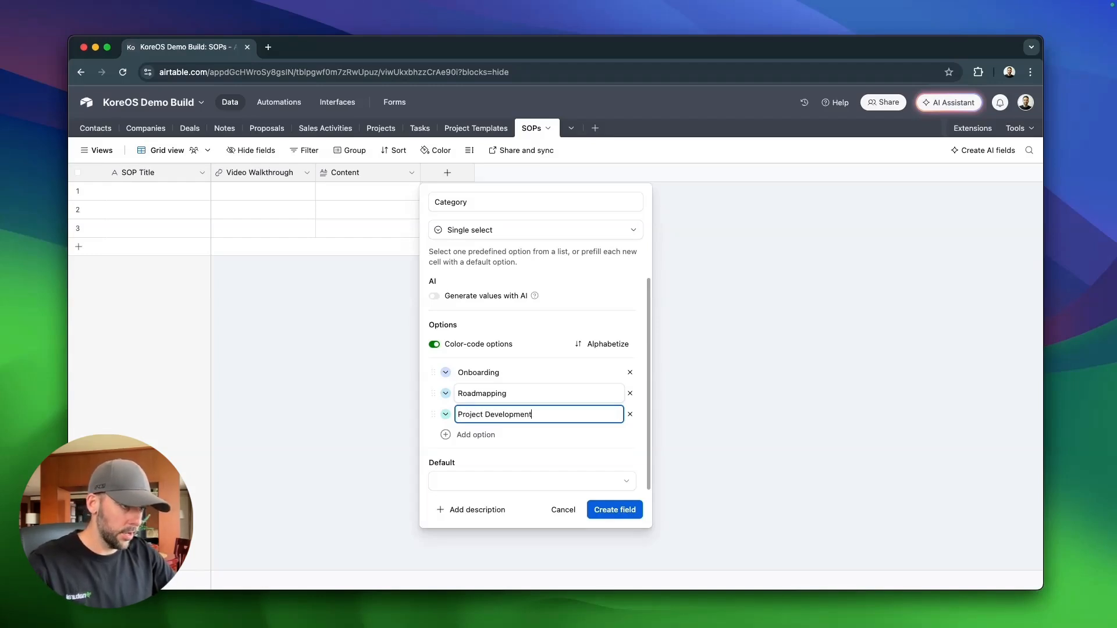
key("Return")
type("Client")
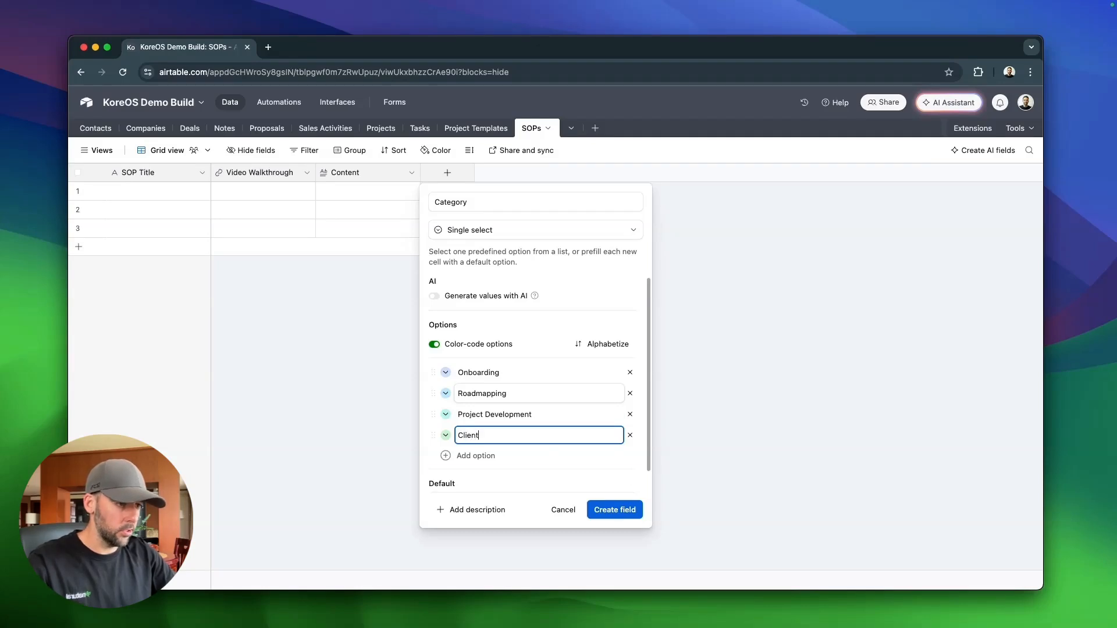
type(" Communication")
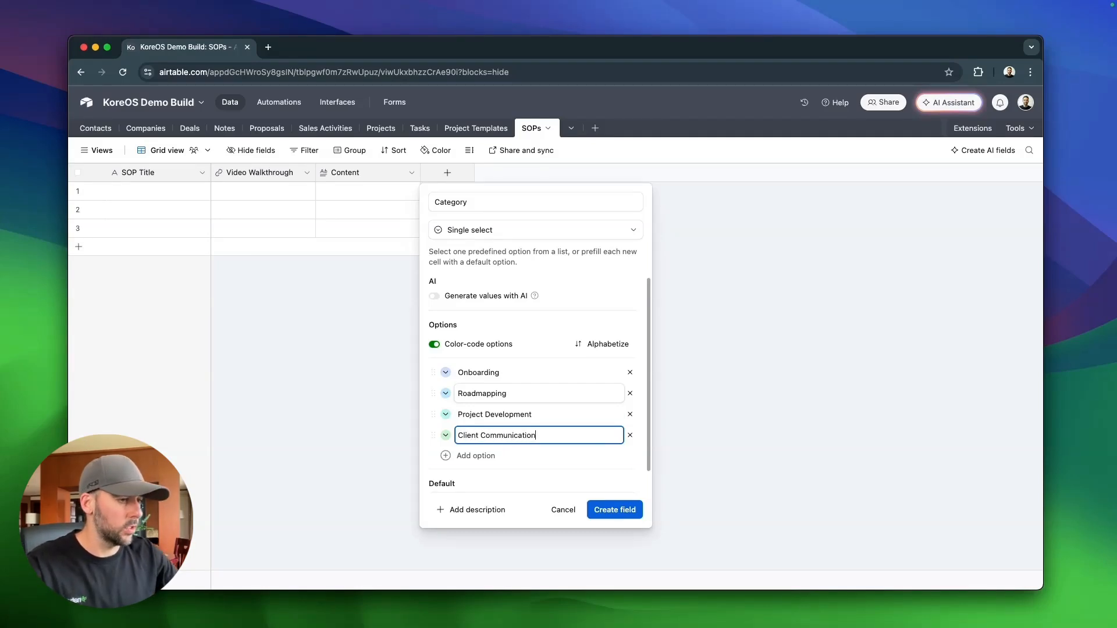
left_click(616, 513)
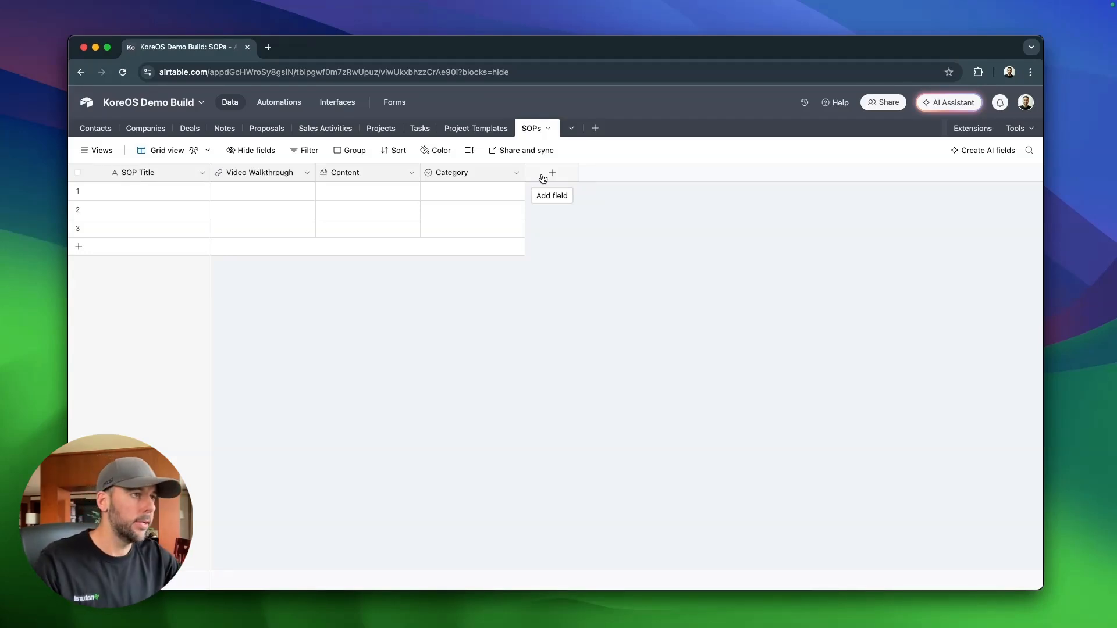
Add a field of type Created by to the SOPs table, named Created By.
left_click(543, 178)
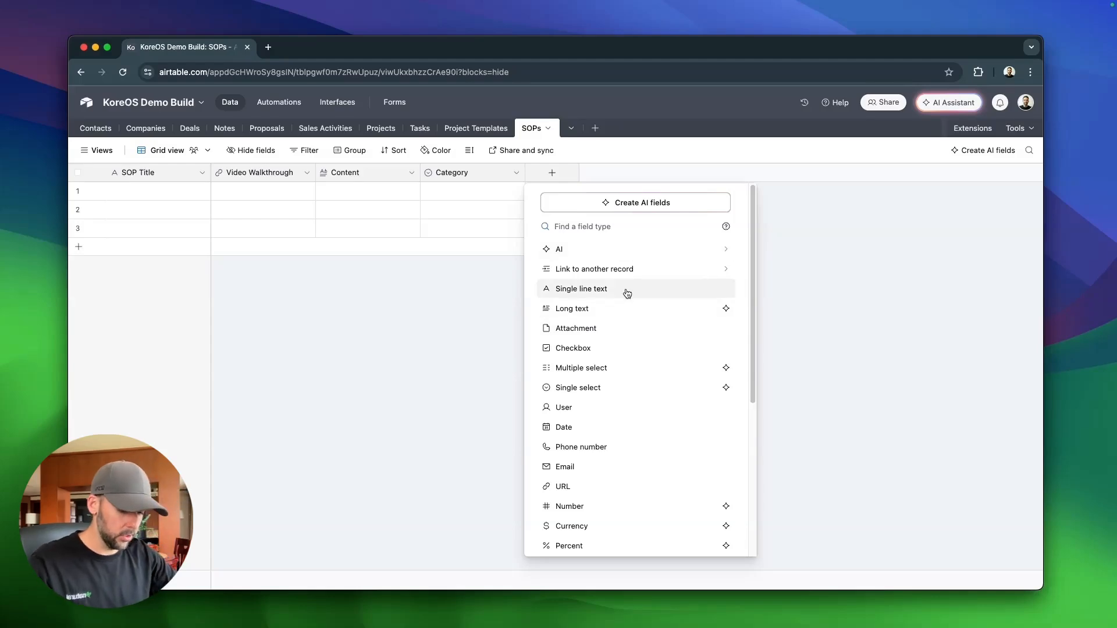
type("created")
key("Return")
type("Created By")
key("Return")
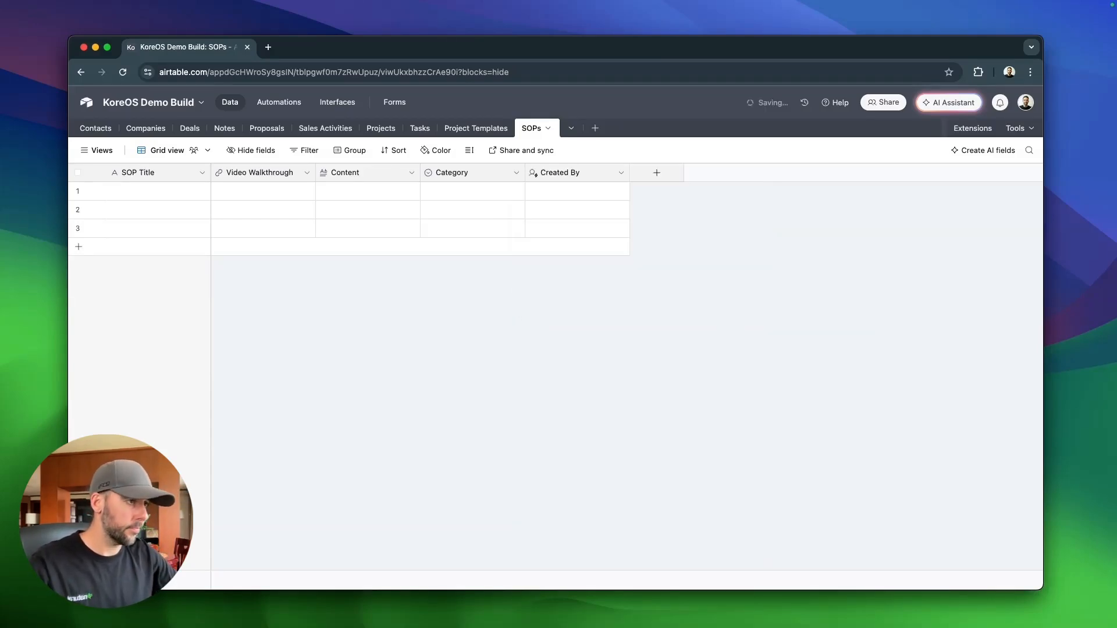
Add a Created time field named Created At, keeping the default date and time format.
left_click(667, 180)
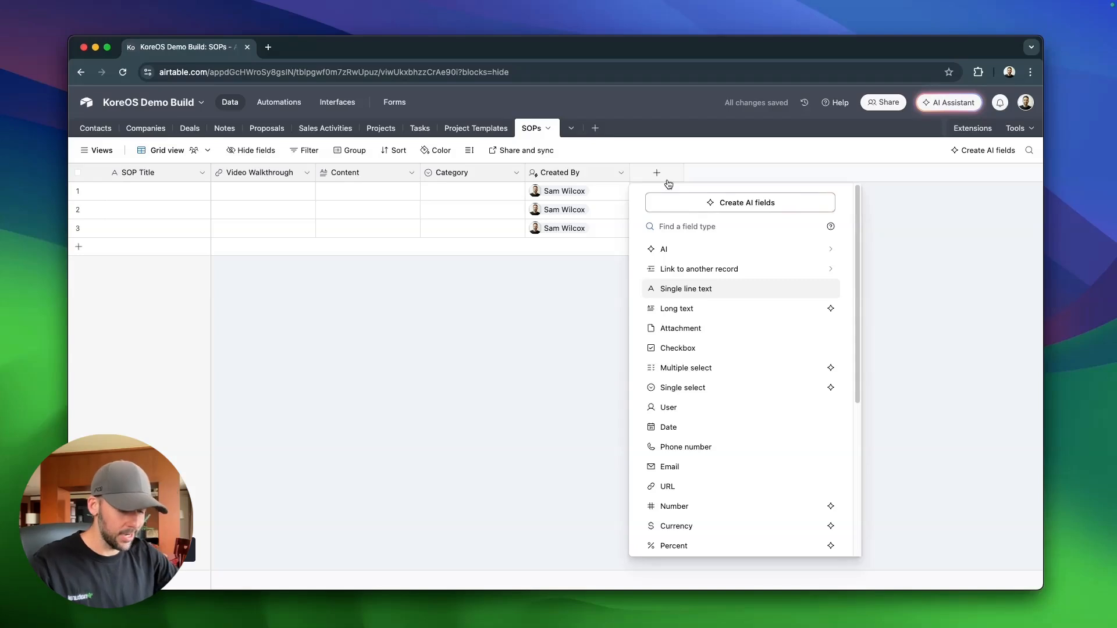
type("created")
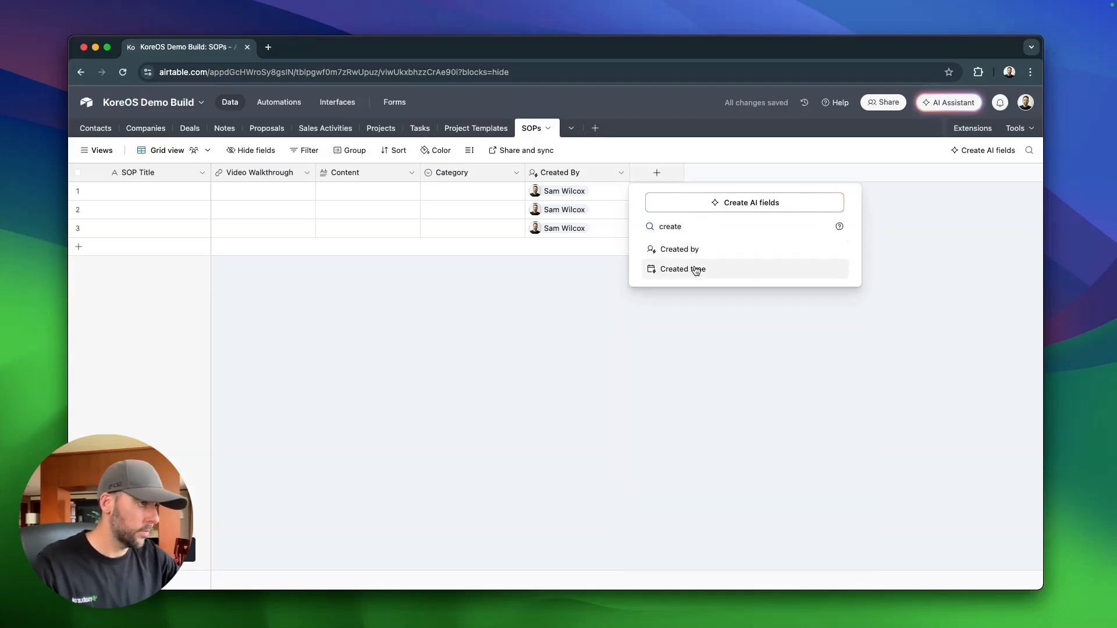
left_click(669, 266)
type("Create")
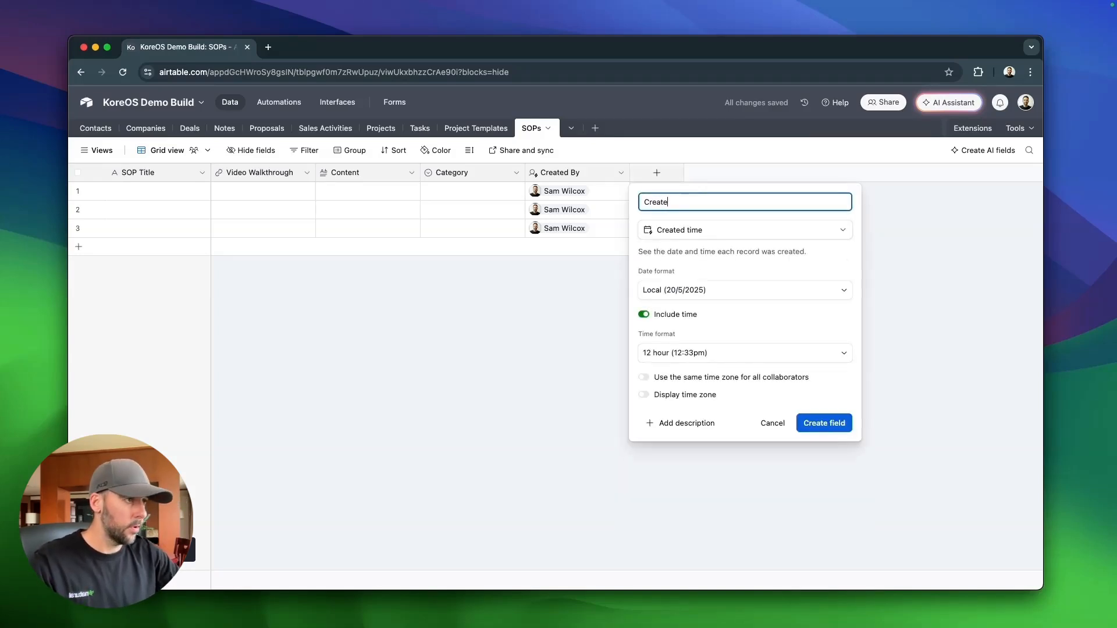
type("d At")
key("Return")
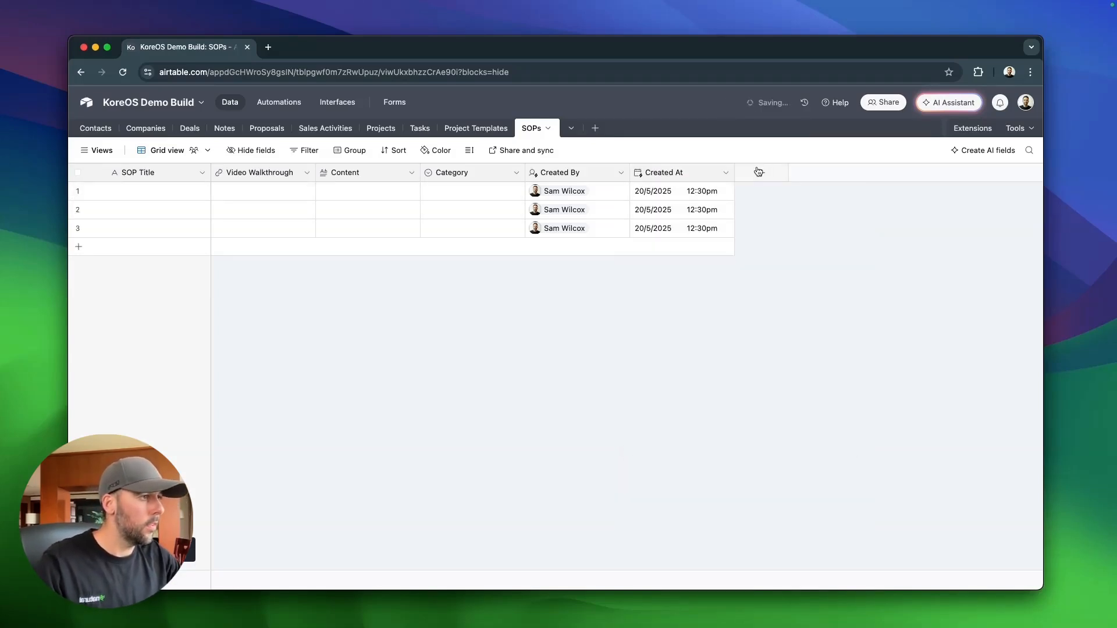
Add a field of type Last modified by named Last Modified By, covering all editable fields.
left_click(763, 171)
type("LAst")
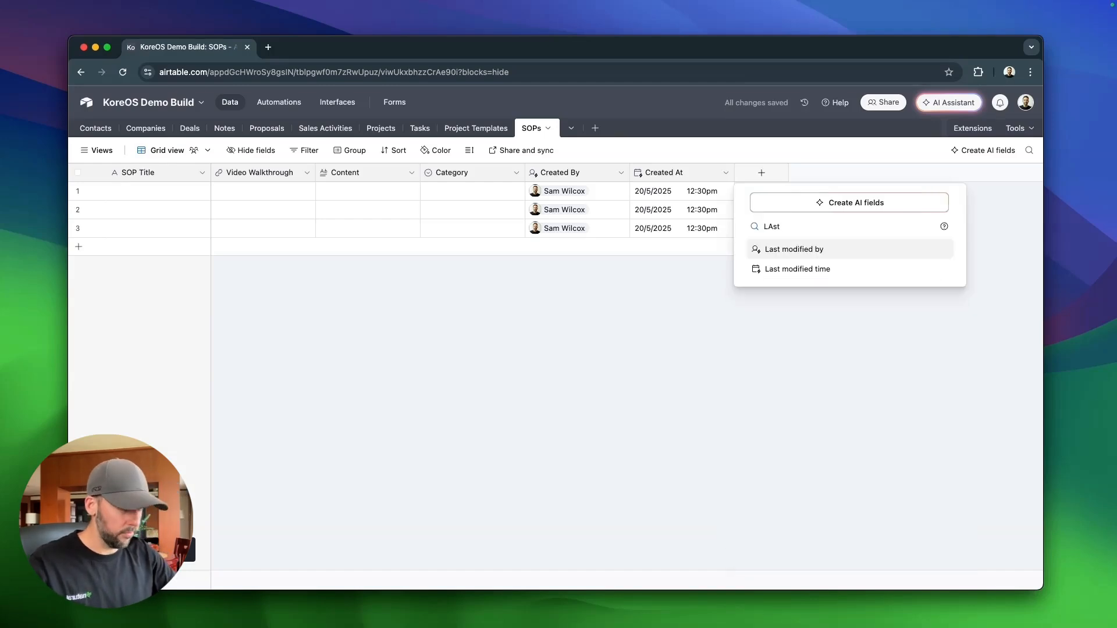
key("BackSpace")
key("BackSpace")
key("Return")
type("Las")
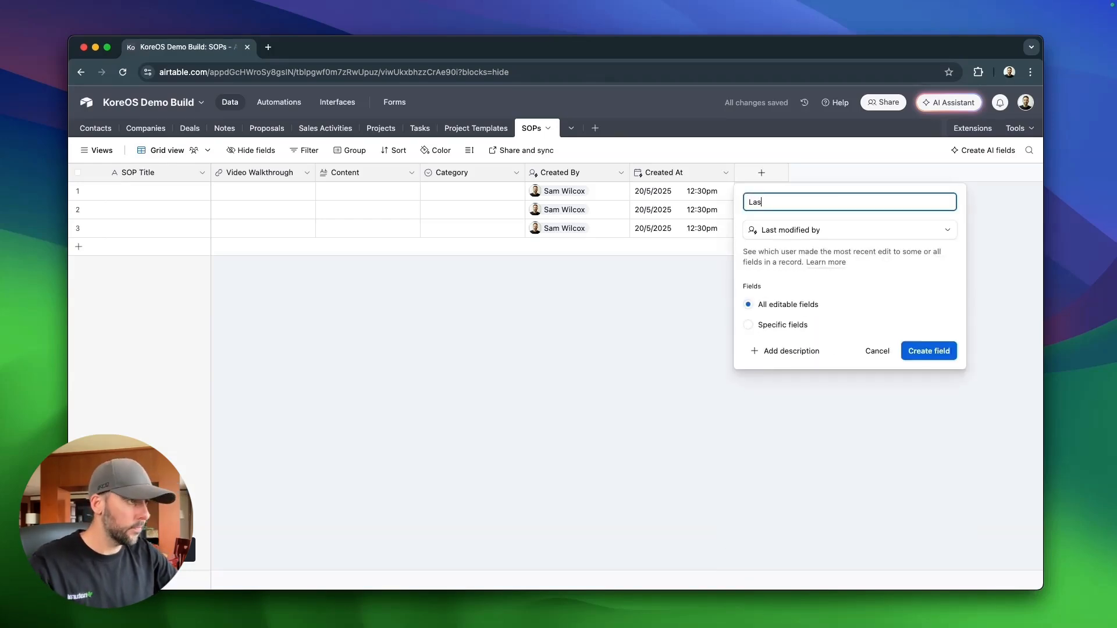
type("t Modified ")
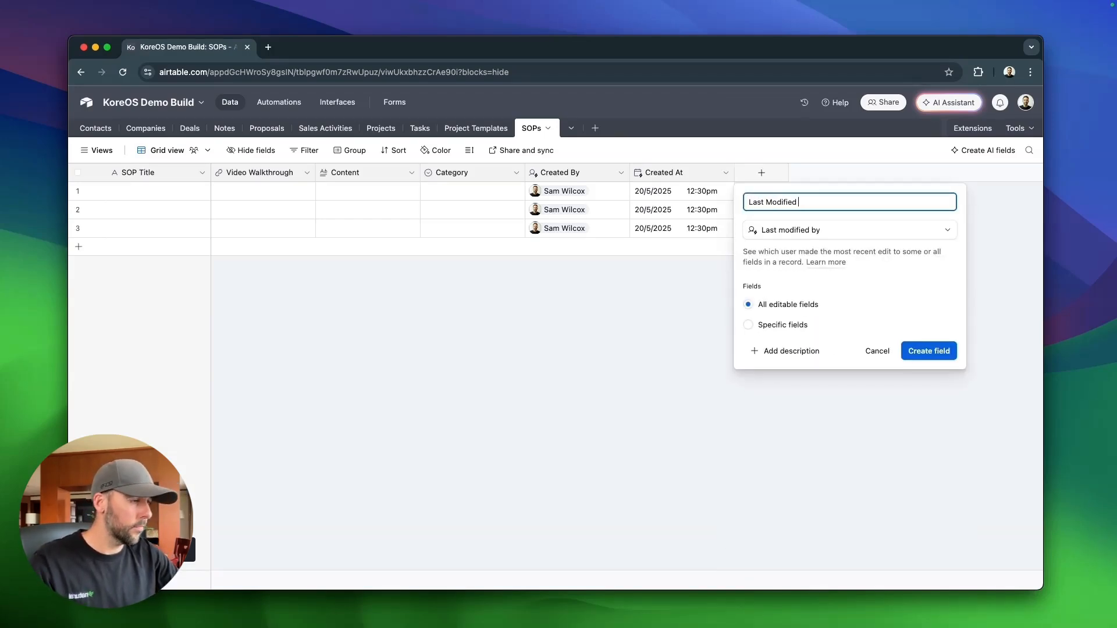
type("By")
key("Return")
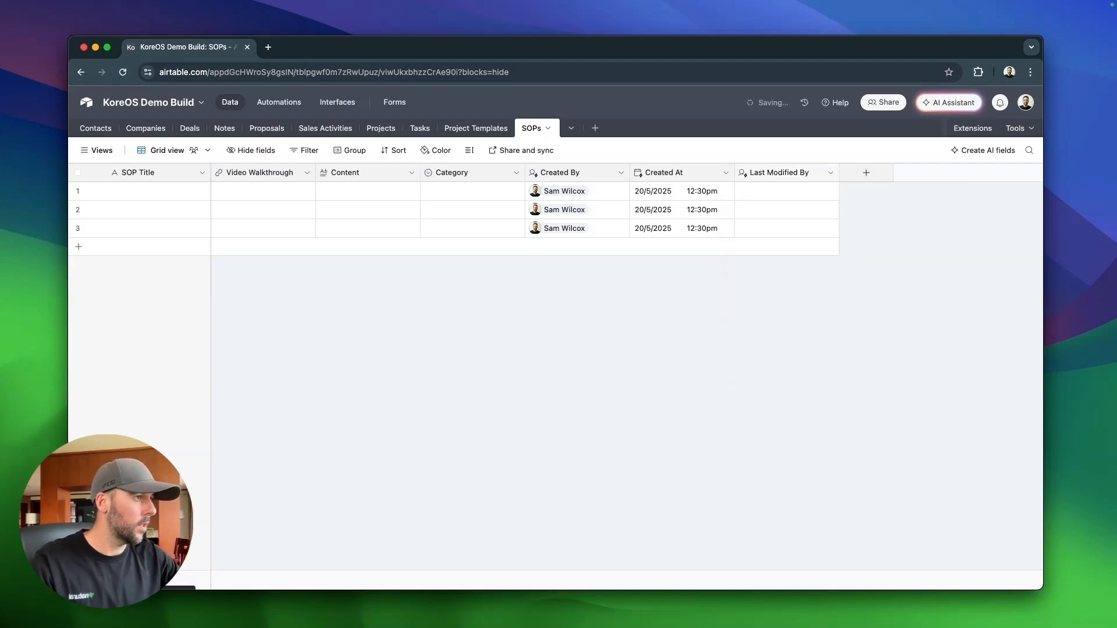
Add a Last modified time field named Last Modified At, covering all editable fields.
left_click(861, 178)
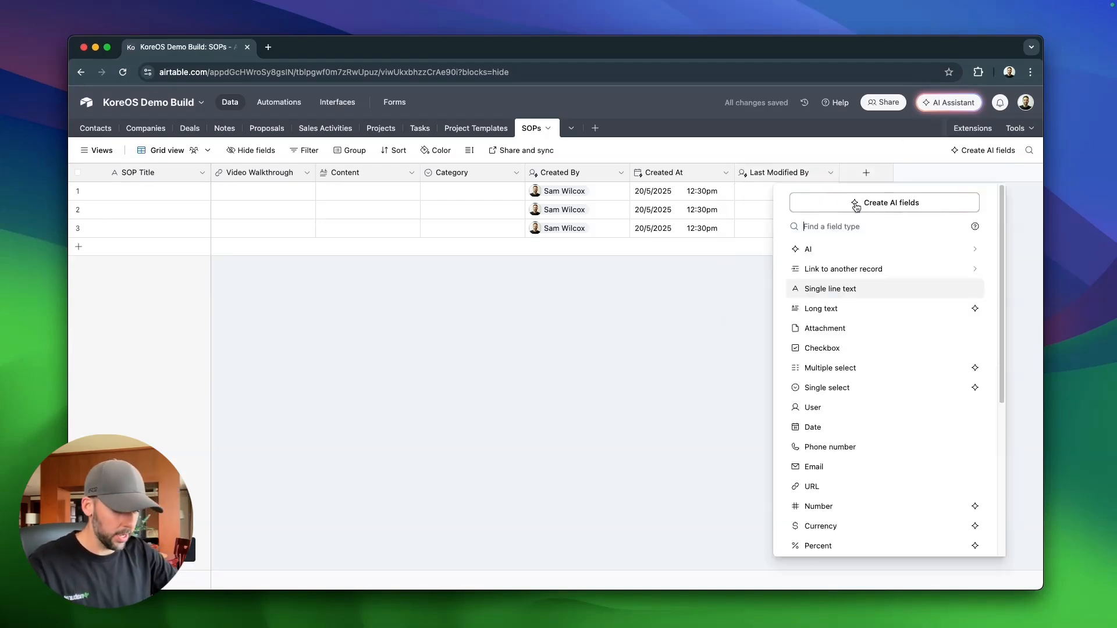
type("Last")
key("Down")
key("Return")
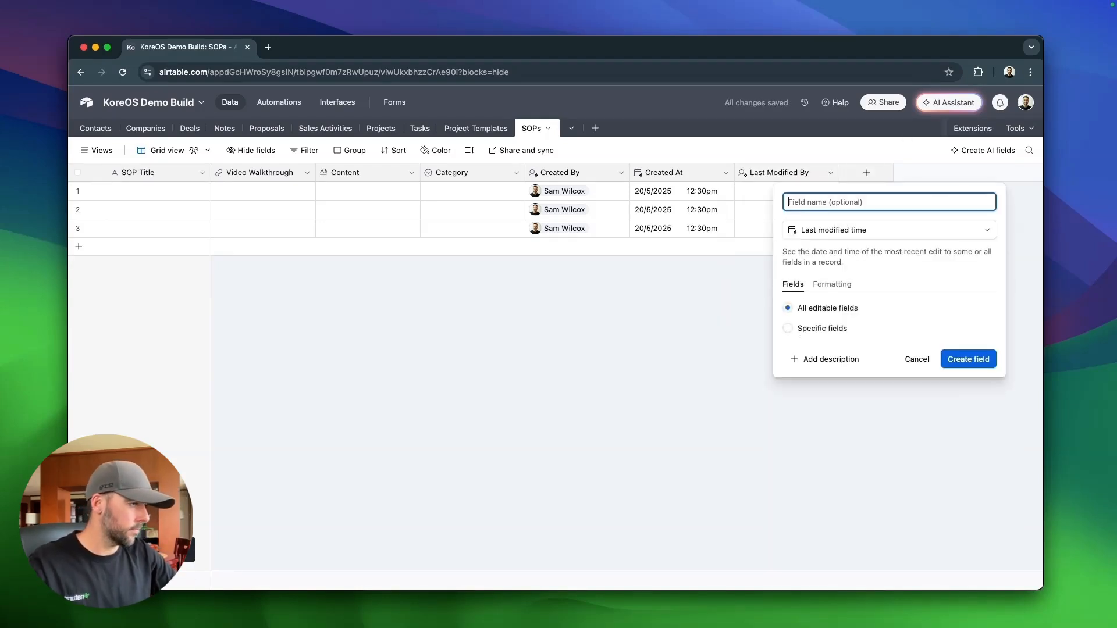
type("Last Modified At")
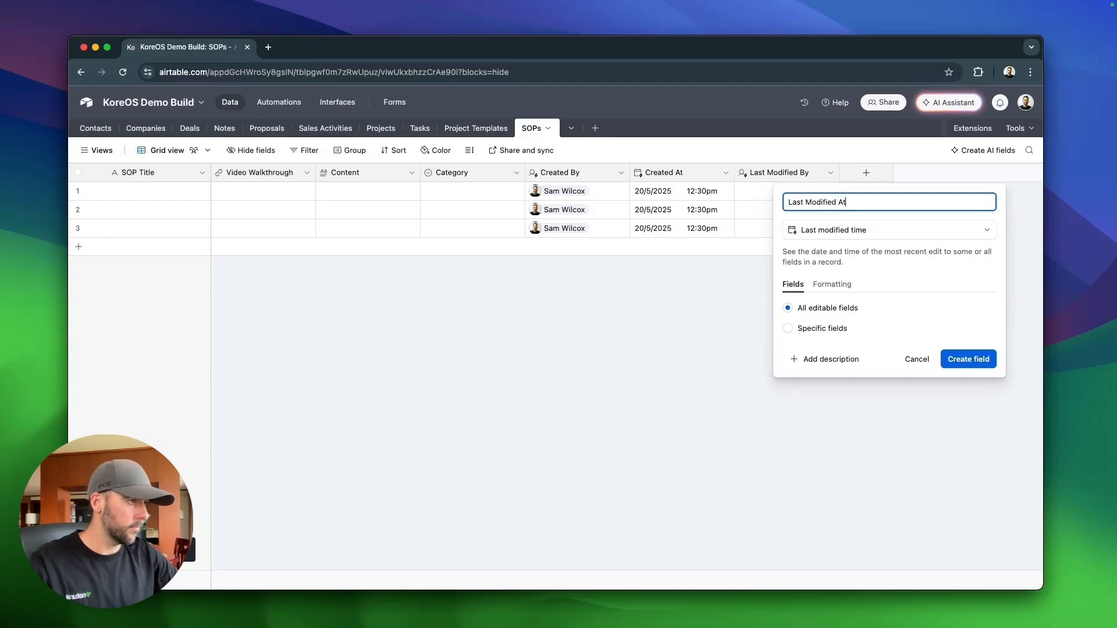
key("Return")
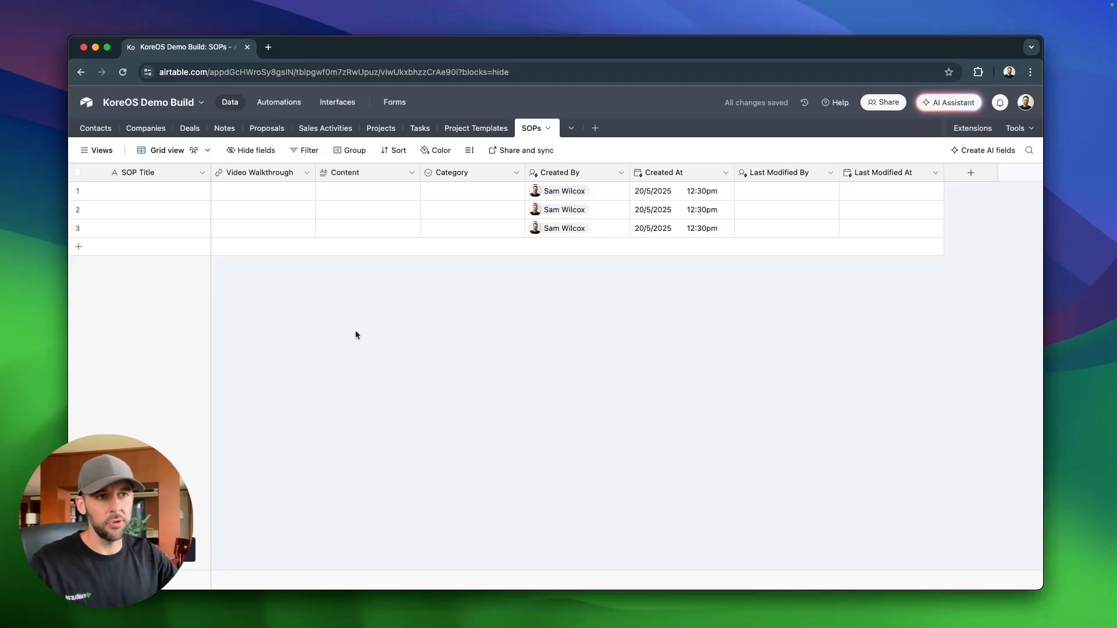
Add an Attachment field named Cover Art and move it directly after the SOP Title field.
left_click(970, 172)
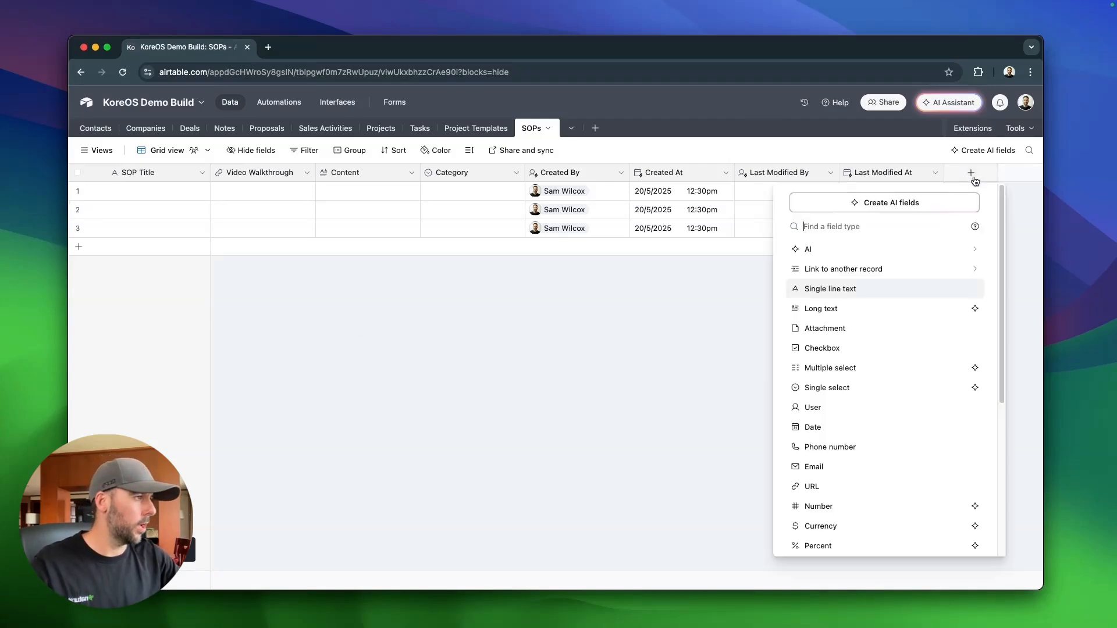
left_click(865, 327)
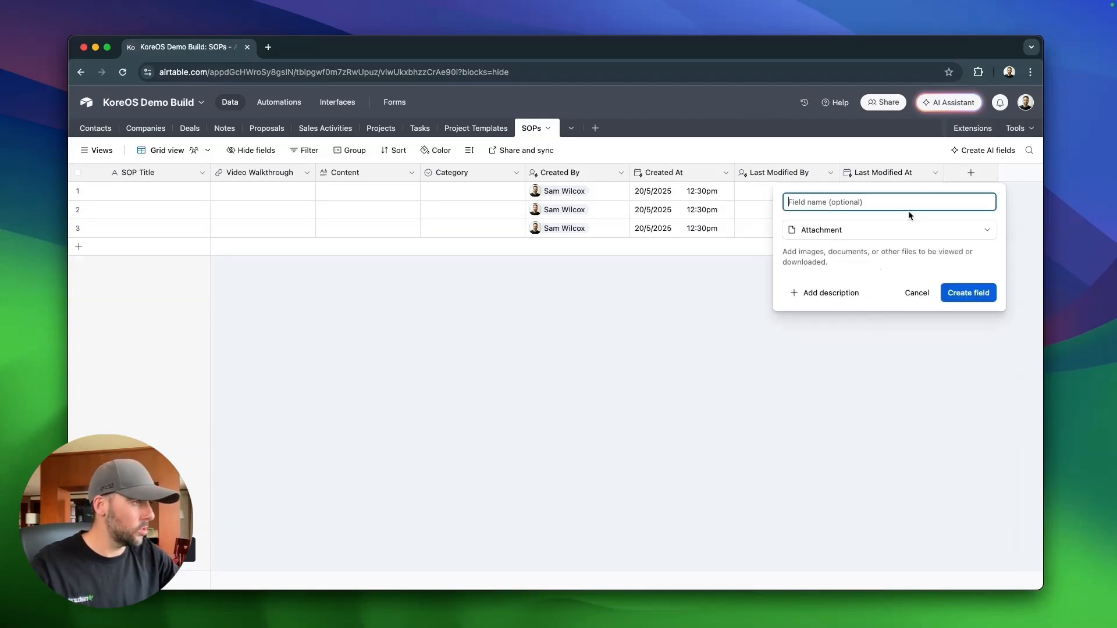
type("Cover Art")
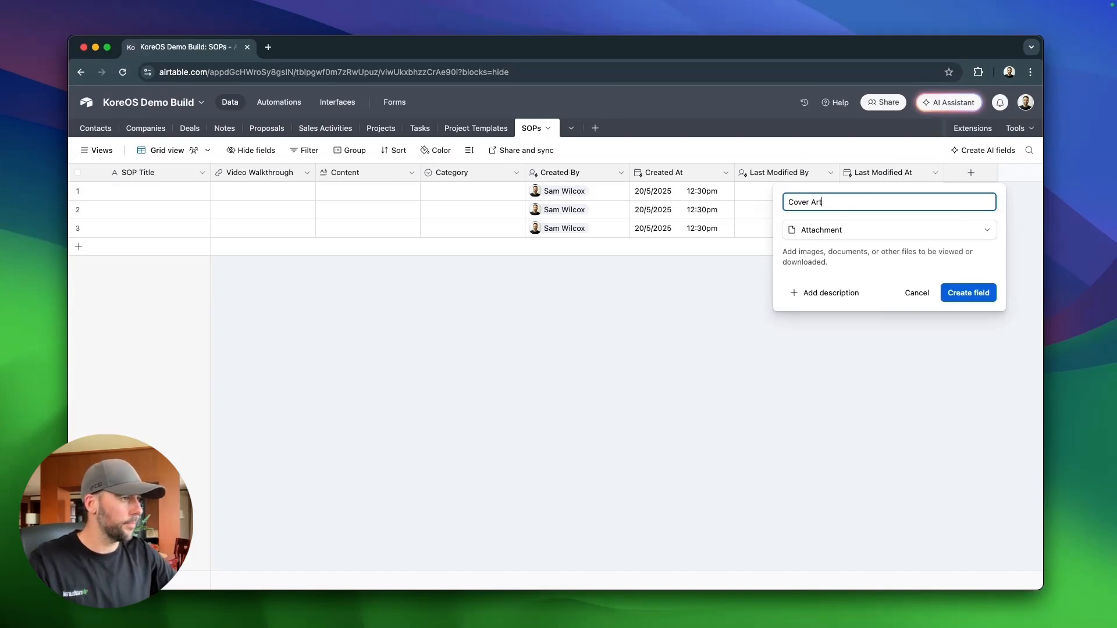
key("Return")
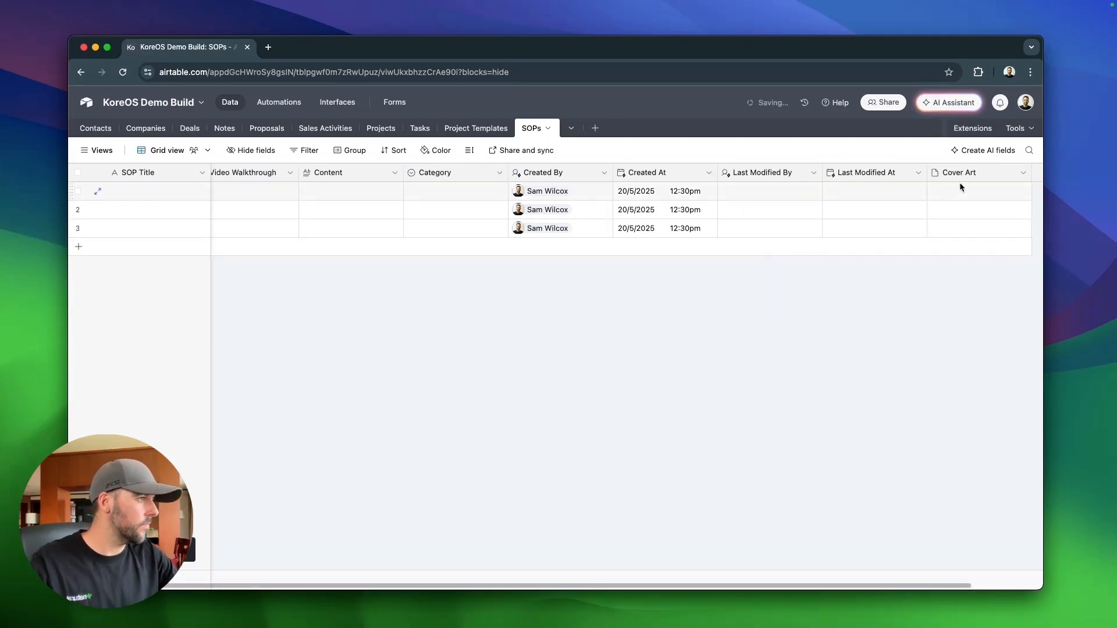
left_click_drag(975, 169, 211, 168)
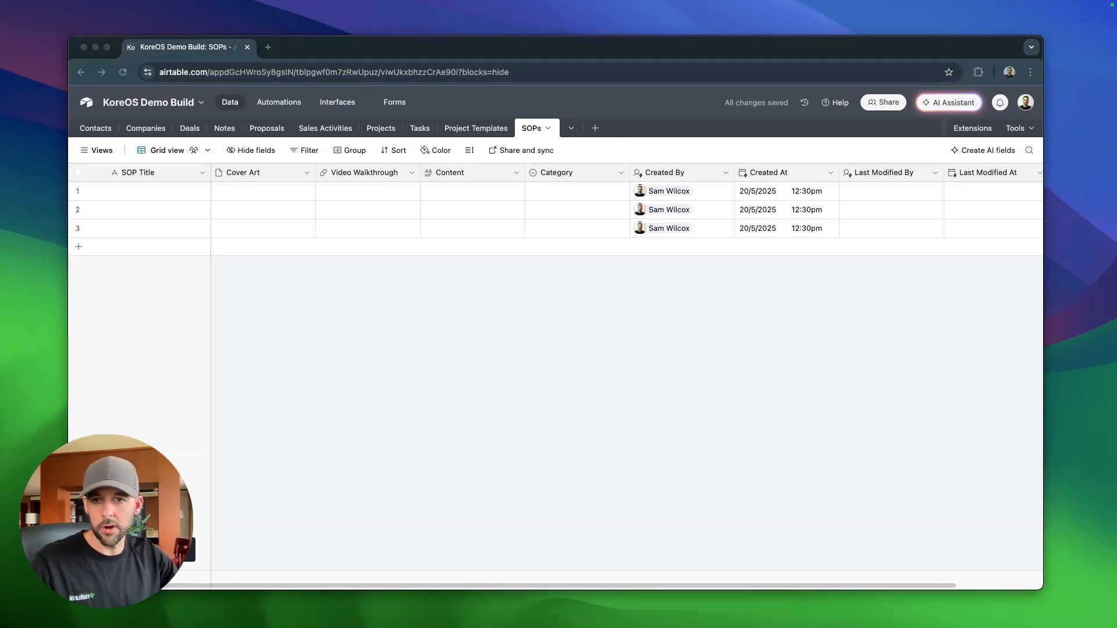
Paste the copied SOP records starting at the first SOP Title cell, expanding the table to fit all of them.
left_click(148, 191)
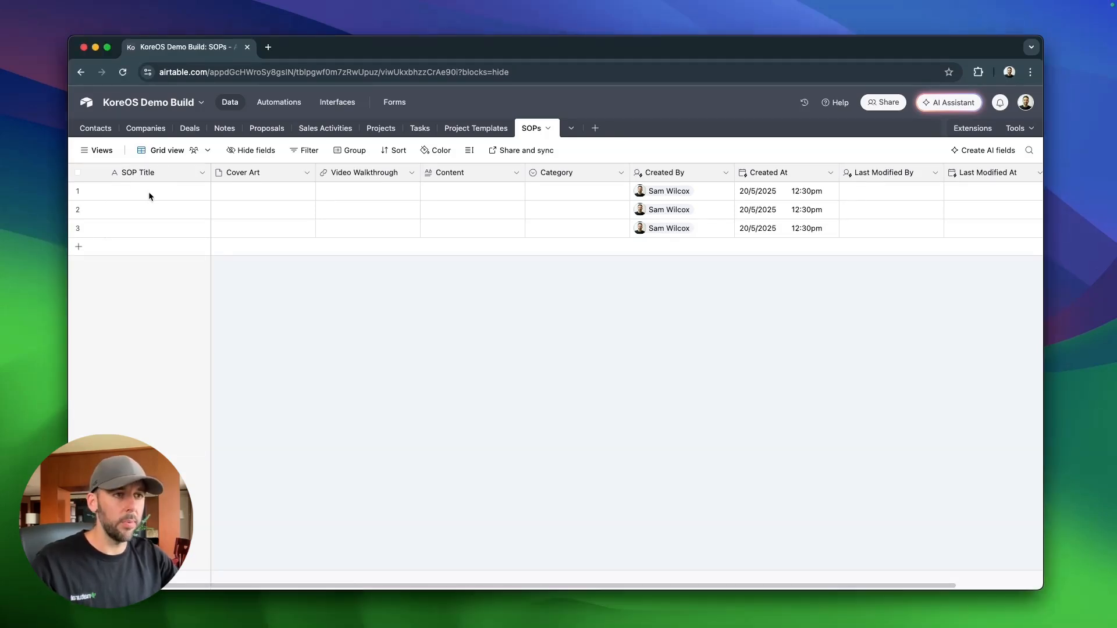
left_click(184, 191)
key("super+v")
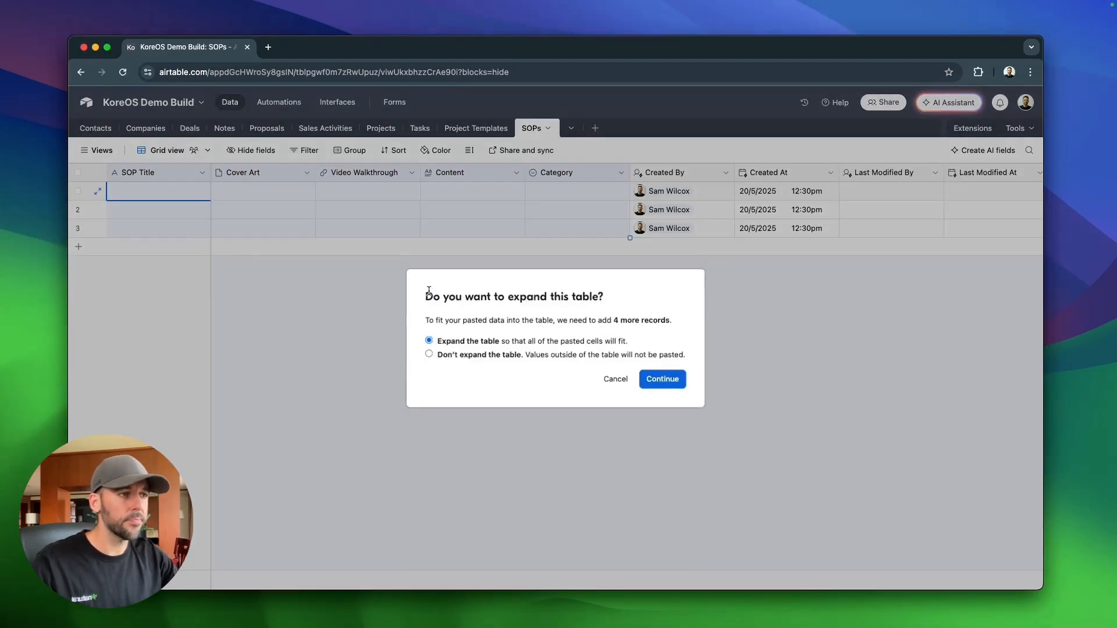
left_click(660, 379)
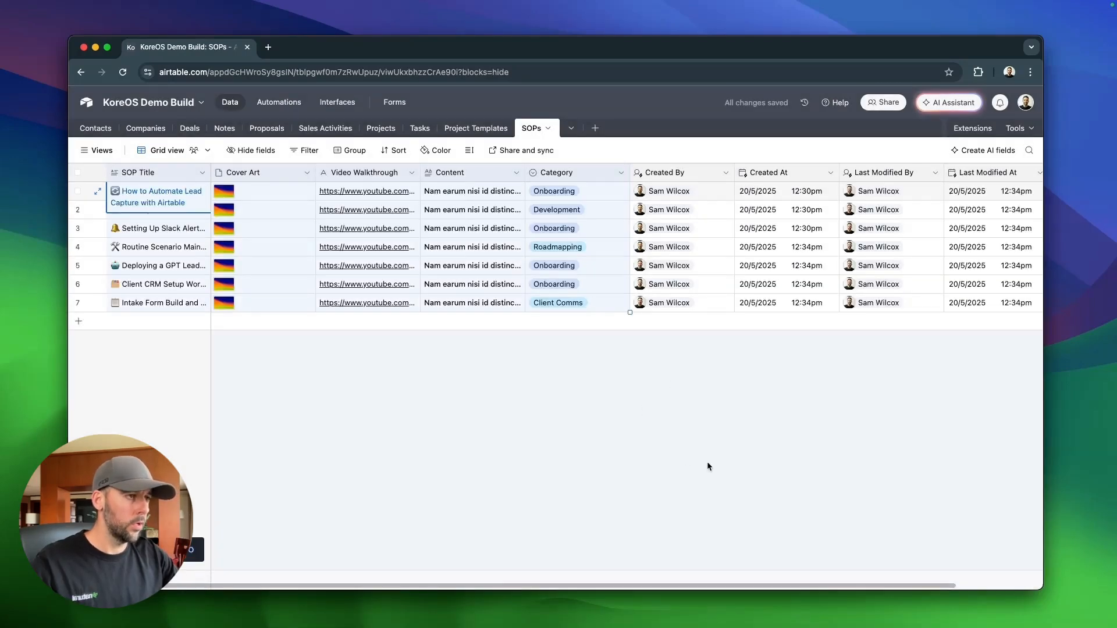
Check the available Category options in the second SOP record without changing its value.
left_click(616, 212)
left_click(619, 211)
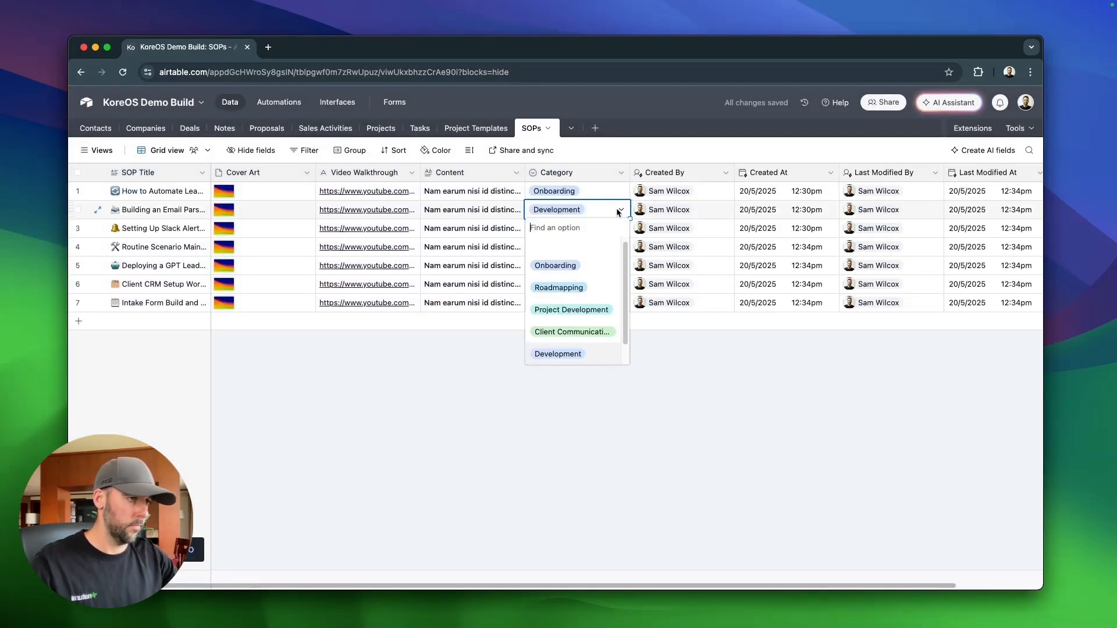
left_click(623, 327)
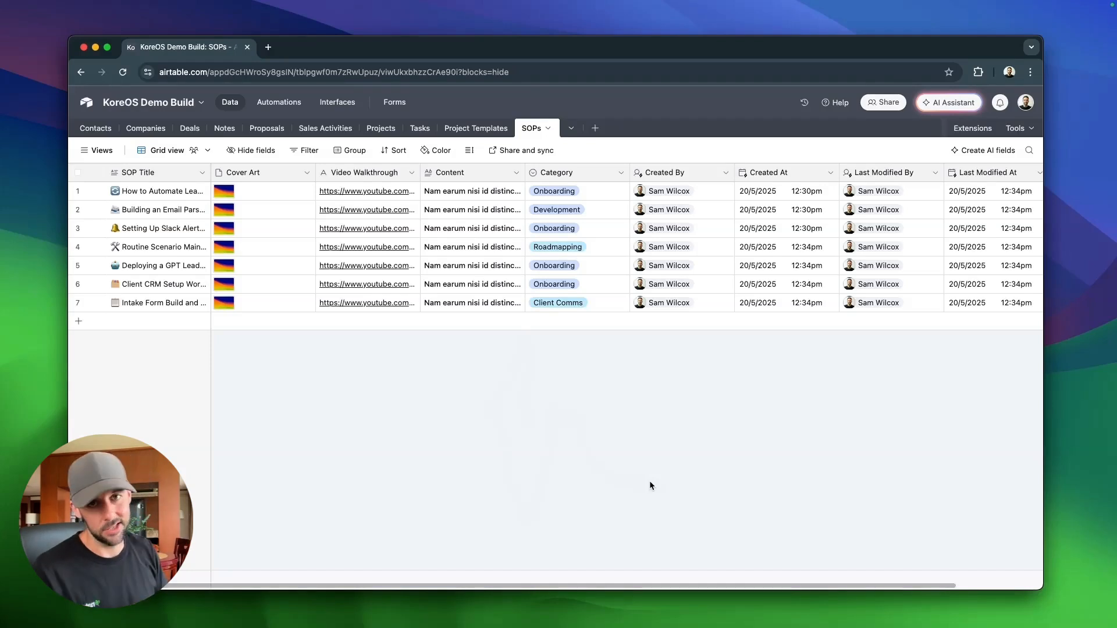
Open the Tasks page of the CRM interface, widen its sidebar, and switch to editing the interface pages.
left_click(327, 100)
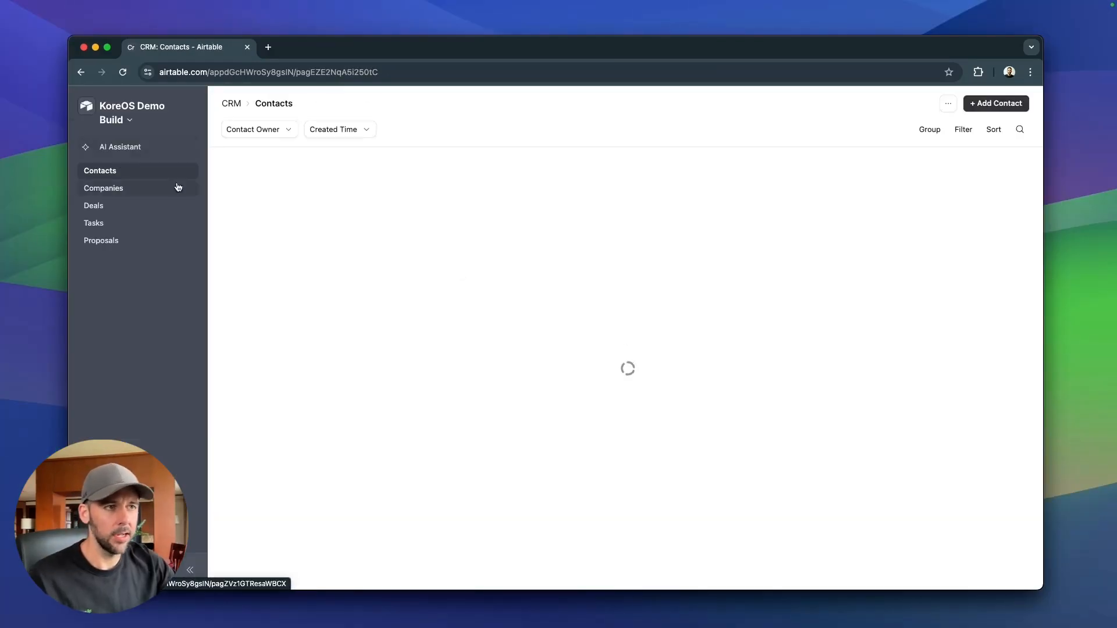
left_click(111, 188)
left_click(116, 223)
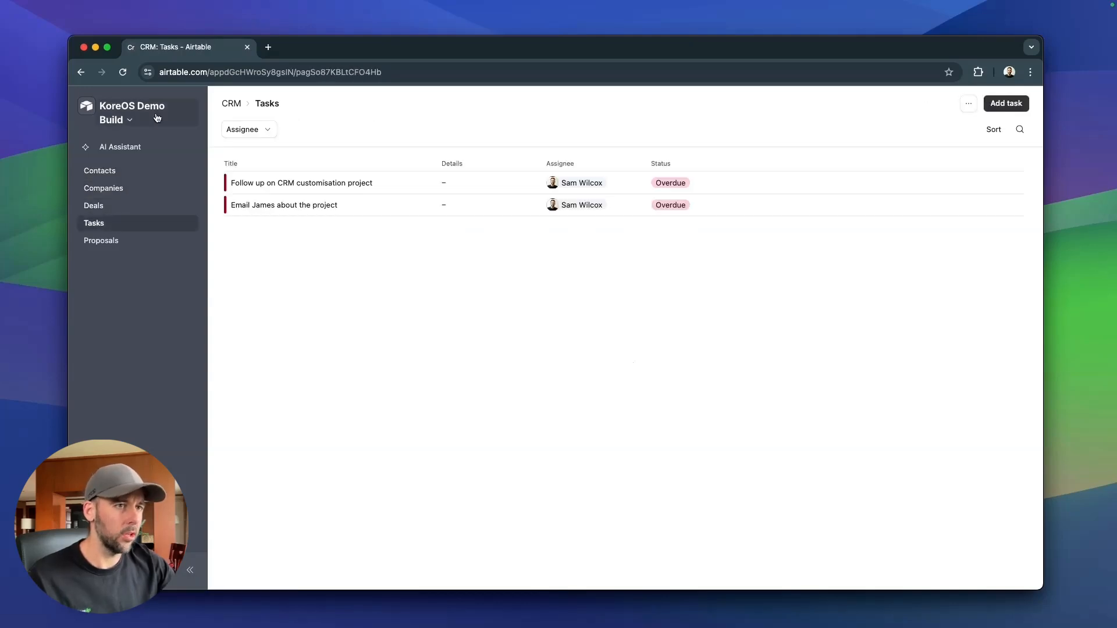
left_click_drag(208, 129, 231, 125)
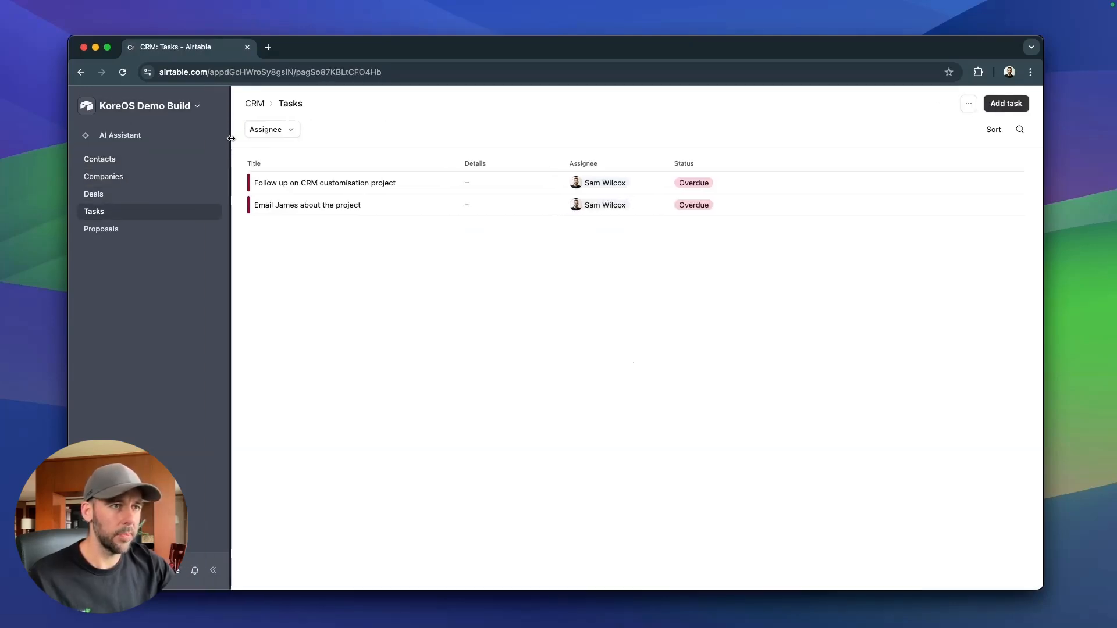
left_click(195, 110)
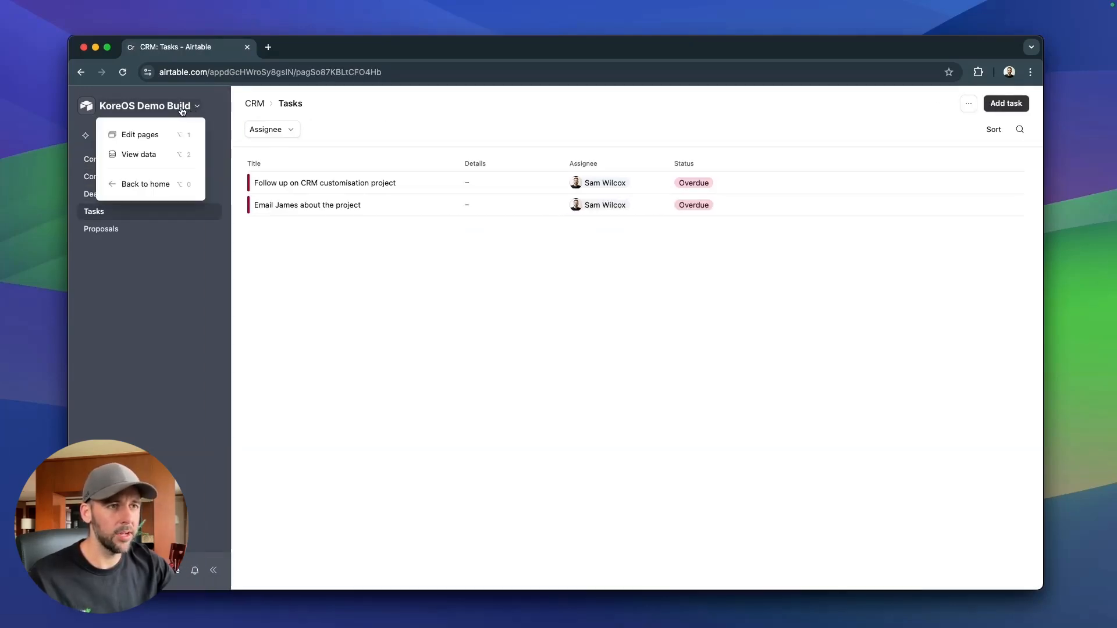
left_click(160, 139)
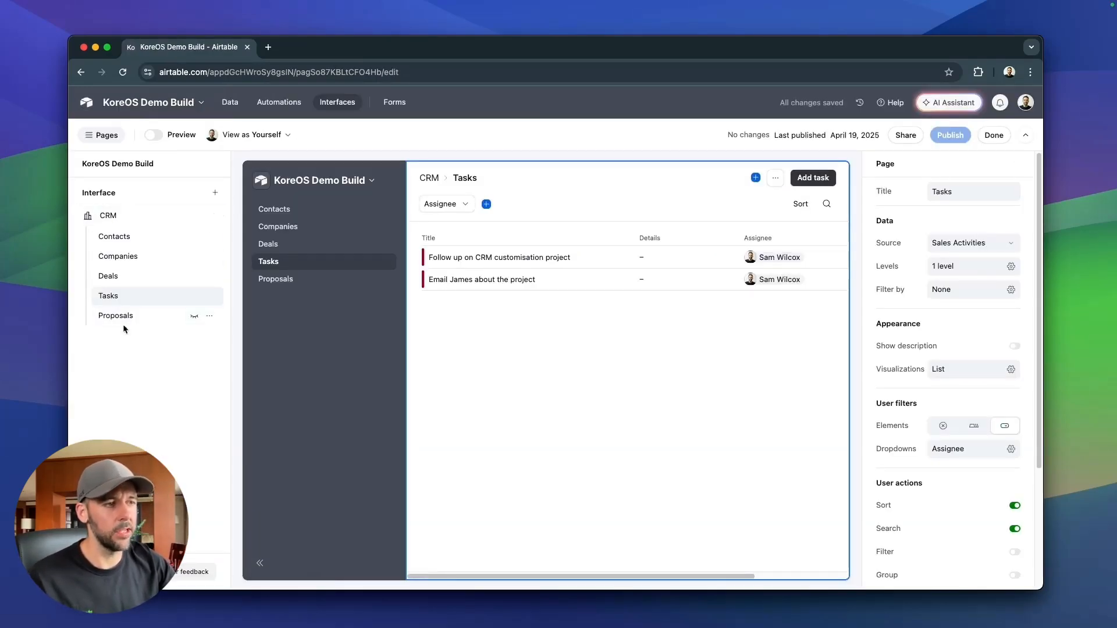
Add a new interface to the base and name it Project Management.
left_click(215, 194)
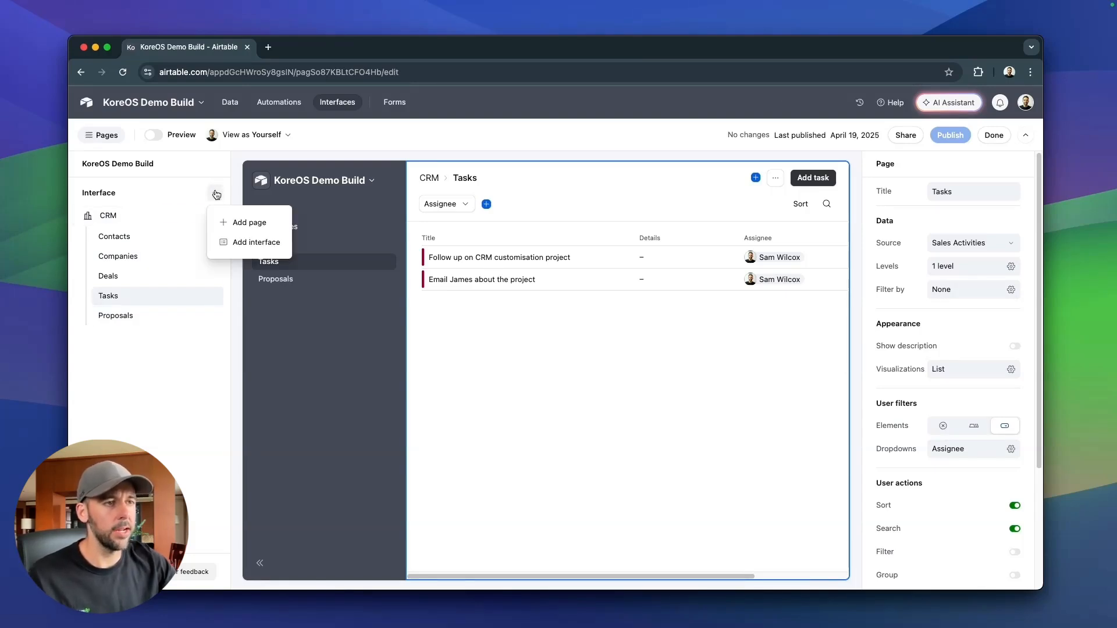
left_click(253, 242)
left_click(511, 291)
key("super+a")
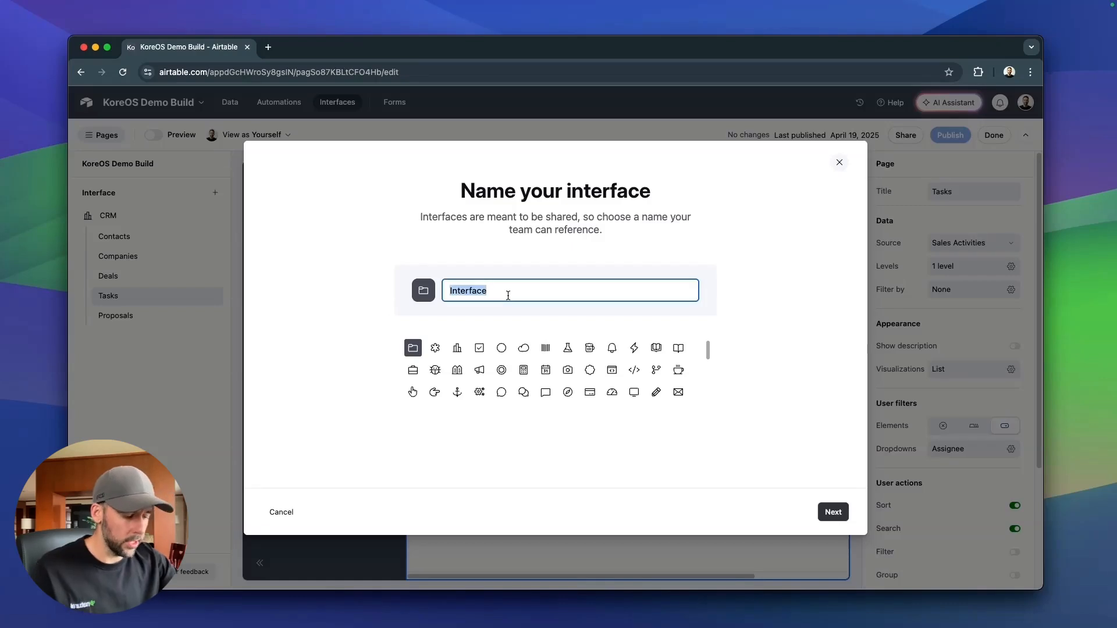
type("Projects")
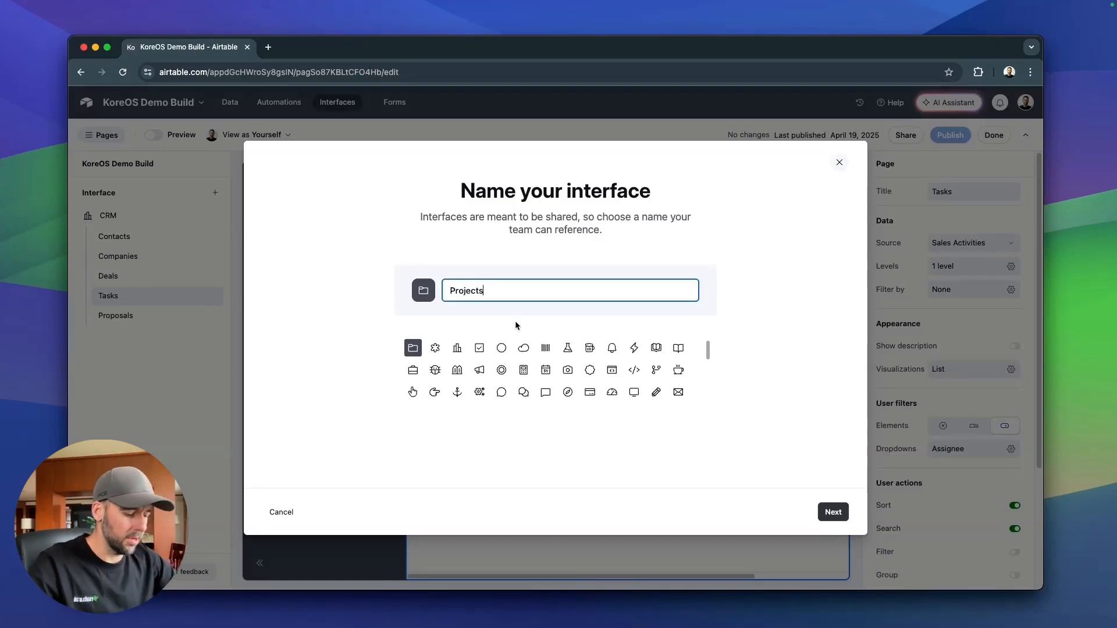
key("BackSpace")
type("Ma")
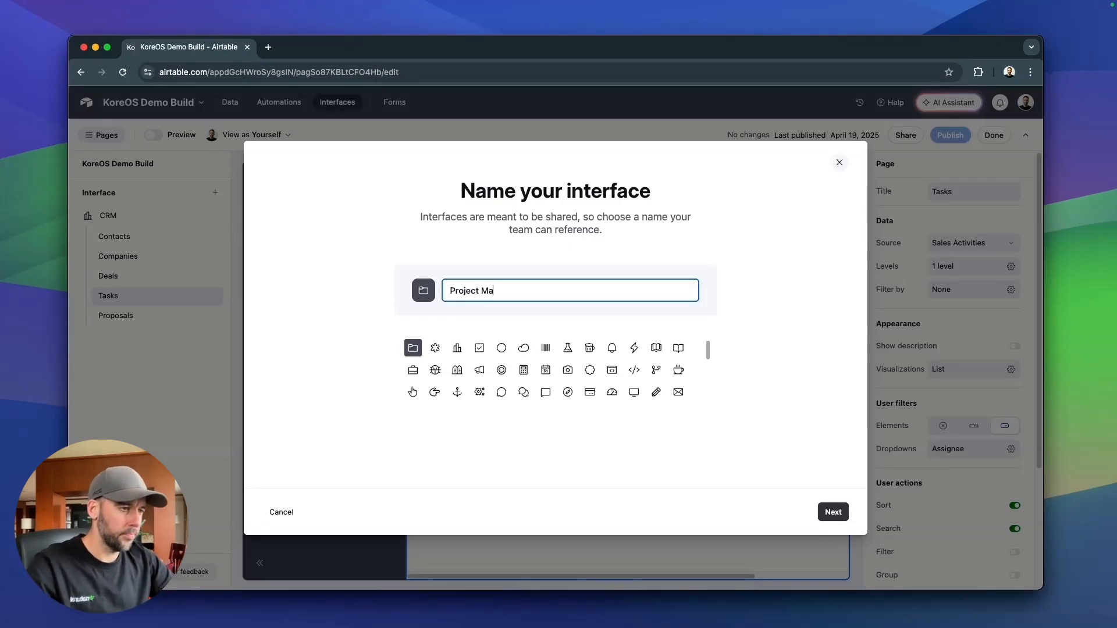
type("nagement")
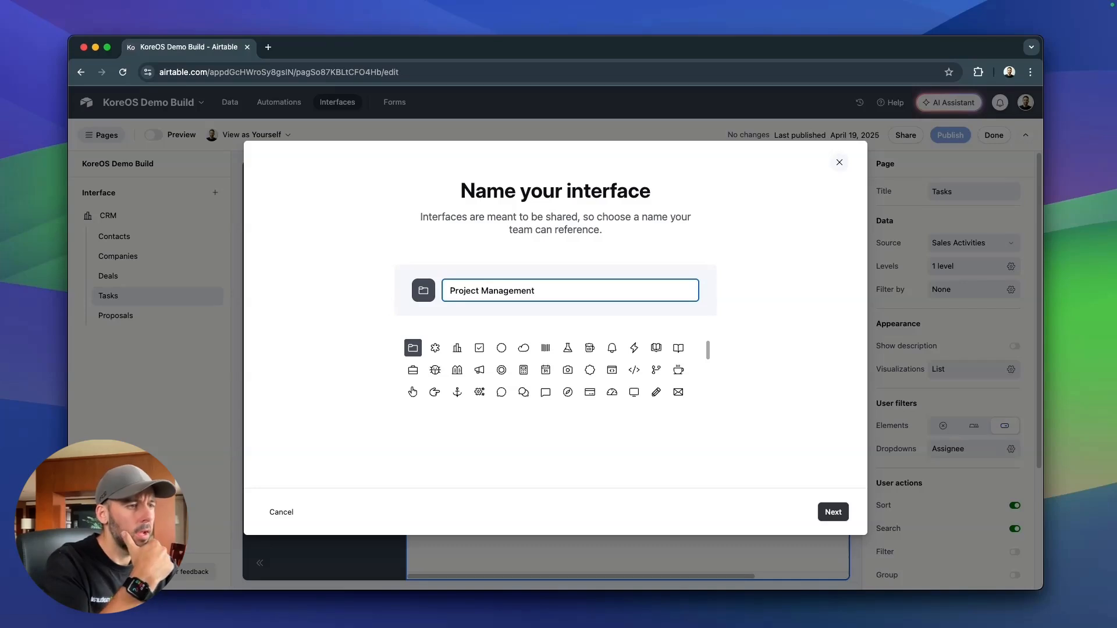
left_click(832, 513)
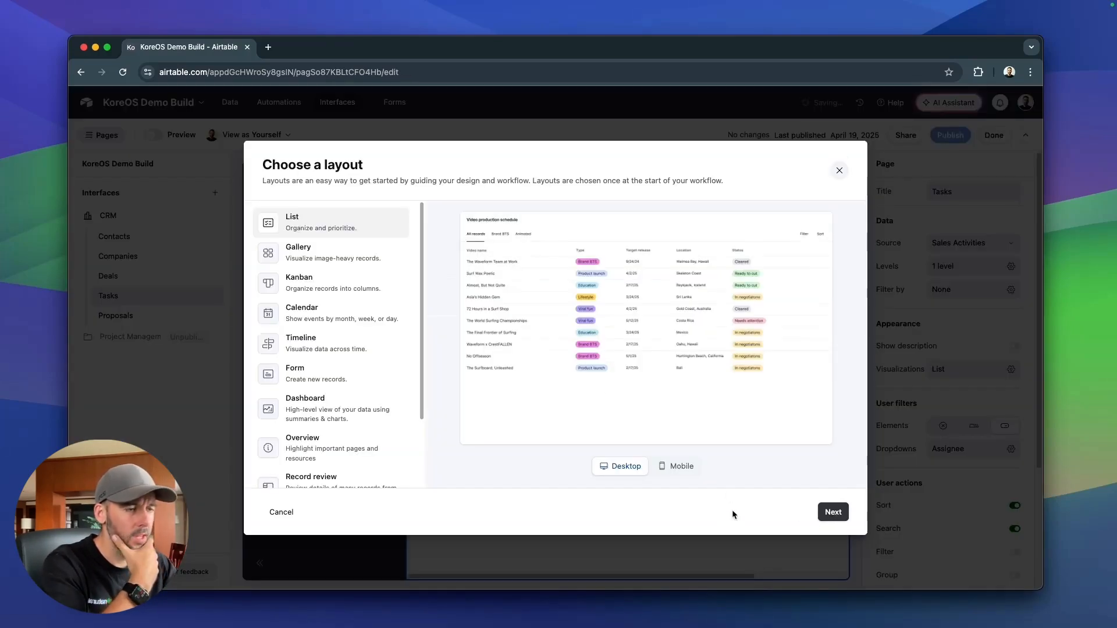
Create the interface's first page with the List layout, connected to the Projects table.
left_click(833, 513)
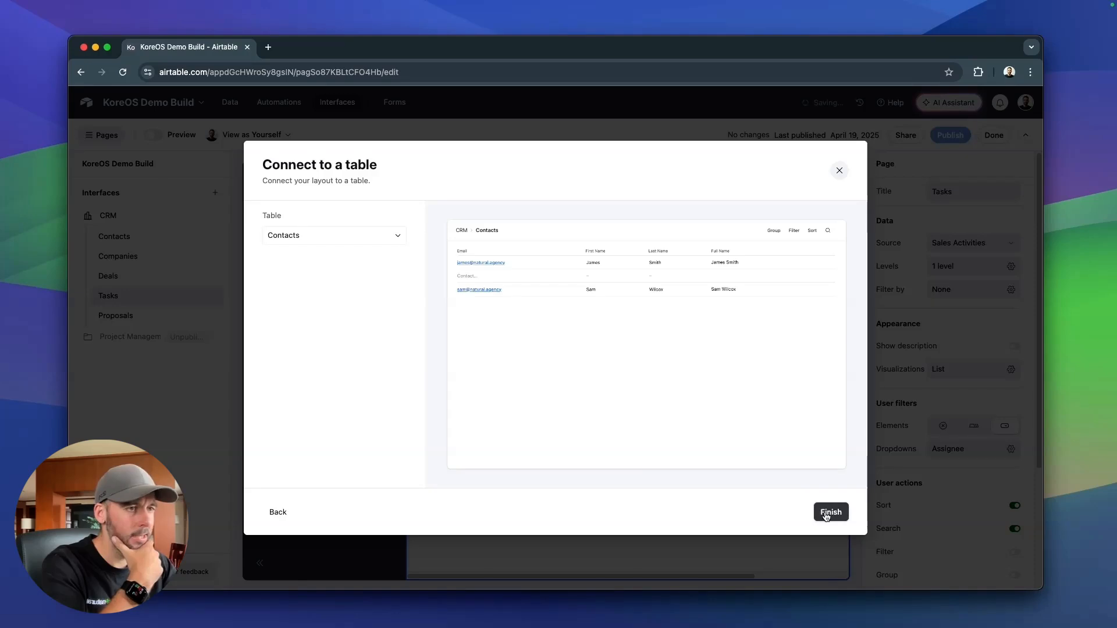
left_click(361, 237)
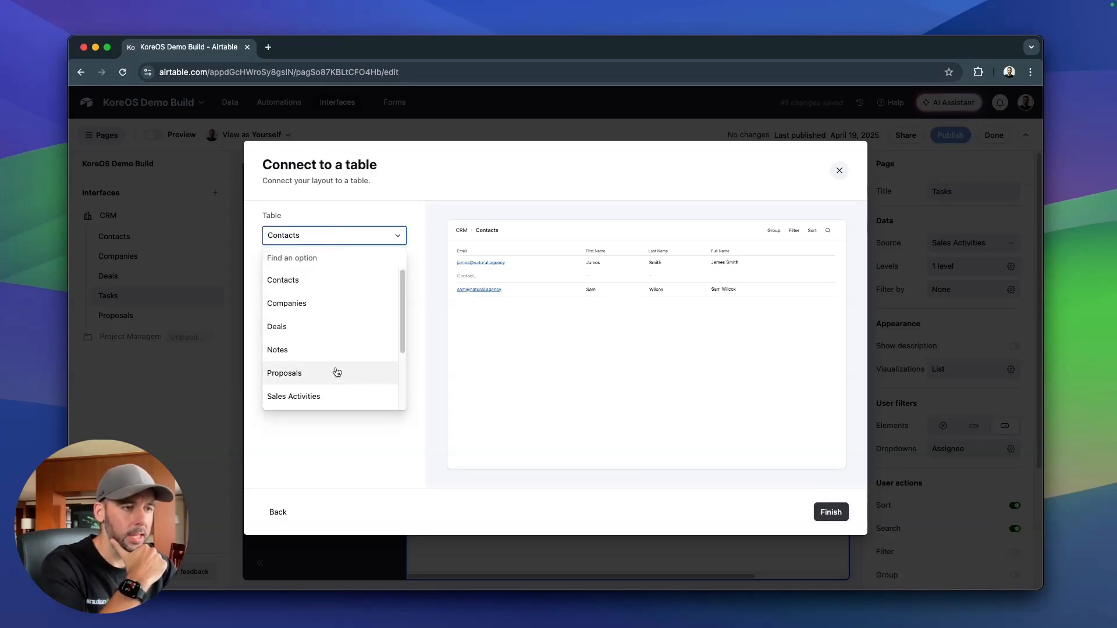
scroll(336, 372, "down", 3)
left_click(319, 328)
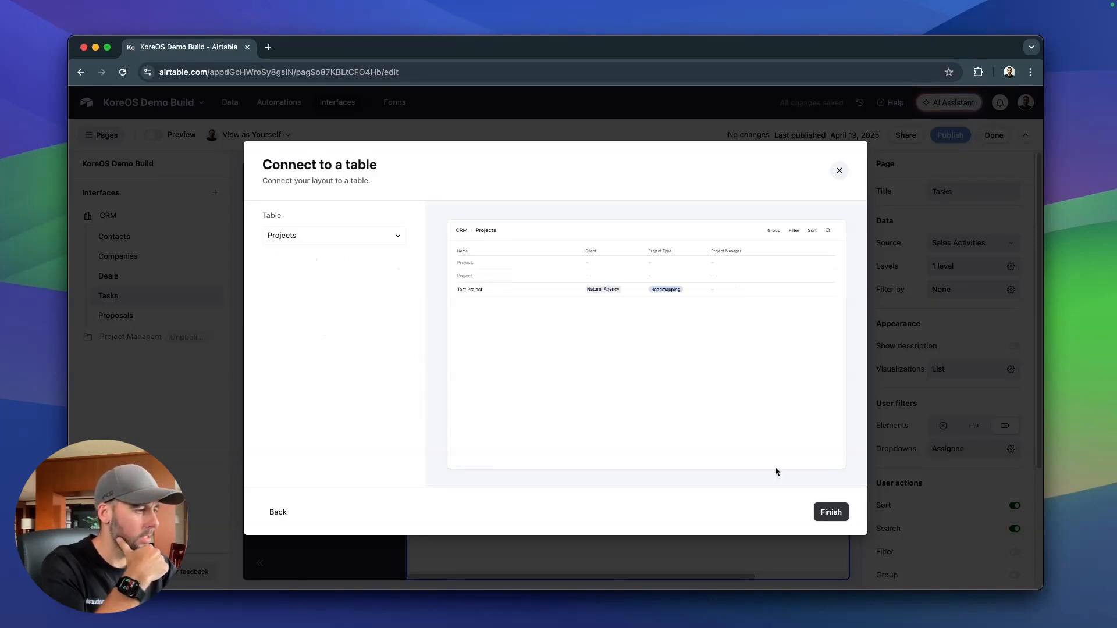
left_click(831, 514)
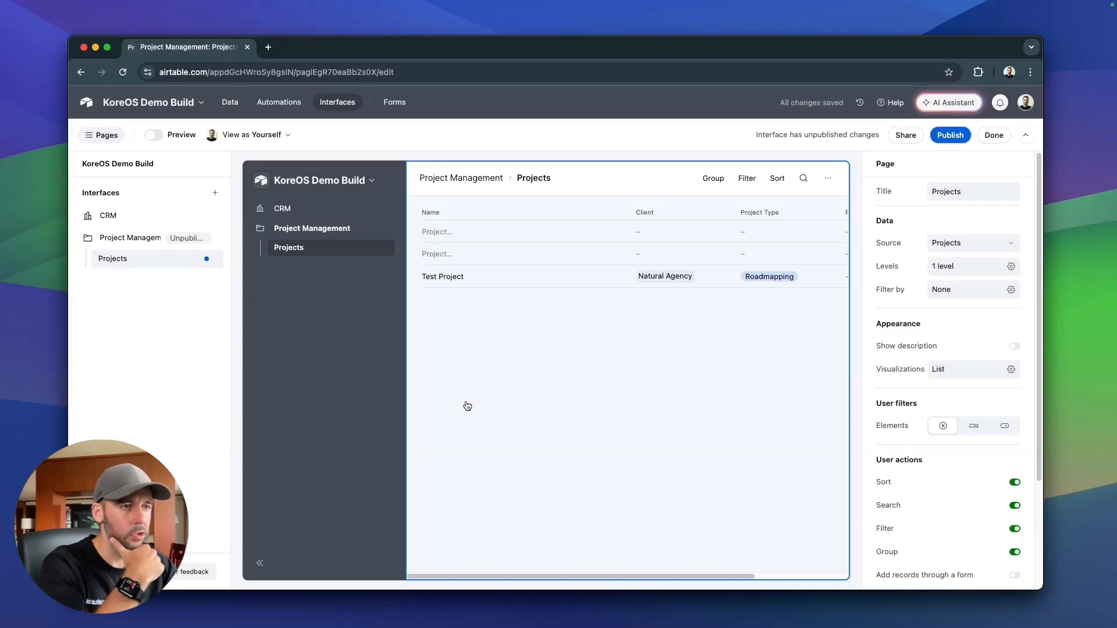
Publish the Project Management interface without sharing it with existing users.
left_click(952, 136)
left_click(671, 433)
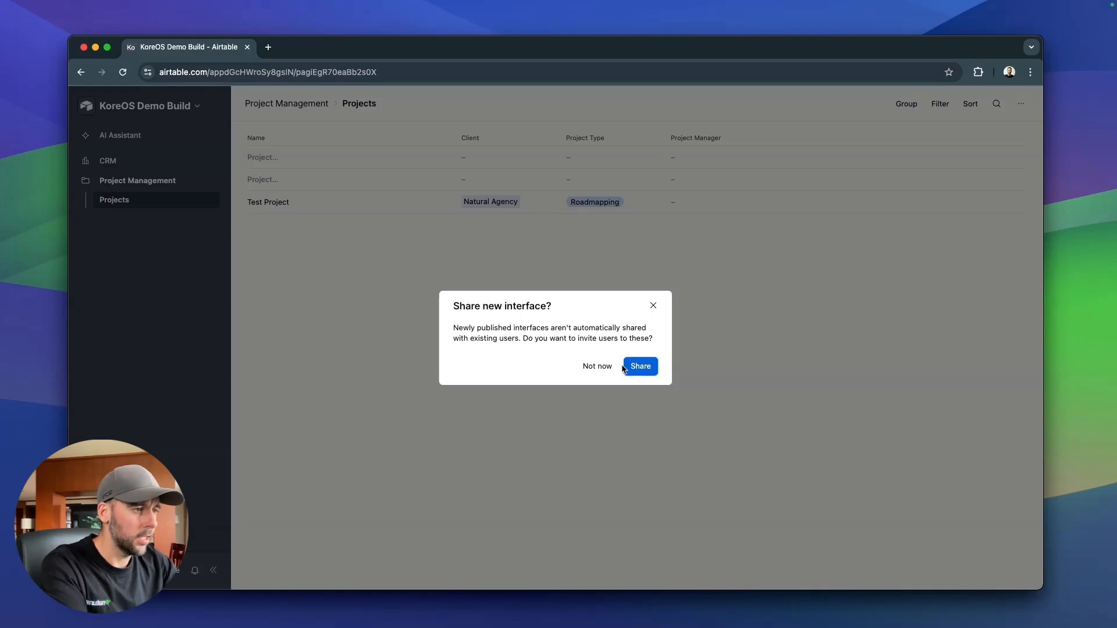
left_click(602, 369)
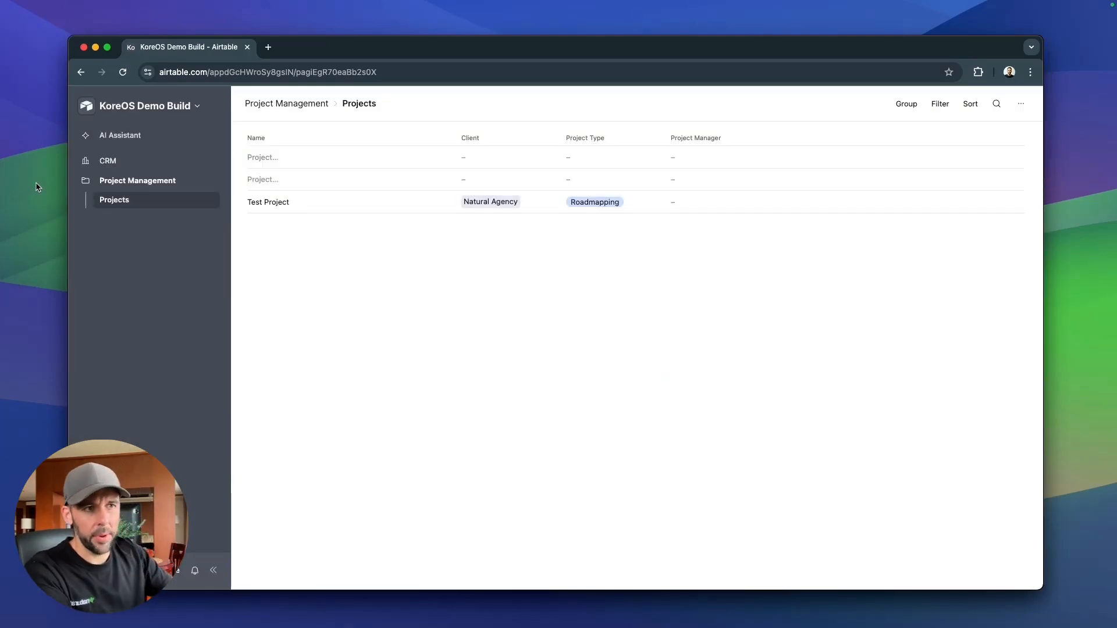
Look over the pages of the CRM interface and return to the Project Management interface.
left_click(107, 164)
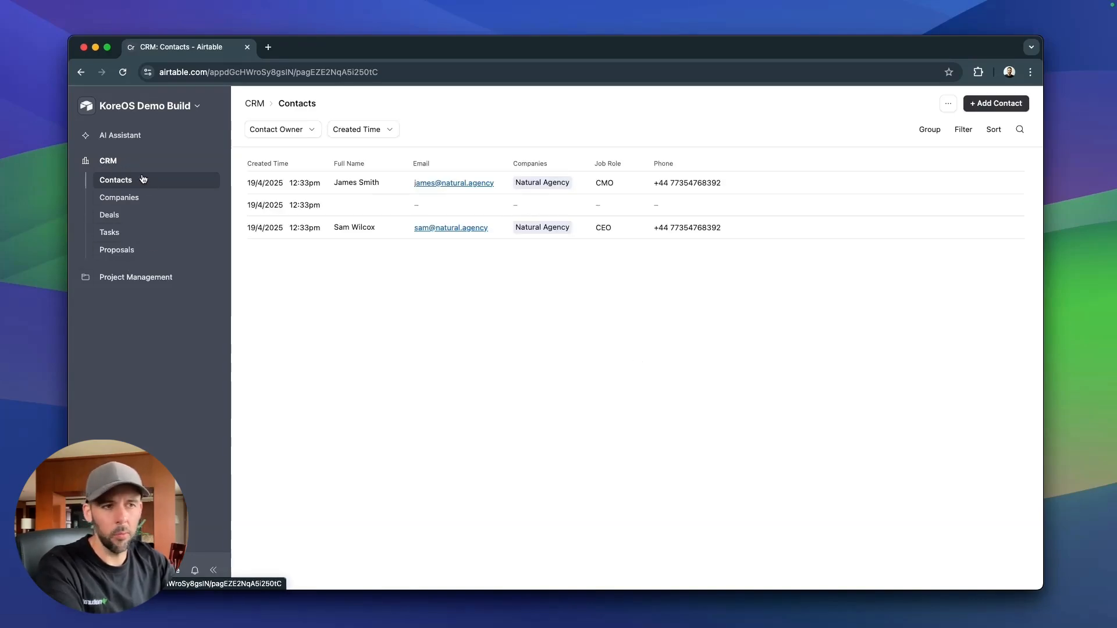
left_click(134, 278)
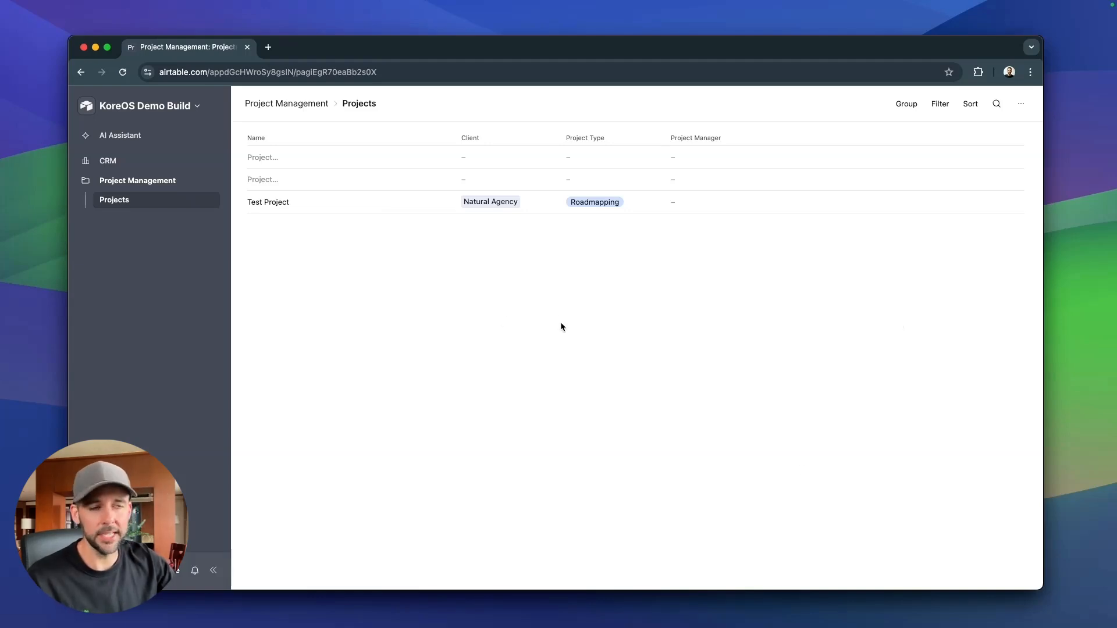
Allow inline editing and inline adding and deleting of records in the Projects page's list, and publish the change.
left_click(197, 107)
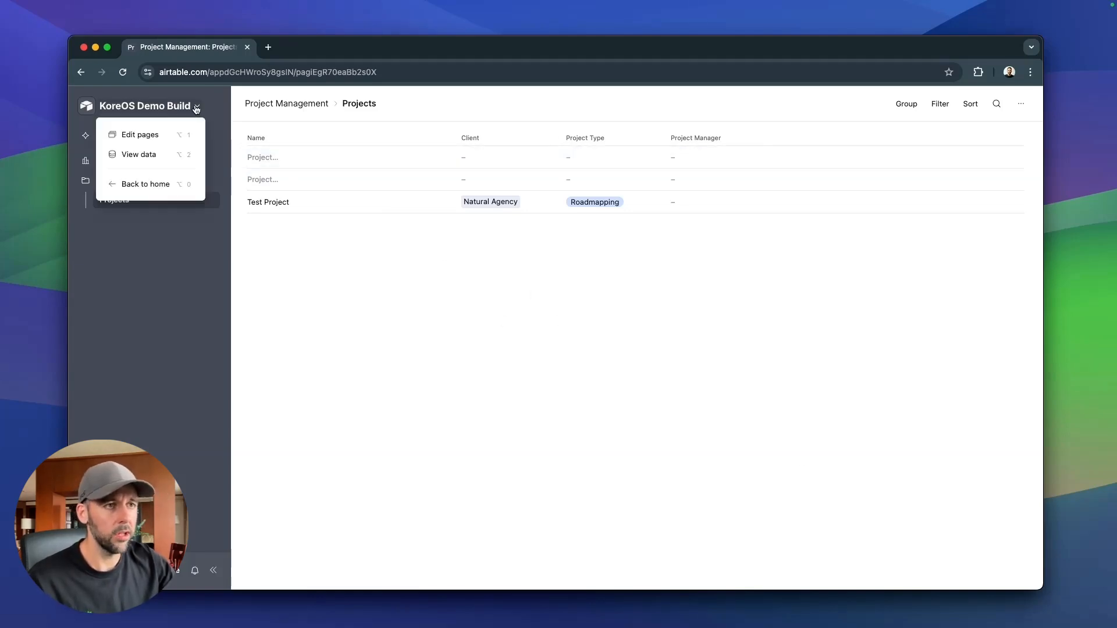
left_click(155, 134)
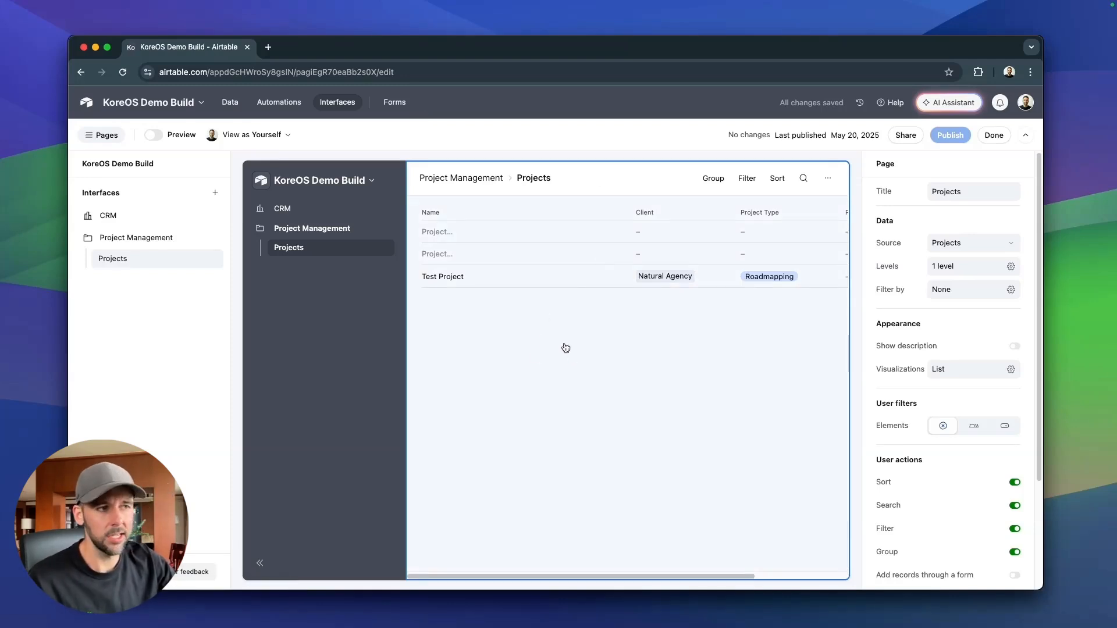
left_click(618, 355)
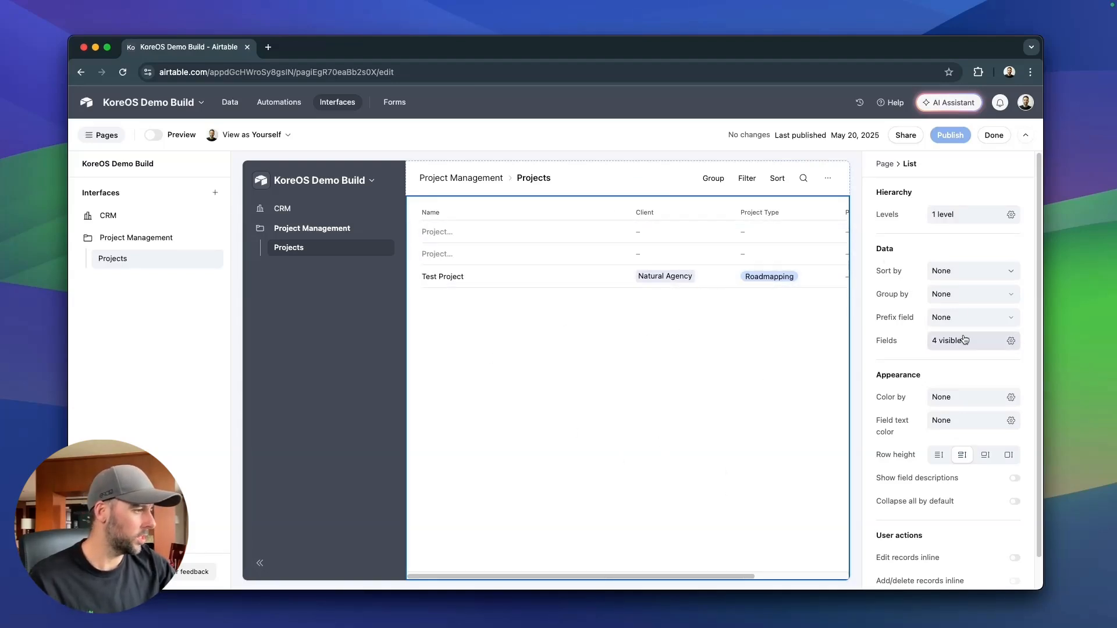
scroll(964, 339, "down", 2)
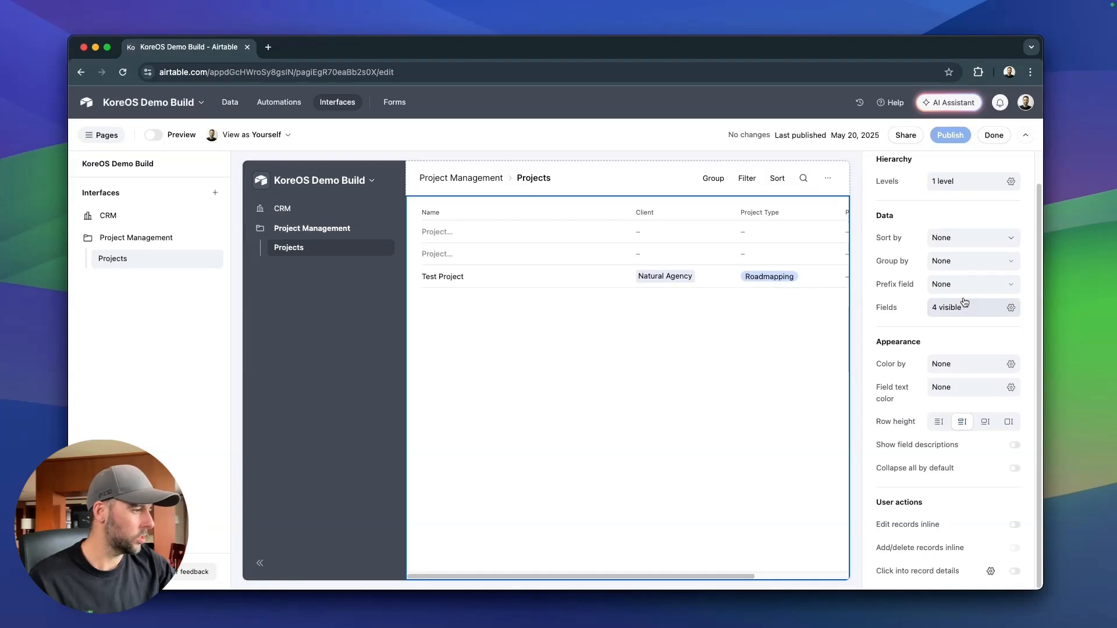
left_click(1013, 525)
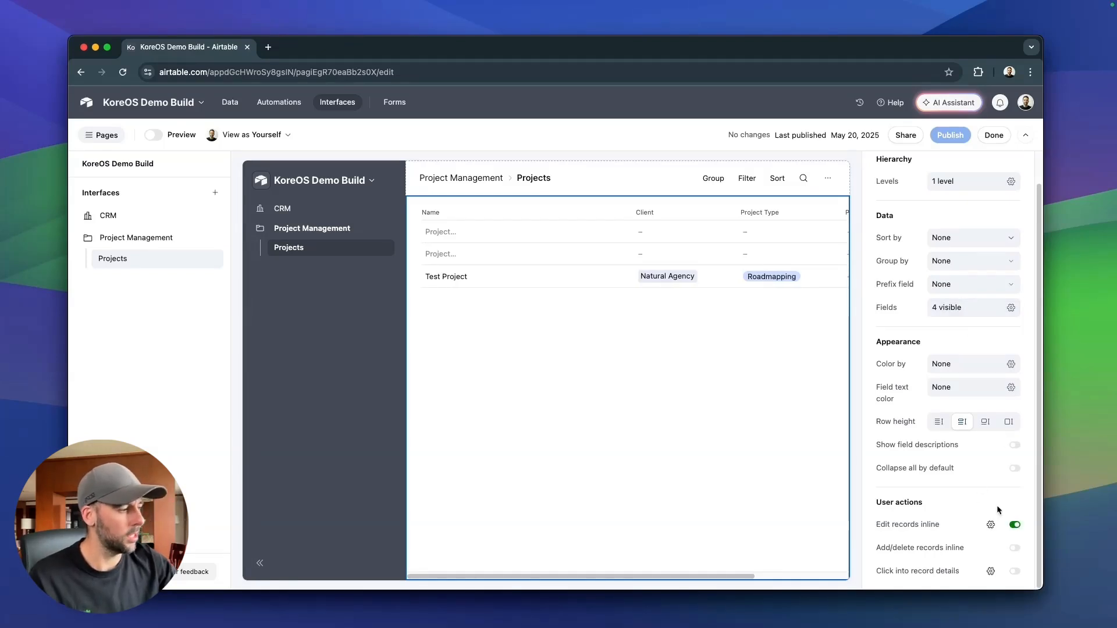
left_click(1014, 549)
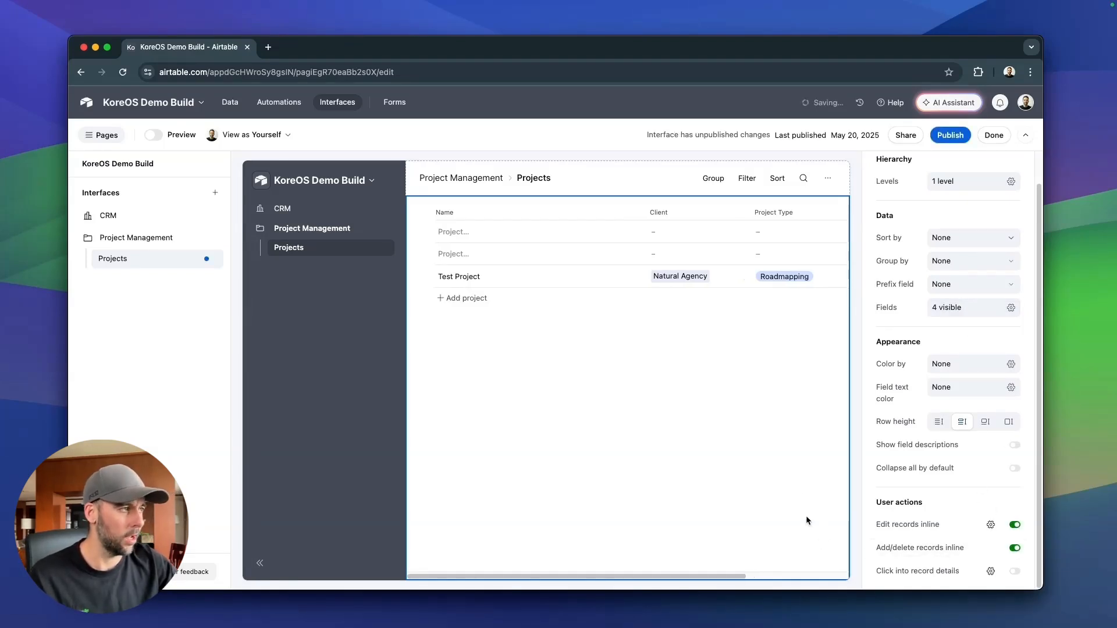
left_click(949, 135)
left_click(658, 436)
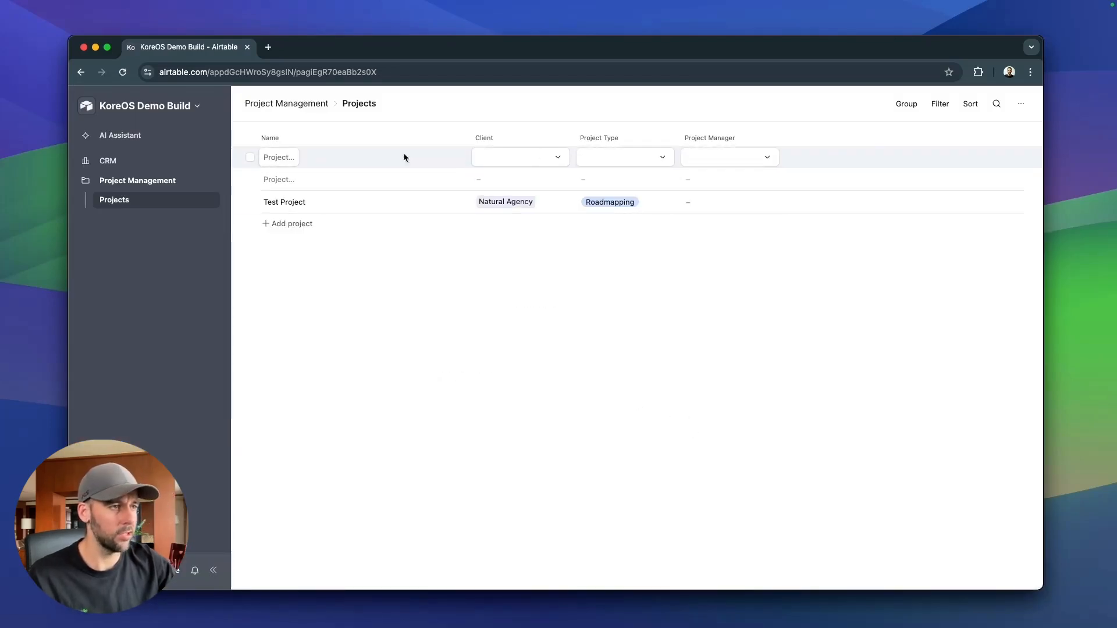
Name the first unnamed project Roadmapping Project and the second one Development Project.
left_click(533, 155)
left_click(421, 323)
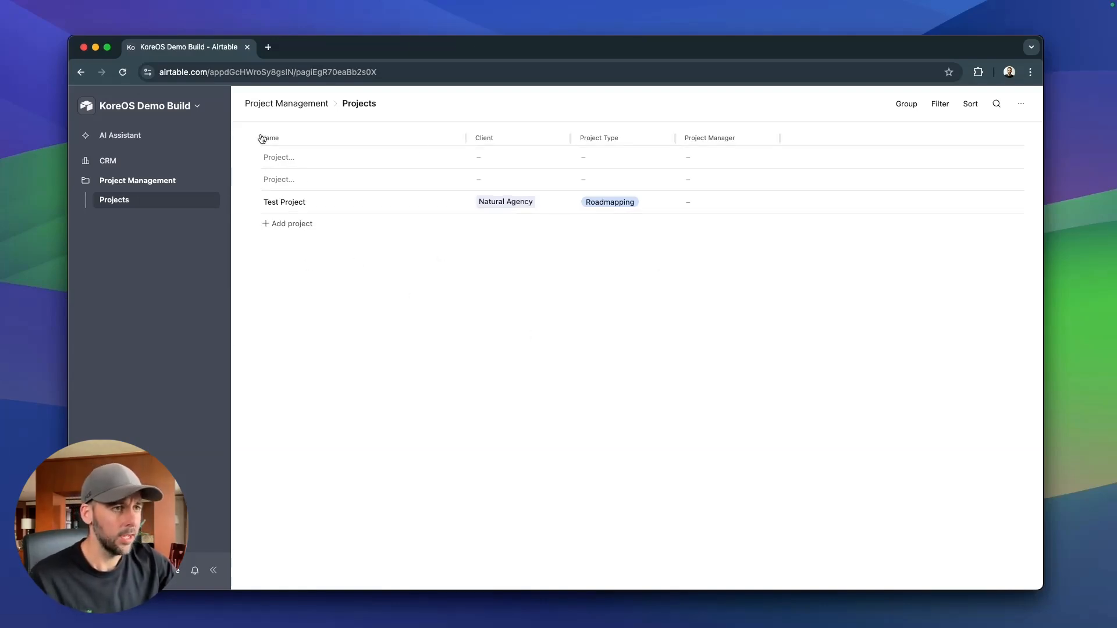
left_click(287, 151)
type("Roadmapping ")
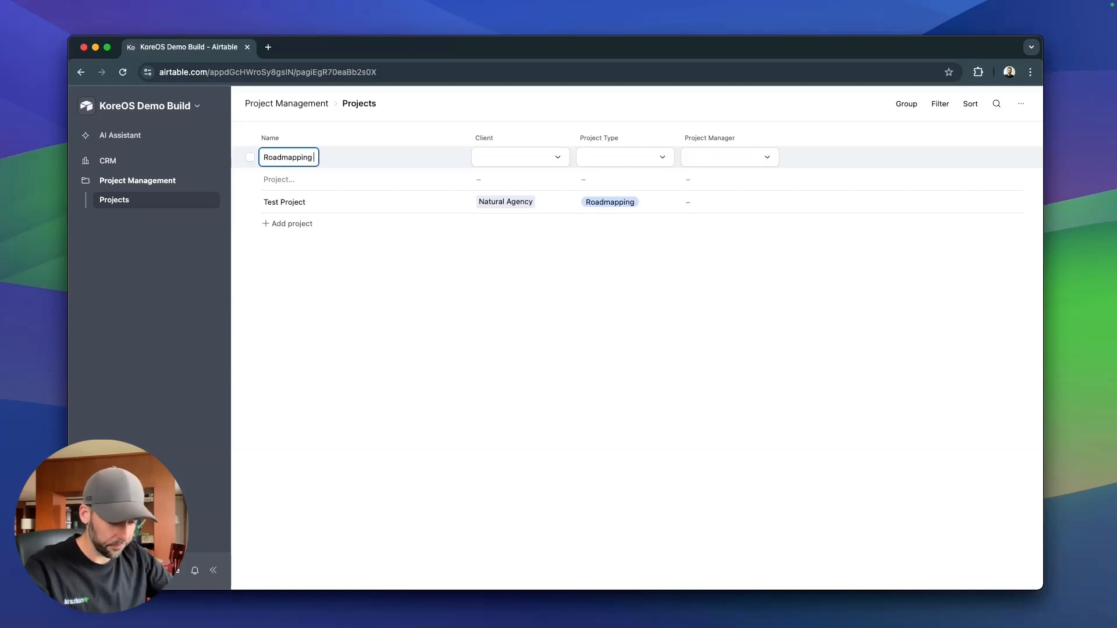
type("Project")
left_click(288, 177)
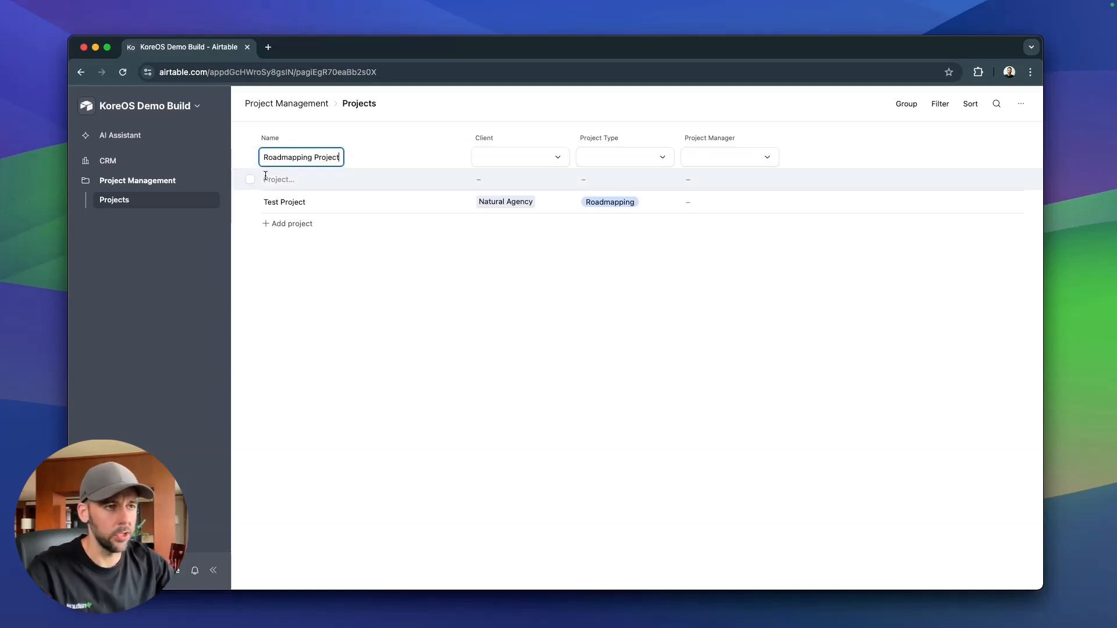
left_click(287, 179)
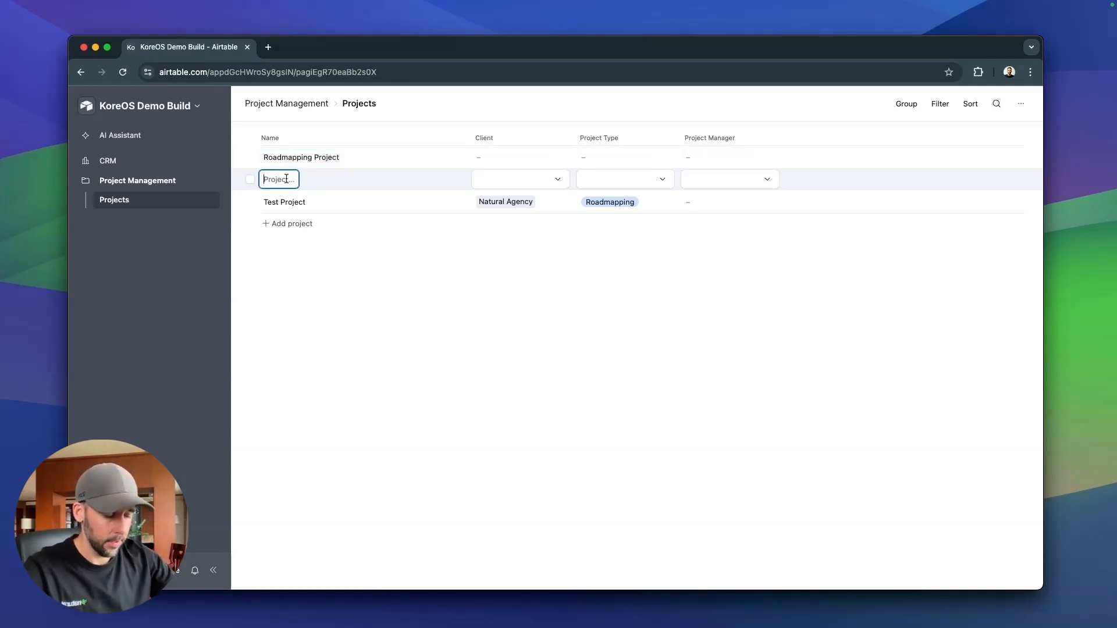
type("Development Project")
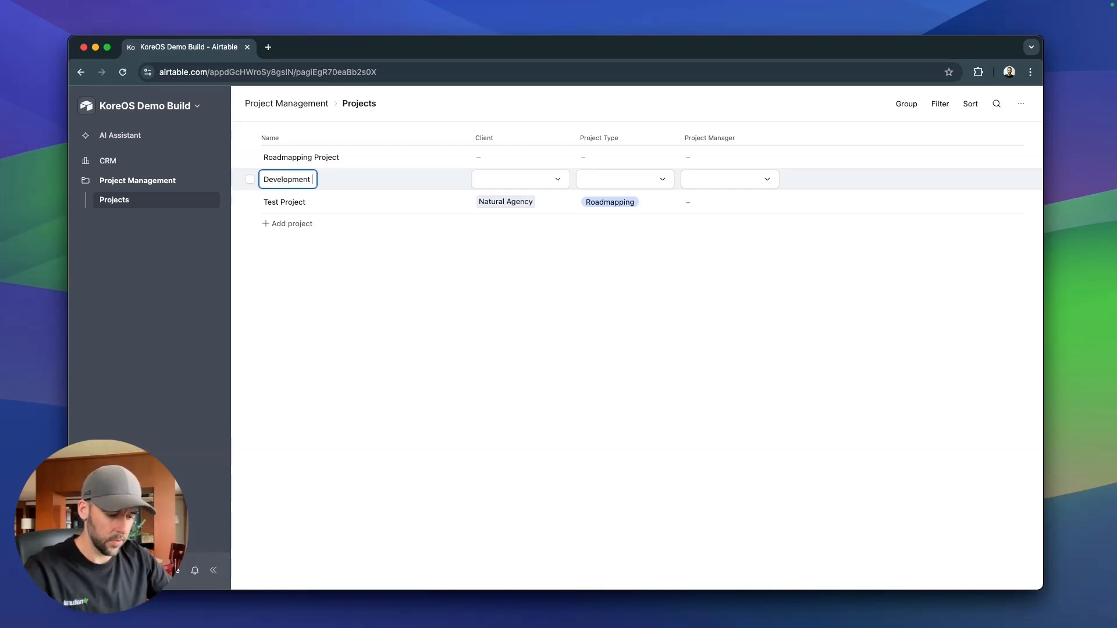
left_click(433, 287)
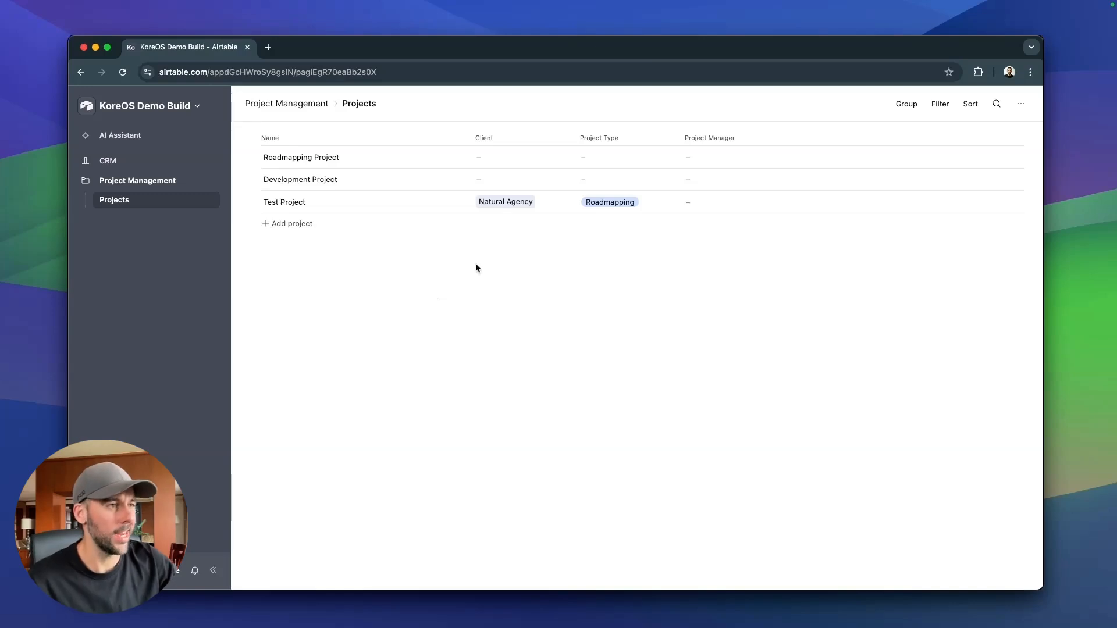
Set the Client of both Roadmapping Project and Development Project to Natural Agency.
left_click(559, 157)
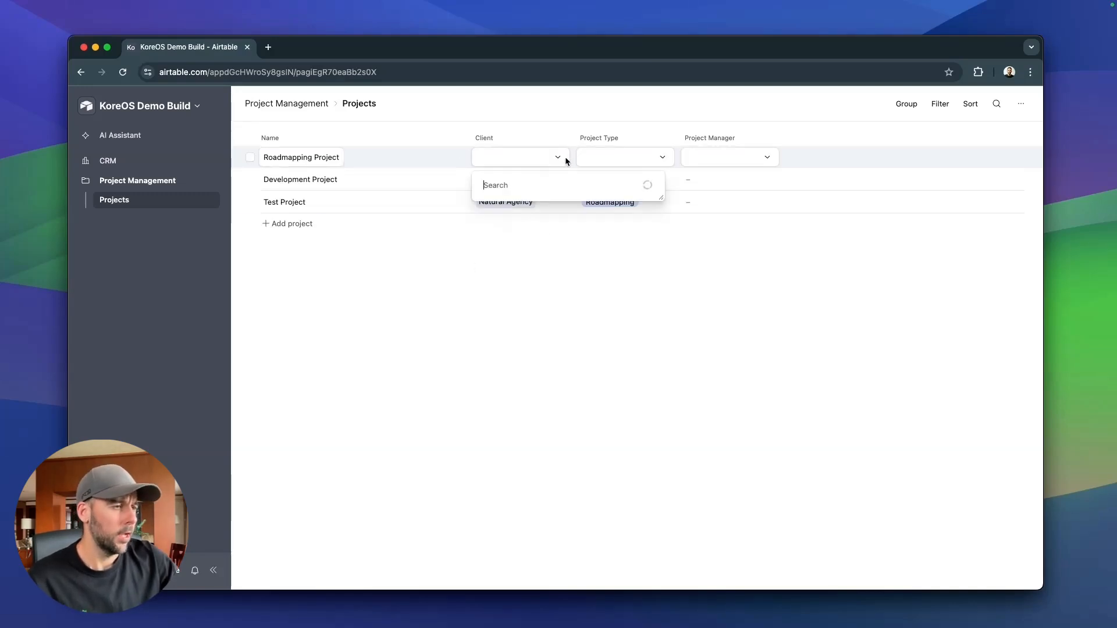
left_click(538, 205)
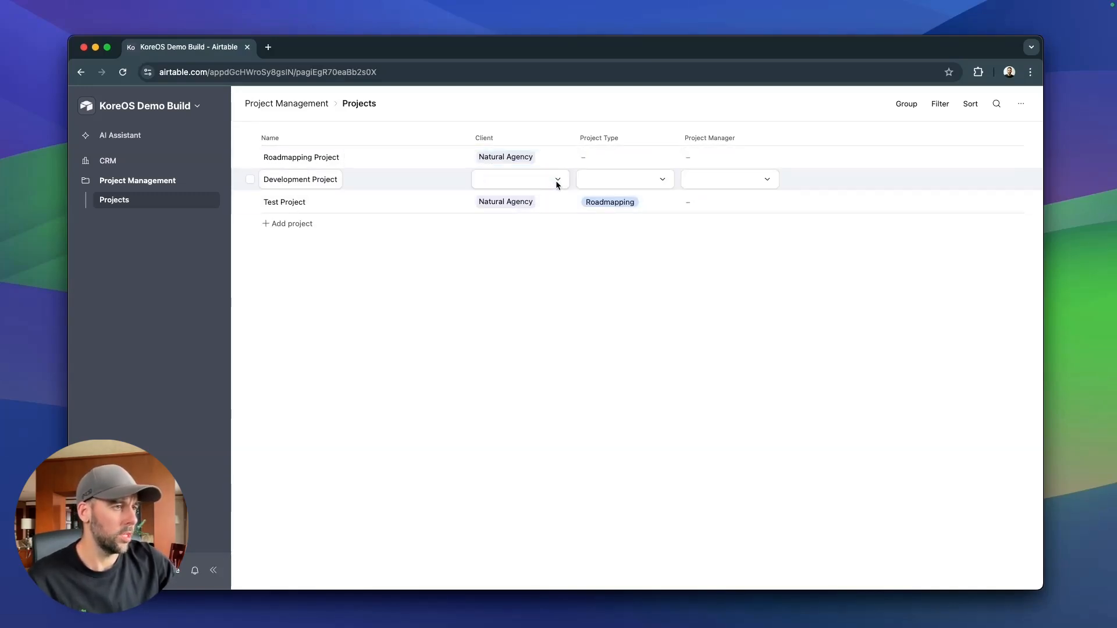
left_click(553, 180)
left_click(524, 231)
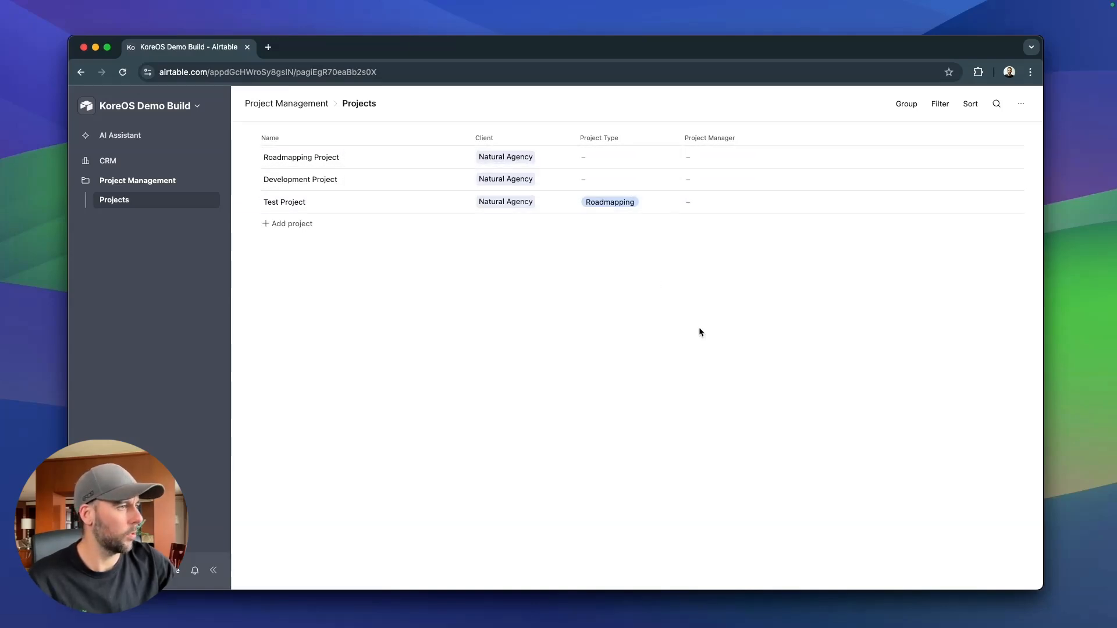
Assign the same team member as Project Manager to all three projects in the list.
left_click(733, 180)
left_click(764, 208)
left_click(753, 182)
left_click(751, 227)
left_click(748, 201)
left_click(753, 252)
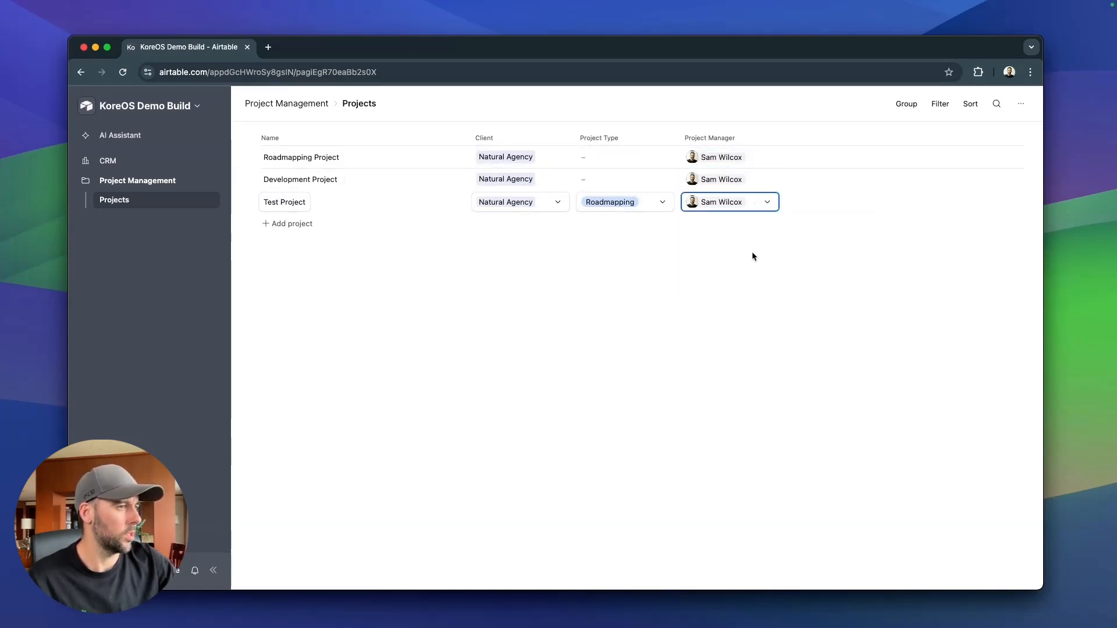
left_click(652, 365)
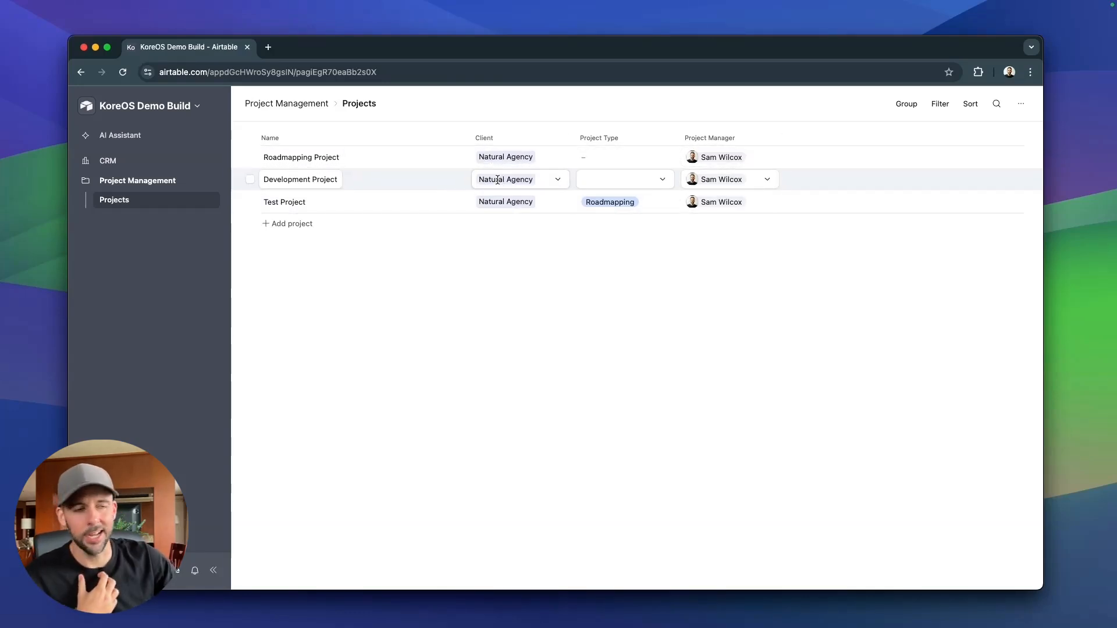
Open the Deals page of the CRM interface to view its deal stages.
mouse_move(703, 174)
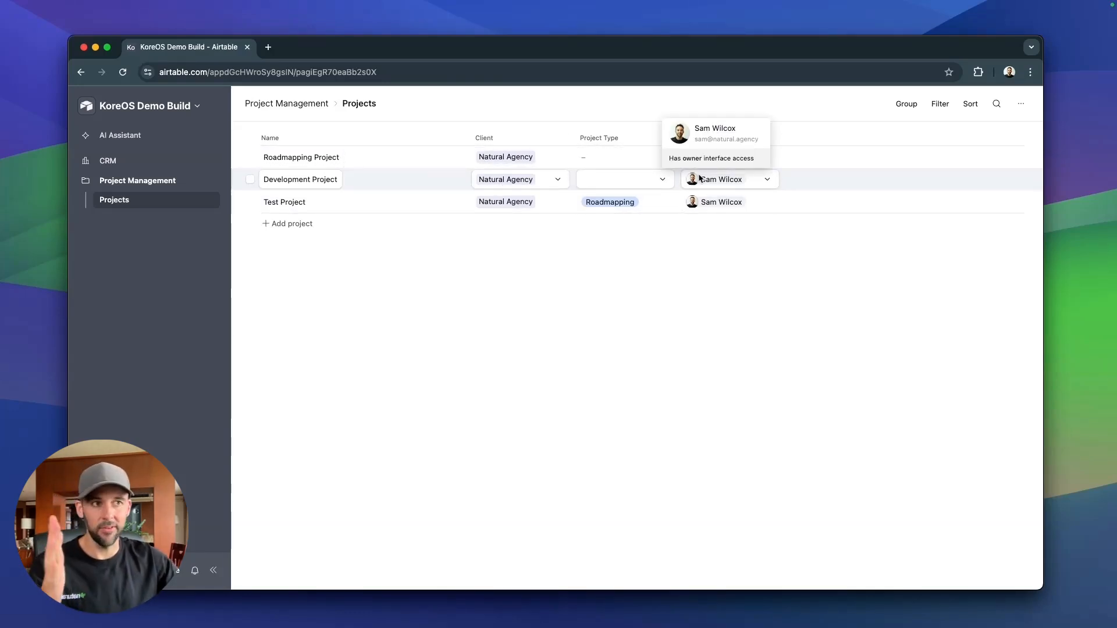
left_click(153, 163)
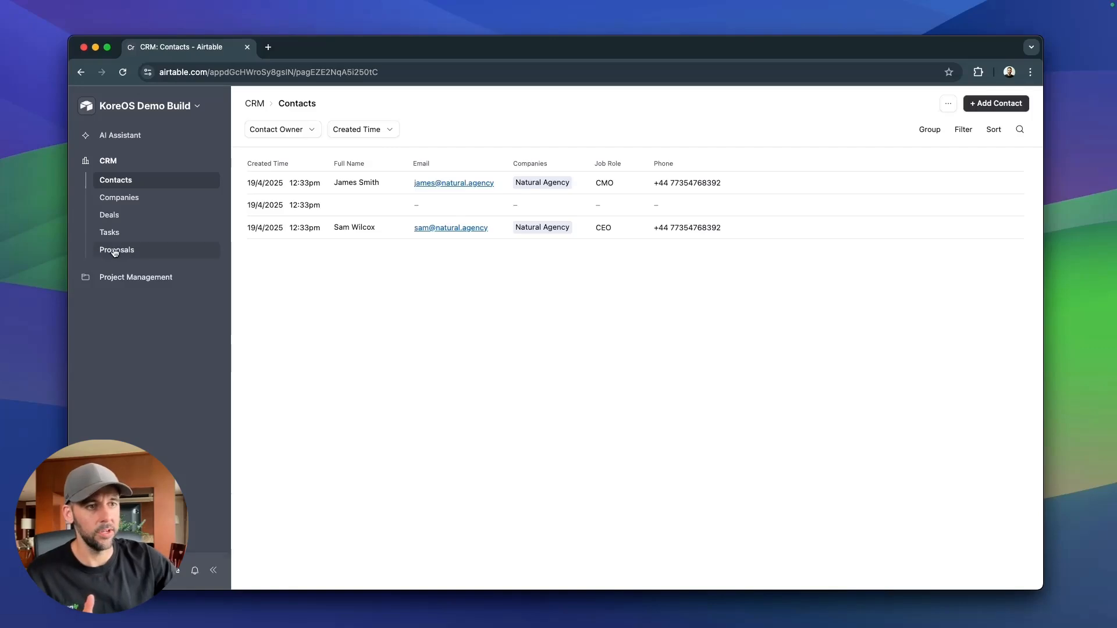
left_click(121, 215)
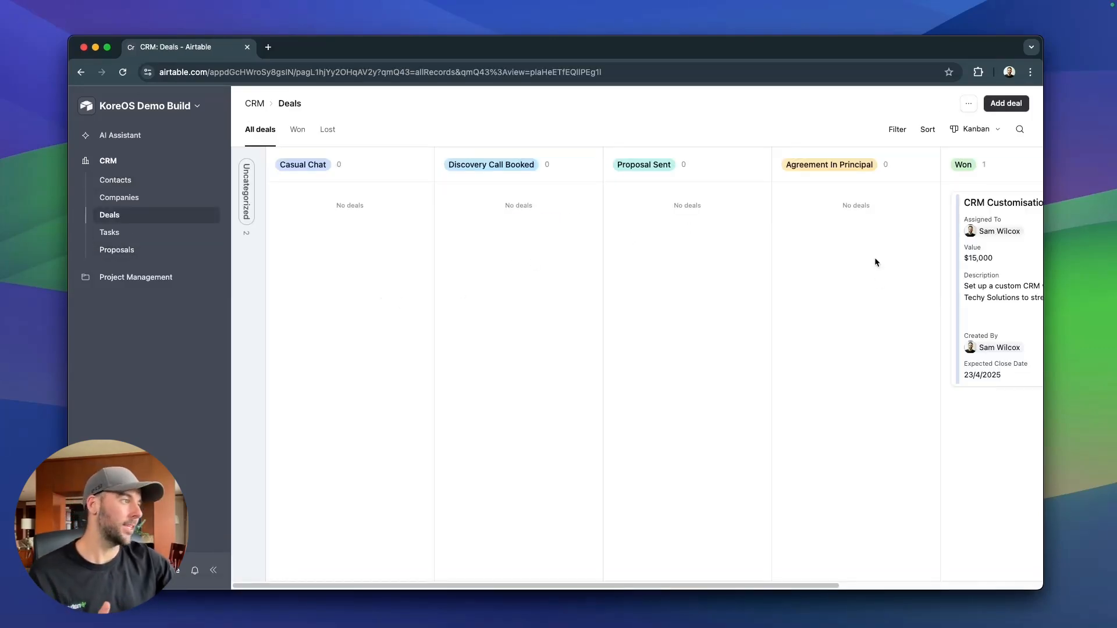
Open the details of the CRM Customisation deal from the Won stage.
scroll(959, 262, "right", 3)
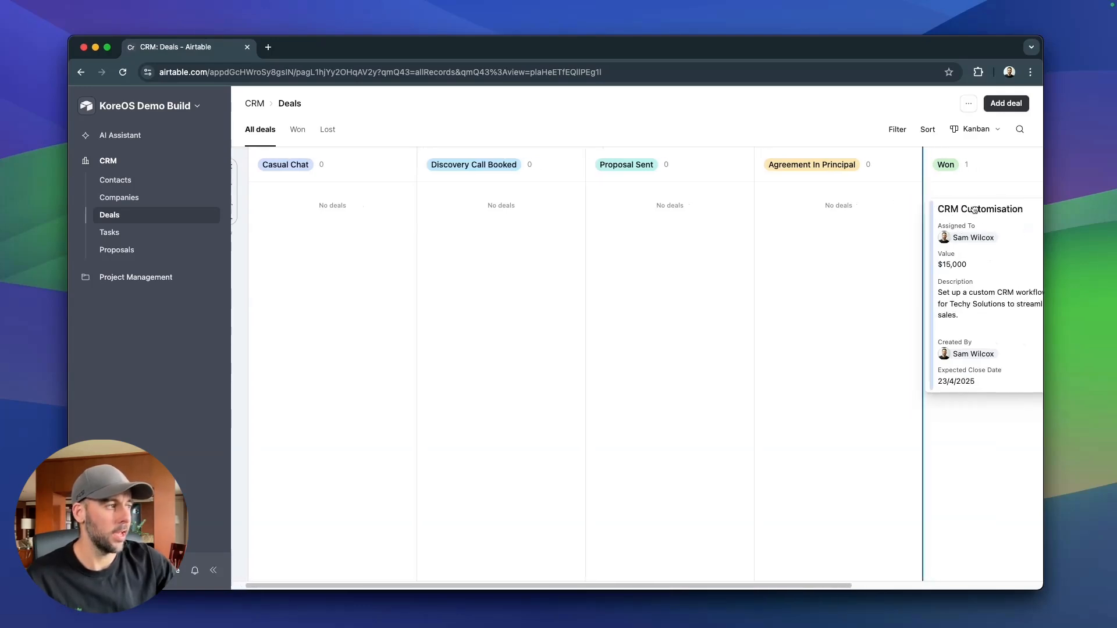
left_click(968, 269)
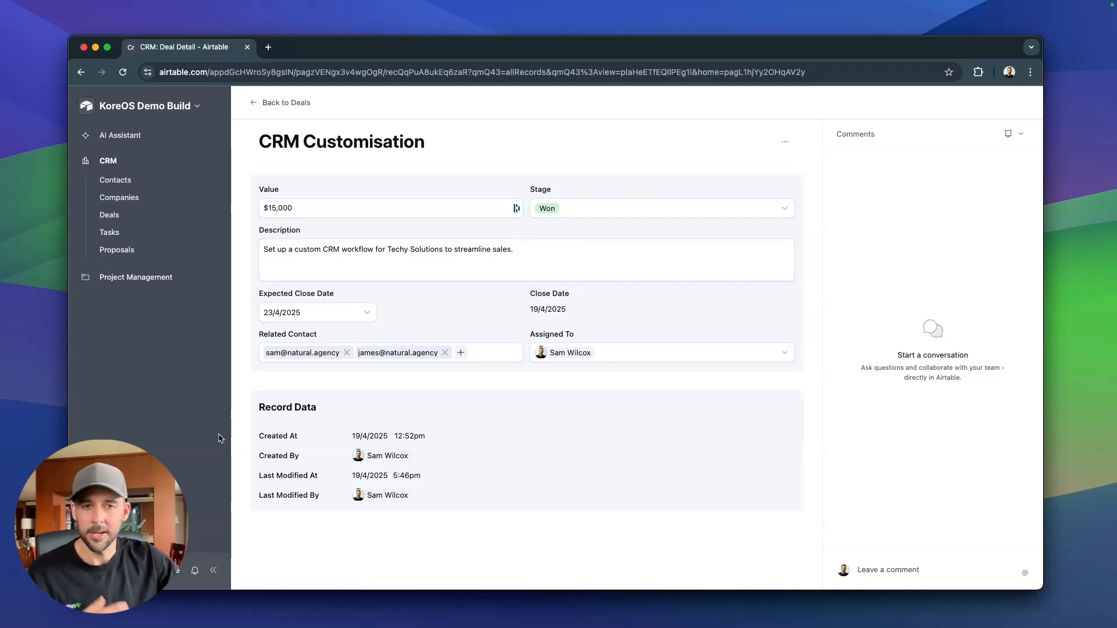
Return to the Project Management interface, open its Projects page for editing and select the project list.
left_click(142, 278)
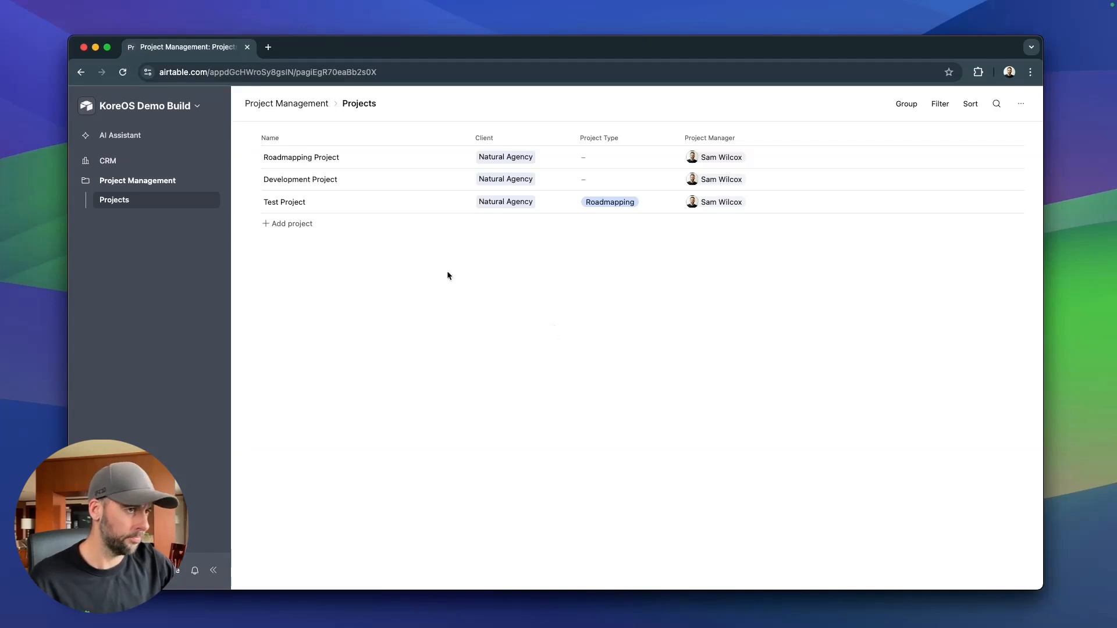
left_click(198, 107)
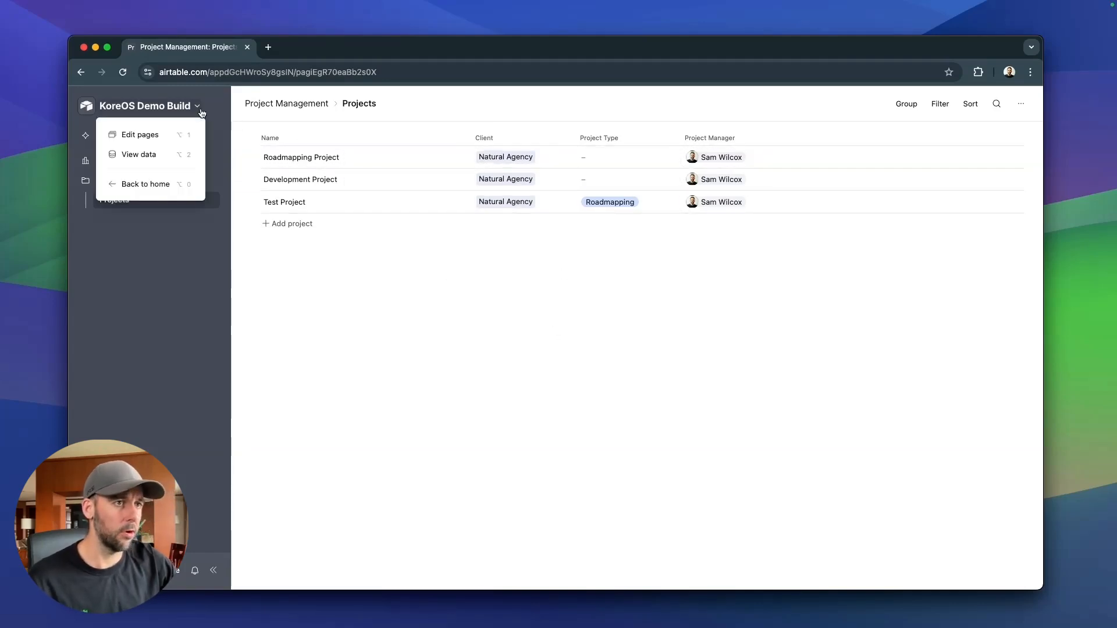
left_click(140, 134)
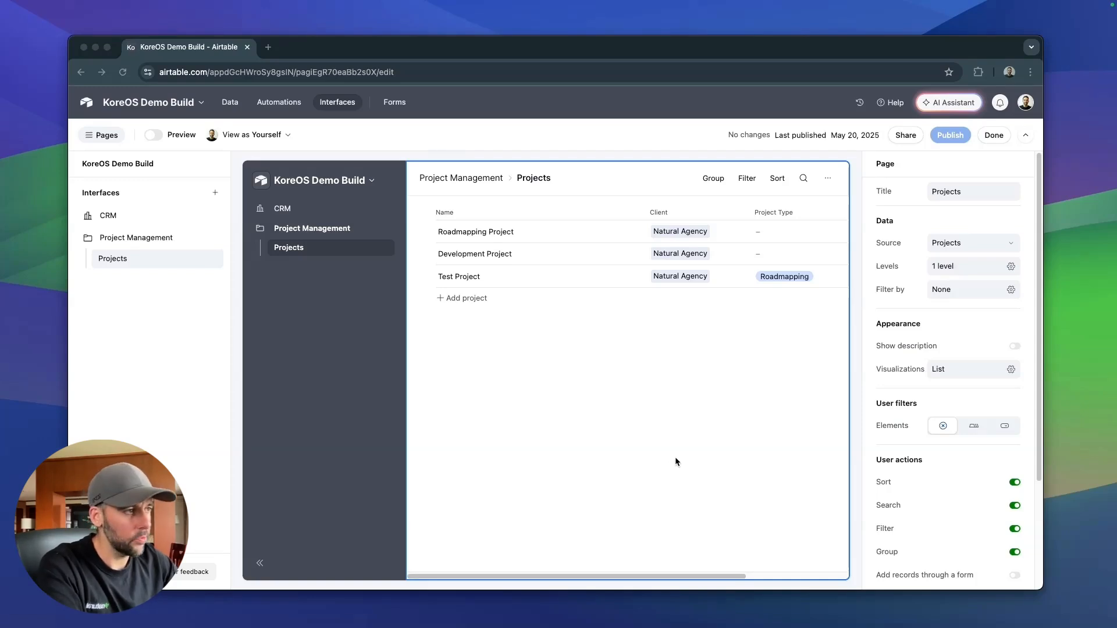
left_click(675, 461)
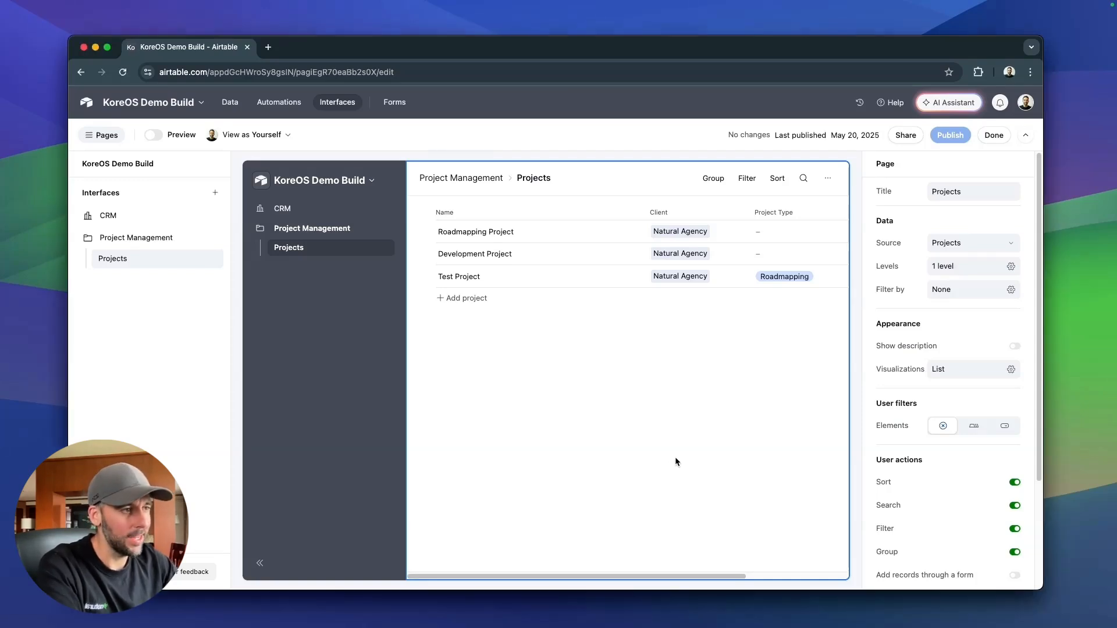
left_click(692, 427)
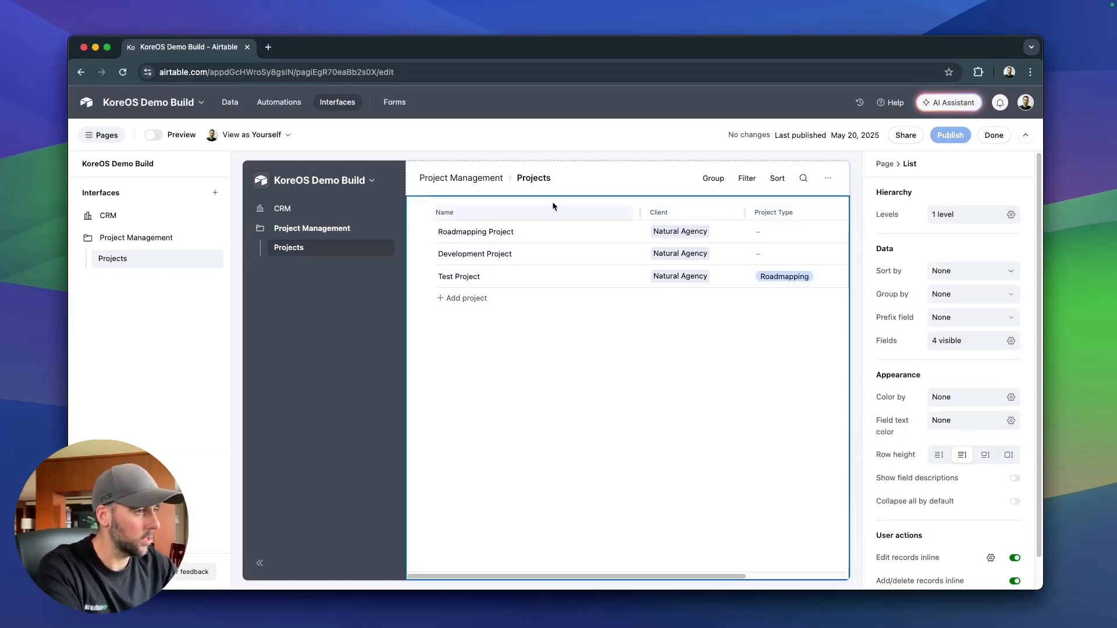
Show the hidden Start Date, Target End Date, Status and Progress fields in the project list.
left_click(1011, 342)
scroll(942, 421, "down", 3)
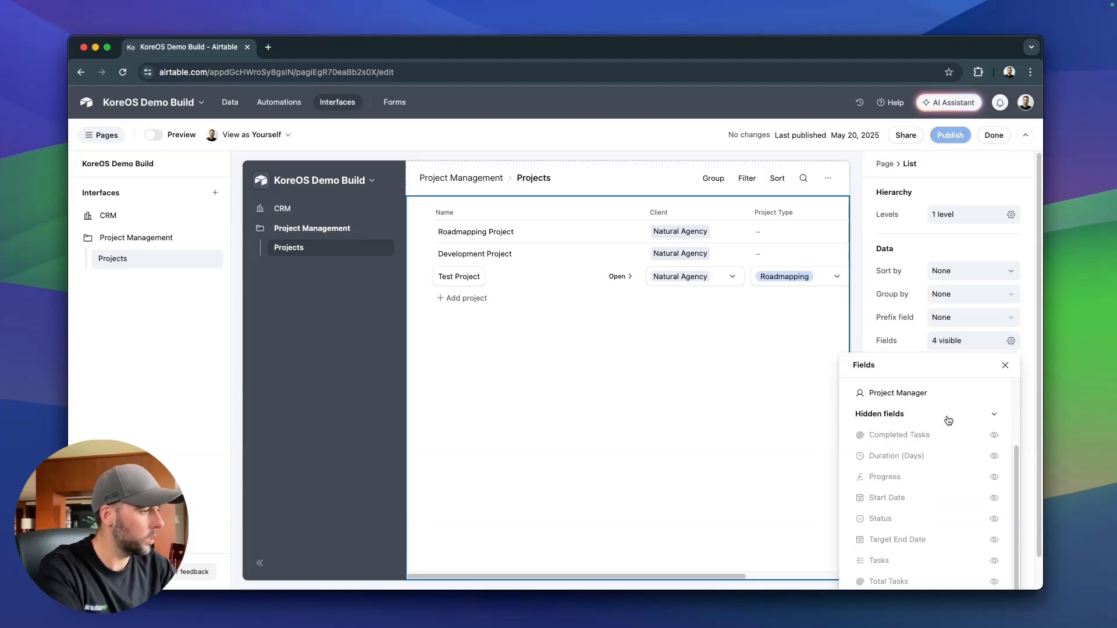
left_click(994, 497)
left_click(994, 540)
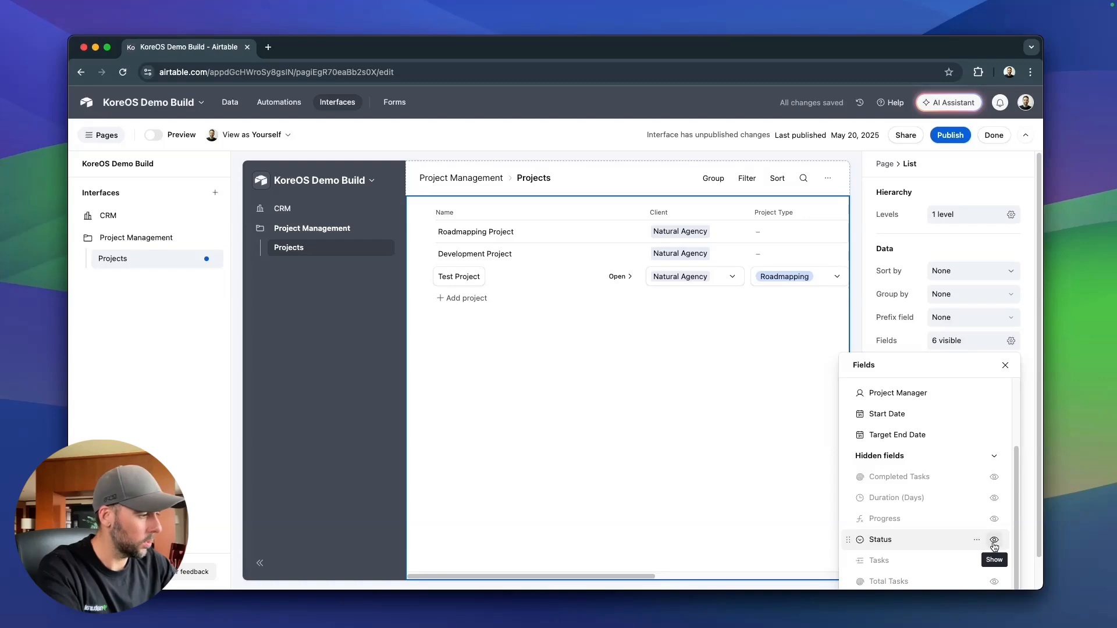
left_click(994, 539)
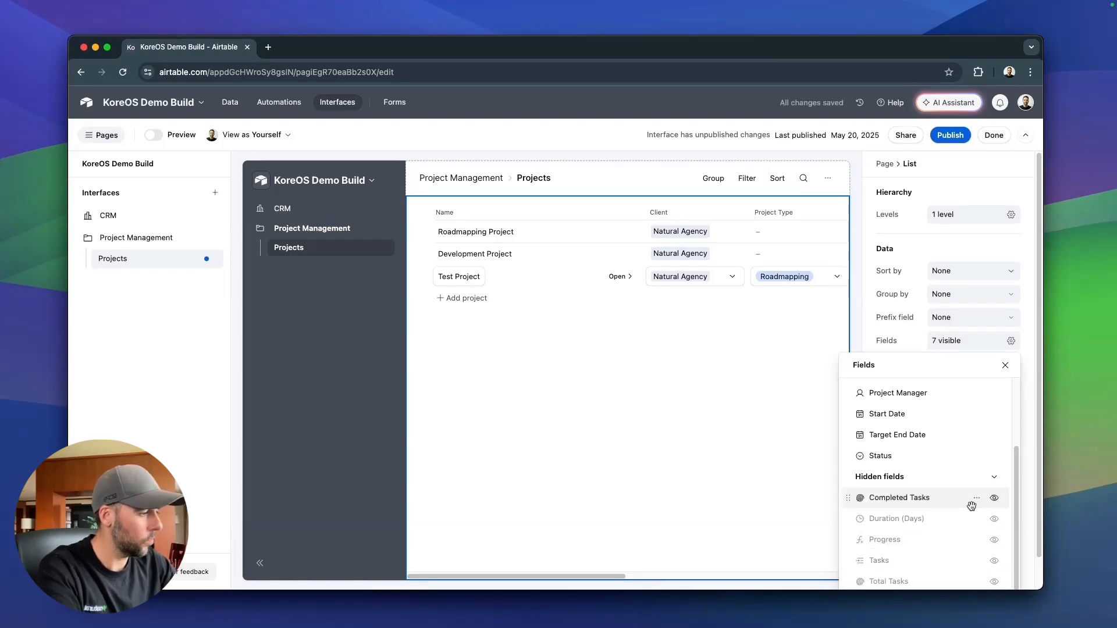
scroll(1020, 476, "down", 1)
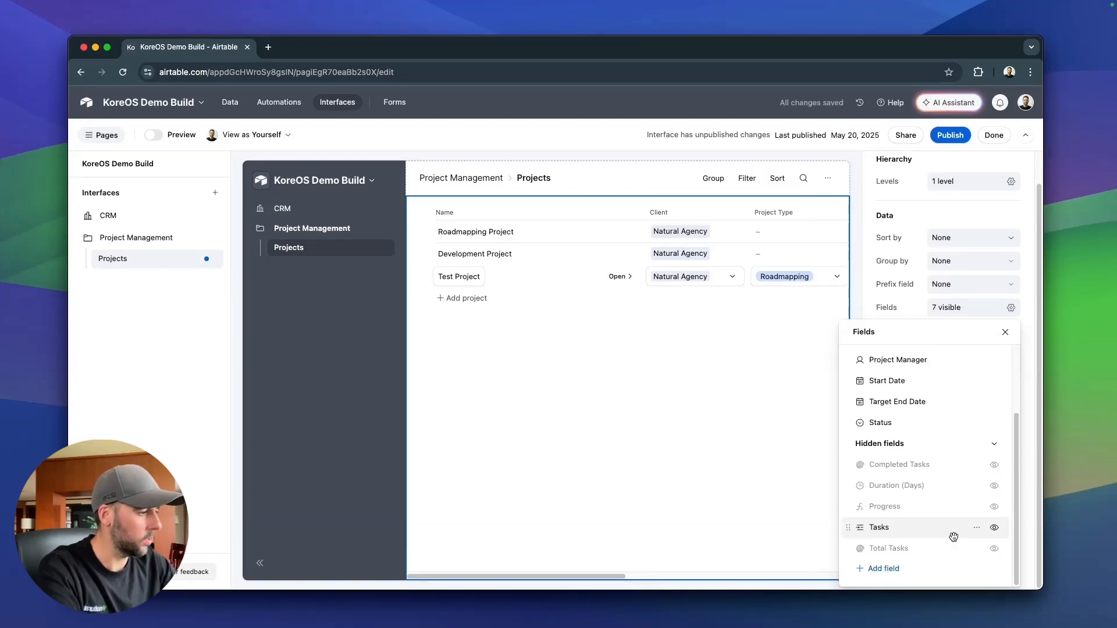
left_click(994, 506)
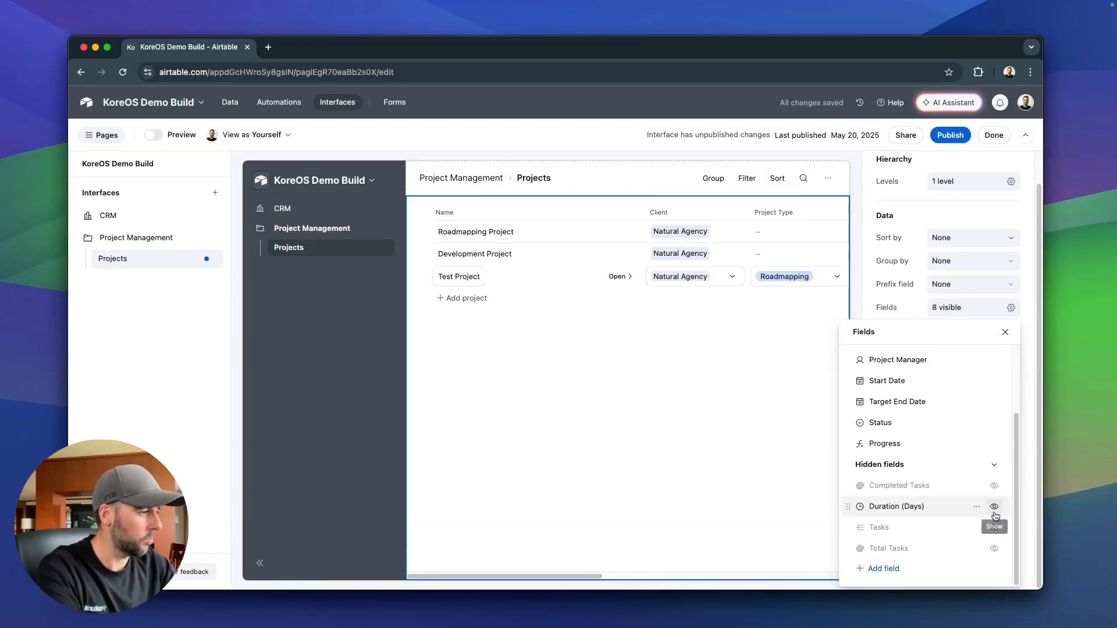
Reorder the list fields so Progress sits between the start and end dates and Status comes before Project Manager.
left_click(801, 432)
left_click_drag(585, 576, 807, 578)
left_click(983, 307)
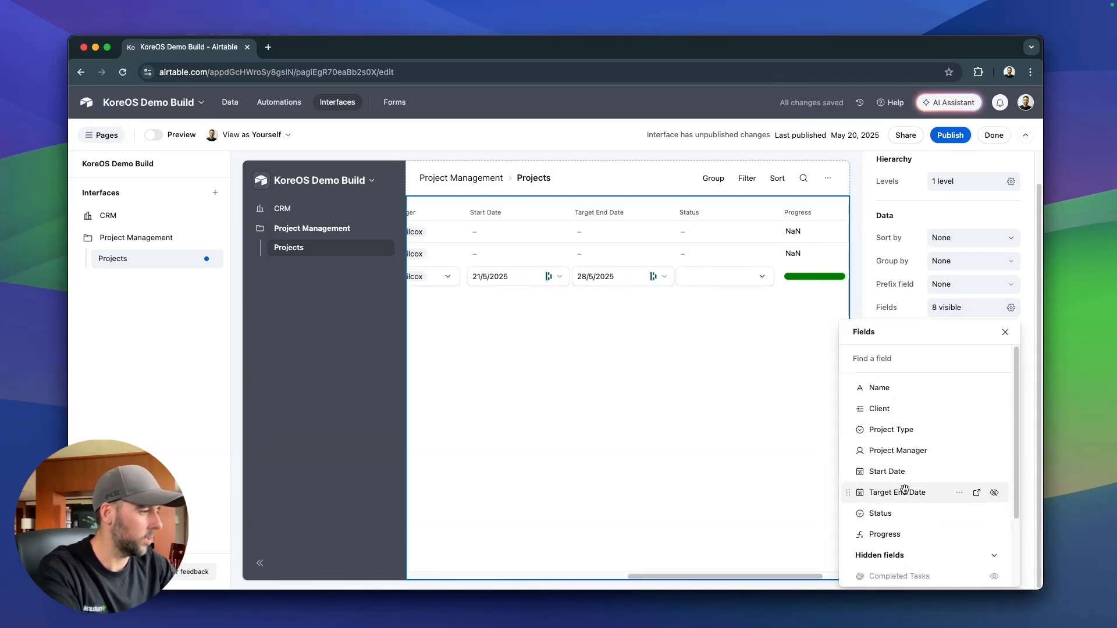
left_click_drag(849, 536, 850, 482)
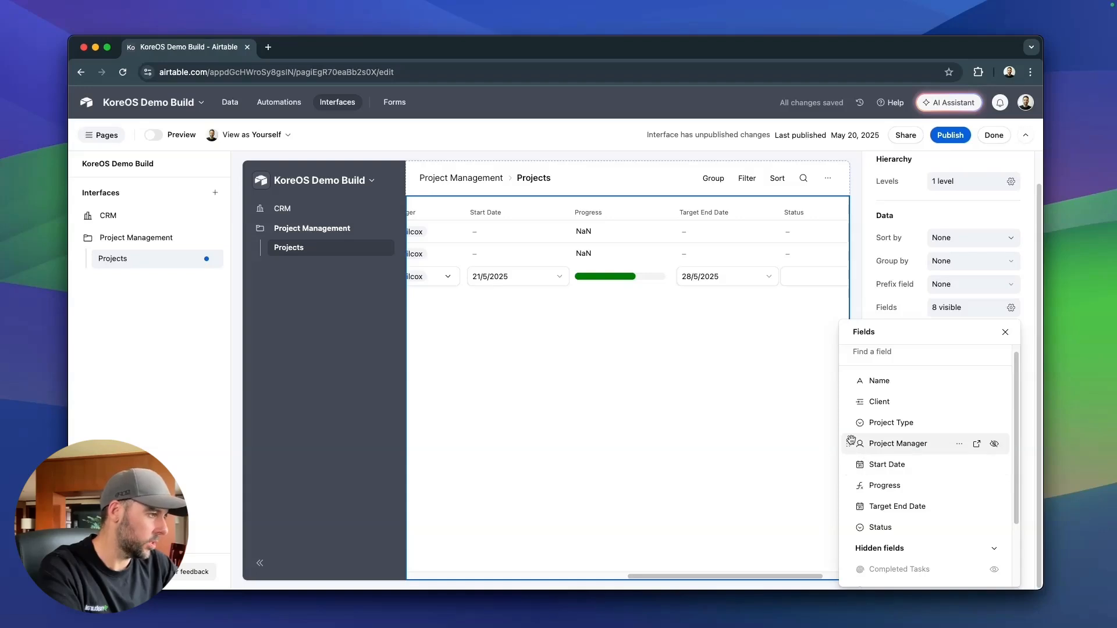
left_click_drag(844, 527, 849, 440)
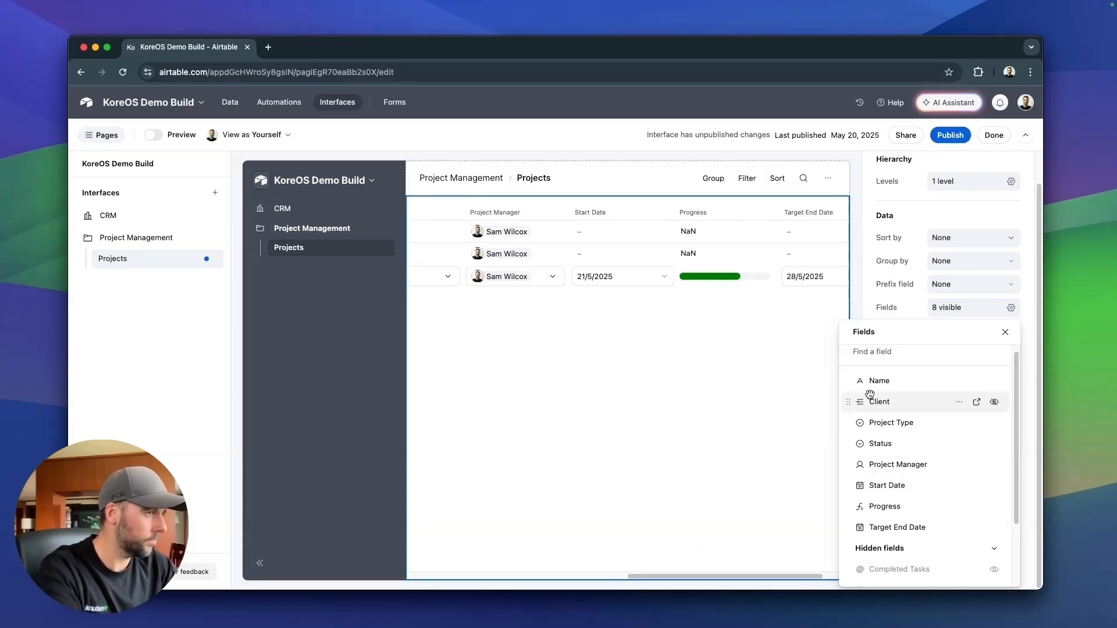
Narrow the Name, Project Type and Status columns of the project list.
left_click(722, 582)
left_click_drag(721, 582, 509, 582)
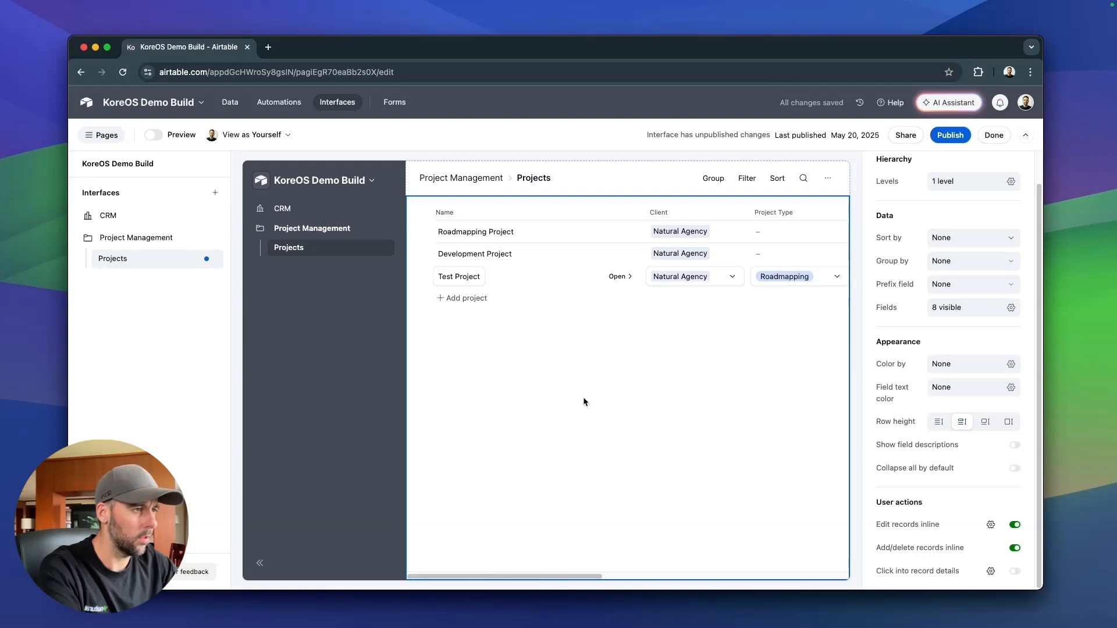
left_click_drag(642, 211, 553, 212)
left_click_drag(762, 213, 731, 216)
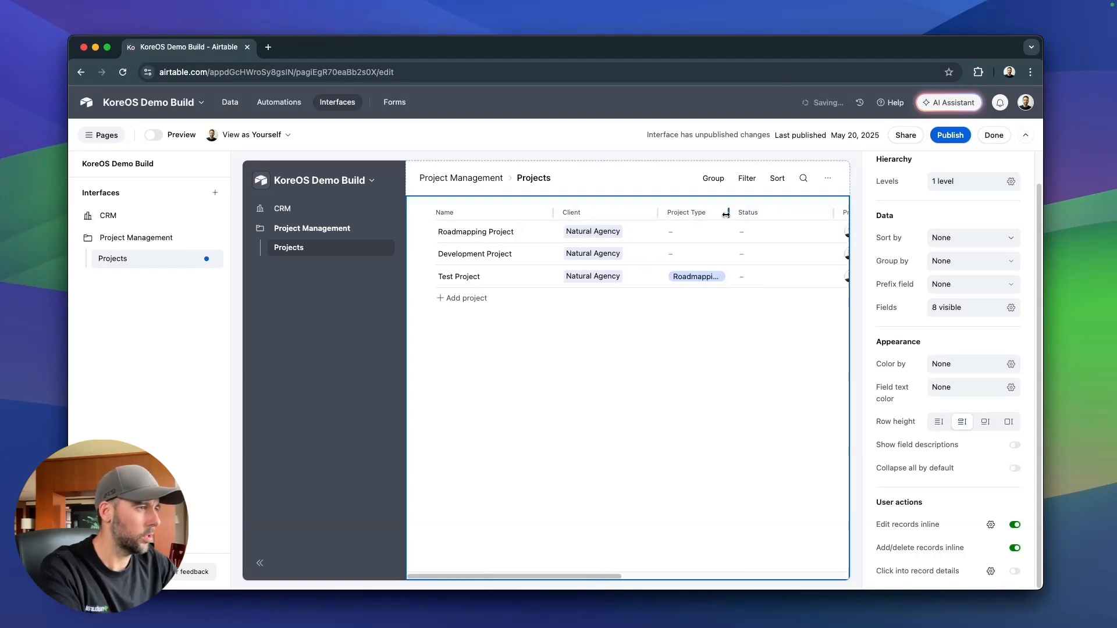
left_click_drag(835, 213, 800, 214)
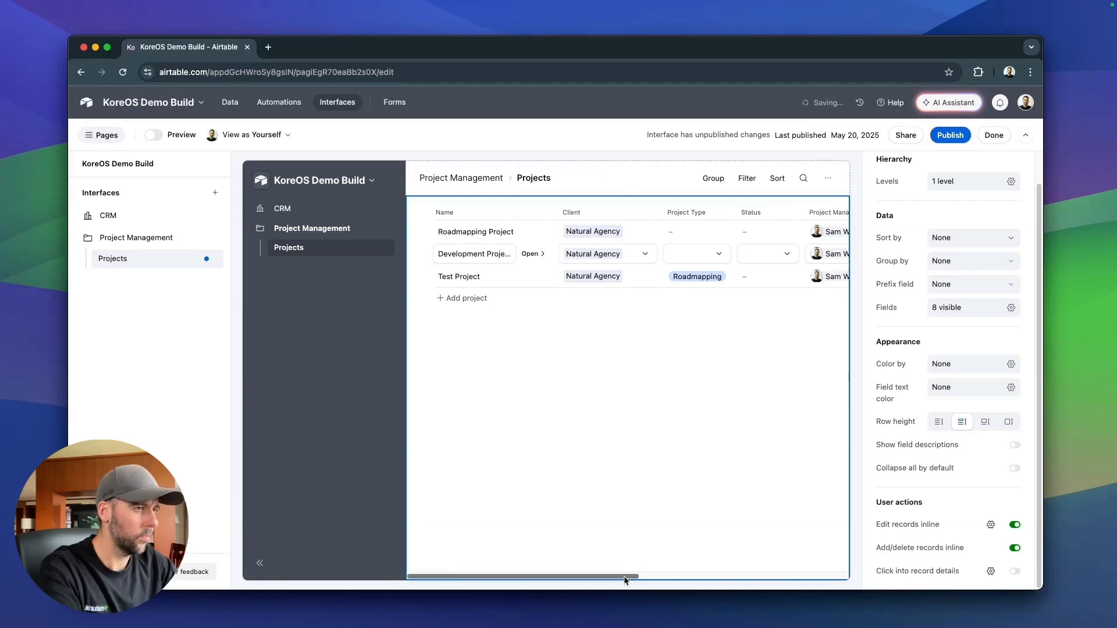
Narrow the Start Date and Target End Date columns, widen Progress slightly, and publish the Project Management interface.
left_click_drag(629, 576, 720, 576)
left_click_drag(820, 222, 783, 225)
left_click_drag(688, 576, 769, 575)
left_click_drag(755, 212, 766, 213)
left_click_drag(769, 576, 828, 575)
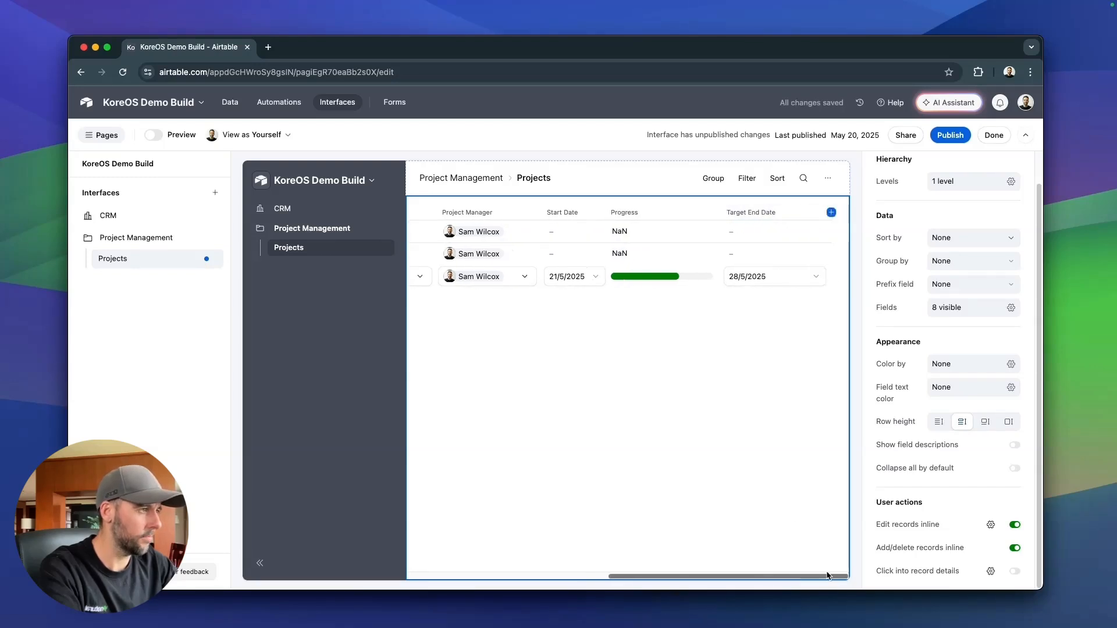
left_click_drag(823, 212, 801, 213)
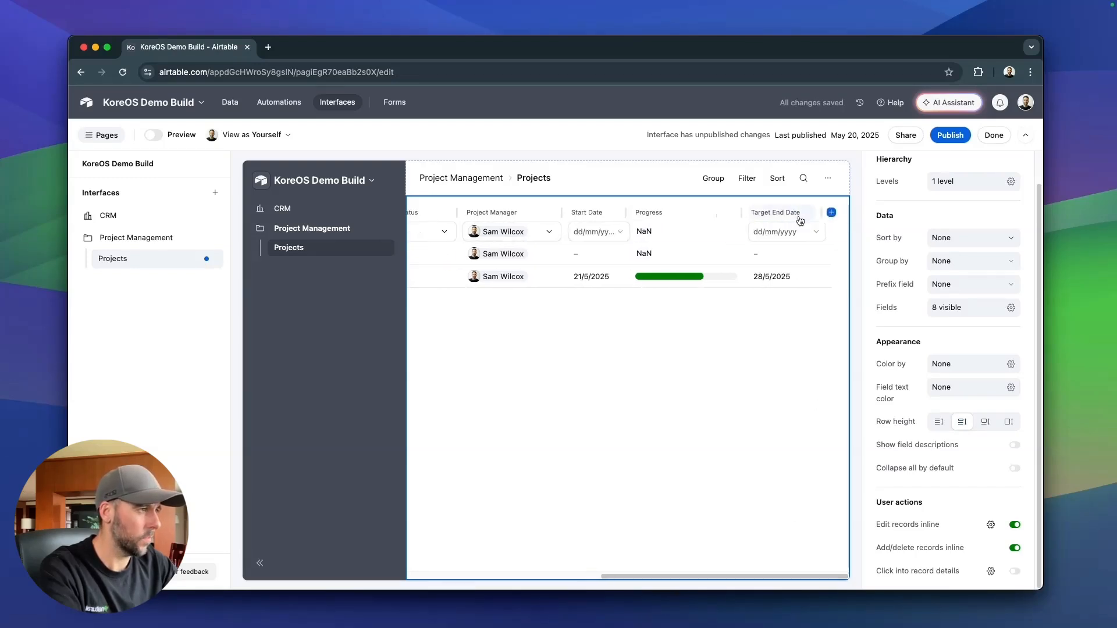
left_click(951, 133)
left_click(664, 436)
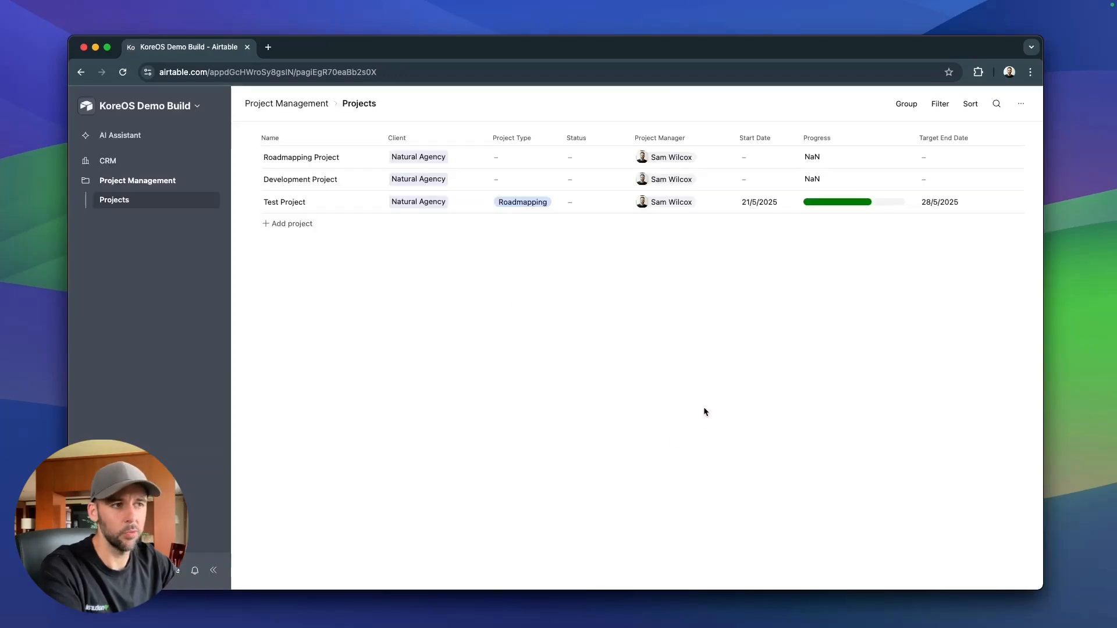
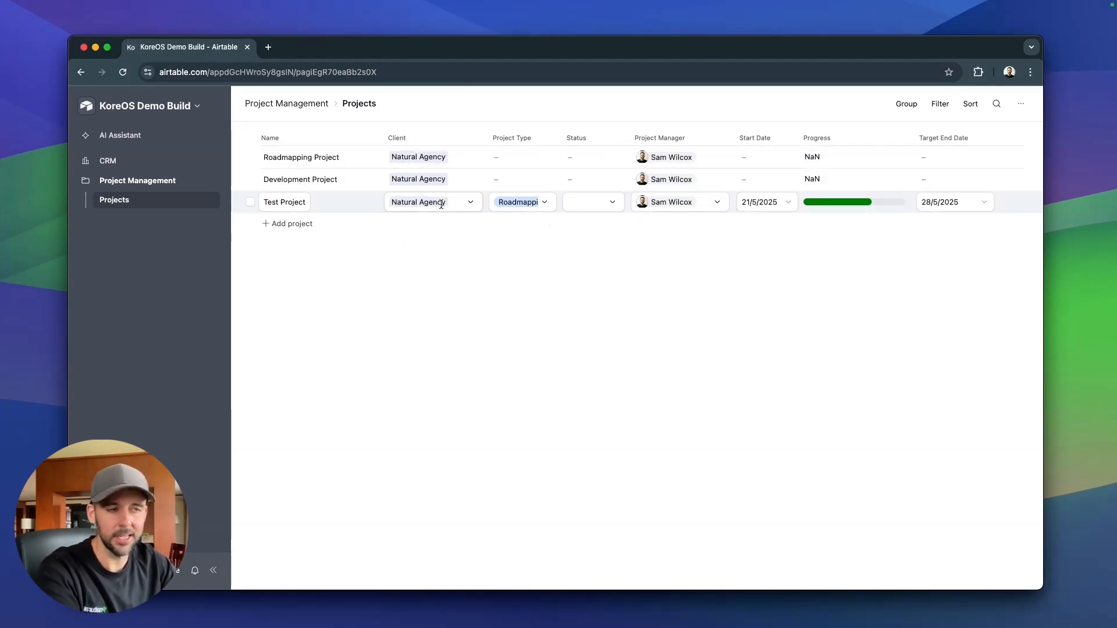
Reopen the Projects page for editing and select its project list.
left_click(165, 107)
left_click(165, 136)
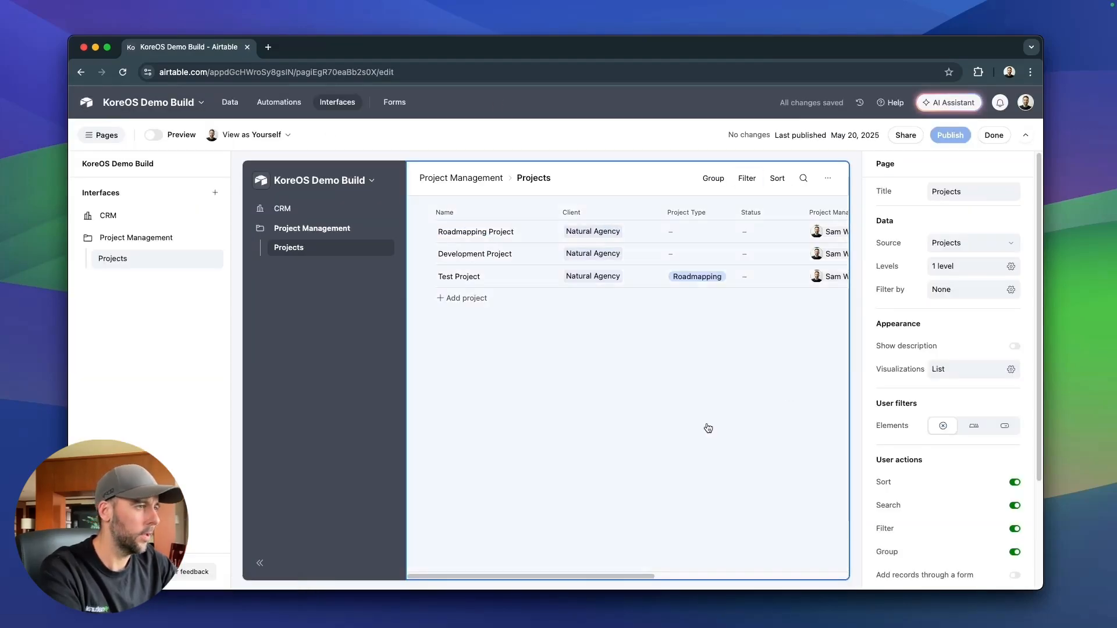
left_click(715, 382)
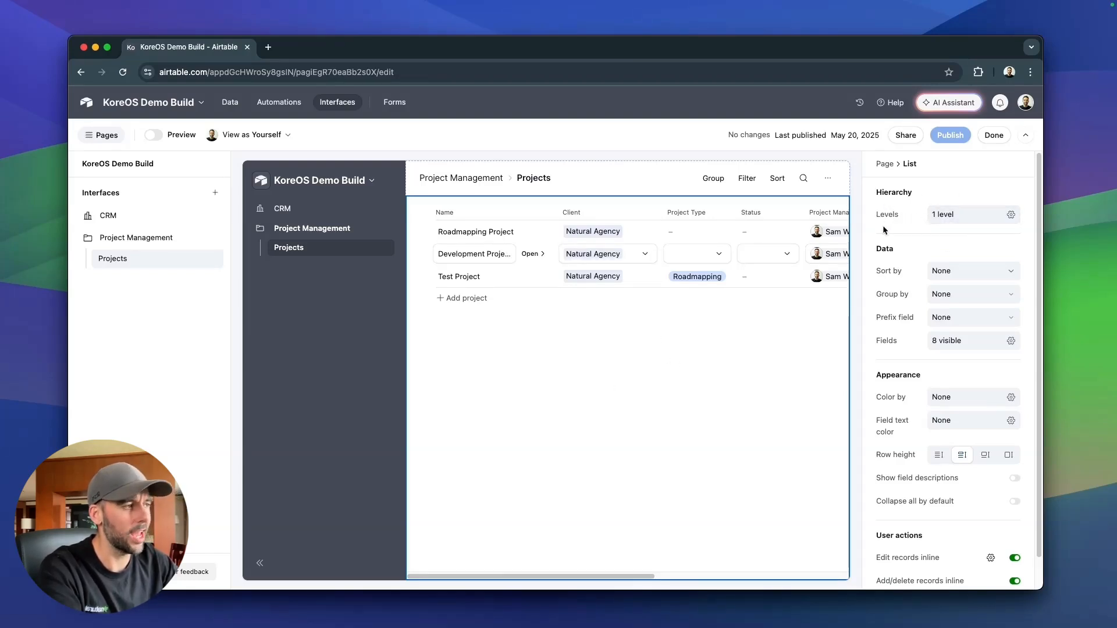
Examine the list's hierarchy level settings and return to the settings of the whole page.
left_click(995, 216)
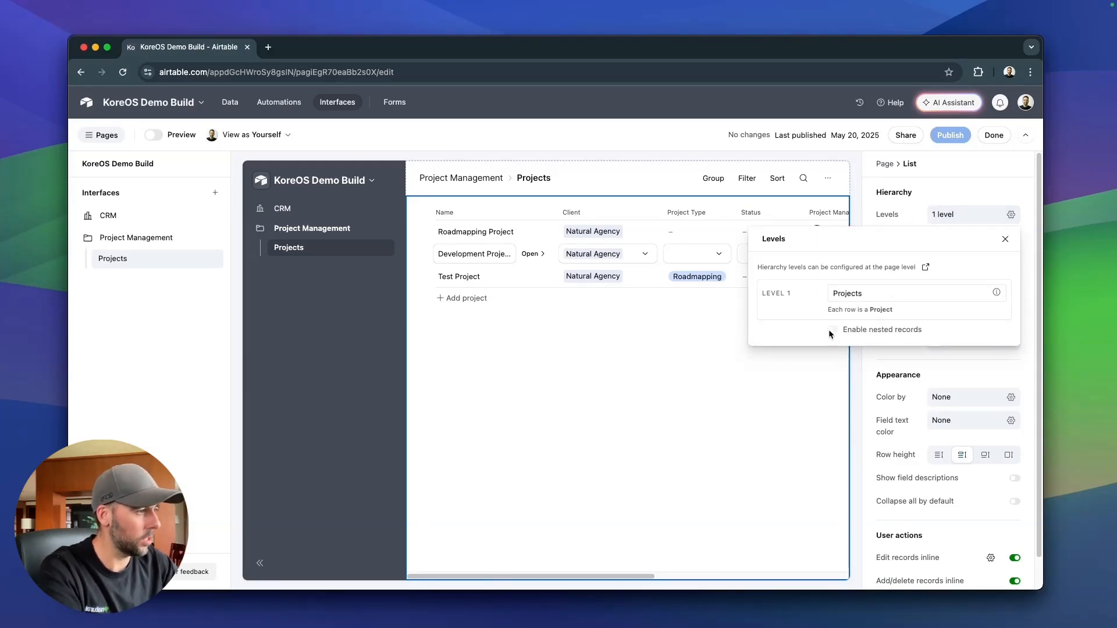
left_click(1004, 240)
left_click(677, 190)
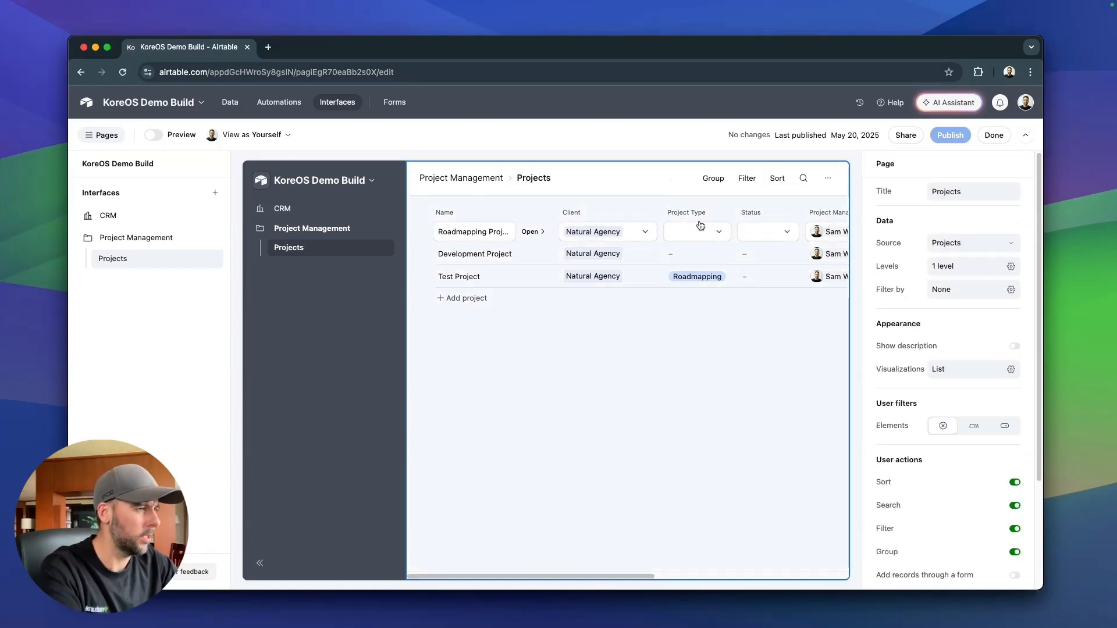
left_click(668, 408)
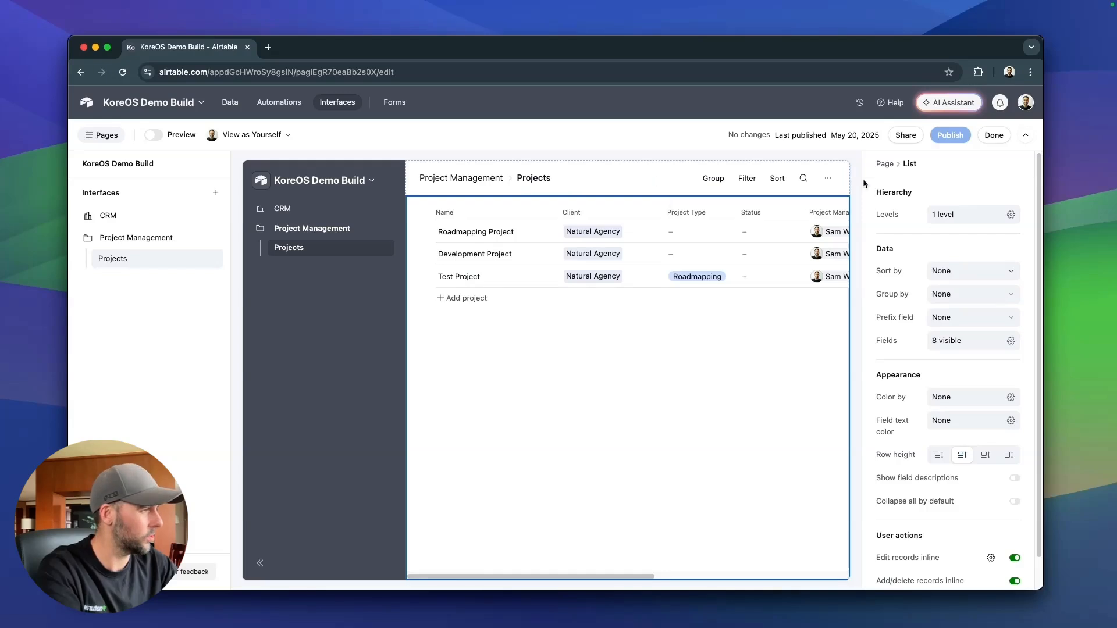
left_click(678, 188)
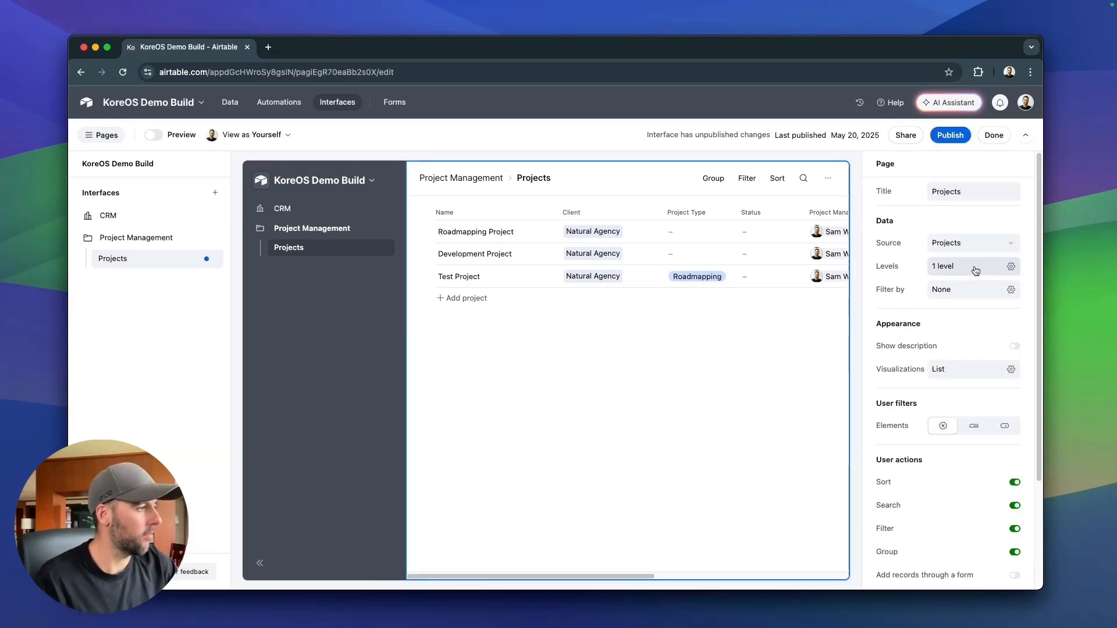
Add a hierarchy level below Projects that uses the Tasks table, so tasks are nested under their project.
left_click(1006, 268)
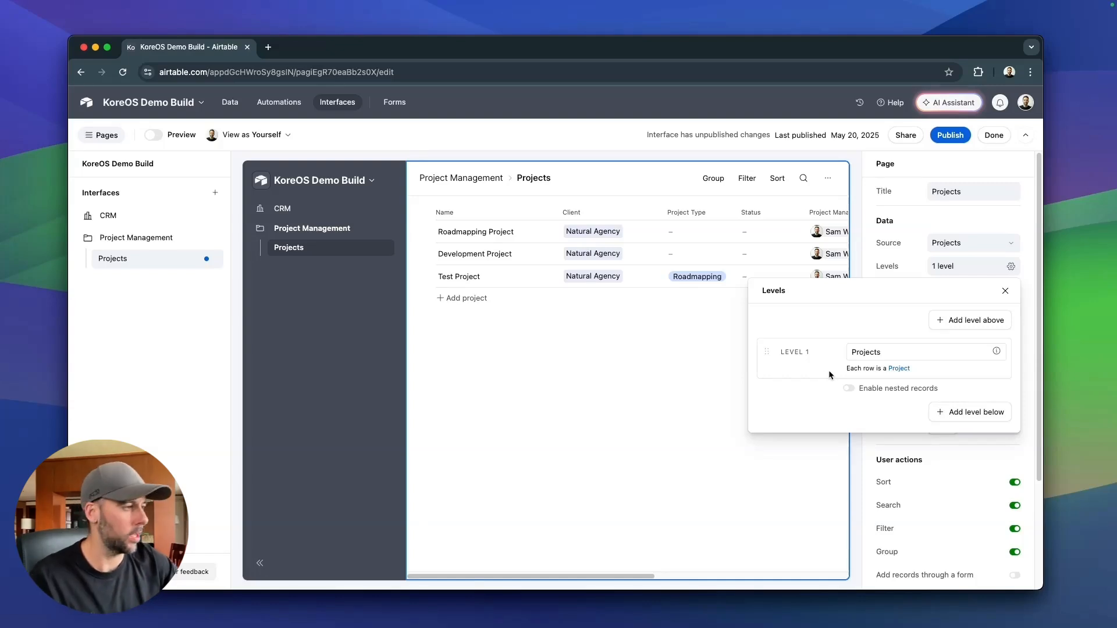
left_click(981, 413)
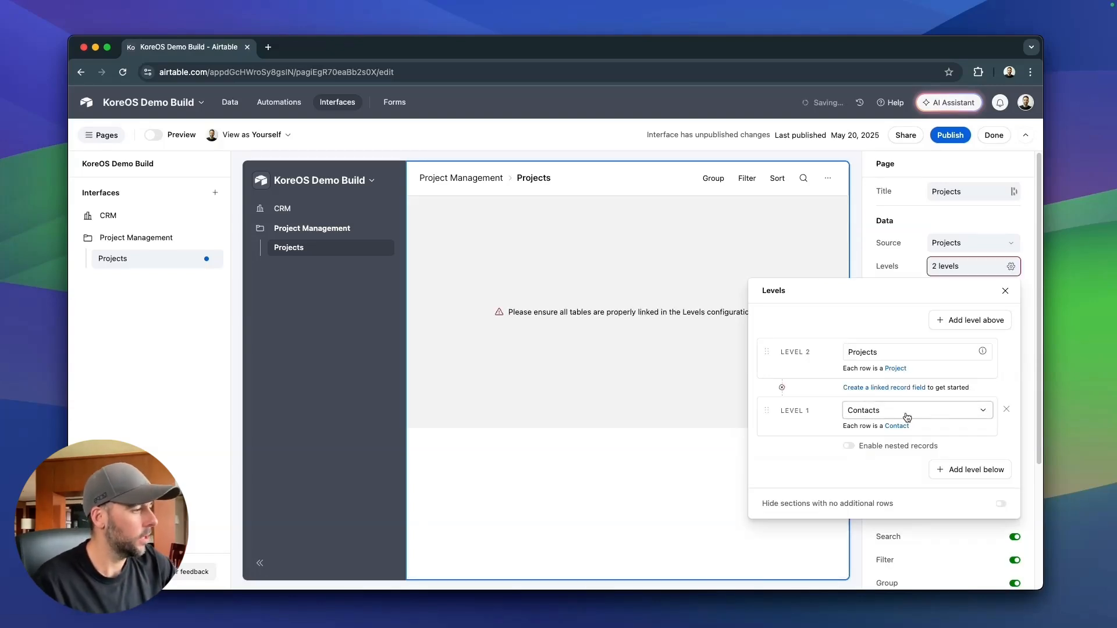
left_click(952, 411)
scroll(897, 506, "down", 2)
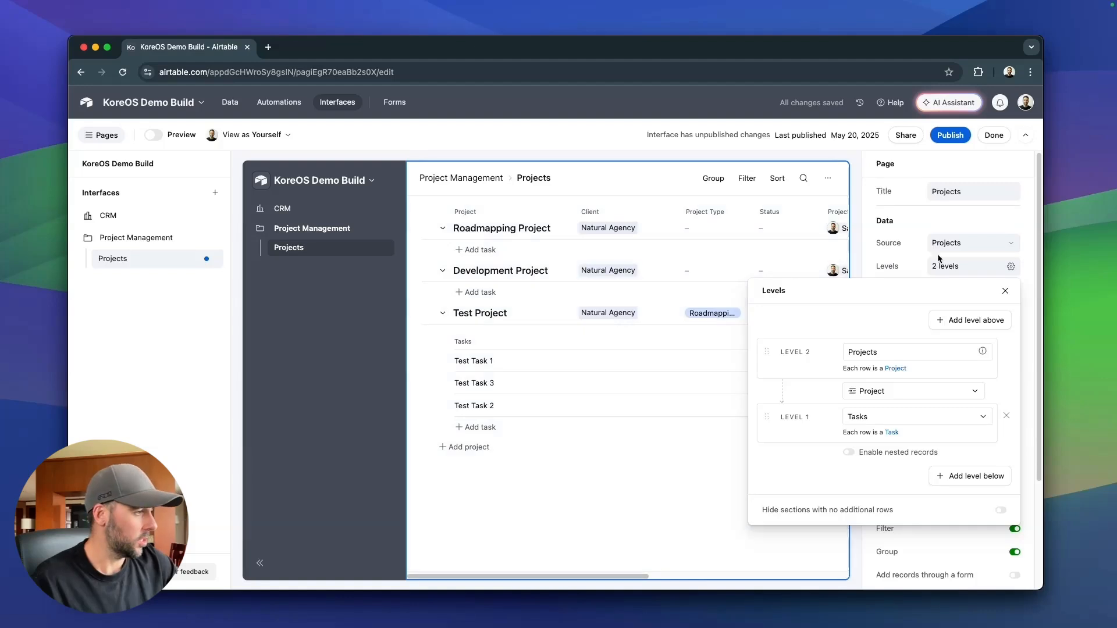
left_click(1004, 292)
Publish the Project Management interface and collapse the task sections of all three projects in the published list.
left_click(952, 135)
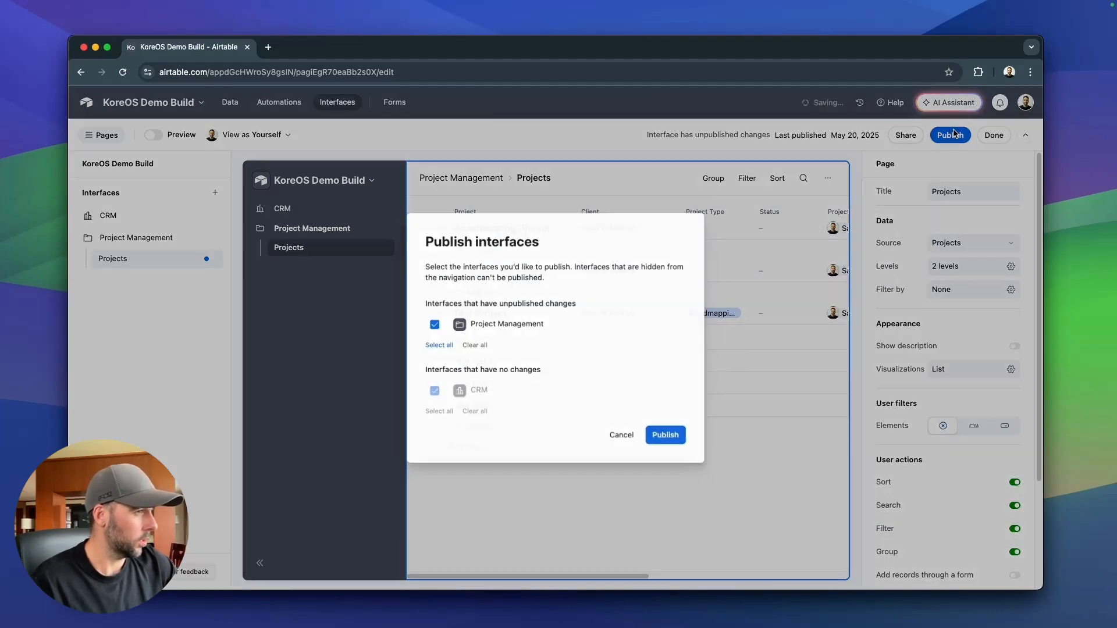
left_click(666, 437)
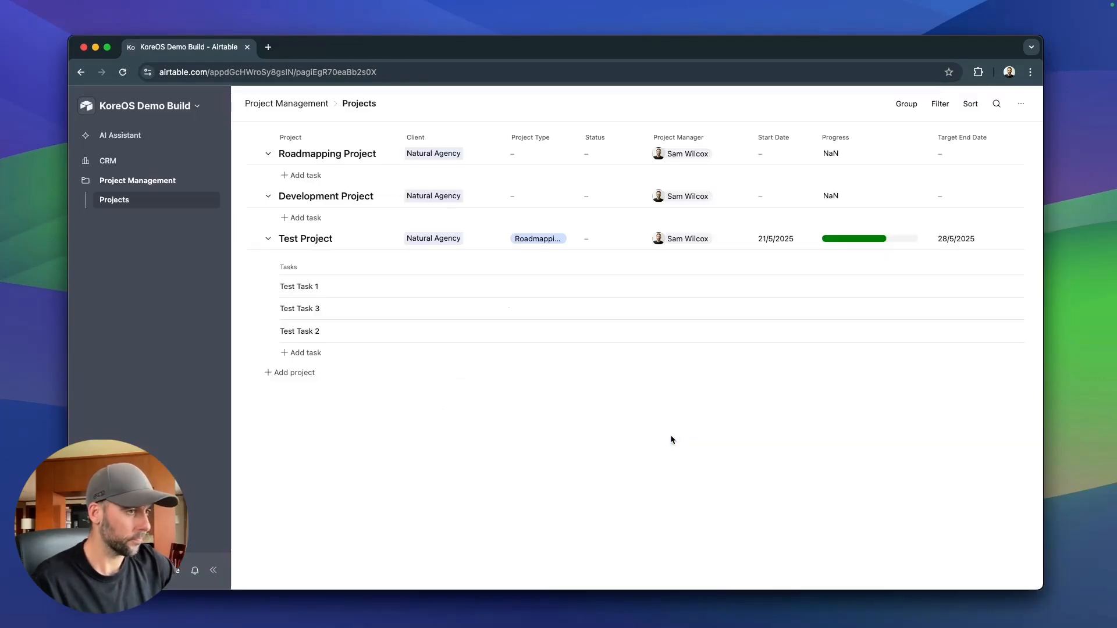
left_click(266, 241)
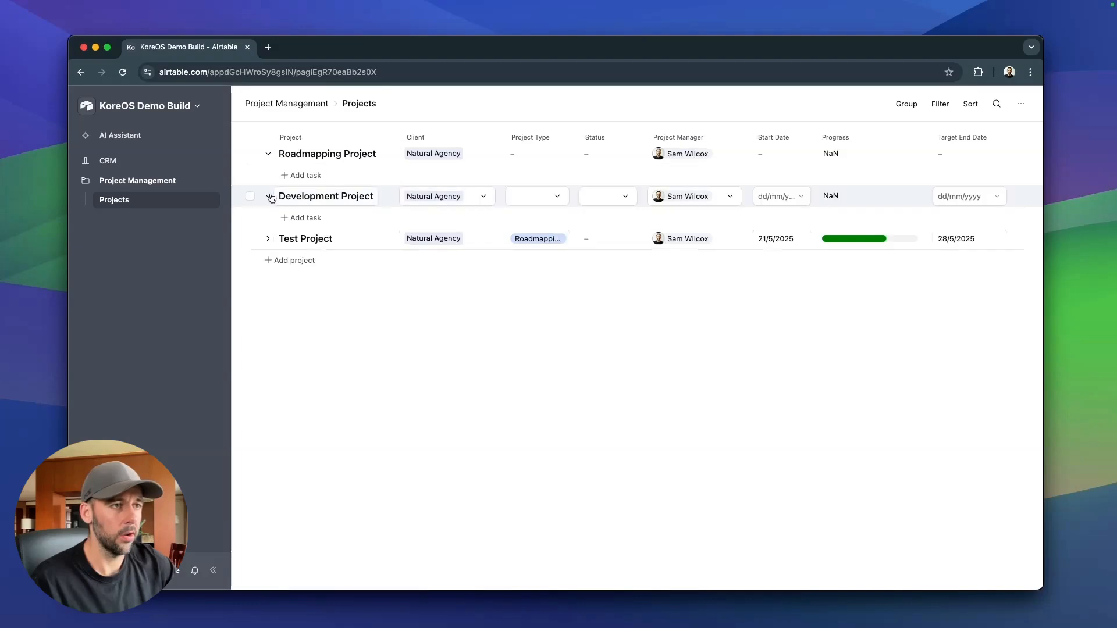
left_click(269, 196)
left_click(267, 153)
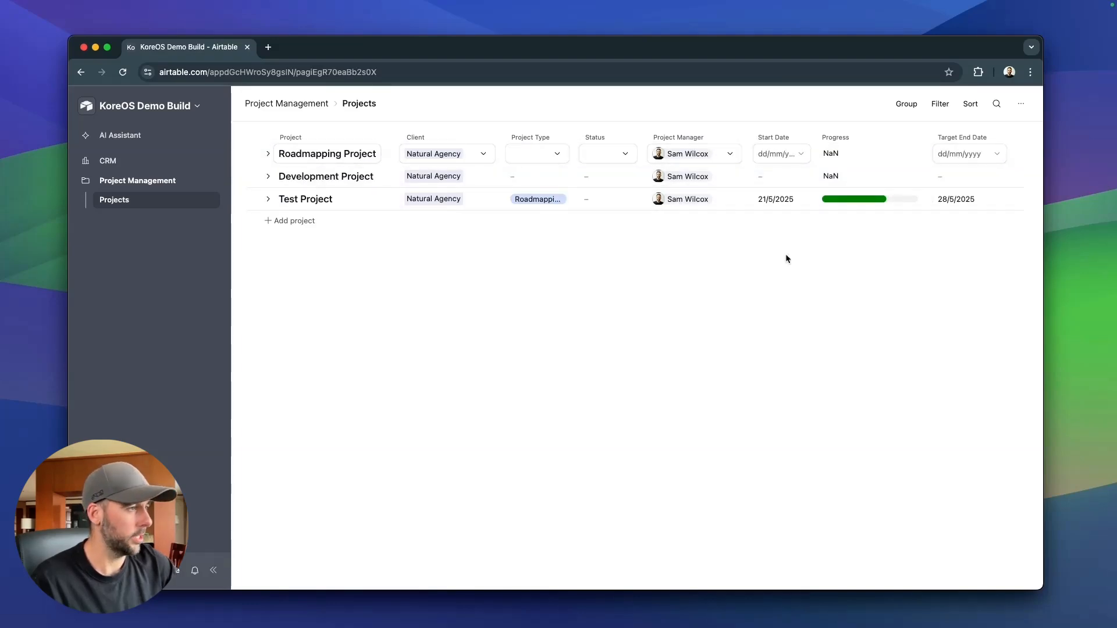
Reopen the Projects page for editing and set its project list to collapse all records by default.
left_click(267, 200)
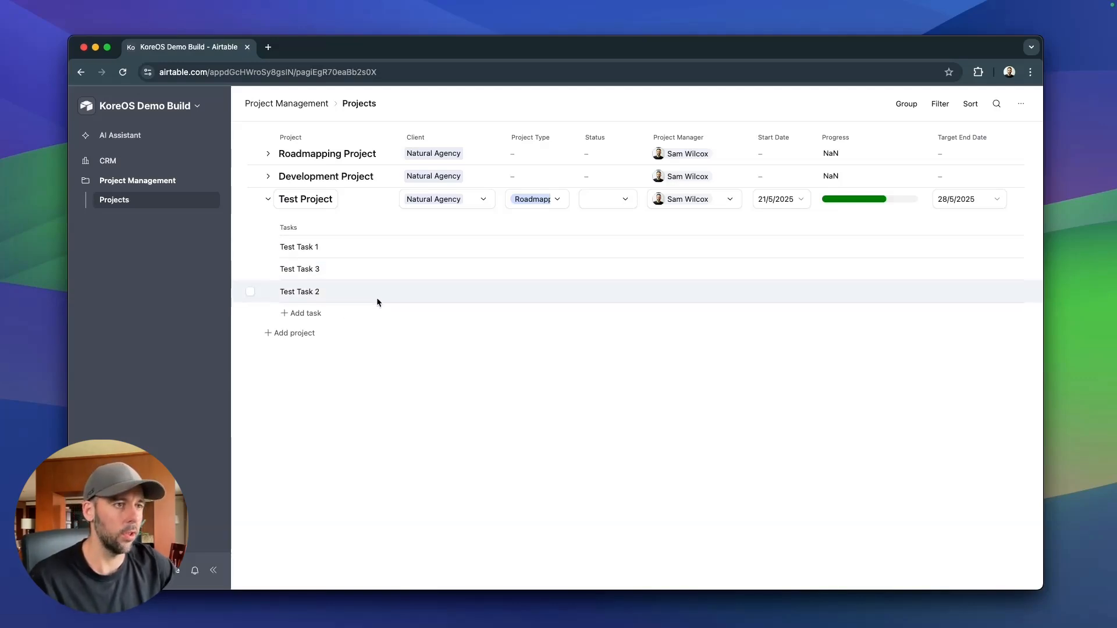
left_click(189, 107)
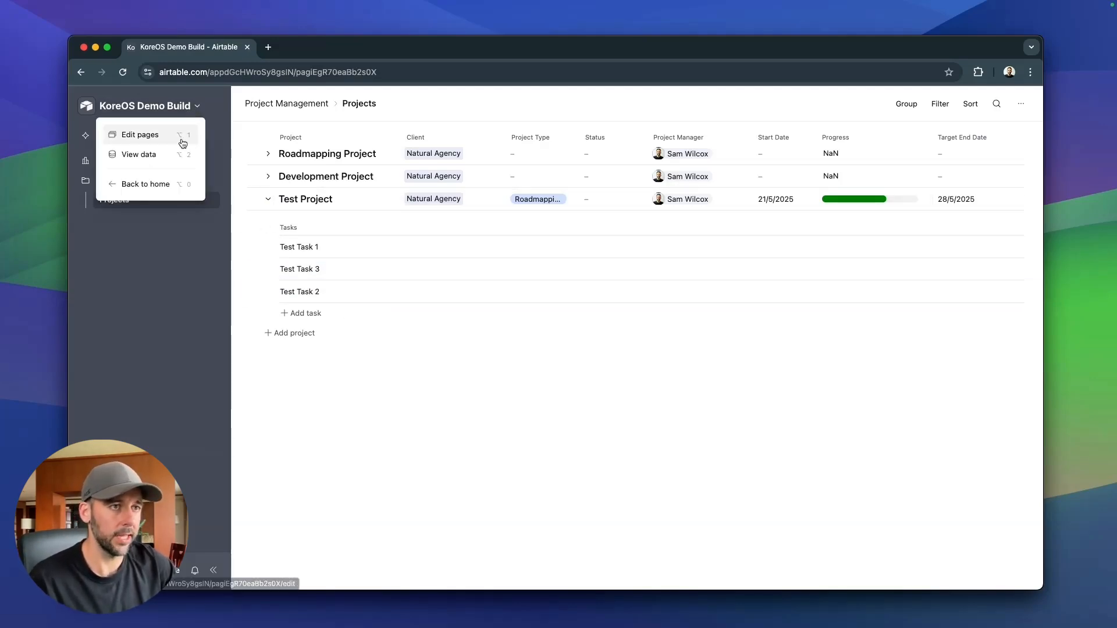
left_click(180, 136)
left_click(578, 470)
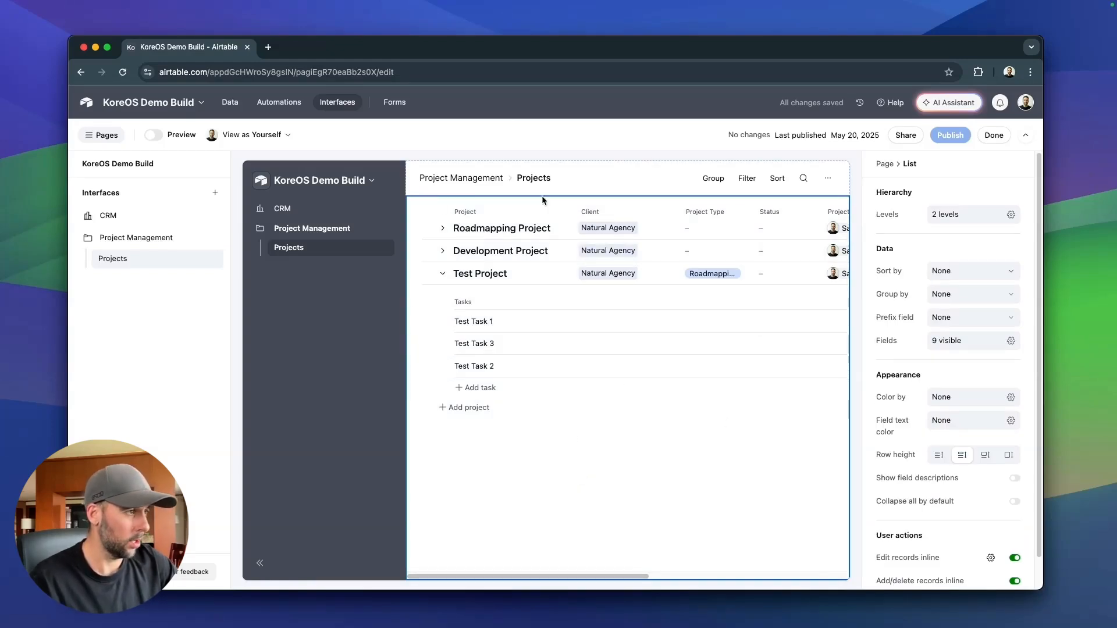
scroll(971, 418, "down", 1)
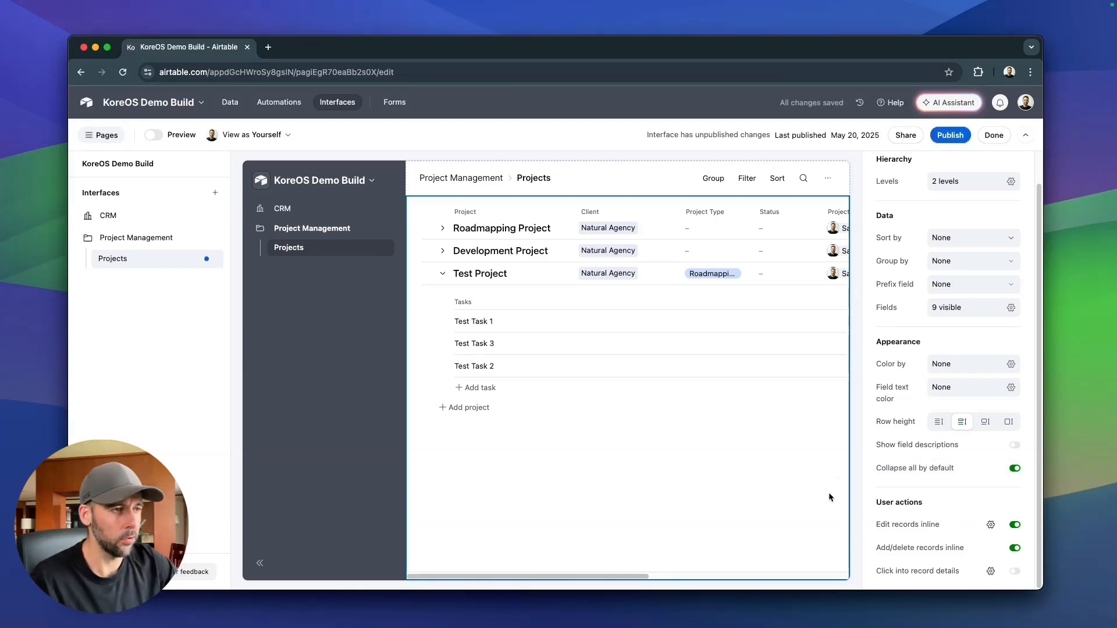
scroll(947, 371, "up", 1)
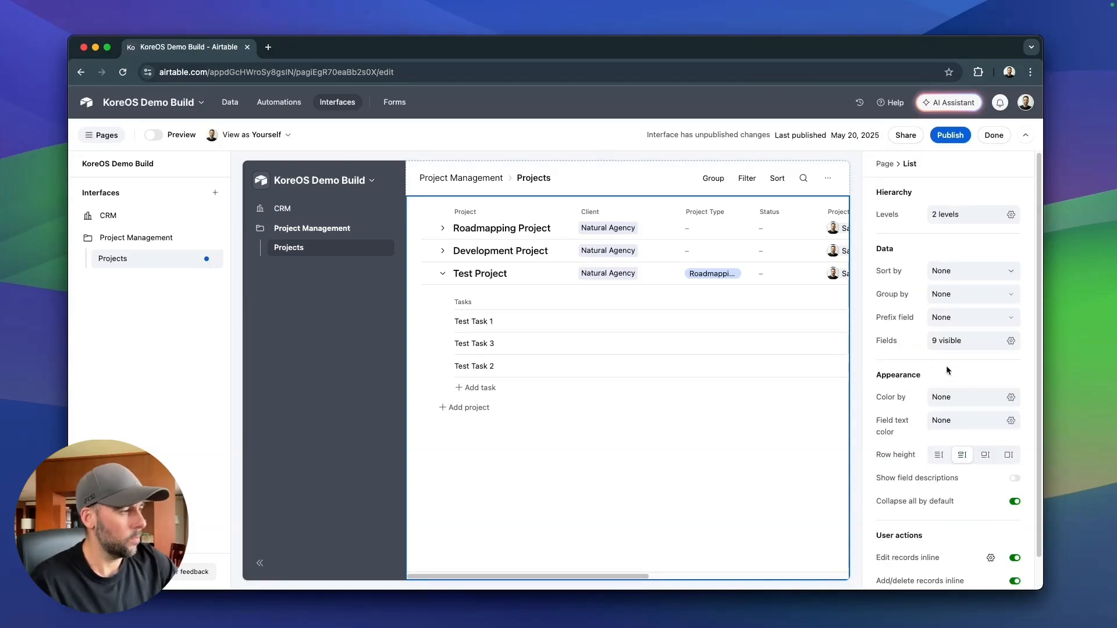
Examine which fields are shown for the Projects level in the list's field settings.
left_click(1011, 342)
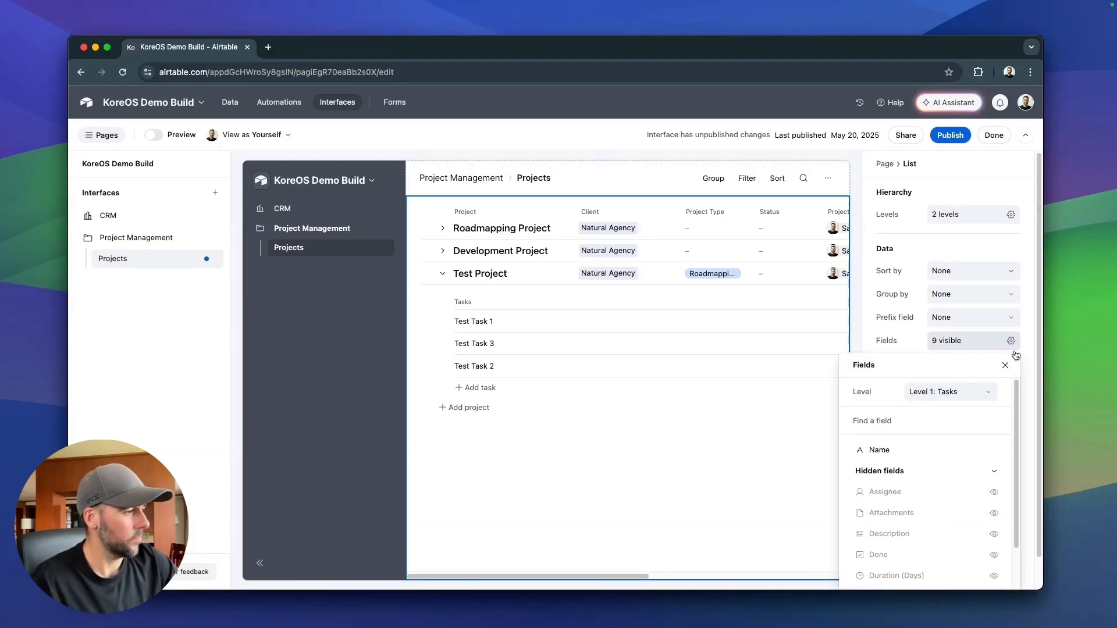
left_click(956, 394)
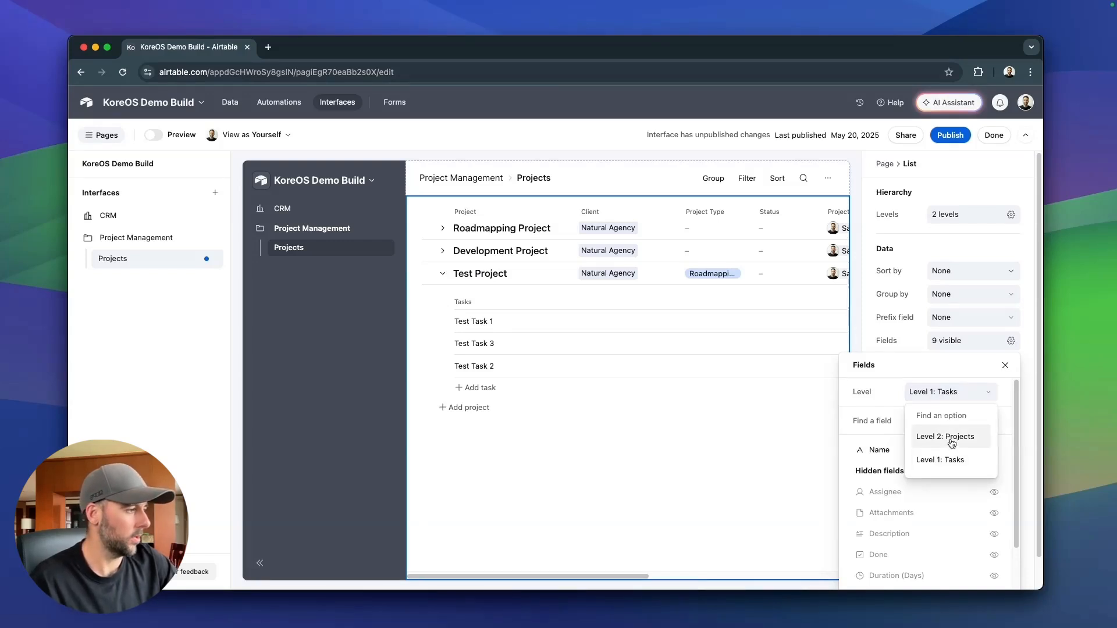
left_click(923, 436)
scroll(915, 394, "down", 2)
scroll(918, 392, "down", 1)
scroll(917, 392, "up", 3)
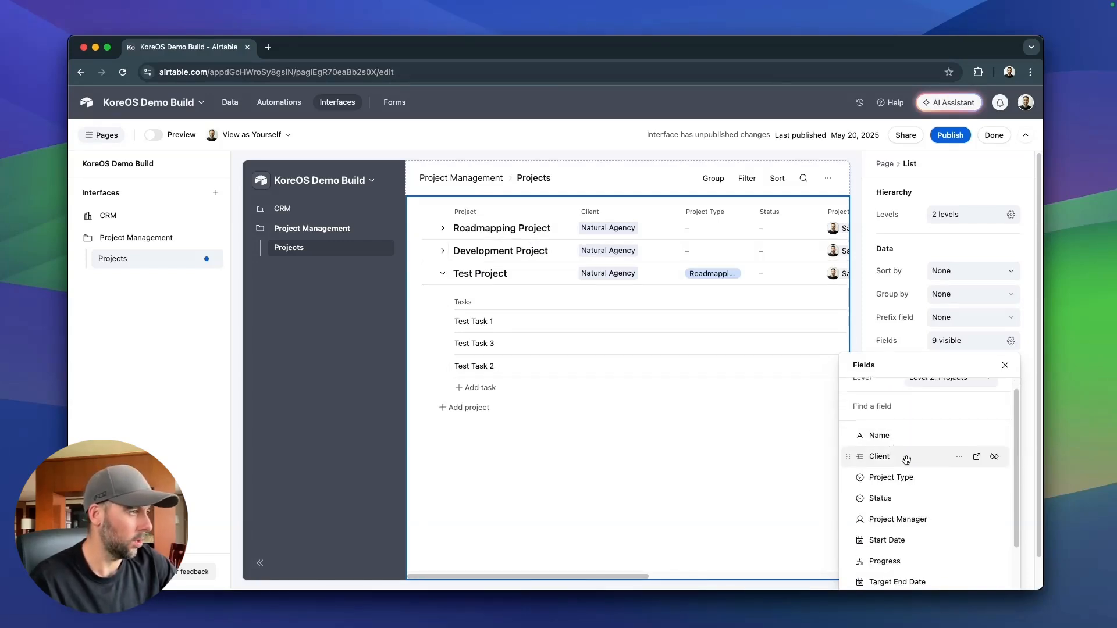
scroll(906, 454, "down", 1)
scroll(915, 471, "up", 2)
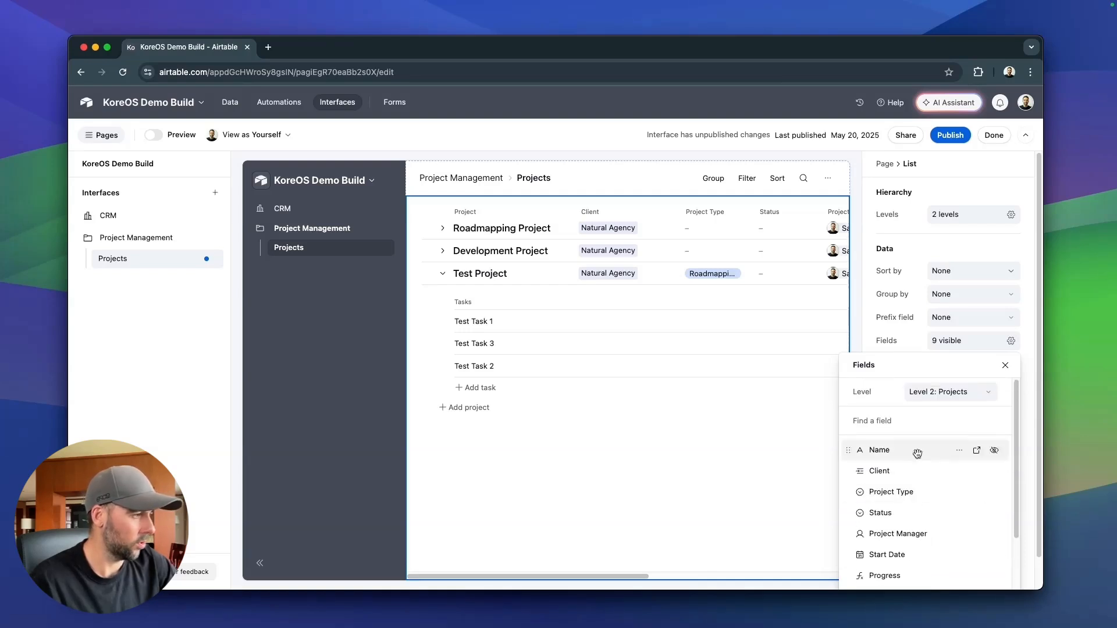
Show the Assignee, Done, Start Date, End Date and Status fields for the list's Tasks level.
left_click(924, 392)
left_click(943, 461)
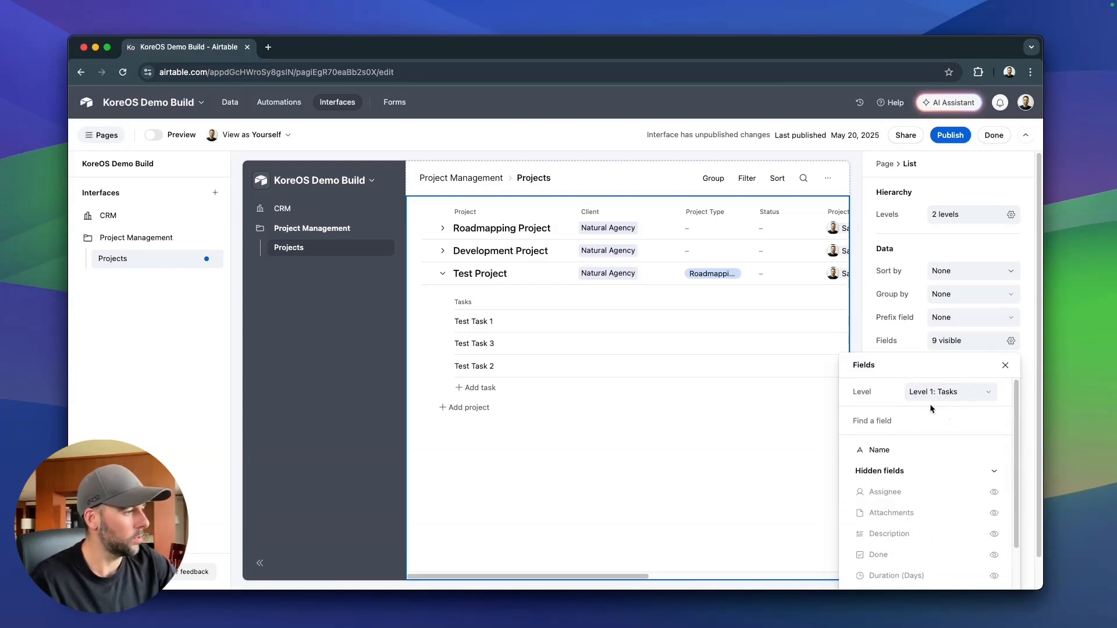
scroll(917, 475, "down", 1)
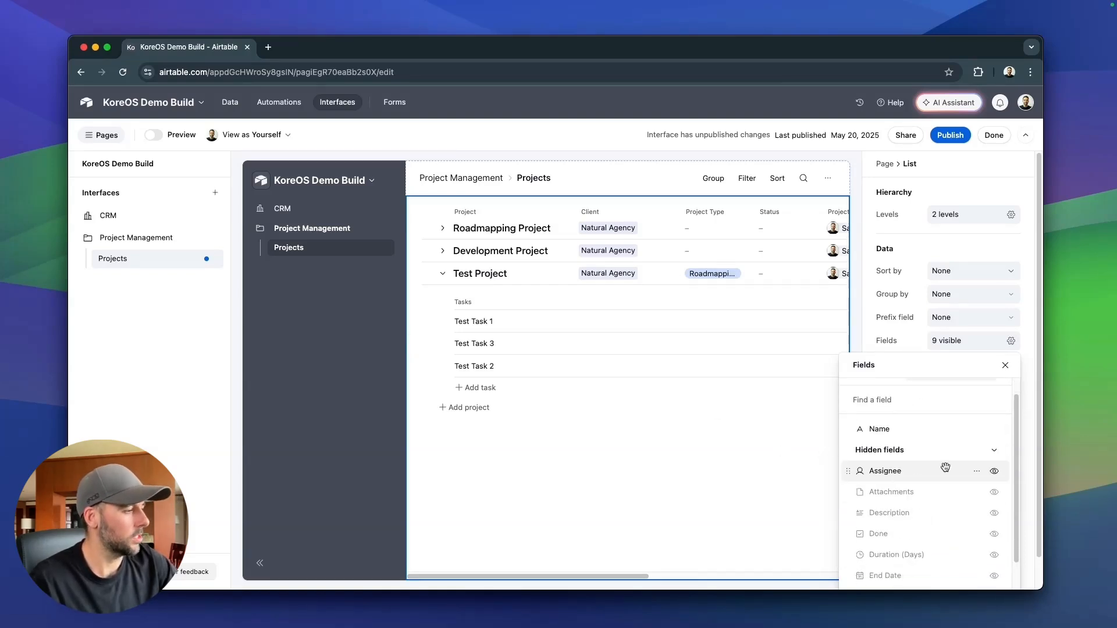
left_click(996, 472)
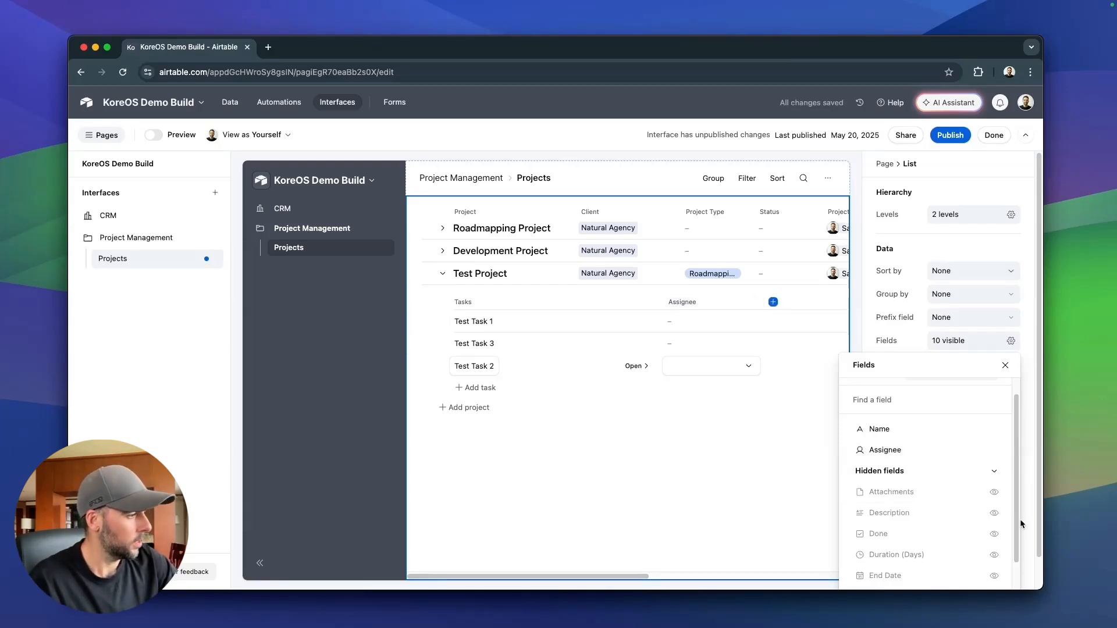
scroll(1021, 519, "down", 1)
left_click(994, 519)
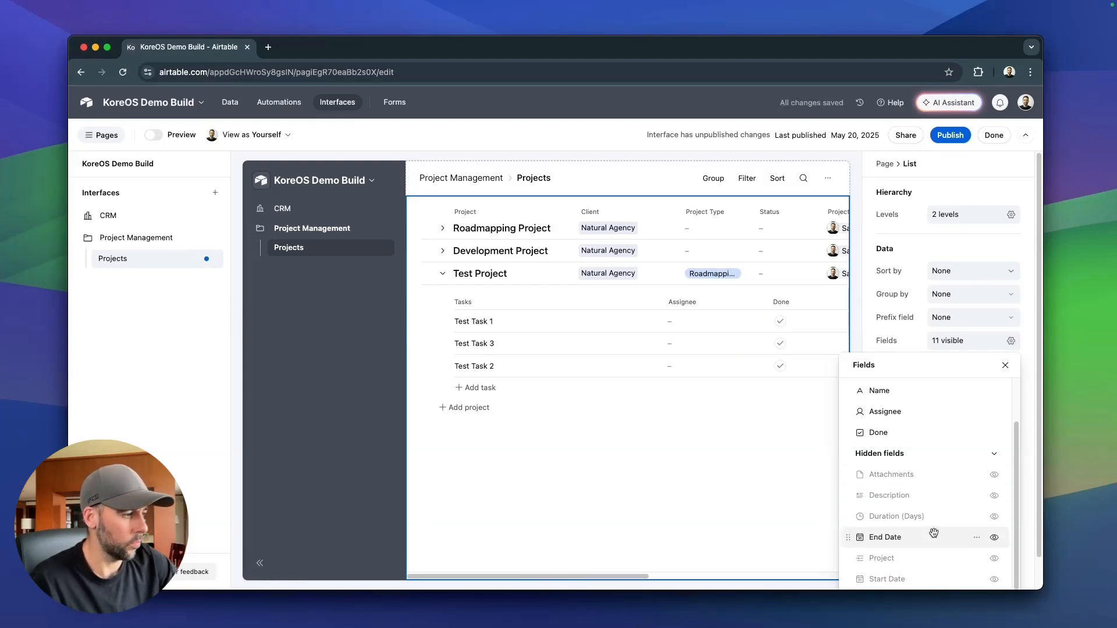
scroll(954, 512, "down", 2)
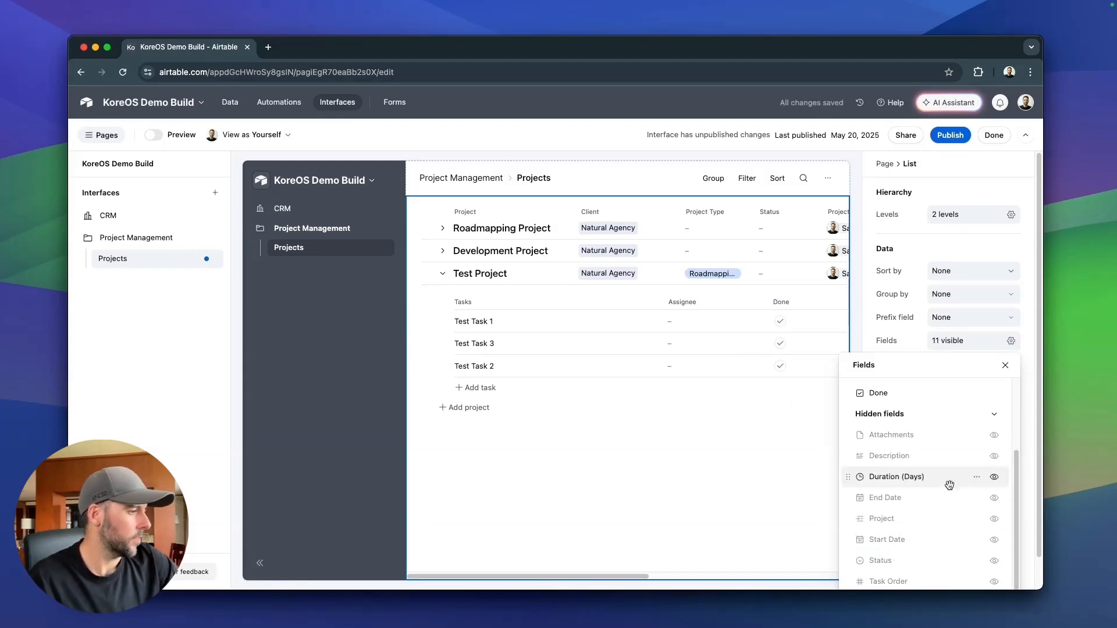
left_click(994, 540)
left_click(994, 519)
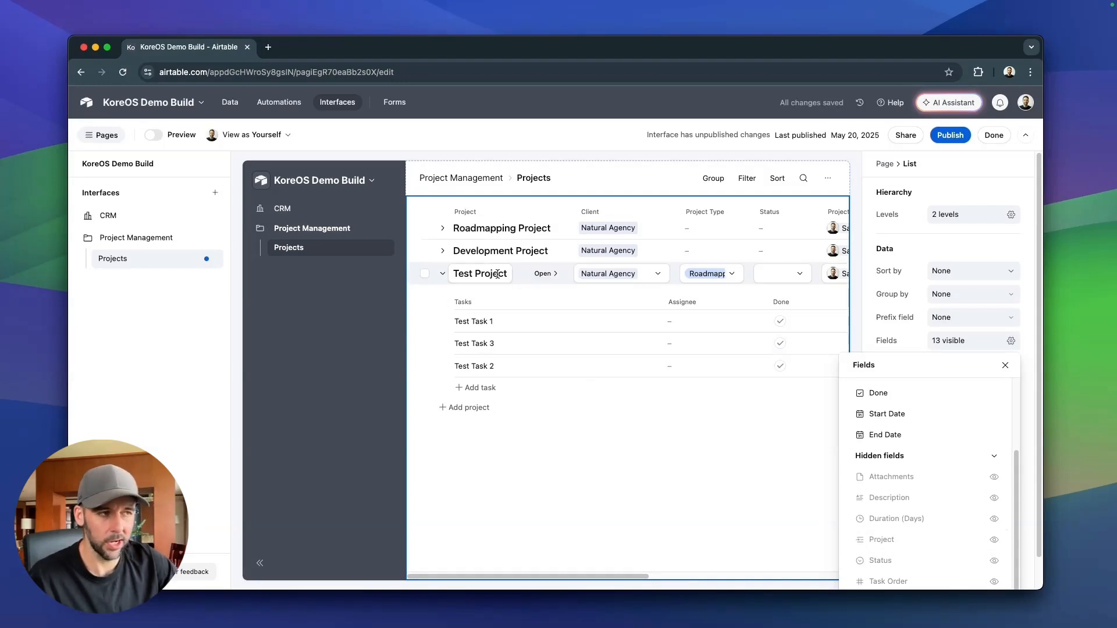
left_click(996, 561)
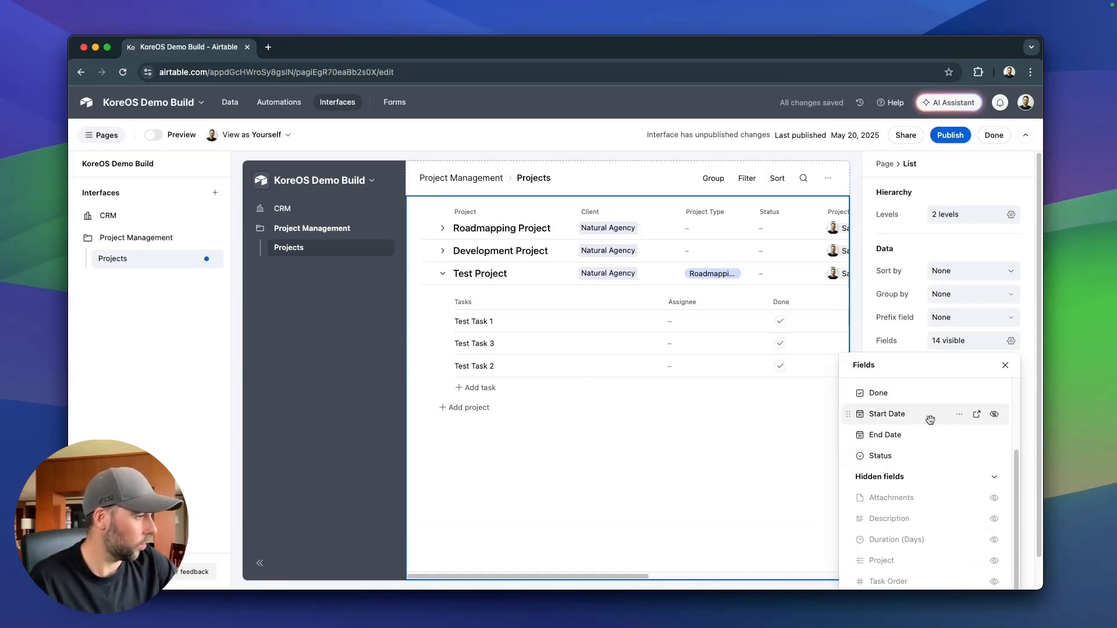
Move the Done field ahead of Name at the Tasks level and narrow the nested task columns to fit.
scroll(930, 420, "up", 3)
left_click_drag(849, 482, 851, 446)
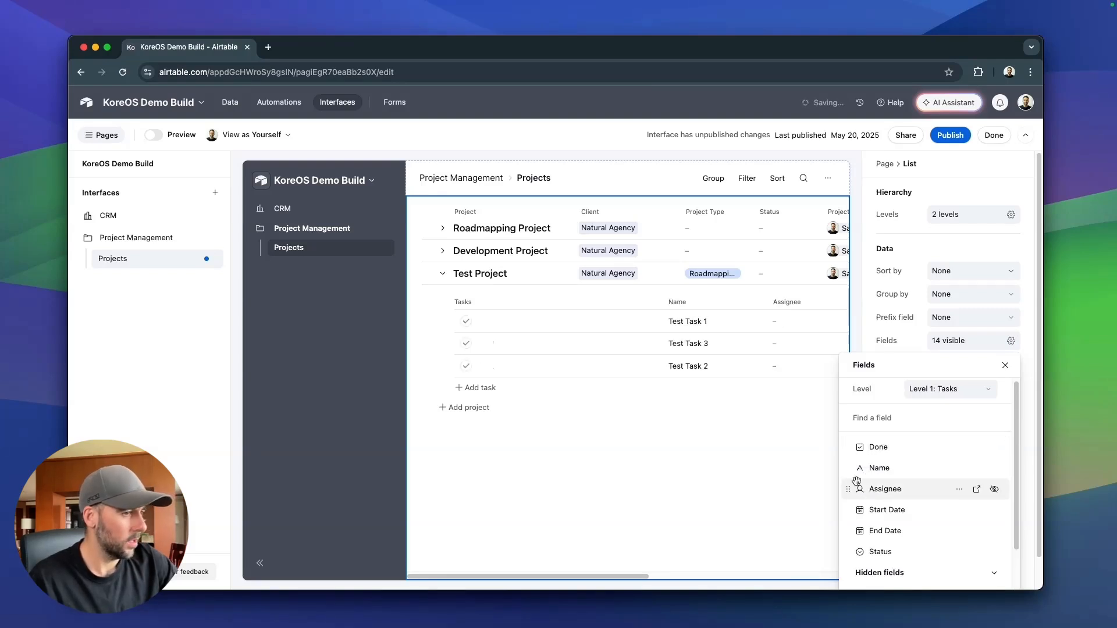
left_click(659, 302)
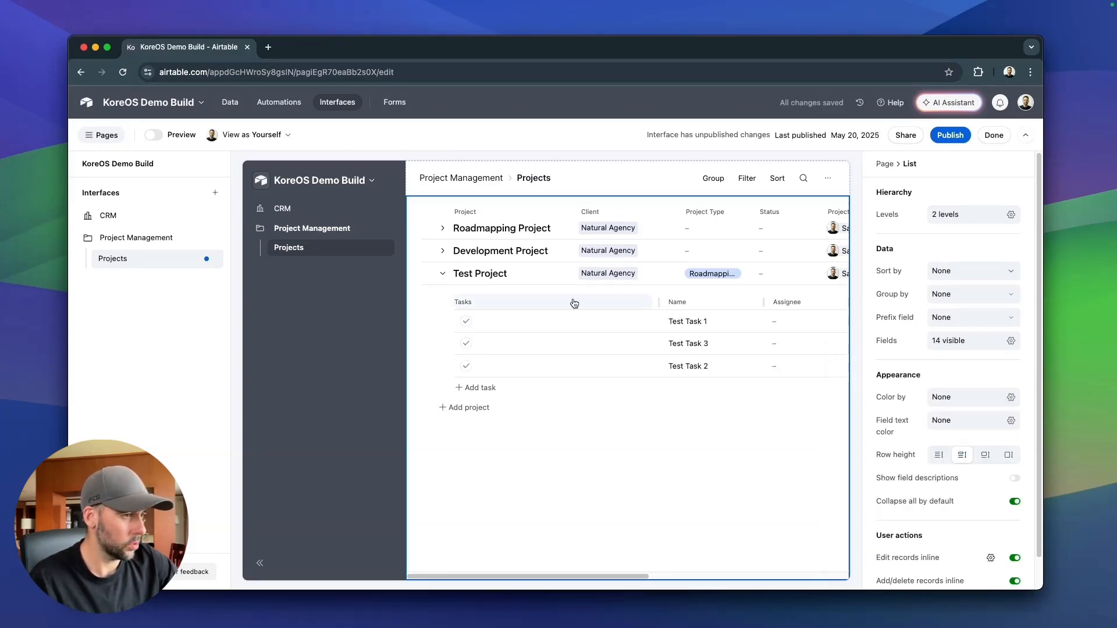
left_click_drag(659, 301, 481, 303)
mouse_move(588, 303)
left_mouse_down()
mouse_move(567, 304)
mouse_move(586, 303)
left_mouse_up()
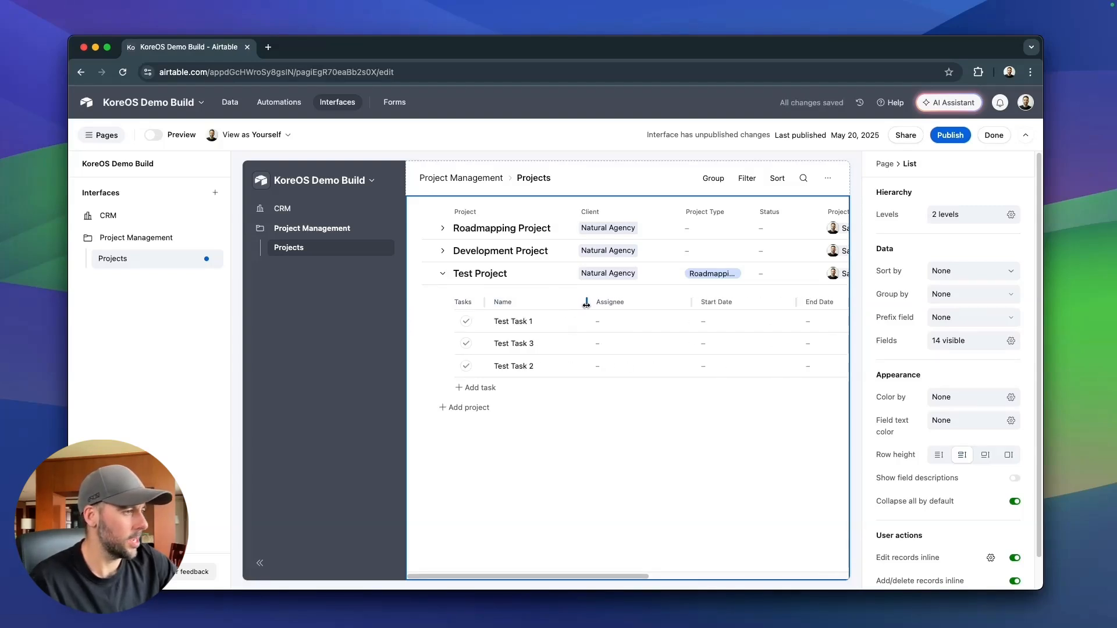
left_click_drag(689, 302, 687, 302)
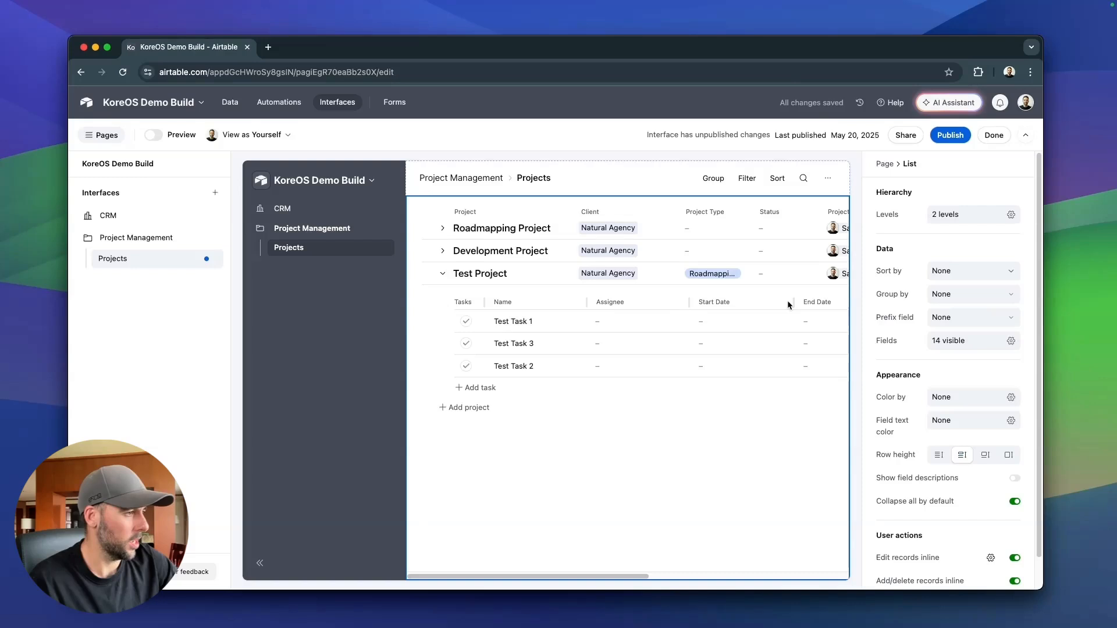
left_click_drag(596, 576, 655, 578)
left_click_drag(765, 303, 752, 302)
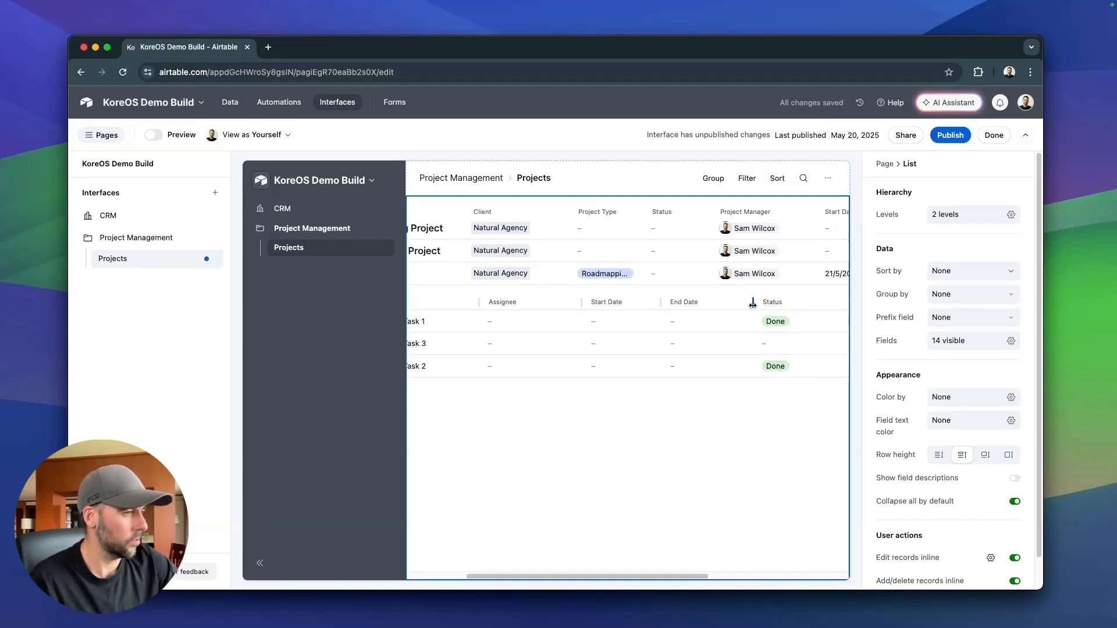
Publish the interface changes and expand Test Project in the published list.
left_click(950, 135)
left_click(665, 435)
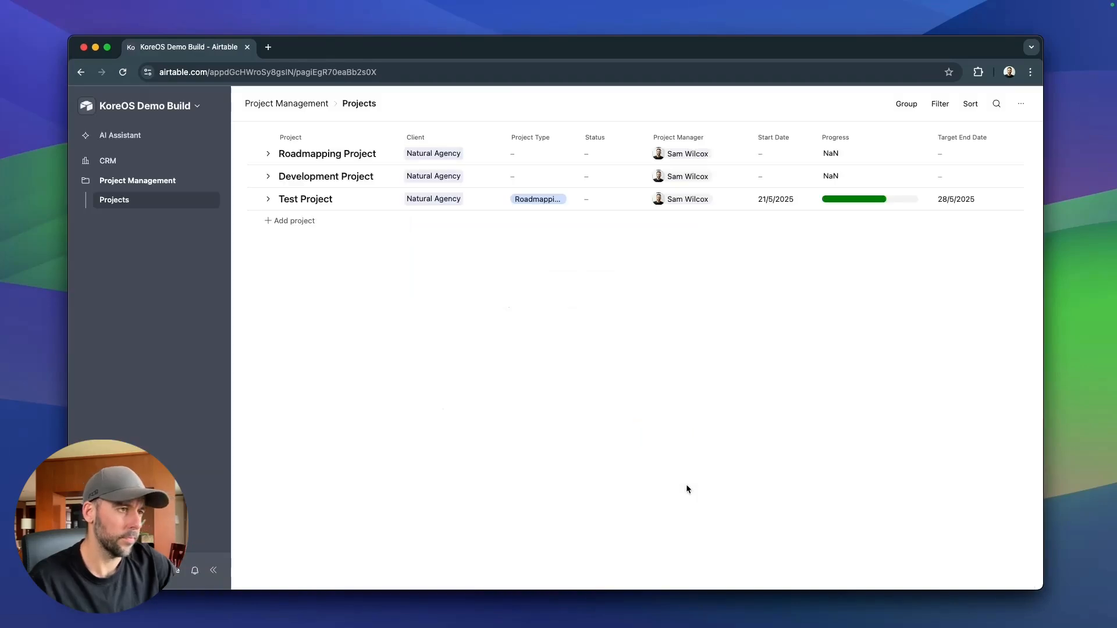
left_click(269, 199)
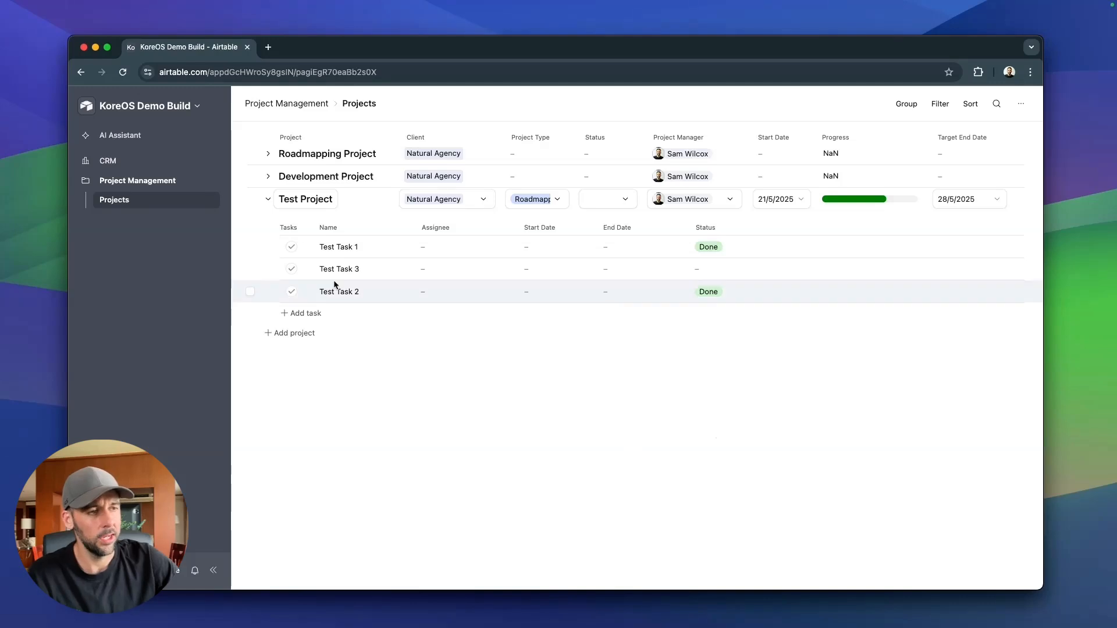
Try out the Done checkmarks of Test Task 1 and Test Task 3 and the status options of Test Task 1.
left_click(292, 248)
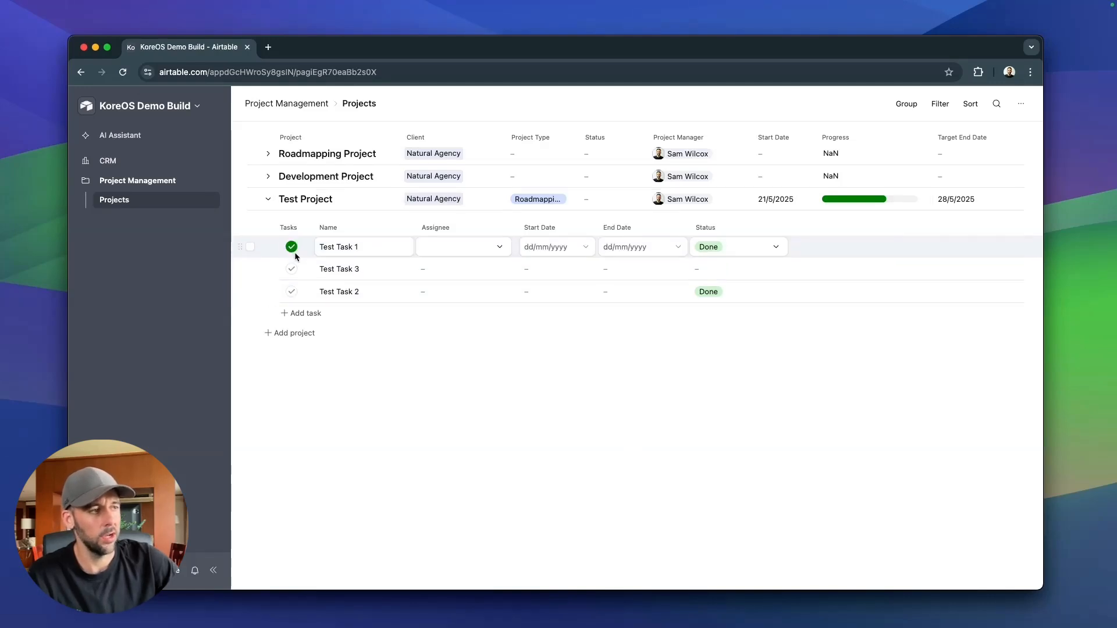
left_click(293, 248)
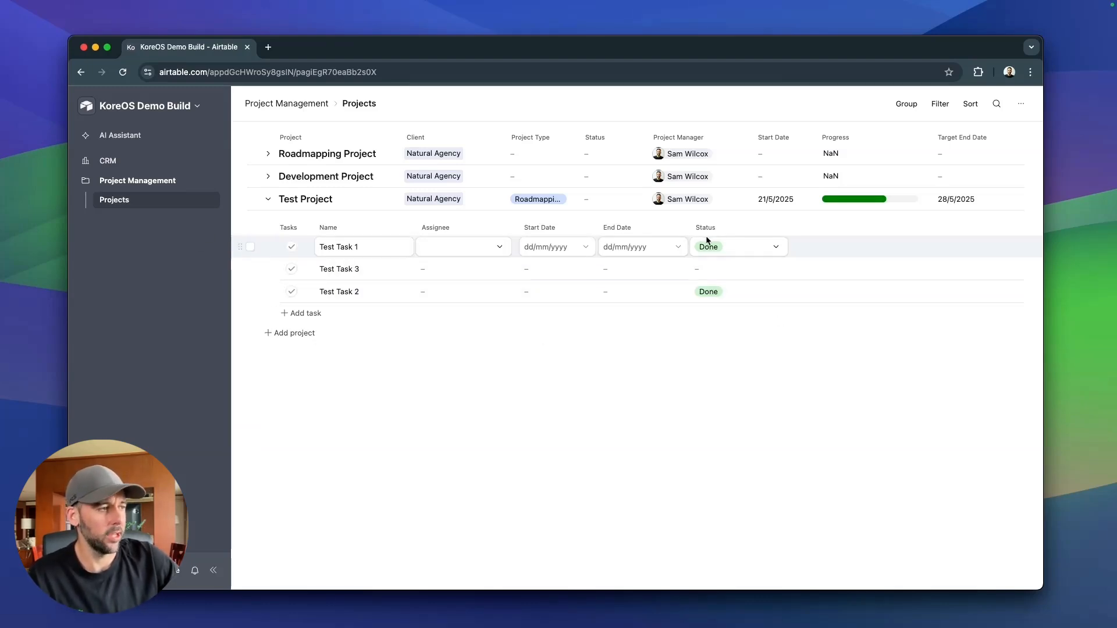
left_click(775, 246)
left_click(748, 371)
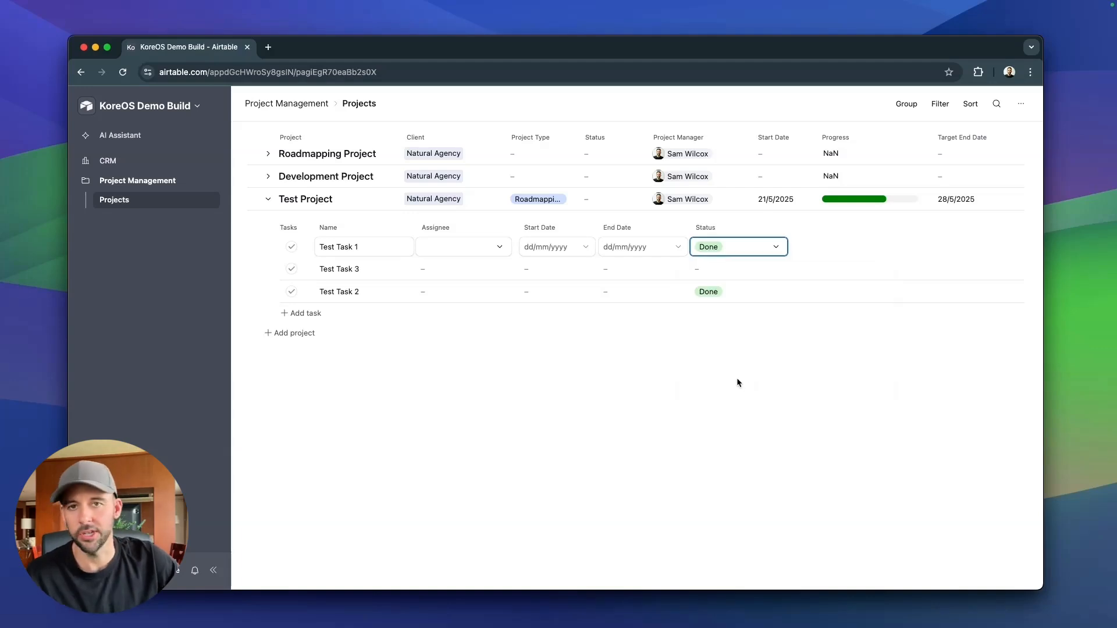
left_click(737, 379)
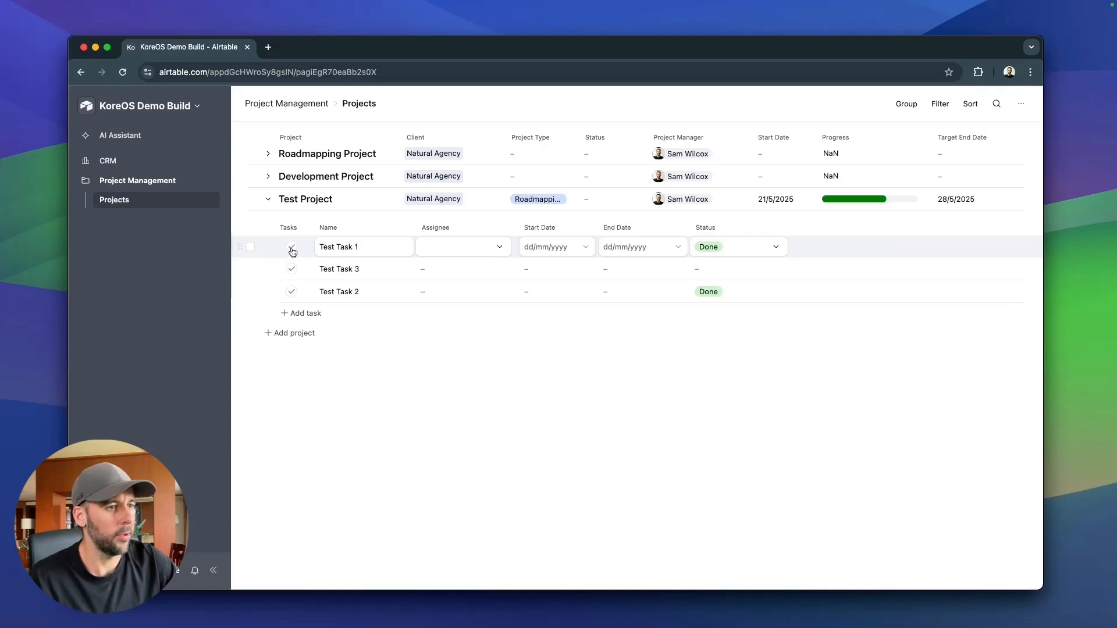
left_click(290, 248)
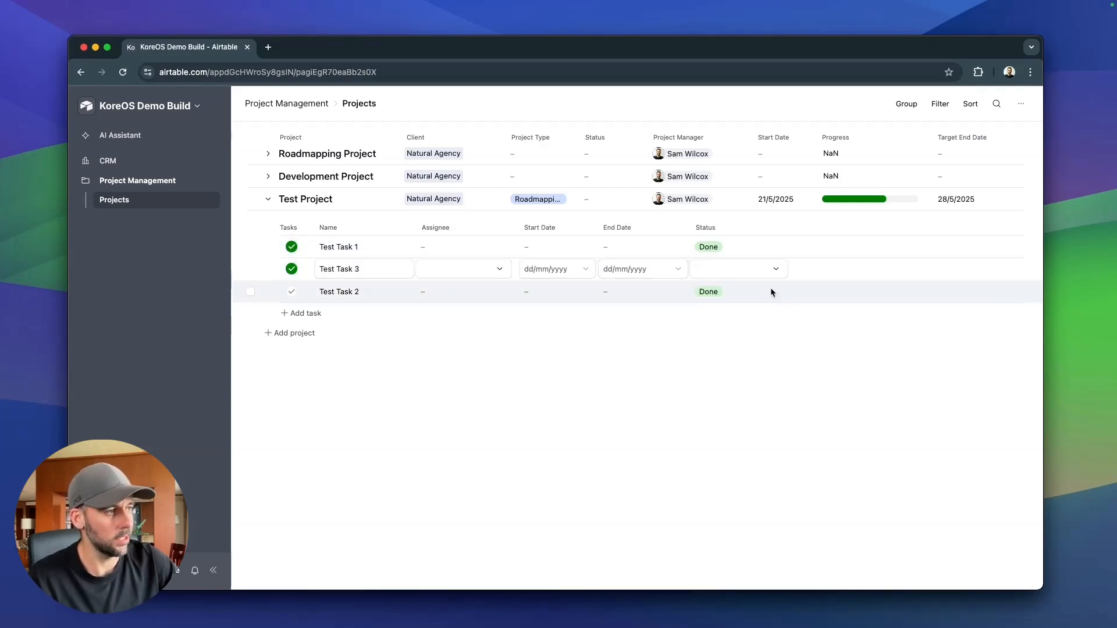
left_click(291, 247)
Assign Test Task 1, Test Task 3 and Test Task 2 to the listed team member.
left_click(489, 245)
left_click(491, 295)
left_click(487, 269)
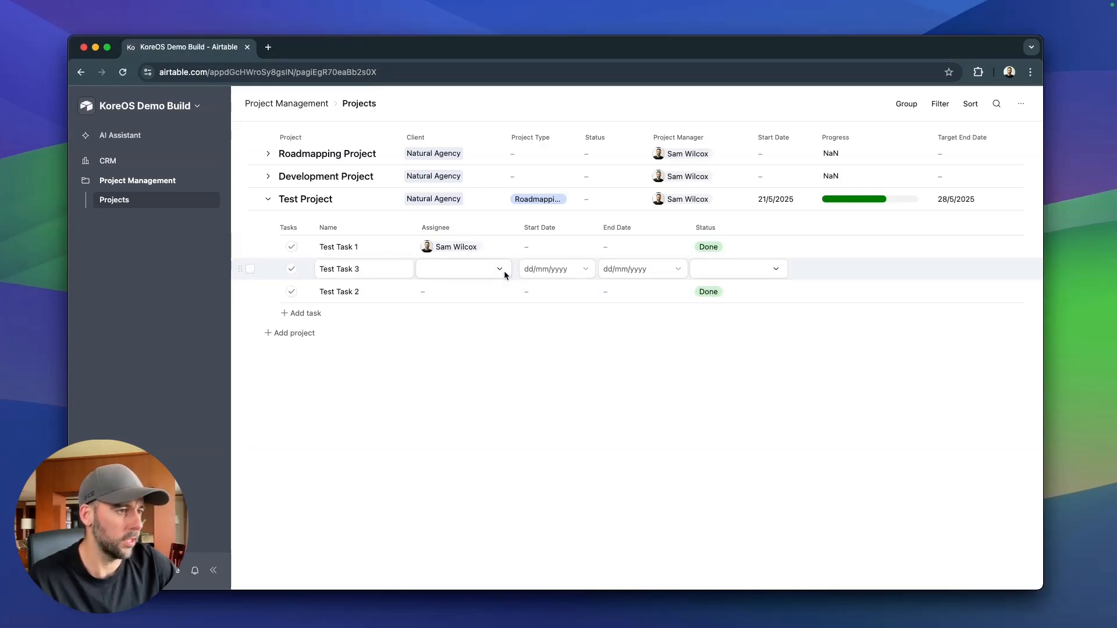
left_click(504, 270)
left_click(498, 316)
left_click(485, 291)
left_click(493, 291)
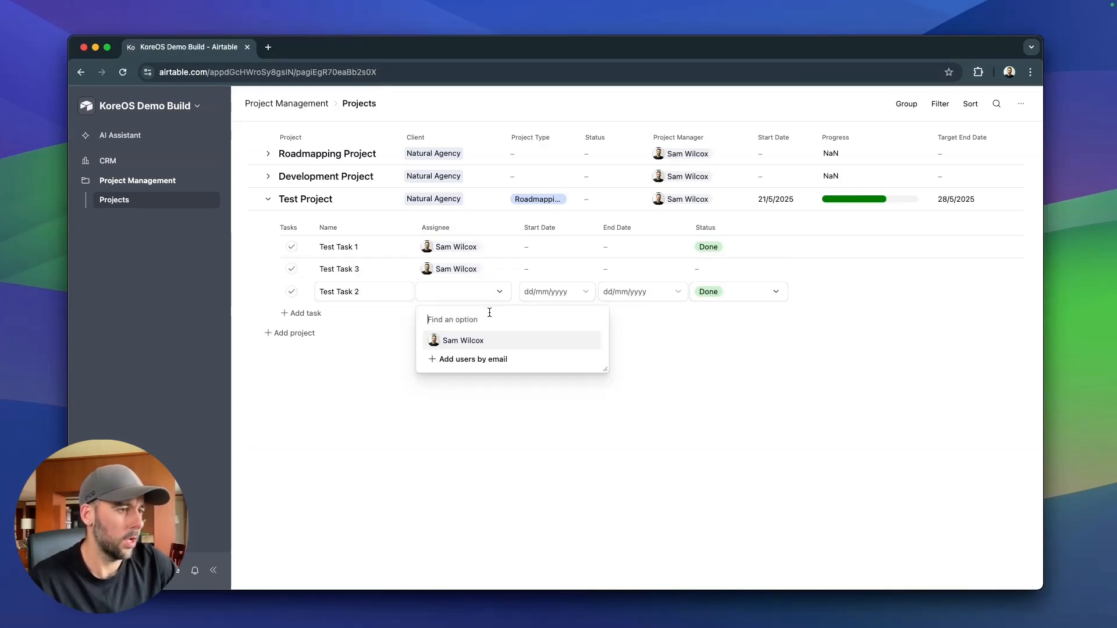
left_click(485, 341)
Set the start date to 21/5/2025 for Test Task 1 and Test Task 3, and to 22/5/2025 for Test Task 2.
left_click(553, 248)
left_click(599, 361)
left_click(555, 269)
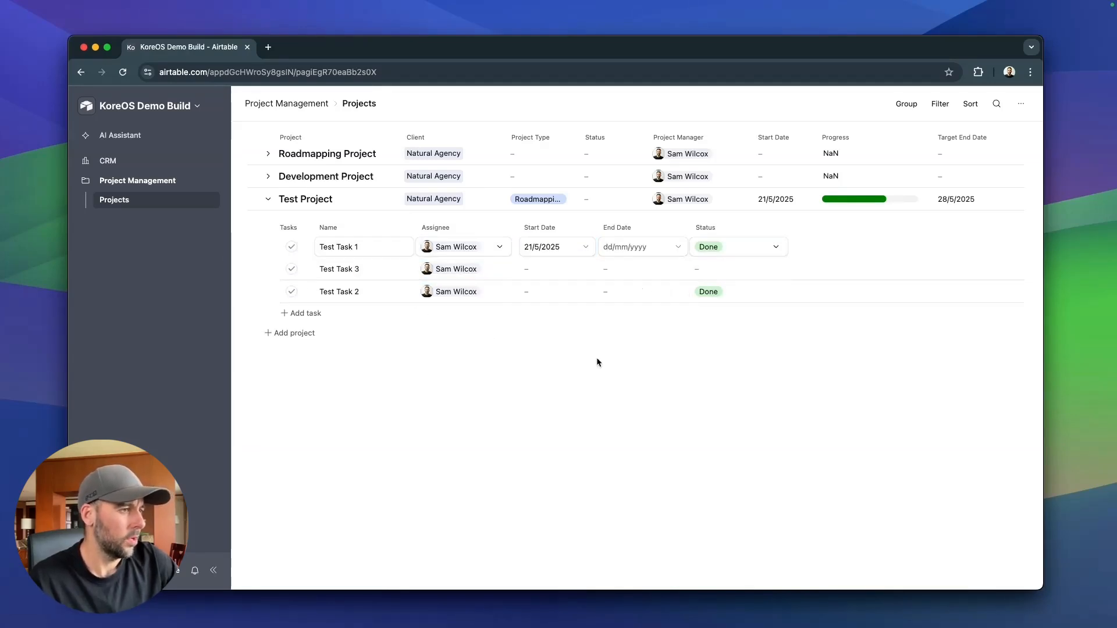
left_click(556, 269)
left_click(602, 382)
left_click(564, 290)
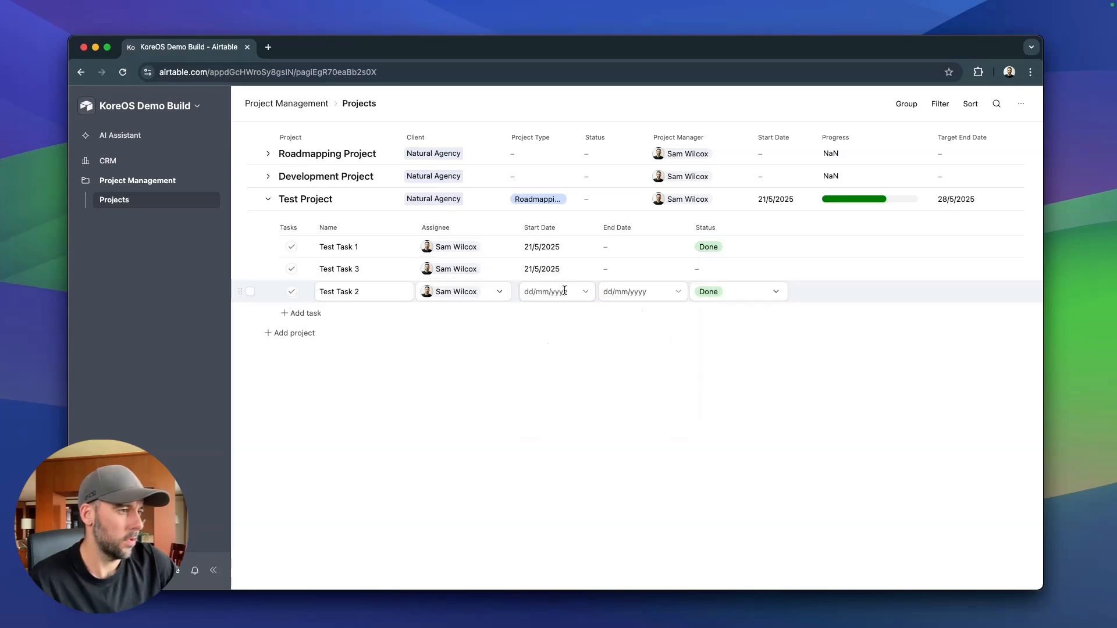
left_click(564, 290)
left_click(615, 405)
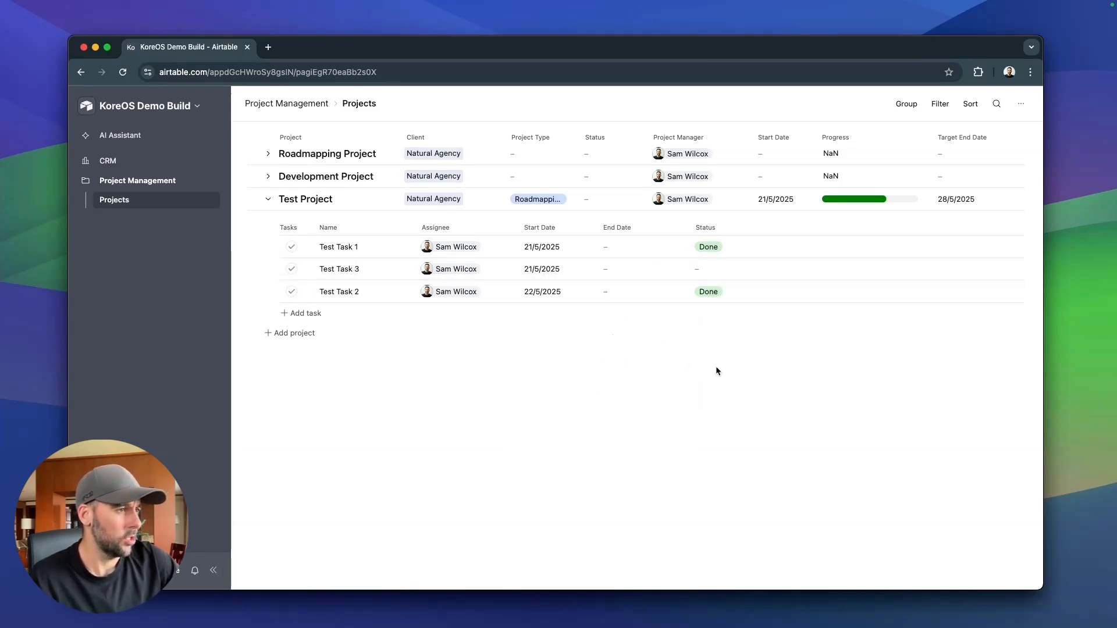
left_click(268, 199)
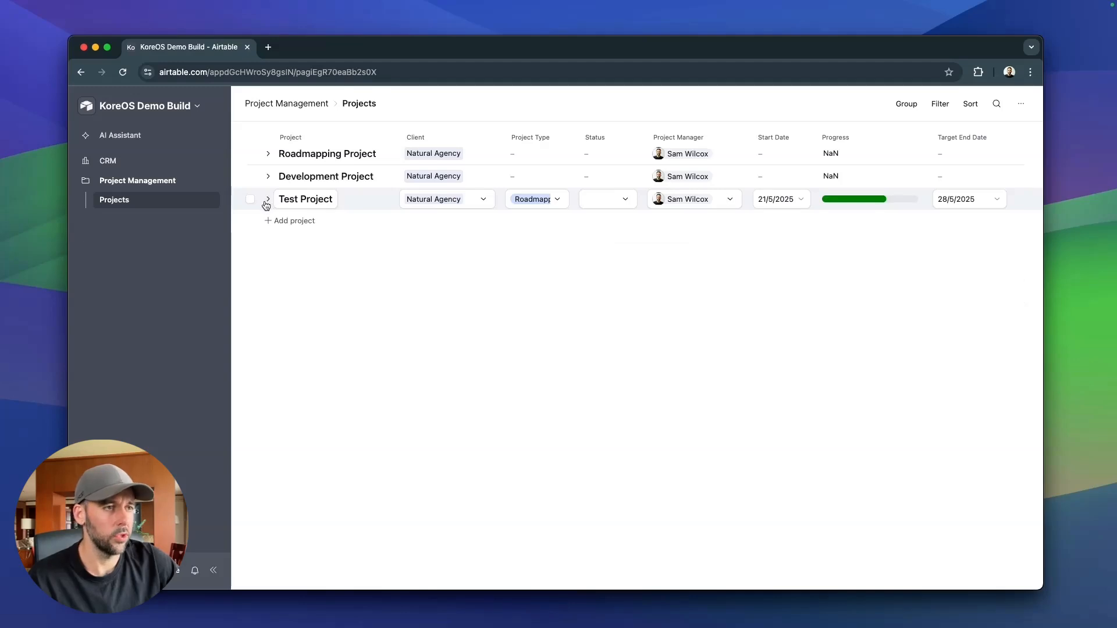
left_click(267, 200)
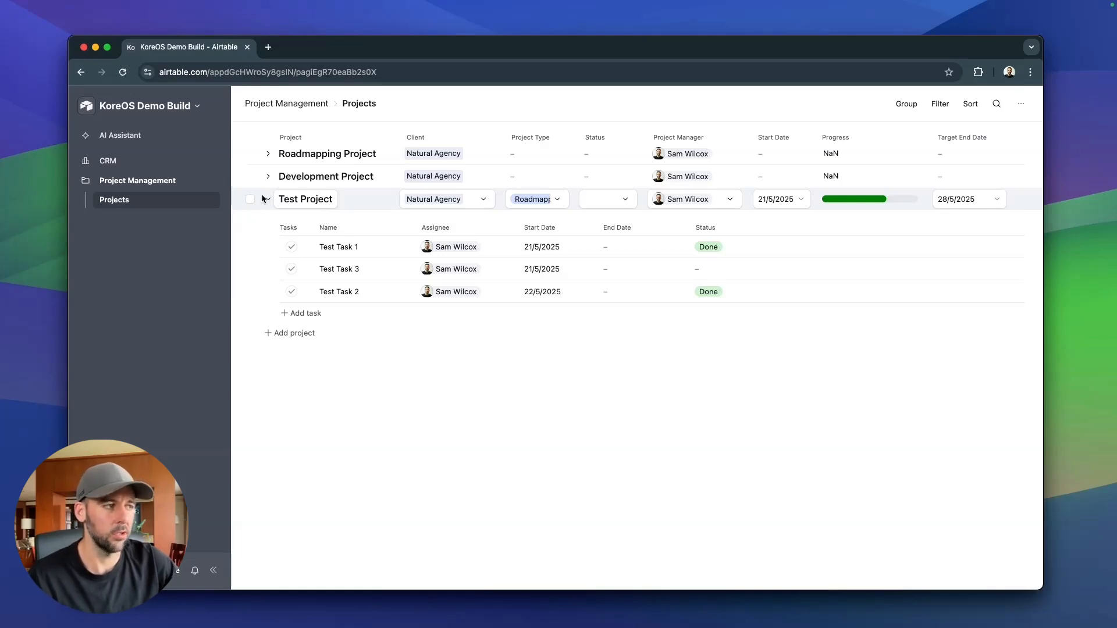
Mark Test Task 1 and Test Task 2 as done and set the status of Test Task 3 to In Progress.
left_click(293, 248)
left_click(292, 292)
left_click(740, 268)
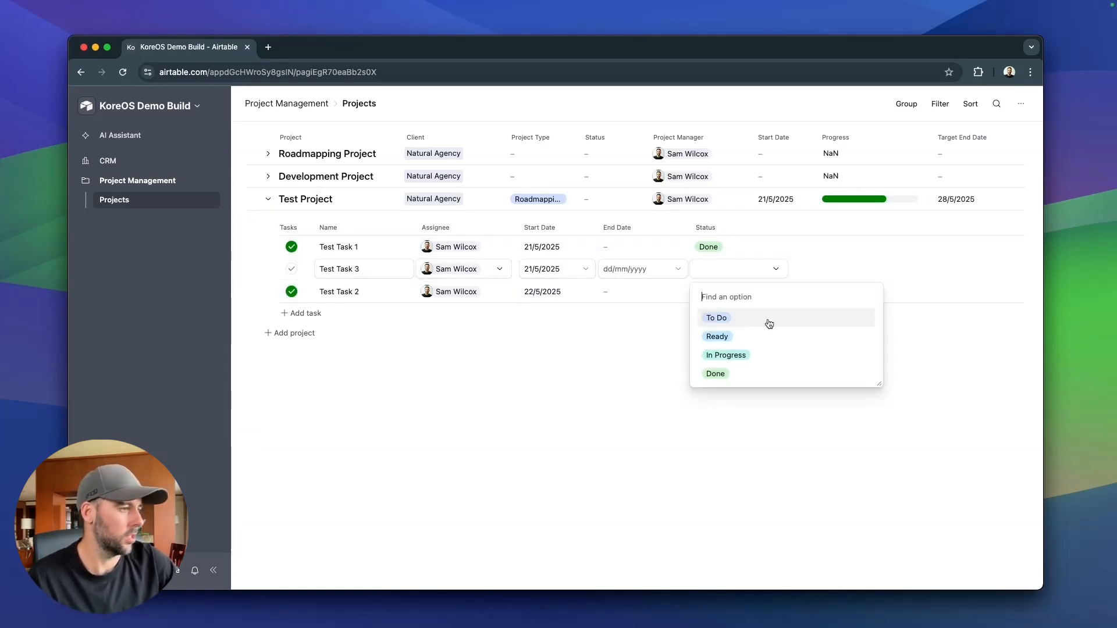
left_click(766, 356)
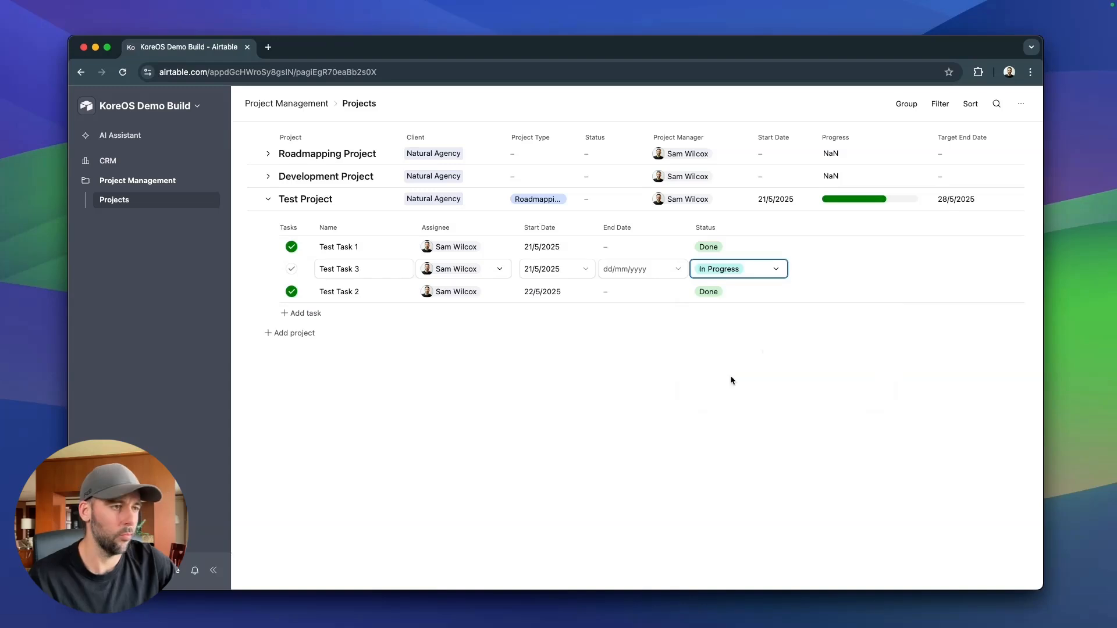
left_click(638, 406)
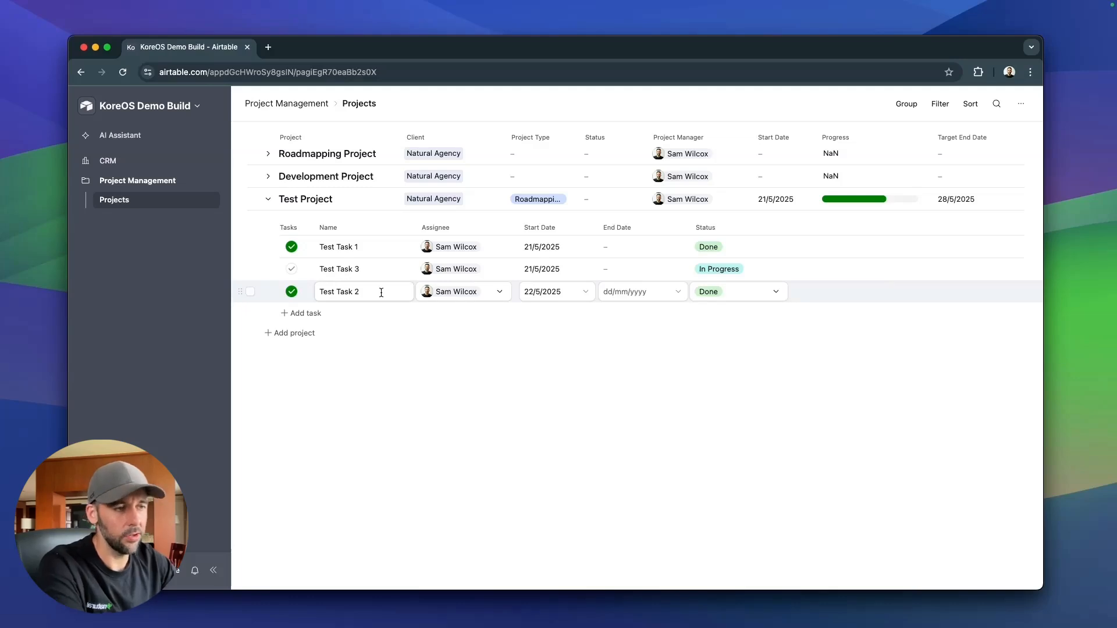
Edit the Projects page to sort its Tasks level by Task Order, 1 → 9, and publish the Project Management interface.
left_click(206, 109)
left_click(171, 135)
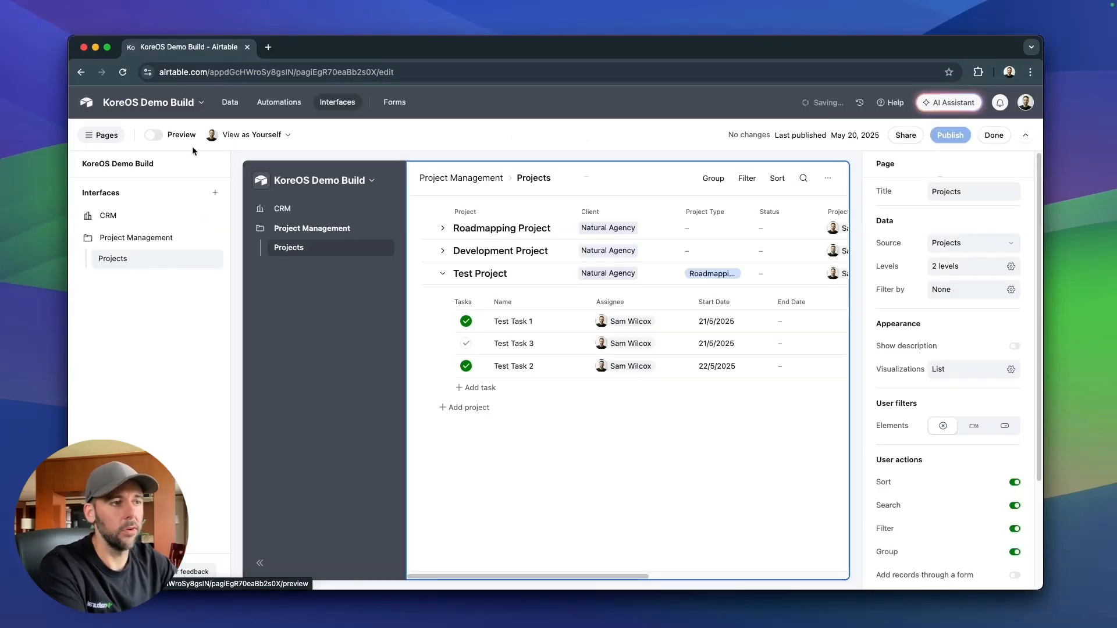
left_click(559, 431)
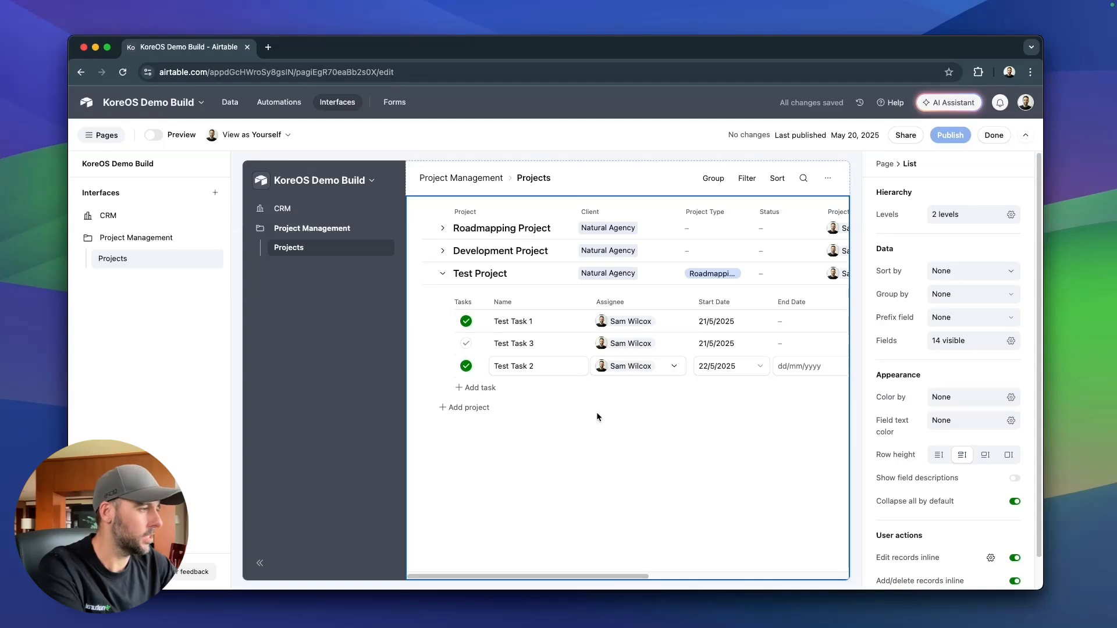
left_click(981, 272)
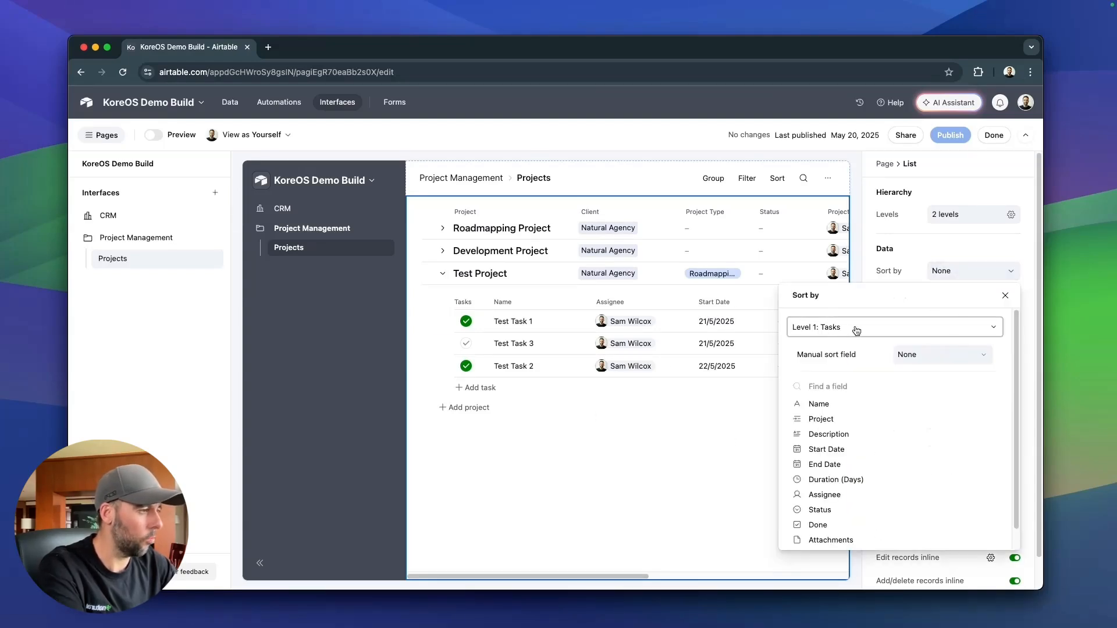
scroll(873, 413, "down", 1)
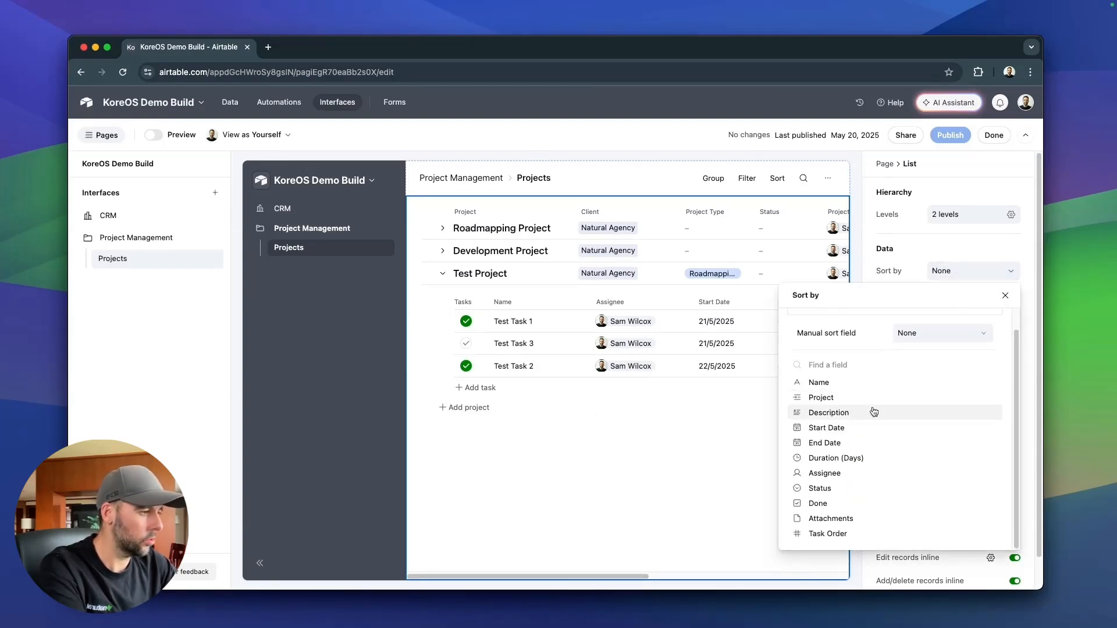
left_click(840, 533)
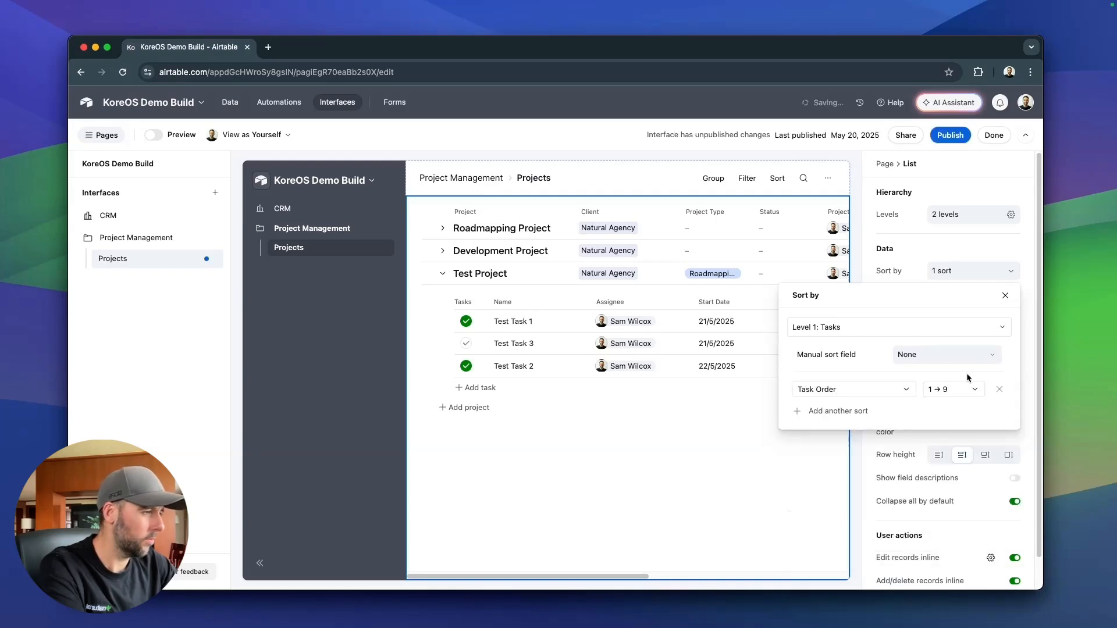
left_click(950, 135)
left_click(660, 435)
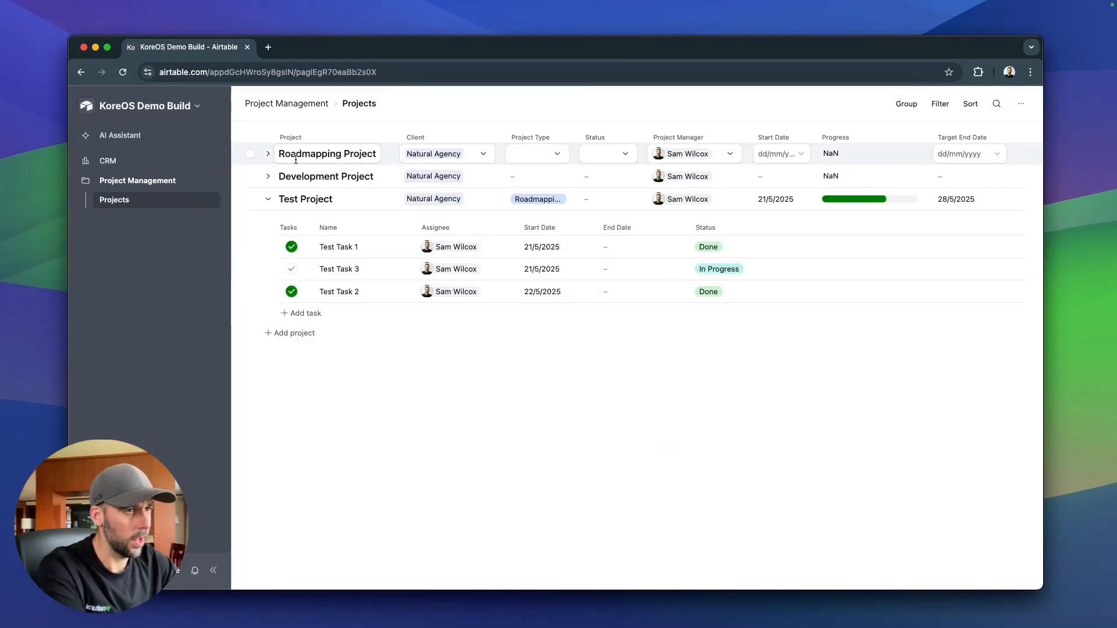
Set Task Order to 1, 2 and 3 for Test Tasks 1 to 3 in the Tasks table, and return to the published Projects page.
left_click(174, 106)
left_click(154, 134)
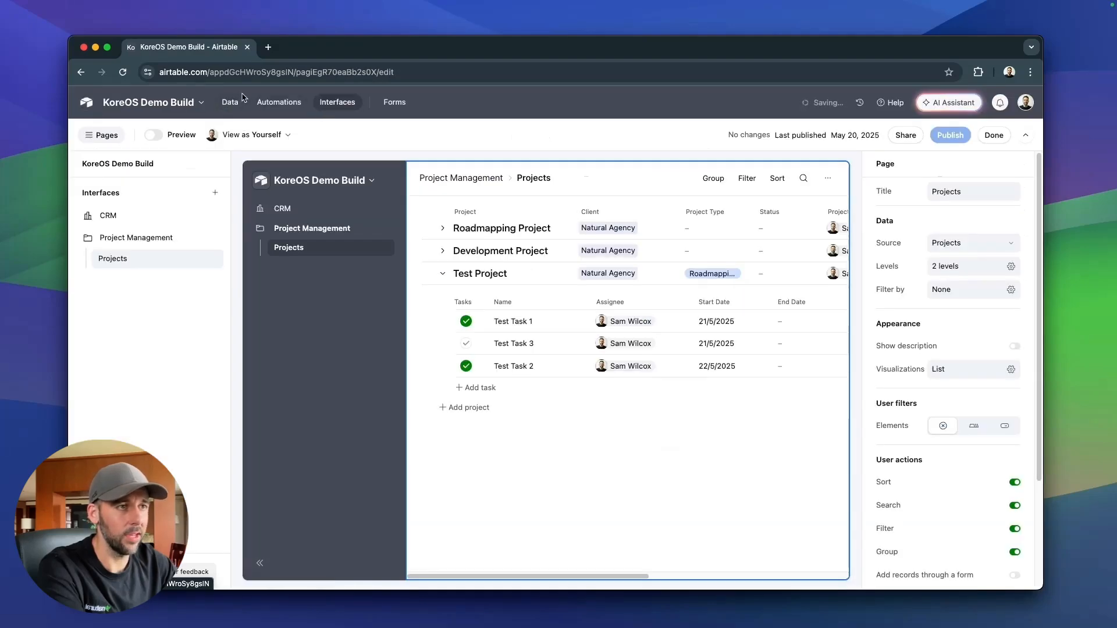
left_click(237, 101)
left_click(419, 128)
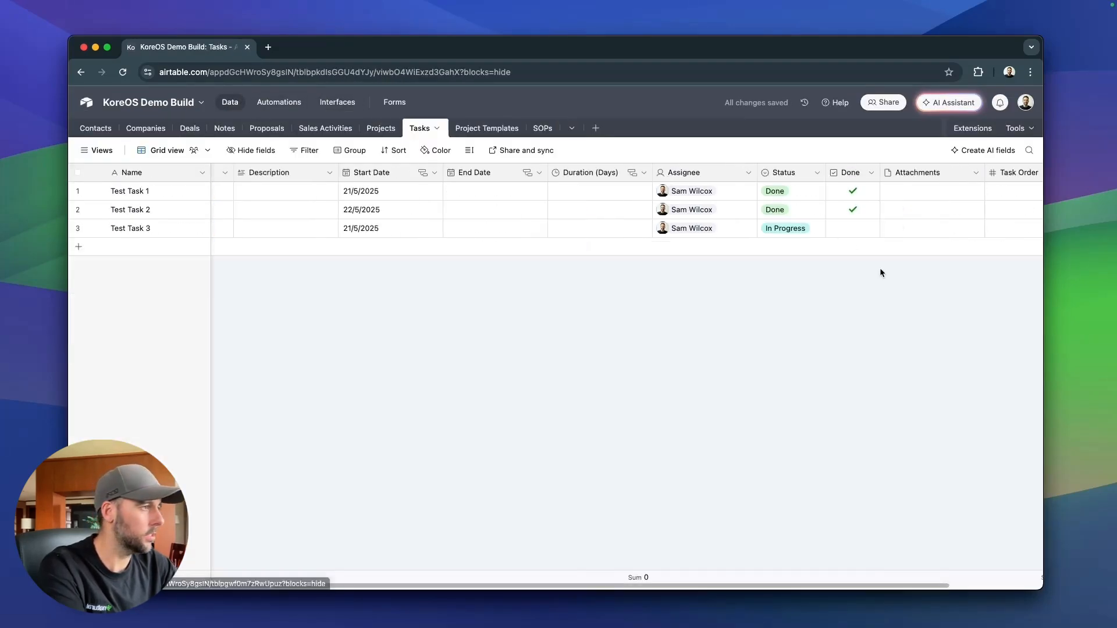
left_click(1017, 193)
type("1")
left_click(1015, 207)
type("2")
left_click(1014, 222)
type("3")
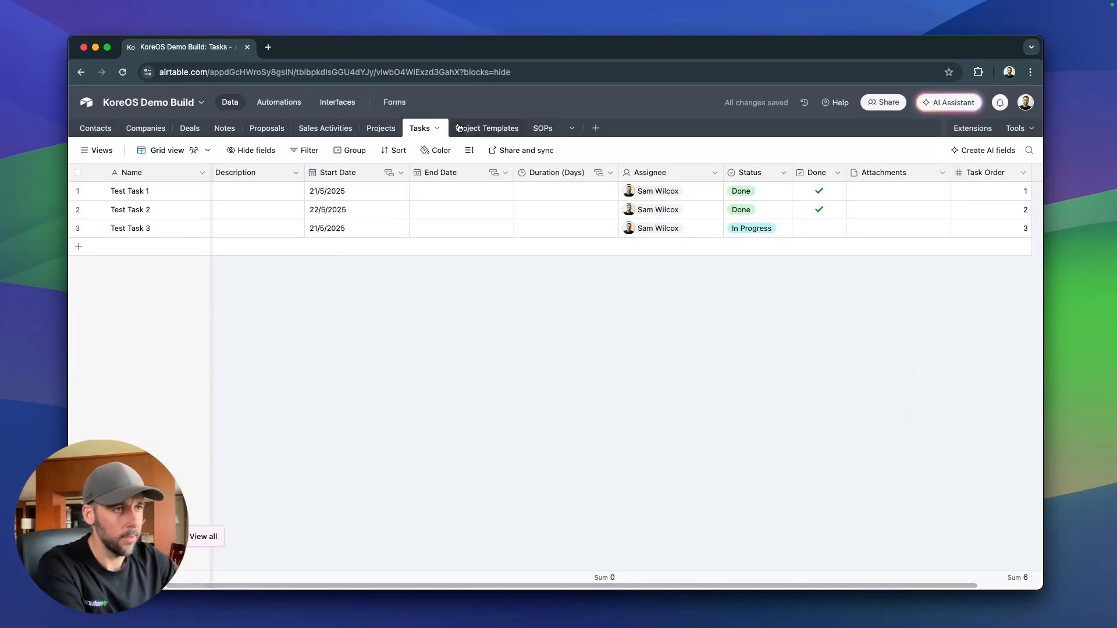
left_click(326, 104)
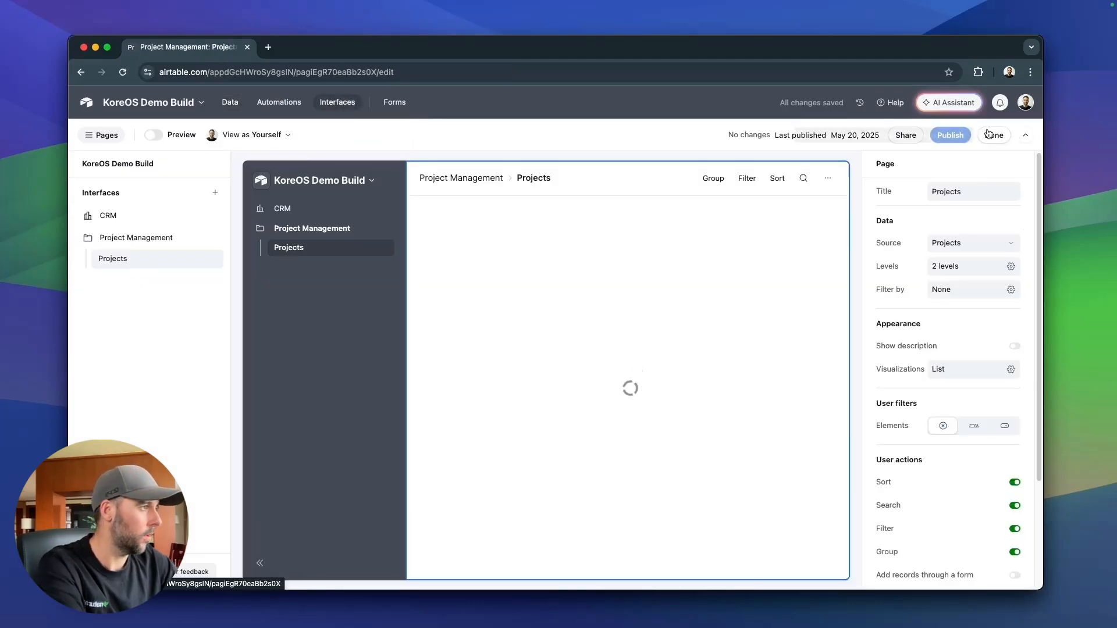
left_click(991, 135)
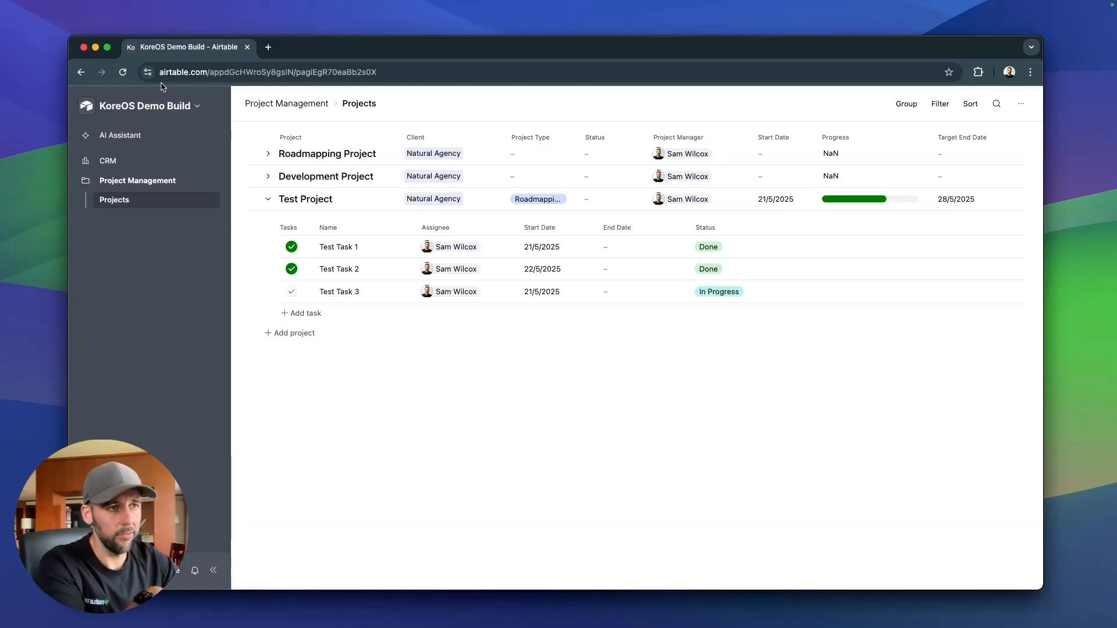
Add tab-style user filters to the Projects page and name the first tab Active.
left_click(200, 106)
left_click(183, 134)
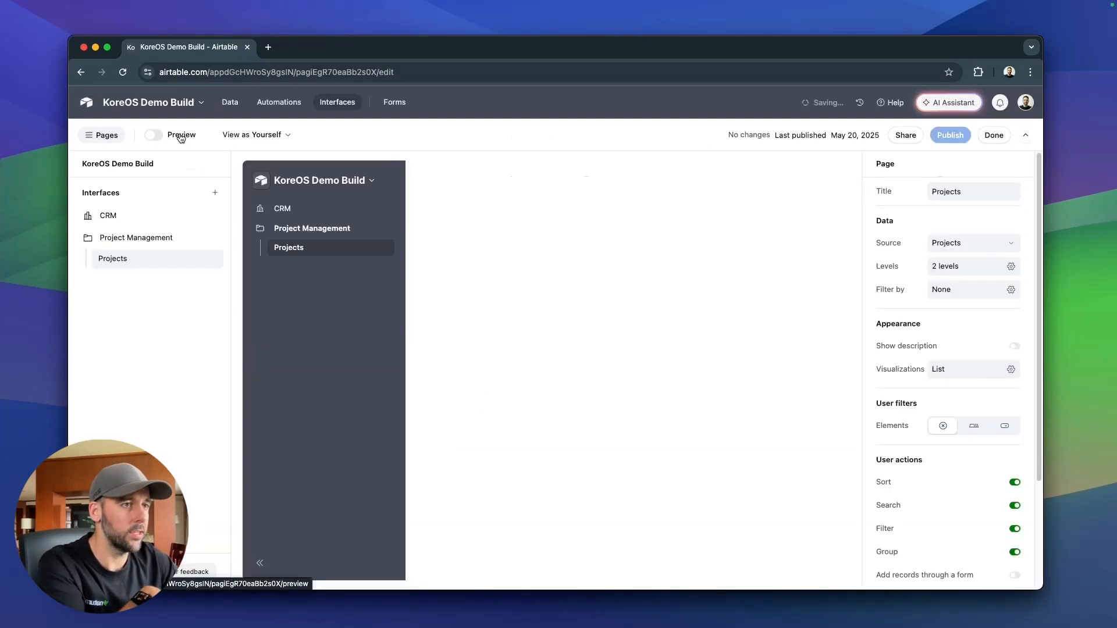
left_click(791, 431)
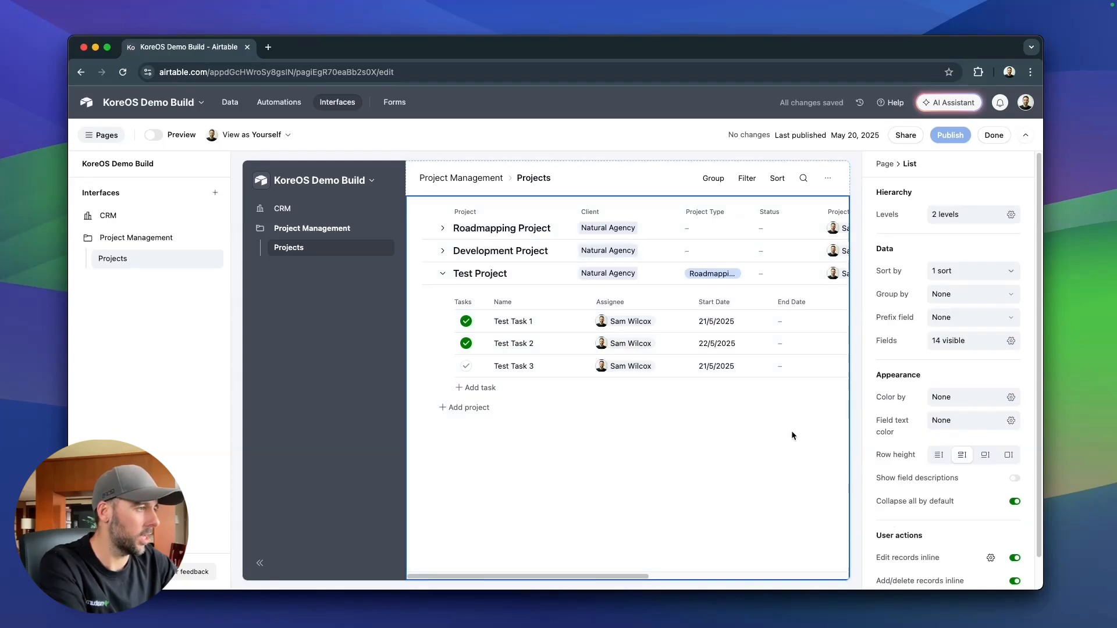
scroll(936, 430, "down", 1)
scroll(935, 430, "down", 1)
left_click(651, 176)
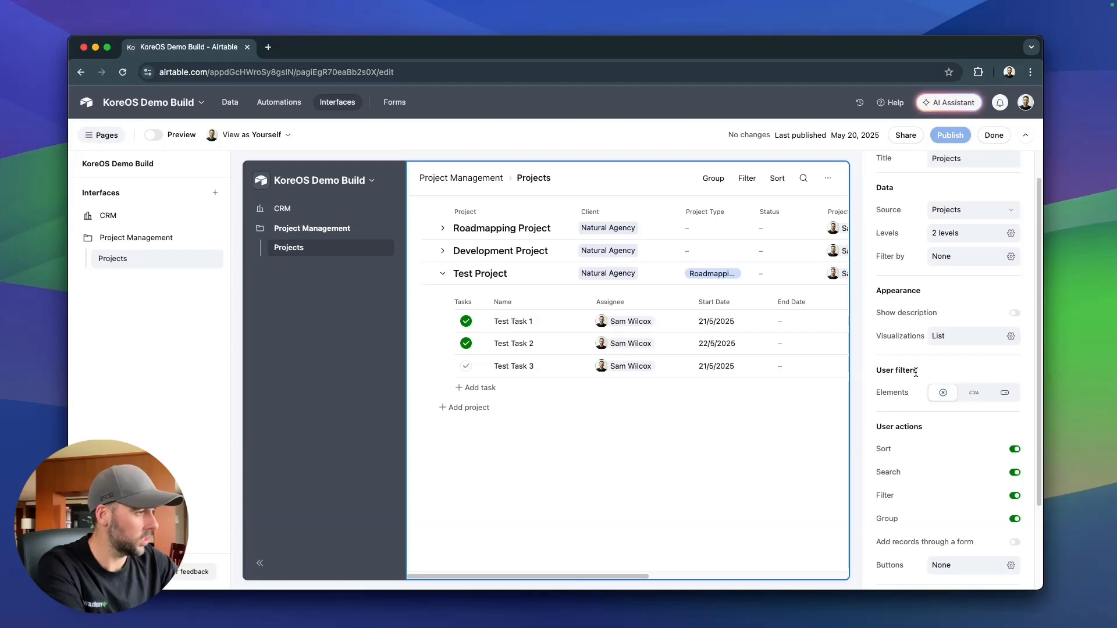
left_click(974, 399)
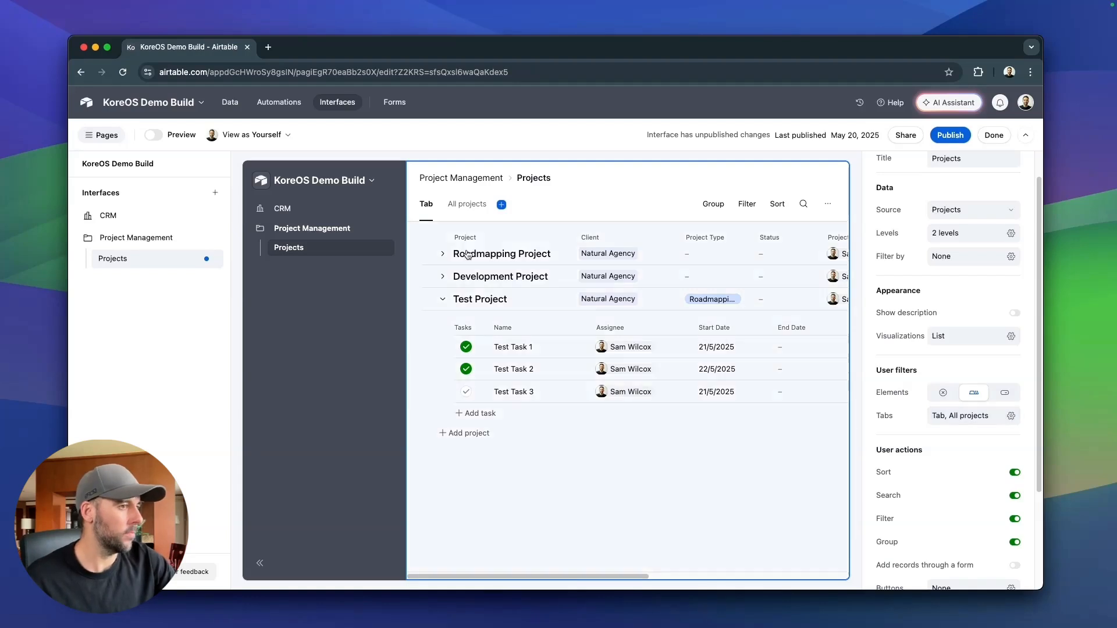
left_click(428, 206)
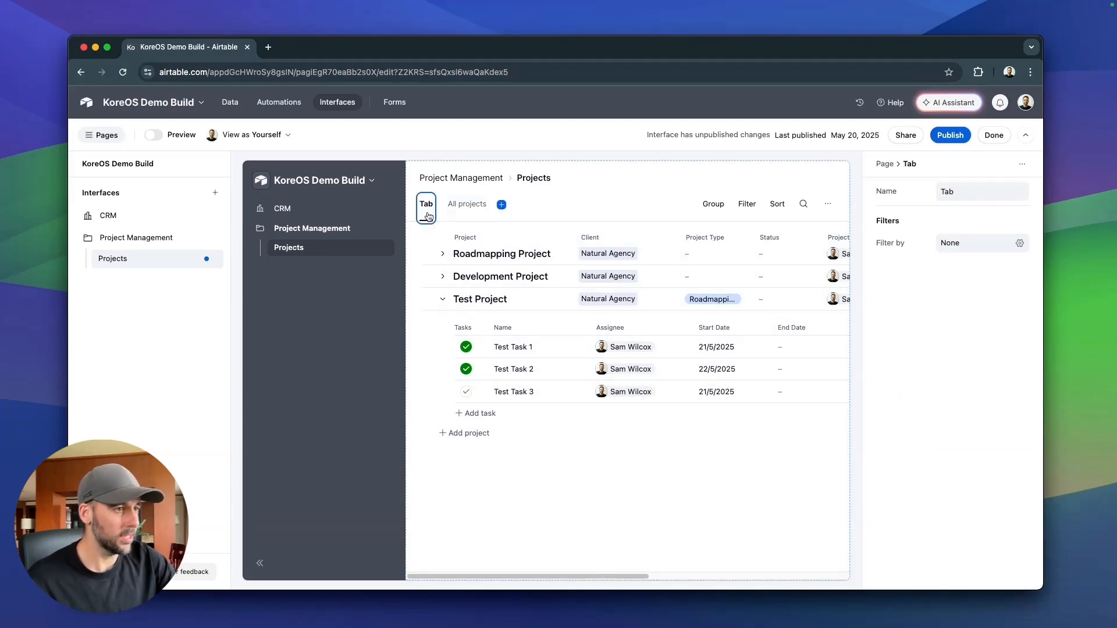
double_click(954, 196)
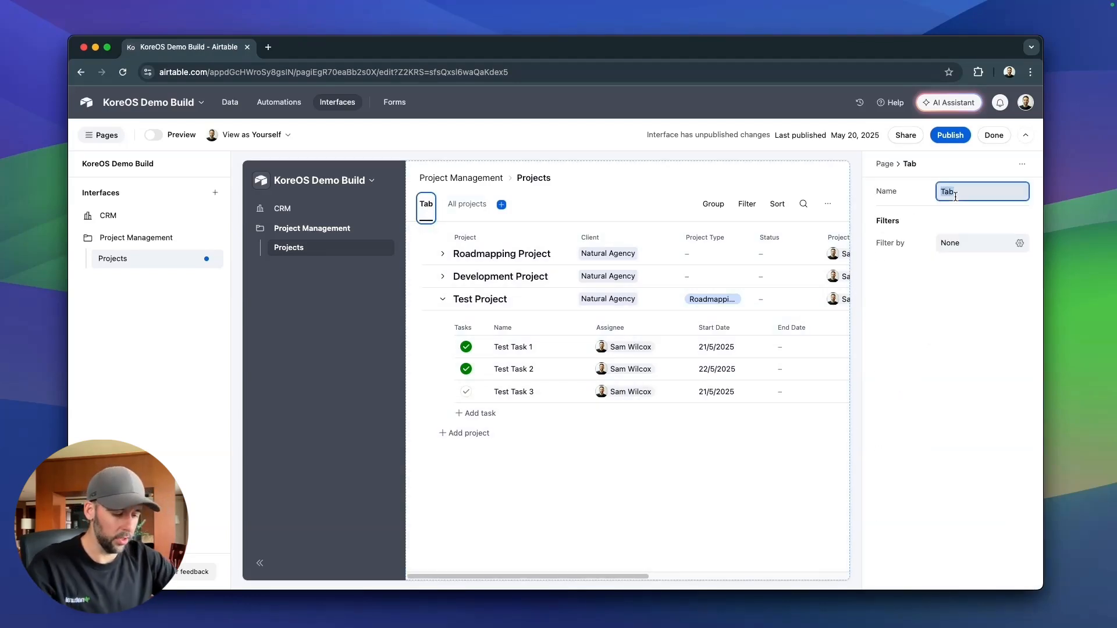
type("Active")
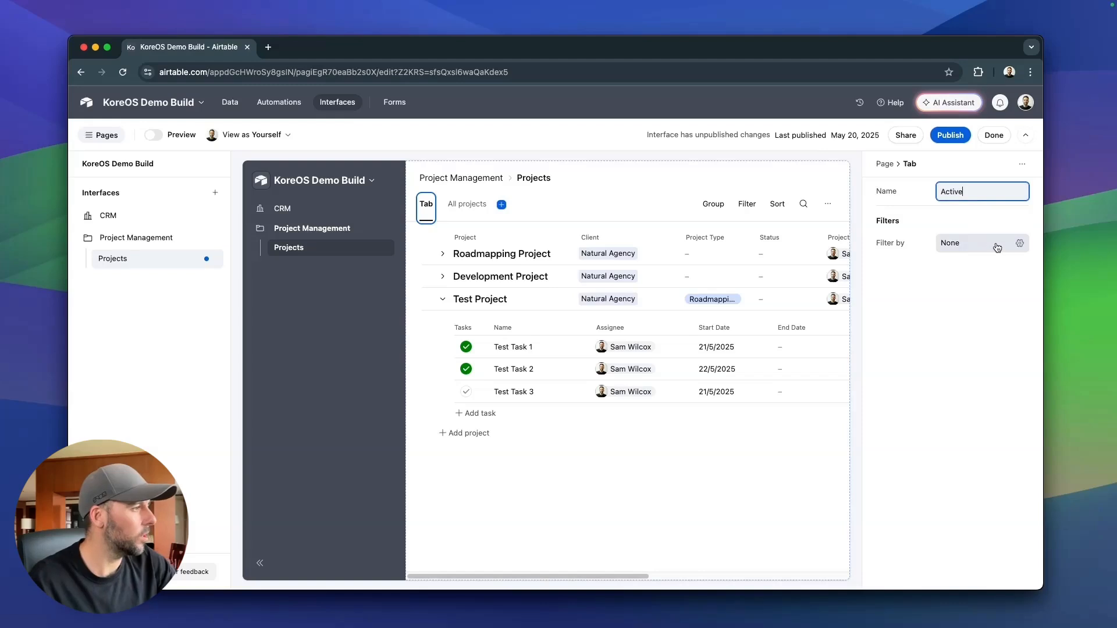
Filter the Active tab to projects whose Status is On Track.
left_click(989, 243)
left_click(766, 307)
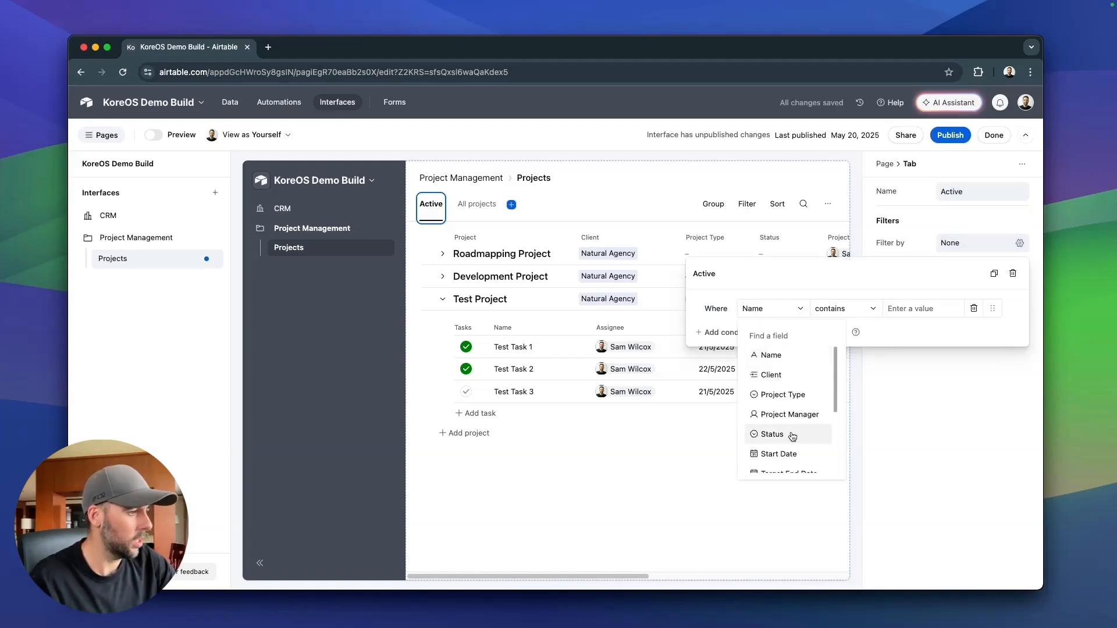
left_click(771, 434)
left_click(861, 309)
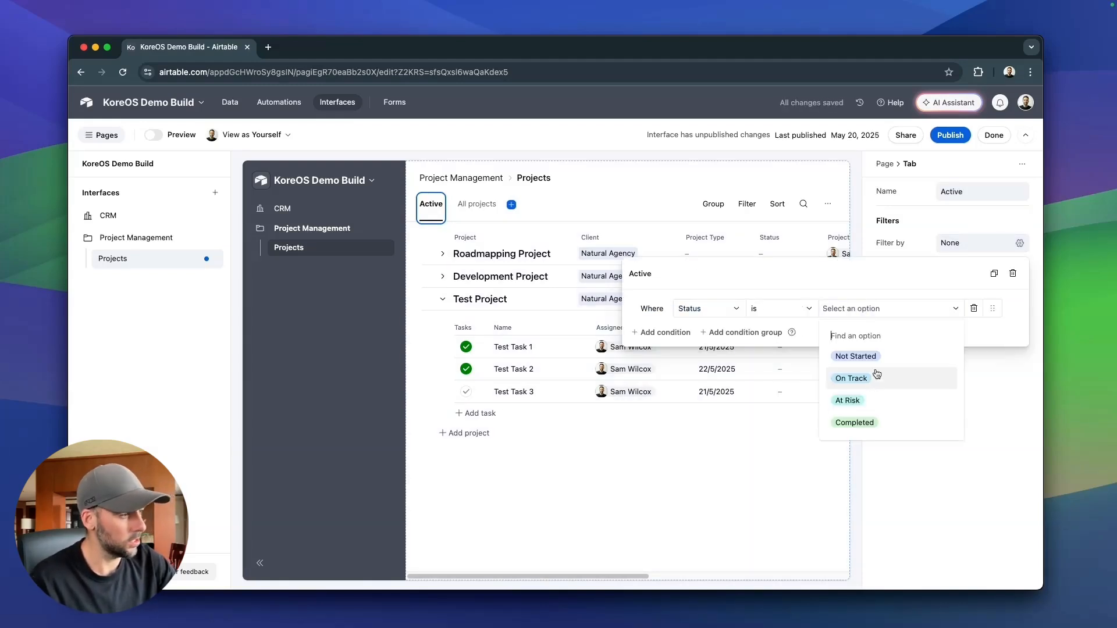
left_click(878, 378)
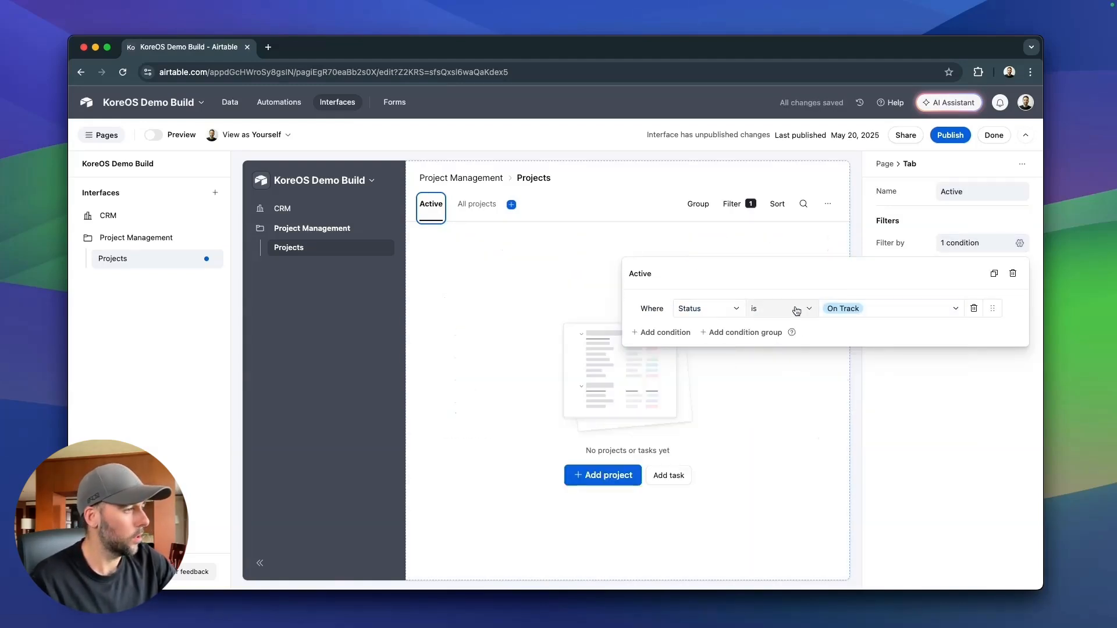
Change the Active tab's condition to Status is any of On Track or At Risk, and publish the Project Management interface.
left_click(791, 309)
left_click(782, 396)
left_click(871, 310)
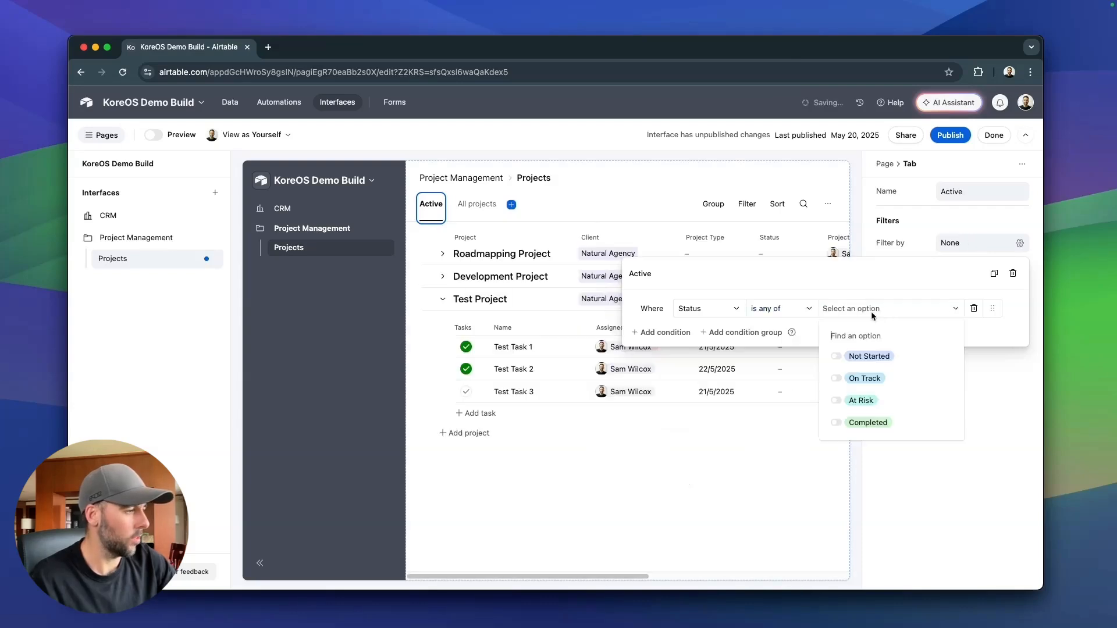
left_click(850, 379)
left_click(867, 400)
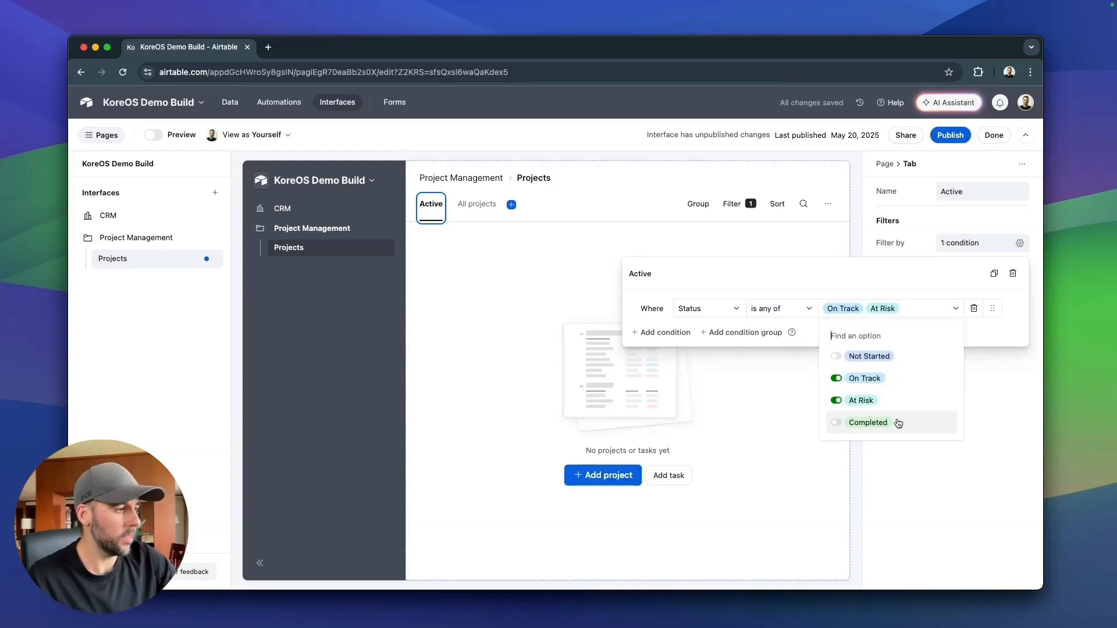
left_click(942, 504)
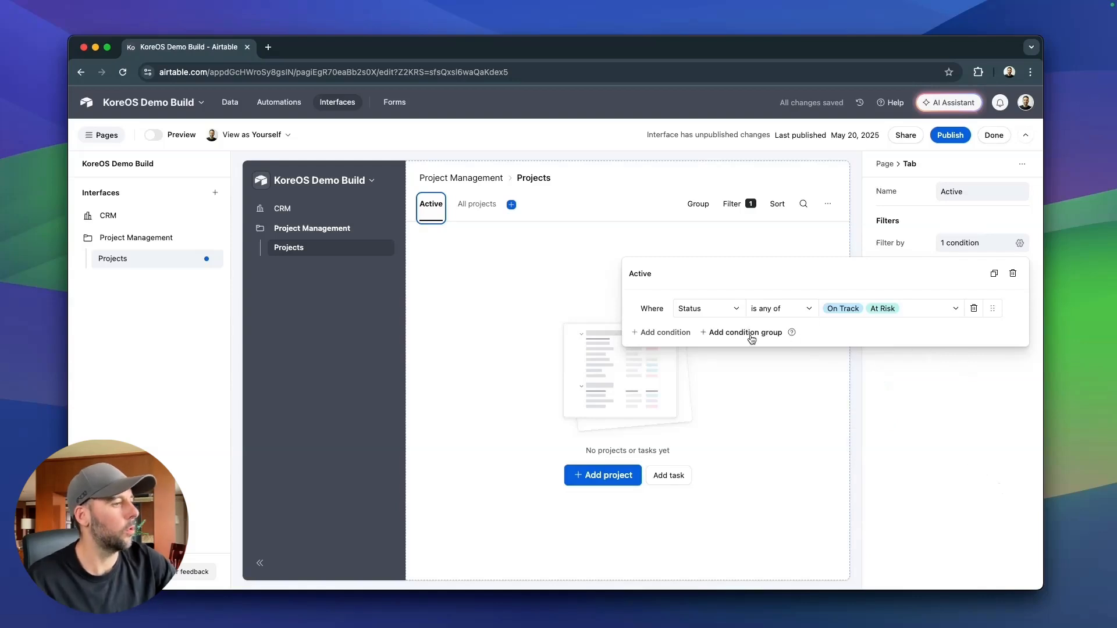
left_click(963, 396)
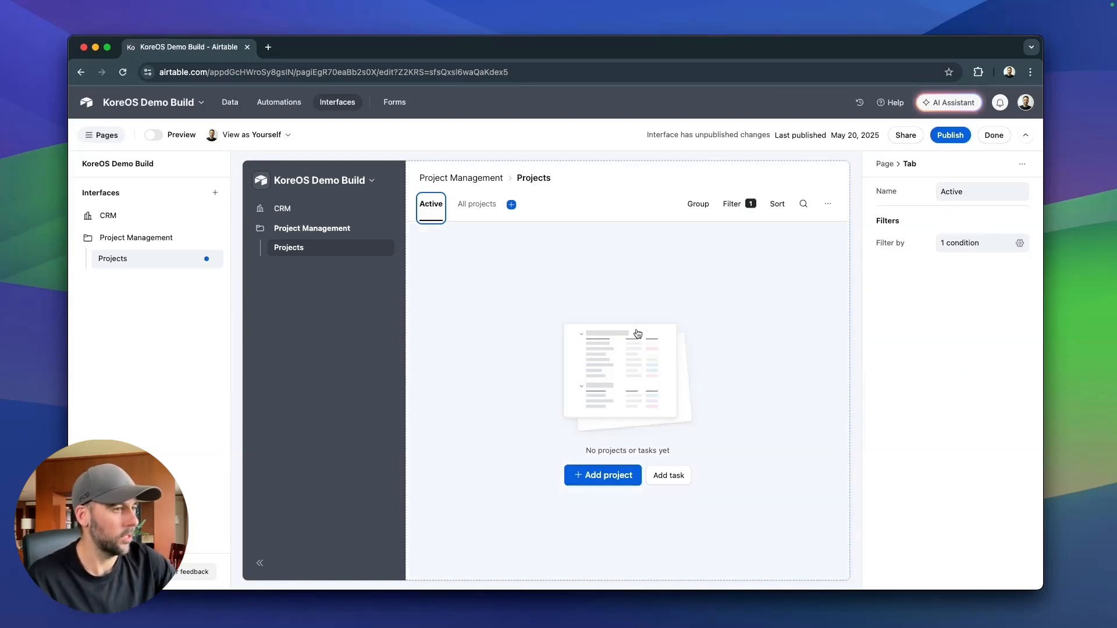
left_click(949, 135)
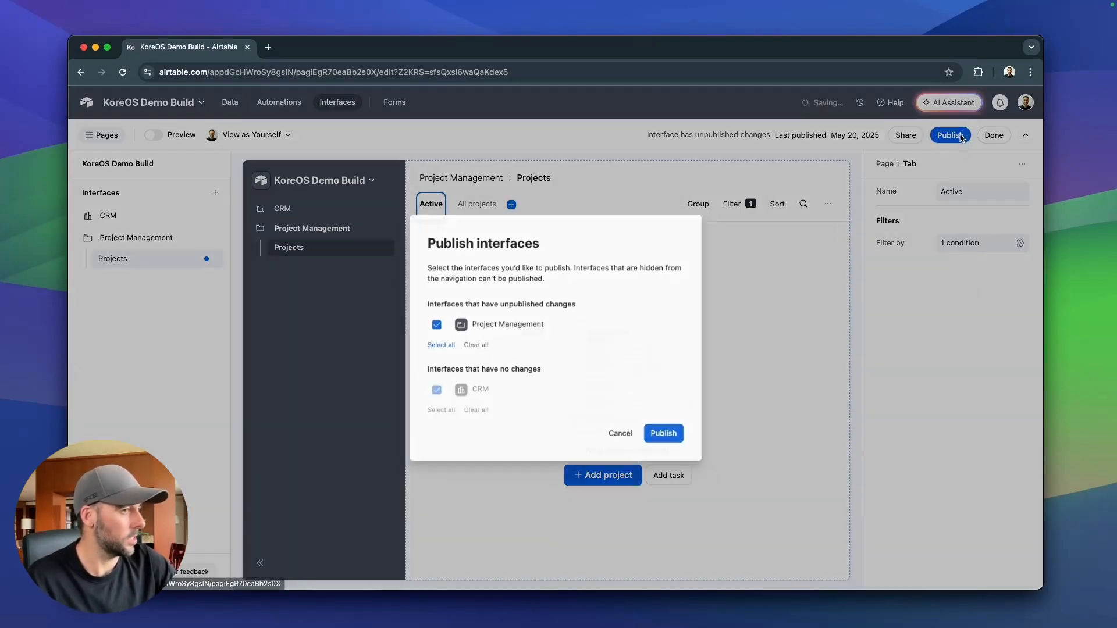
left_click(673, 435)
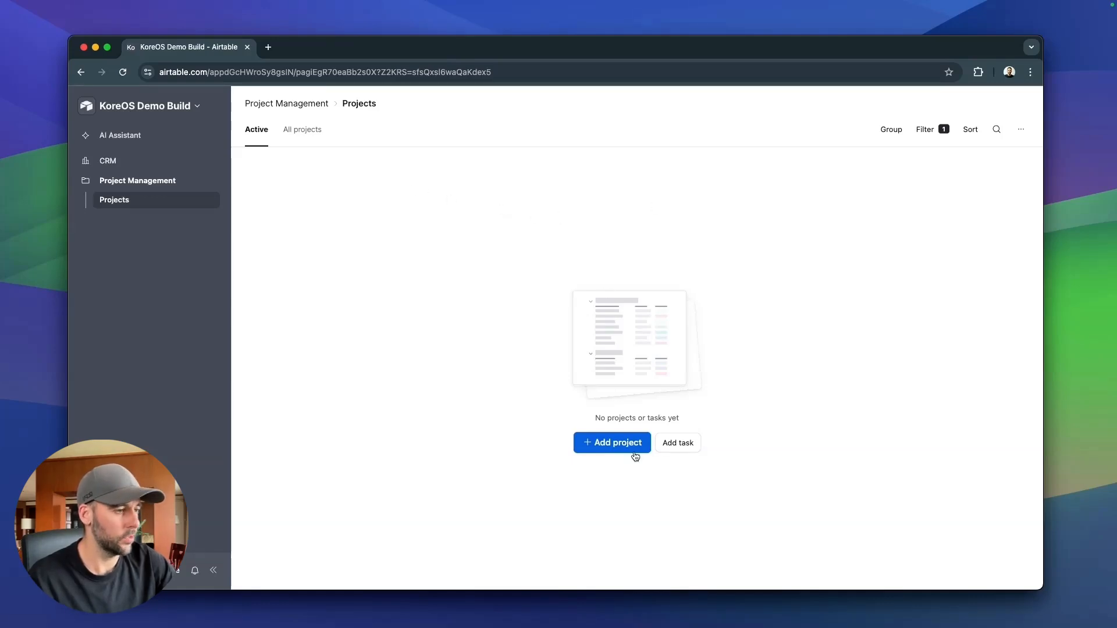
Set the status of Test Project to On Track in the Projects table.
left_click(181, 111)
left_click(131, 152)
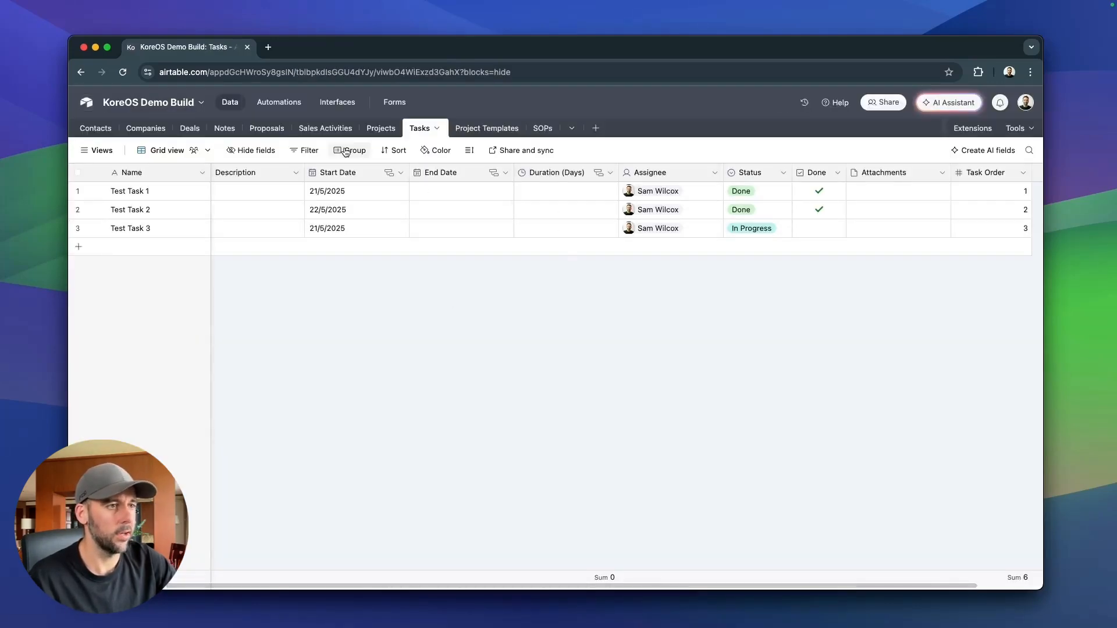
left_click(380, 128)
left_click(291, 192)
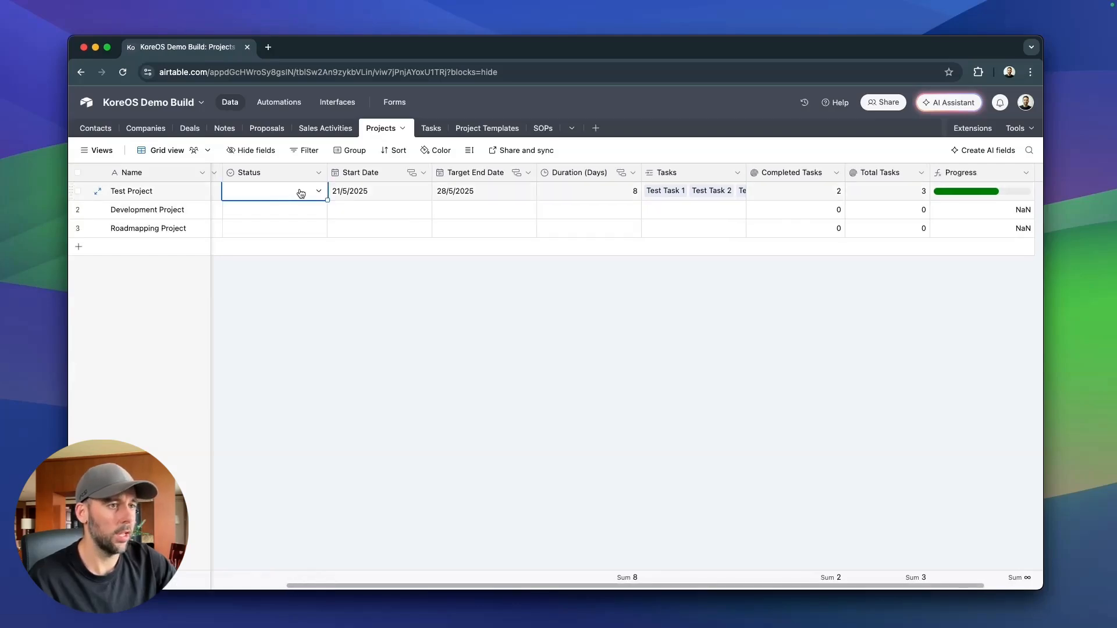
left_click(314, 192)
left_click(271, 281)
left_click(445, 365)
Give Development Project and Roadmapping Project a status outside the Active filter, and collapse Test Project in the published Active list.
left_click(301, 212)
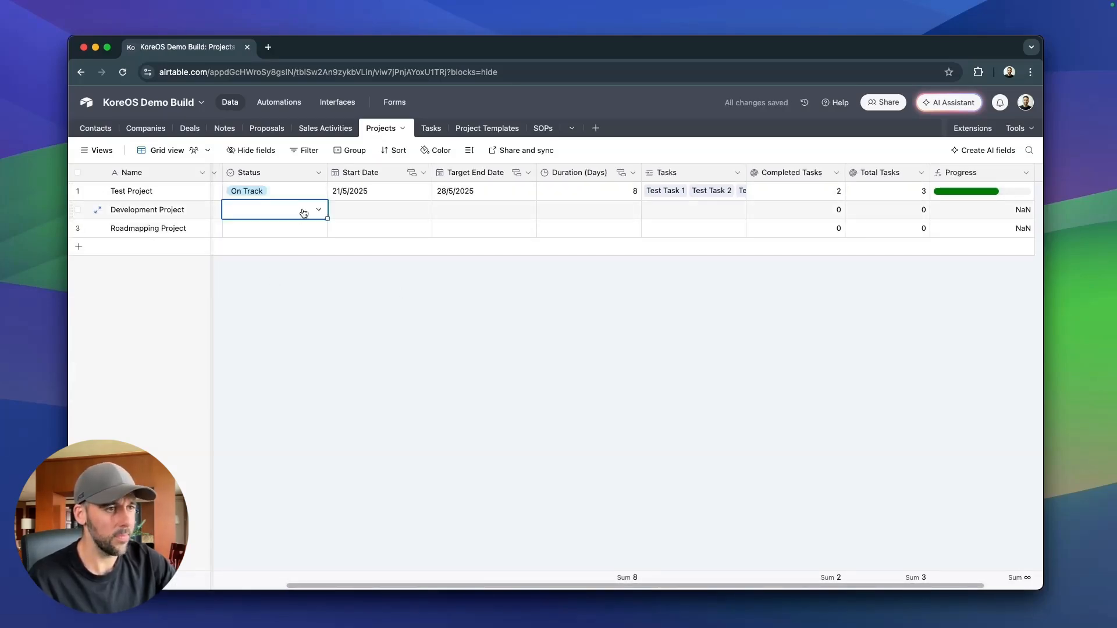
left_click(313, 208)
left_click(294, 271)
left_click(314, 228)
left_click(317, 228)
left_click(287, 288)
left_click(431, 322)
left_click(344, 107)
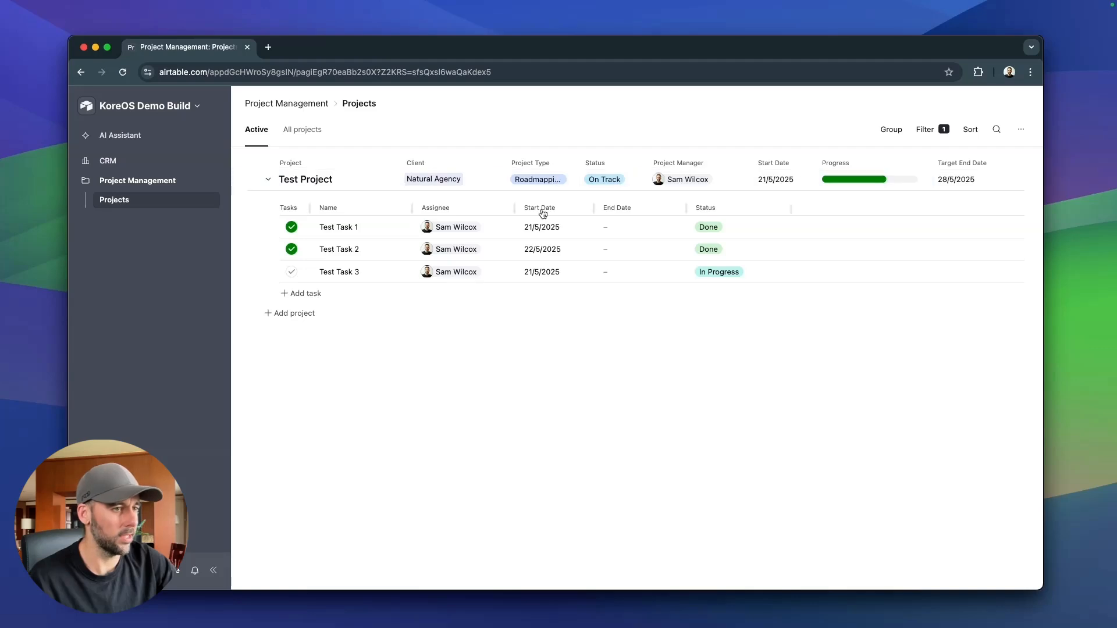
left_click(269, 180)
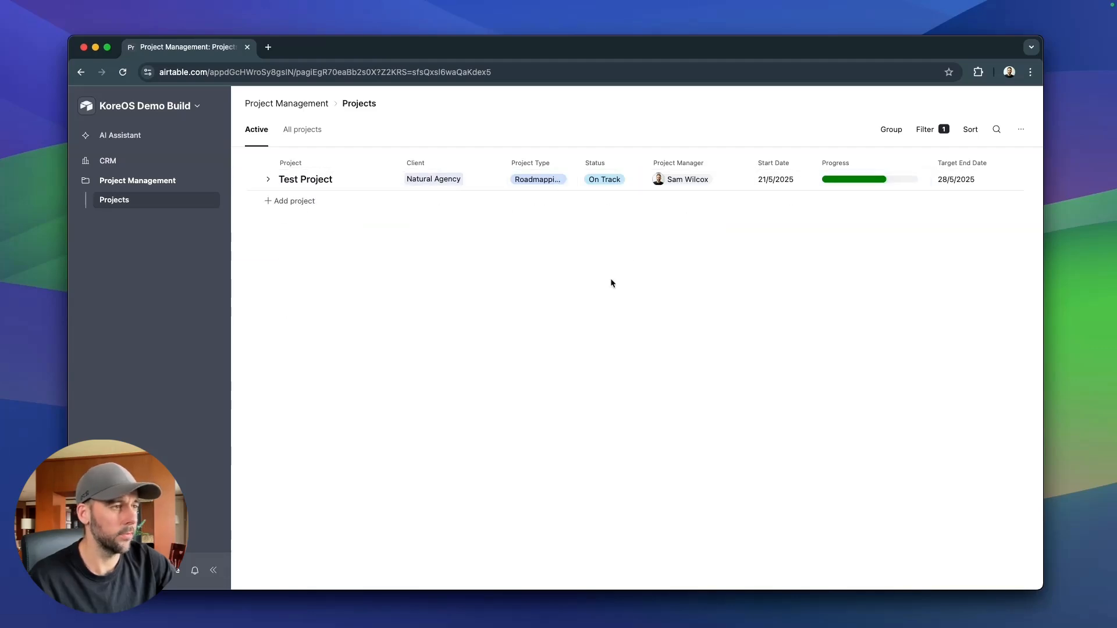
Open the Projects page for editing and rename its All projects tab to All.
left_click(196, 106)
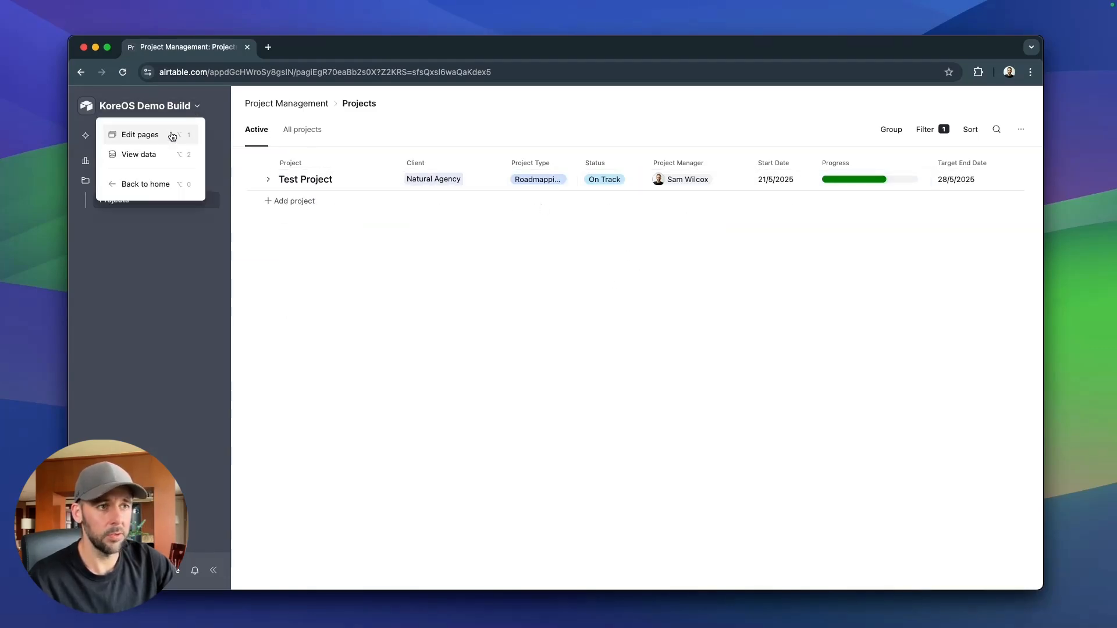
left_click(172, 135)
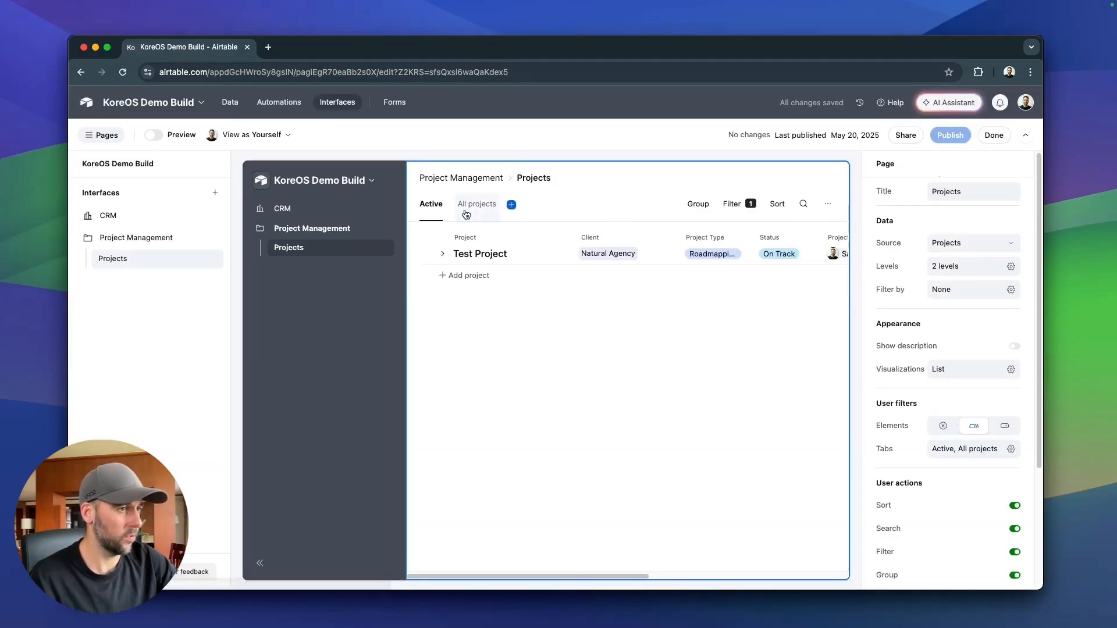
left_click(473, 203)
left_click(956, 191)
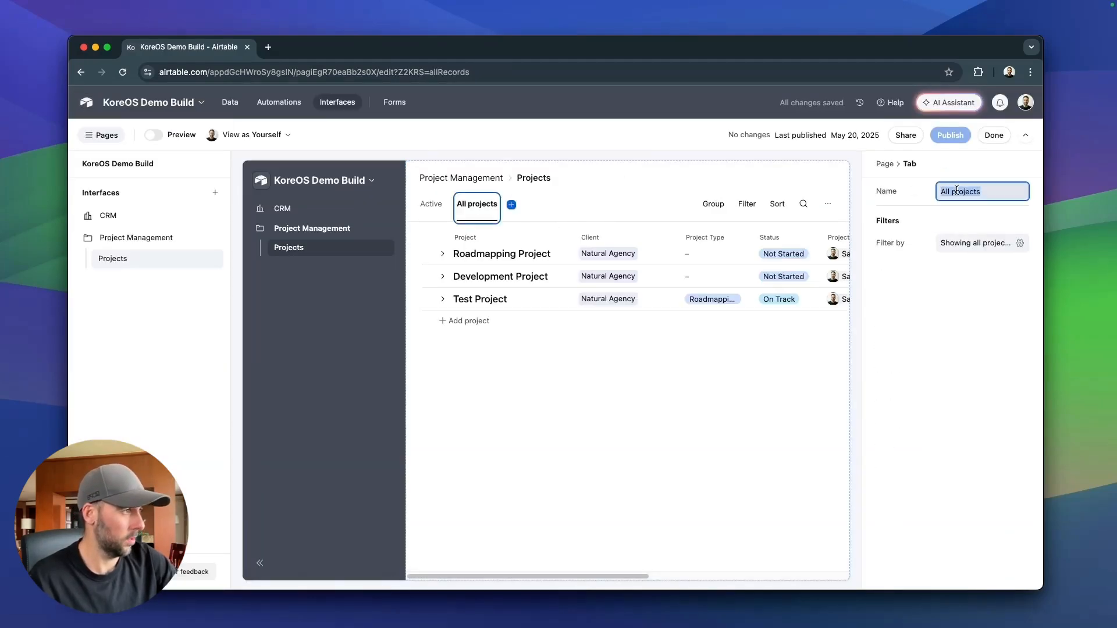
left_click(956, 194)
key("BackSpace")
type("P")
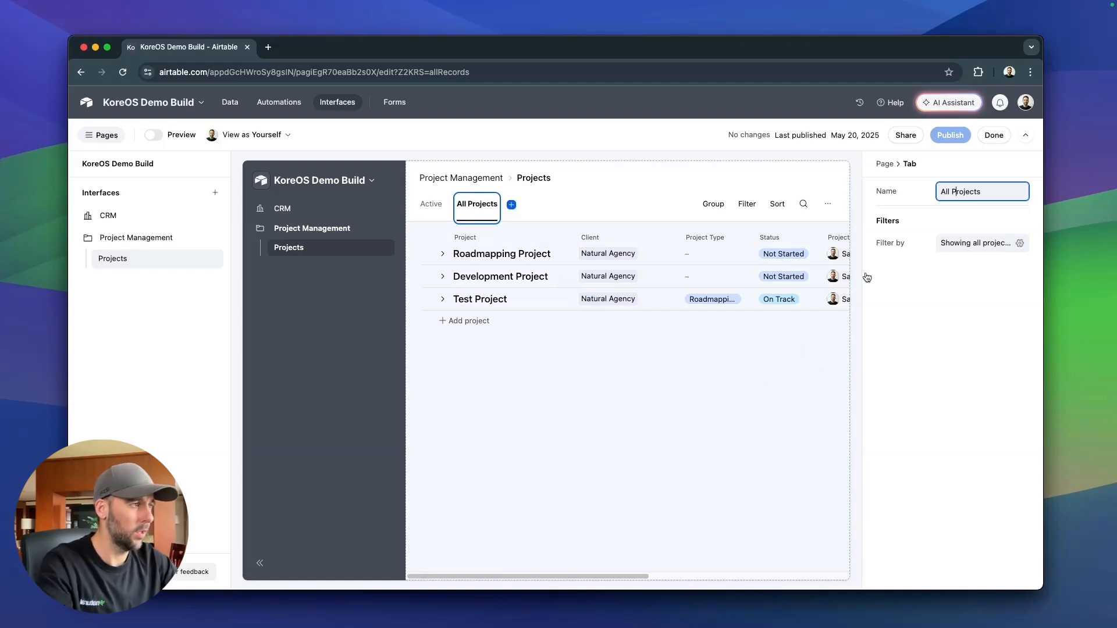
double_click(965, 192)
key("BackSpace")
key("BackSpace")
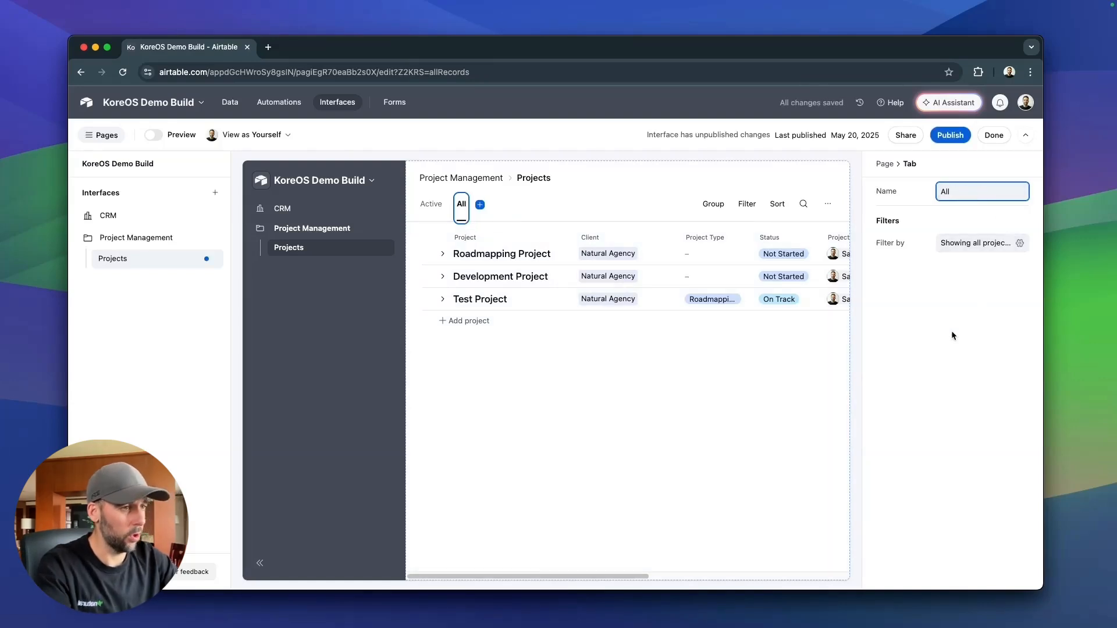
Add a tab named Upcoming to the Projects page, filtered to projects whose Status is Not Started.
left_click(480, 204)
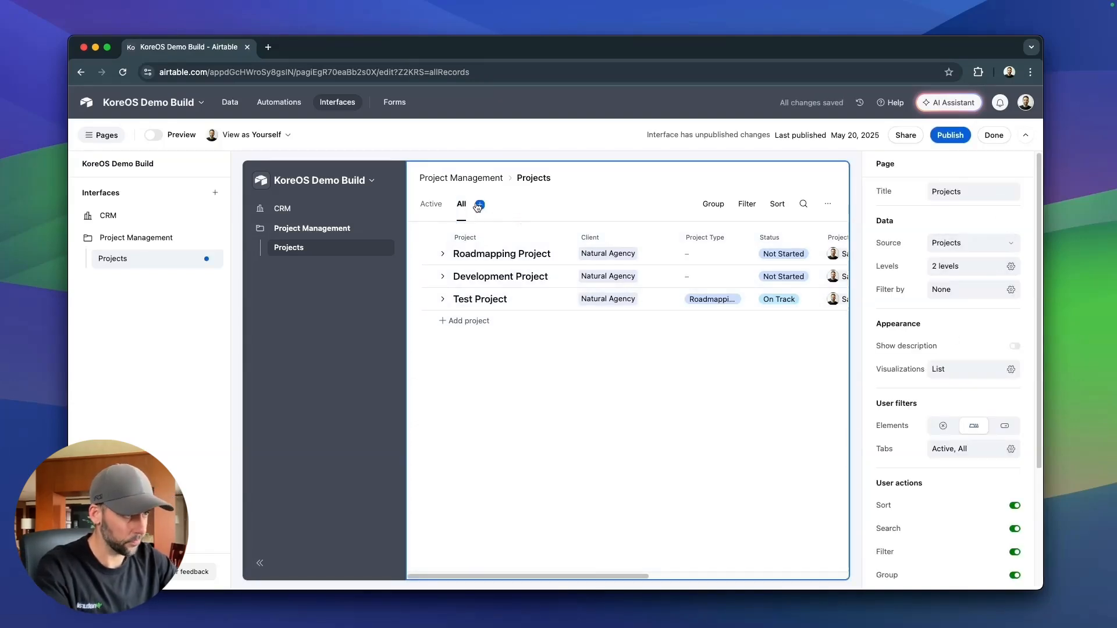
left_click(1017, 190)
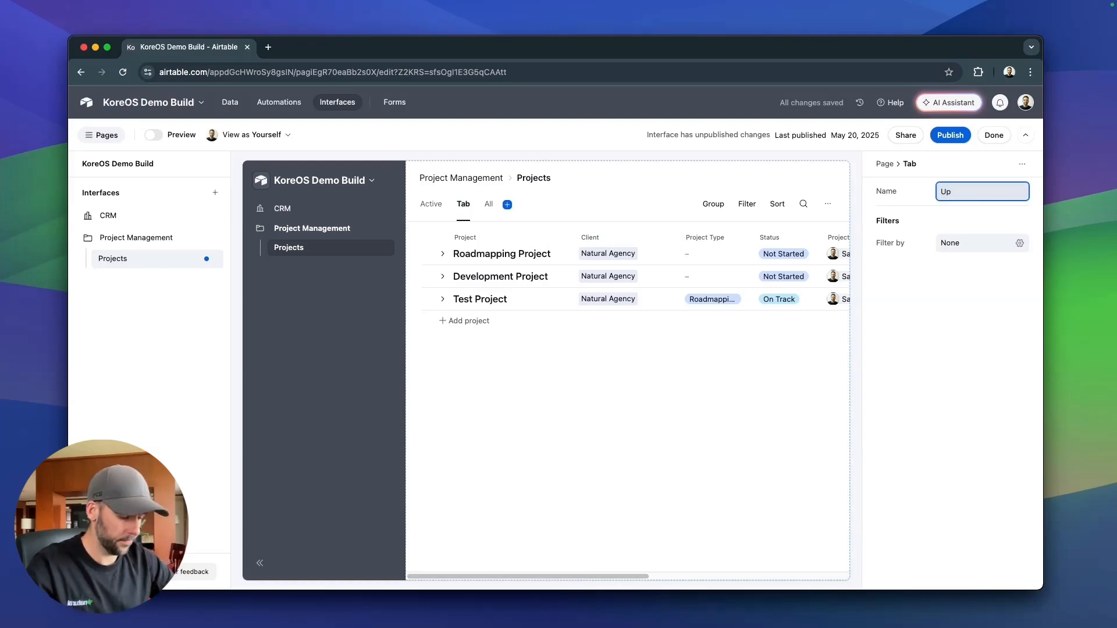
left_click(1019, 243)
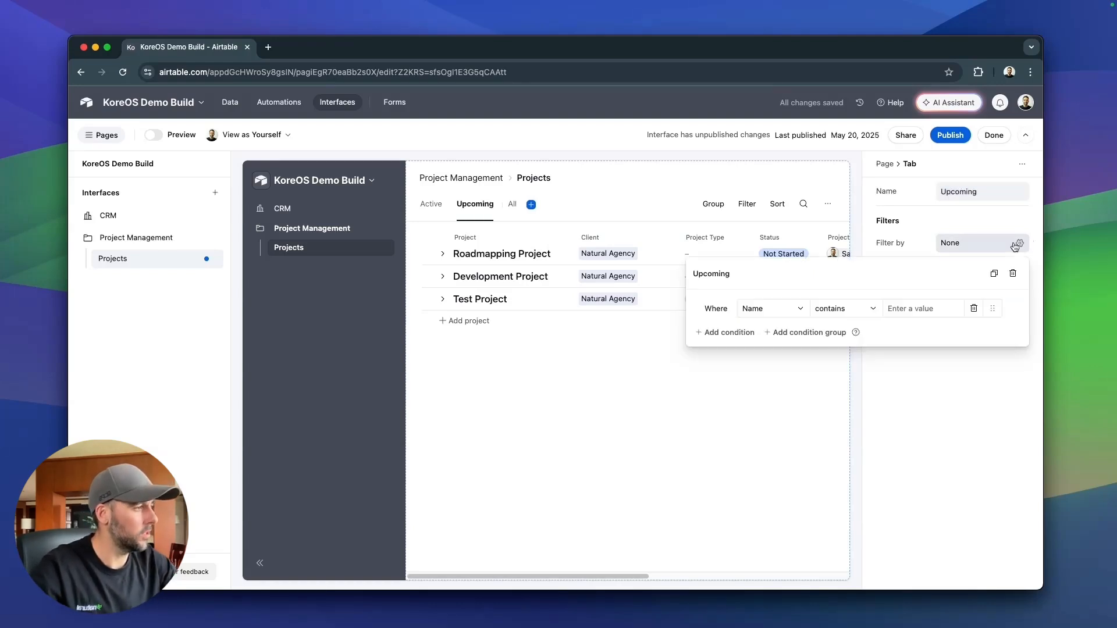
left_click(776, 309)
left_click(772, 434)
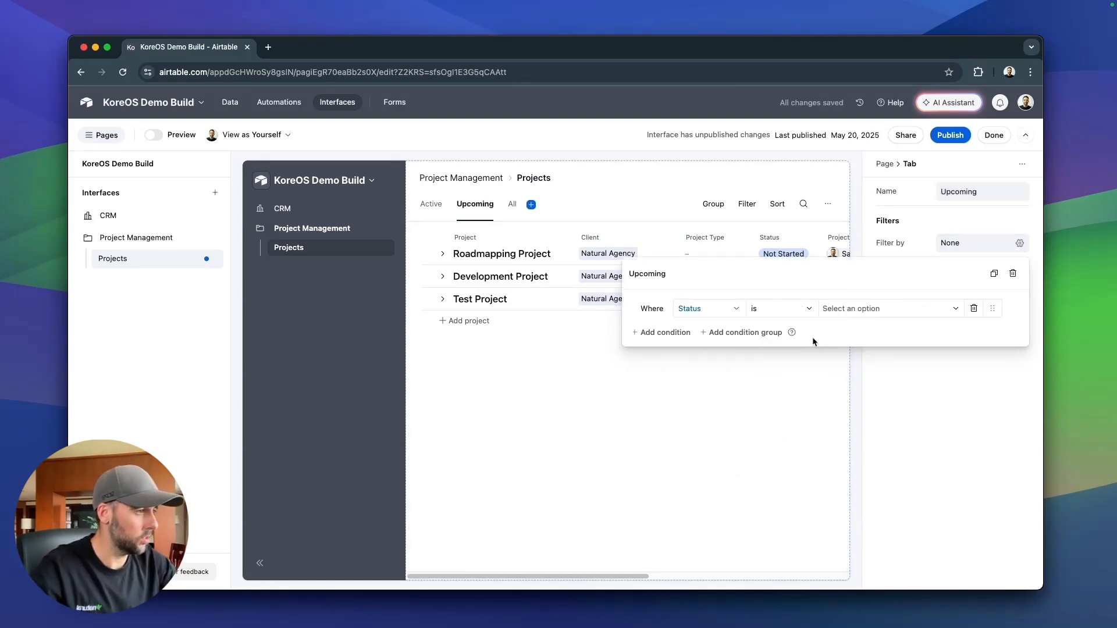
left_click(855, 356)
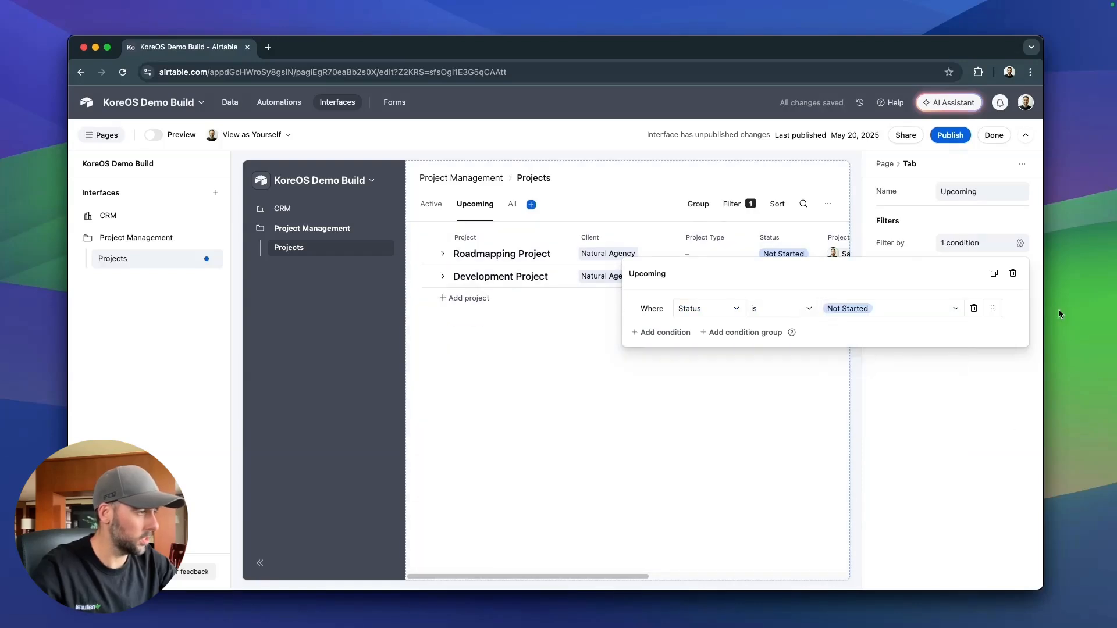
left_click(982, 417)
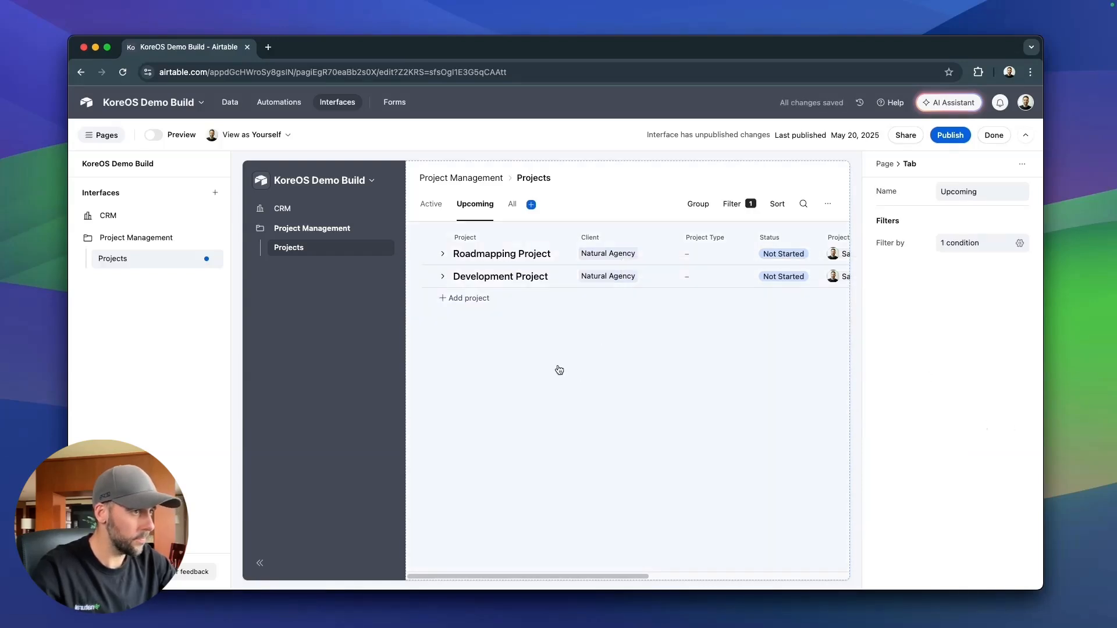
Add a tab named Completed that filters projects by a finished Status, and publish the interface.
left_click(531, 204)
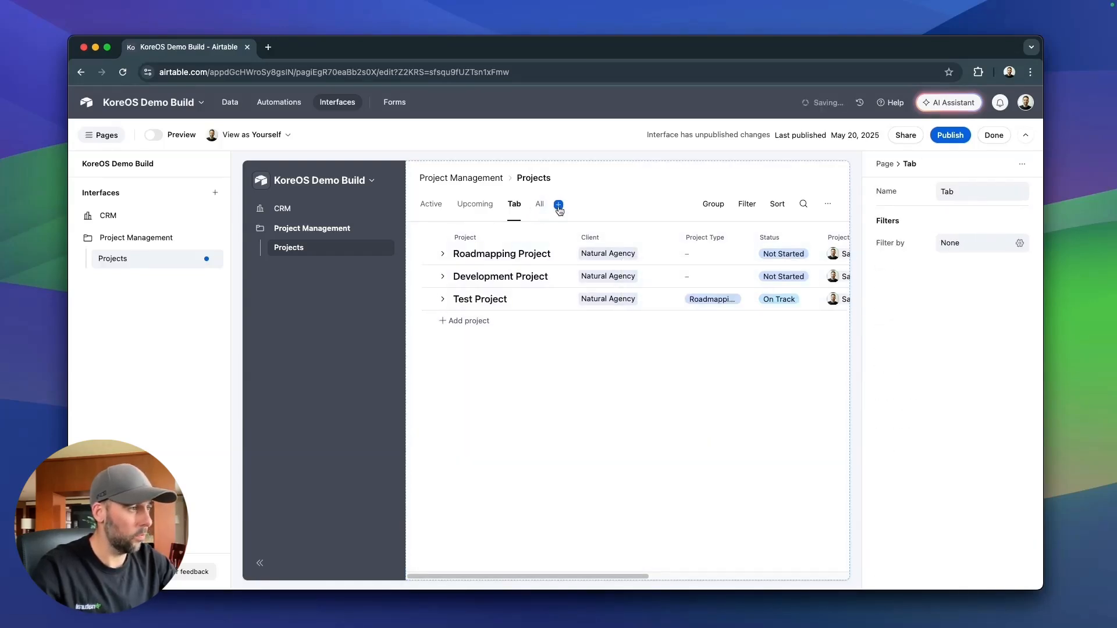
left_click(987, 192)
type("Completed")
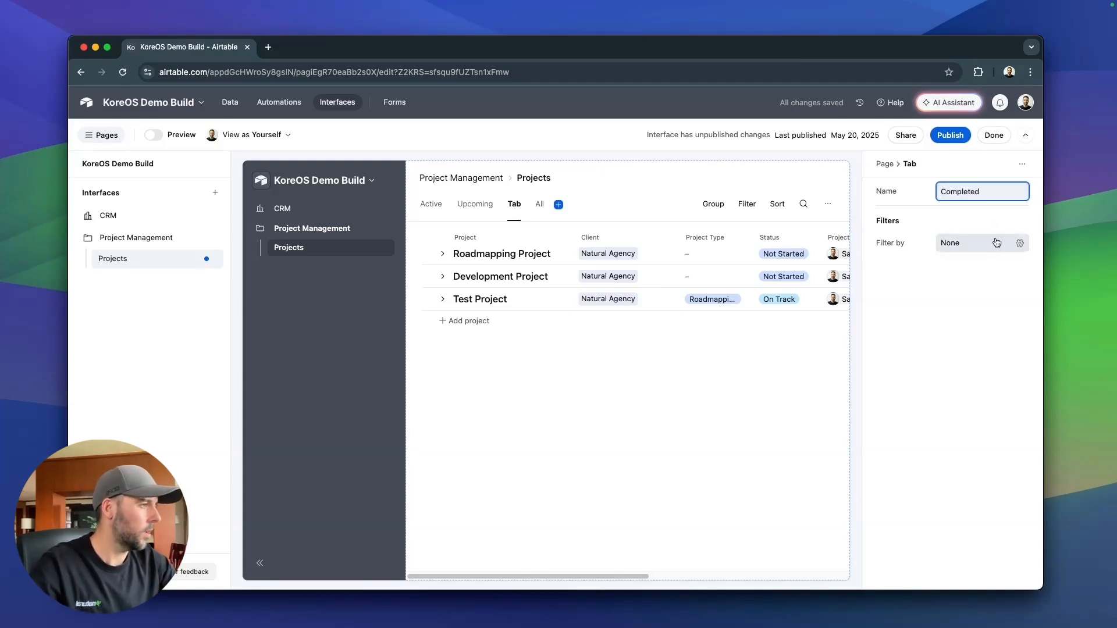
left_click(971, 243)
left_click(771, 308)
left_click(764, 435)
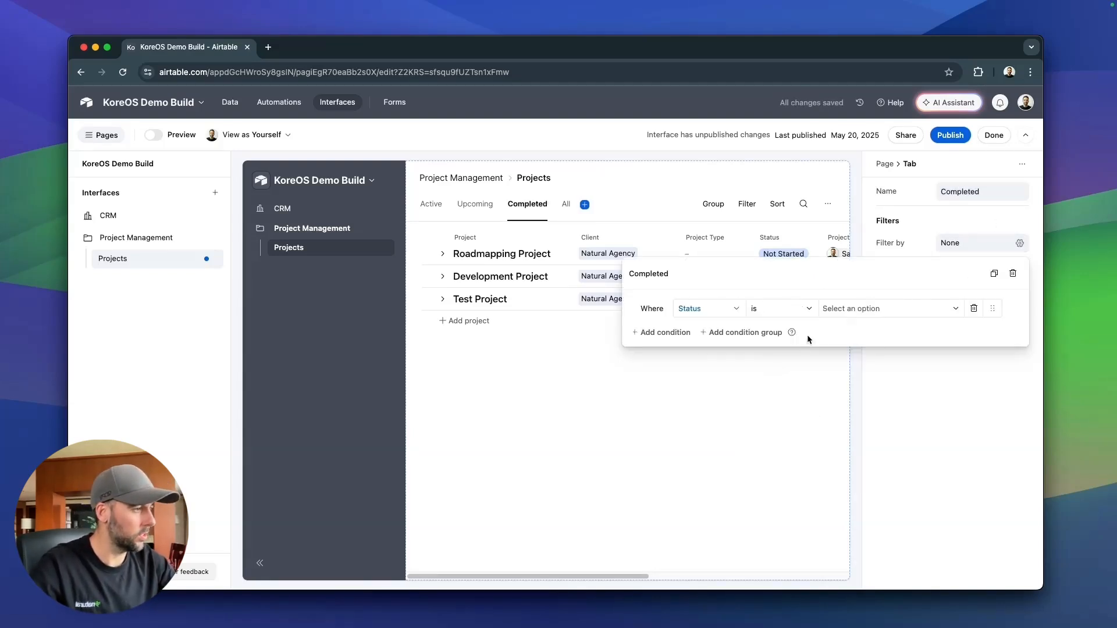
left_click(849, 308)
left_click(847, 421)
left_click(951, 449)
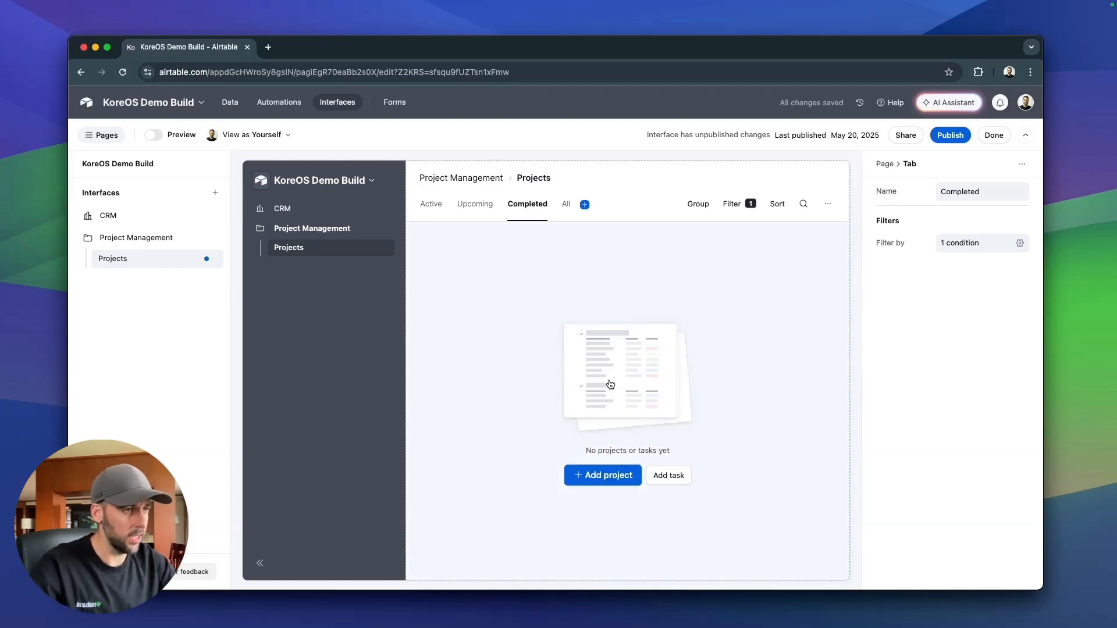
left_click(948, 137)
left_click(669, 434)
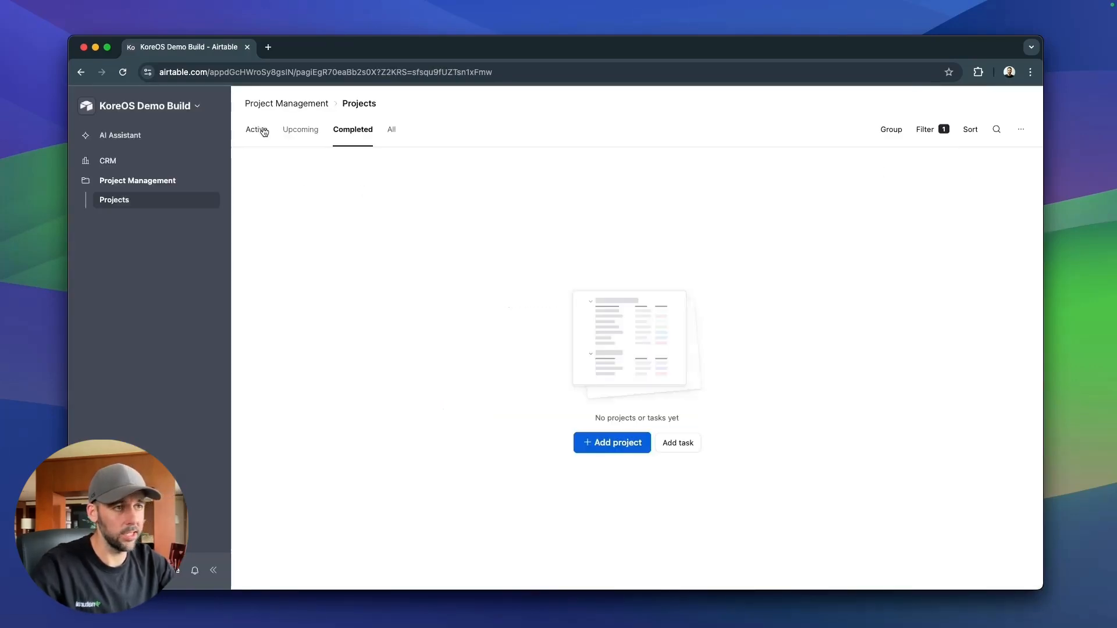
Check the project lists under the published Active, Upcoming, Completed and All tabs, ending on Active.
left_click(263, 132)
left_click(296, 134)
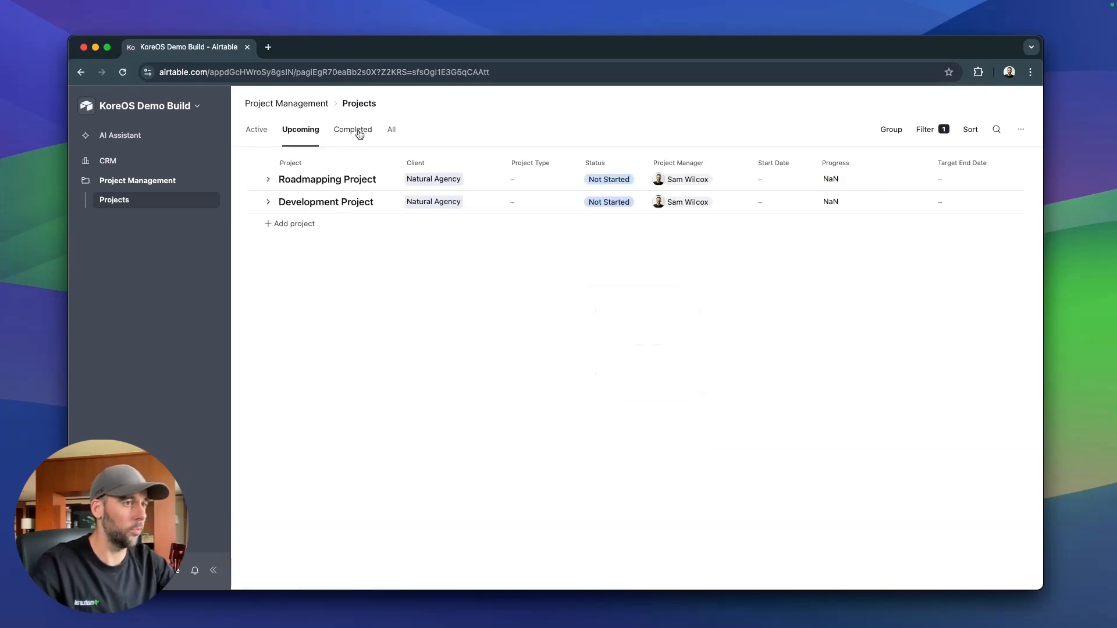
left_click(357, 133)
left_click(392, 133)
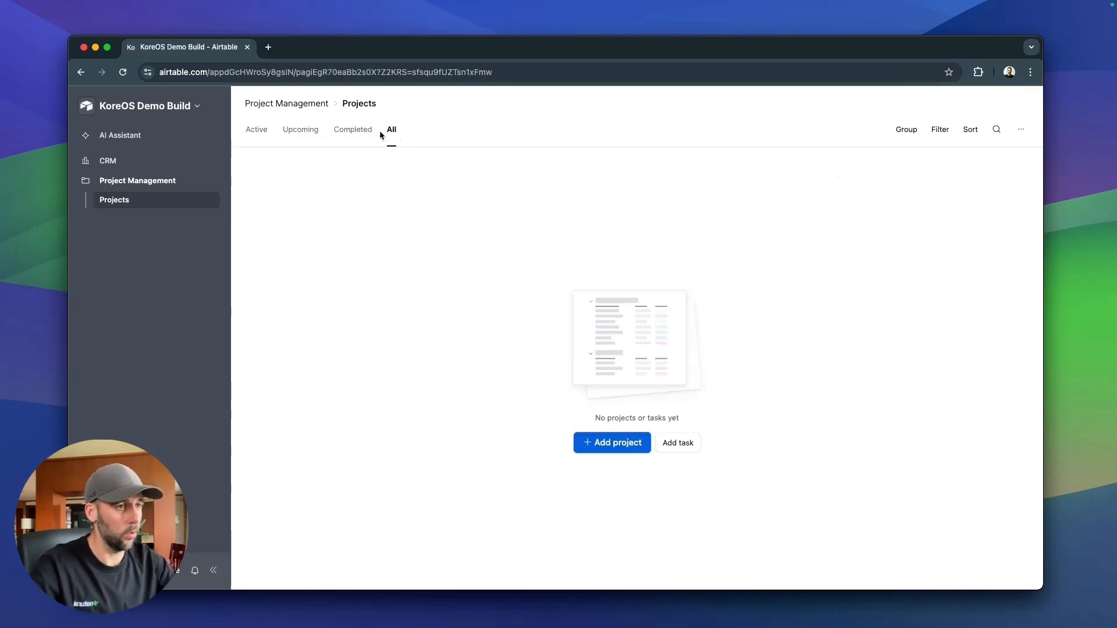
left_click(259, 132)
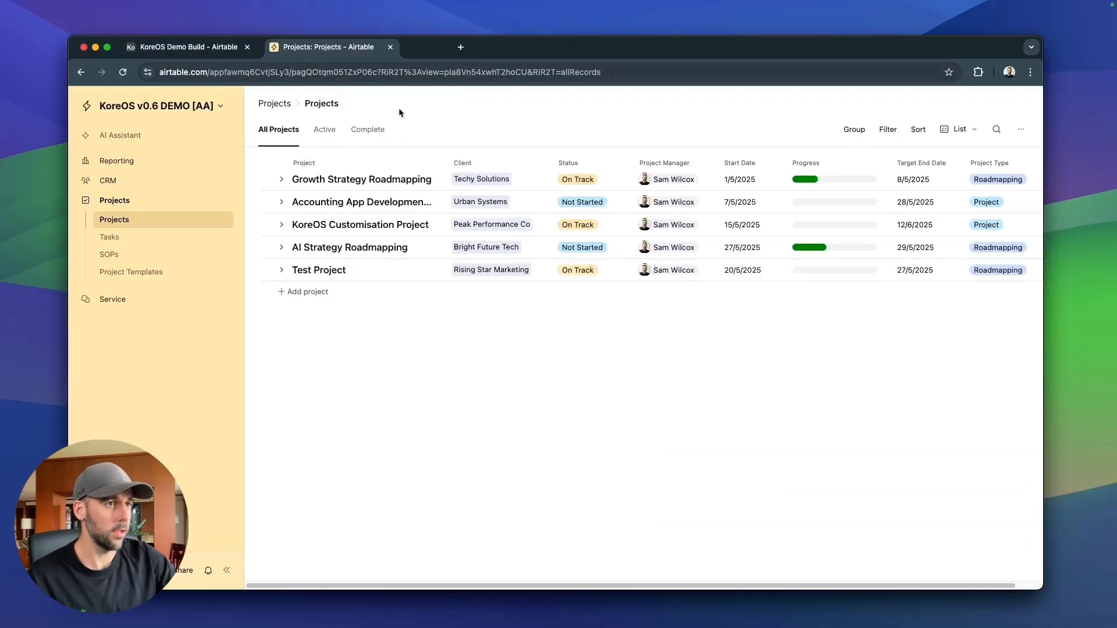
In the KoreOS v0.6 DEMO base, view the Projects page as a Timeline and review its Active, Complete and All Projects tabs.
left_click(958, 129)
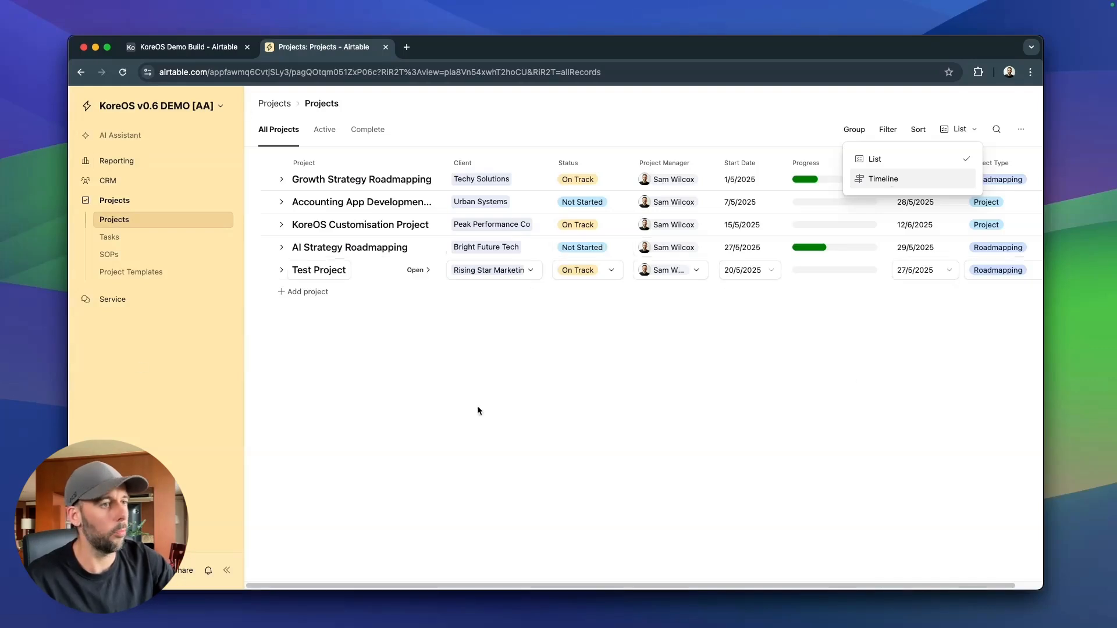
left_click(898, 179)
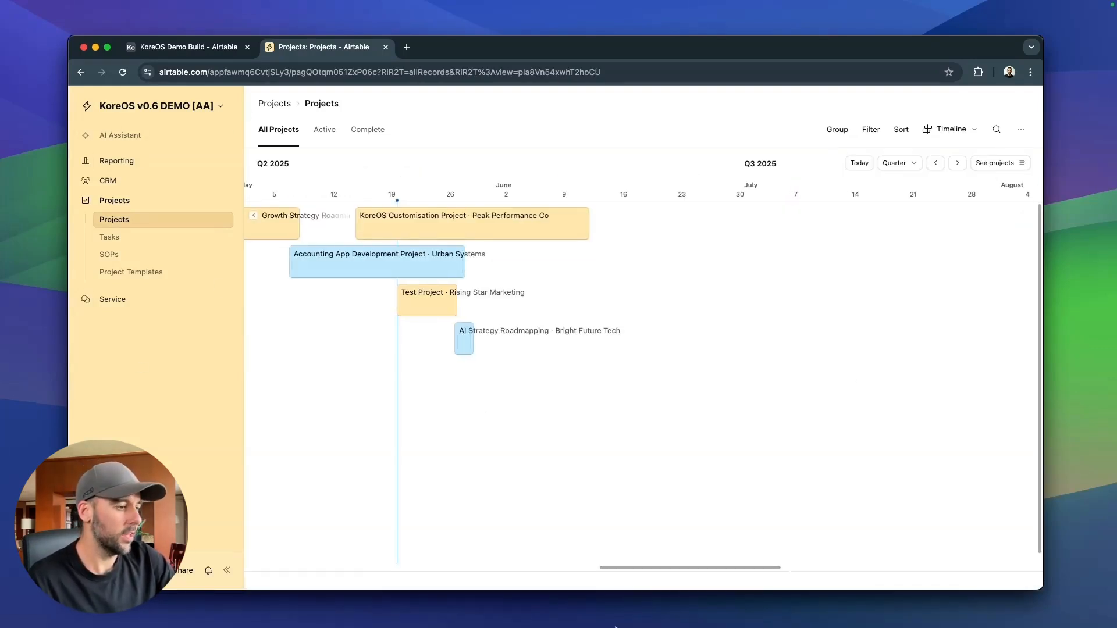
left_click_drag(699, 567, 675, 565)
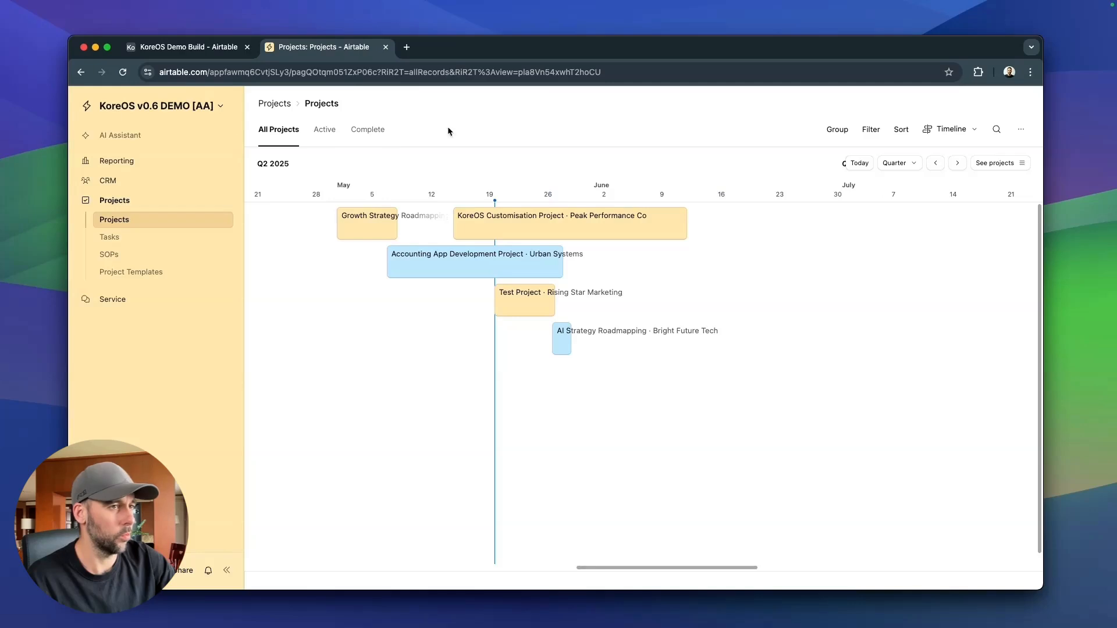
left_click(325, 132)
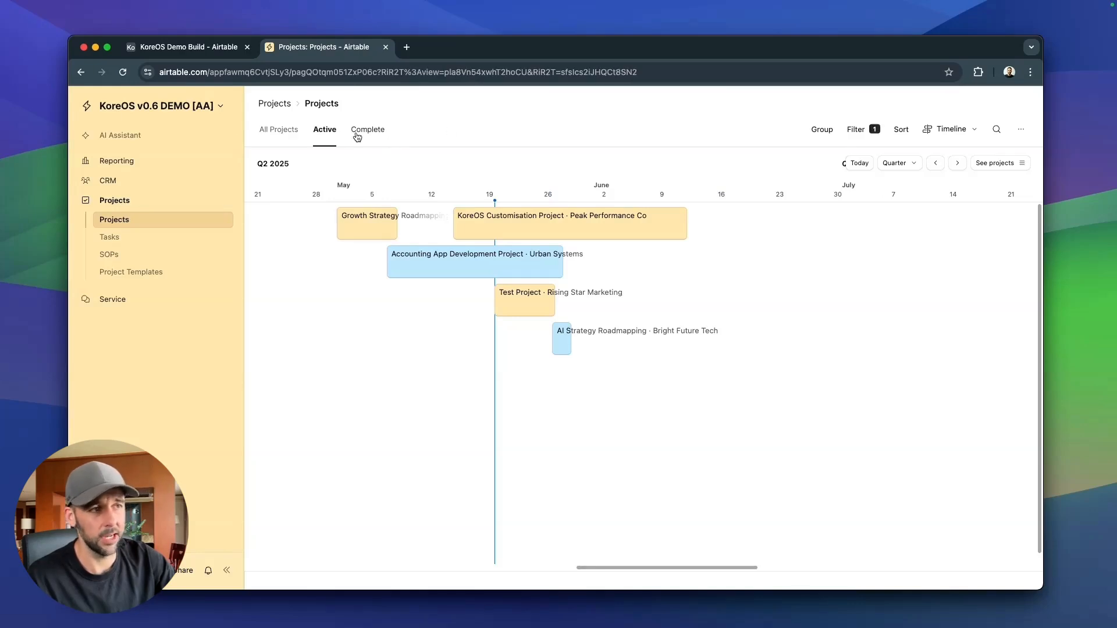
left_click(369, 134)
left_click(288, 130)
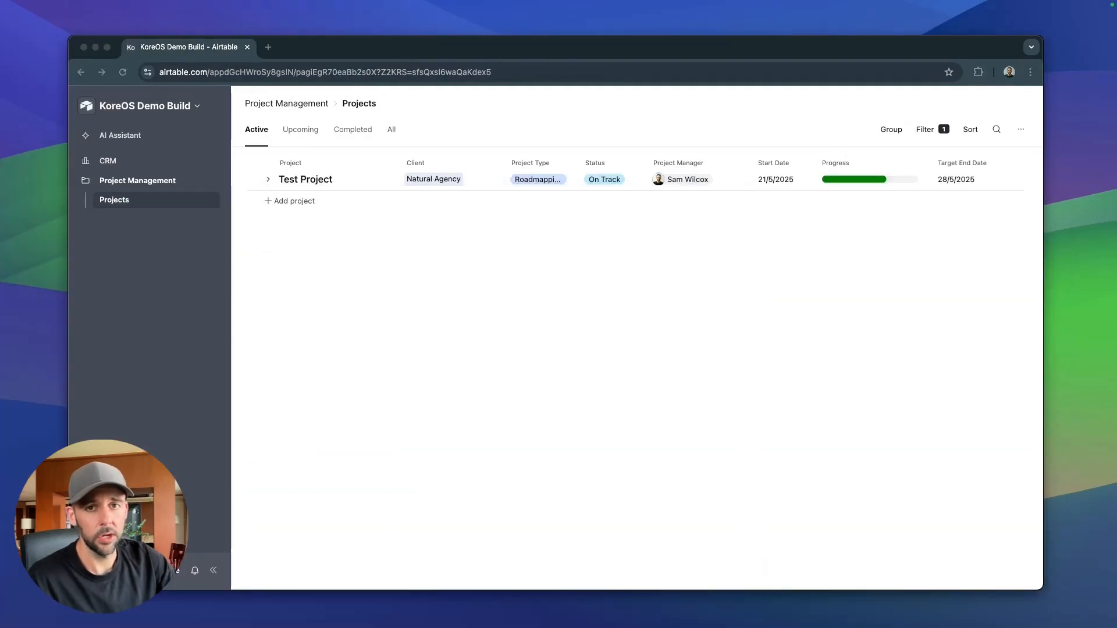
Edit the KoreOS Demo Build Projects page, add a Timeline visualization beside List, and open the timeline's settings.
left_click(188, 114)
left_click(186, 138)
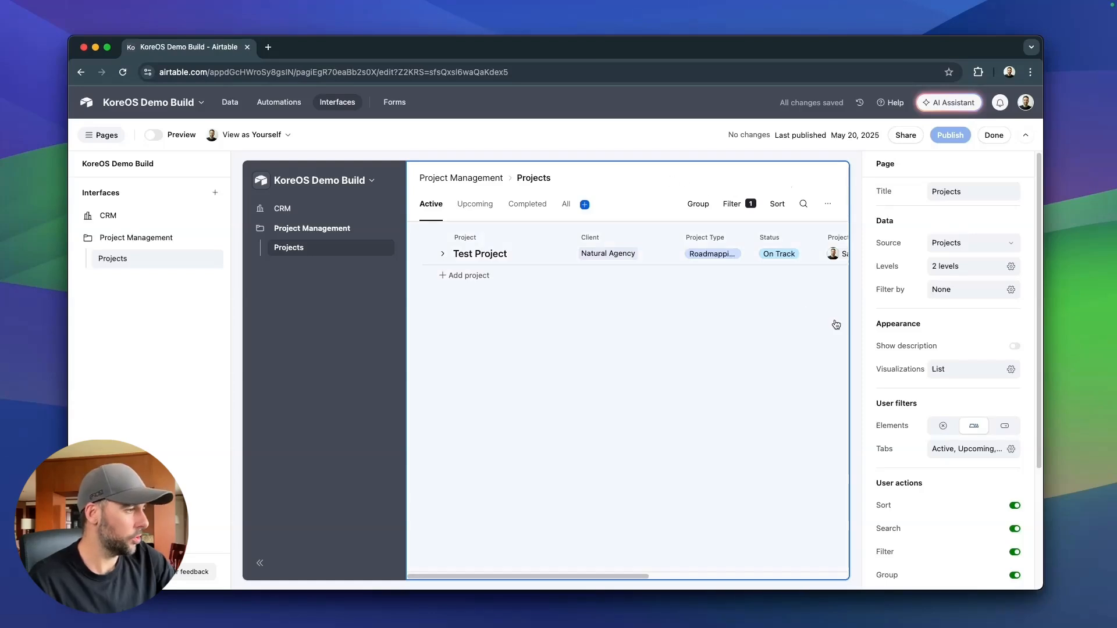
left_click(1012, 369)
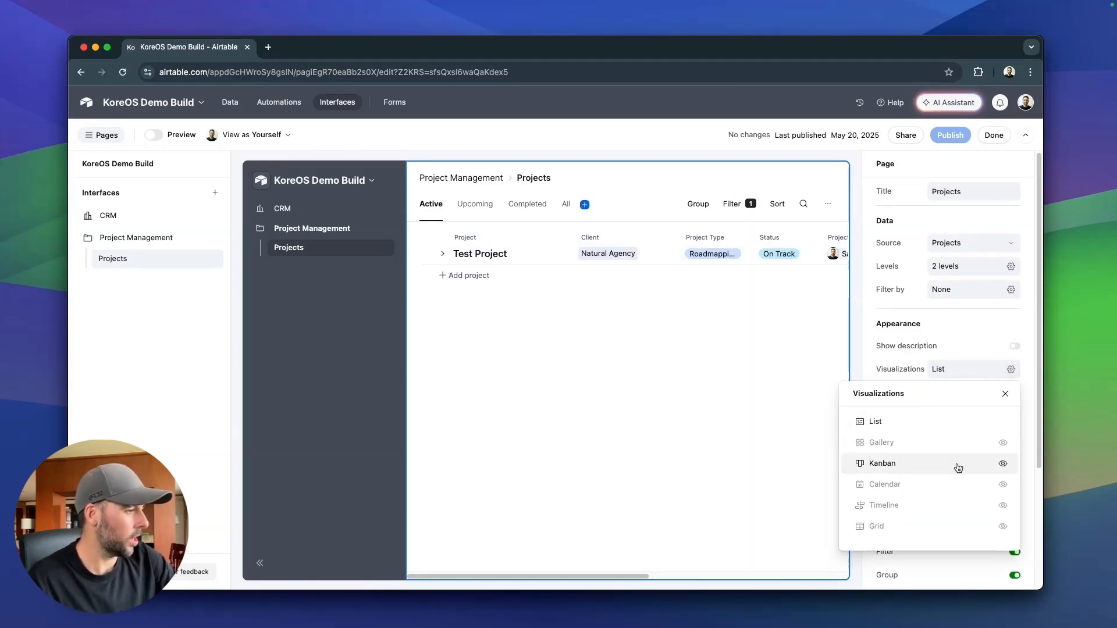
left_click(1002, 505)
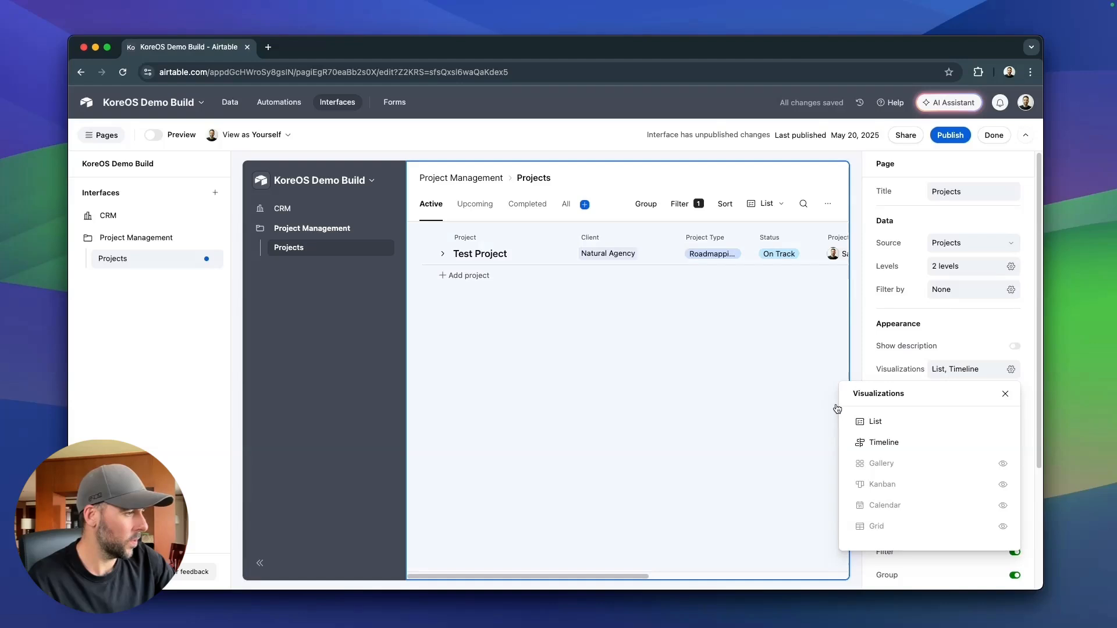
left_click(876, 440)
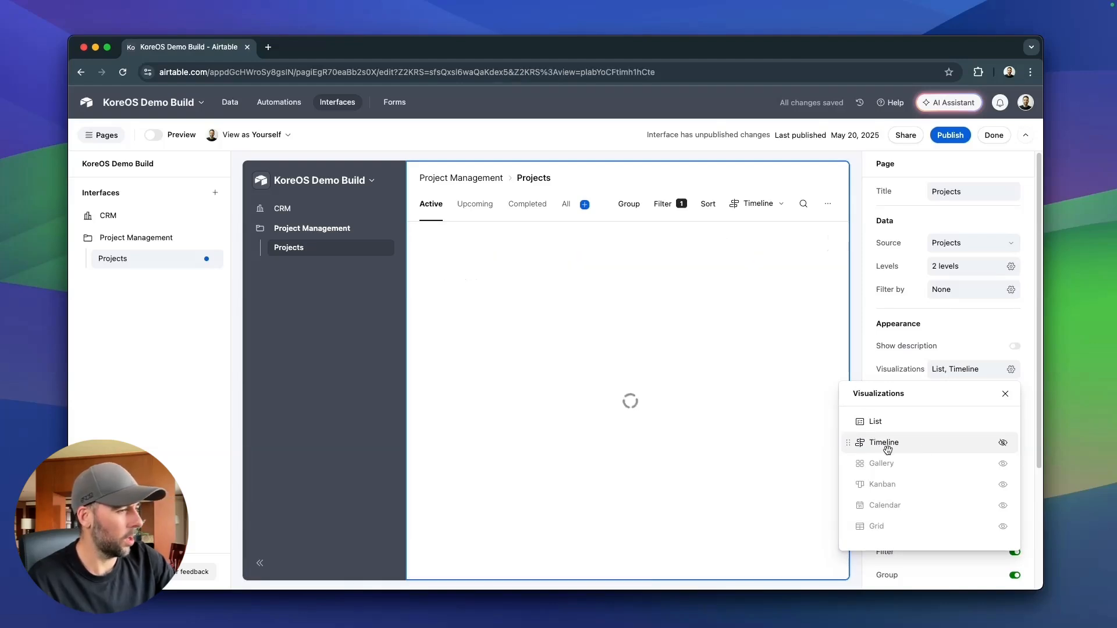
left_click(721, 415)
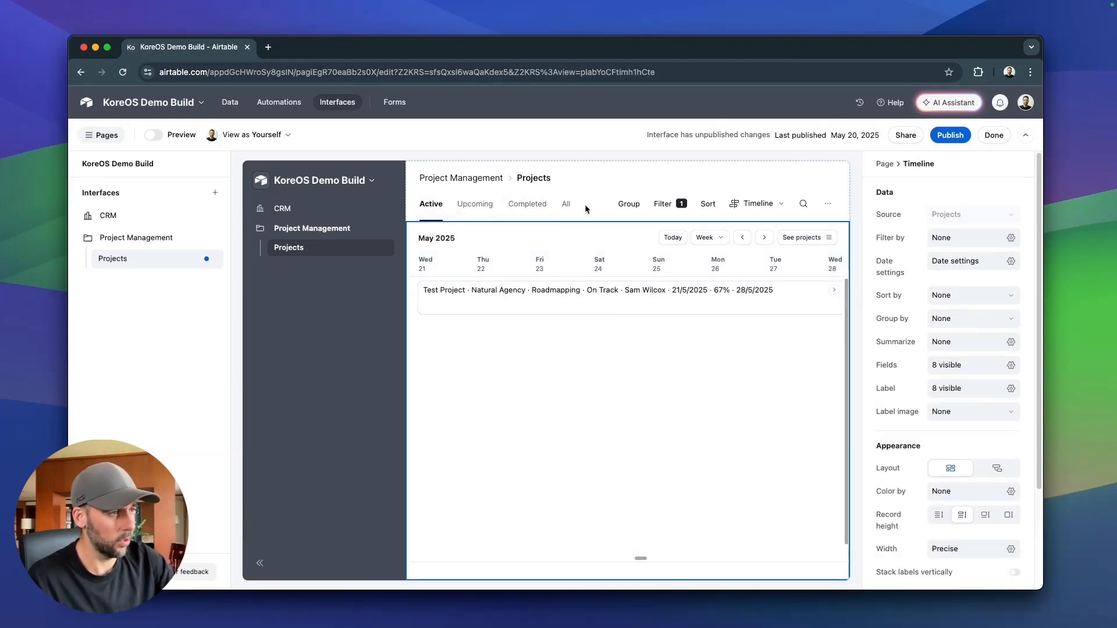
Show the timeline under the All tab and change its layout to the one with project names listed beside the bars.
left_click(567, 208)
left_click(593, 366)
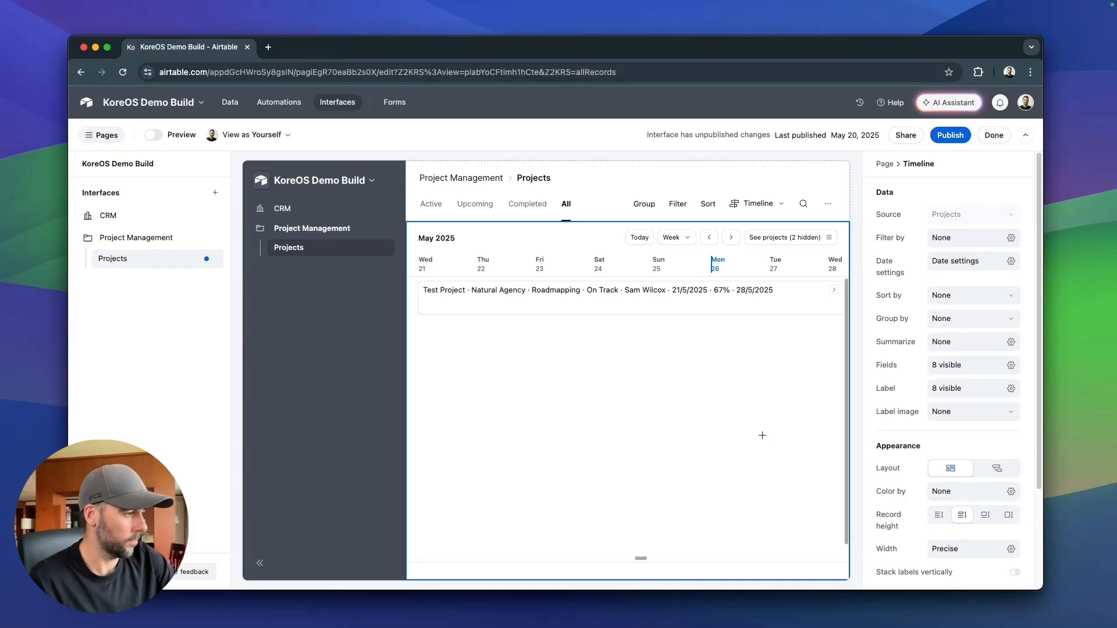
left_click(996, 468)
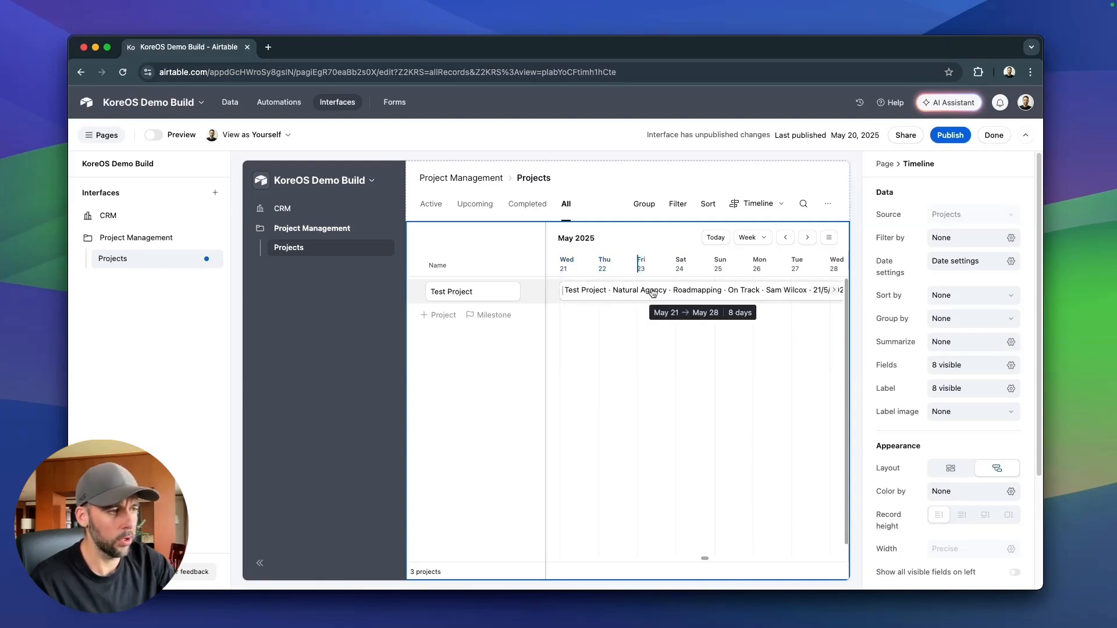
Hide Name, Project Type, Status, Start Date, Progress and Target End Date from the timeline's visible fields, keeping Client and Project Manager.
left_click(1010, 365)
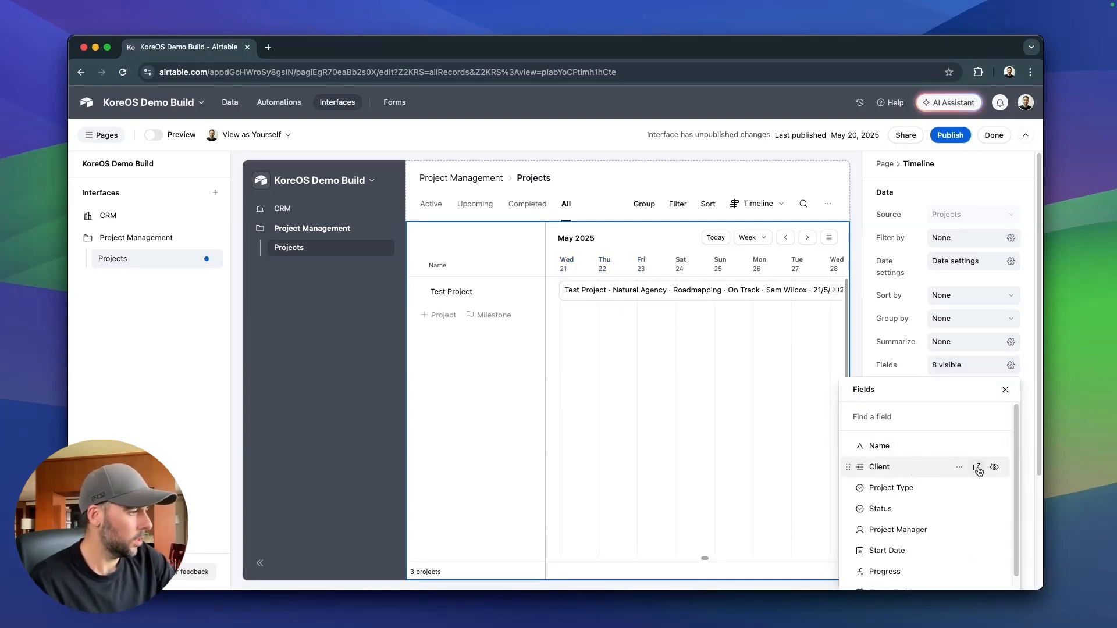
left_click(993, 446)
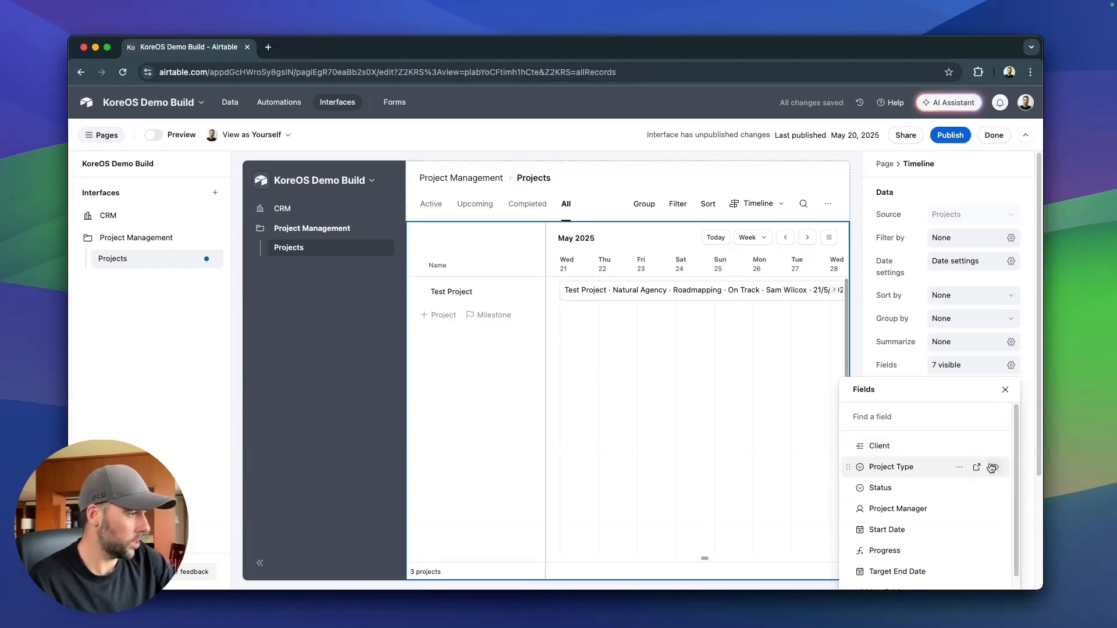
left_click(994, 467)
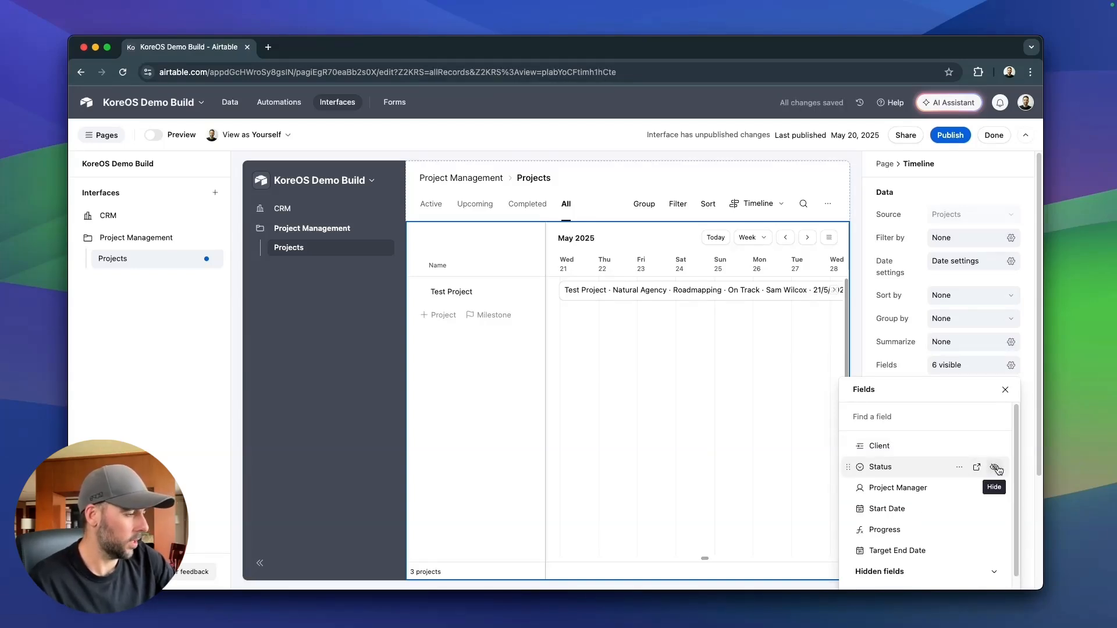
left_click(996, 466)
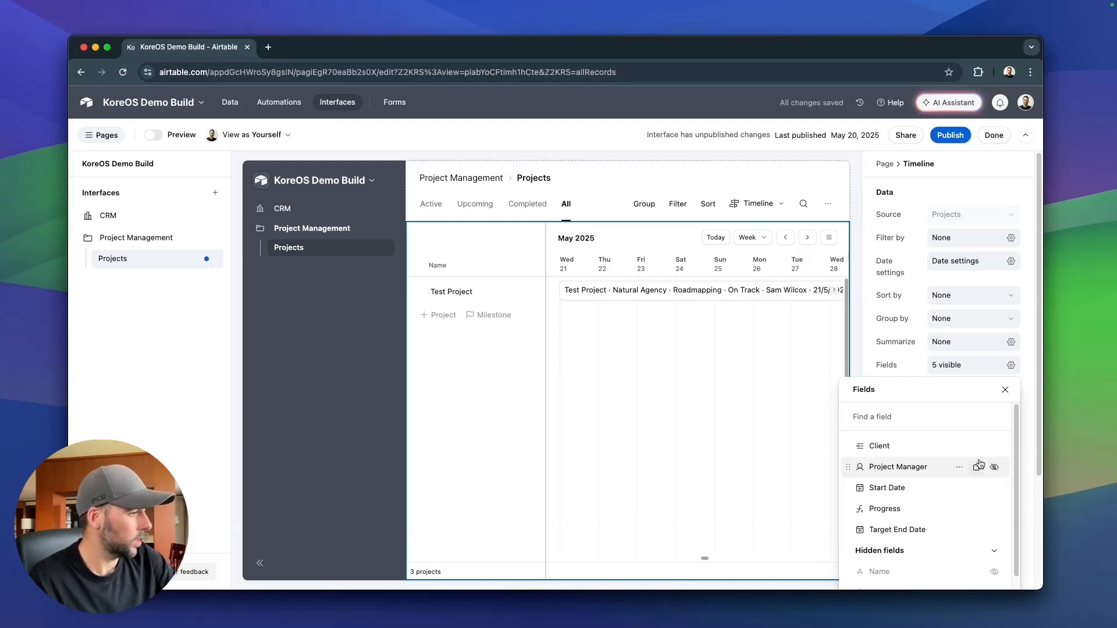
left_click(994, 490)
left_click(994, 489)
left_click(995, 490)
left_click(679, 403)
Reduce the timeline bar label to Client, Project Type and Project Manager by hiding the other label fields.
left_click(953, 389)
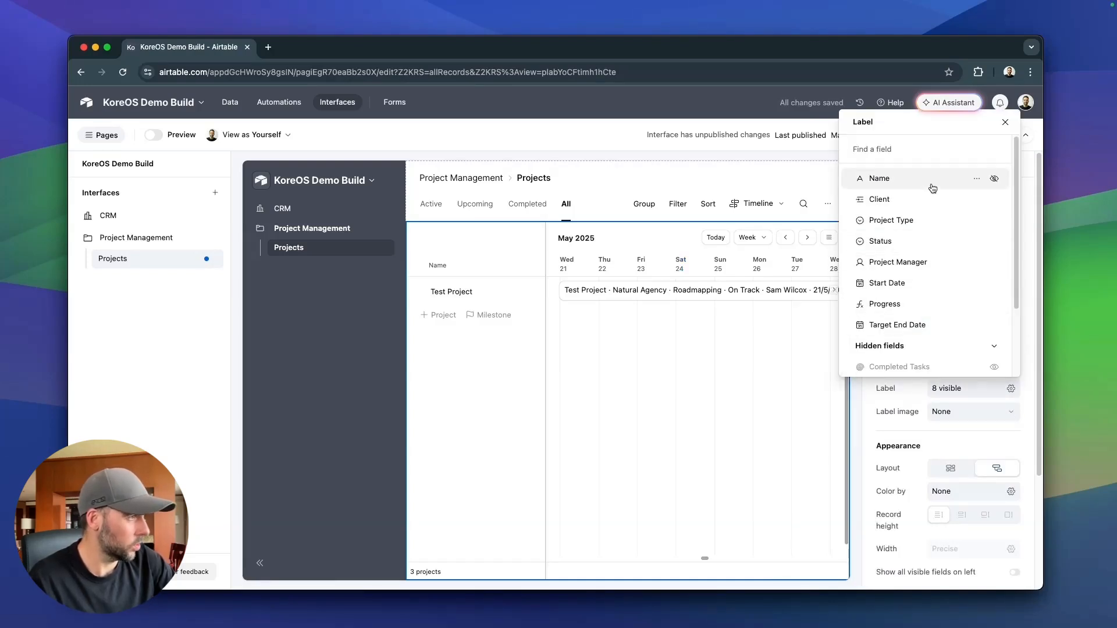
left_click(990, 180)
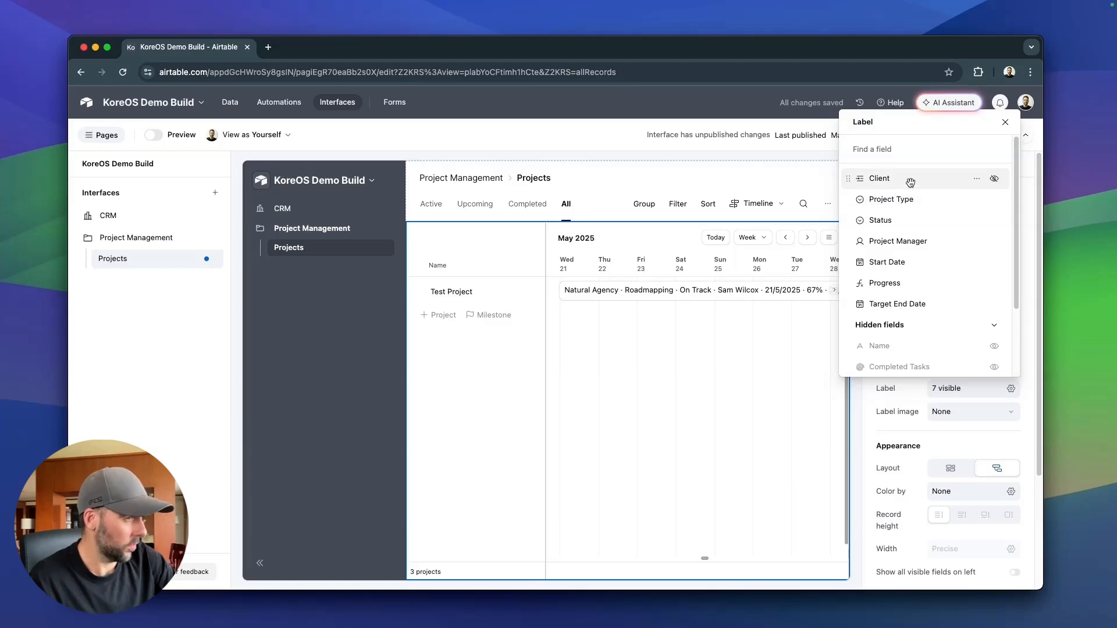
left_click(994, 219)
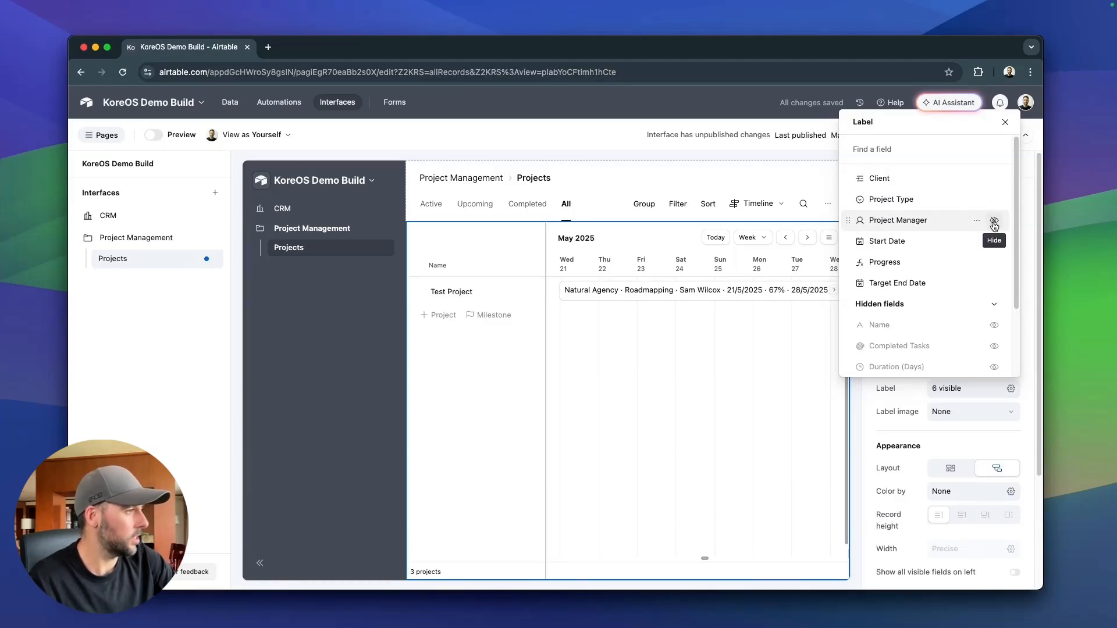
left_click(995, 221)
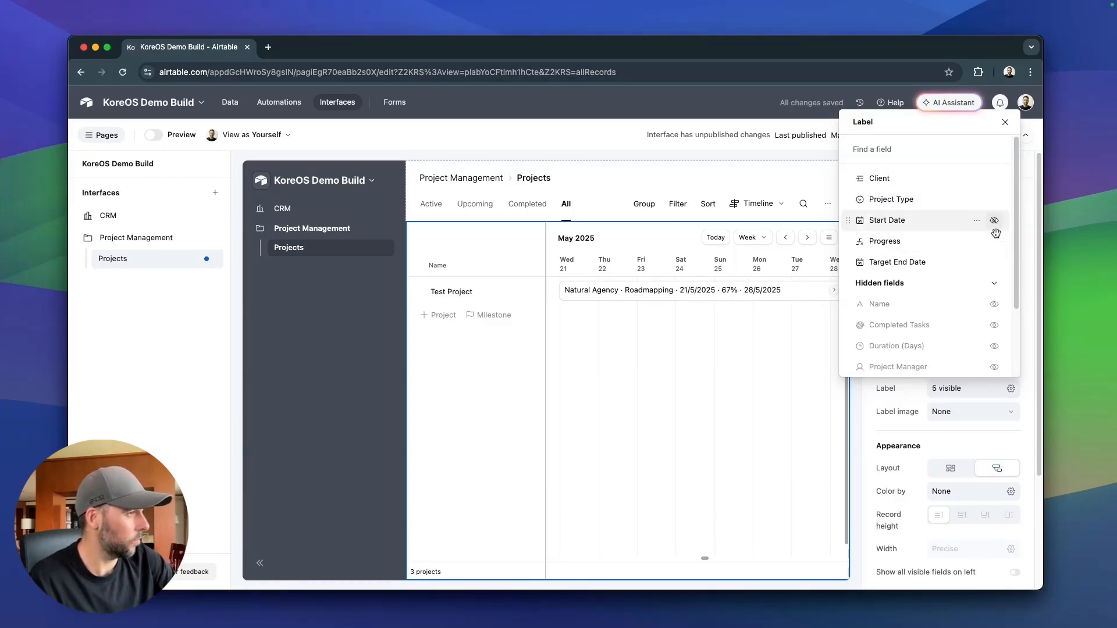
left_click(994, 367)
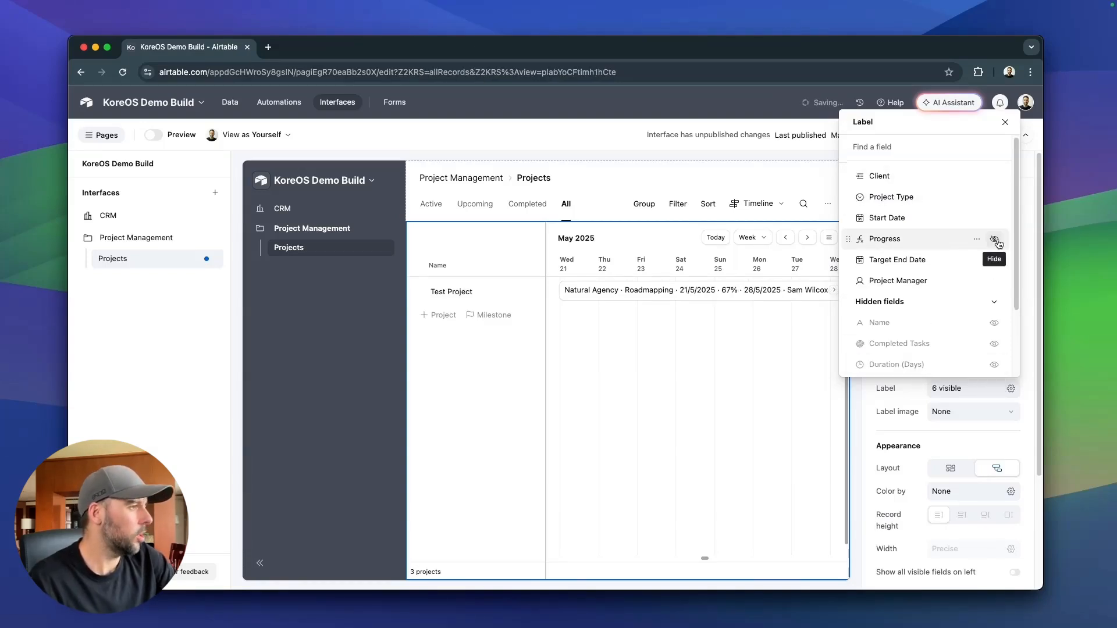
left_click(994, 241)
left_click(994, 240)
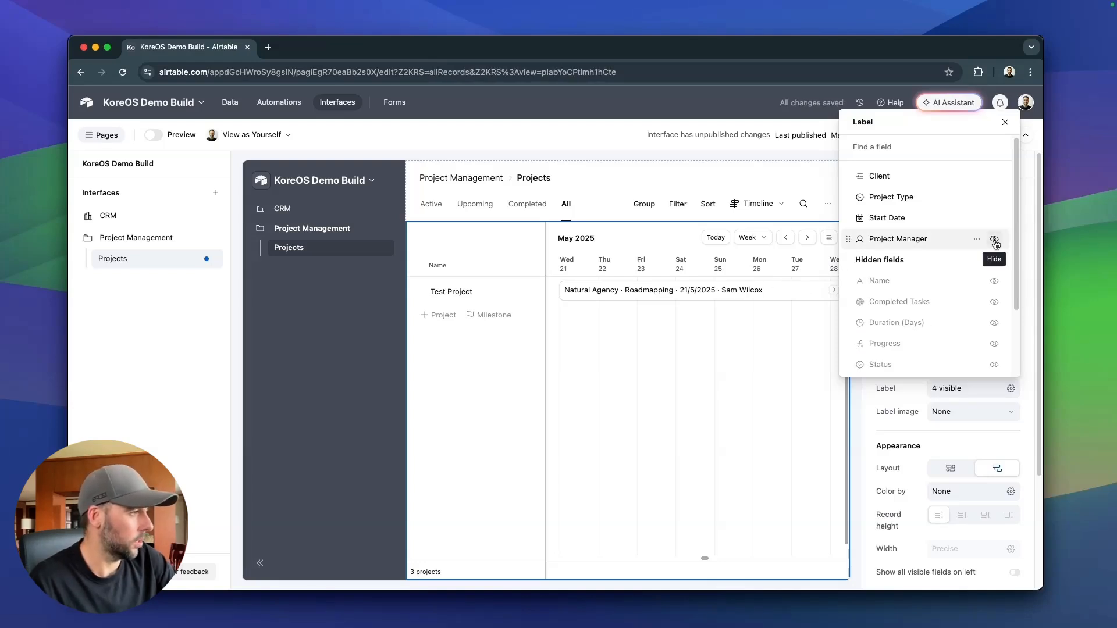
left_click(994, 218)
left_click(796, 277)
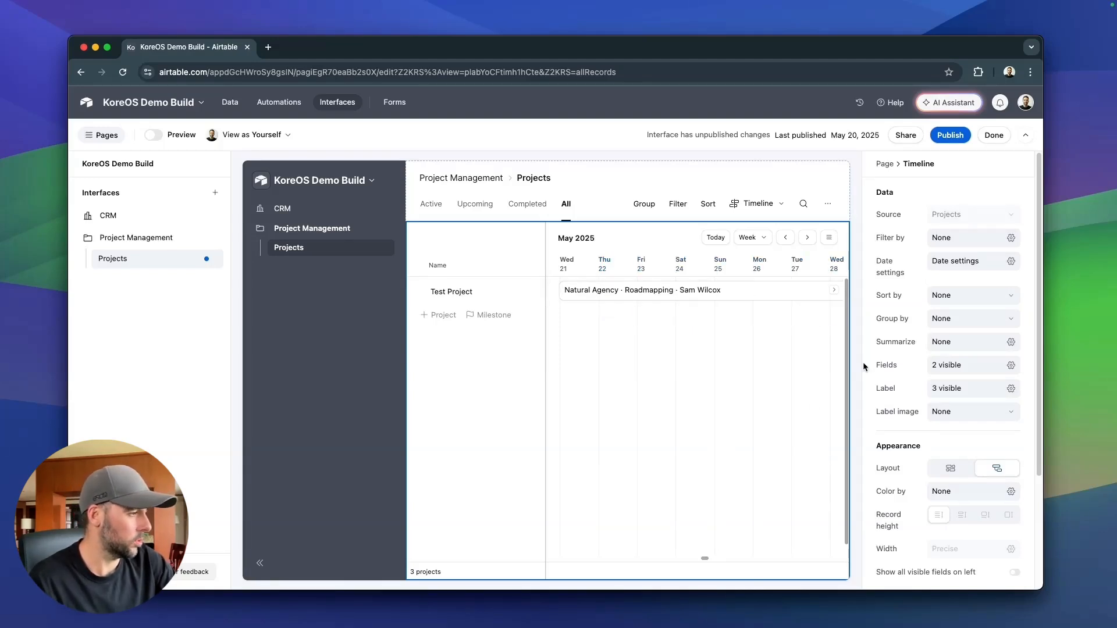
Color the timeline records by the Status select field.
left_click(998, 497)
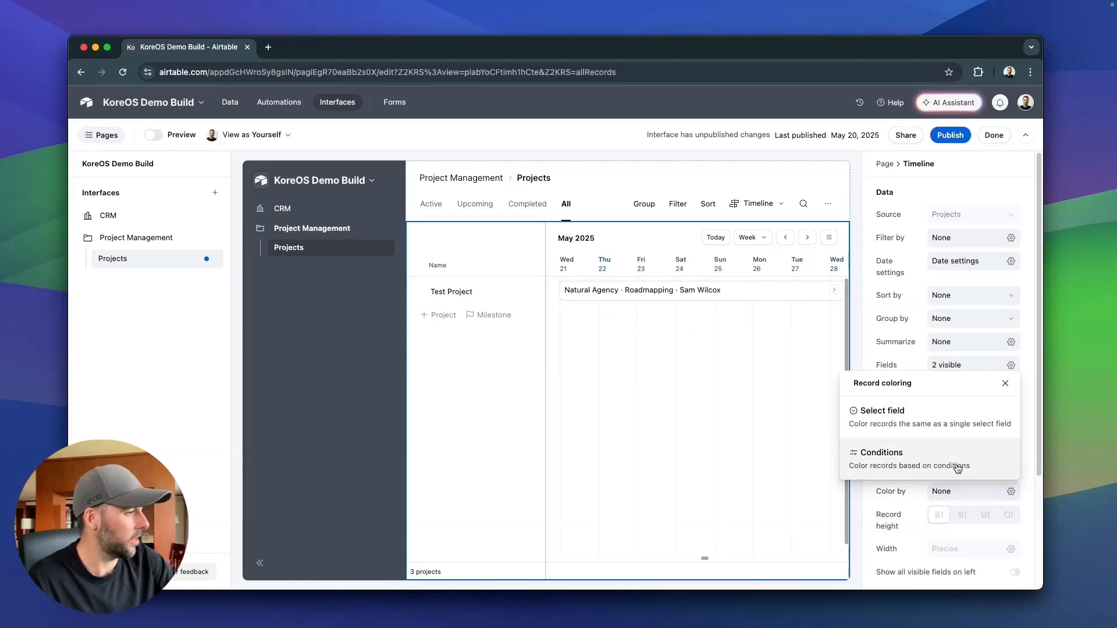
left_click(957, 424)
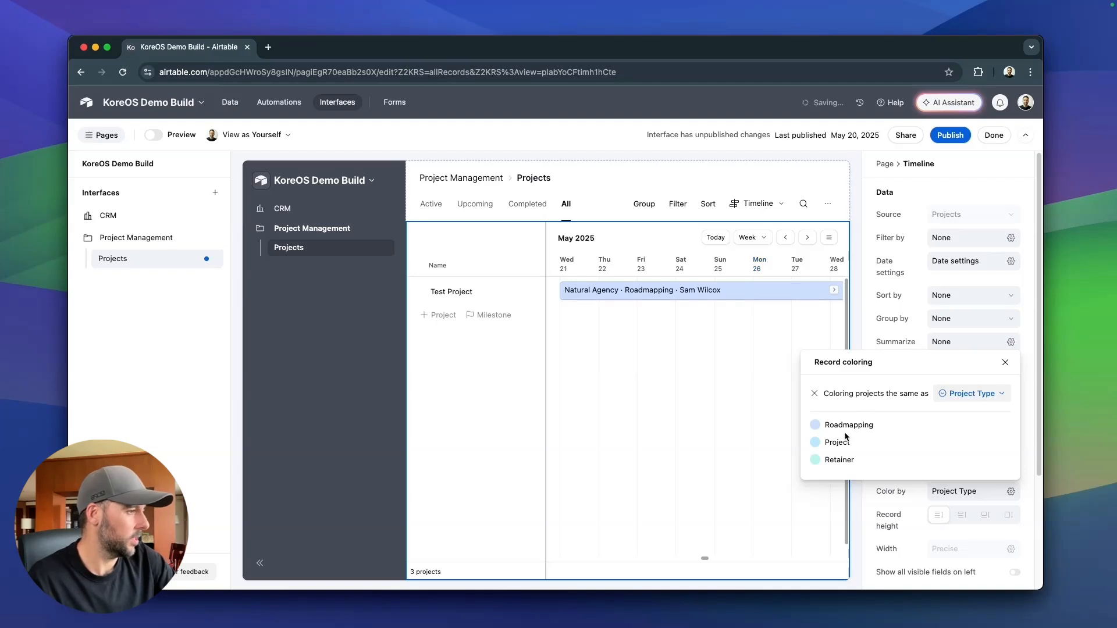
left_click(964, 393)
left_click(945, 450)
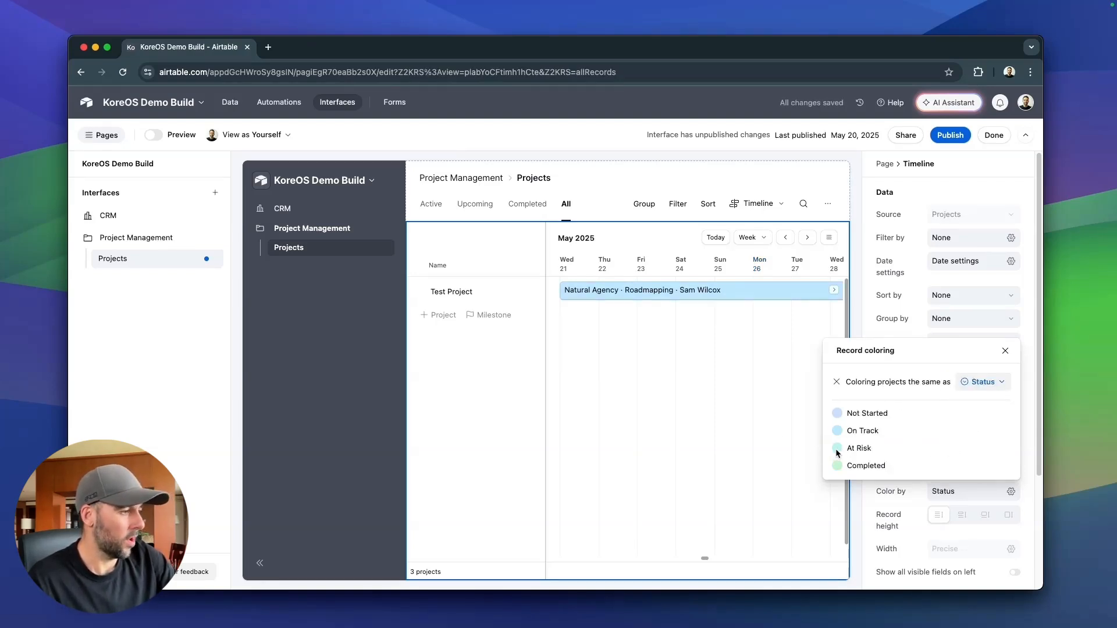
left_click(750, 383)
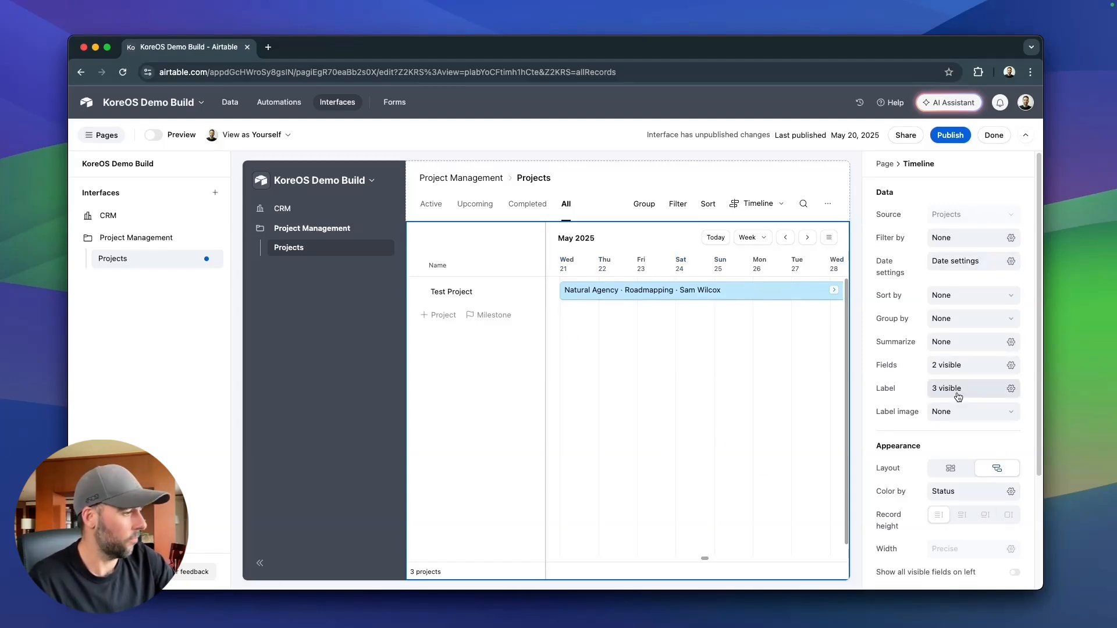
Publish the Project Management interface changes and show the projects without dates beside the published timeline.
left_click(950, 135)
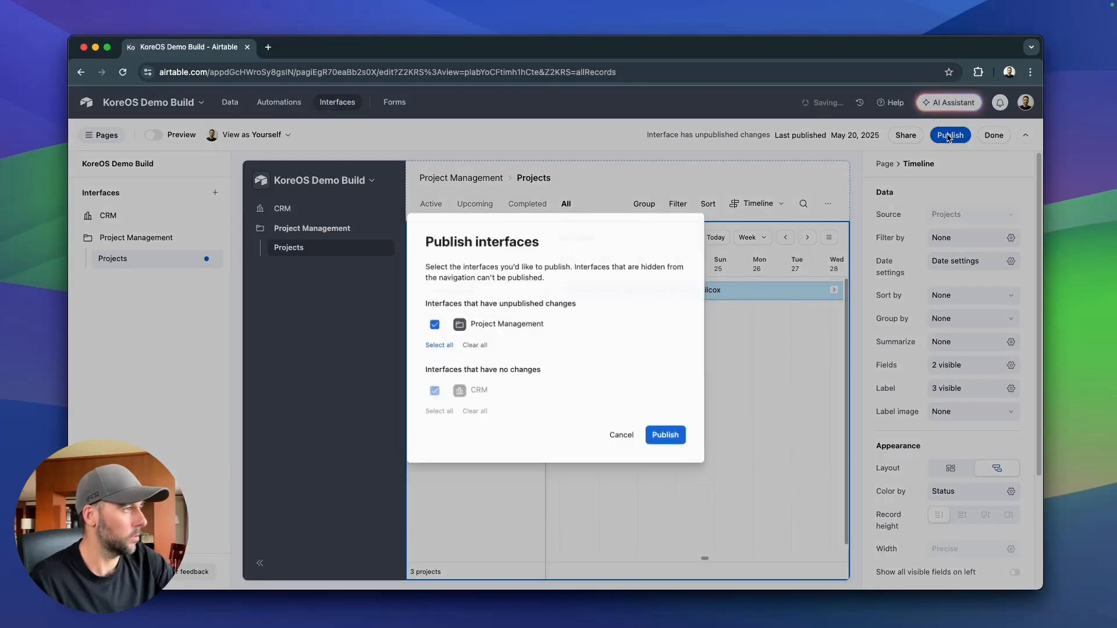
left_click(670, 435)
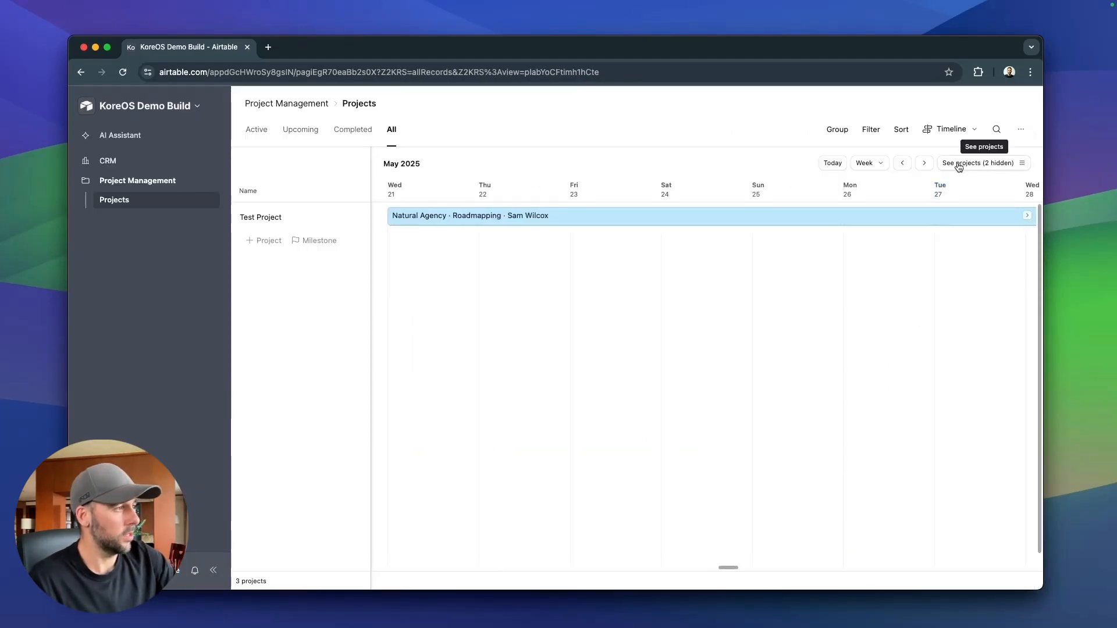
left_click(1012, 167)
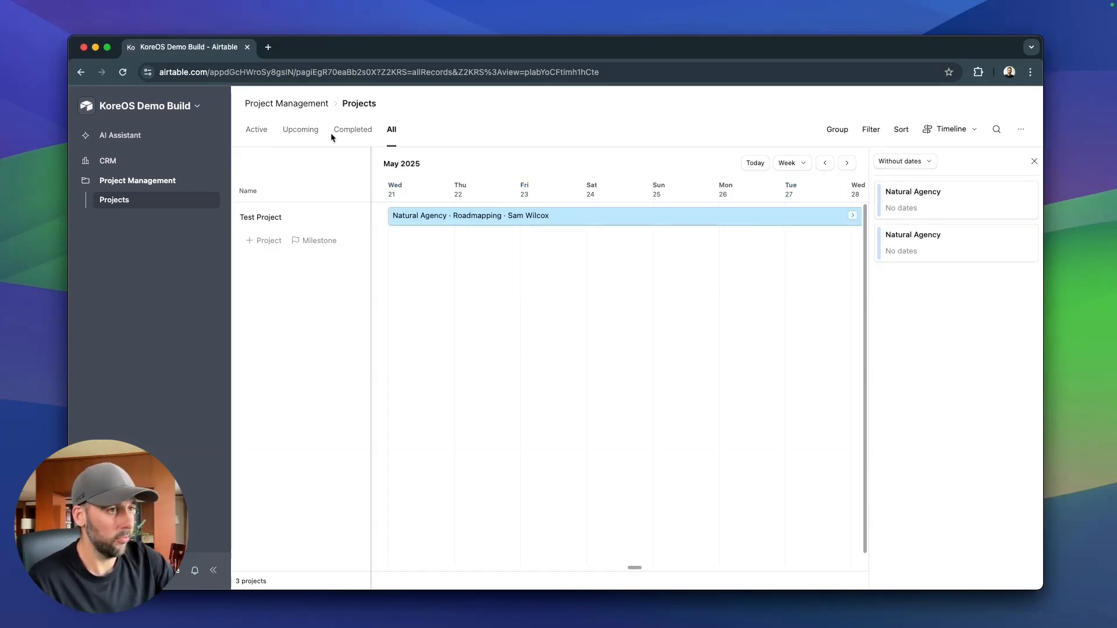
In the List view, set the Roadmapping Project's start date to 27/5/2025 and target end date to 30/5/2025.
left_click(965, 137)
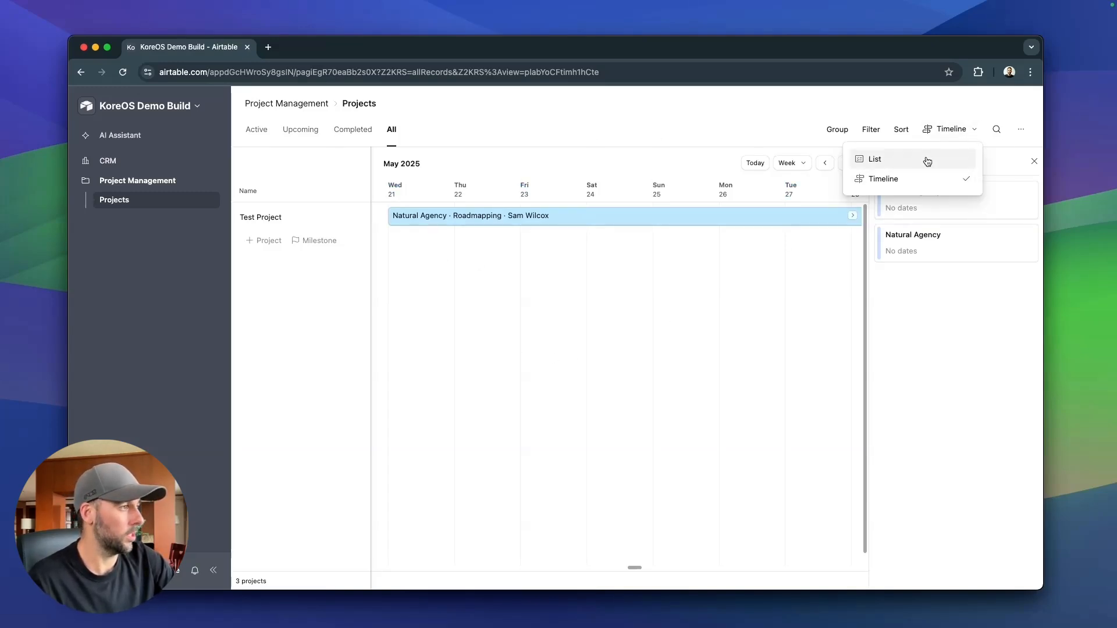
left_click(925, 158)
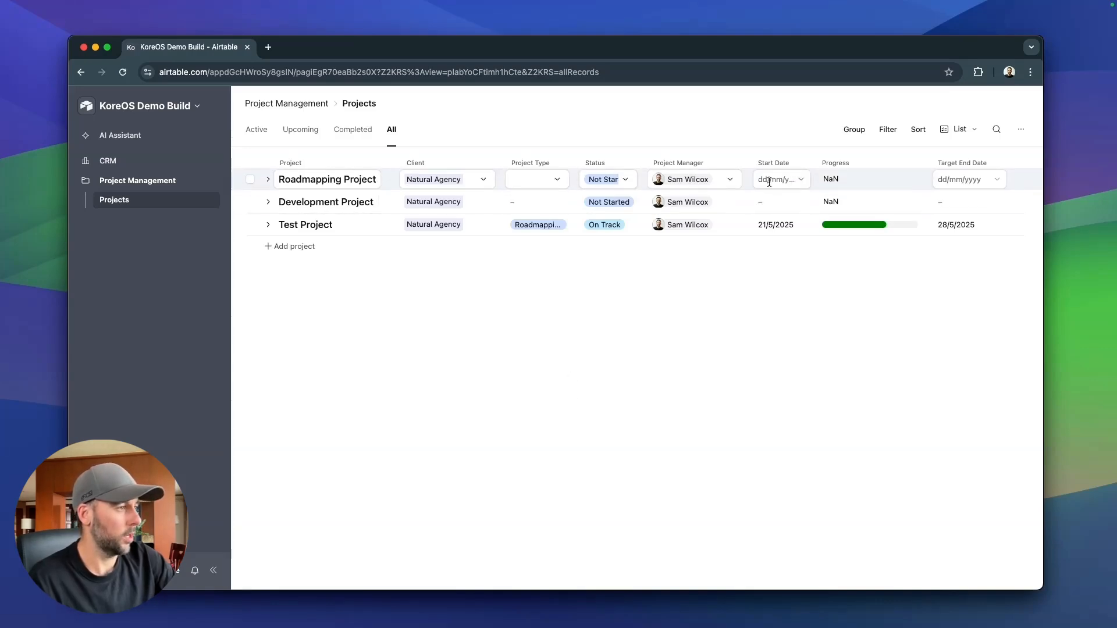
left_click(778, 179)
left_click(818, 314)
left_click(967, 179)
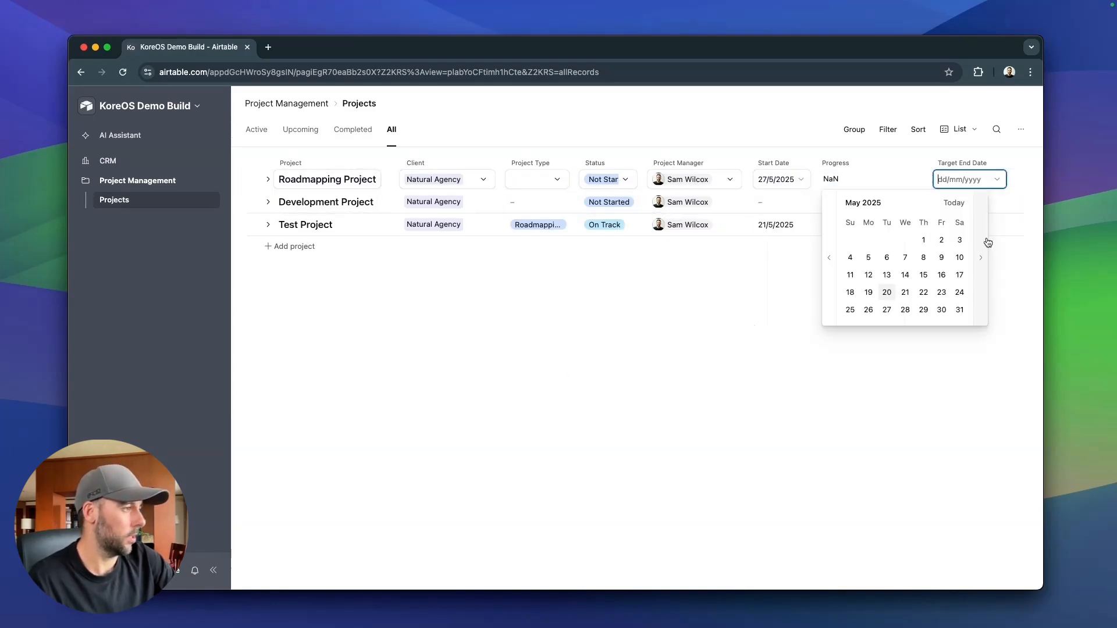
left_click(939, 310)
Set the Development Project's start date to 17/6/2025 and its target end date to 26/6/2025.
left_click(779, 202)
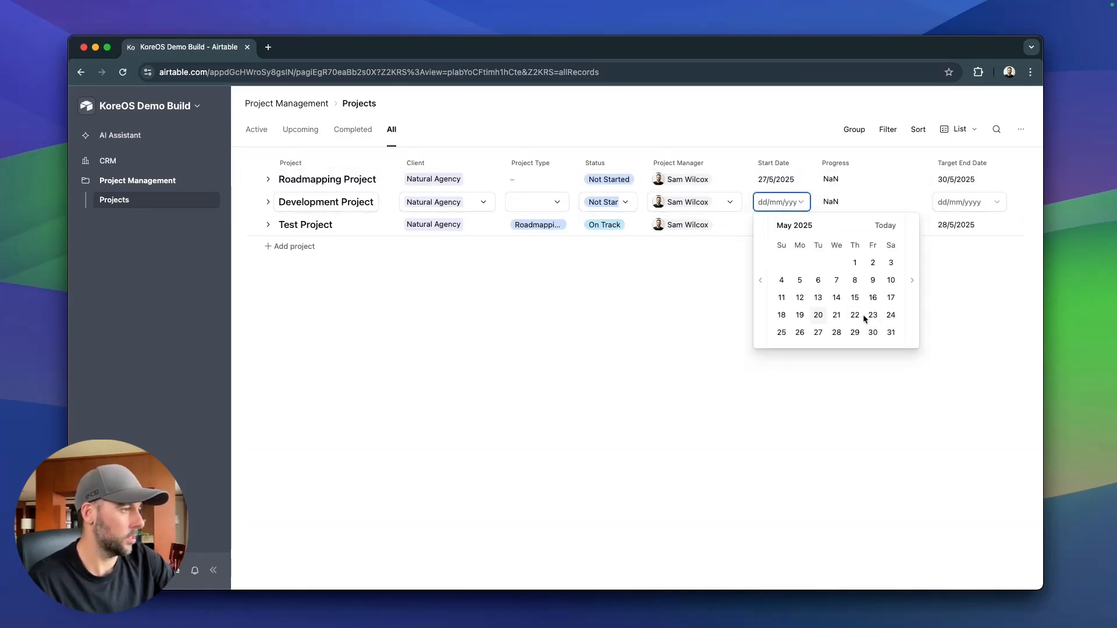
left_click(912, 280)
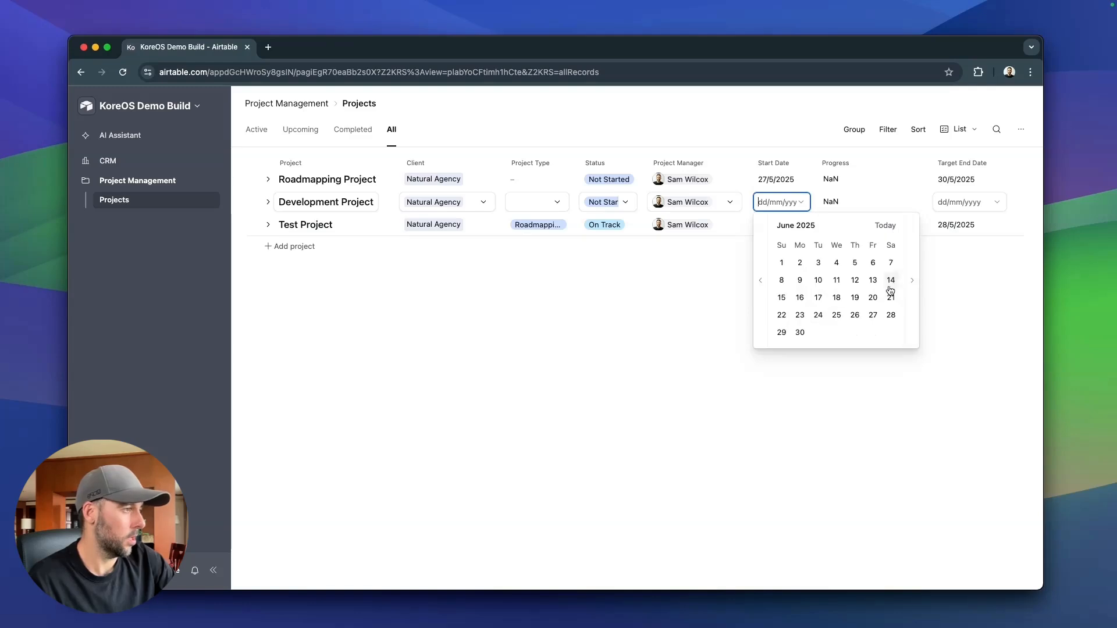
left_click(817, 297)
left_click(970, 200)
left_click(980, 280)
left_click(925, 314)
Check the dated projects on the Timeline with and without the undated projects list, and return to the List view.
left_click(958, 129)
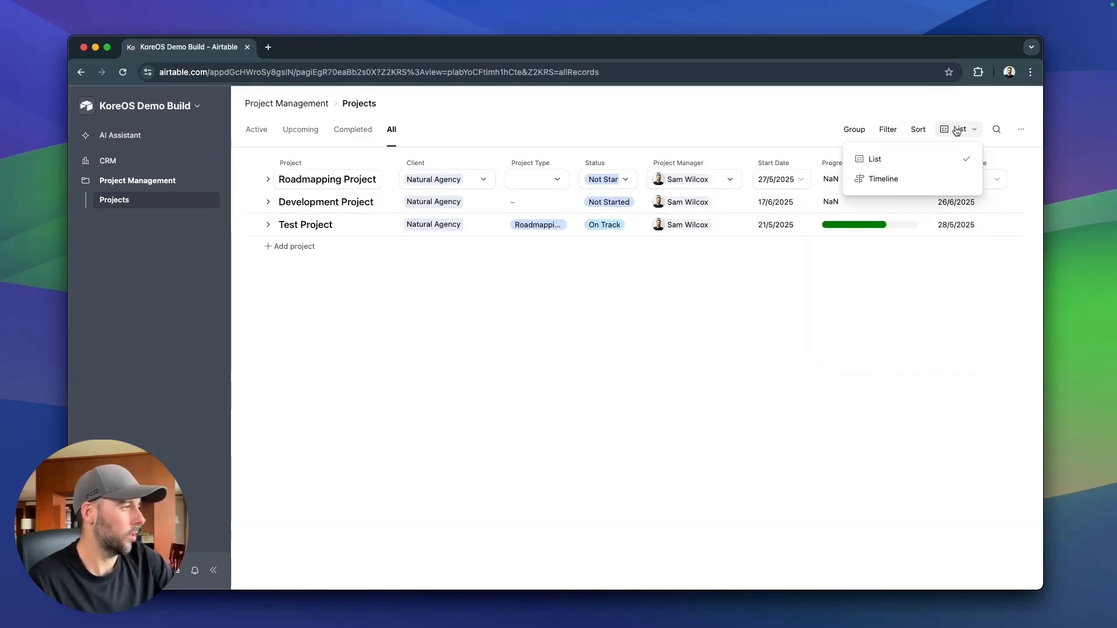
left_click(950, 174)
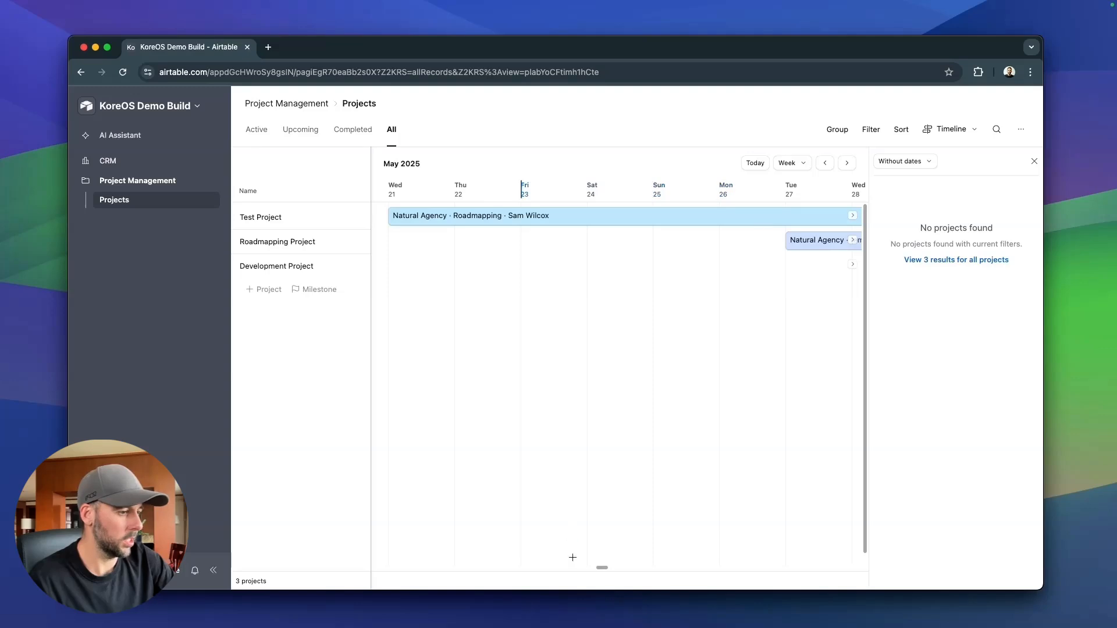
scroll(602, 569, "right", 5)
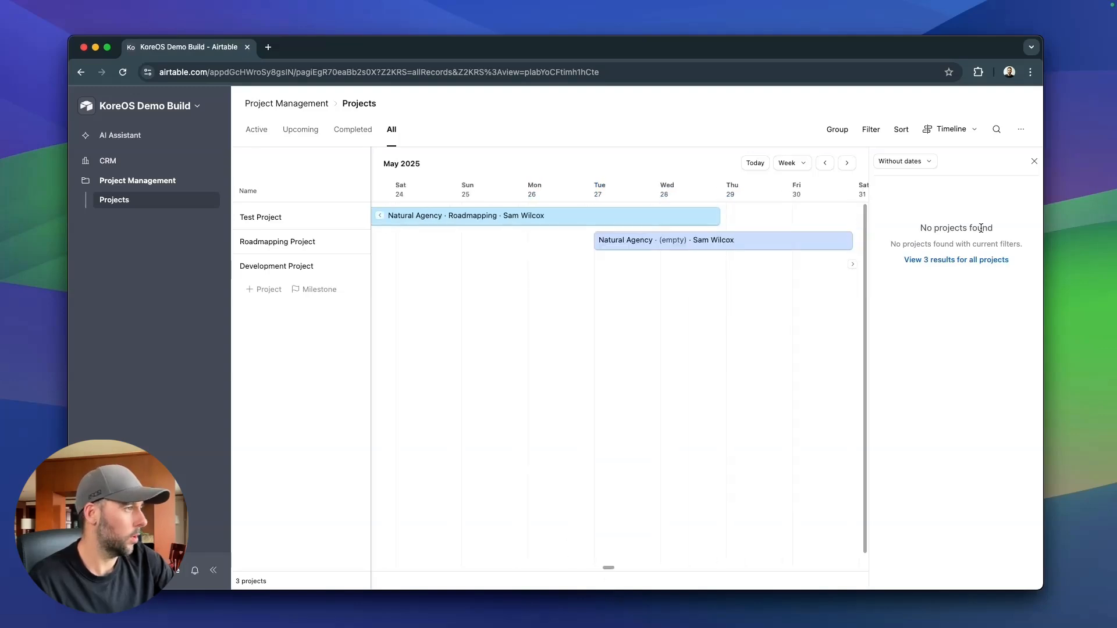
left_click(1034, 161)
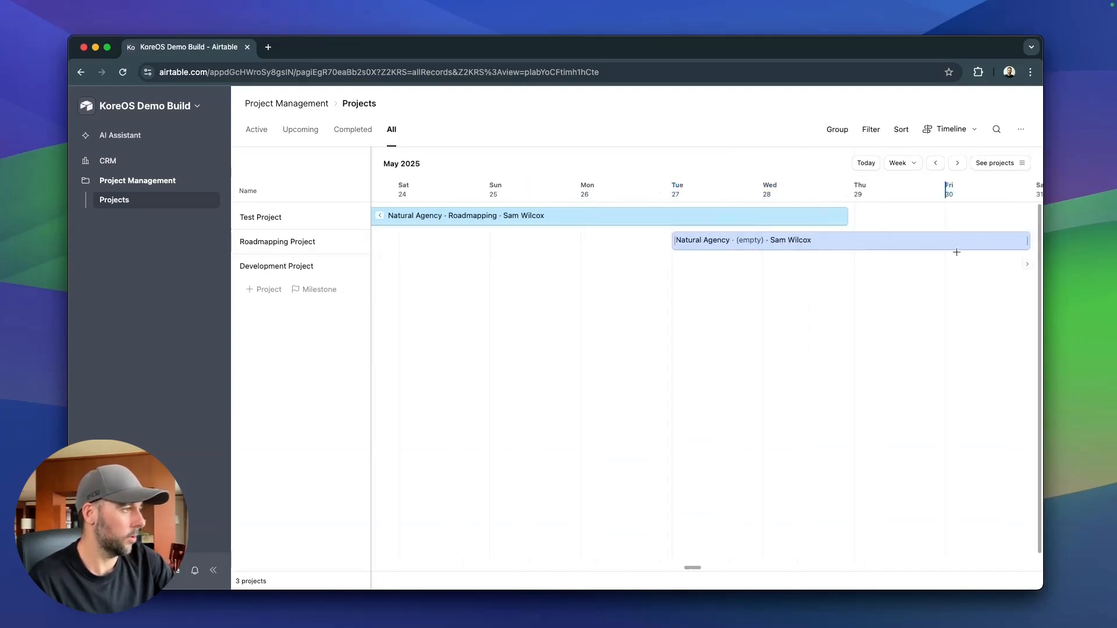
left_click(1019, 165)
left_click(937, 130)
left_click(917, 159)
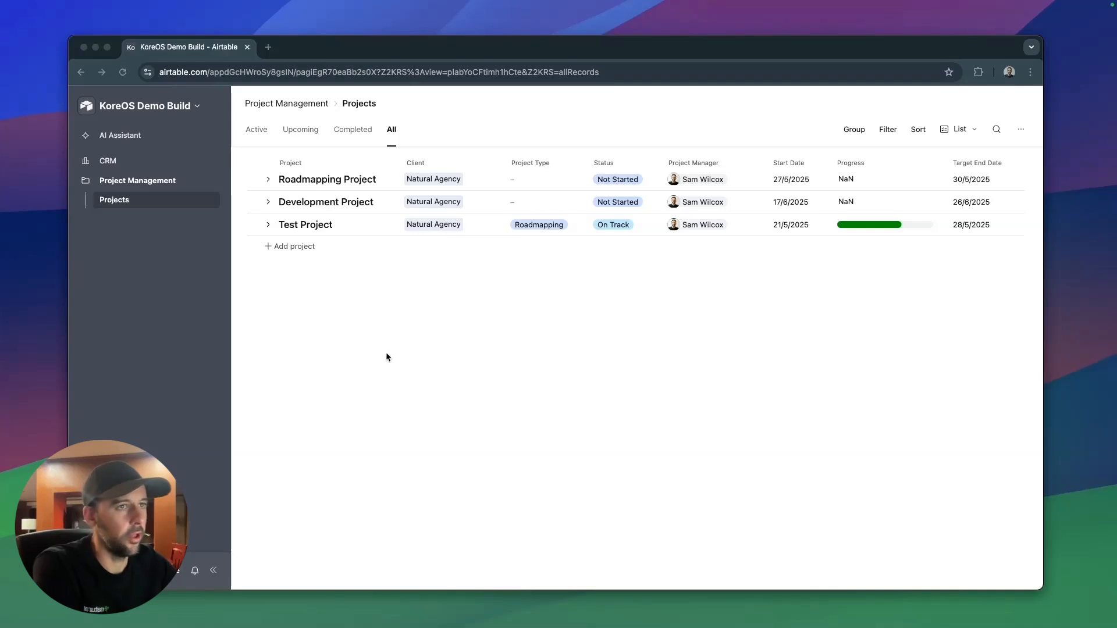
Edit the interface pages and add a List layout page connected to the Tasks table under Project Management.
left_click(199, 107)
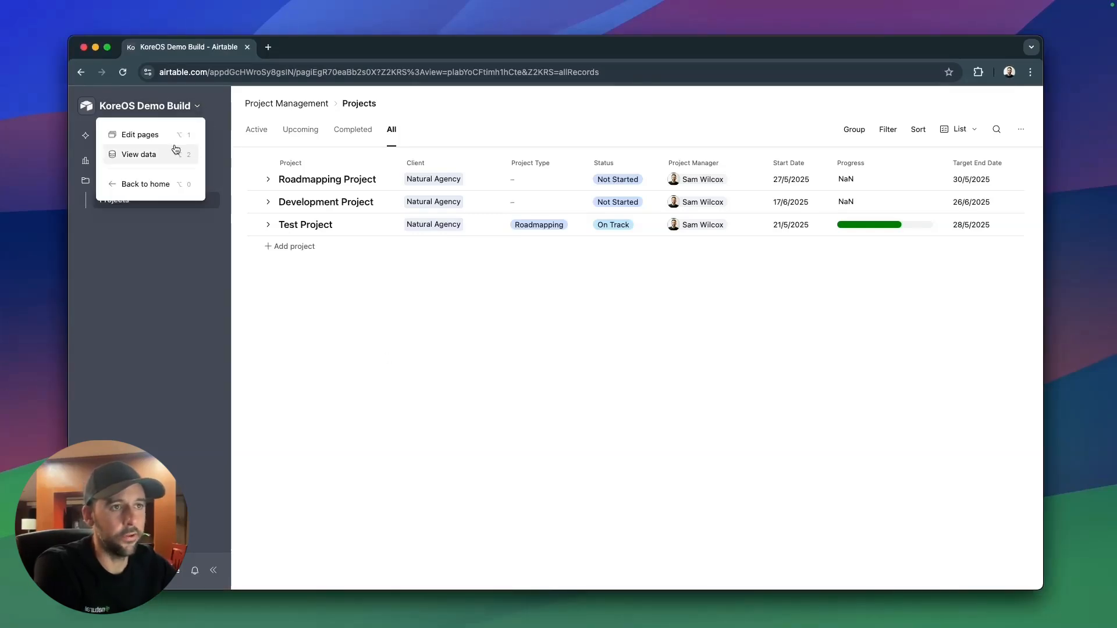
left_click(165, 136)
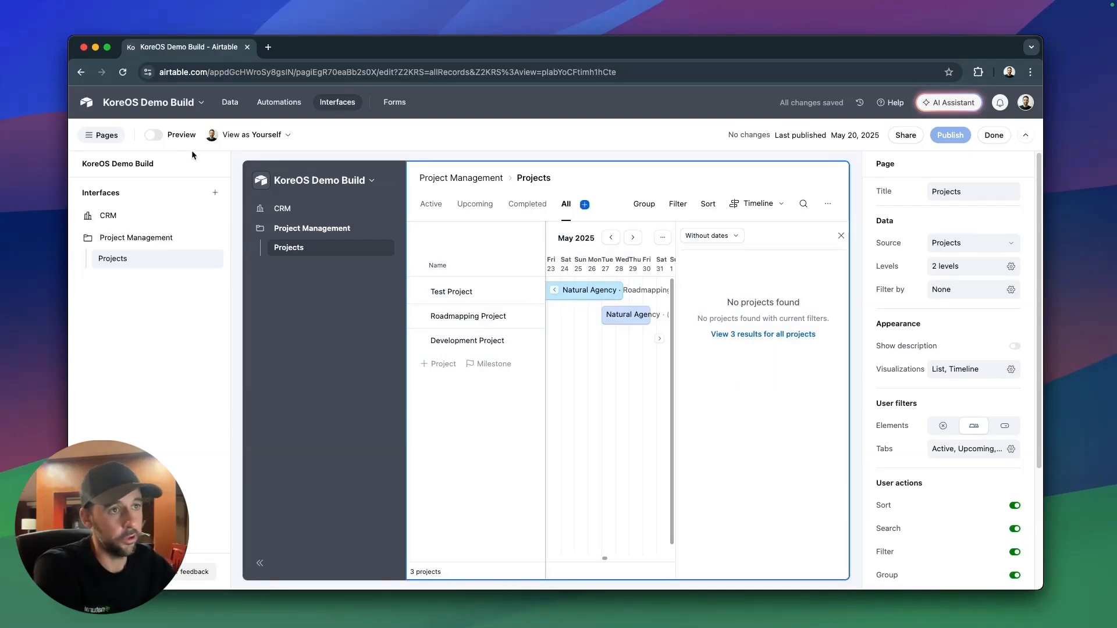
left_click(217, 193)
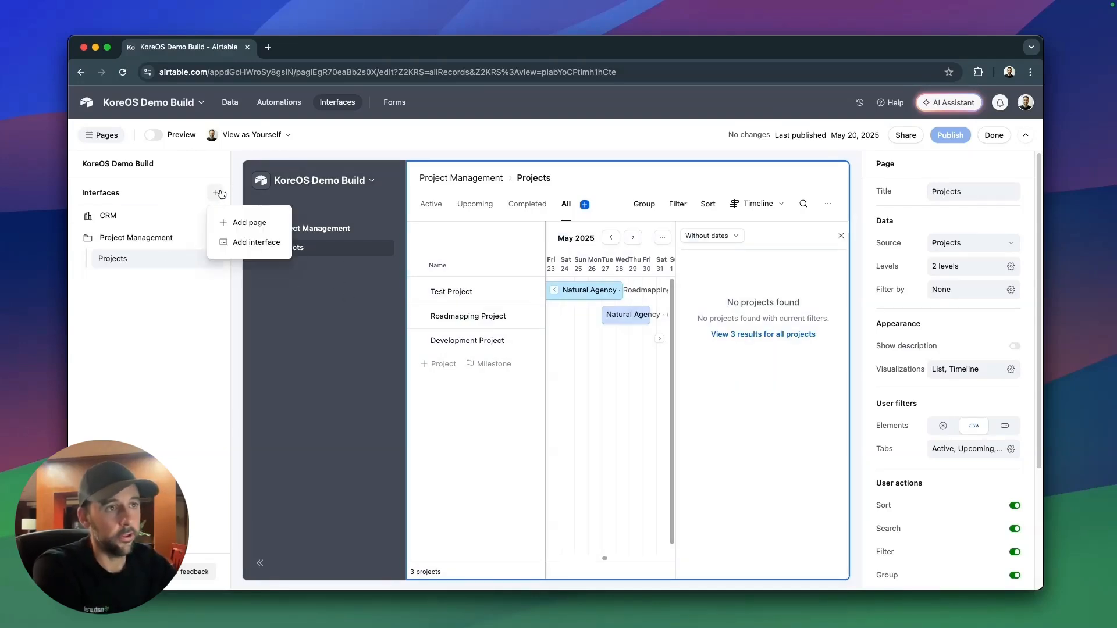
left_click(257, 224)
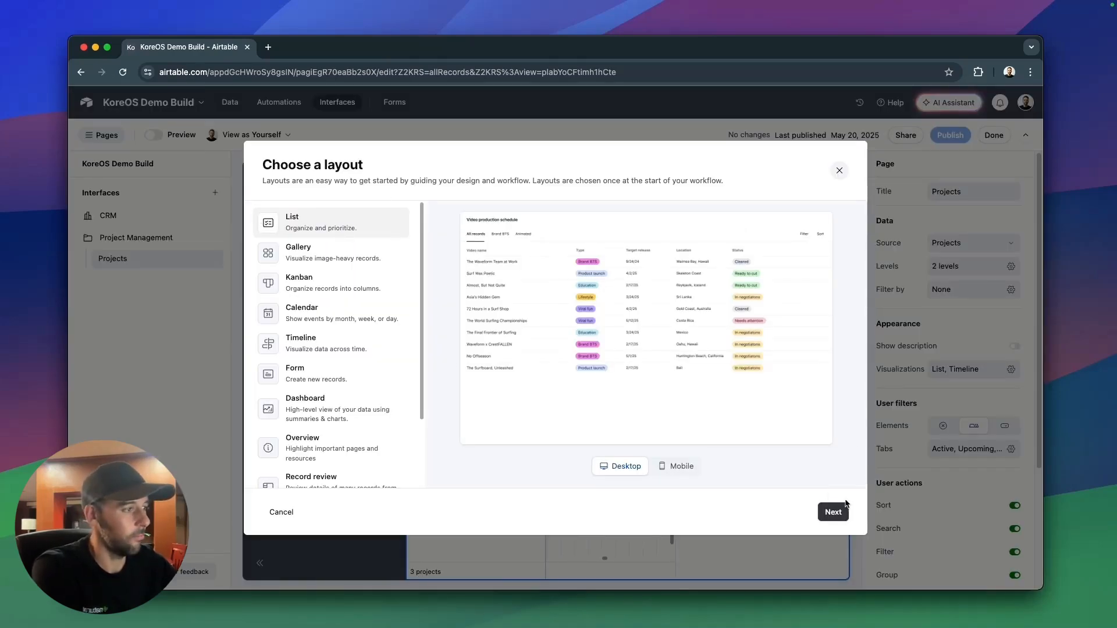
left_click(830, 514)
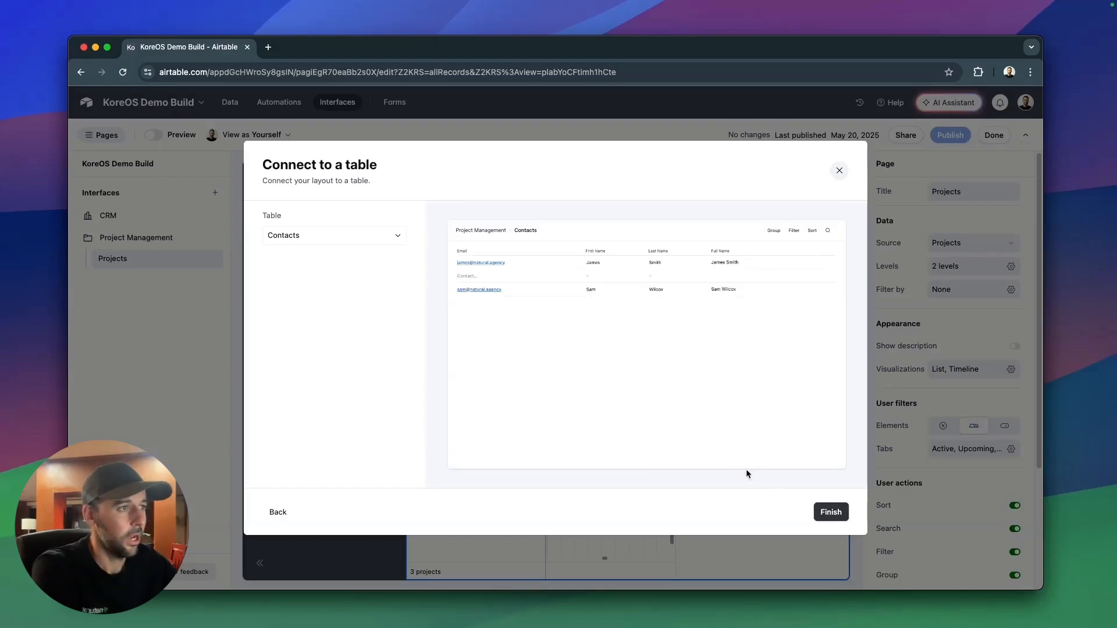
left_click(369, 237)
scroll(324, 385, "down", 4)
left_click(329, 353)
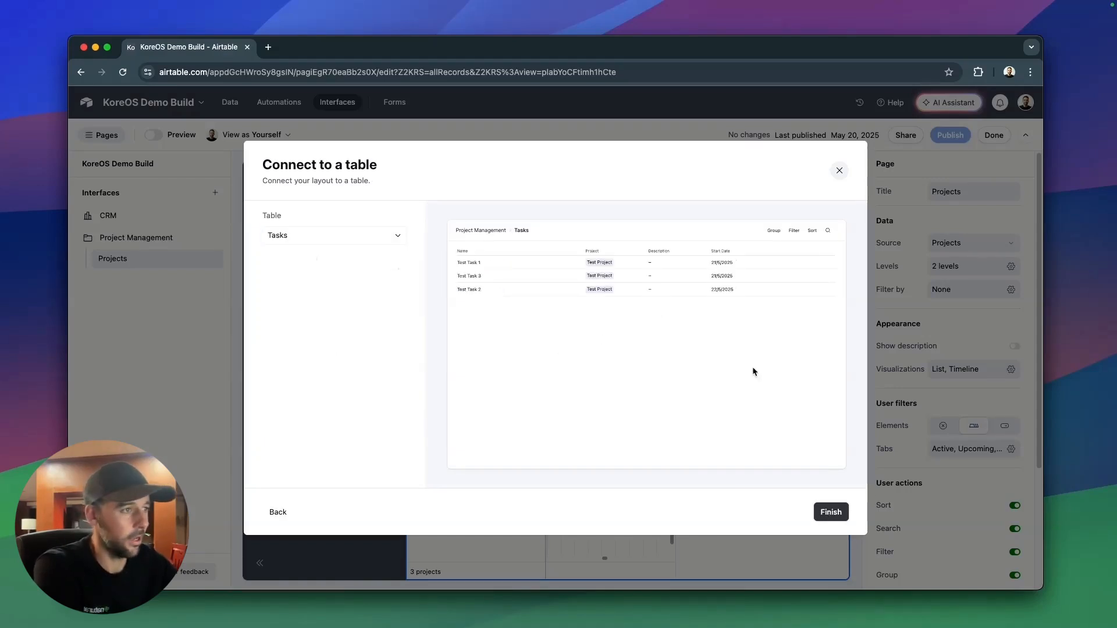
left_click(832, 513)
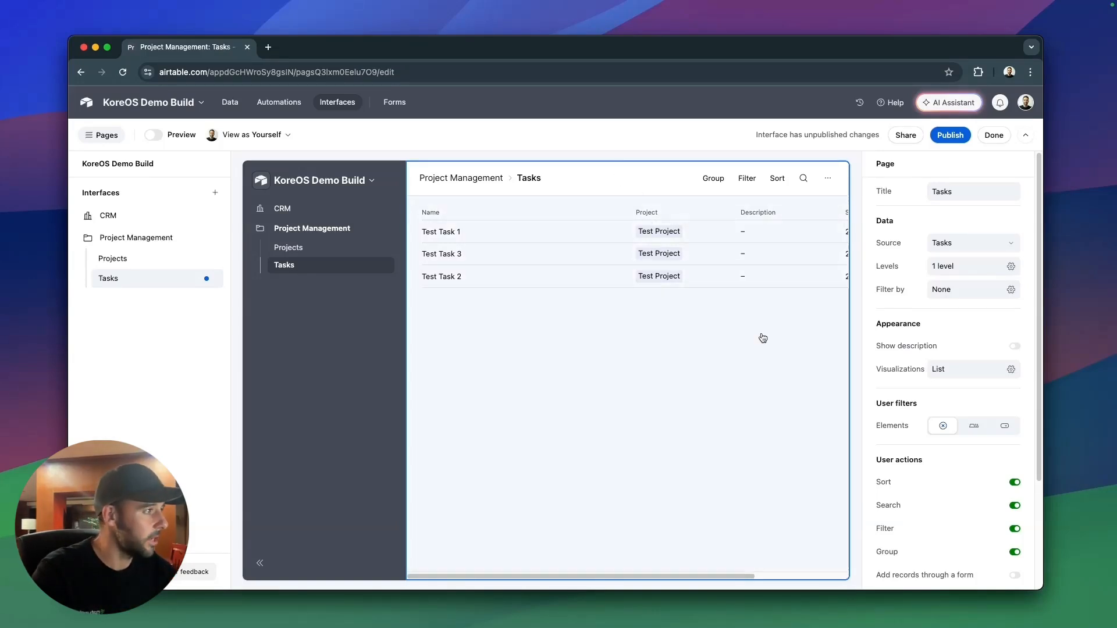
Set the Tasks page's user filters to dropdowns with a Project dropdown, and open that dropdown's settings.
left_click(1004, 425)
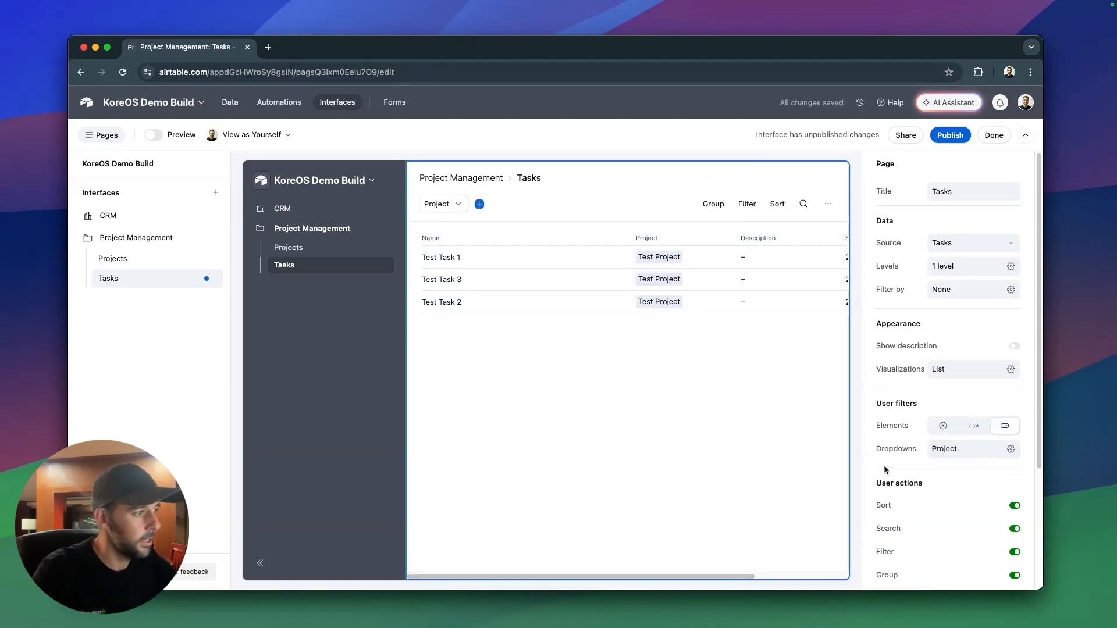
left_click(990, 450)
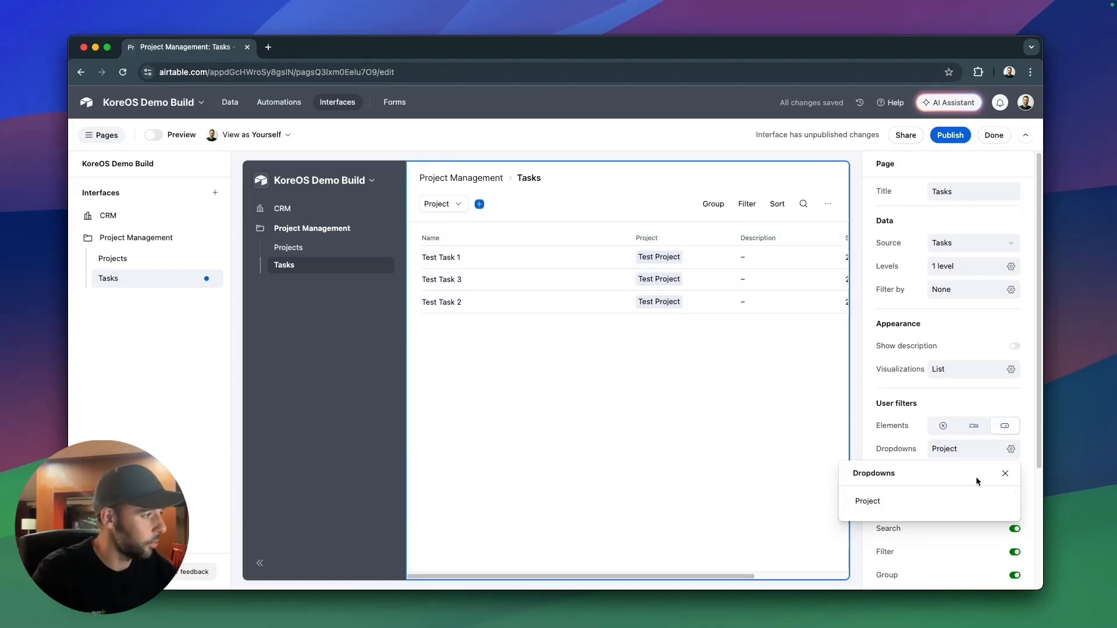
left_click(943, 451)
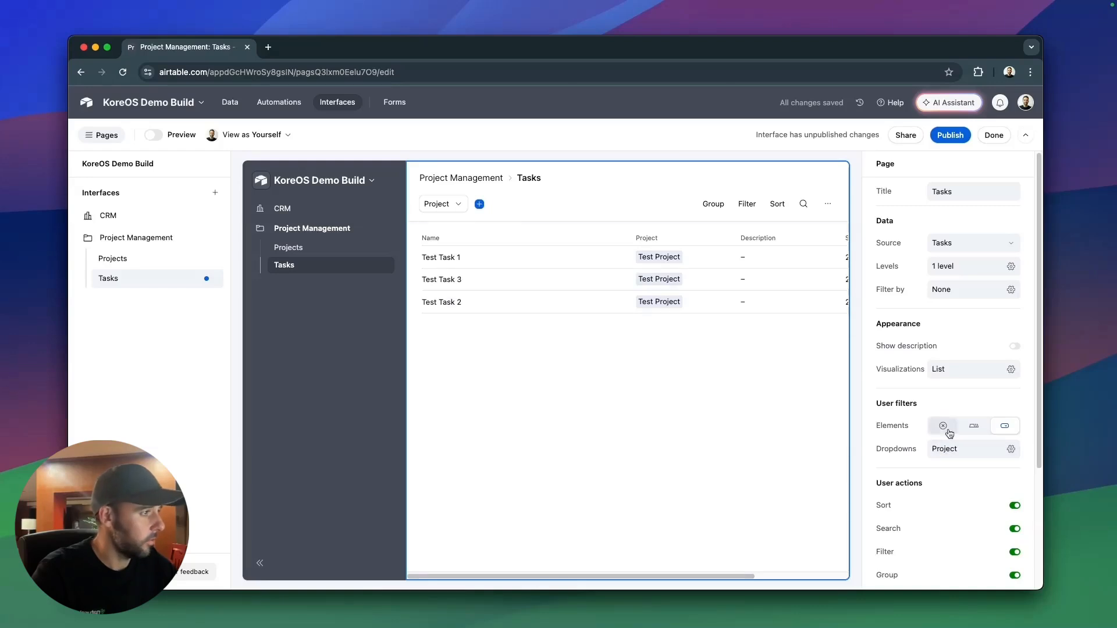
left_click(1012, 449)
left_click(990, 502)
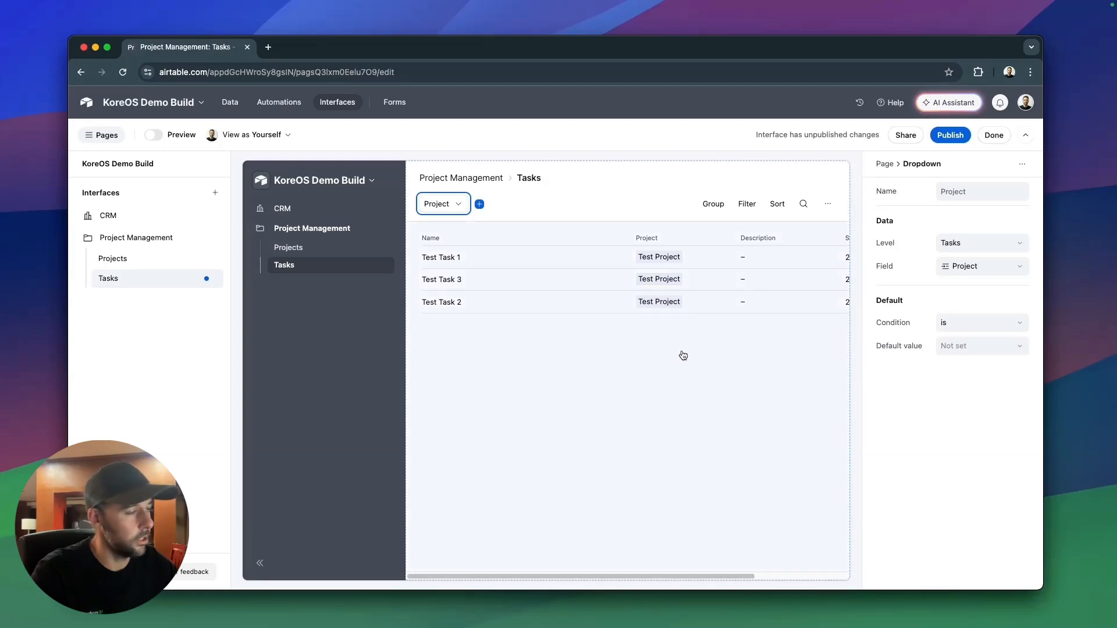
In the Tasks list, hide Description, show Assignee and Done, and make Done the first field.
left_click(547, 349)
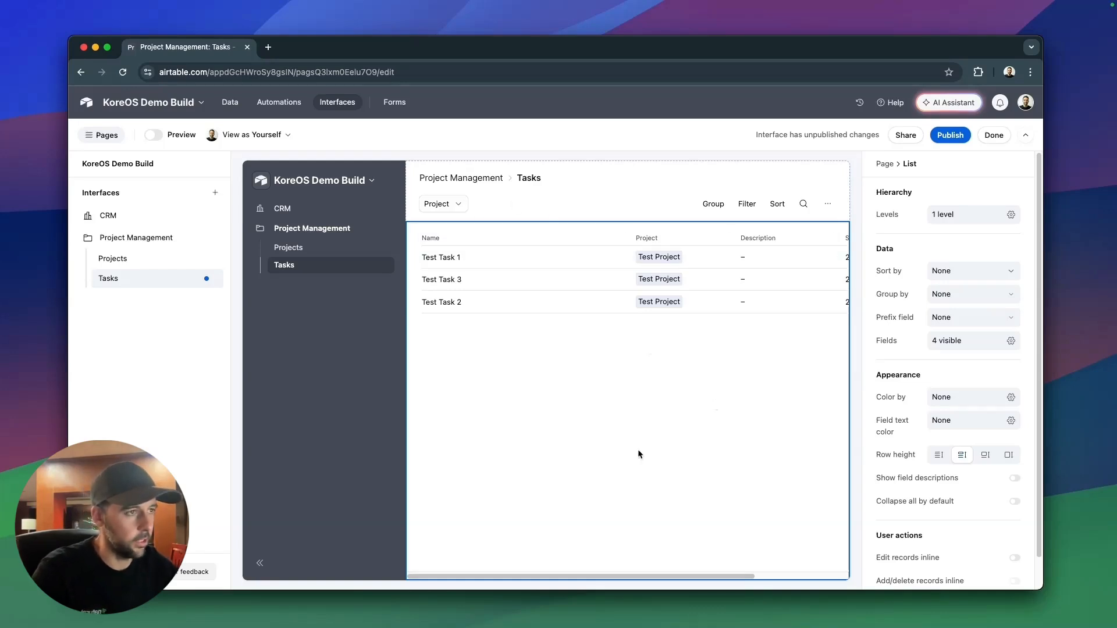
left_click(1010, 344)
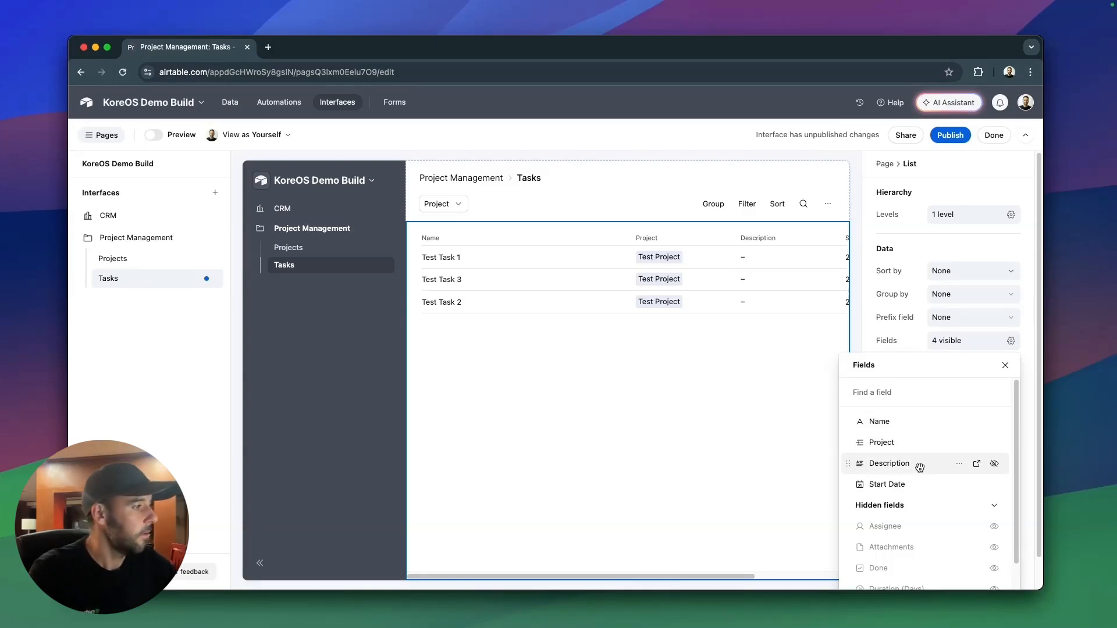
left_click(994, 468)
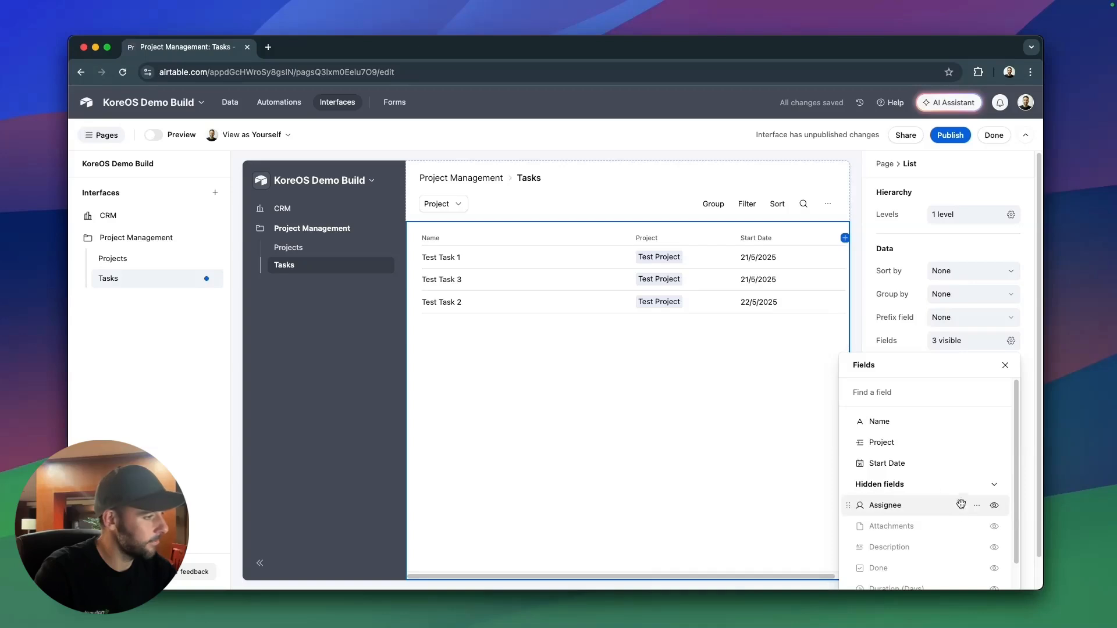
left_click(994, 505)
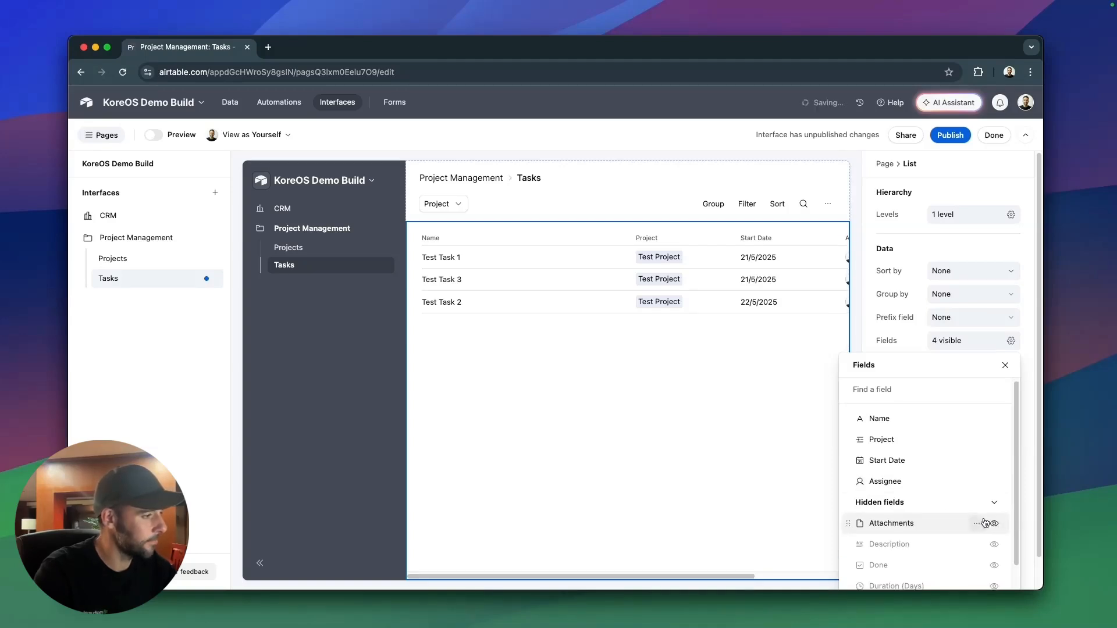
scroll(985, 522, "down", 1)
left_click(994, 544)
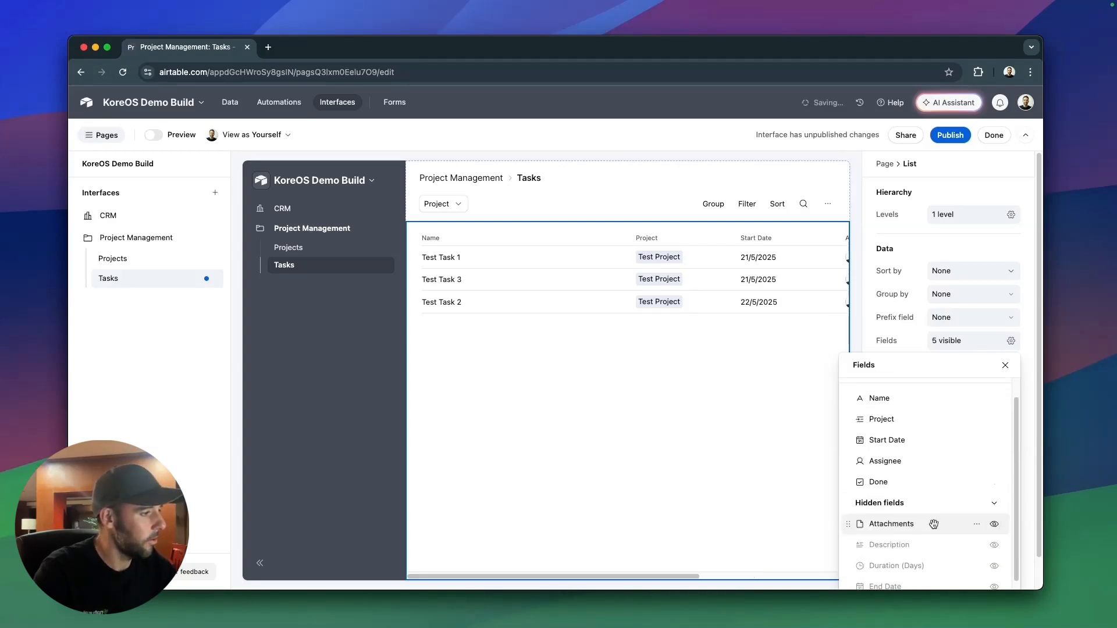
left_click_drag(848, 481, 860, 421)
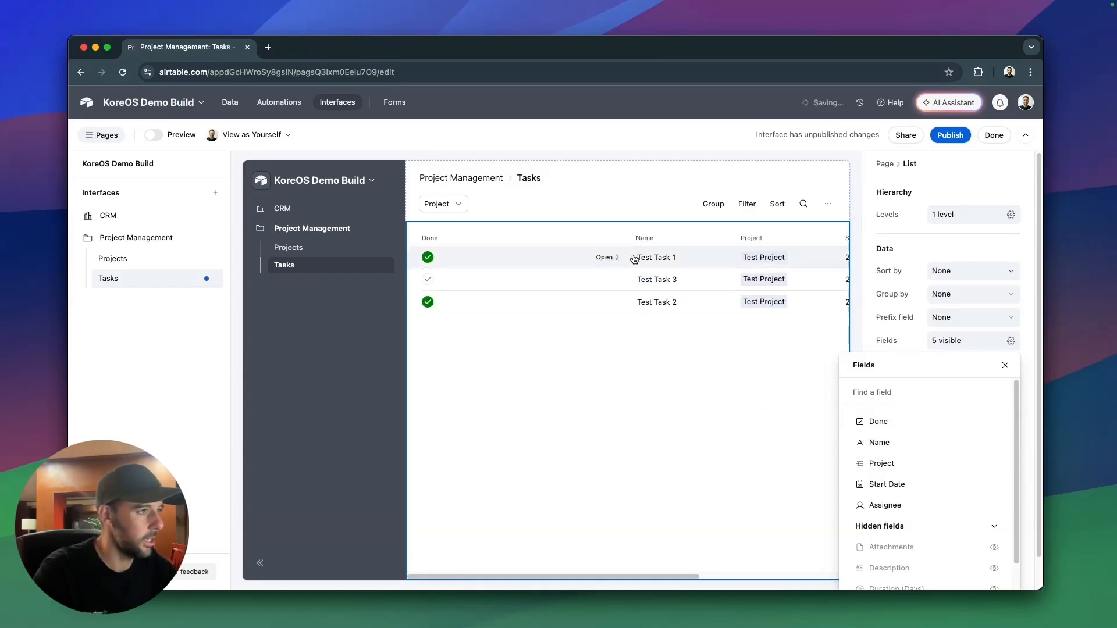
Narrow the Done, Project and Start Date columns in the Tasks list.
left_click(628, 239)
left_click_drag(628, 239, 462, 239)
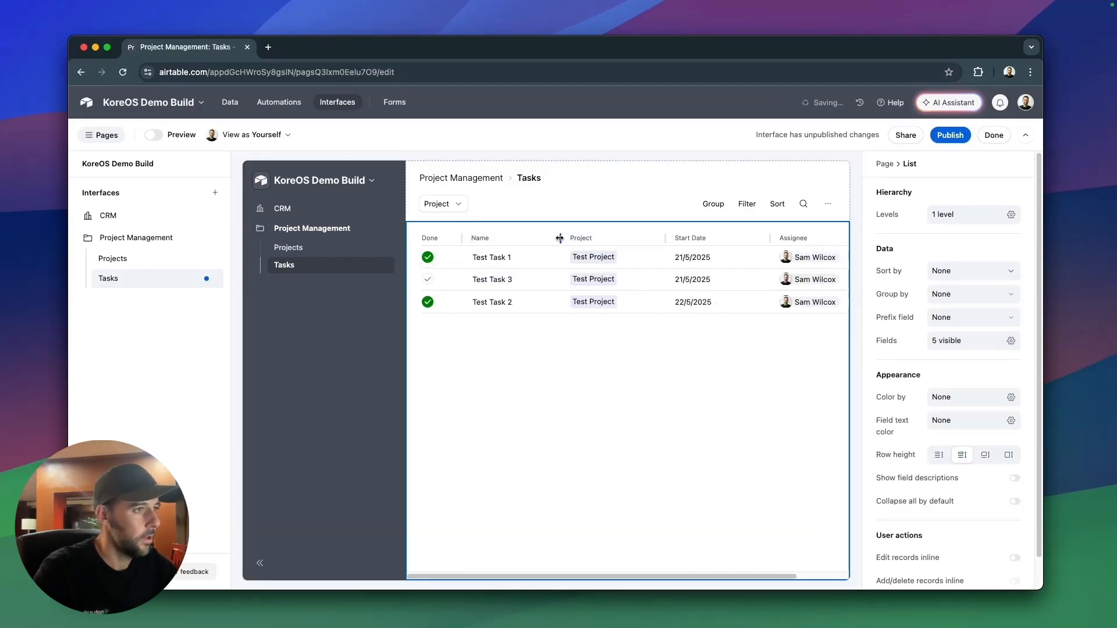
left_click_drag(665, 238, 652, 239)
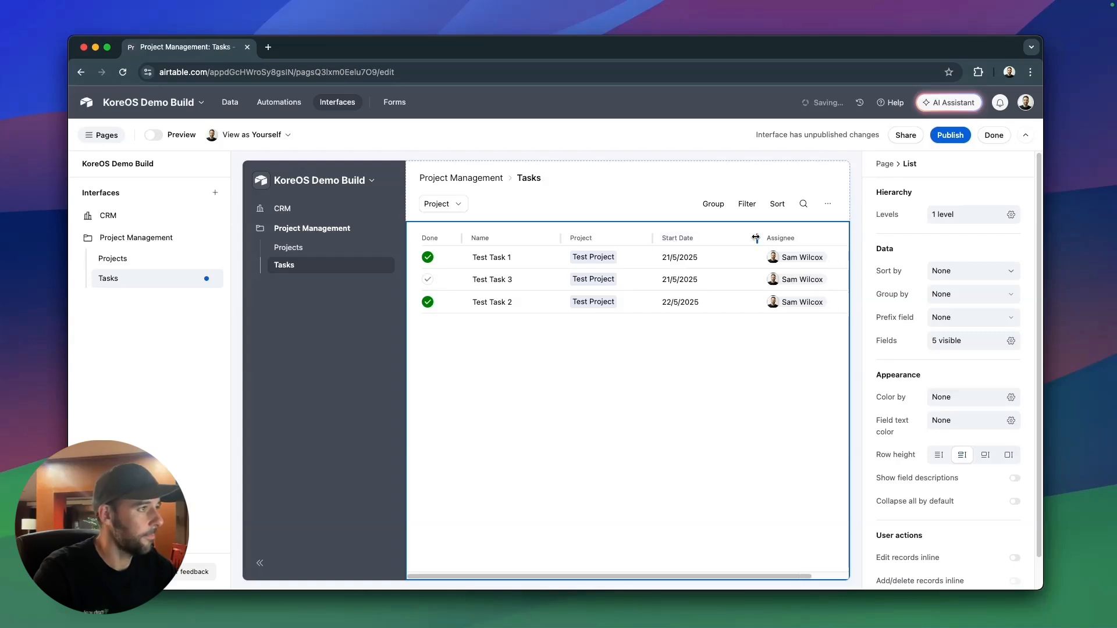
left_click_drag(755, 238, 734, 238)
Show the End Date, Status and Duration (Days) fields in the Tasks list and publish the interface.
left_click(976, 338)
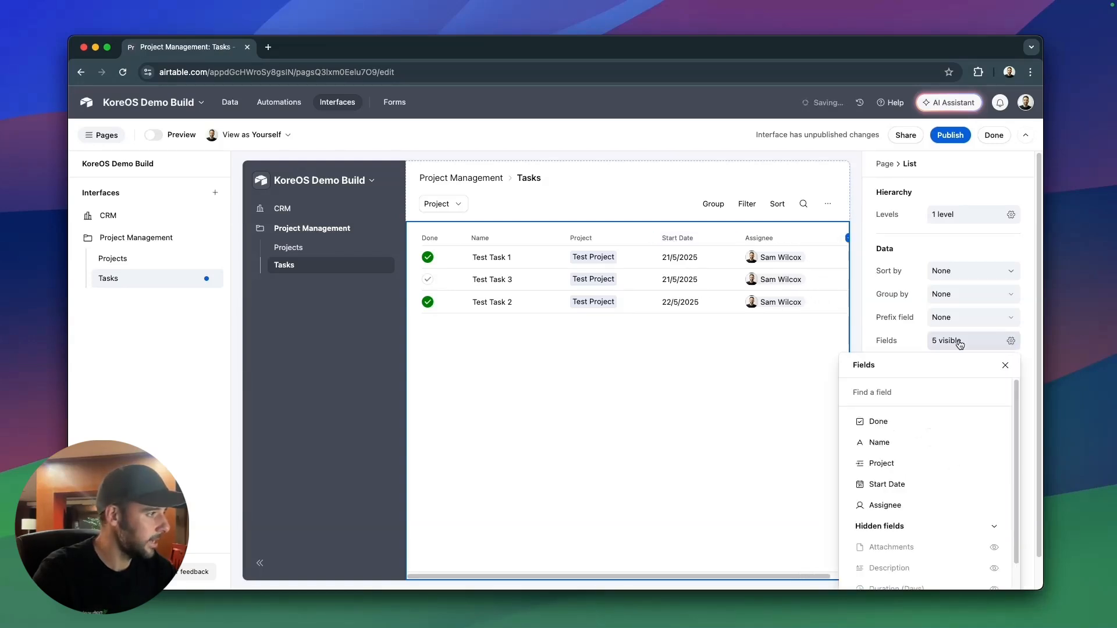
scroll(935, 489, "down", 3)
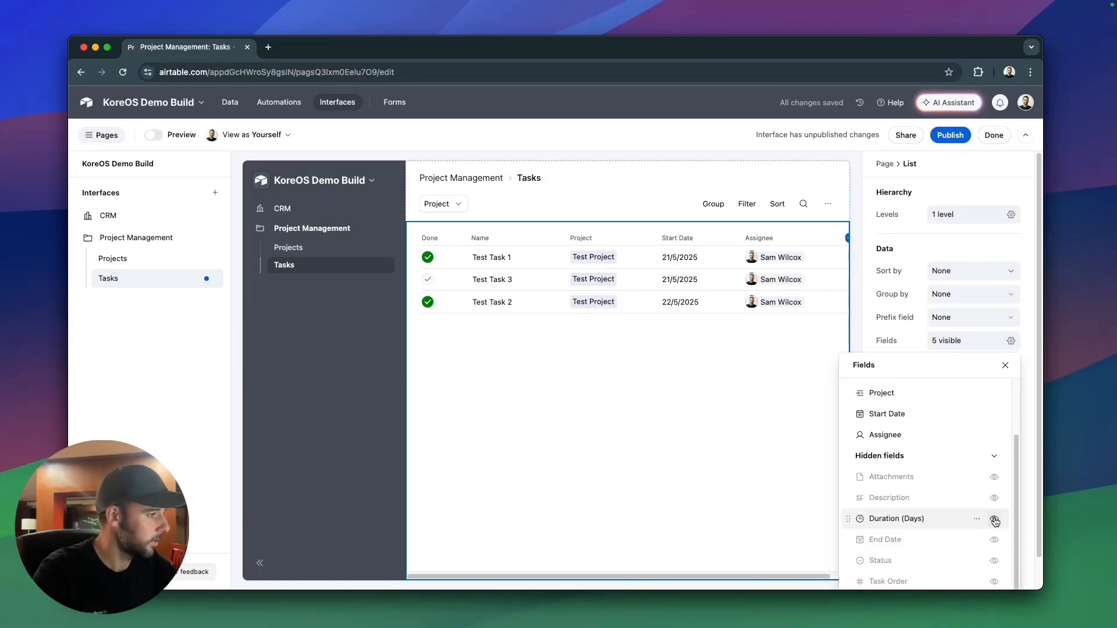
left_click(994, 540)
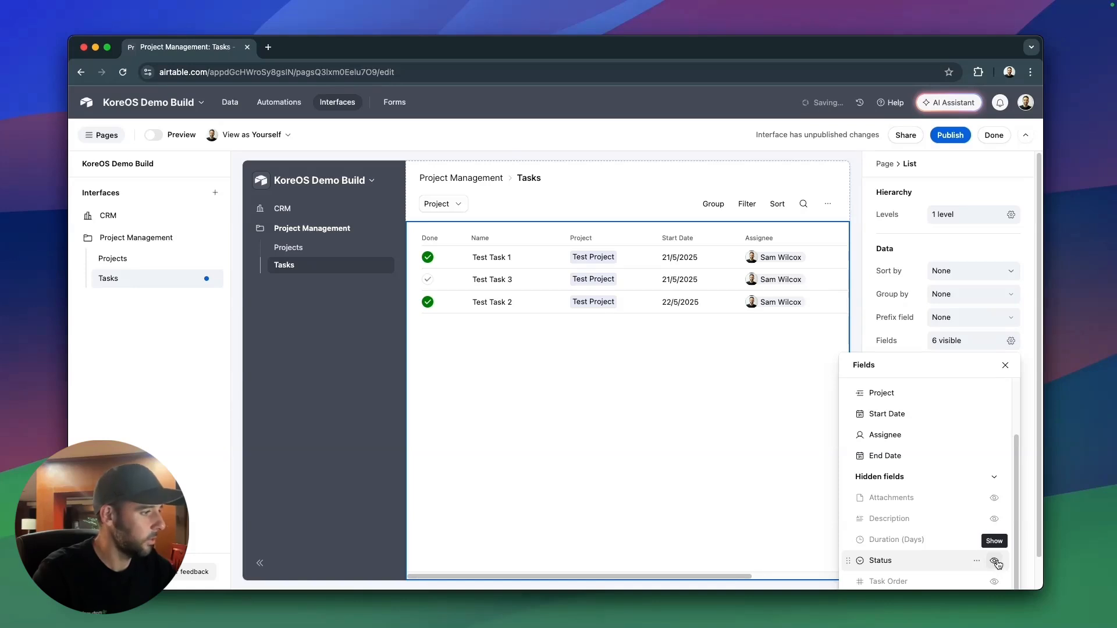
left_click(994, 562)
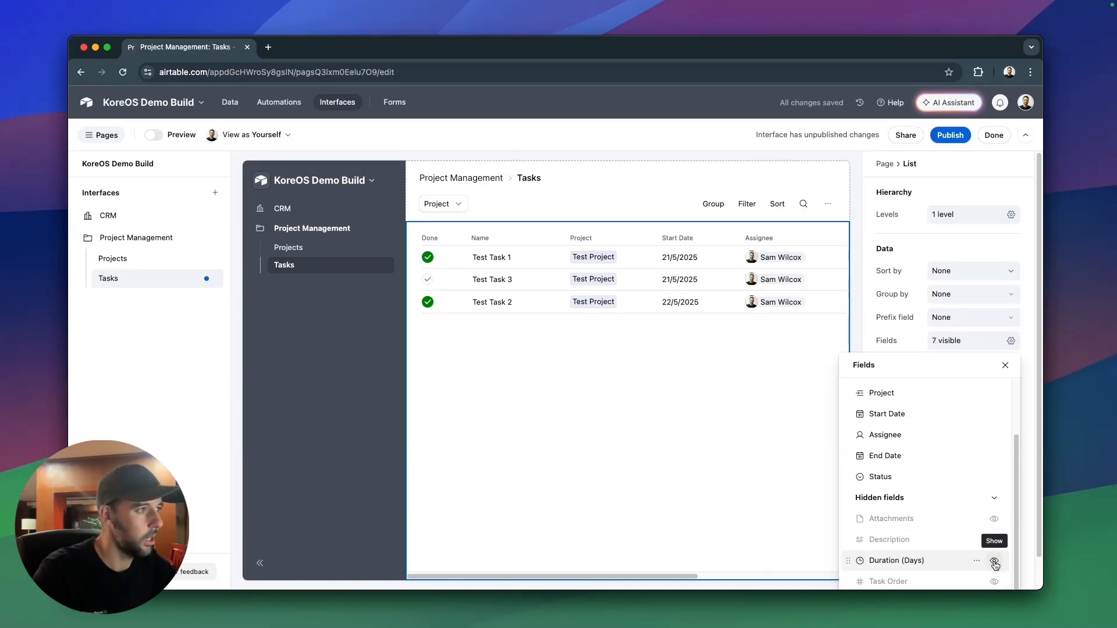
left_click(994, 562)
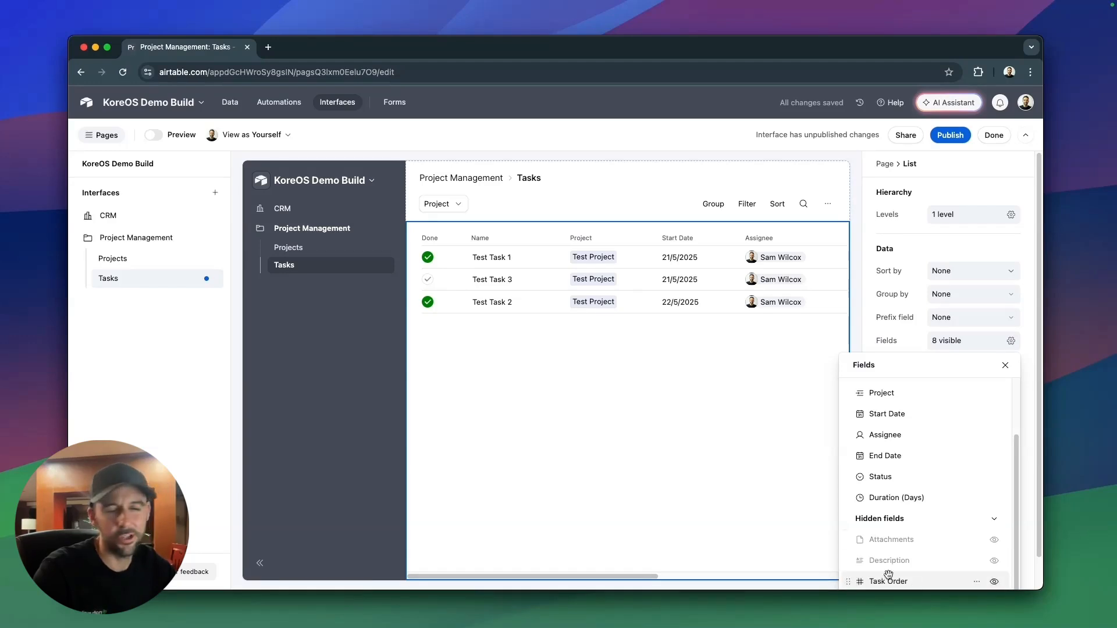
left_click(819, 504)
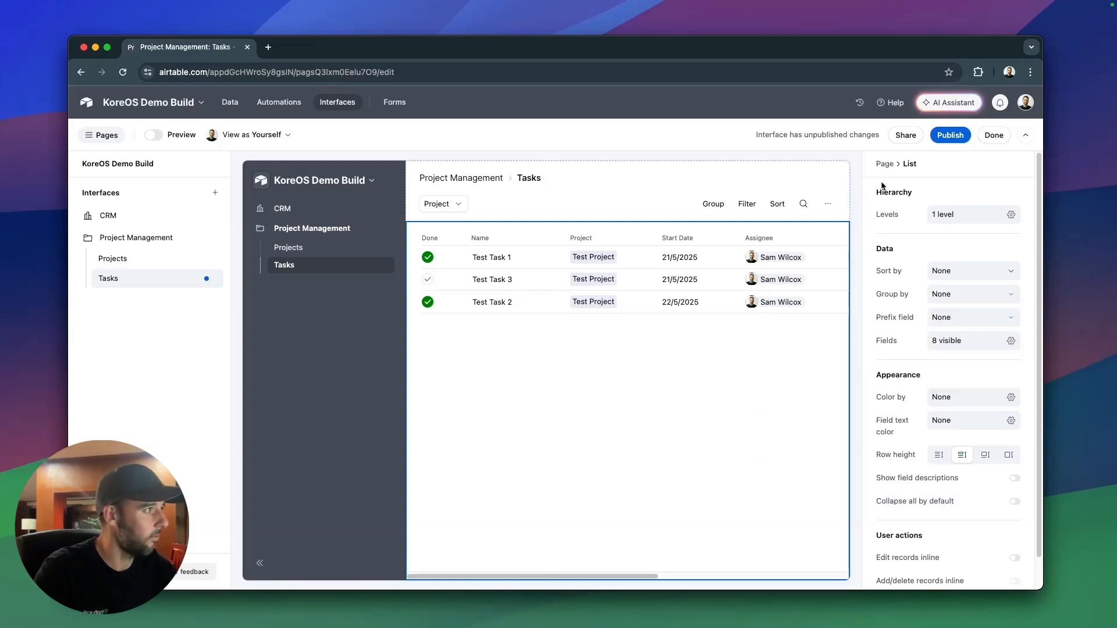
left_click(950, 135)
left_click(683, 437)
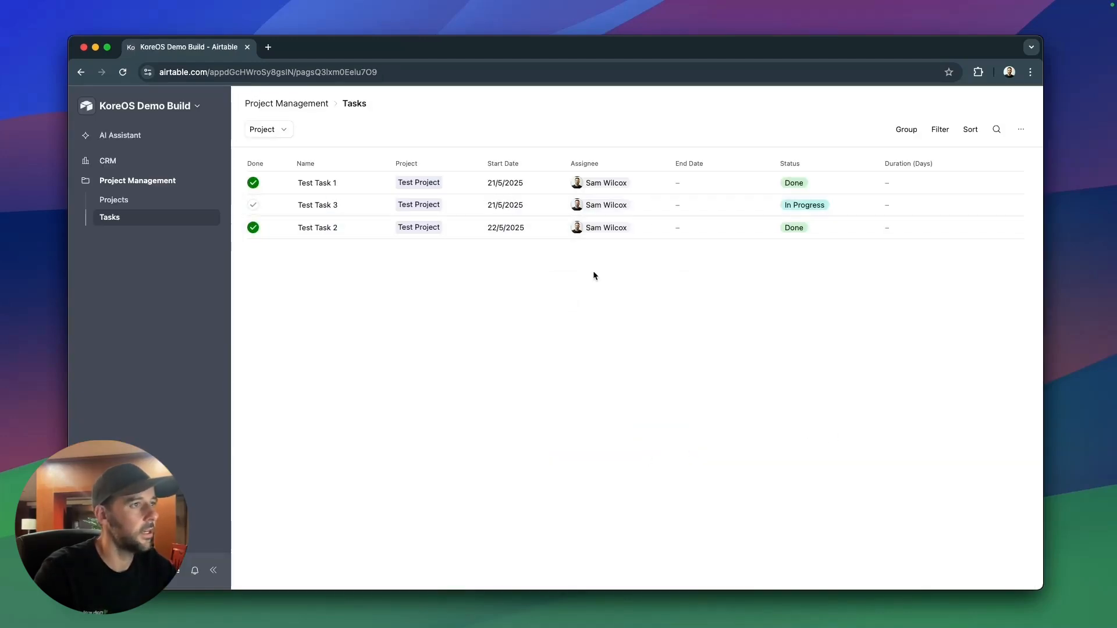
Edit the Tasks page again and reorder the list fields so Status follows Project and Assignee precedes Start Date.
left_click(196, 107)
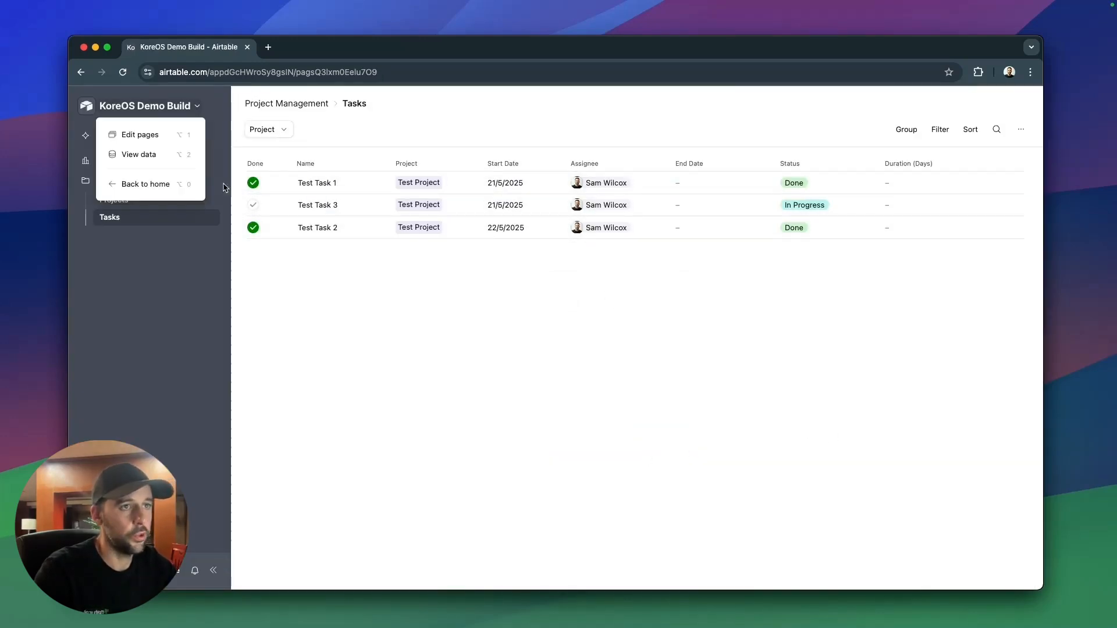
left_click(173, 142)
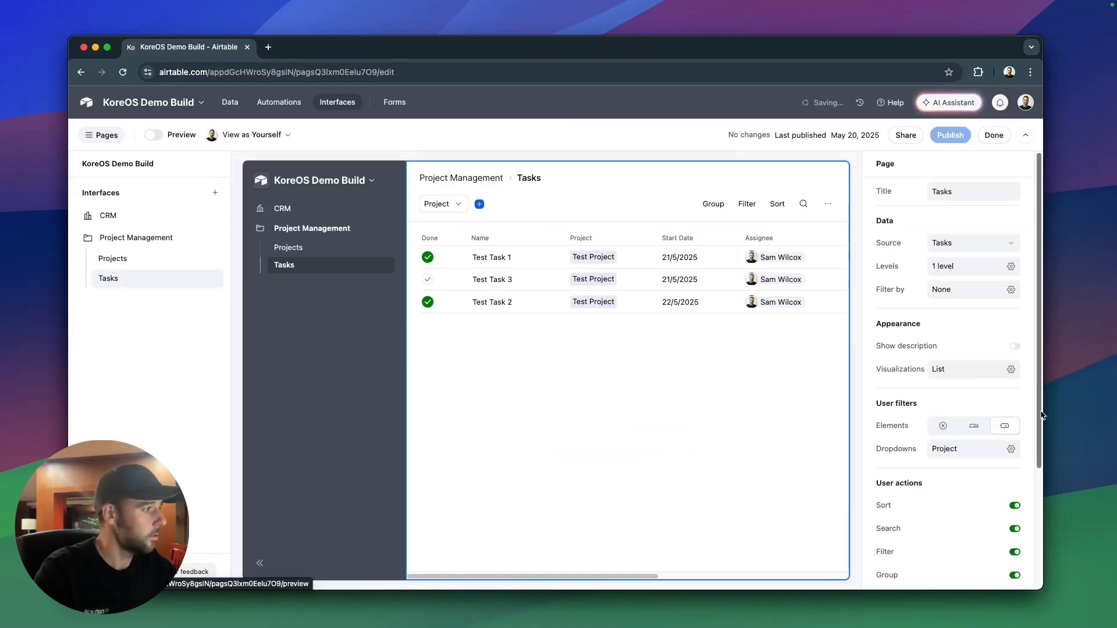
left_click(794, 352)
left_click(1010, 343)
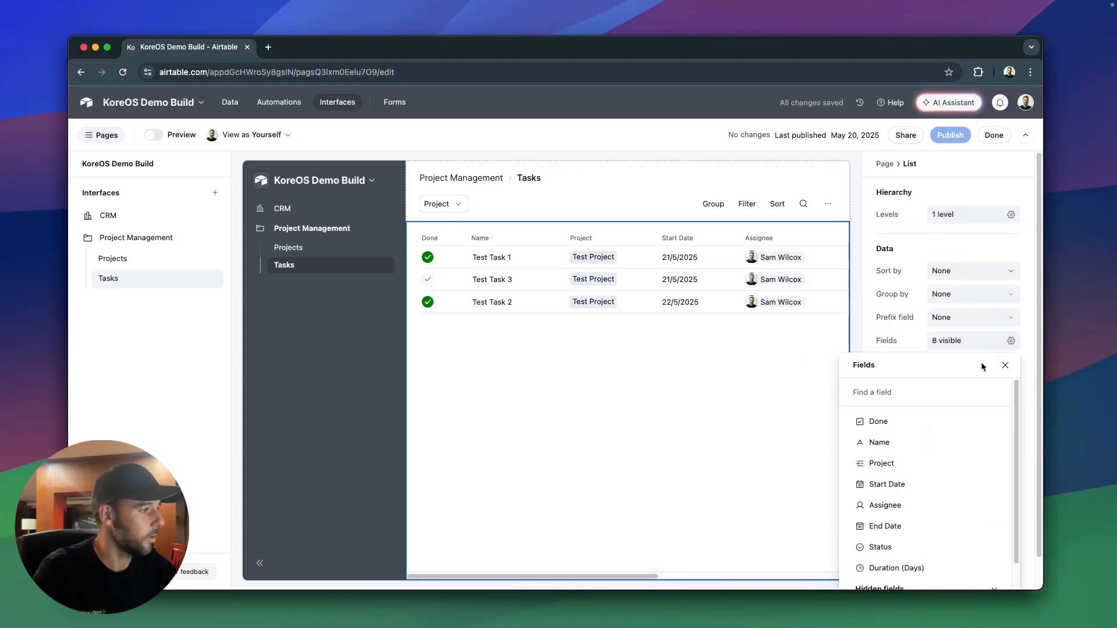
scroll(878, 523, "down", 1)
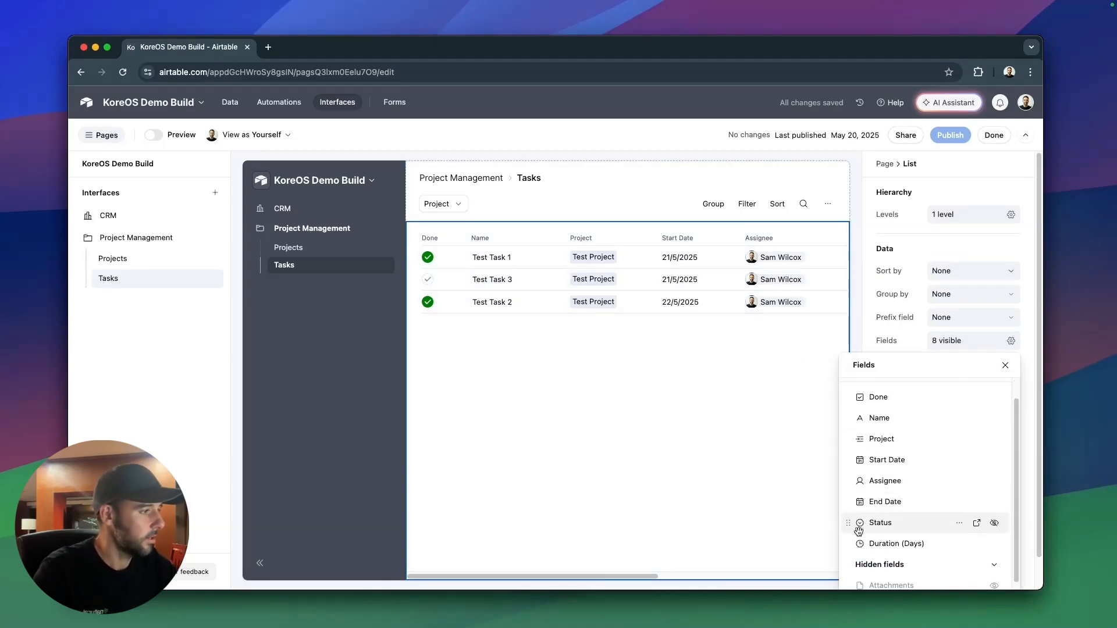
left_click_drag(851, 526, 854, 465)
mouse_move(848, 503)
left_mouse_down()
mouse_move(855, 521)
mouse_move(855, 482)
left_mouse_up()
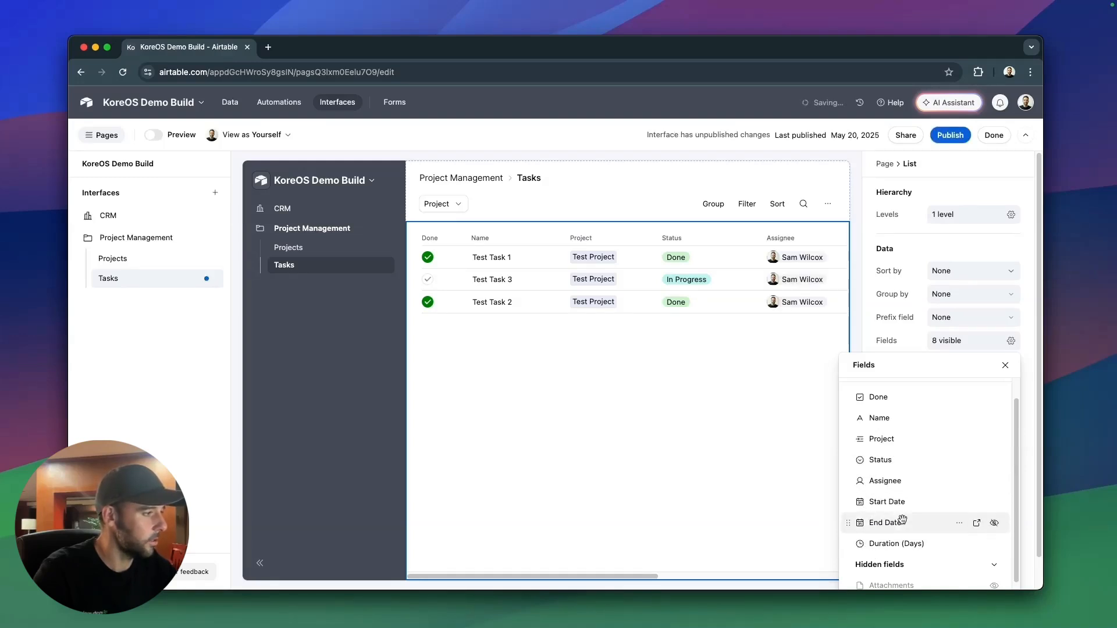
Narrow the Status column in the Tasks list and publish the updated interface.
left_click_drag(758, 241, 732, 242)
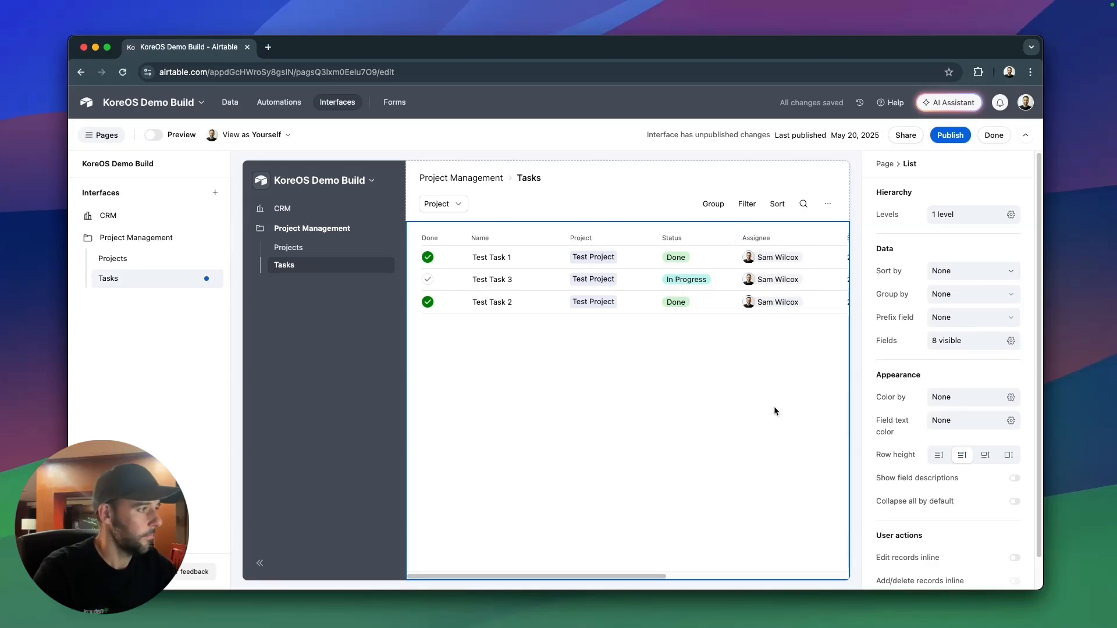
left_click(950, 134)
left_click(678, 435)
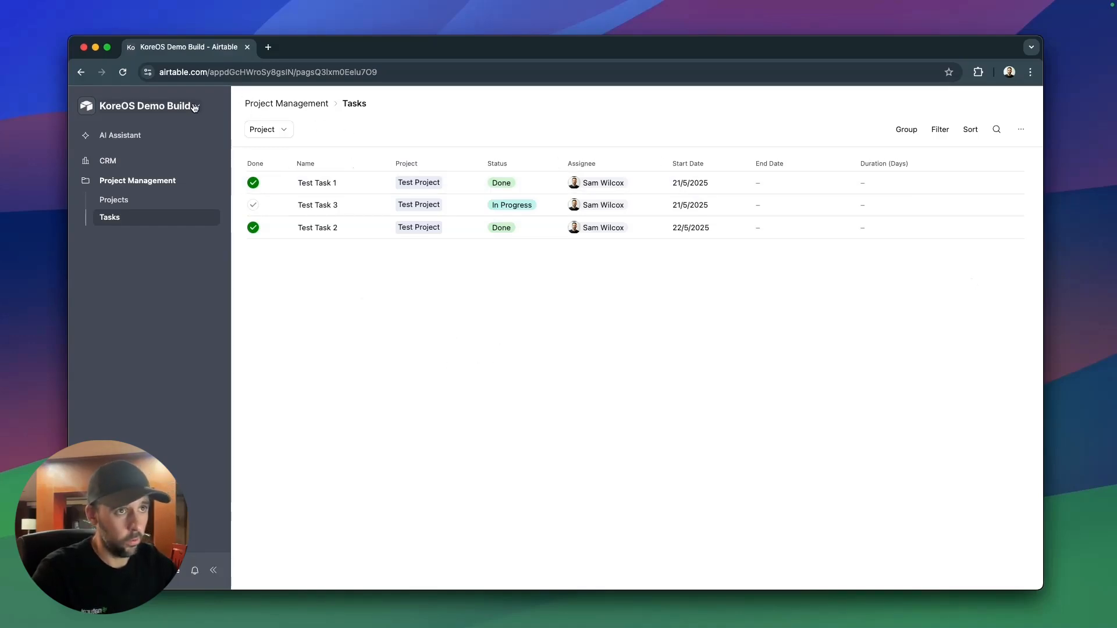
Group the published Tasks list by Project in A → Z order.
left_click(907, 130)
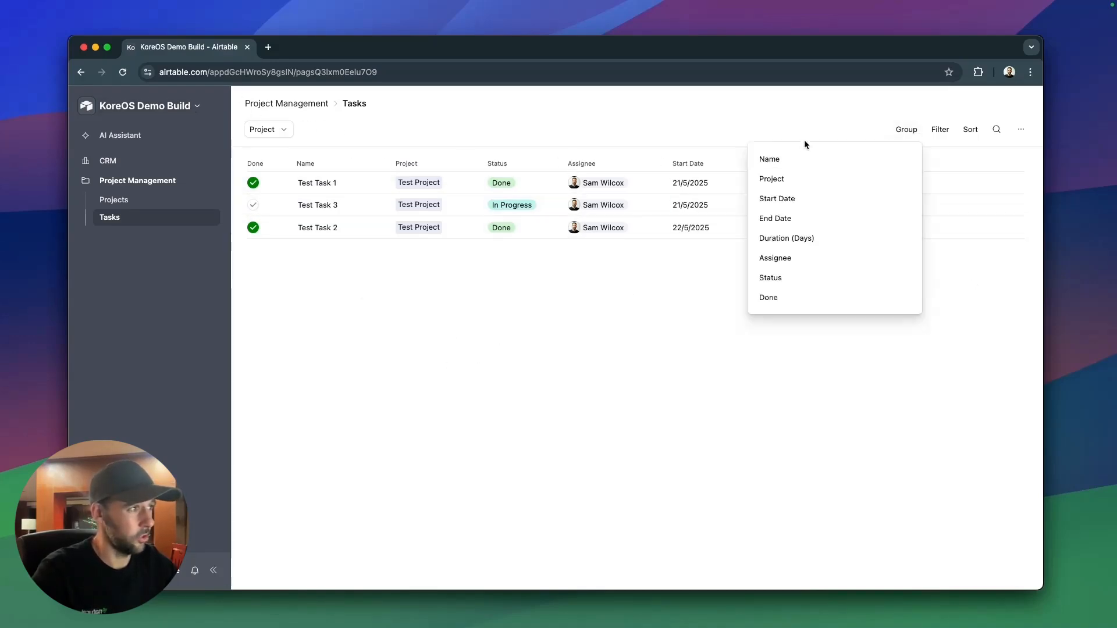
left_click(810, 178)
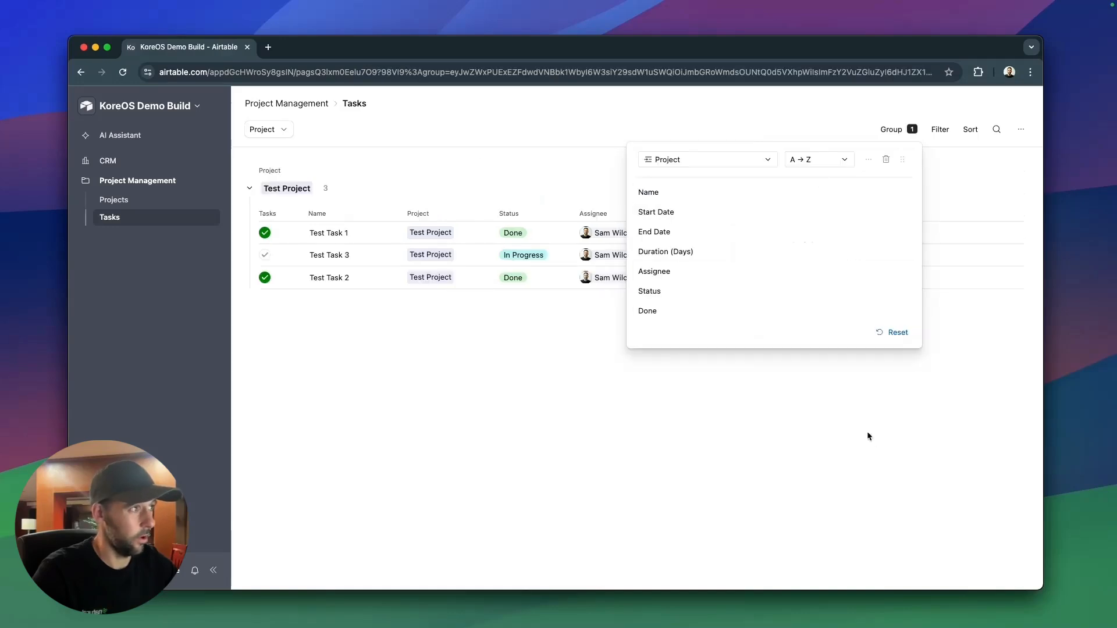
left_click(885, 438)
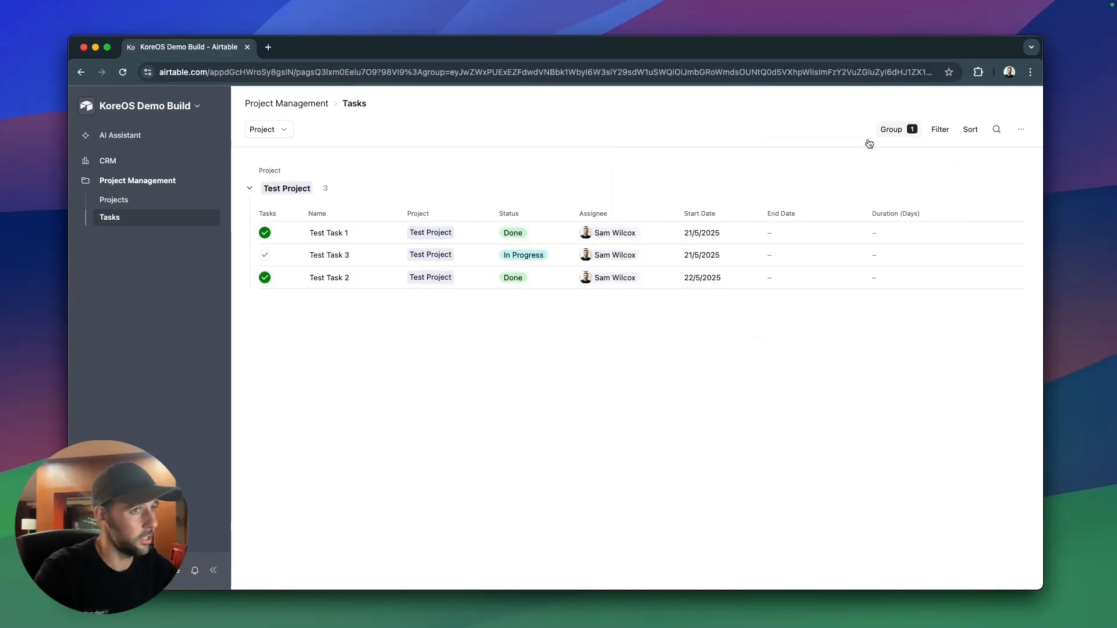
Edit the Tasks page again and switch its user filter elements to none and back to dropdowns.
left_click(167, 100)
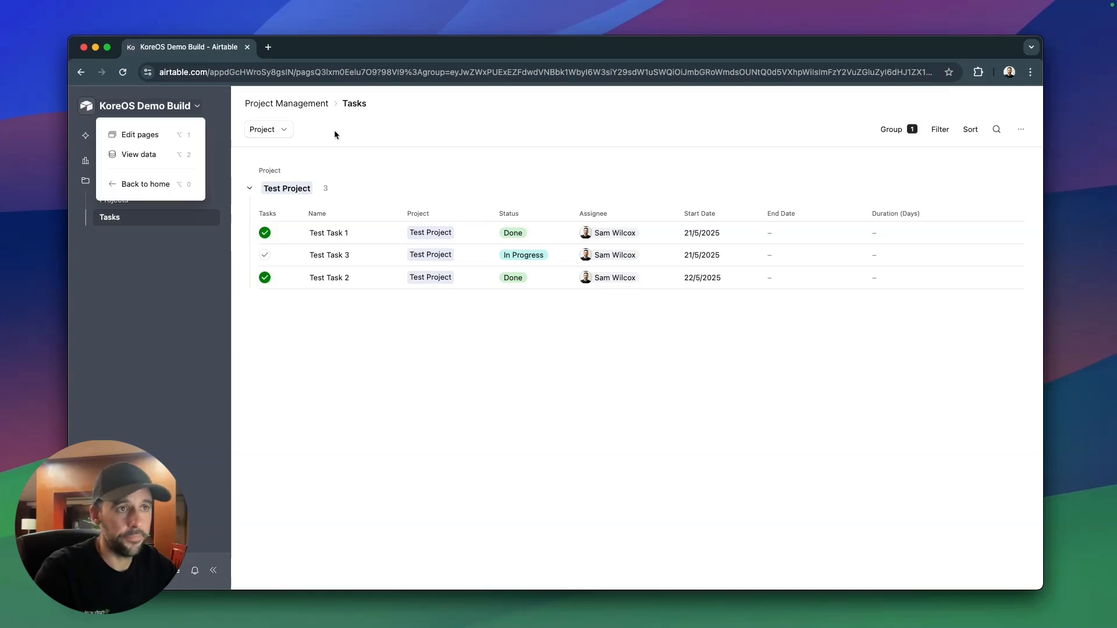
left_click(125, 136)
left_click(698, 444)
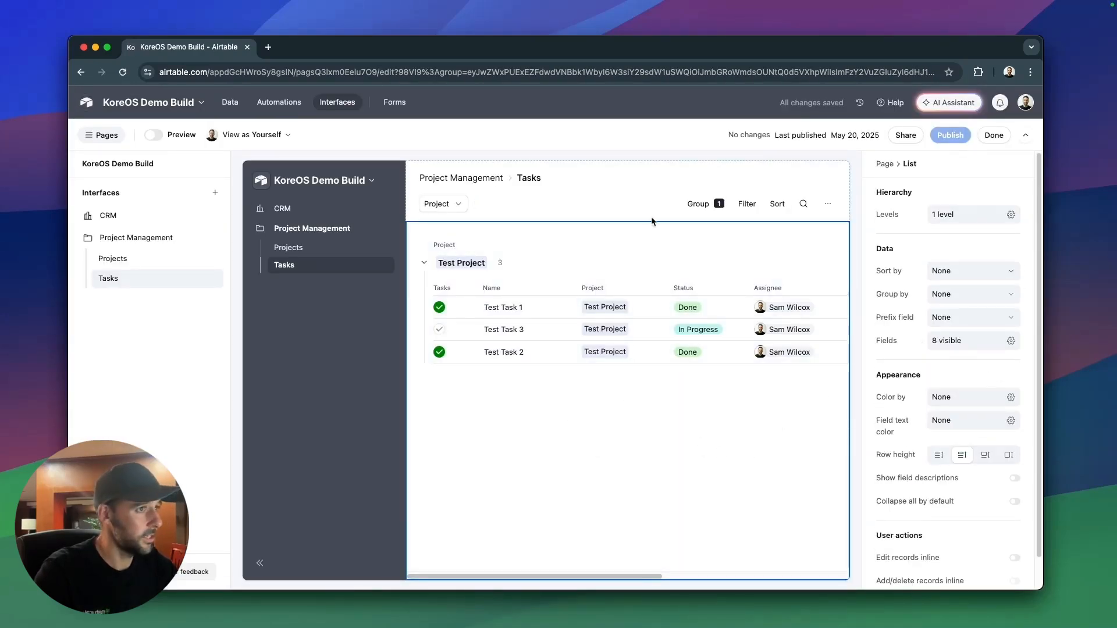
left_click(615, 211)
left_click(942, 426)
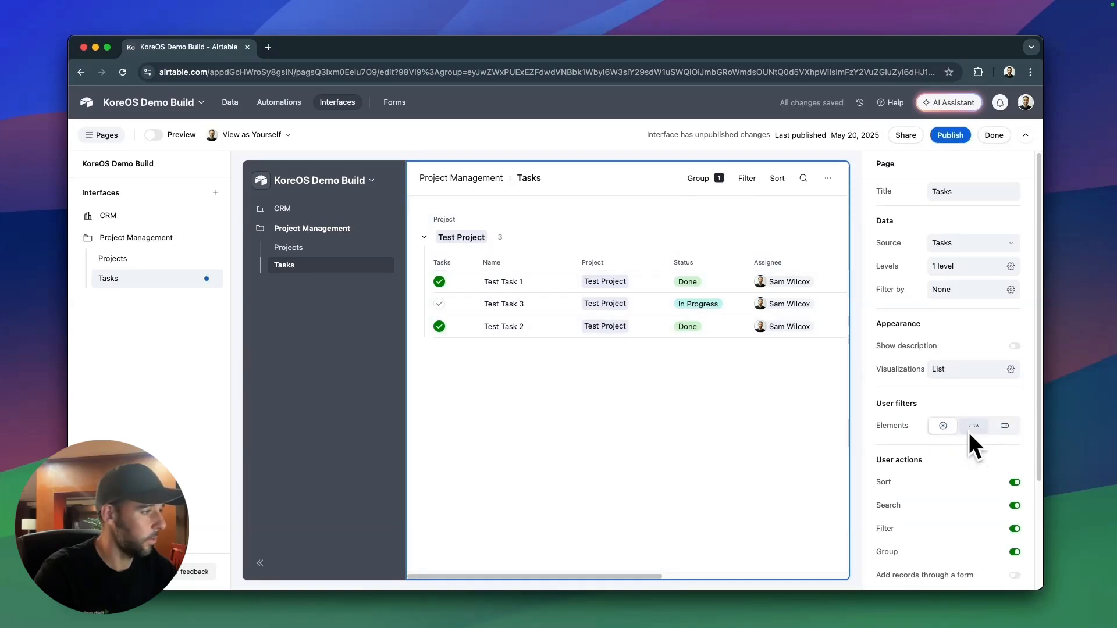
left_click(1004, 426)
Change the Tasks page's user filter dropdown to use the Assignee field.
left_click(937, 449)
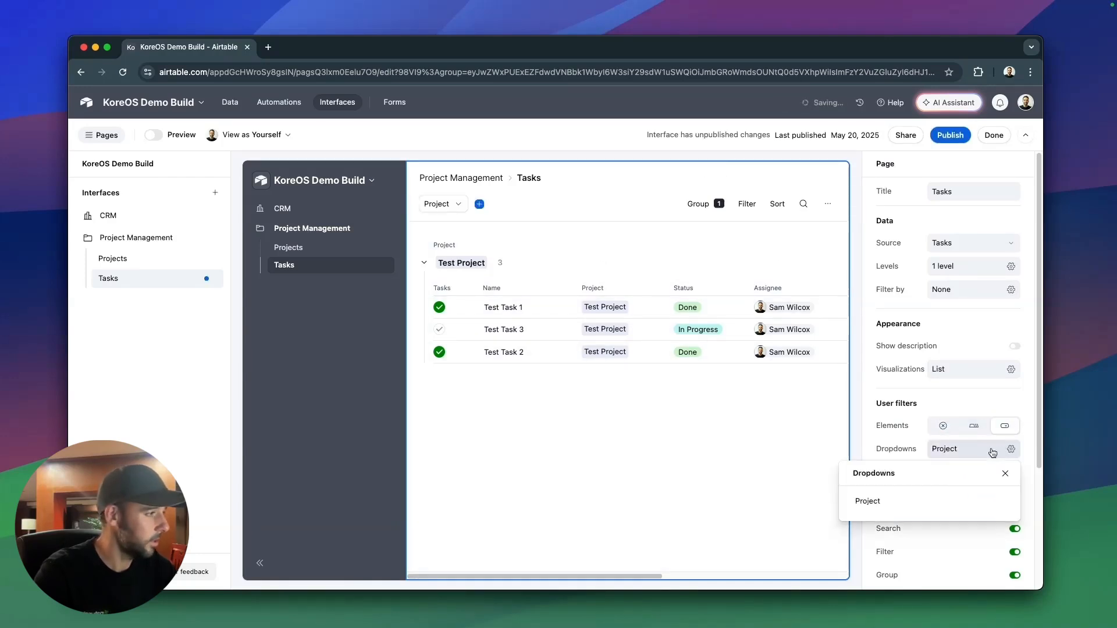
left_click(1002, 503)
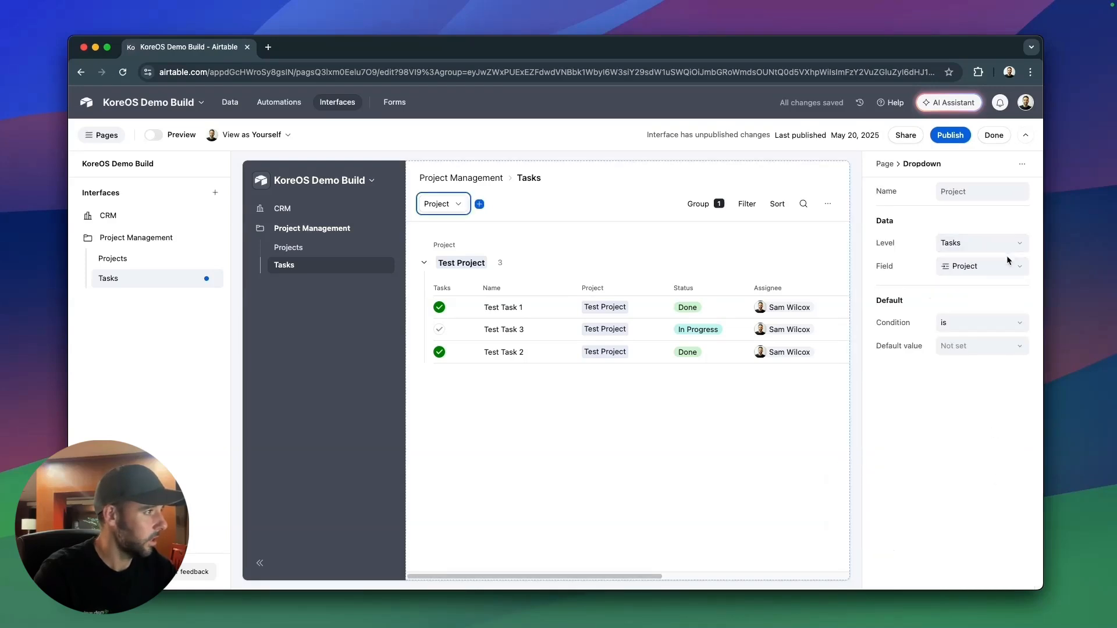
left_click(989, 266)
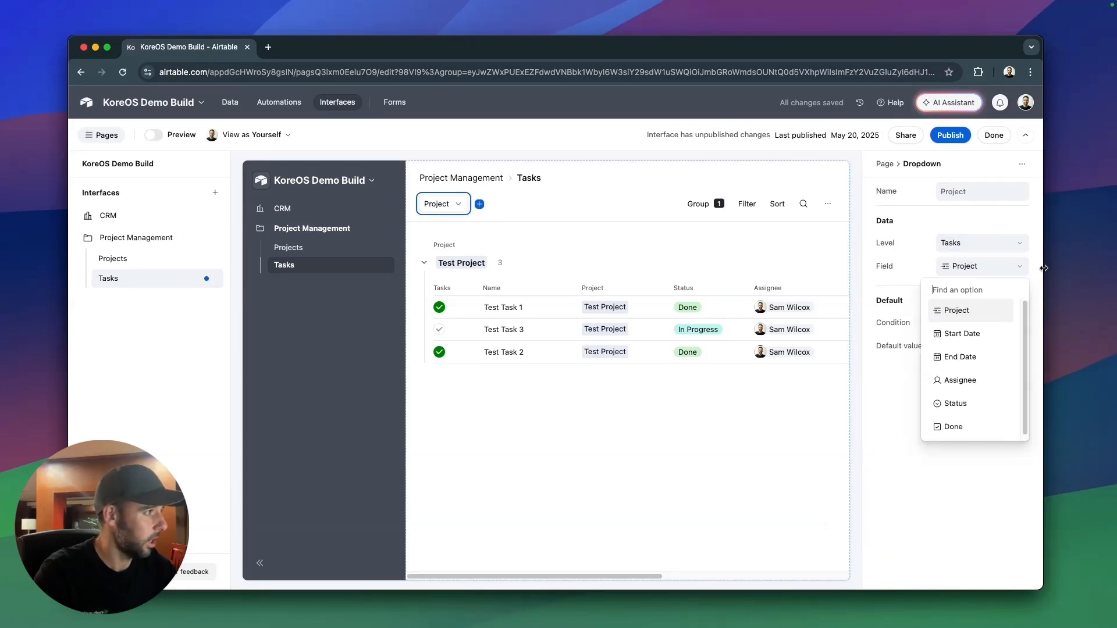
left_click(967, 383)
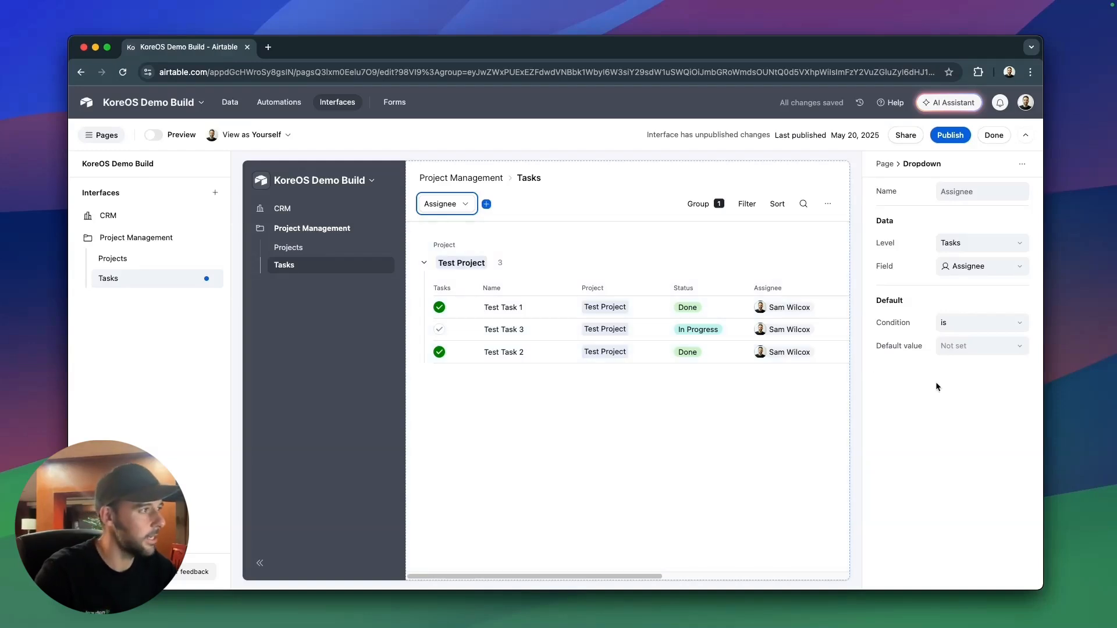
left_click(760, 474)
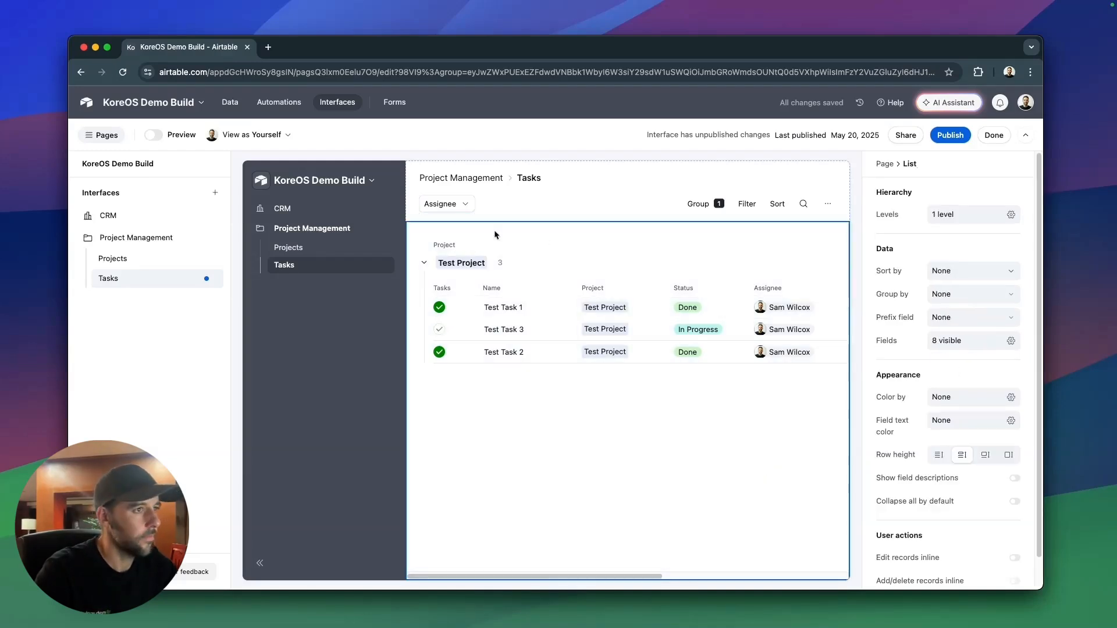
Add Status and End Date dropdown filters to the Tasks page and publish the updated interface.
left_click(494, 201)
left_click(486, 205)
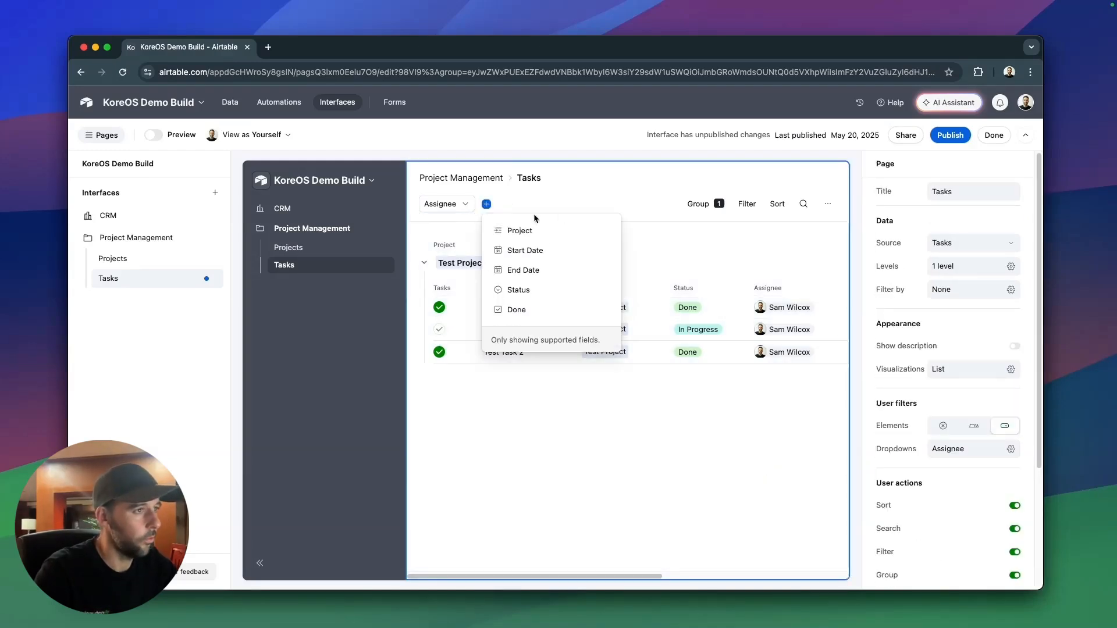
left_click(558, 290)
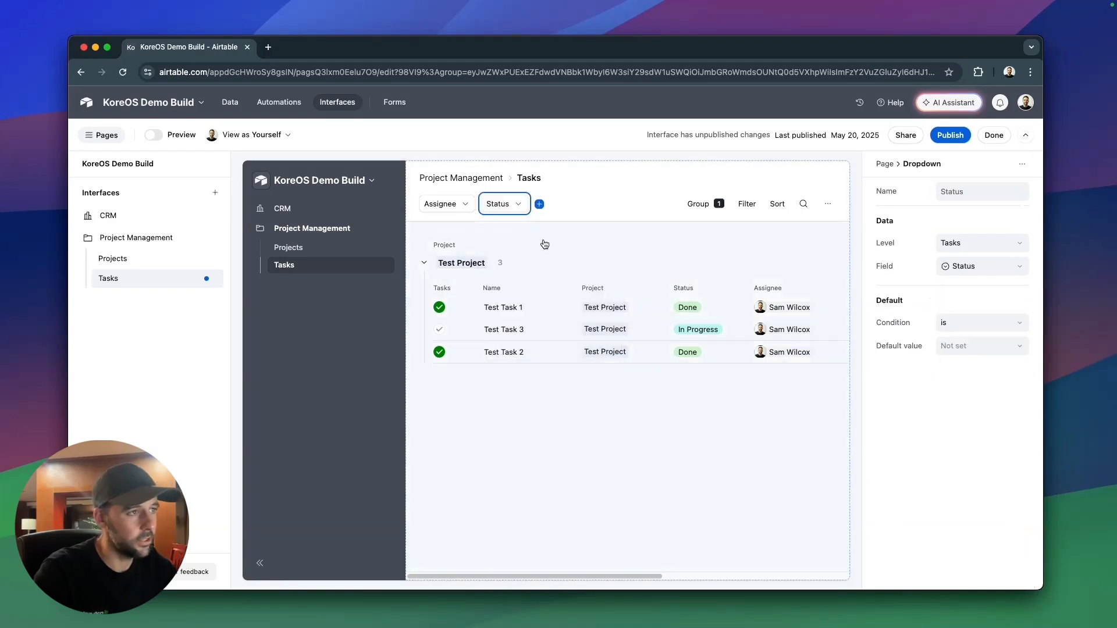
left_click(592, 195)
left_click(539, 203)
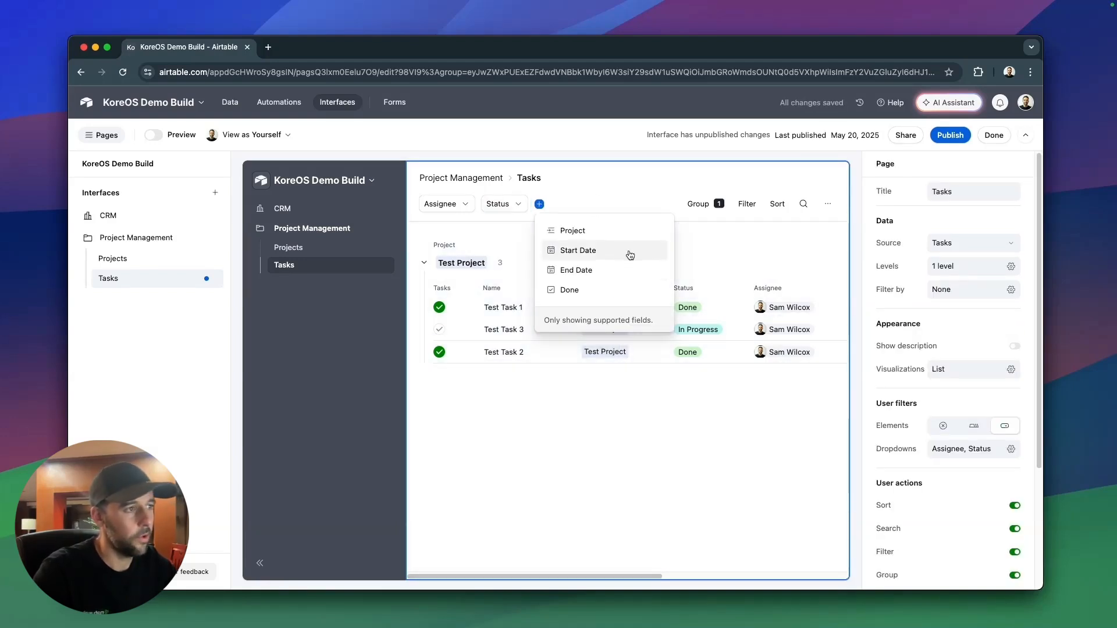
left_click(599, 271)
left_click(672, 214)
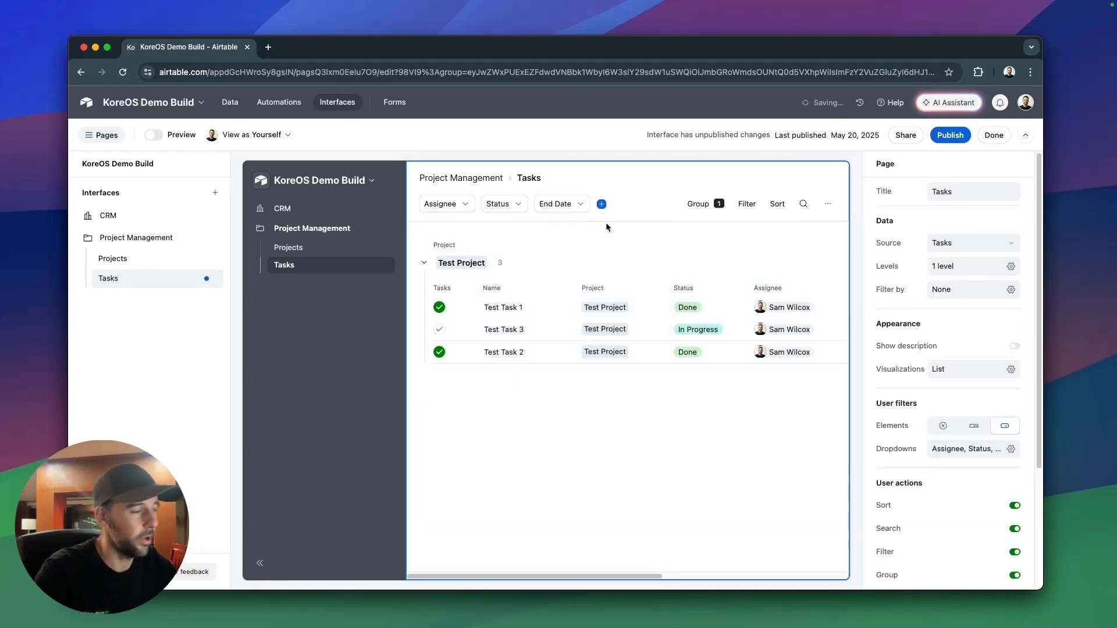
left_click(950, 135)
left_click(665, 435)
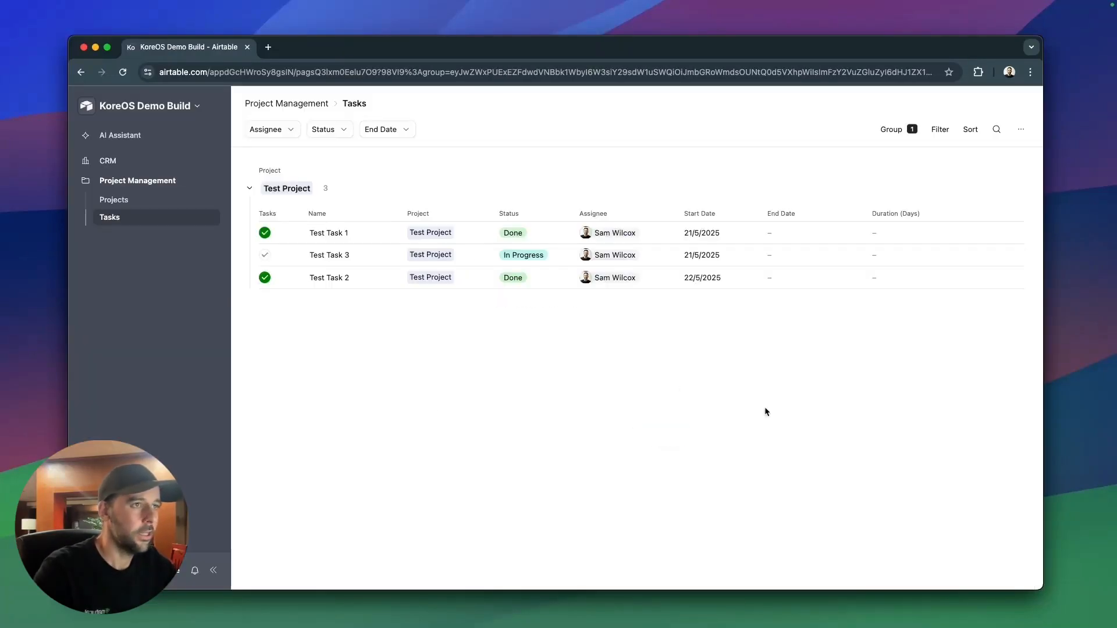
Filter the published Tasks list by the listed assignee and by Status is In Progress.
left_click(289, 129)
left_click(312, 178)
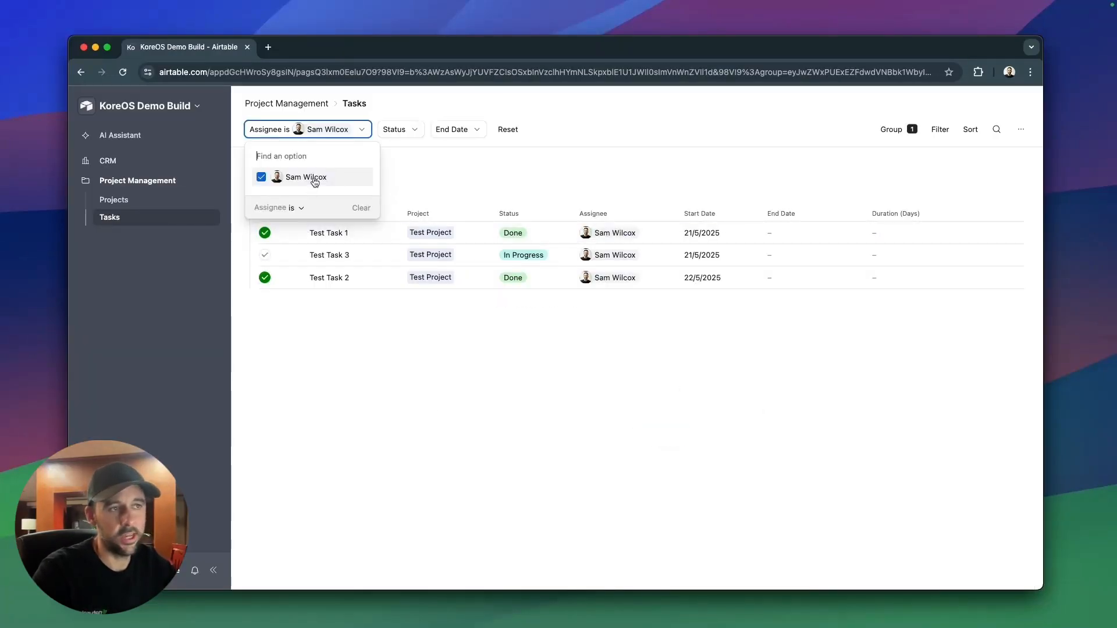
left_click(403, 166)
left_click(422, 131)
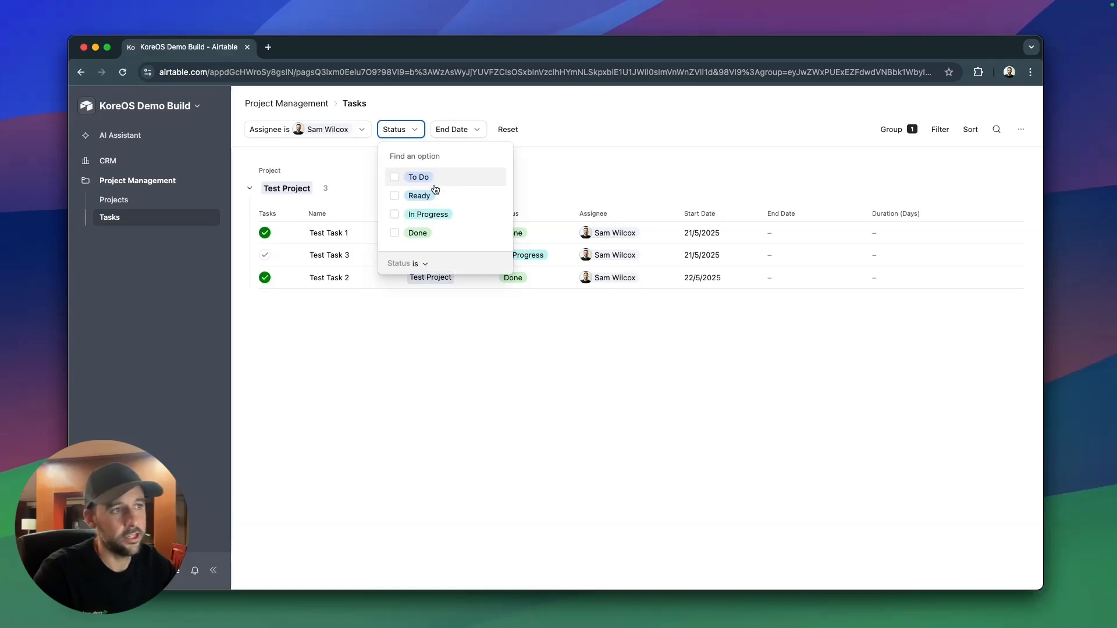
left_click(444, 215)
left_click(660, 197)
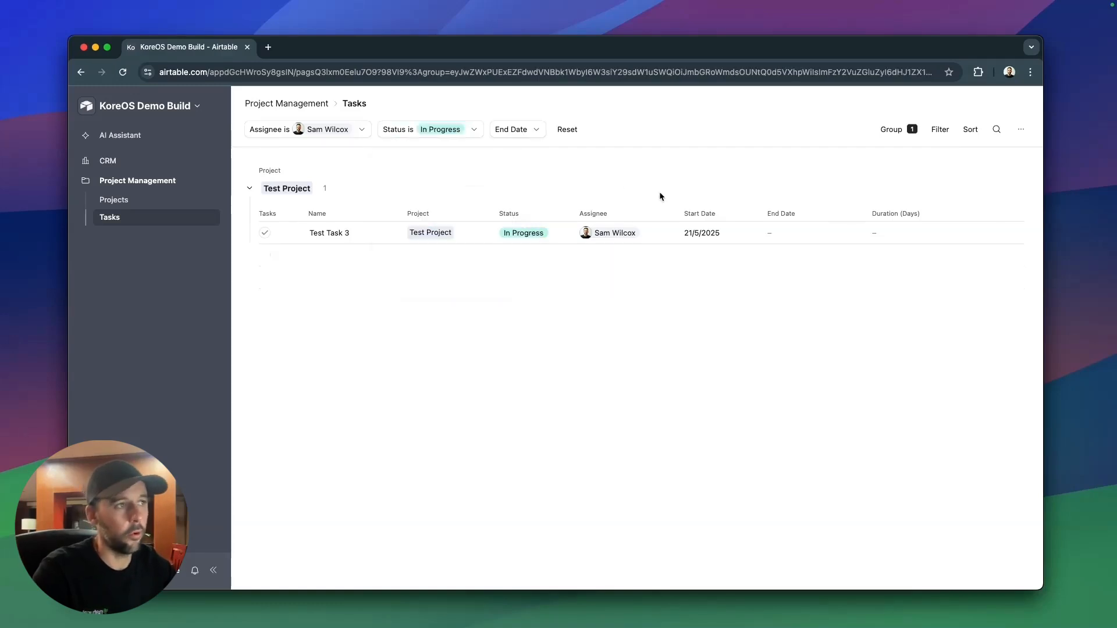
Try an End Date is after today filter on the Tasks list and reset all dropdown filters.
left_click(535, 130)
left_click(581, 154)
mouse_move(605, 231)
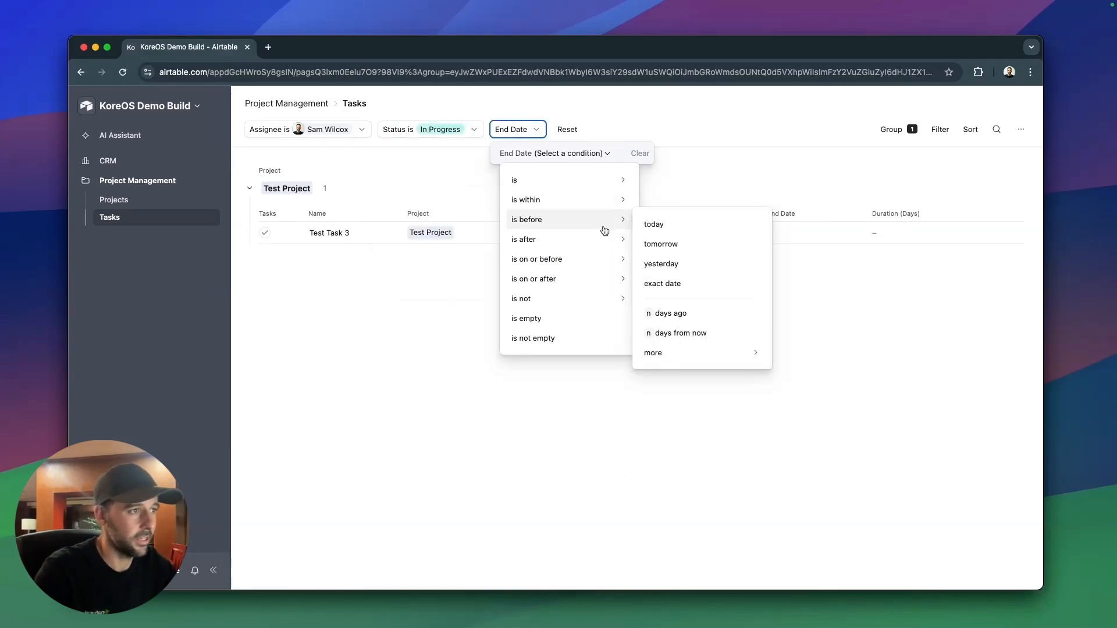
mouse_move(588, 273)
mouse_move(547, 237)
left_click(656, 244)
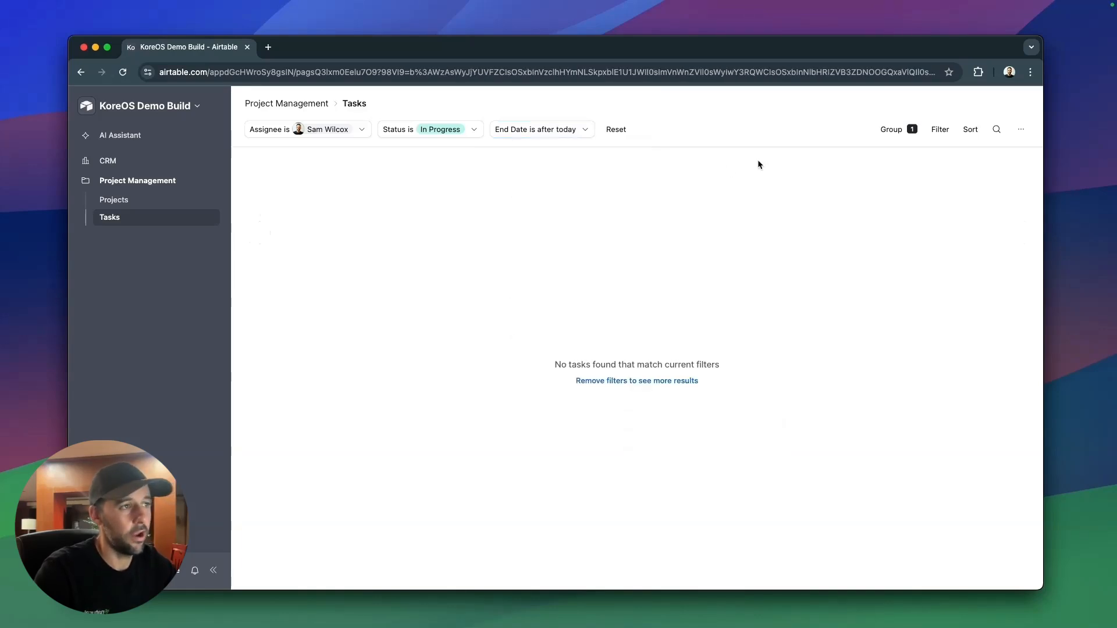
left_click(578, 135)
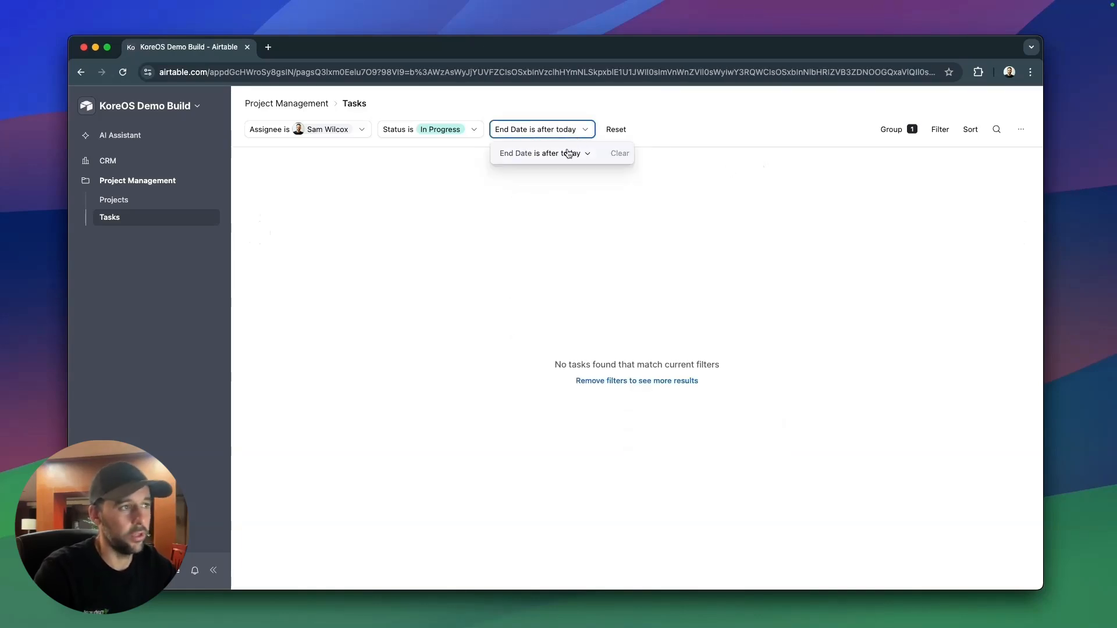
left_click(482, 279)
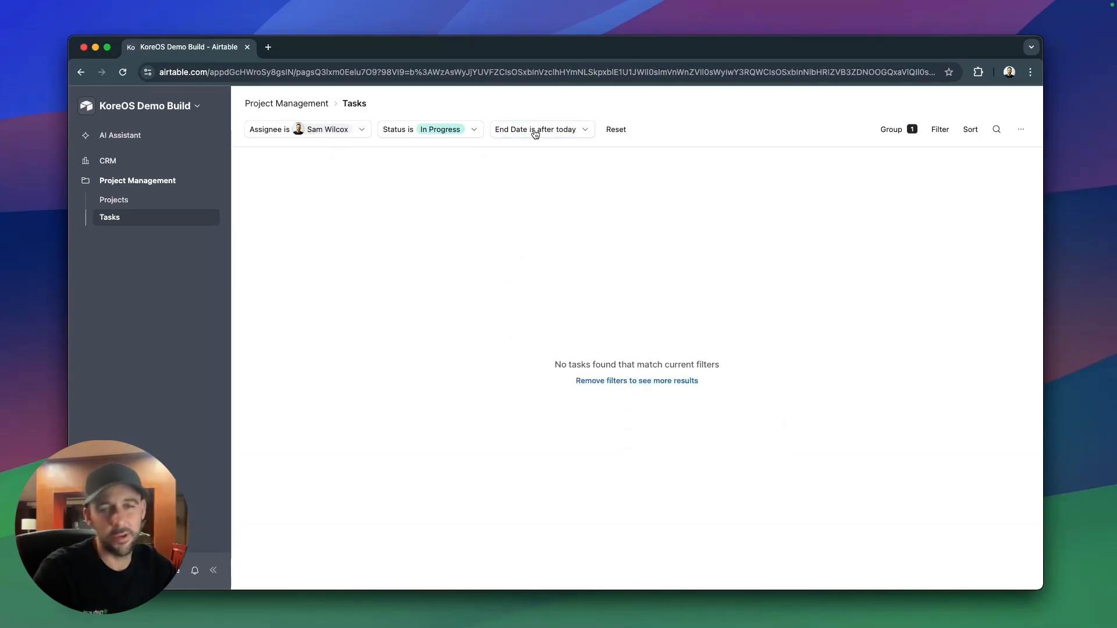
left_click(615, 129)
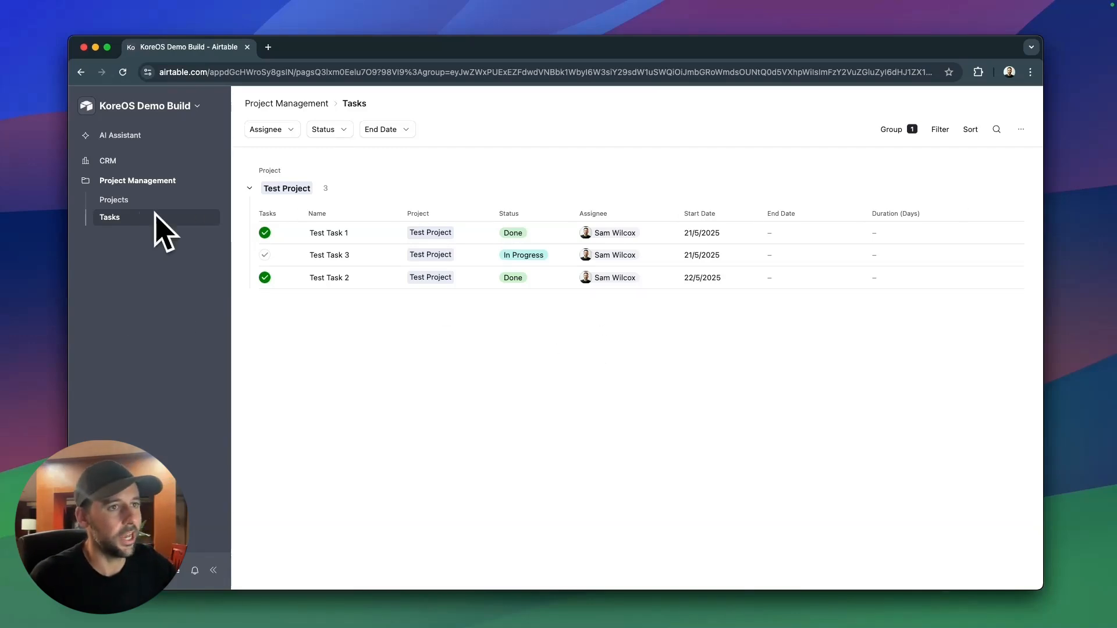
Edit the interface pages and add a List page under Project Management connected to the Project Templates table.
left_click(195, 107)
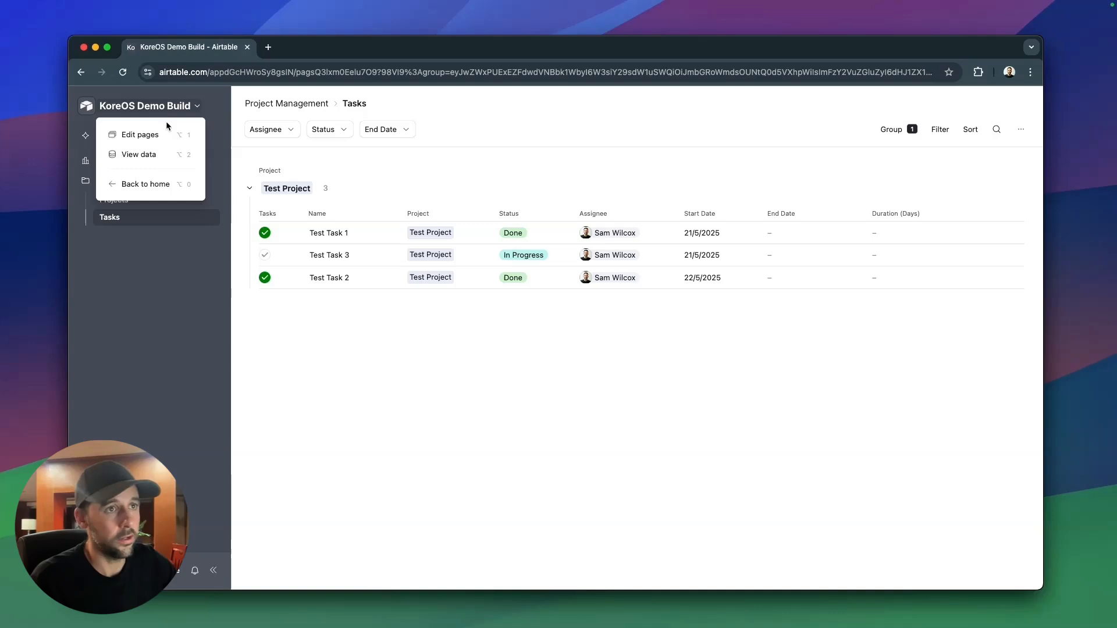
left_click(146, 136)
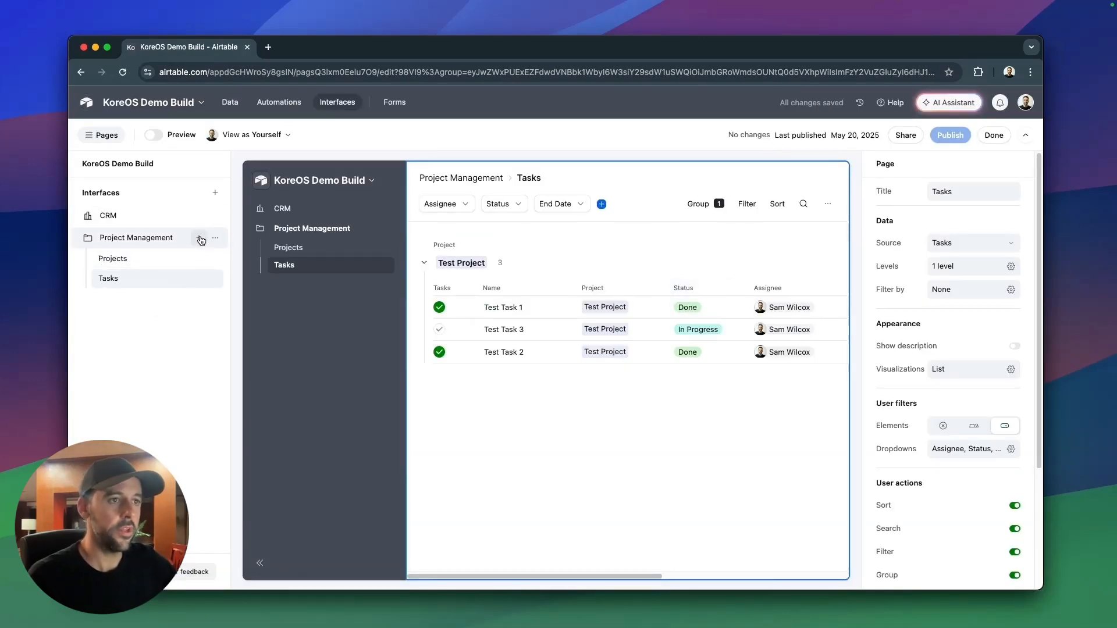
left_click(200, 239)
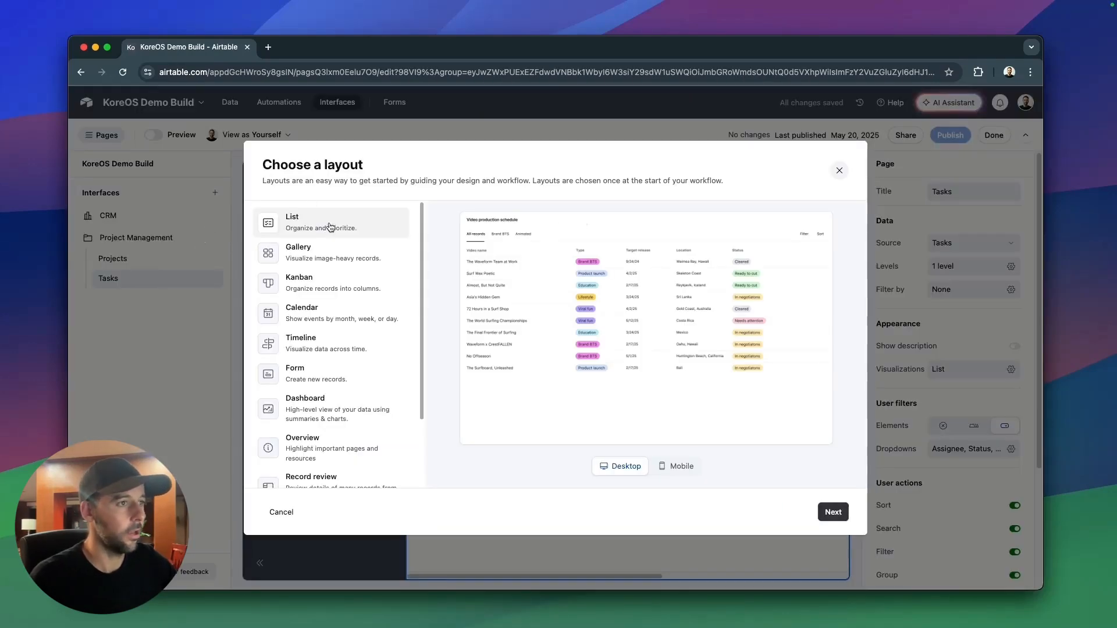
left_click(837, 514)
left_click(382, 235)
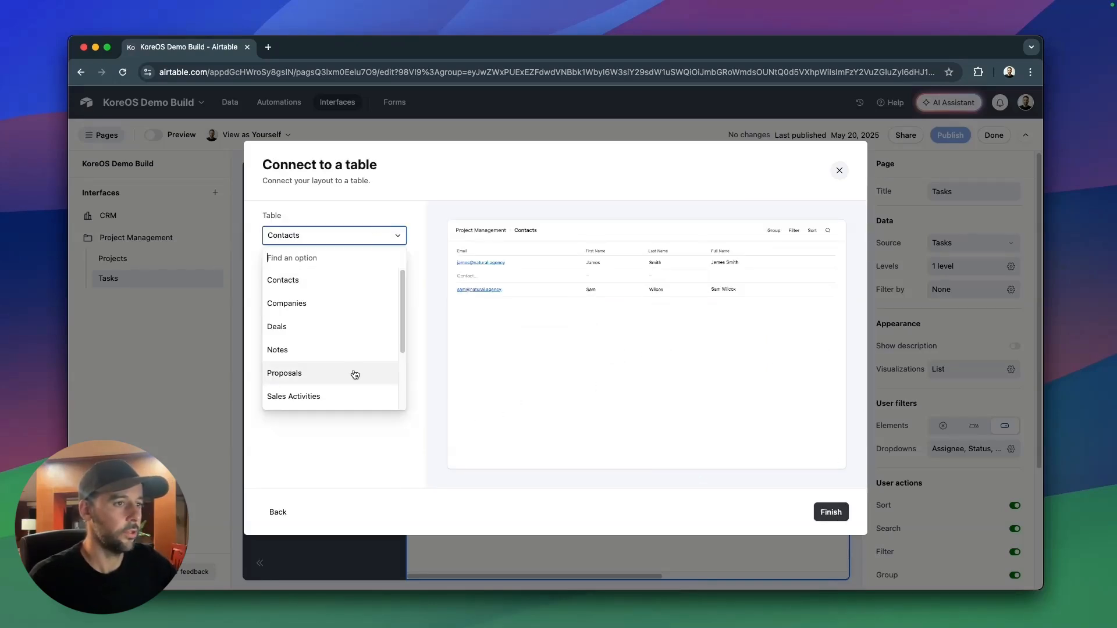
scroll(337, 349, "down", 3)
left_click(336, 377)
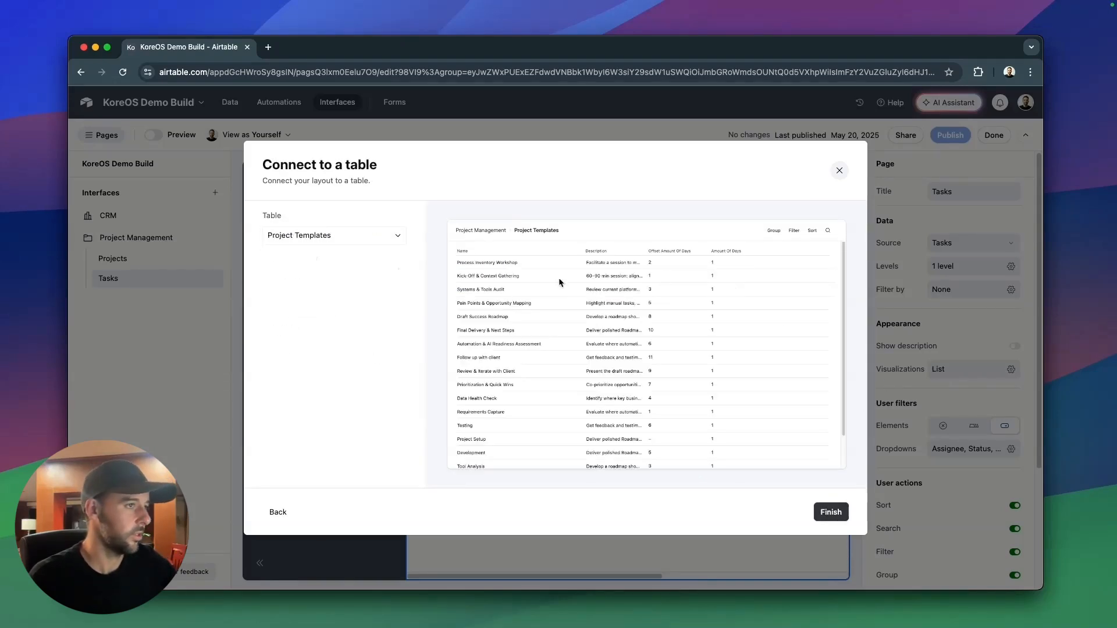
left_click(830, 513)
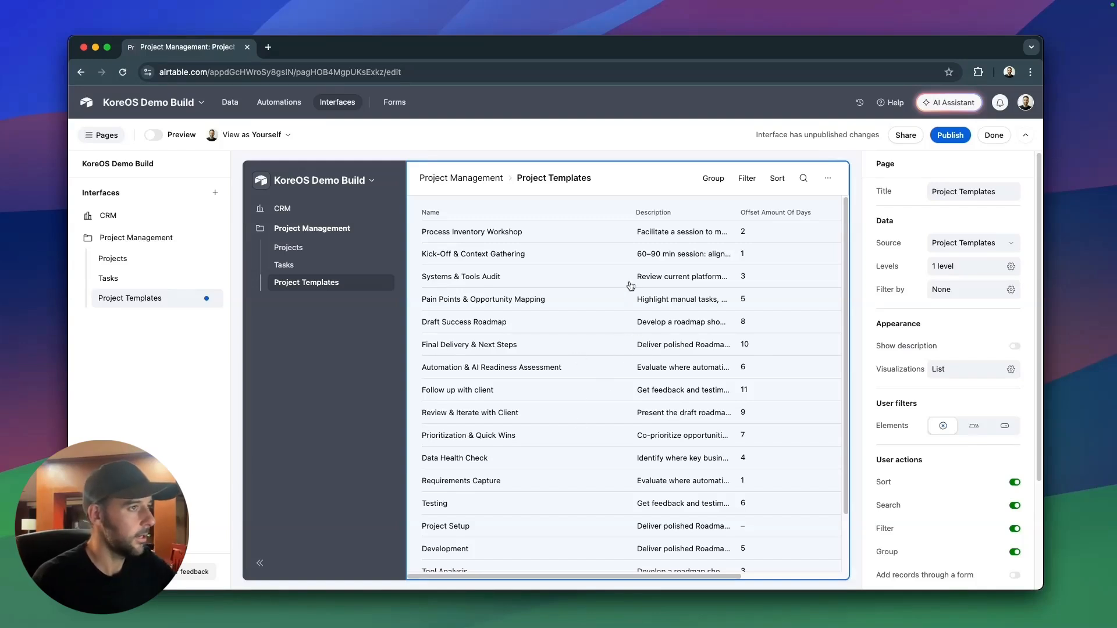
Group the Project Templates list by Project Type in First → Last order.
left_click(626, 226)
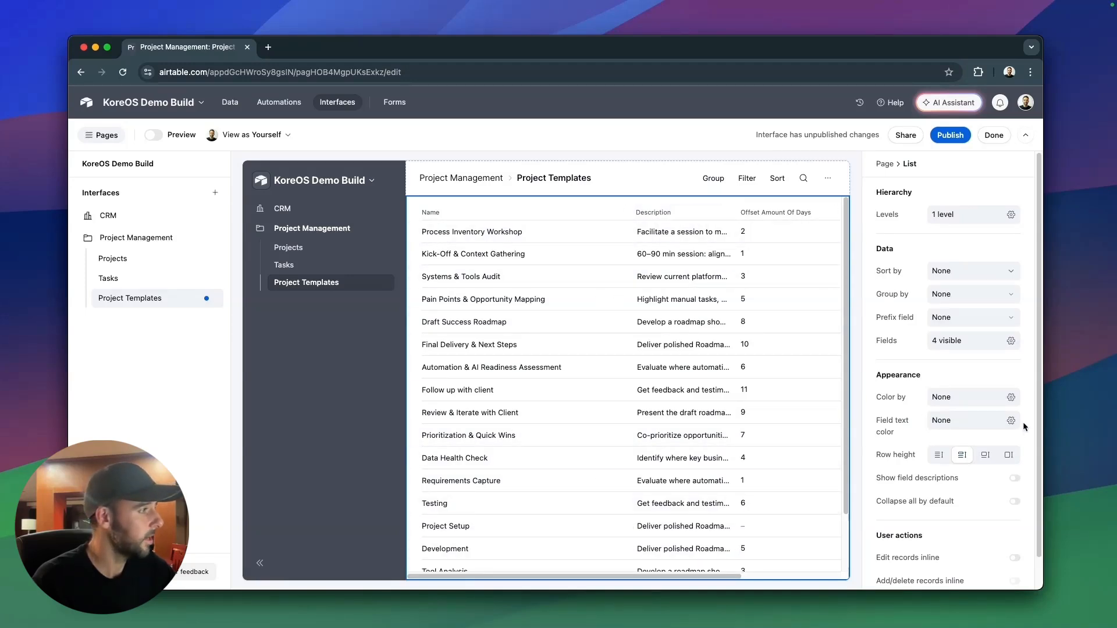
left_click(1002, 294)
left_click(817, 372)
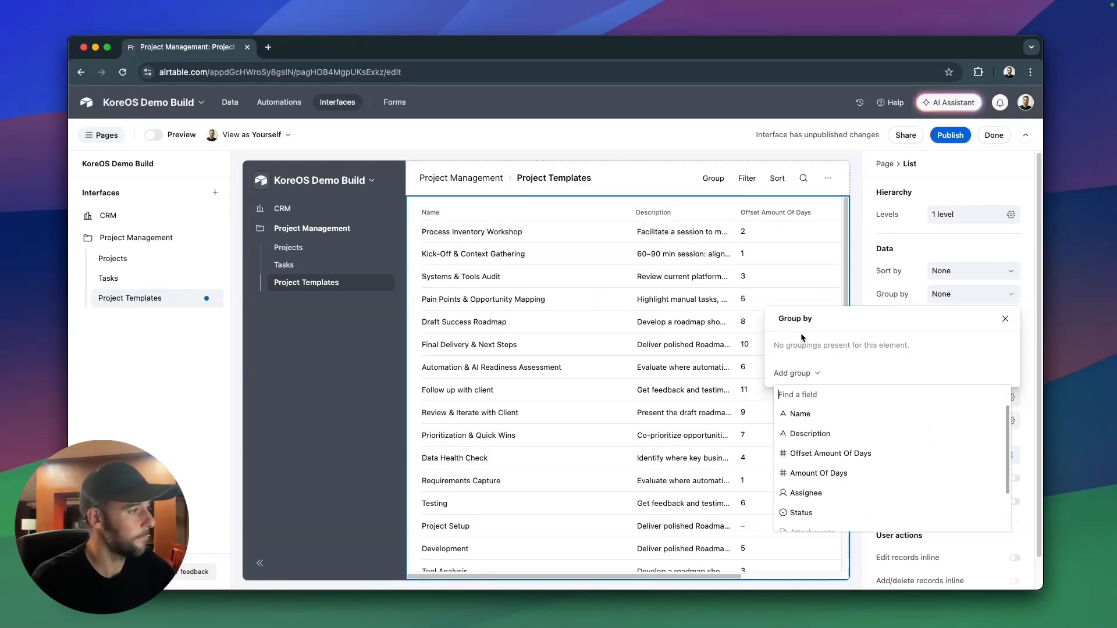
scroll(835, 491, "down", 2)
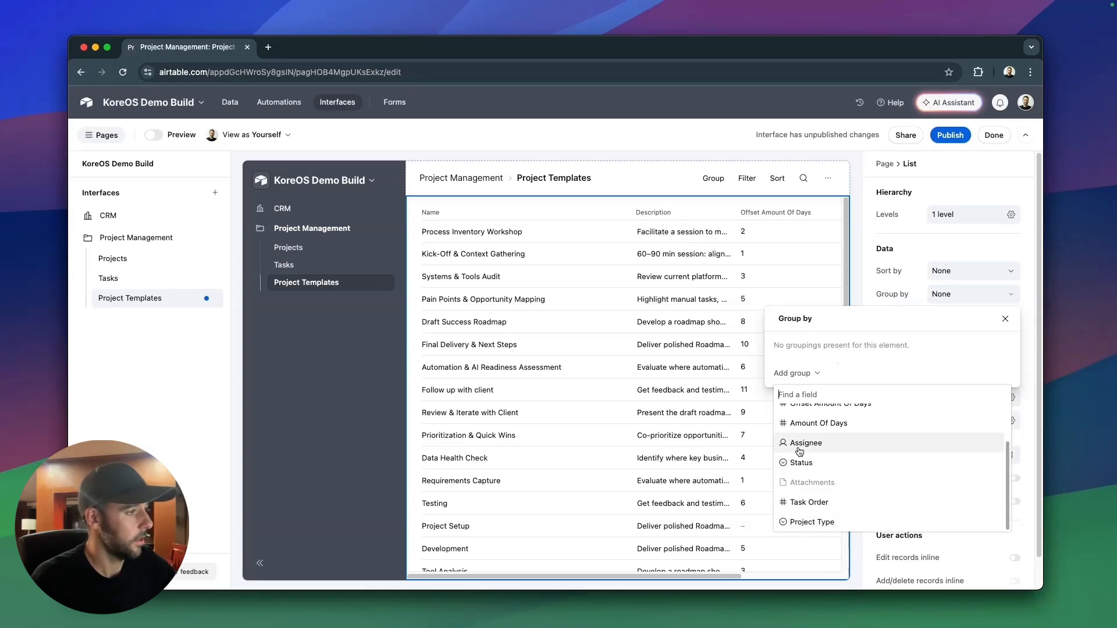
left_click(812, 521)
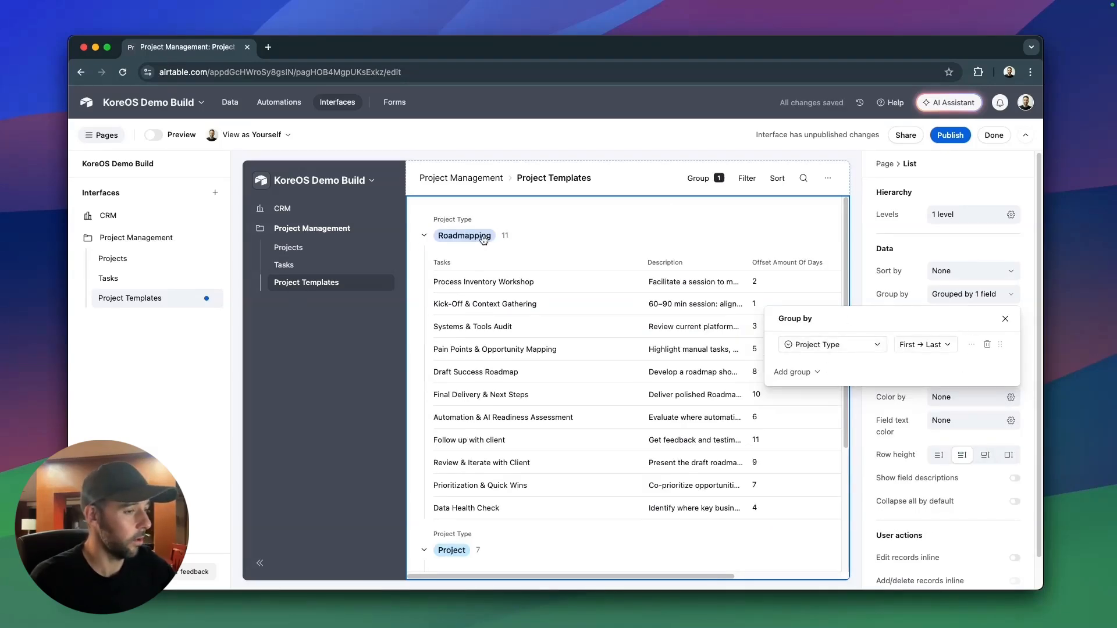
scroll(526, 497, "down", 3)
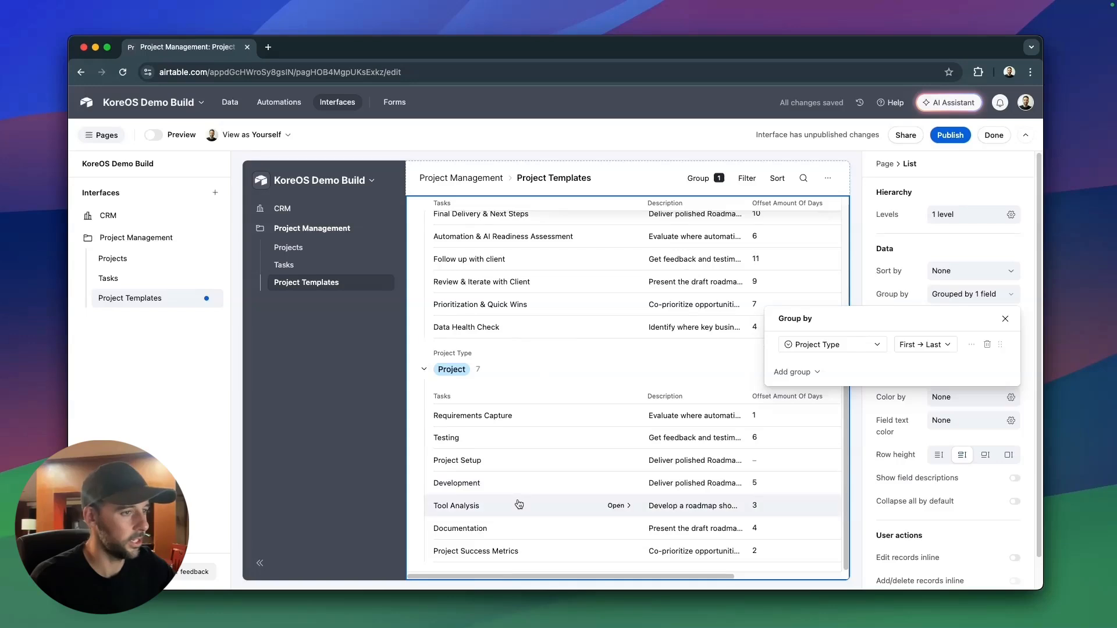
left_click(1004, 319)
Narrow the name column in the Project Templates list and show the Assignee, Status and Task Order fields.
scroll(756, 322, "up", 3)
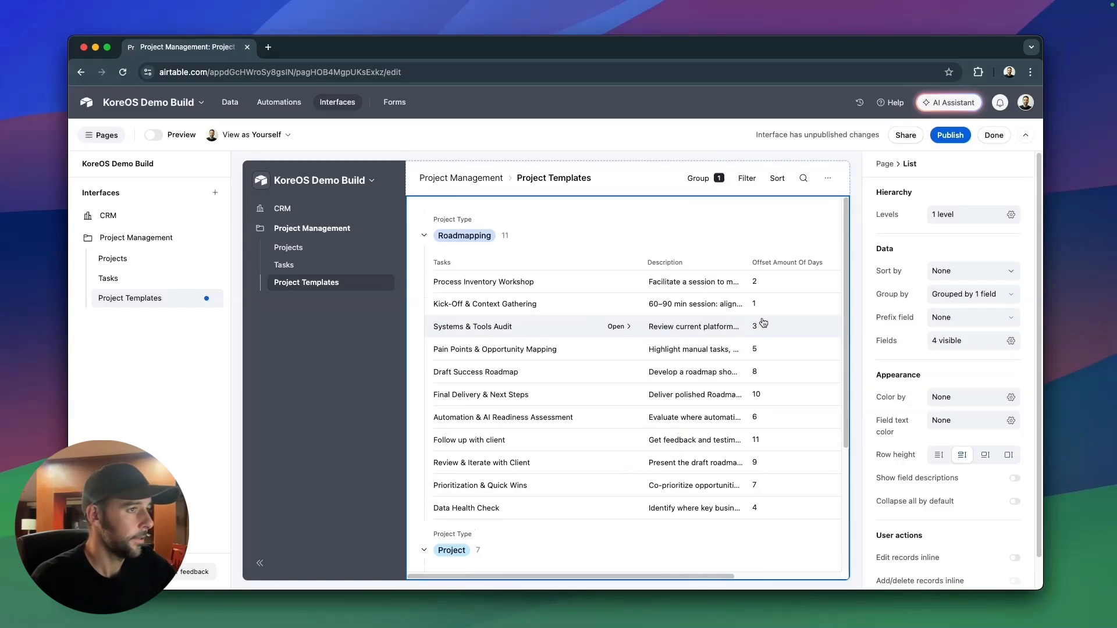
left_click_drag(650, 263, 620, 262)
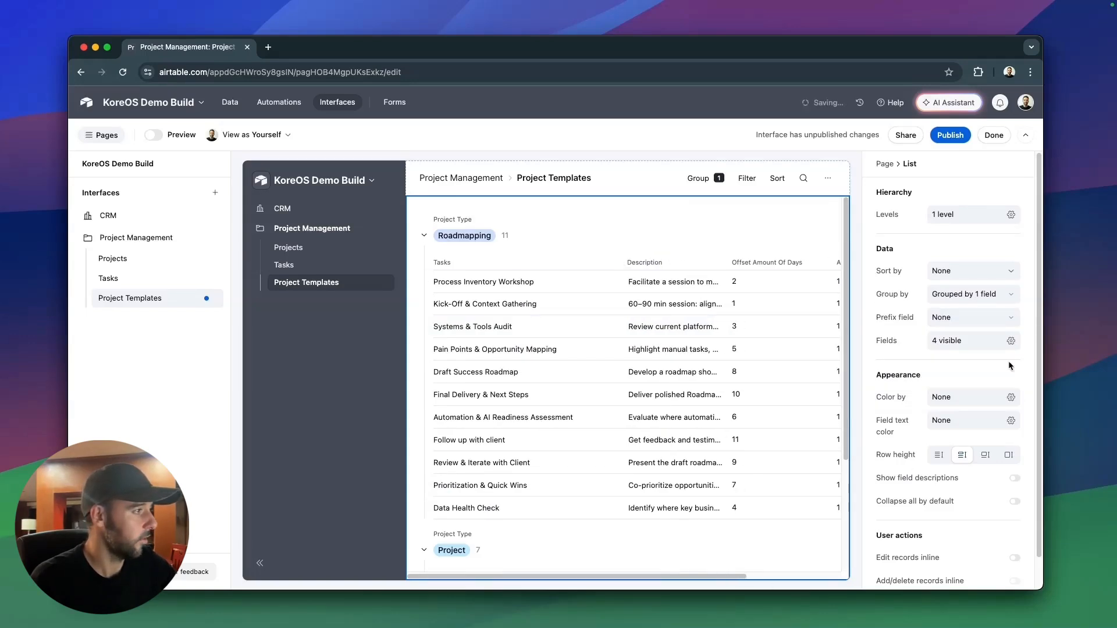
left_click(1010, 341)
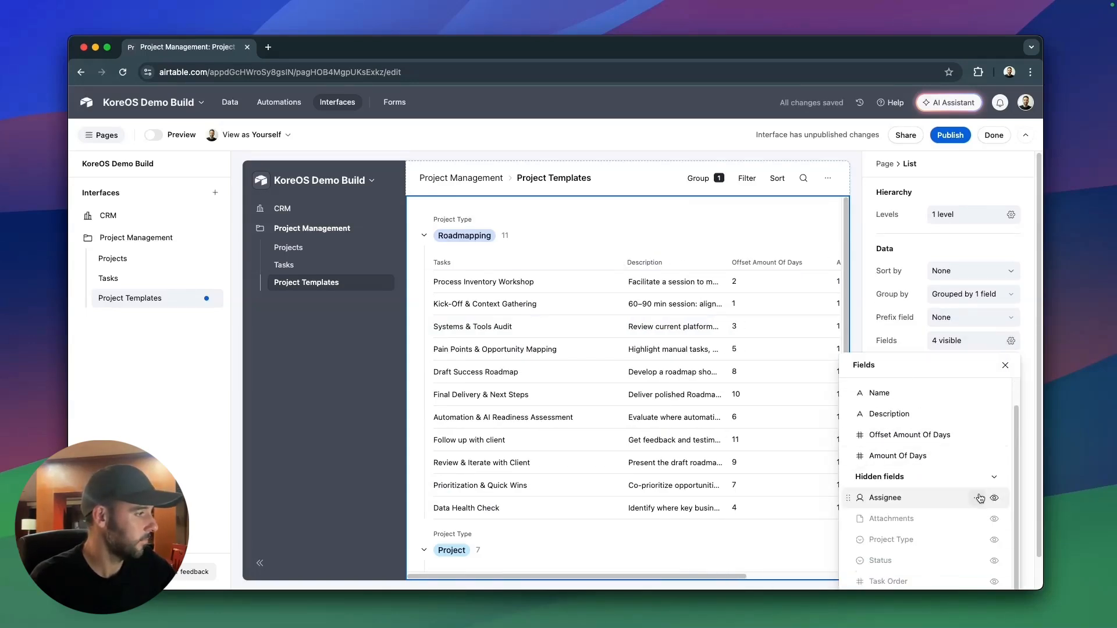
left_click(993, 498)
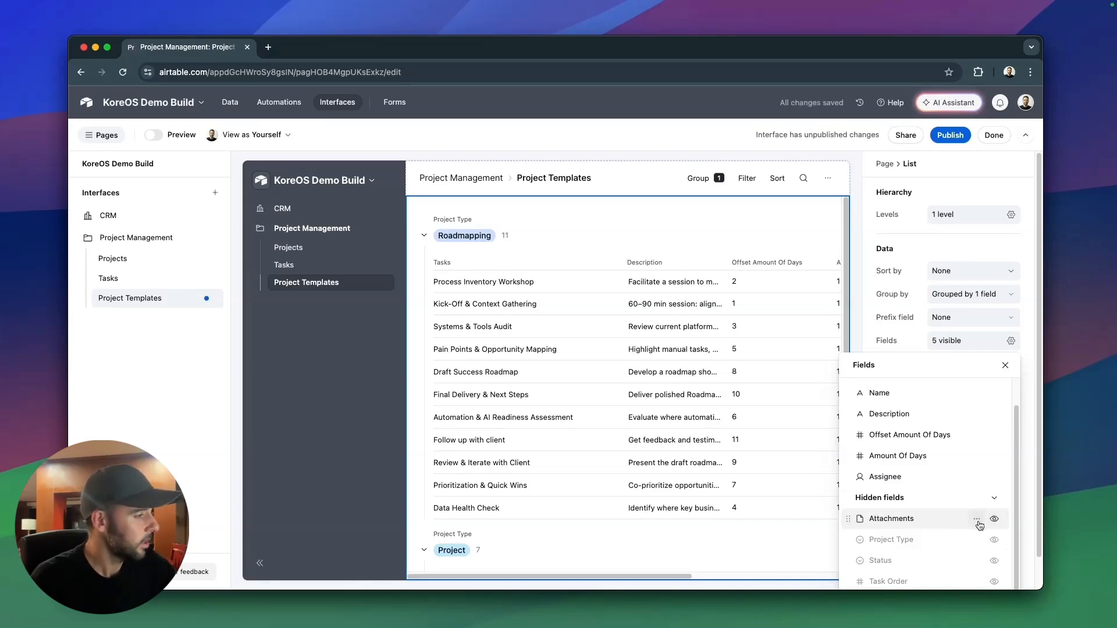
left_click(994, 560)
left_click(994, 582)
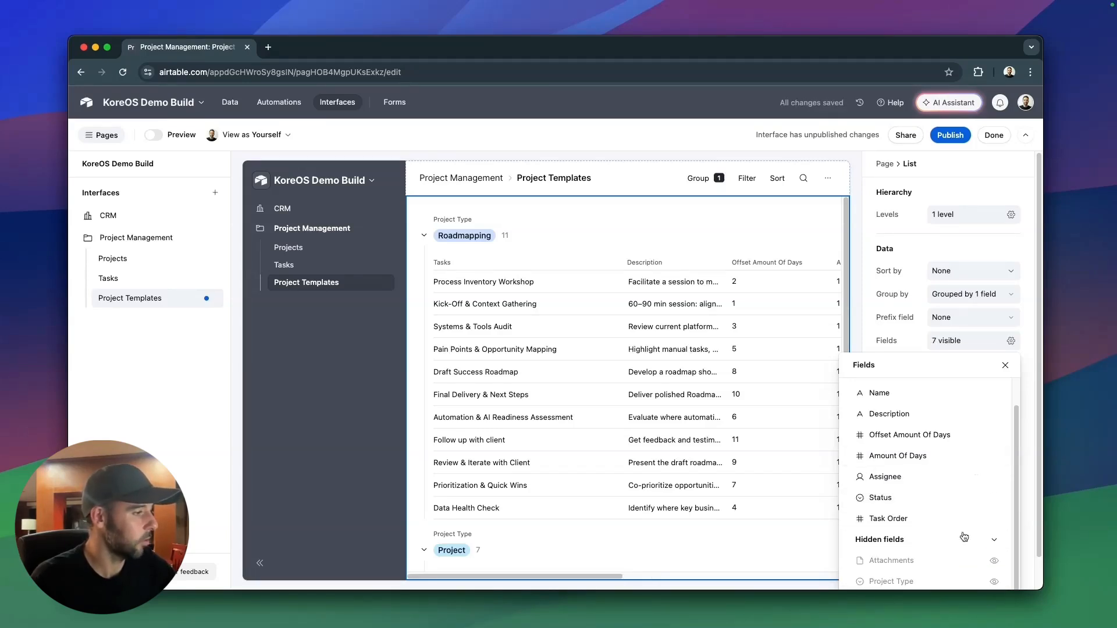
left_click(814, 230)
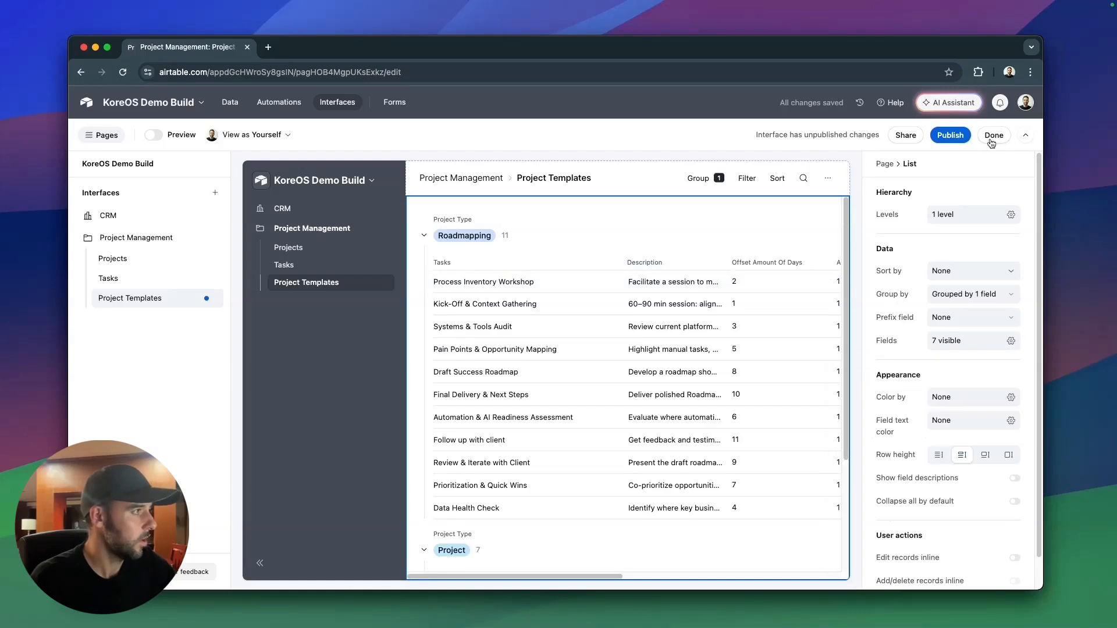
Allow users to edit records inline and add or delete records inline in the Project Templates list.
scroll(948, 432, "down", 2)
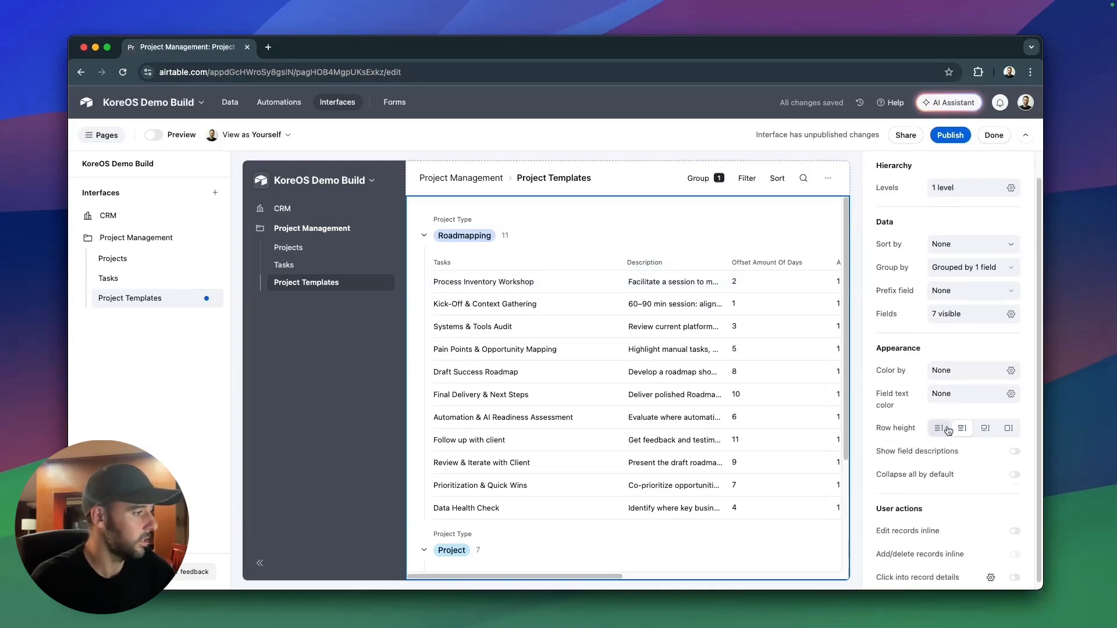
left_click(1014, 524)
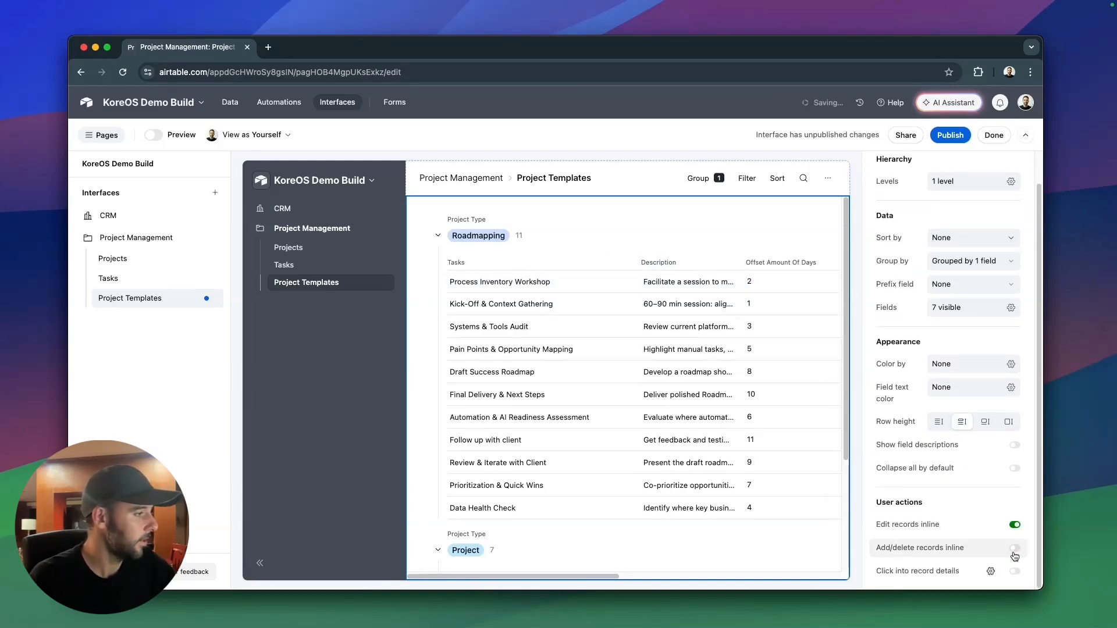
left_click(1015, 548)
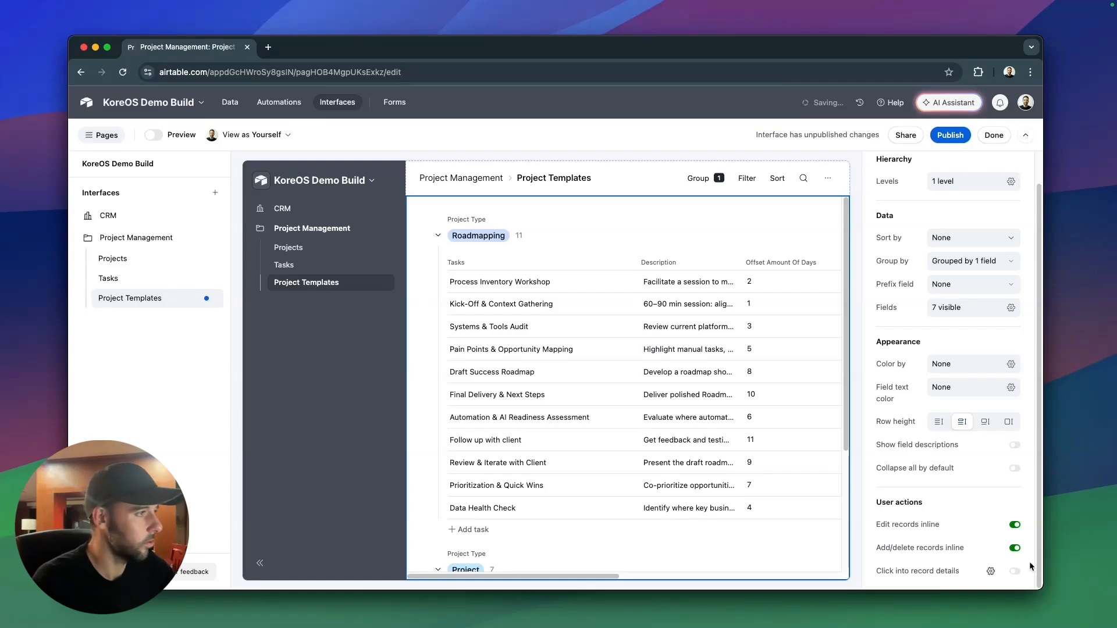
Sort the Project Templates list within groups by Task Order in 1 → 9 order and publish the interface.
left_click(976, 242)
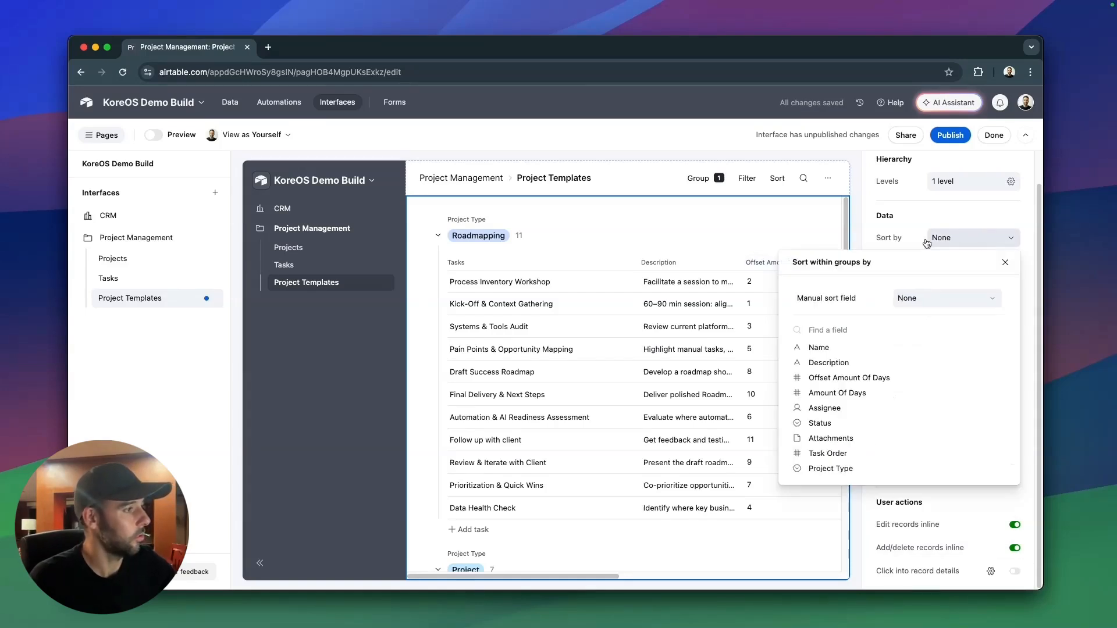
left_click(827, 453)
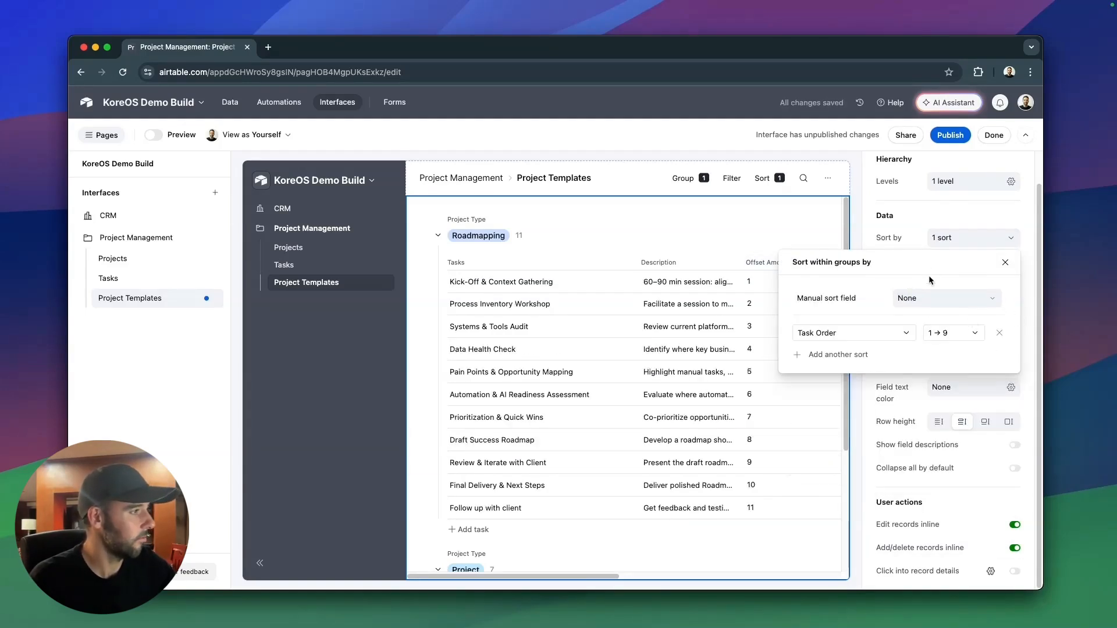
left_click(1003, 263)
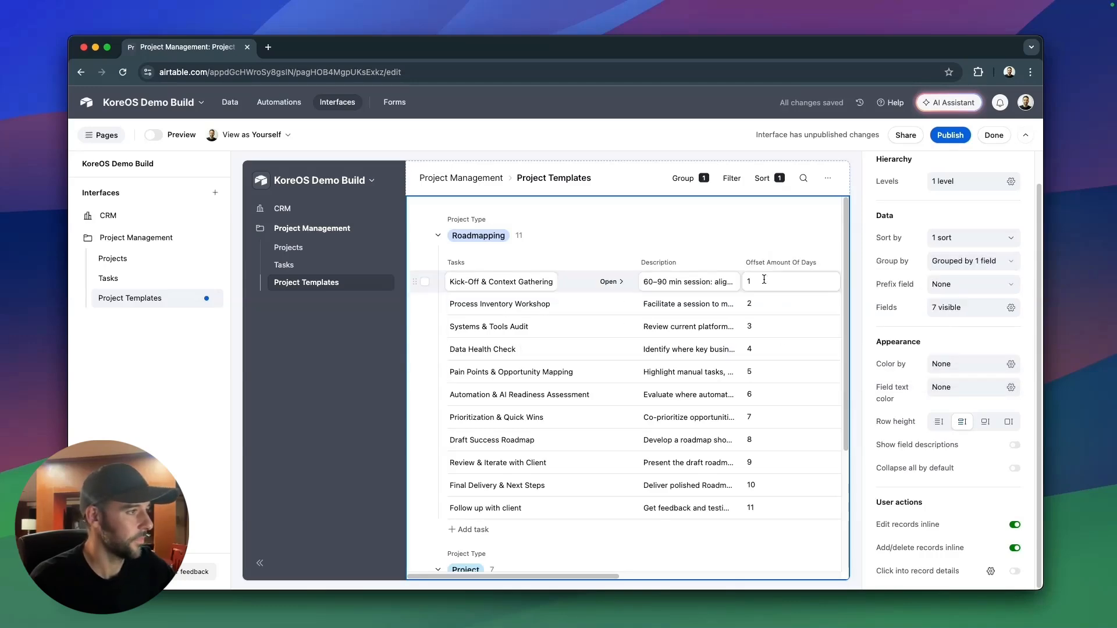
left_click(967, 135)
left_click(670, 436)
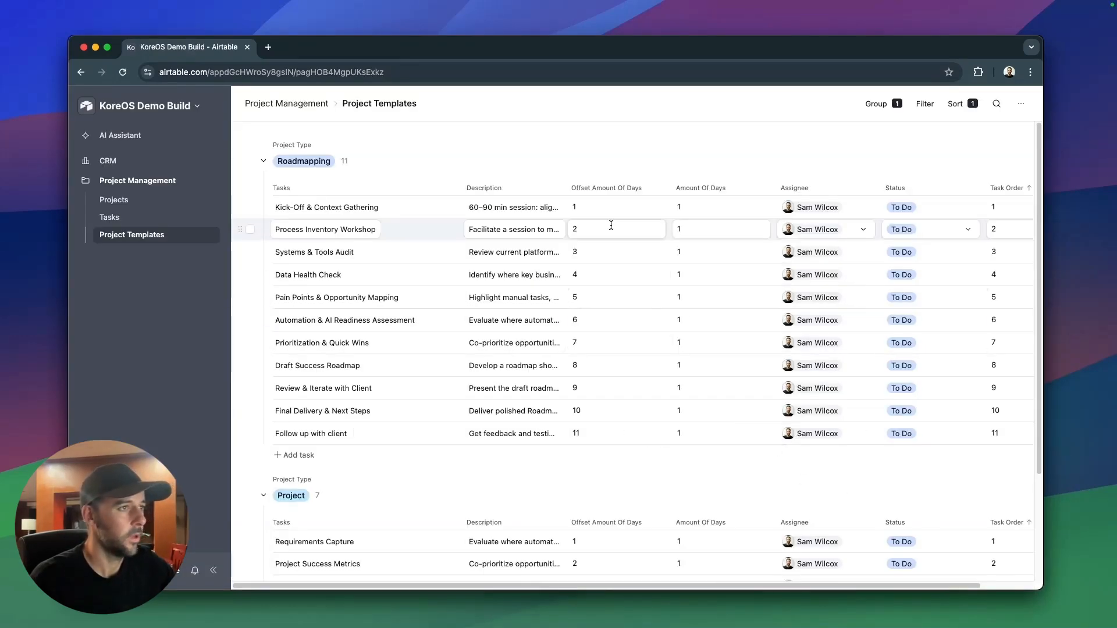
Adjust the column widths in the published Project Templates list so all fields through Task Order fit on the page.
left_click_drag(457, 190, 425, 198)
mouse_move(529, 188)
left_mouse_down()
mouse_move(578, 189)
mouse_move(538, 189)
left_mouse_up()
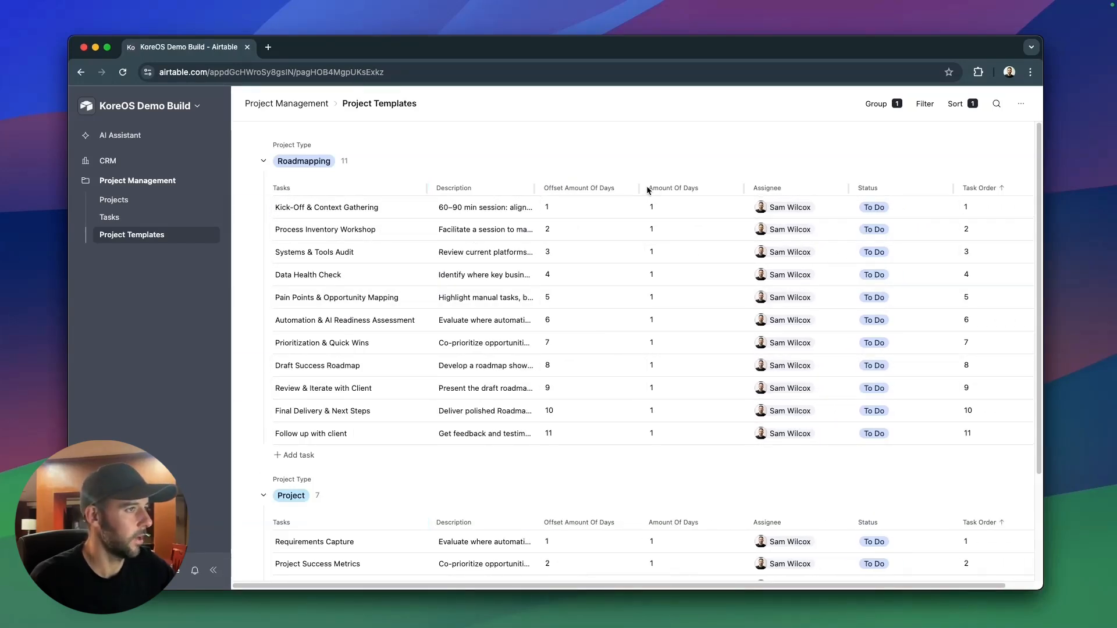
left_click_drag(638, 188, 630, 187)
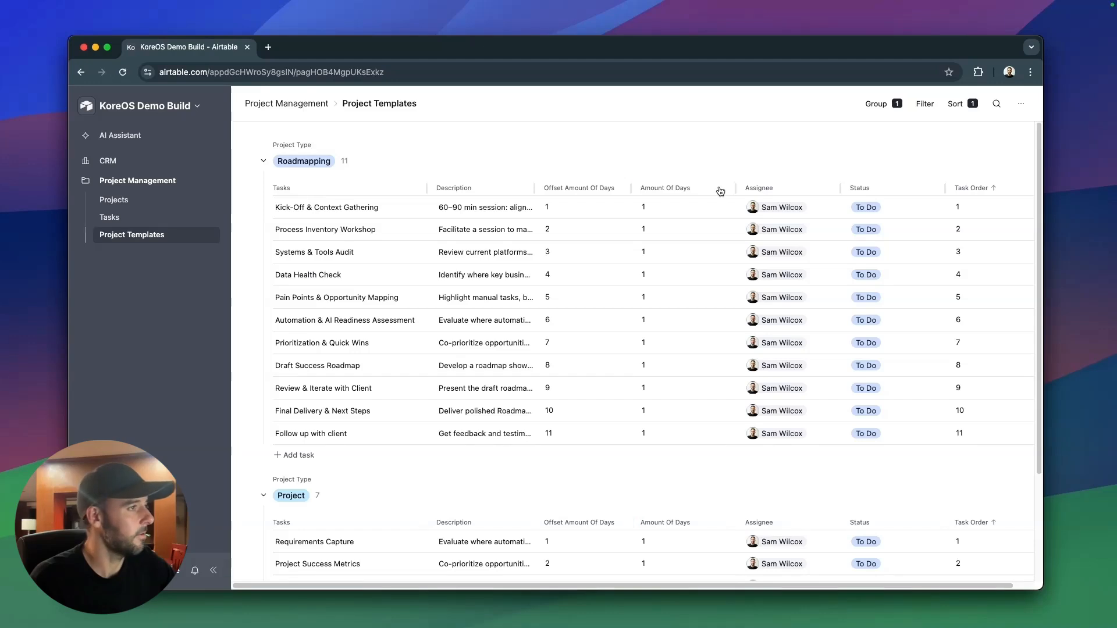
left_click_drag(734, 188, 705, 188)
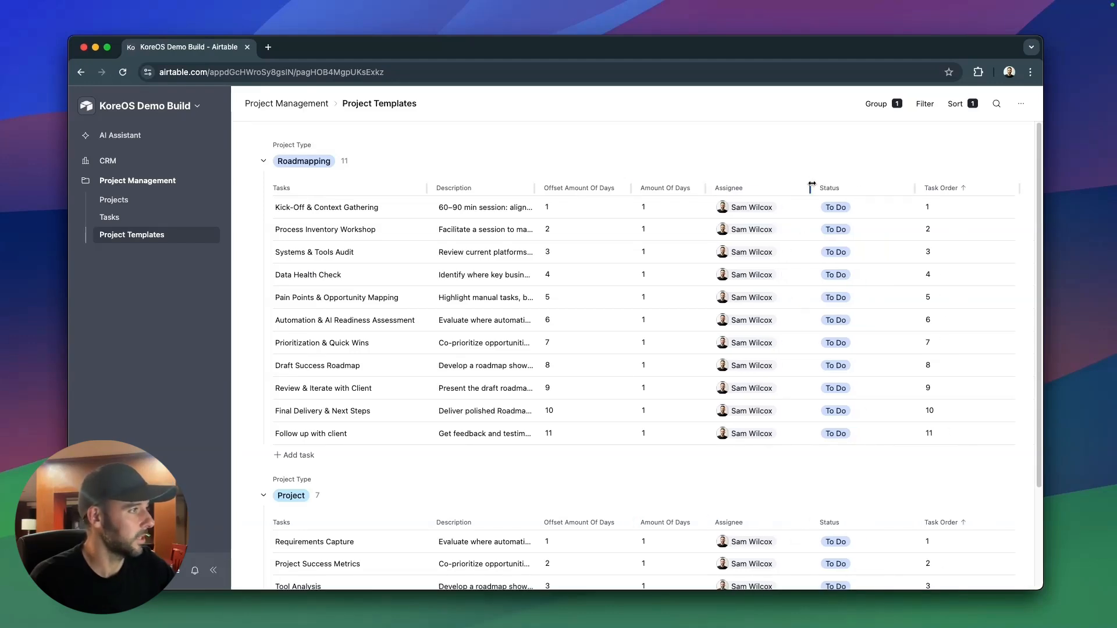
left_click_drag(813, 188, 802, 188)
left_click_drag(905, 187, 874, 188)
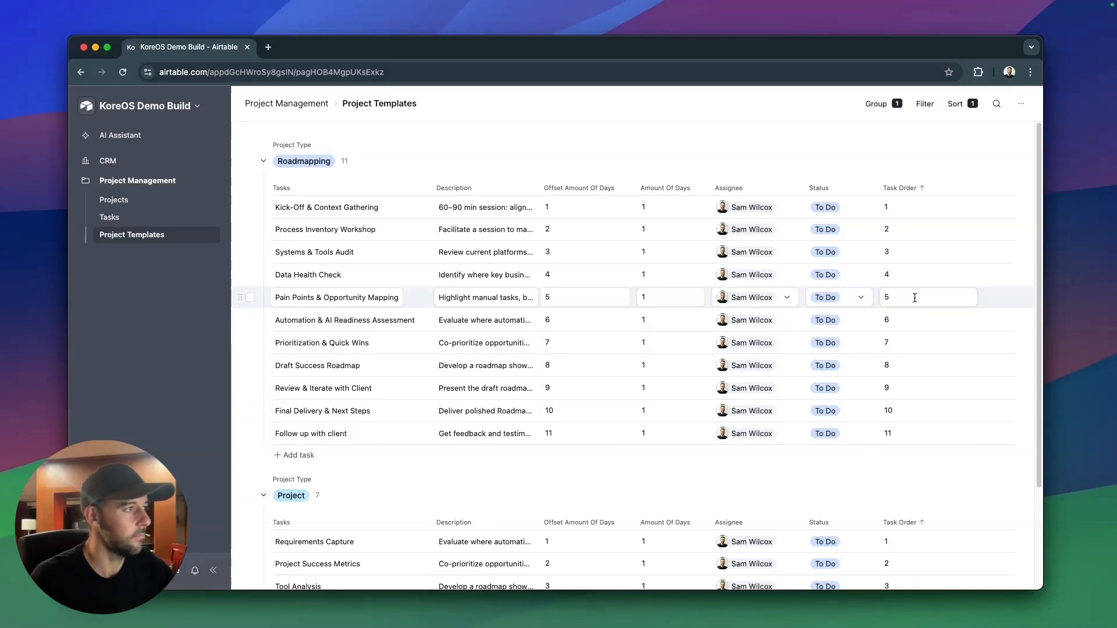
Edit the interface again to hide the Description field from the Project Templates list, and republish it.
left_click(192, 110)
left_click(178, 133)
left_click(727, 384)
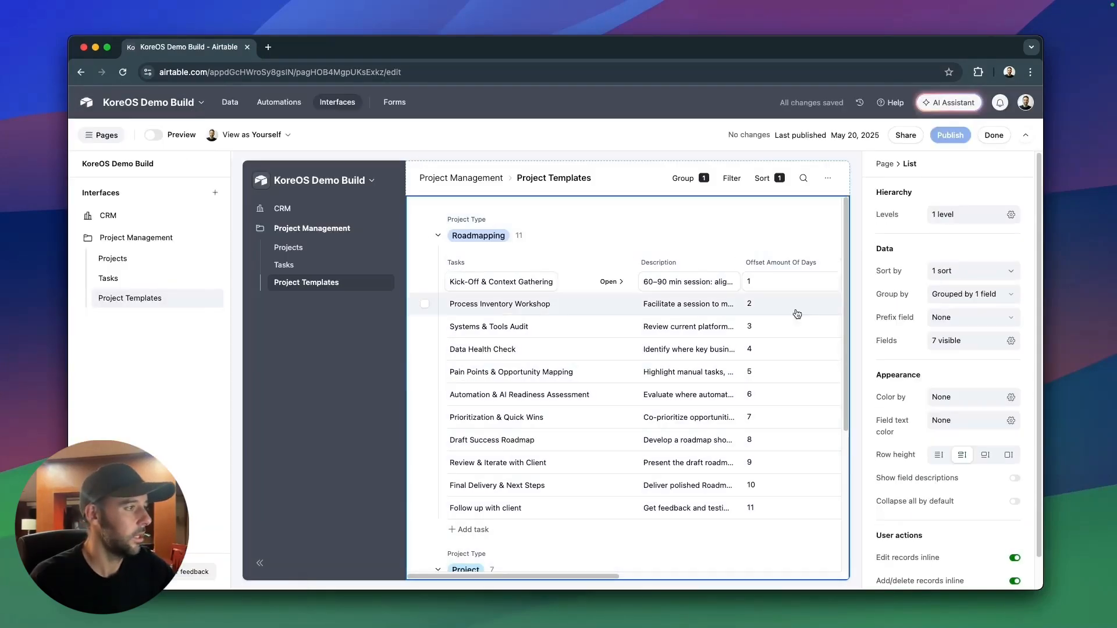
left_click(989, 340)
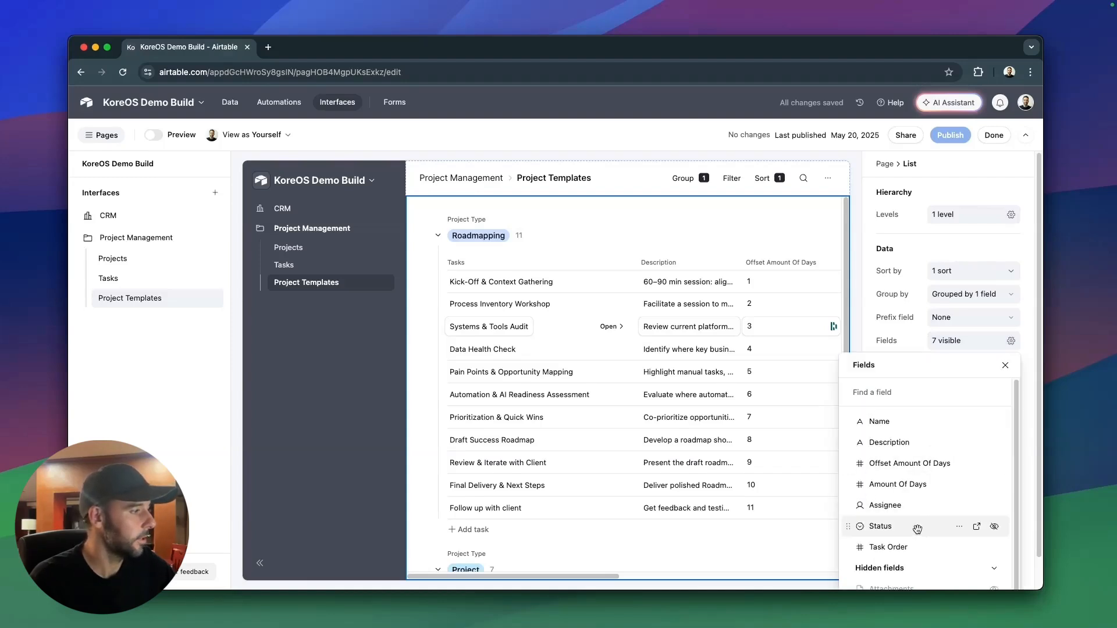
scroll(960, 466, "down", 1)
left_click(994, 413)
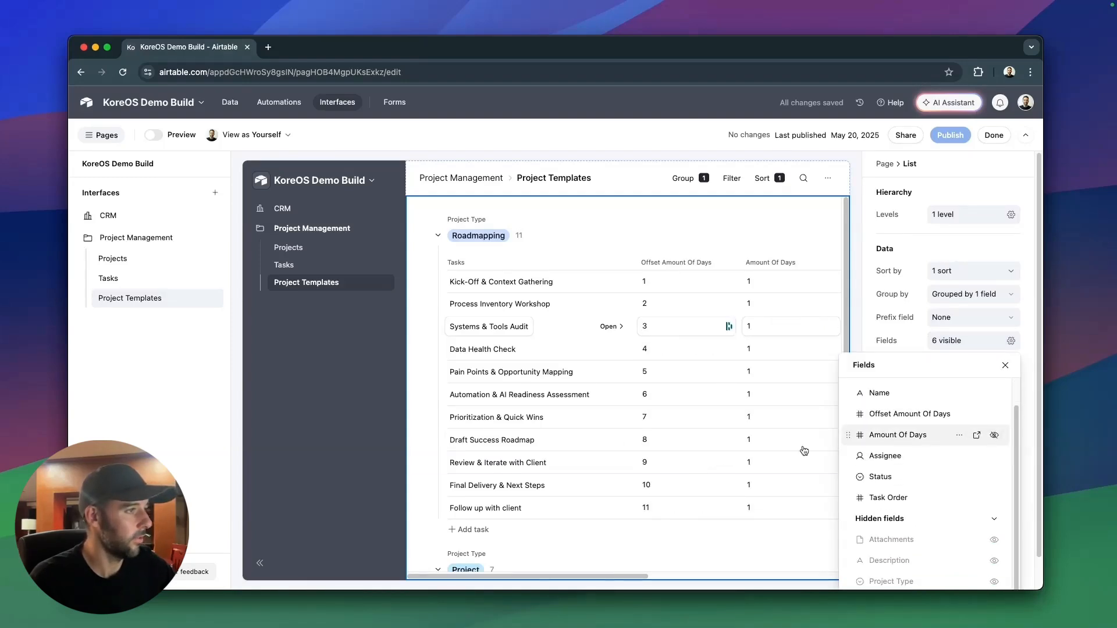
left_click(950, 135)
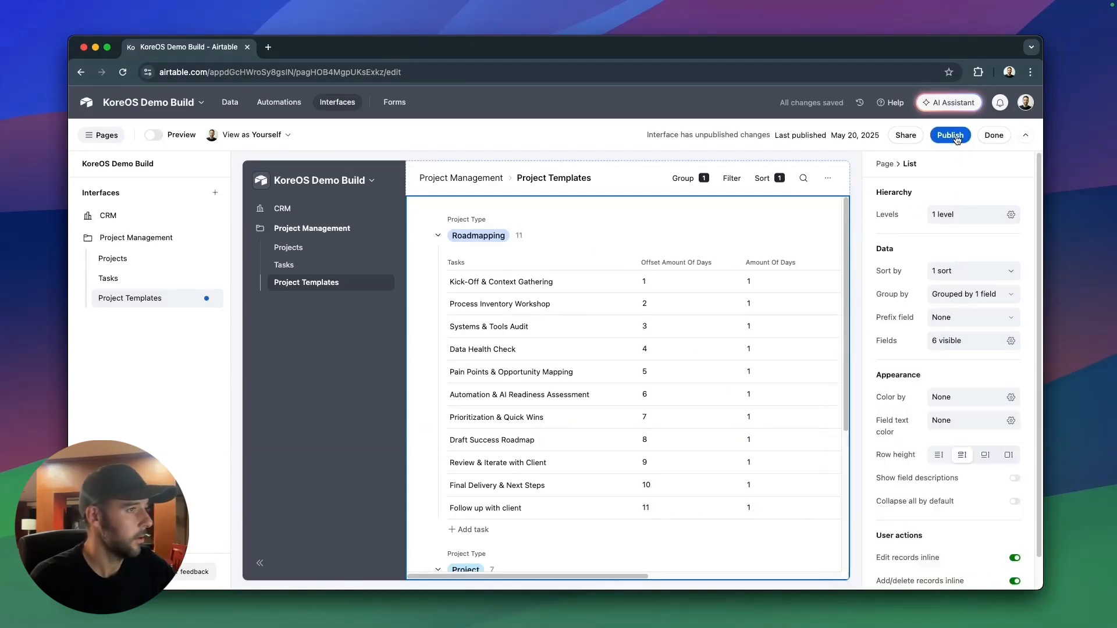
left_click(674, 440)
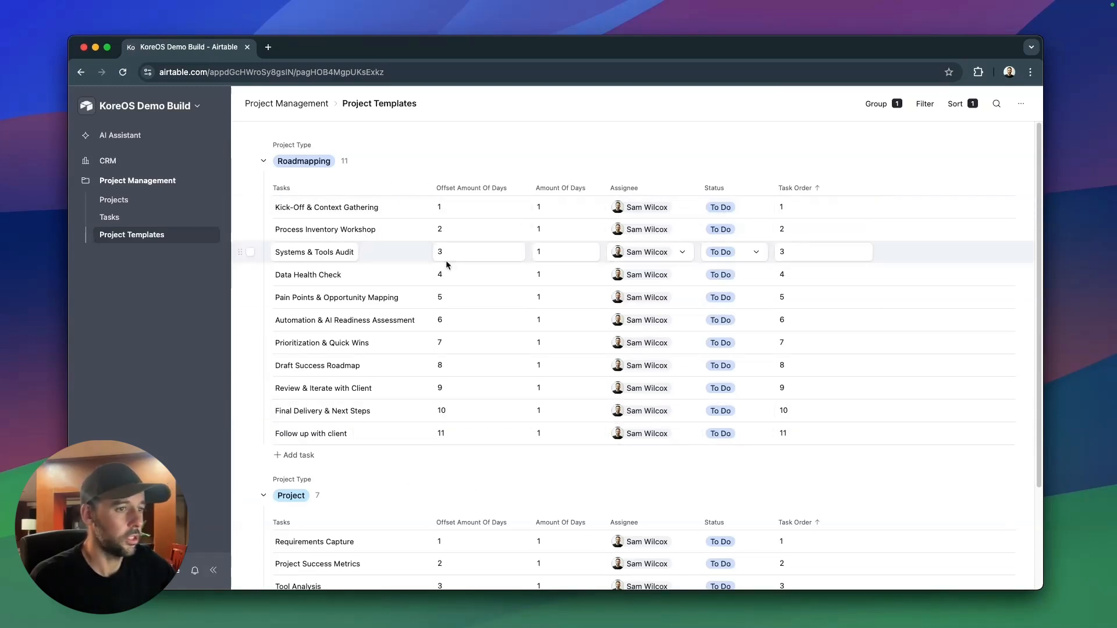
Add a task named "Testing Task" to the Roadmapping group with Offset Amount Of Days 12 and Amount Of Days 1.
left_click(311, 462)
type("Testing Task")
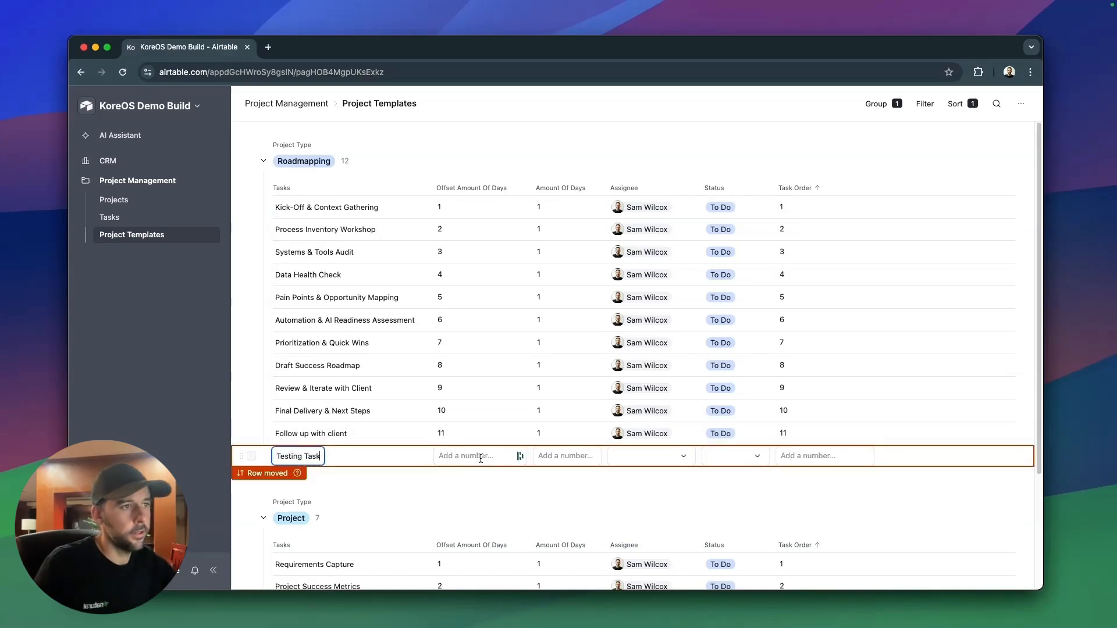
left_click(487, 456)
type("12")
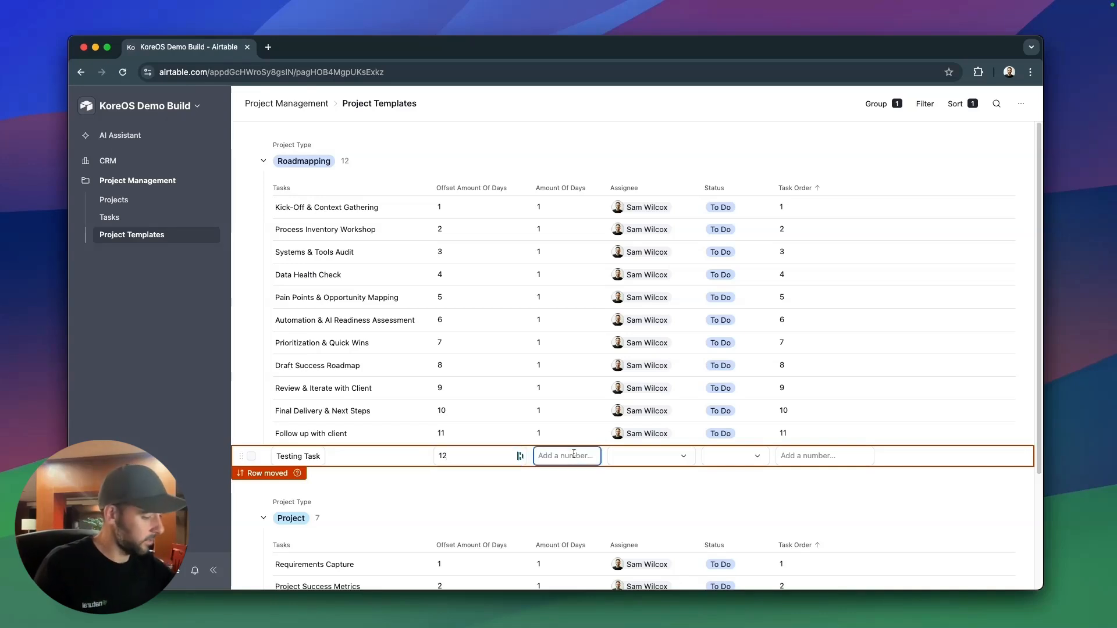
Fill in Testing Task's assignee, with the same person as the other tasks, status To Do and Task Order 12.
left_click(682, 457)
left_click(674, 512)
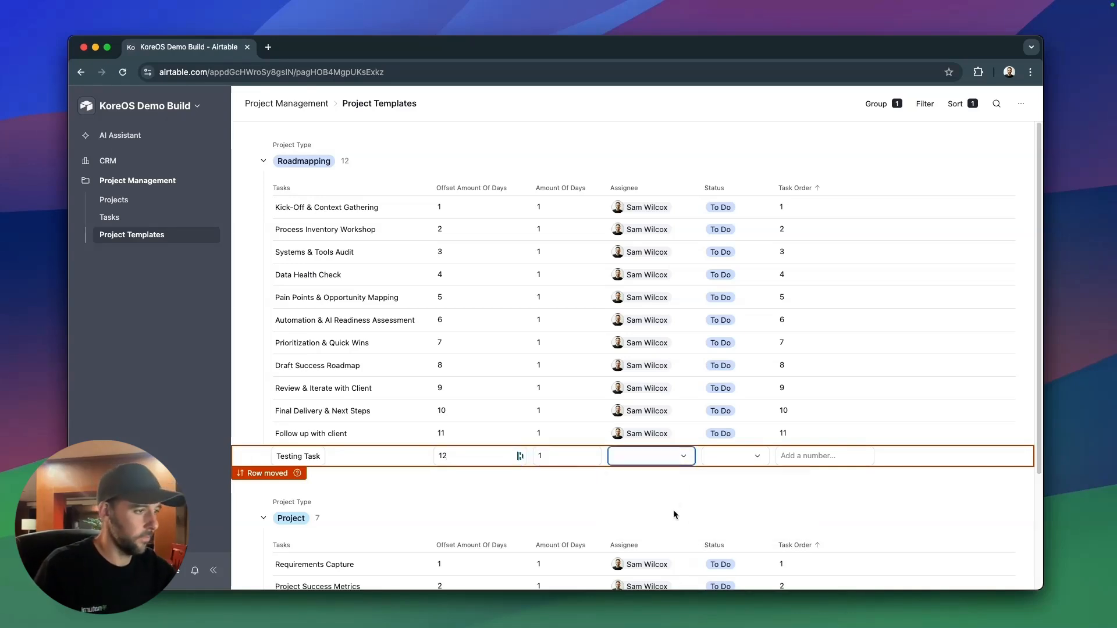
left_click(656, 456)
left_click(656, 504)
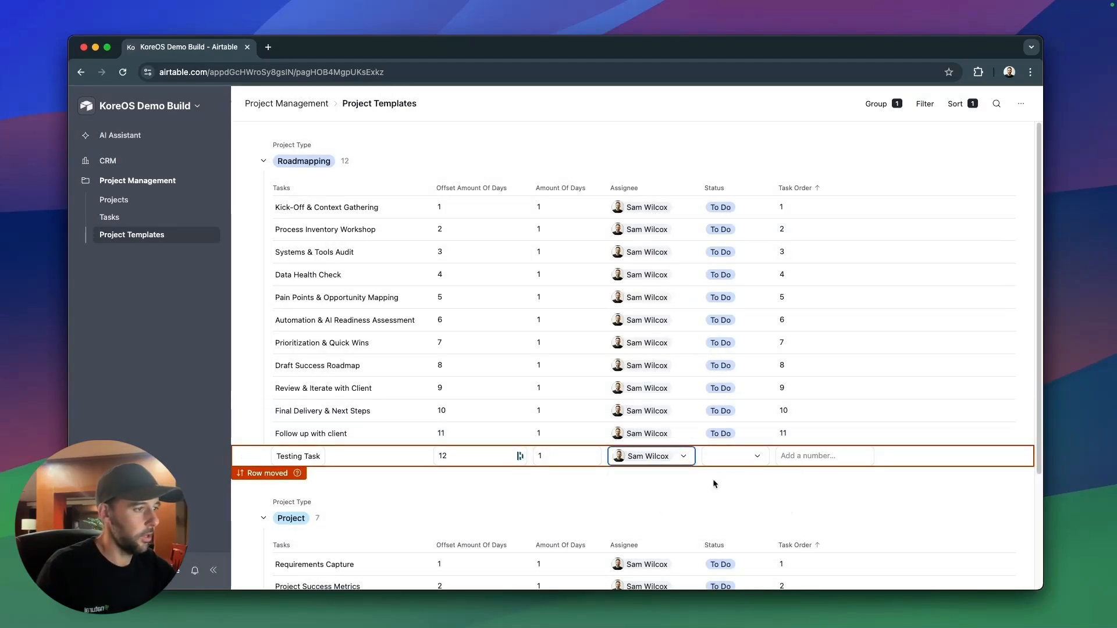
left_click(738, 463)
left_click(736, 504)
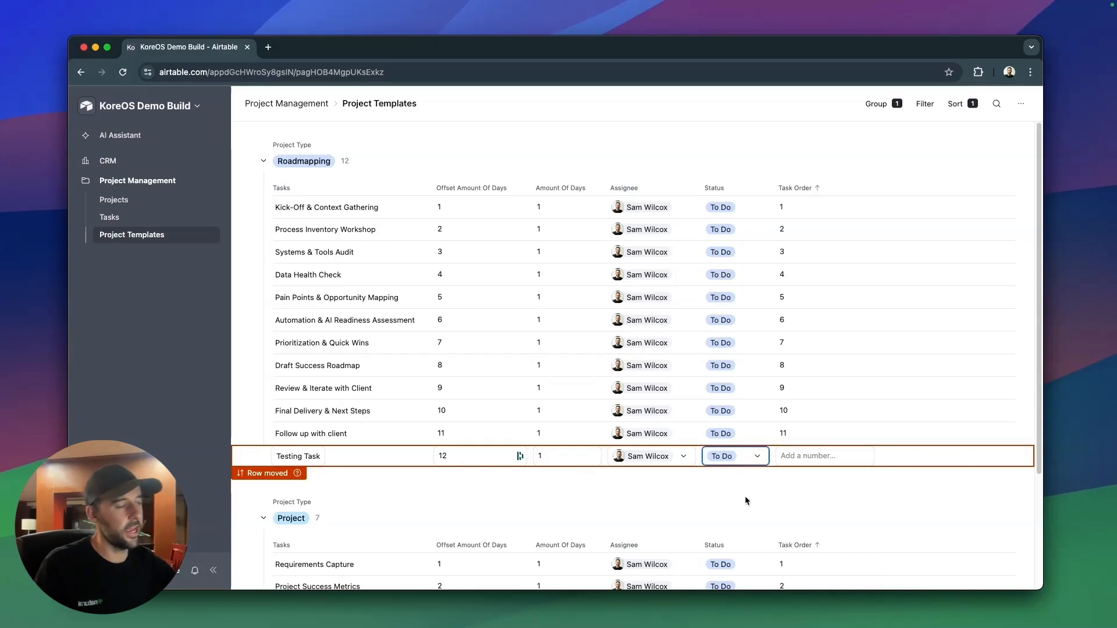
left_click(806, 457)
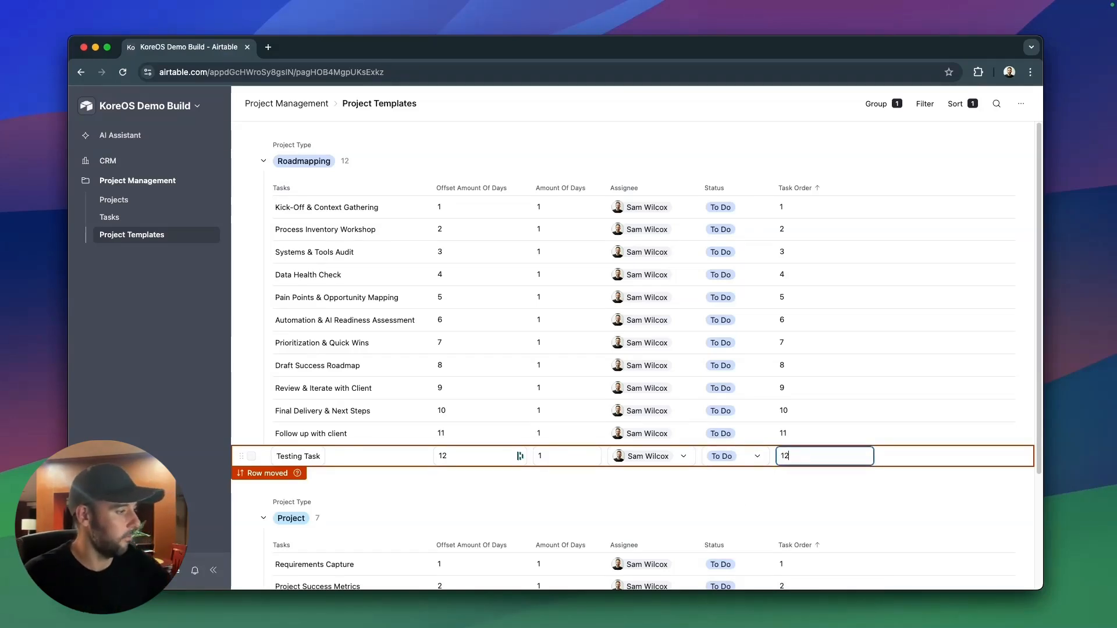
type("12")
left_click(771, 498)
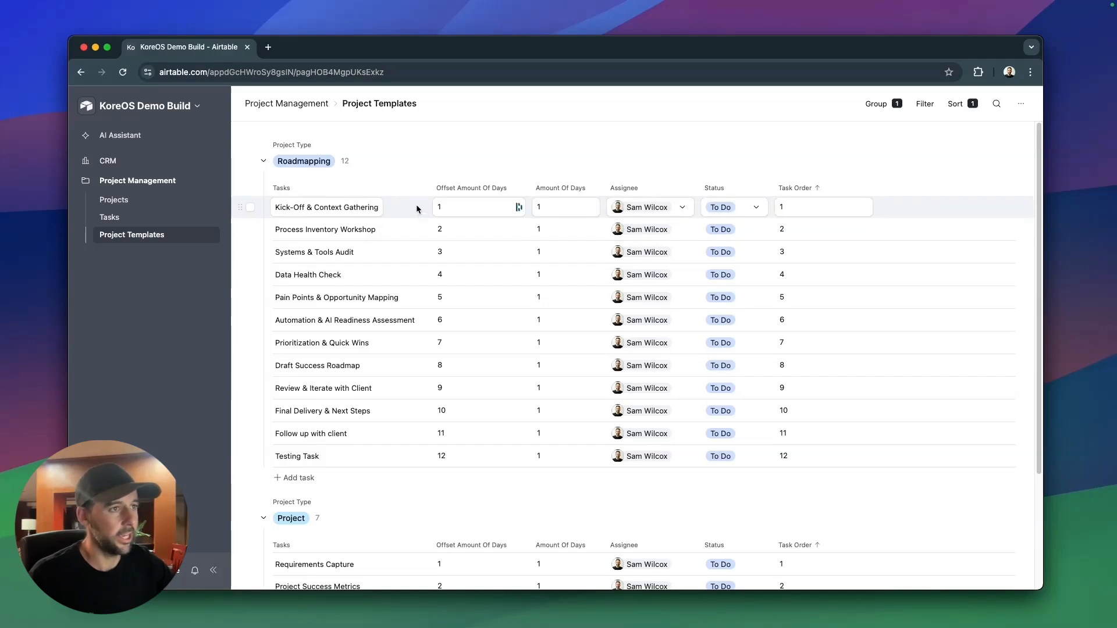
Edit the Project Templates page and allow users to open record details from the Kick-Off & Context Gathering row.
left_click(196, 109)
left_click(165, 137)
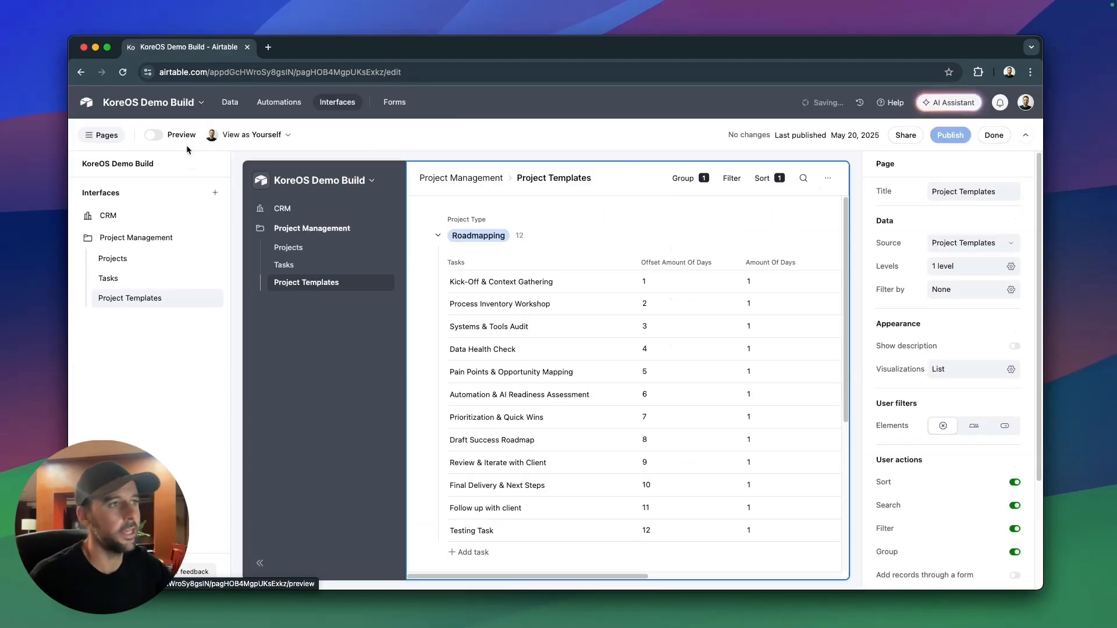
left_click(635, 210)
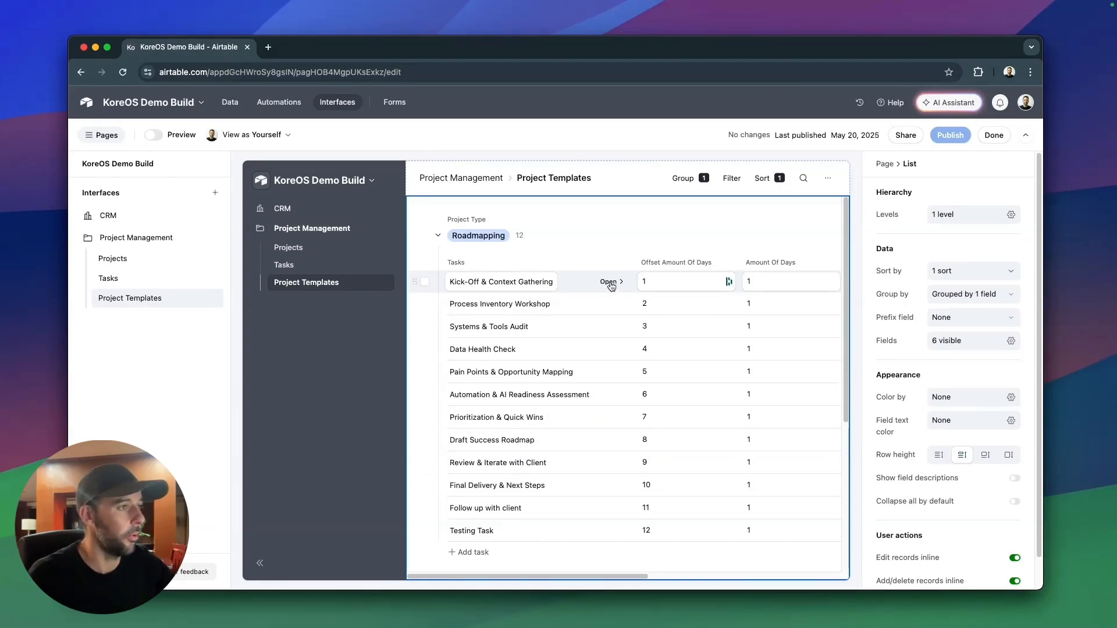
left_click(608, 282)
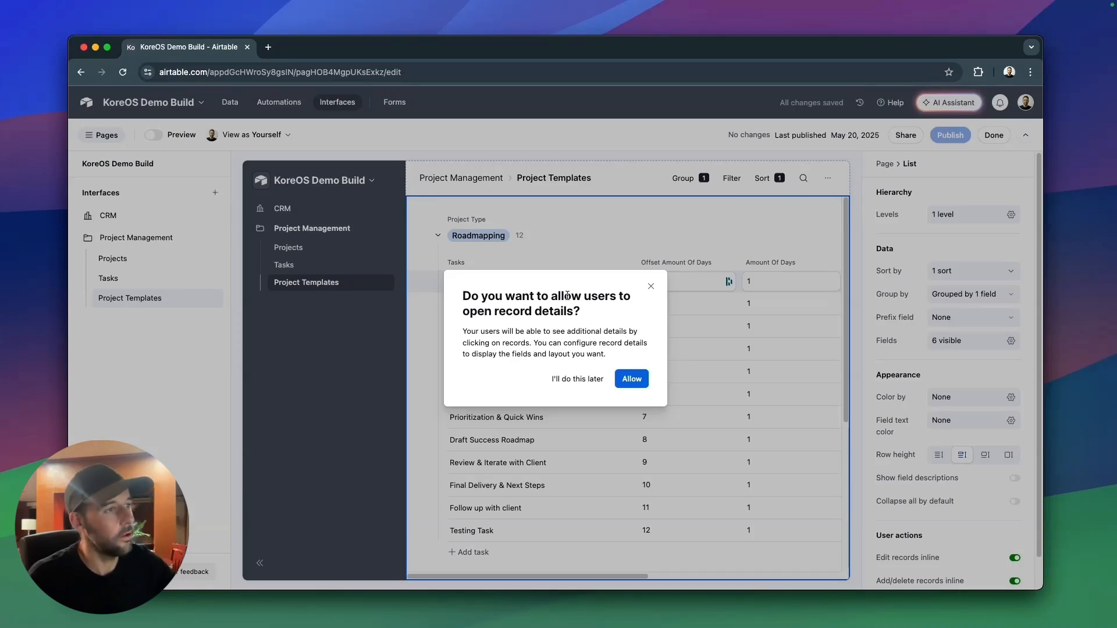
left_click(634, 381)
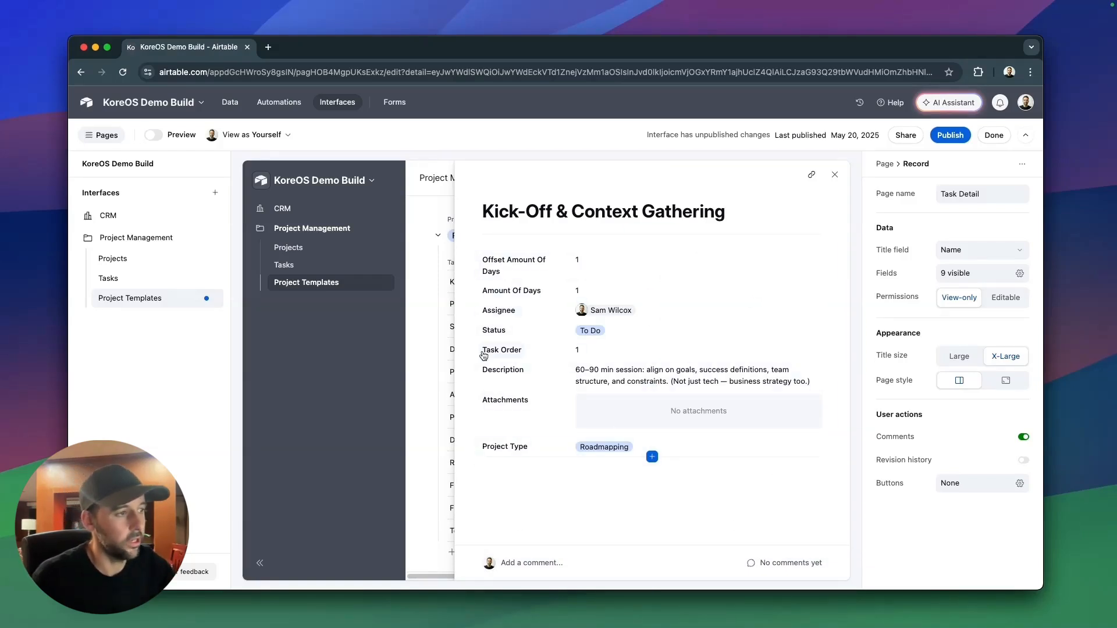
Make the Name title field editable on the Task Detail record page.
left_click(588, 378)
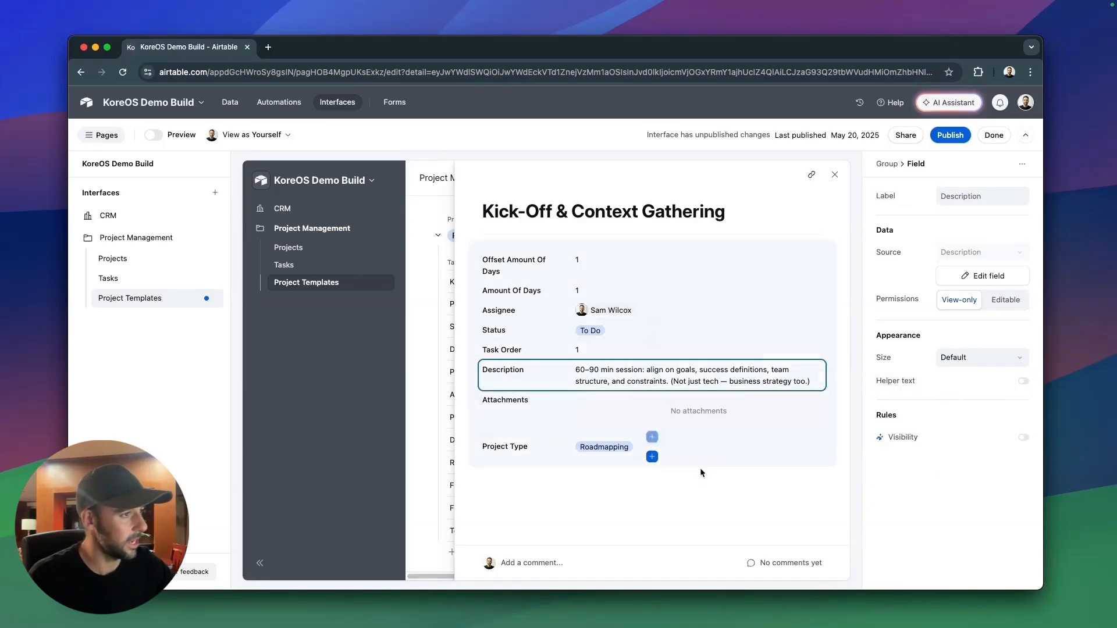
left_click(487, 246)
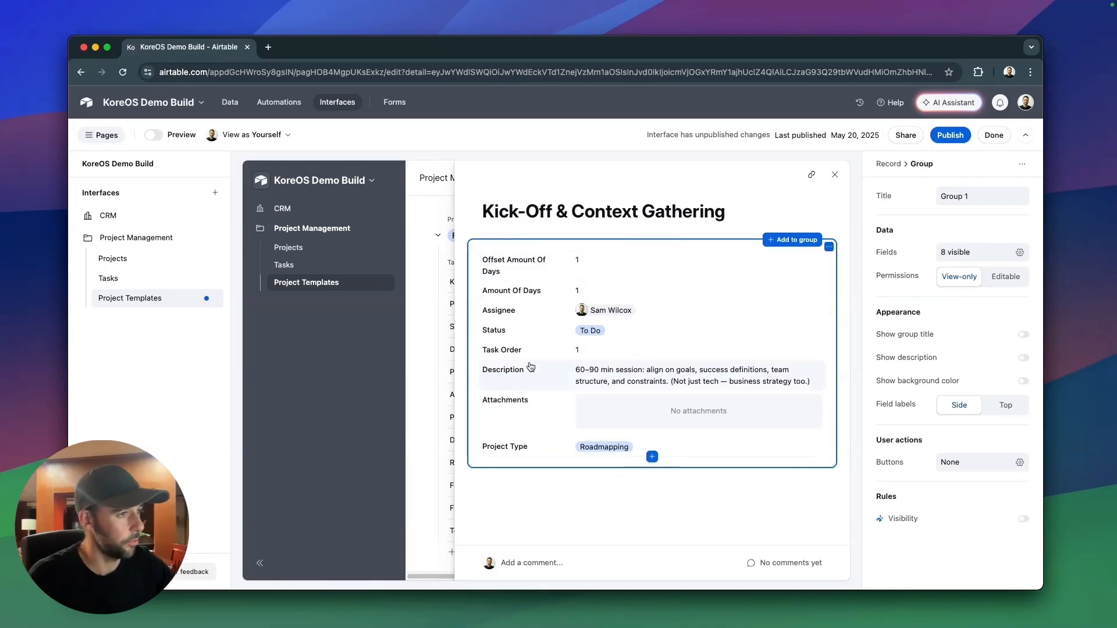
left_click(588, 209)
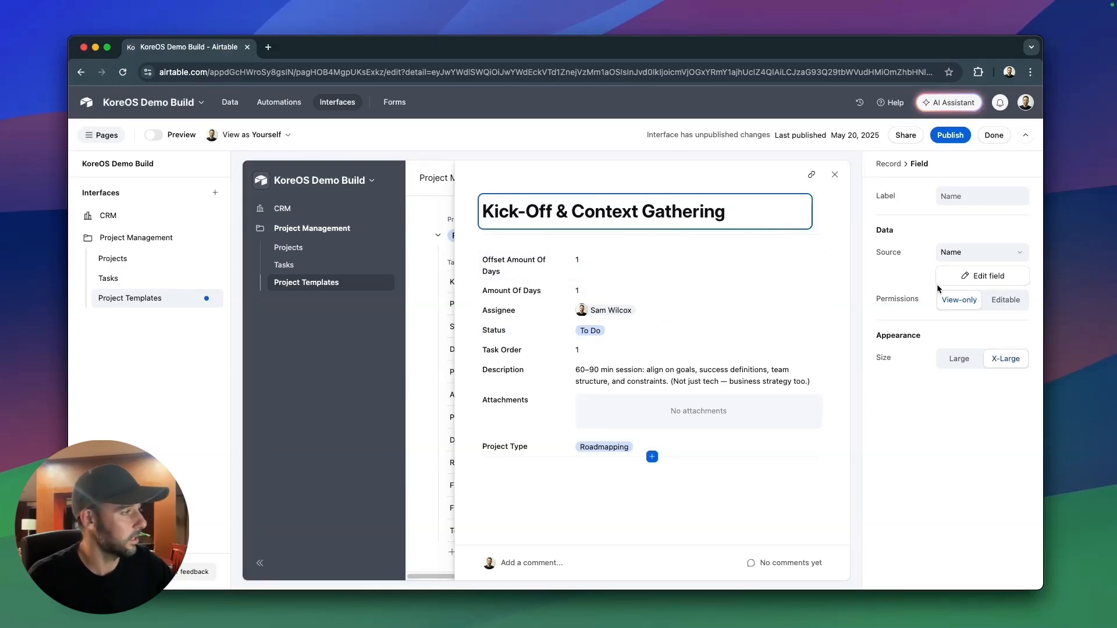
left_click(1006, 300)
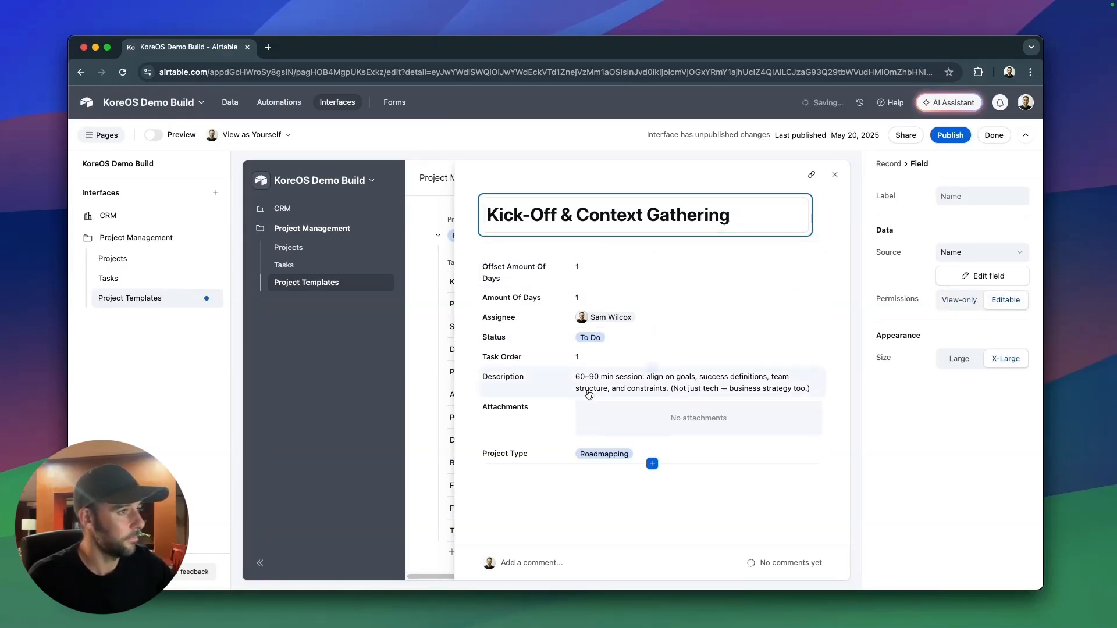
Make the whole Group 1 field group editable on the record page and check its list of visible and hidden fields.
left_click(826, 256)
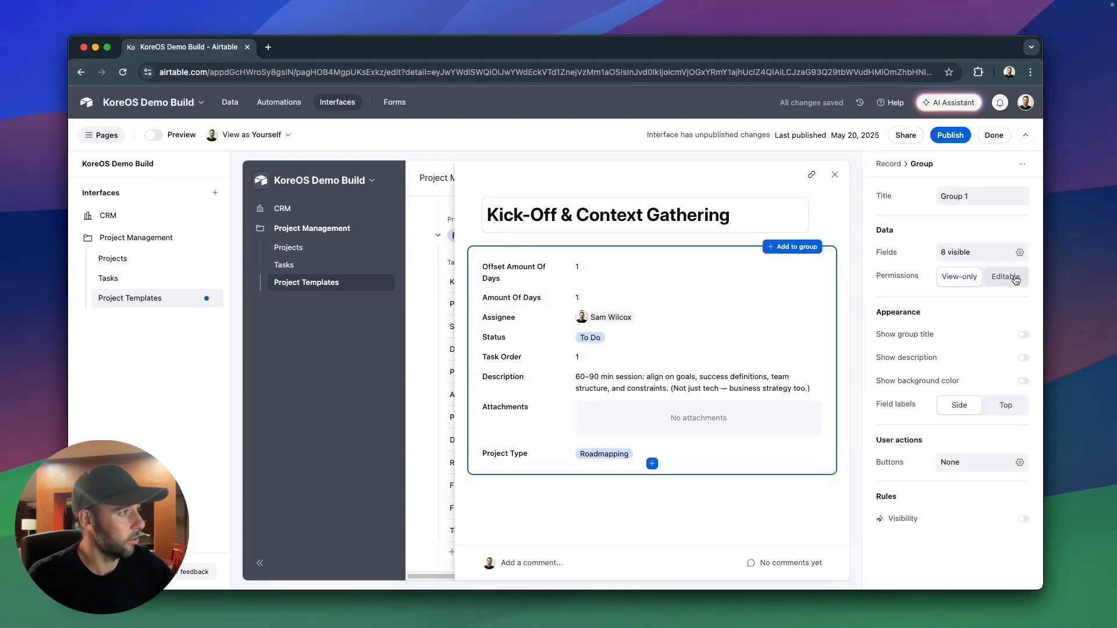
left_click(1014, 281)
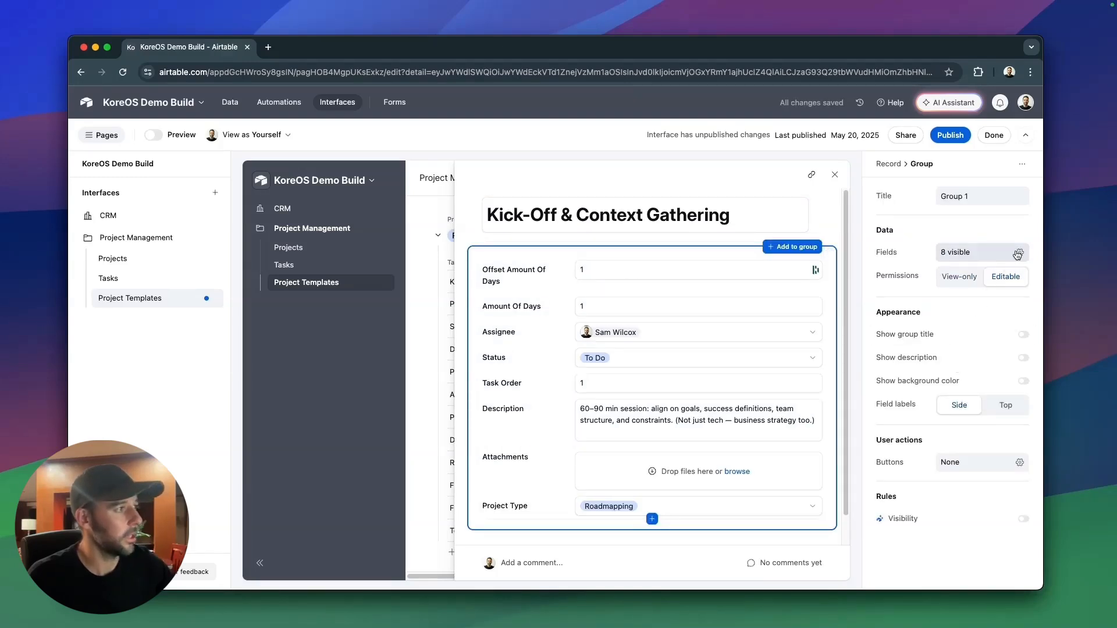
left_click(1018, 254)
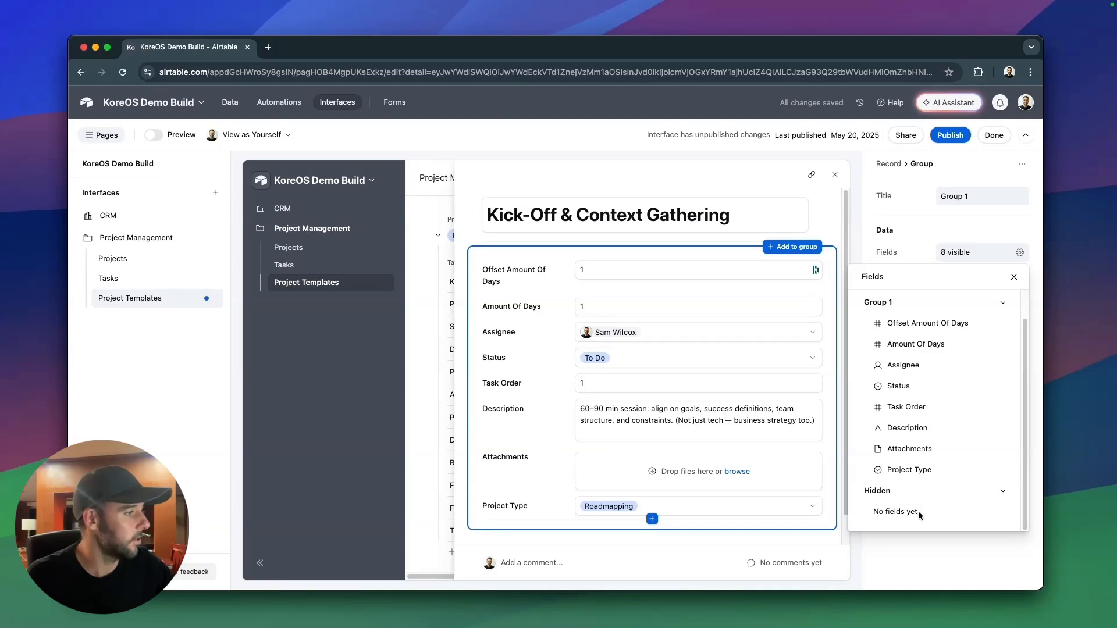
left_click(1015, 238)
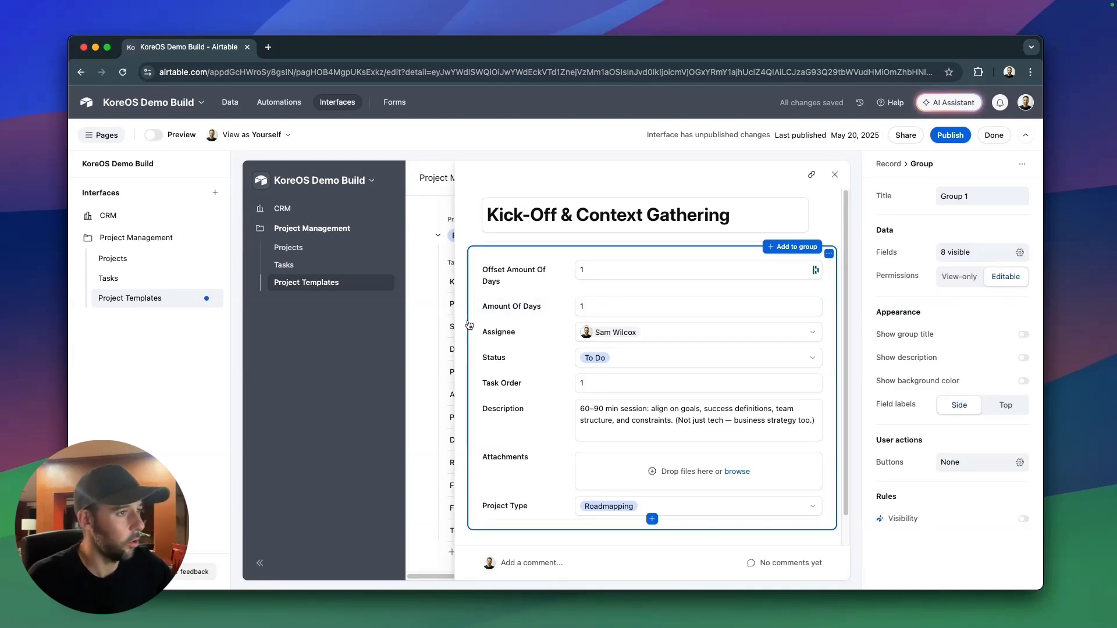
Arrange the Task Detail fields in paired rows: Assignee with Status, Project Type with Task Order, and Offset Amount Of Days with Amount Of Days.
left_click_drag(502, 308, 814, 288)
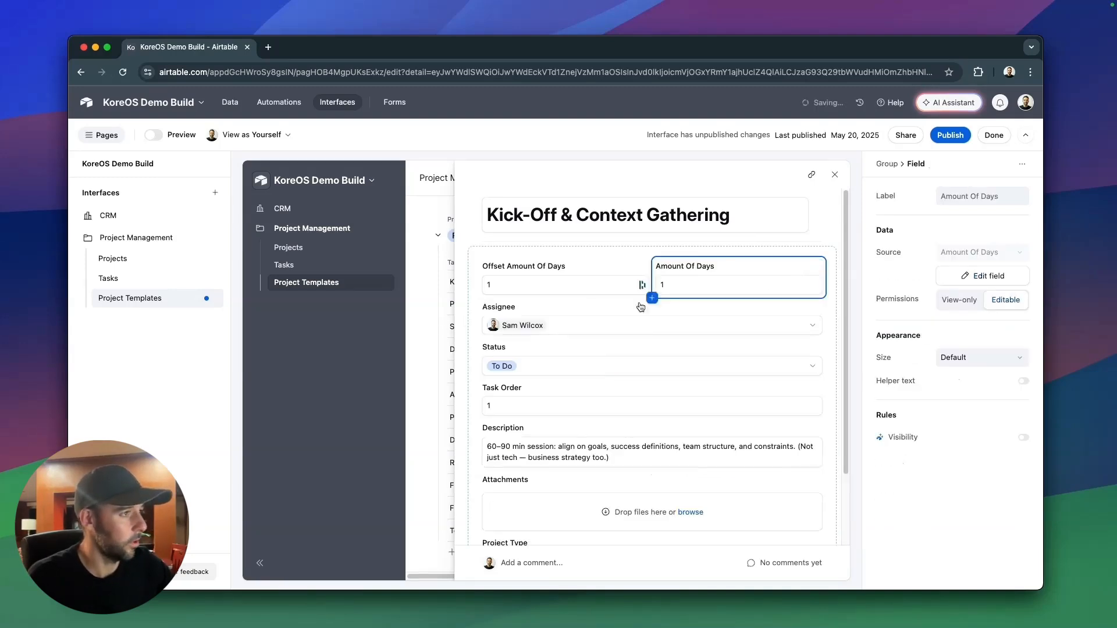
left_click_drag(492, 309, 689, 263)
left_click_drag(517, 357, 736, 277)
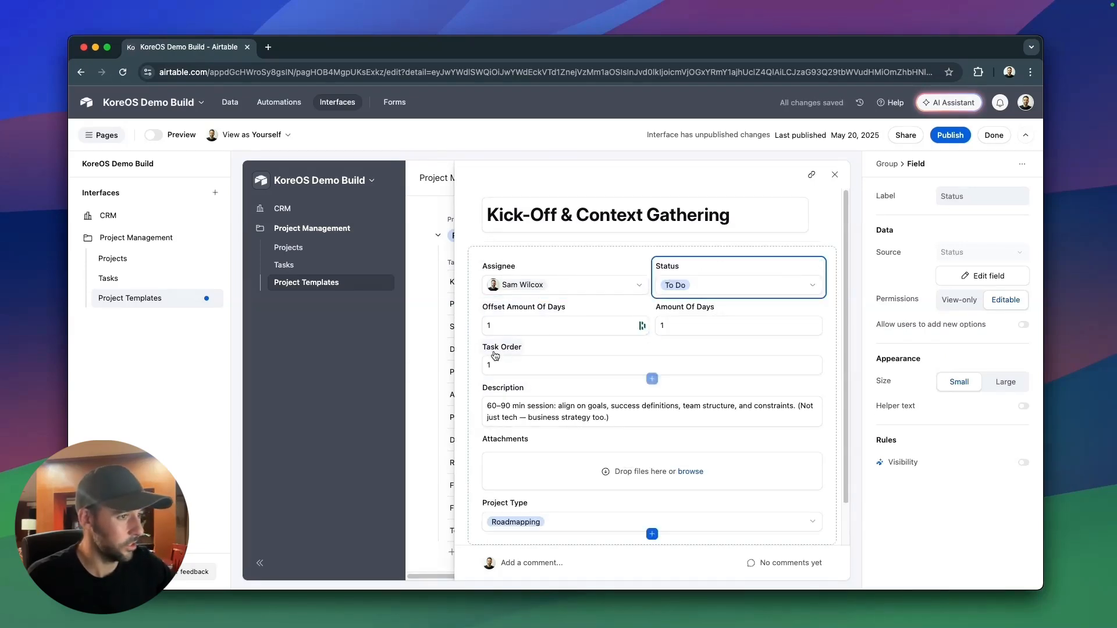
left_click_drag(505, 509, 573, 312)
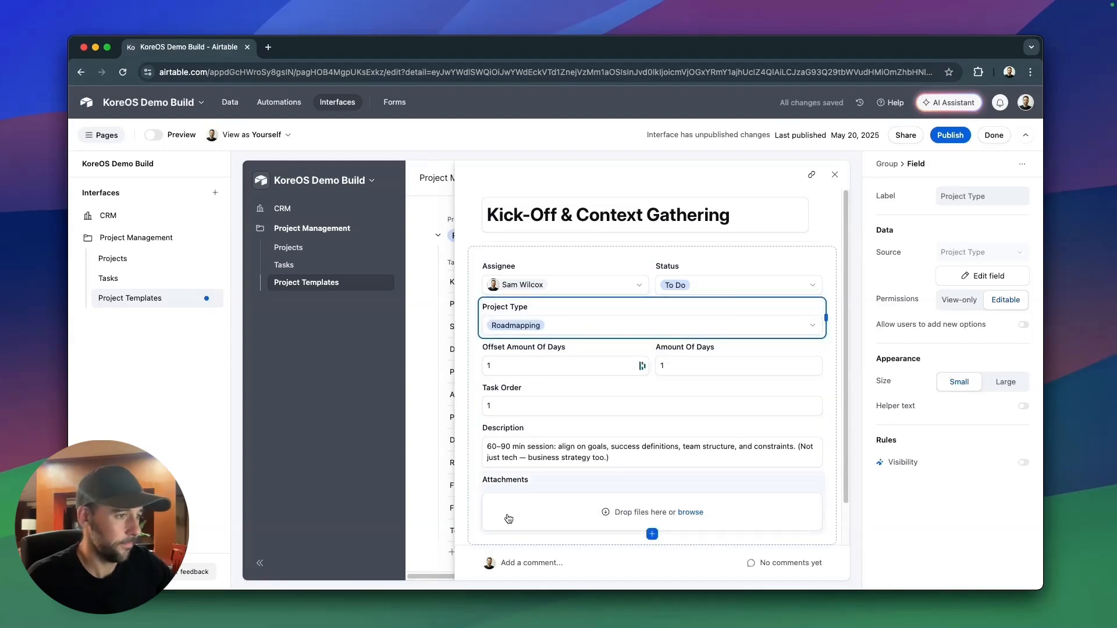
left_click_drag(498, 390, 756, 317)
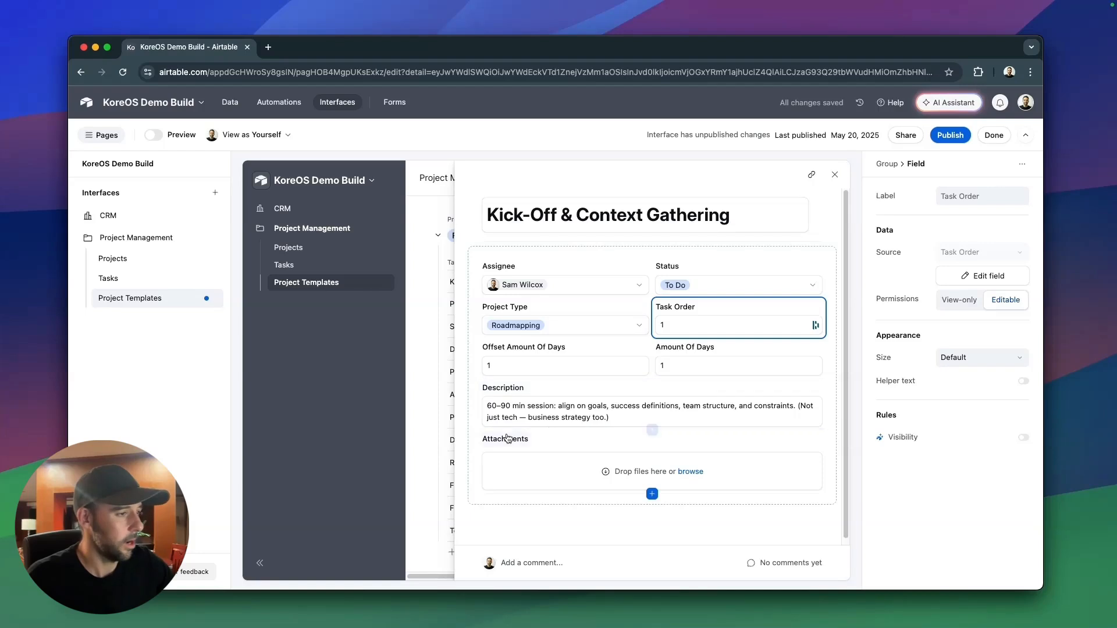
scroll(675, 500, "down", 1)
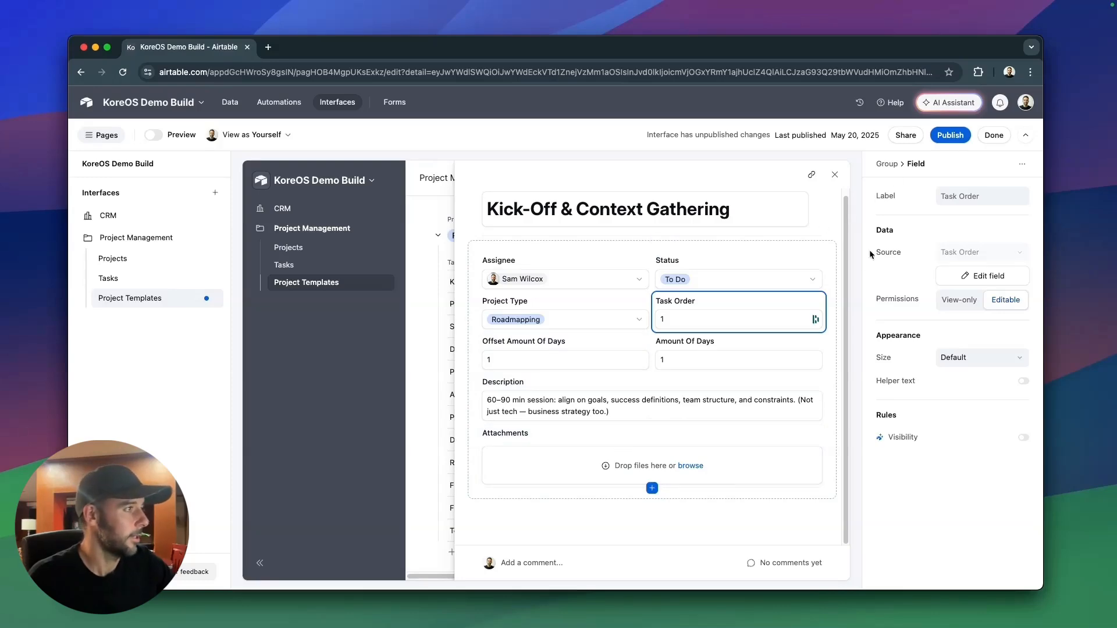
Publish the Project Management and CRM interfaces and leave the editor for the published Project Templates page.
left_click(950, 135)
left_click(666, 436)
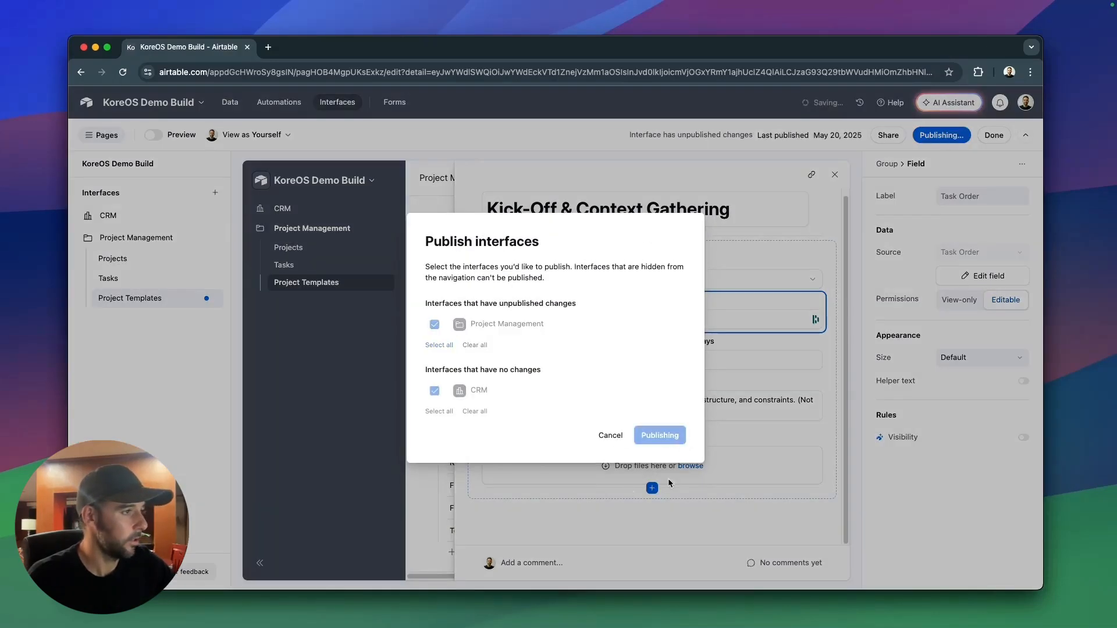
left_click(1027, 100)
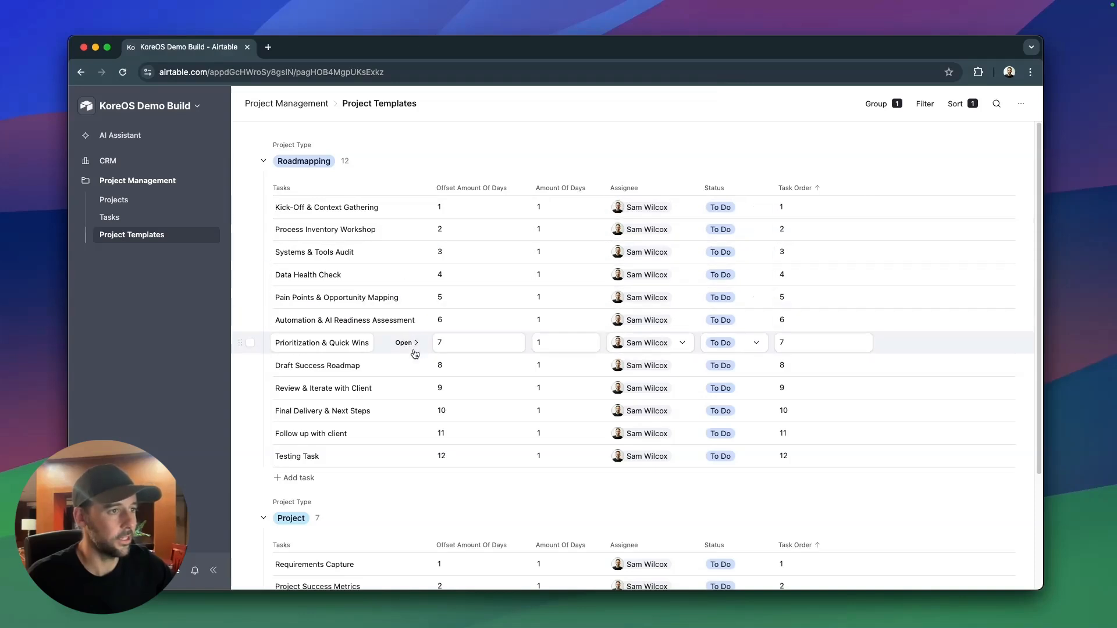
Check the Prioritization & Quick Wins record details and the actions available for the Review & Iterate with Client task.
left_click(406, 343)
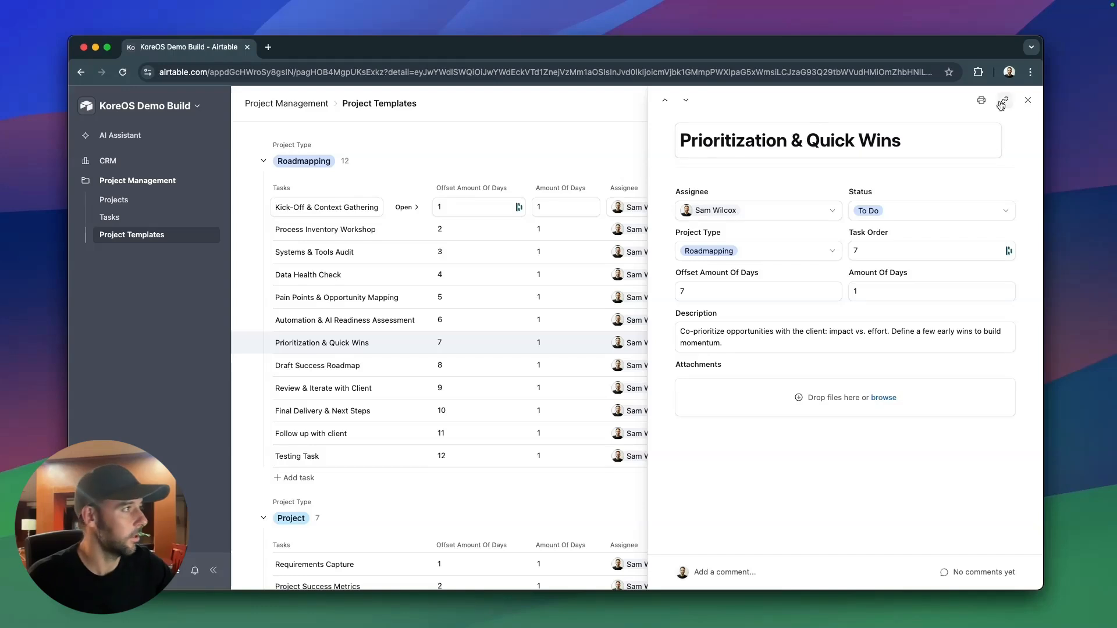
left_click(1027, 100)
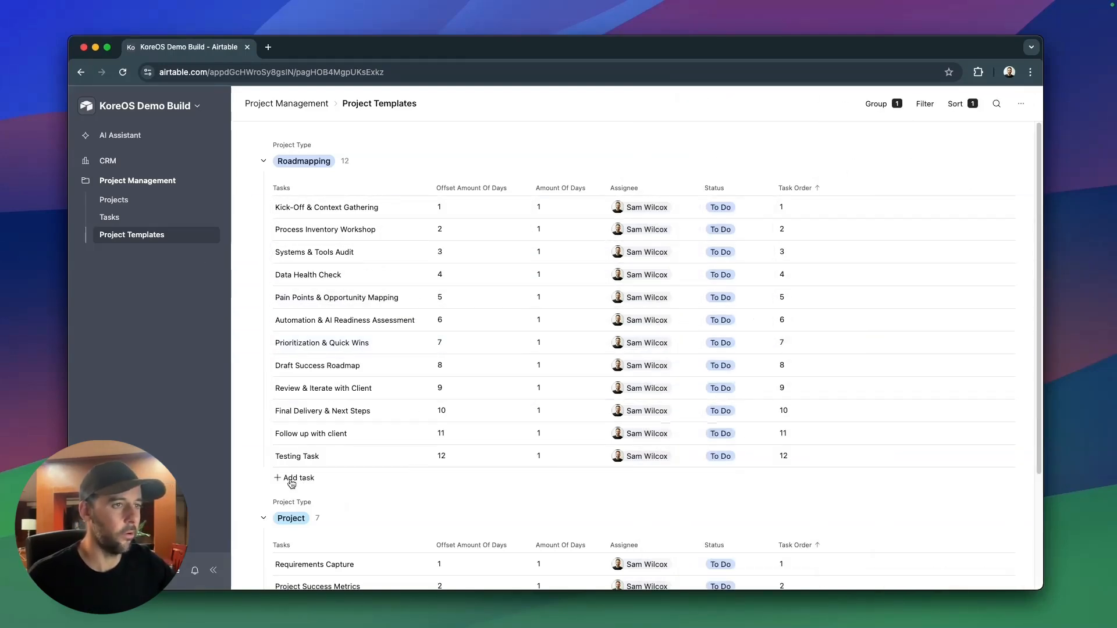
scroll(351, 466, "down", 1)
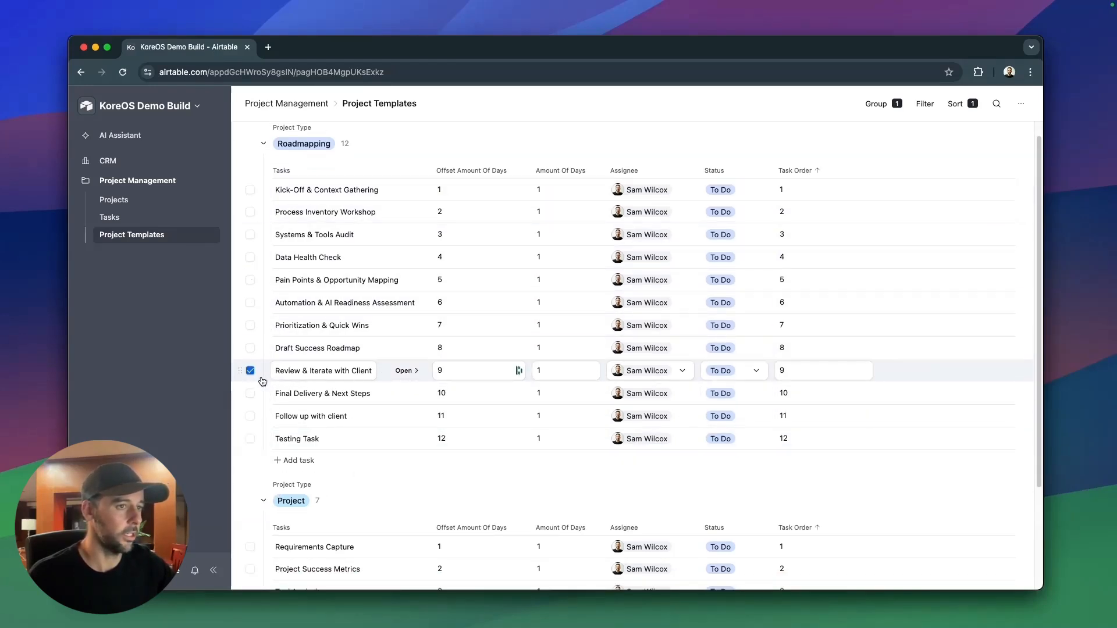
right_click(401, 382)
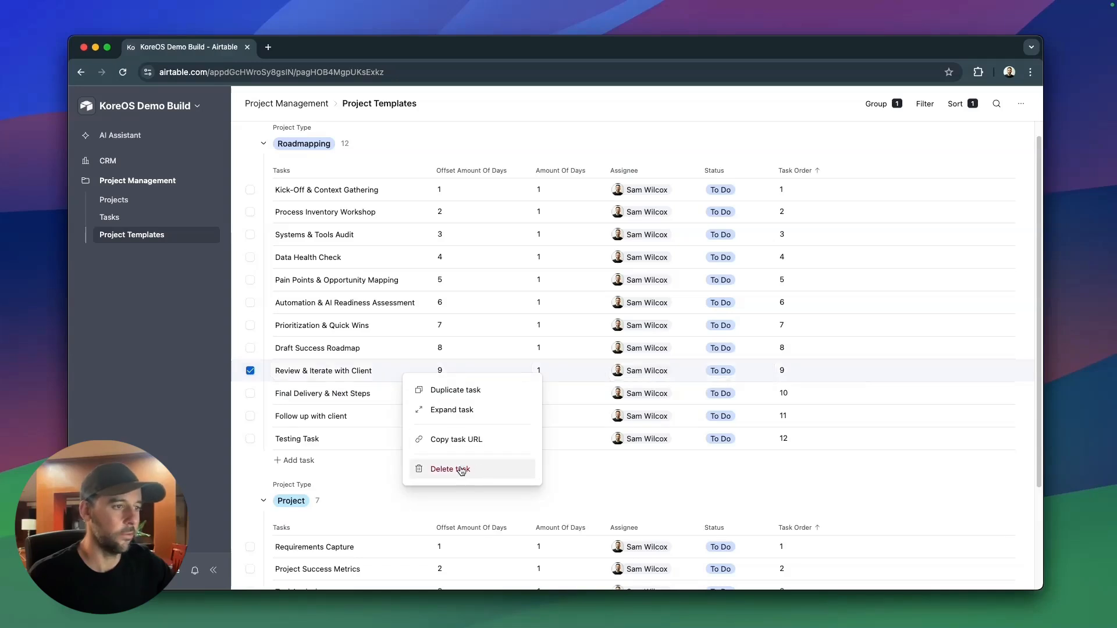
left_click(755, 481)
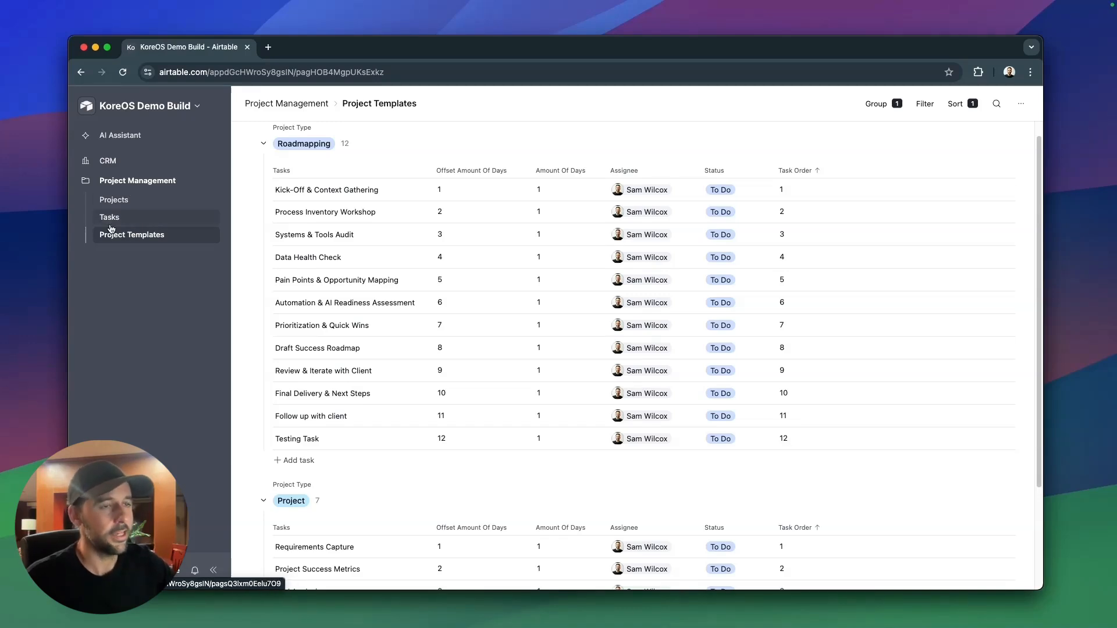
Edit the interface pages and add a Gallery page connected to the SOPs table under Project Management.
left_click(146, 106)
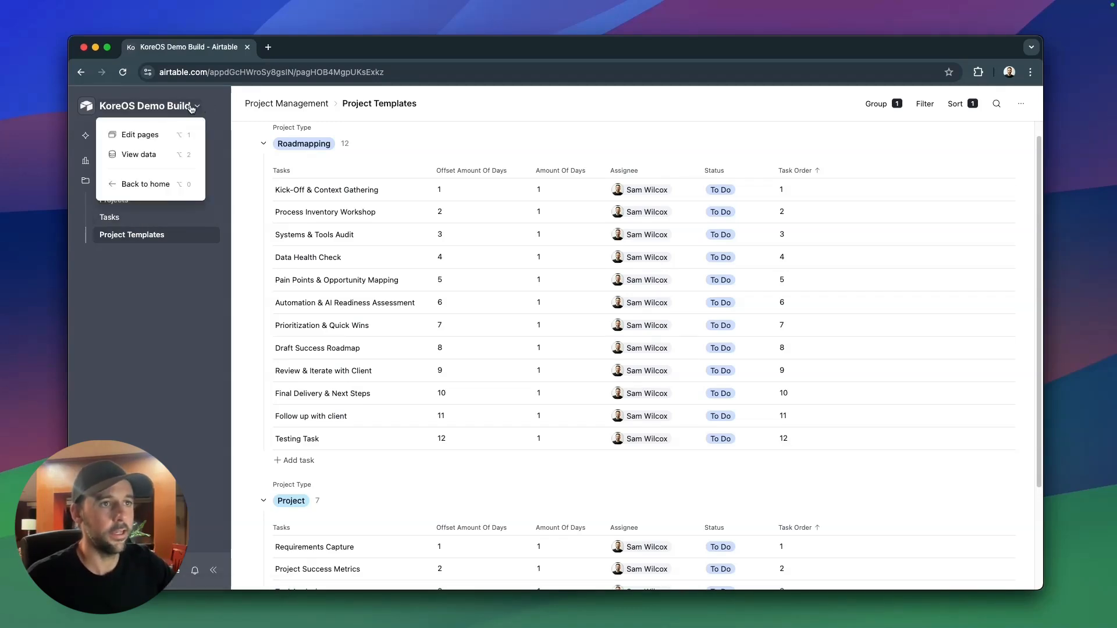
left_click(130, 136)
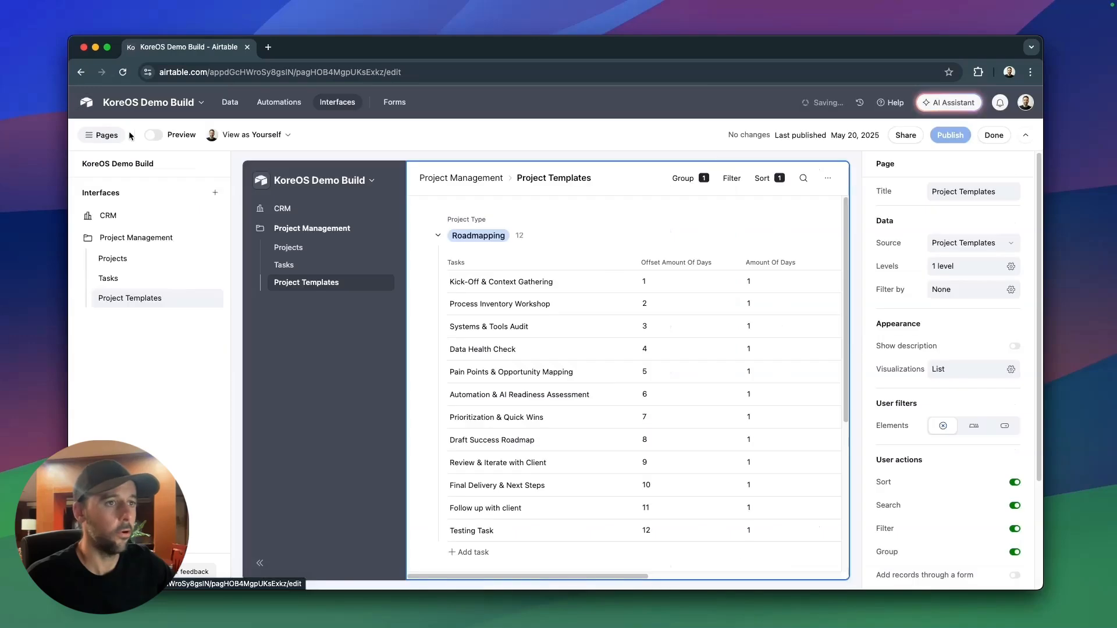
left_click(199, 240)
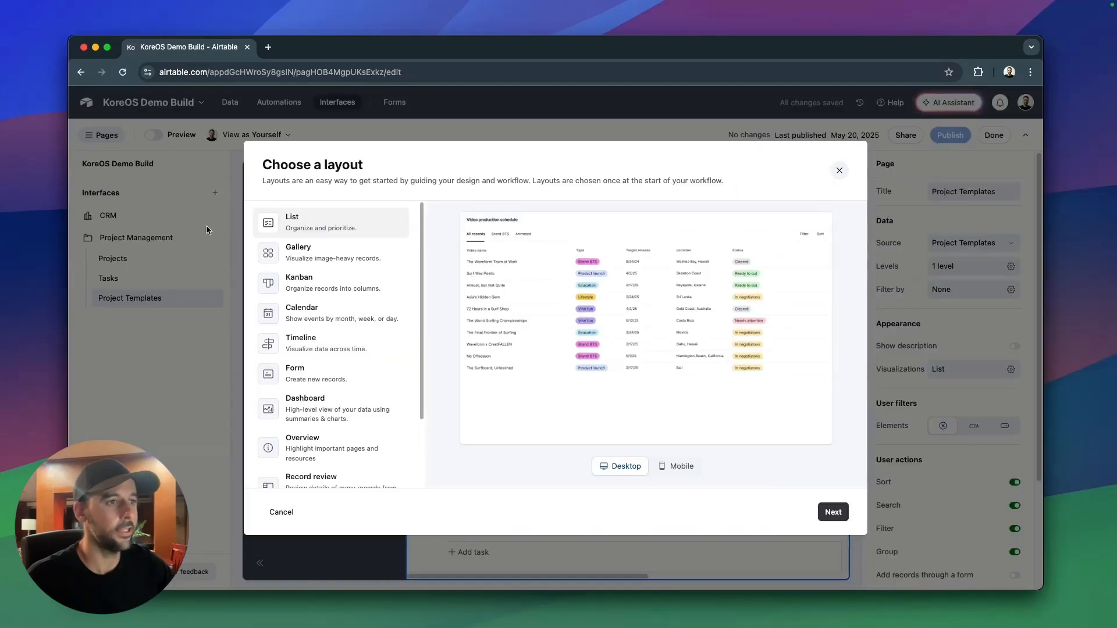
left_click(334, 260)
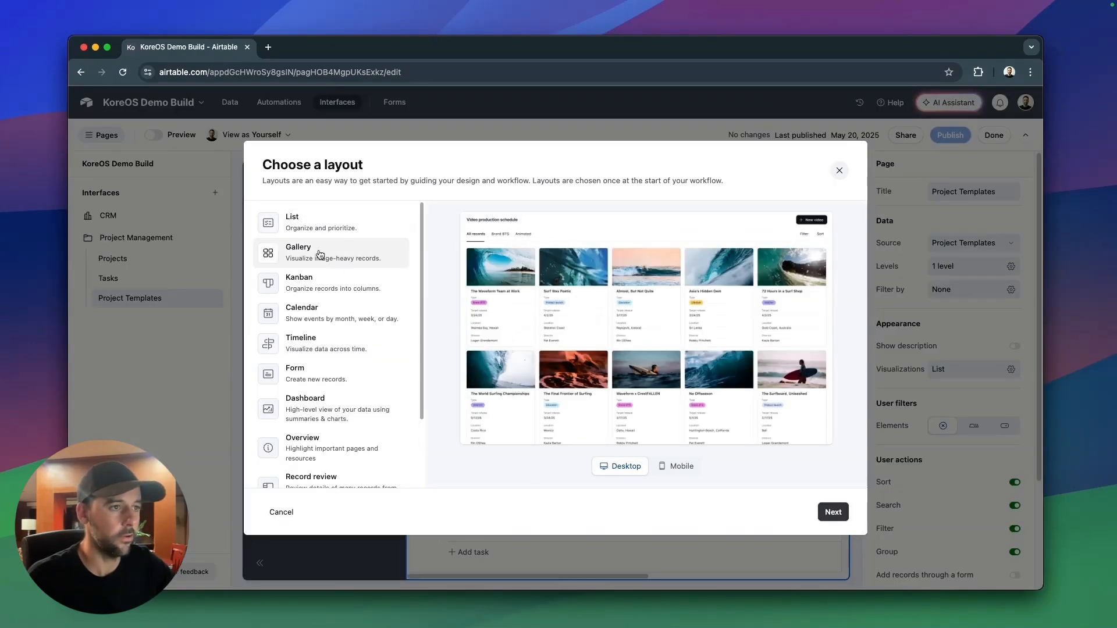
left_click(833, 513)
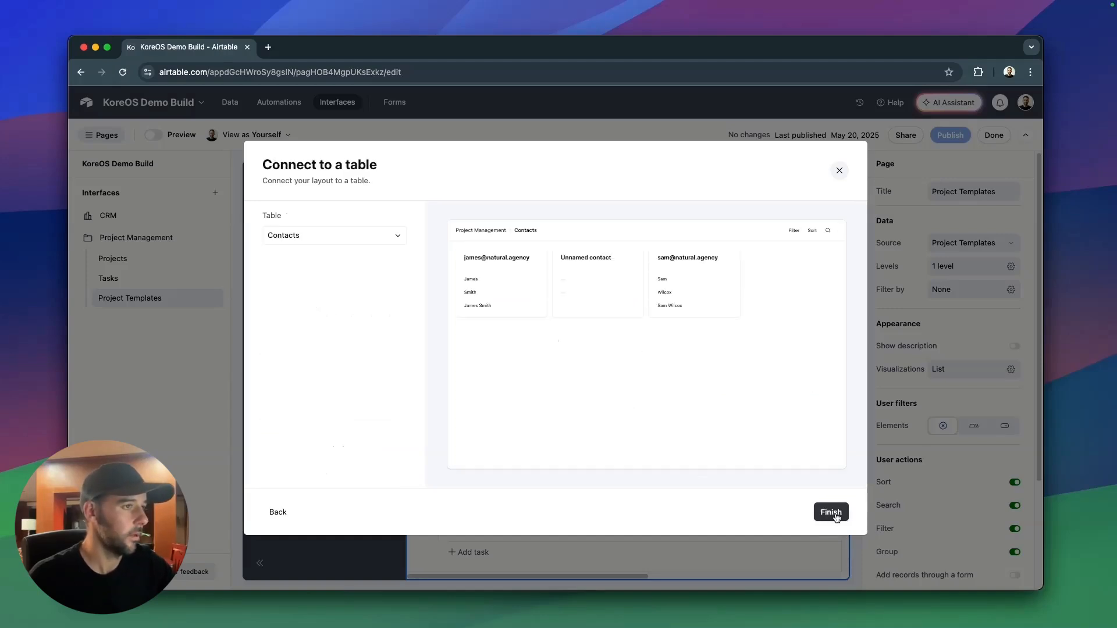
left_click(299, 243)
scroll(357, 369, "down", 5)
left_click(317, 399)
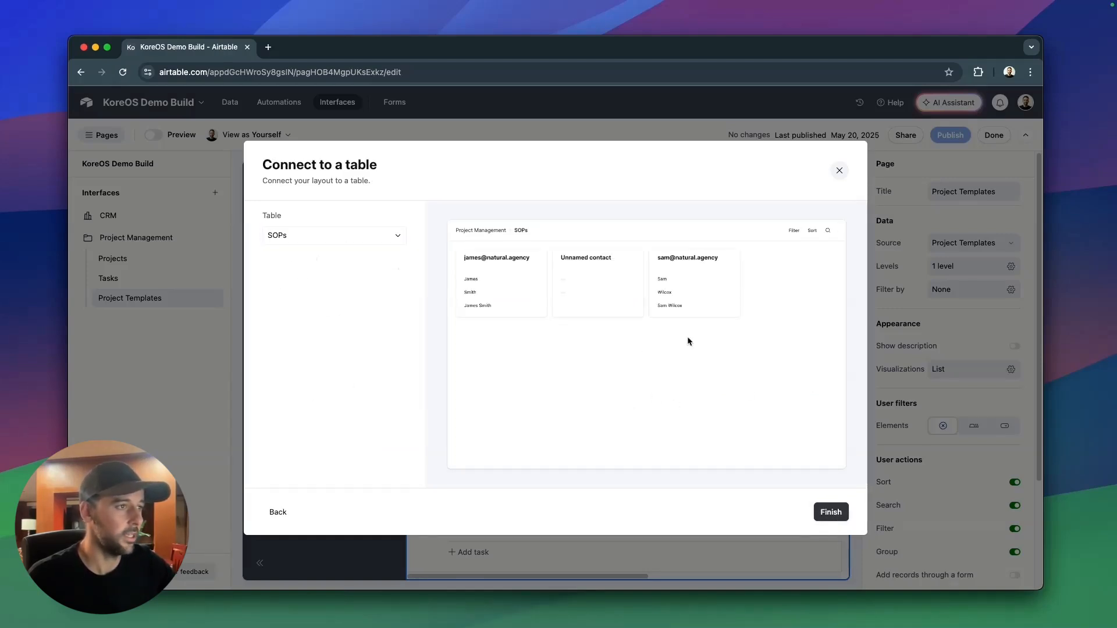
left_click(828, 512)
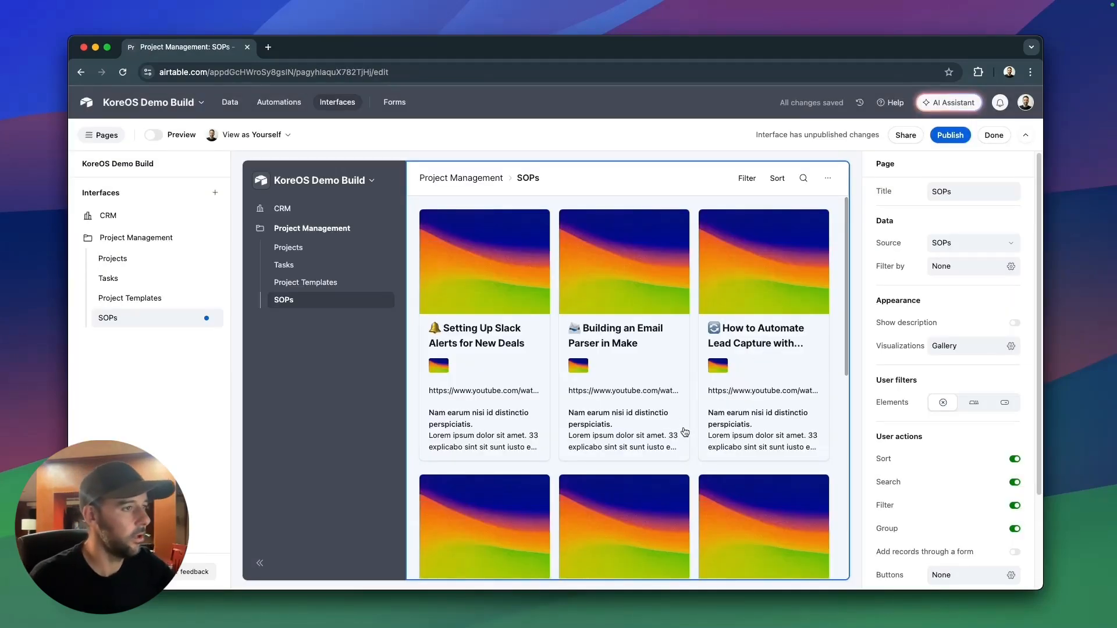
Hide the Video Walkthrough and Content fields on the SOPs gallery cards.
left_click(832, 274)
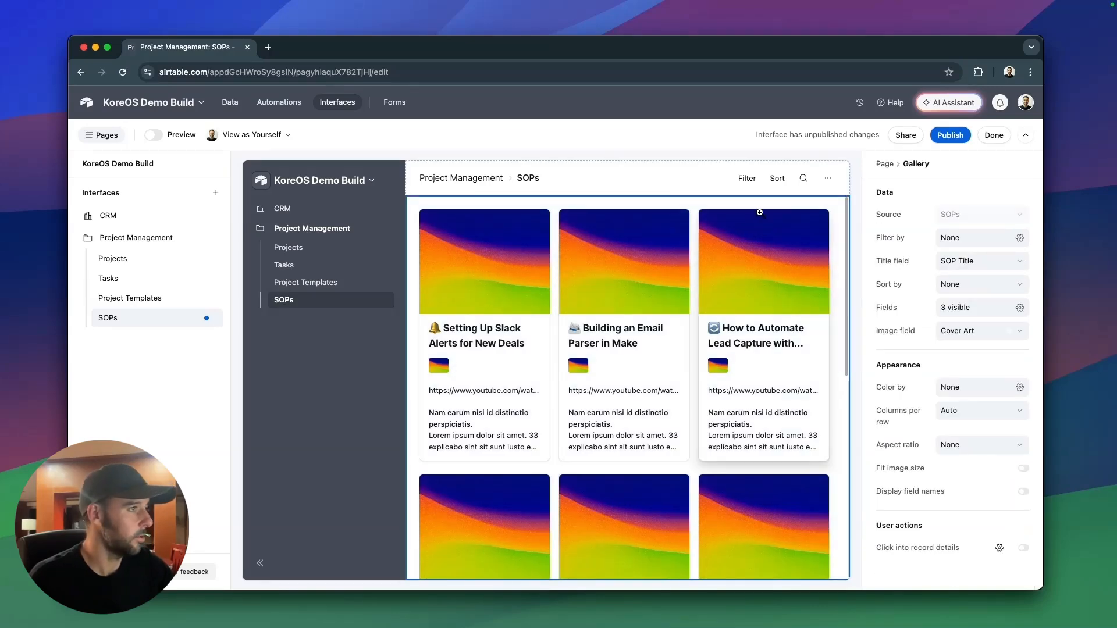
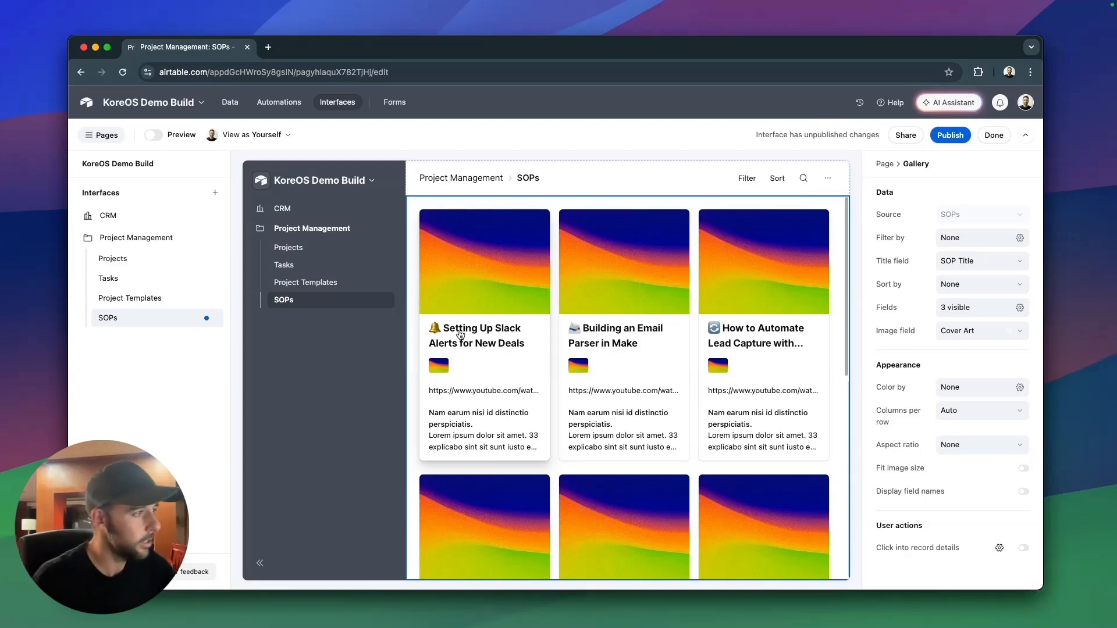
left_click(1020, 308)
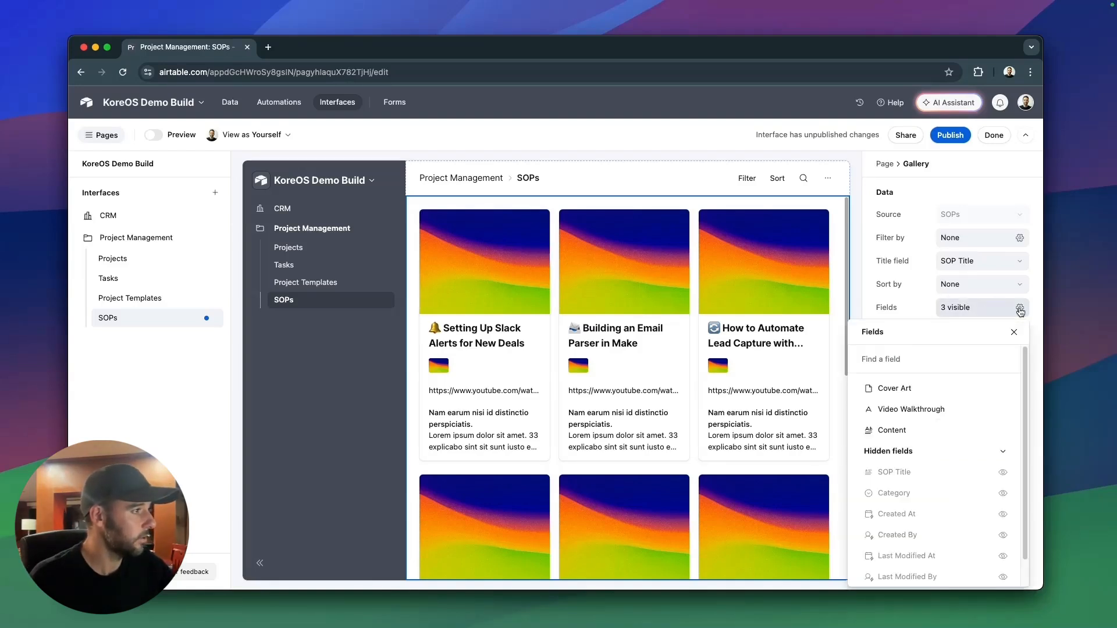
mouse_move(880, 414)
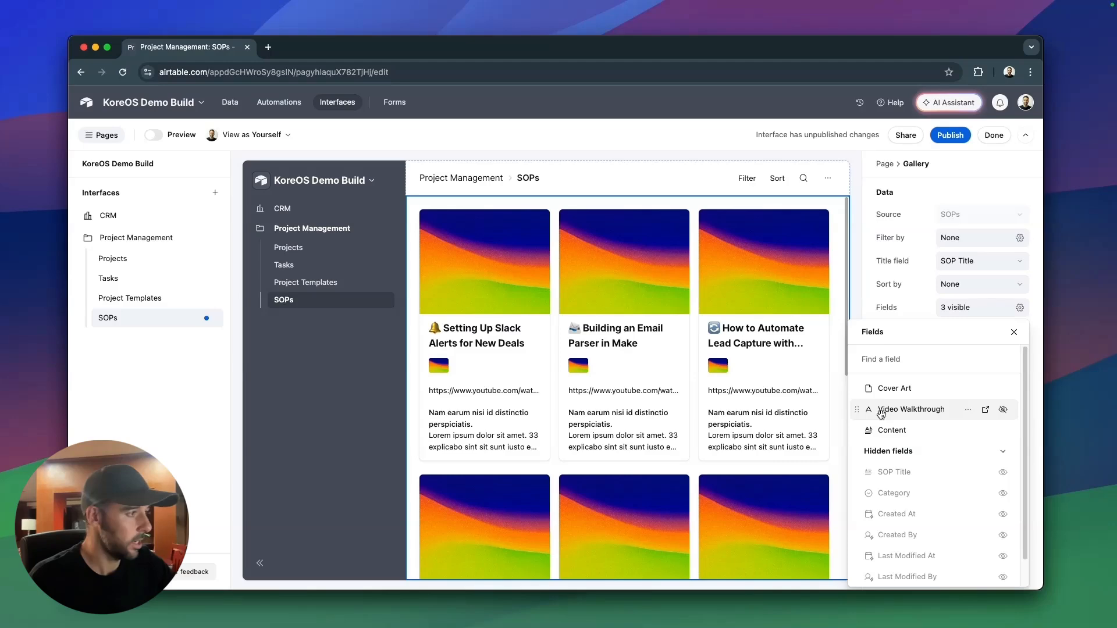
left_click(1002, 410)
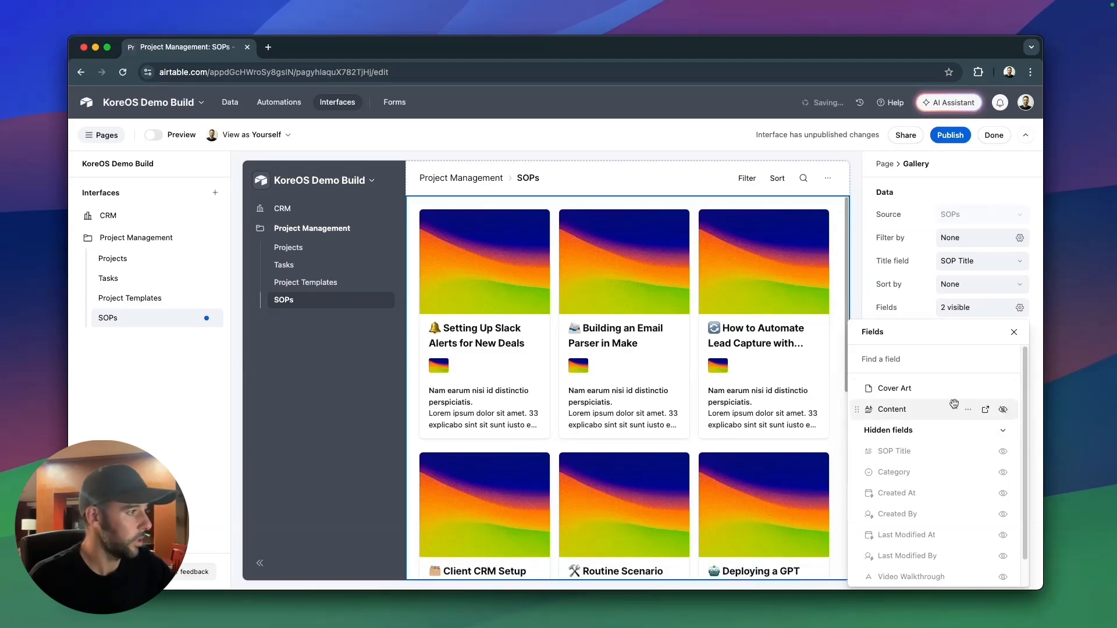
left_click(1002, 410)
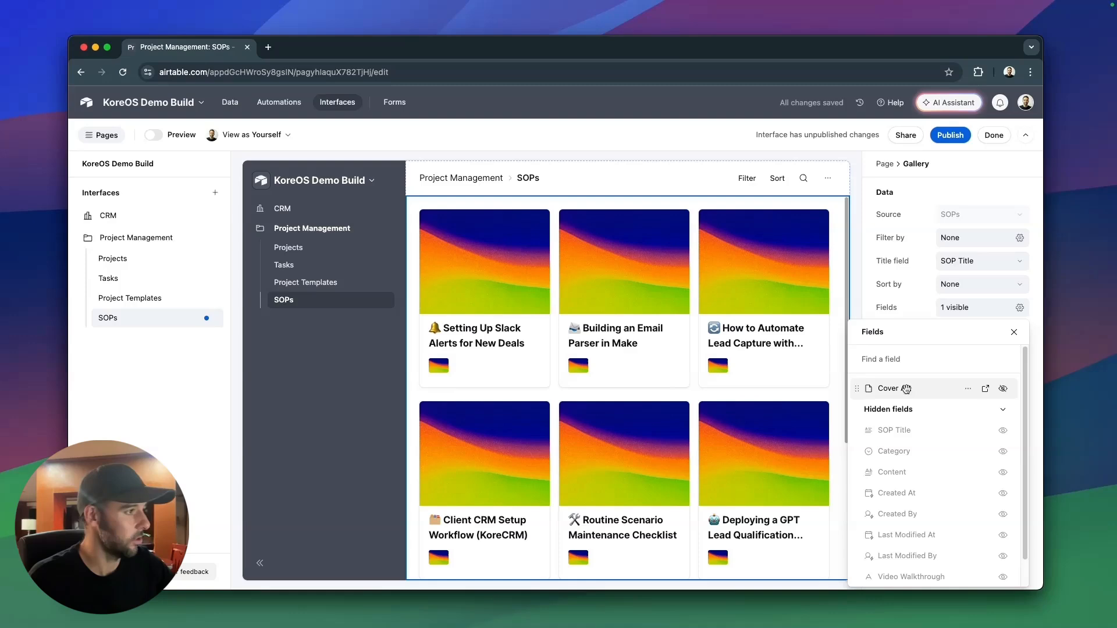
left_click(891, 295)
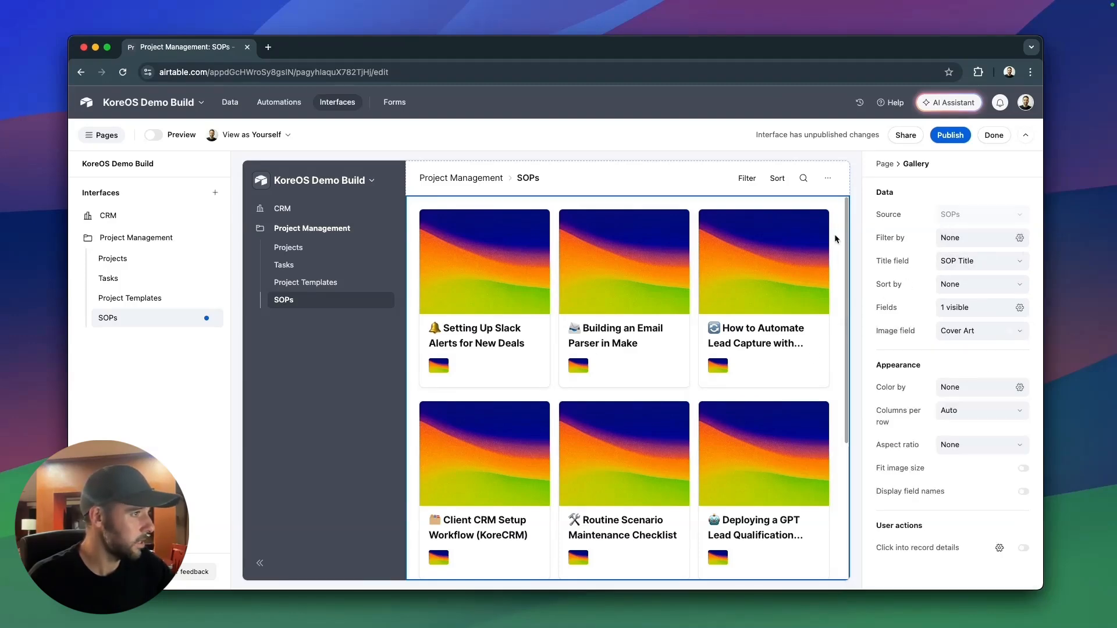
left_click(471, 363)
left_click(575, 379)
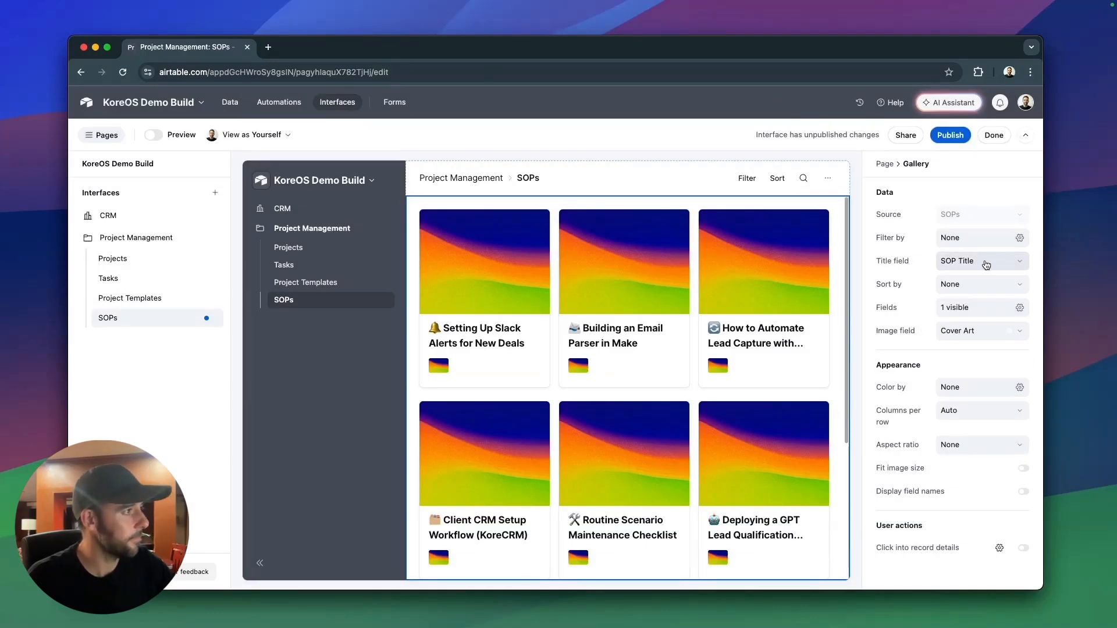
Hide the Cover Art field and show the Category field on the SOPs gallery cards.
left_click(1018, 310)
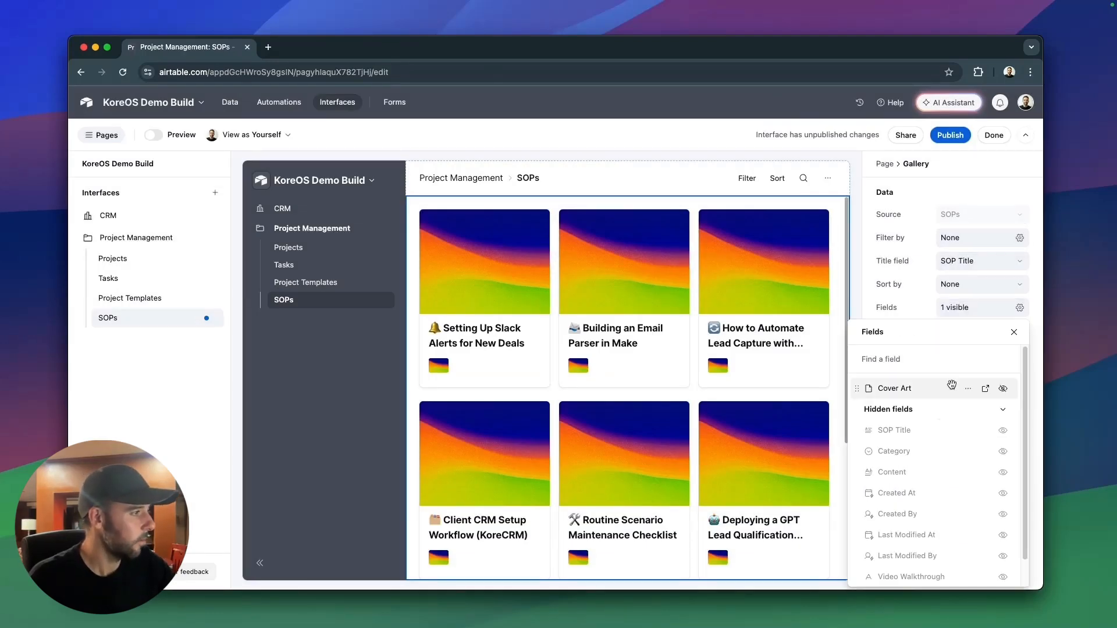
left_click(1004, 389)
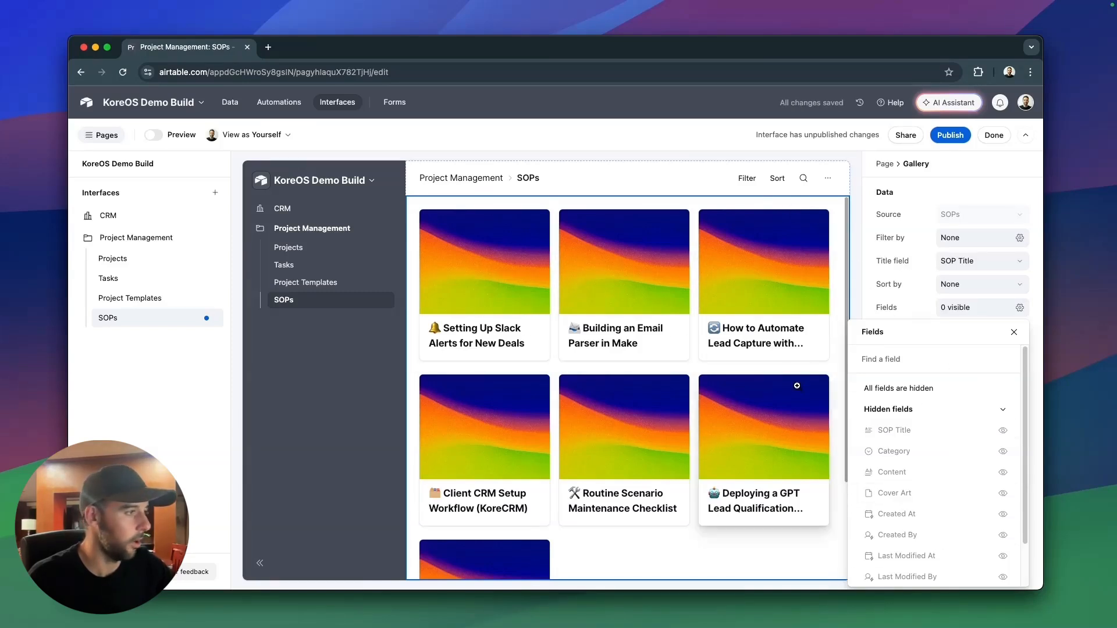
scroll(983, 483, "down", 1)
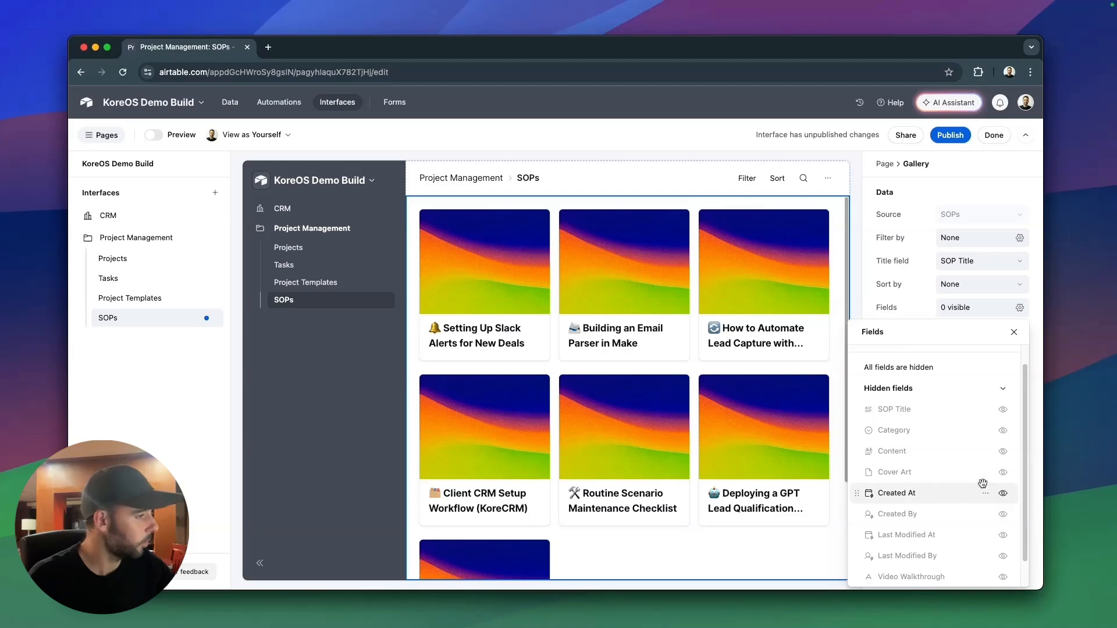
scroll(982, 484, "down", 1)
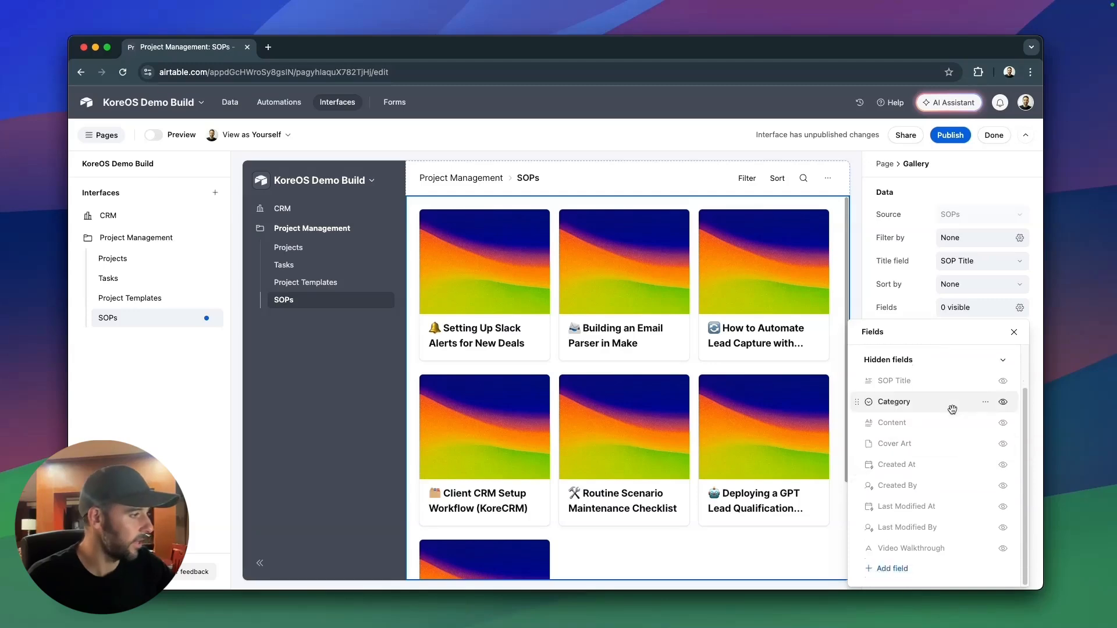
left_click(1002, 403)
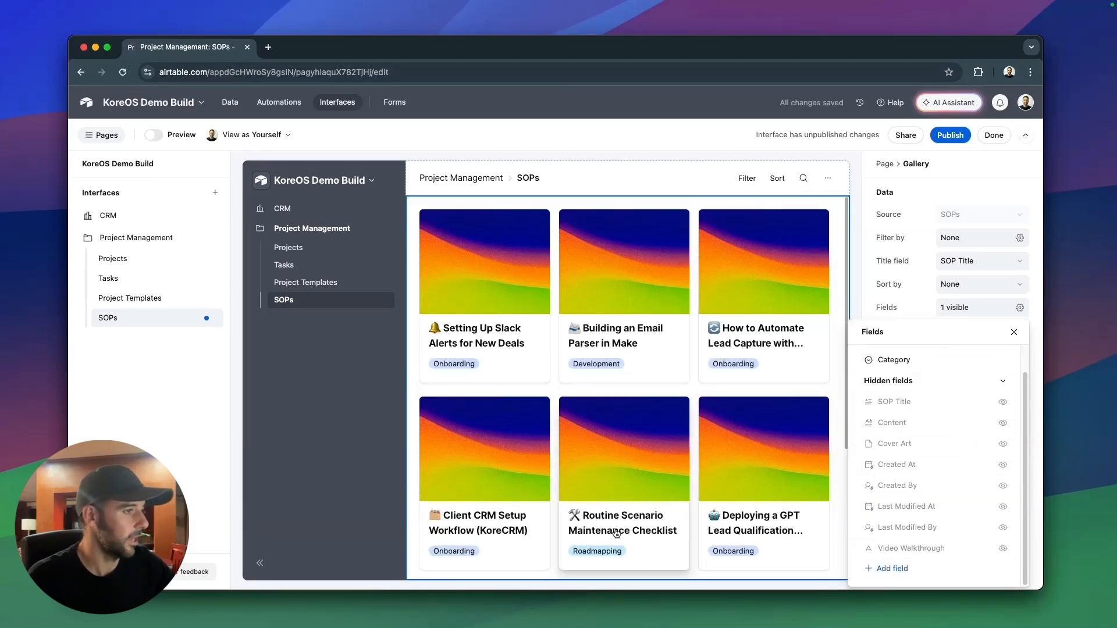
left_click(868, 281)
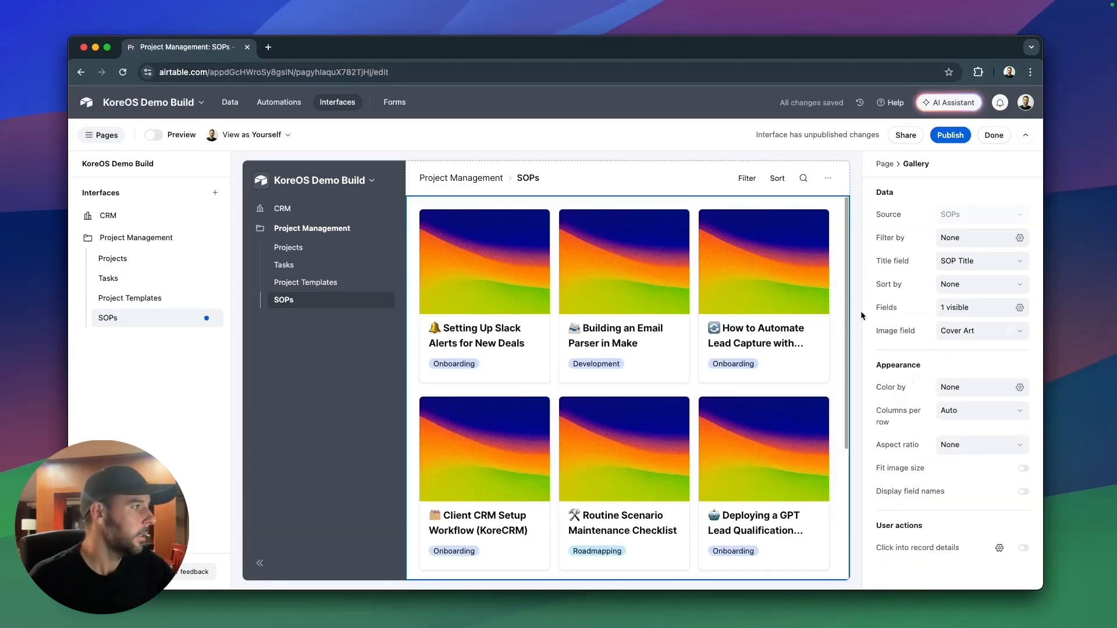
Allow users to open record details from the Setting Up Slack Alerts for New Deals card in the SOPs gallery.
left_click(525, 365)
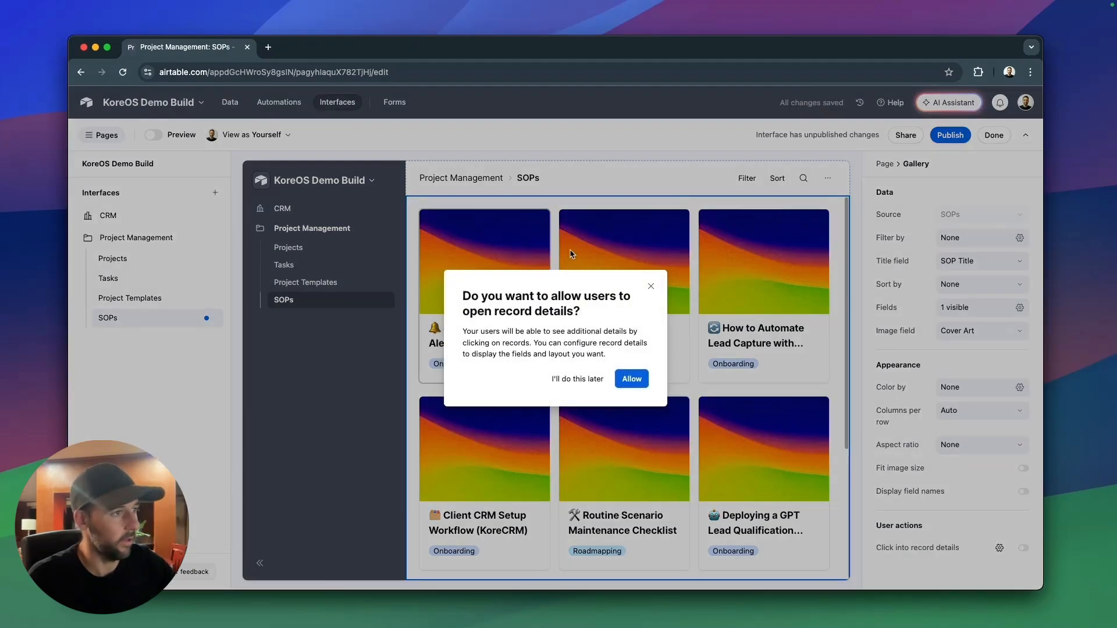
left_click(632, 380)
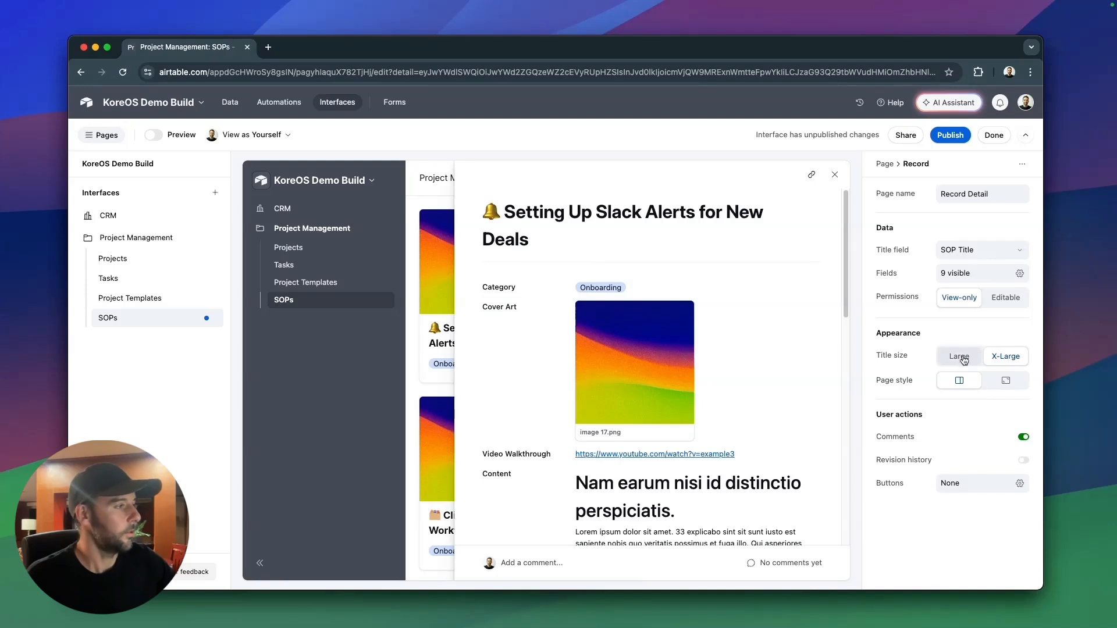
Set the SOPs record detail page style to full page and publish the interface.
left_click(1006, 381)
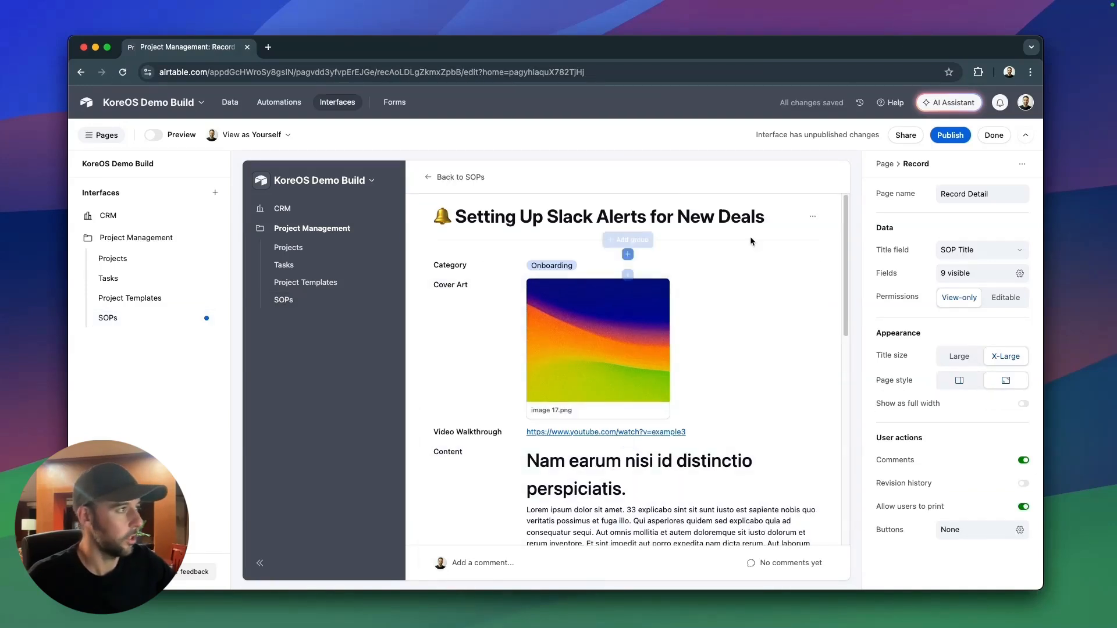
left_click(968, 136)
left_click(666, 436)
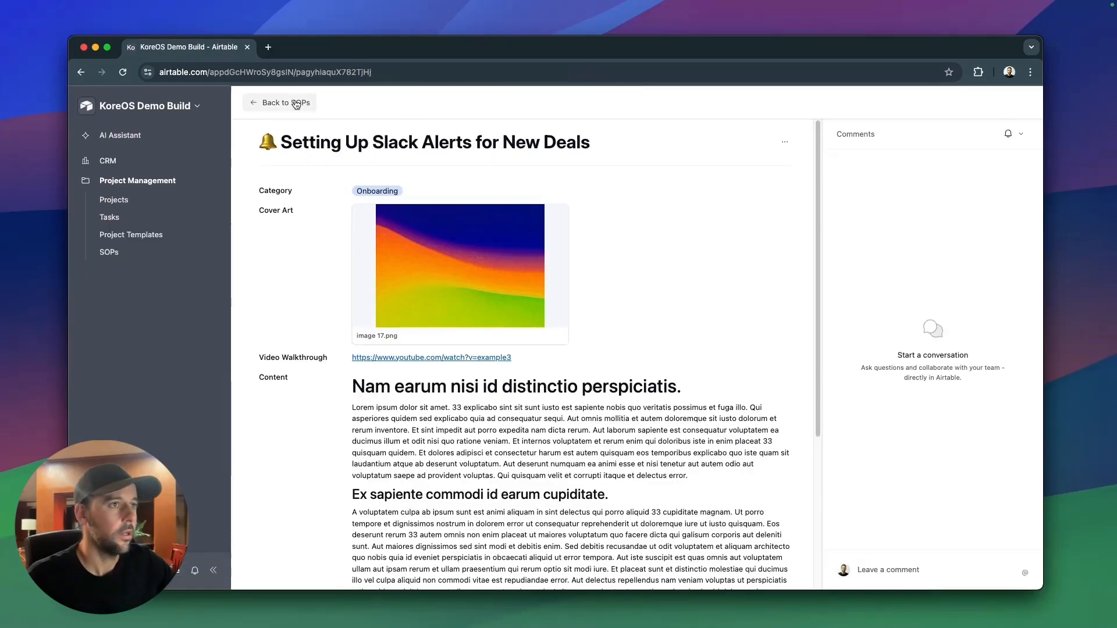
Open the Setting Up Slack Alerts for New Deals record from the published SOPs gallery and examine its full-page details and content.
left_click(296, 104)
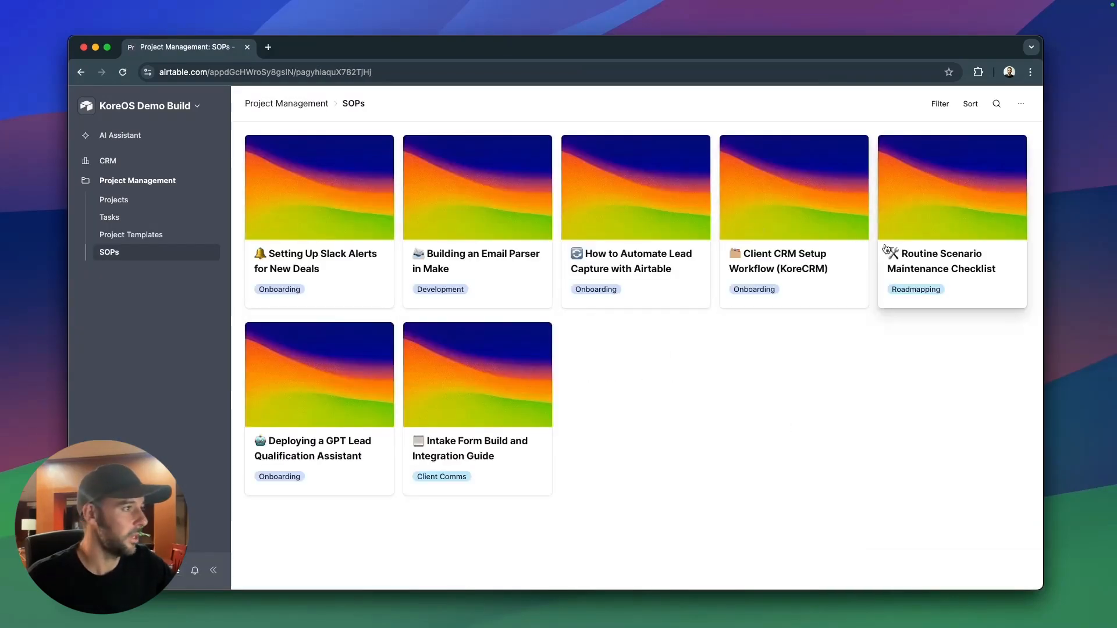
left_click(370, 299)
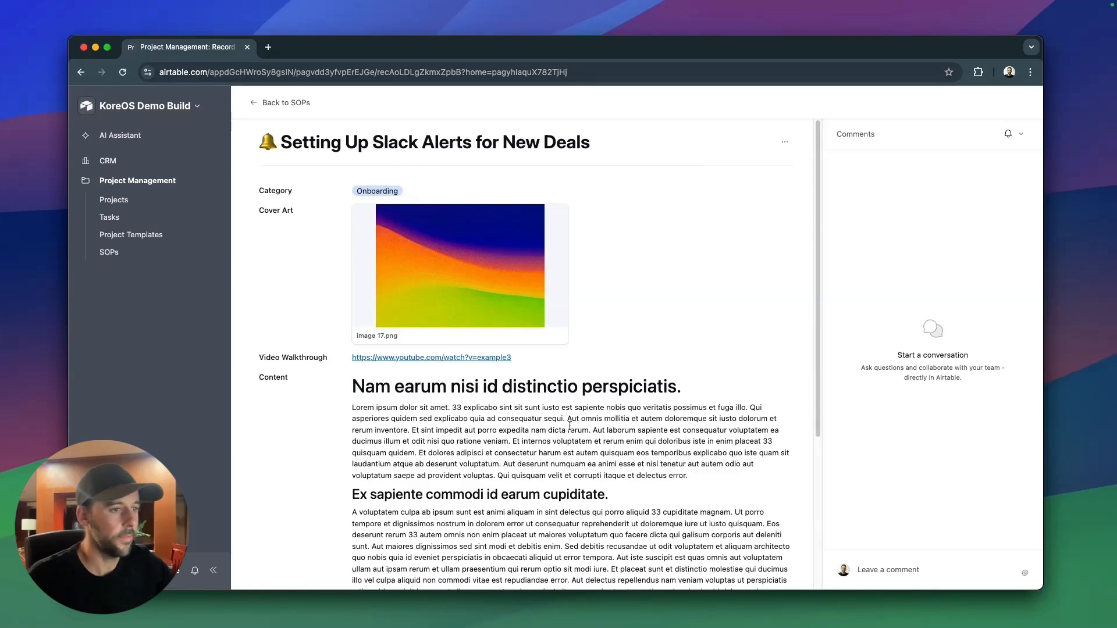
scroll(569, 425, "down", 4)
left_click_drag(350, 167, 398, 176)
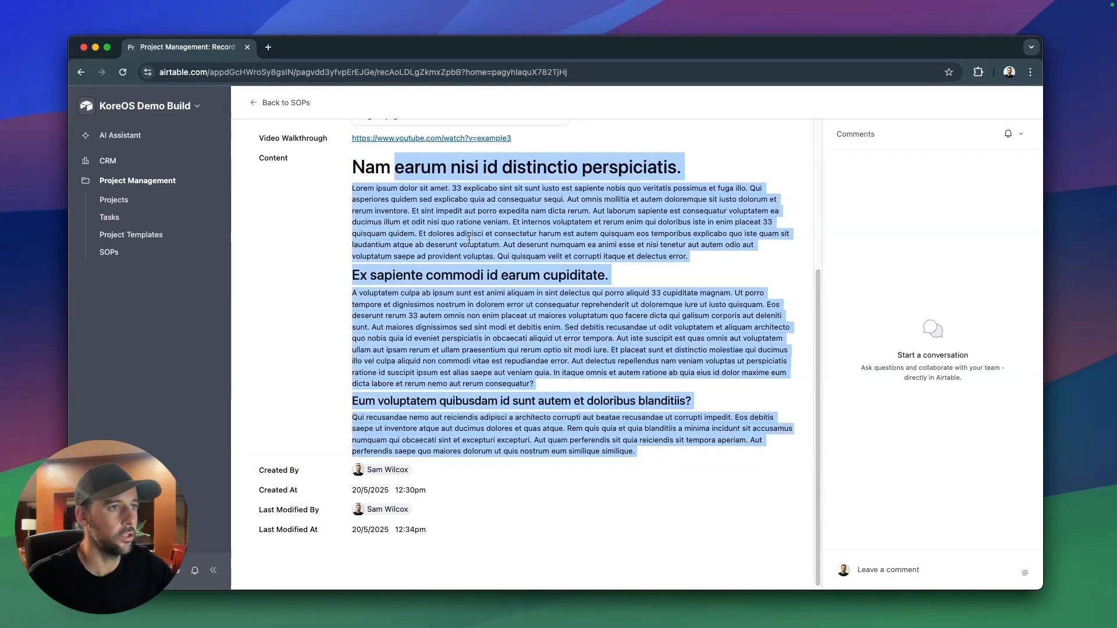
scroll(398, 176, "up", 4)
left_click(398, 344)
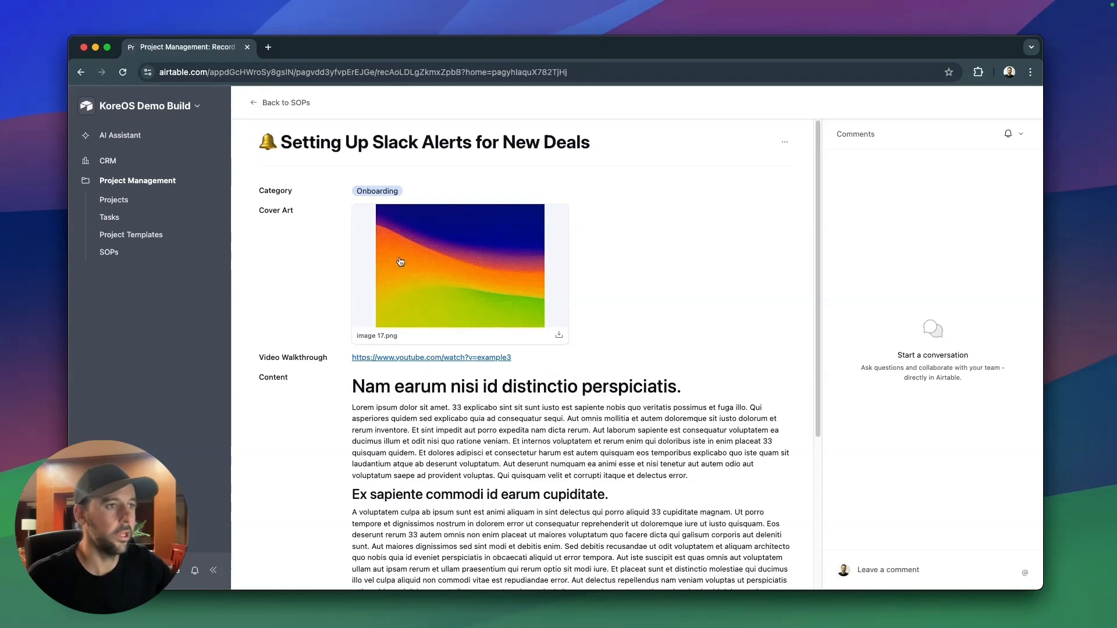
Return to editing the interface and make the SOP Title field on the record page editable with size Large.
left_click(197, 106)
left_click(161, 135)
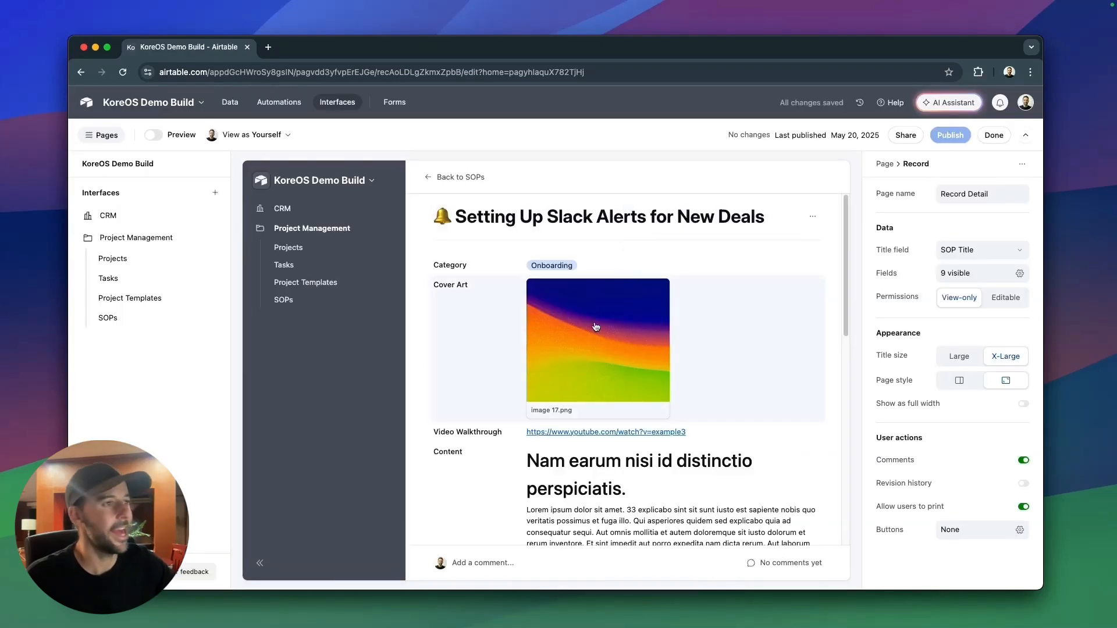
left_click(777, 221)
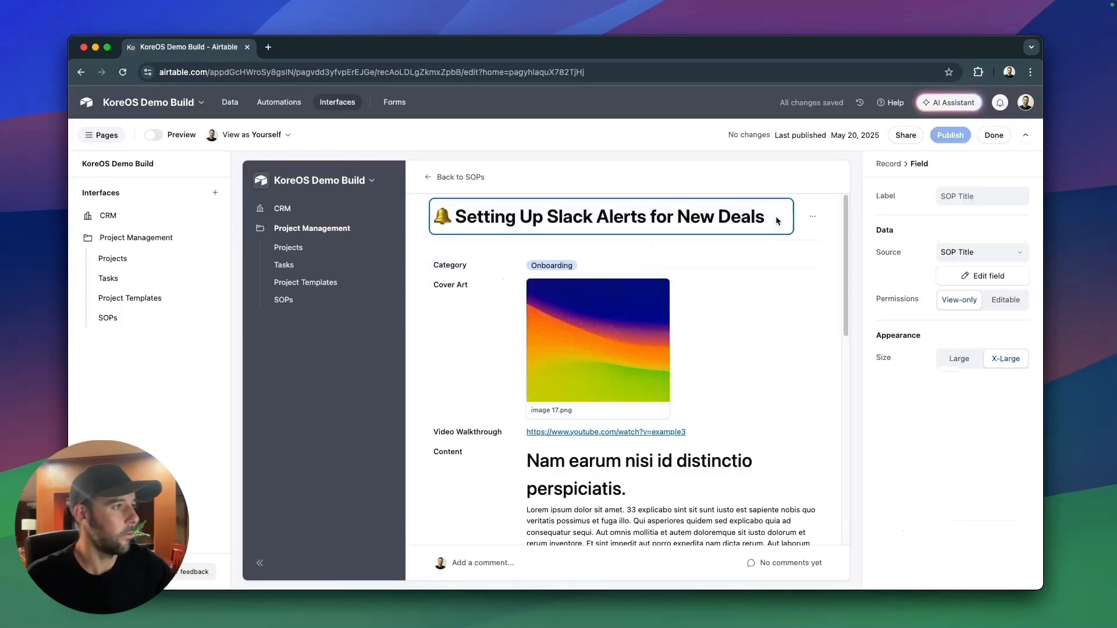
left_click(1006, 303)
left_click(754, 243)
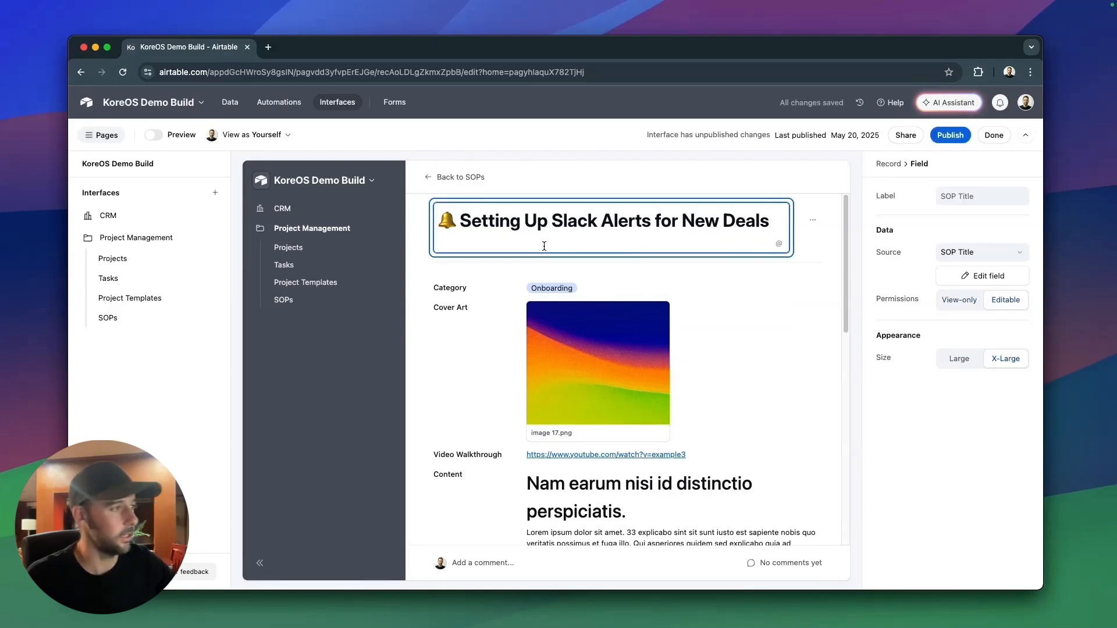
left_click(959, 358)
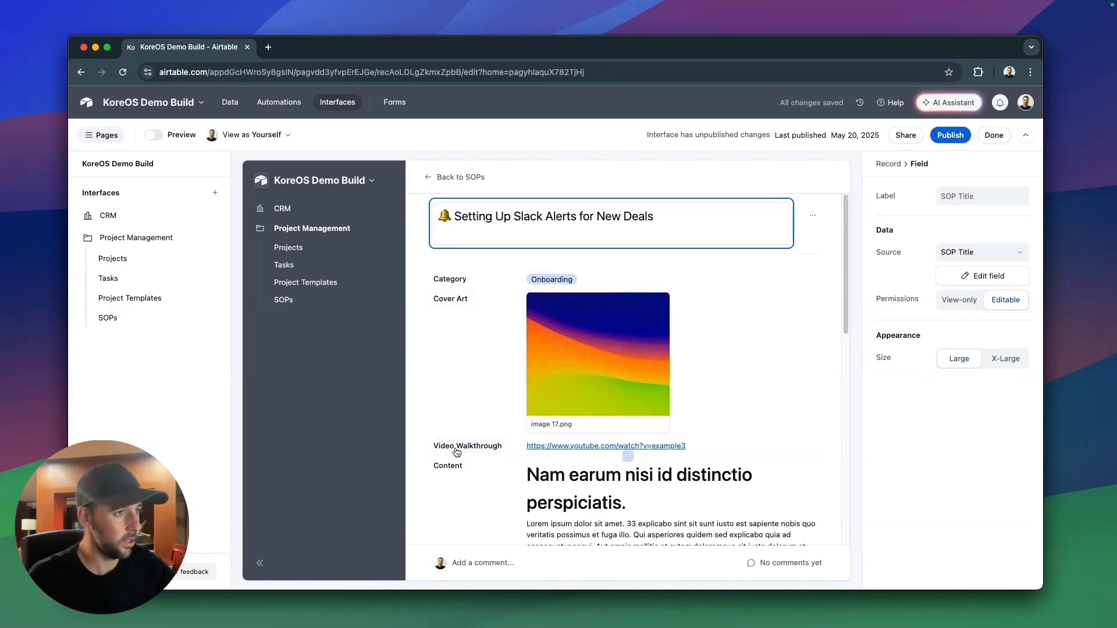
Make the record page's field group containing Category, Cover Art, Video Walkthrough, and Content editable.
left_click(516, 478)
scroll(593, 402, "down", 3)
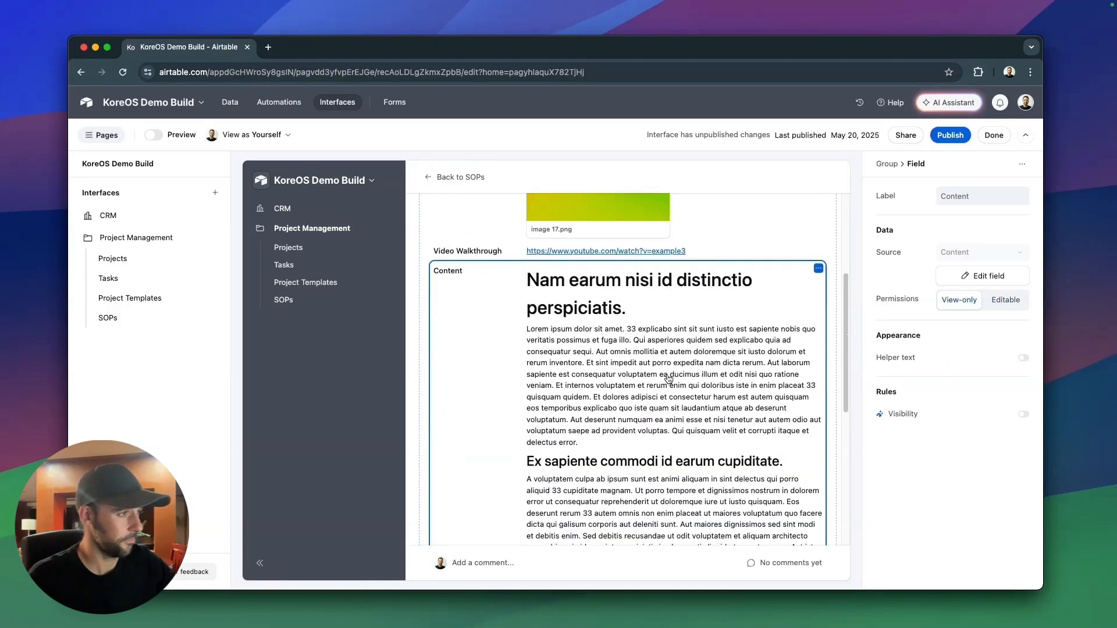
scroll(640, 379, "up", 3)
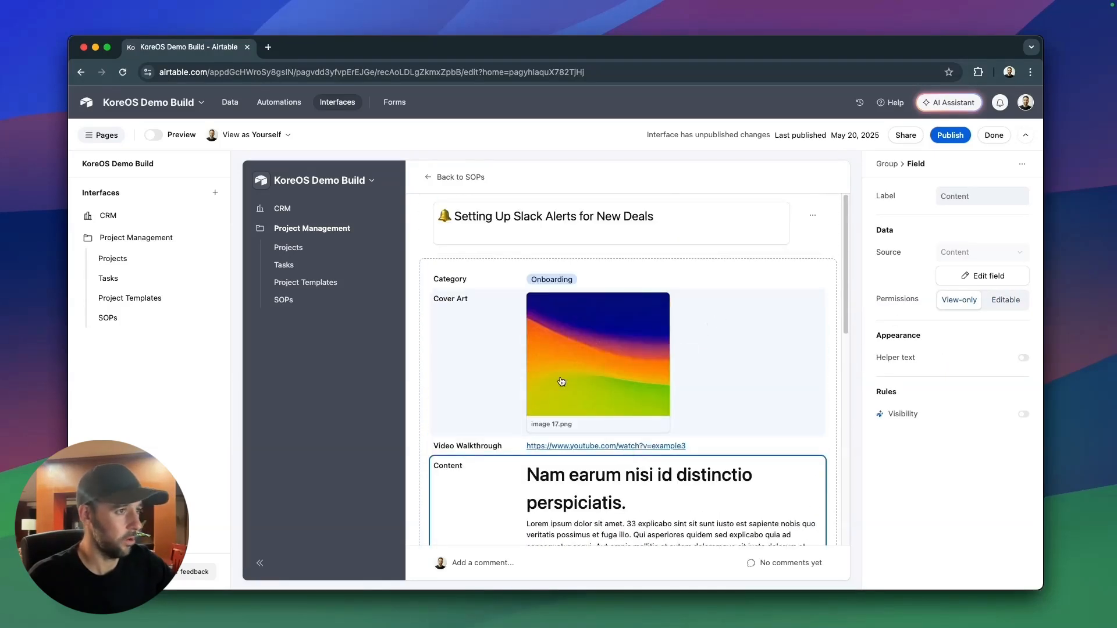
left_click(832, 266)
left_click(1006, 277)
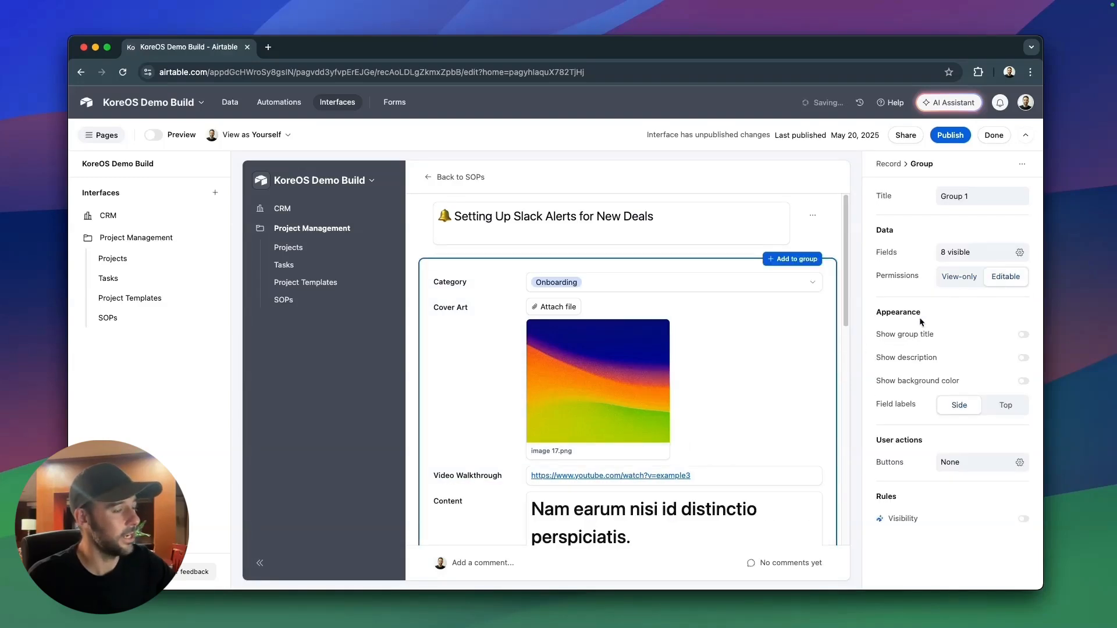
Move the Cover Art field below the Content field on the SOPs record page.
scroll(673, 441, "down", 3)
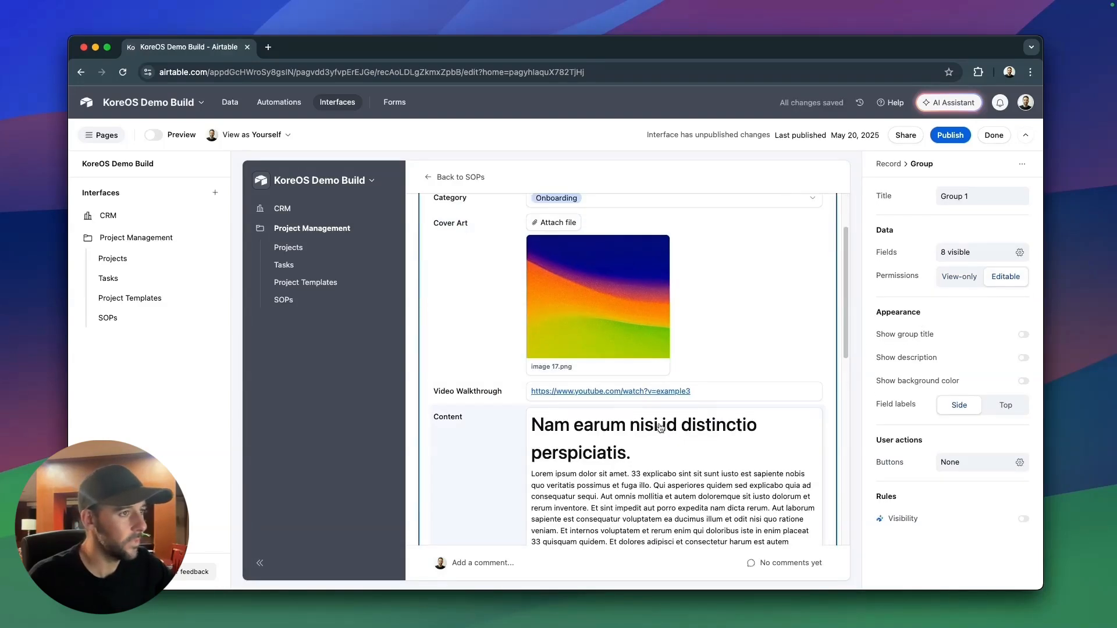
scroll(660, 427, "up", 3)
left_click_drag(438, 302, 529, 424)
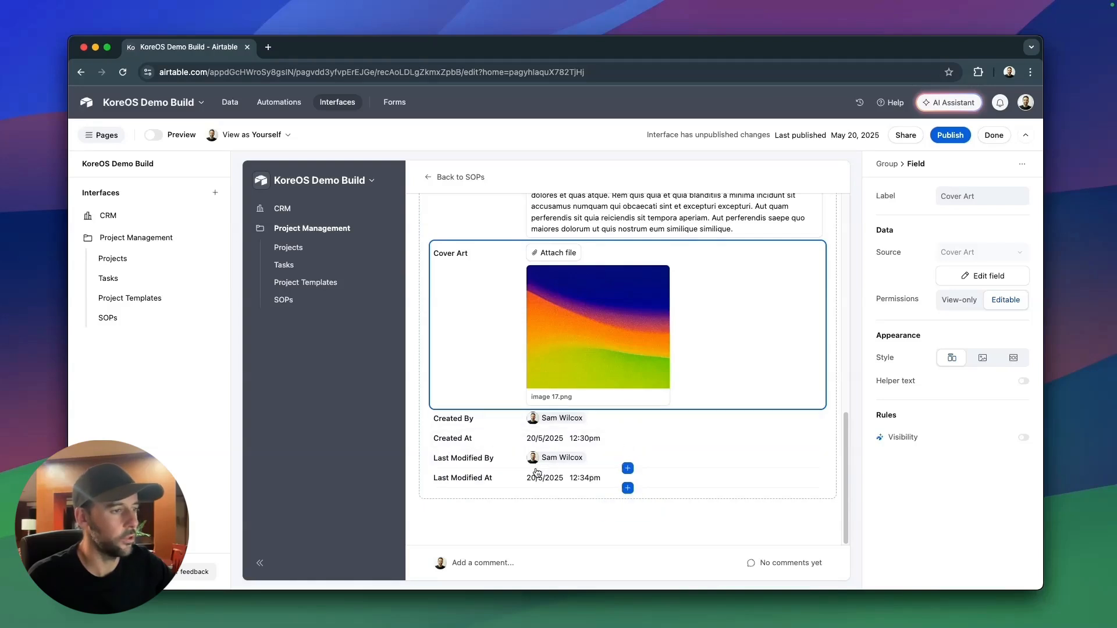
Add a group below Cover Art with Created By, Created At, Last Modified By, and Last Modified At in two columns, and show its background color.
left_click(629, 510)
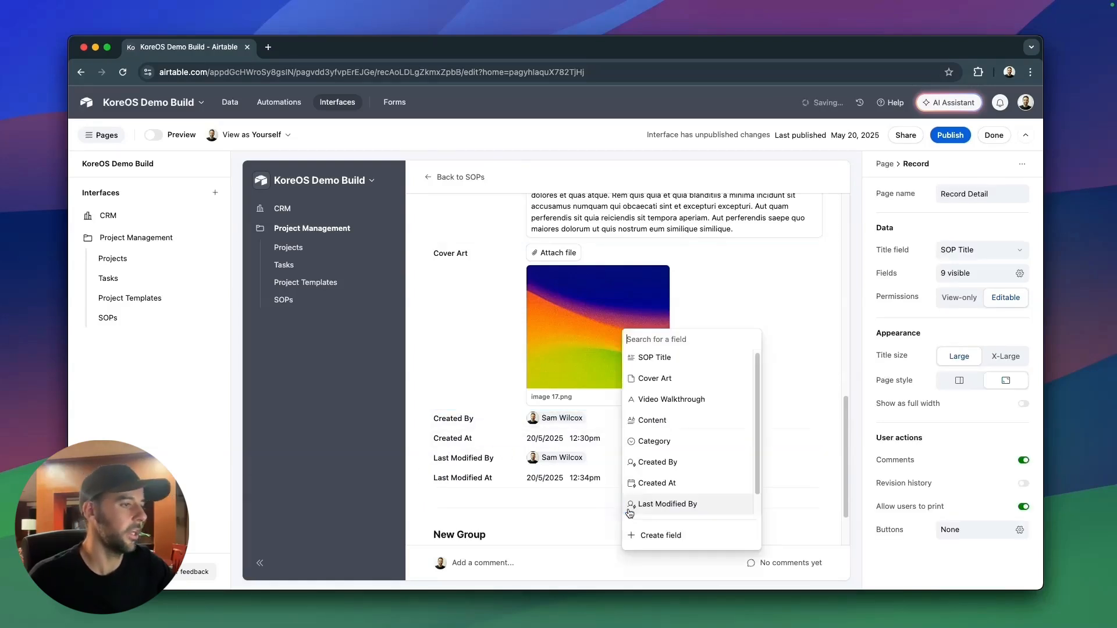
scroll(572, 507, "down", 1)
left_click(569, 501)
left_click_drag(441, 400, 524, 535)
left_click_drag(453, 353, 592, 451)
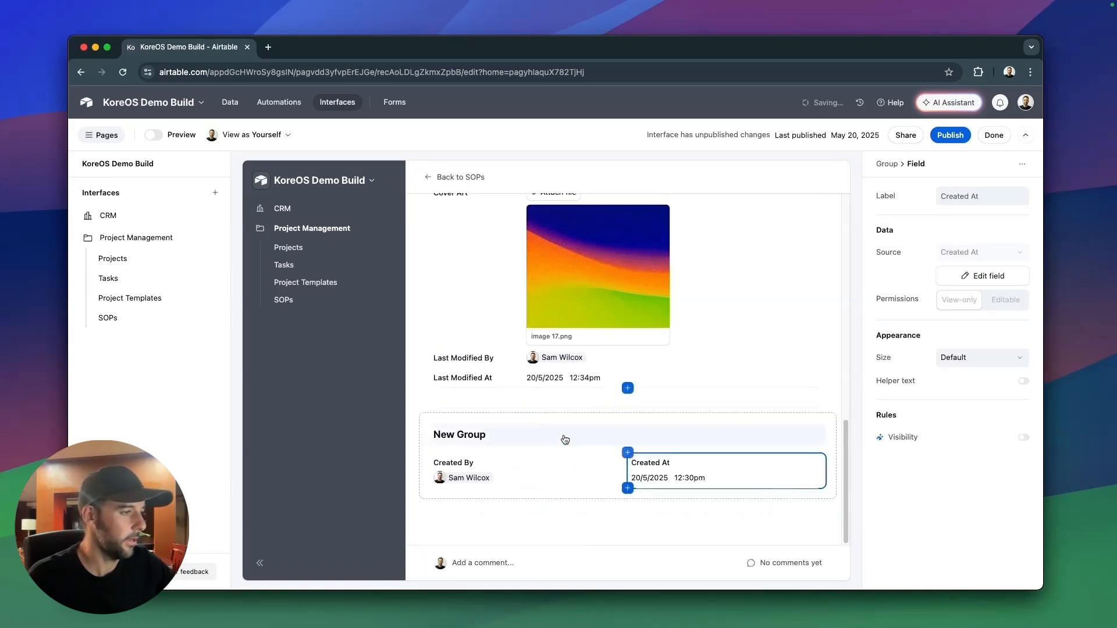
left_click_drag(466, 357, 491, 494)
left_click_drag(460, 357, 678, 463)
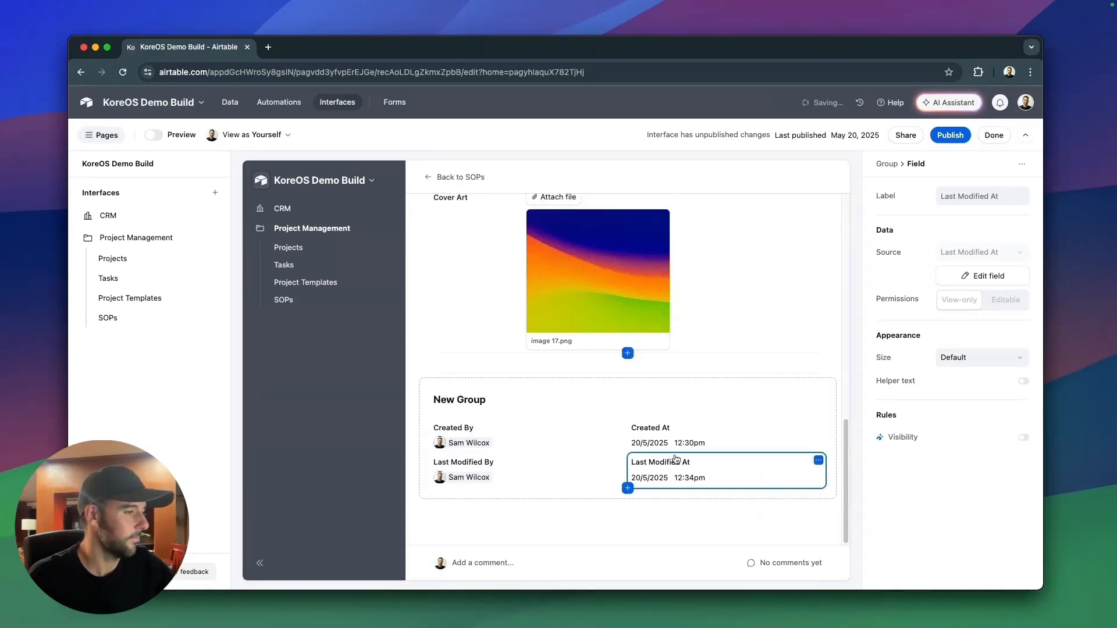
left_click(577, 386)
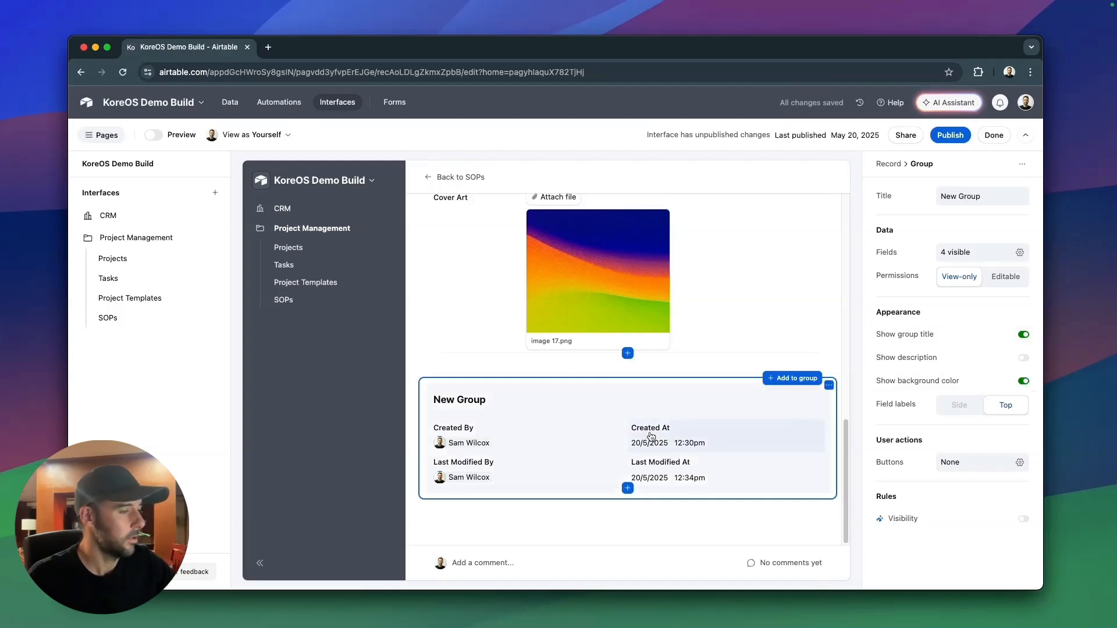
Rename the group holding the created and last modified fields to Record Info.
double_click(475, 400)
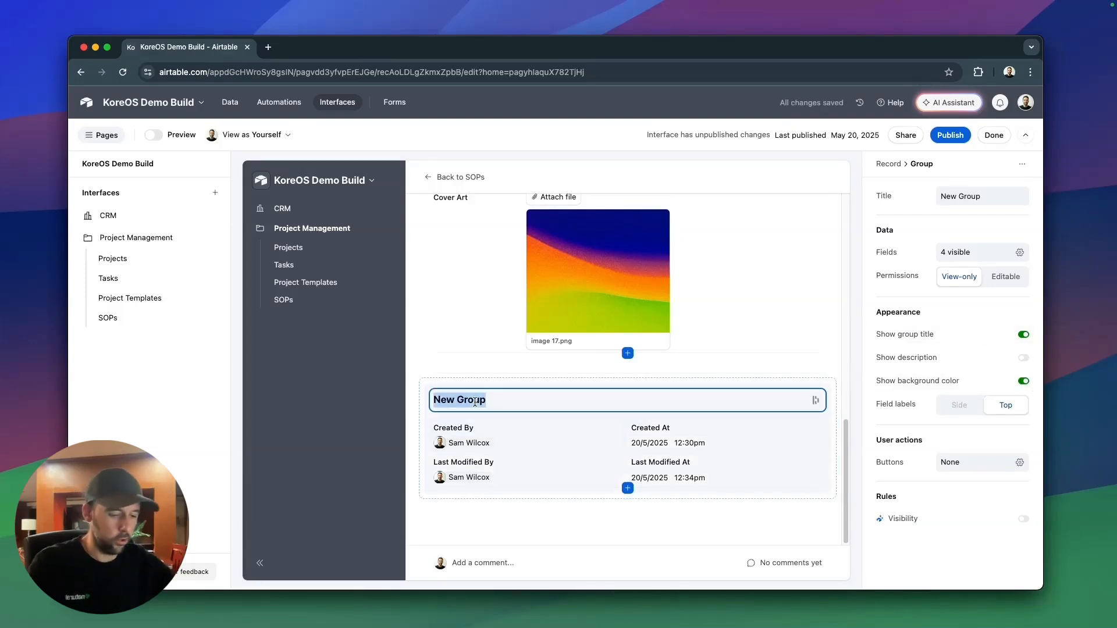
type("Record Info")
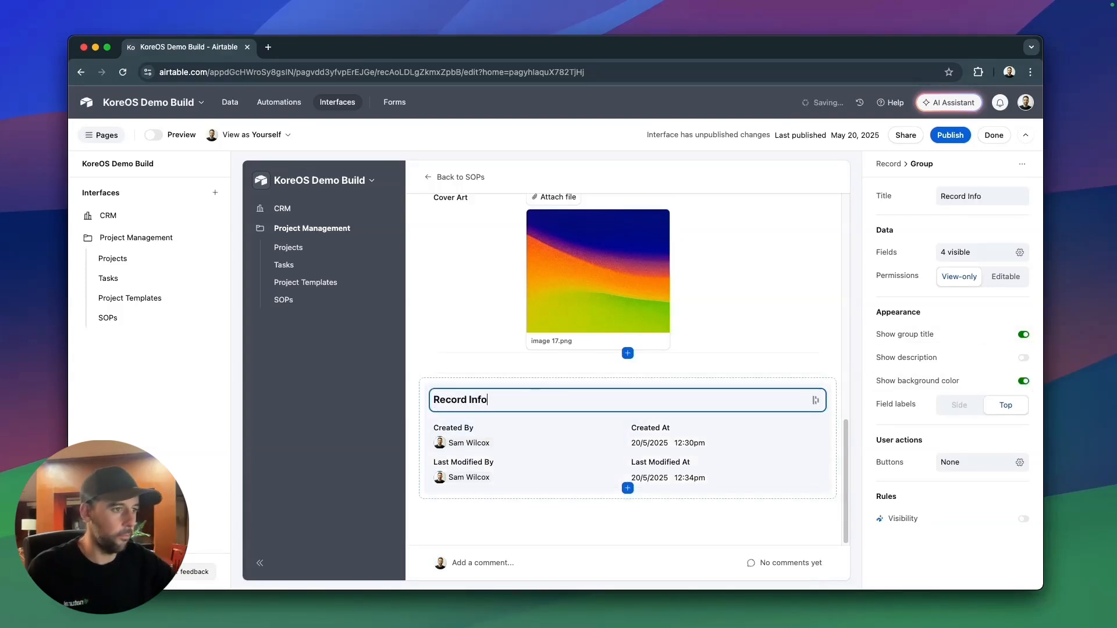
left_click(664, 512)
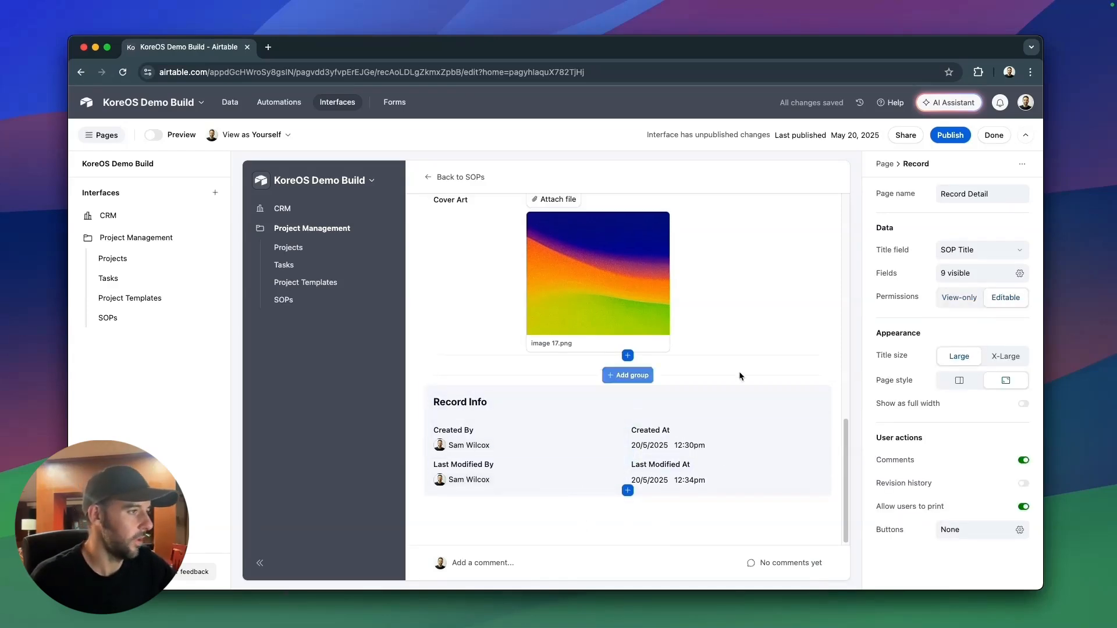
Publish the unpublished changes to the SOP record detail layout.
scroll(735, 412, "up", 5)
scroll(788, 394, "up", 10)
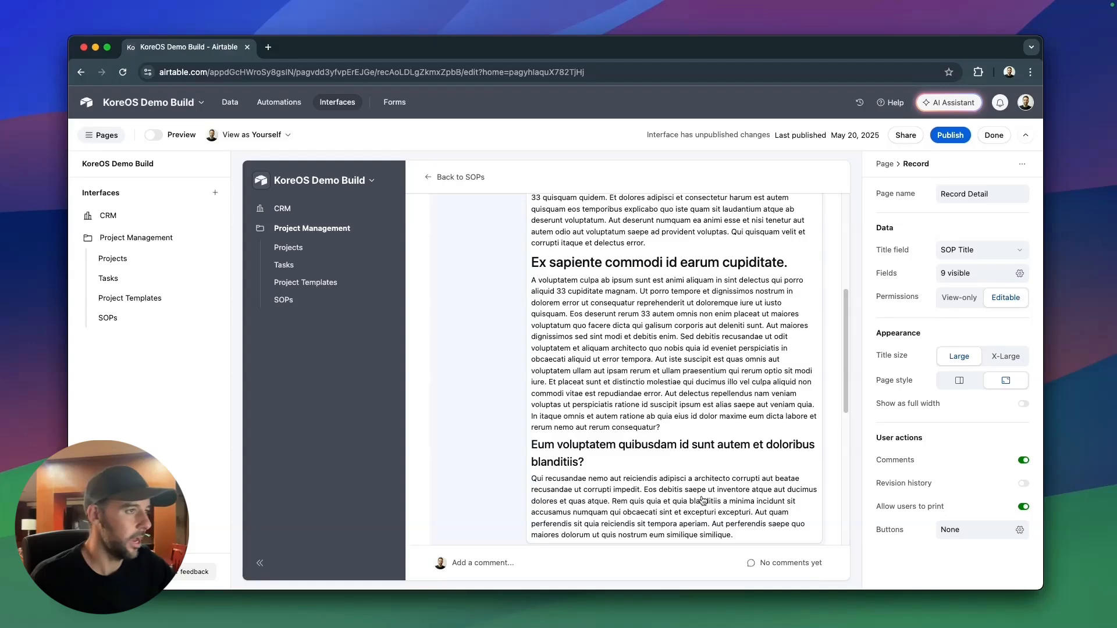
scroll(592, 375, "up", 1)
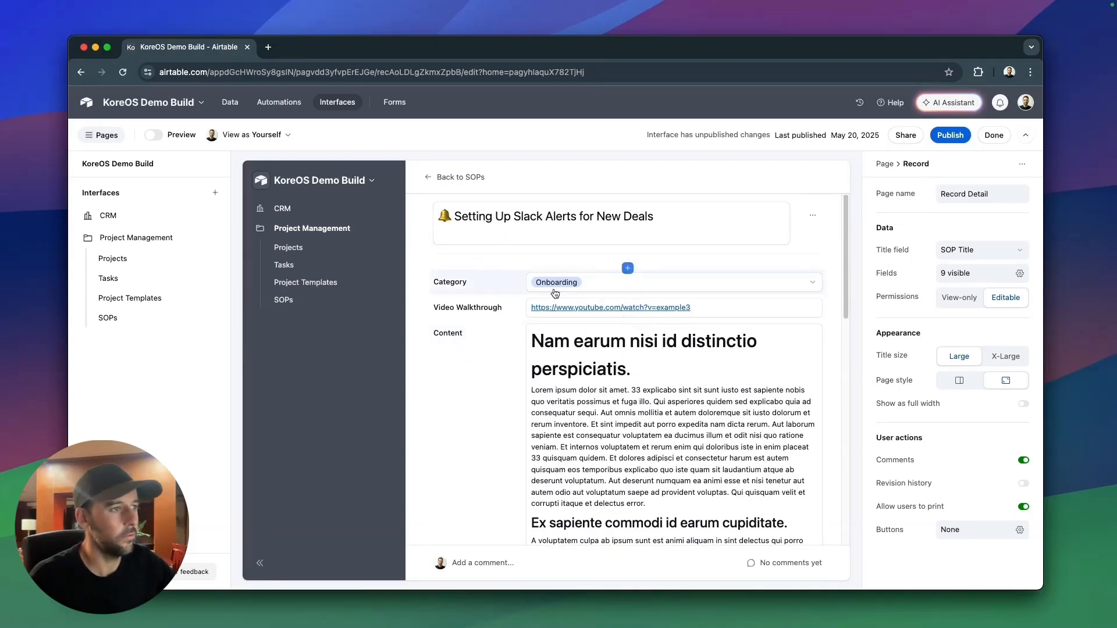
scroll(645, 305, "down", 5)
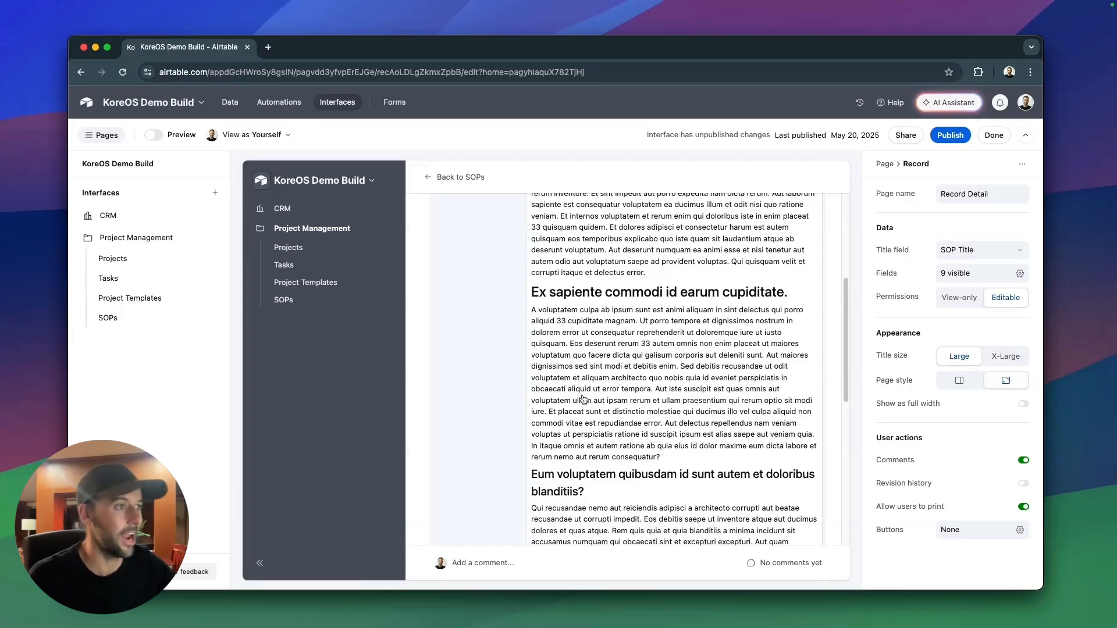
scroll(681, 375, "down", 2)
scroll(682, 373, "down", 2)
scroll(626, 314, "up", 10)
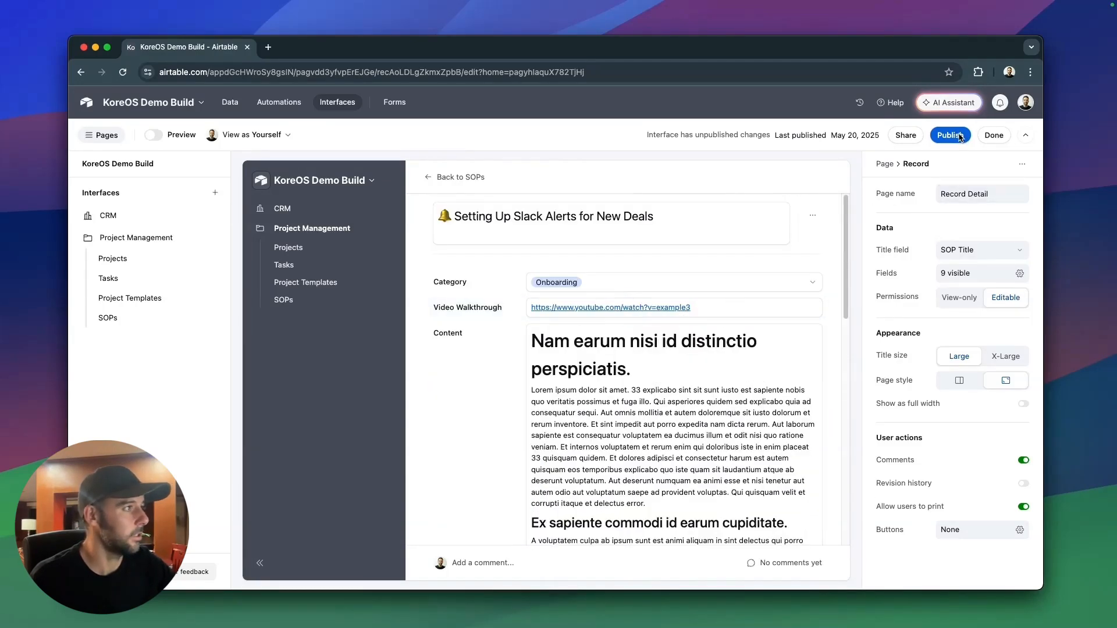
left_click(960, 137)
left_click(665, 435)
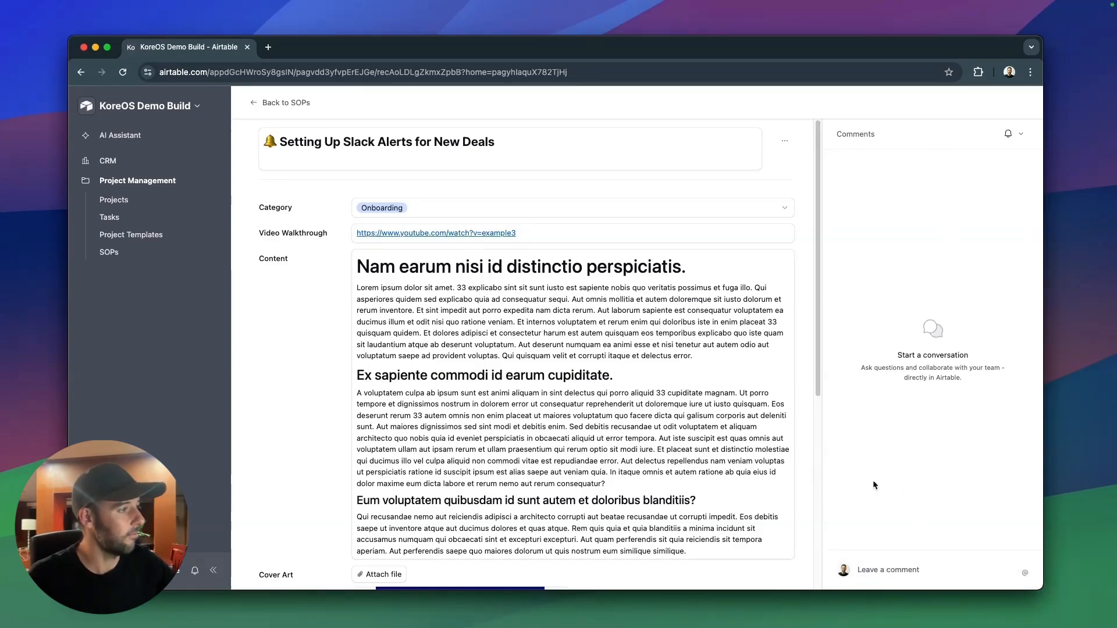
Reopen the record detail page for editing, disable comments on it, and publish the change.
left_click(191, 109)
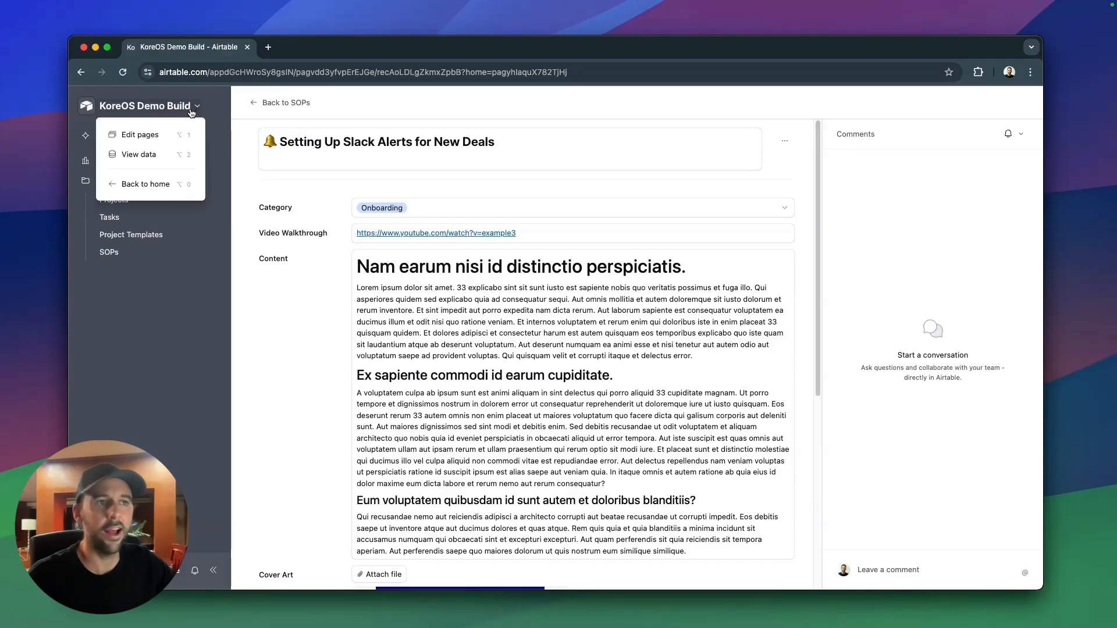
left_click(157, 135)
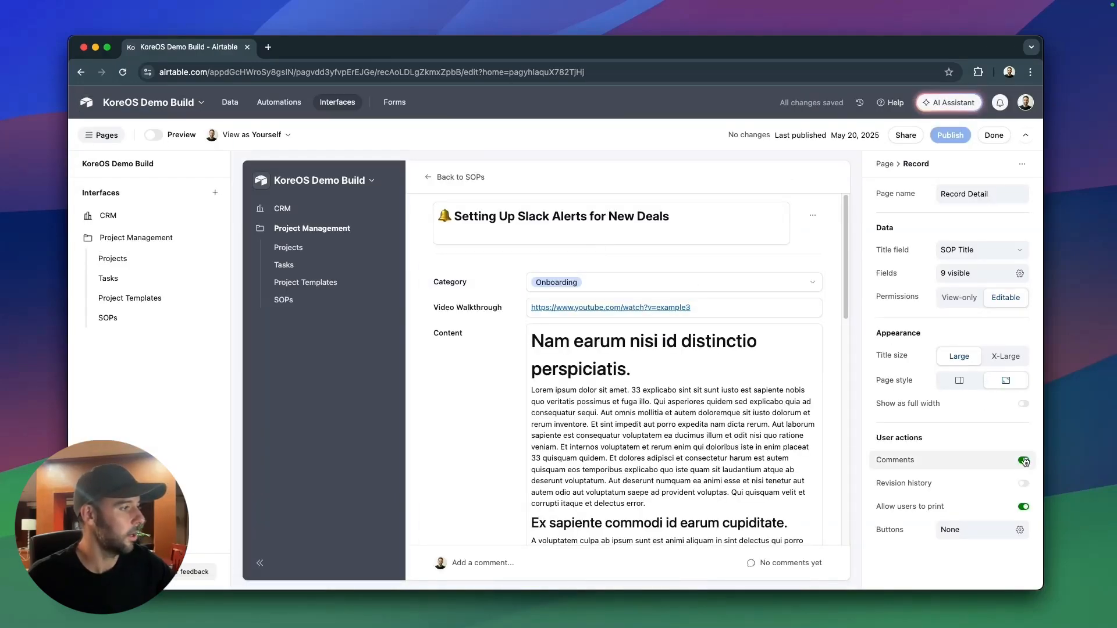
left_click(1023, 461)
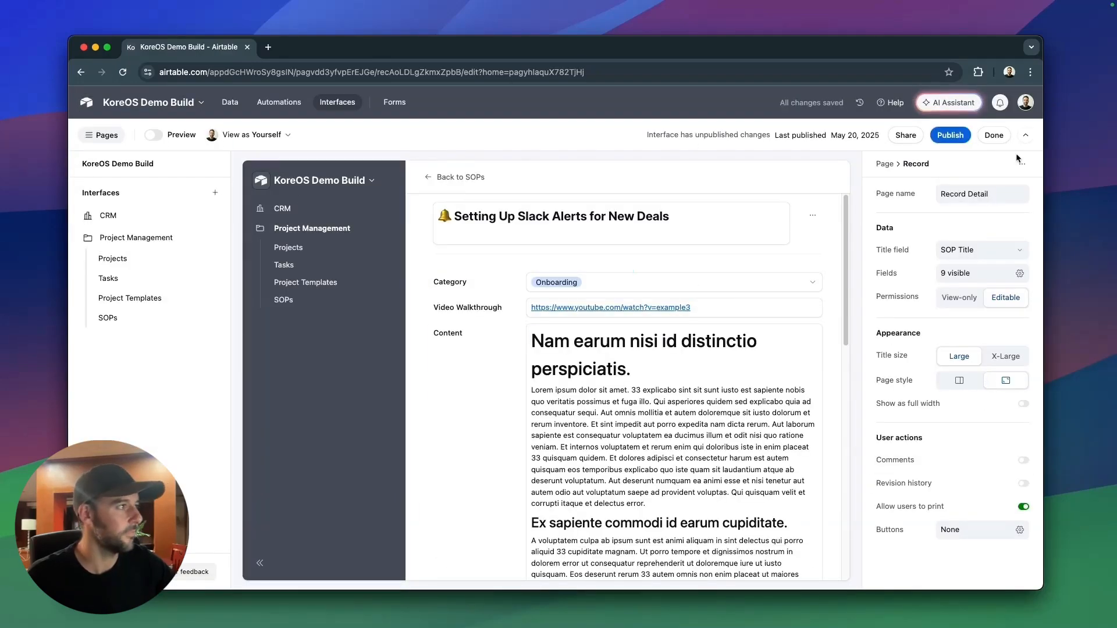
left_click(949, 135)
left_click(675, 441)
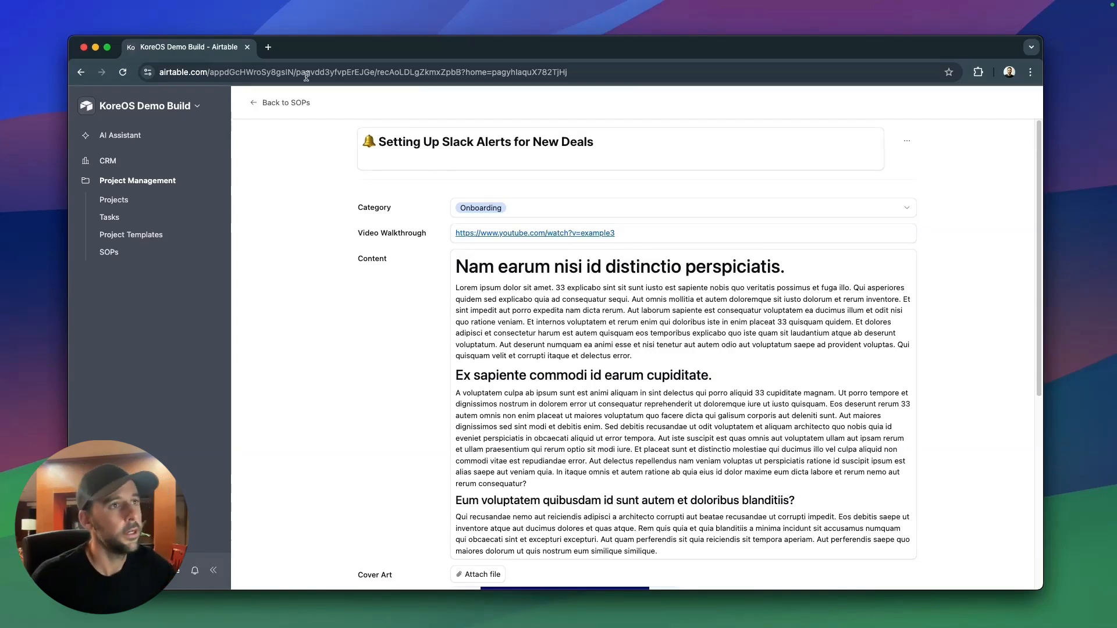
Return to the SOPs gallery page, open it for editing, and set its user filter elements to tabs.
left_click(288, 102)
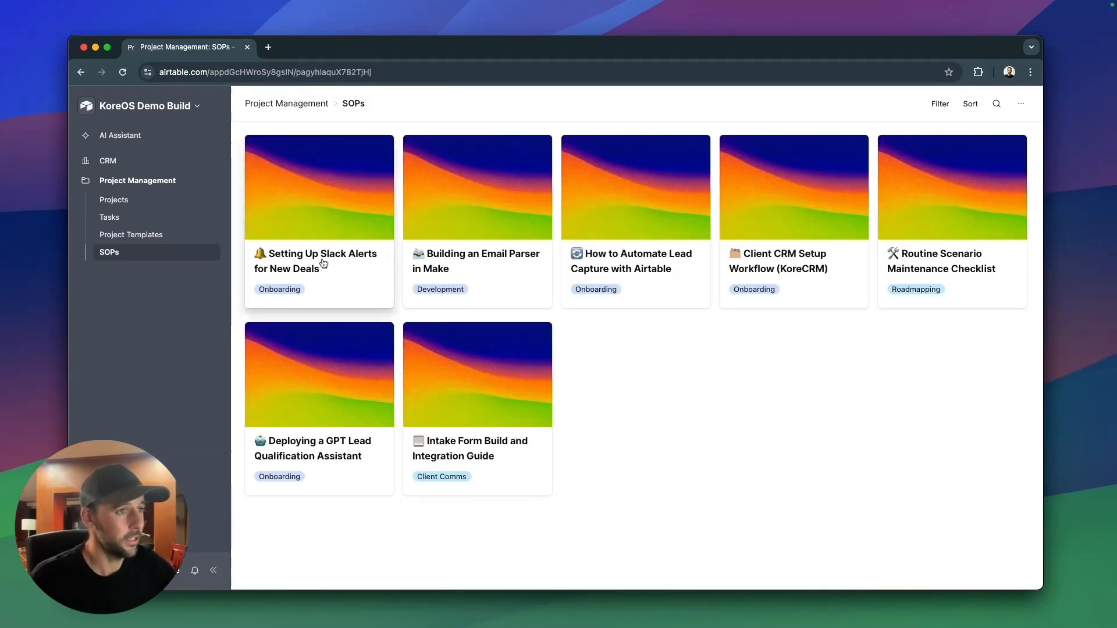
left_click(191, 106)
left_click(187, 135)
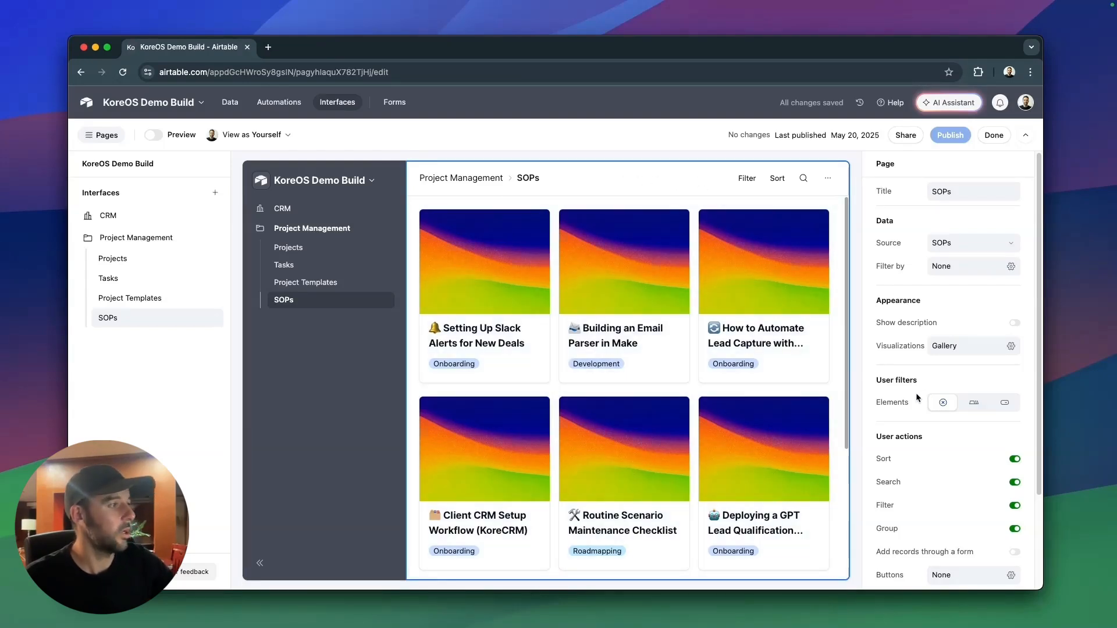
left_click(974, 402)
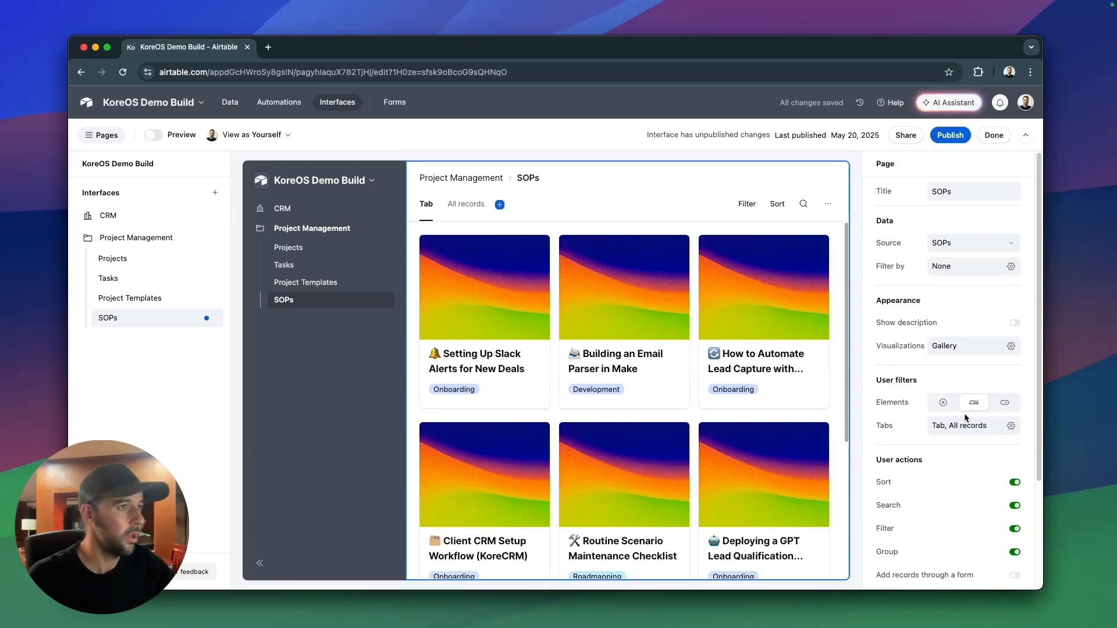
Name the first filter tab on the SOPs page Onboarding.
left_click(428, 208)
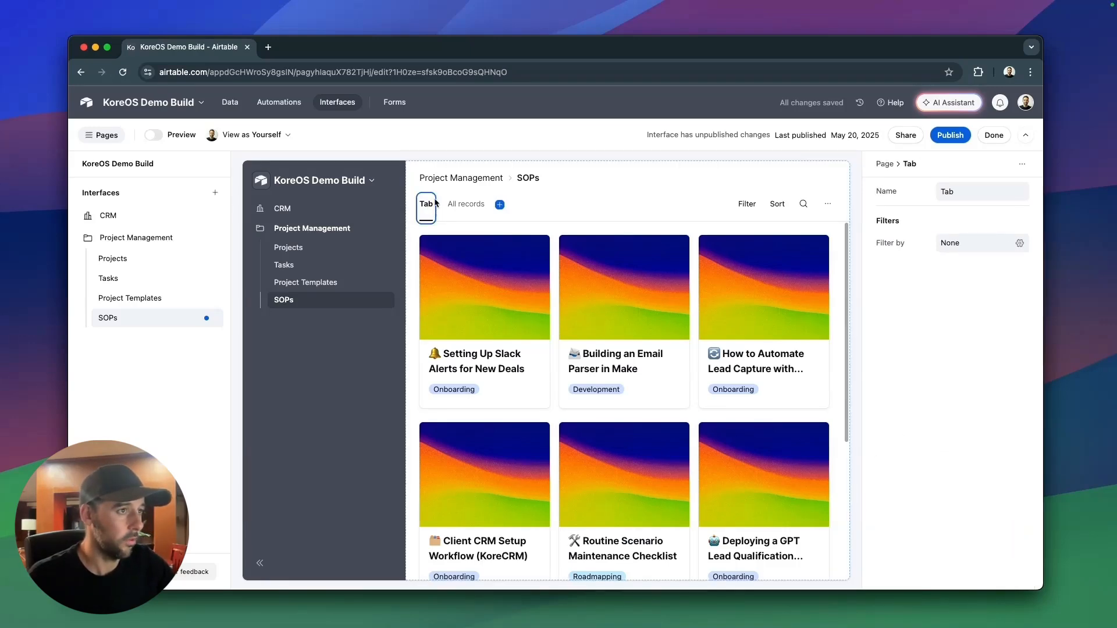
double_click(964, 196)
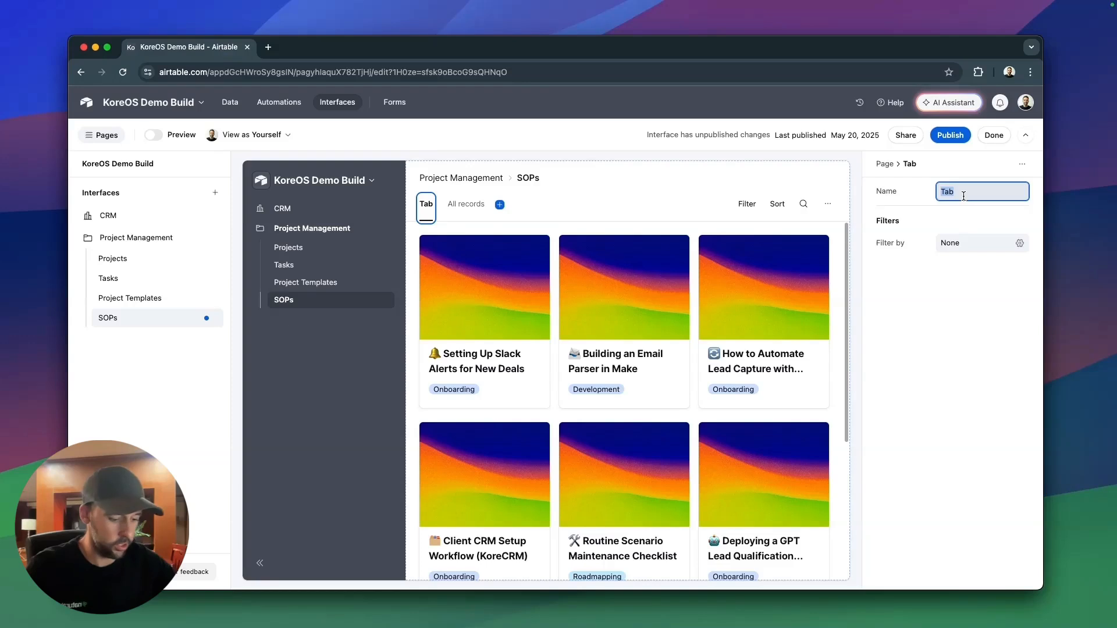
type("AI")
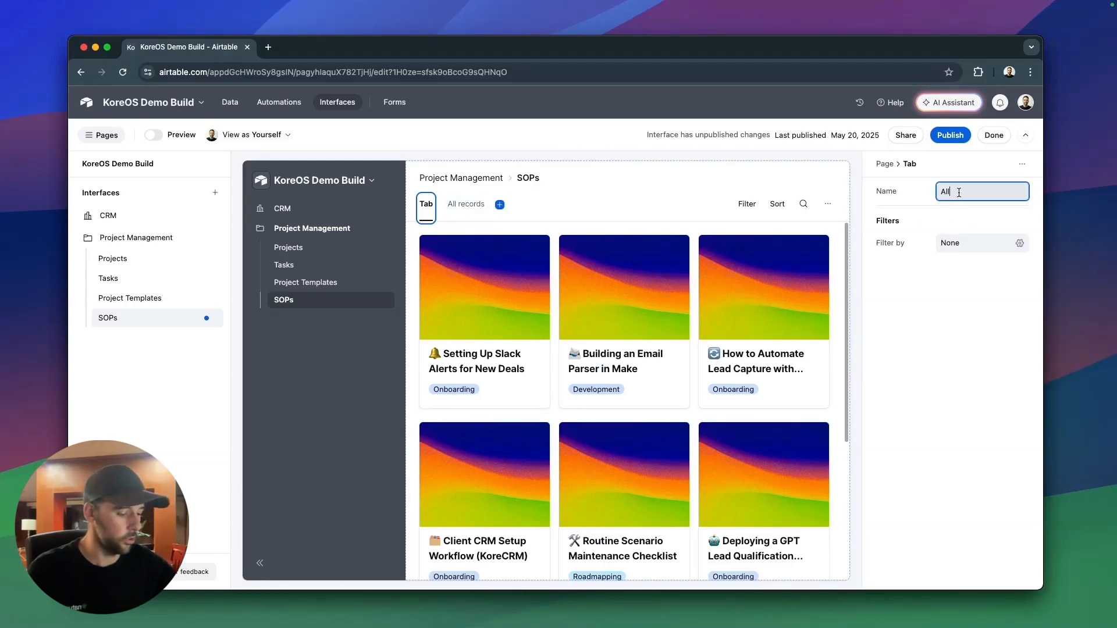
key("BackSpace")
type("Onboarding")
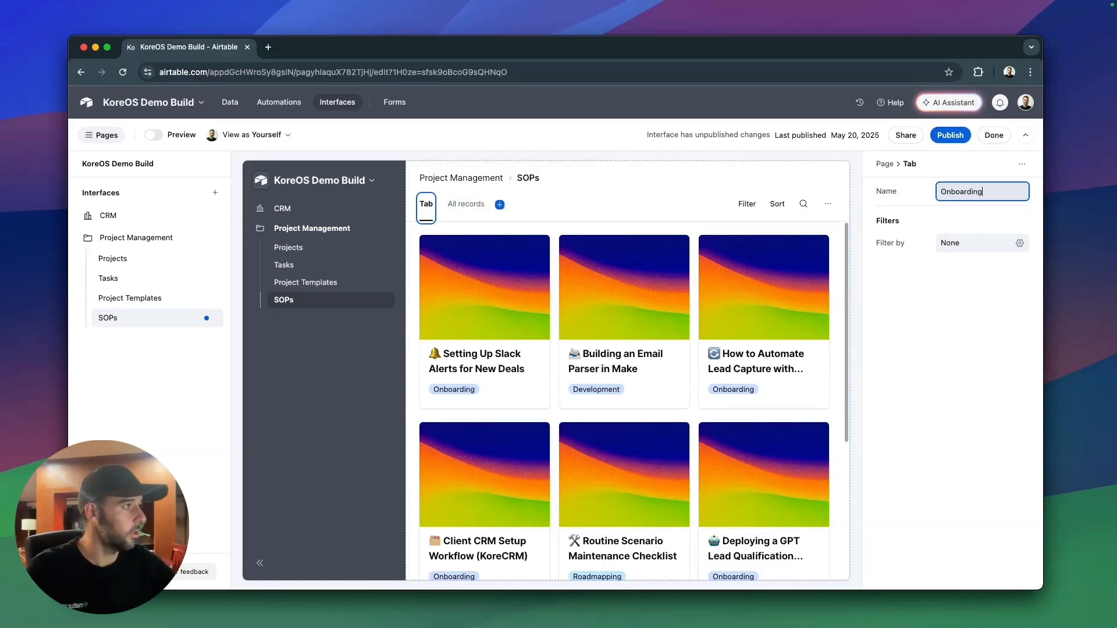
Filter the Onboarding tab to records where Category is Onboarding.
left_click(952, 243)
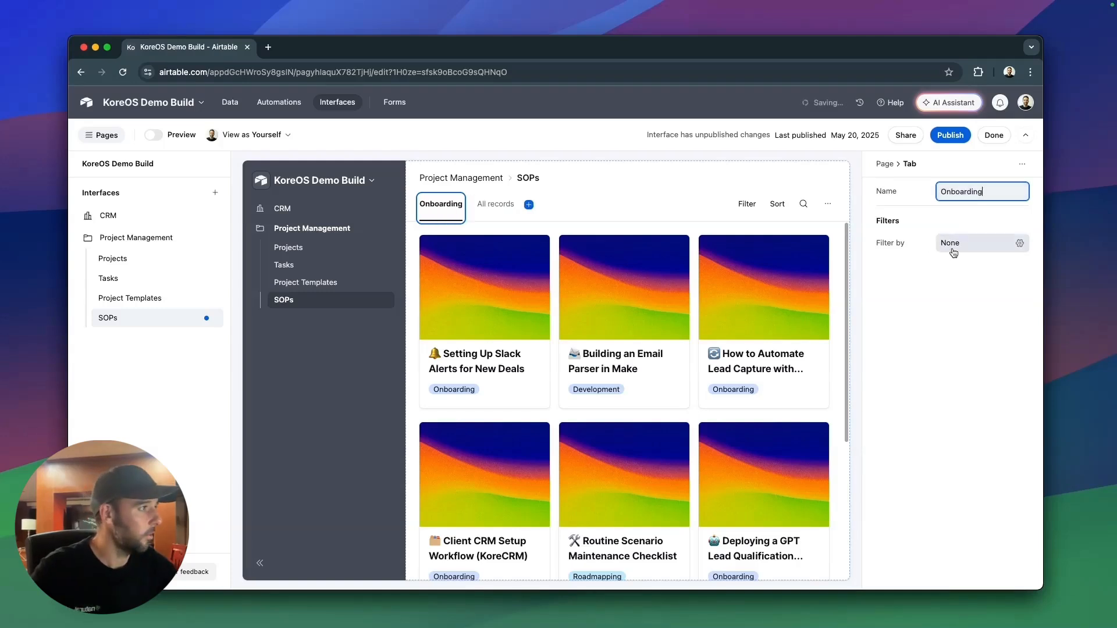
left_click(779, 308)
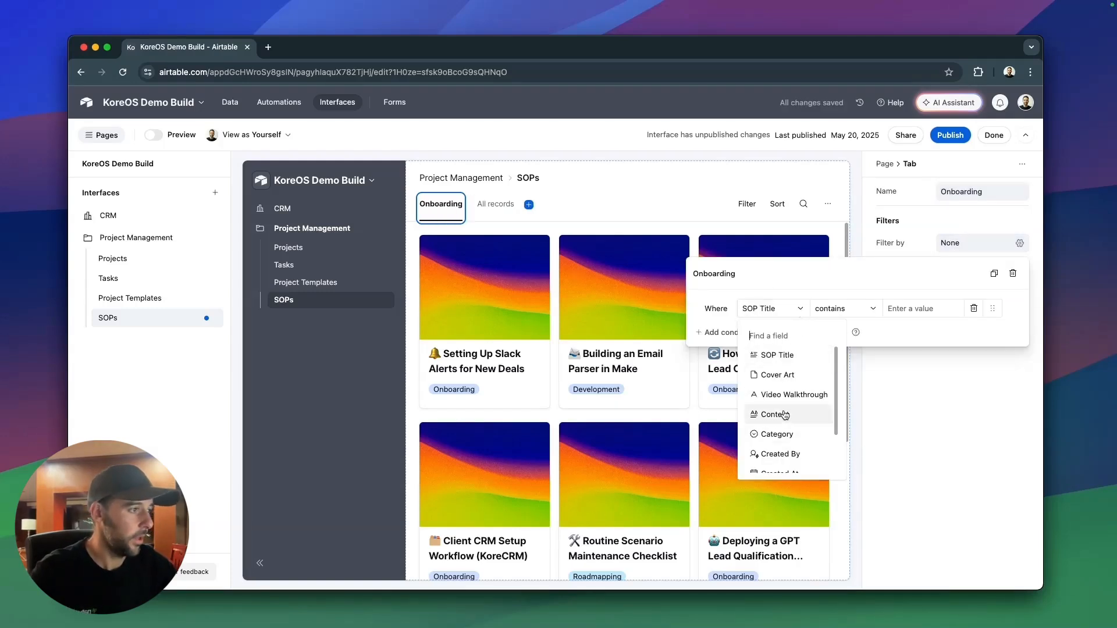
left_click(777, 434)
left_click(872, 309)
left_click(837, 365)
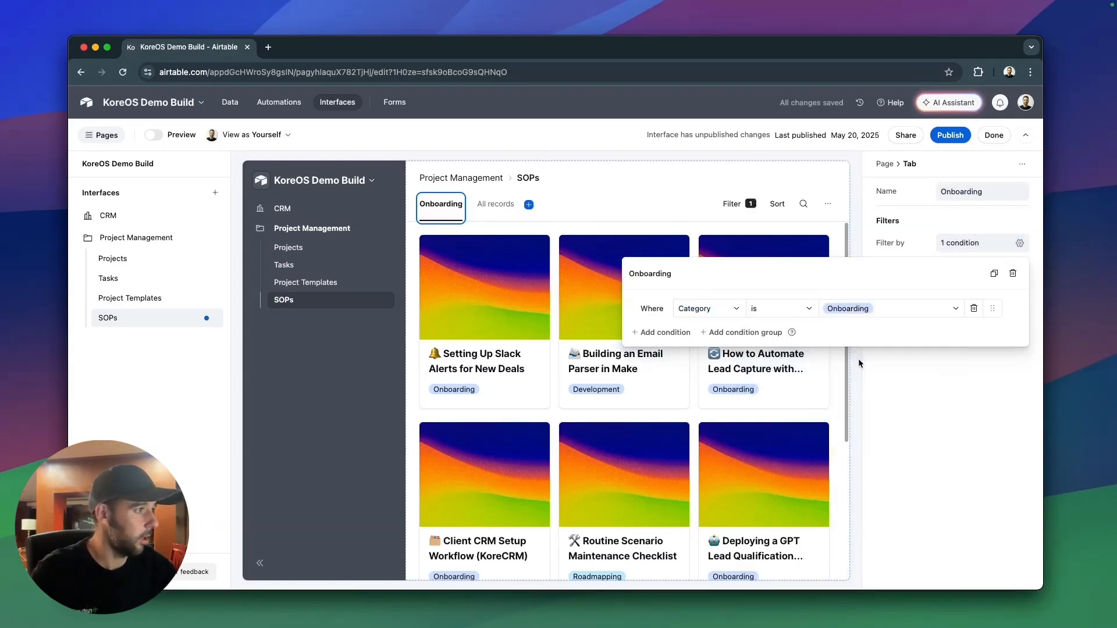
left_click(980, 409)
Add another tab named Roadmapping and filter it to records where Category is Roadmapping.
left_click(529, 204)
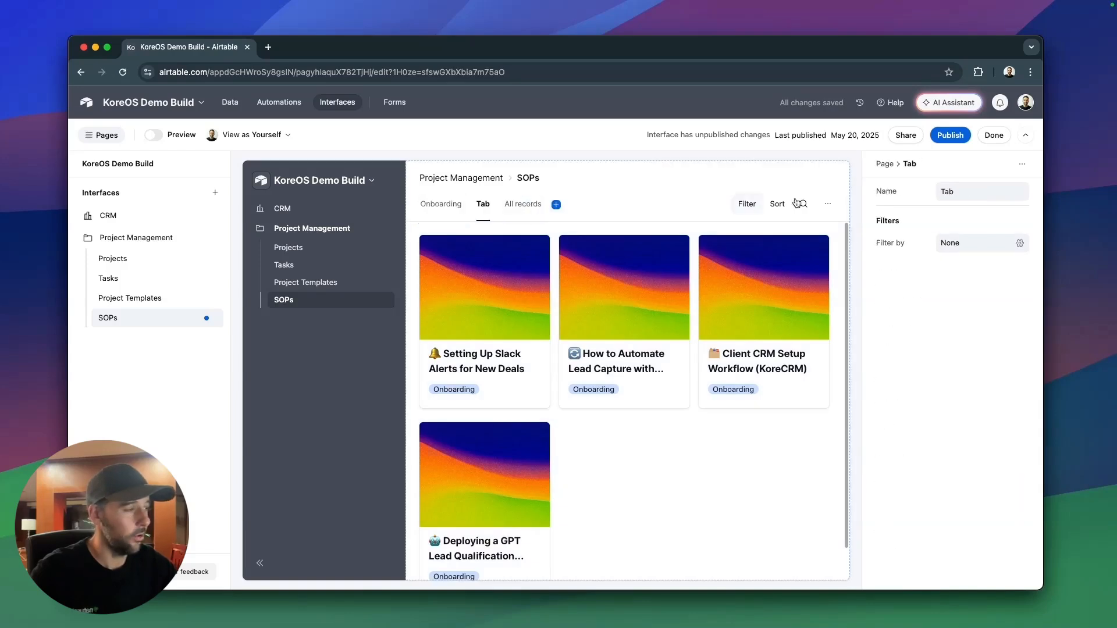
left_click(964, 192)
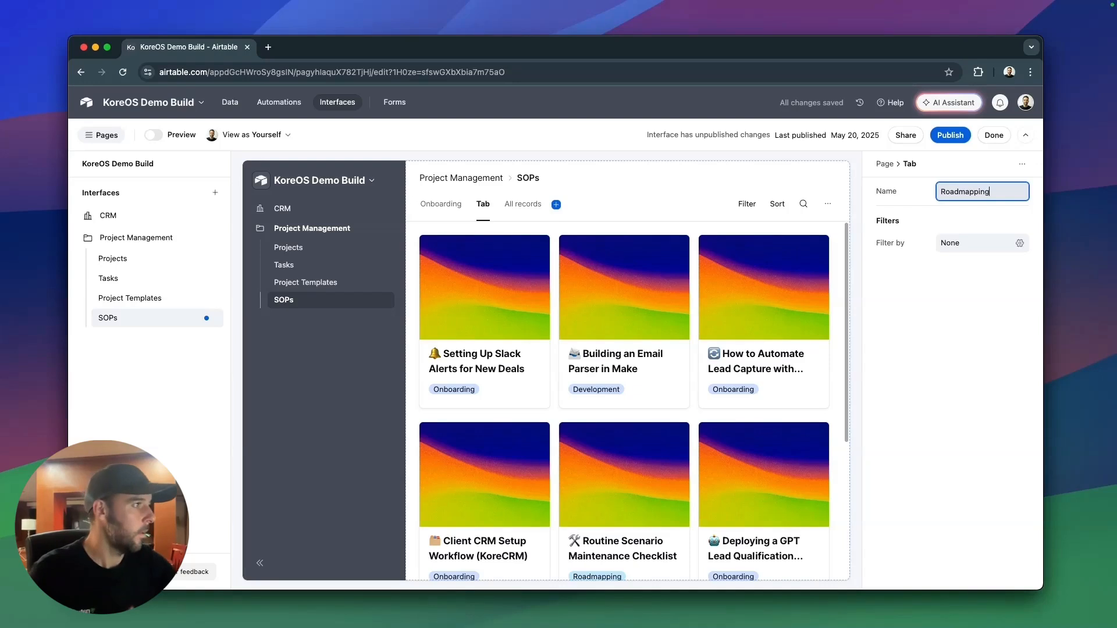
left_click(977, 243)
left_click(799, 306)
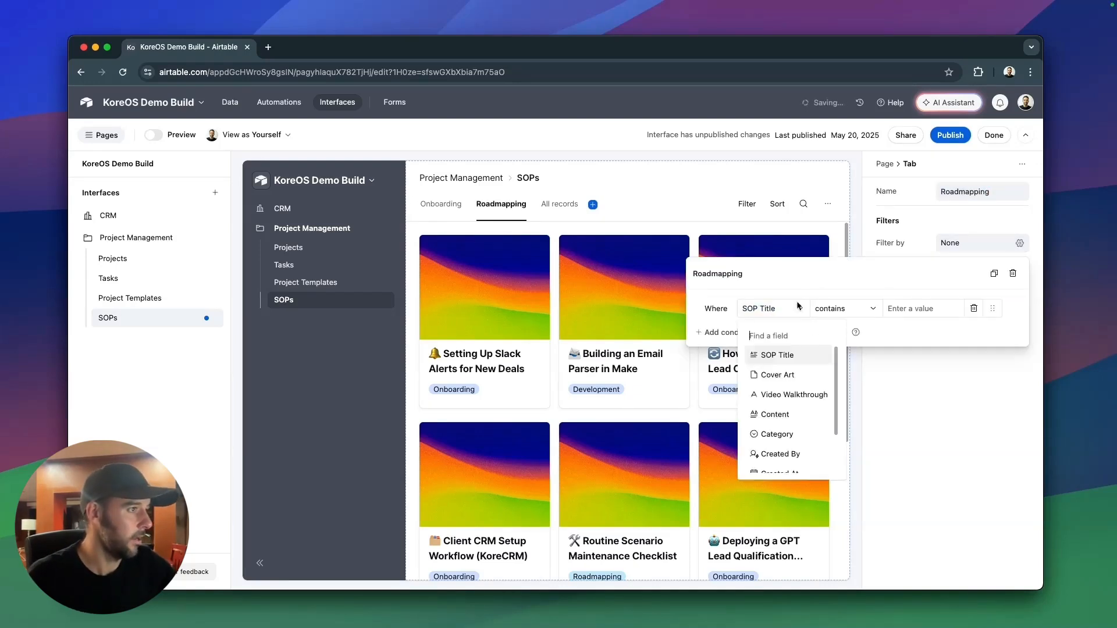
left_click(791, 435)
left_click(797, 308)
left_click(849, 308)
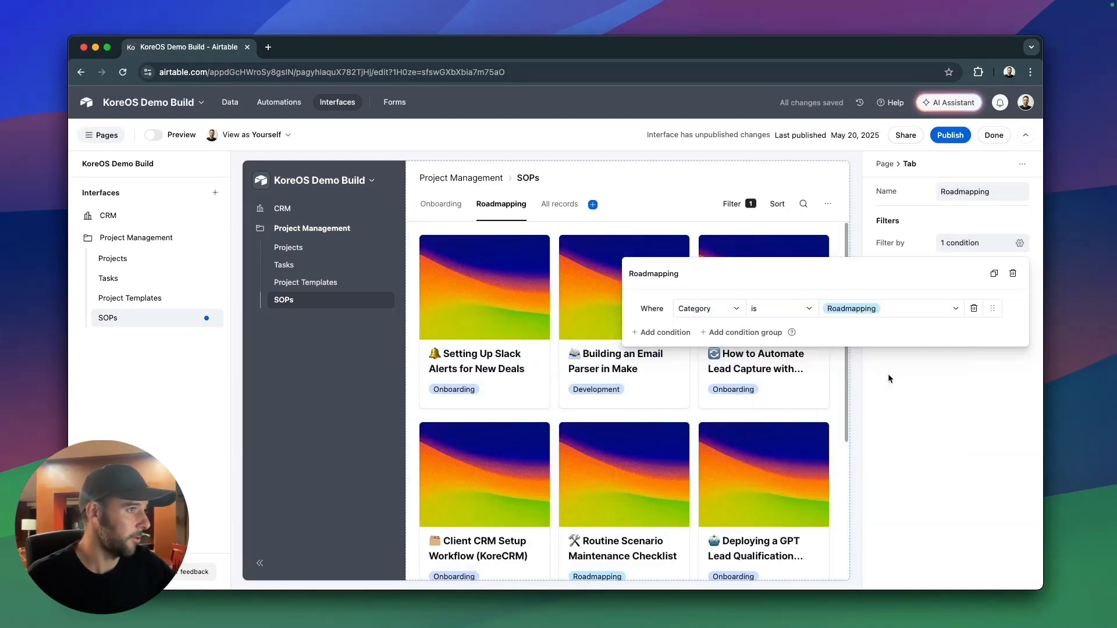
left_click(888, 379)
left_click(972, 429)
Rename the All records tab to All SOPs and publish the Project Management interface.
left_click(573, 202)
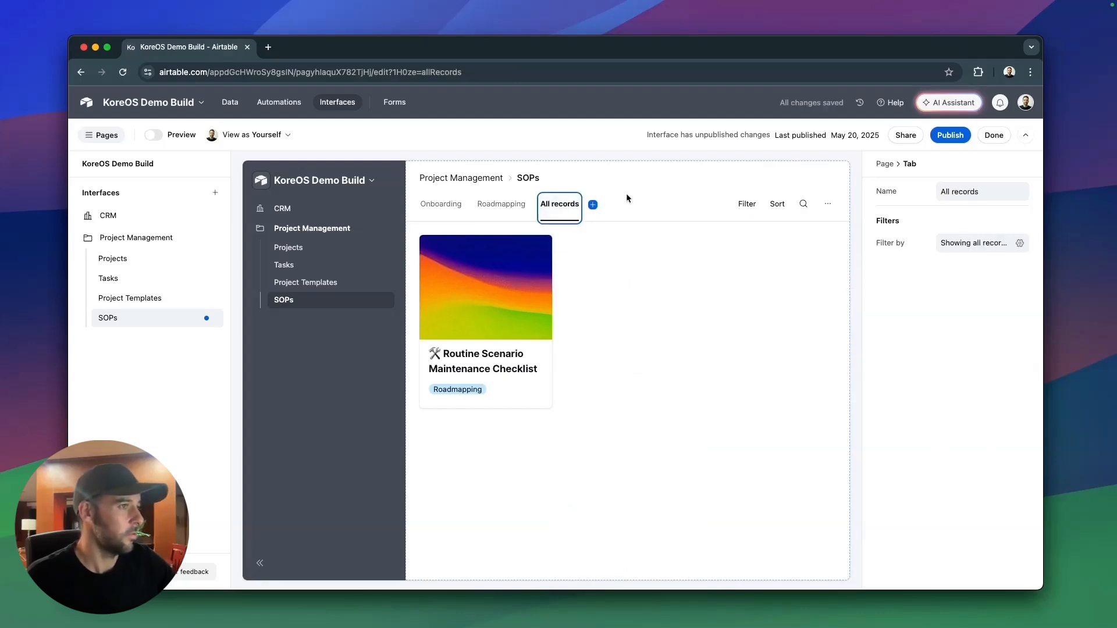
left_click(981, 192)
left_click(981, 192)
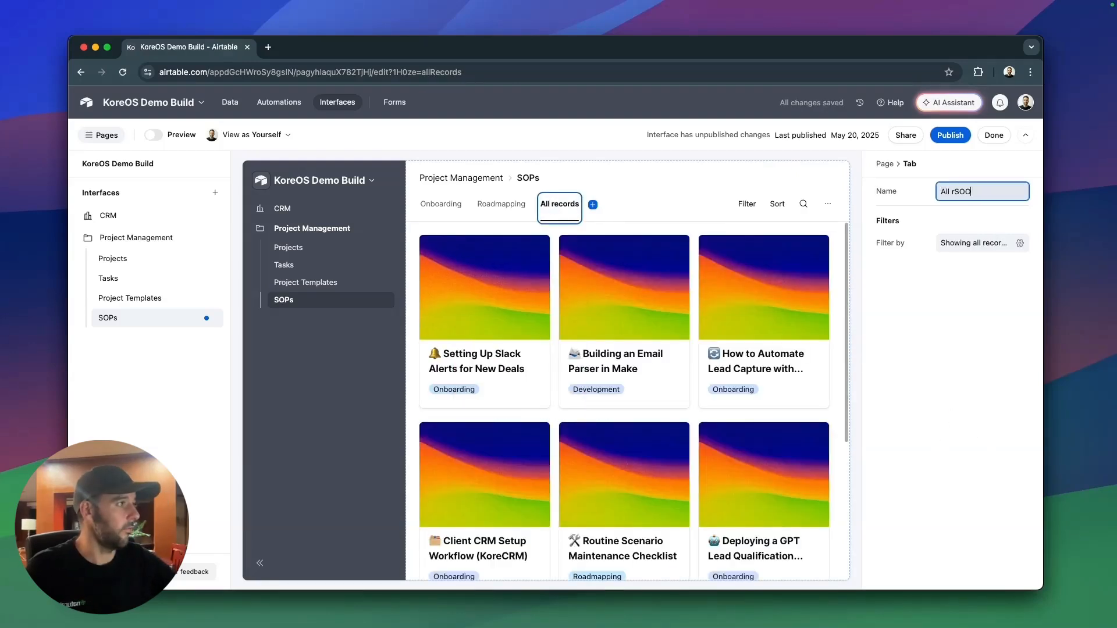
key("BackSpace")
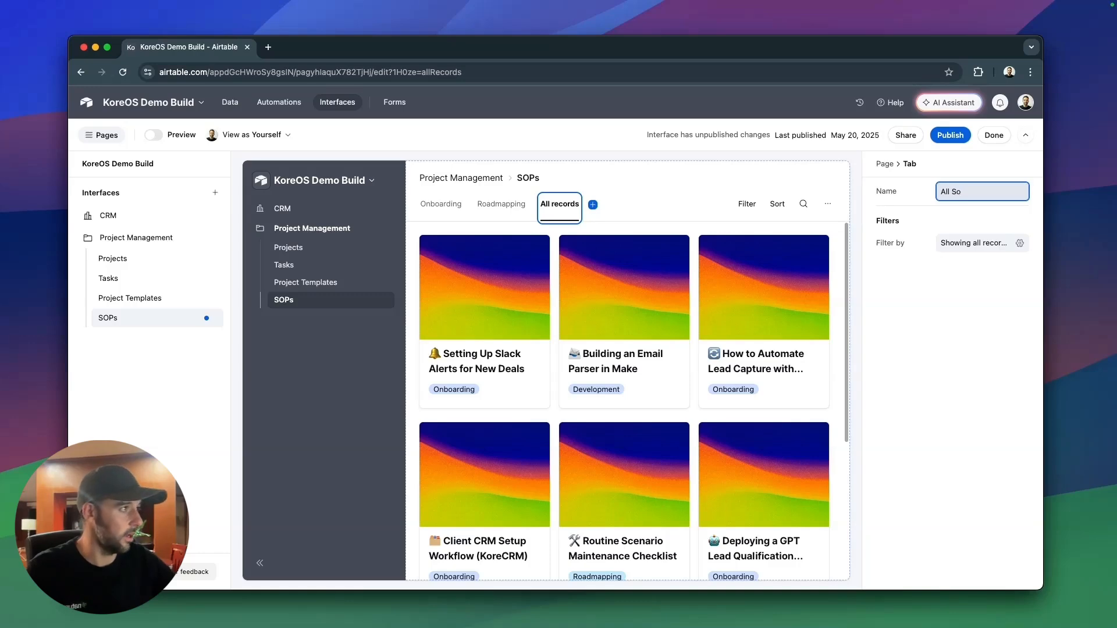
left_click(985, 337)
left_click(945, 140)
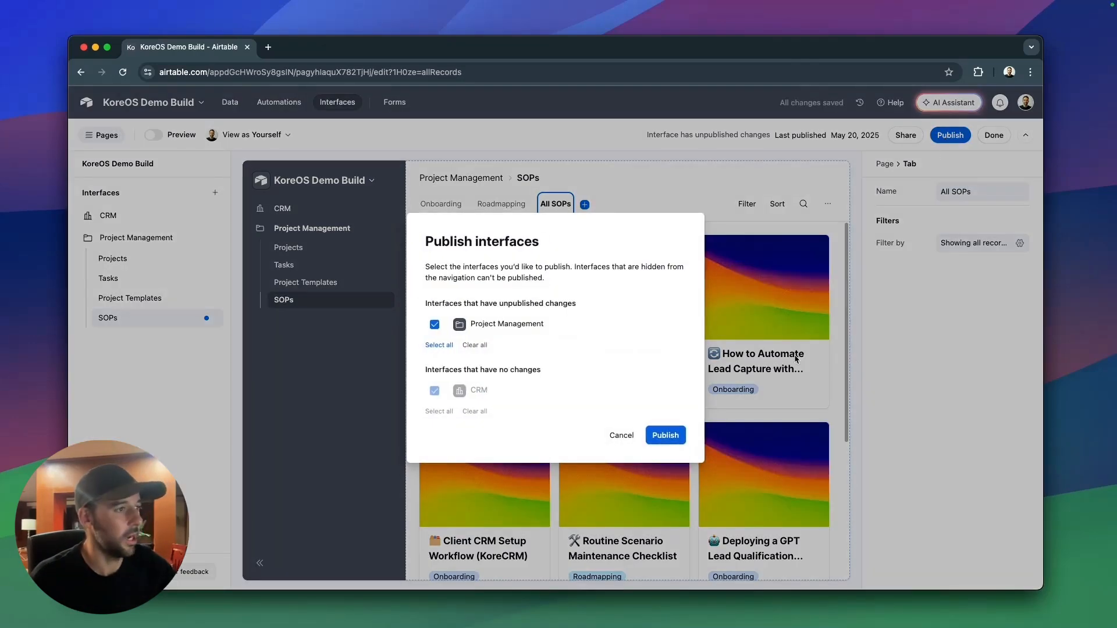
left_click(682, 437)
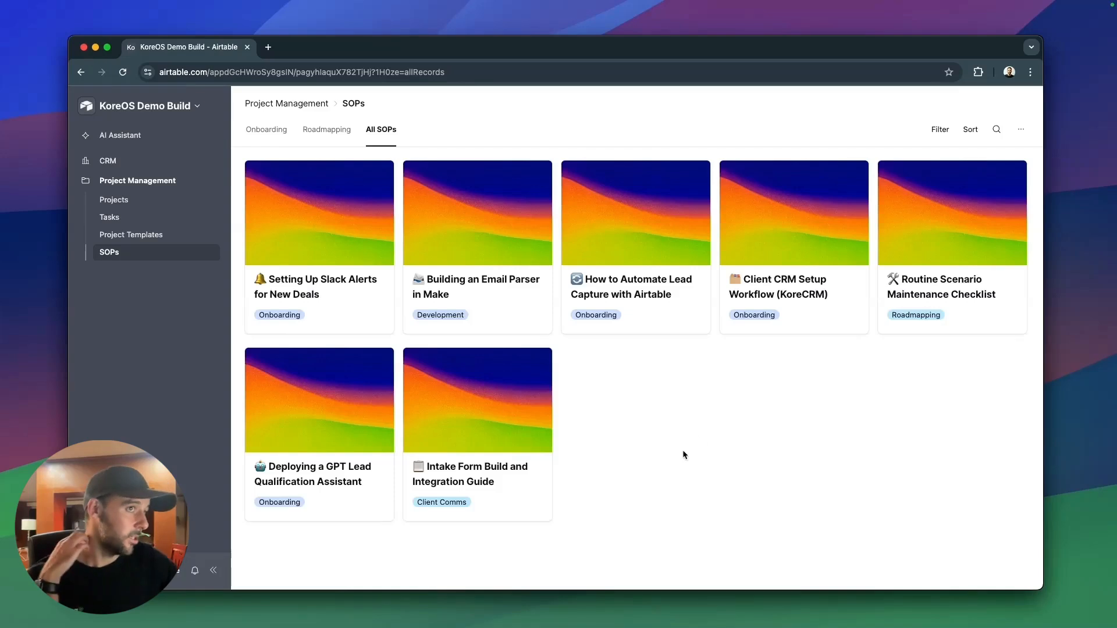
Check the Onboarding, Roadmapping and All SOPs tabs on the published page, and review the How to Automate Lead Capture with Airtable record.
left_click(268, 133)
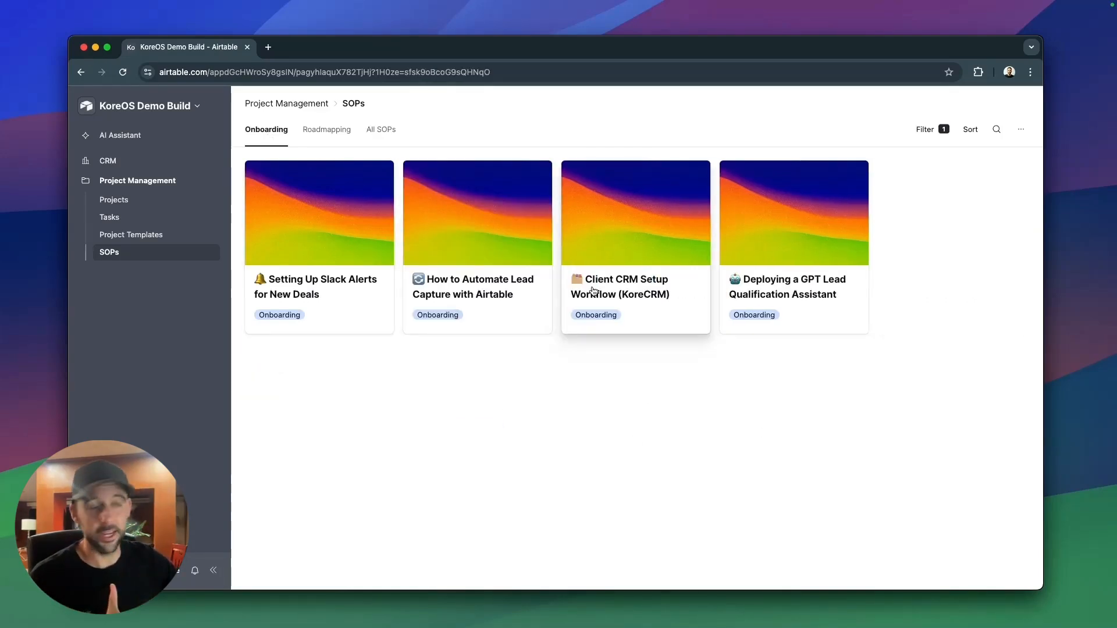
left_click(356, 143)
left_click(378, 136)
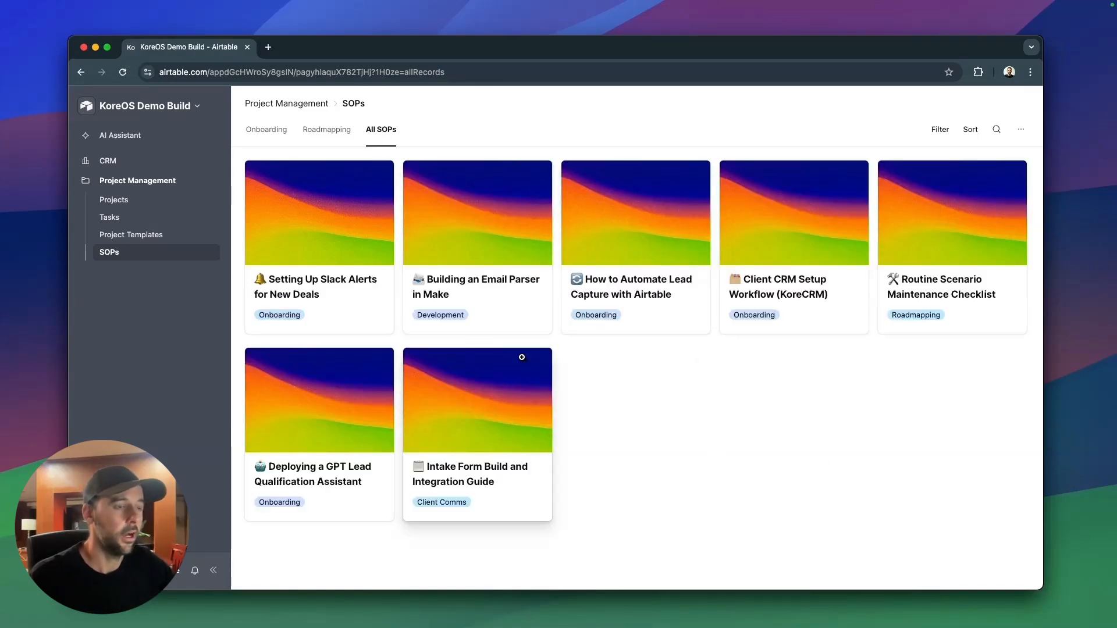
left_click(648, 302)
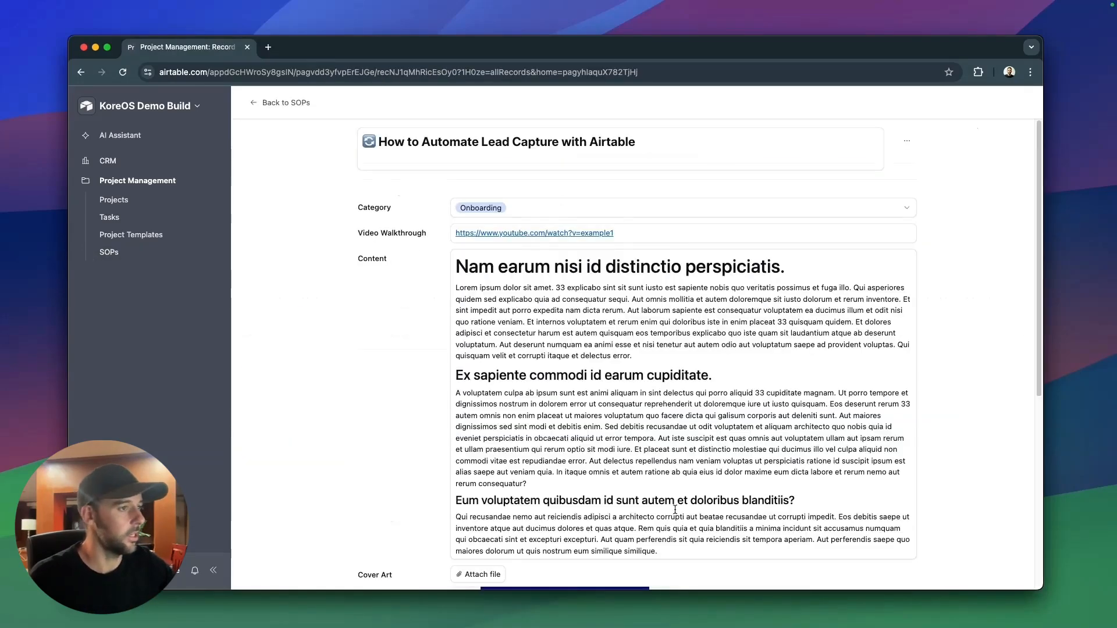
scroll(703, 384, "down", 6)
scroll(515, 366, "up", 6)
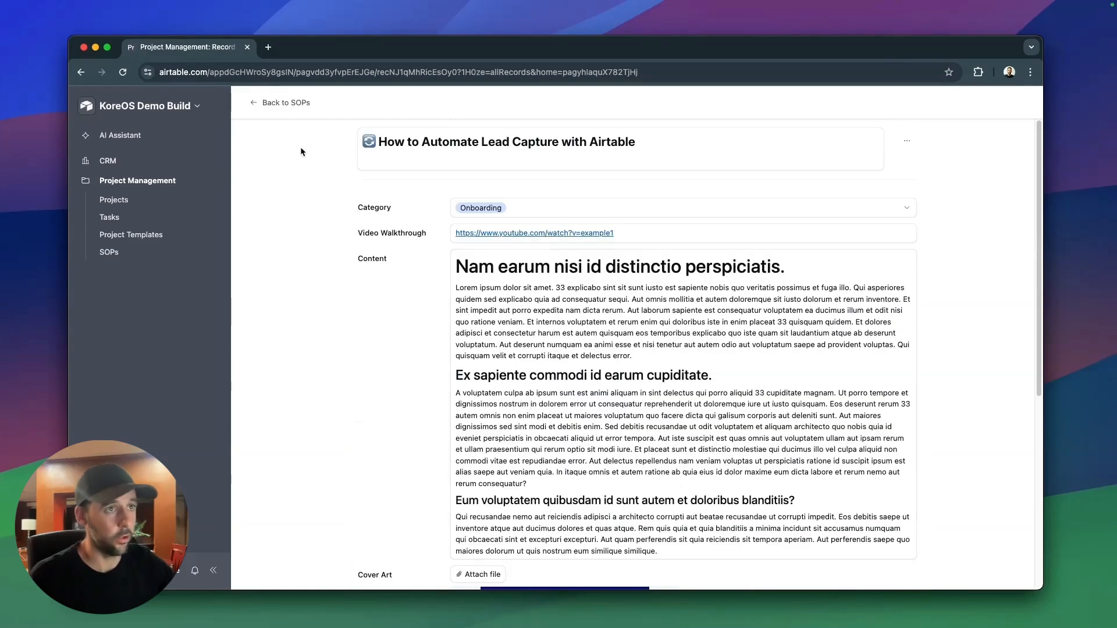
Return from the SOP record to the base's data view and open the Project Templates table.
left_click(291, 105)
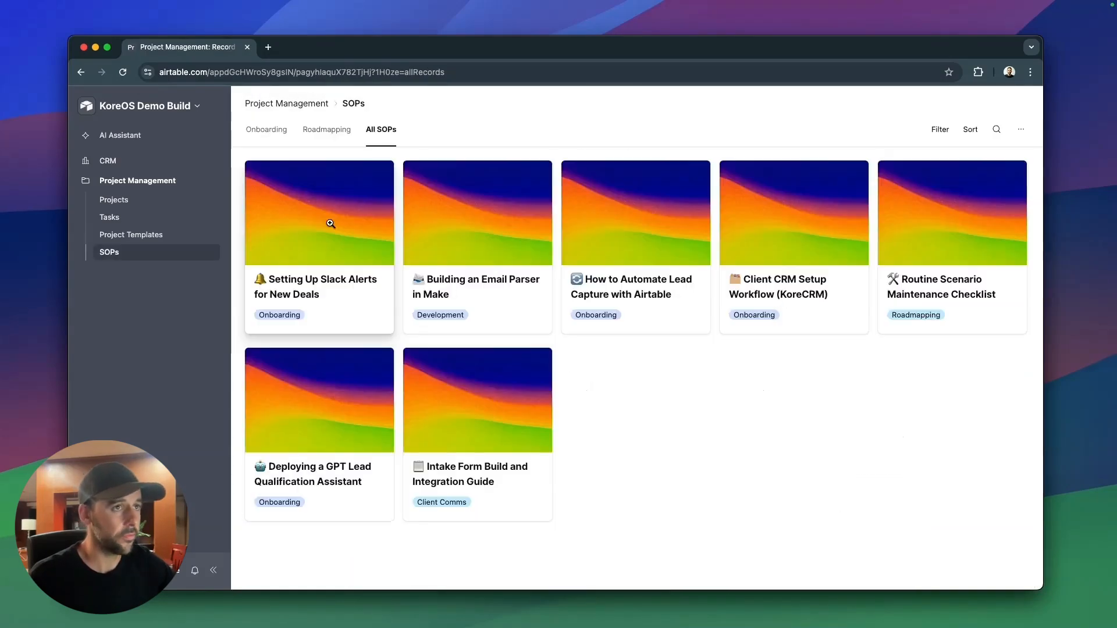
left_click(198, 108)
left_click(151, 154)
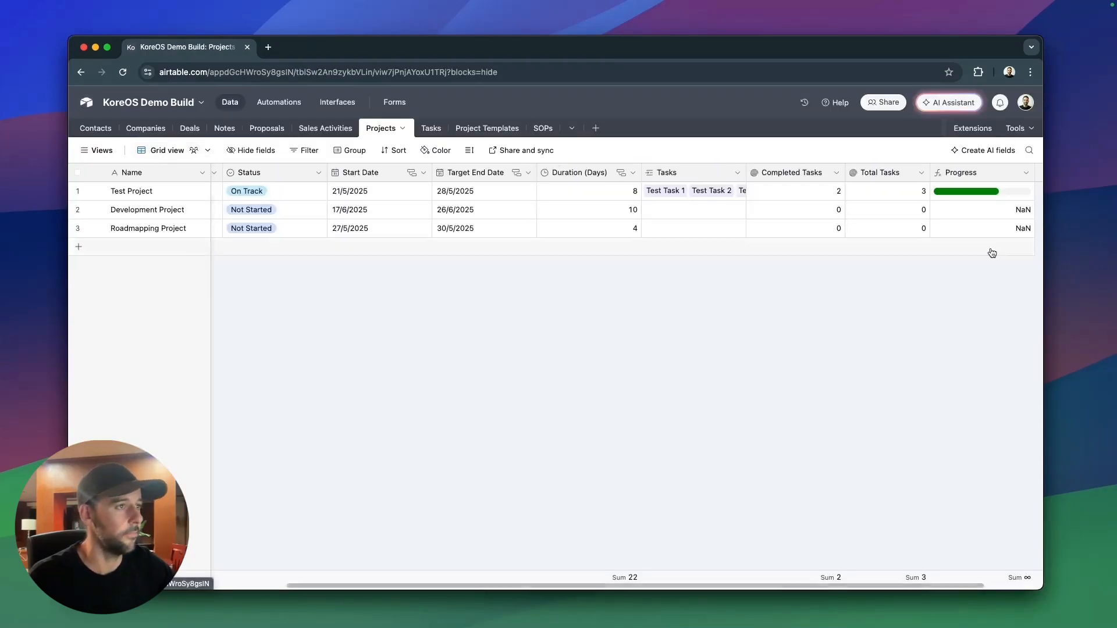
left_click(497, 129)
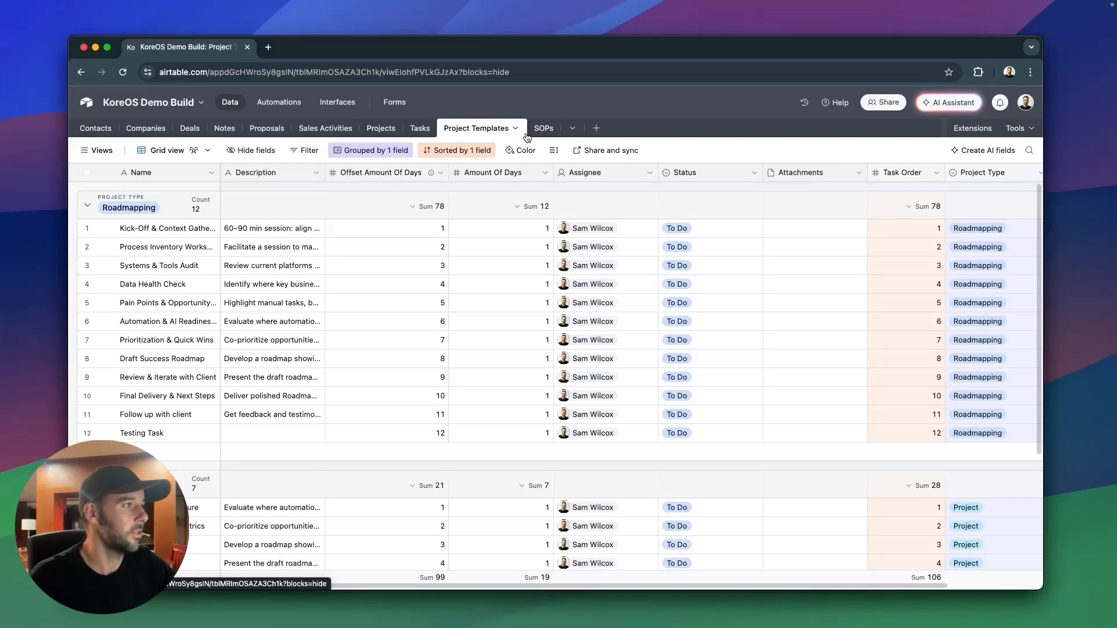
scroll(737, 581, "left", 4)
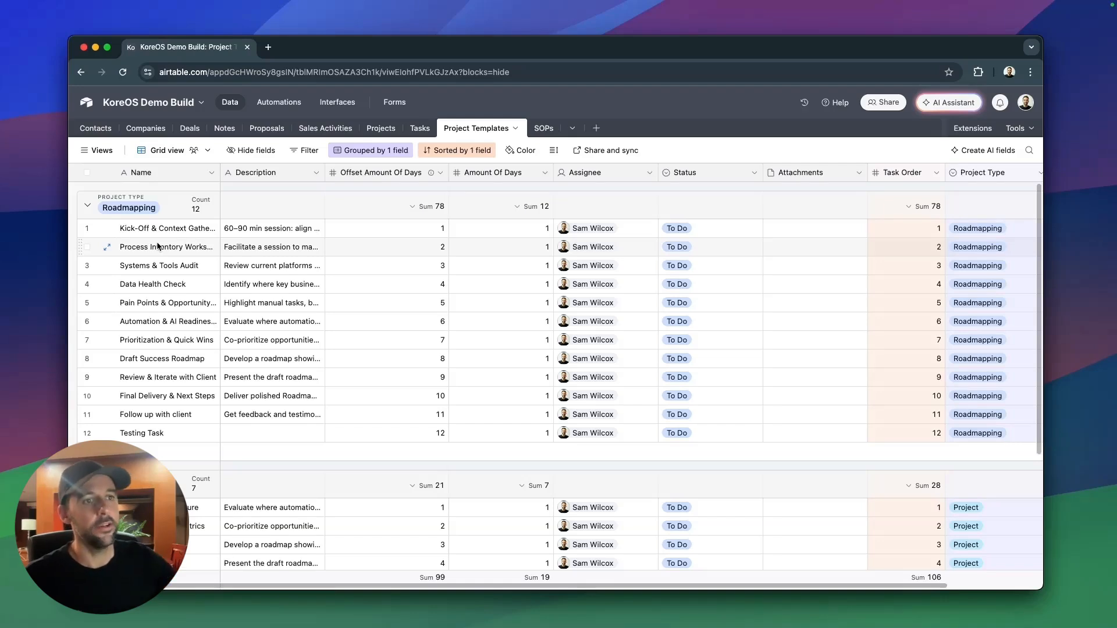
left_click(86, 265)
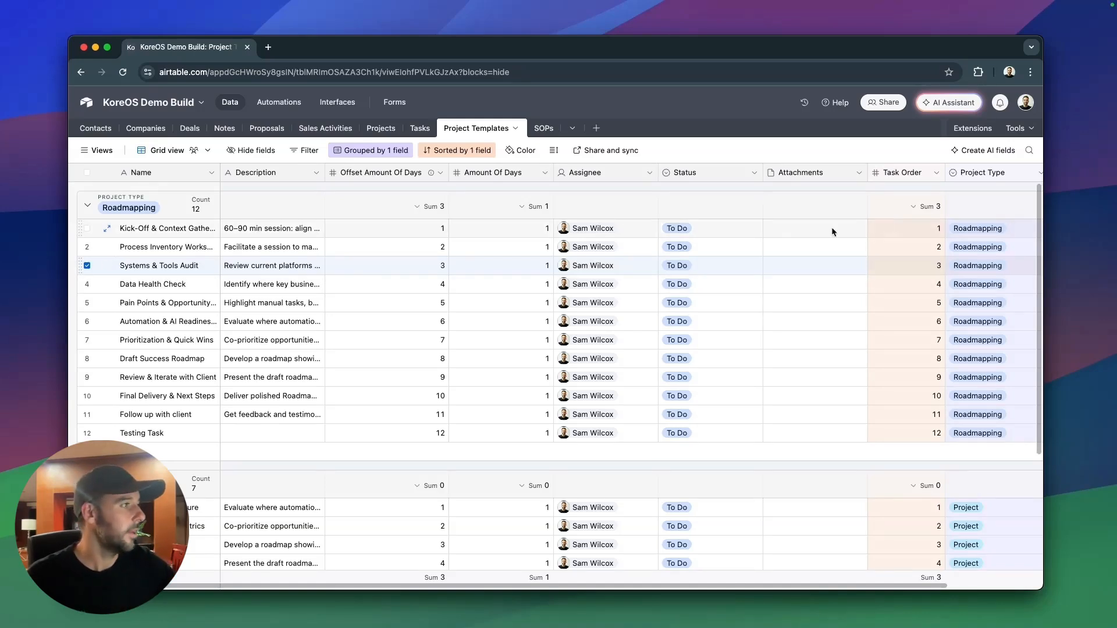
Insert a linked record field to the SOPs table before the Task Order field in Project Templates.
right_click(899, 179)
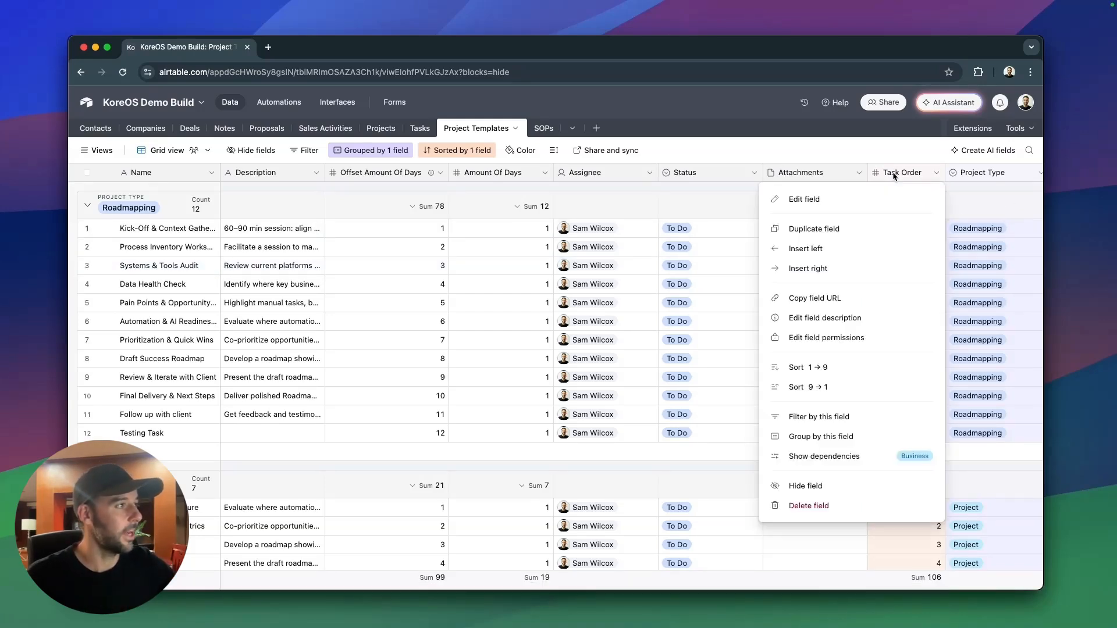
left_click(824, 254)
left_click(826, 221)
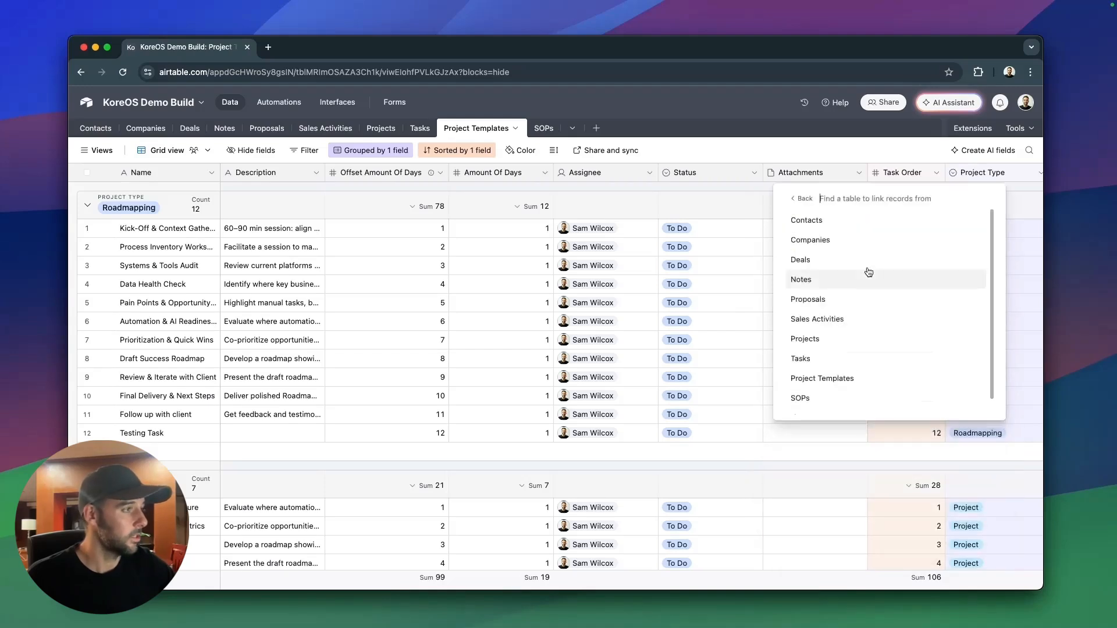
left_click(817, 399)
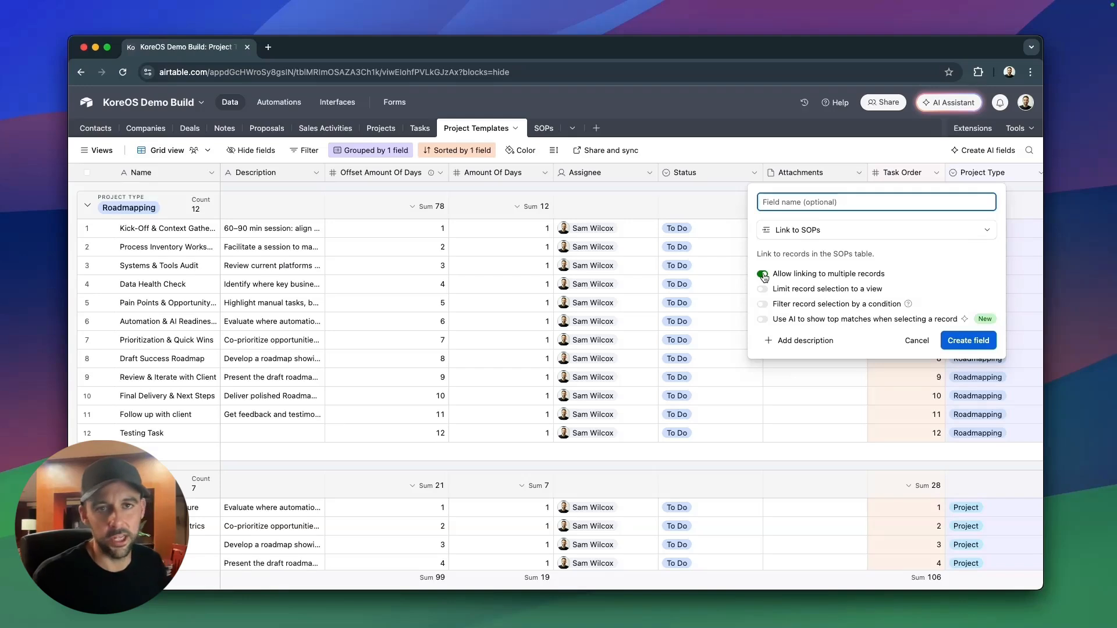
left_click(983, 346)
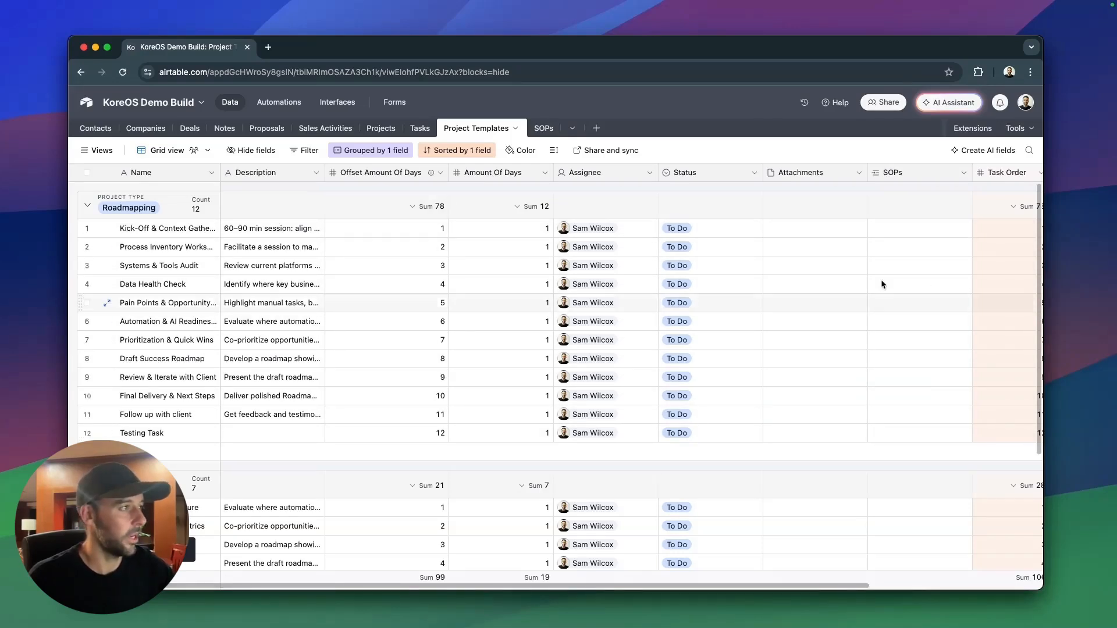
Link Kick-Off & Context Gathering to How to Automate Lead Capture with Airtable, and the Process Inventory template to Building an Email Parser in Make.
left_click(908, 232)
left_click(877, 228)
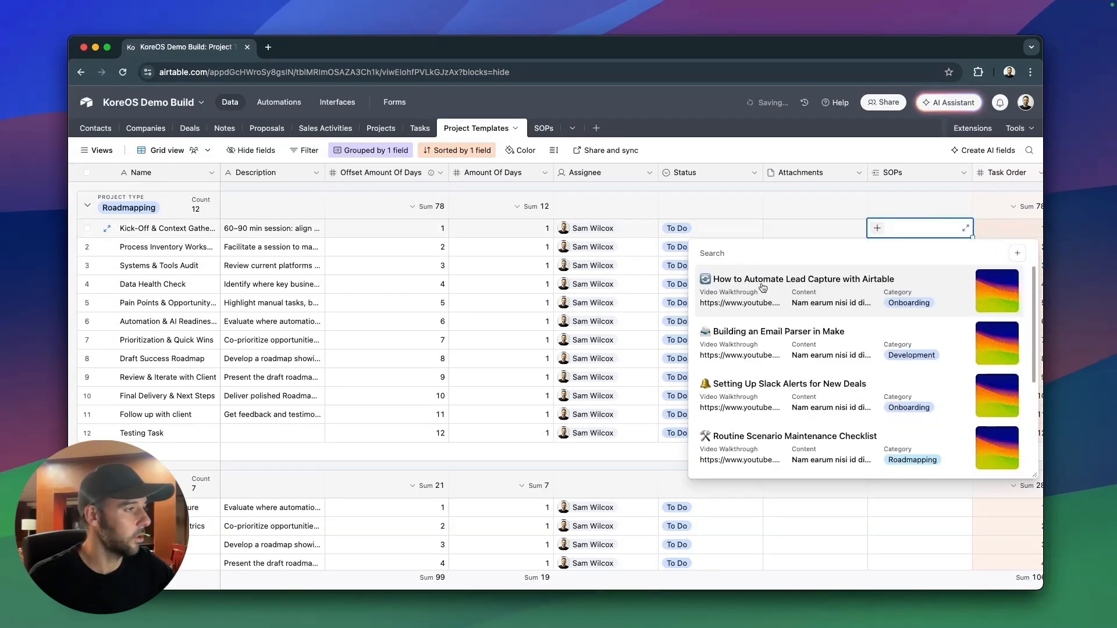
left_click(762, 287)
left_click(889, 253)
left_click(877, 247)
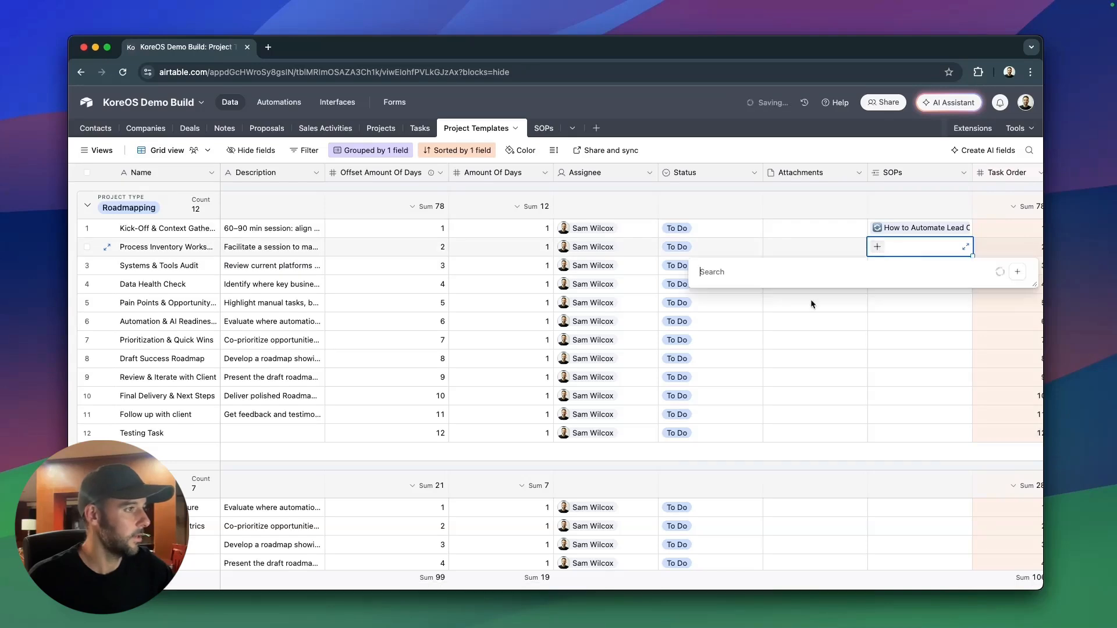
left_click(785, 351)
Link Systems & Tools Audit to Setting Up Slack Alerts for New Deals, and Data Health Check to Routine Scenario Maintenance Checklist.
left_click(880, 284)
left_click(880, 266)
left_click(877, 265)
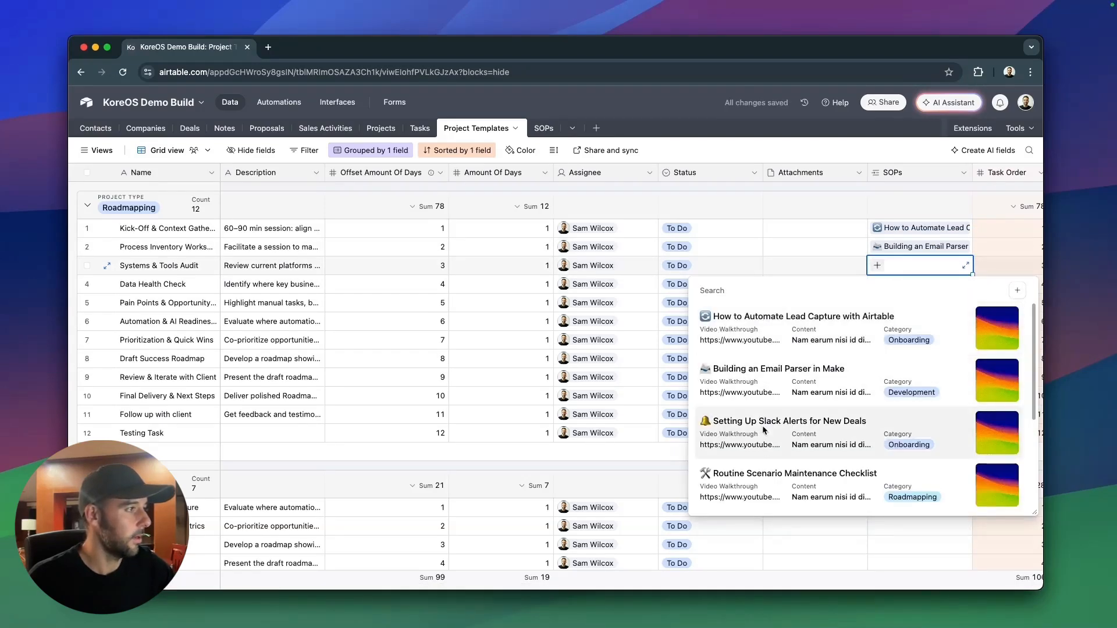
left_click(764, 429)
left_click(881, 284)
left_click(877, 284)
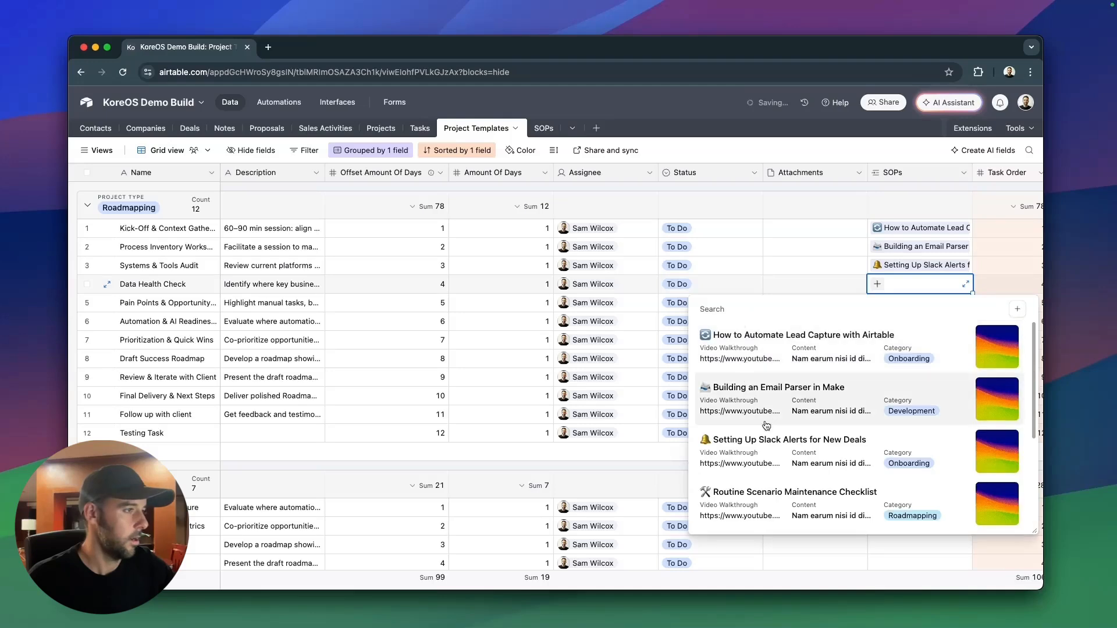
left_click(779, 497)
left_click(849, 315)
left_click(931, 300)
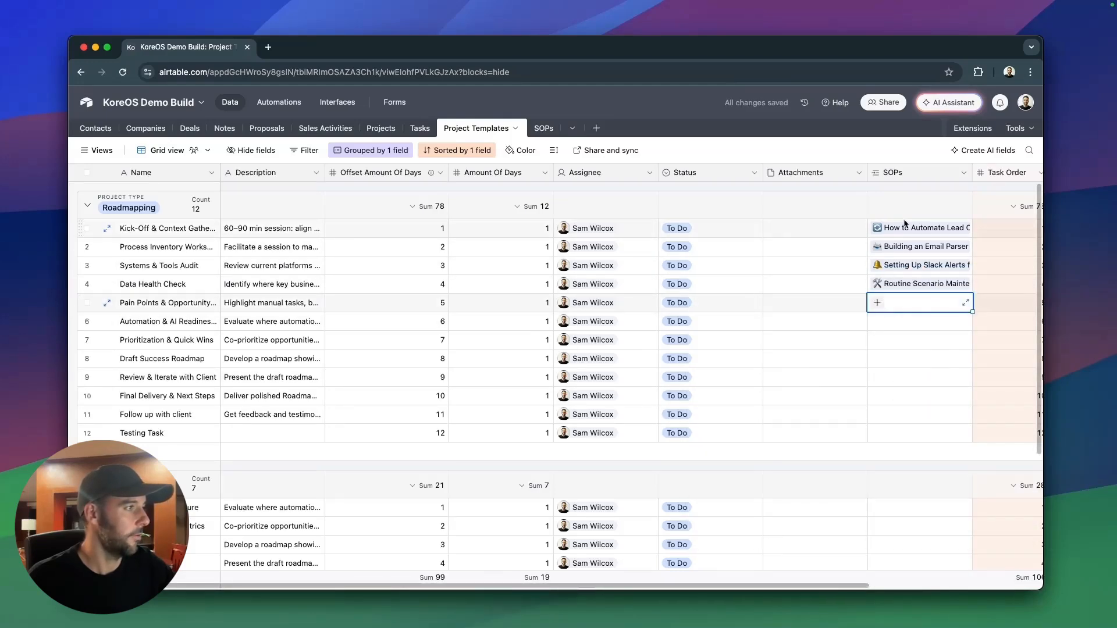
Add a linked record field named Related SOPs after Attachments in the Tasks table, linking to the SOPs table.
left_click(419, 128)
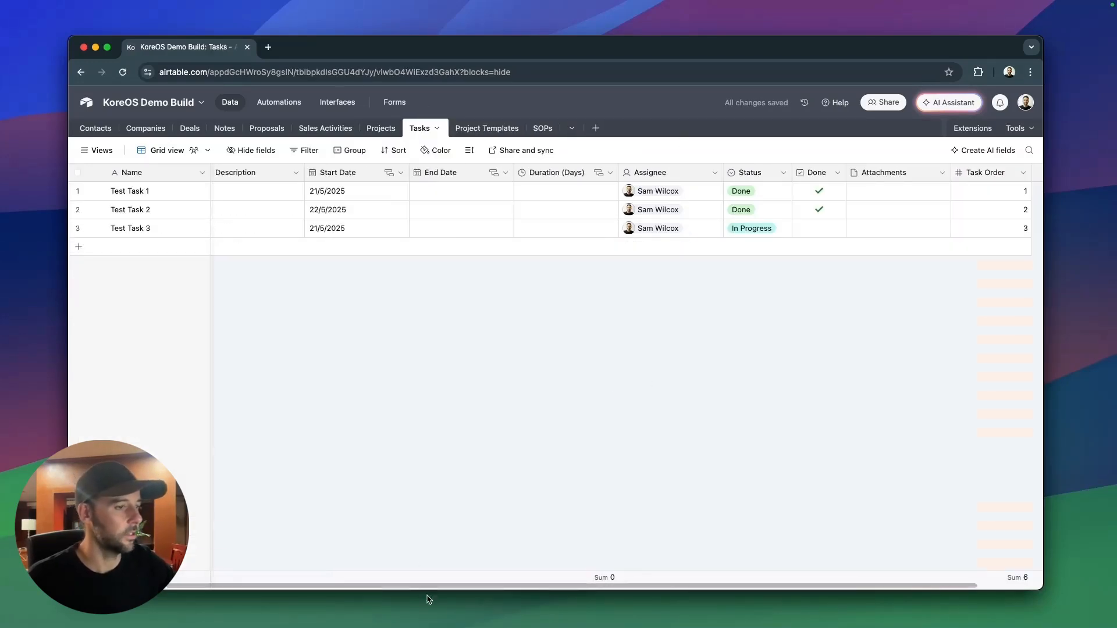
scroll(673, 582, "right", 3)
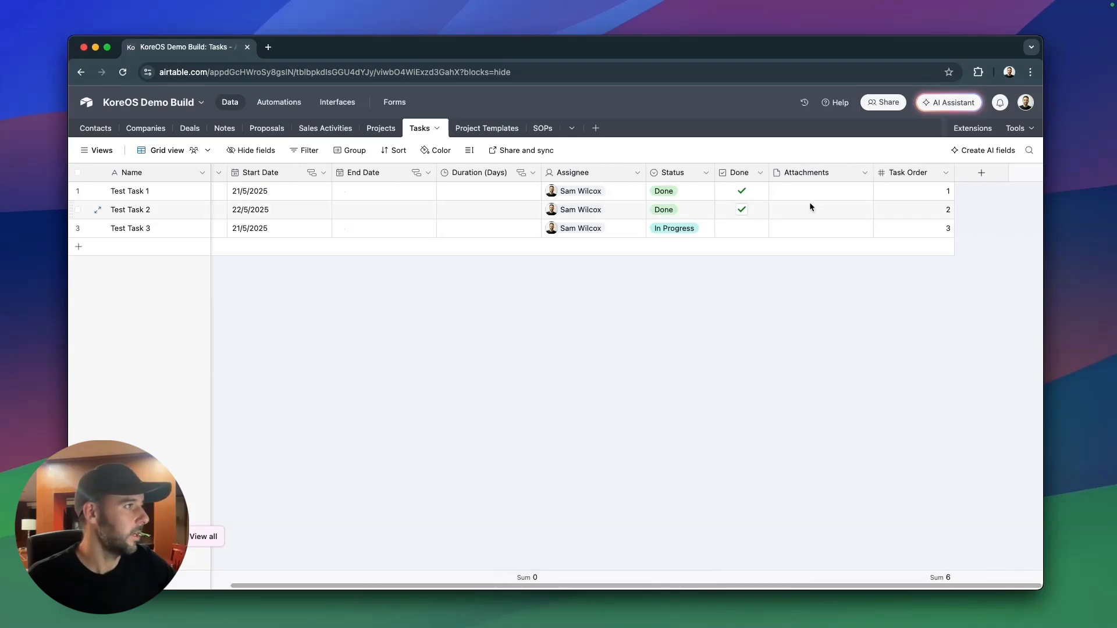
right_click(835, 172)
left_click(836, 268)
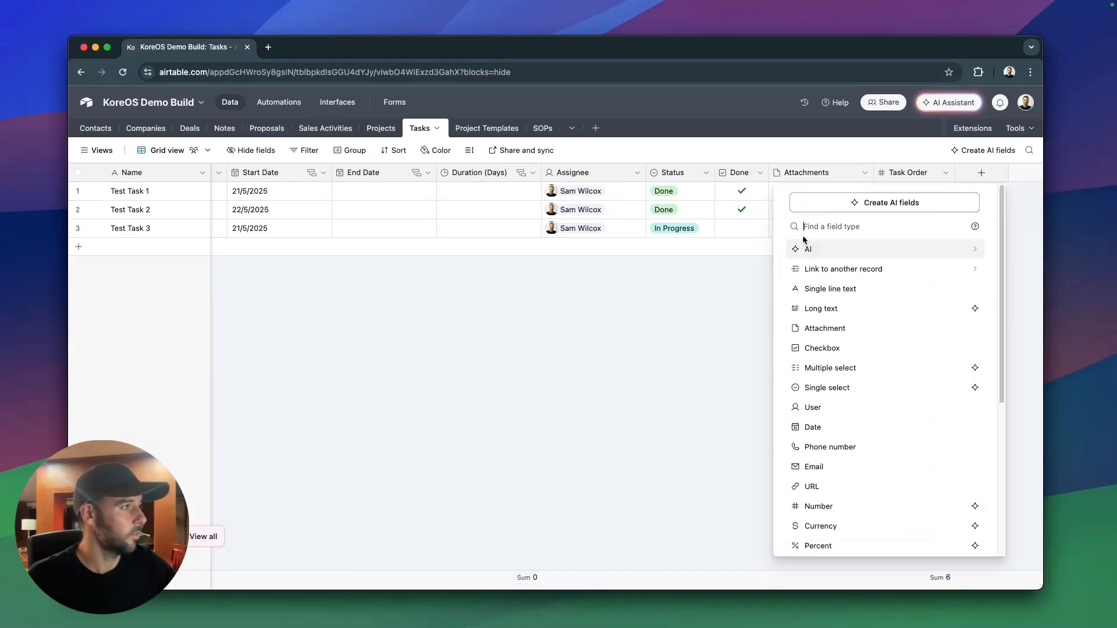
left_click(832, 269)
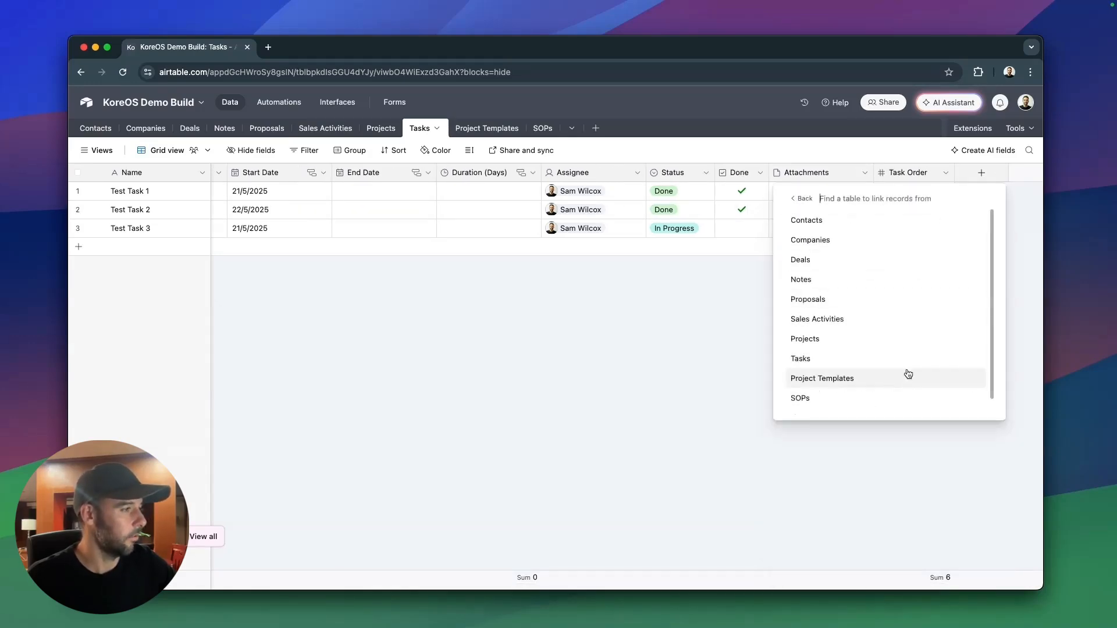
left_click(840, 399)
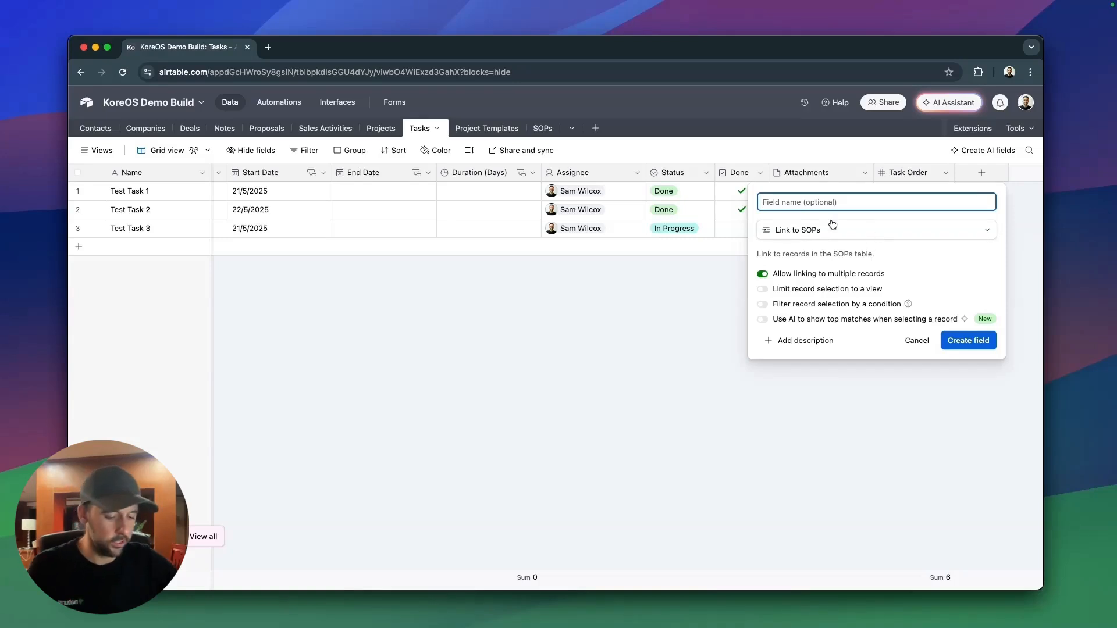
type("REla")
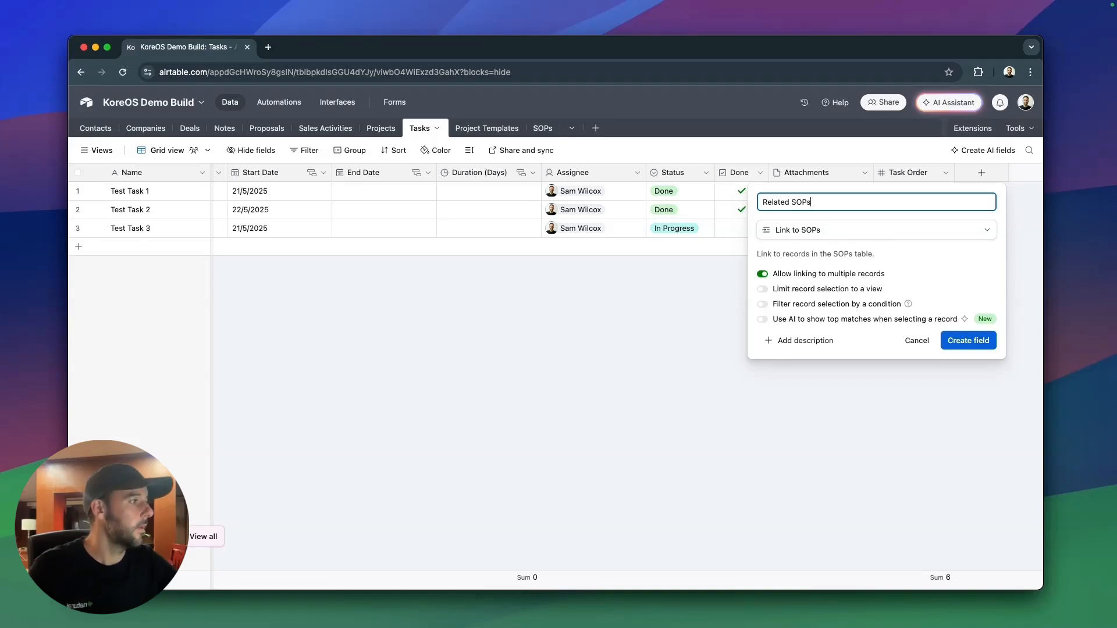
left_click(966, 343)
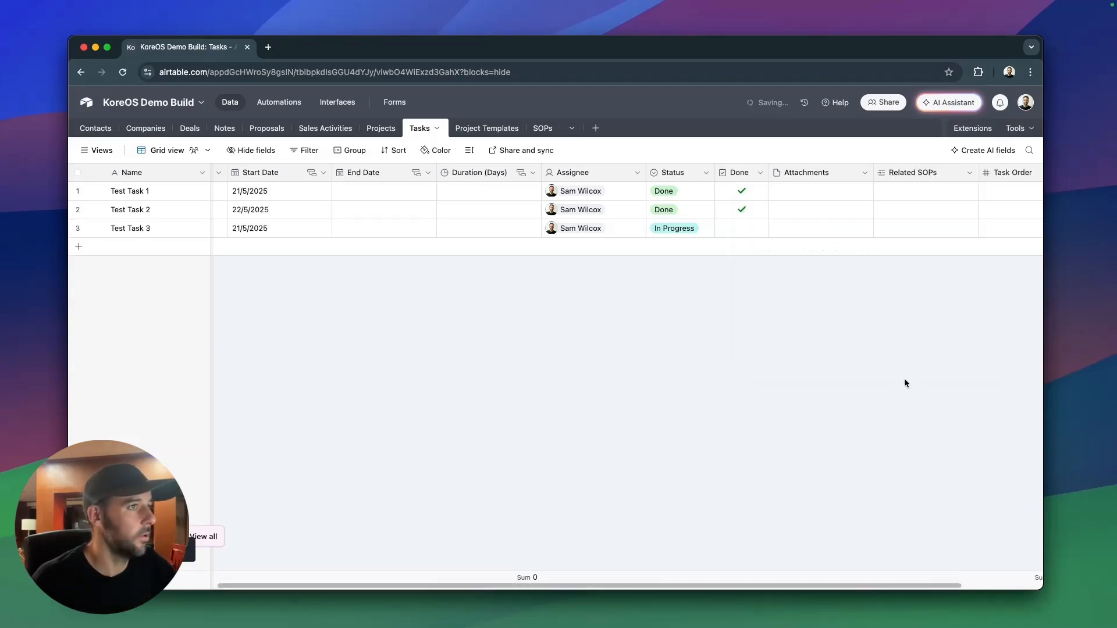
Open the Kick-Off & Context Gathering record from the Project Templates page of the Project Management interface.
left_click(486, 128)
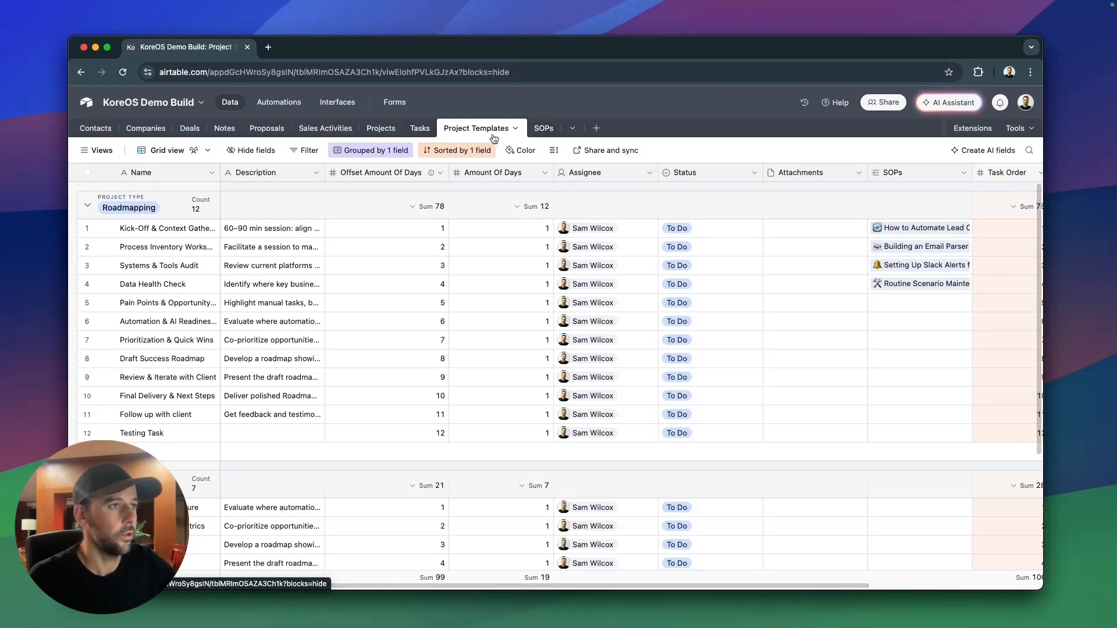
left_click(348, 103)
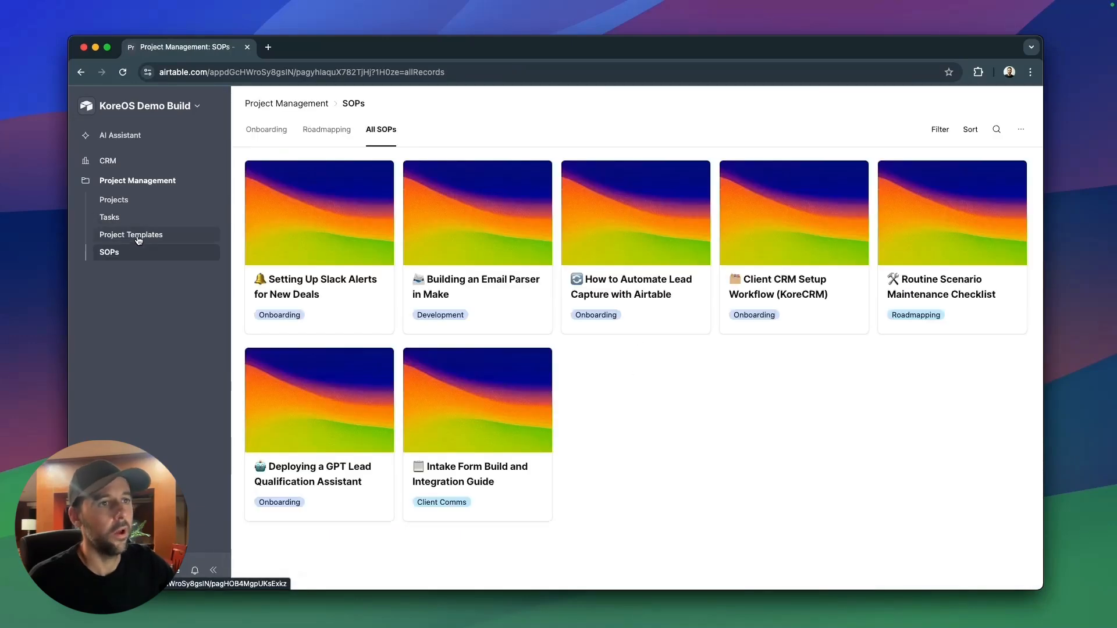
left_click(138, 239)
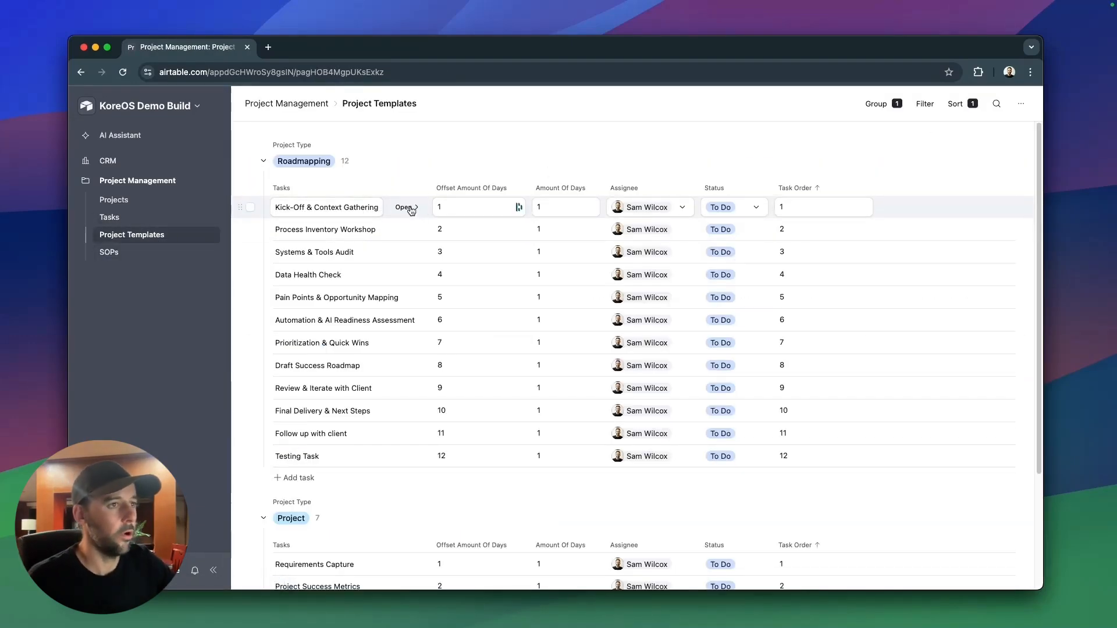
left_click(406, 208)
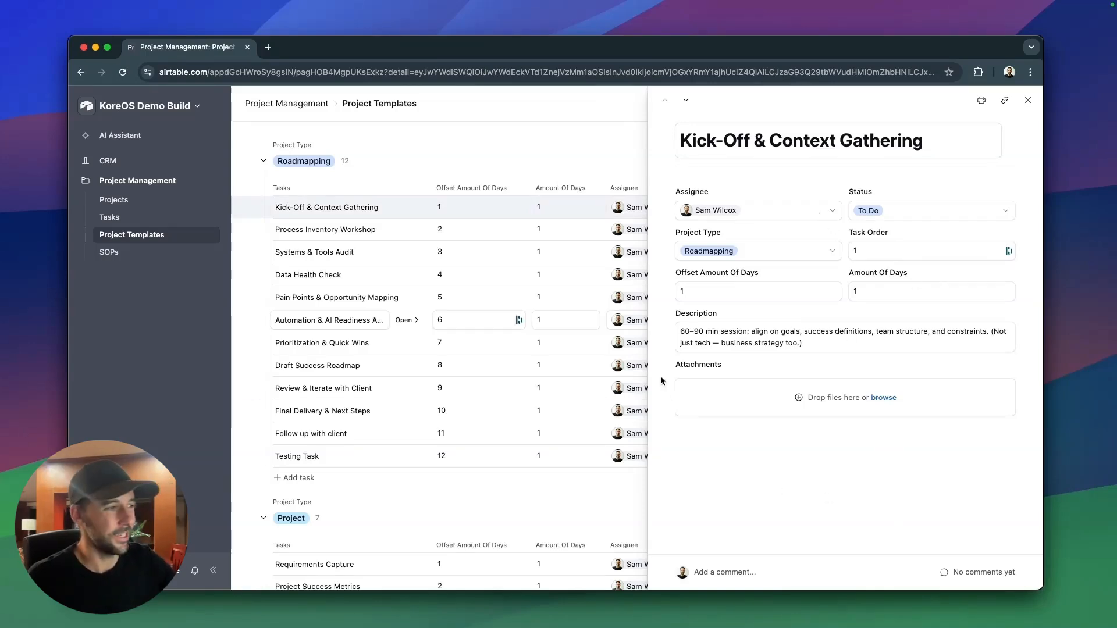
Make the hidden SOPs field visible in the Task Detail record's field group and publish the Project Management interface.
left_click(168, 108)
left_click(158, 136)
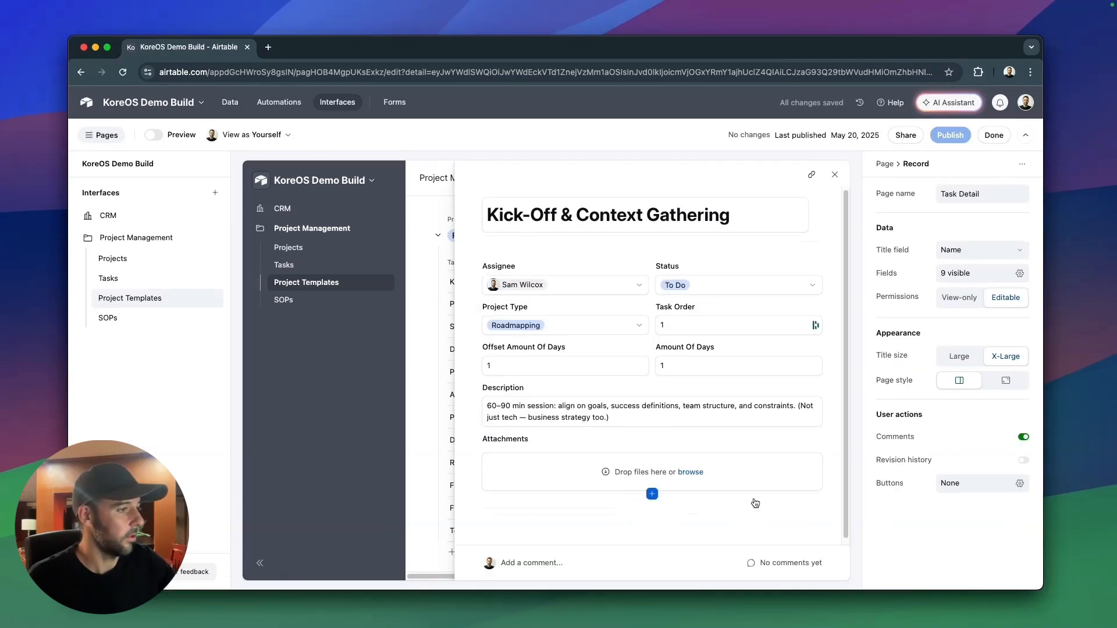
left_click(829, 433)
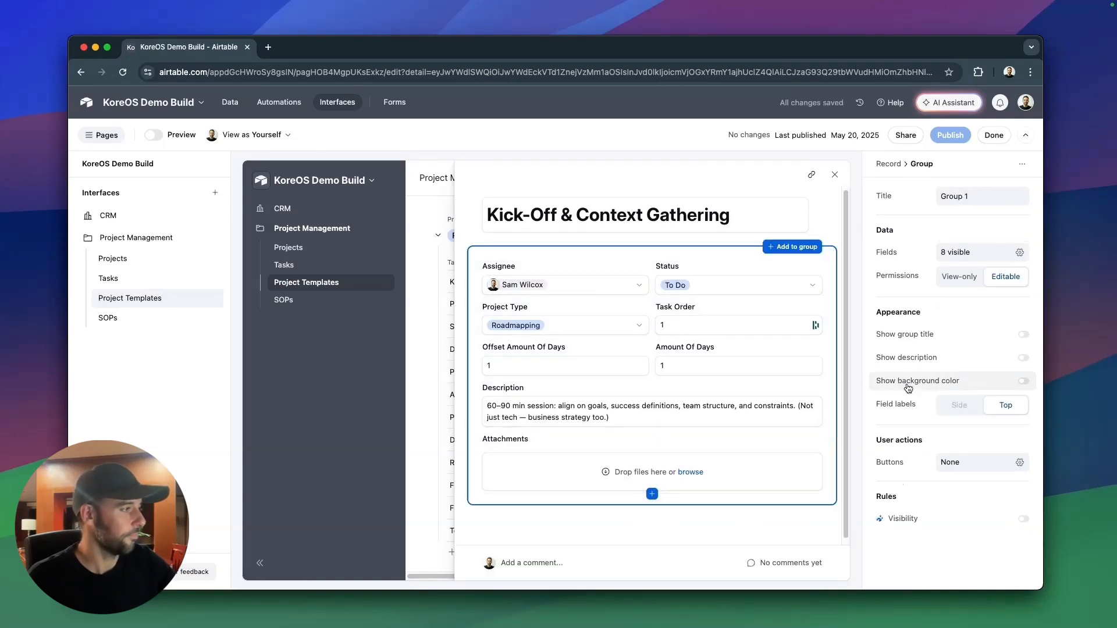
left_click(1019, 252)
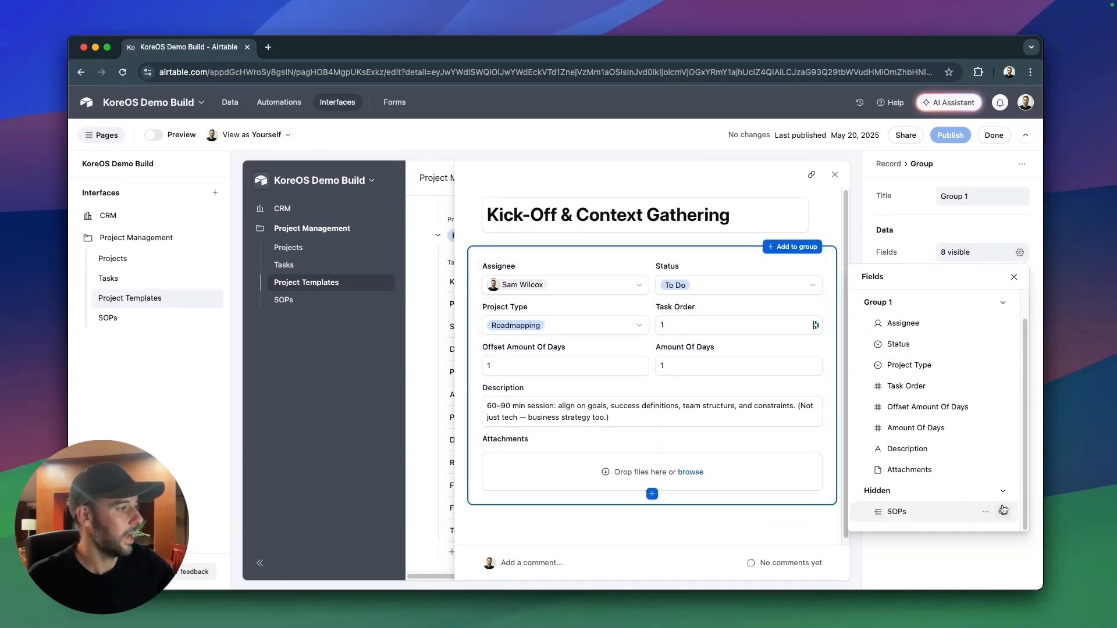
left_click(1000, 511)
scroll(756, 407, "down", 3)
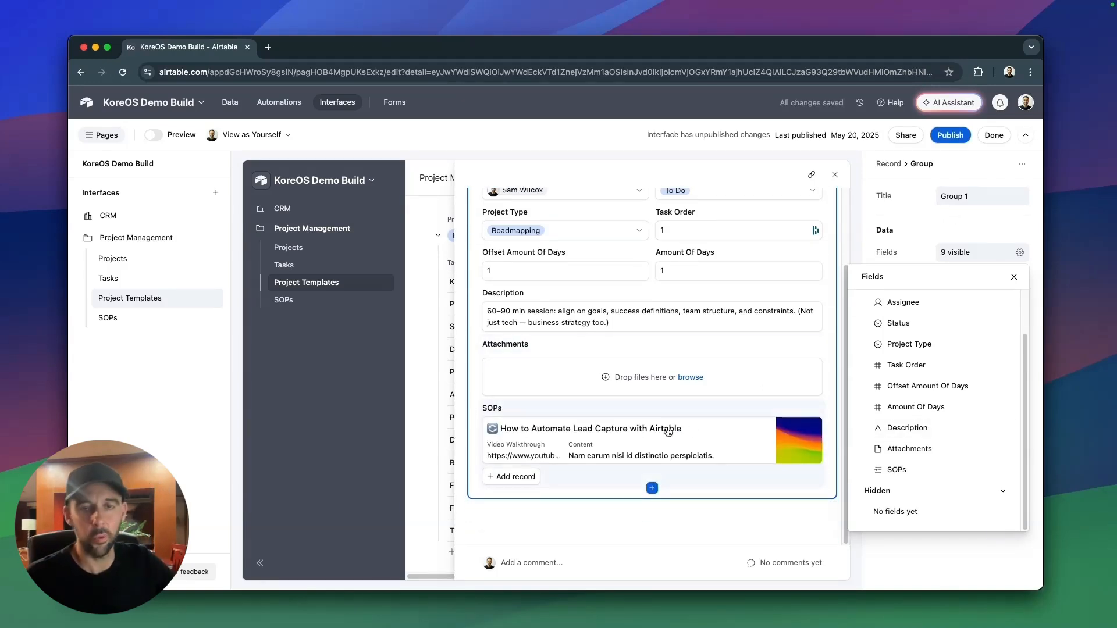
left_click(957, 139)
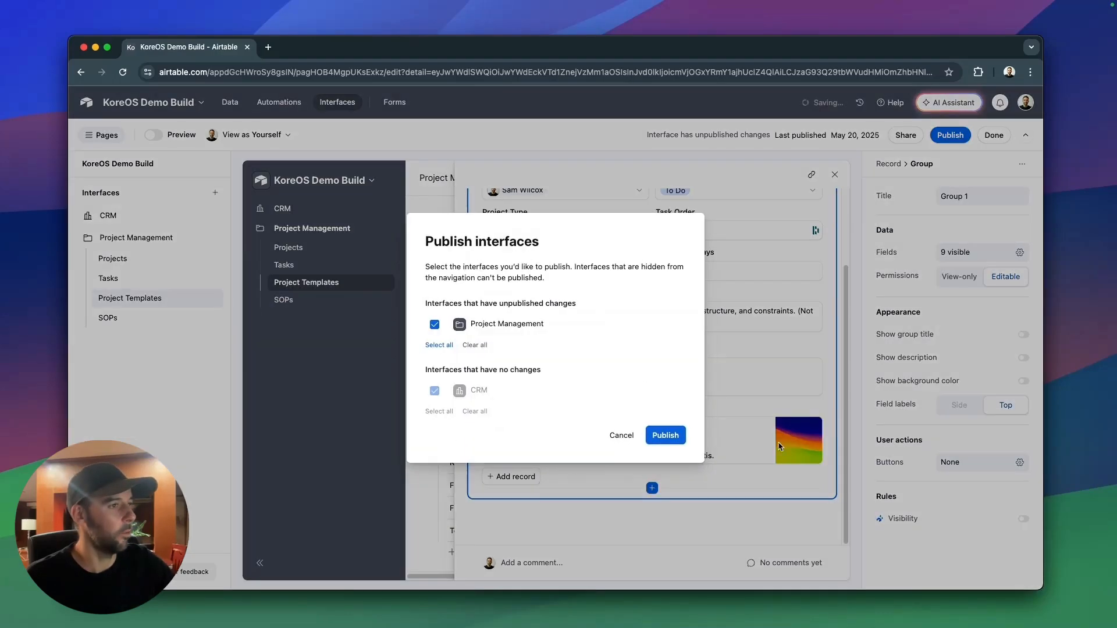
left_click(666, 436)
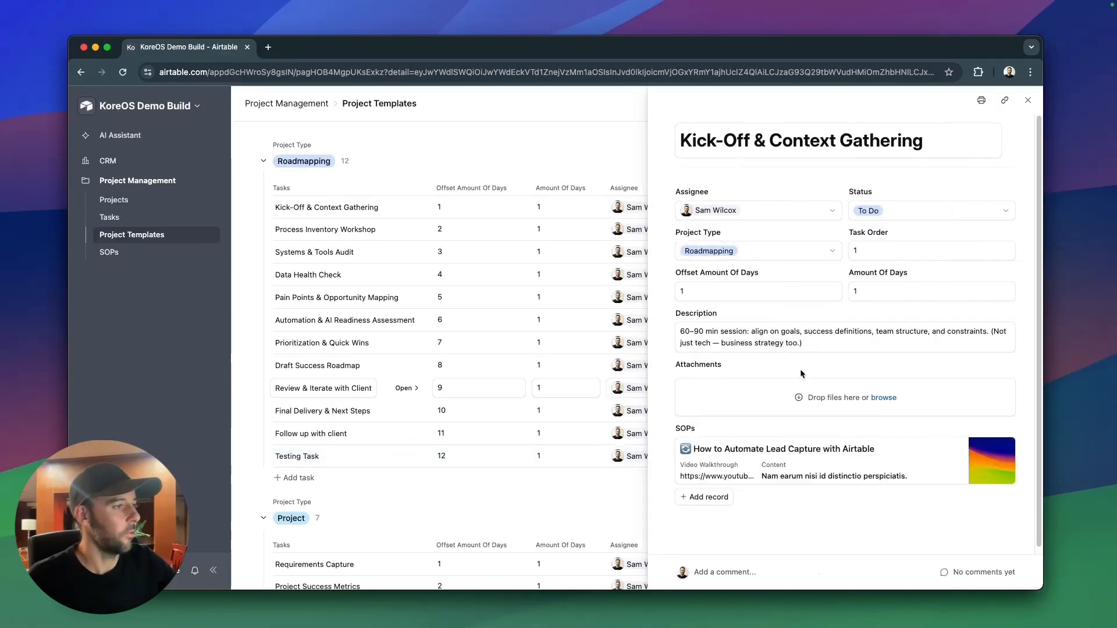
Link the Routine Scenario Maintenance Checklist SOP to the Kick-Off & Context Gathering record and review its details.
left_click(717, 498)
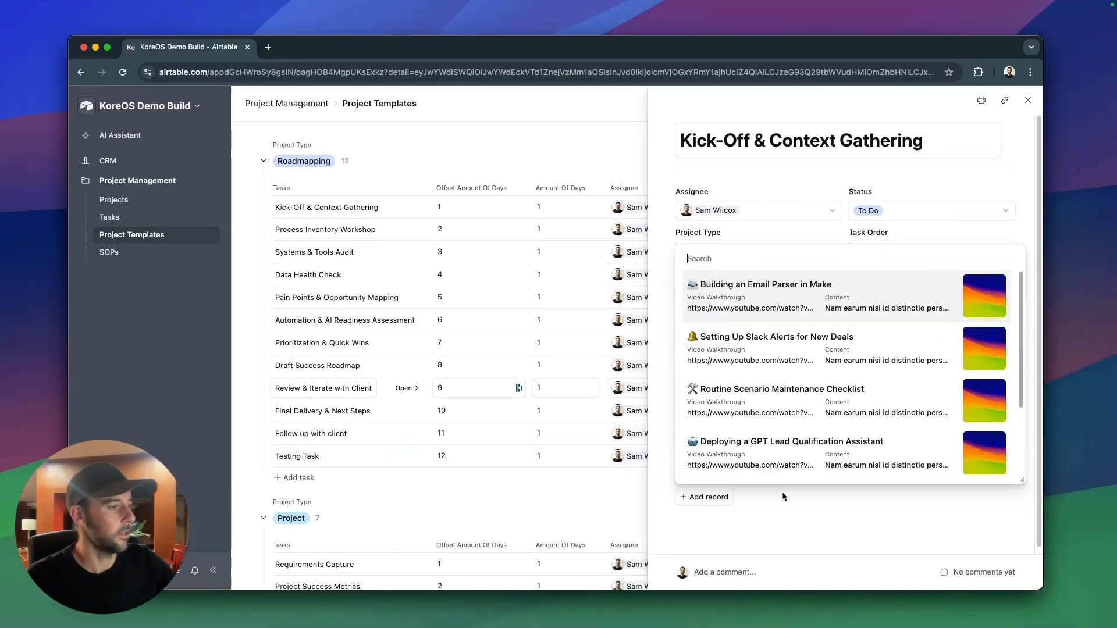
left_click(814, 452)
scroll(808, 470, "down", 2)
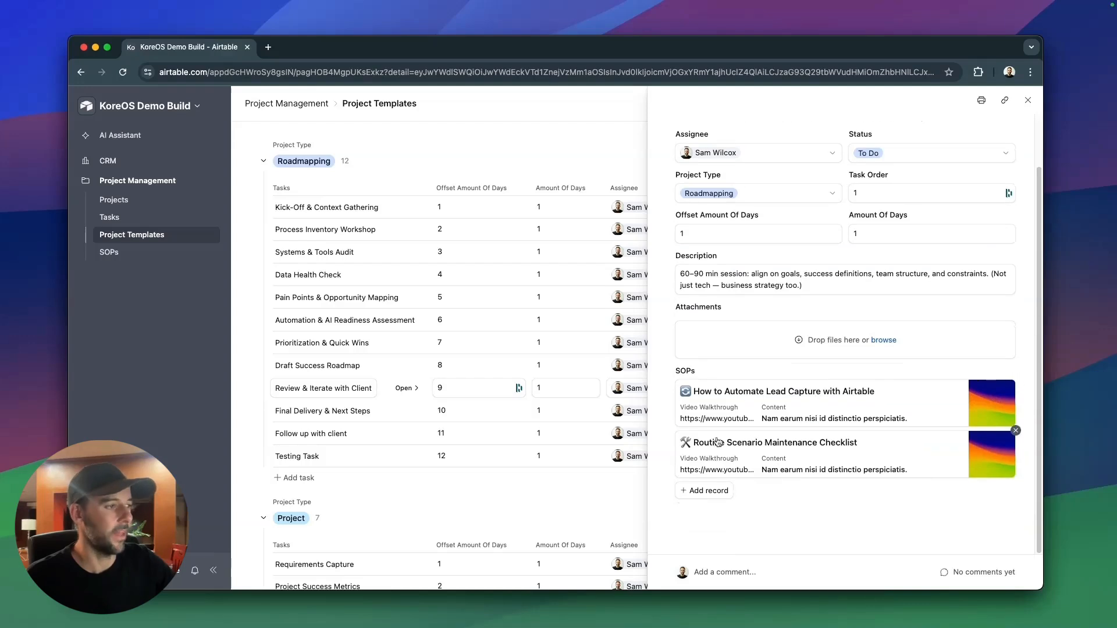
scroll(730, 131, "up", 2)
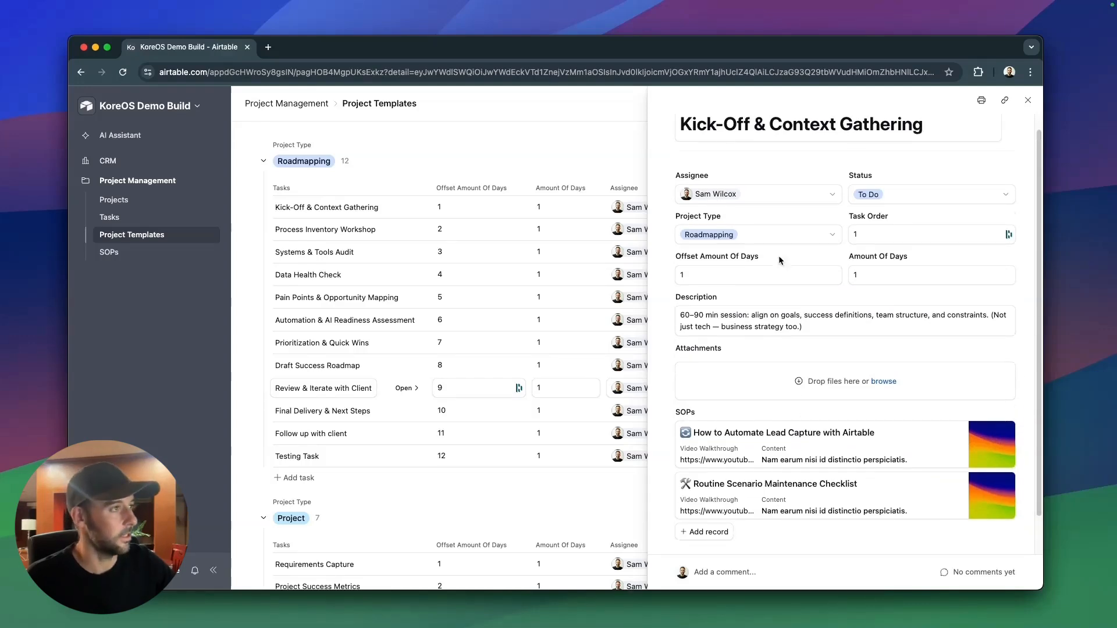
left_click_drag(932, 137, 678, 140)
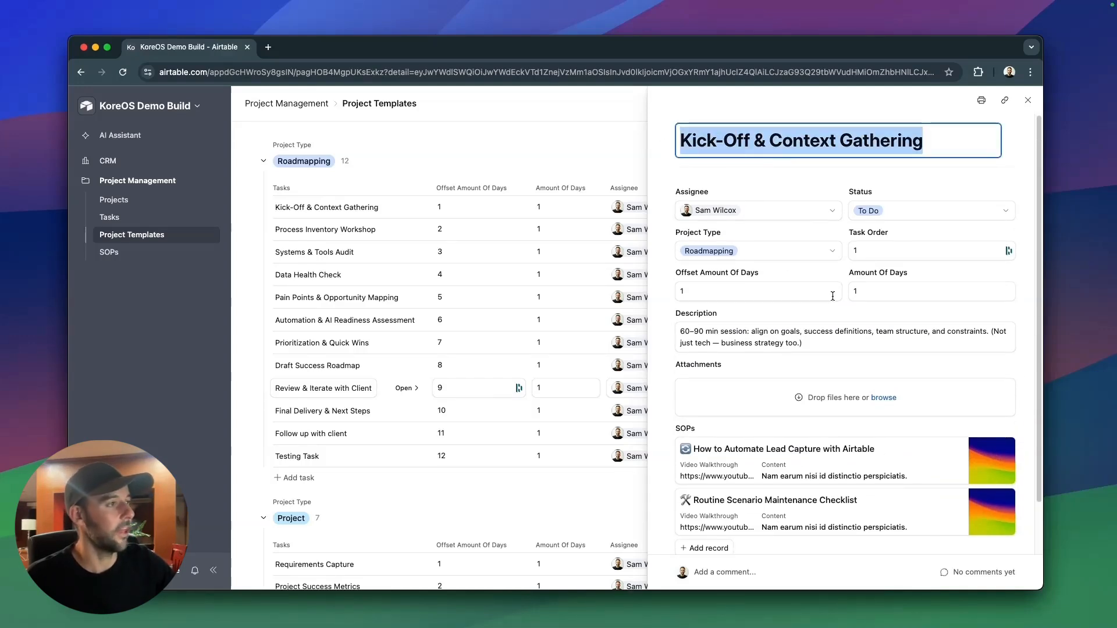
Close the open template record and display all projects on the Projects page in List view.
left_click(1028, 99)
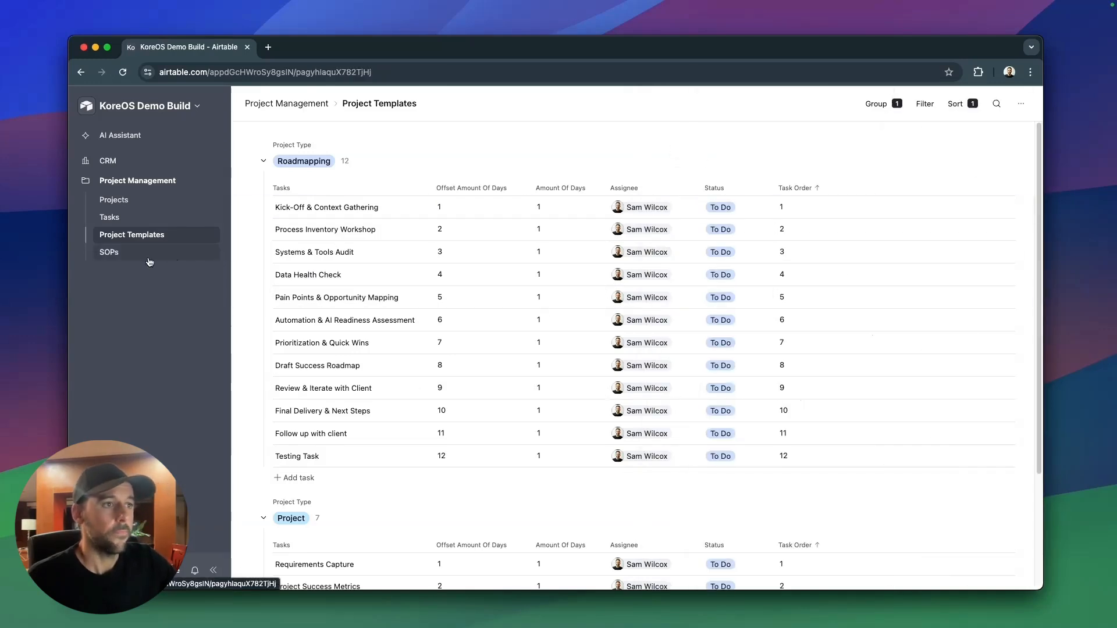
left_click(150, 262)
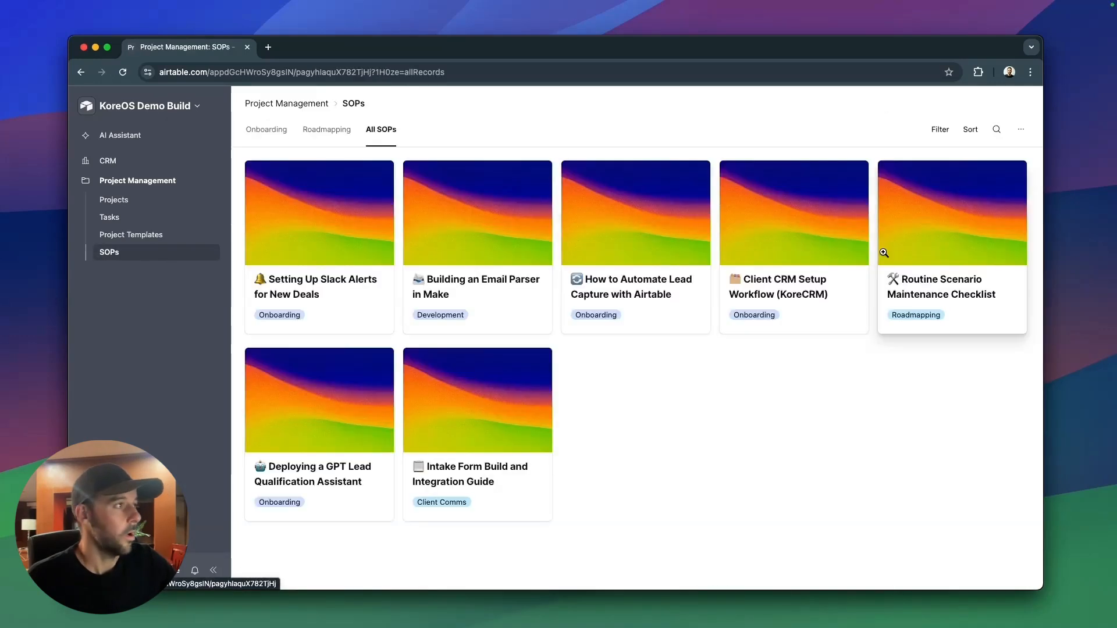
left_click(108, 202)
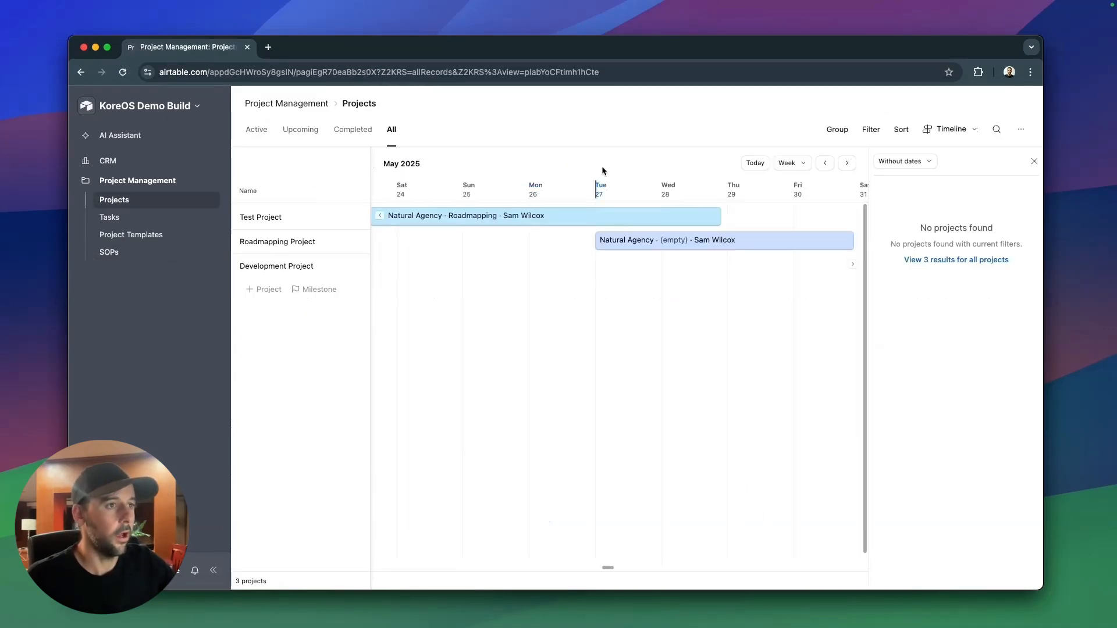
left_click(255, 130)
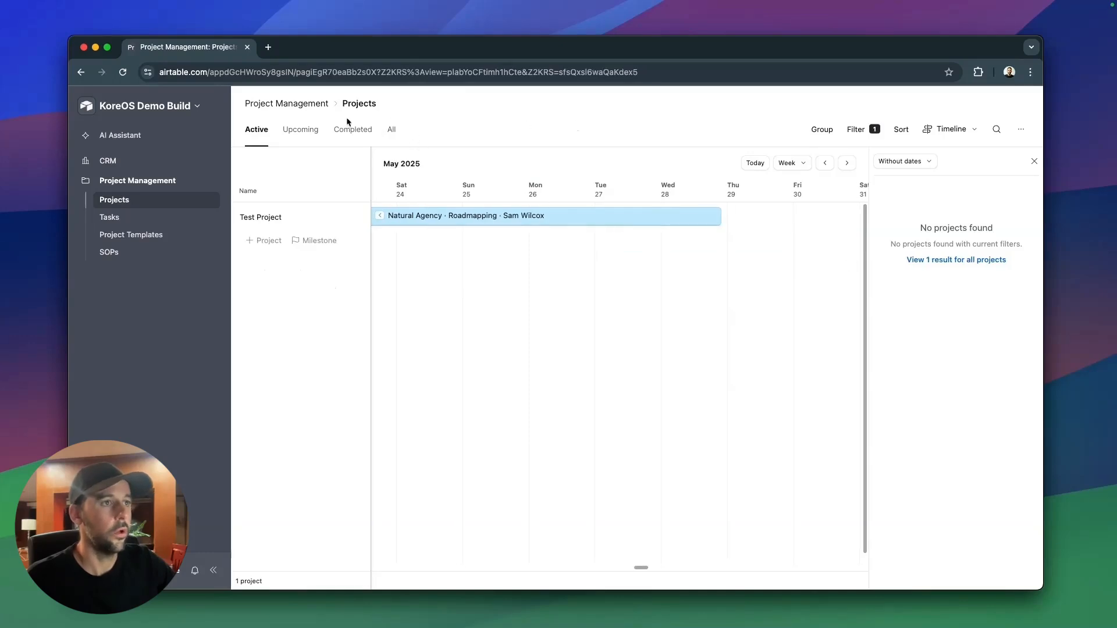
left_click(300, 129)
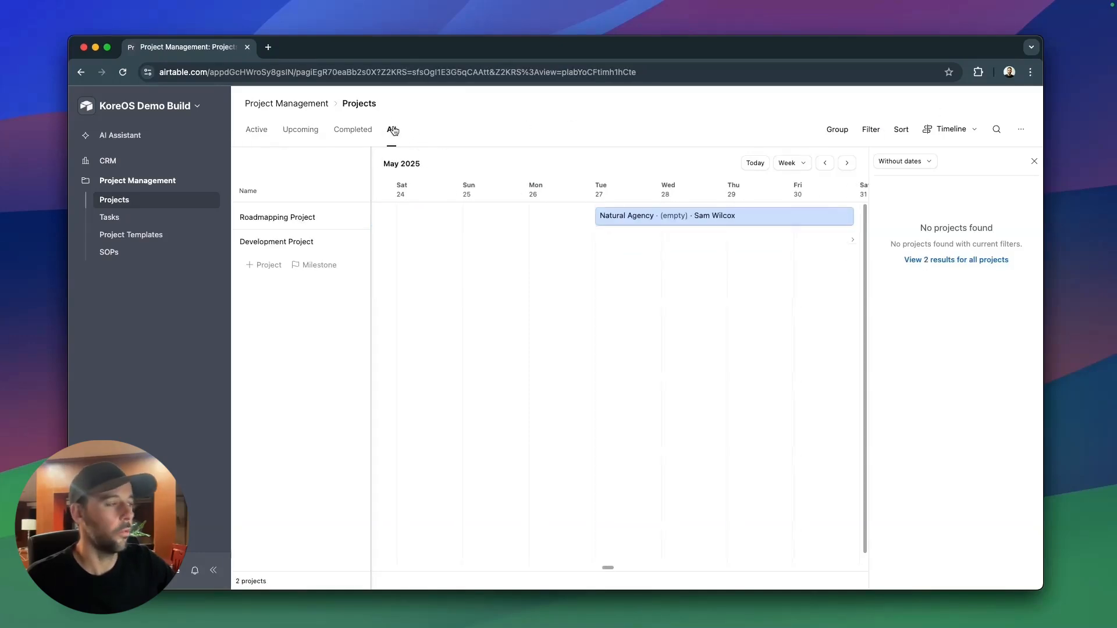
left_click(391, 129)
left_click(950, 129)
left_click(875, 159)
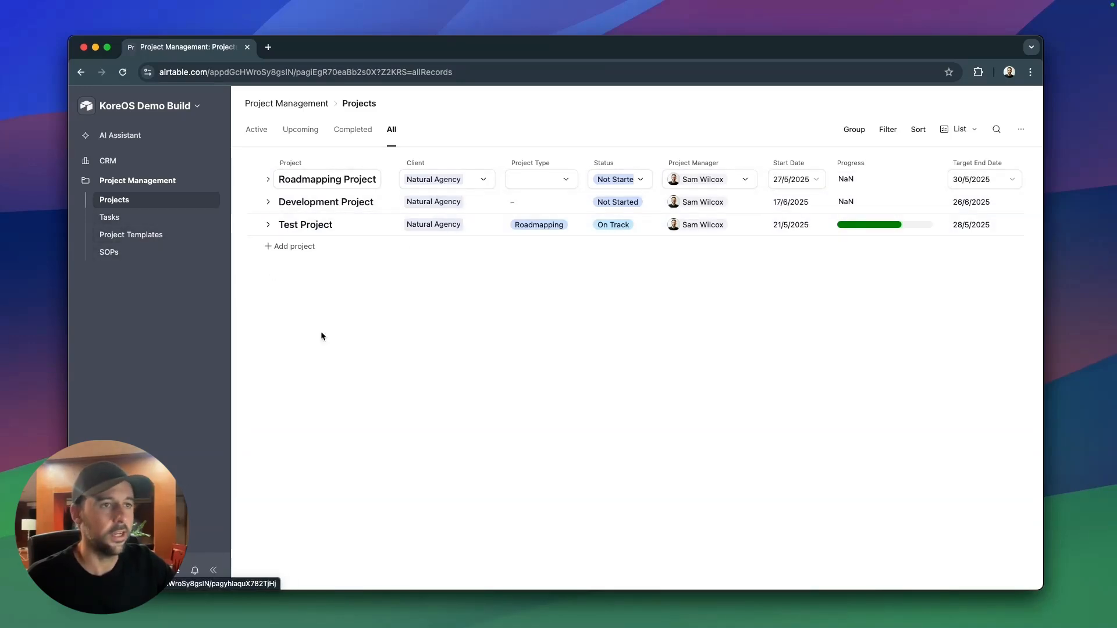
Allow users to open record details from the Projects list, set the Project Detail page style to full page, and publish.
left_click(160, 106)
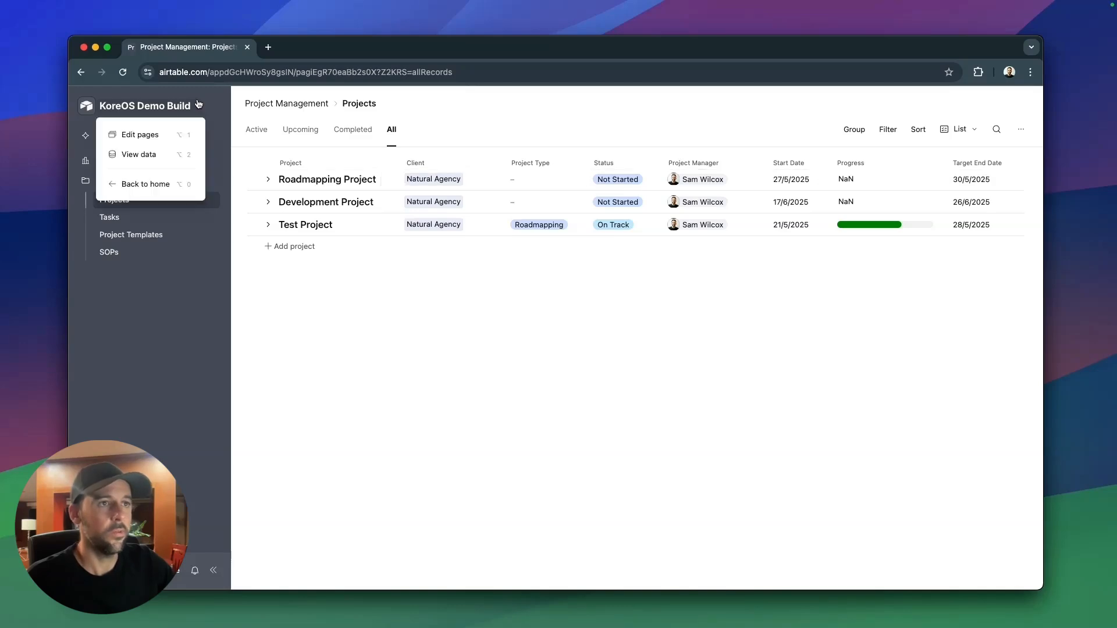
left_click(156, 140)
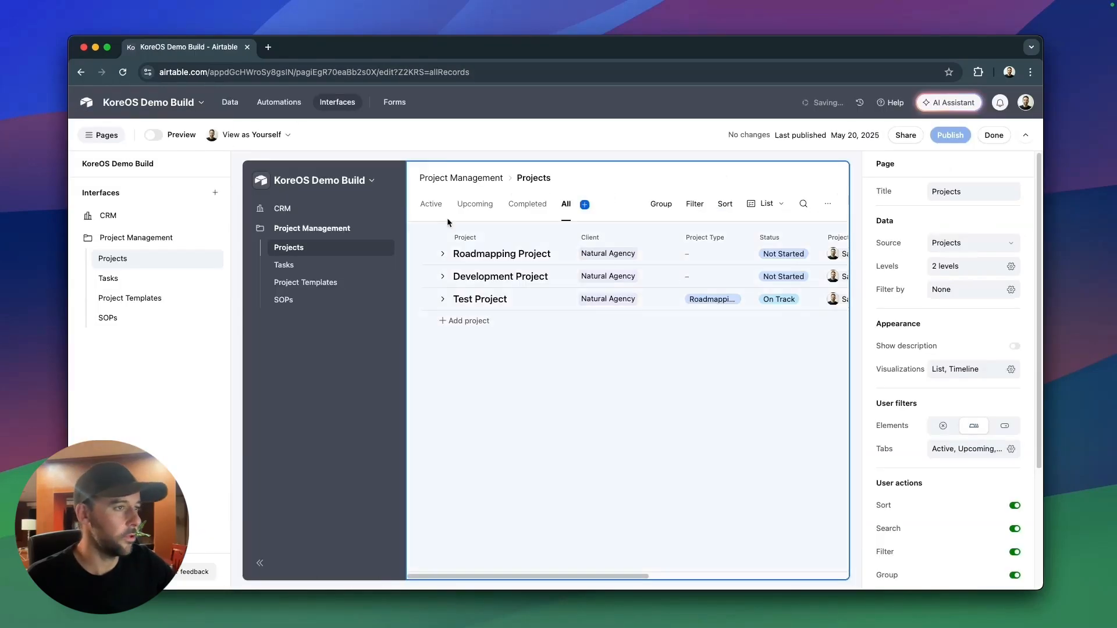
left_click(585, 275)
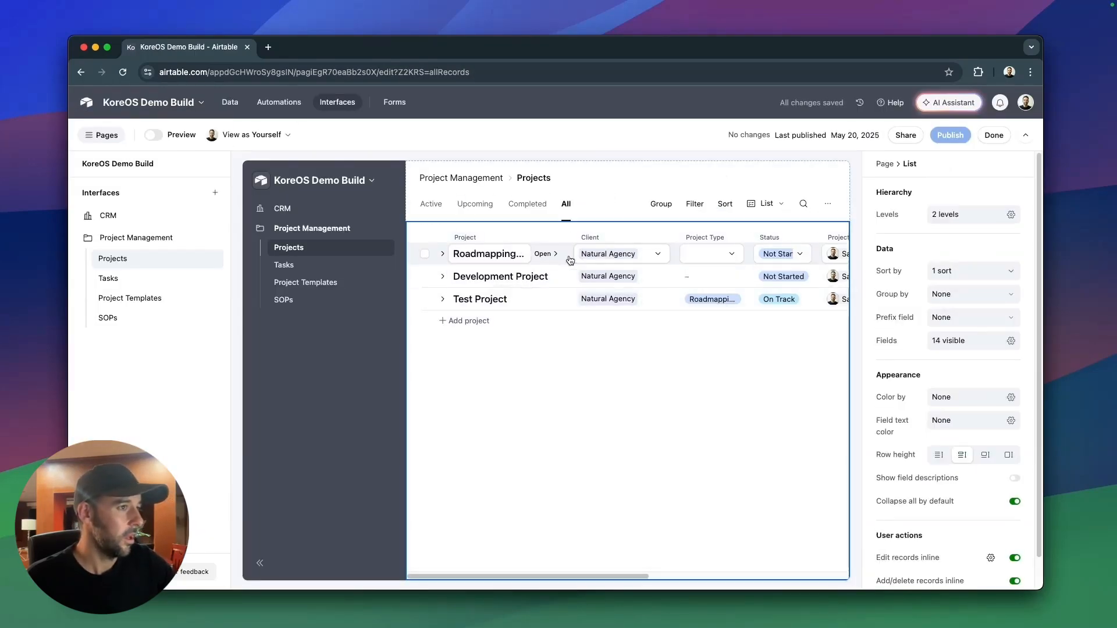
left_click(550, 258)
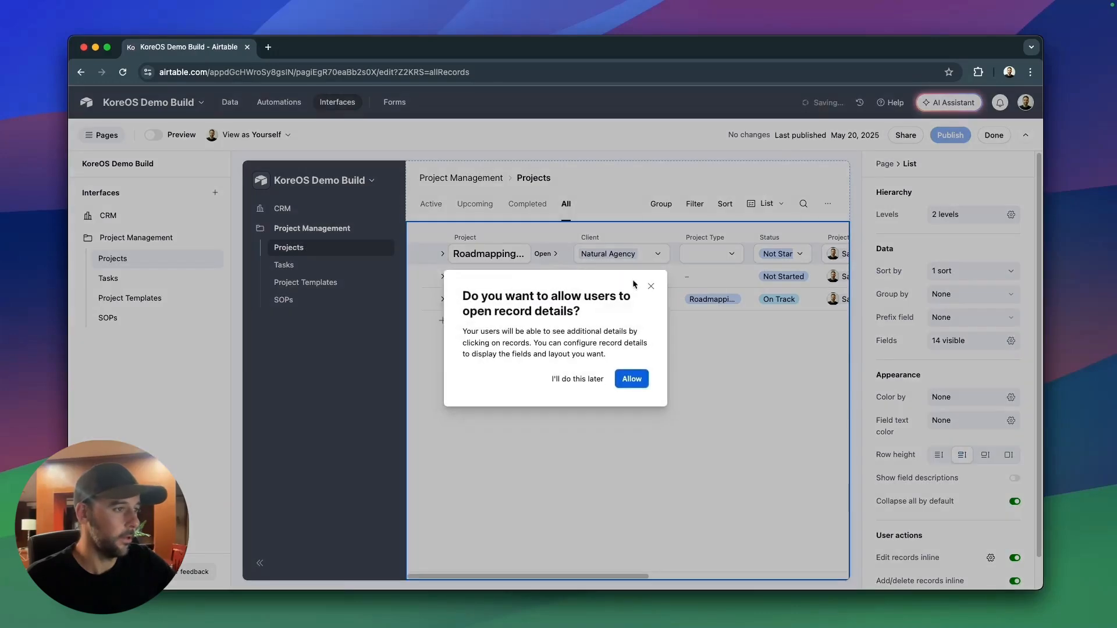
left_click(631, 379)
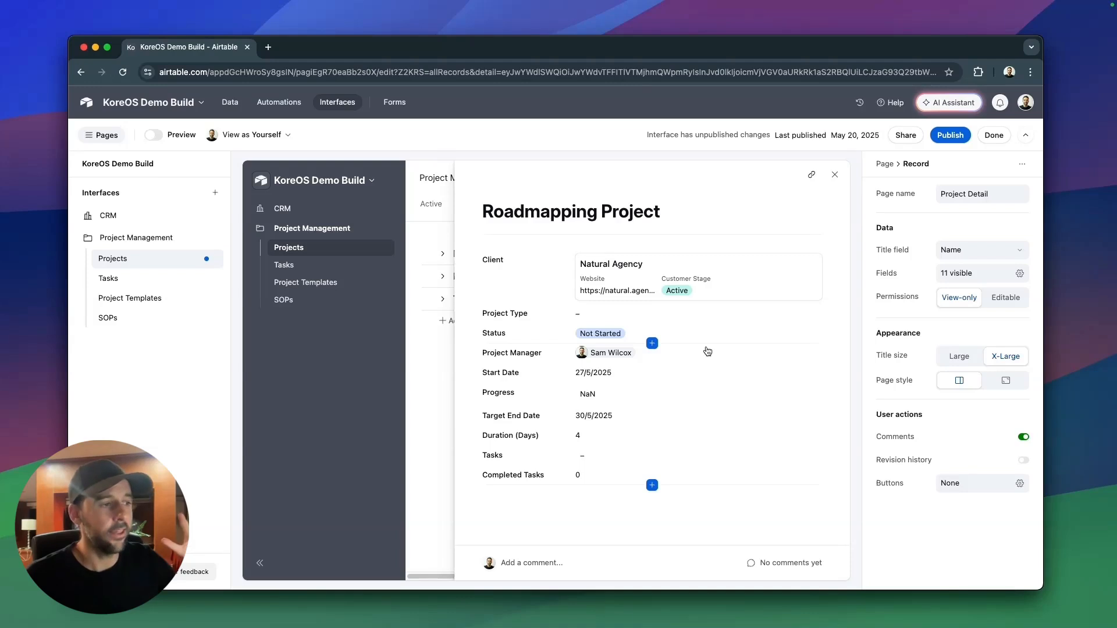
left_click(1006, 381)
left_click(948, 135)
left_click(675, 435)
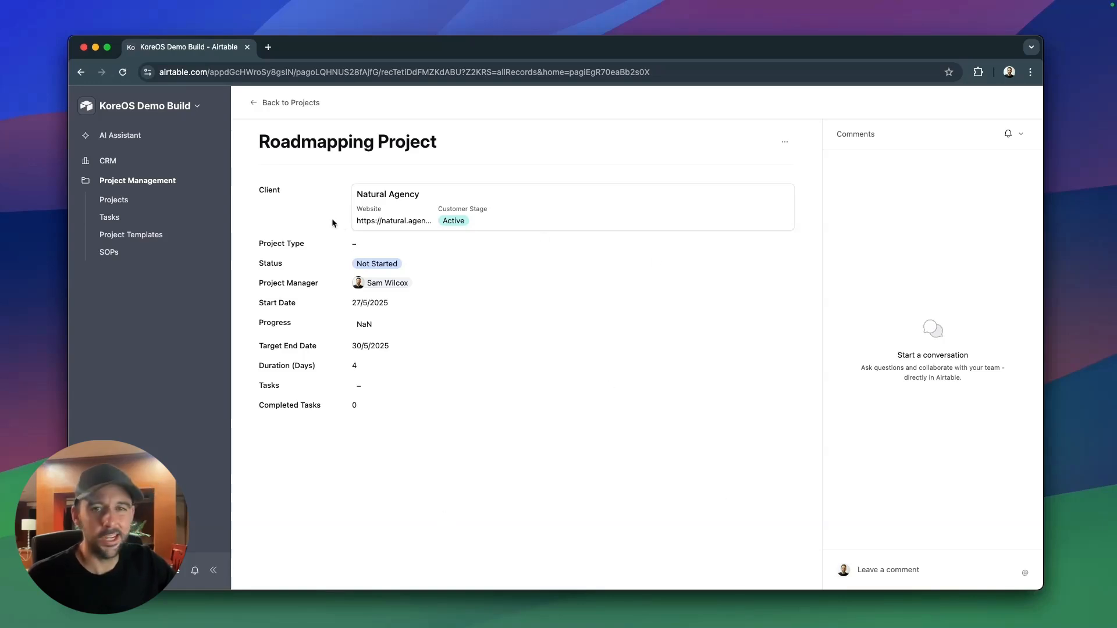
Add a group titled Project Progress below the existing fields of the Project Detail page and show its background color.
left_click(197, 107)
left_click(159, 138)
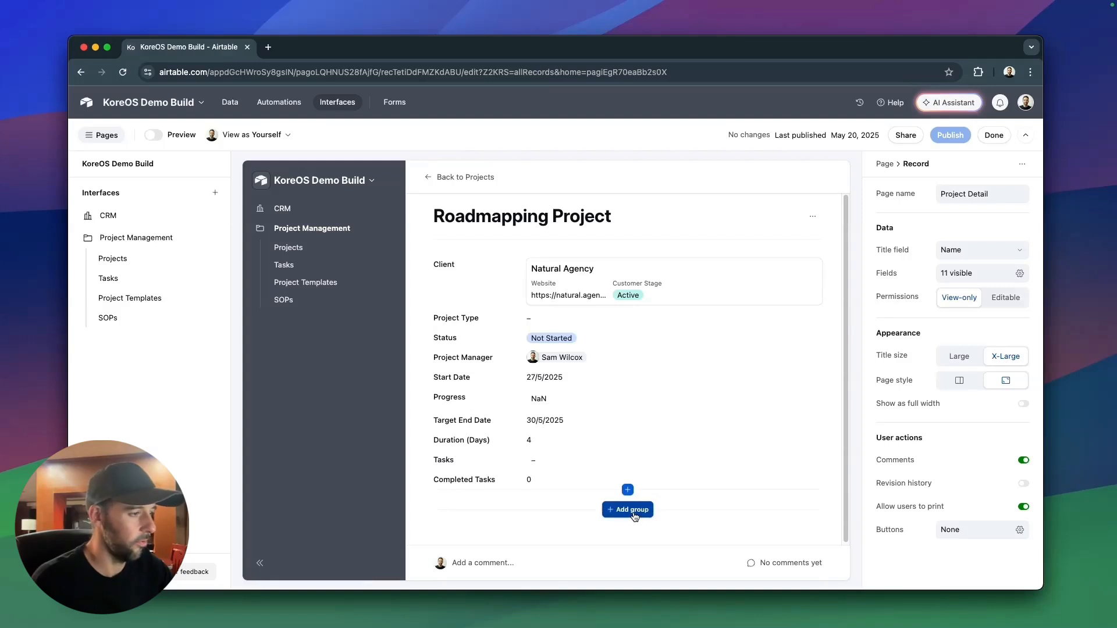
left_click(627, 510)
left_click(500, 539)
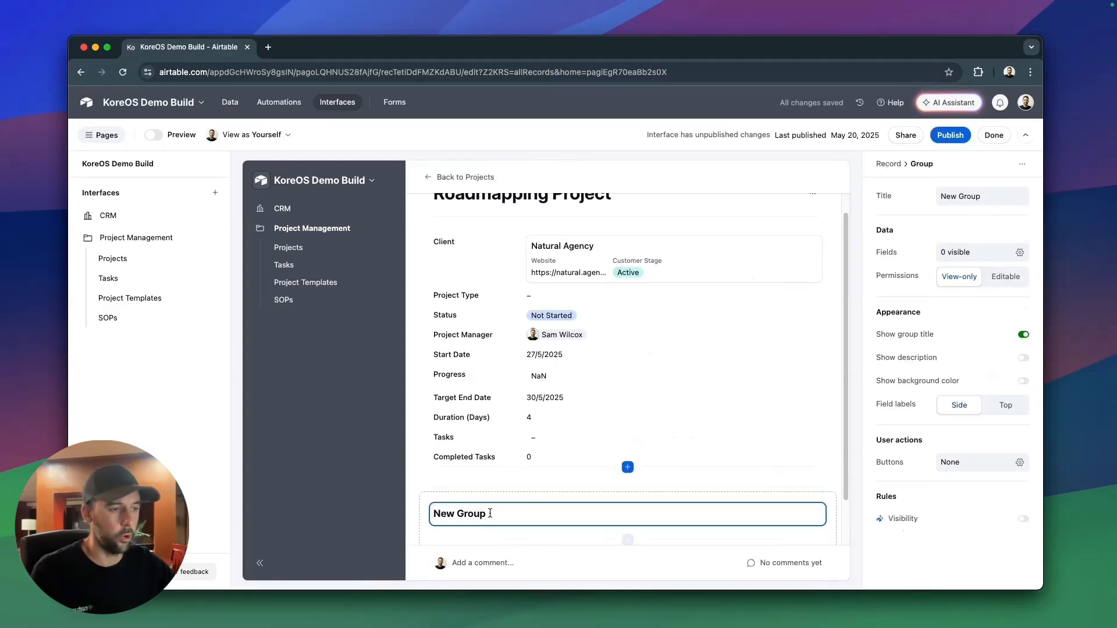
type("Proje")
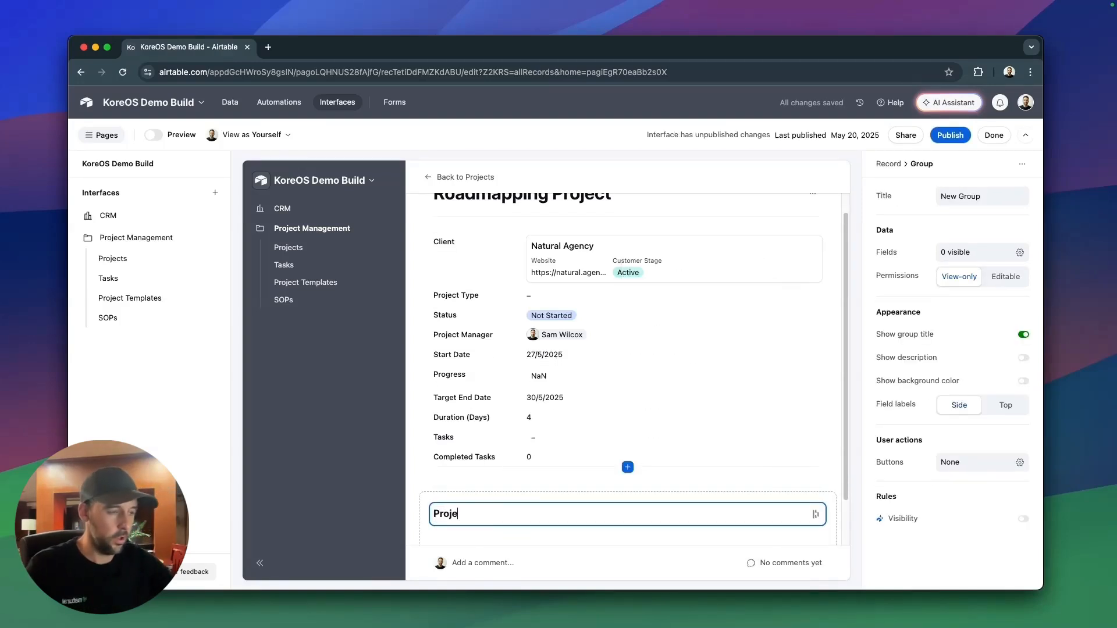
type("ct Progress")
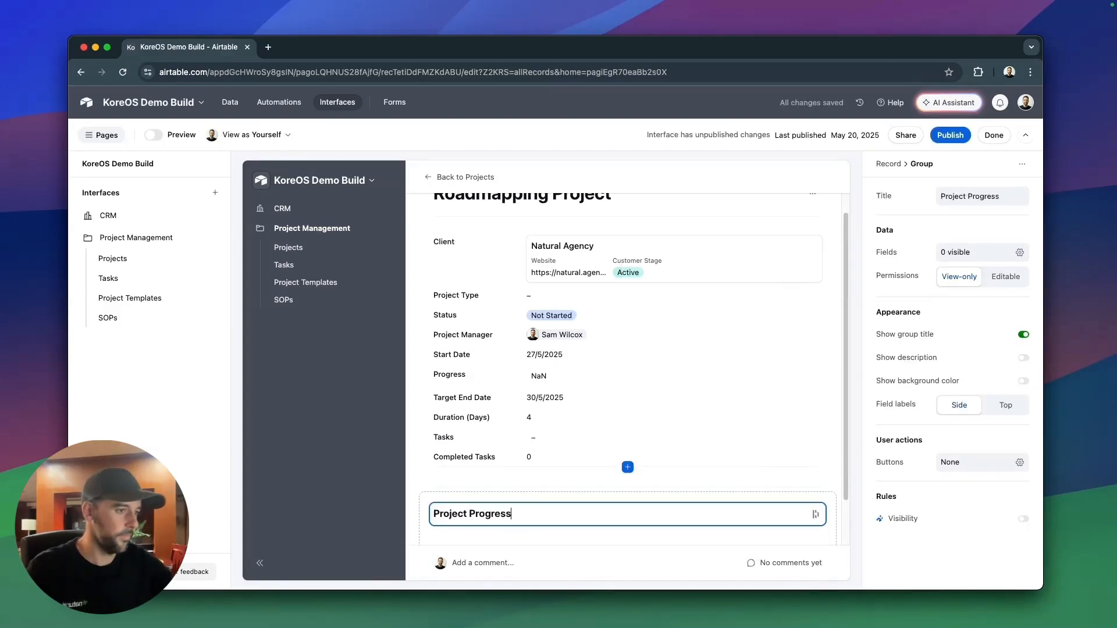
scroll(517, 519, "down", 2)
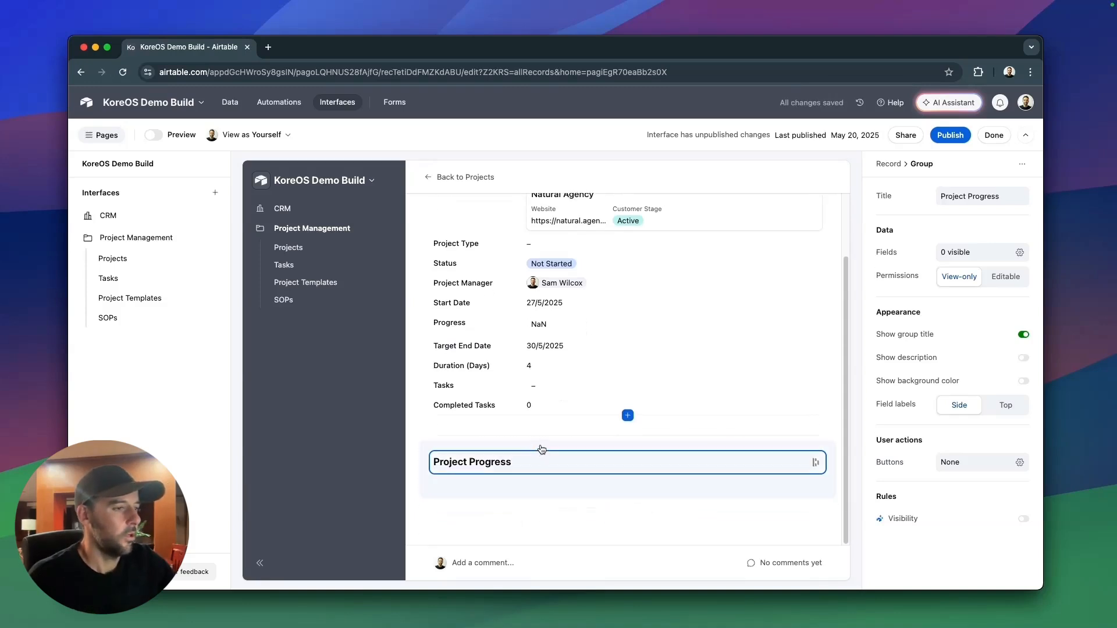
left_click(589, 452)
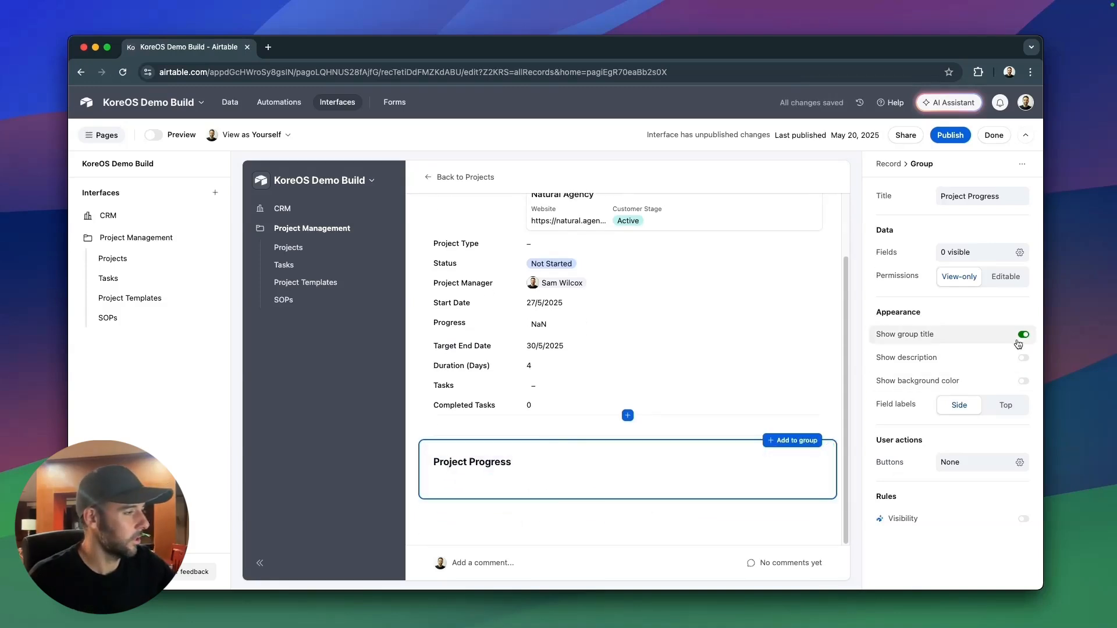
left_click(1022, 382)
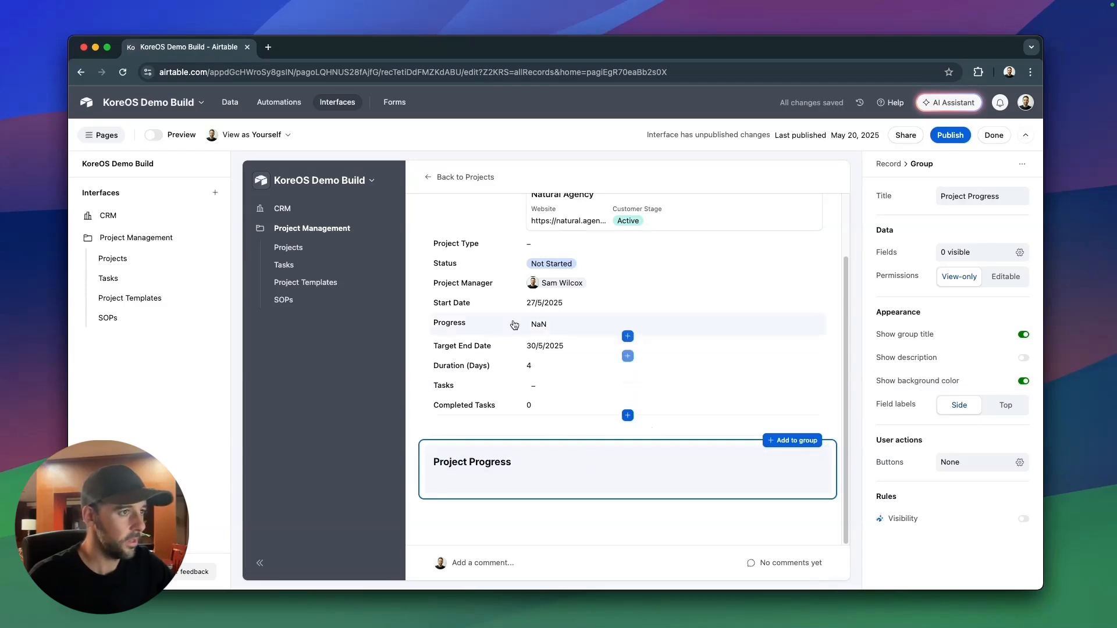
Move the Progress and Completed Tasks fields into the Project Progress group.
scroll(523, 361, "up", 1)
left_click_drag(451, 341, 640, 489)
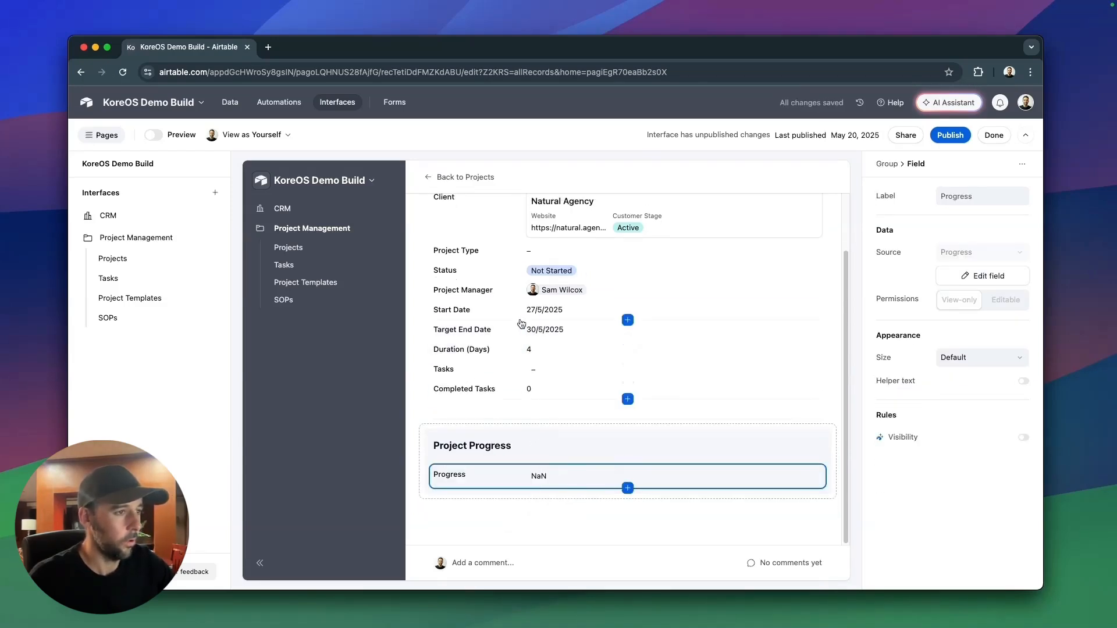
left_click_drag(464, 392, 585, 485)
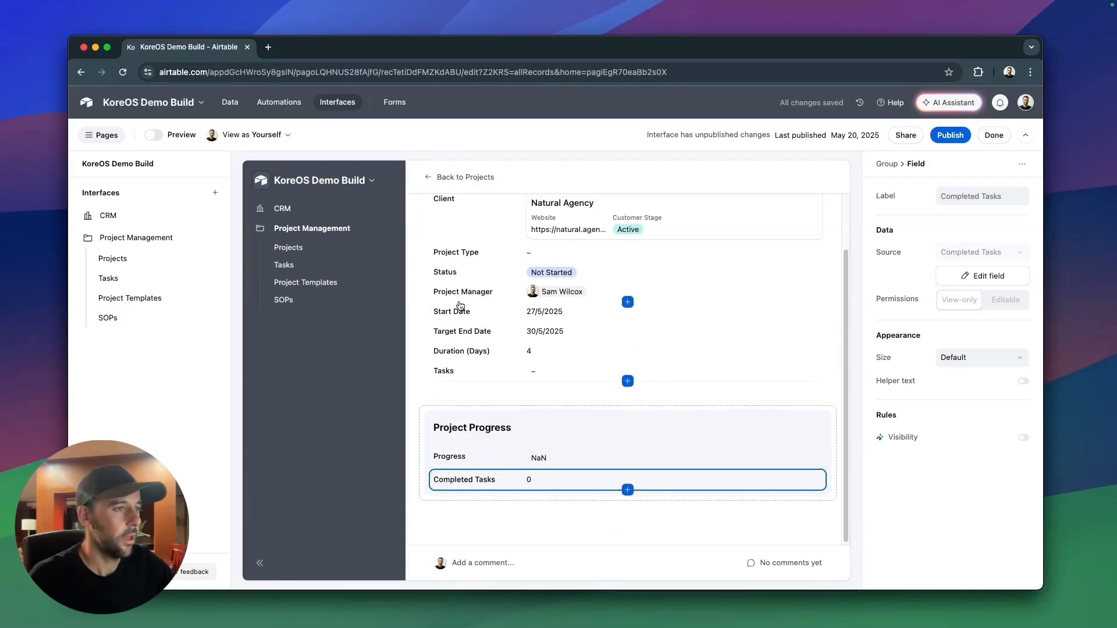
Add the Total Tasks field beside Completed Tasks and move the Project Progress group directly under the record title.
scroll(509, 431, "up", 2)
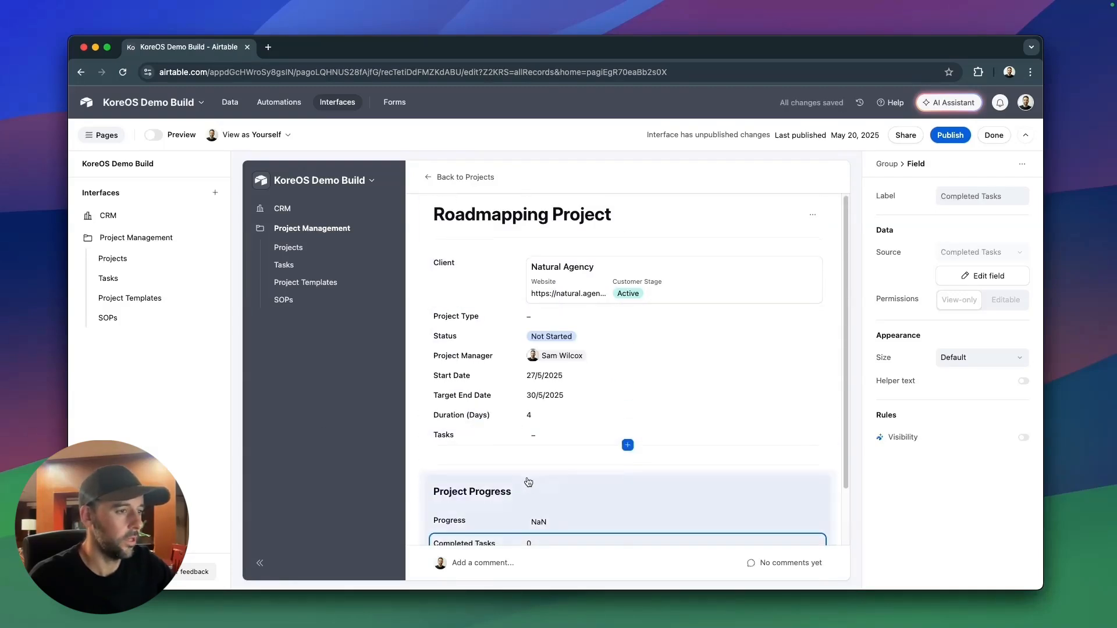
scroll(512, 433, "down", 2)
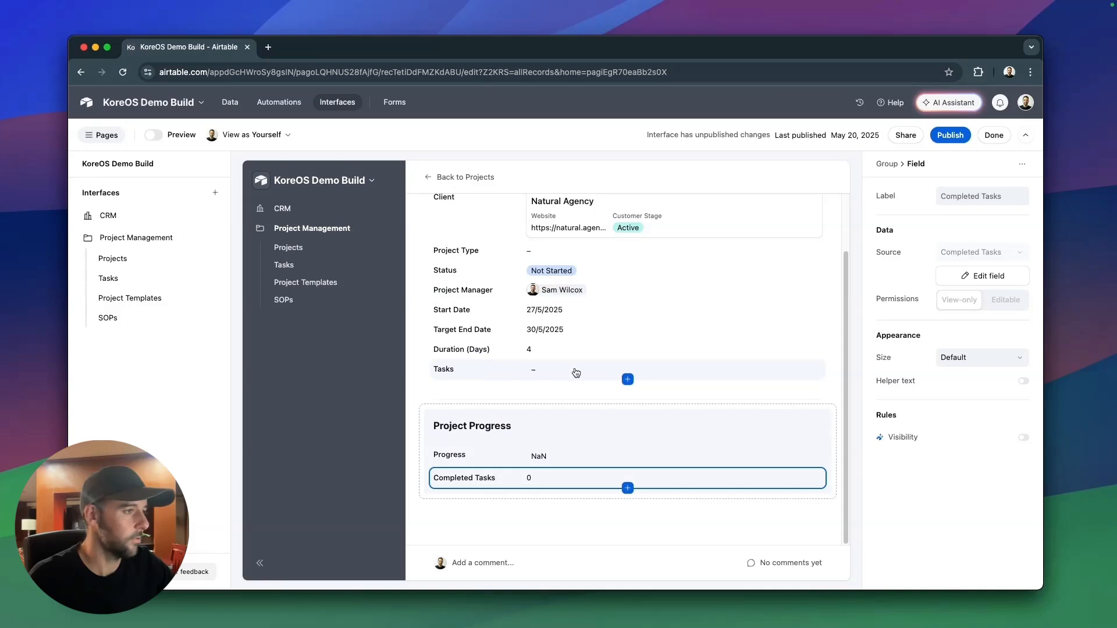
left_click(632, 489)
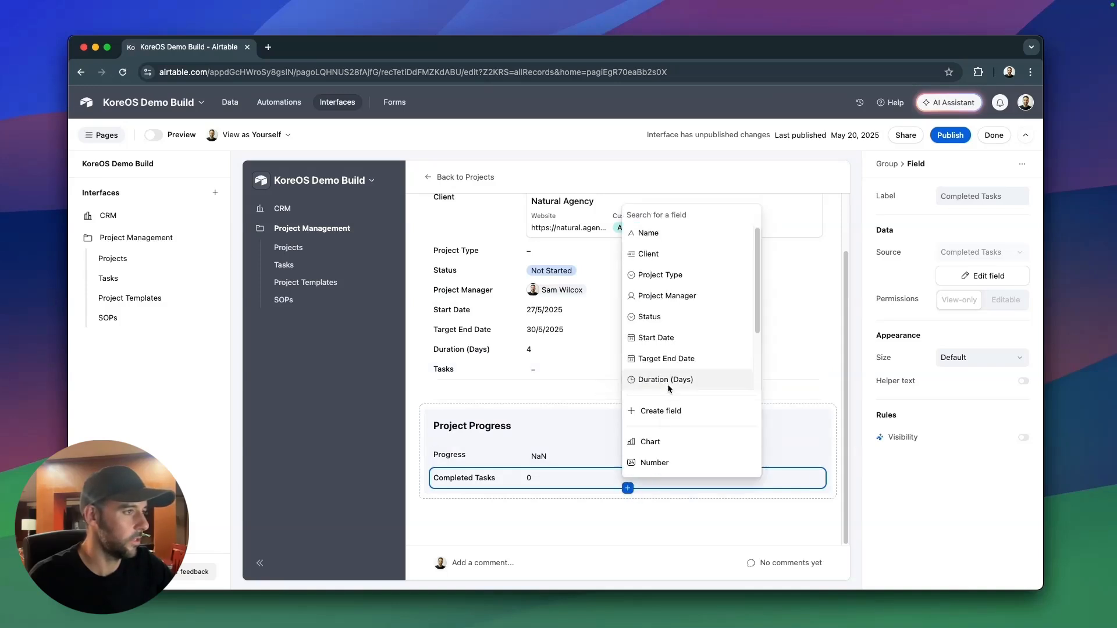
scroll(695, 343, "down", 3)
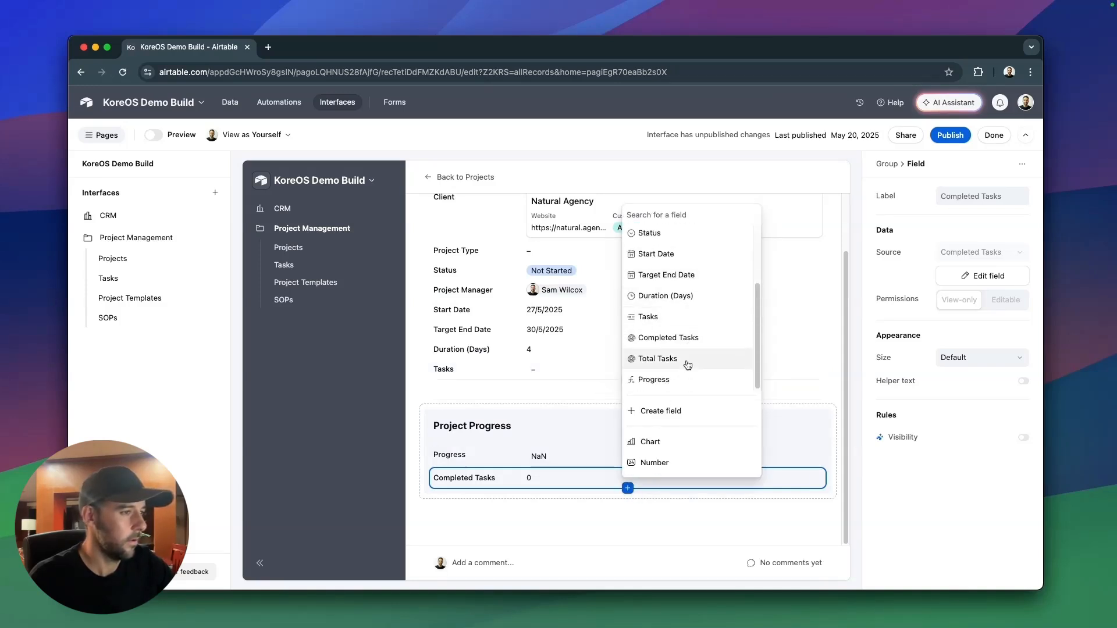
left_click(687, 365)
left_click_drag(446, 504, 733, 464)
left_click_drag(593, 399, 636, 223)
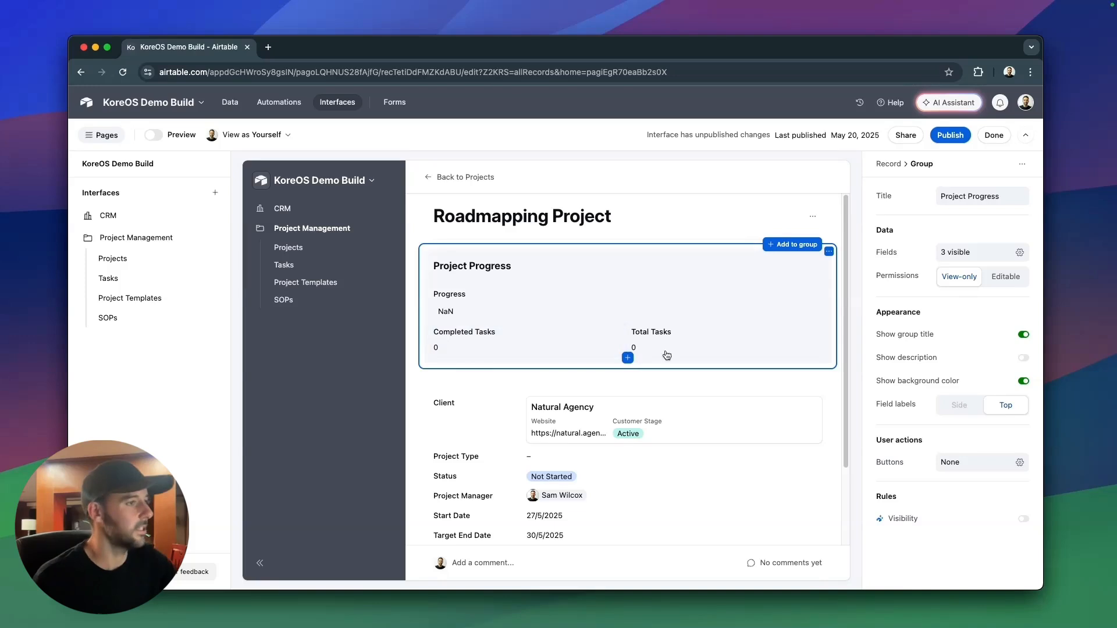
Show the title of the group holding the Client field, rename it Project Info, and display Client as a compact pill.
scroll(628, 407, "down", 3)
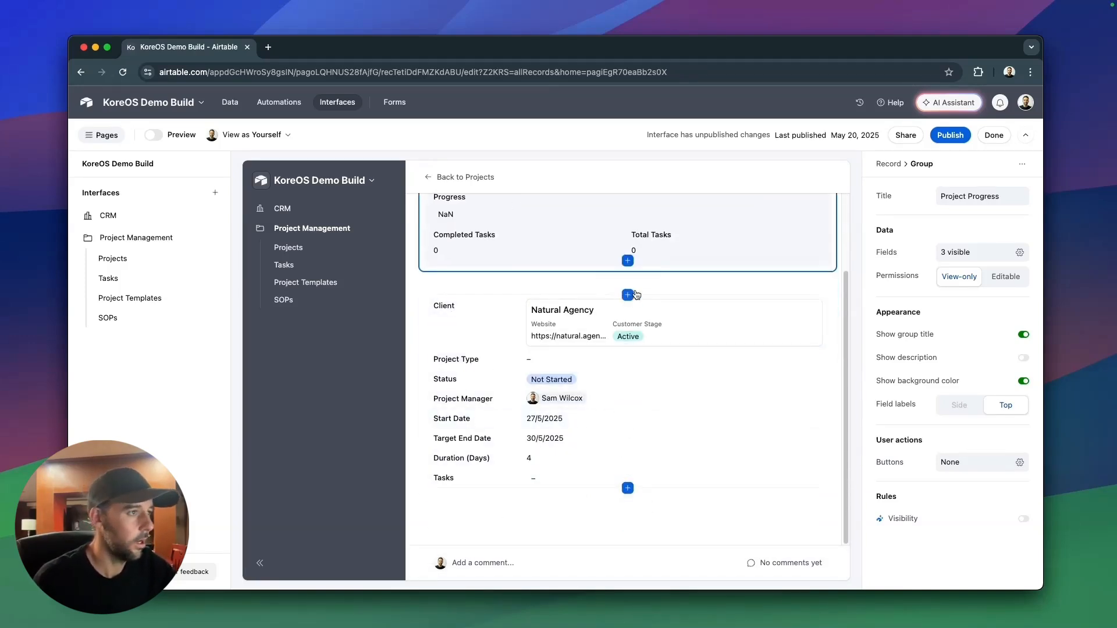
left_click(734, 291)
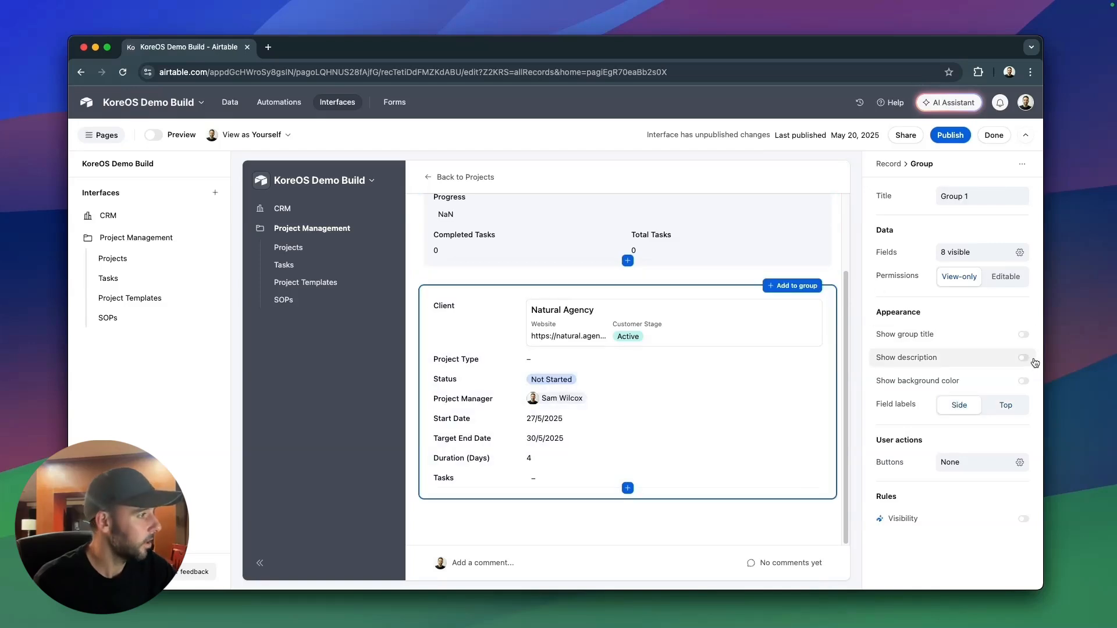
left_click(1023, 334)
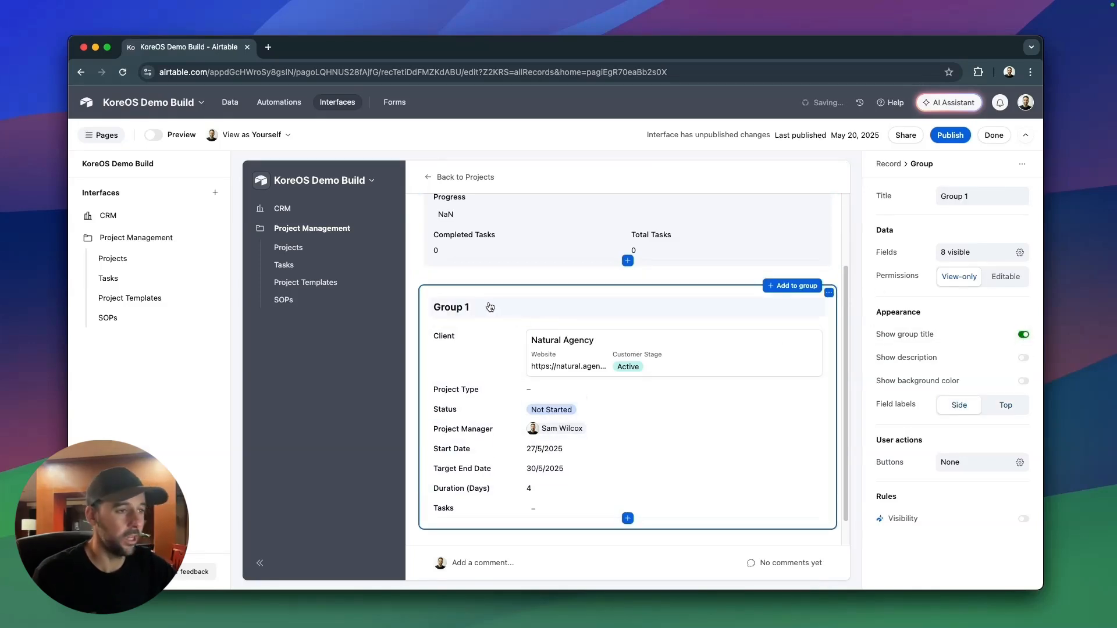
left_click(464, 303)
key("super+a")
type("P")
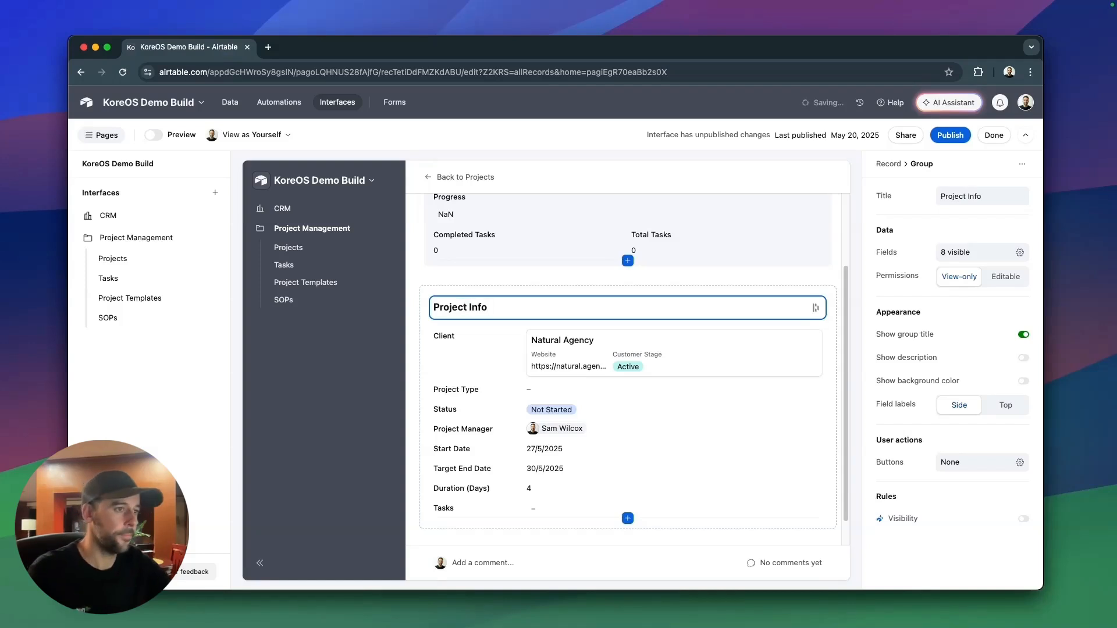
left_click(483, 348)
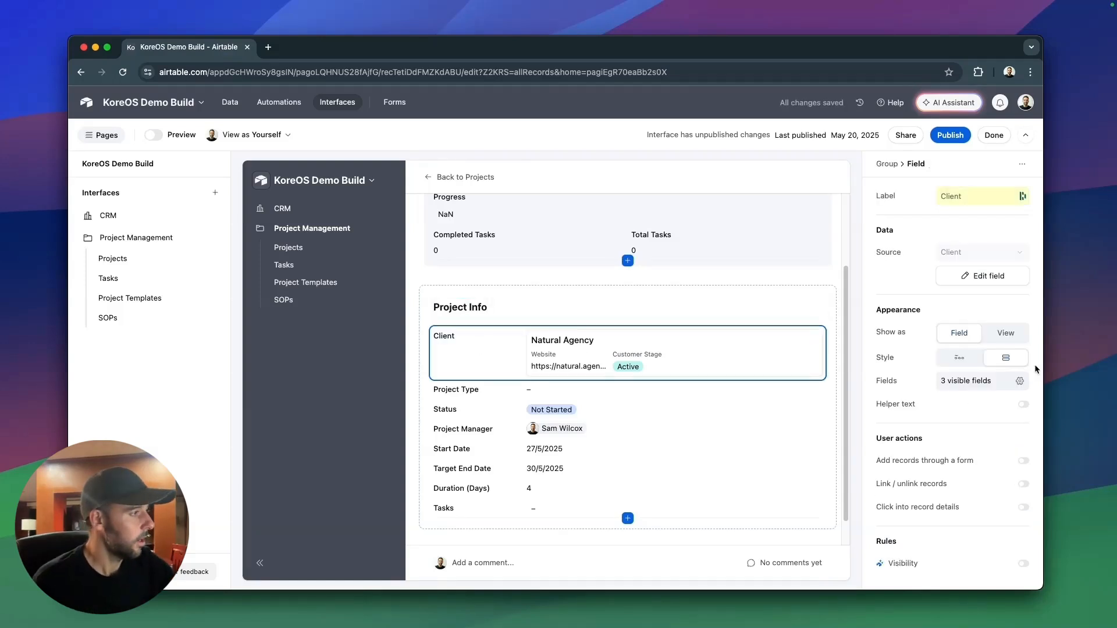
left_click(957, 359)
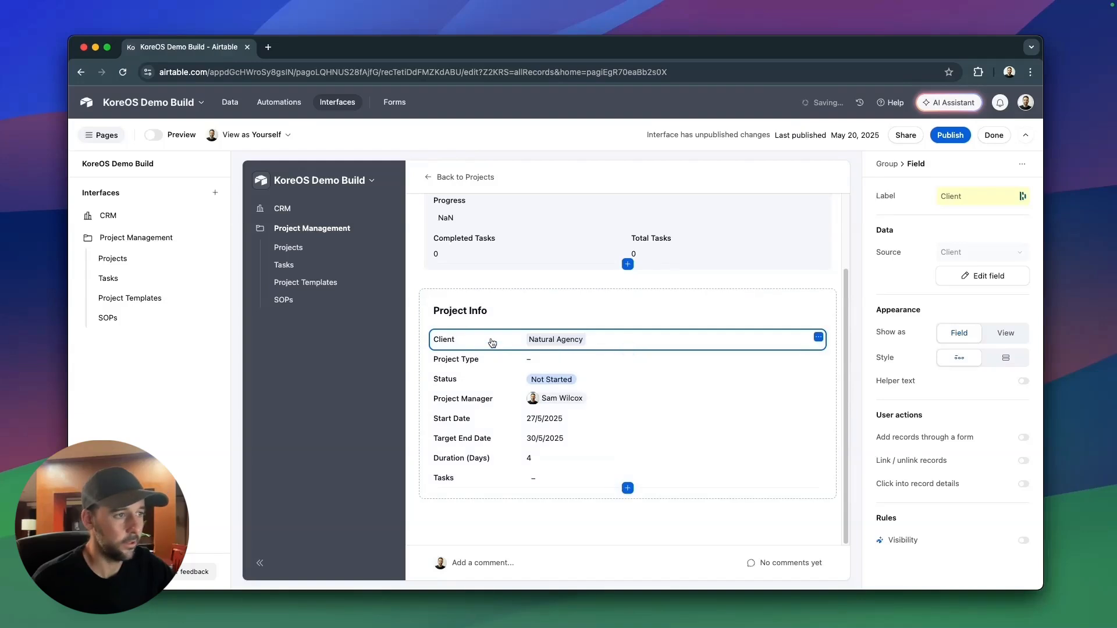
Place Status beside Project Type and Project Manager beside Client in the Project Info group.
left_click(574, 366)
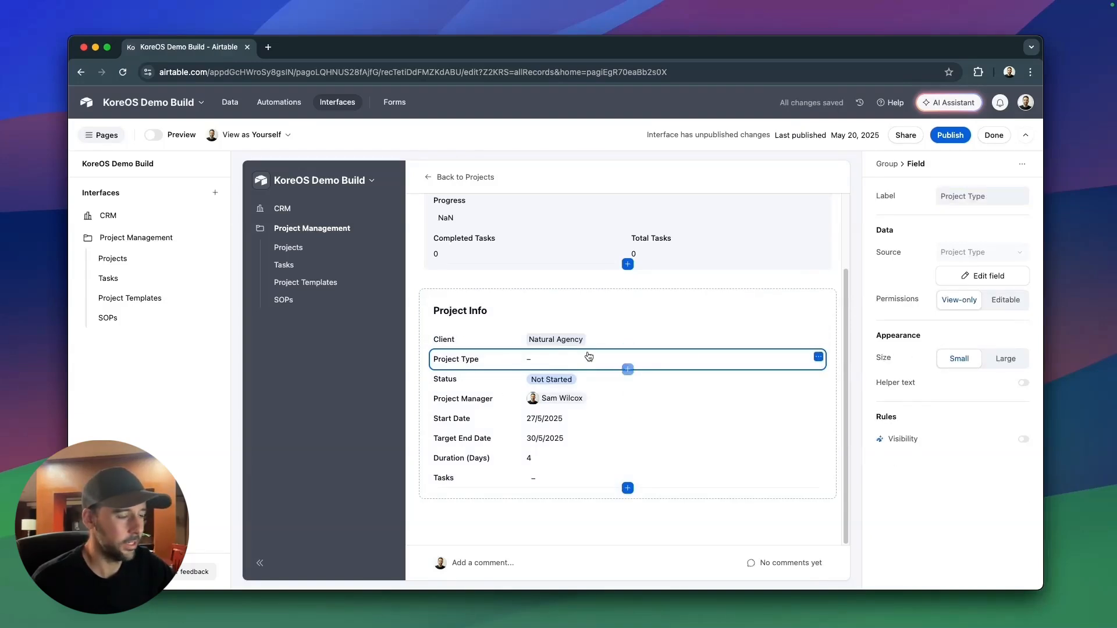
left_click_drag(451, 383, 794, 372)
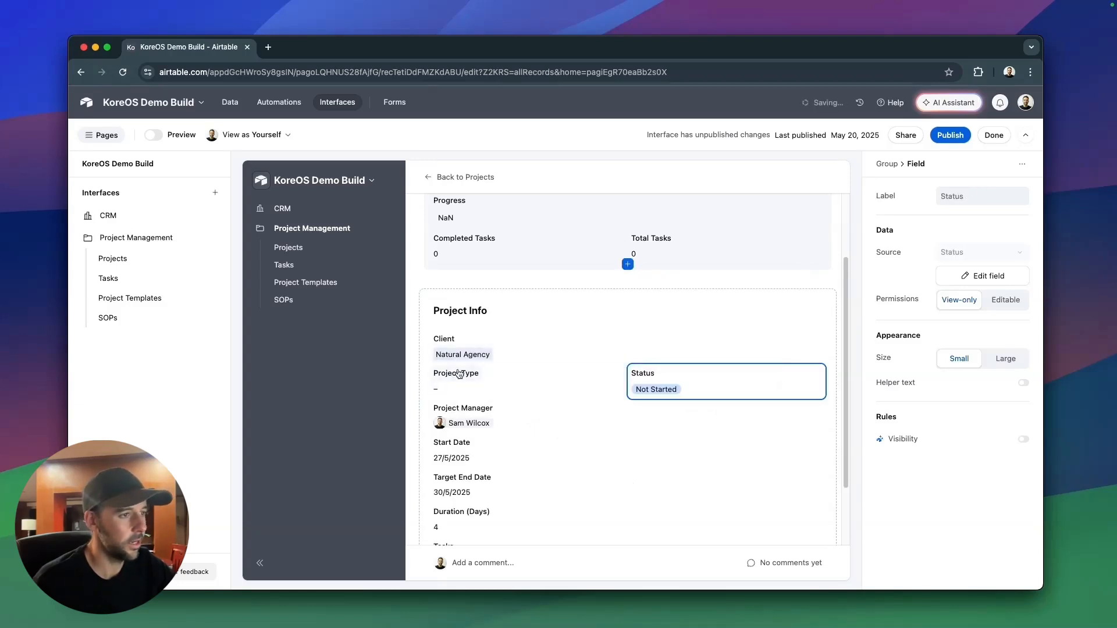
left_click_drag(460, 411, 777, 342)
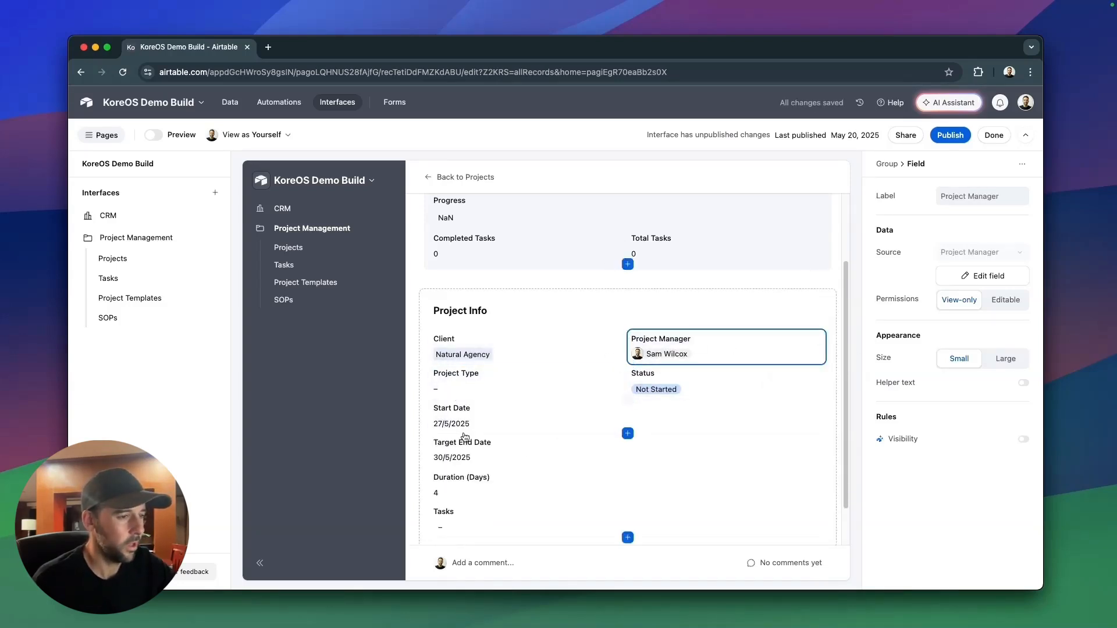
Place Target End Date beside Start Date in the Project Info group, above Duration (Days).
left_click_drag(463, 444, 769, 409)
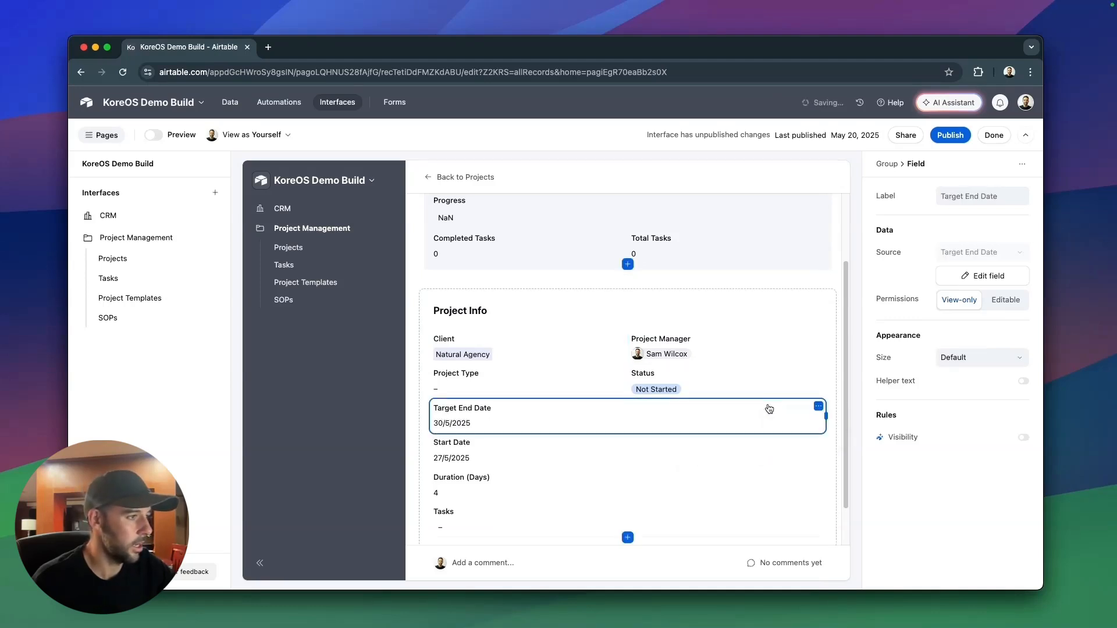
left_click_drag(464, 446, 453, 414)
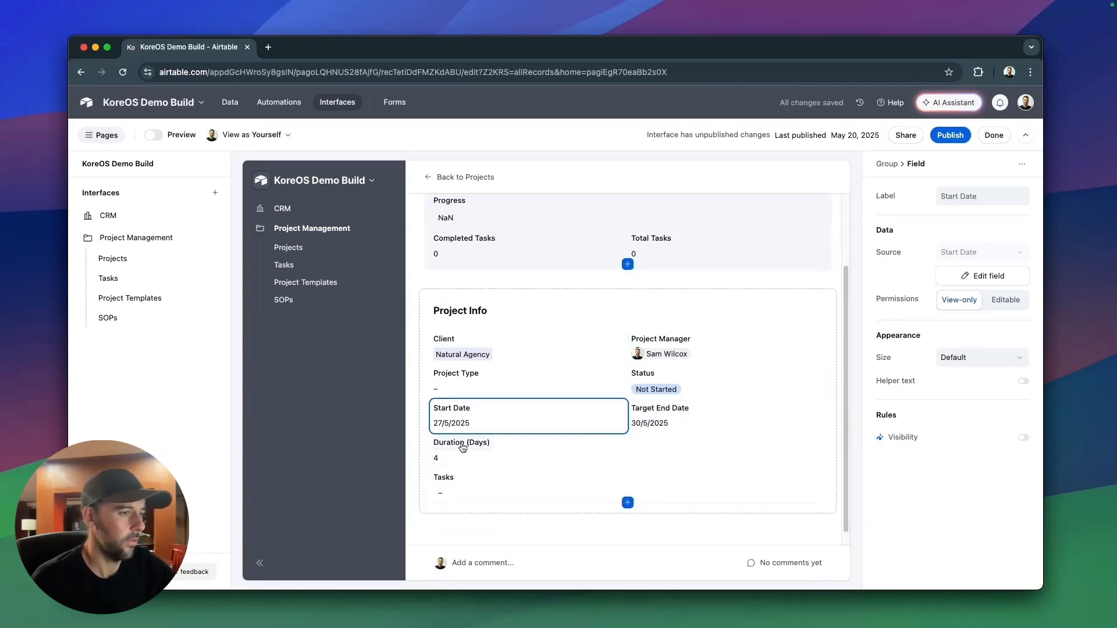
left_click_drag(460, 446, 531, 449)
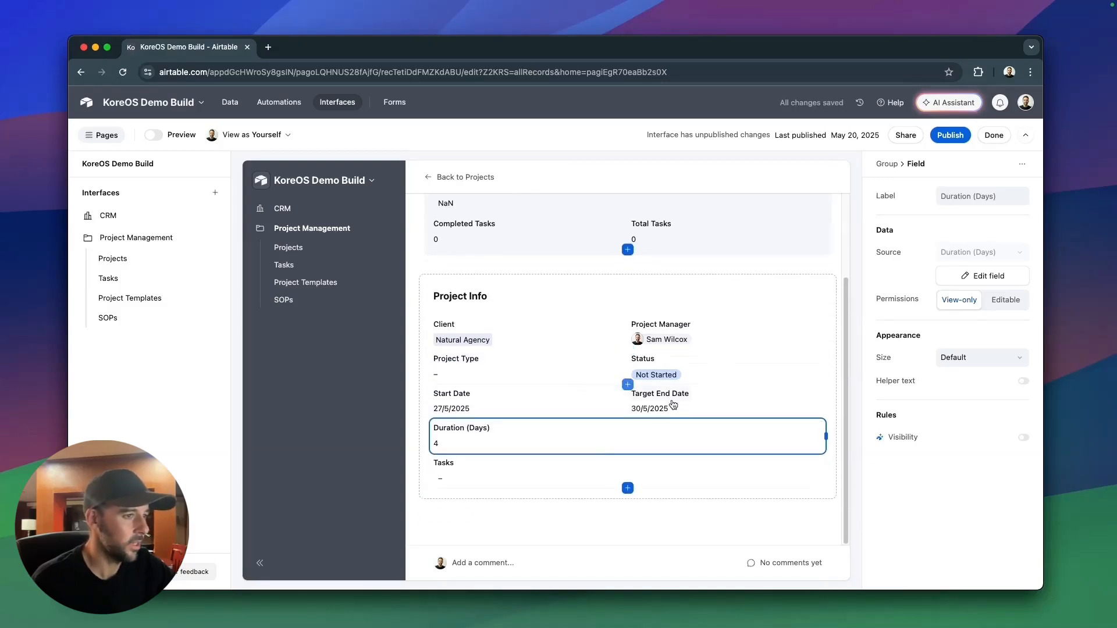
left_click(508, 478)
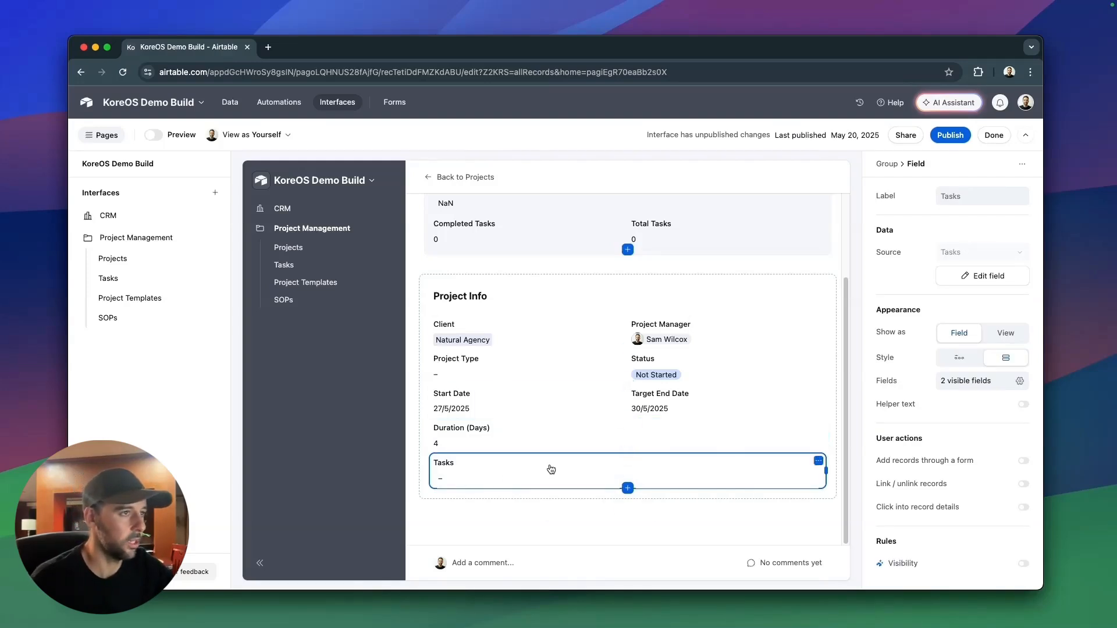
Publish the interface changes and open Test Project's published detail page from the list of all projects.
left_click(950, 135)
left_click(676, 437)
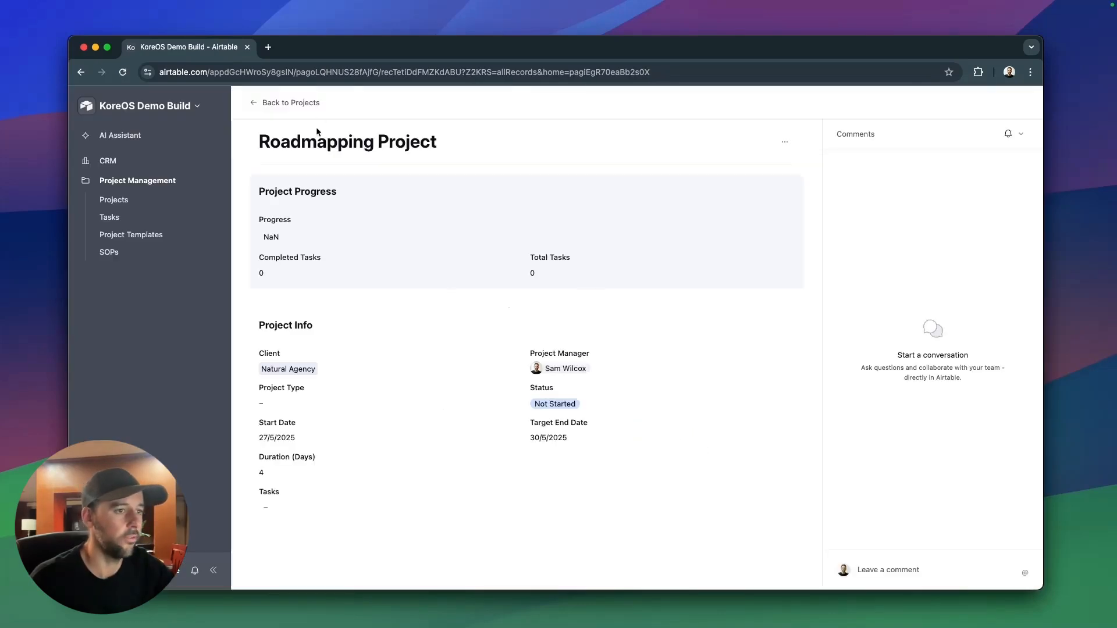
left_click(306, 103)
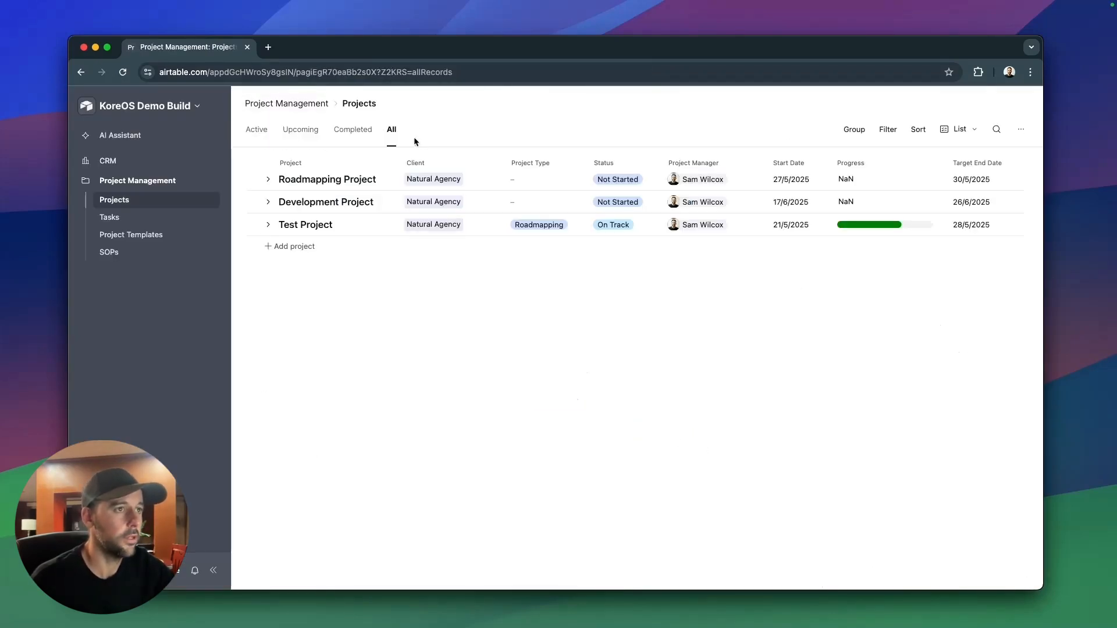
left_click(370, 225)
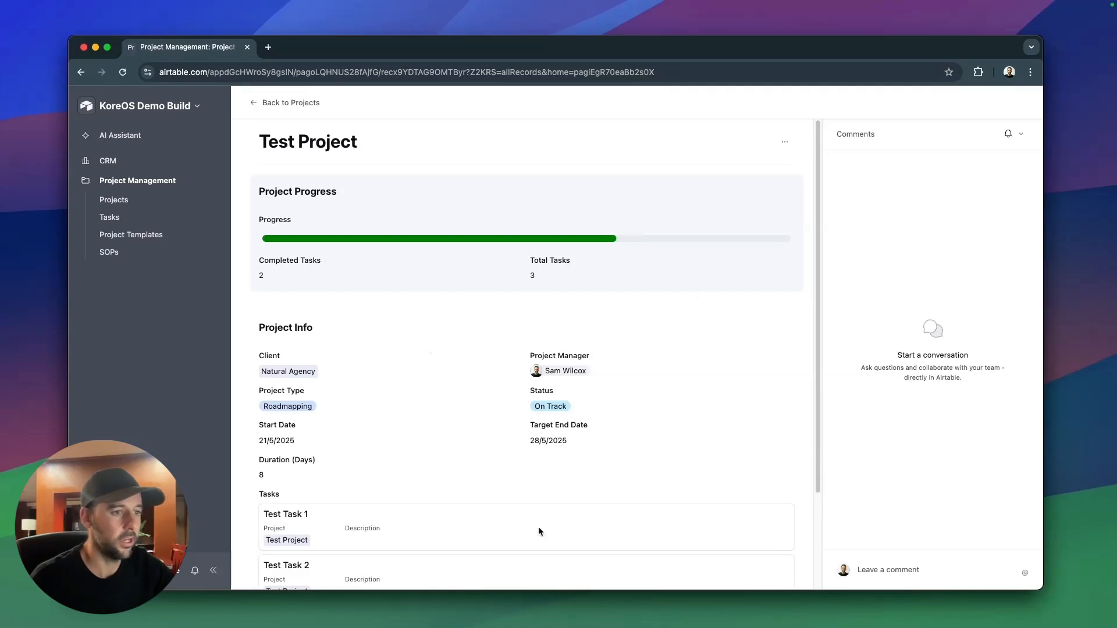
Return to editing the interface and select the Tasks field in Test Project's Project Info group.
left_click(204, 108)
left_click(144, 132)
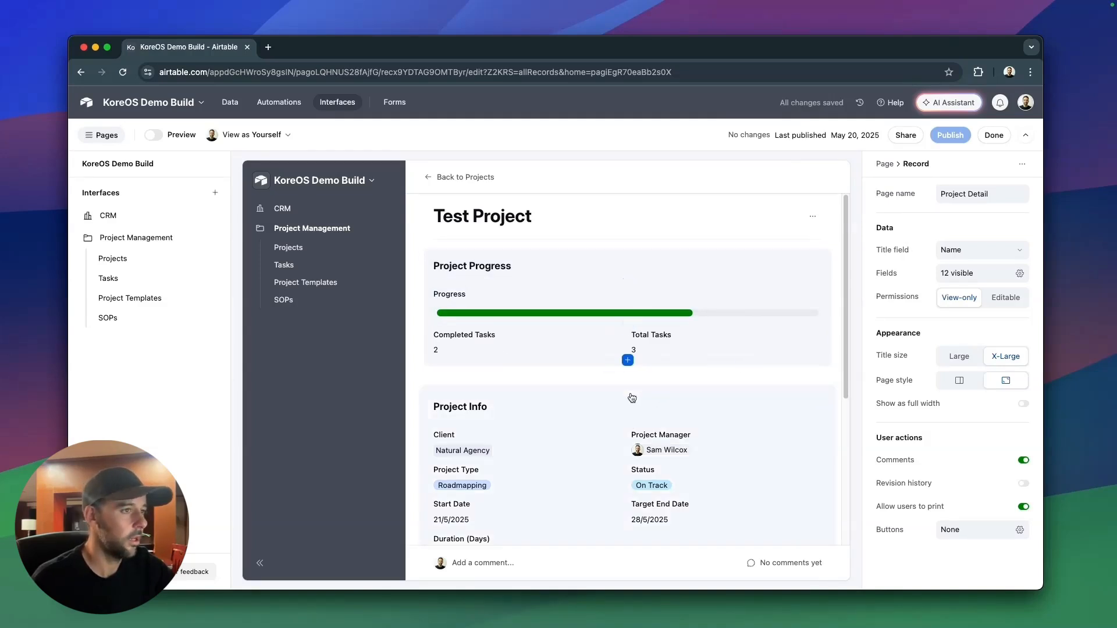
scroll(603, 323, "down", 1)
scroll(603, 322, "down", 5)
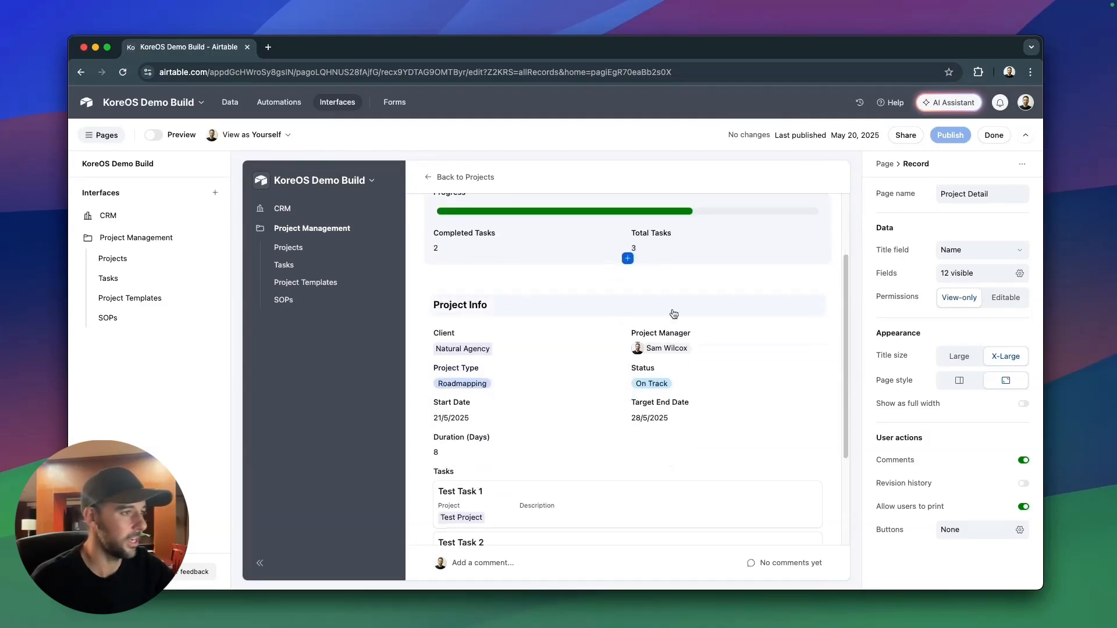
scroll(588, 372, "down", 1)
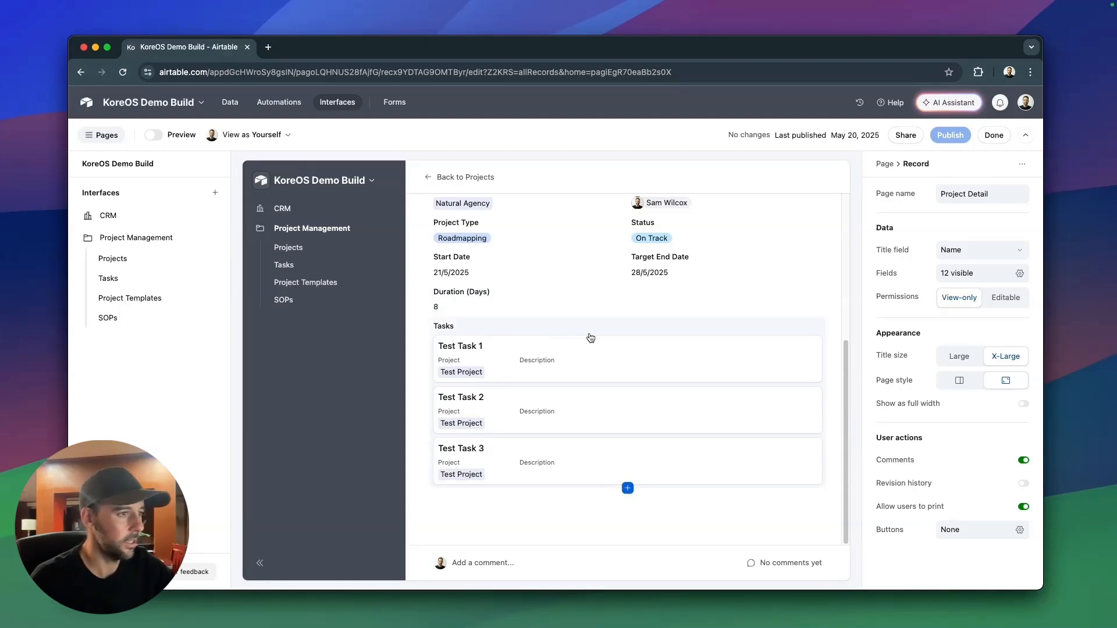
left_click(488, 327)
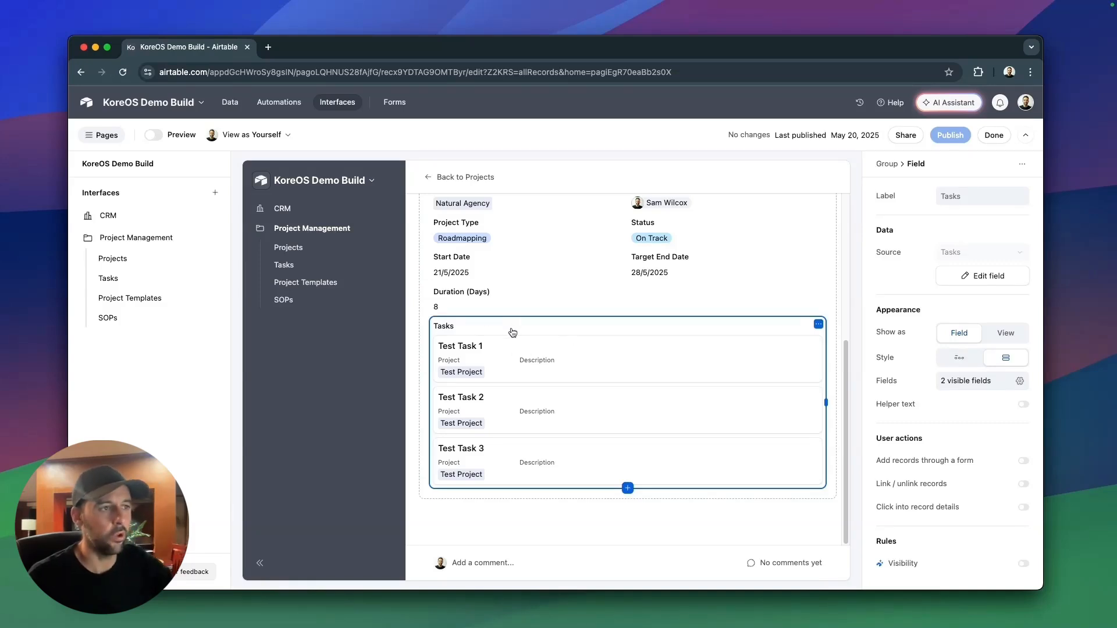
Look at the Tasks page, and expand Test Project on the Projects page to view its nested tasks.
left_click(324, 265)
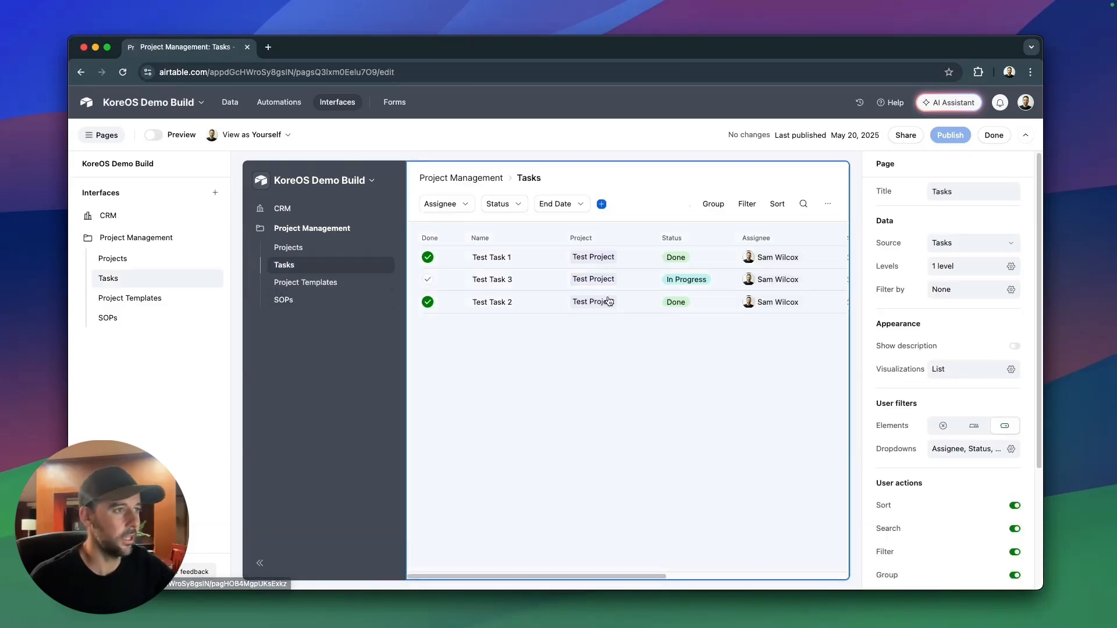
left_click(300, 249)
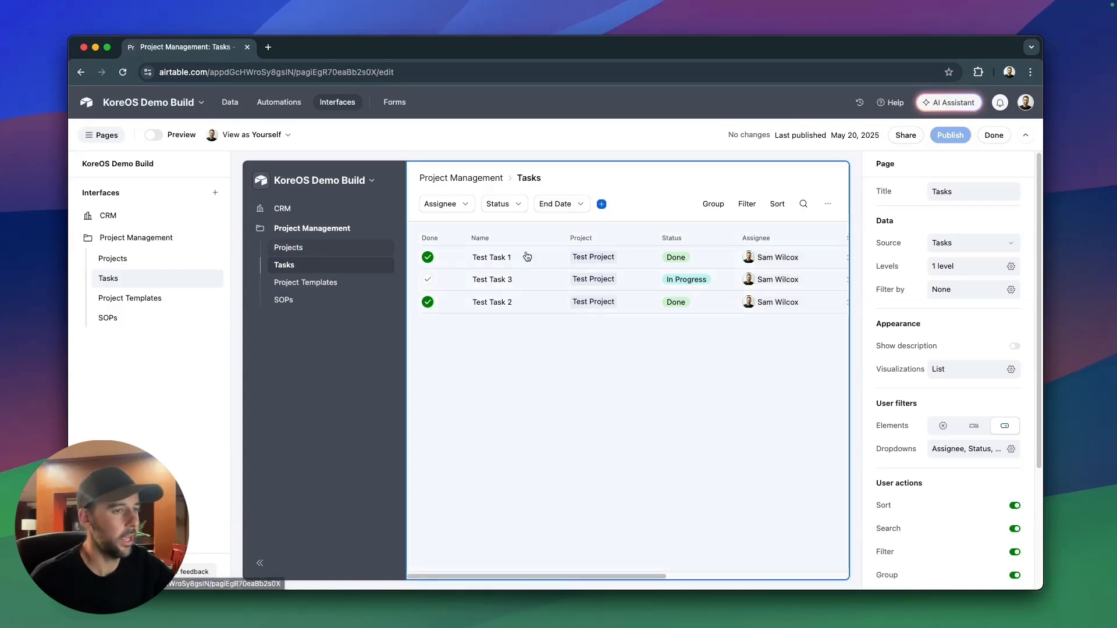
left_click(428, 259)
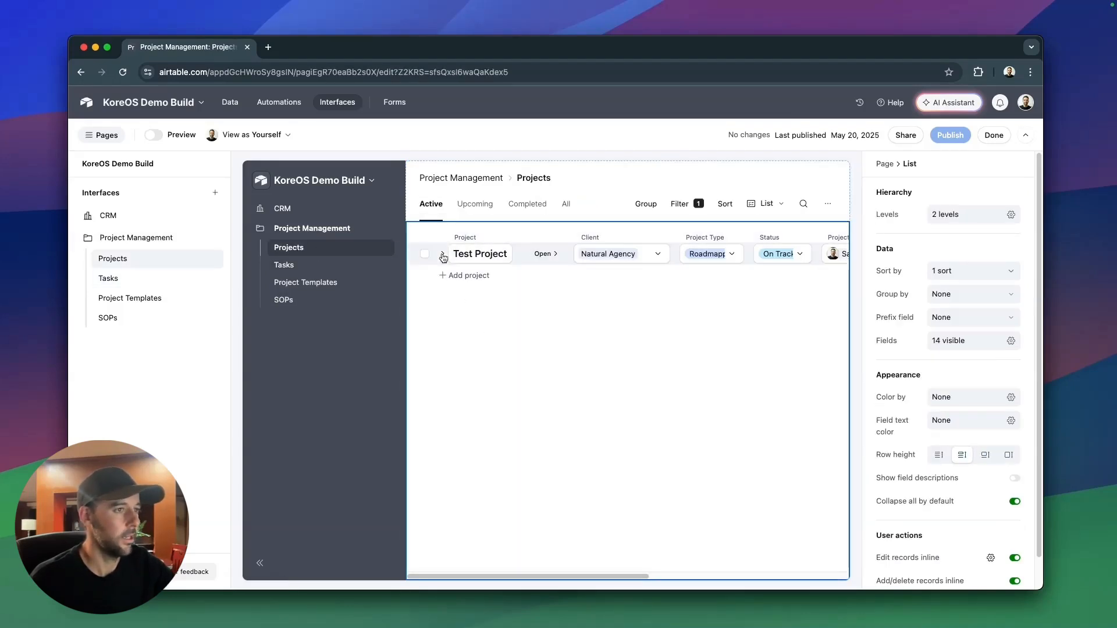
left_click(442, 254)
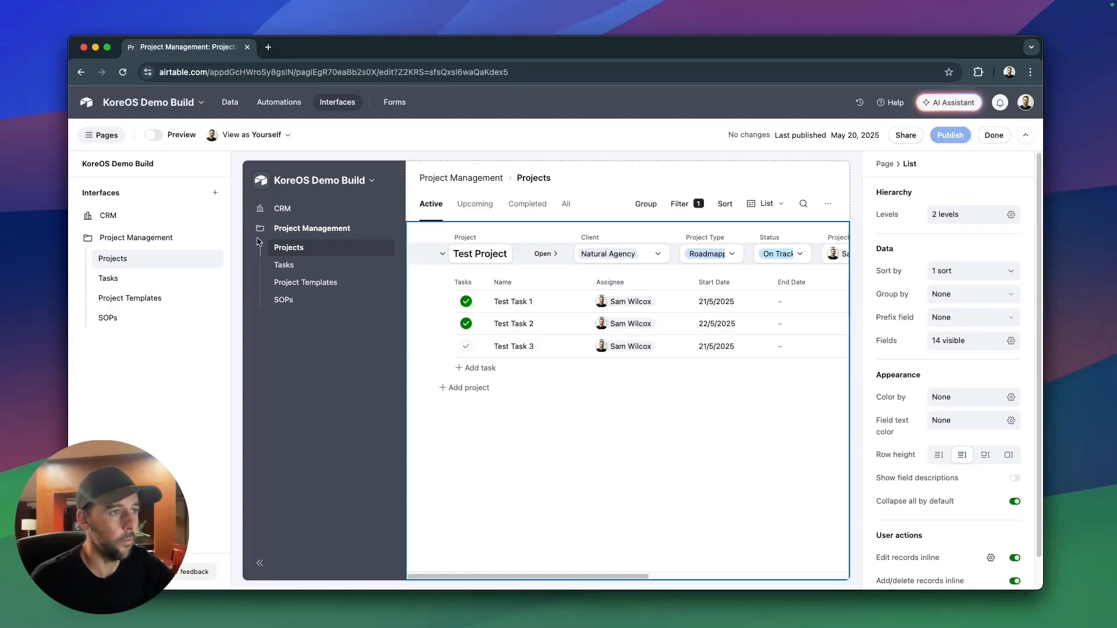
Open Test Project's detail page and show its Tasks field as a view instead of a field.
left_click(550, 257)
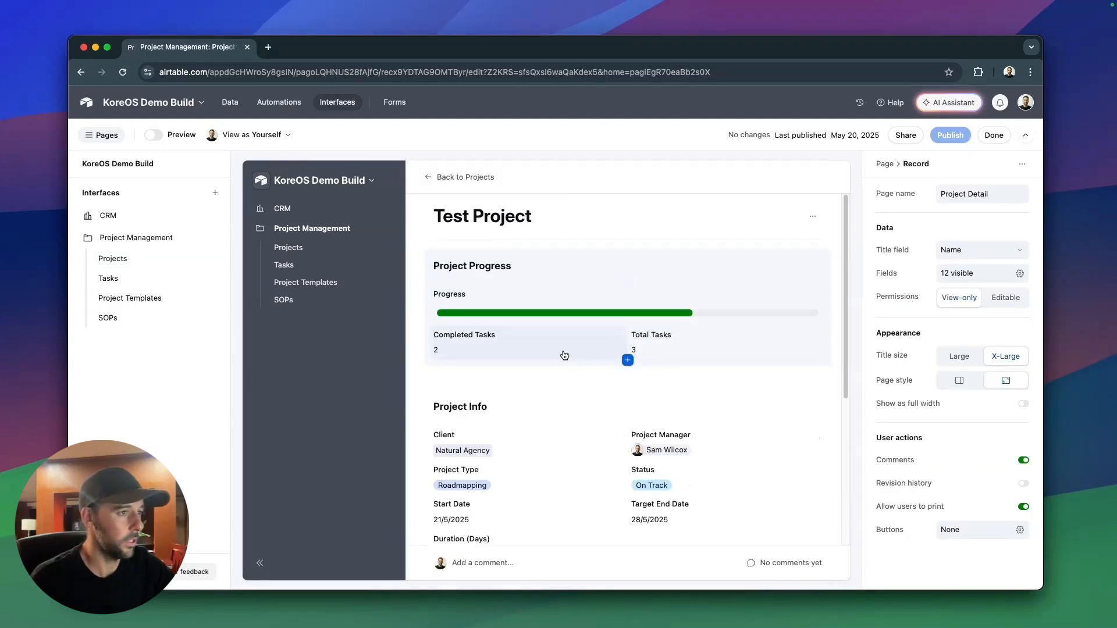
scroll(563, 349, "down", 5)
left_click(447, 327)
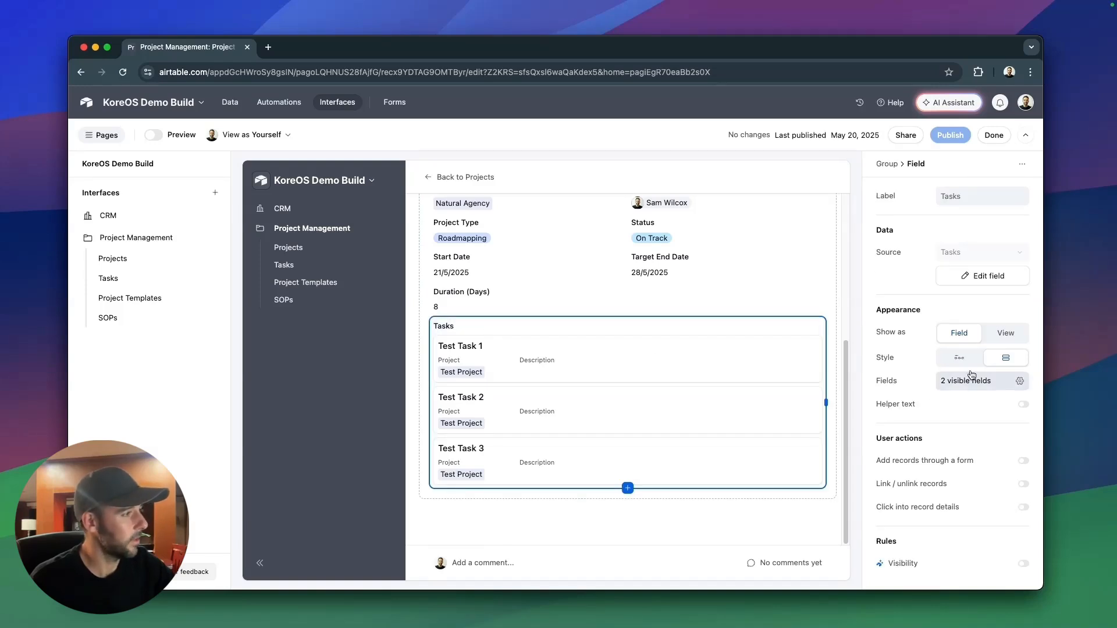
left_click(1006, 334)
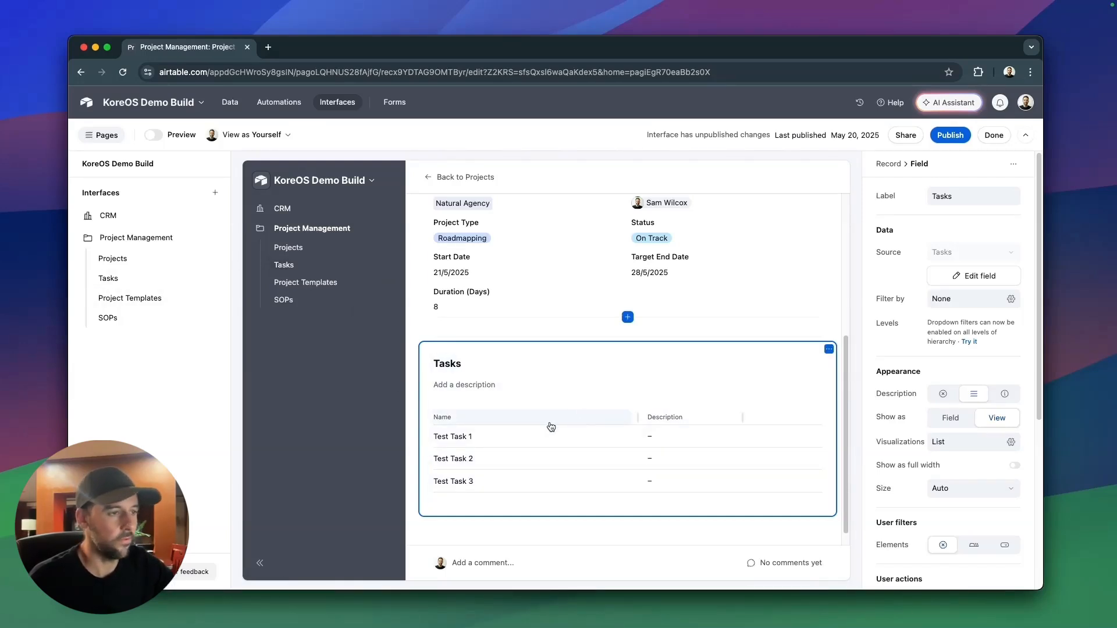
Show the Assignee field in the Tasks list and narrow the Name column.
left_click(632, 406)
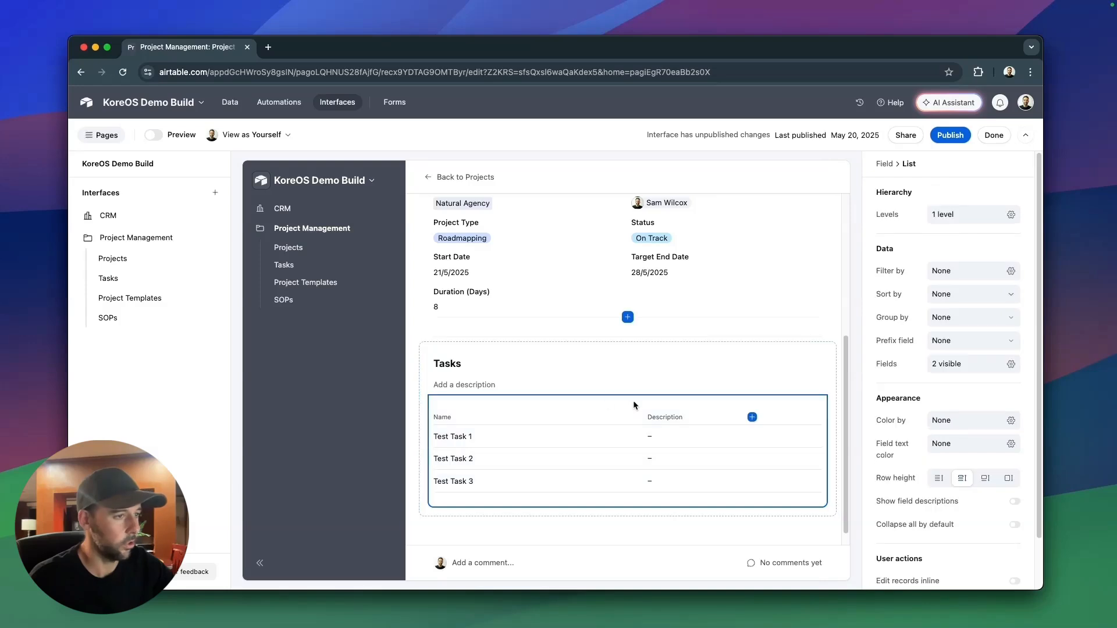
left_click(1010, 364)
scroll(961, 477, "down", 1)
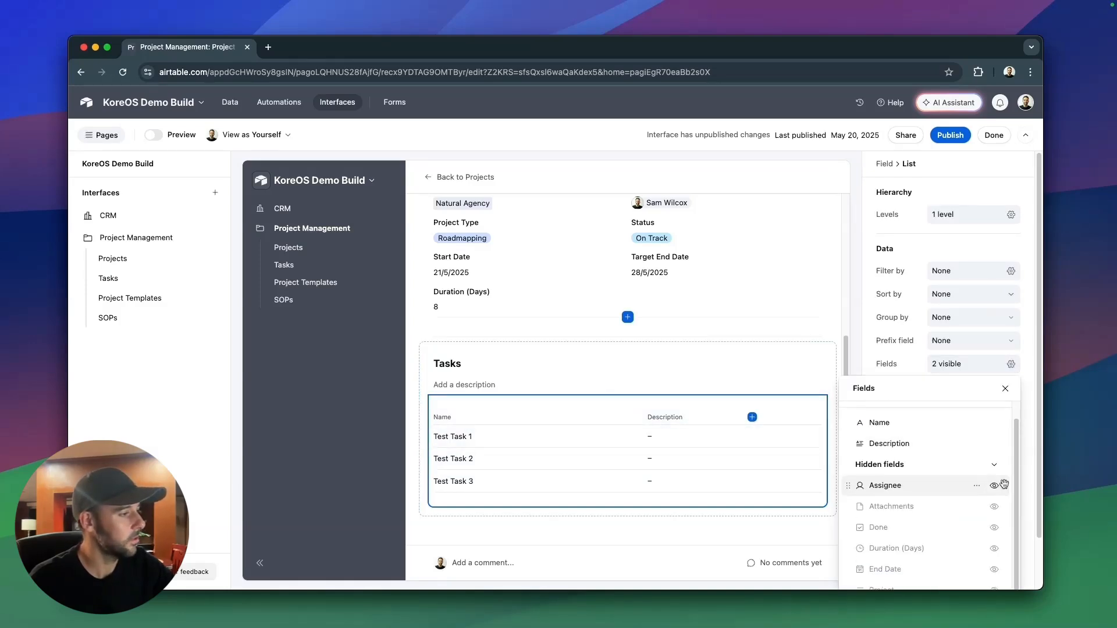
left_click(999, 486)
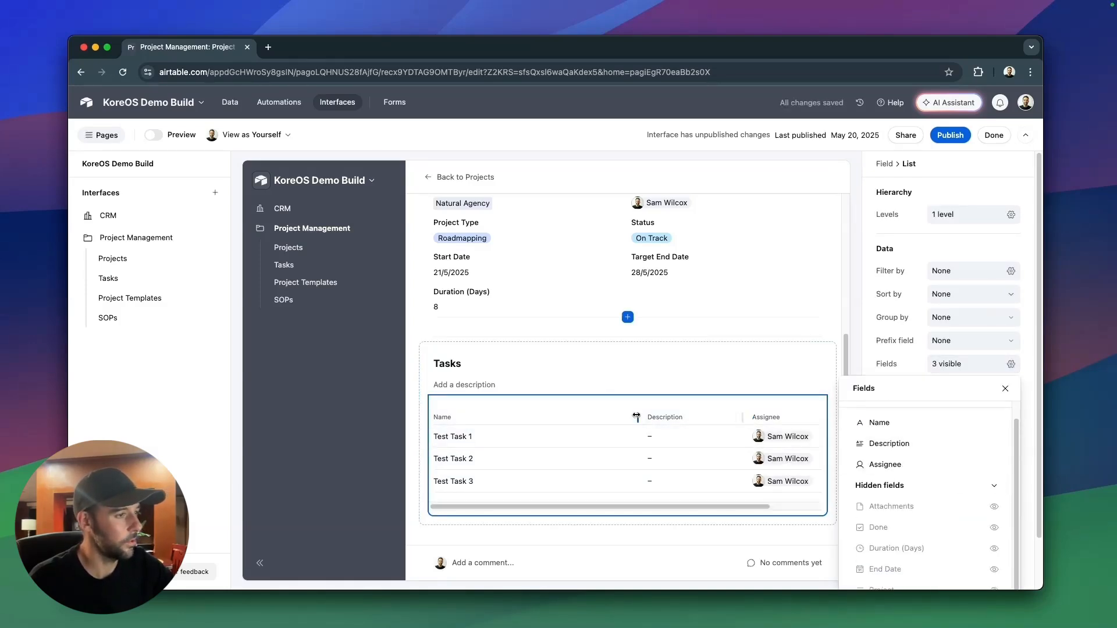
left_click_drag(640, 417, 510, 417)
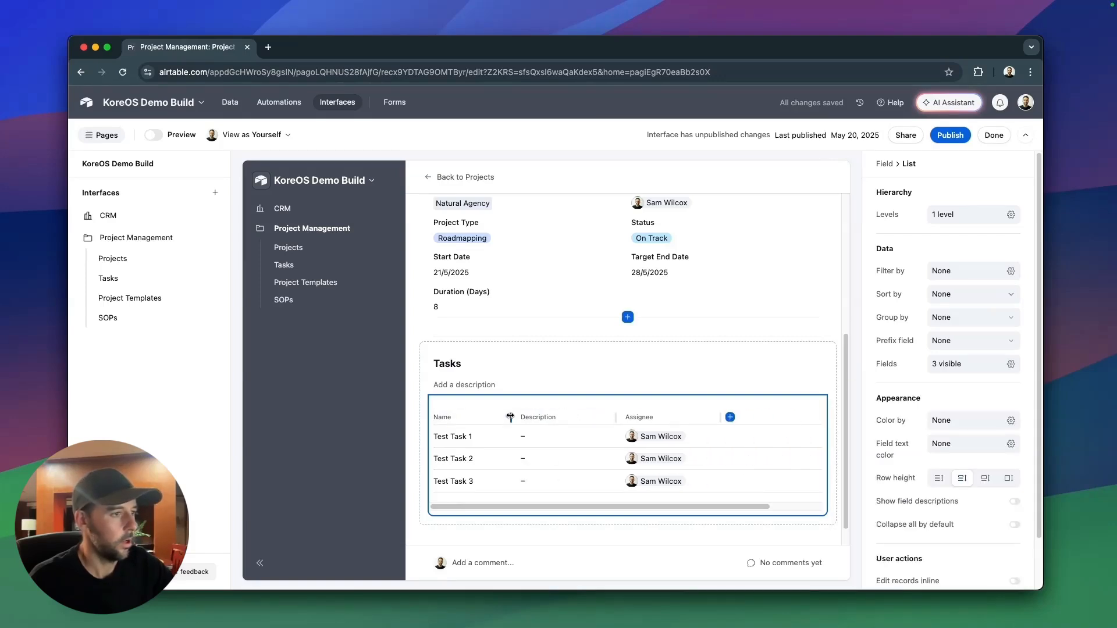
Hide Description in the Tasks list and show the Start Date, Status and End Date fields.
left_click(1005, 366)
left_click(995, 467)
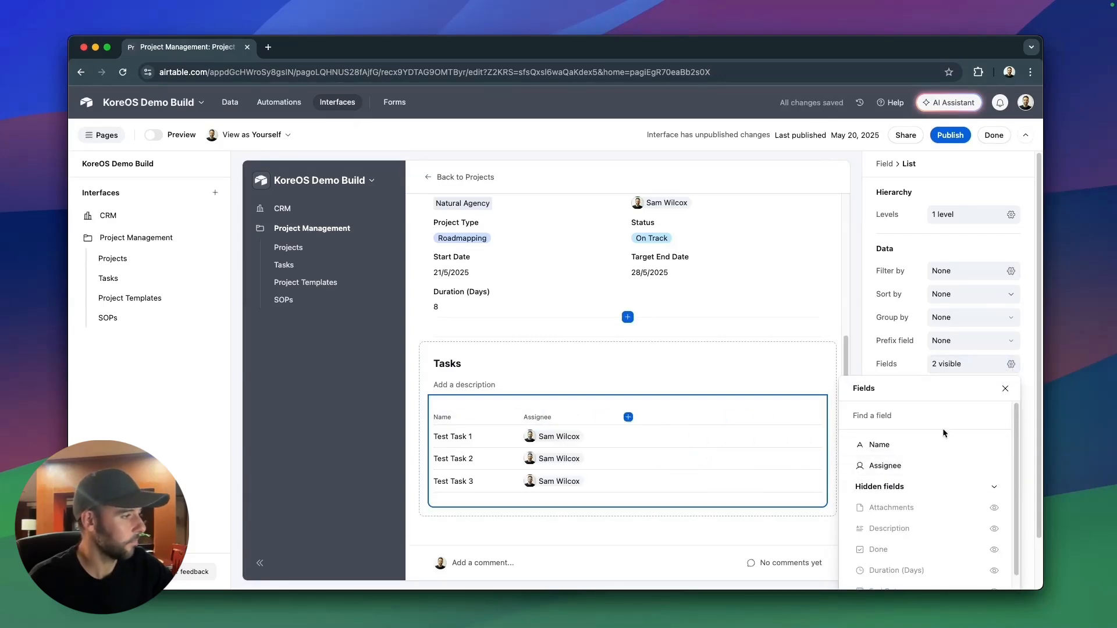
scroll(896, 529, "down", 3)
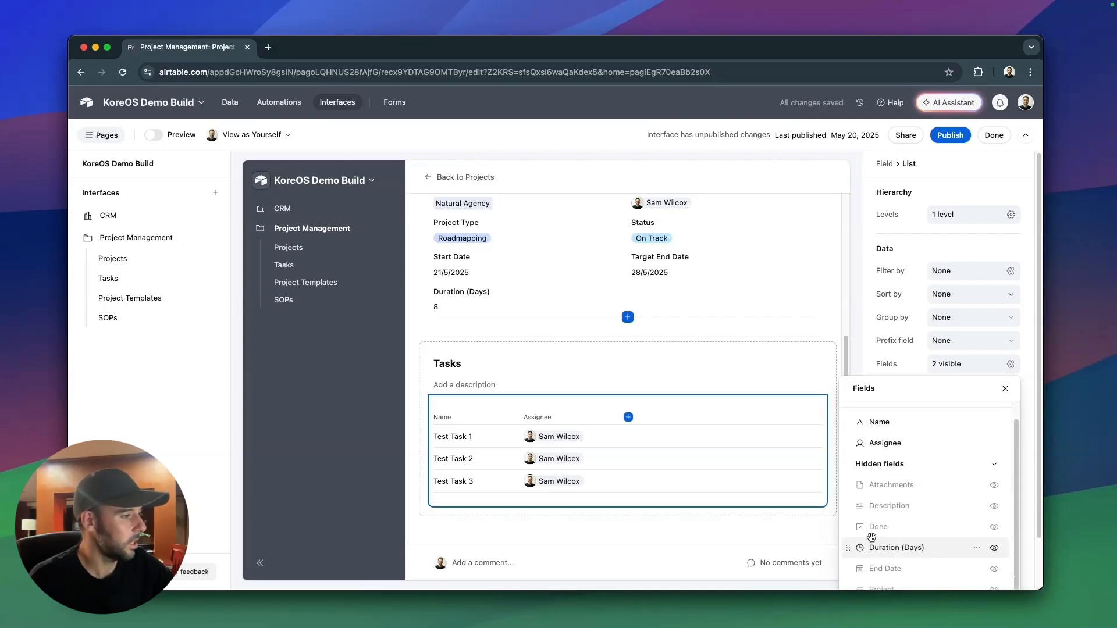
left_click(994, 569)
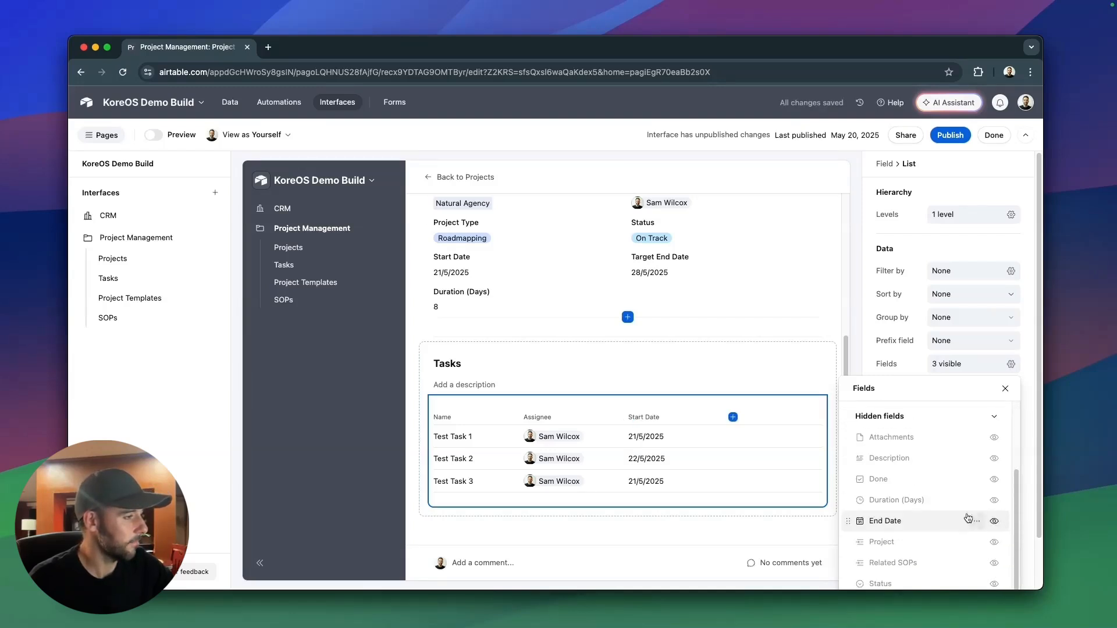
left_click(995, 584)
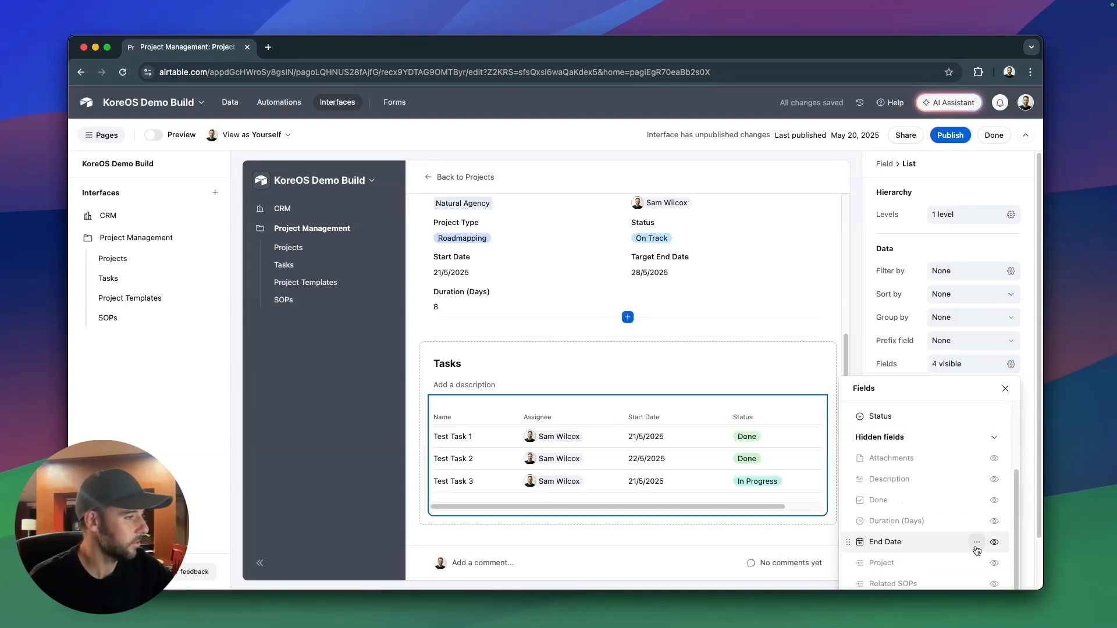
left_click(994, 541)
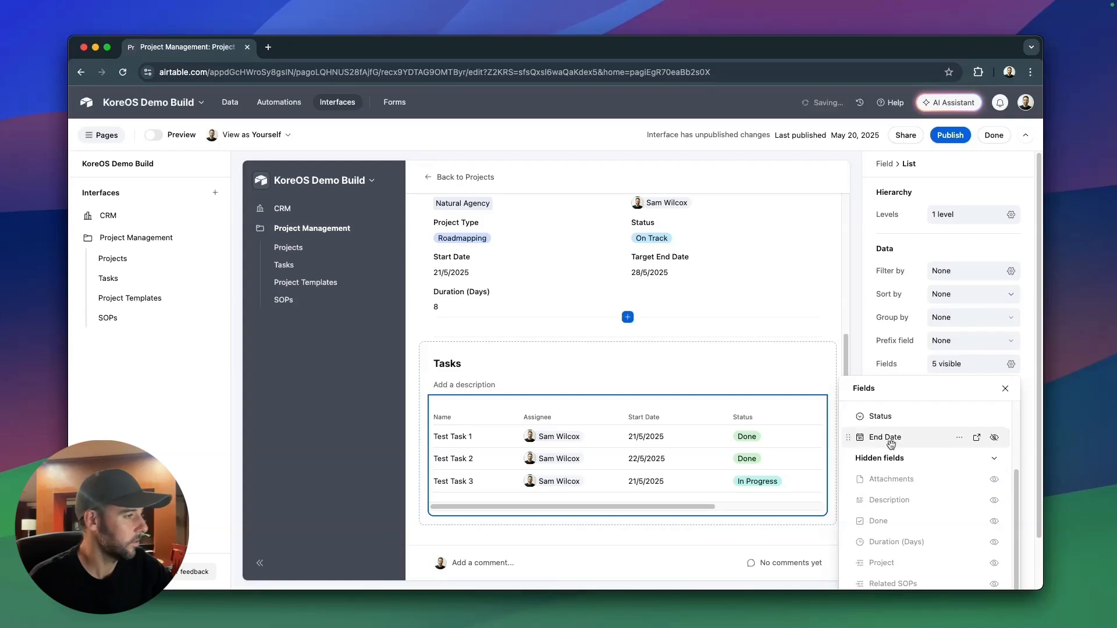
Move Status directly after Name in the Tasks list and narrow the Status and Start Date columns.
scroll(860, 453, "up", 3)
left_click_drag(850, 519, 857, 465)
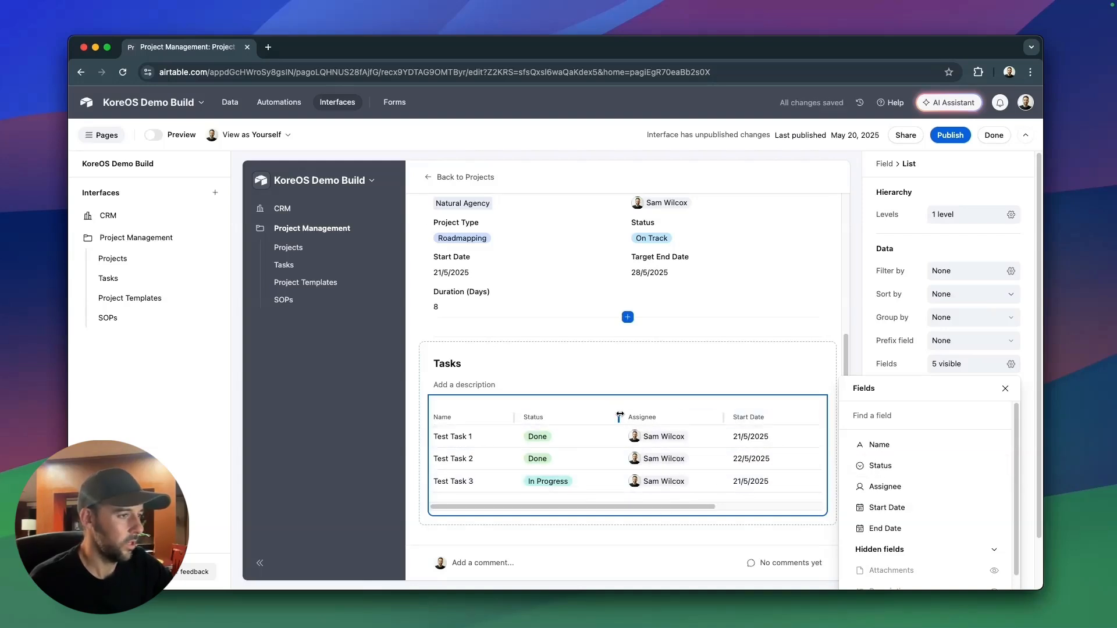
left_click(608, 418)
left_click_drag(618, 417, 600, 418)
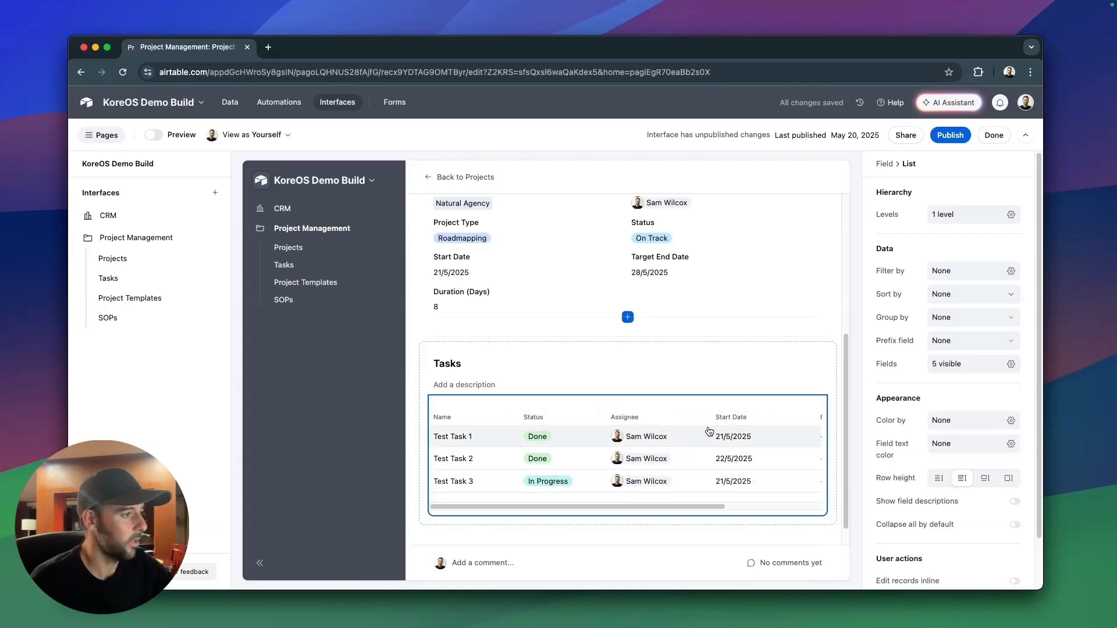
left_click_drag(806, 417, 780, 417)
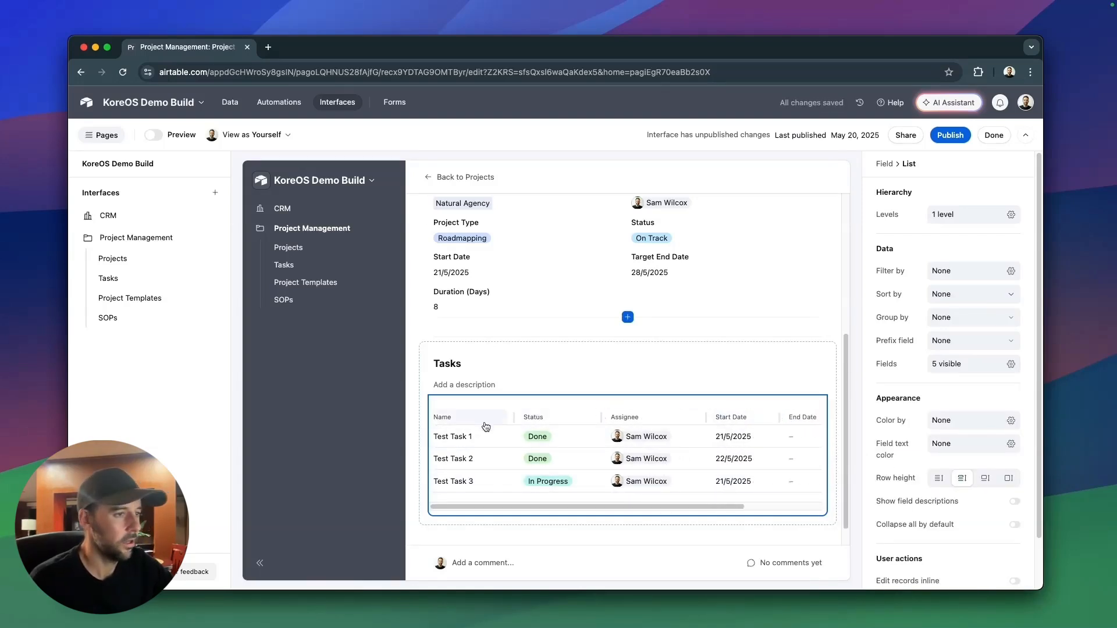
Examine the Tasks view's appearance, user filter and user action settings.
left_click(593, 353)
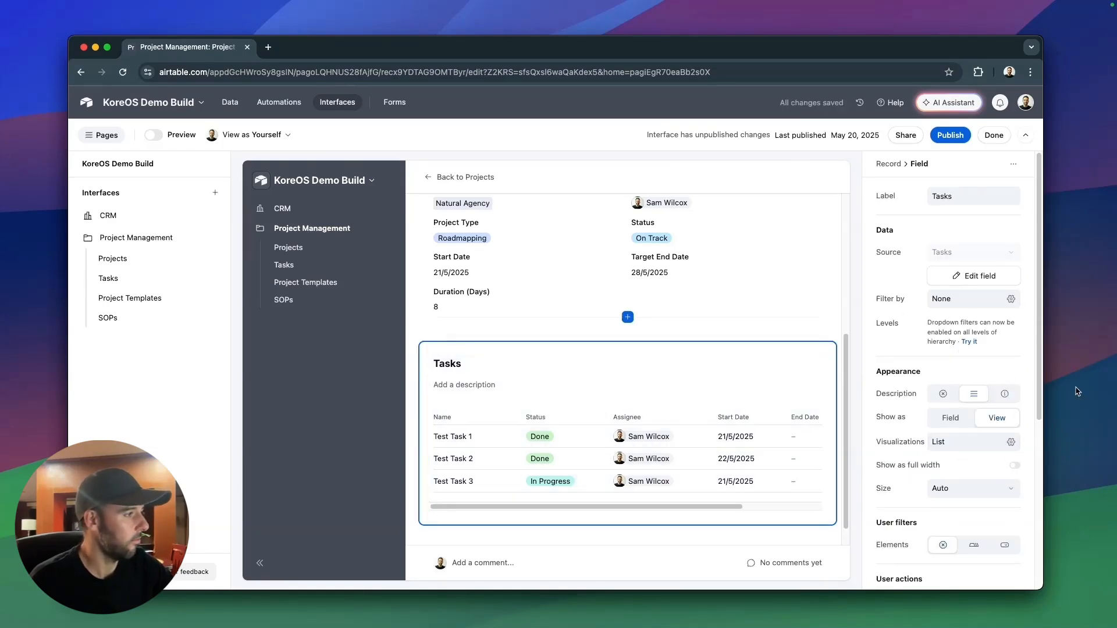
scroll(972, 443, "down", 3)
left_click(521, 384)
left_click(670, 363)
scroll(984, 429, "down", 5)
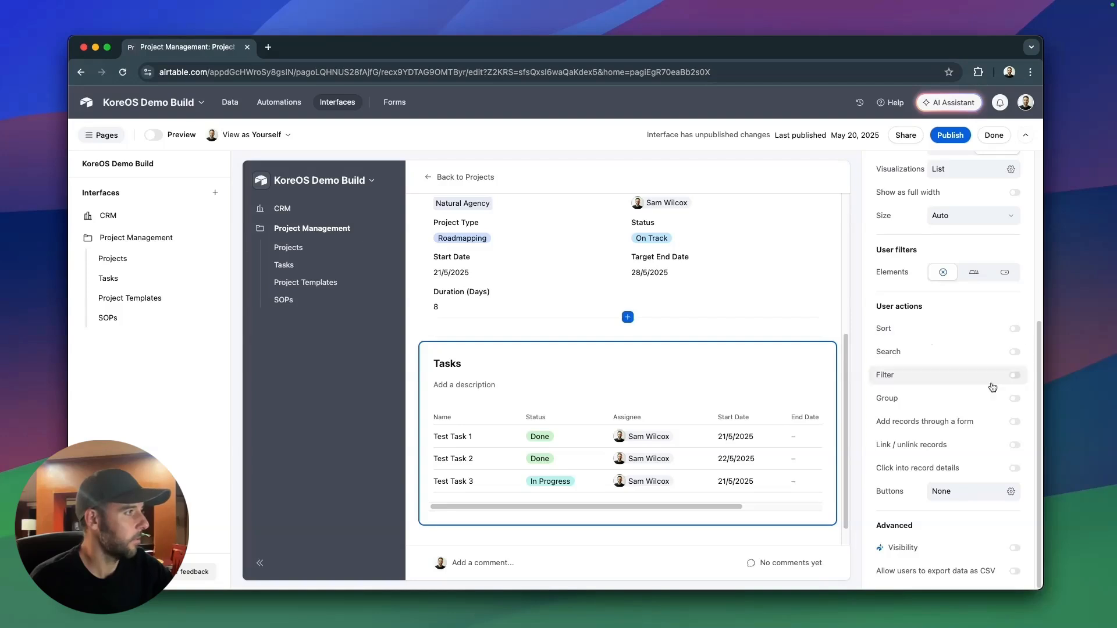
Publish the Project Management and CRM interfaces and review Test Project's published detail page.
left_click(950, 135)
left_click(662, 436)
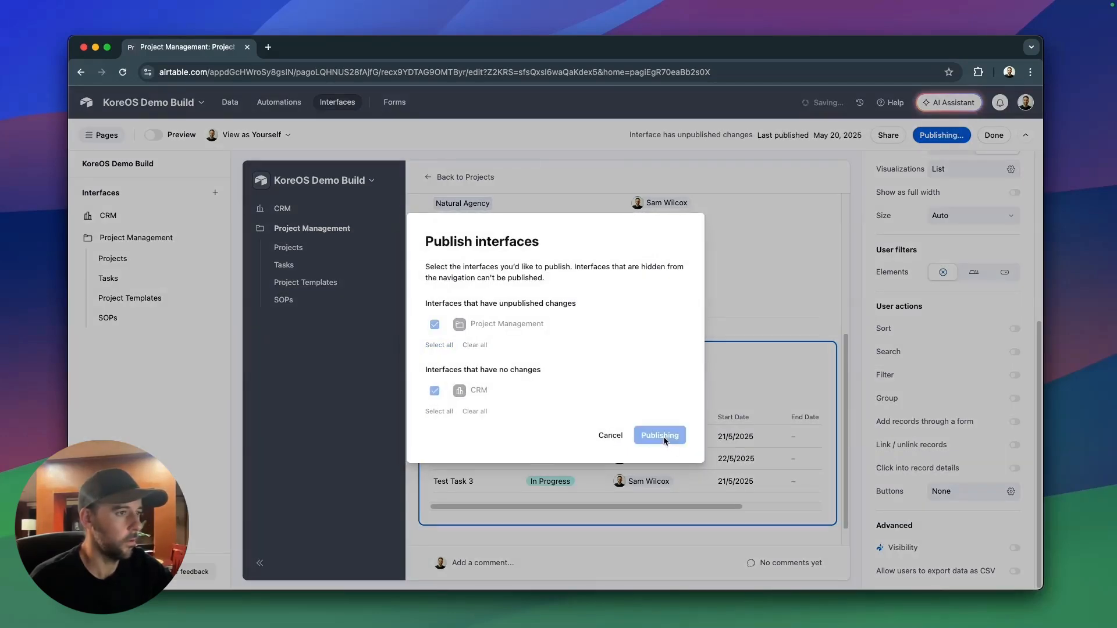
scroll(701, 407, "down", 4)
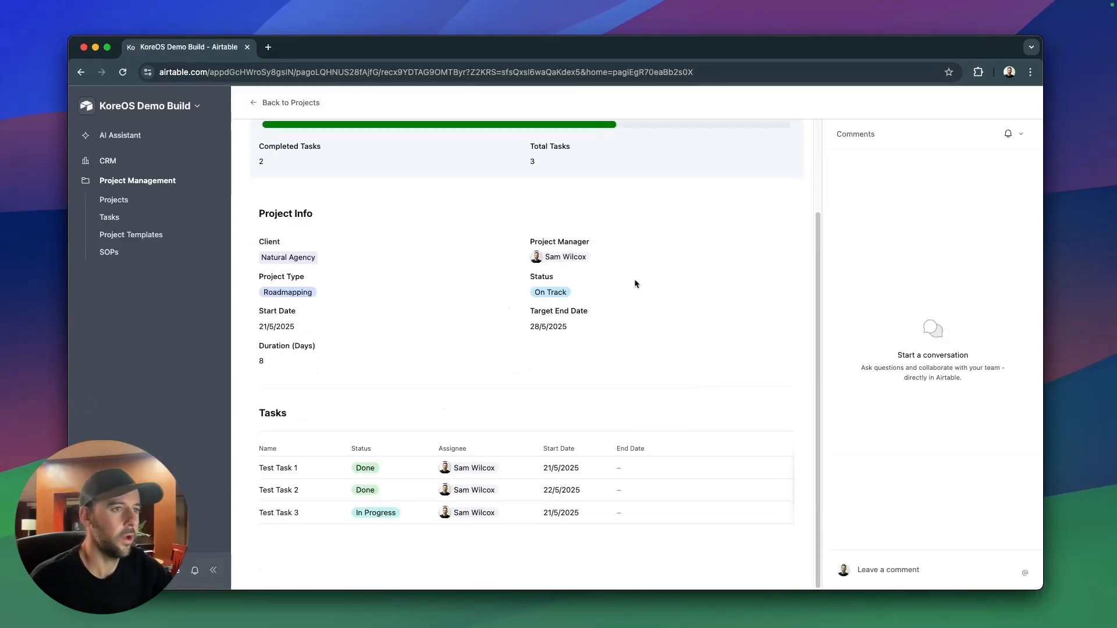
scroll(639, 360, "up", 3)
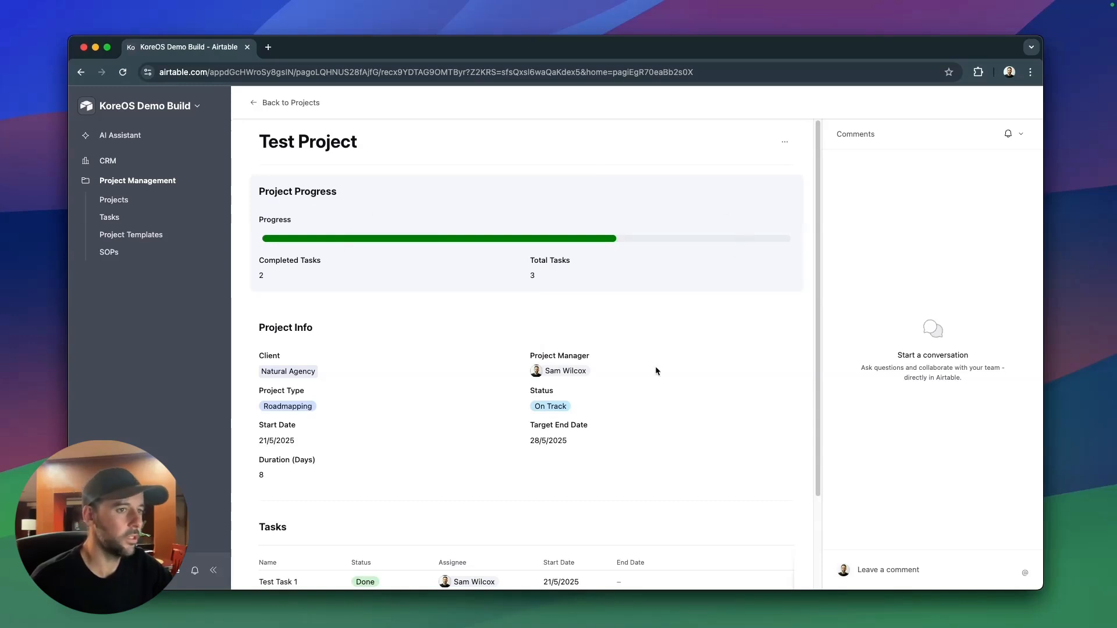
Review the rest of Test Project's published page, reopen the interface editor and make the Project Info group editable.
scroll(288, 340, "down", 1)
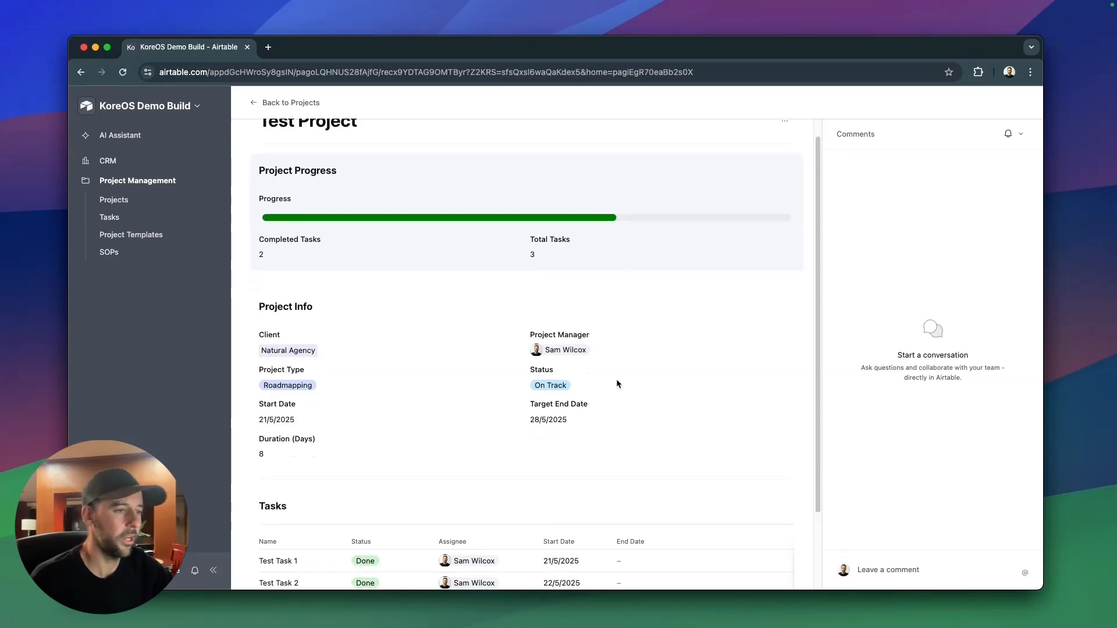
scroll(471, 289, "down", 4)
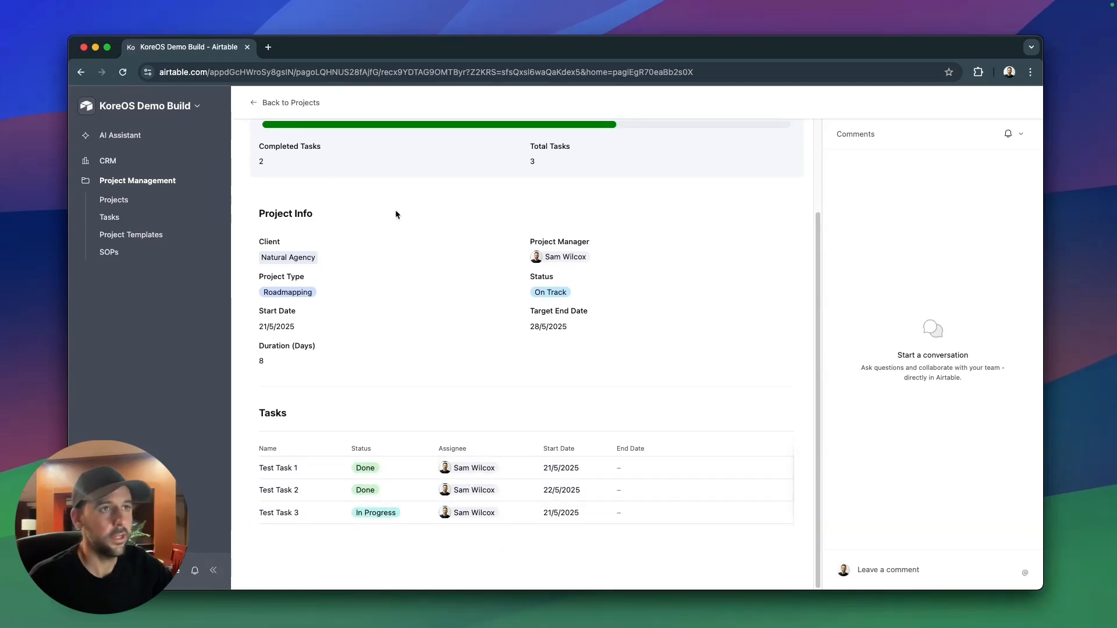
left_click(198, 110)
left_click(168, 134)
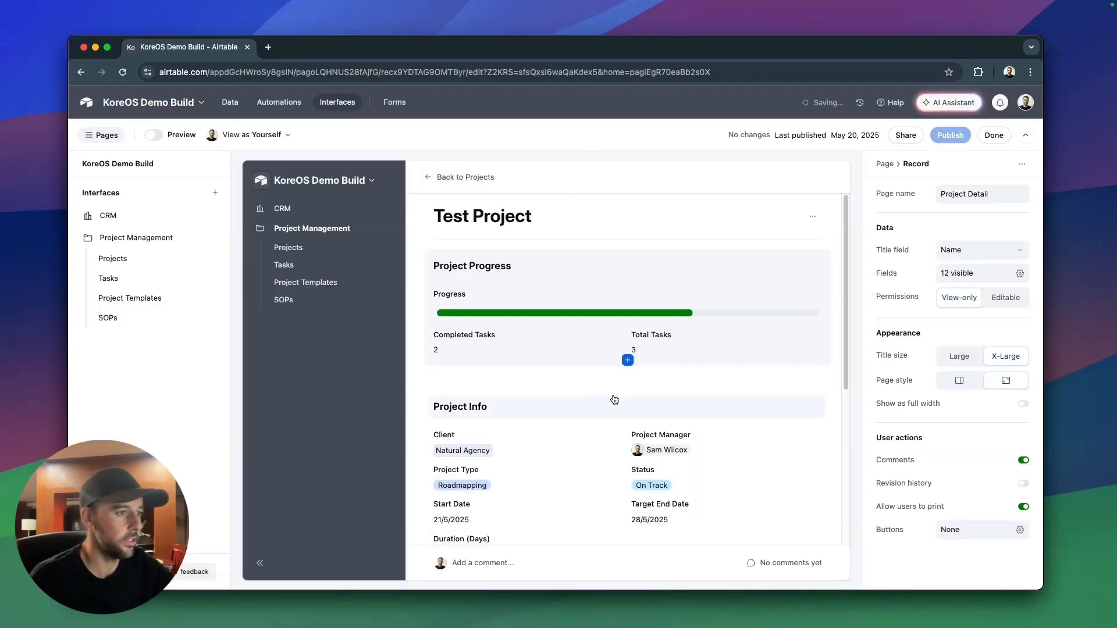
left_click(580, 399)
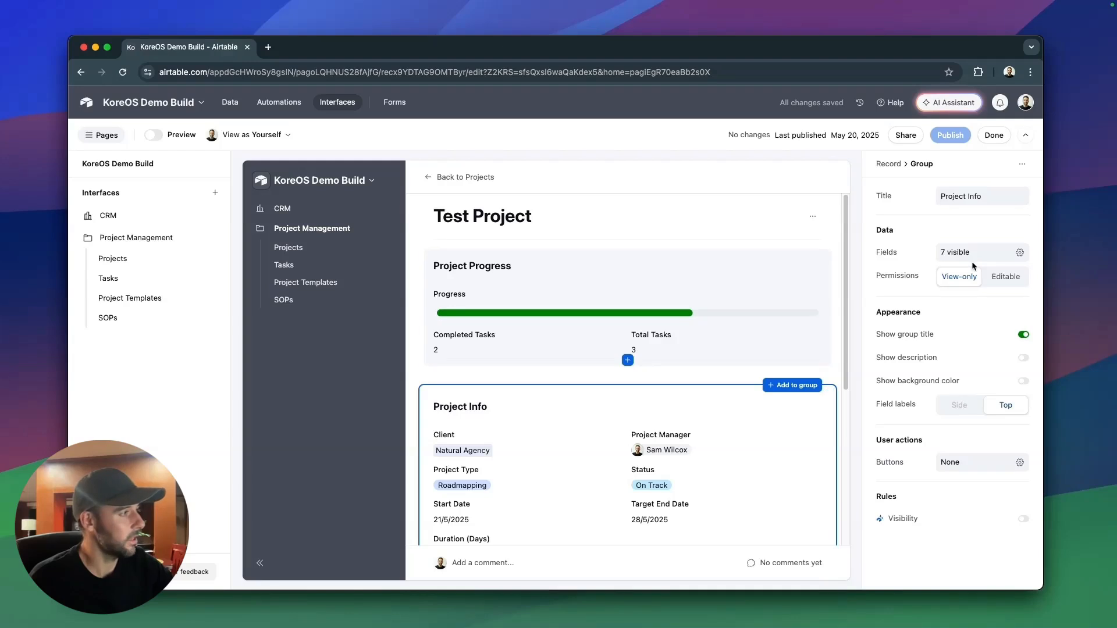
left_click(1006, 277)
scroll(801, 338, "down", 2)
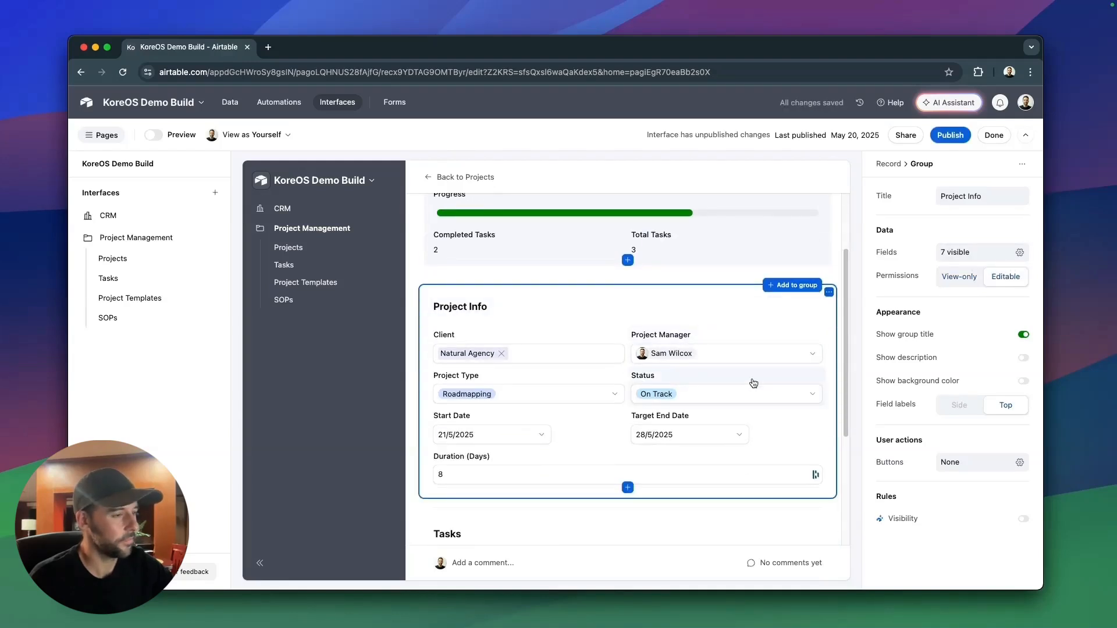
Allow inline editing, adding and deleting records, and opening record details in the Tasks list of the Project Detail page.
scroll(801, 338, "down", 3)
left_click(675, 327)
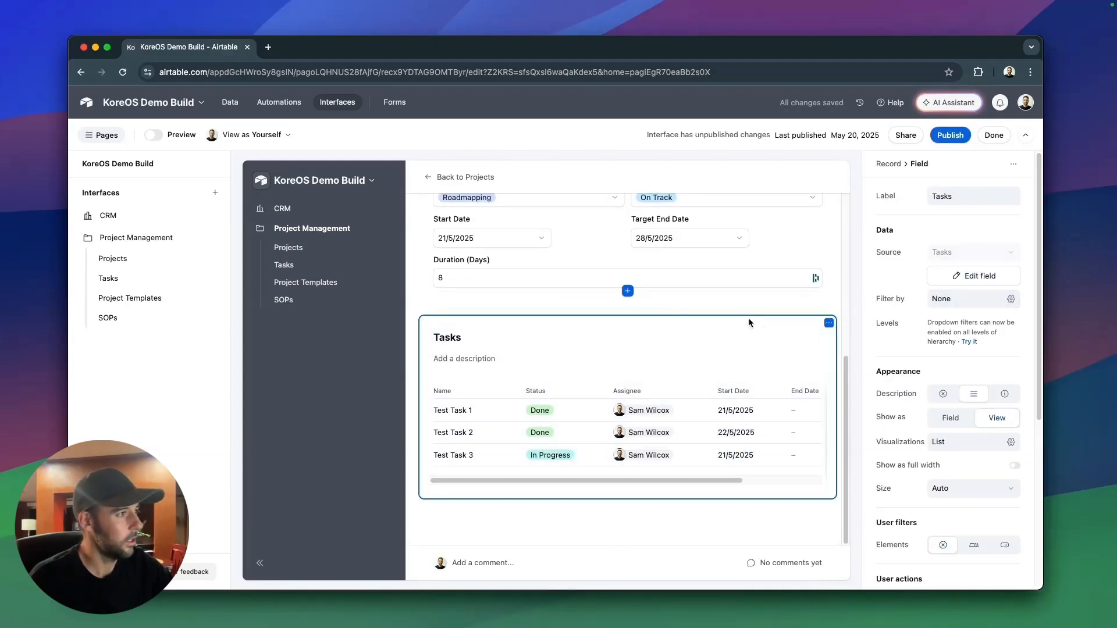
left_click(589, 378)
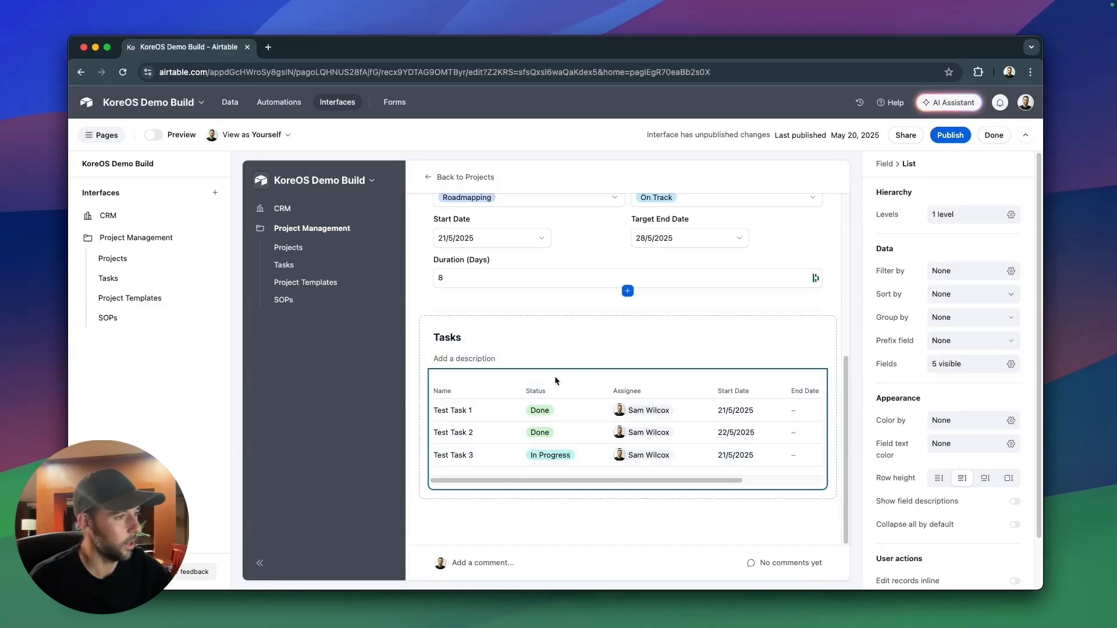
scroll(994, 474, "down", 2)
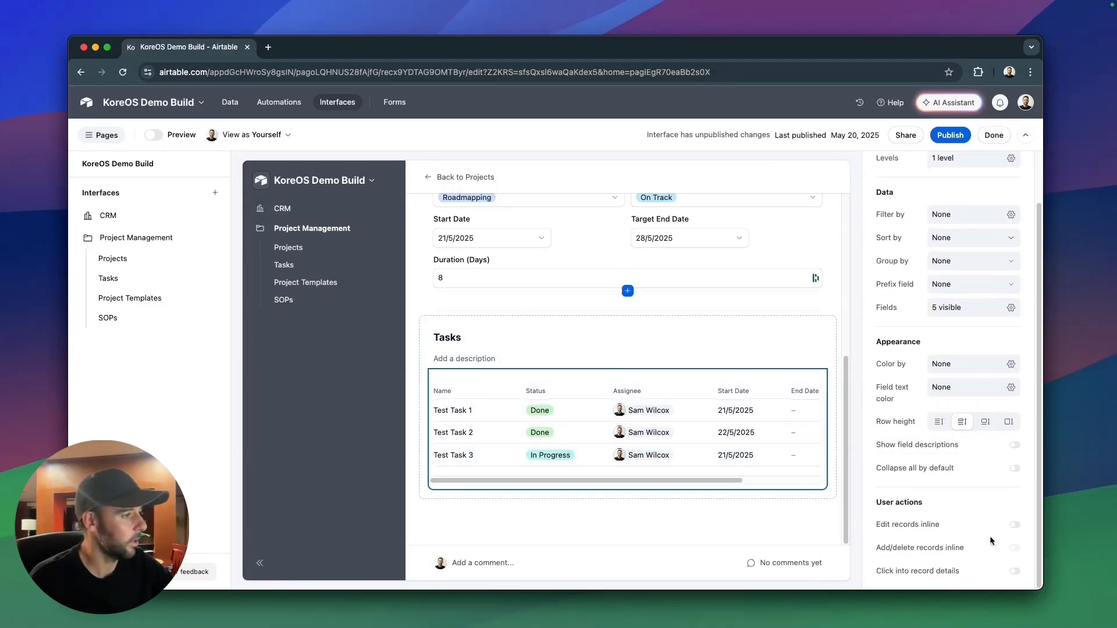
left_click(1016, 527)
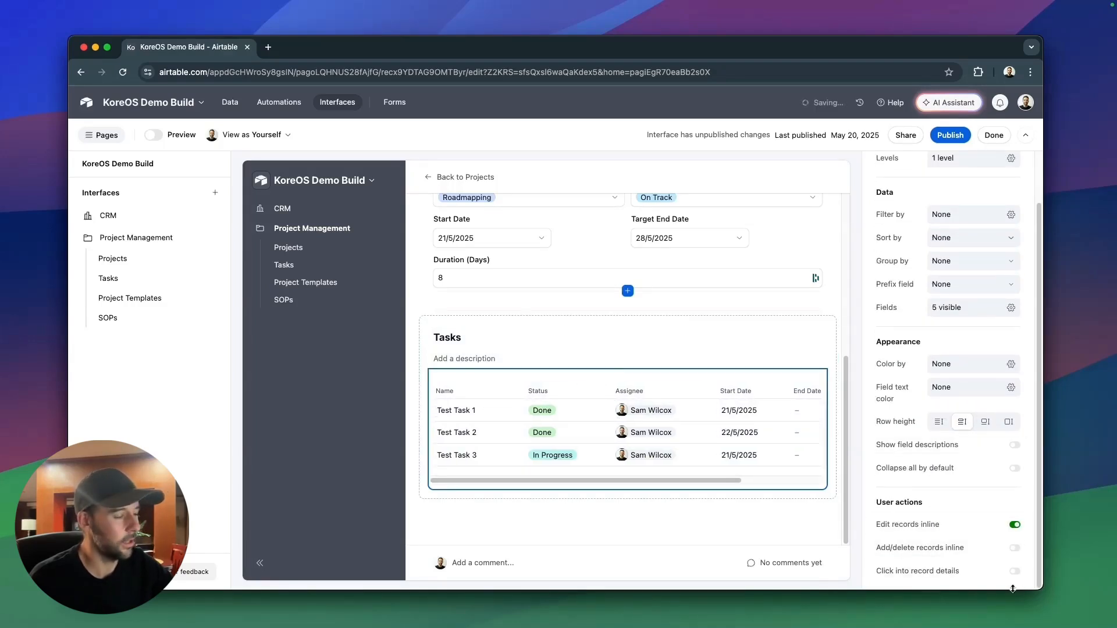
left_click(1015, 549)
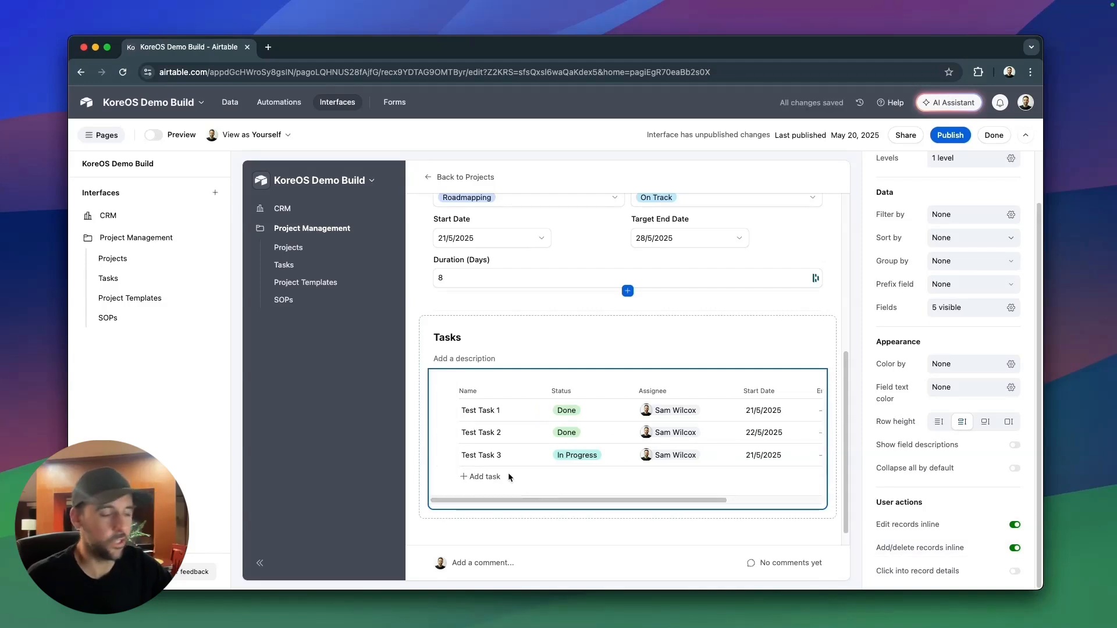
left_click(1015, 571)
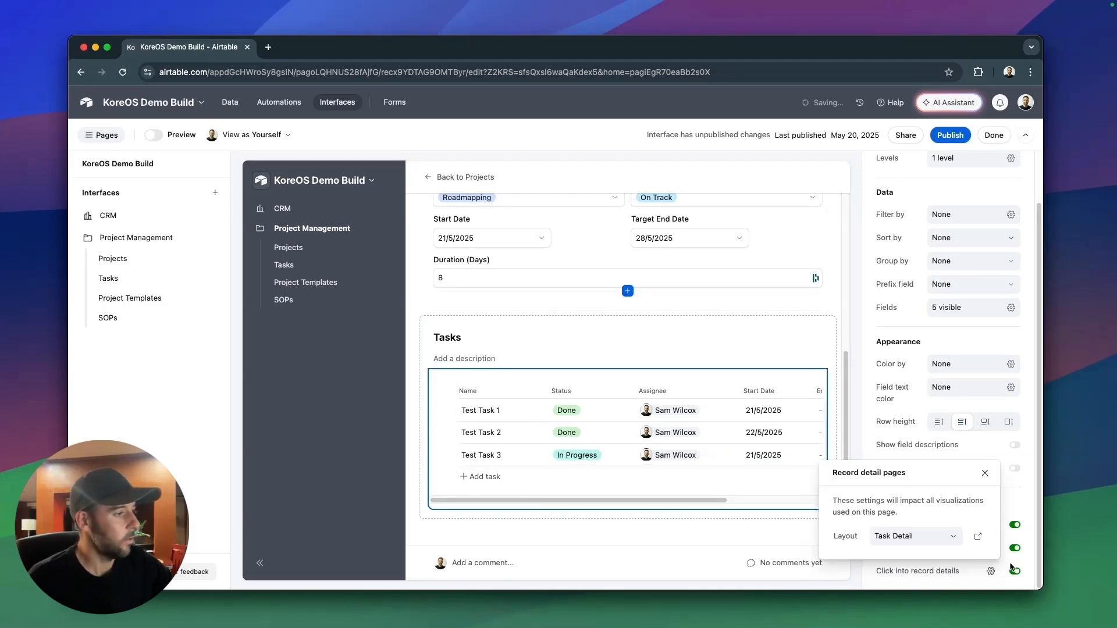
Open the Task Detail layout used by the Tasks list and publish the Project Management interface.
left_click(978, 536)
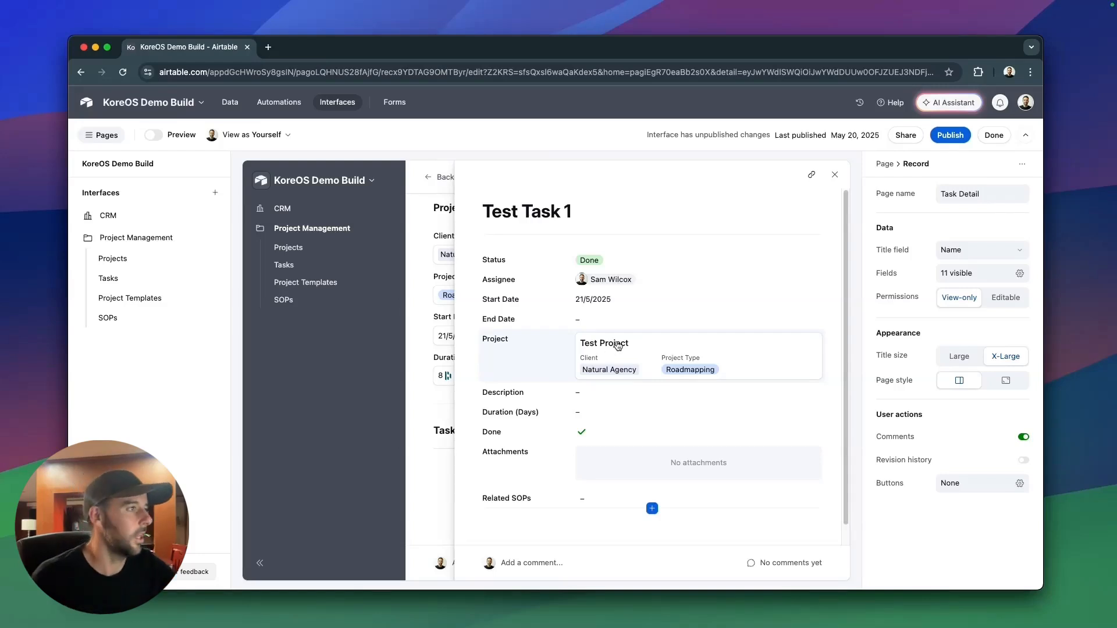
left_click(961, 138)
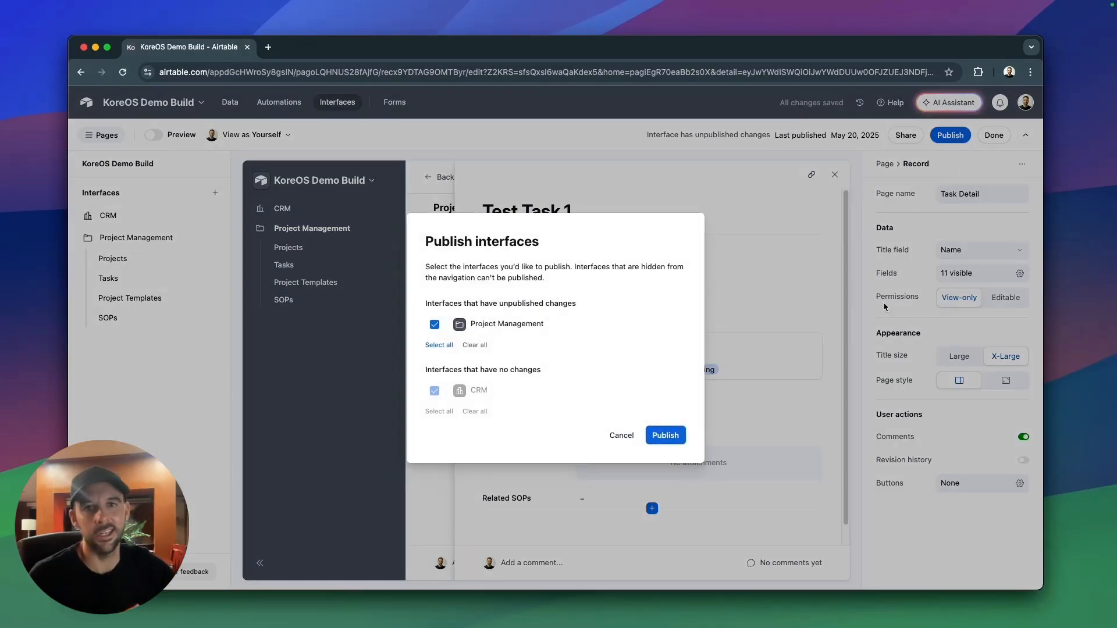
left_click(666, 435)
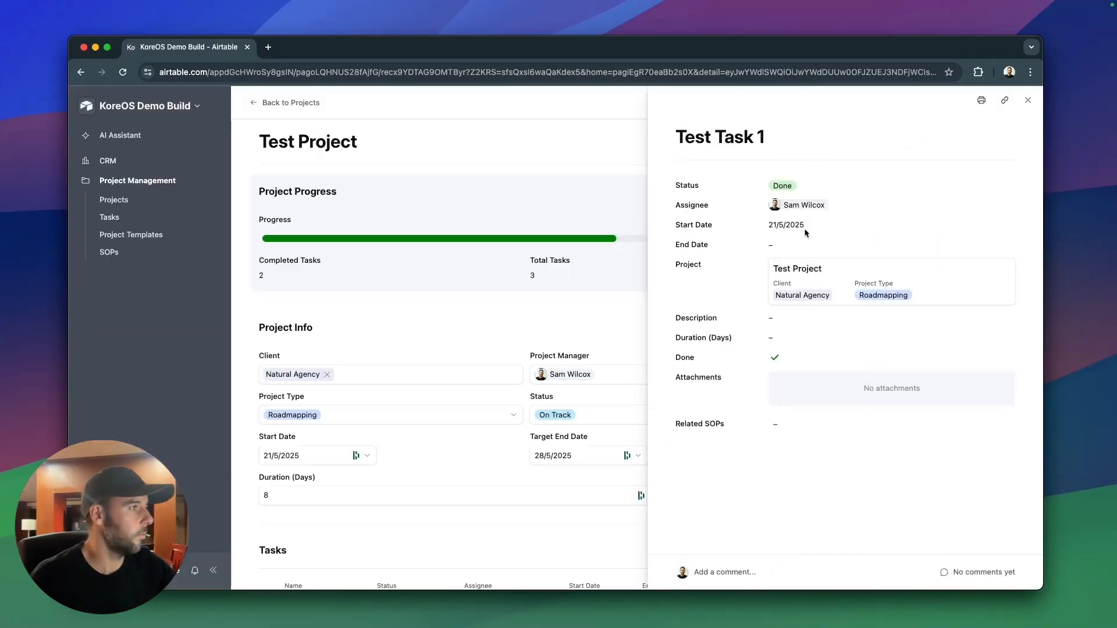
Close Test Task 1, return to the Projects page, collapse Test Project and show all projects.
left_click(1030, 101)
left_click(286, 104)
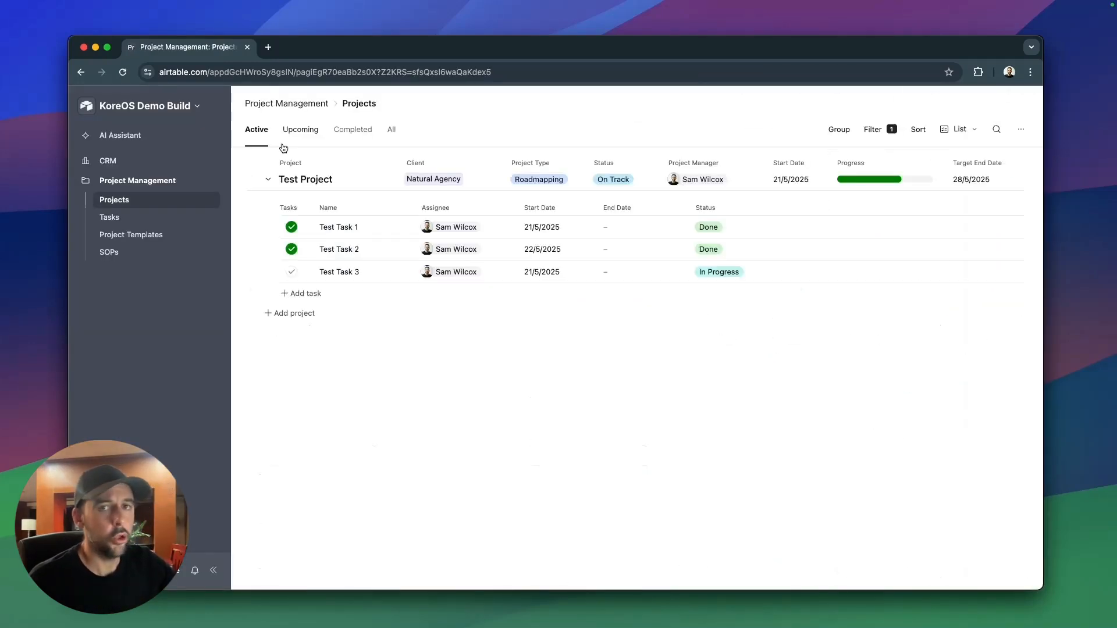
left_click(269, 181)
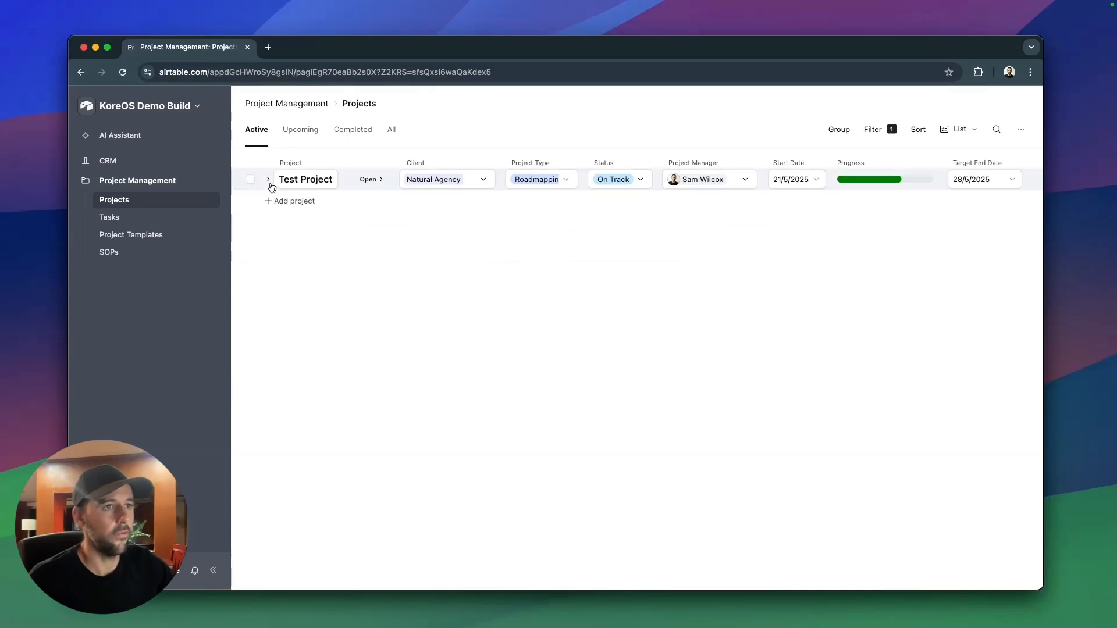
left_click(131, 201)
left_click(392, 131)
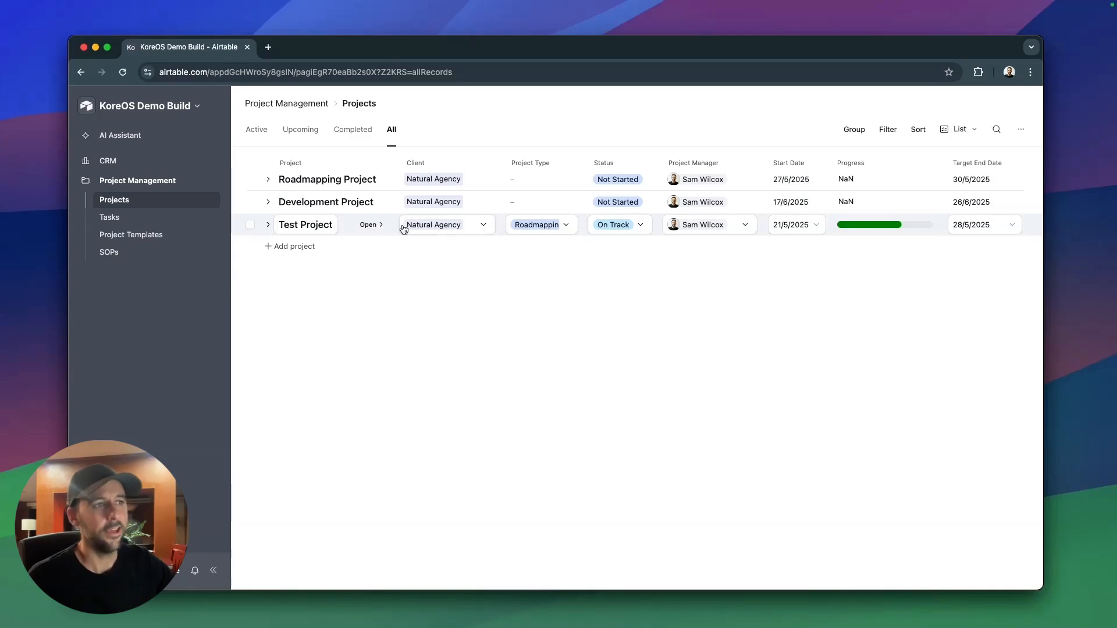
Review Test Project's published detail page and the record details of Test Task 1.
left_click(374, 225)
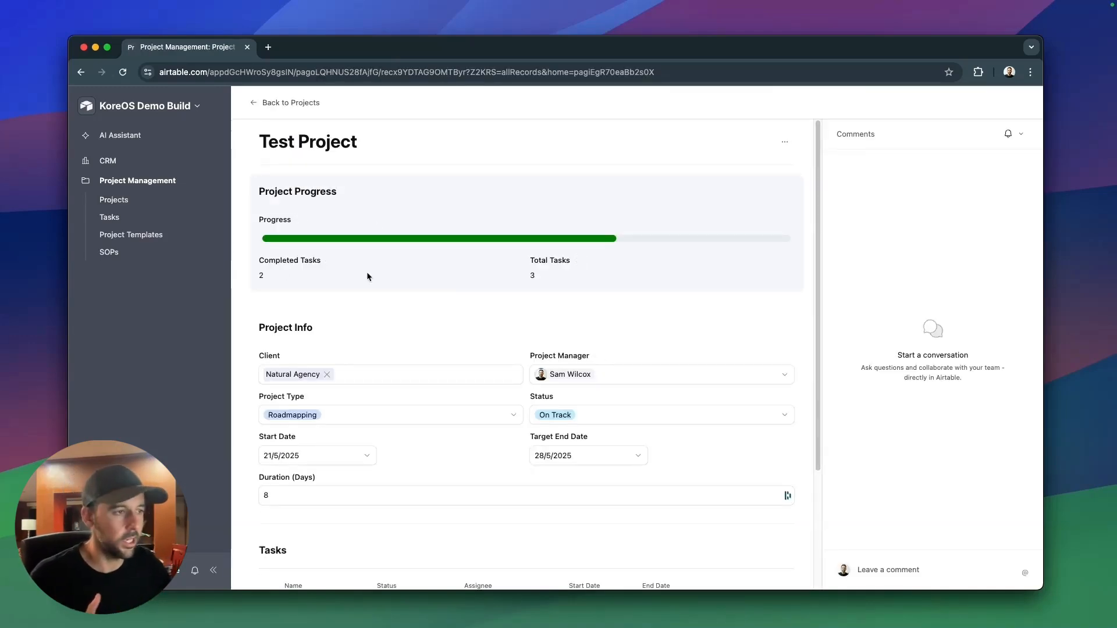
scroll(419, 349, "down", 5)
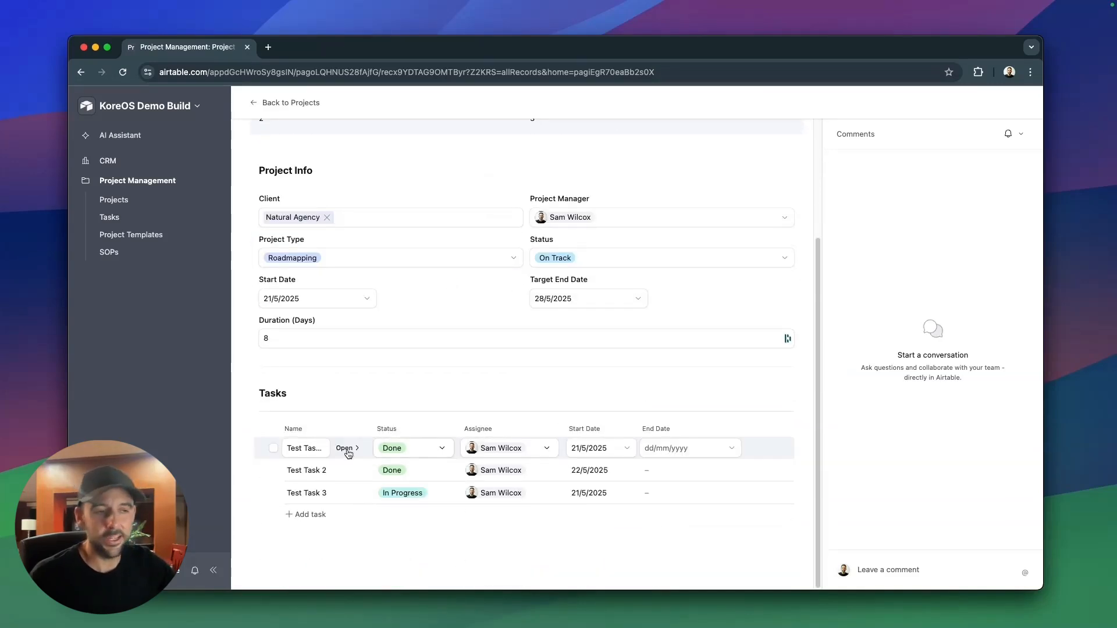
left_click(347, 449)
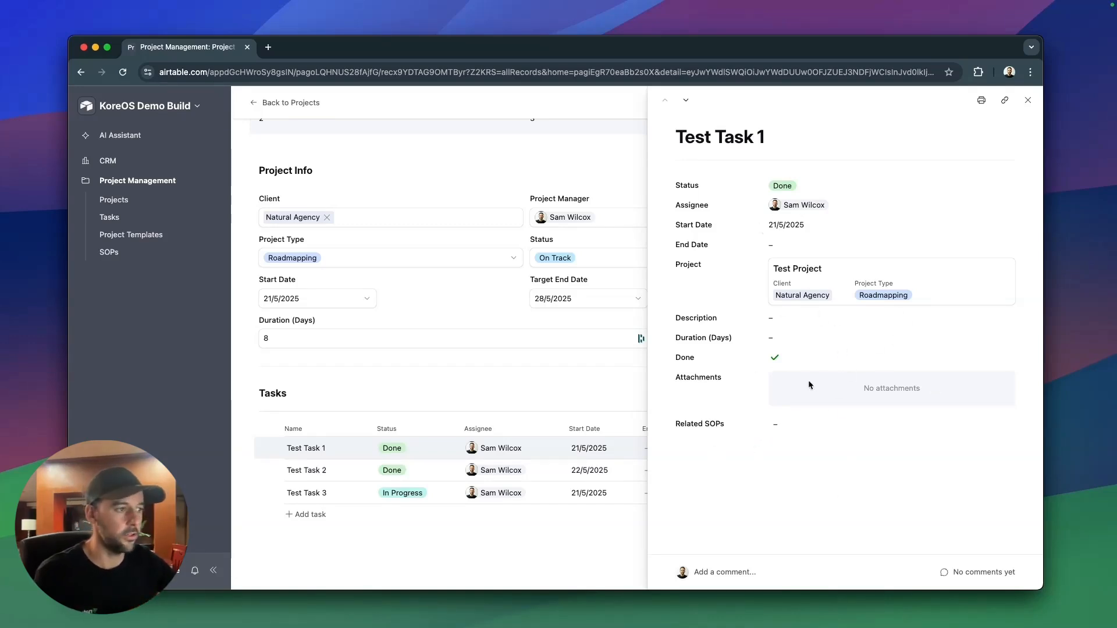
mouse_move(497, 467)
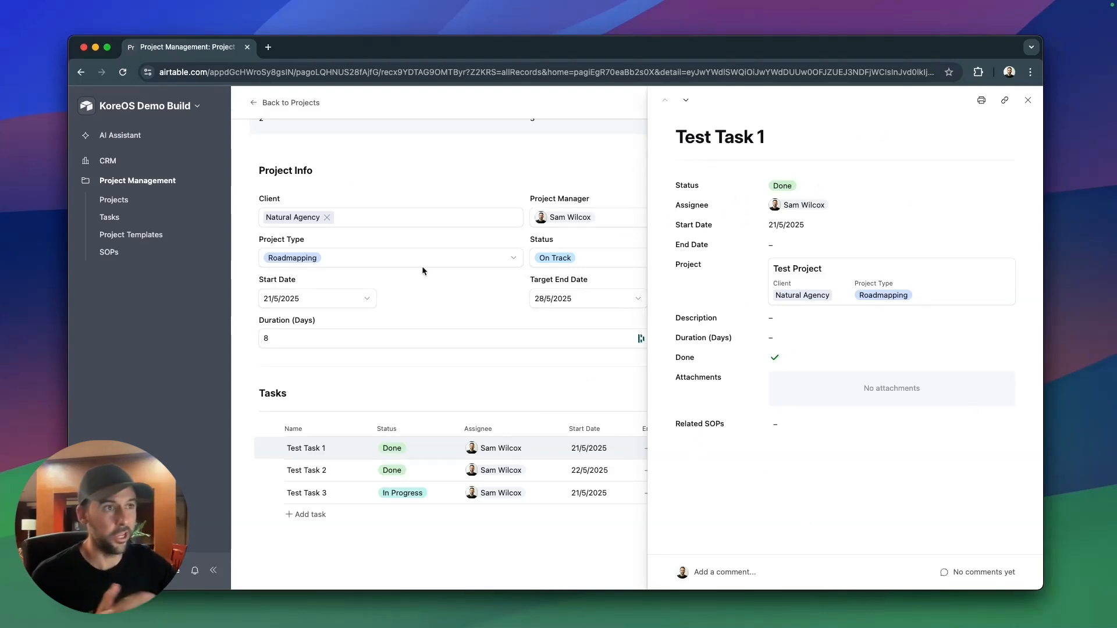
left_click(1028, 100)
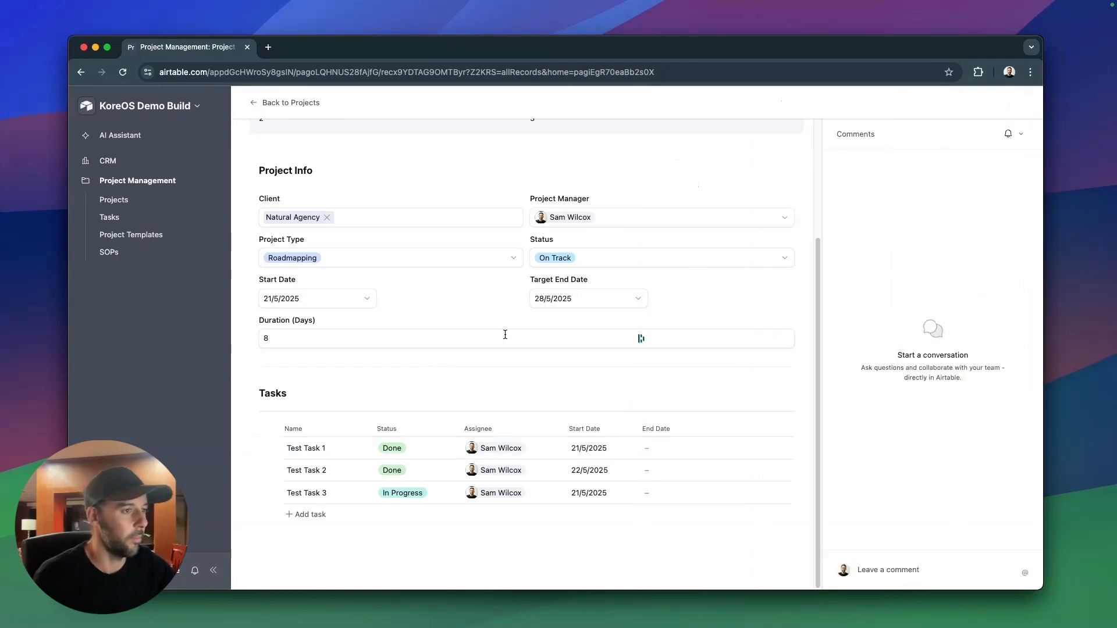
Leave Test Project and view Roadmapping Project's detail page from the Projects list.
scroll(284, 239, "up", 3)
left_click(260, 104)
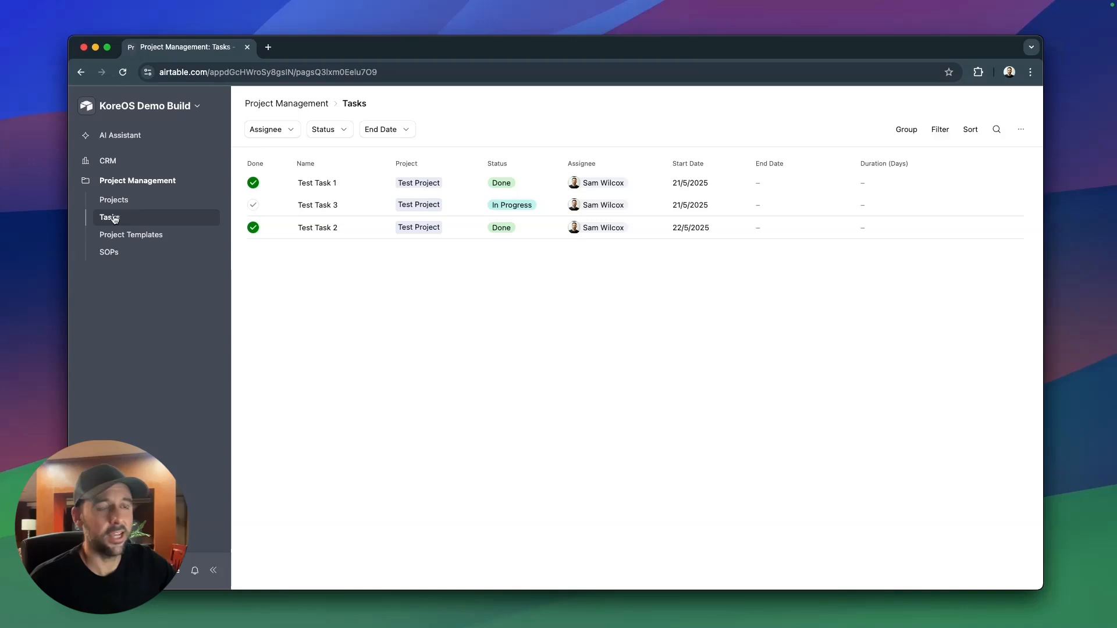
left_click(114, 200)
left_click(379, 180)
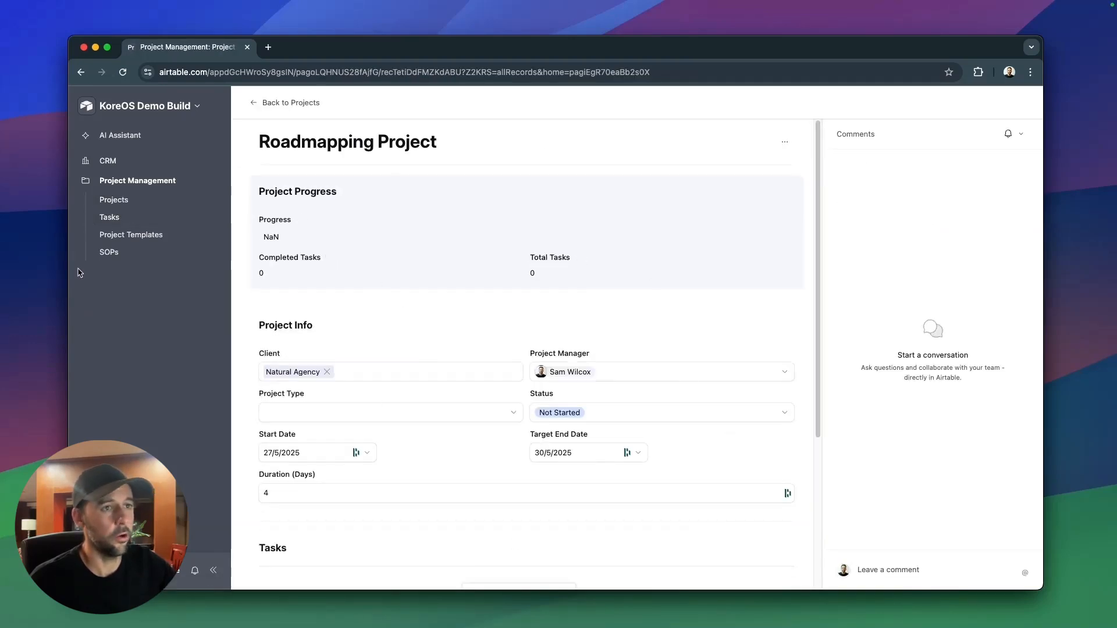
Edit the Tasks page so that users can open record details with the Task Detail layout.
left_click(106, 216)
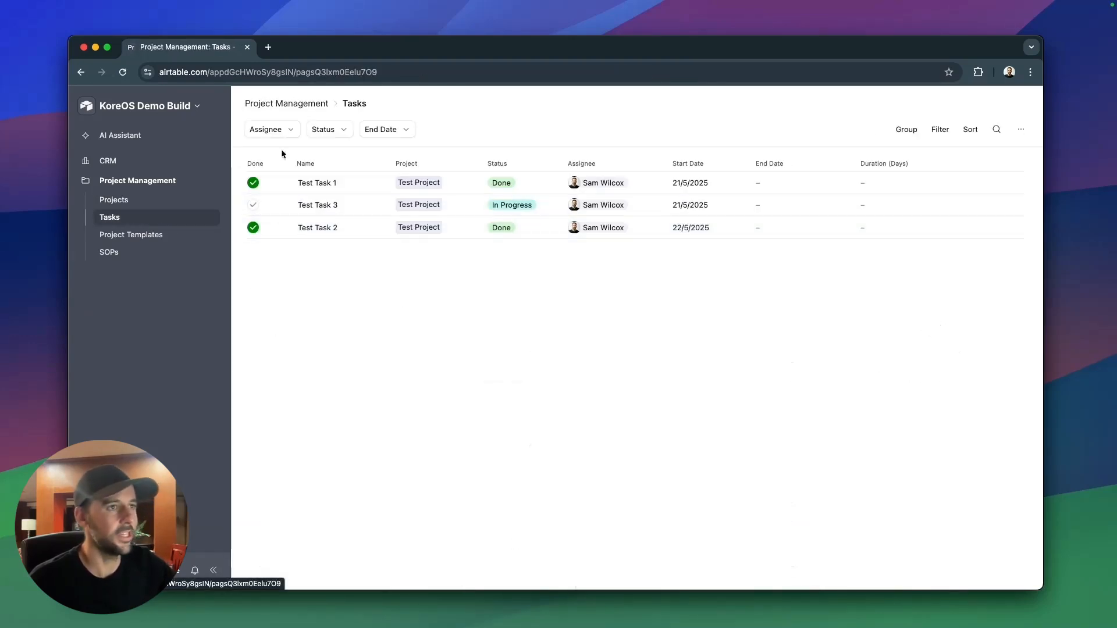
left_click(180, 111)
left_click(169, 129)
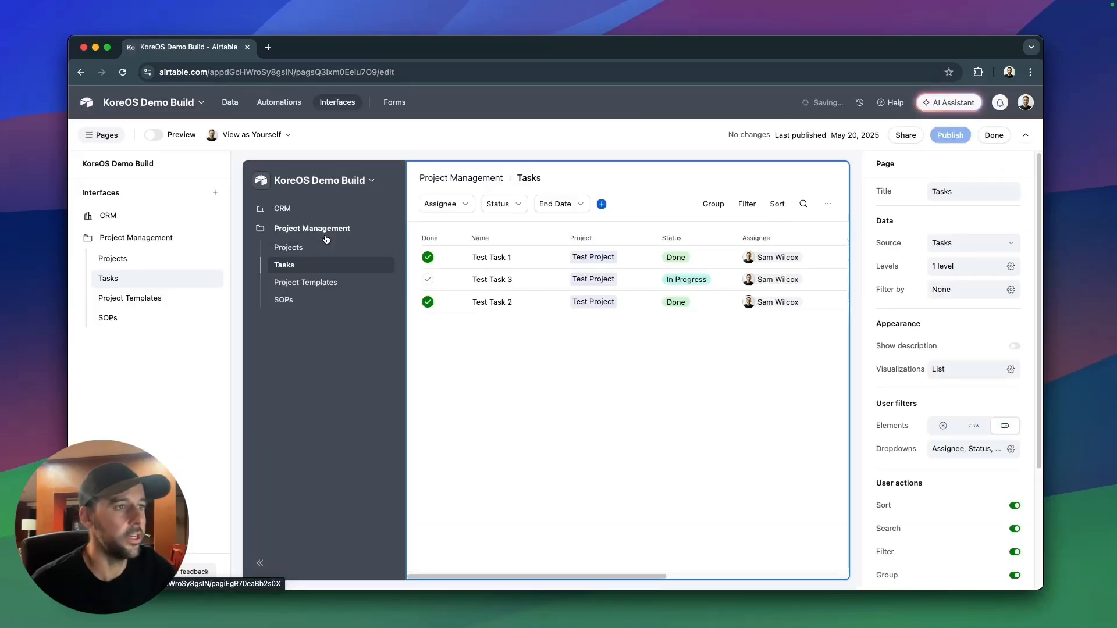
left_click(553, 297)
left_click(552, 259)
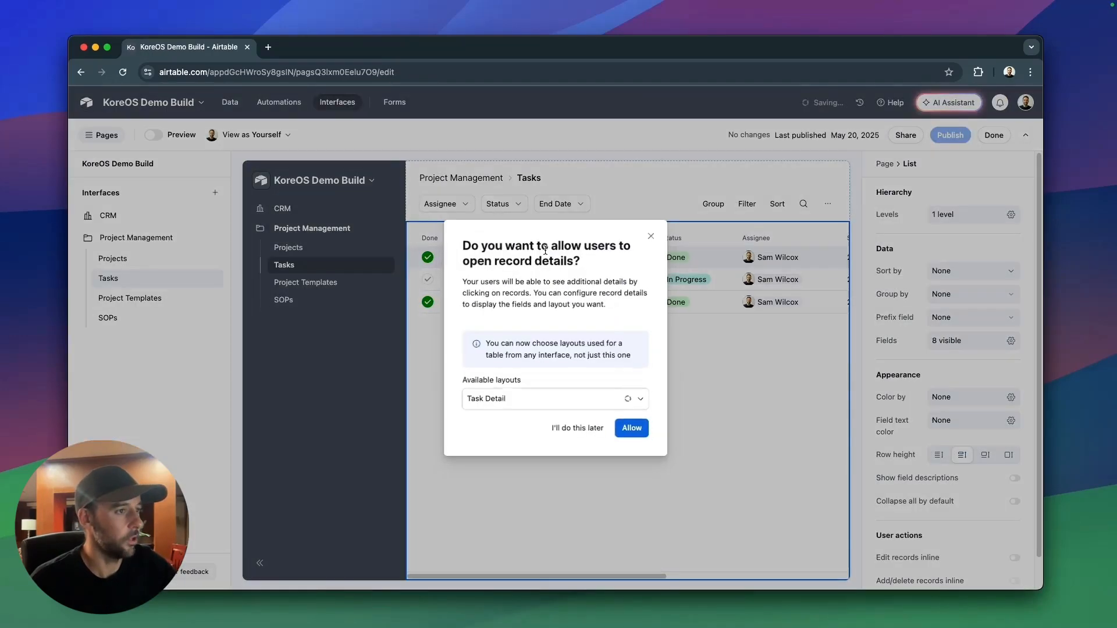
left_click(631, 428)
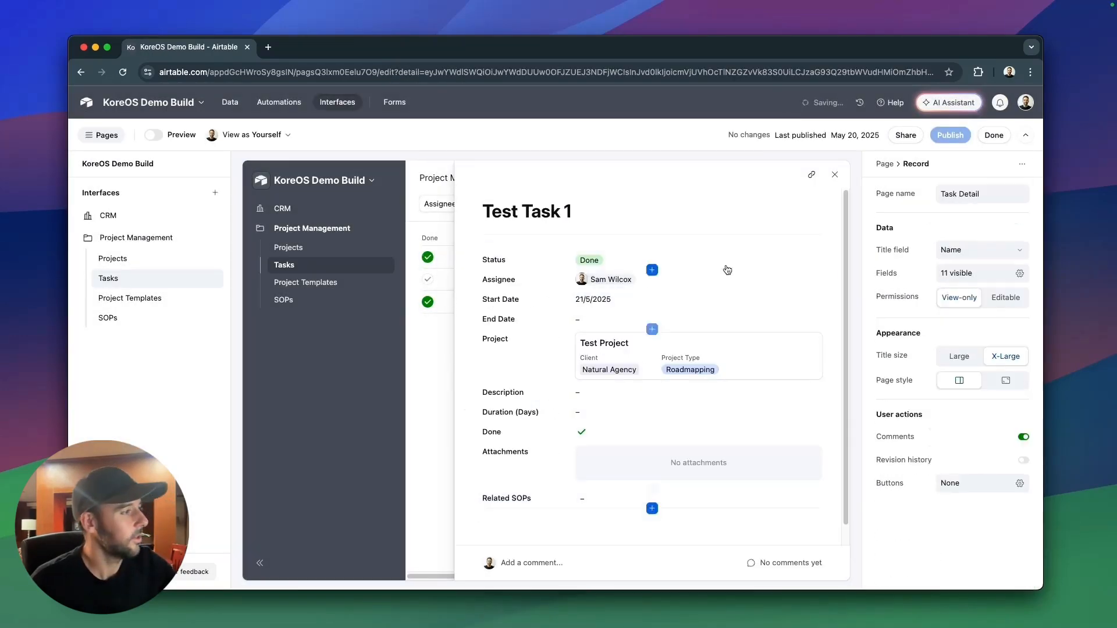
Set the Task Detail page style to full page and publish the interface changes.
left_click(1005, 381)
scroll(577, 436, "down", 1)
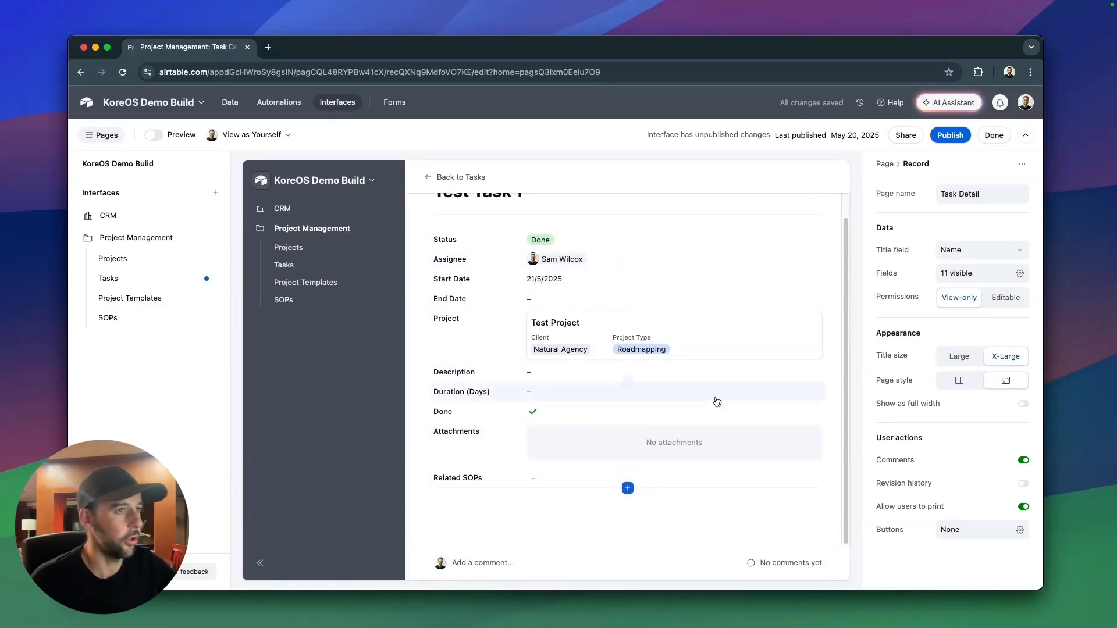
left_click(958, 136)
left_click(661, 434)
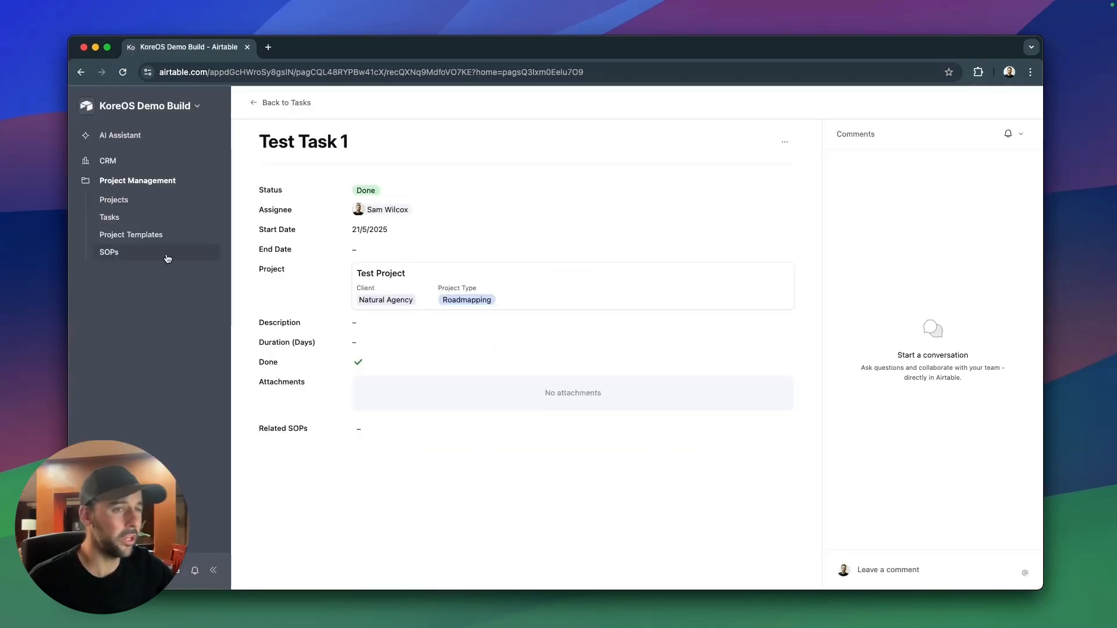
Look through the published Tasks, Projects, Project Templates and SOPs pages.
left_click(284, 108)
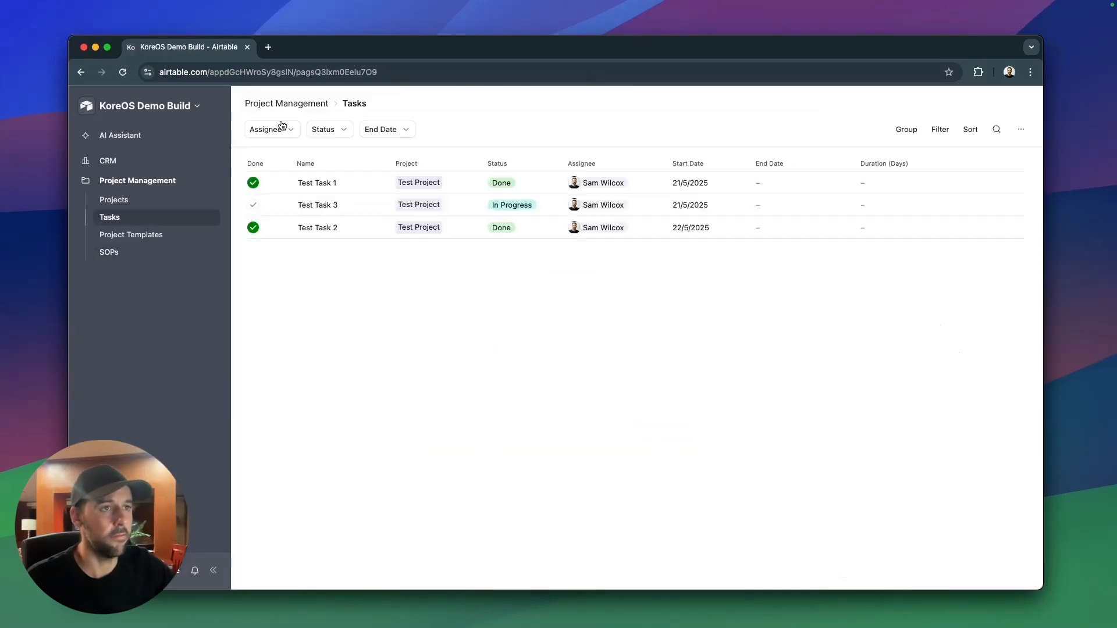
left_click(156, 196)
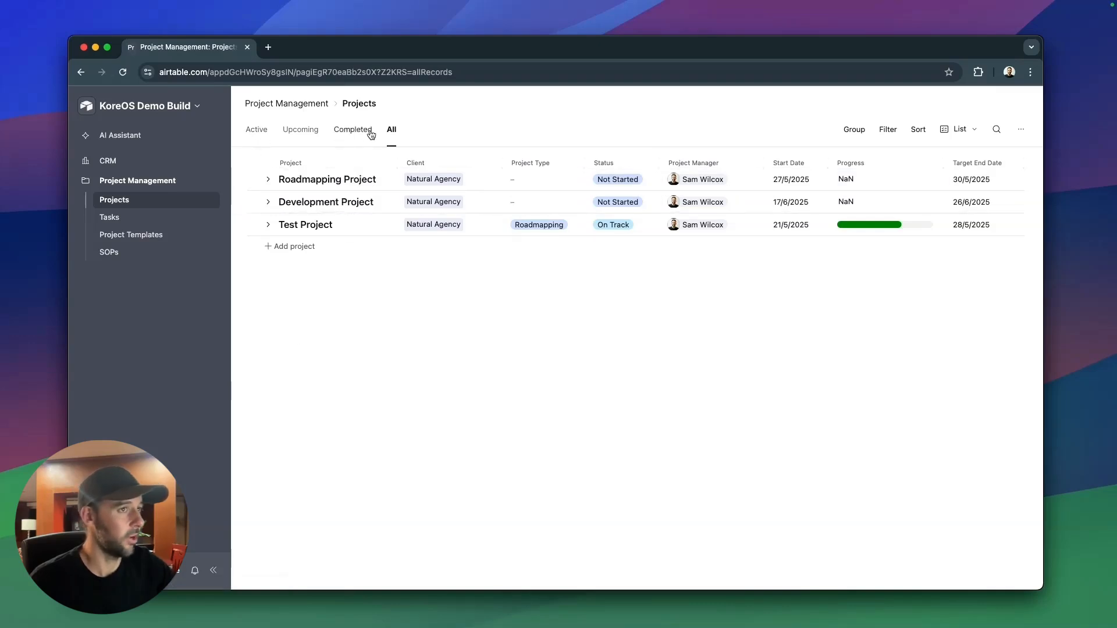
left_click(117, 217)
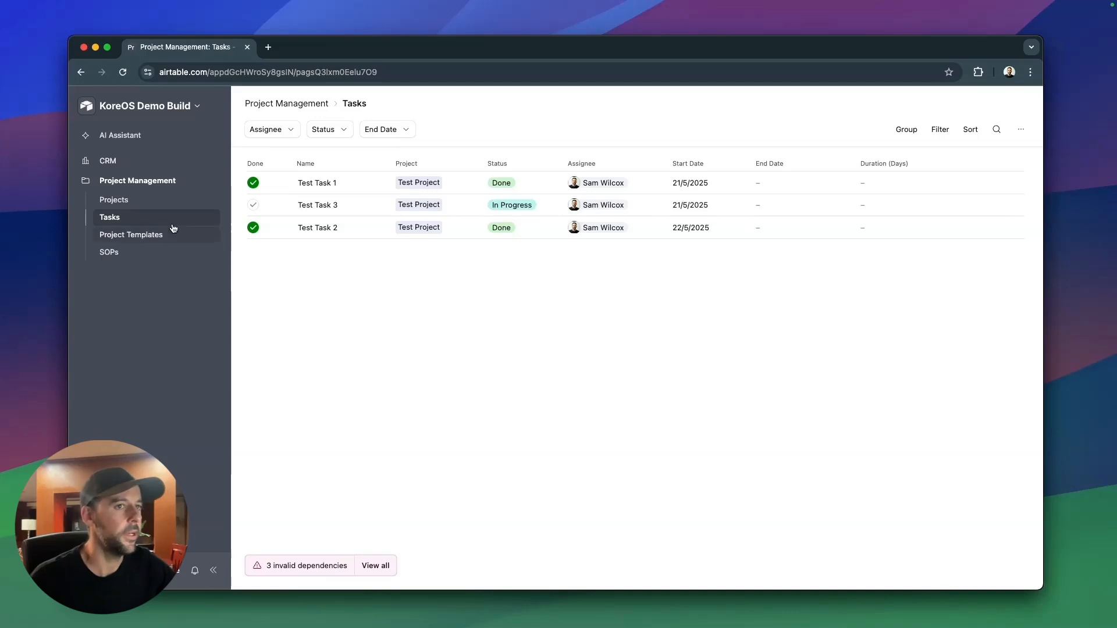
left_click(160, 239)
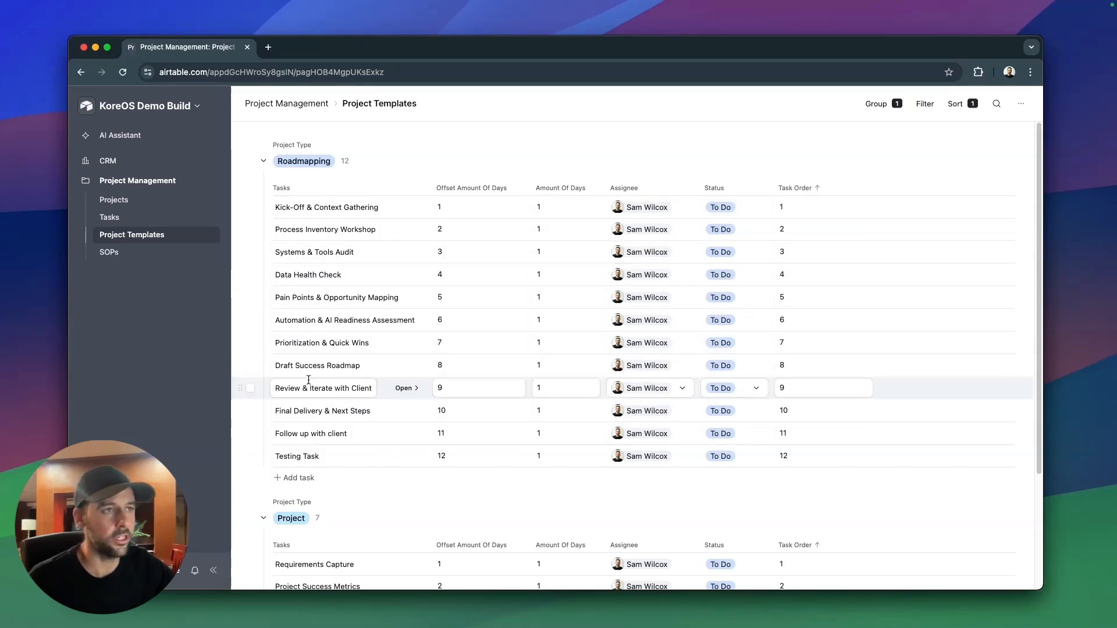
left_click(143, 253)
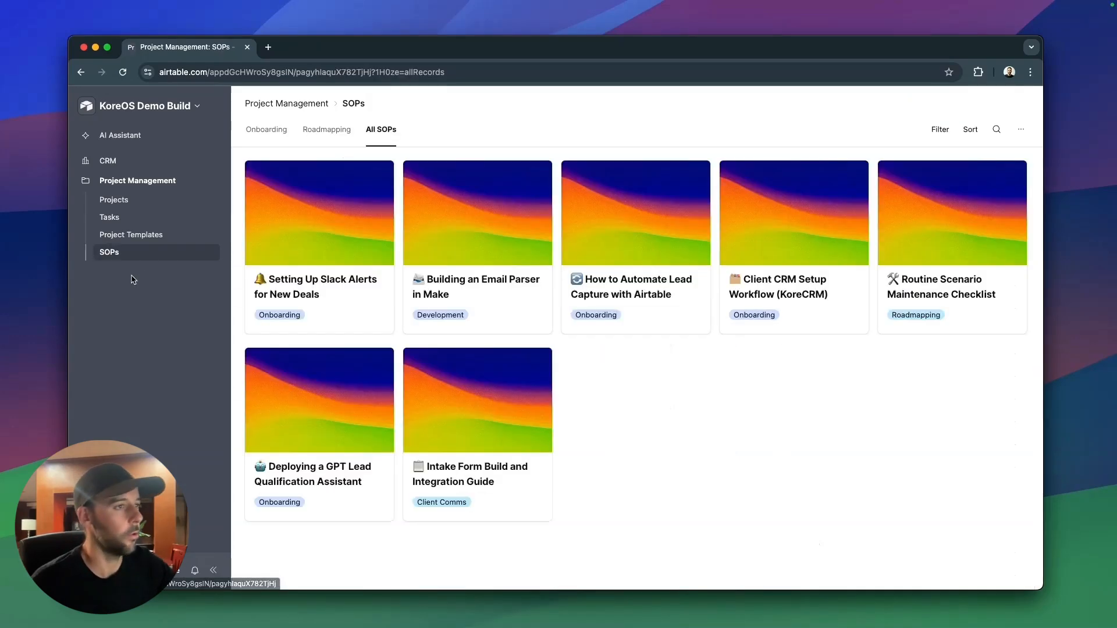
Edit the SOPs interface page so that users can add records through a form.
left_click(181, 108)
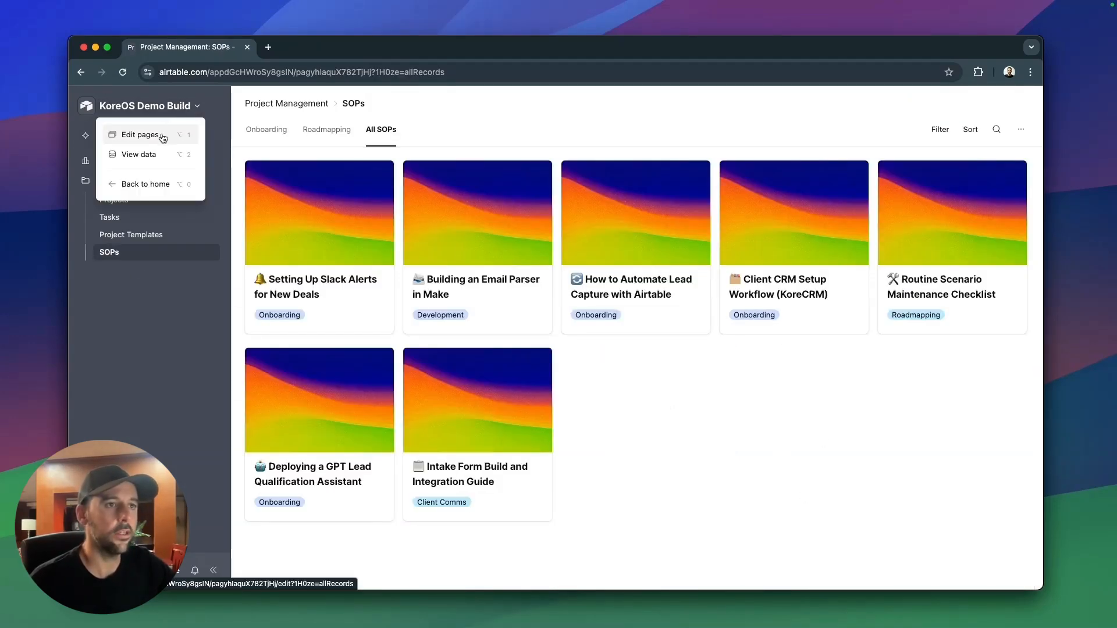
left_click(173, 138)
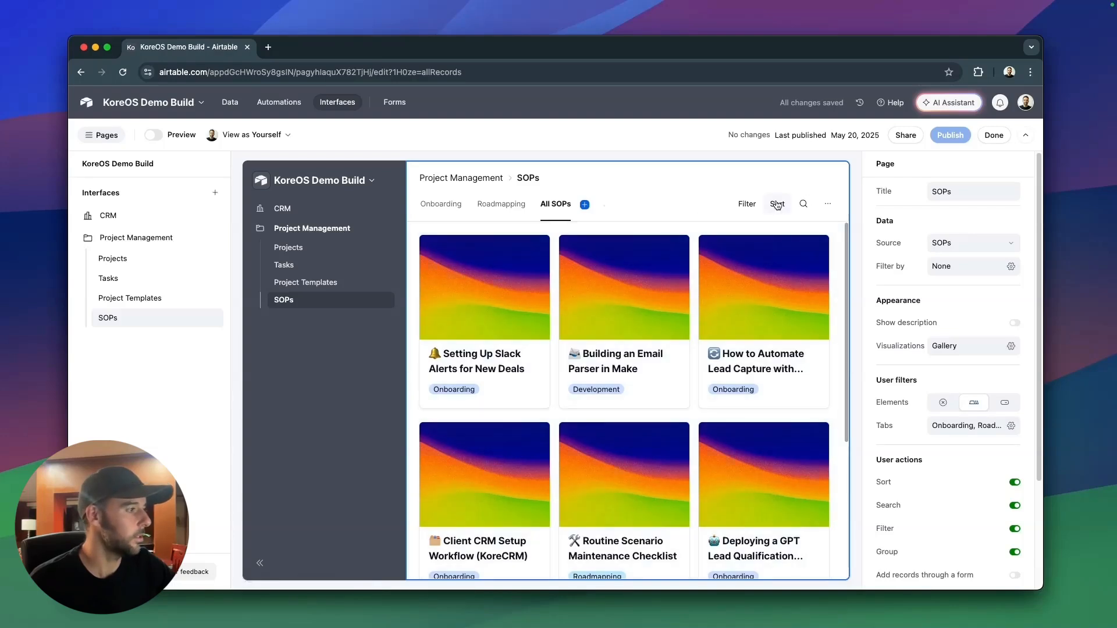
scroll(900, 314, "down", 3)
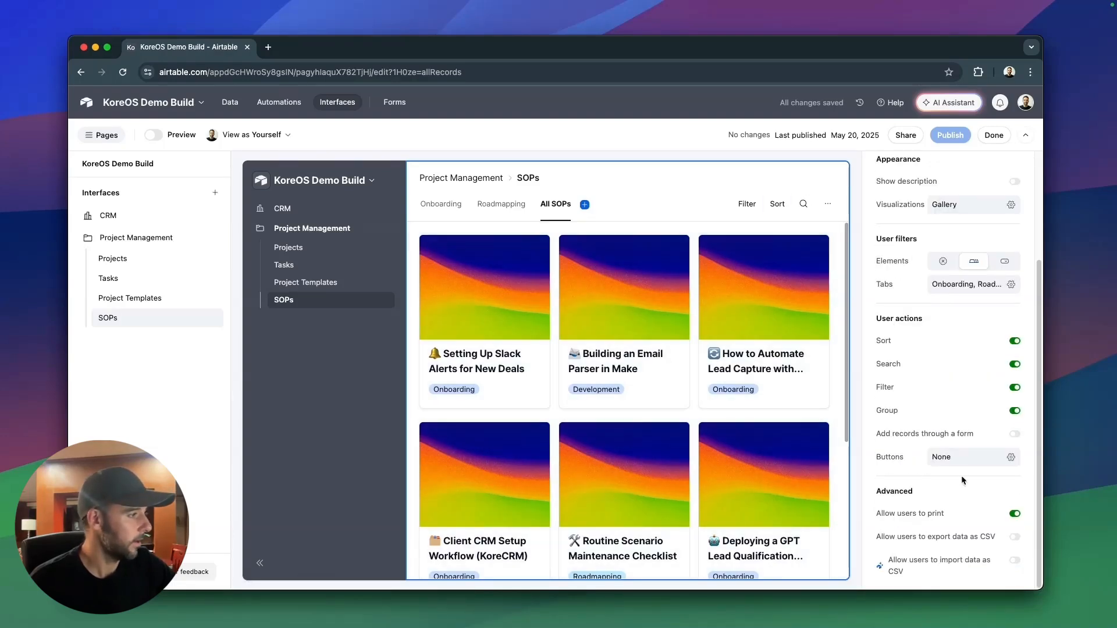
left_click(1014, 434)
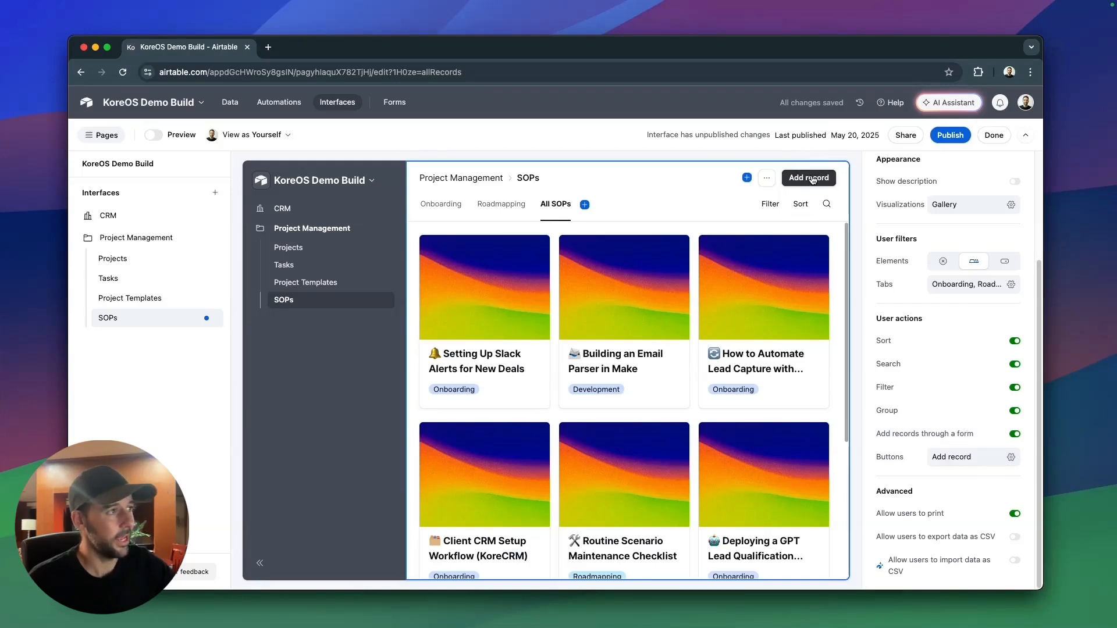
Relabel the SOPs page's add-record button as "New SOP" and publish the Project Management interface changes.
left_click(1010, 458)
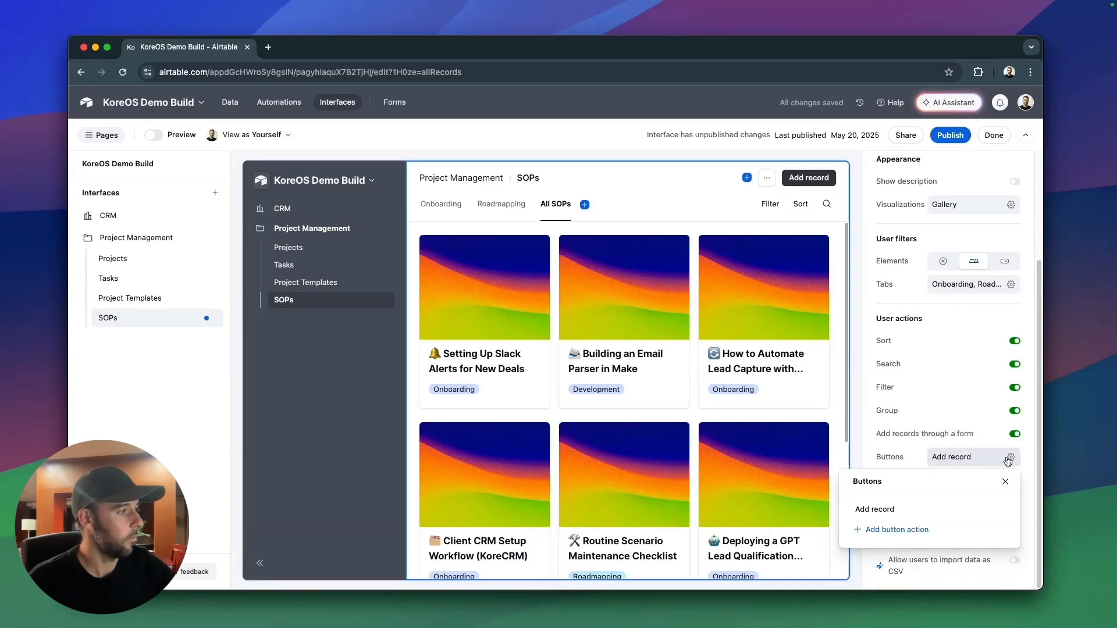
left_click(984, 510)
left_click(998, 509)
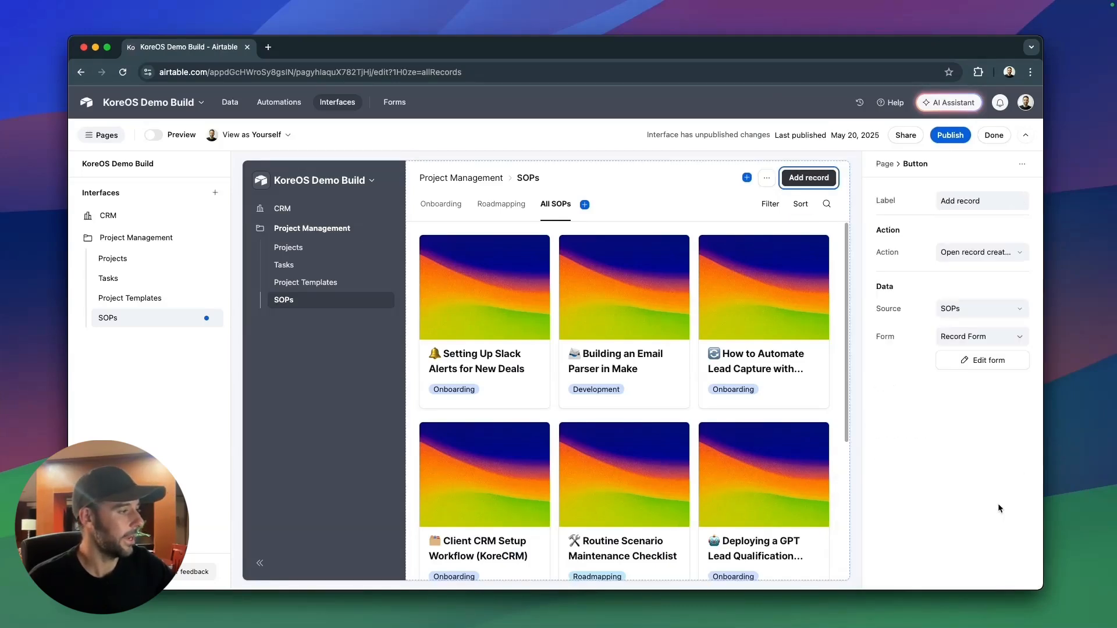
left_click(974, 200)
double_click(974, 199)
key("super+a")
type("New SOP")
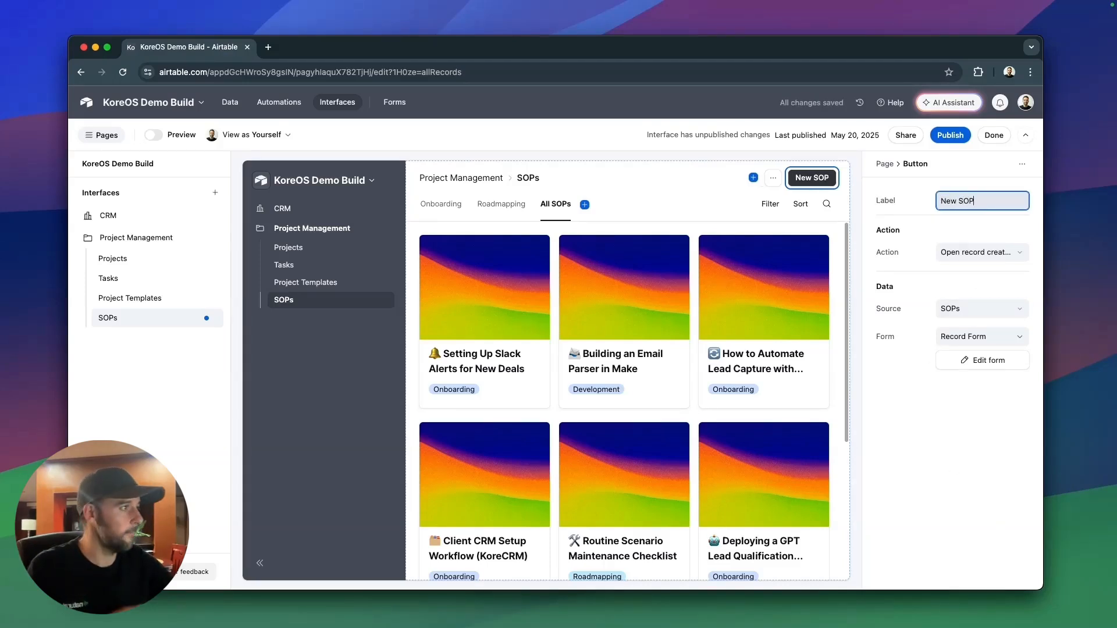
left_click(973, 546)
left_click(941, 142)
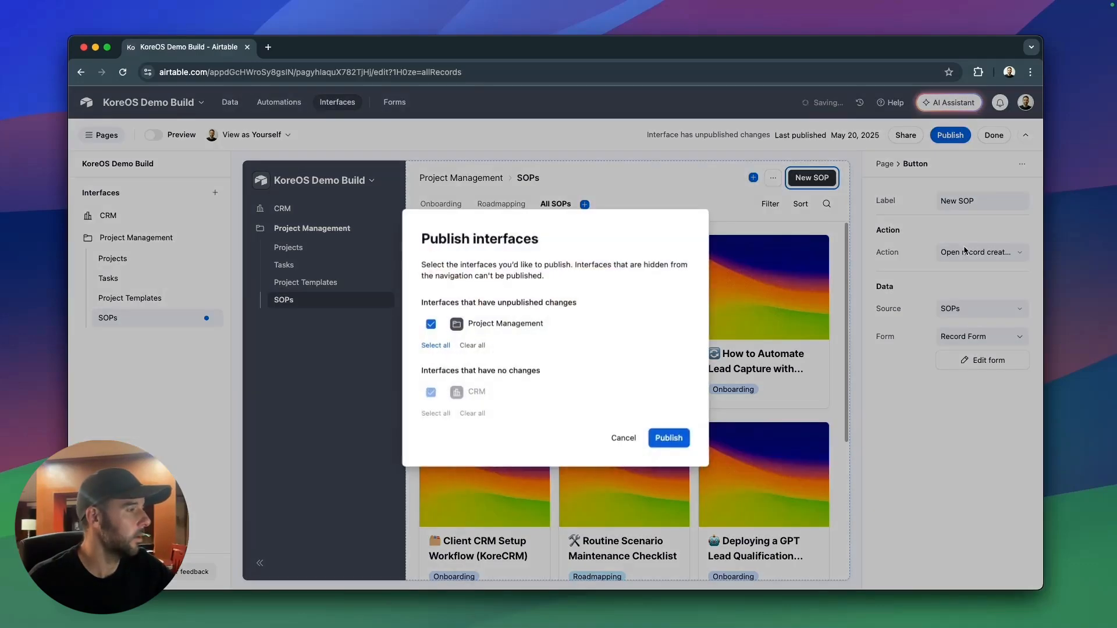
left_click(671, 434)
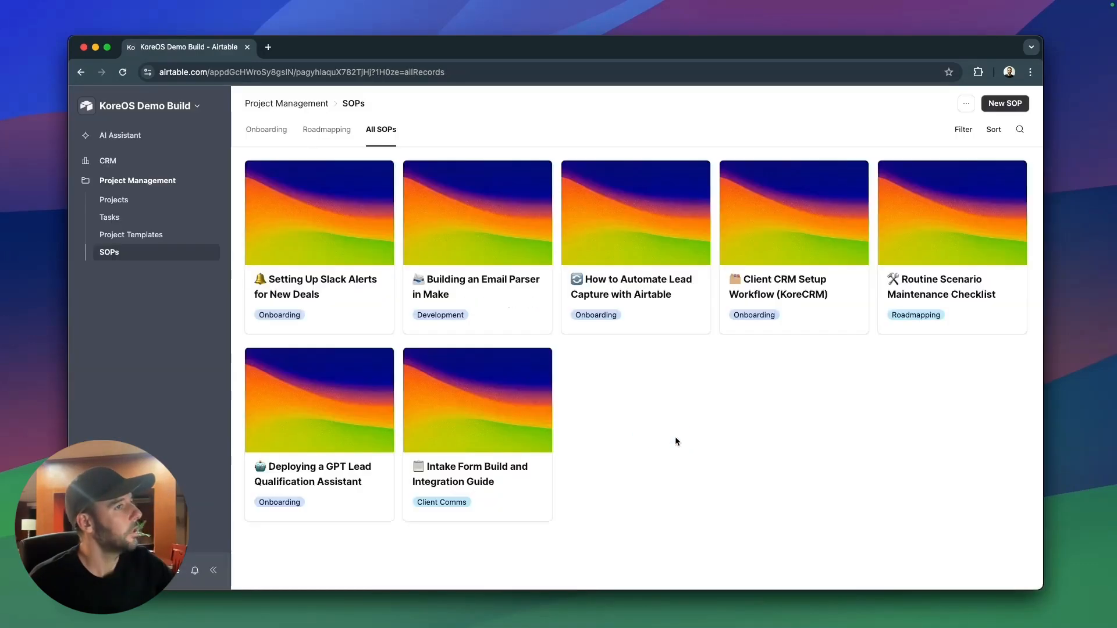
Open the New SOP form on the published SOPs page and examine its fields, including the Project Templates and Tasks links.
left_click(1021, 103)
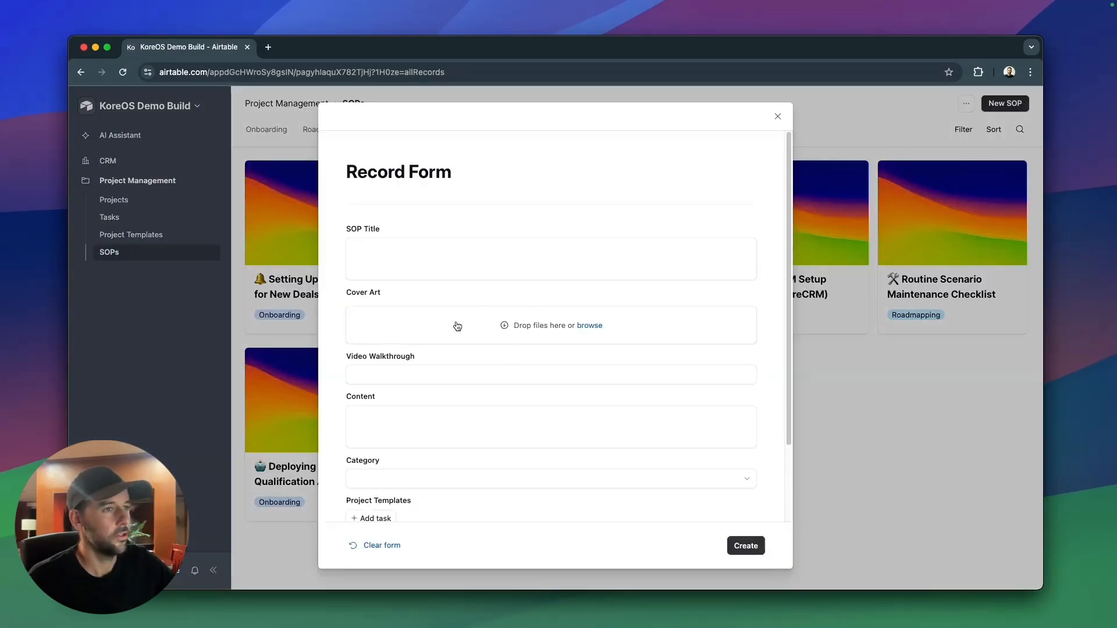
scroll(539, 394, "down", 3)
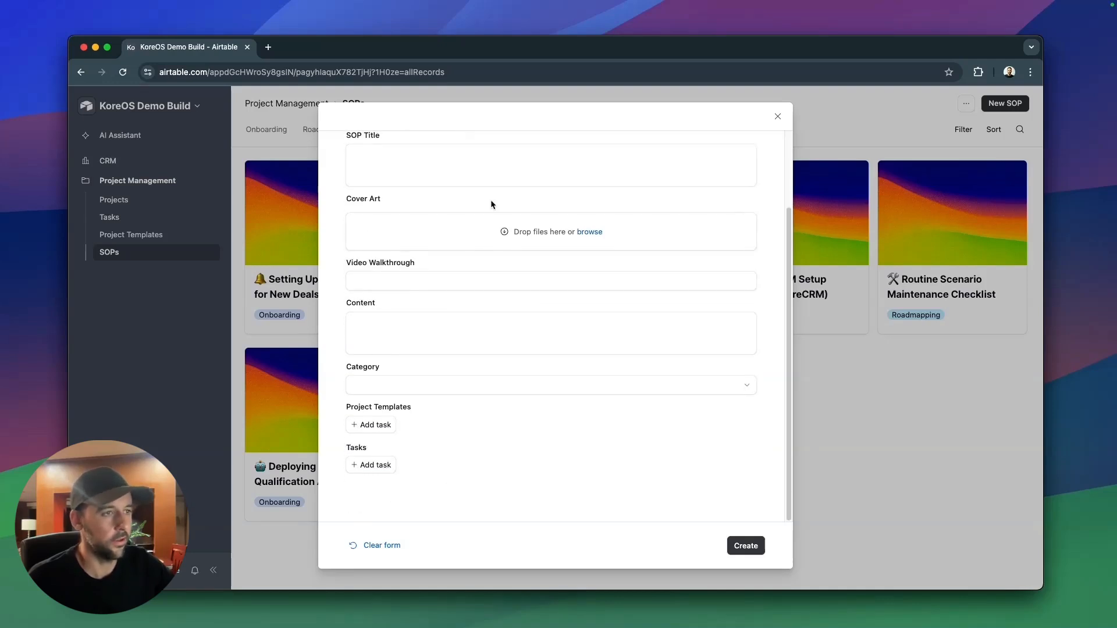
scroll(613, 274, "up", 3)
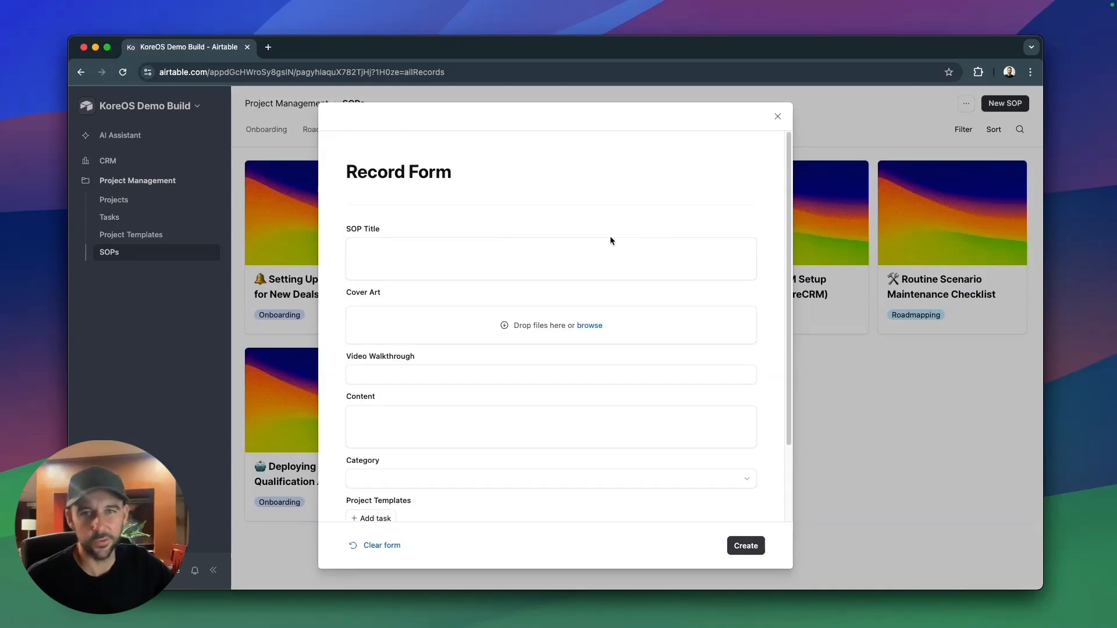
scroll(372, 397, "down", 3)
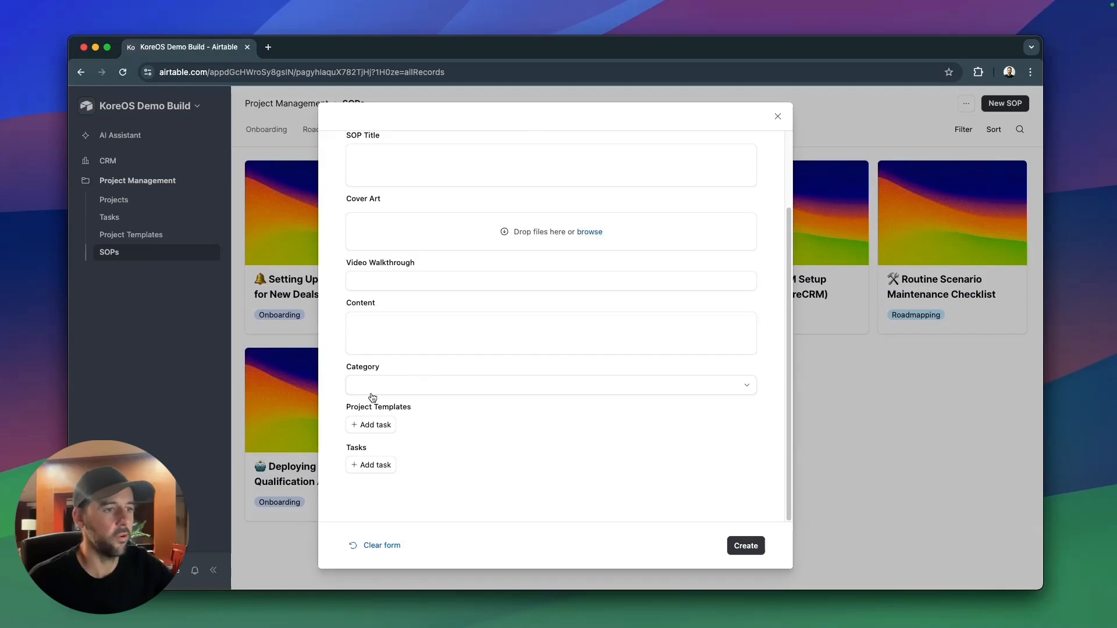
left_click_drag(367, 451, 352, 452)
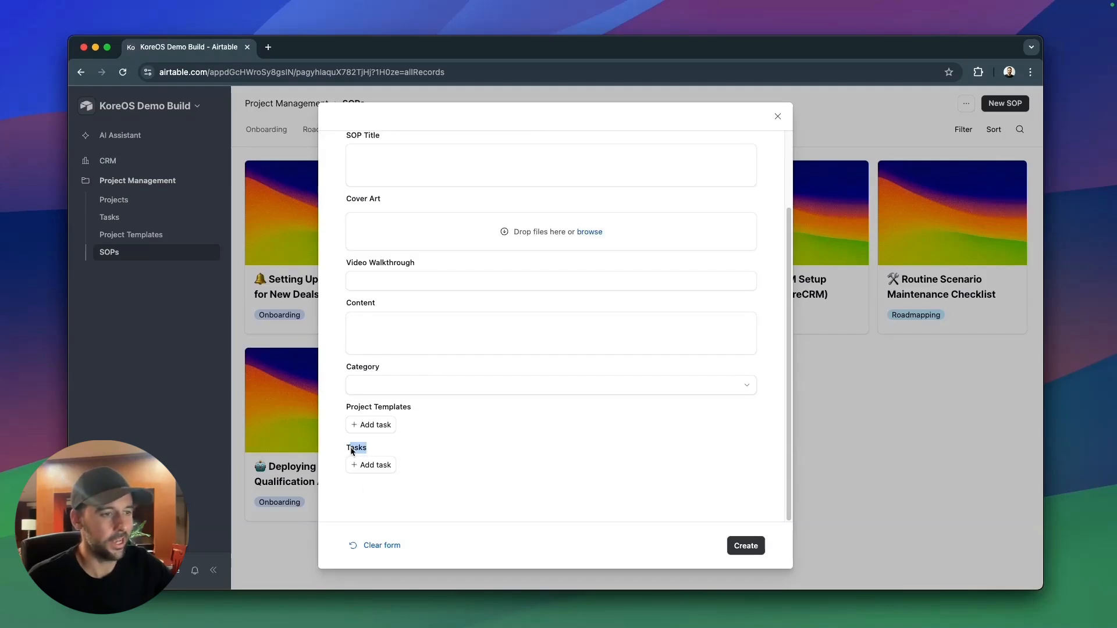
left_click(397, 442)
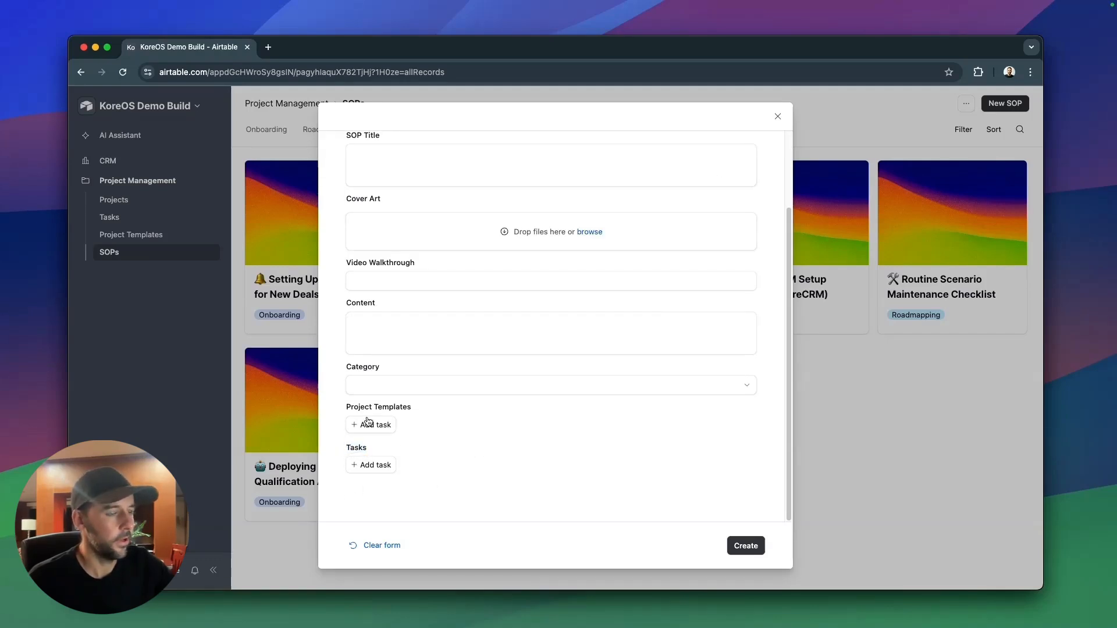
left_click_drag(431, 410, 335, 414)
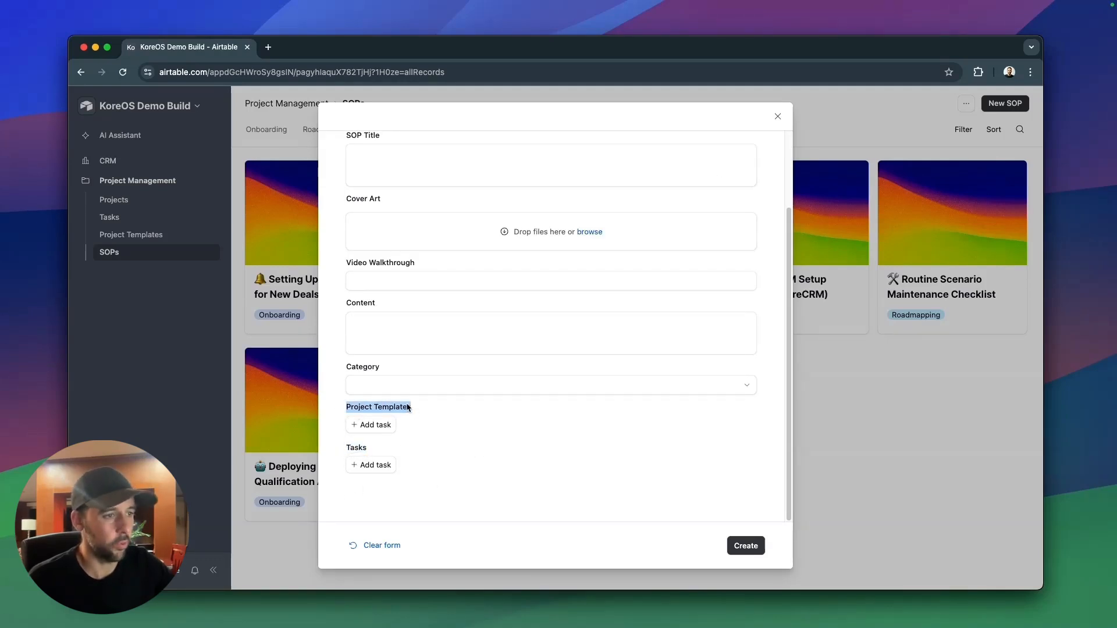
left_click(372, 451)
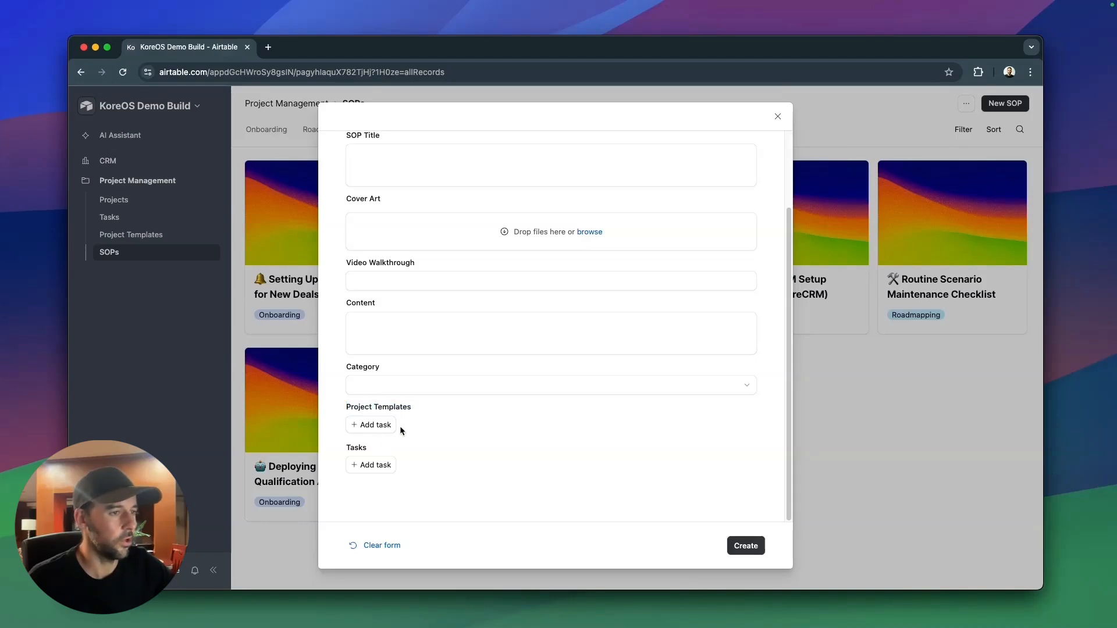
scroll(568, 204, "up", 3)
left_click(474, 256)
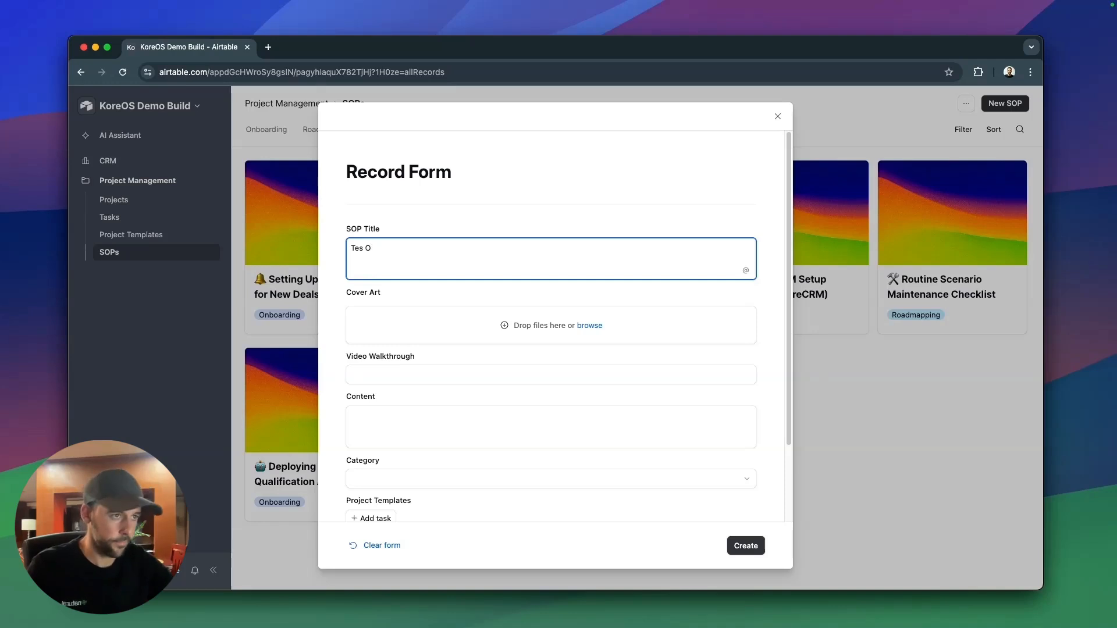
type("Test SOP")
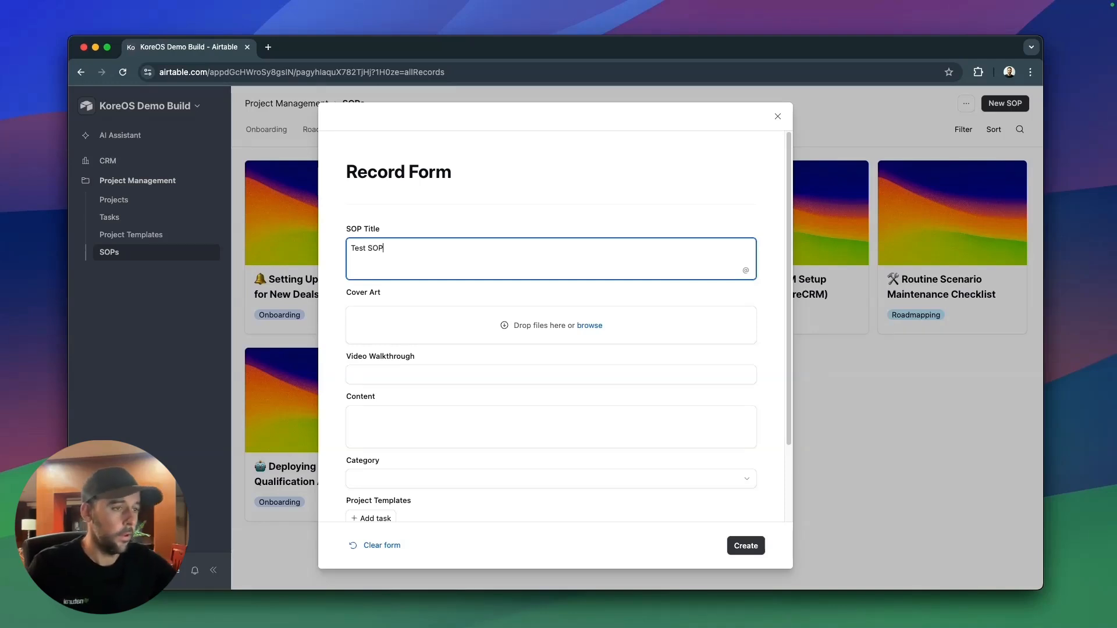
left_click(417, 367)
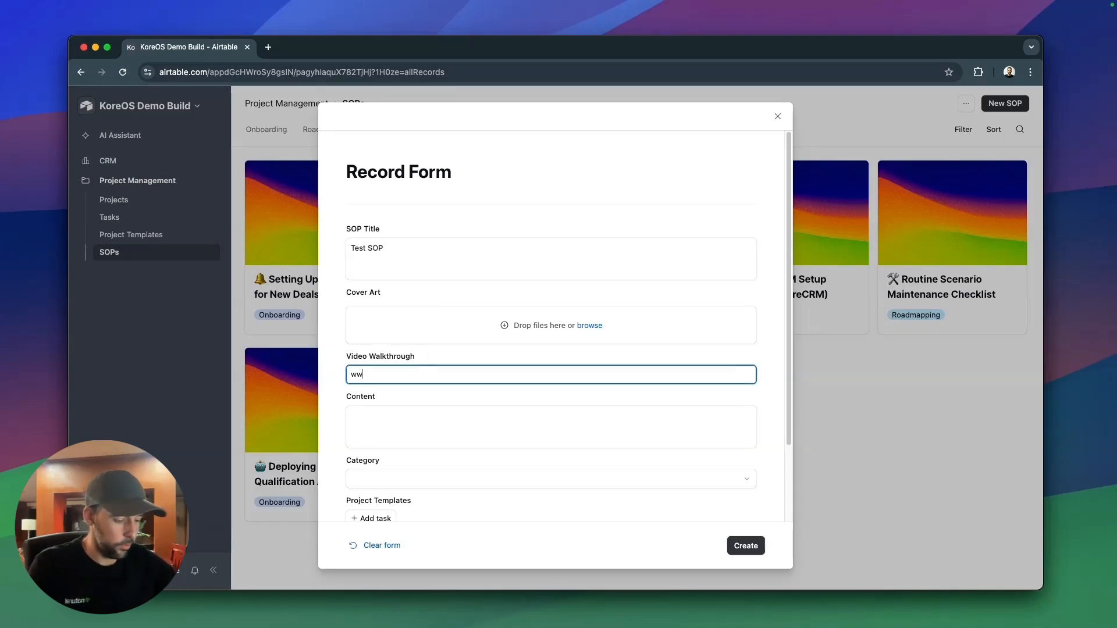
type("www.test.com")
left_click(424, 413)
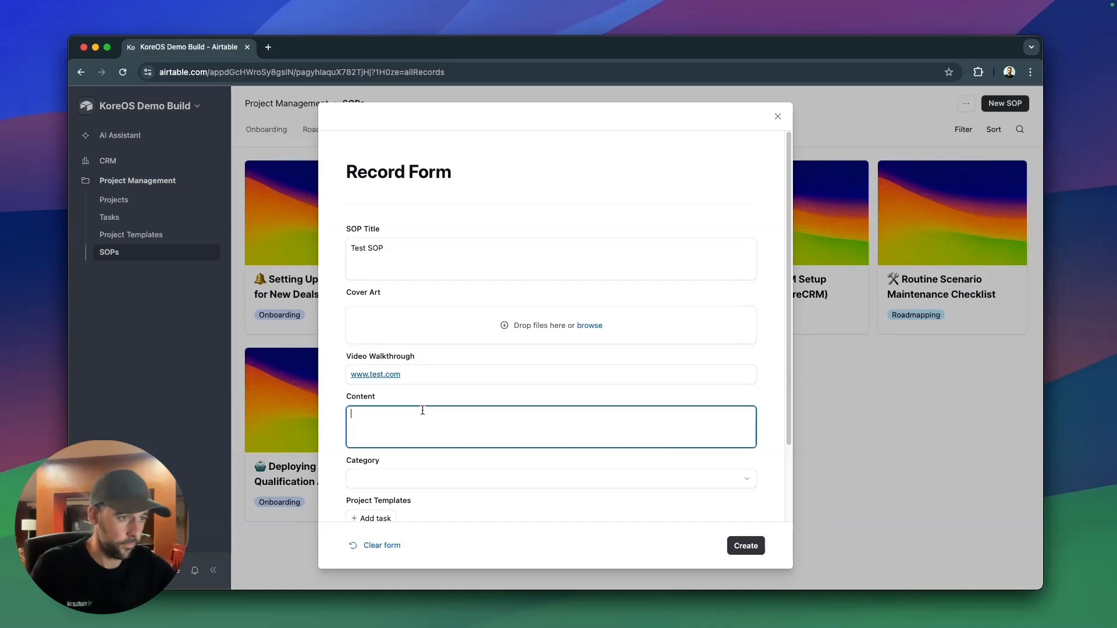
type("askfdjnbgjdgjkndf")
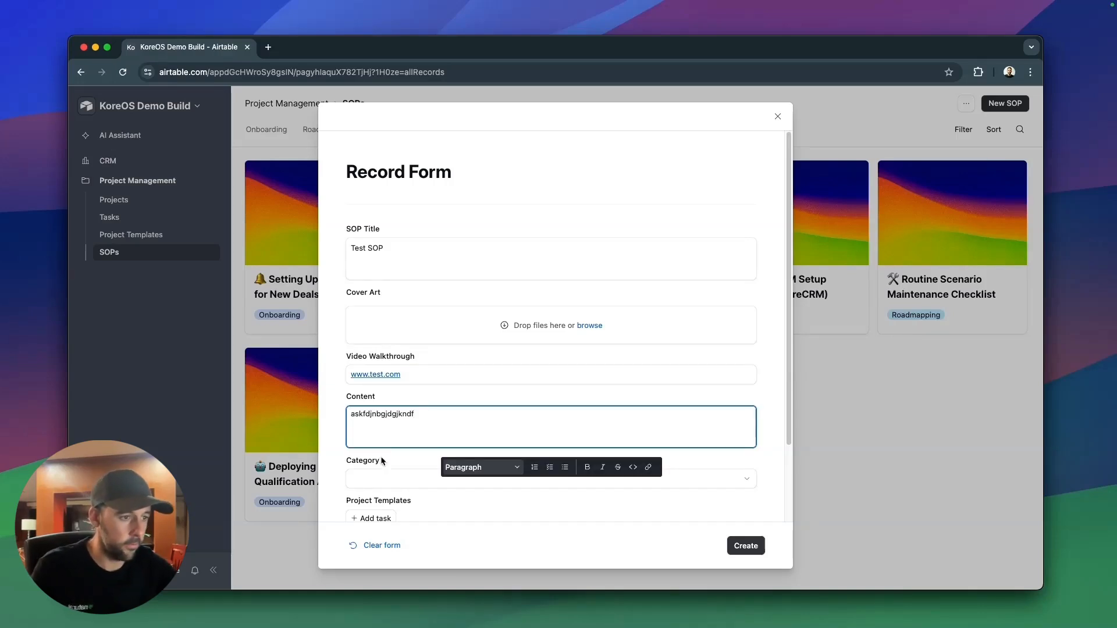
Set the new SOP's category to Onboarding, link the Tool Analysis project template, and create the record.
left_click(384, 478)
left_click(383, 488)
scroll(532, 500, "down", 2)
left_click(370, 424)
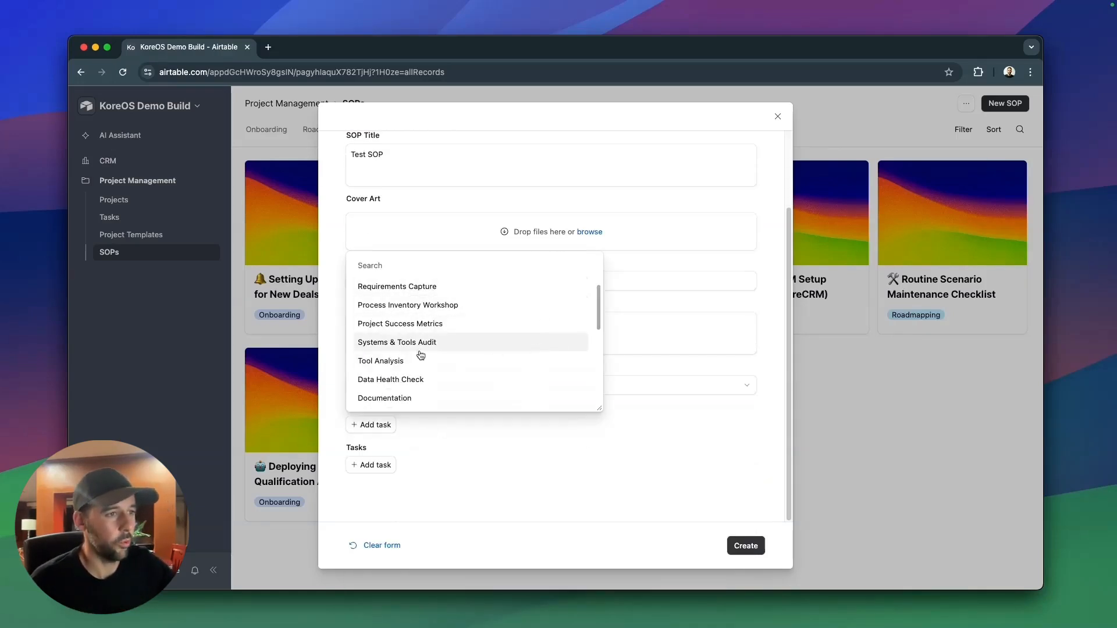
scroll(416, 359, "up", 1)
left_click(426, 379)
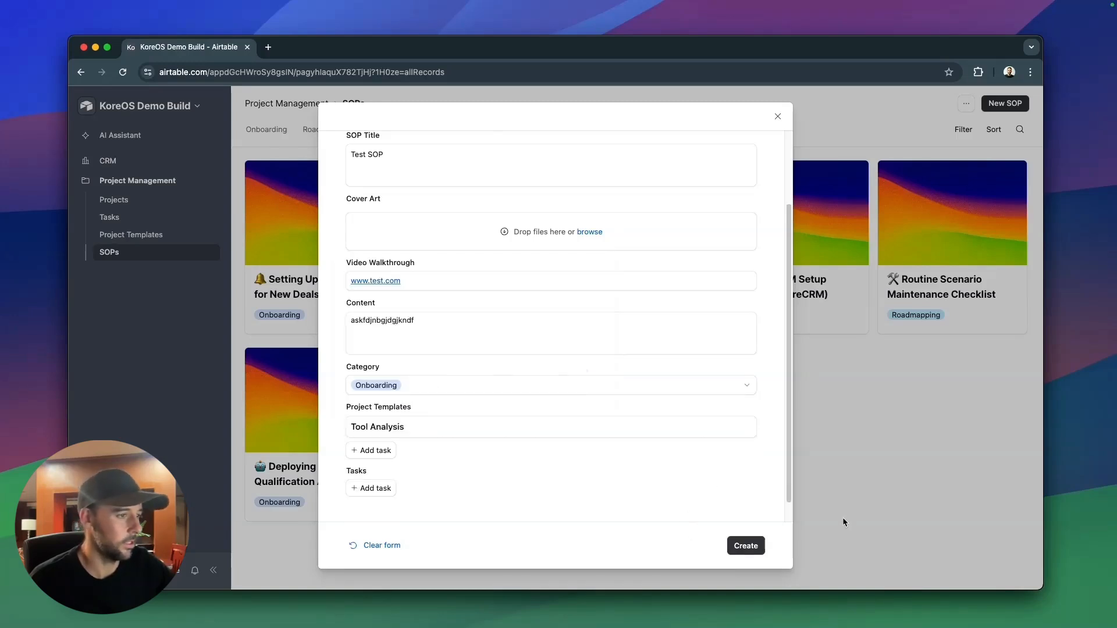
left_click(746, 546)
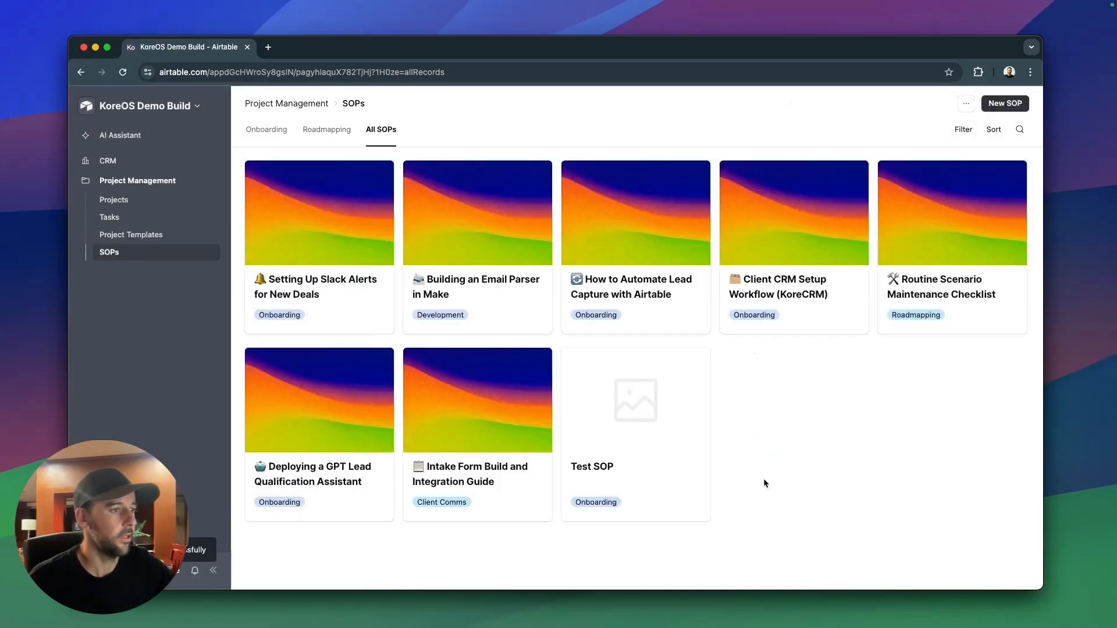
View the Test SOP record's detail page and return to the SOPs gallery.
left_click(609, 389)
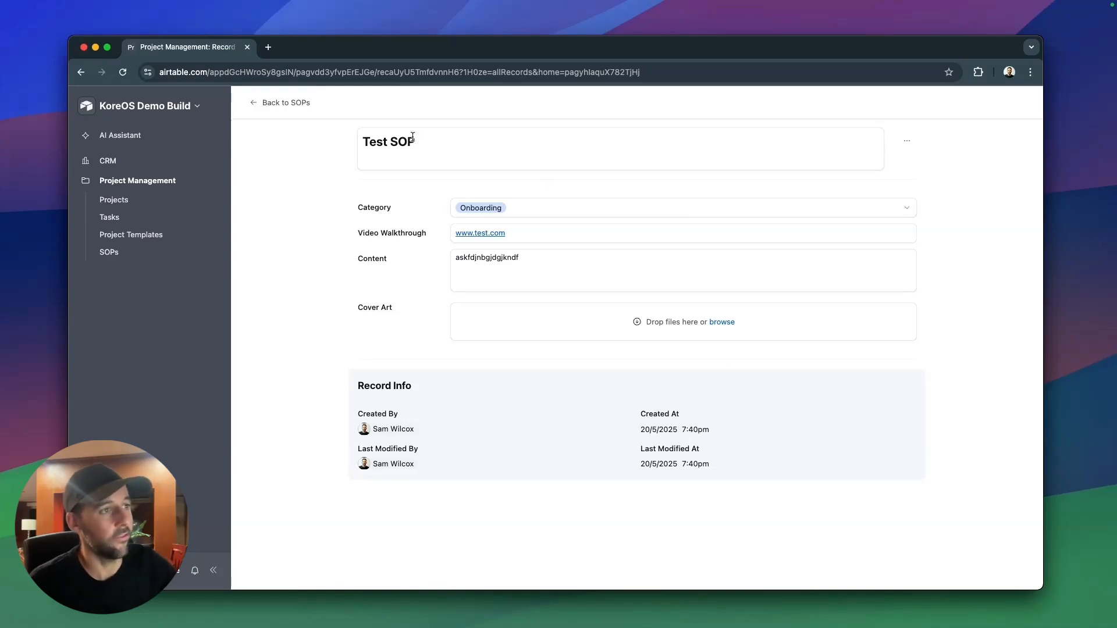
left_click(281, 103)
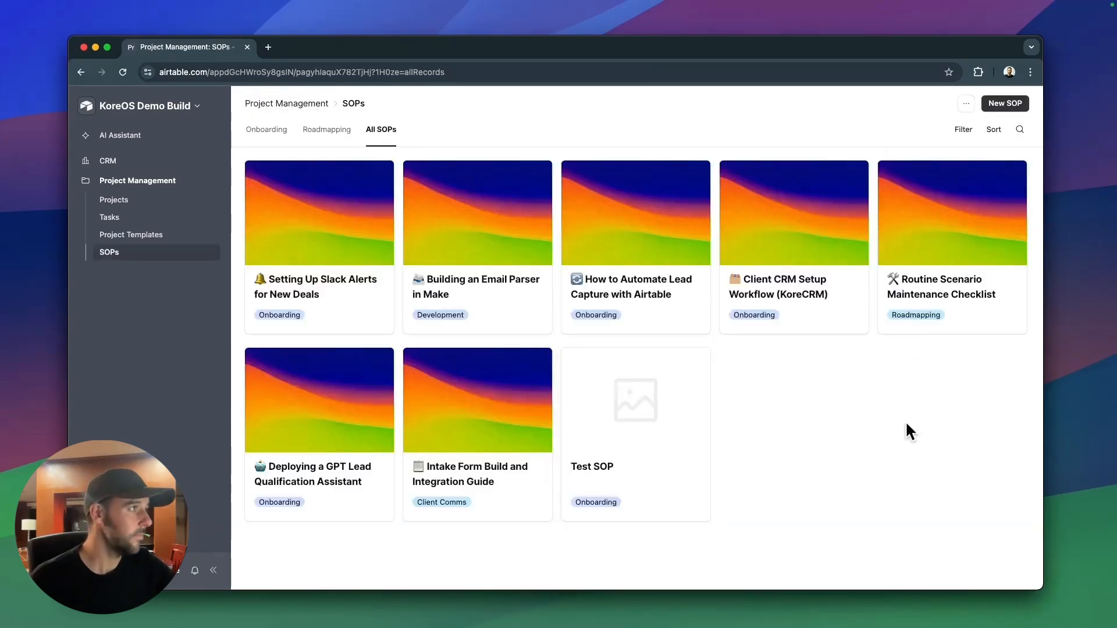
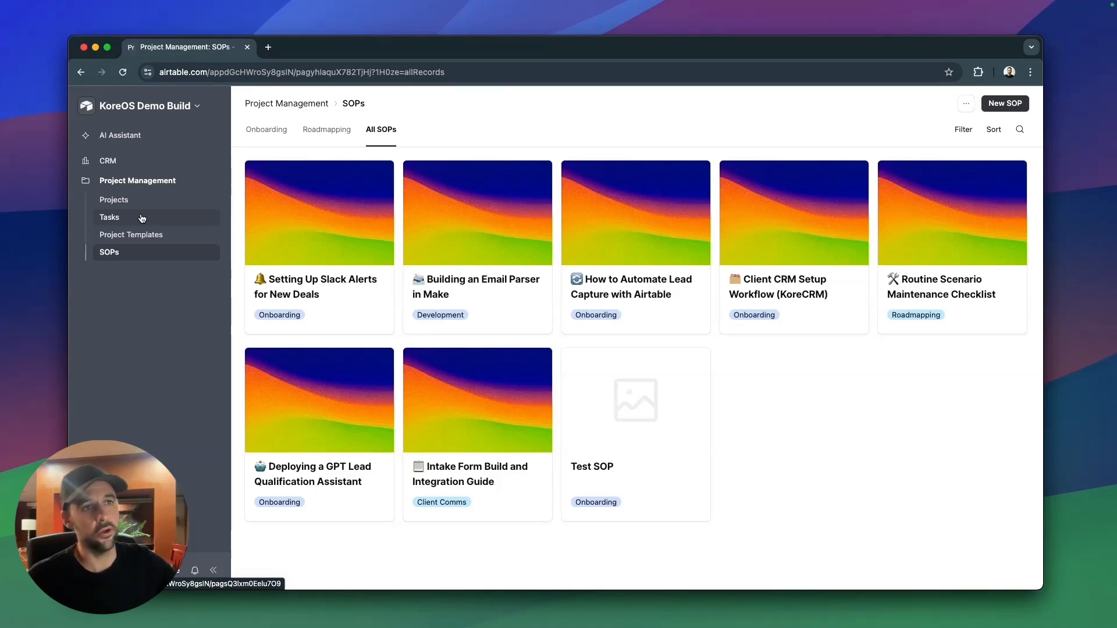
Set Development Project's project type to Roadmapping in the Projects list and expand its tasks.
left_click(142, 200)
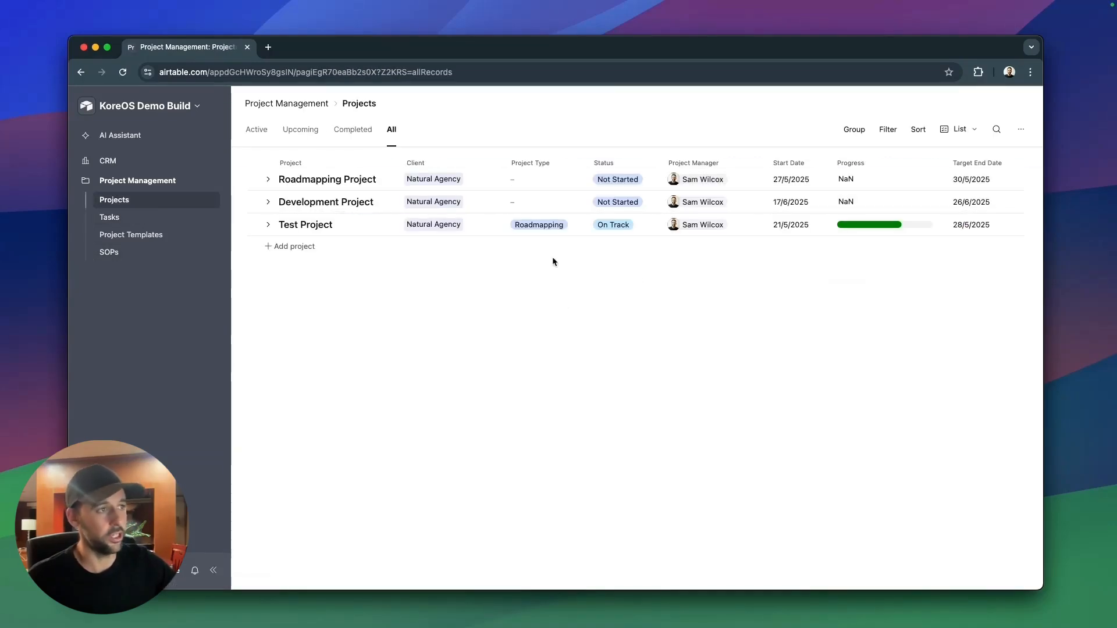
left_click(566, 202)
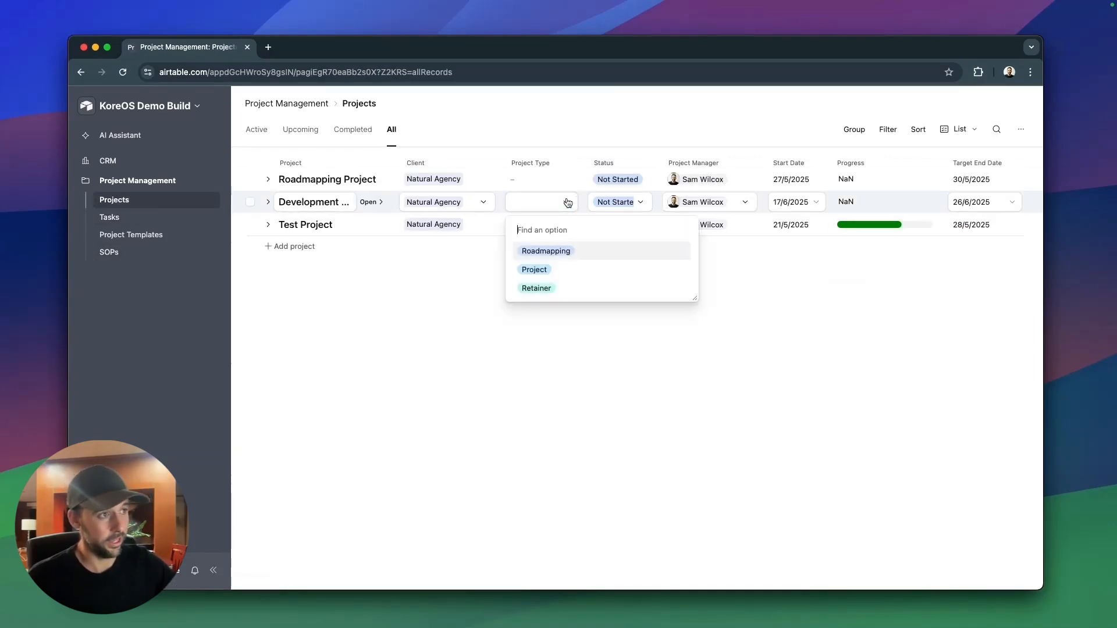
left_click(558, 252)
left_click(267, 203)
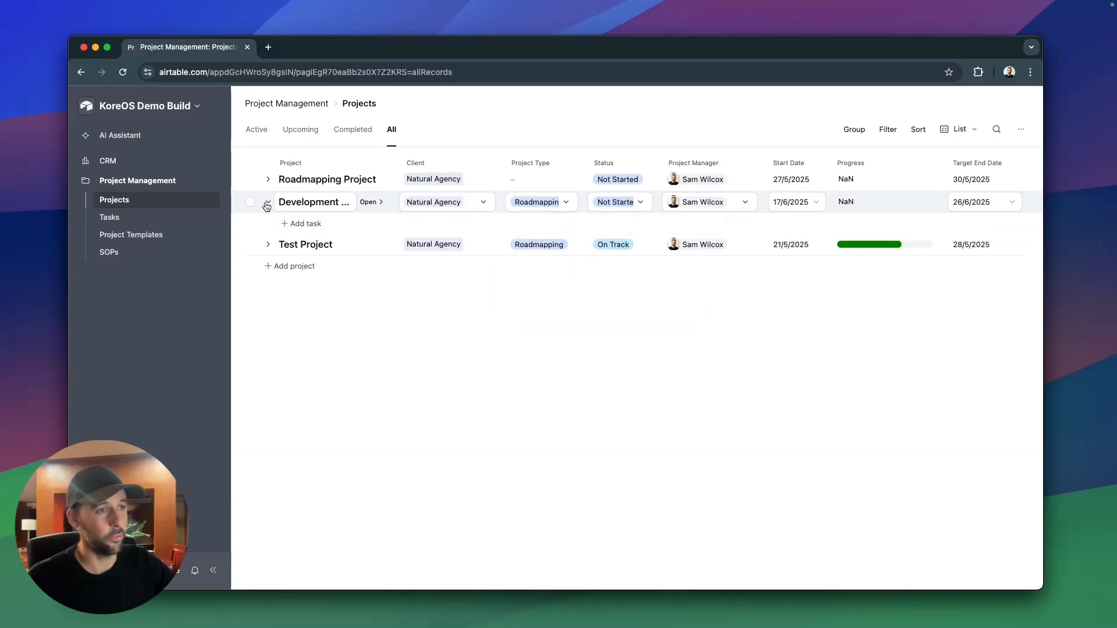
Check the Project Templates page, and clear Development Project's project type back in the Projects list.
left_click(178, 235)
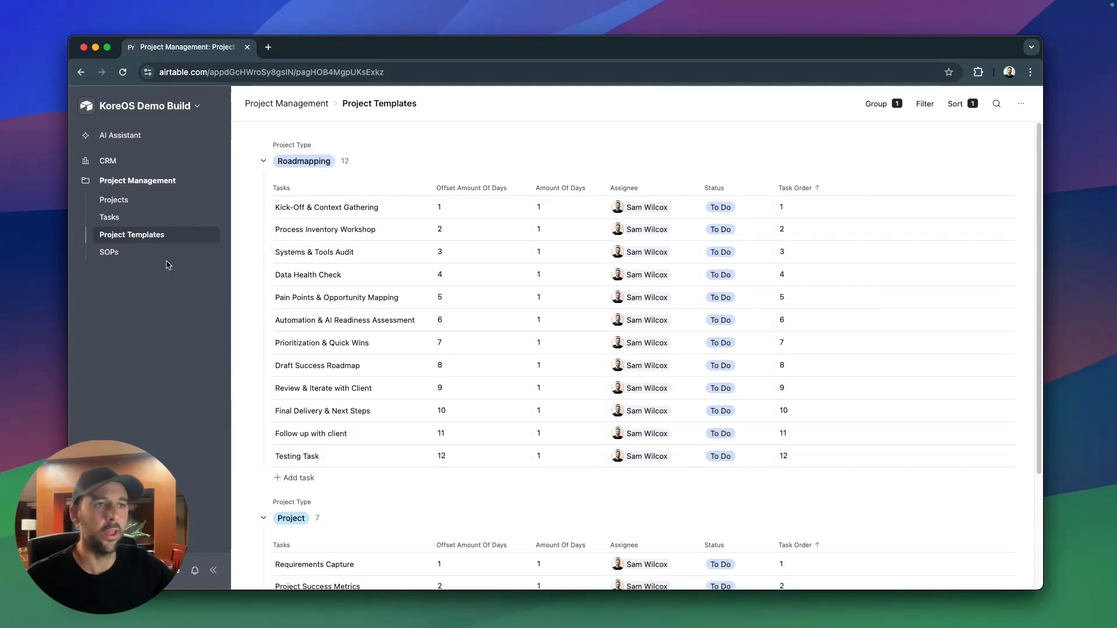
left_click(135, 207)
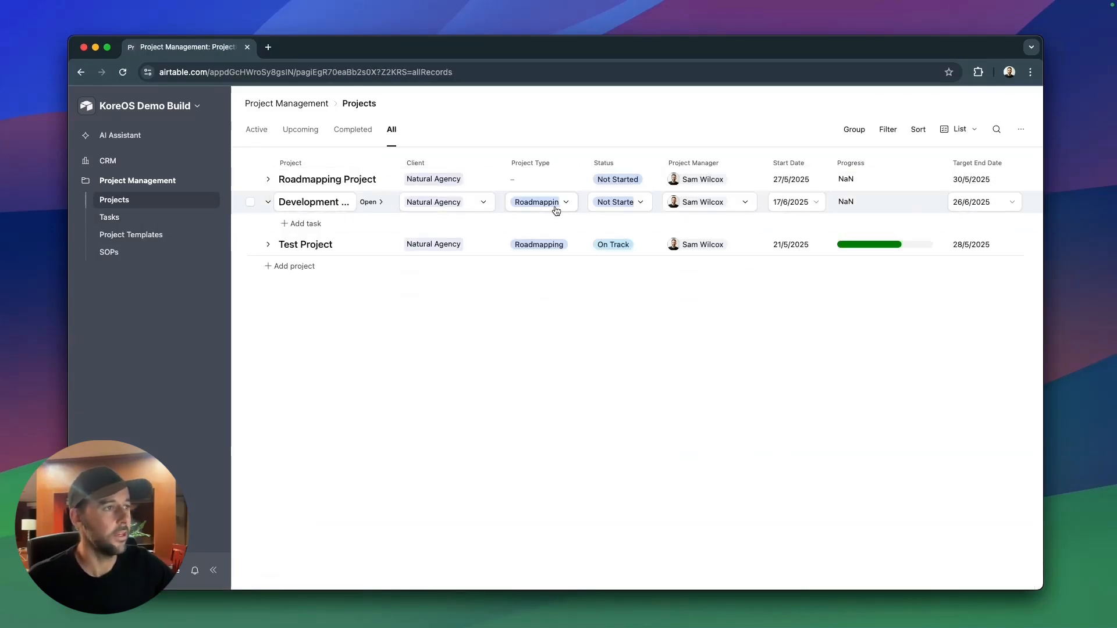
left_click(555, 205)
left_click(572, 267)
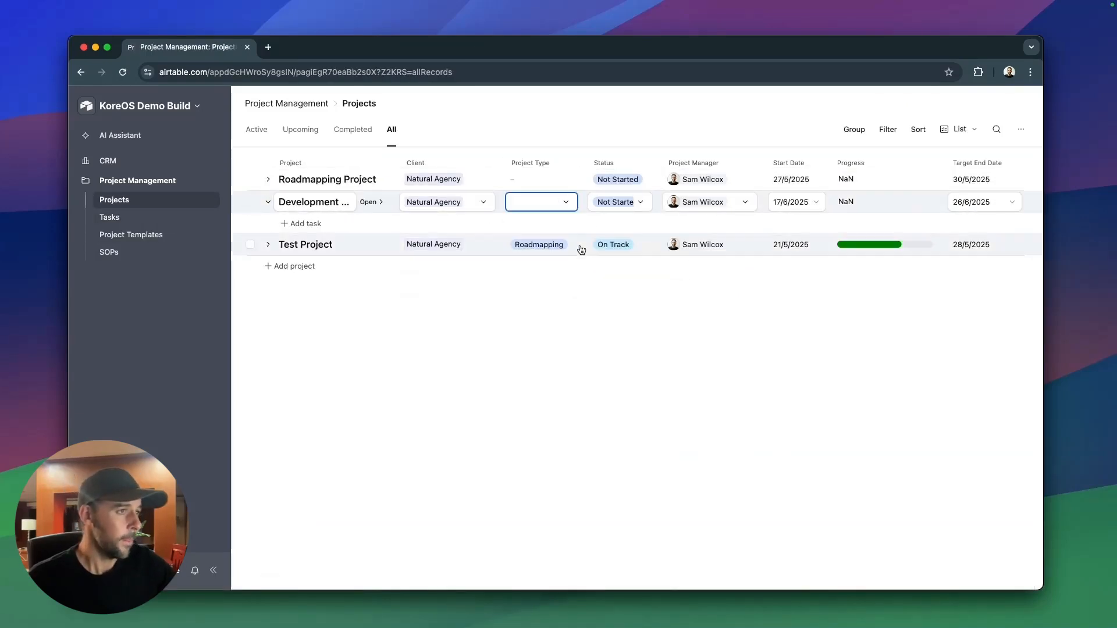
left_click(623, 376)
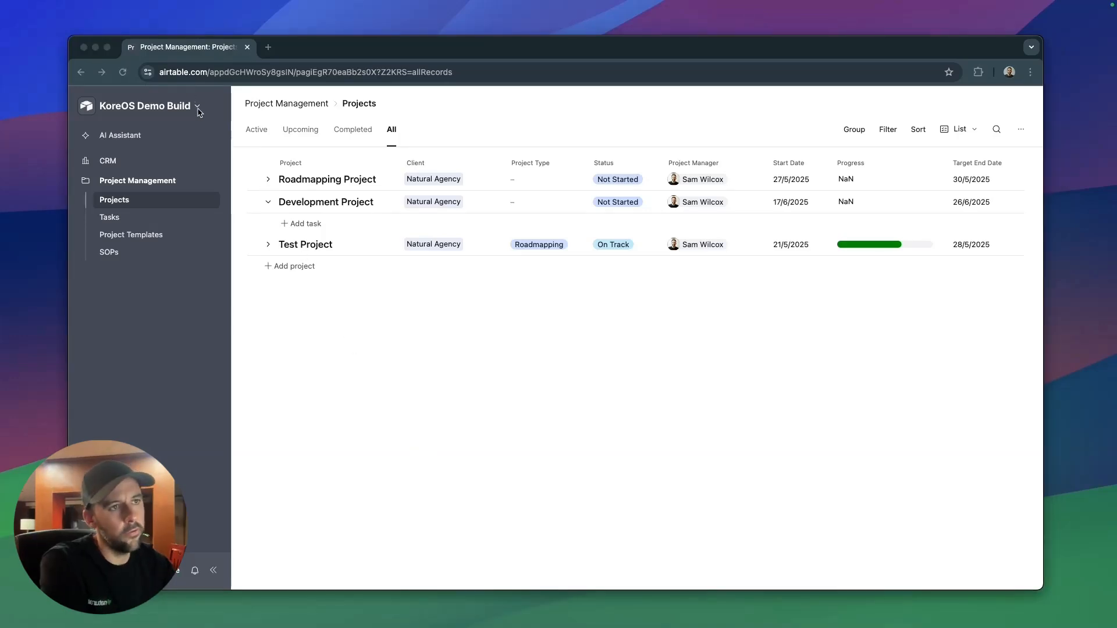
Switch from the interface to the base's automations, create a new automation, and reload the page after the error.
left_click(198, 109)
left_click(157, 154)
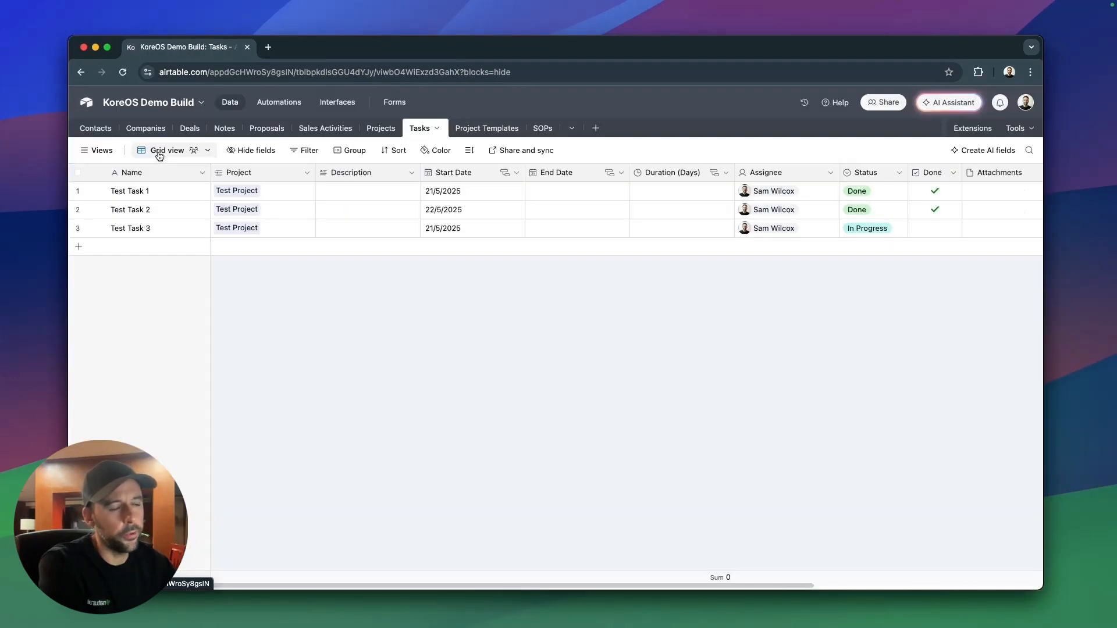
left_click(296, 105)
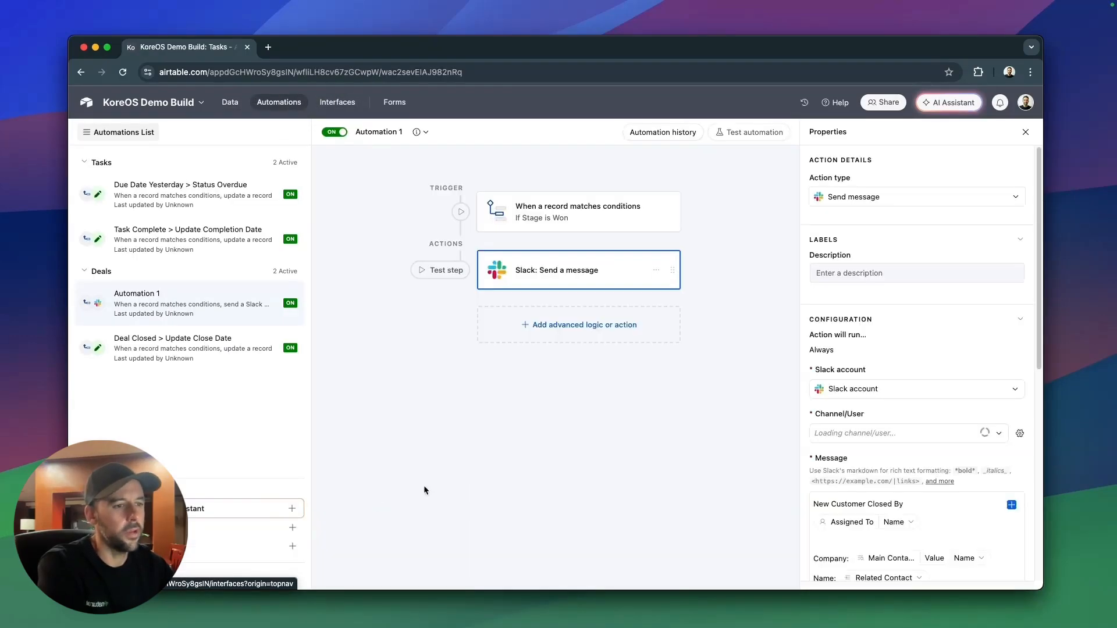
left_click(291, 528)
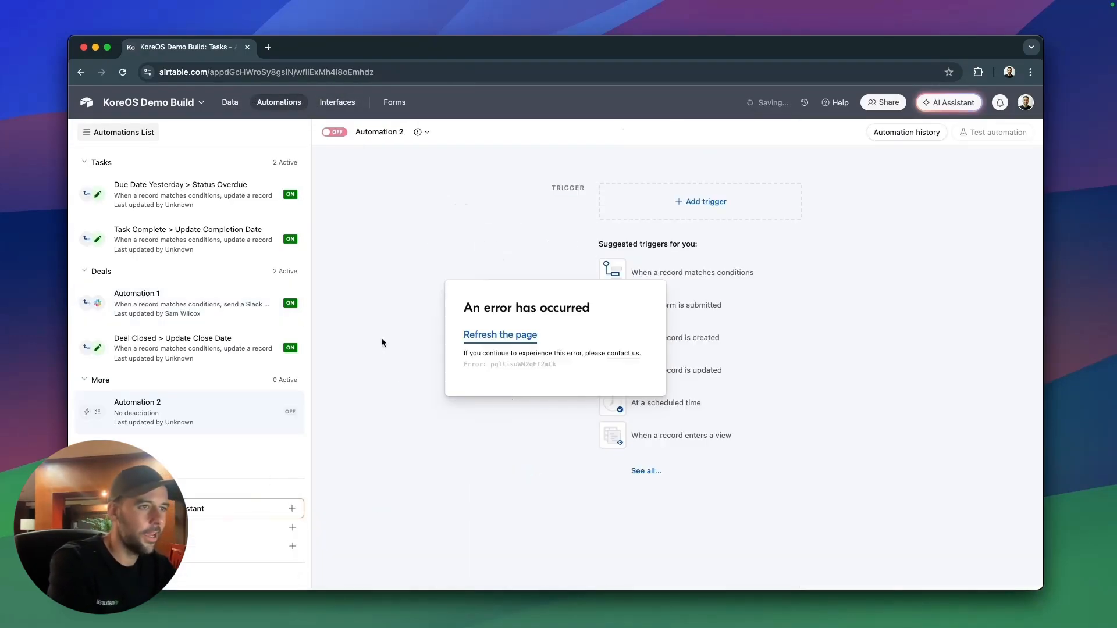
left_click(520, 336)
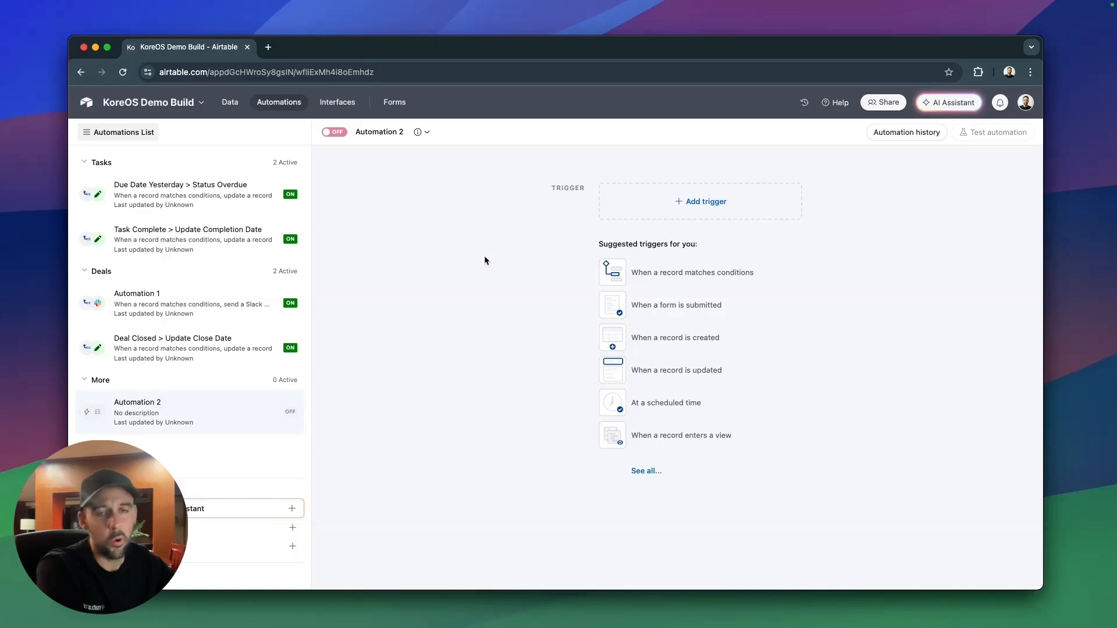
Review the project type options for Development Project and the Project Templates page in the Project Management interface, then return to Projects.
left_click(344, 103)
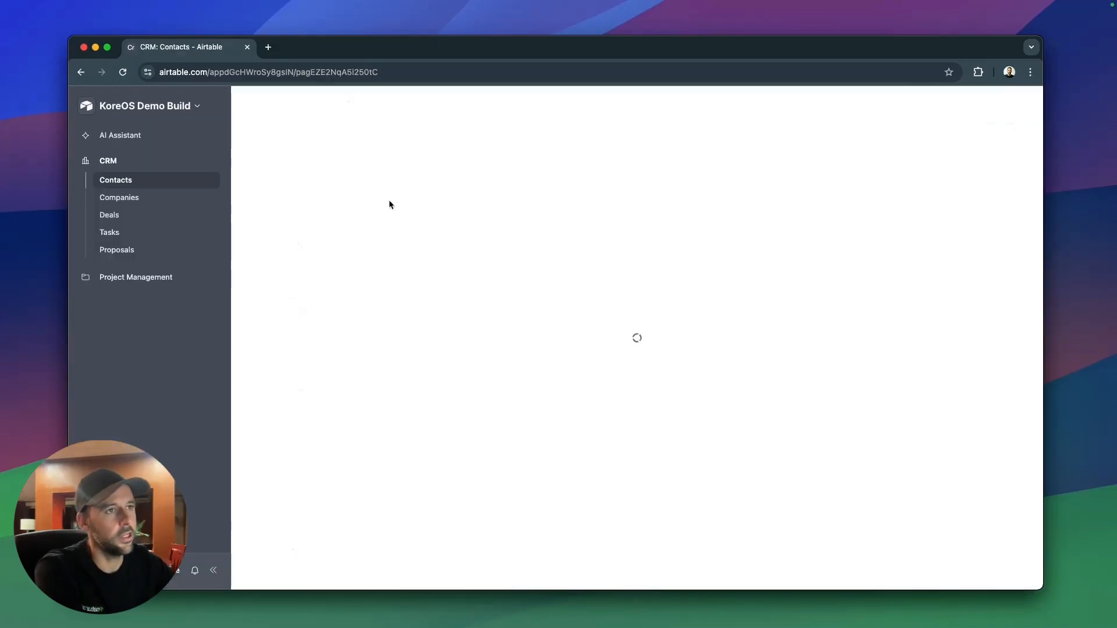
left_click(164, 278)
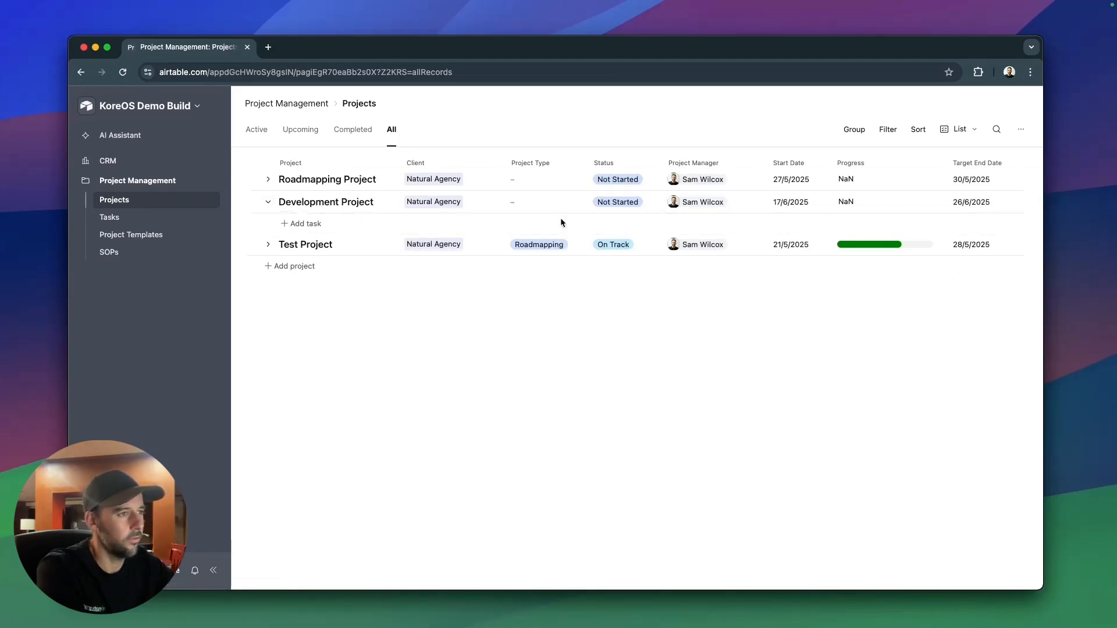
left_click(568, 205)
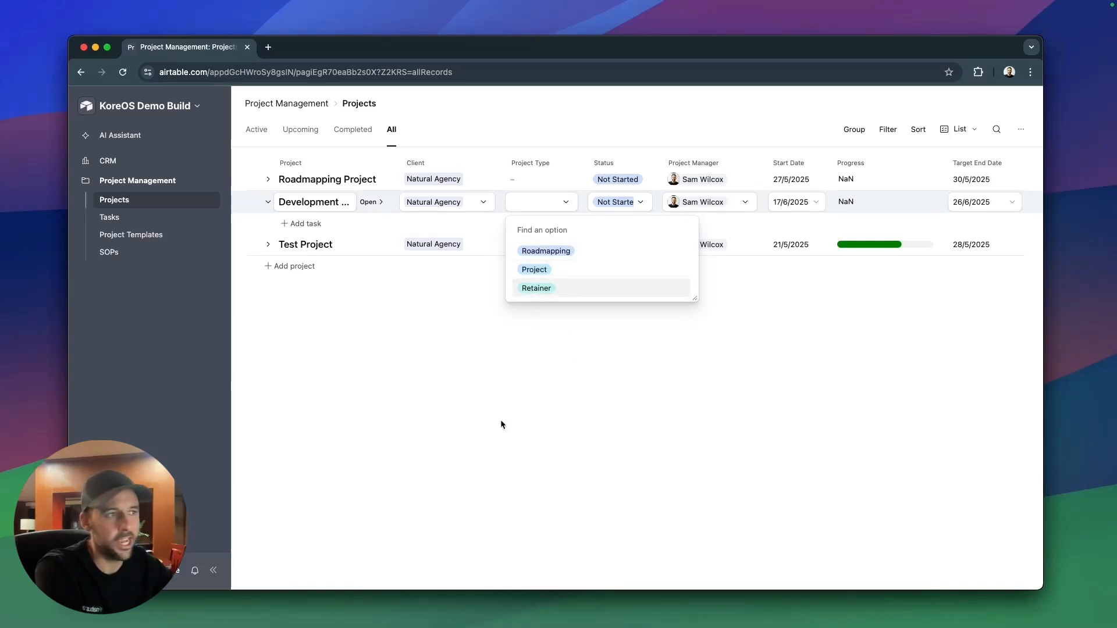
left_click(544, 401)
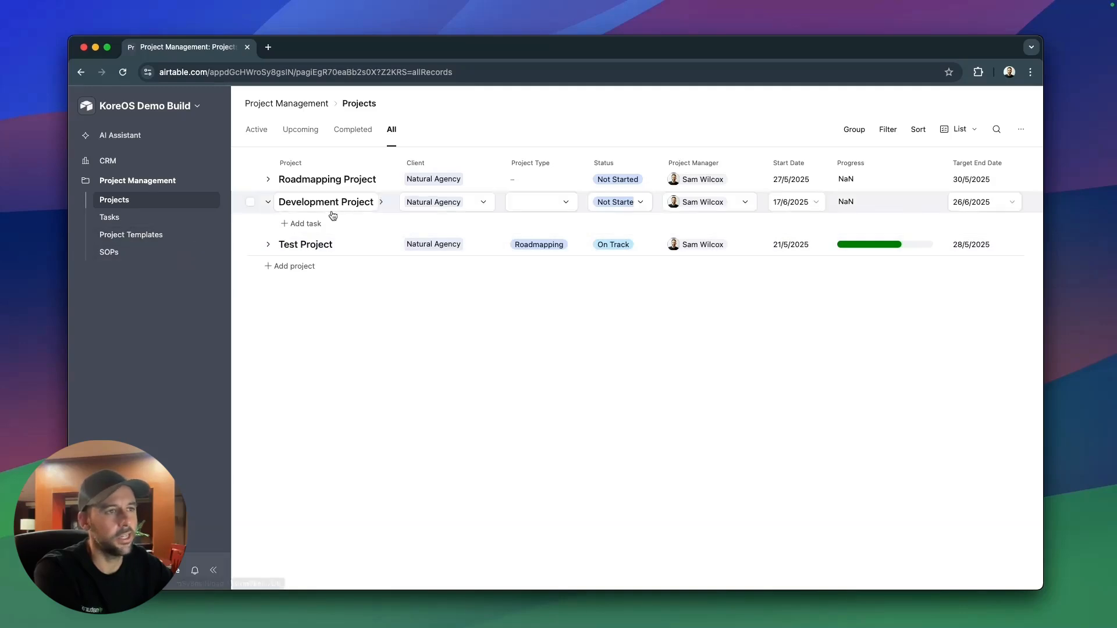
left_click(154, 236)
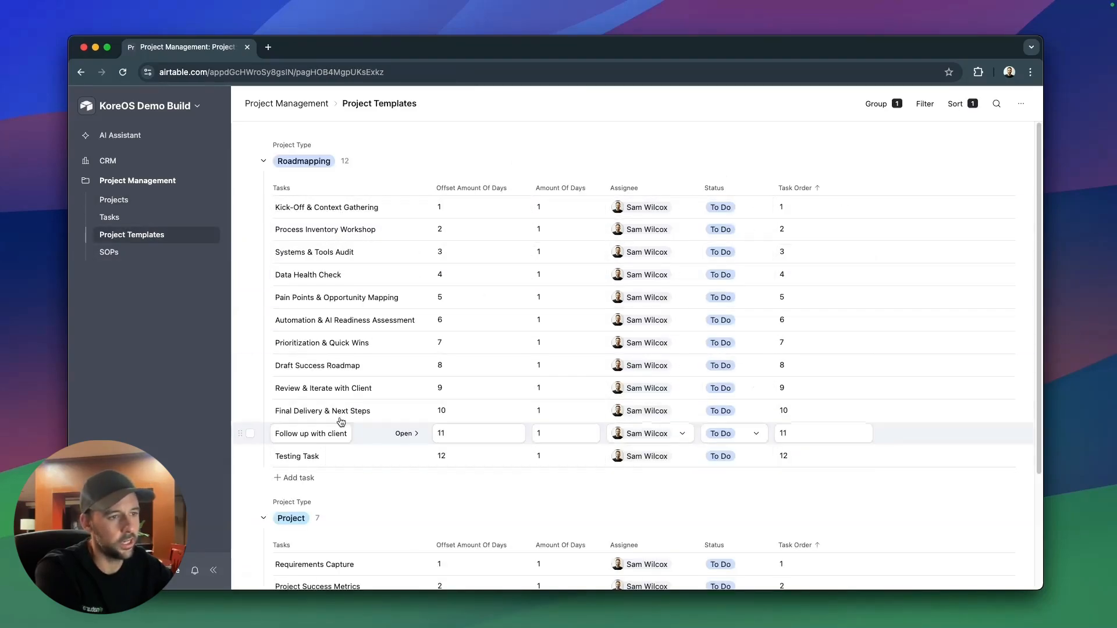
left_click(139, 201)
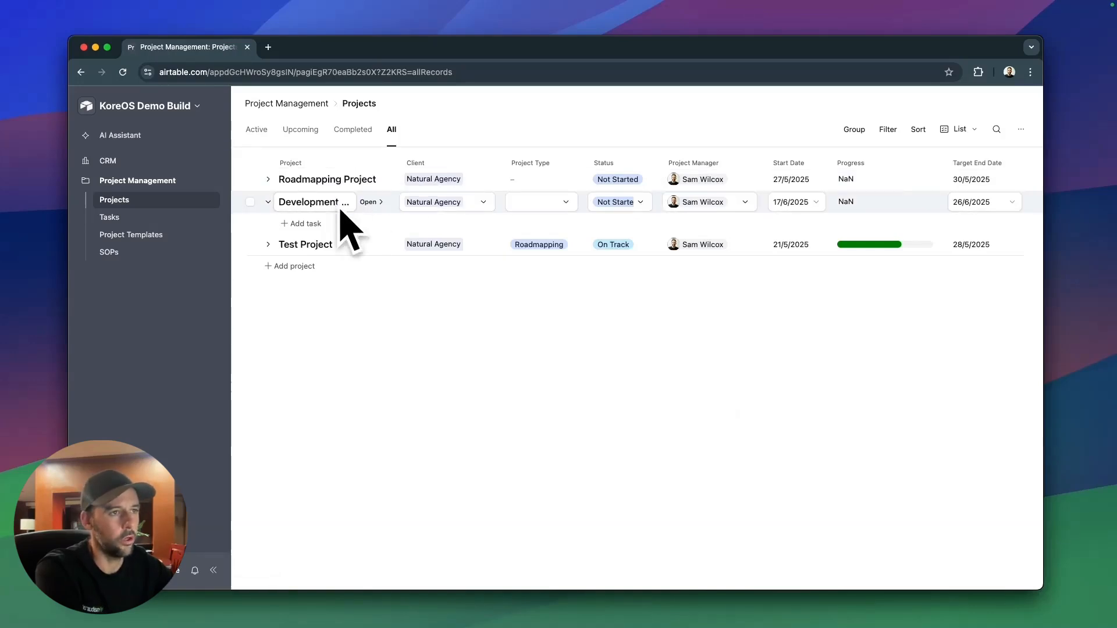
Return to the base's automations and give Automation 2 a "When a record matches conditions" trigger on the Projects table.
left_click(162, 112)
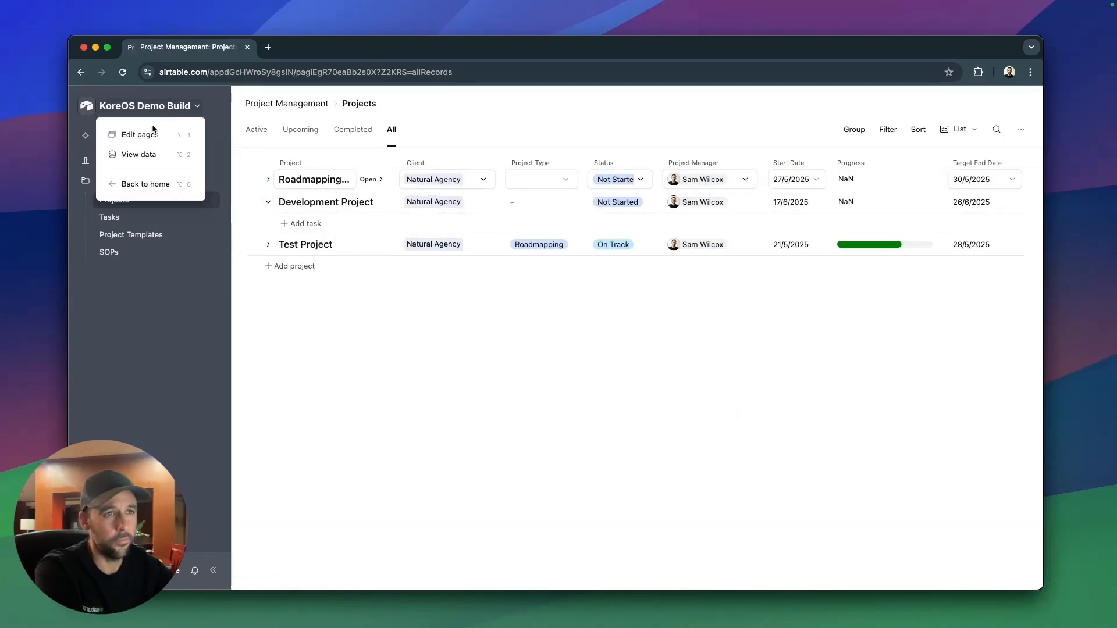
left_click(140, 155)
left_click(285, 101)
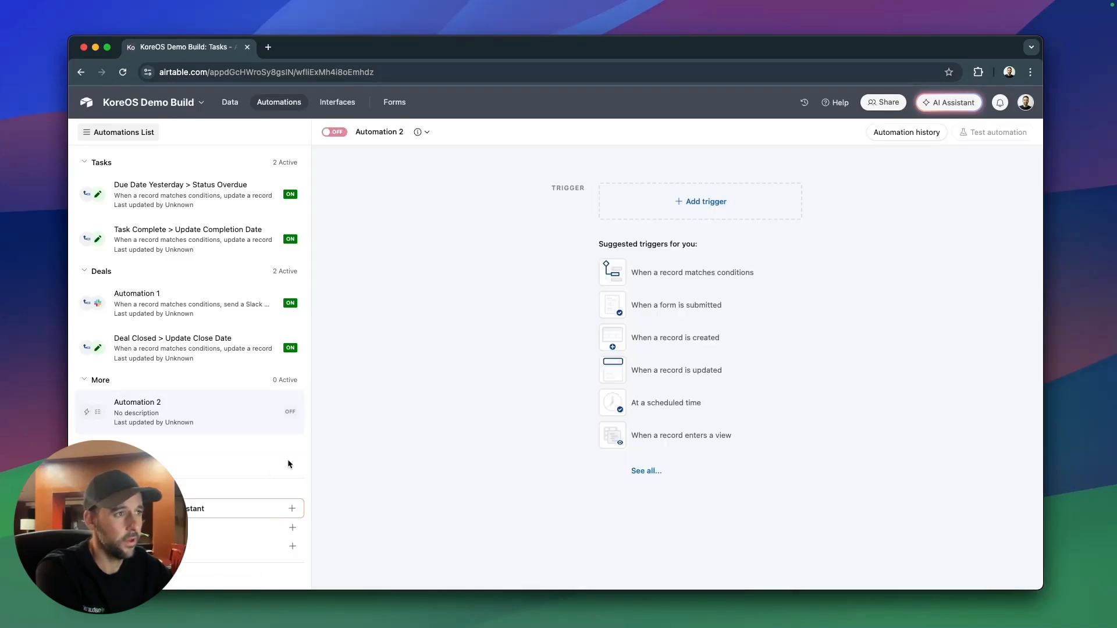
left_click(687, 277)
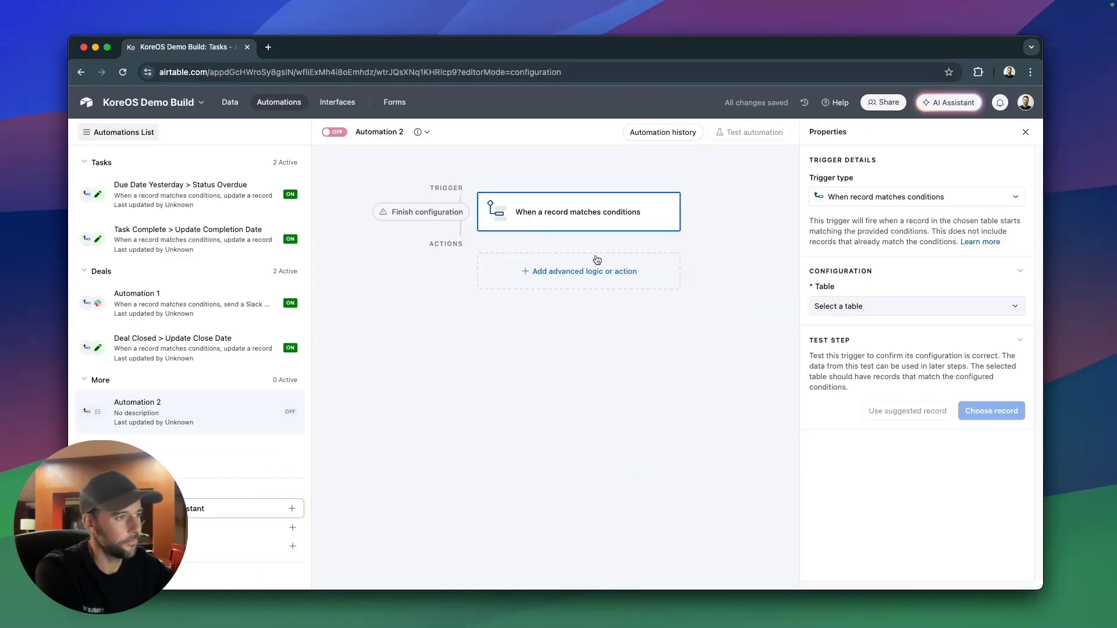
left_click(929, 305)
scroll(874, 367, "down", 1)
scroll(874, 366, "down", 3)
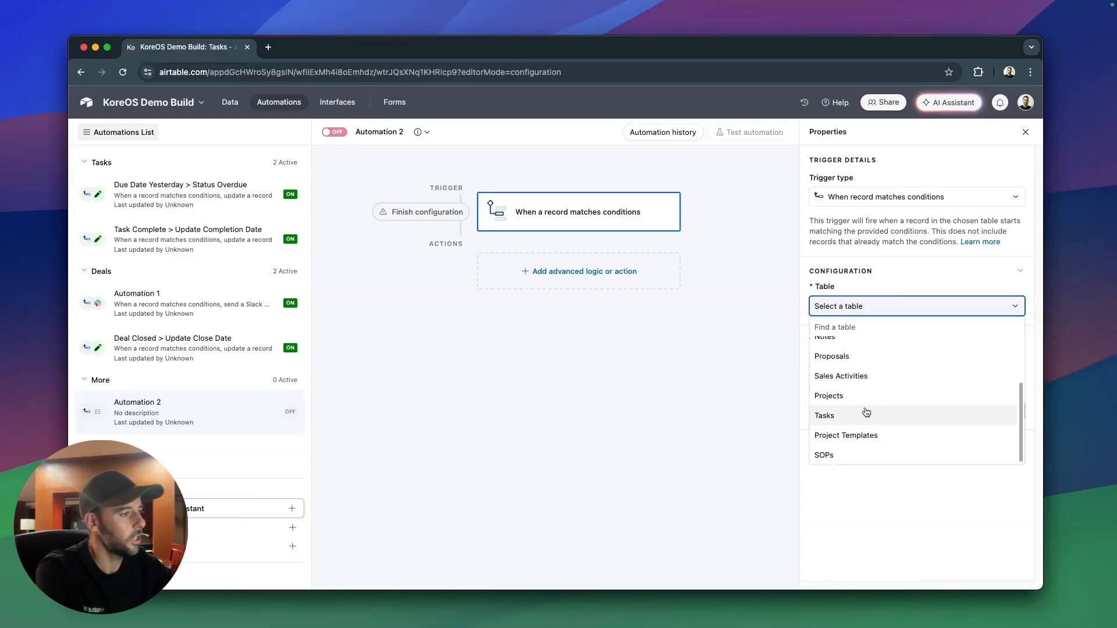
left_click(847, 395)
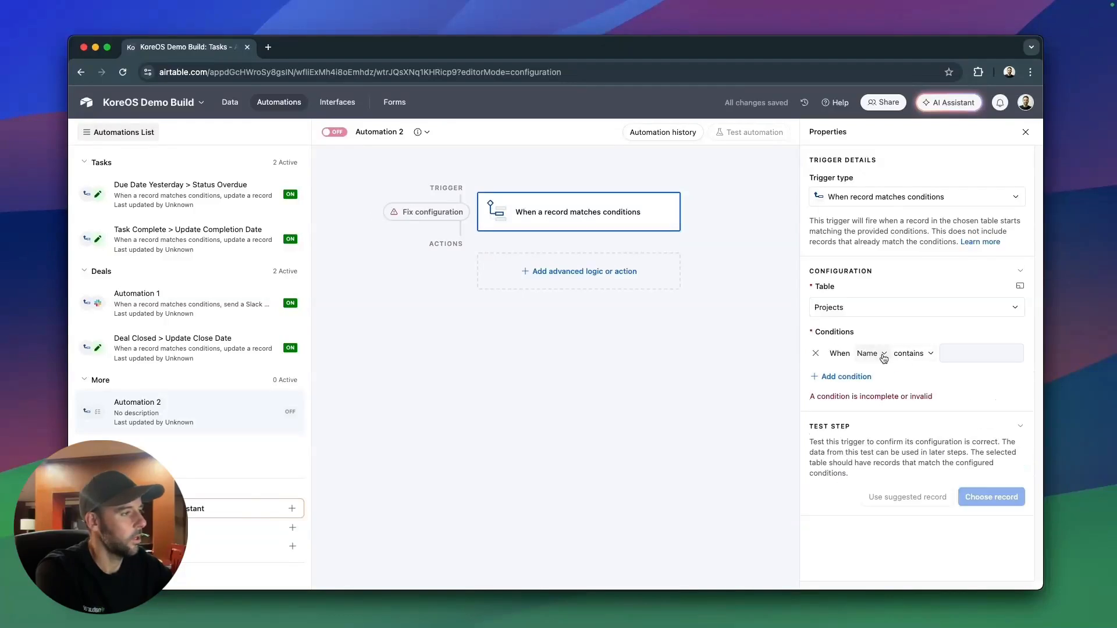
Set the trigger condition to Project Type is not empty.
left_click(882, 355)
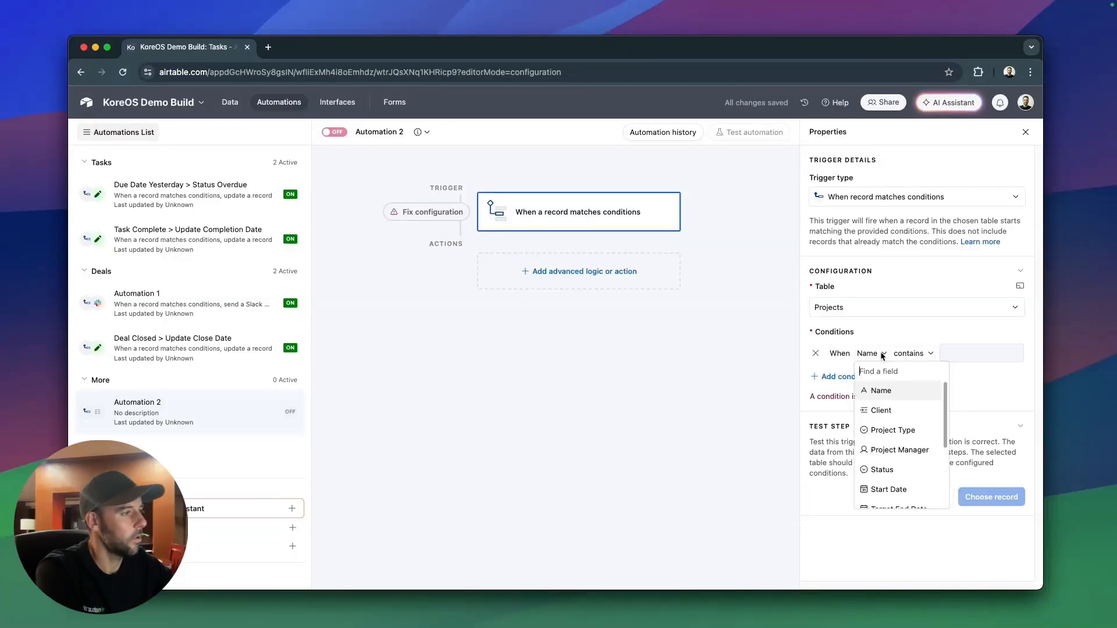
left_click(899, 432)
left_click(991, 356)
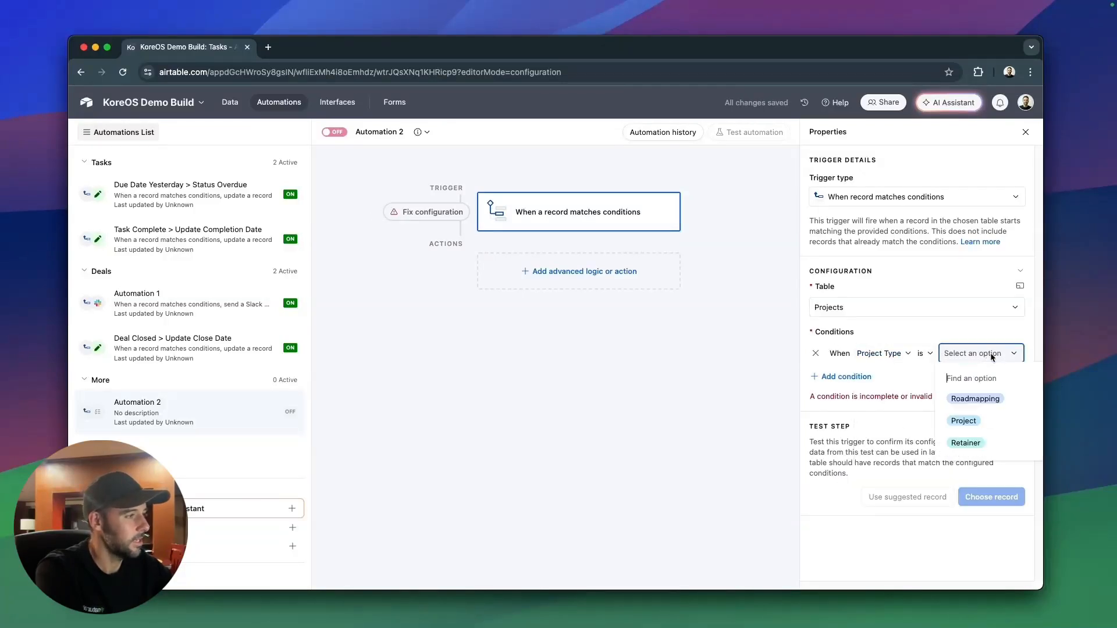
left_click(925, 353)
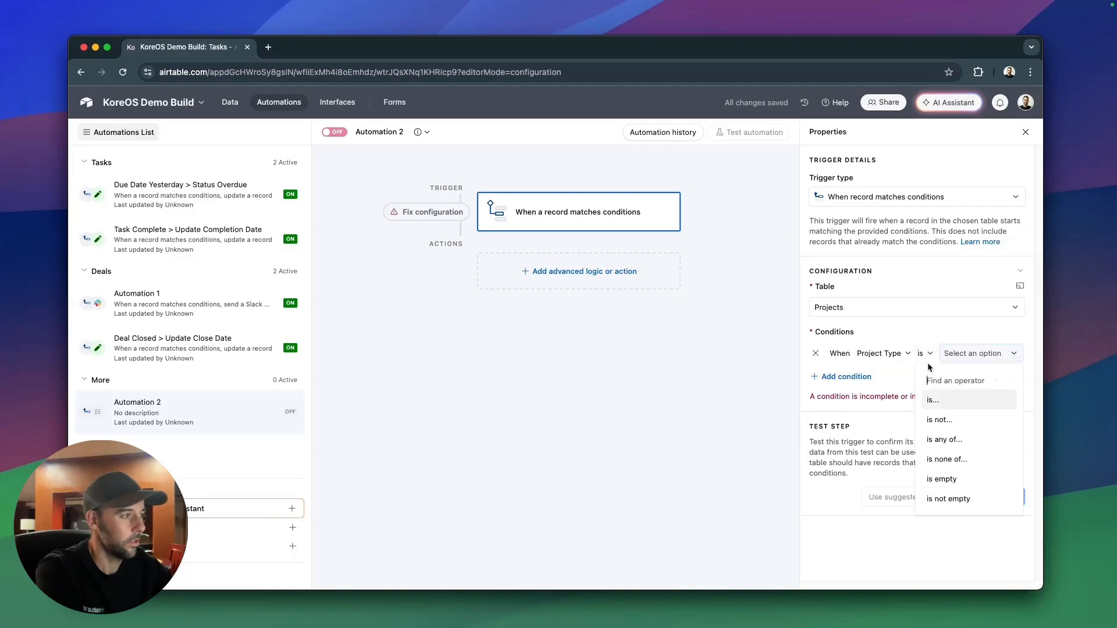
left_click(948, 498)
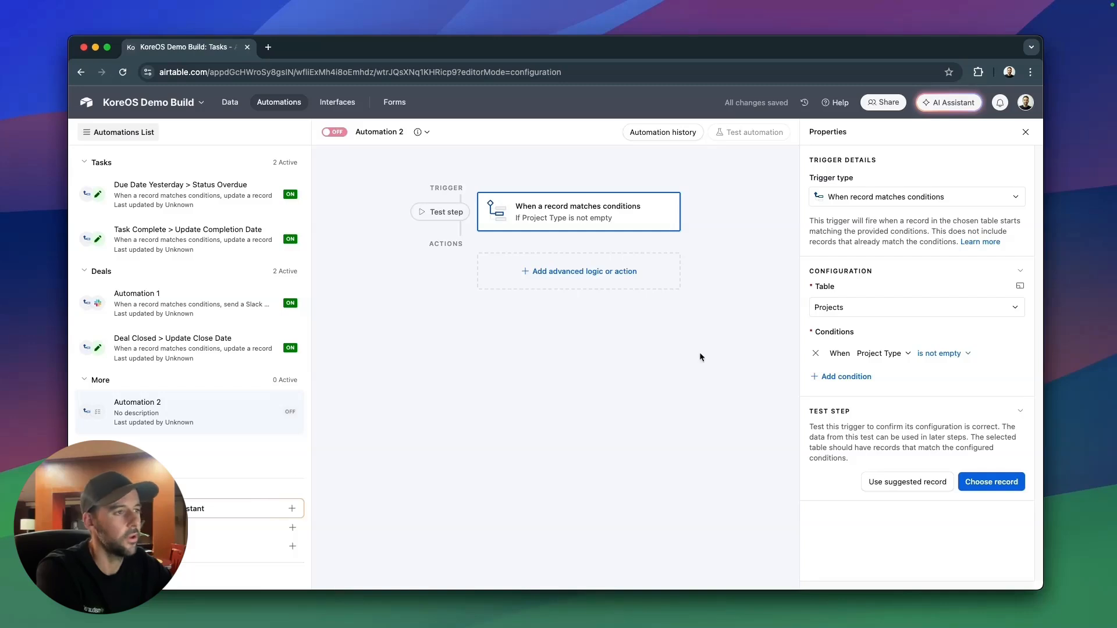
Add a Find records action that searches the Project Templates table based on a condition.
left_click(605, 273)
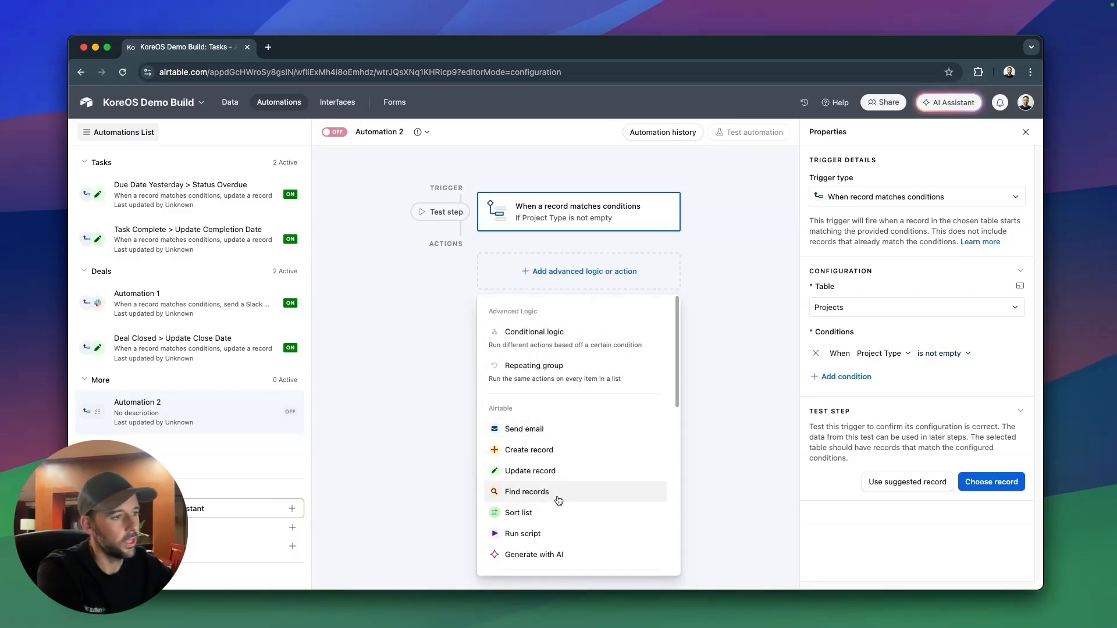
left_click(534, 497)
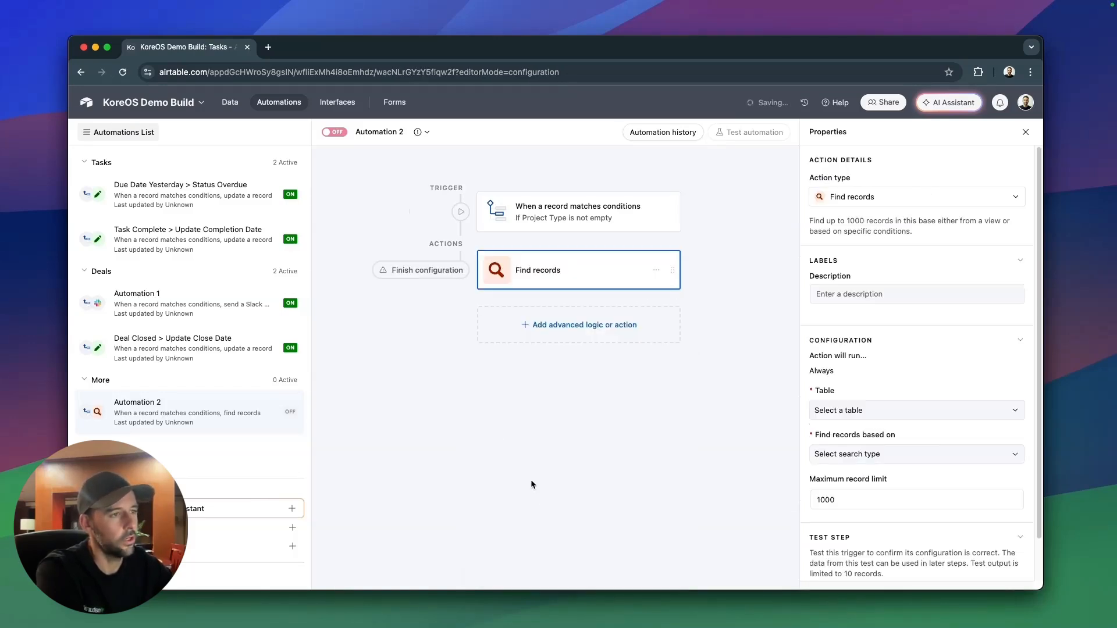
left_click(951, 416)
scroll(898, 480, "down", 2)
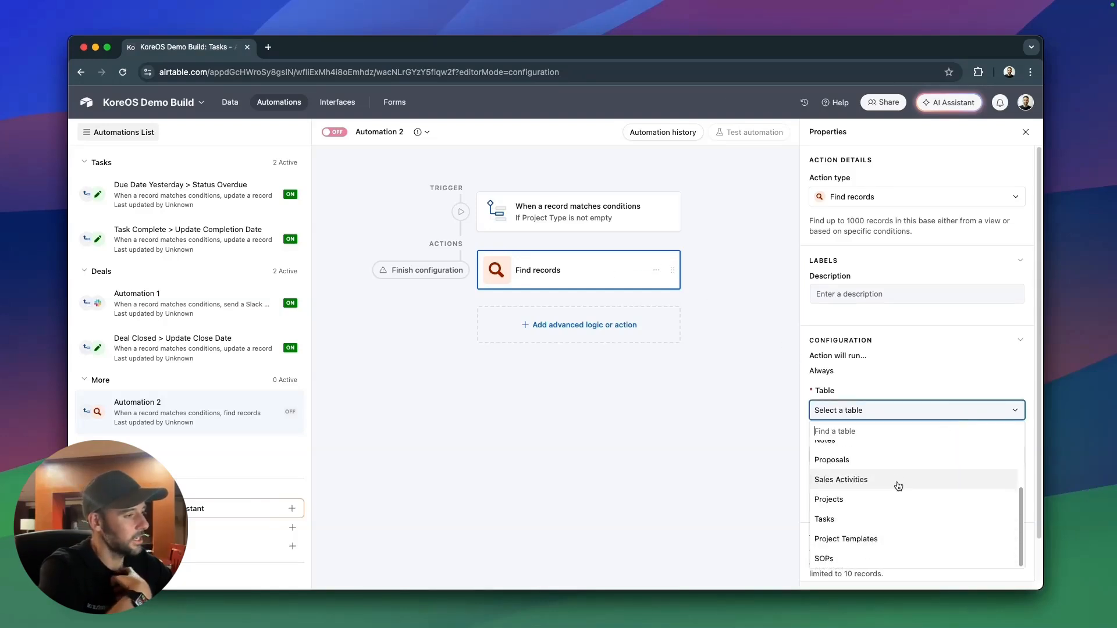
left_click(902, 541)
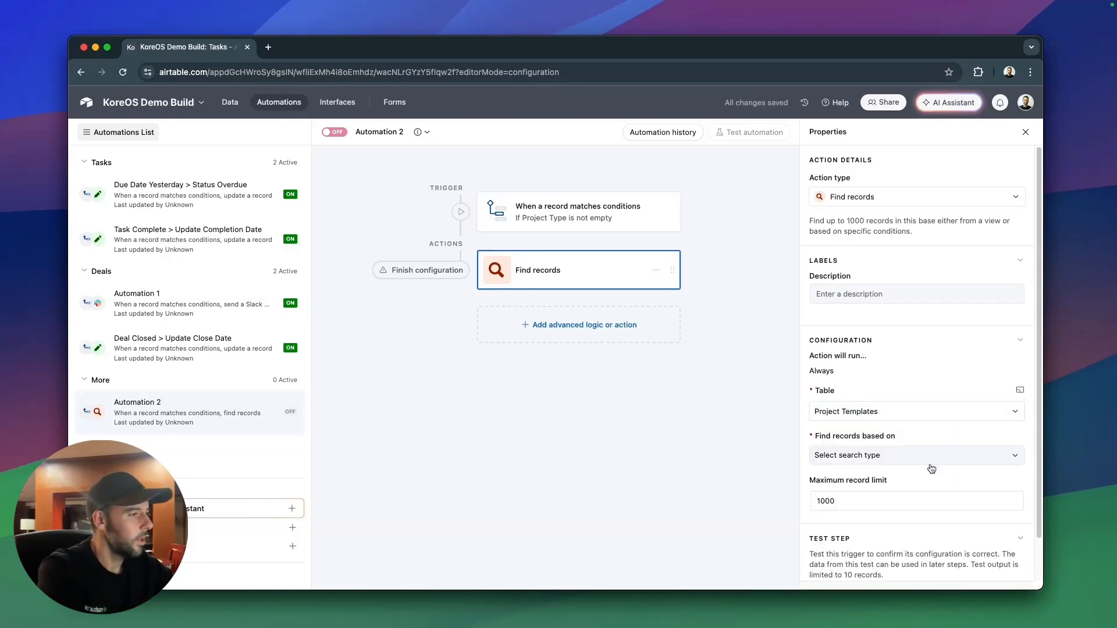
left_click(923, 462)
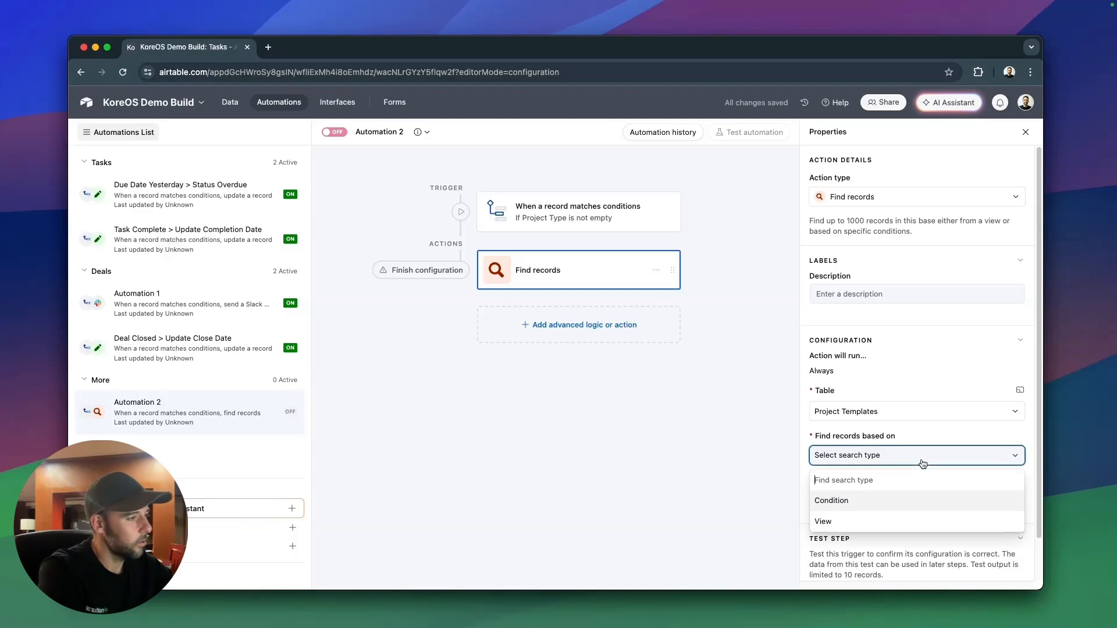
left_click(843, 502)
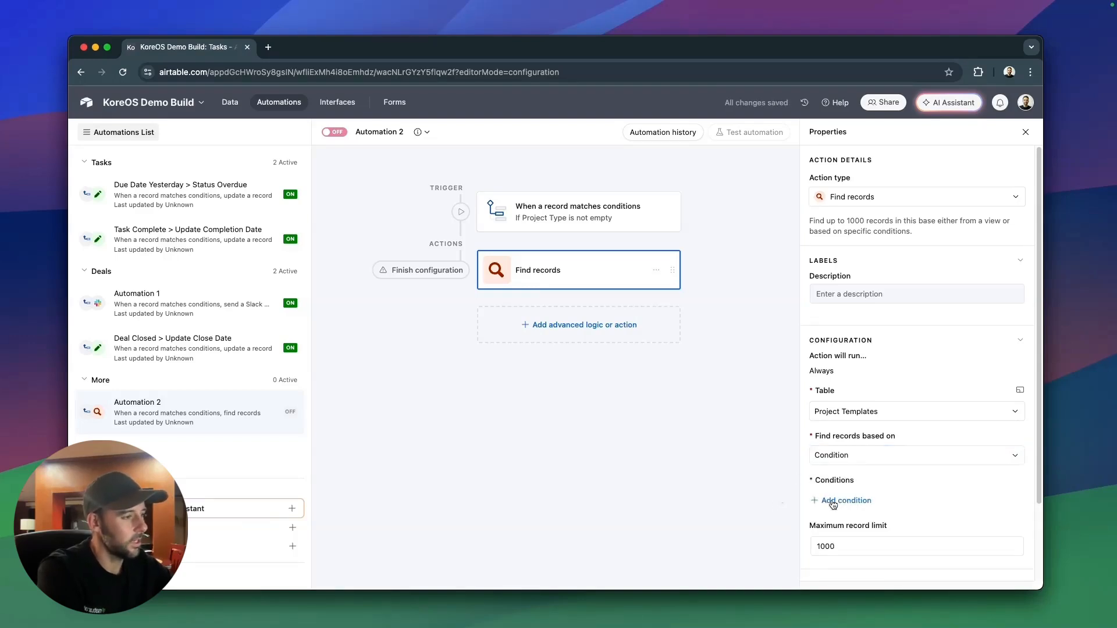
Add a Find records condition on Project Type with the "is" operator, and make its value dynamic.
left_click(846, 500)
left_click(869, 502)
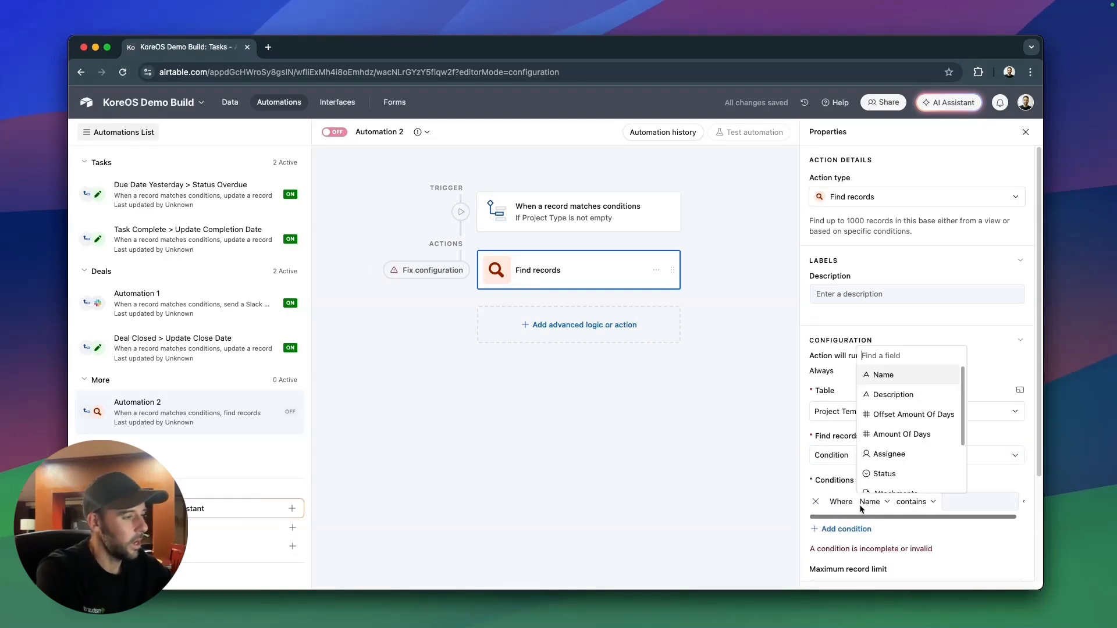
scroll(902, 441, "down", 3)
left_click(902, 484)
scroll(938, 520, "right", 2)
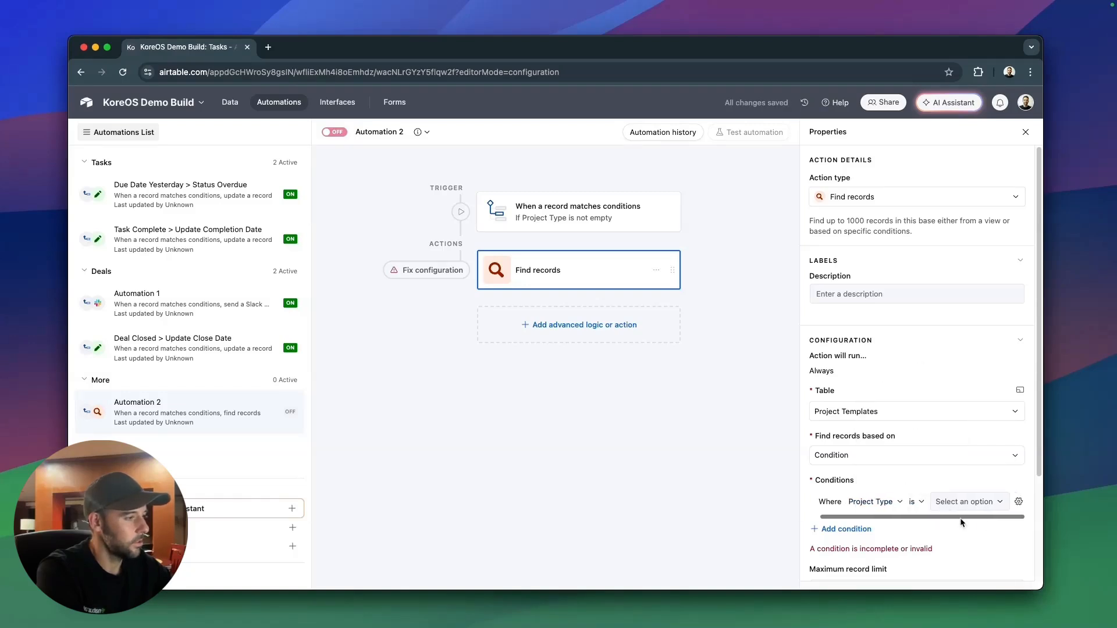
left_click(1020, 502)
left_click(934, 576)
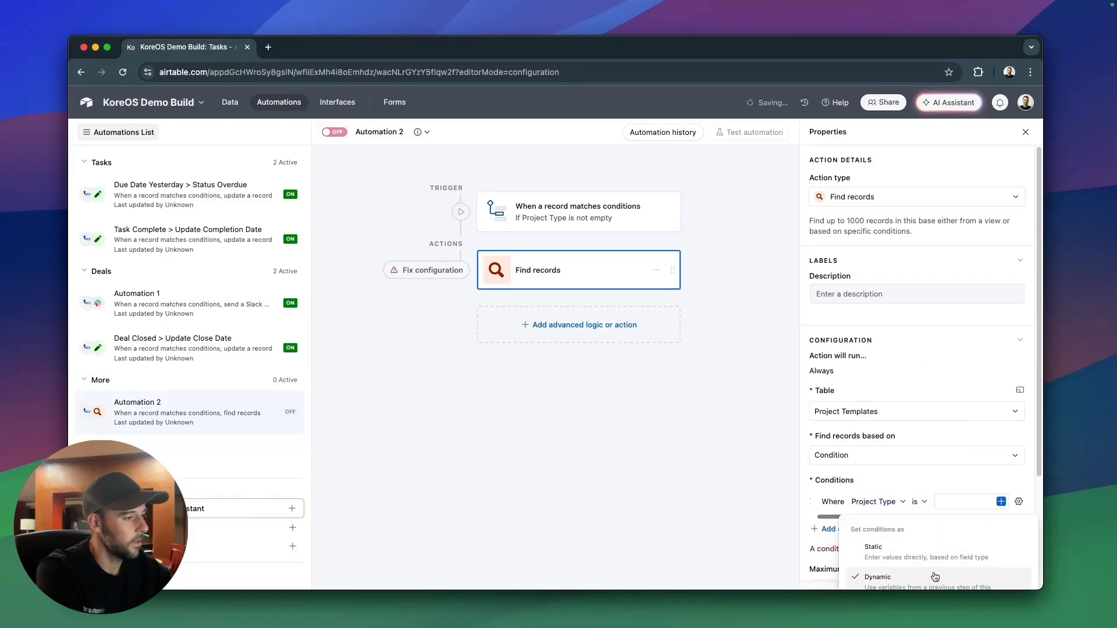
left_click(951, 477)
scroll(911, 505, "down", 1)
scroll(912, 504, "down", 3)
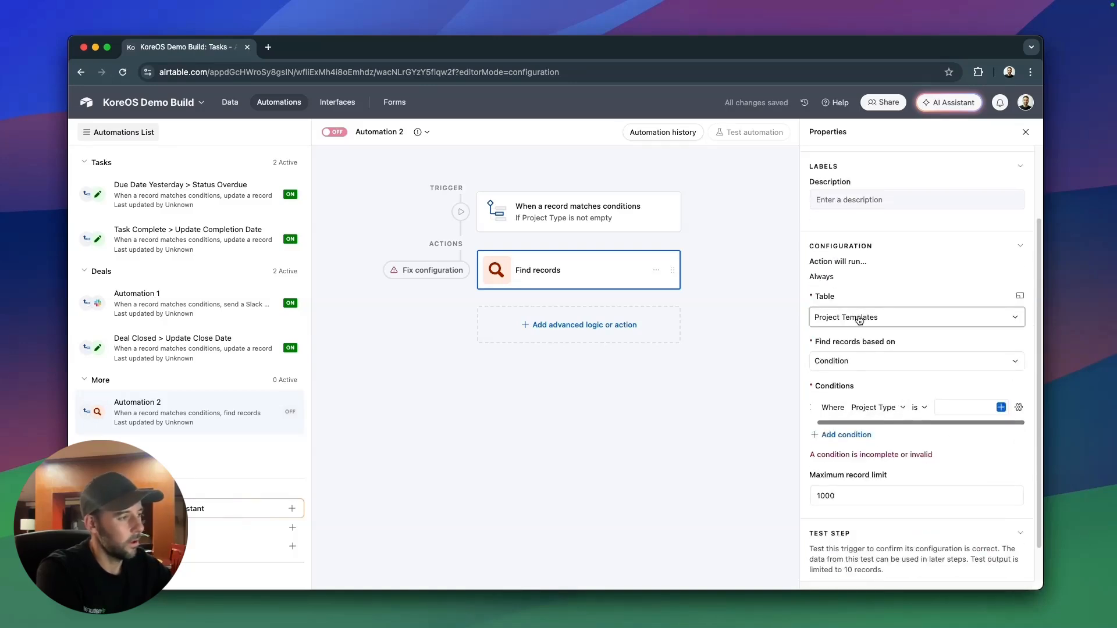
Set the condition's value to the Project Type name from the triggering record.
left_click(999, 407)
scroll(948, 506, "down", 3)
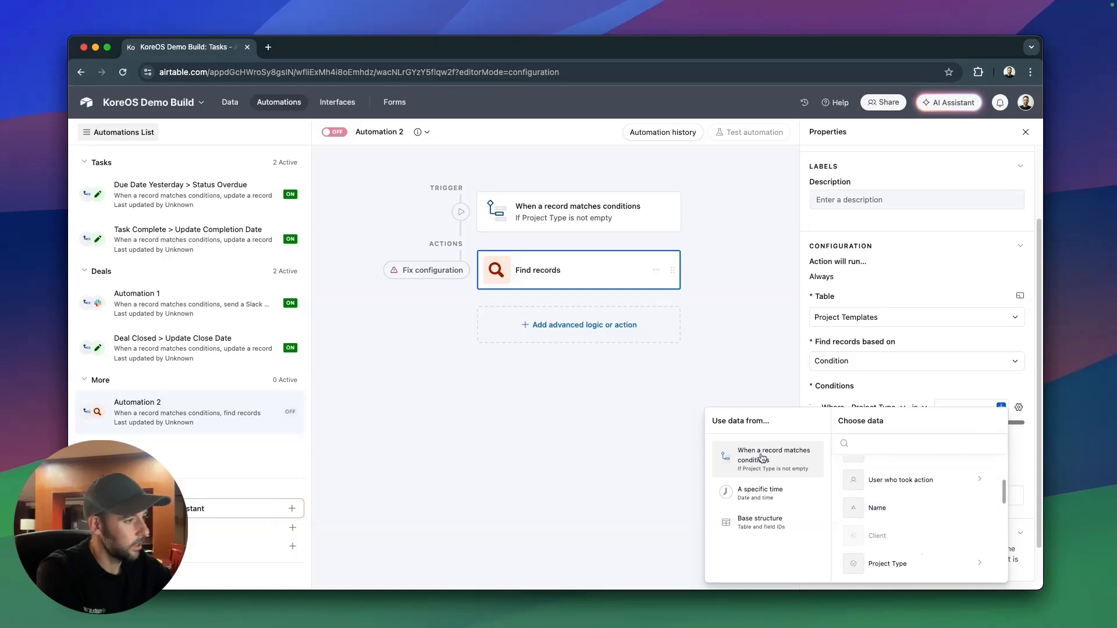
left_click(906, 559)
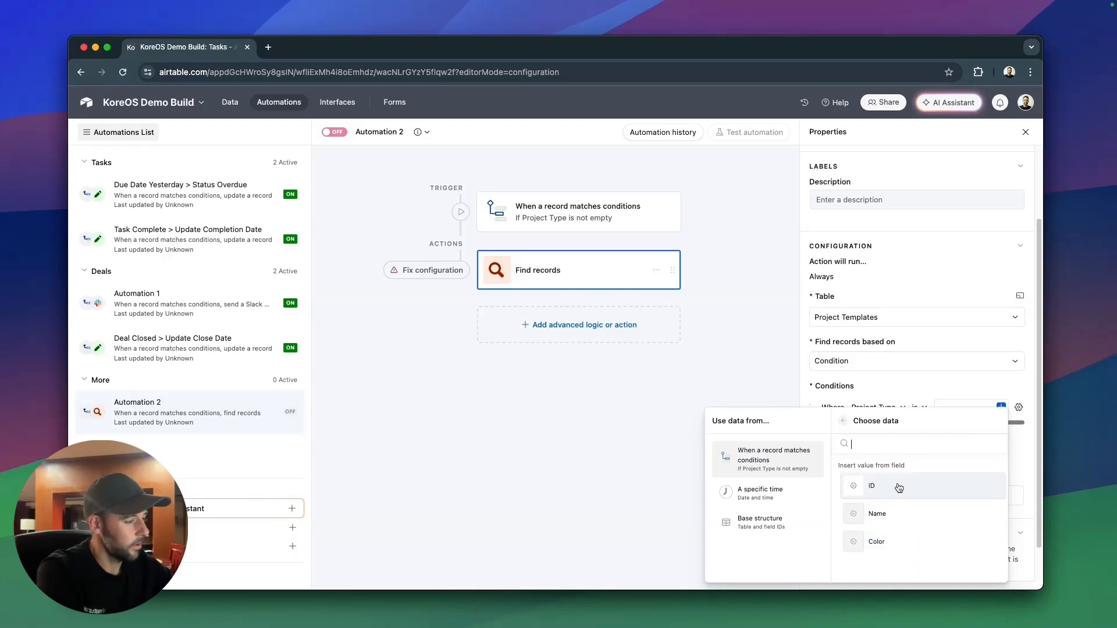
left_click(898, 511)
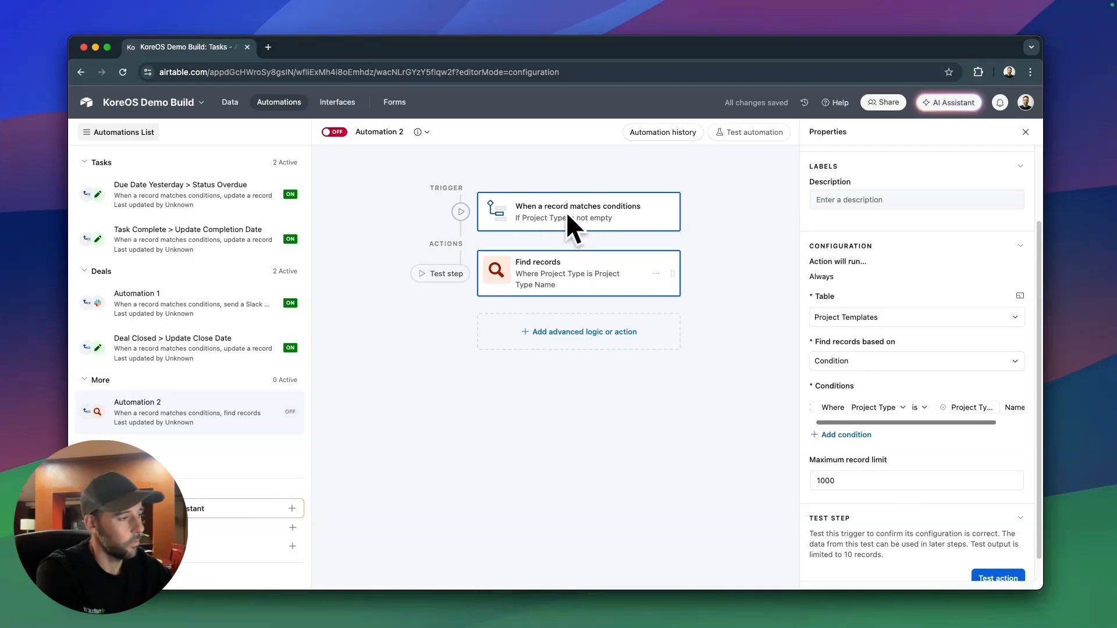
Test the Find records action with the Test Project record and look through the found template tasks.
scroll(913, 449, "down", 1)
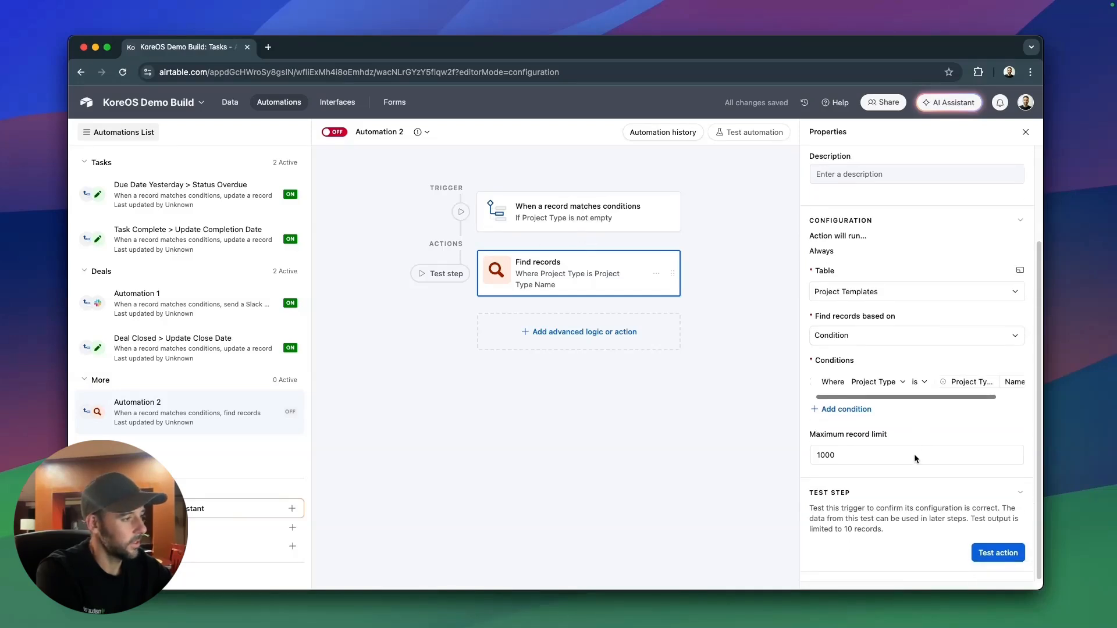
left_click(1002, 557)
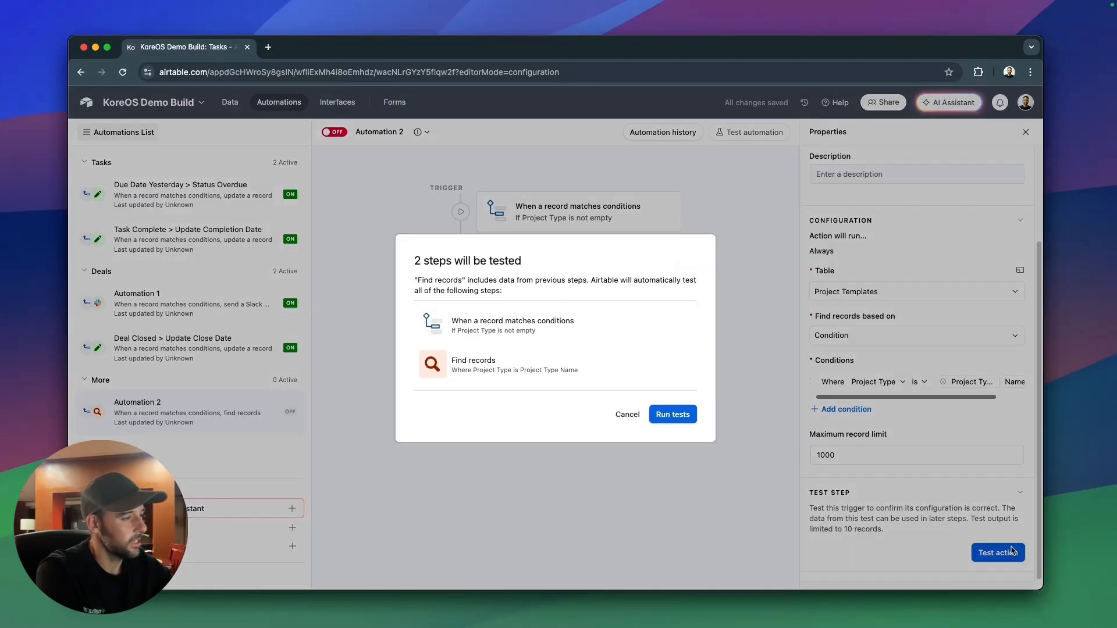
left_click(679, 414)
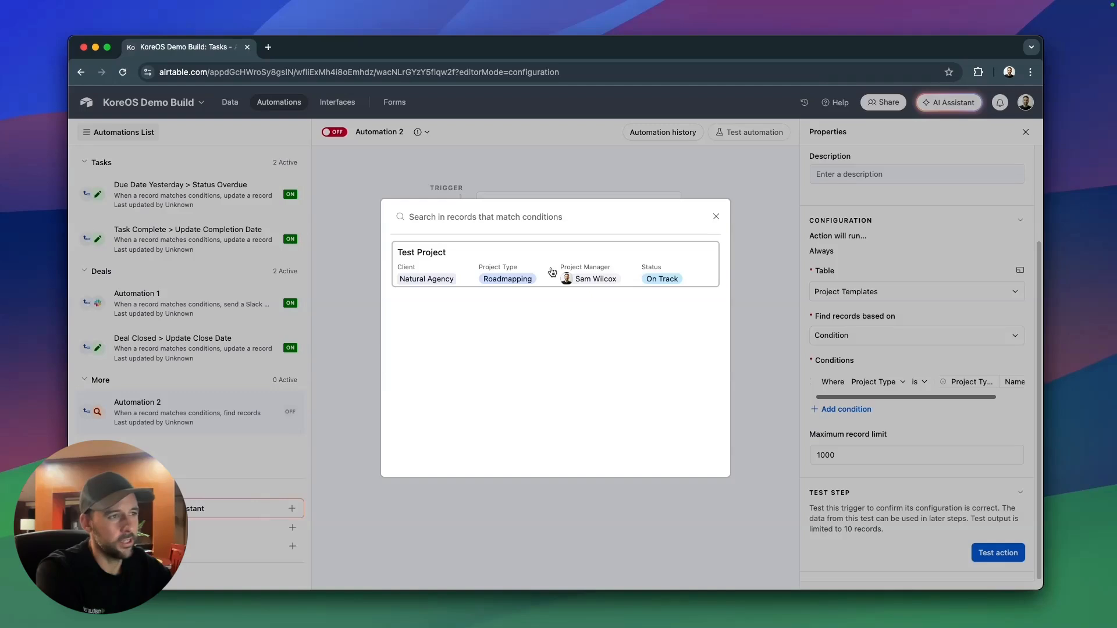
left_click(492, 266)
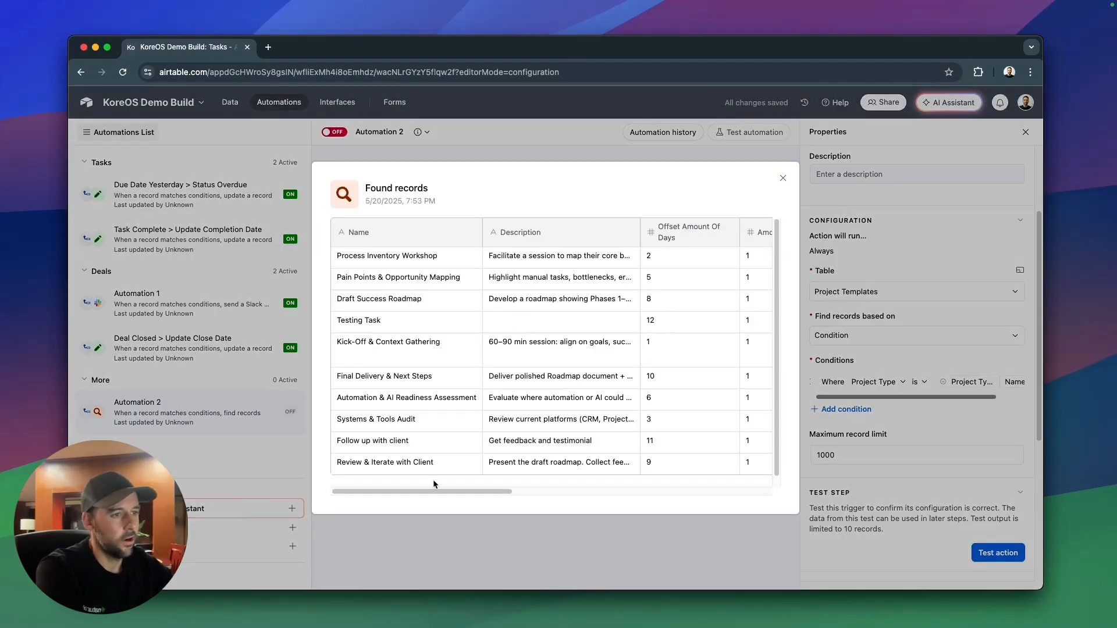
scroll(470, 327, "down", 1)
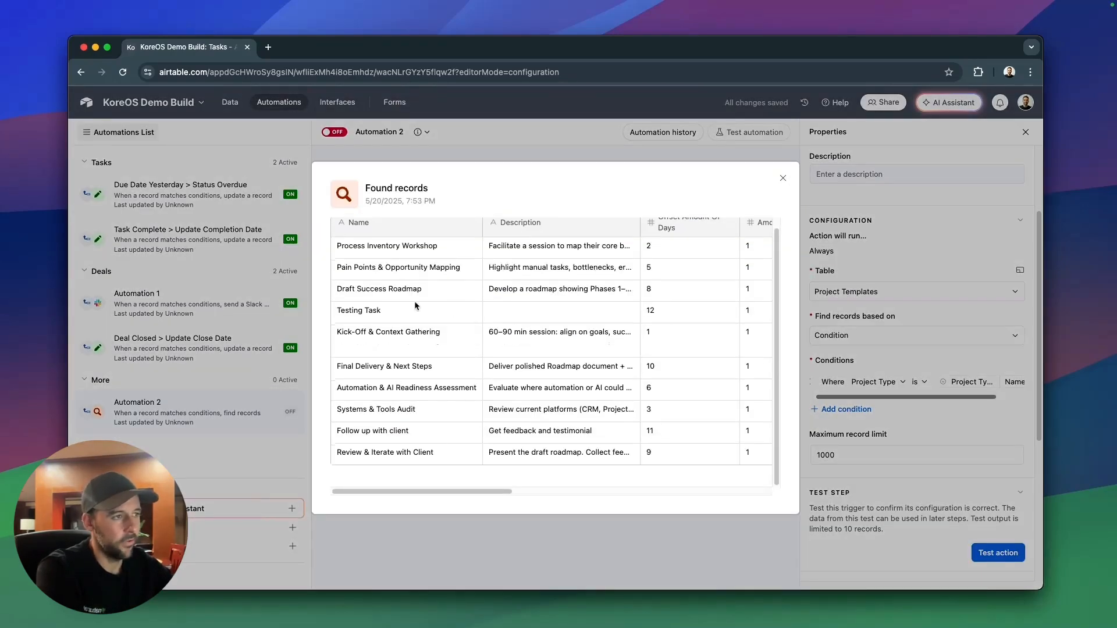
scroll(407, 325, "up", 1)
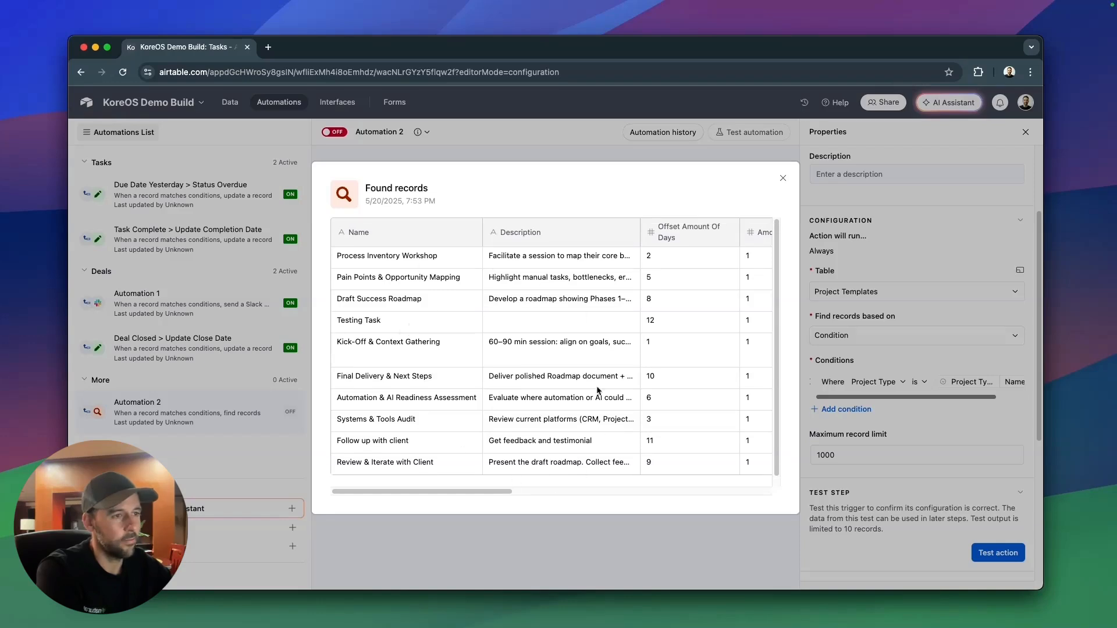
left_click(780, 179)
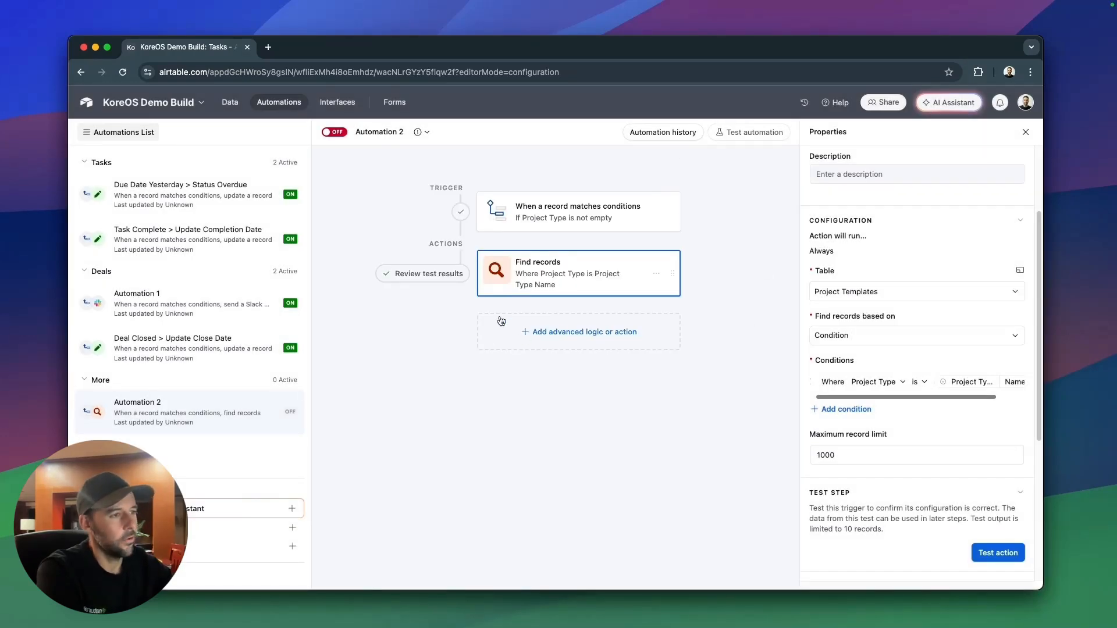
Reopen the Find records test results and check which template tasks they cover.
left_click(424, 274)
left_click_drag(342, 255, 688, 455)
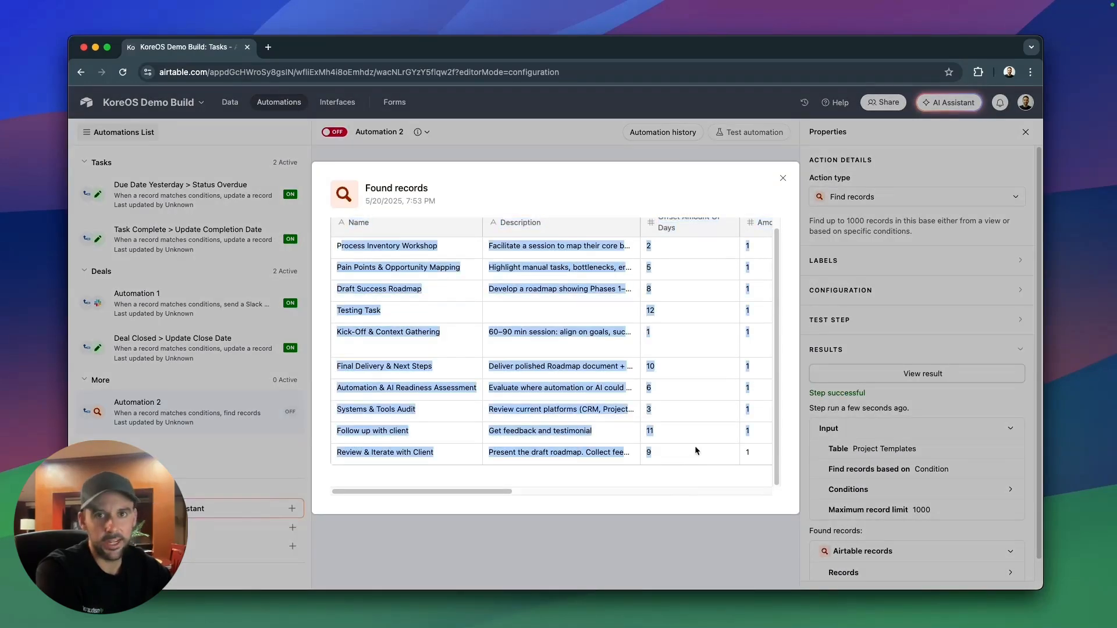
left_click(707, 452)
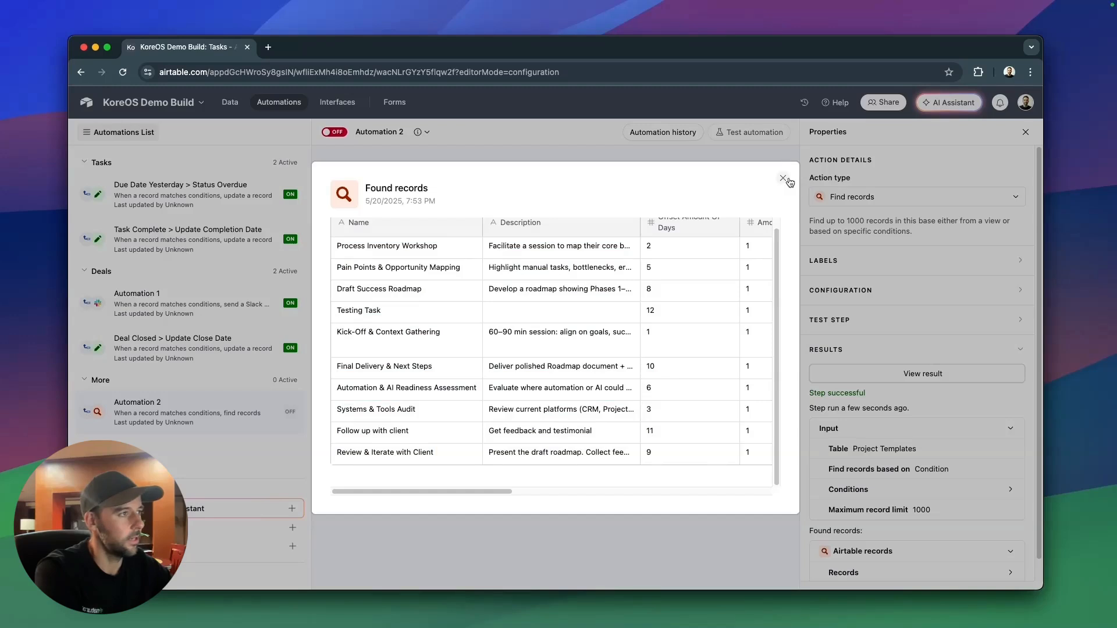
left_click(783, 179)
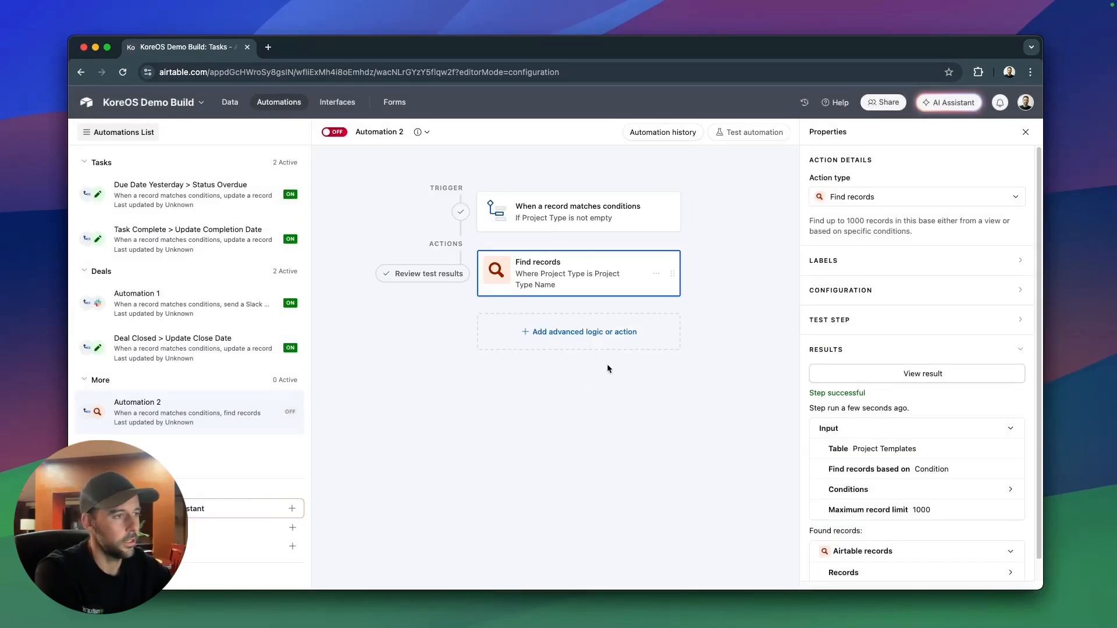
Add a repeating group after Find records and use the Find records output as its input list.
left_click(588, 333)
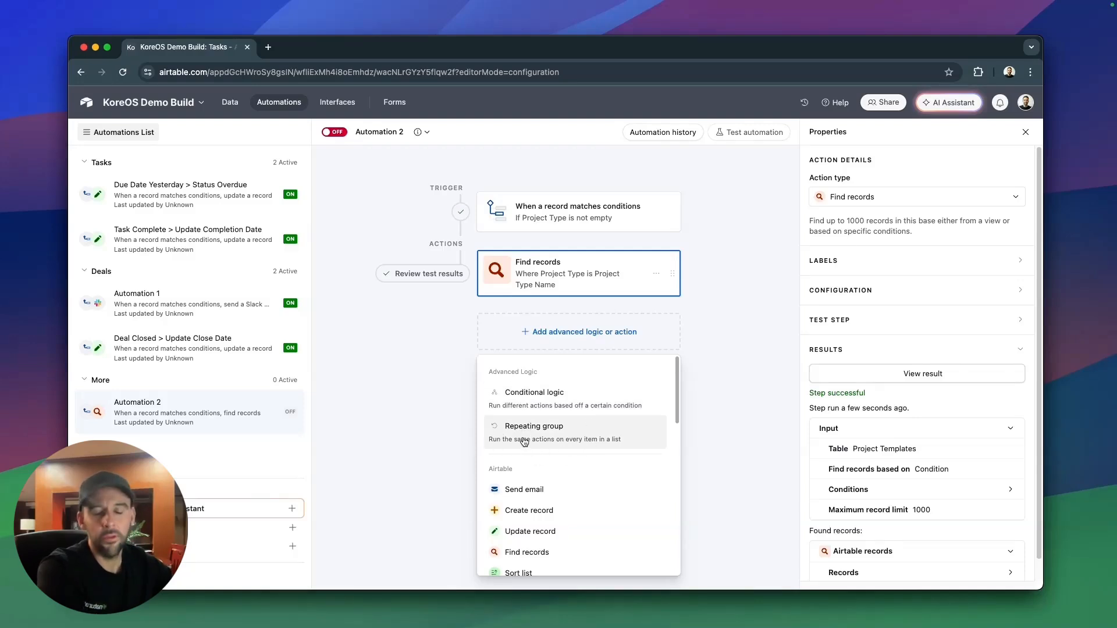
left_click(564, 436)
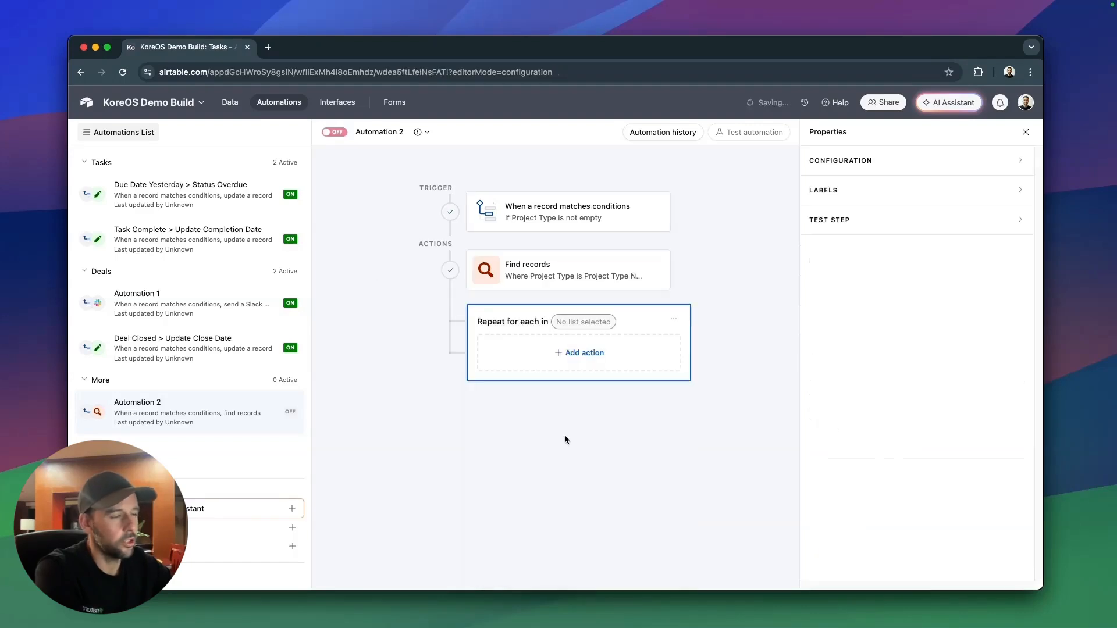
left_click(608, 324)
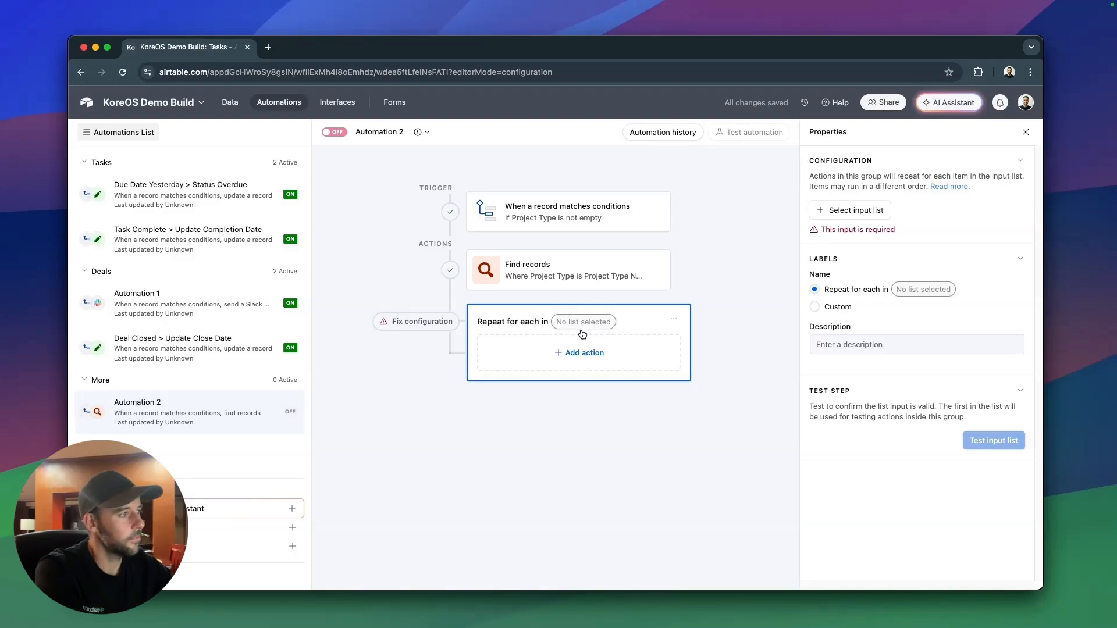
left_click(834, 213)
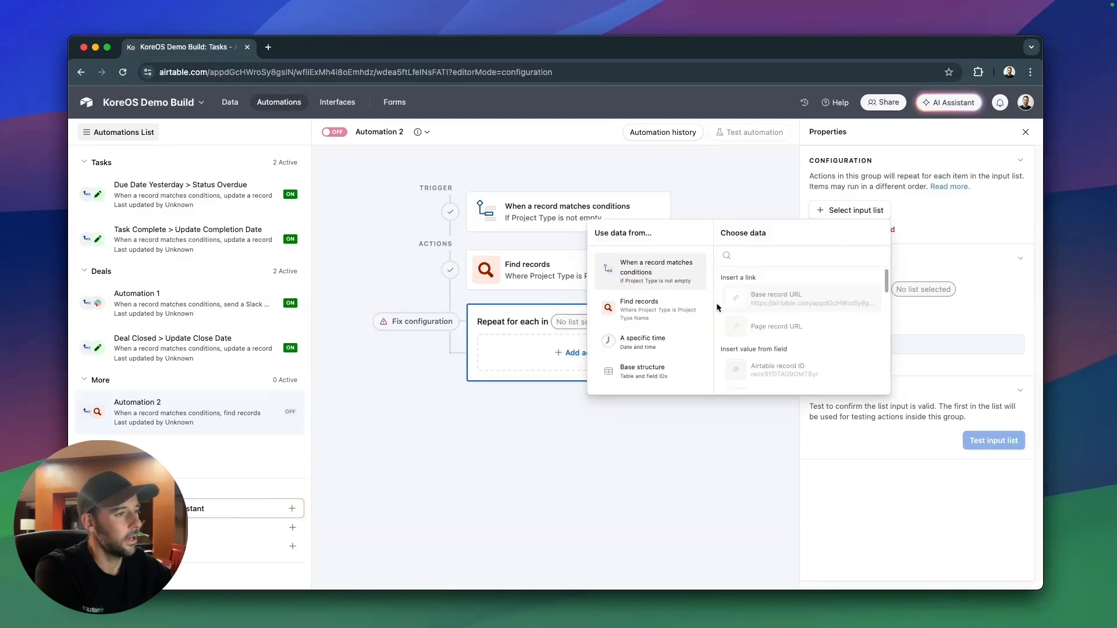
left_click(683, 300)
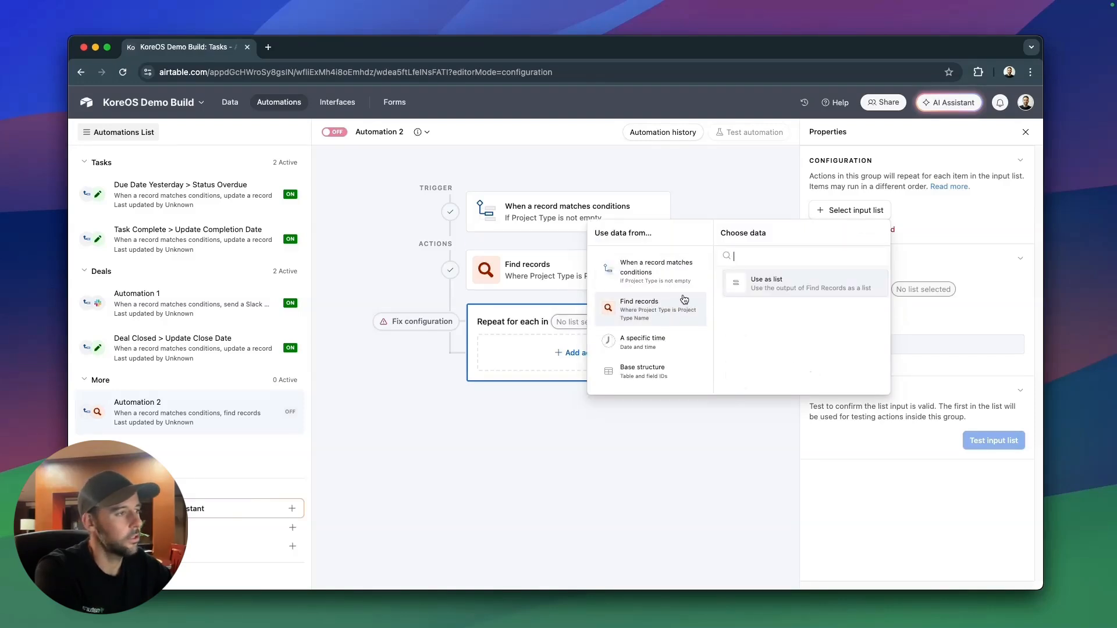
left_click(756, 280)
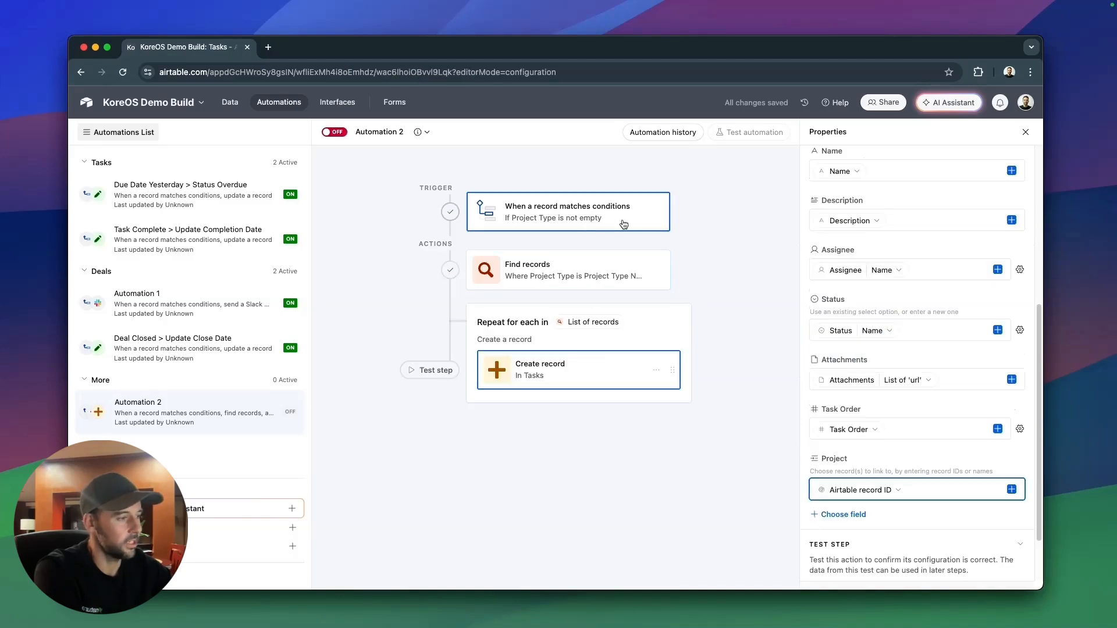
Fill the new task's Related SOPs field with the current item's list of SOPs names, and turn on Automation 2.
scroll(820, 460, "down", 2)
left_click(851, 445)
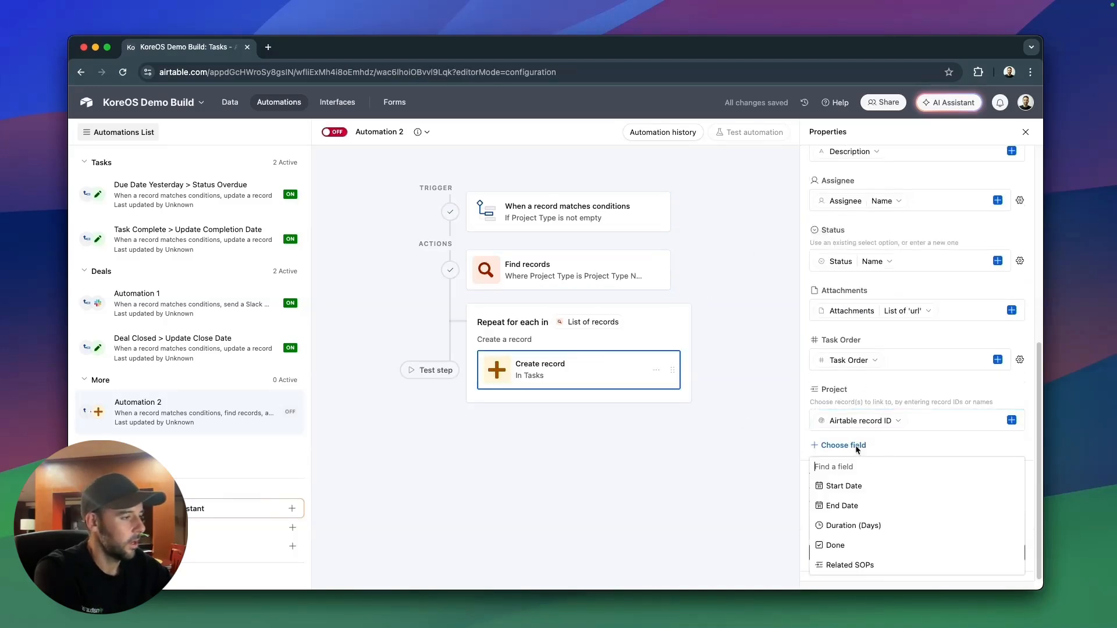
left_click(849, 565)
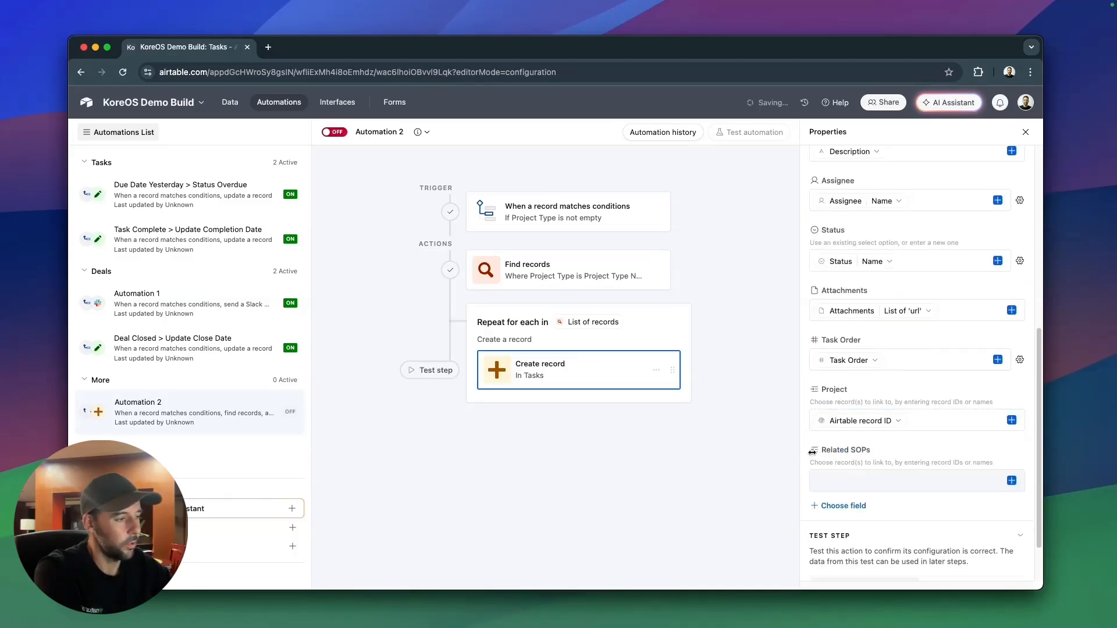
left_click(1011, 482)
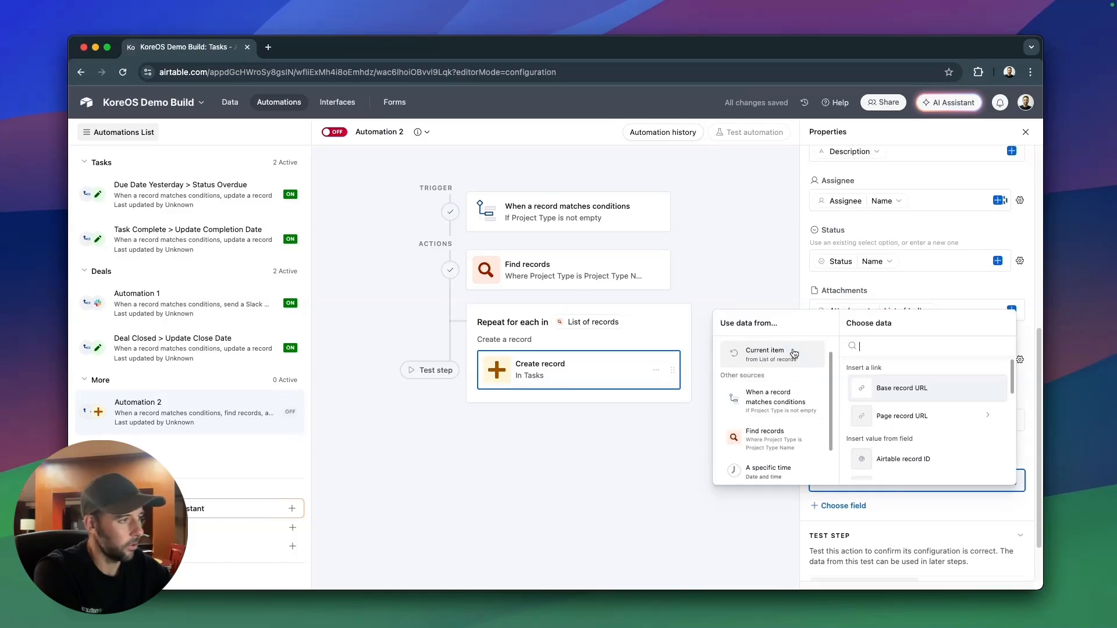
scroll(918, 394, "down", 3)
scroll(919, 389, "down", 5)
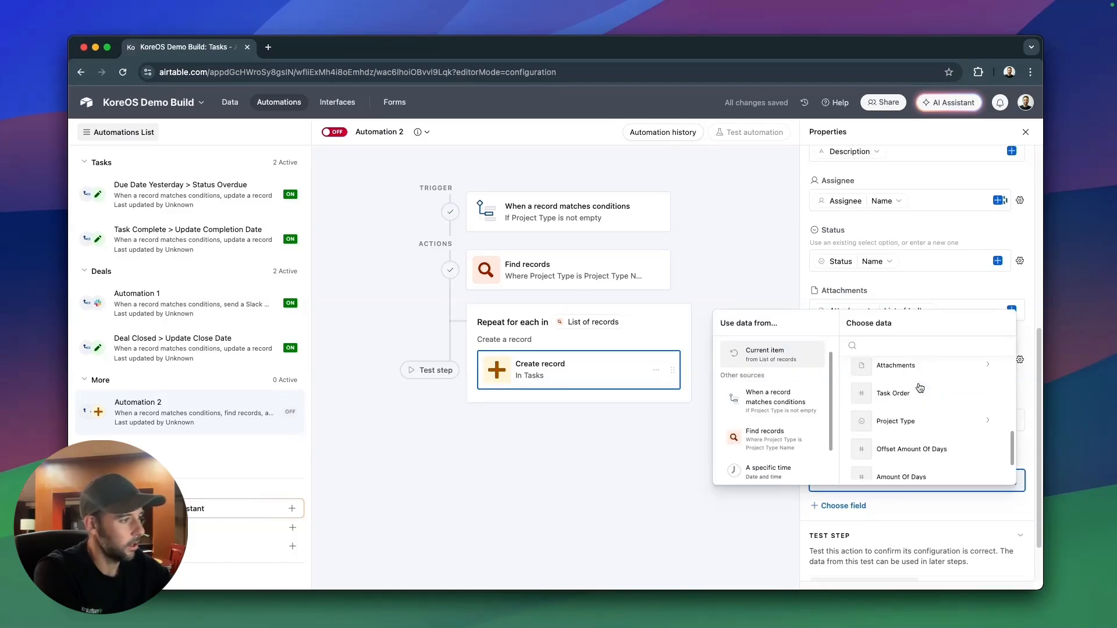
left_click(938, 463)
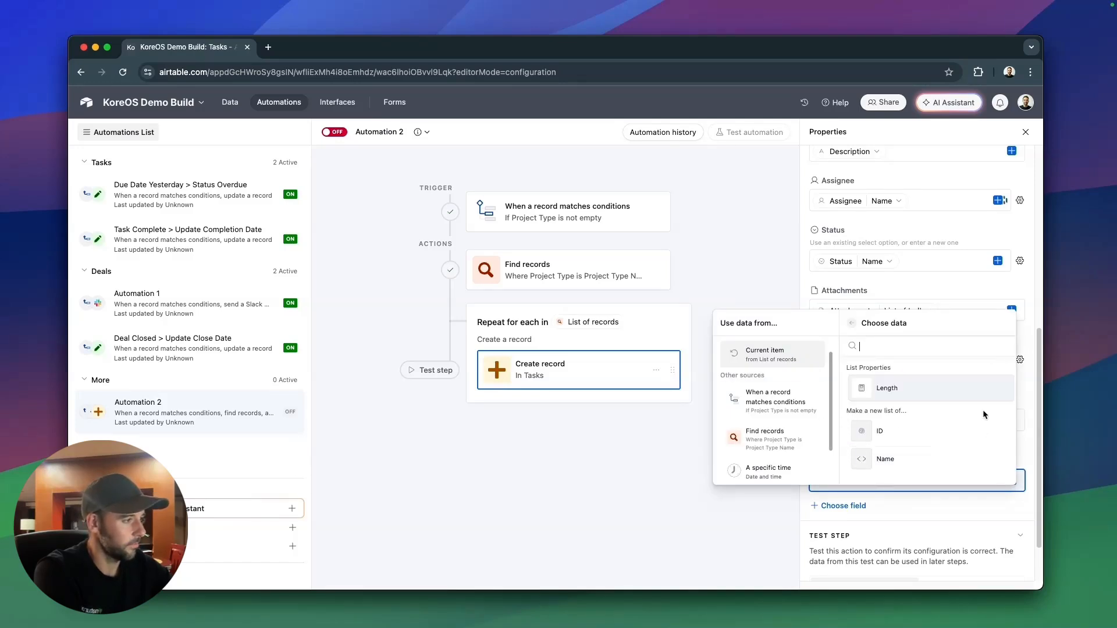
left_click(935, 460)
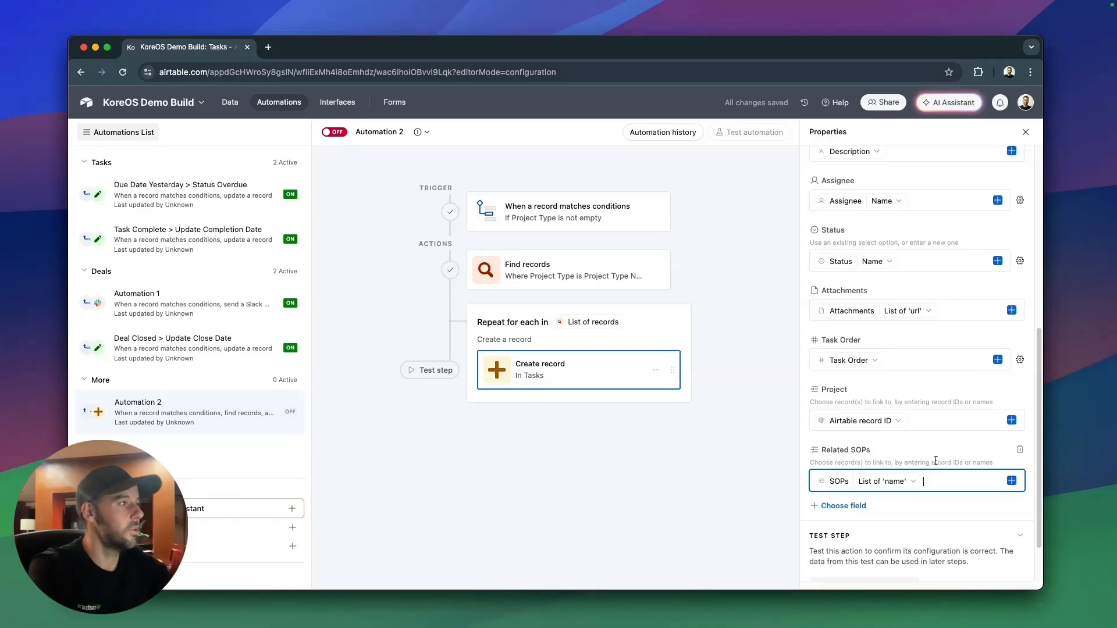
left_click(759, 290)
left_click(335, 132)
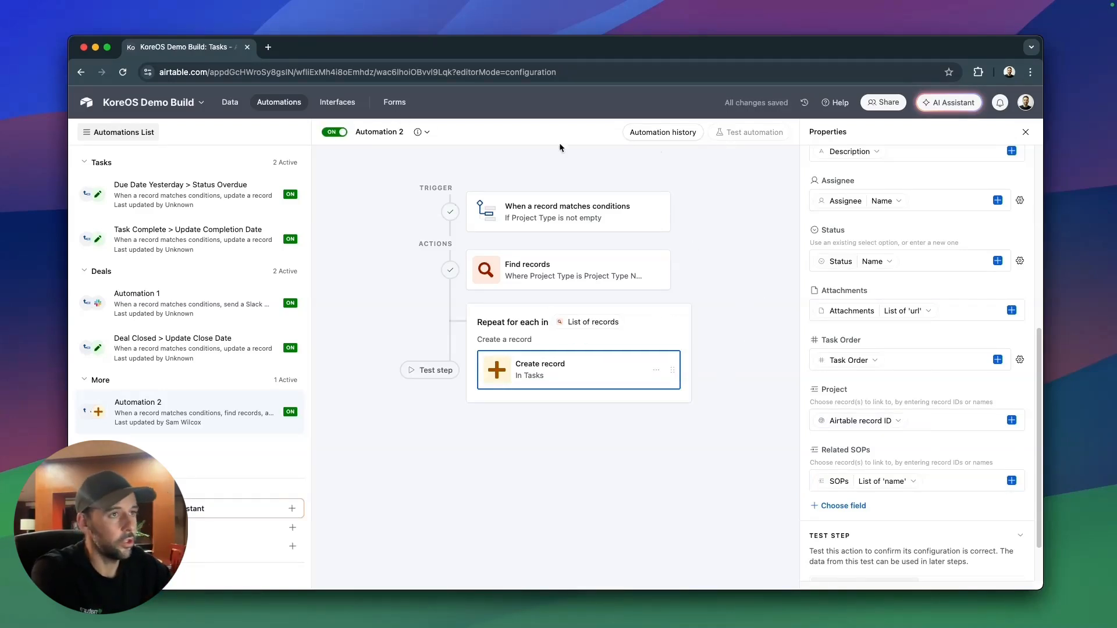
In the Projects interface, widen the Project column and set Development Project's type to Roadmapping.
left_click(340, 106)
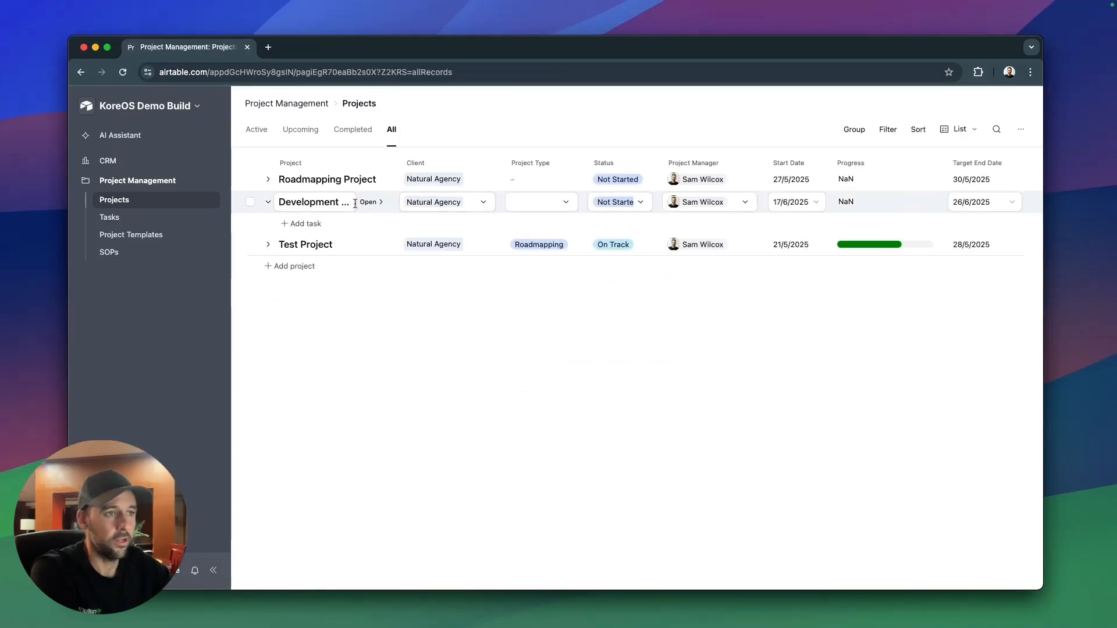
left_click_drag(393, 162, 422, 162)
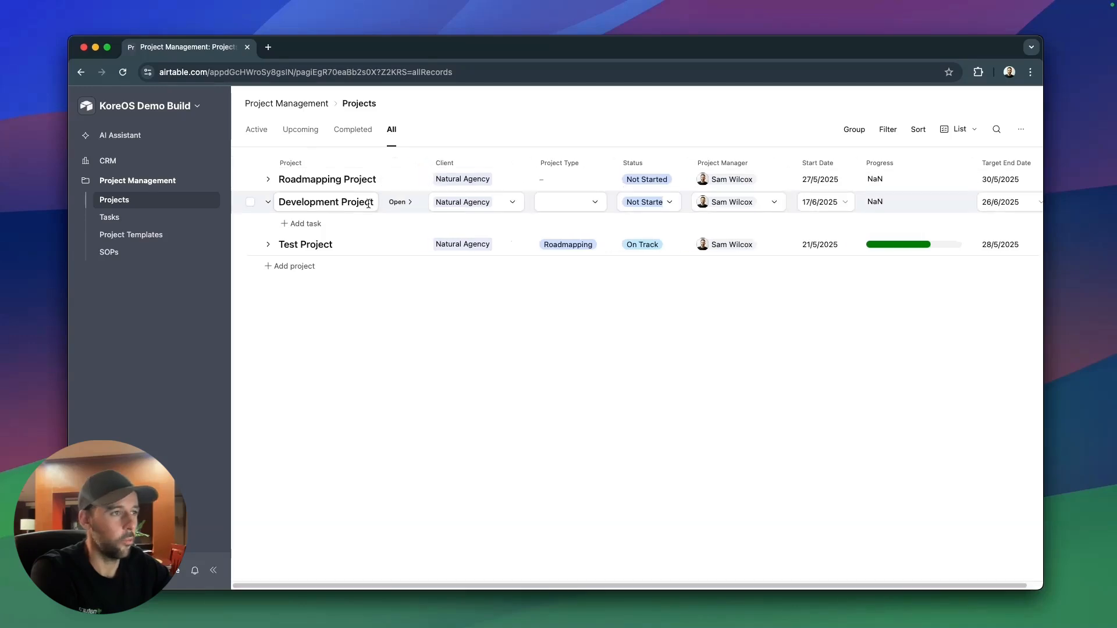
left_click(581, 206)
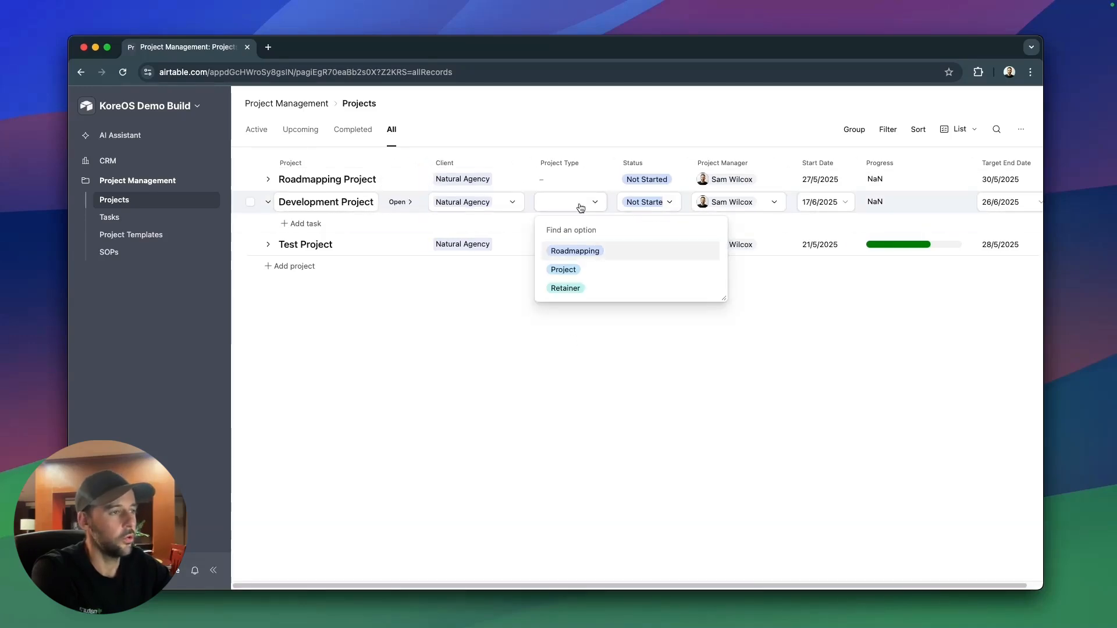
left_click(586, 255)
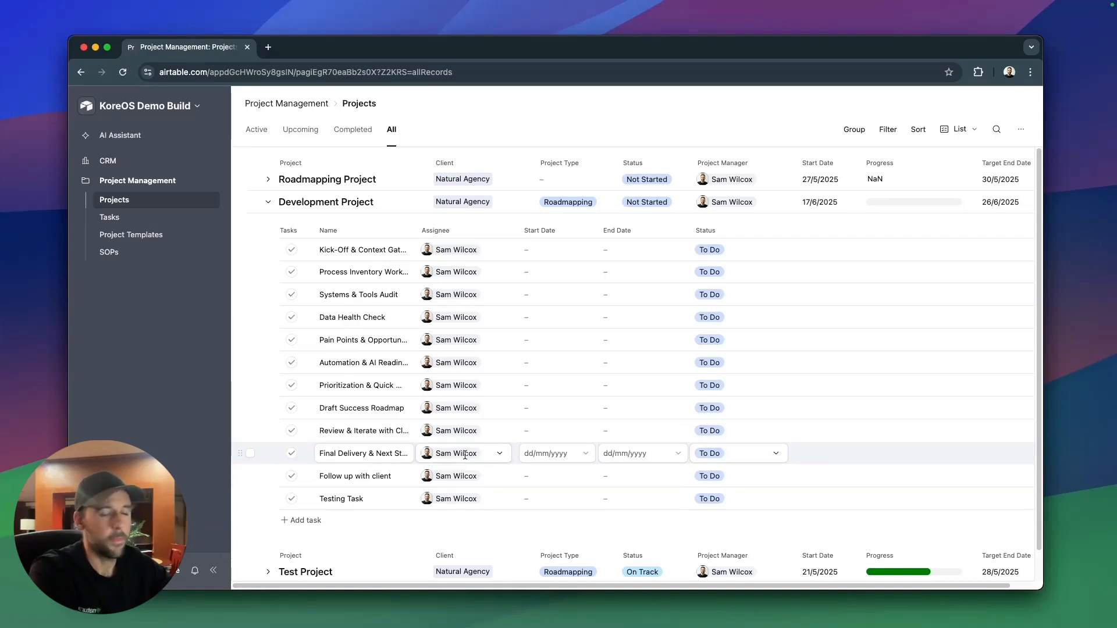
Set Roadmapping Project's type to Project and expand its task list.
left_click(553, 181)
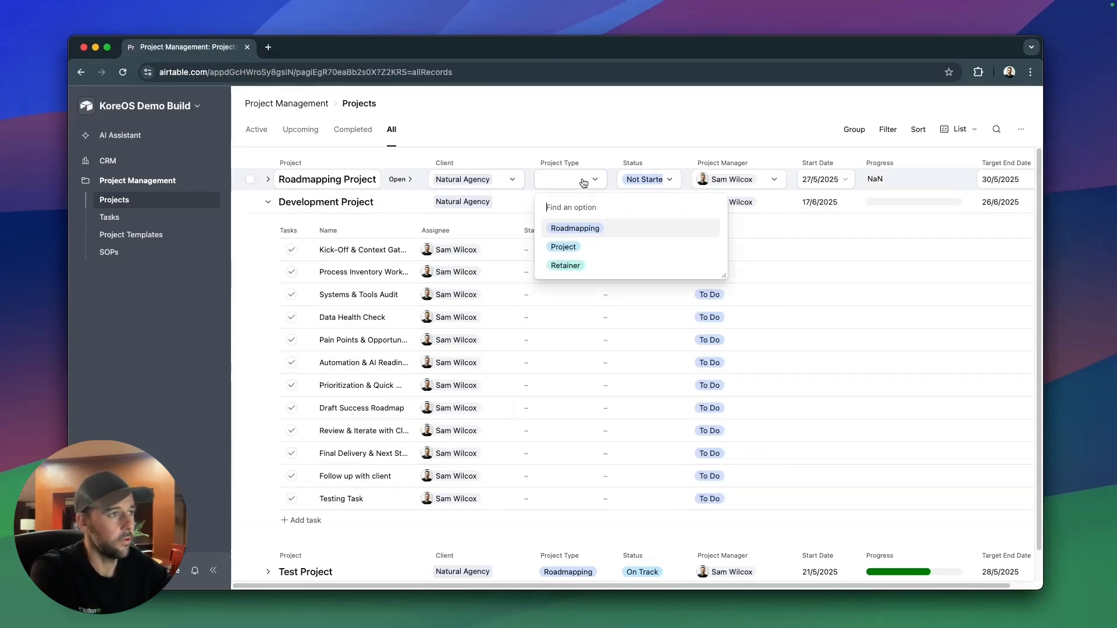
left_click(599, 244)
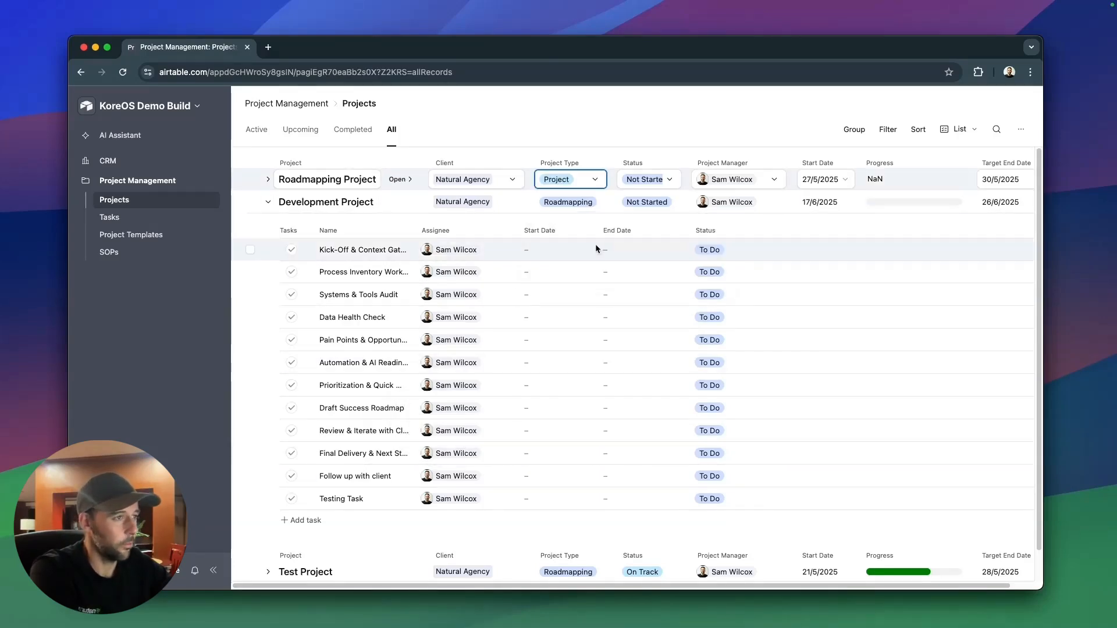
left_click(268, 180)
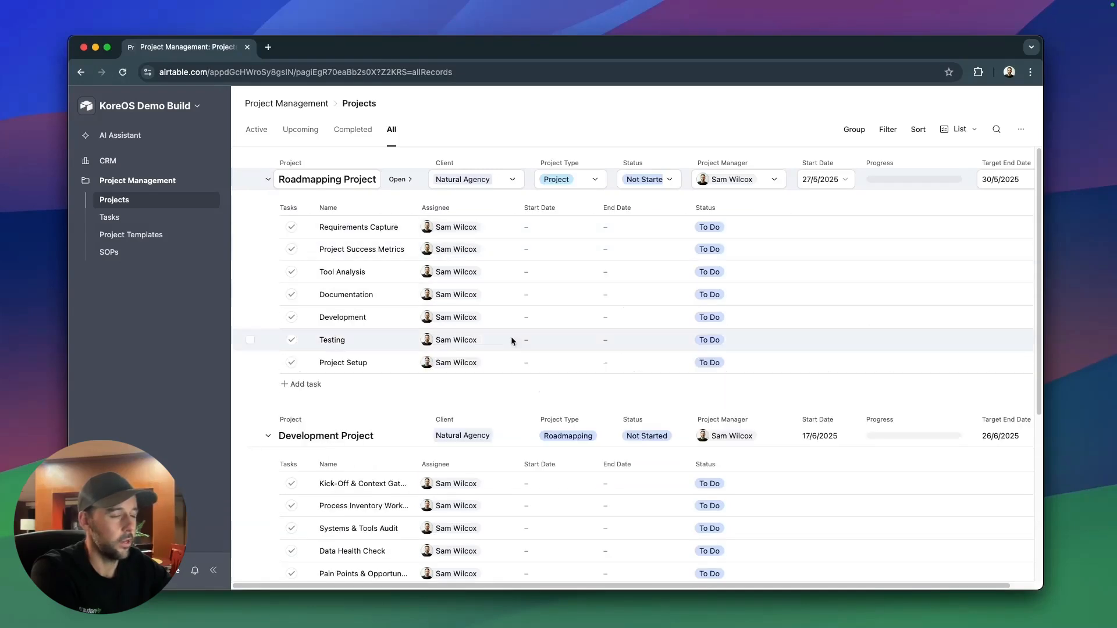
Compare the Project Templates with the projects' generated tasks, and widen the task Name column to show full names.
left_click(161, 236)
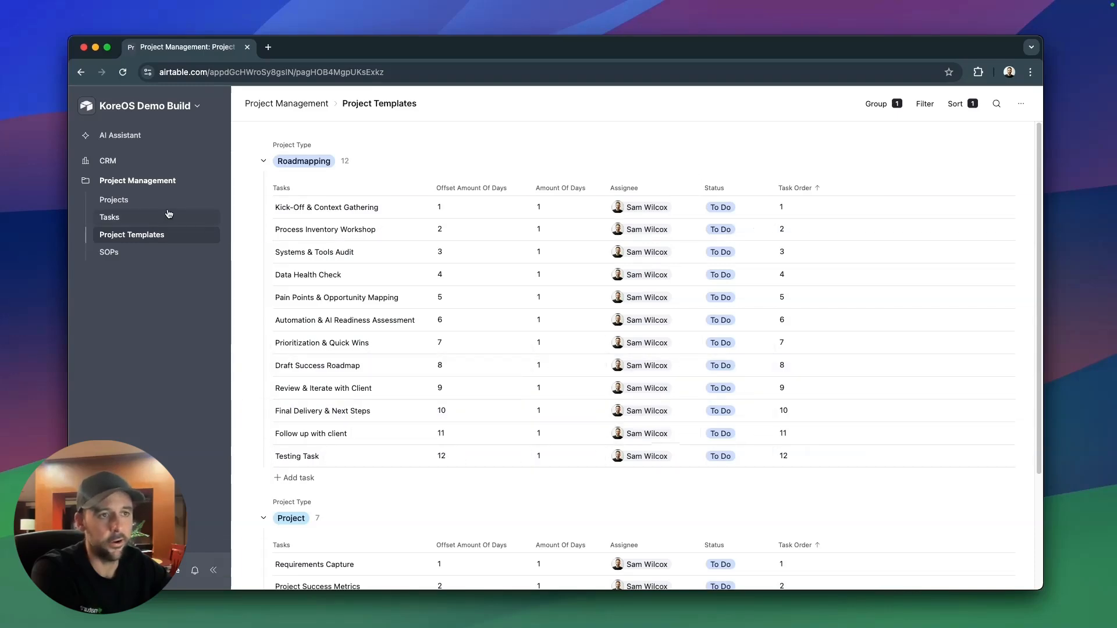
left_click(115, 200)
scroll(528, 298, "down", 5)
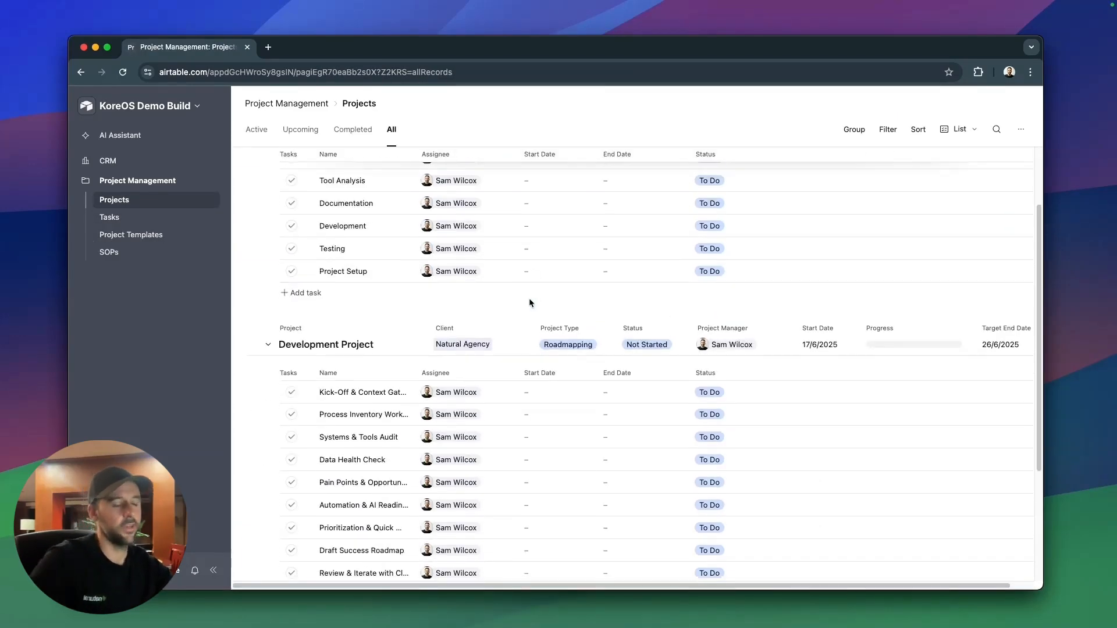
scroll(525, 343, "down", 3)
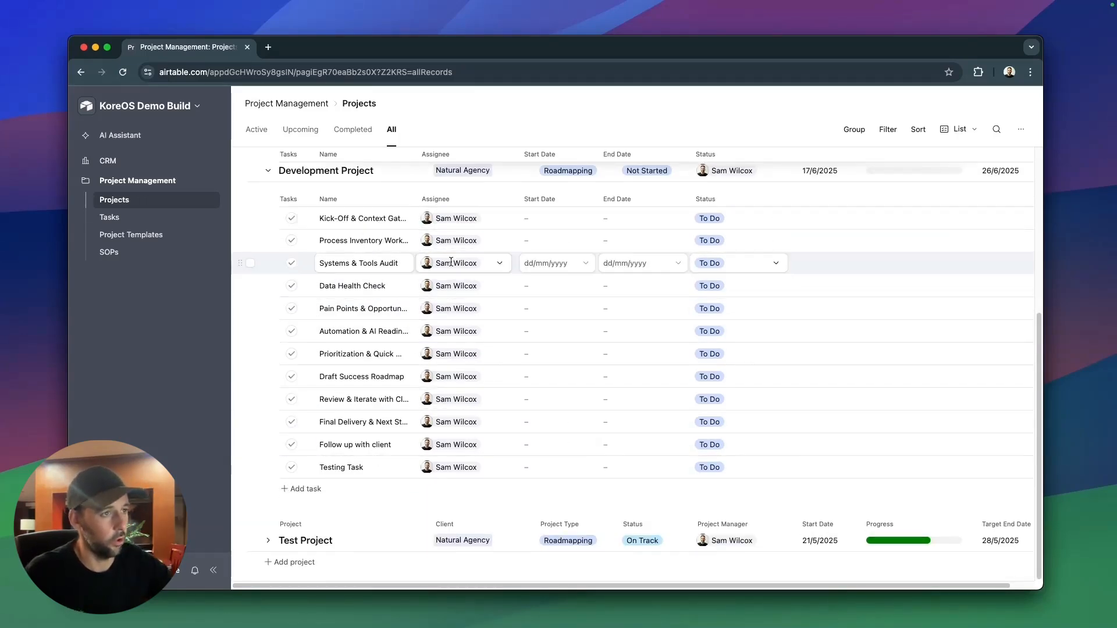
left_click_drag(413, 199, 496, 200)
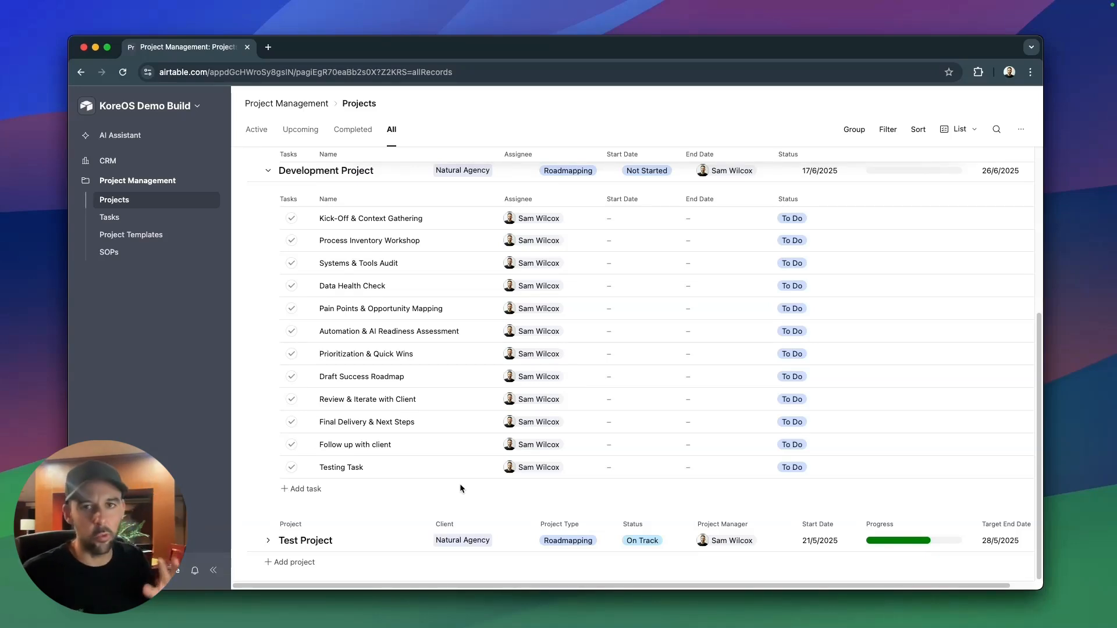
Return from the interface to the base's Tasks table in the data view.
left_click(169, 106)
left_click(146, 155)
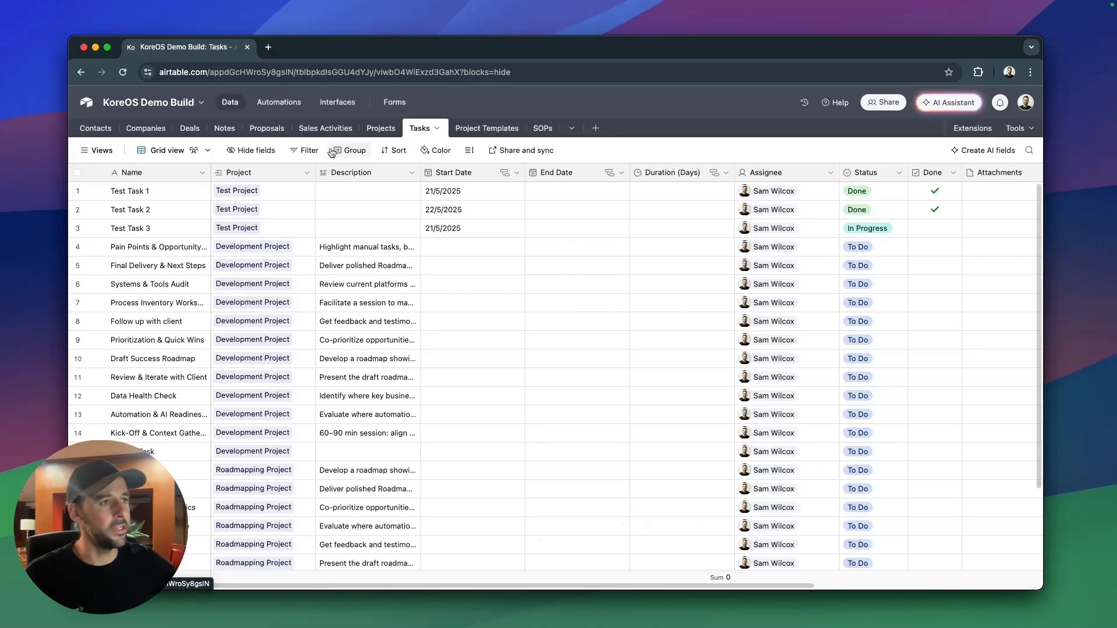
Review the task-creation automation, then open the Project Templates page of the Project Management interface.
left_click(297, 105)
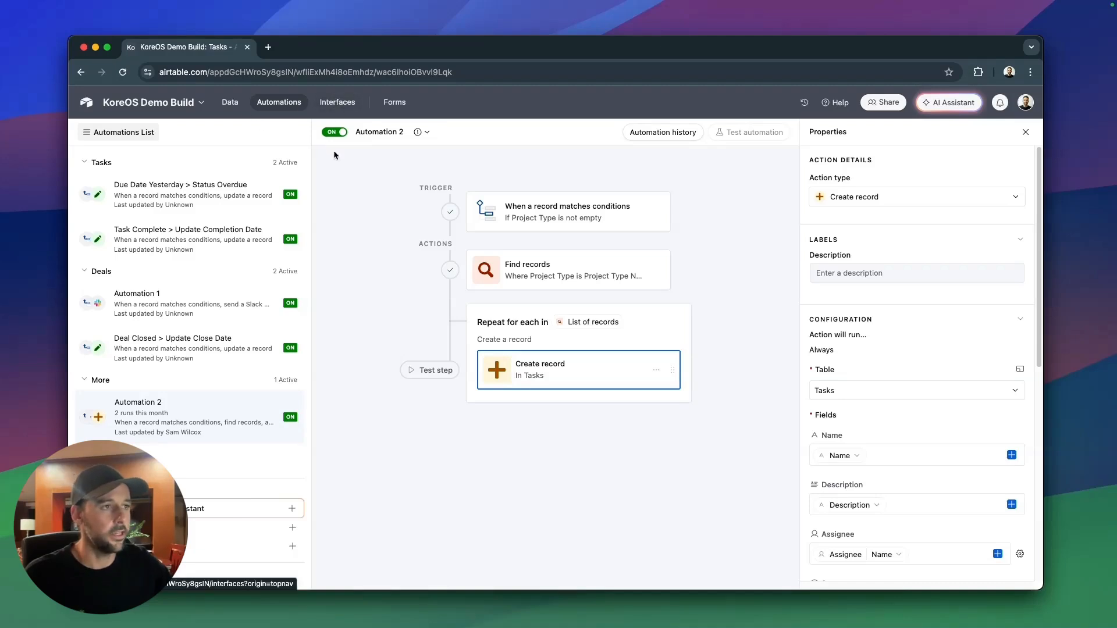
left_click(336, 103)
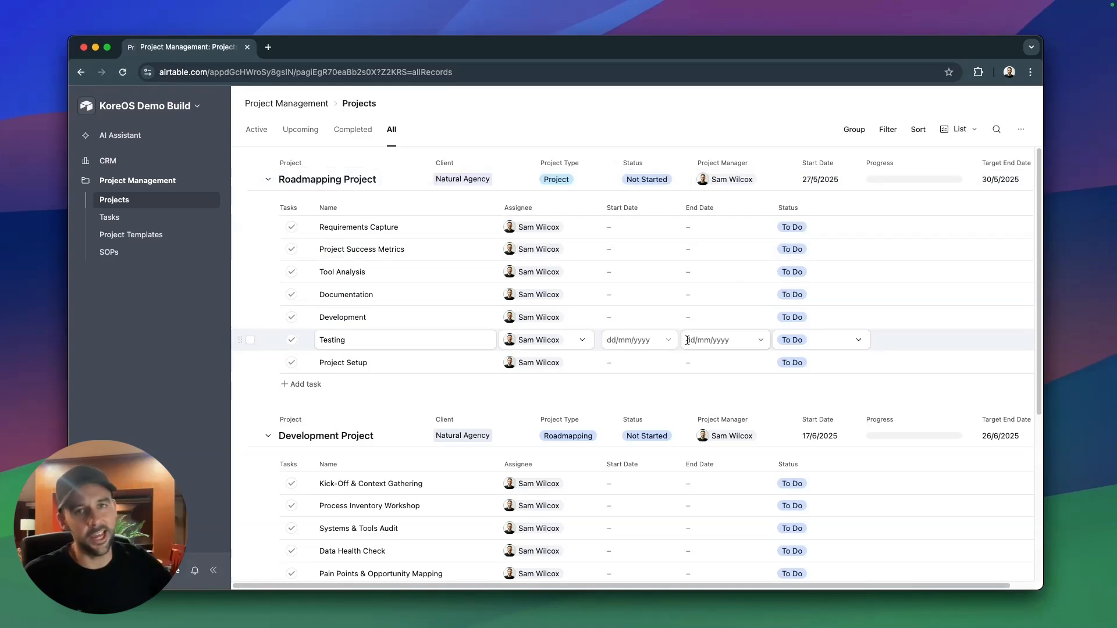
left_click(147, 239)
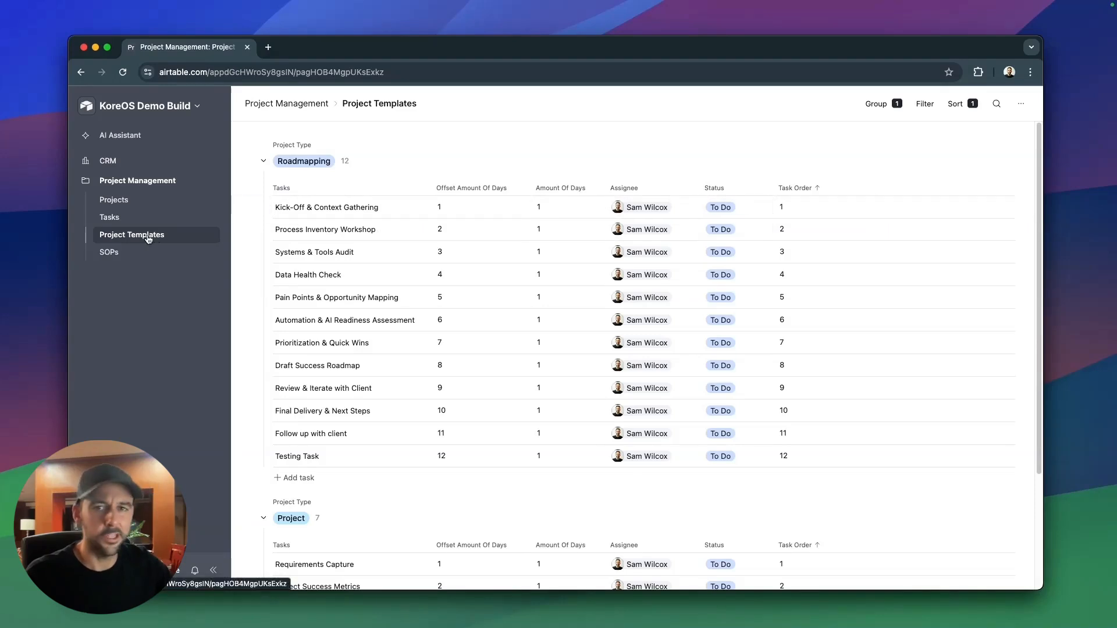
On the interface's Projects page, delete all of Roadmapping Project's tasks, from Requirements Capture through Project Setup.
left_click(142, 200)
left_click(250, 227)
left_click(250, 362, "shift")
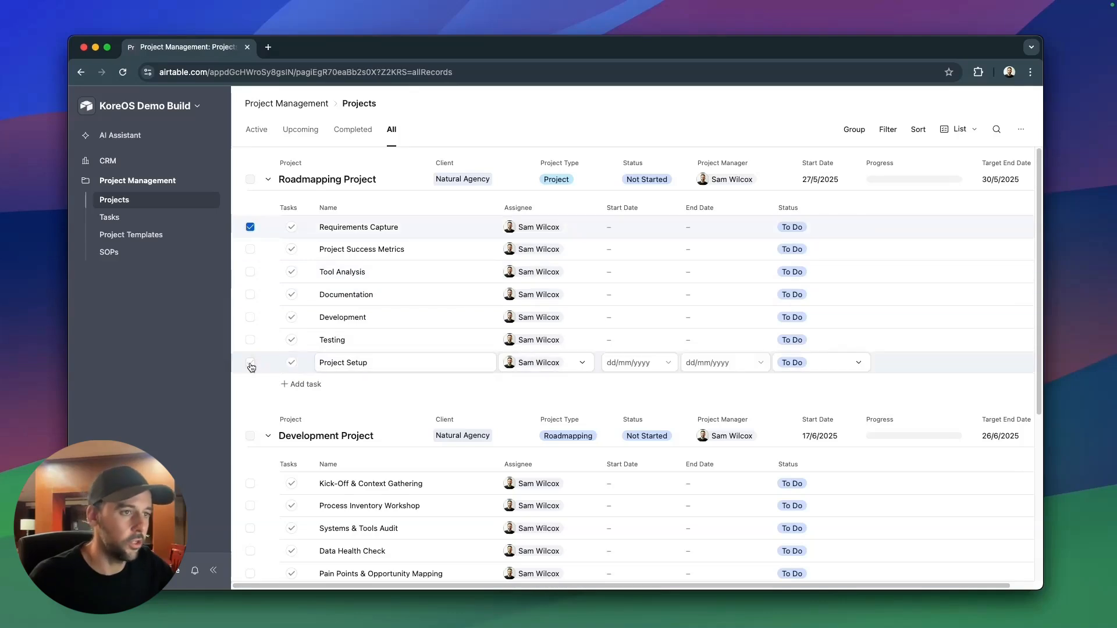
right_click(269, 236)
left_click(309, 255)
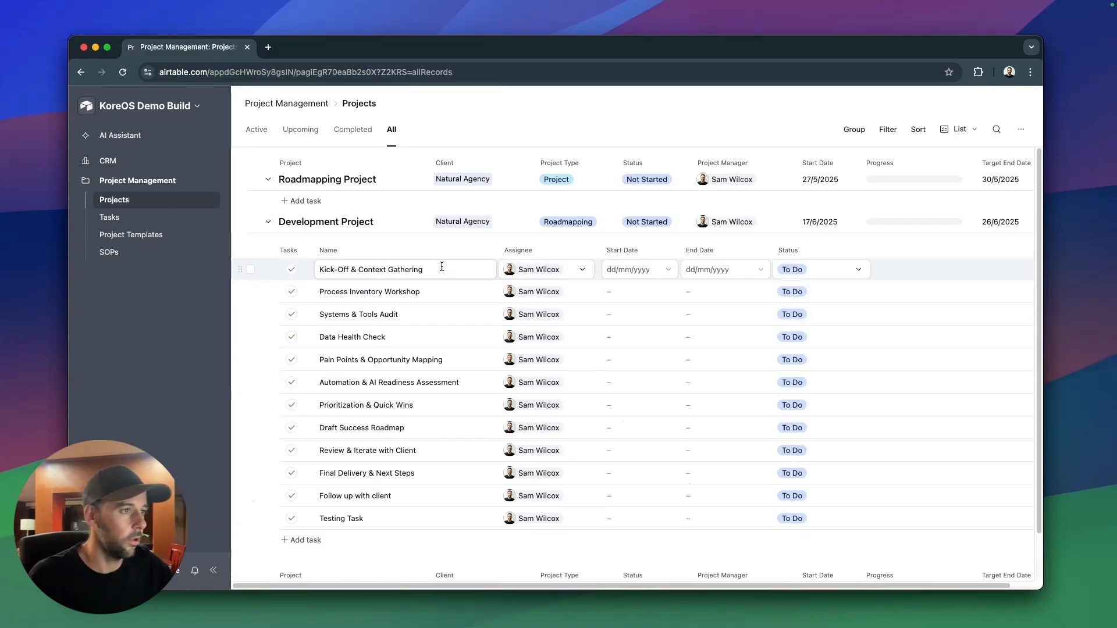
Delete all of Development Project's tasks, from Kick-Off & Context Gathering through Testing Task.
left_click(250, 269)
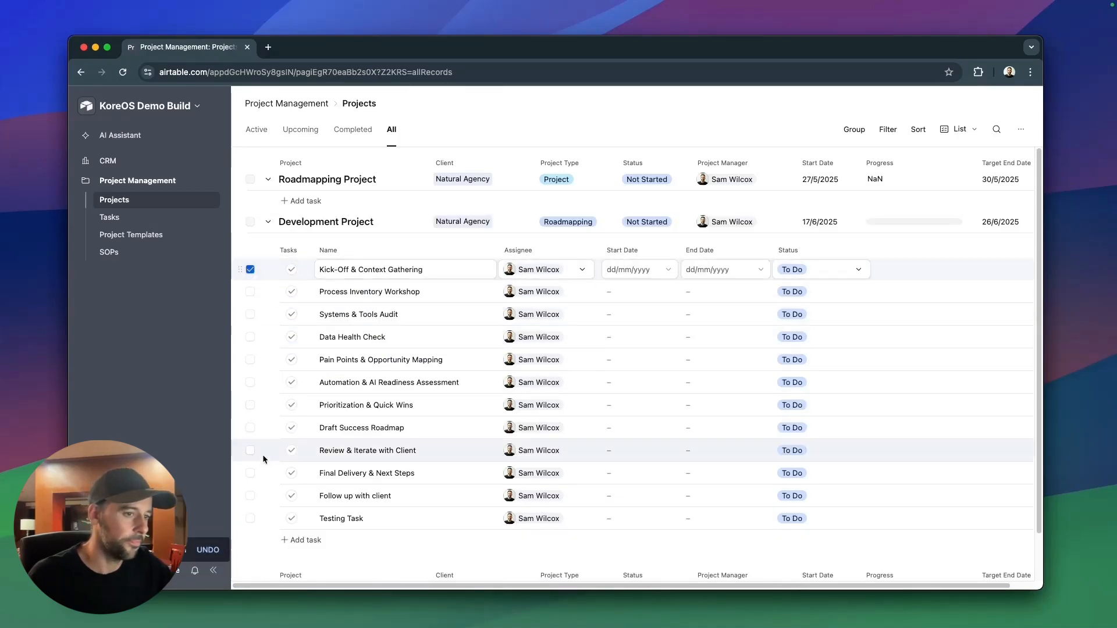
left_click(252, 518, "shift")
right_click(274, 382)
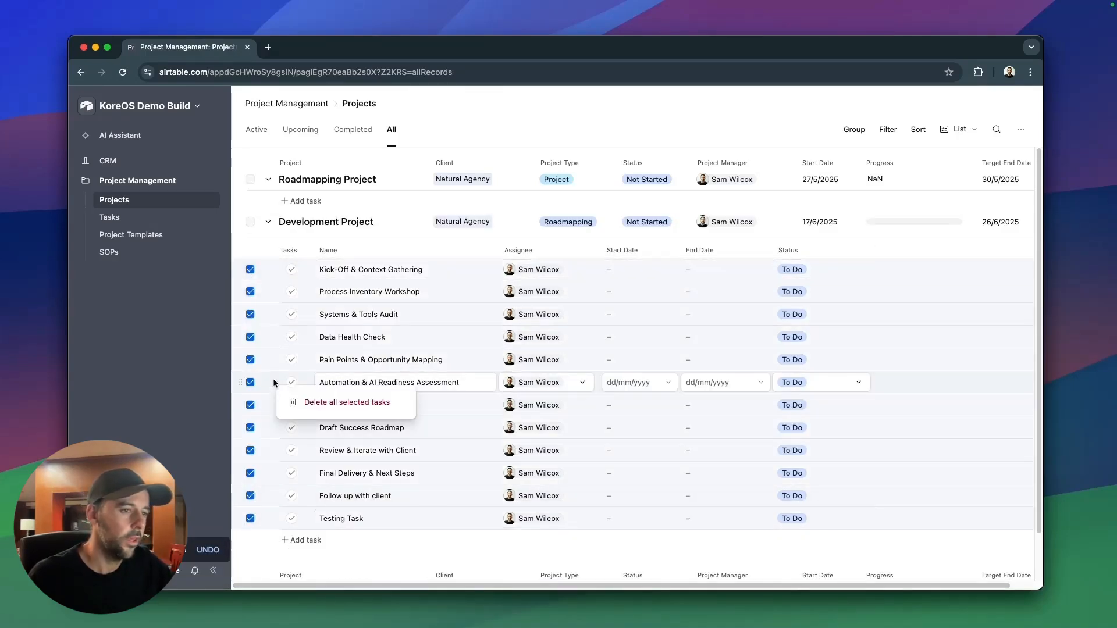
left_click(325, 402)
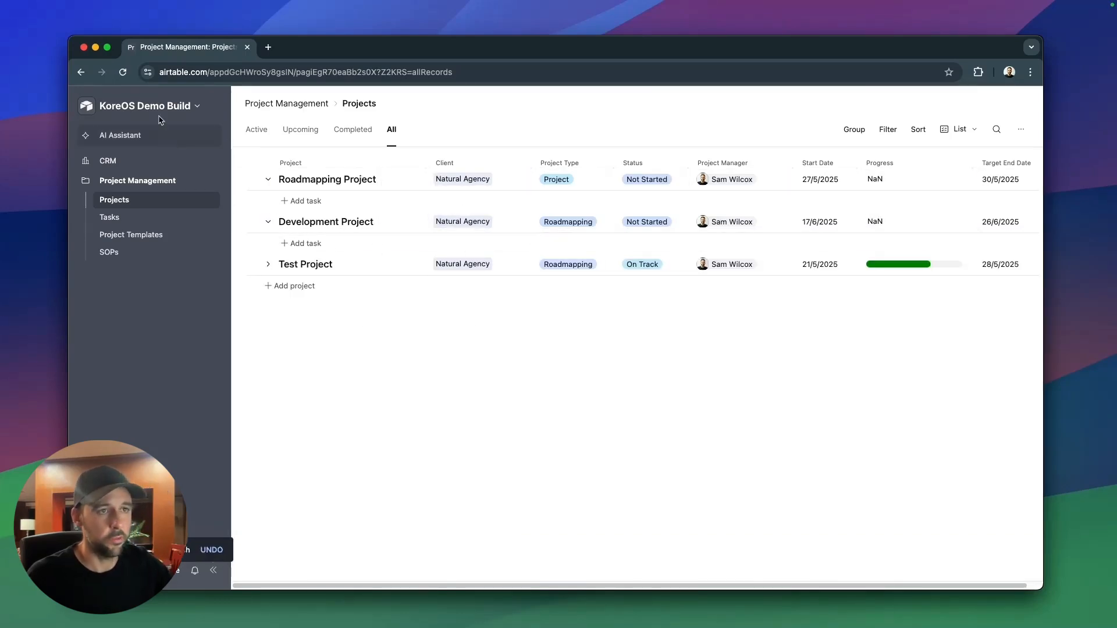
Leave the interface for the base's data view, check the Project Templates table's fields, and open the Tasks table.
left_click(199, 109)
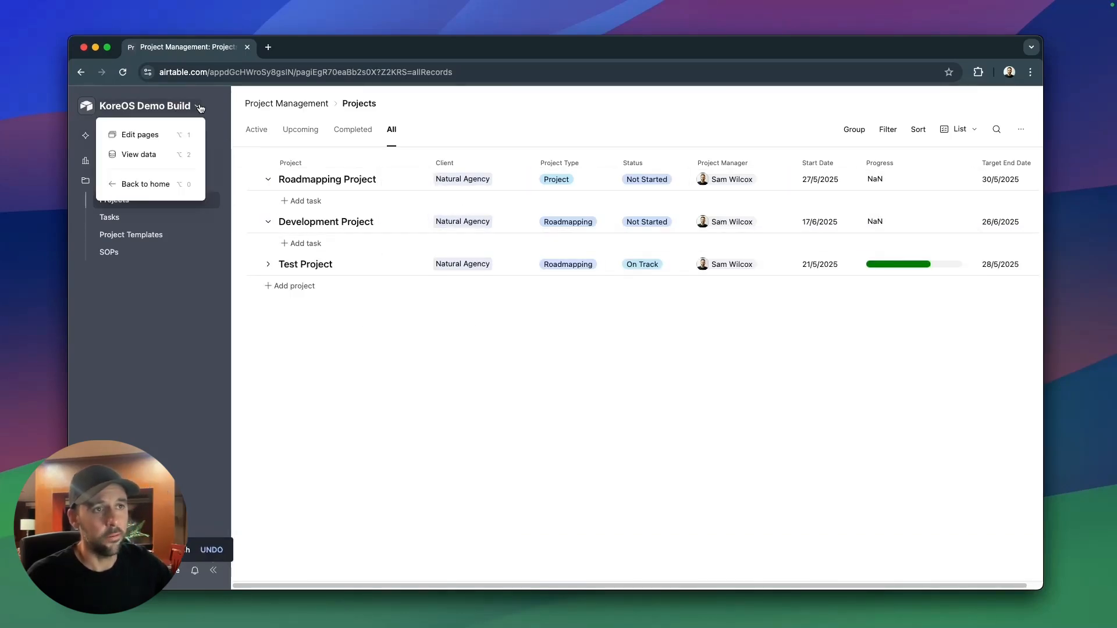
left_click(129, 135)
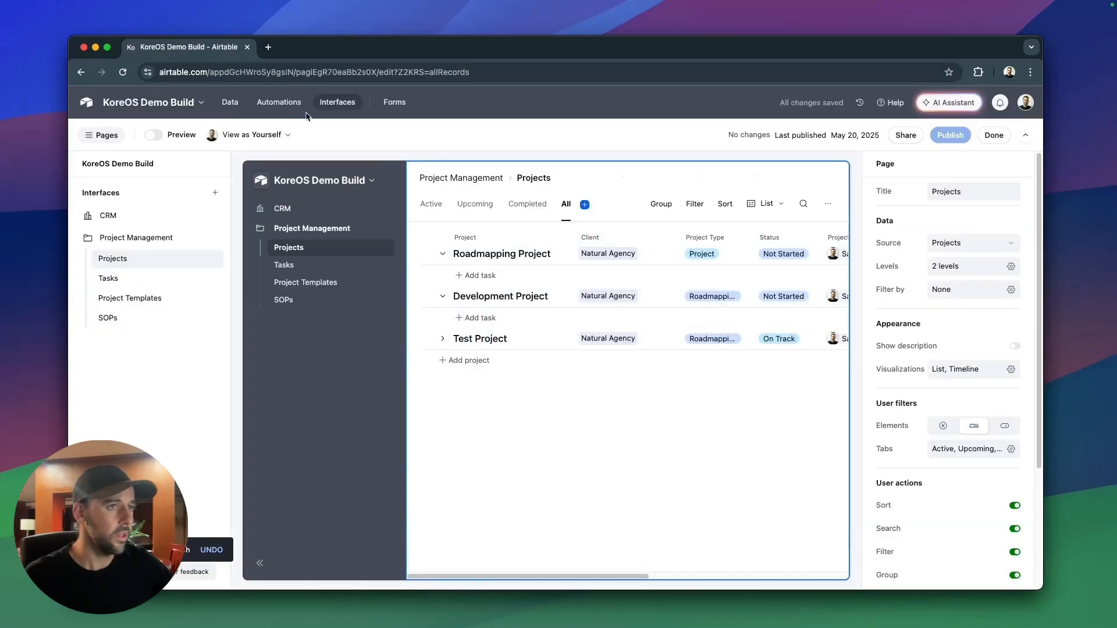
left_click(290, 103)
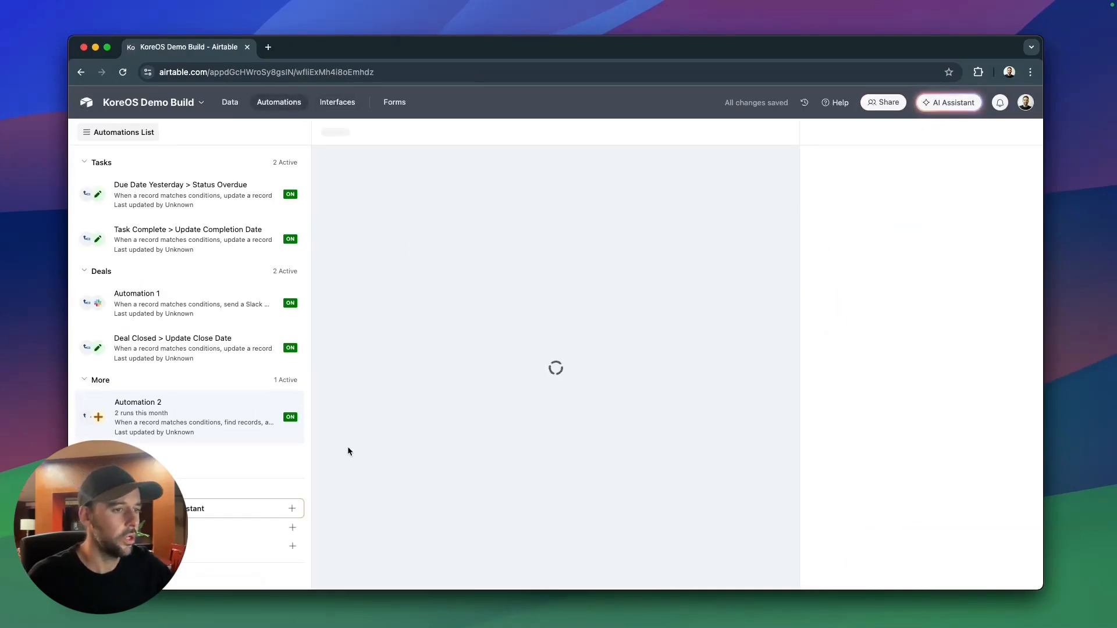
left_click(243, 104)
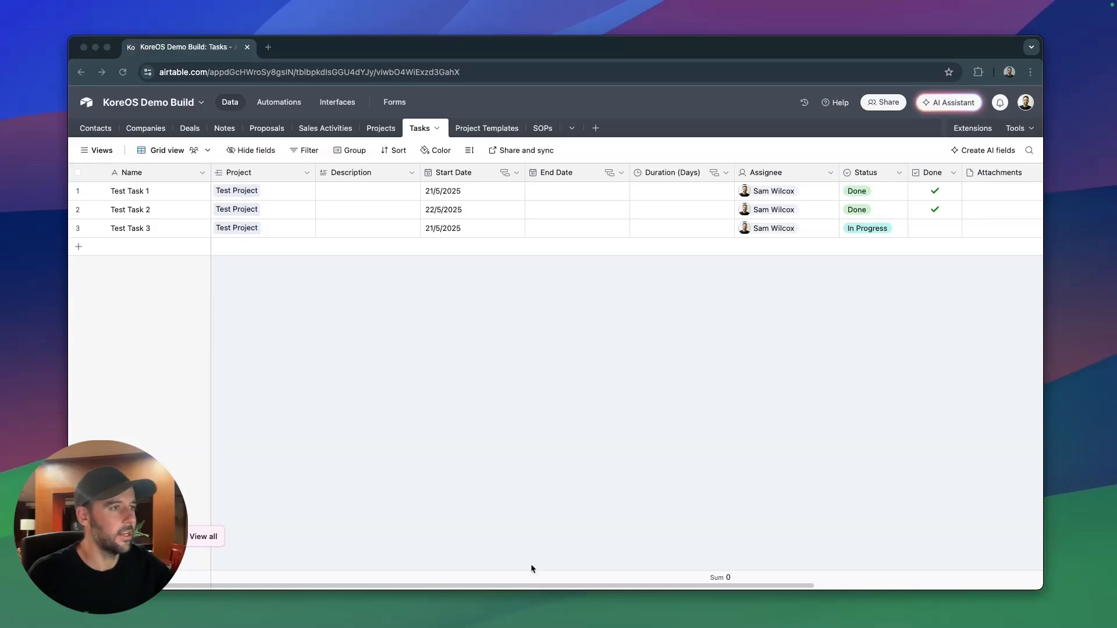
left_click(488, 128)
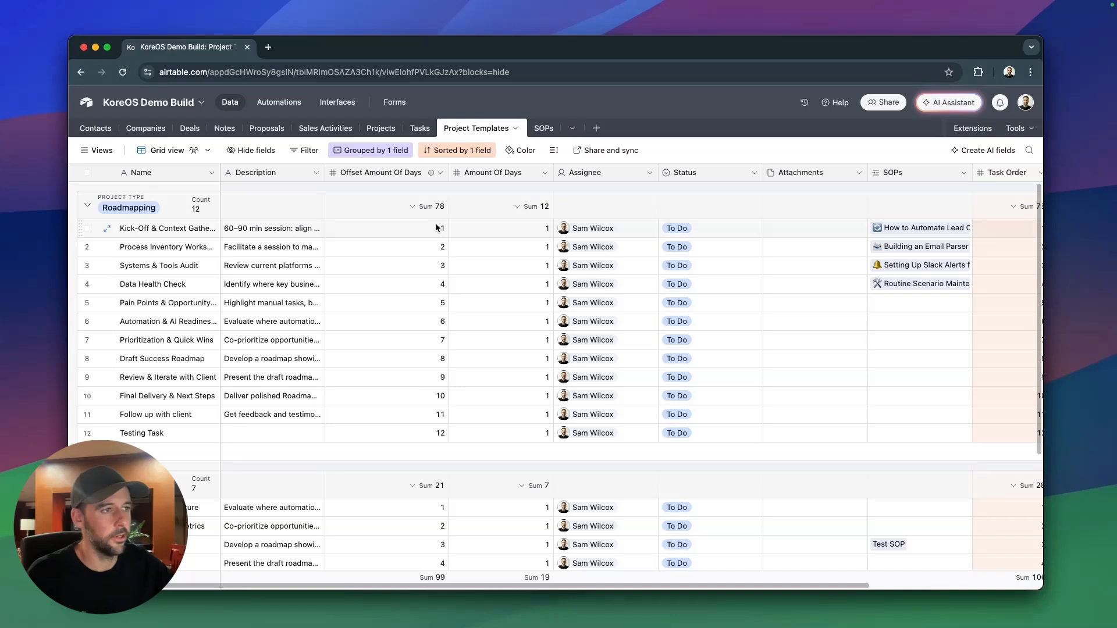
left_click(419, 127)
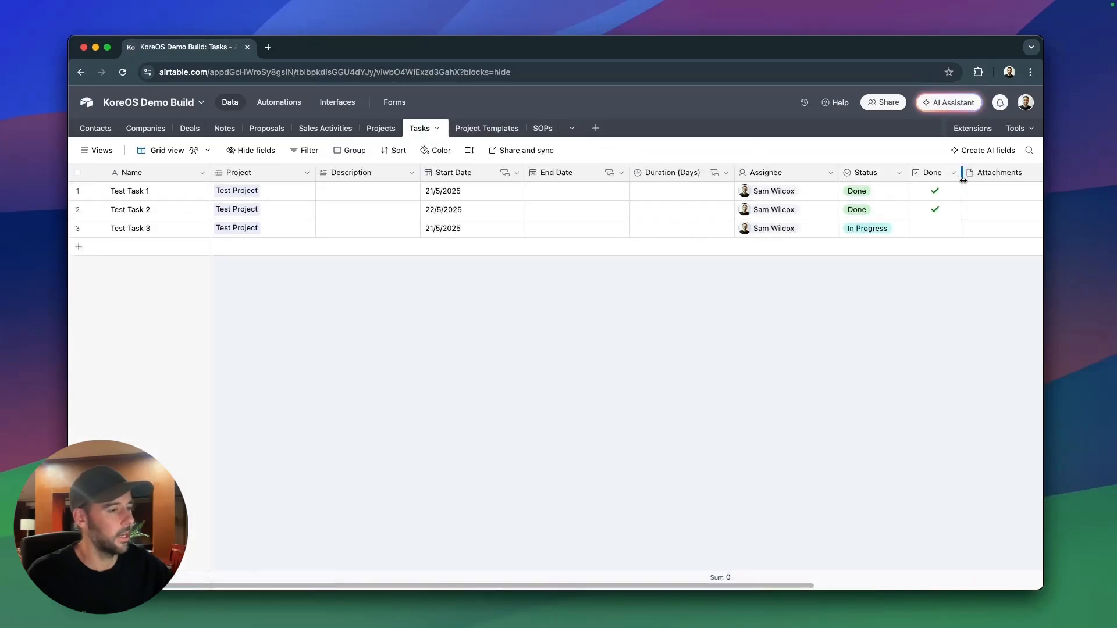
Add a number field named Offset Days with 0 decimal places after Attachments in the Tasks table, and check its settings.
right_click(1006, 173)
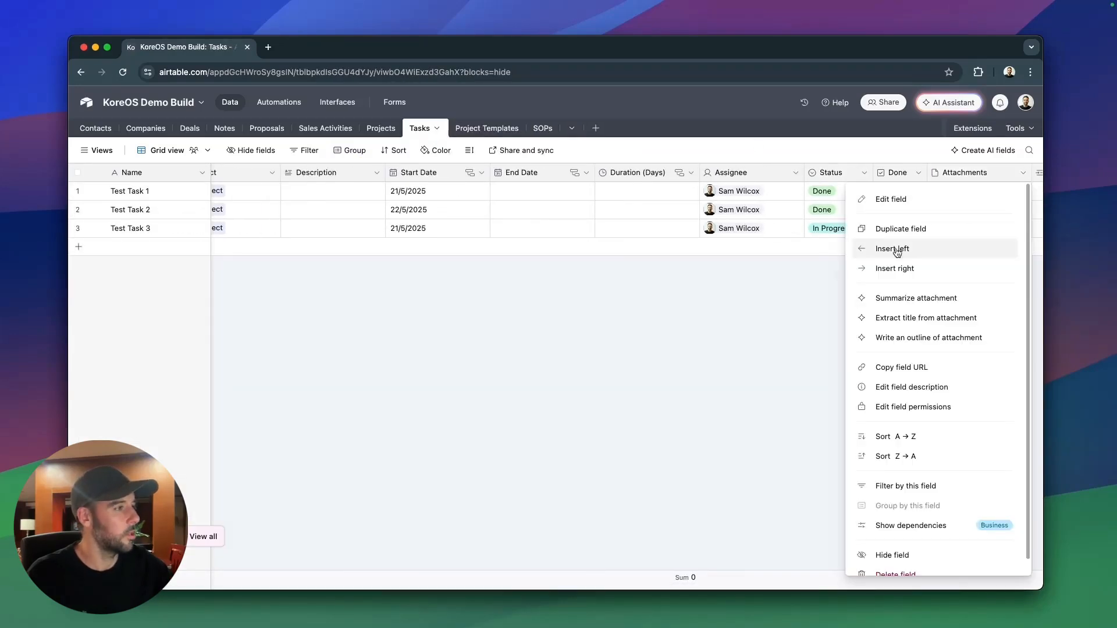
left_click(896, 270)
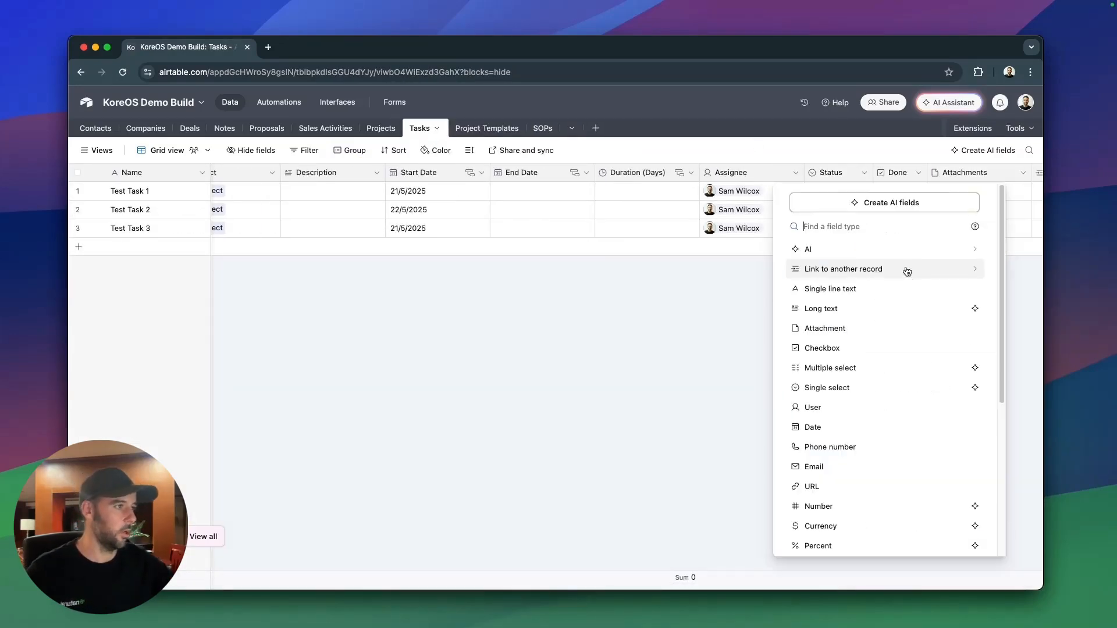
left_click(842, 506)
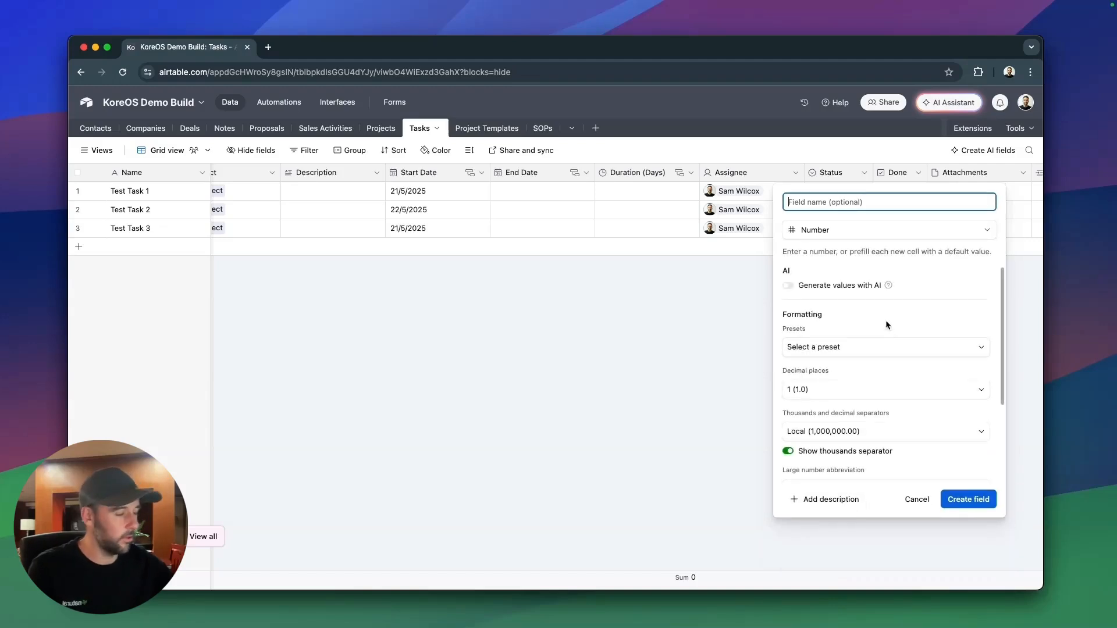
type("Offset Days")
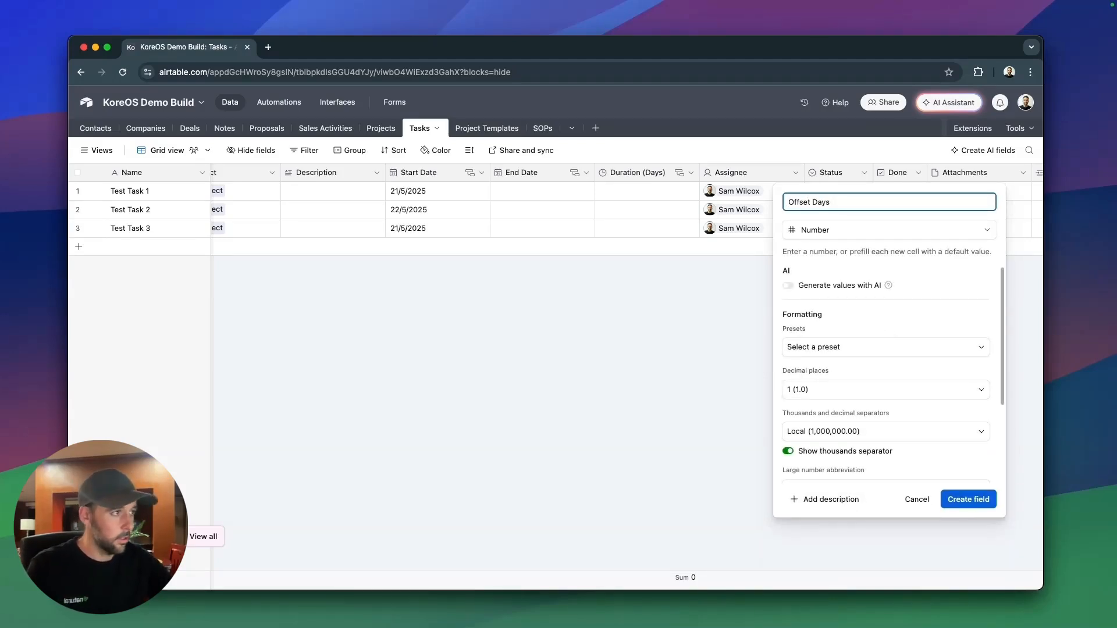
left_click(980, 389)
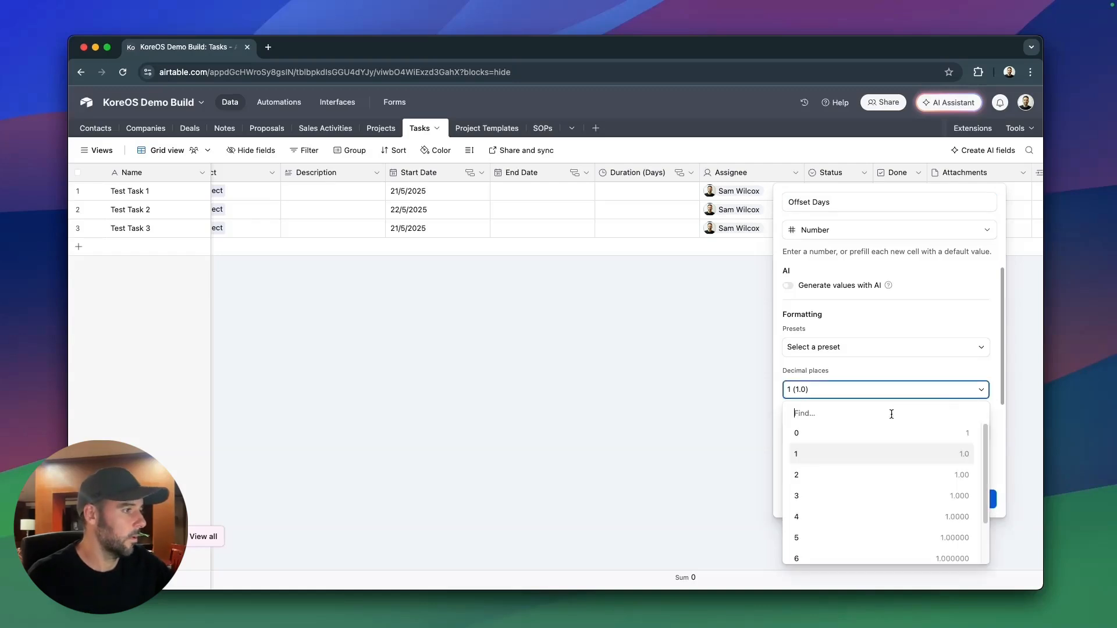
right_click(860, 172)
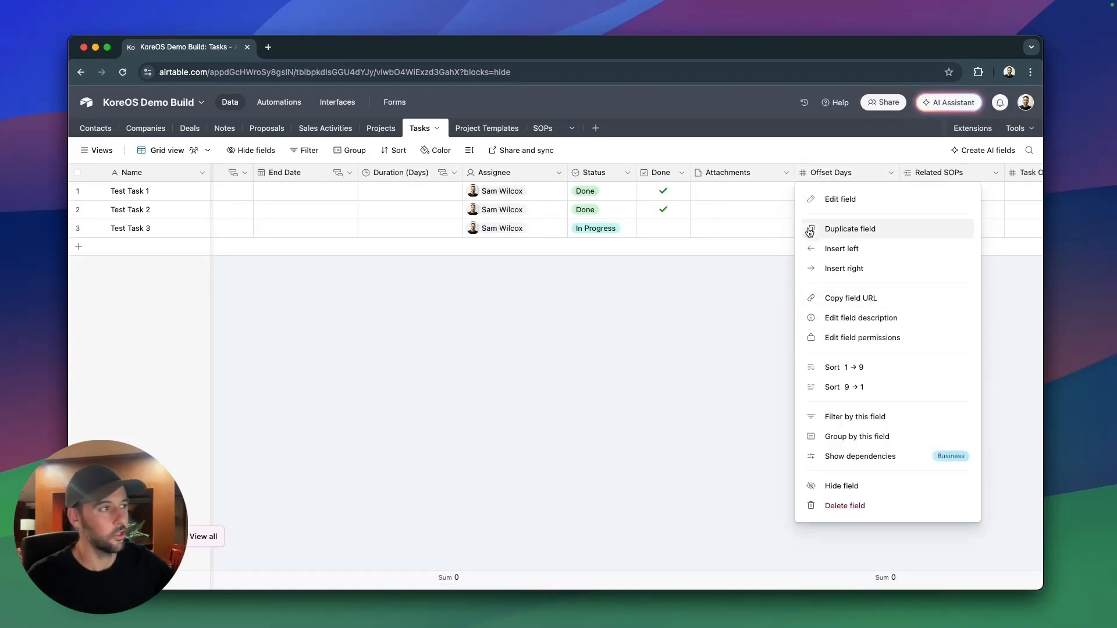
left_click(837, 202)
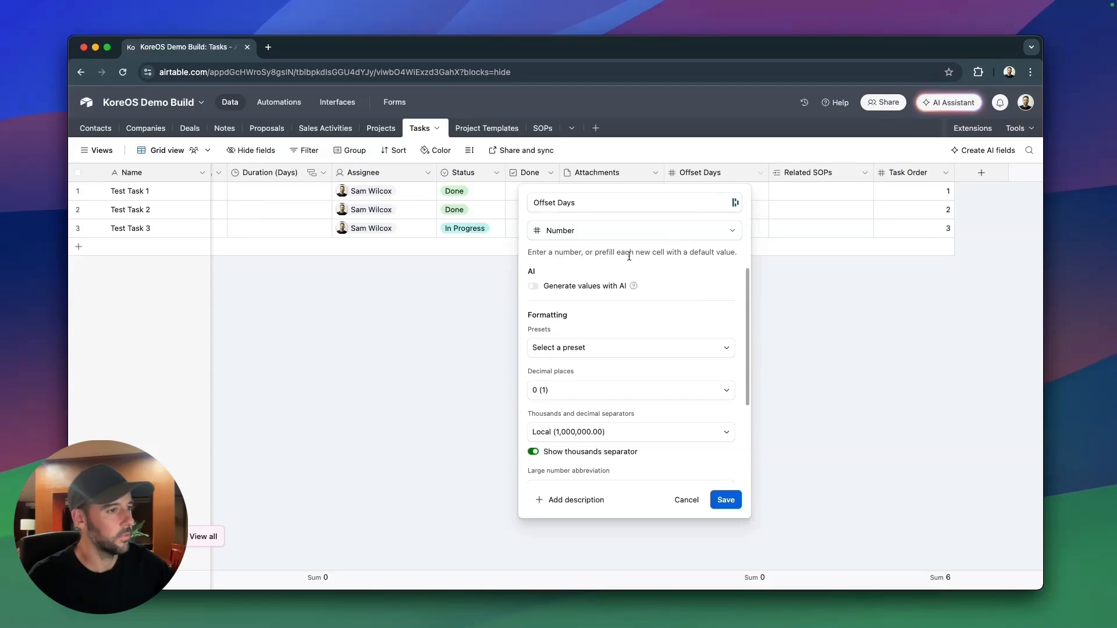
left_click(685, 500)
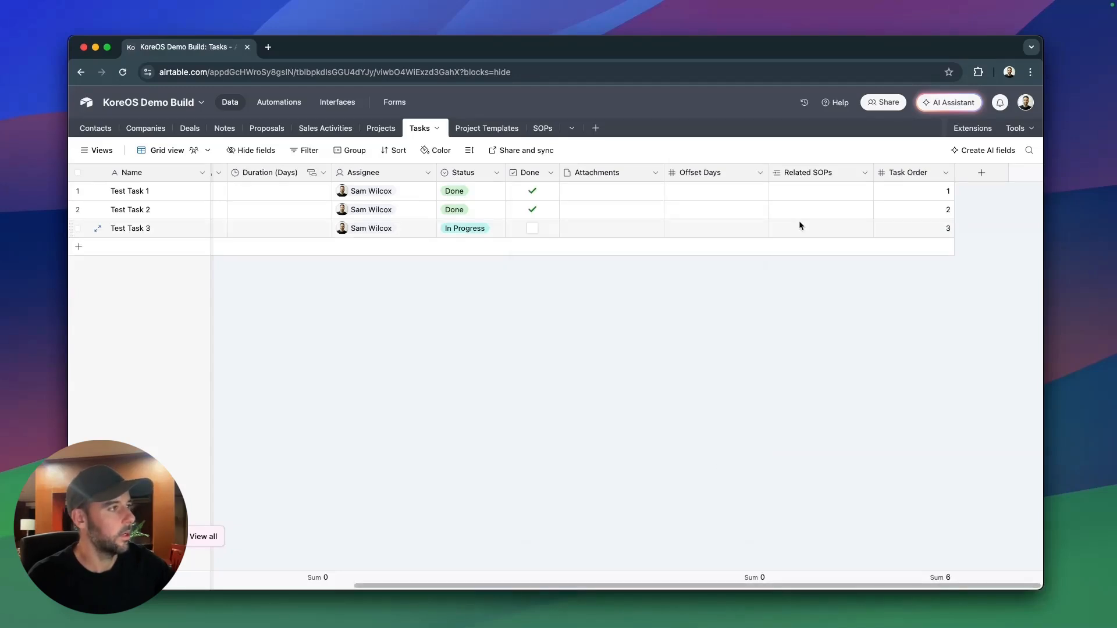
Add a lookup field named Project Start Date after Task Order, pulling Start Date from the linked Project.
right_click(895, 174)
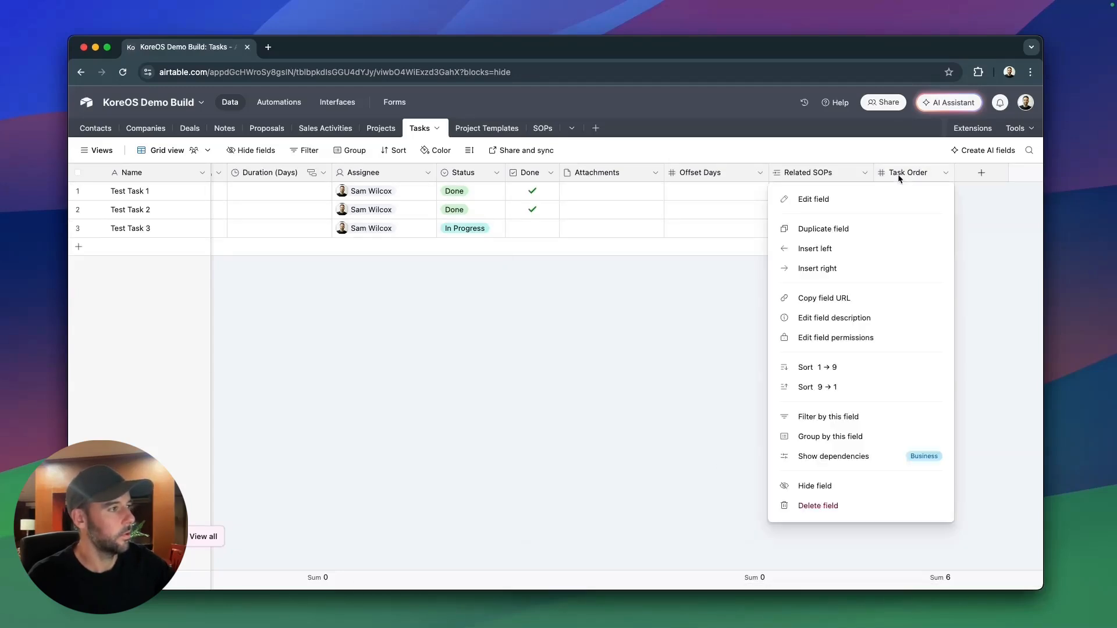
left_click(840, 270)
type("look")
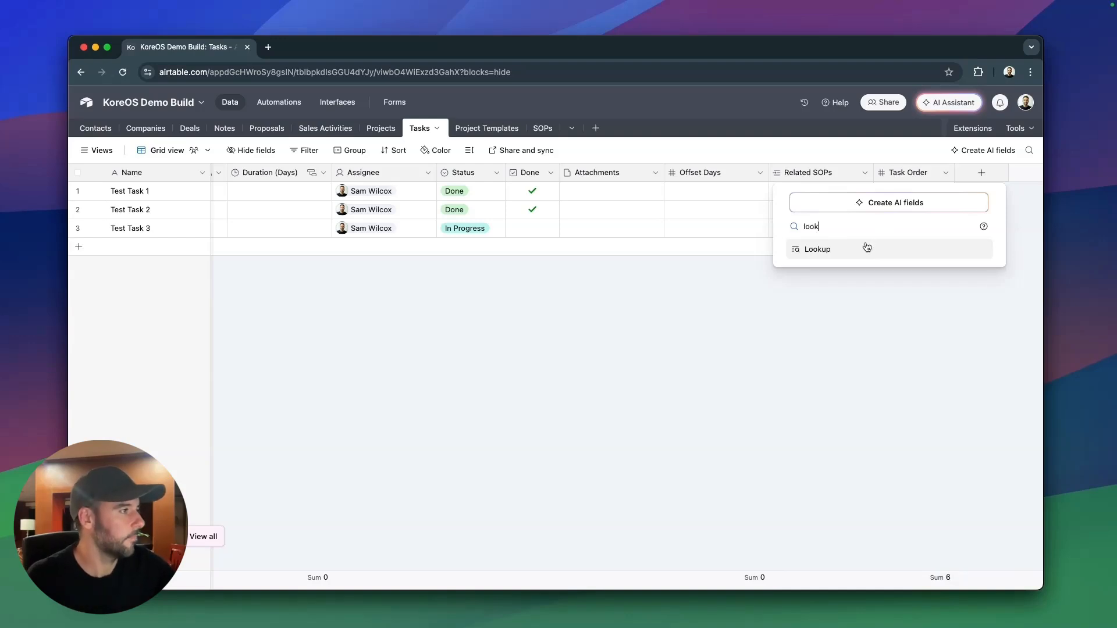
left_click(867, 248)
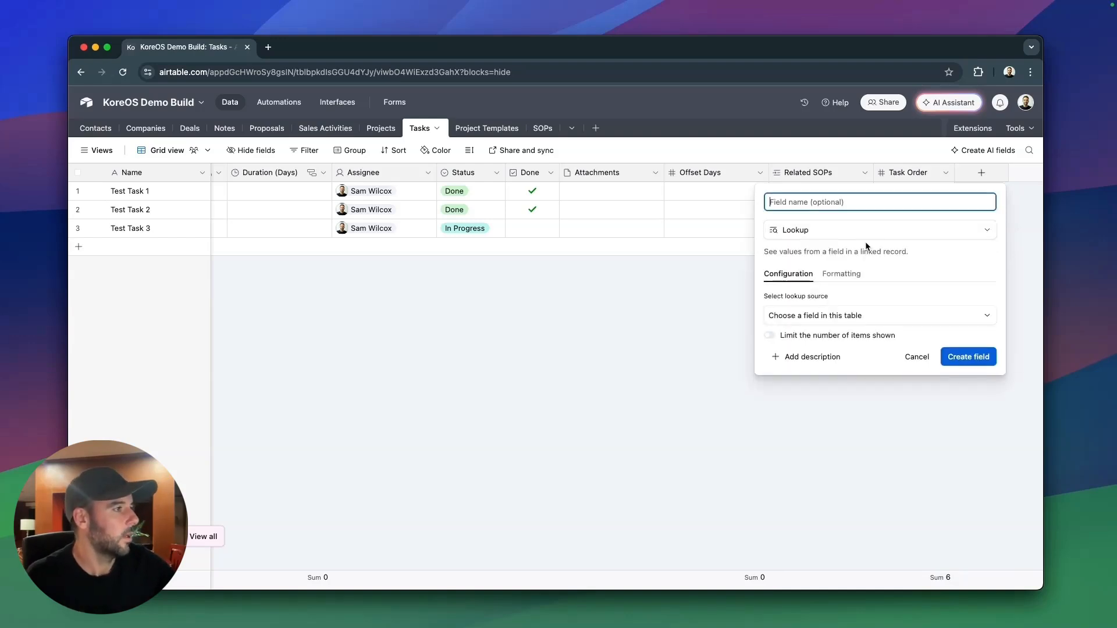
left_click(848, 317)
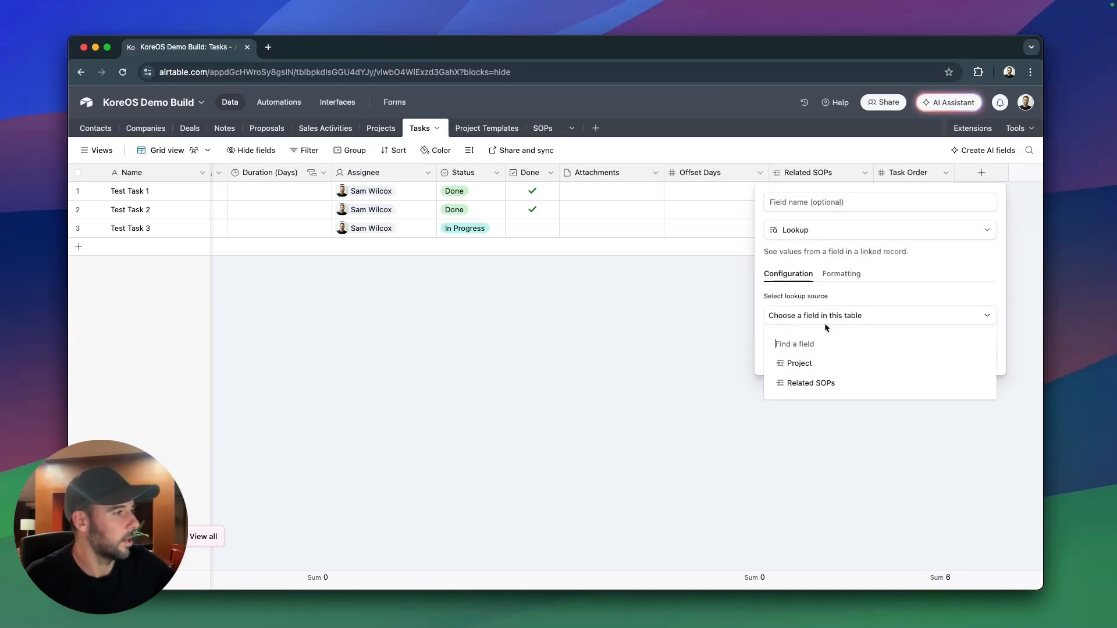
left_click(828, 365)
left_click(859, 354)
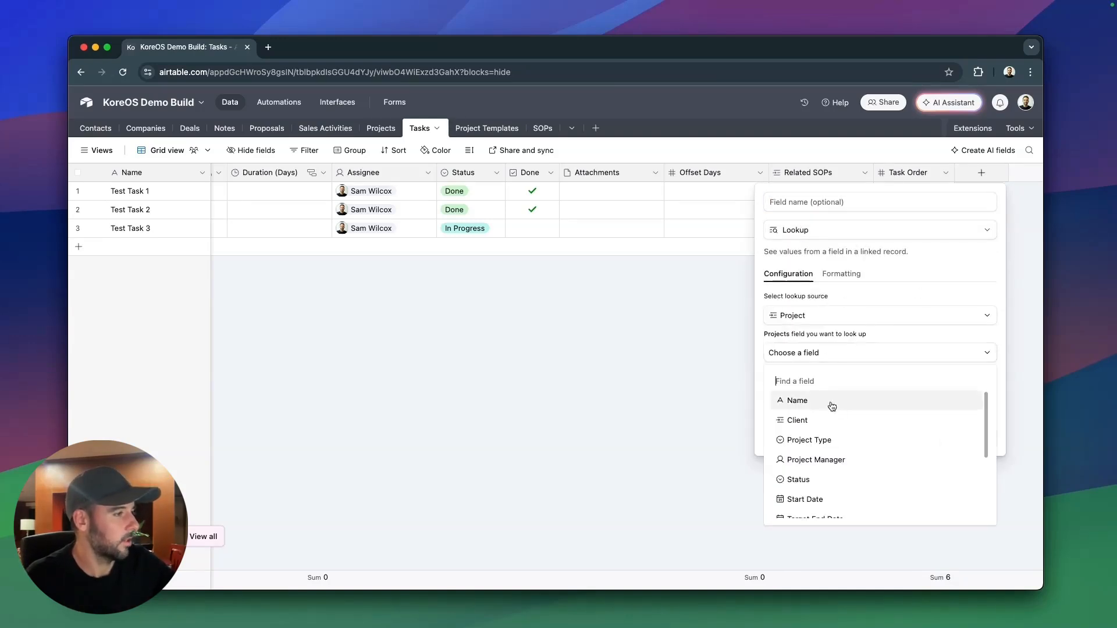
left_click(791, 498)
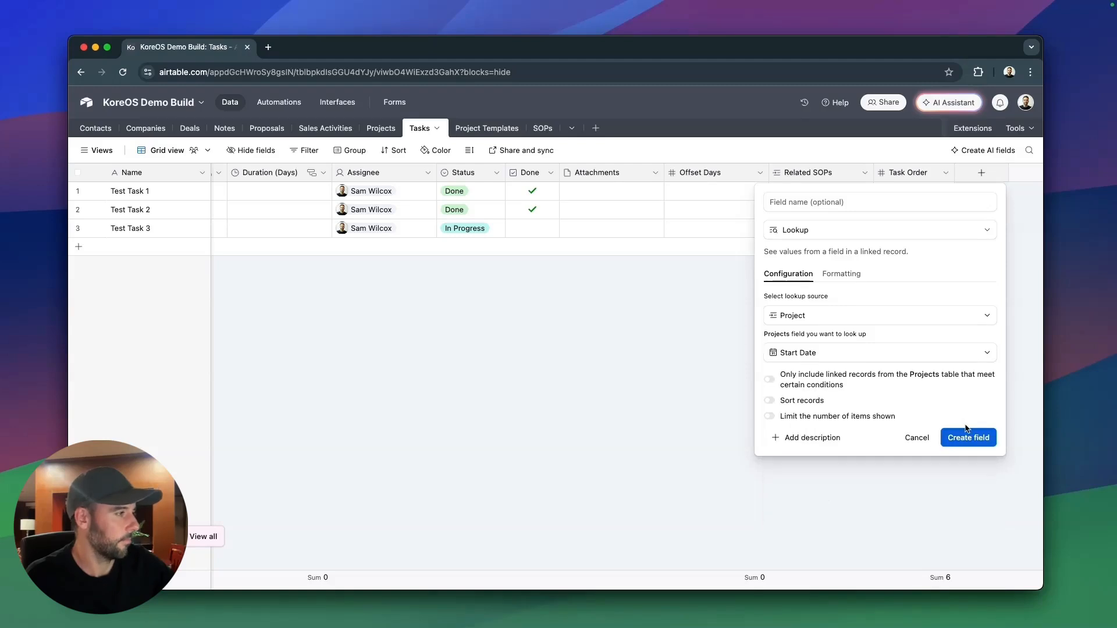
left_click(898, 208)
type("P")
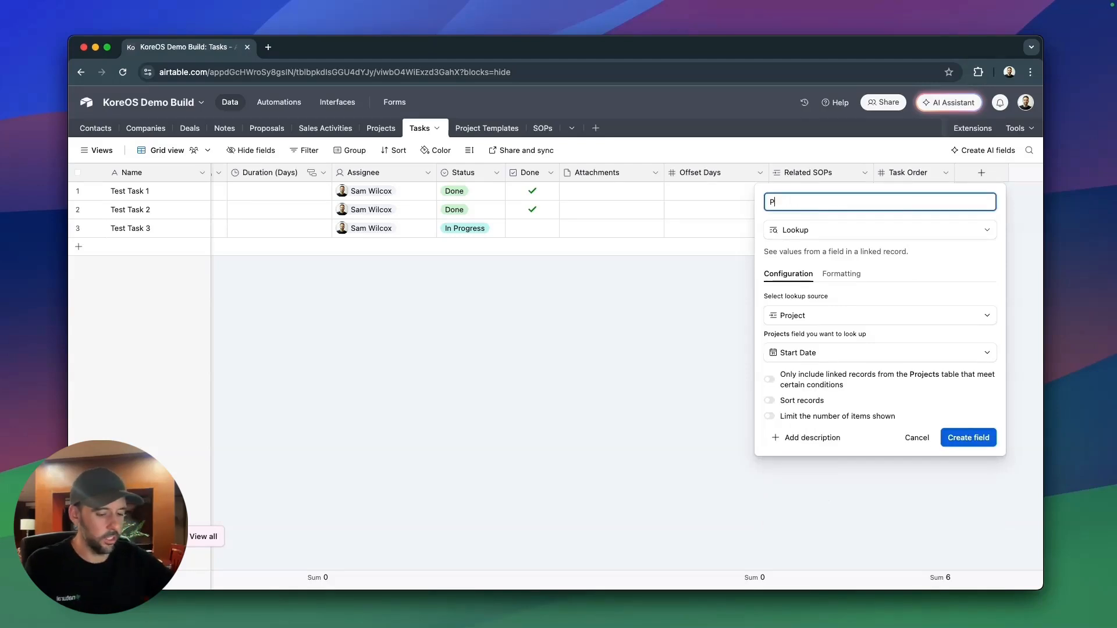
type("roject Start Date")
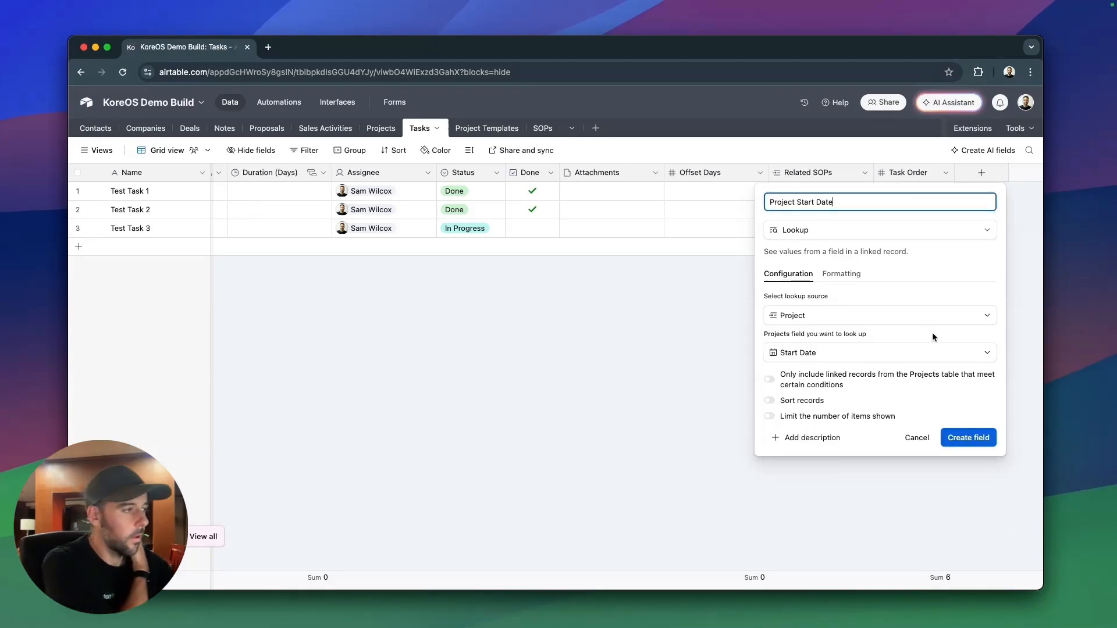
left_click(969, 437)
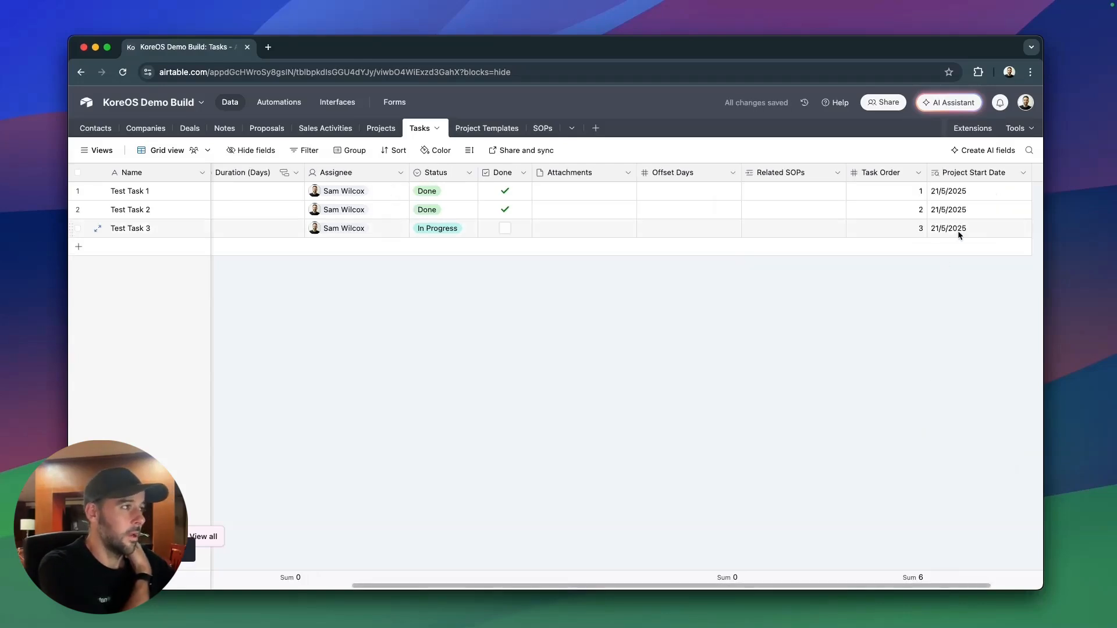
Add a formula field named Calc'd Start Date after Project Start Date: IF(AND({Project Start Date}, {Offset Days}), DATEADD({Project Start Date}, {Offset Days}, 'days')).
left_click(1023, 172)
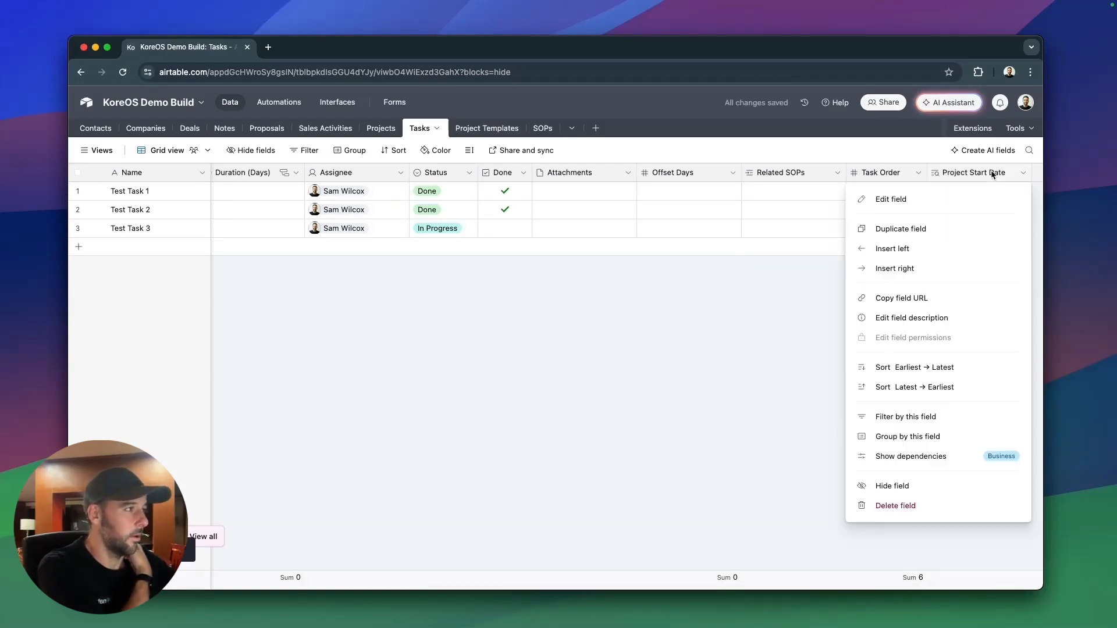
left_click(892, 269)
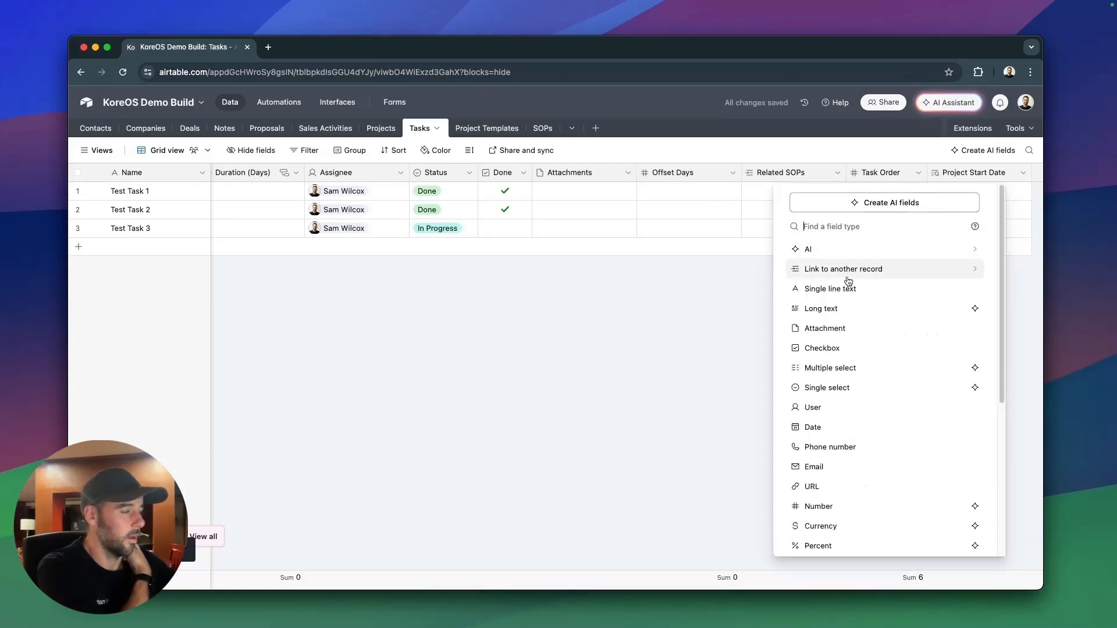
type("form")
key("Return")
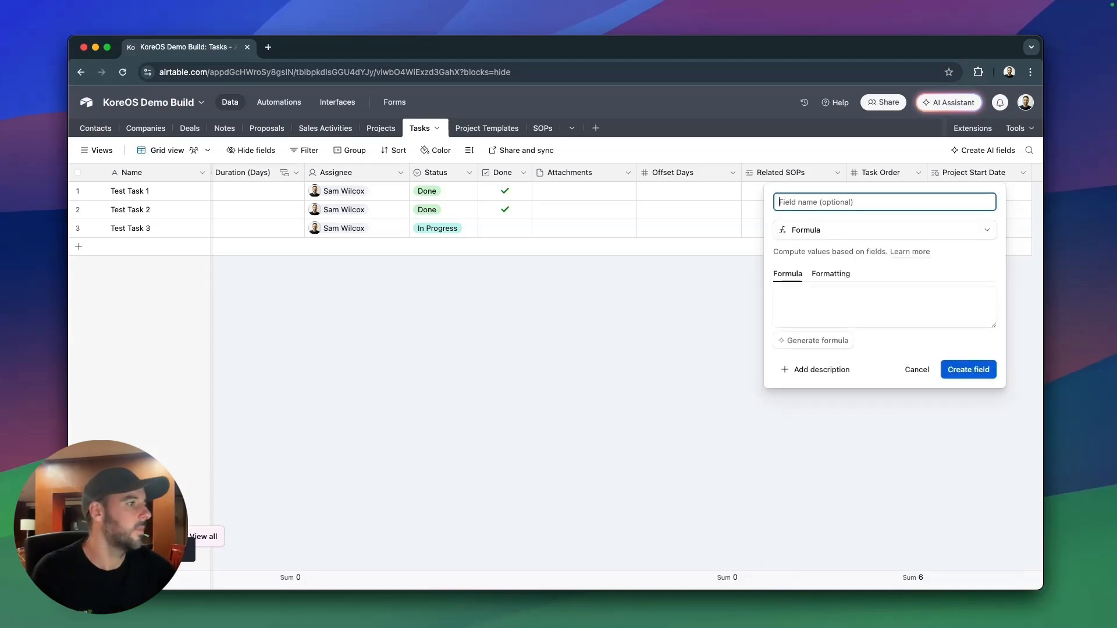
left_click(800, 301)
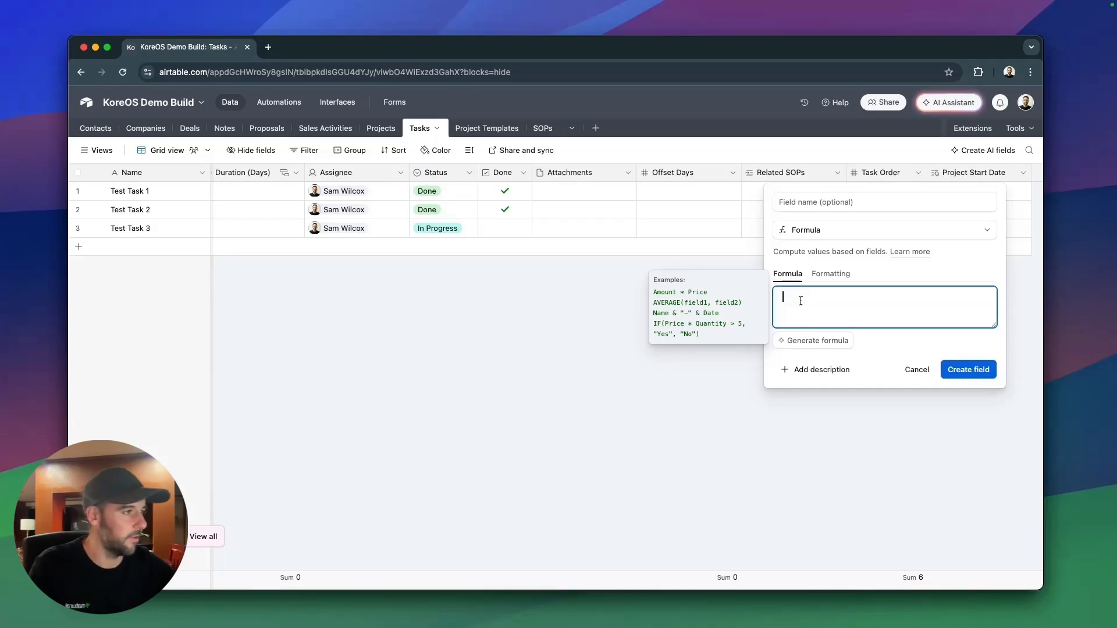
type("IF(   AND({Project Start Date}, {Offset Days}),   DATEADD({Project Start Date}, {Offset Days}, 'days') )")
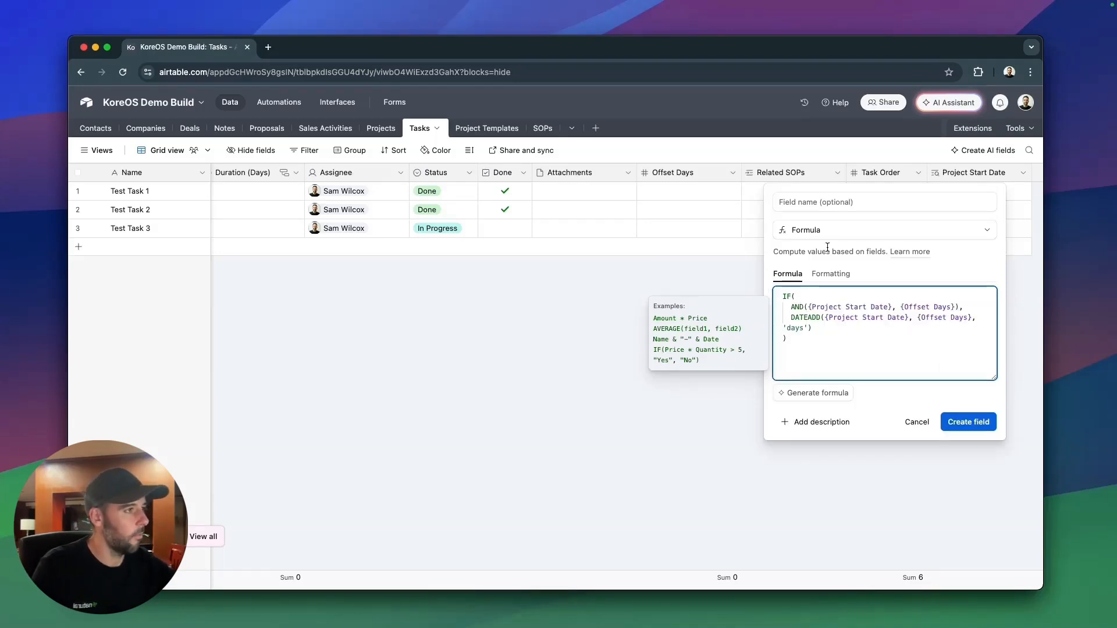
left_click(837, 205)
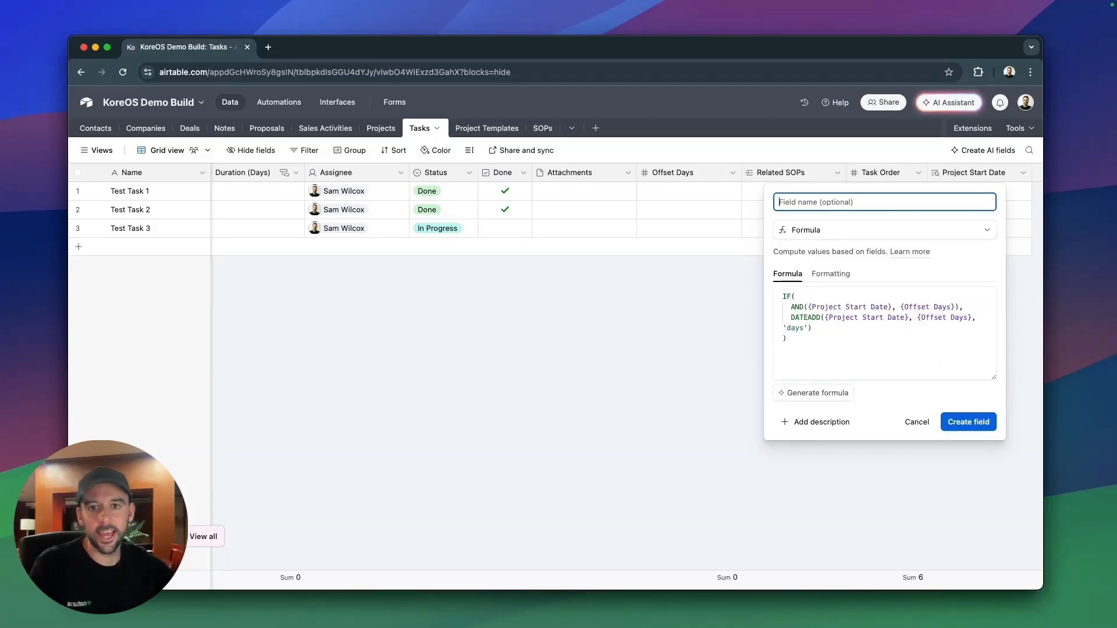
key("super+Tab")
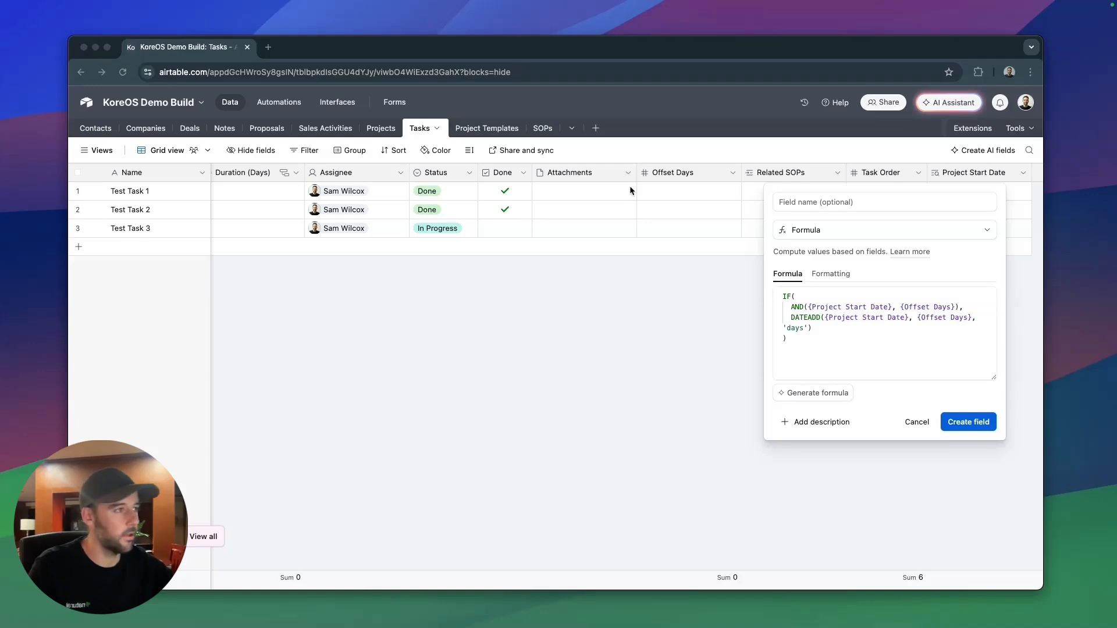
key("super+Tab")
type("Calc'd Start Date")
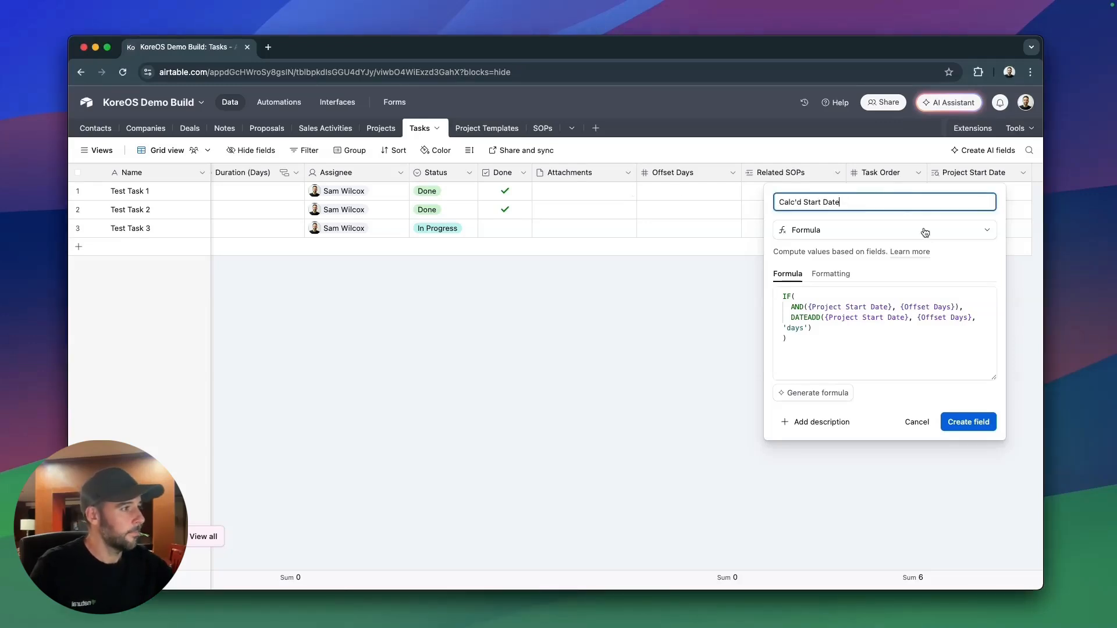
left_click(968, 422)
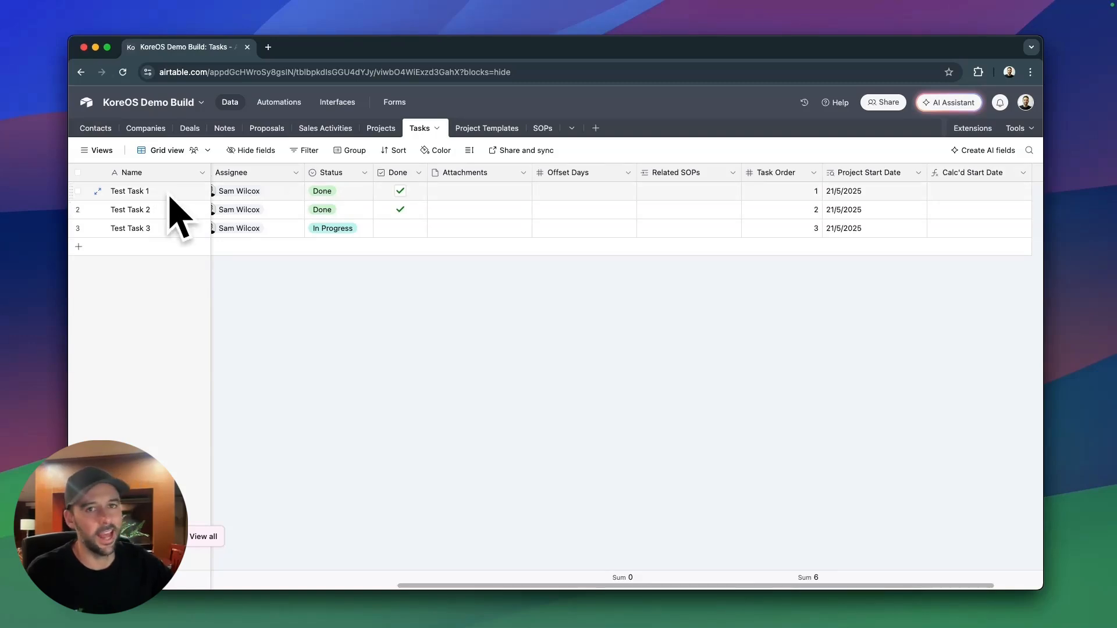
Move the Offset Days field between Project Start Date and Calc'd Start Date, and set Test Task 1's Offset Days to 1.
left_click_drag(589, 177, 902, 178)
left_click_drag(1001, 175, 994, 173)
left_click(862, 192)
type("1")
left_click(867, 282)
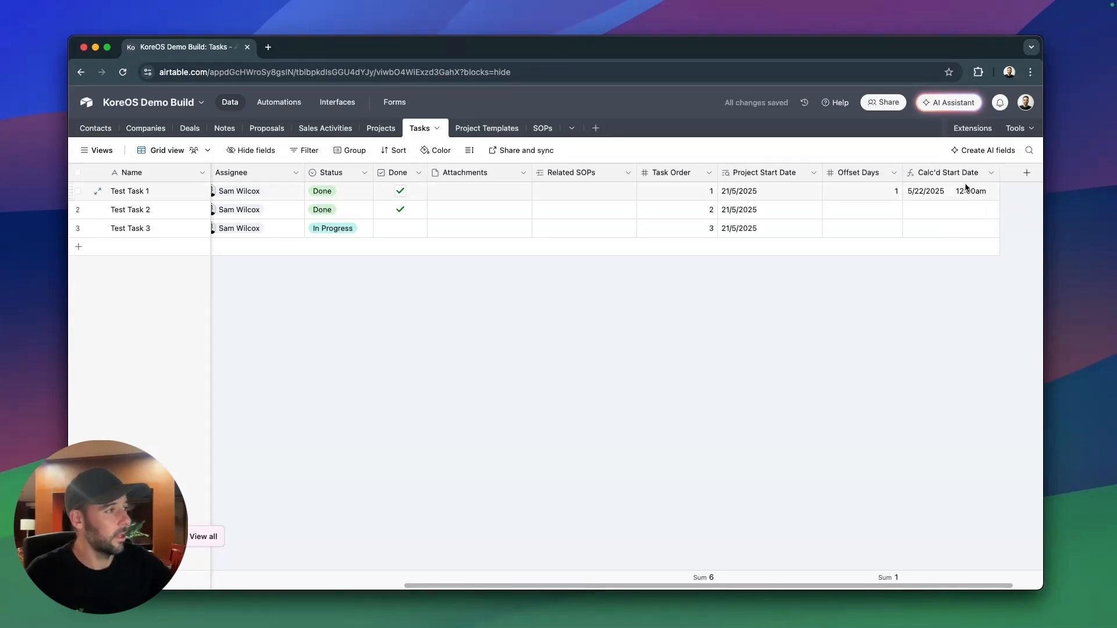
Format the Calc'd Start Date field to exclude the time and display the time zone, and save the field.
left_click(989, 173)
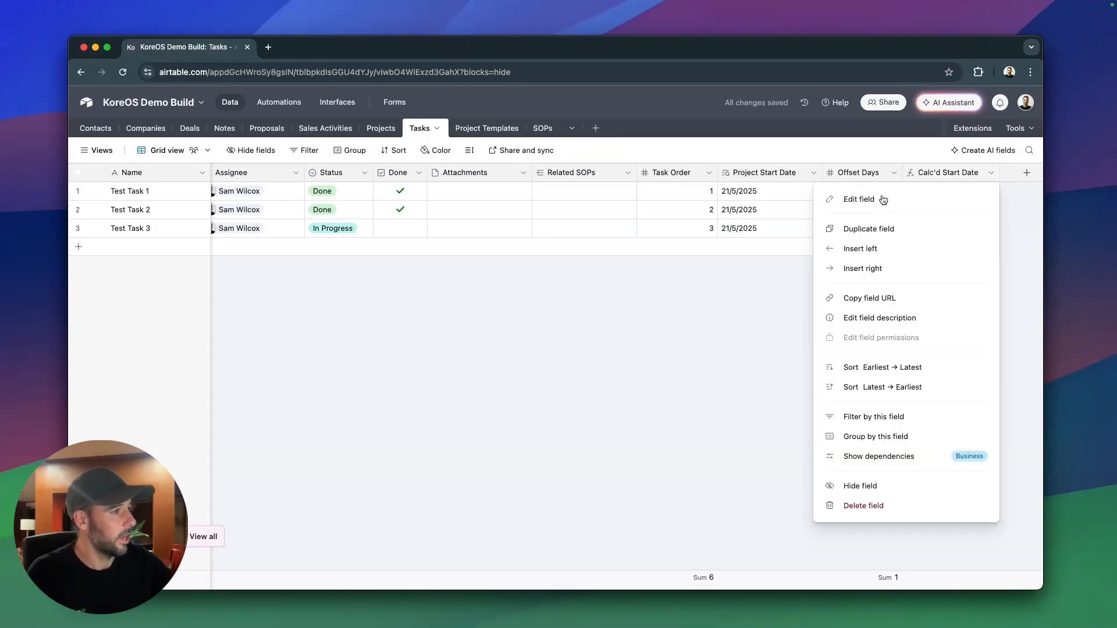
left_click(850, 198)
left_click(574, 274)
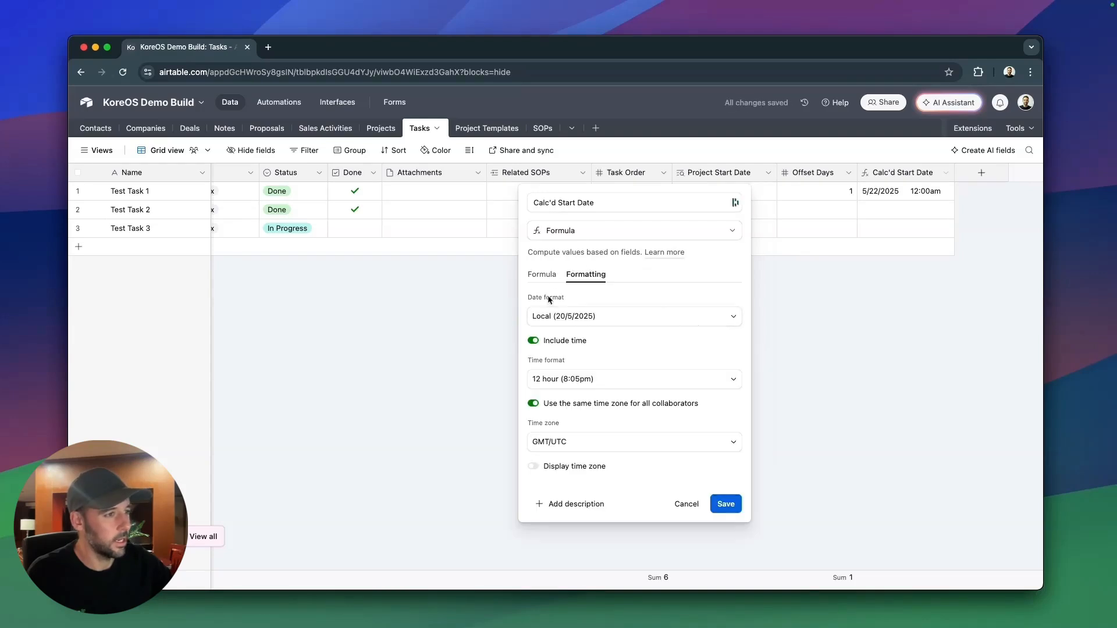
left_click(558, 342)
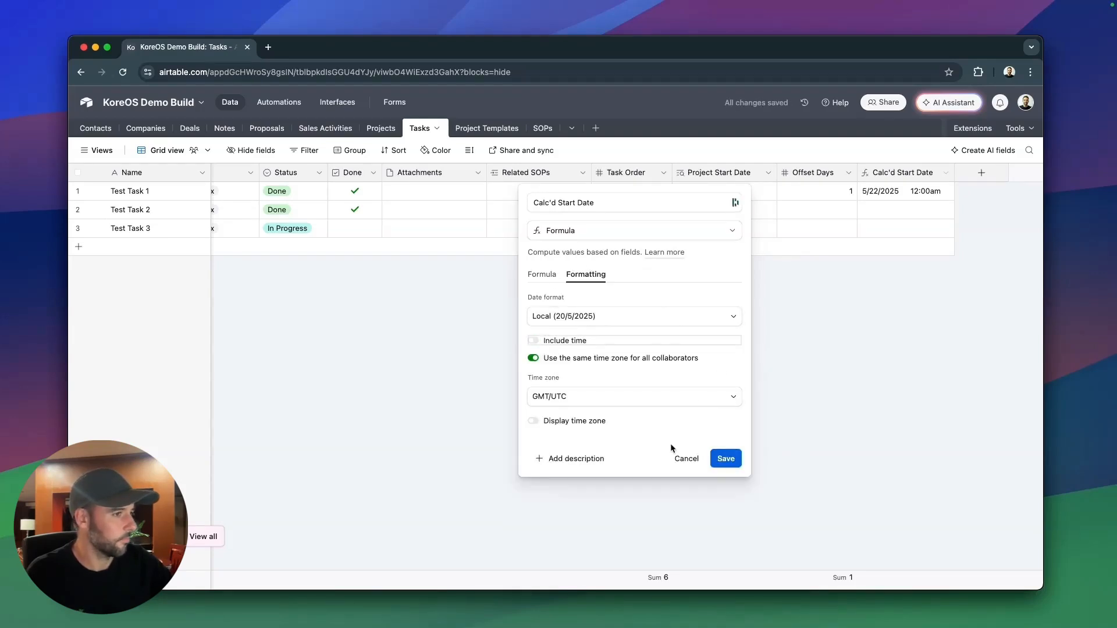
left_click(542, 423)
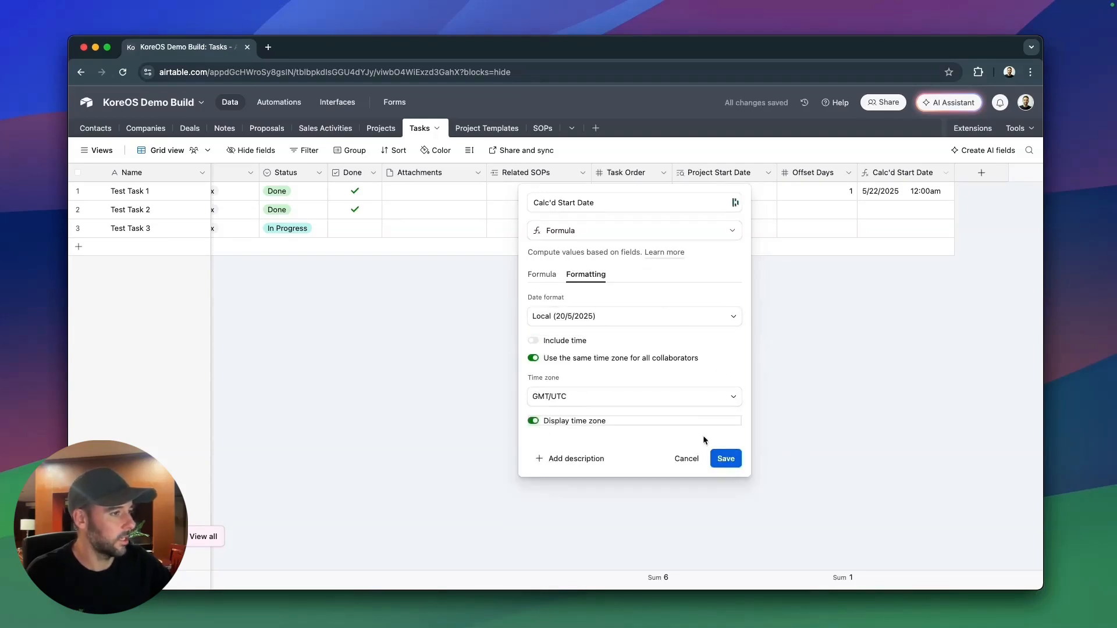
left_click(727, 459)
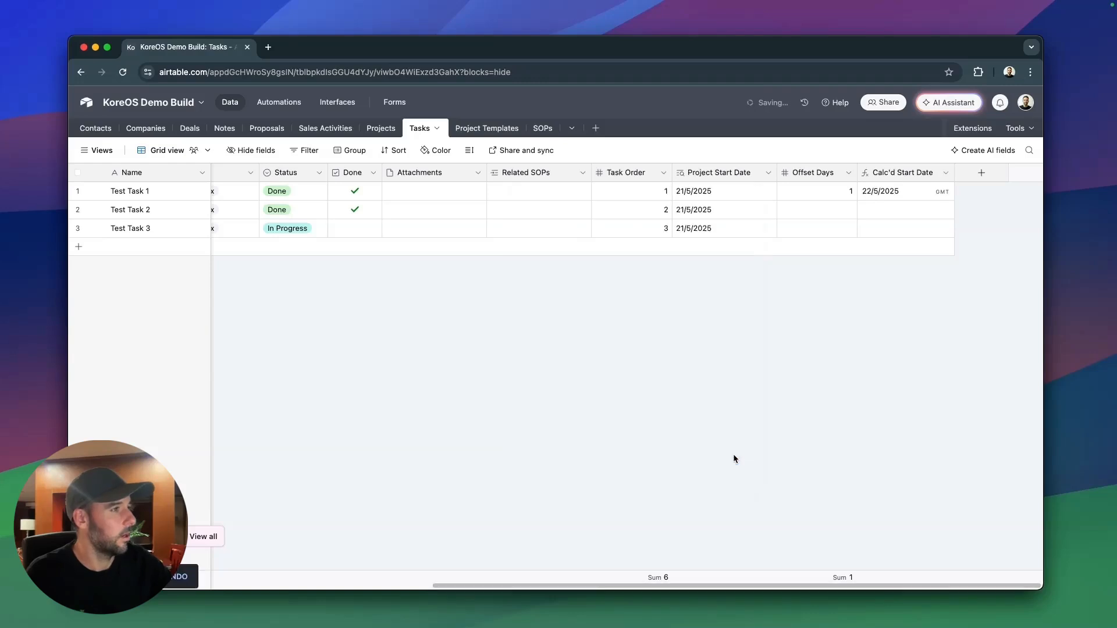
Set Test Task 1's Offset Days to 3 and check the tasks' Start Date, End Date and Duration (Days) fields.
left_click(849, 194)
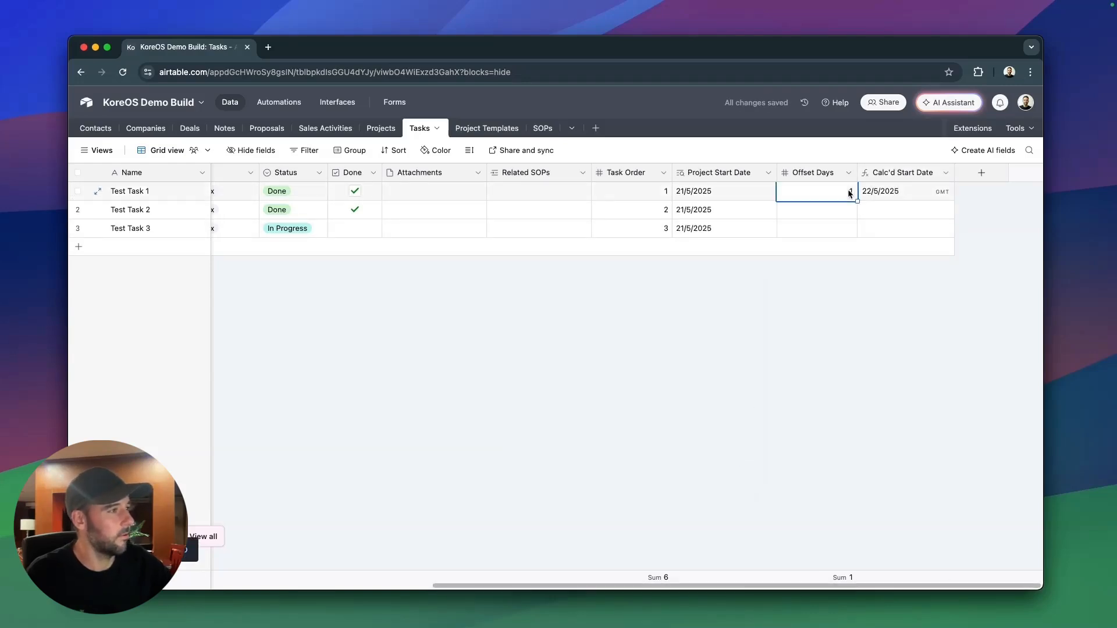
type("3")
key("Return")
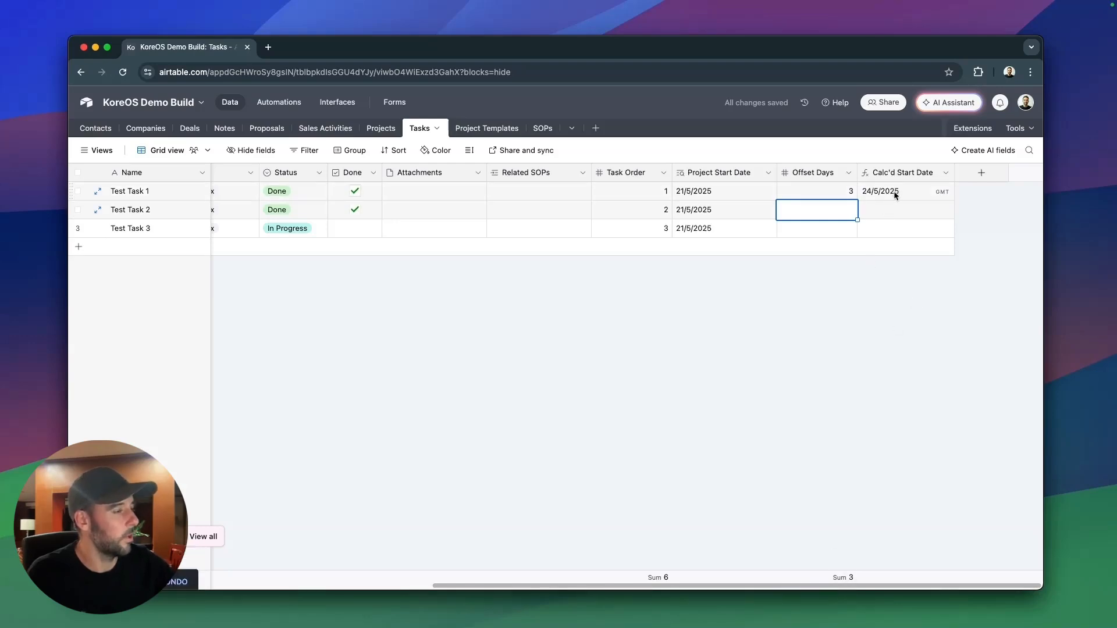
scroll(842, 567, "left", 10)
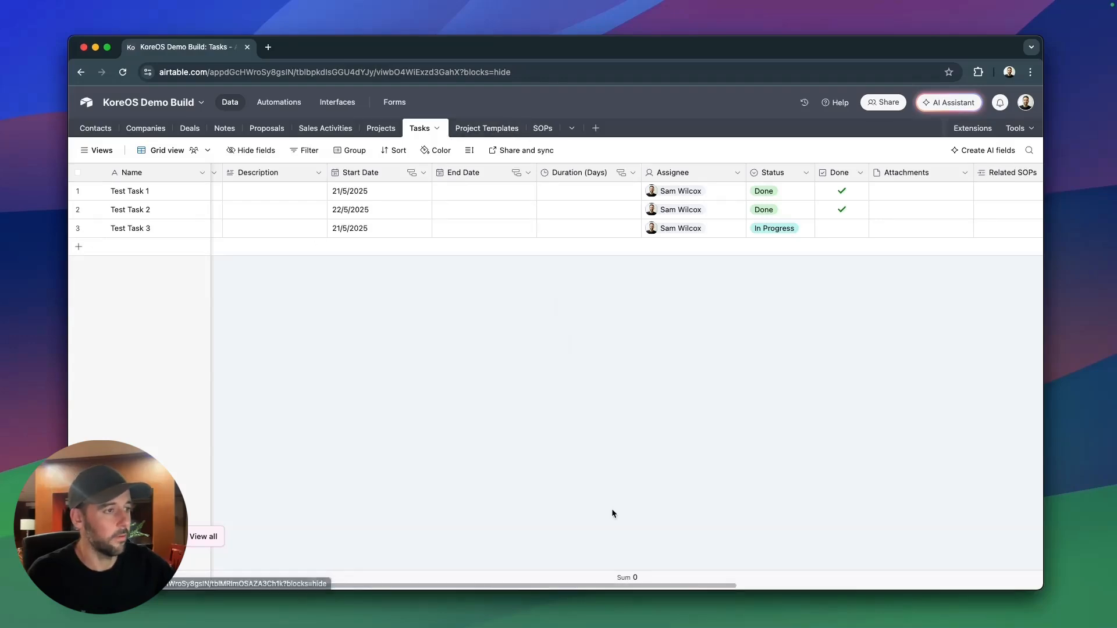
scroll(633, 579, "right", 4)
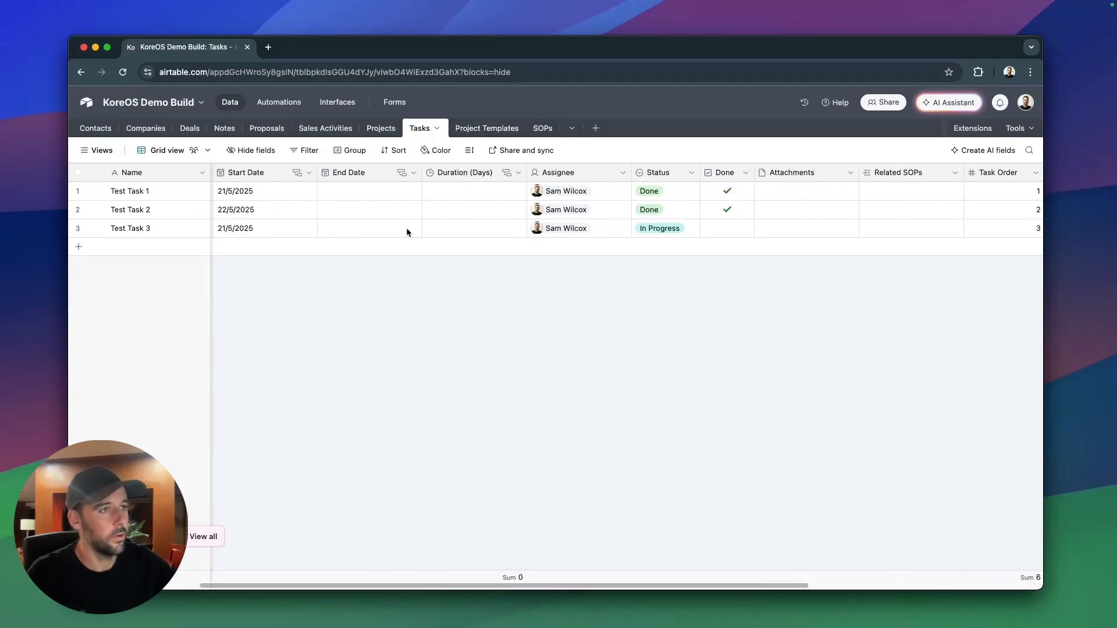
In Automation 2's Create record action, add the Duration (Days) field and fill it dynamically with the current item's Amount Of Days.
left_click(279, 102)
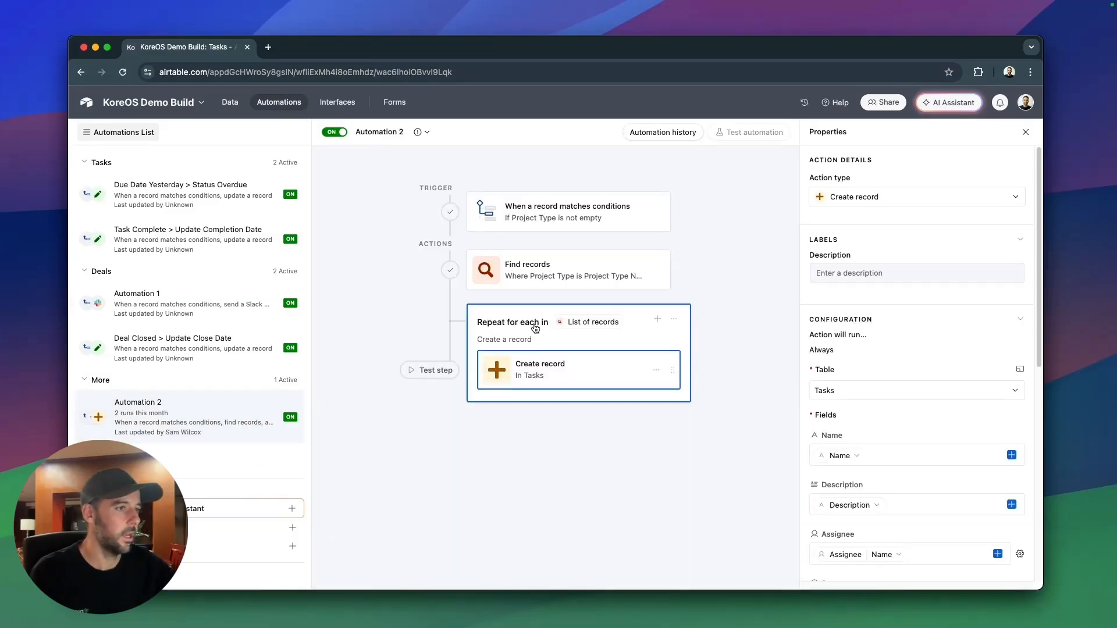
scroll(860, 401, "down", 5)
scroll(861, 408, "down", 3)
left_click(861, 445)
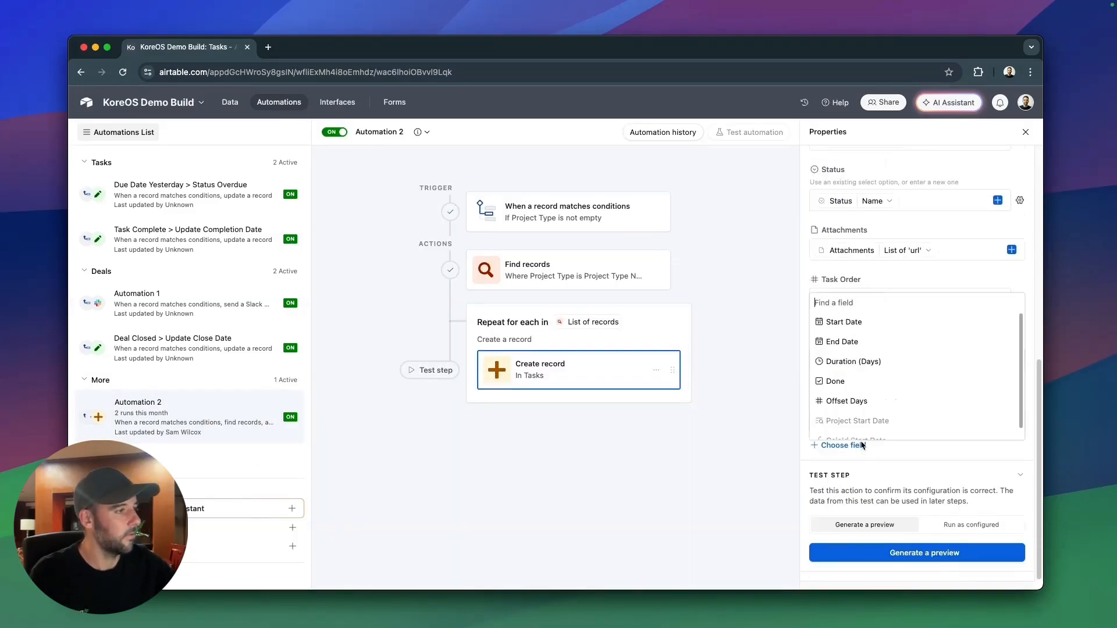
left_click(854, 362)
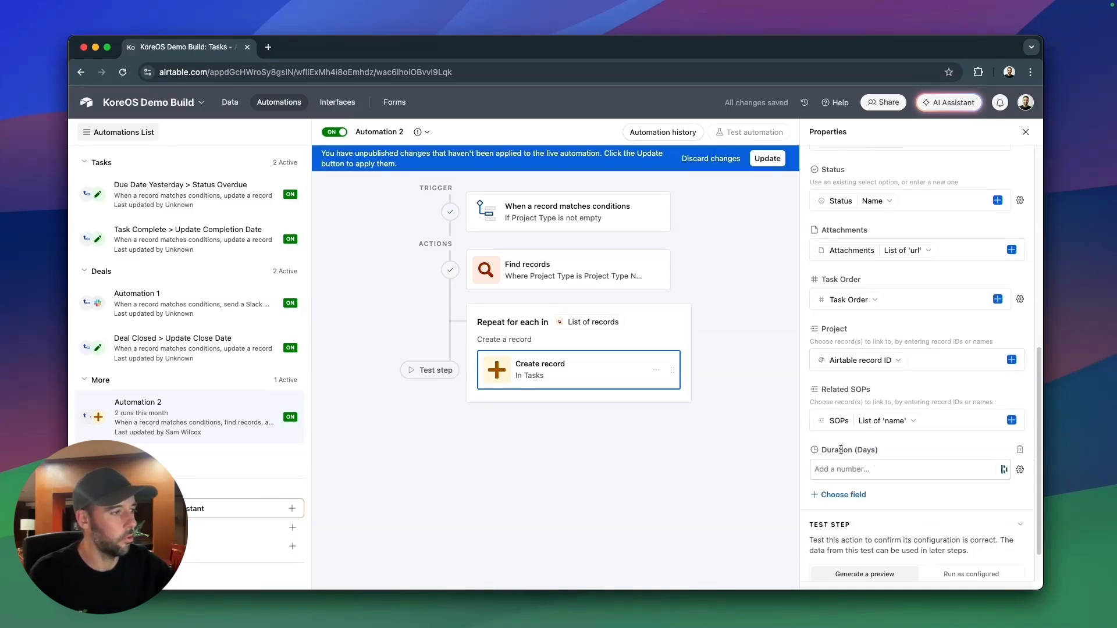
left_click(1020, 469)
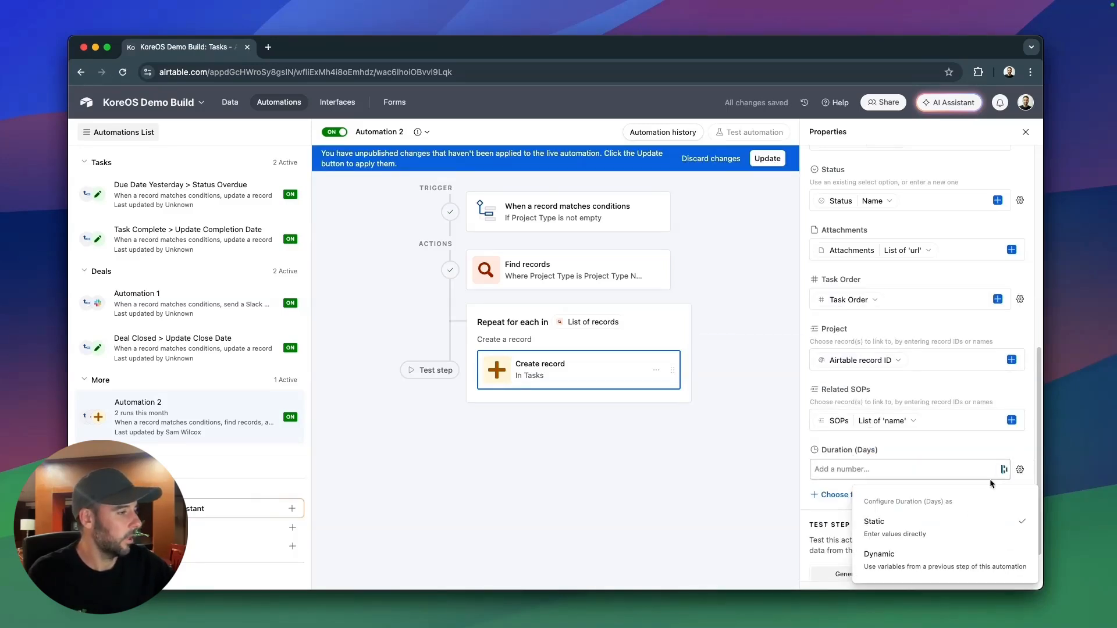
left_click(937, 559)
left_click(1001, 470)
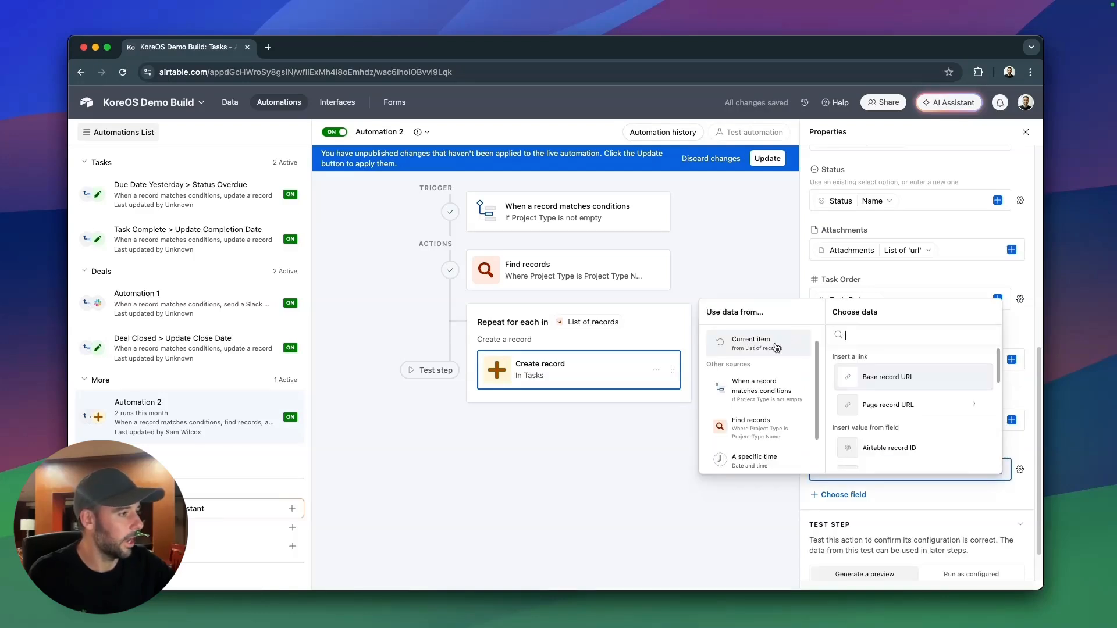
scroll(901, 407, "down", 5)
scroll(899, 390, "down", 4)
left_click(879, 431)
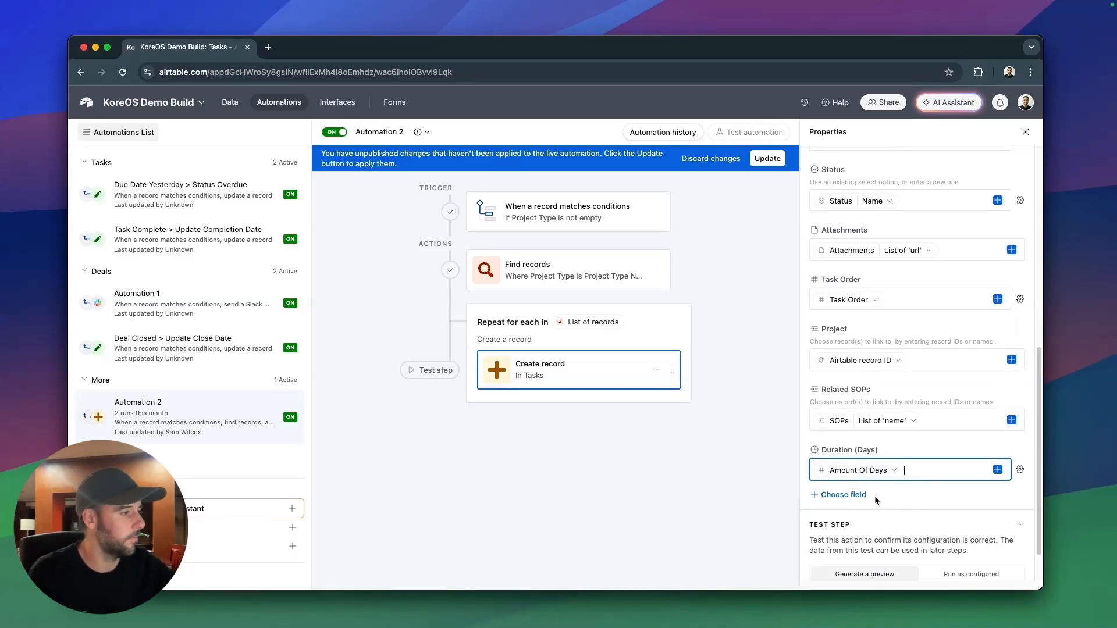
Add the Offset Days field to the Create record action and fill it dynamically with the current item's Offset Amount Of Days.
left_click(847, 495)
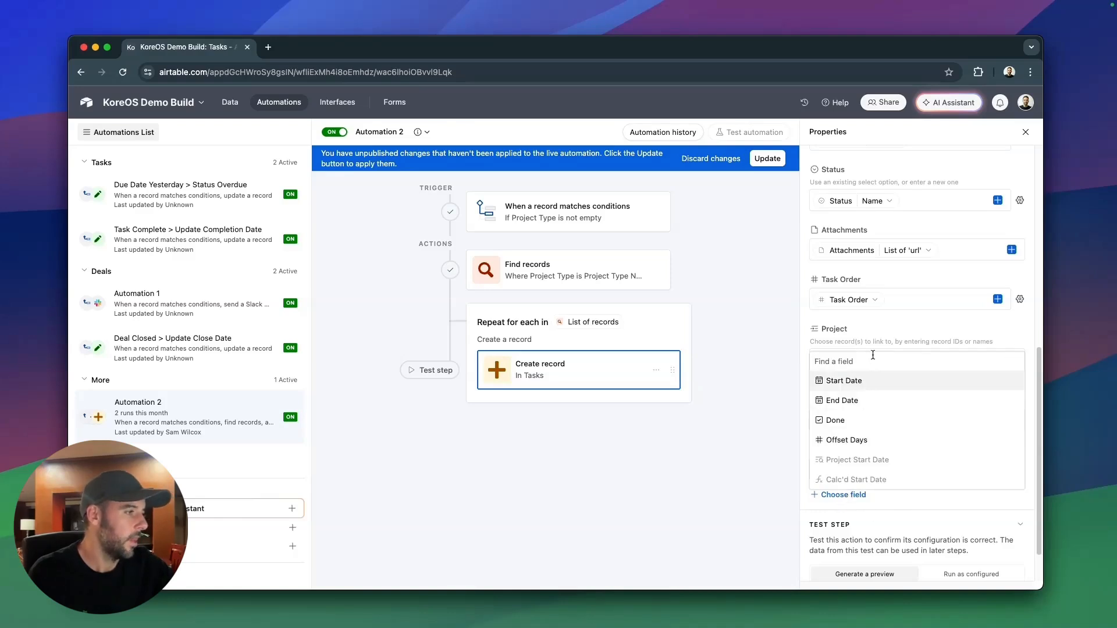
left_click(867, 440)
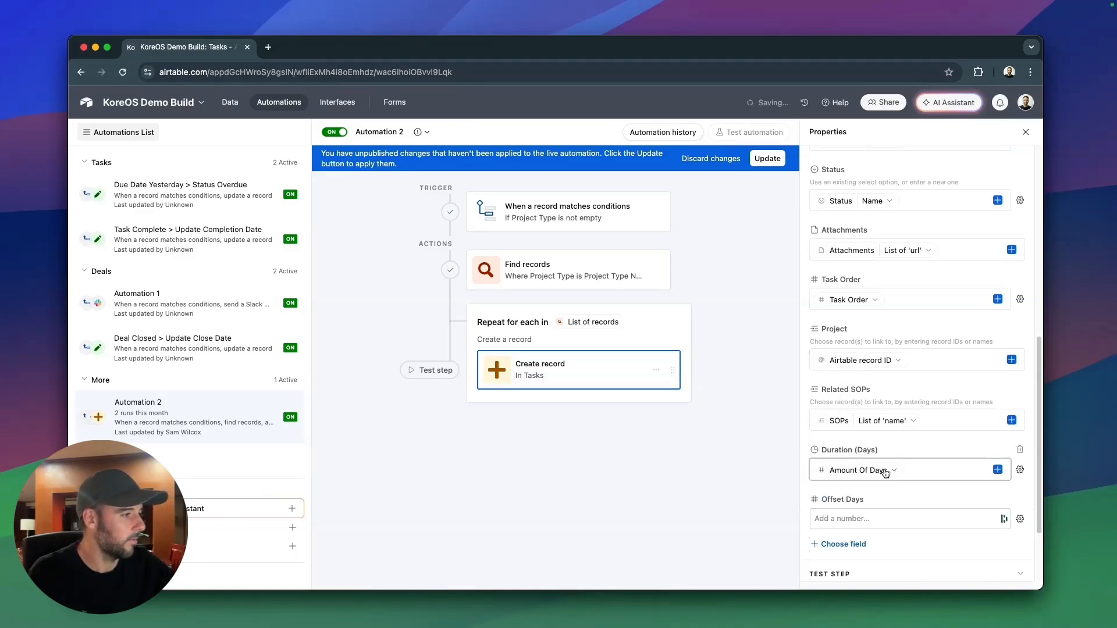
left_click(1020, 519)
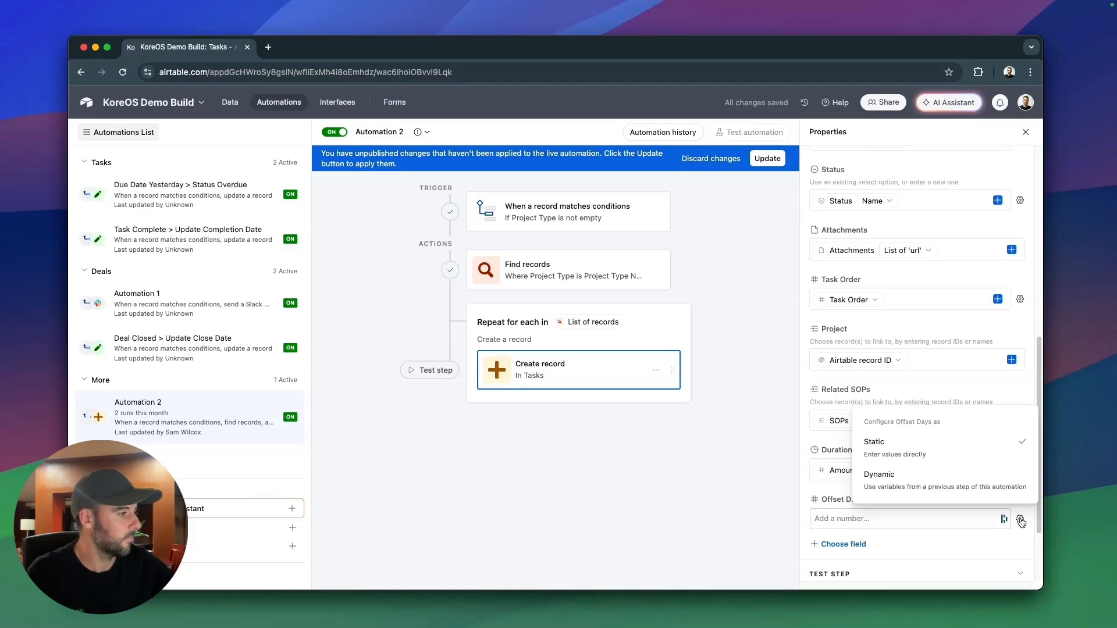
left_click(931, 481)
left_click(998, 519)
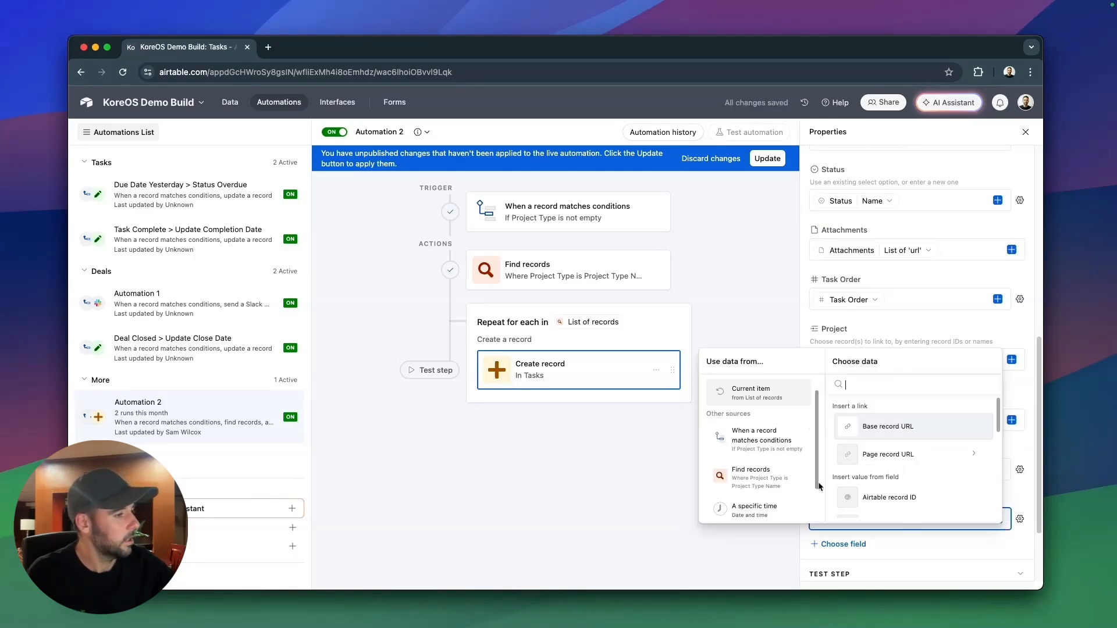
scroll(921, 440, "down", 5)
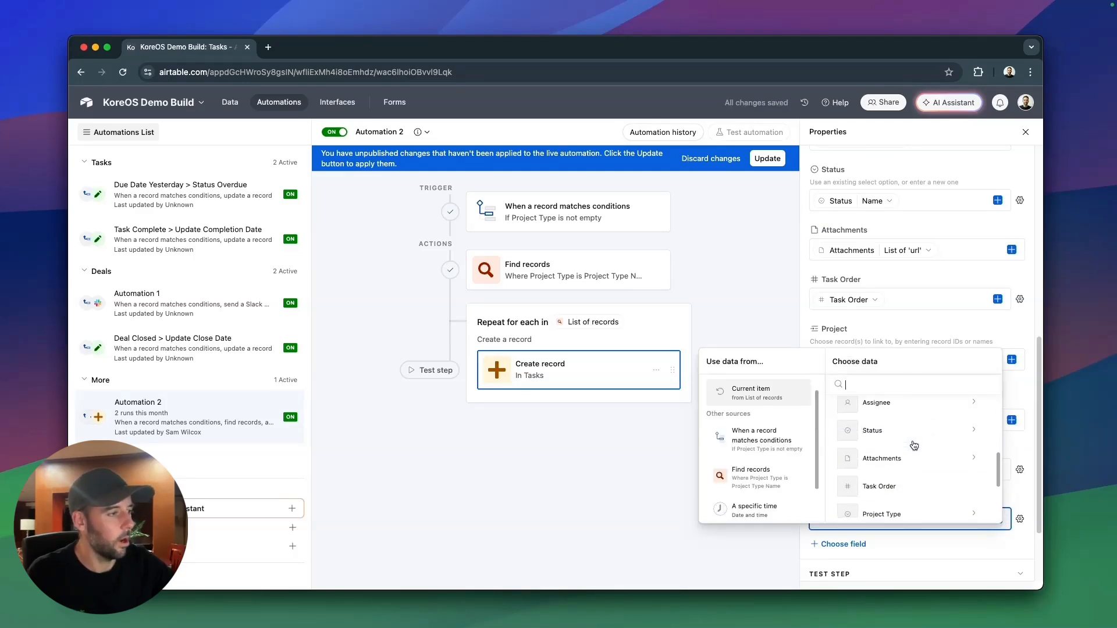
scroll(890, 471, "down", 3)
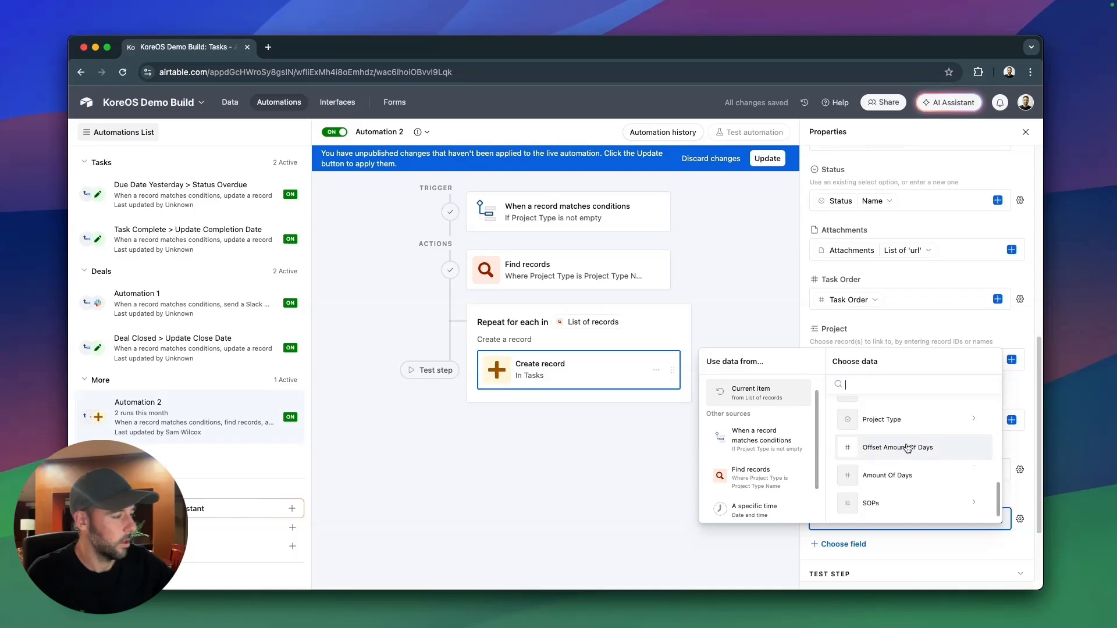
left_click(901, 447)
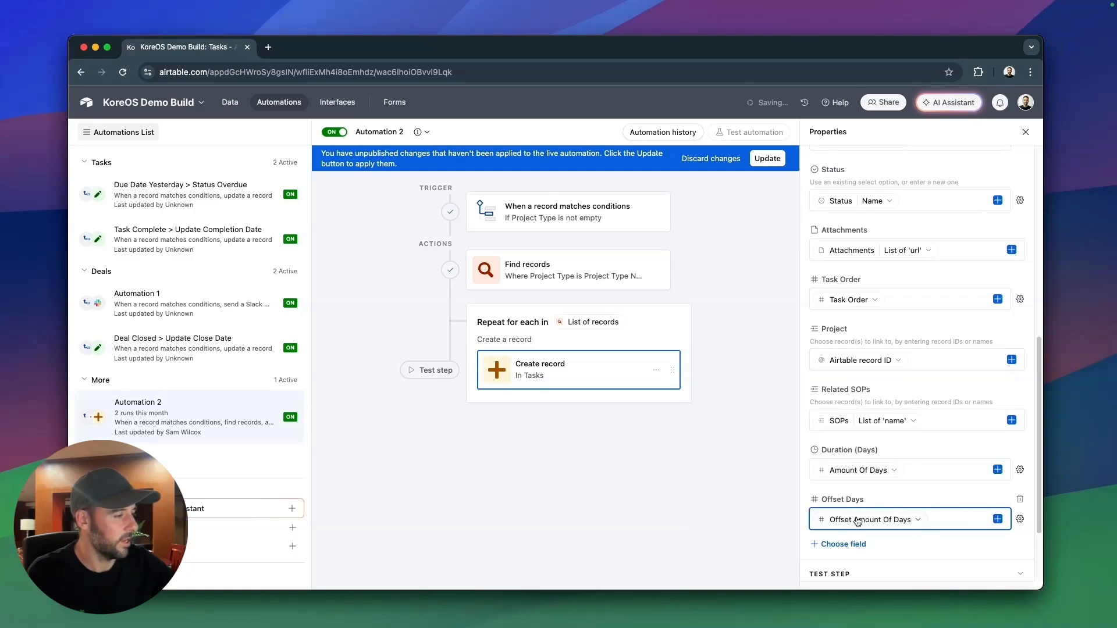
Apply the unpublished changes to the live Automation 2 and open the Projects page in the base's interfaces.
scroll(921, 542, "down", 3)
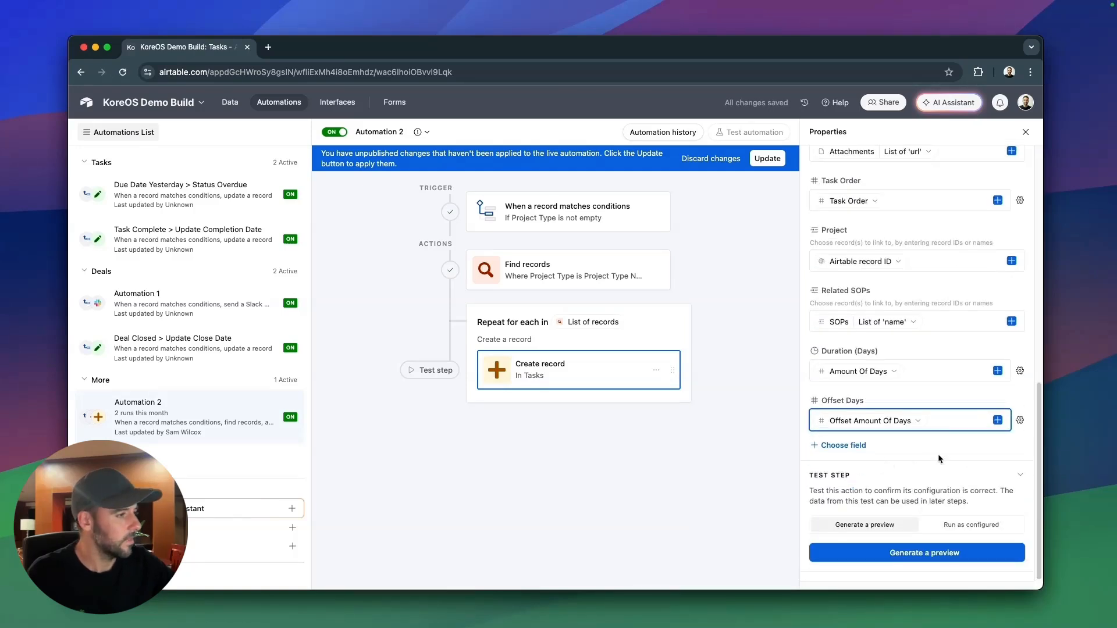
left_click(766, 160)
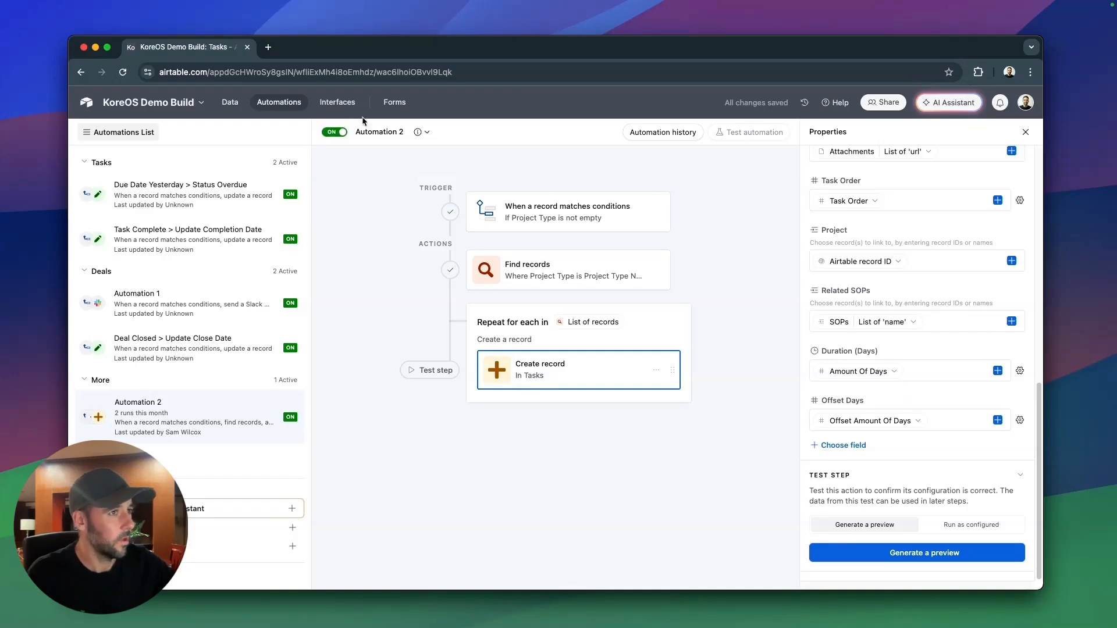
left_click(337, 103)
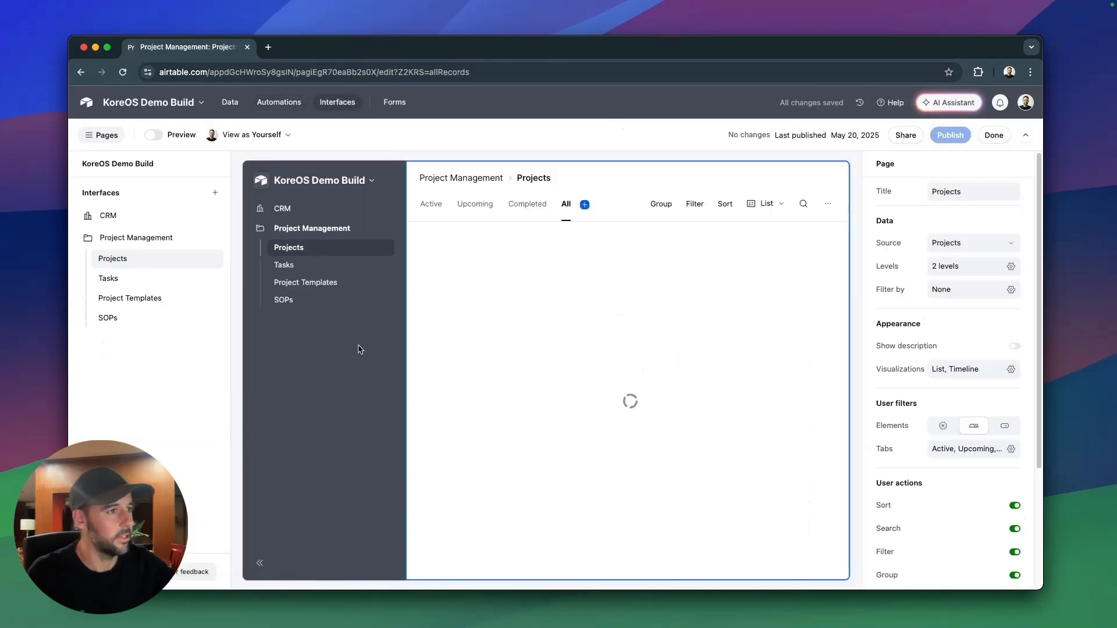
Exit interface editing and clear the Project Type of both Roadmapping Project and Development Project.
left_click(994, 135)
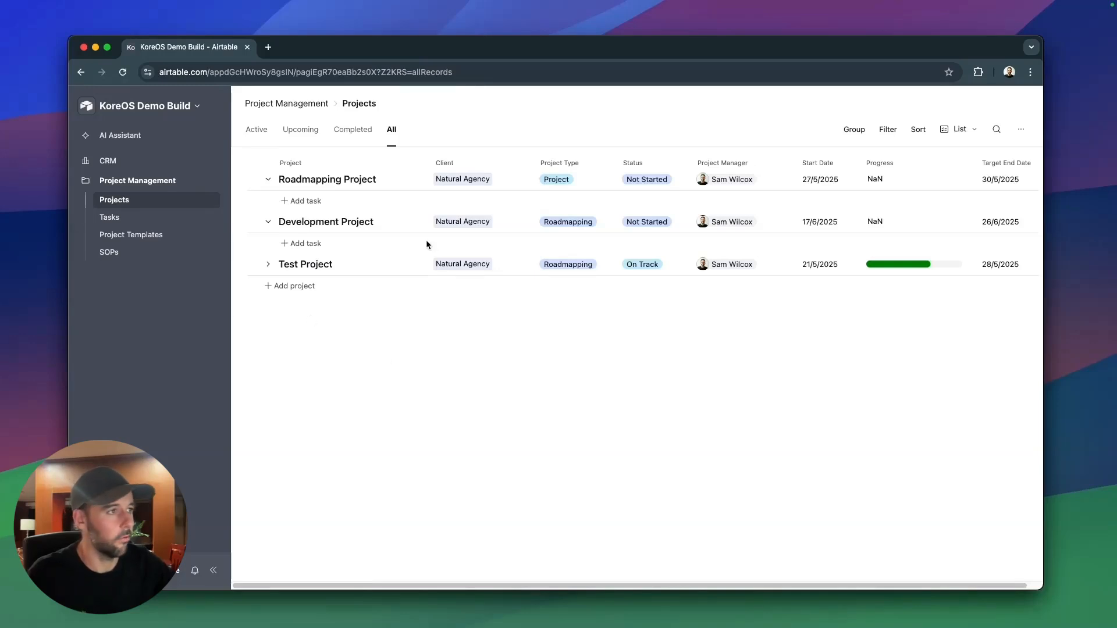
left_click(555, 180)
left_click(555, 248)
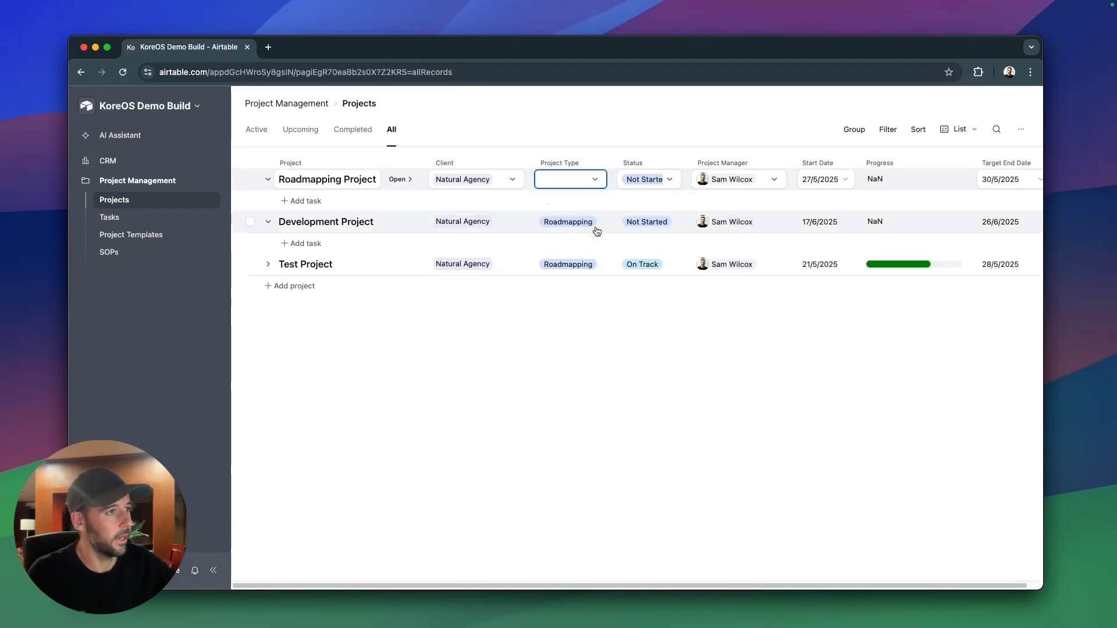
left_click(567, 374)
left_click(593, 226)
left_click(589, 287)
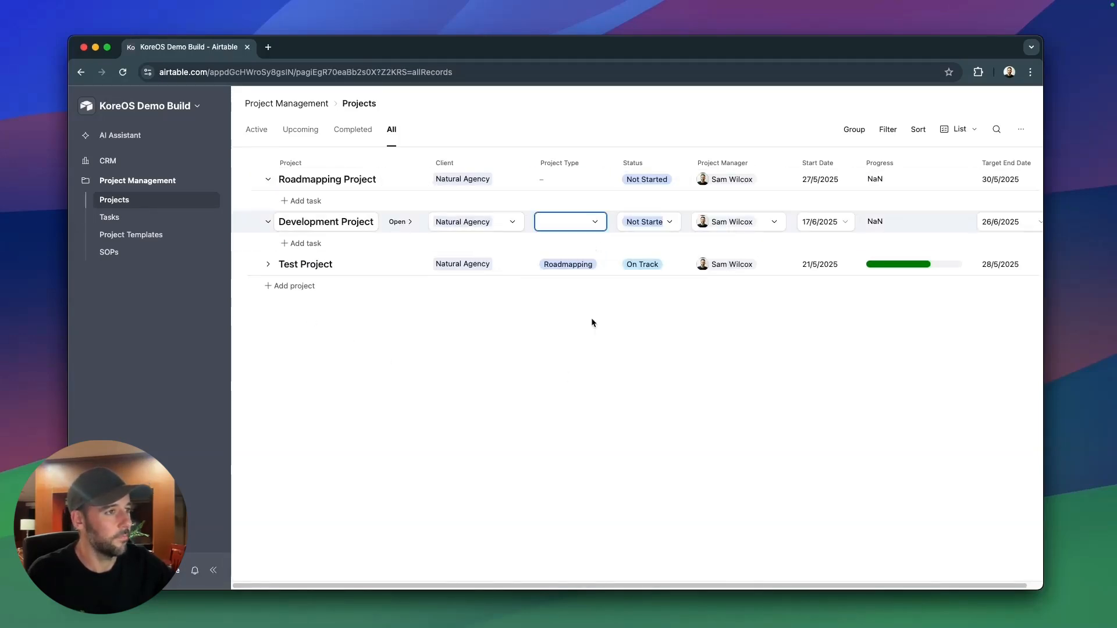
Set Development Project's Project Type to Roadmapping.
left_click(596, 227)
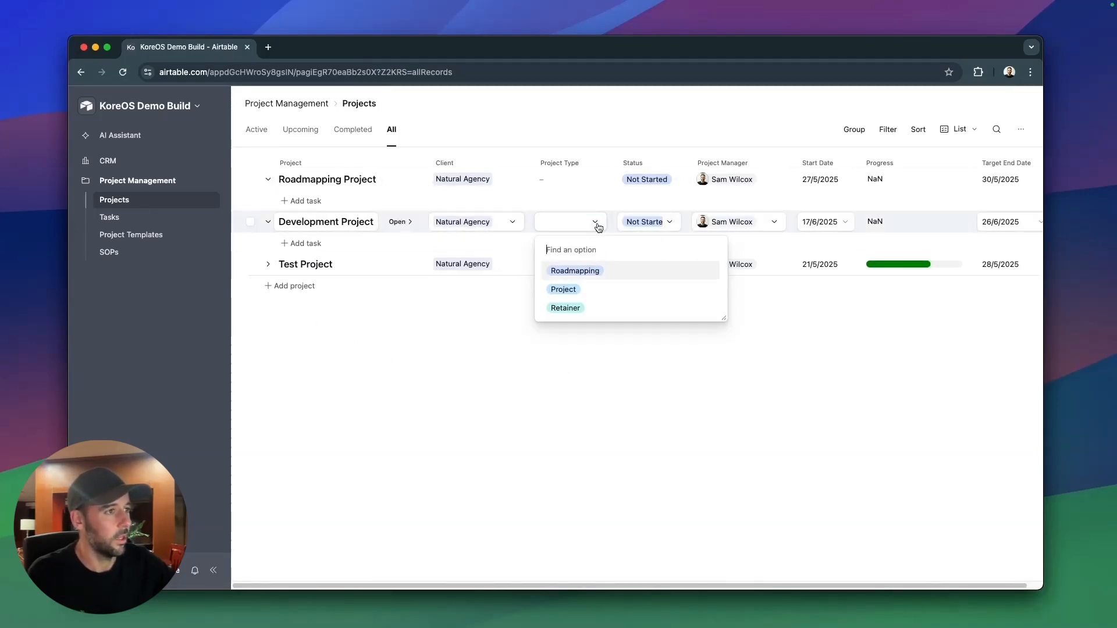
left_click(608, 272)
left_click(686, 403)
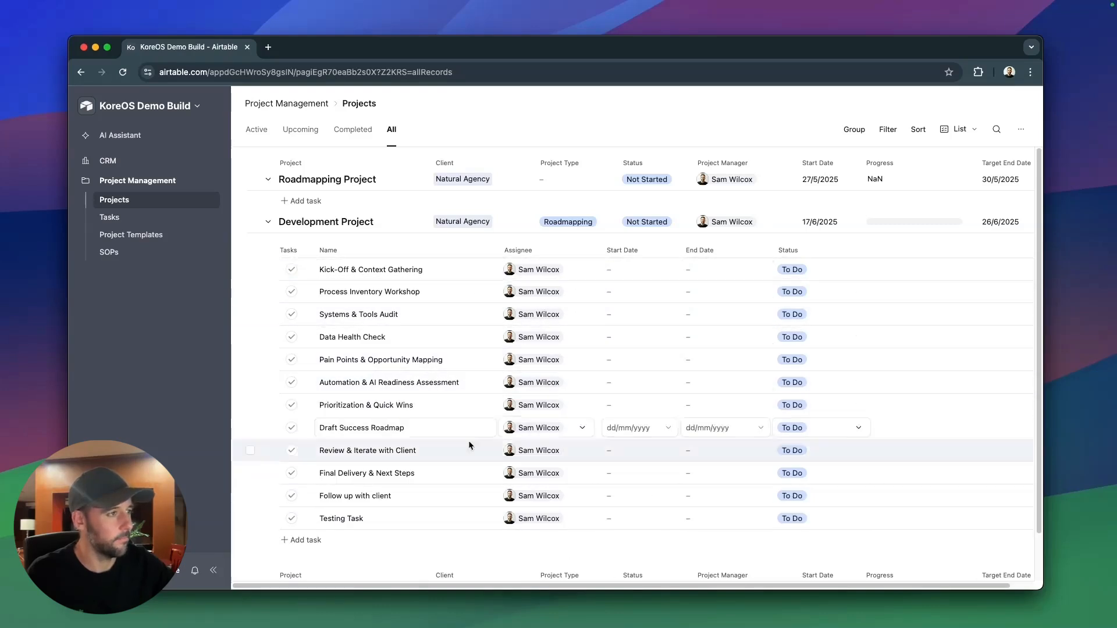
Open the base's Tasks data and check Project Start Date, Offset Days and Calc'd Start Date for the Development Project tasks.
left_click(183, 104)
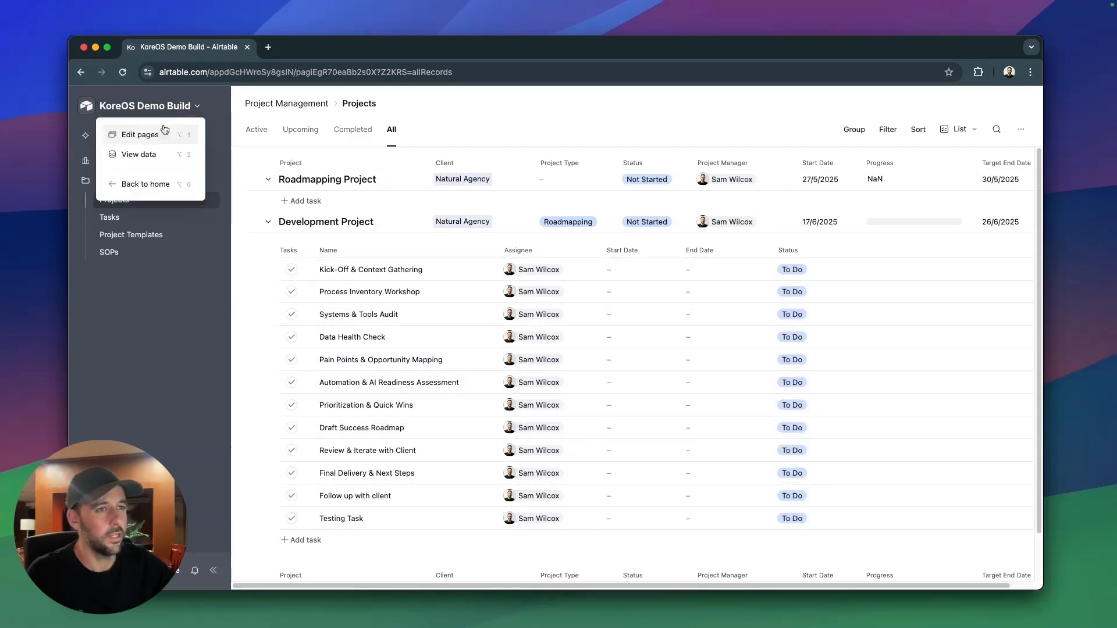
left_click(143, 152)
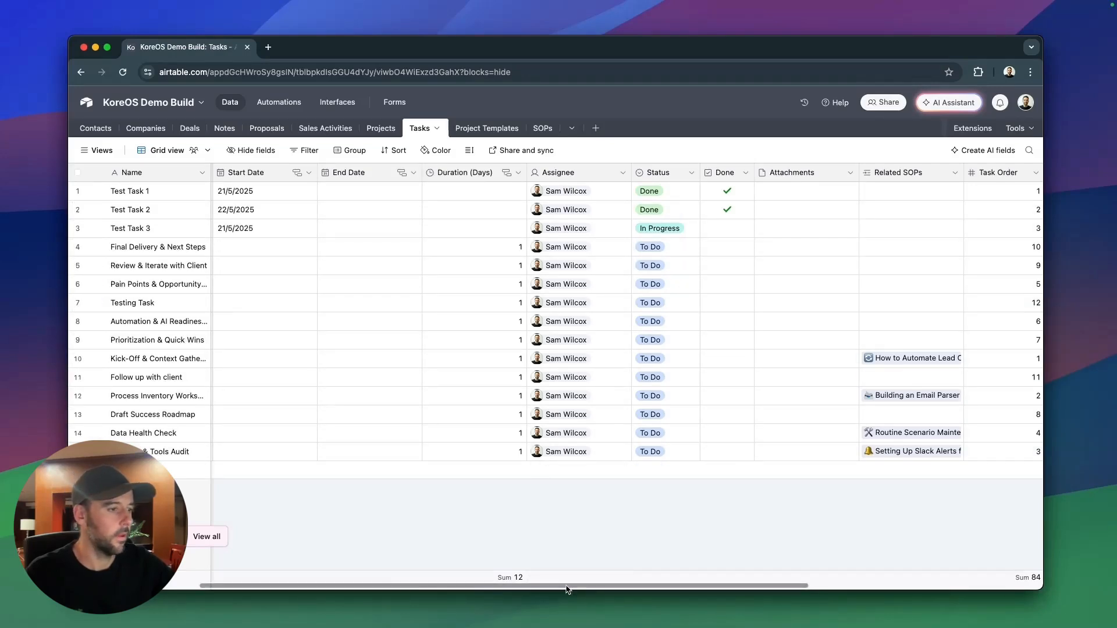
left_click_drag(568, 586, 812, 586)
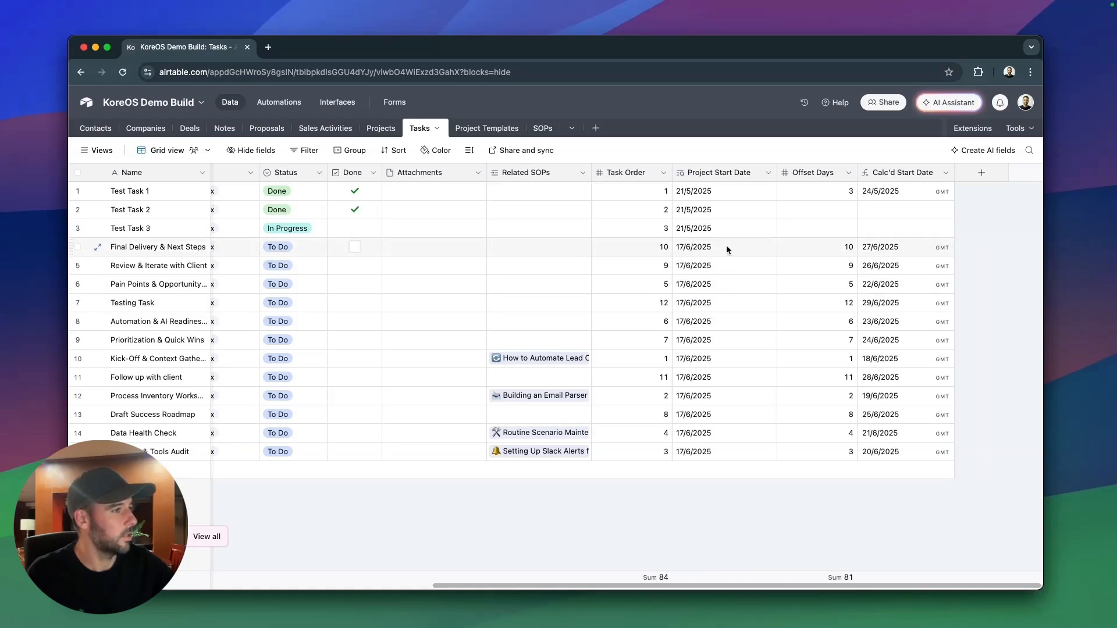
left_click_drag(727, 249, 730, 450)
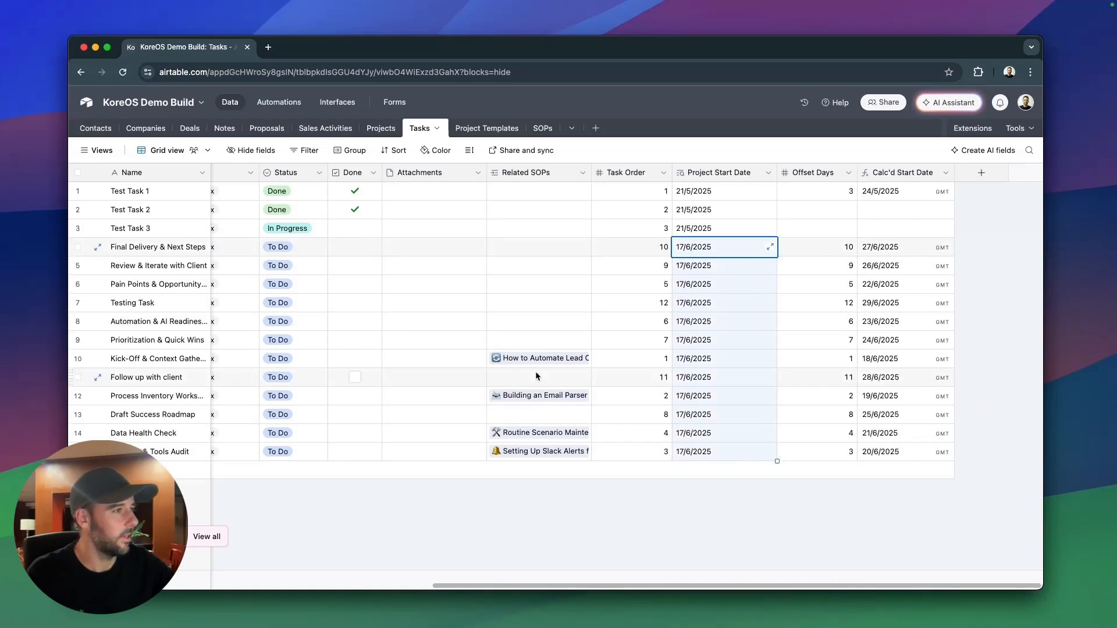
left_click_drag(847, 249, 836, 445)
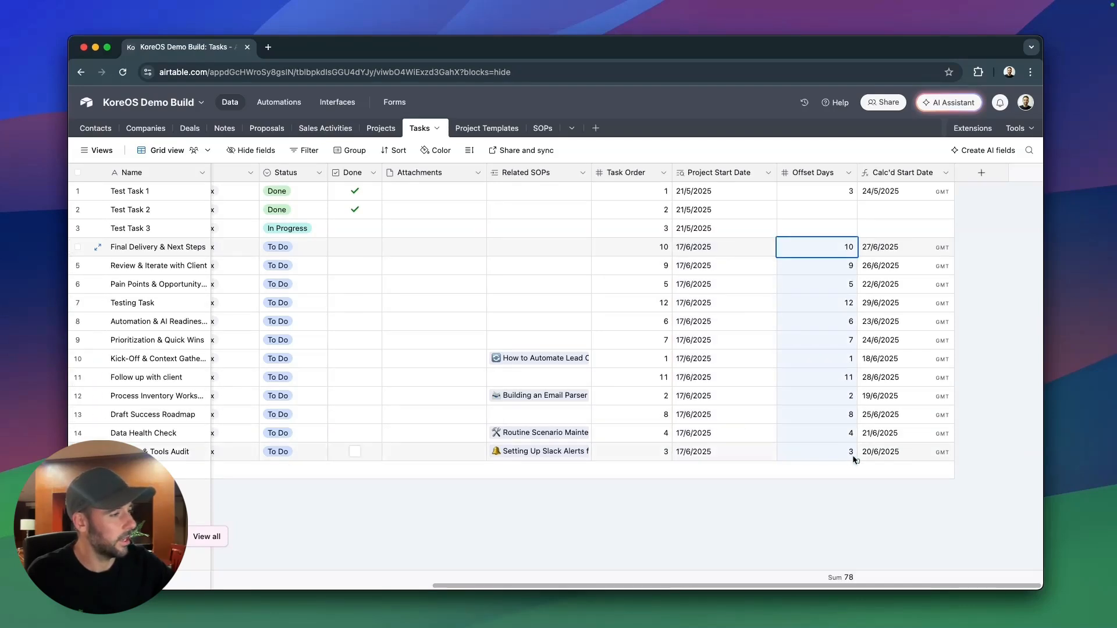
left_click(926, 246)
left_click_drag(905, 414, 905, 447)
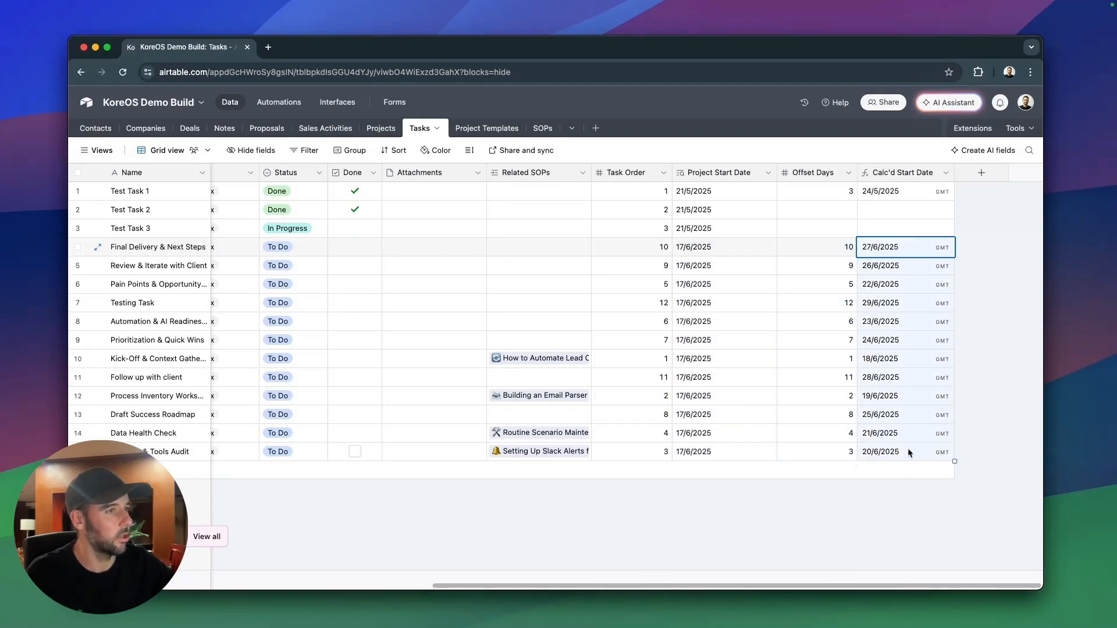
Compare the Development Project tasks' Duration (Days), Start Date and End Date fields with their Calc'd Start Date.
left_click_drag(643, 588, 314, 582)
left_click_drag(651, 247, 644, 450)
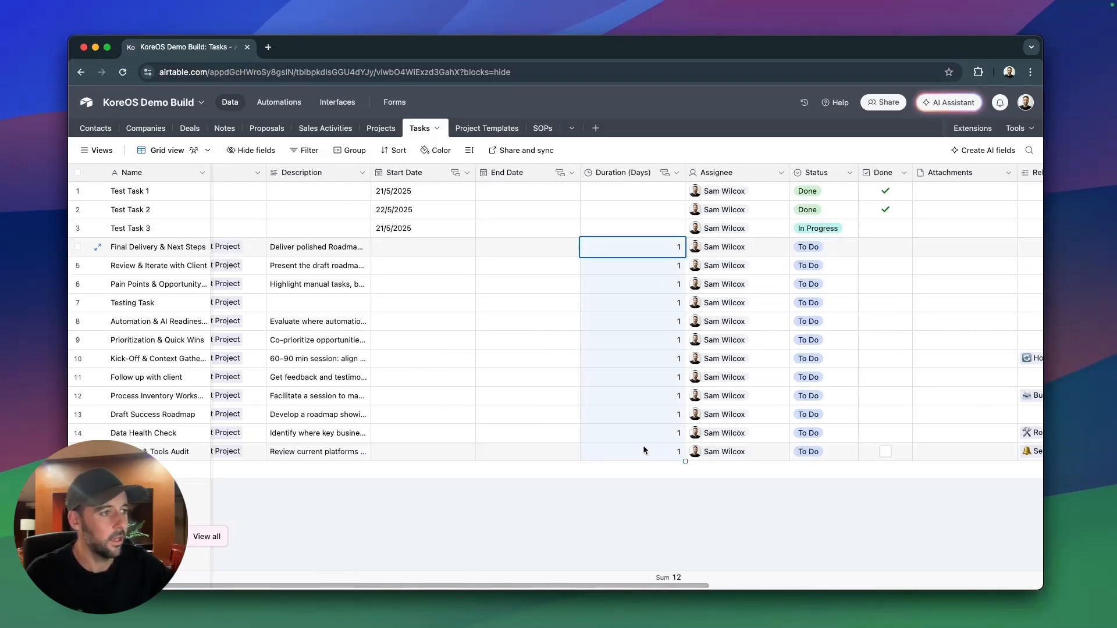
left_click_drag(625, 590, 494, 561)
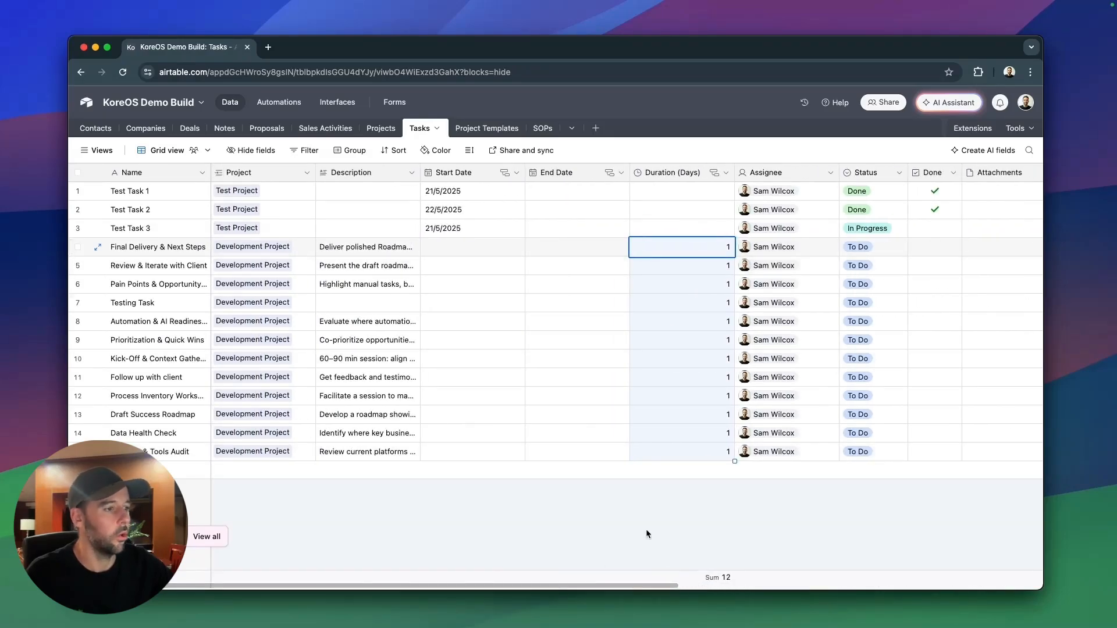
left_click_drag(631, 588, 950, 548)
left_click_drag(977, 251, 974, 449)
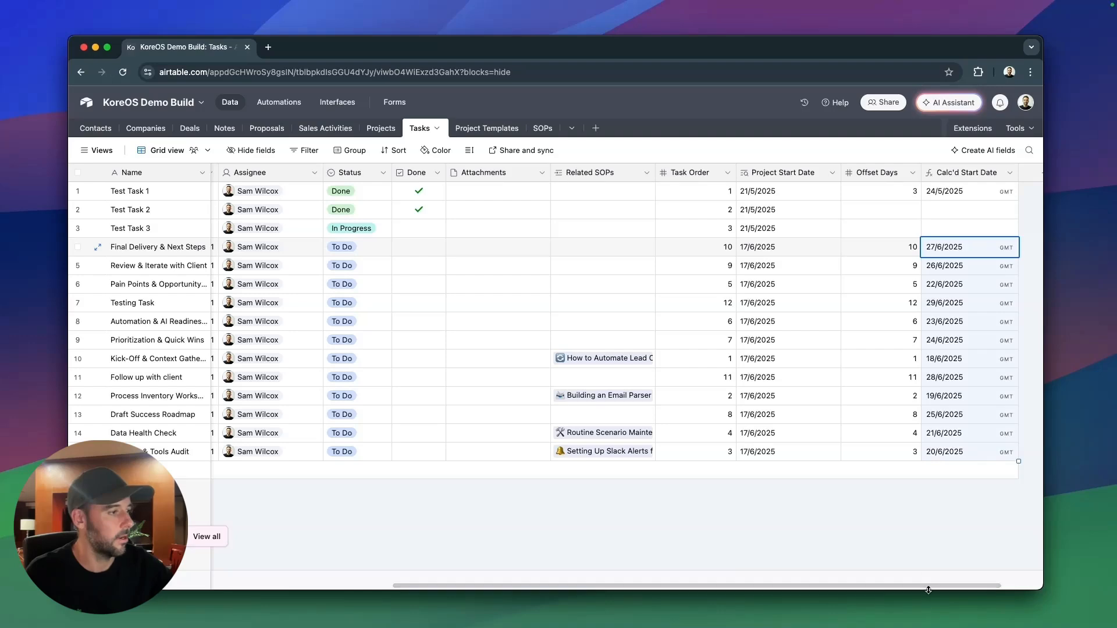
left_click_drag(930, 586, 504, 586)
left_click_drag(474, 248, 470, 464)
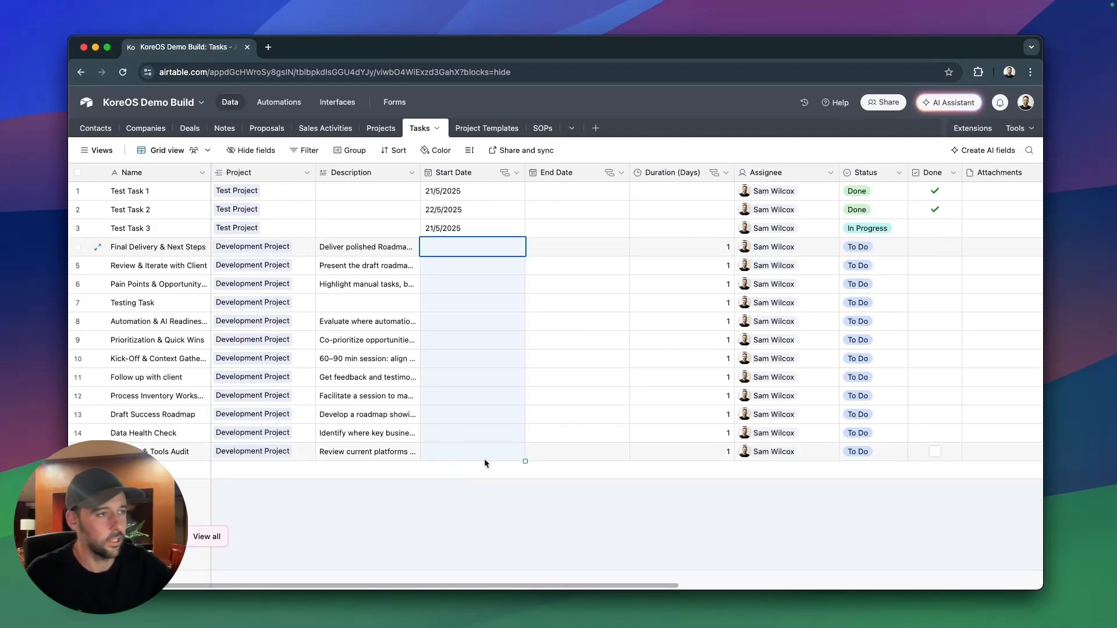
left_click(567, 511)
left_click_drag(706, 247, 678, 452)
left_click_drag(597, 247, 587, 452)
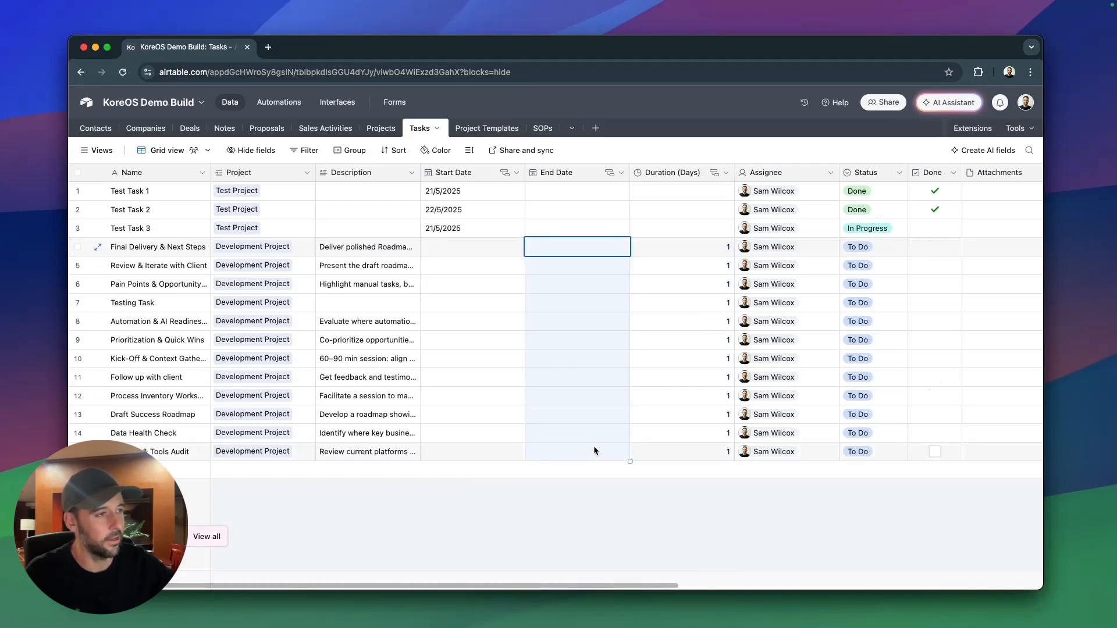
left_click(591, 500)
Create a new automation, reload the page after the error, and set its trigger to when a record is created in the Tasks table.
left_click(279, 102)
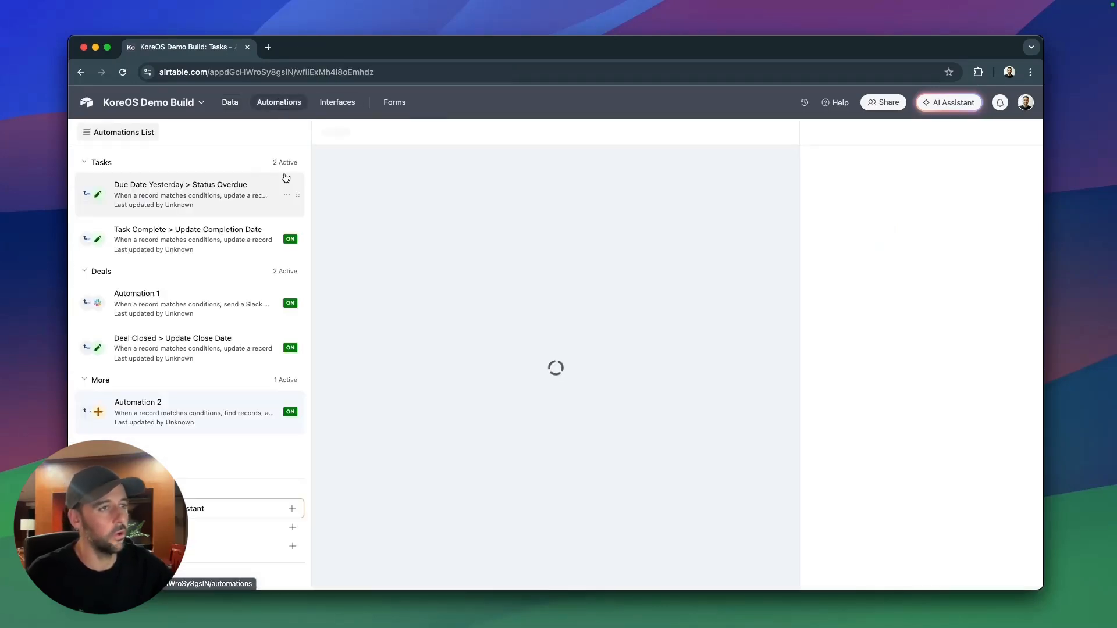
left_click(292, 532)
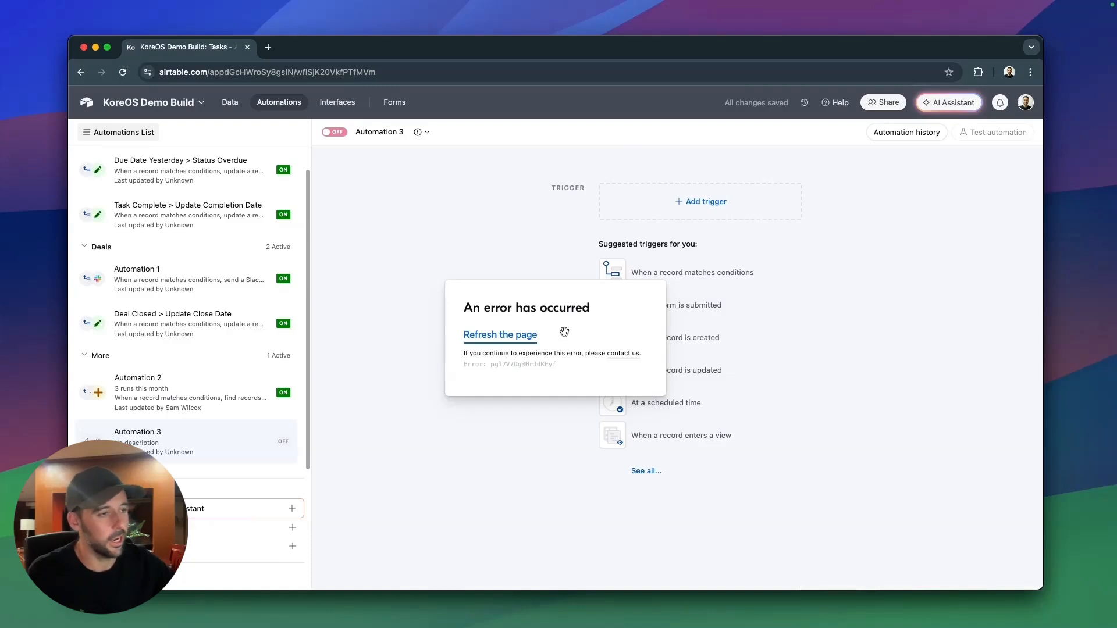
left_click(511, 325)
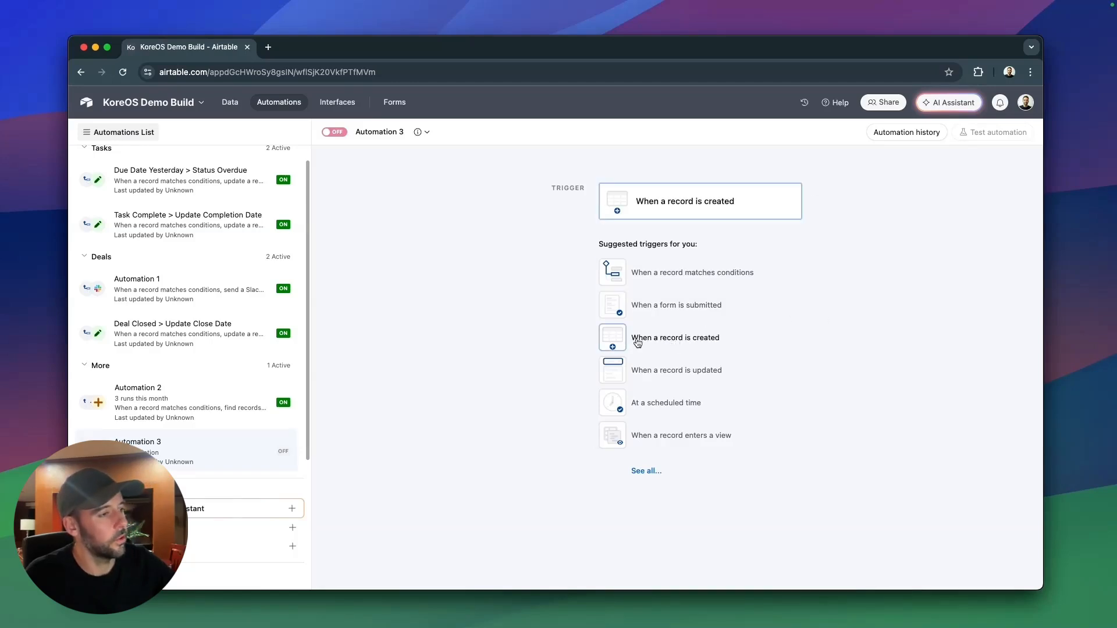
left_click(679, 343)
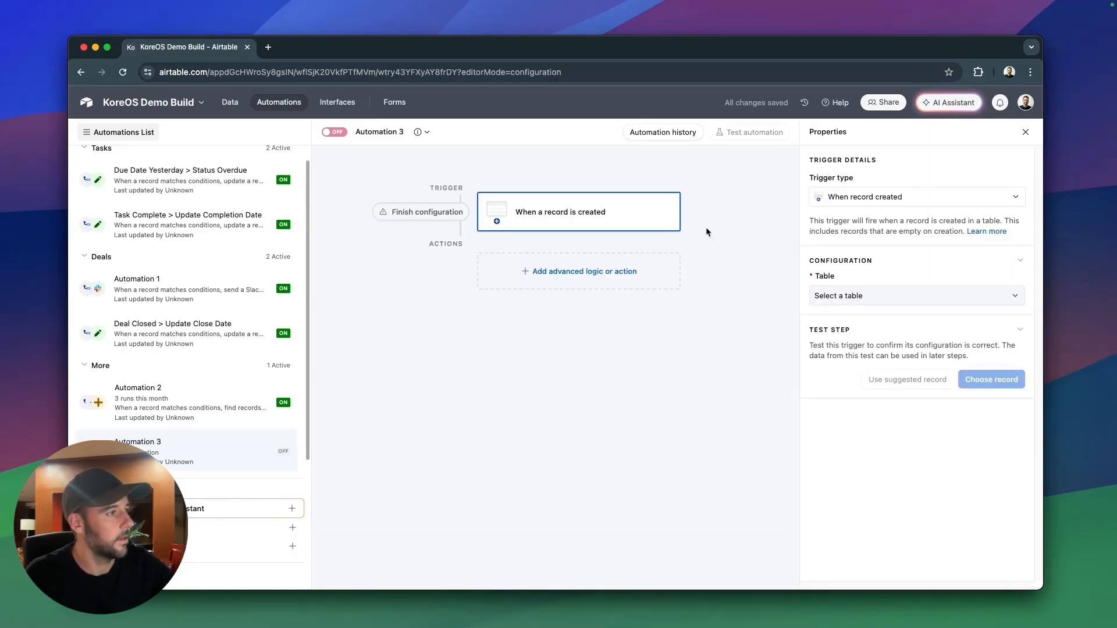
left_click(855, 295)
scroll(884, 384, "down", 2)
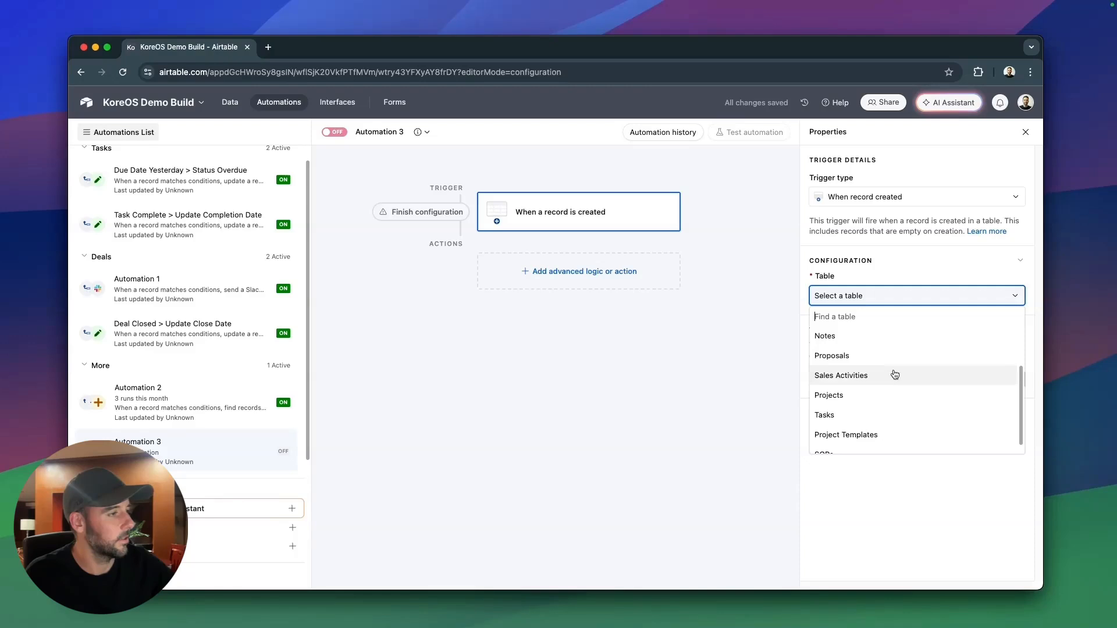
left_click(893, 414)
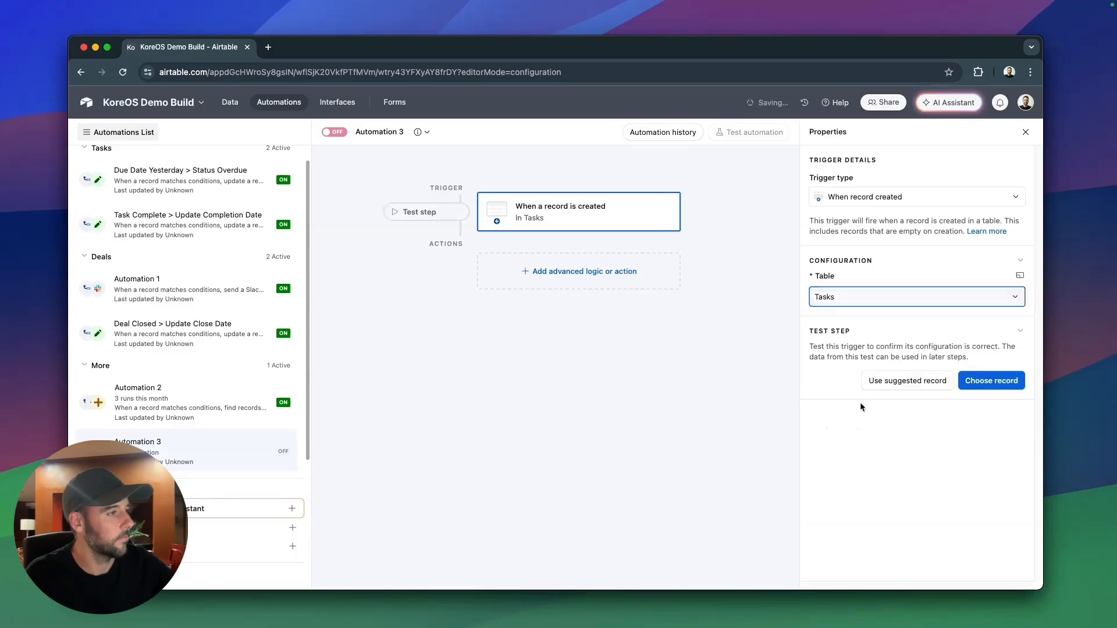
Add an Update record action for the Tasks table, using the trigger record's Airtable record ID as the Record ID.
left_click(594, 275)
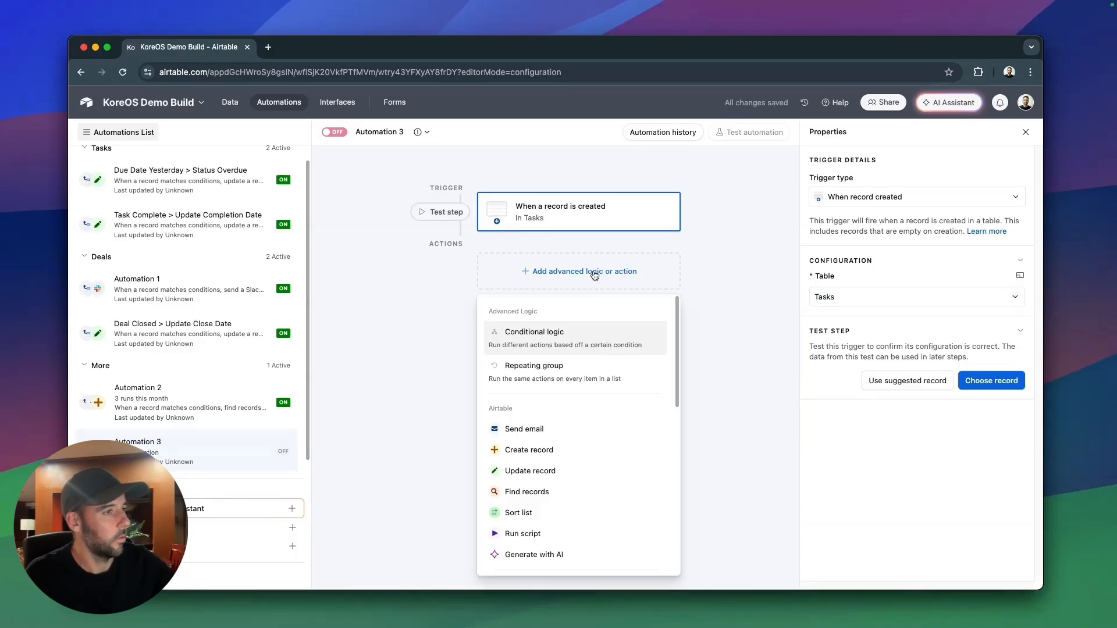
left_click(543, 469)
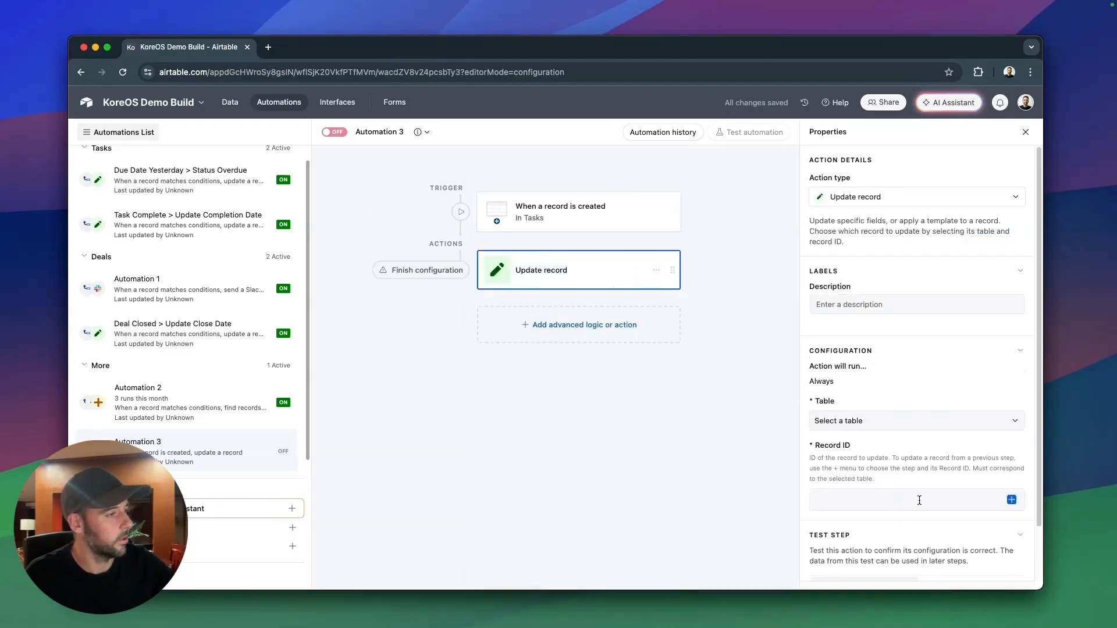
left_click(897, 426)
scroll(870, 511, "down", 2)
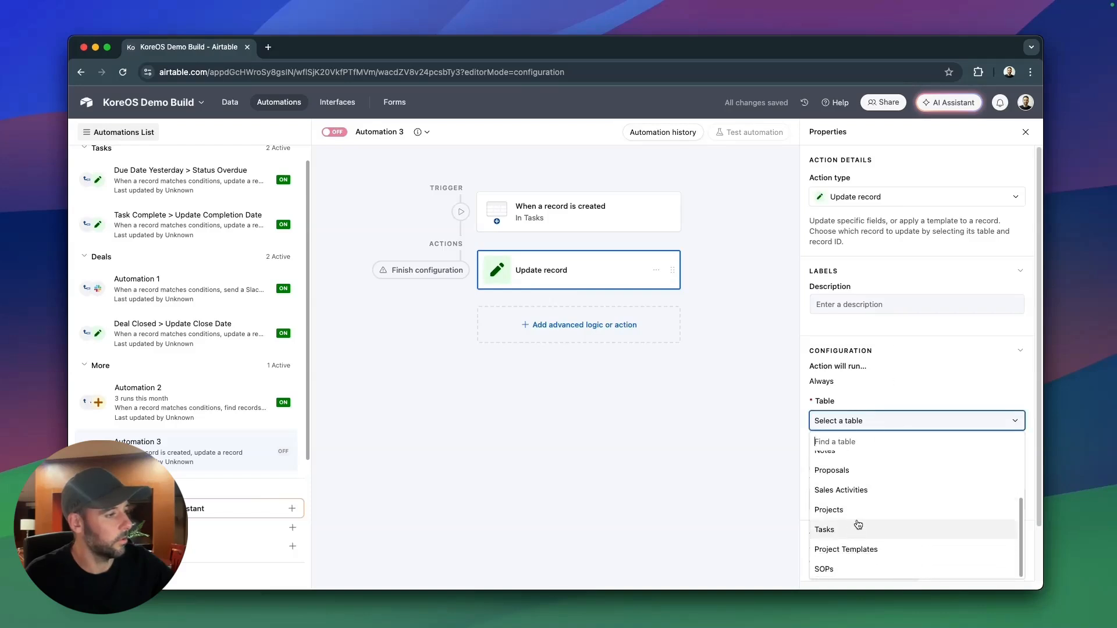
left_click(849, 527)
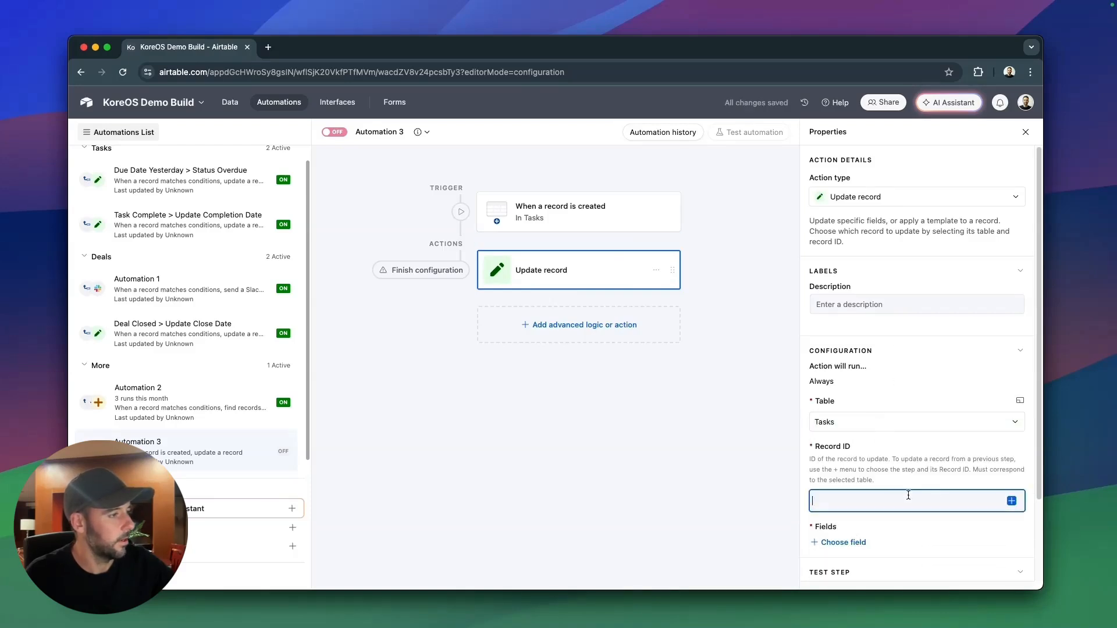
left_click(1012, 503)
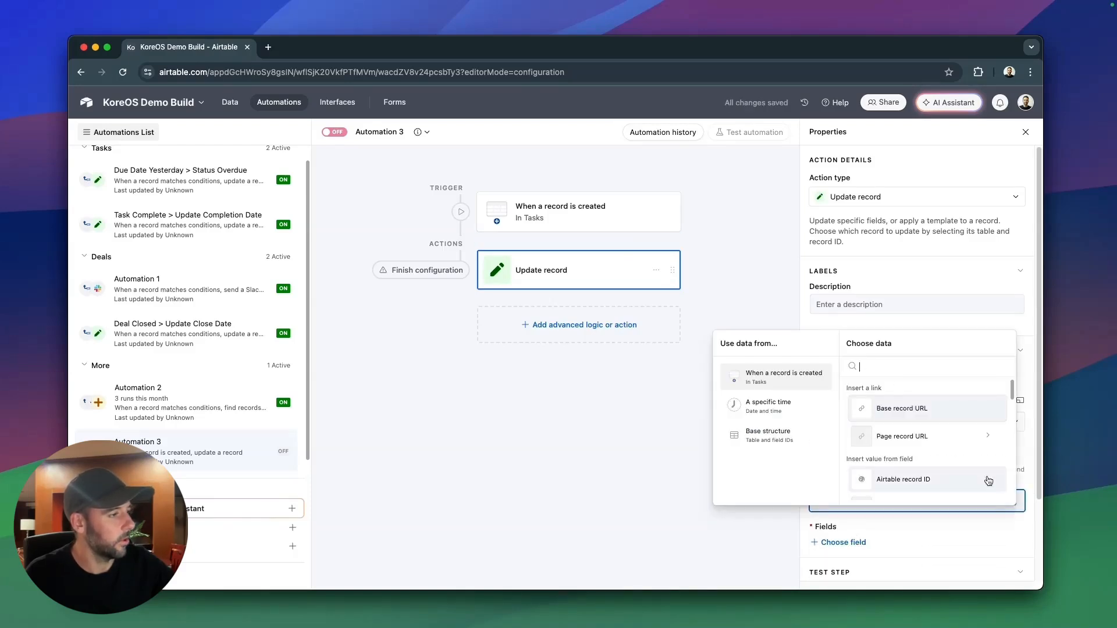
left_click(939, 484)
Add the Start Date field to the Update record action and fill it dynamically with the trigger record's Calc'd Start Date.
scroll(926, 483, "down", 3)
left_click(853, 445)
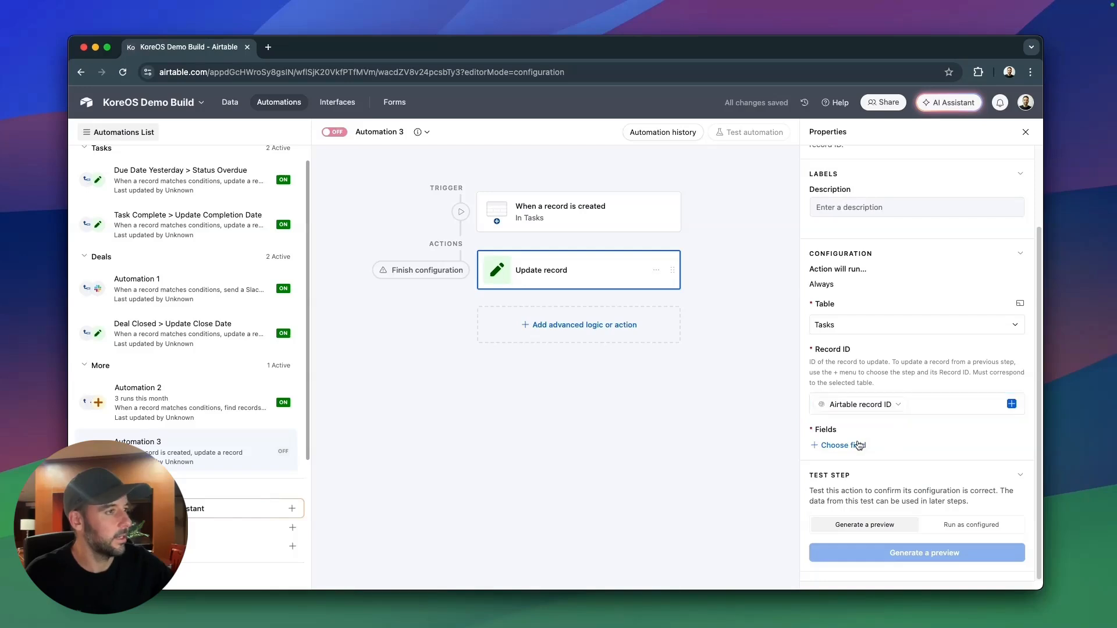
scroll(884, 375, "down", 2)
scroll(896, 375, "up", 2)
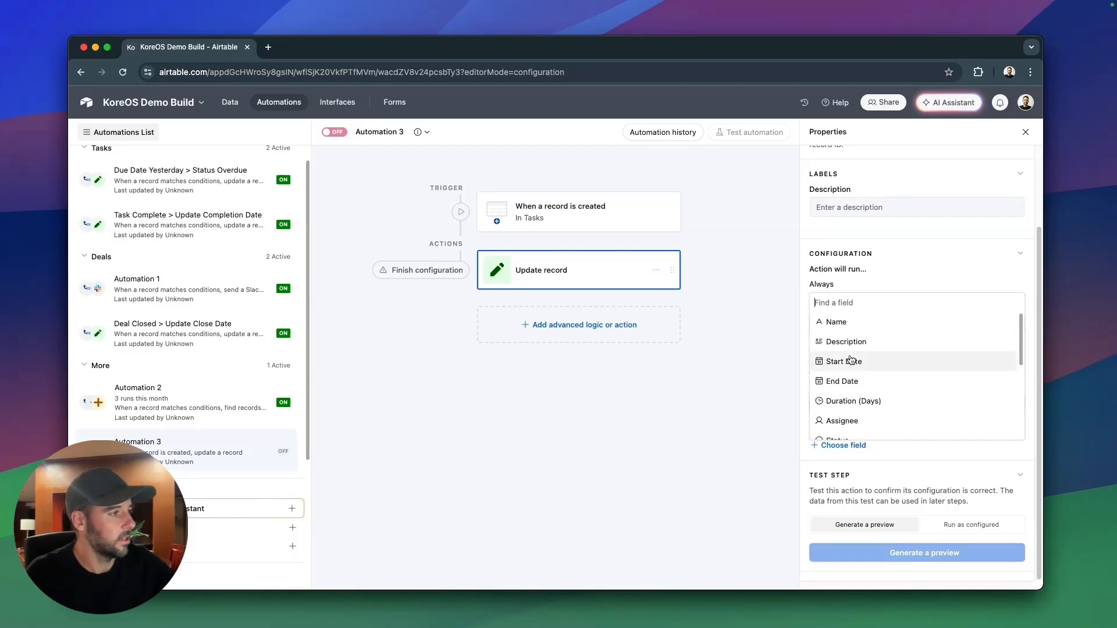
left_click(852, 359)
left_click(1020, 469)
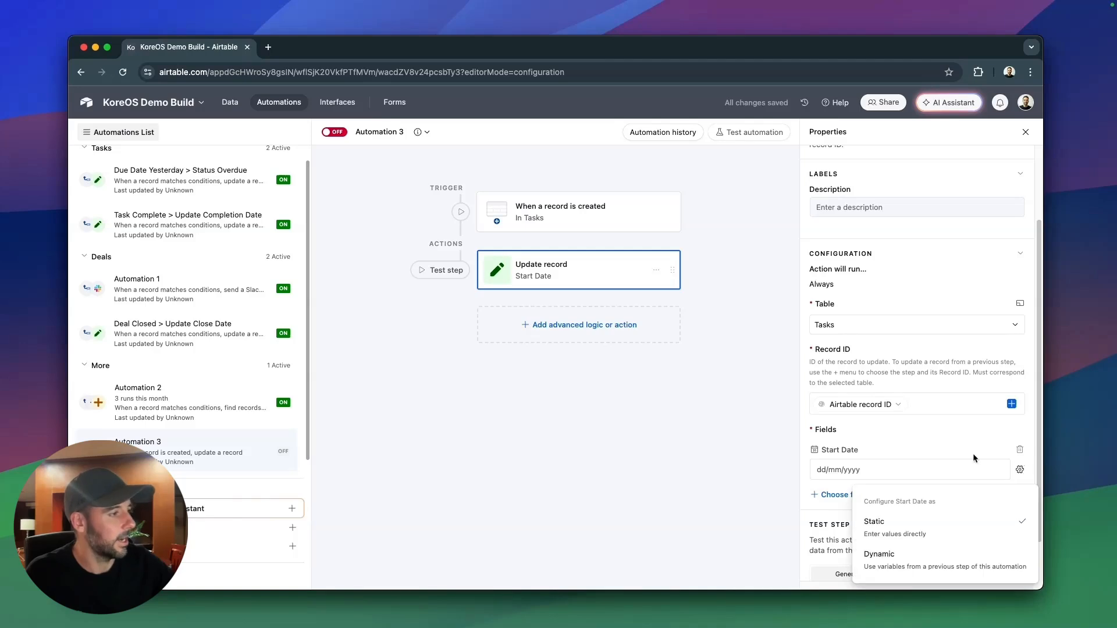
left_click(917, 551)
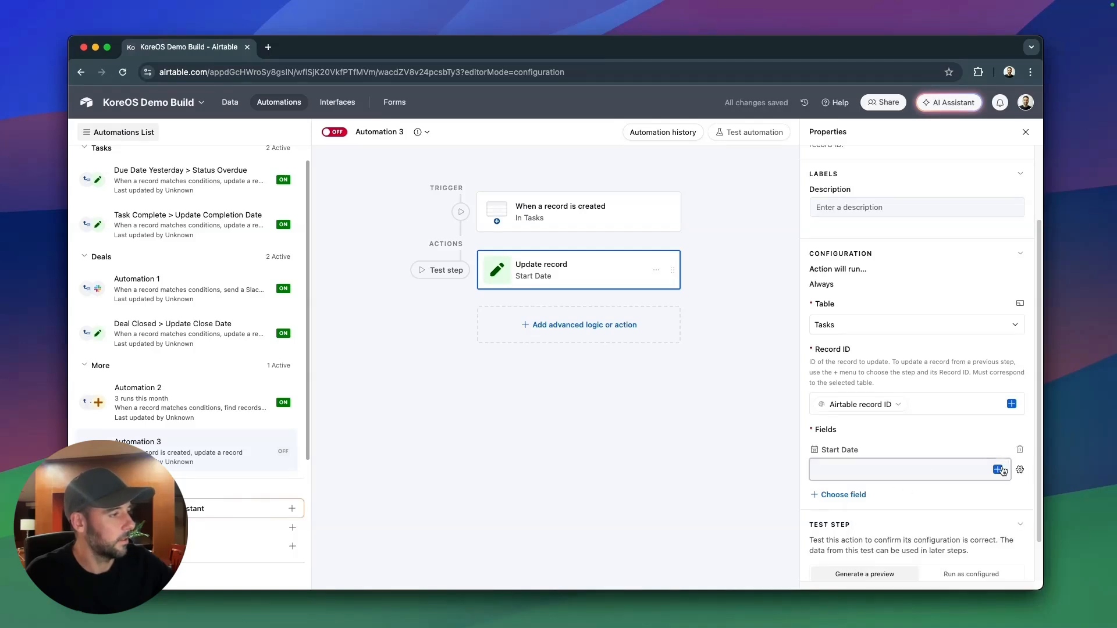
left_click(997, 469)
scroll(878, 416, "down", 2)
scroll(878, 417, "down", 5)
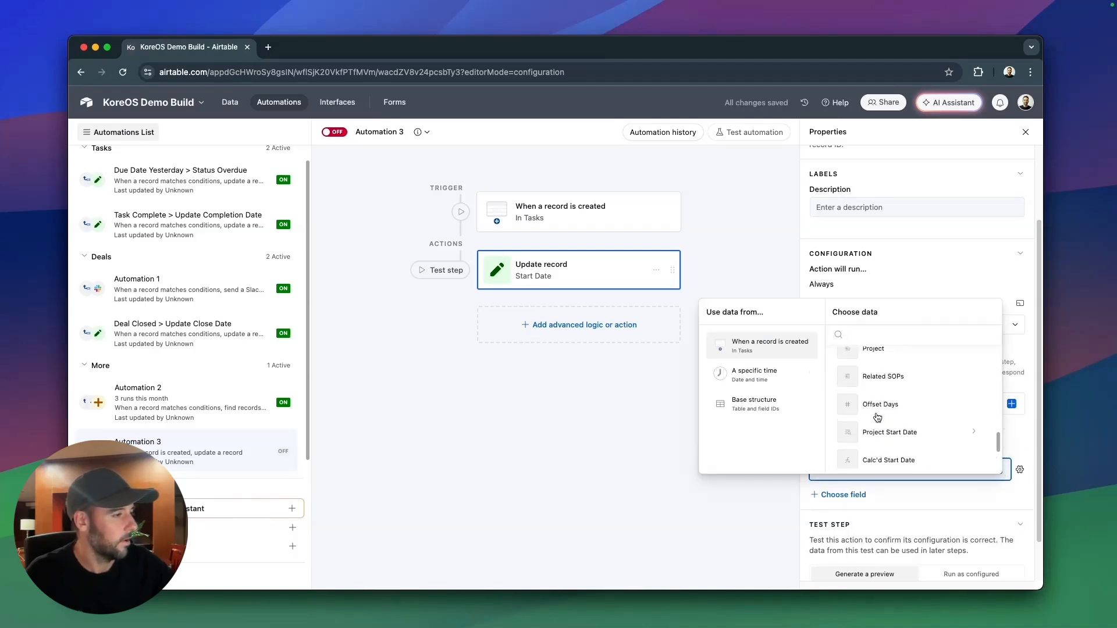
left_click(915, 390)
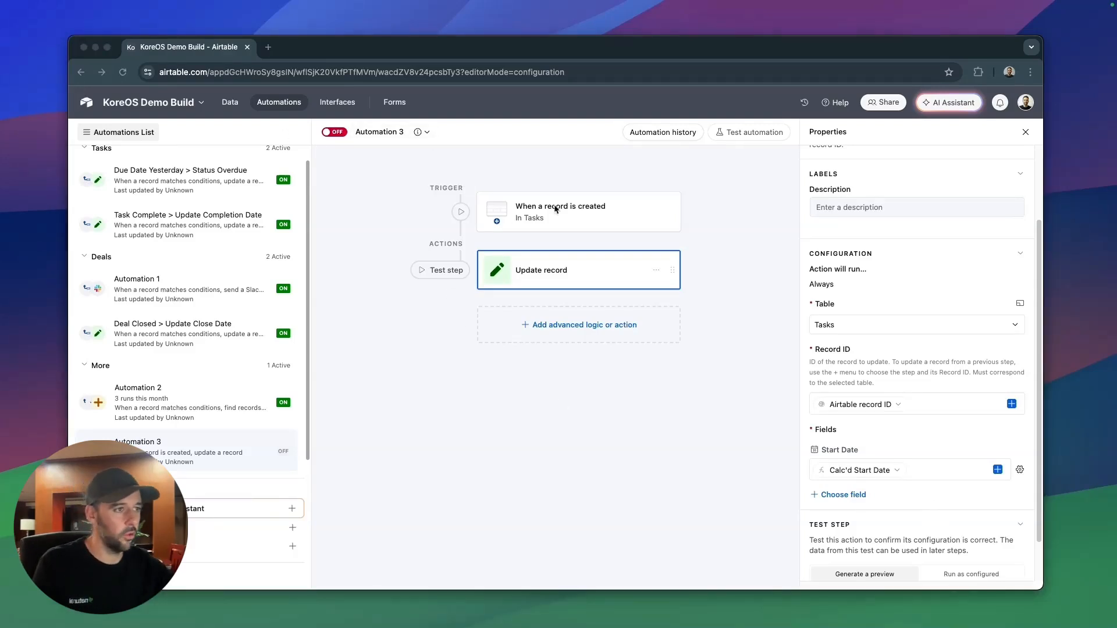
Turn on Automation 3 and open the base's interfaces.
left_click(513, 189)
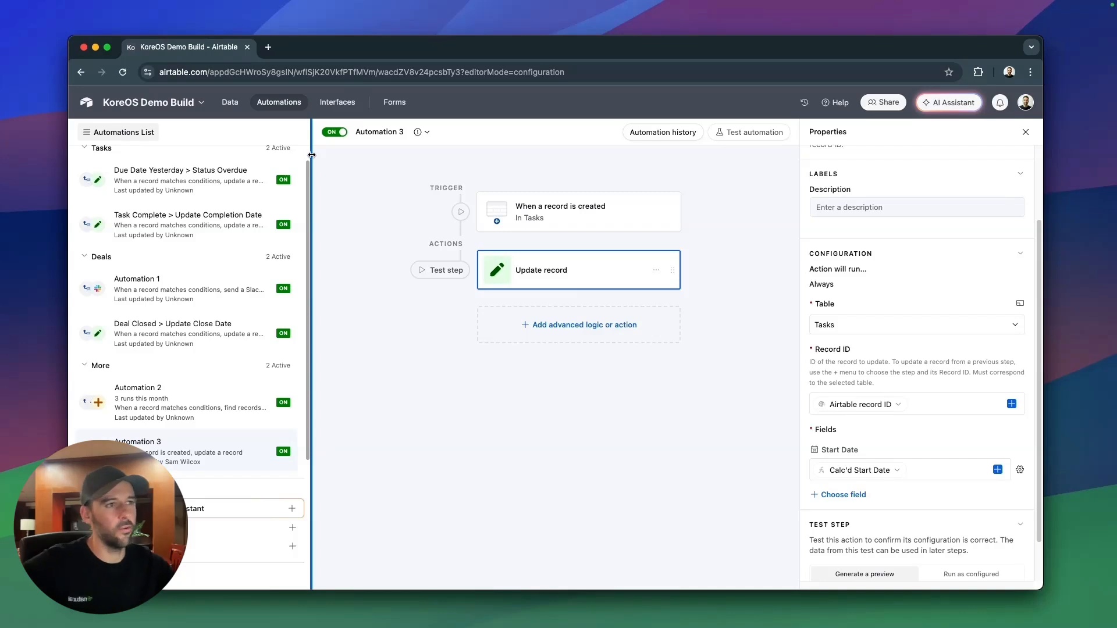
left_click(348, 104)
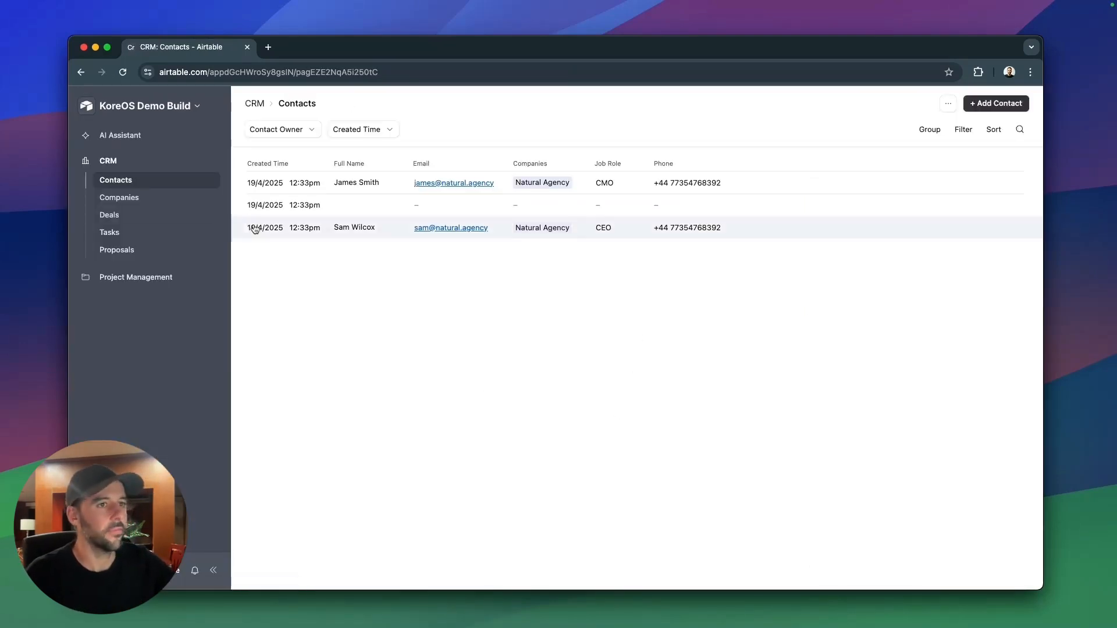
Open the Project Management interface and delete all tasks under Development Project, from Kick-Off & Context Gathering through Testing Task.
left_click(133, 285)
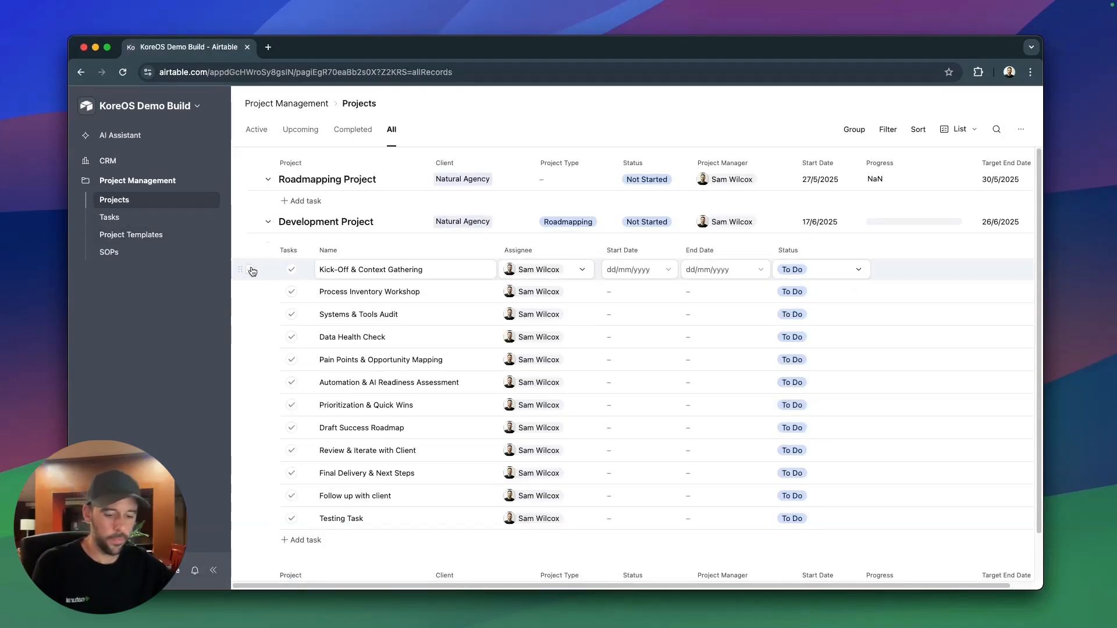
left_click(250, 518, "shift")
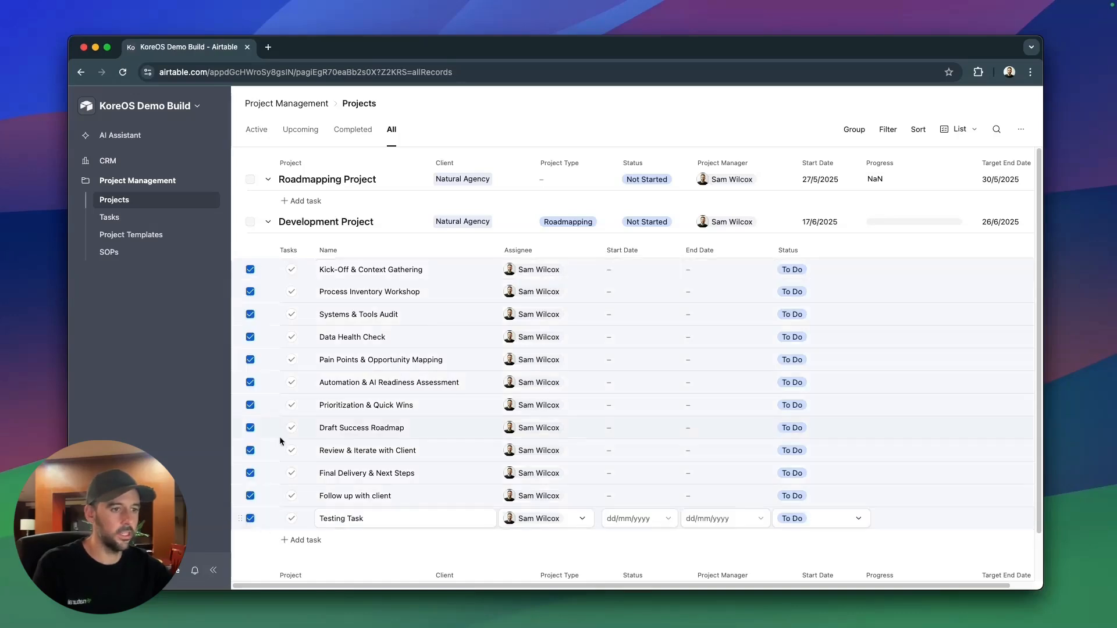
right_click(280, 382)
left_click(355, 395)
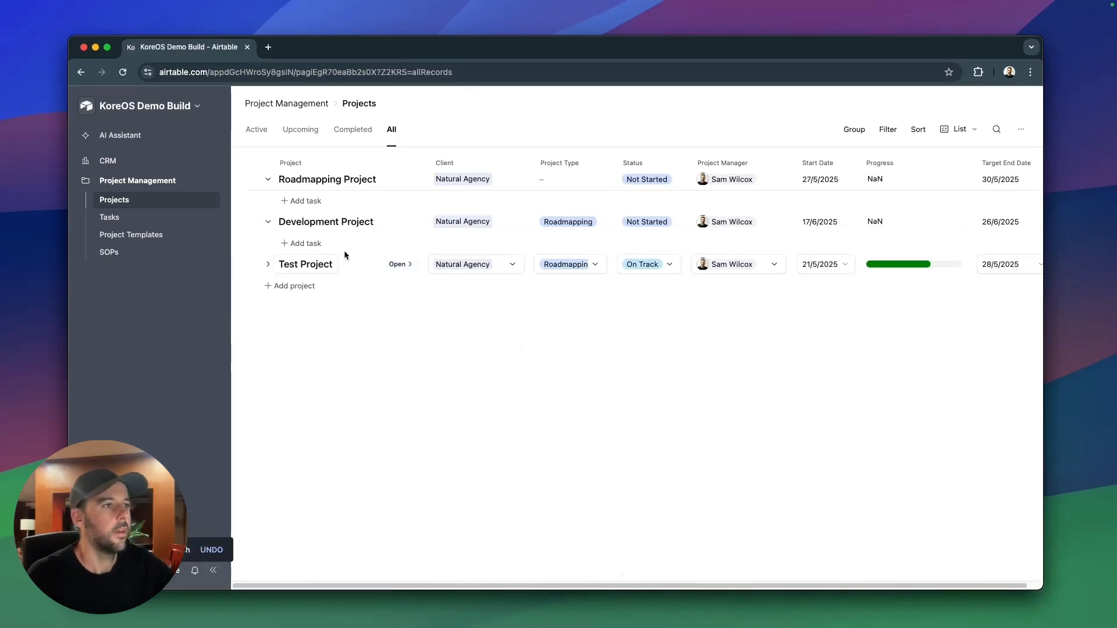
Clear Development Project's Project Type and set it to Roadmapping again to regenerate its template tasks.
left_click(591, 230)
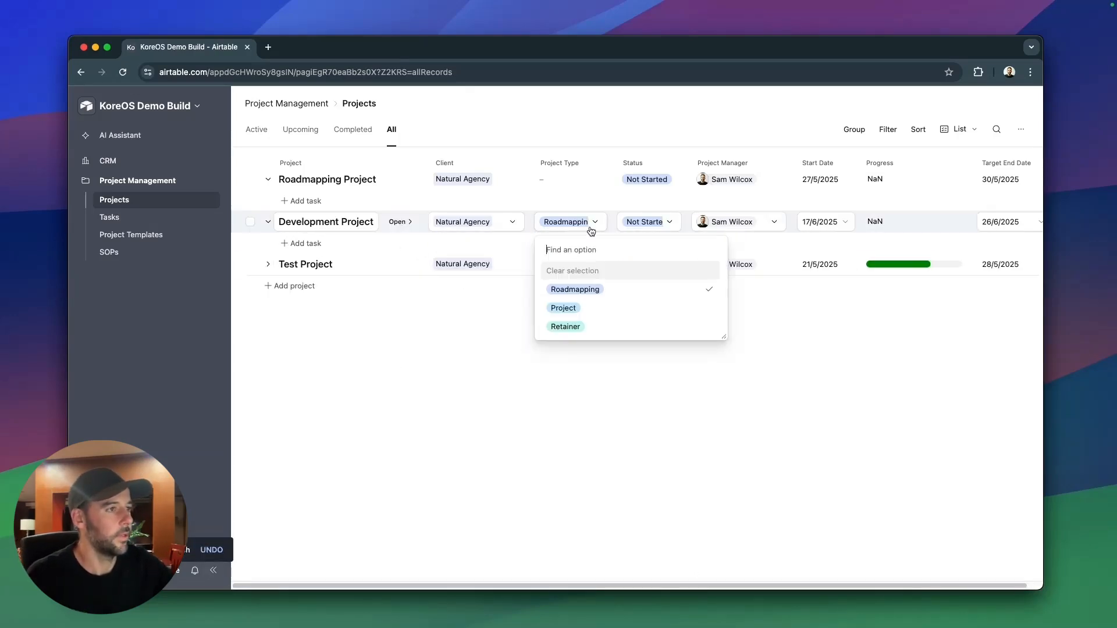
left_click(597, 269)
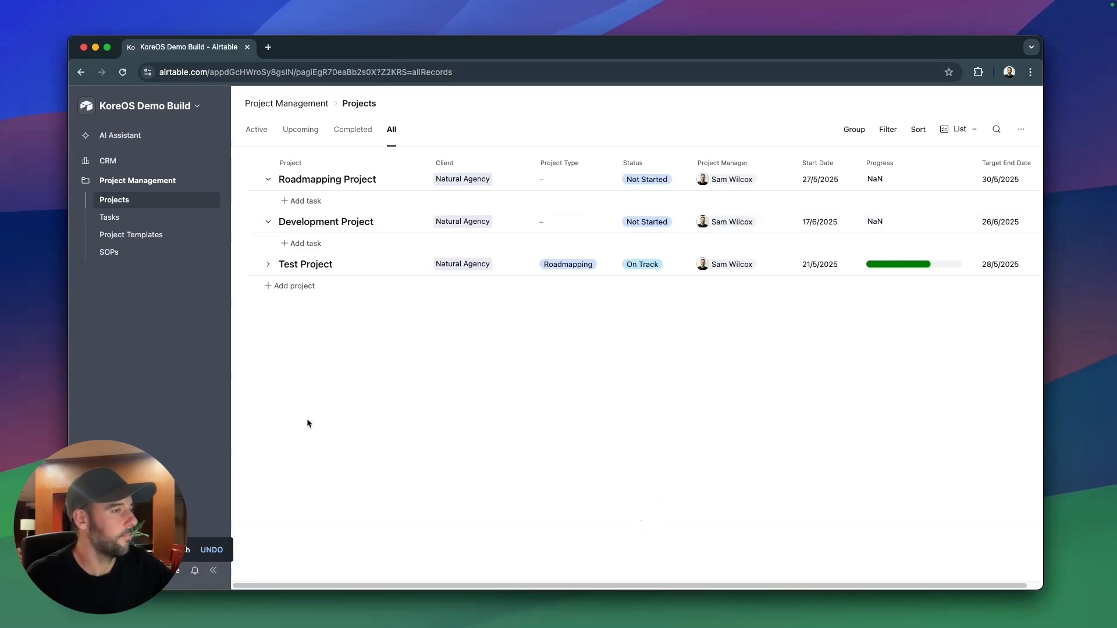
left_click(567, 222)
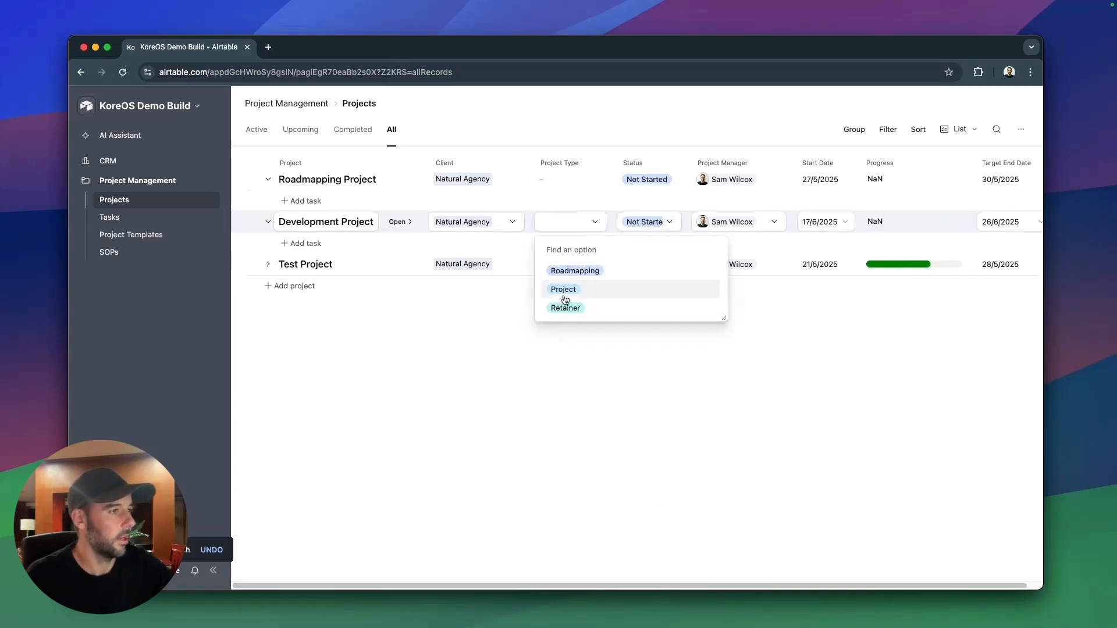
left_click(576, 271)
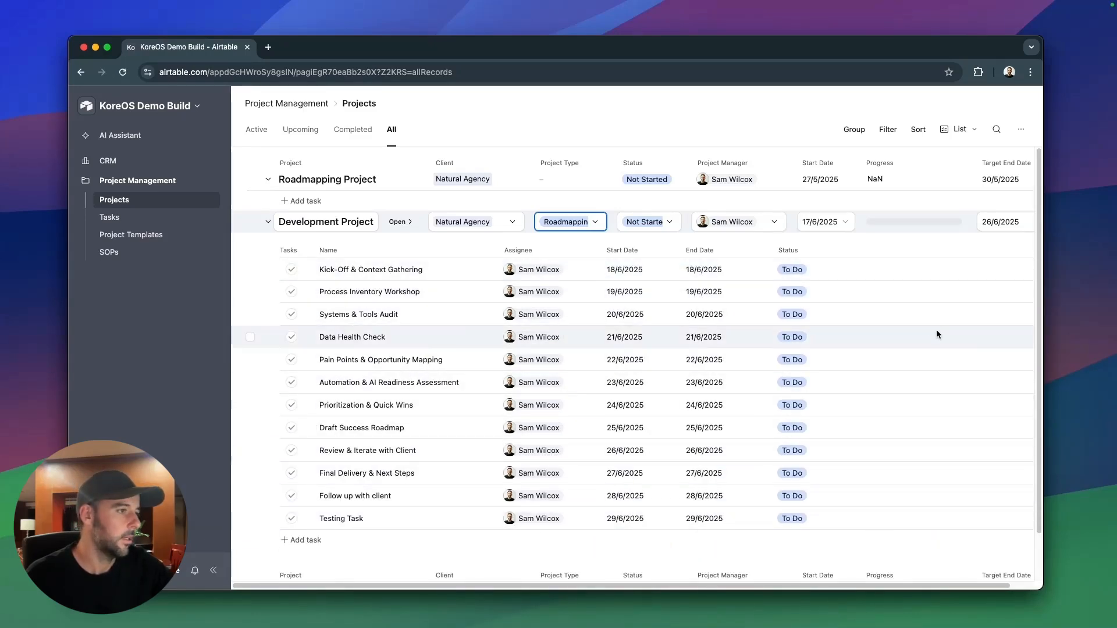
Set the Start Date of Development Project's Kick-Off & Context Gathering task to 19/6/2025.
left_click(635, 271)
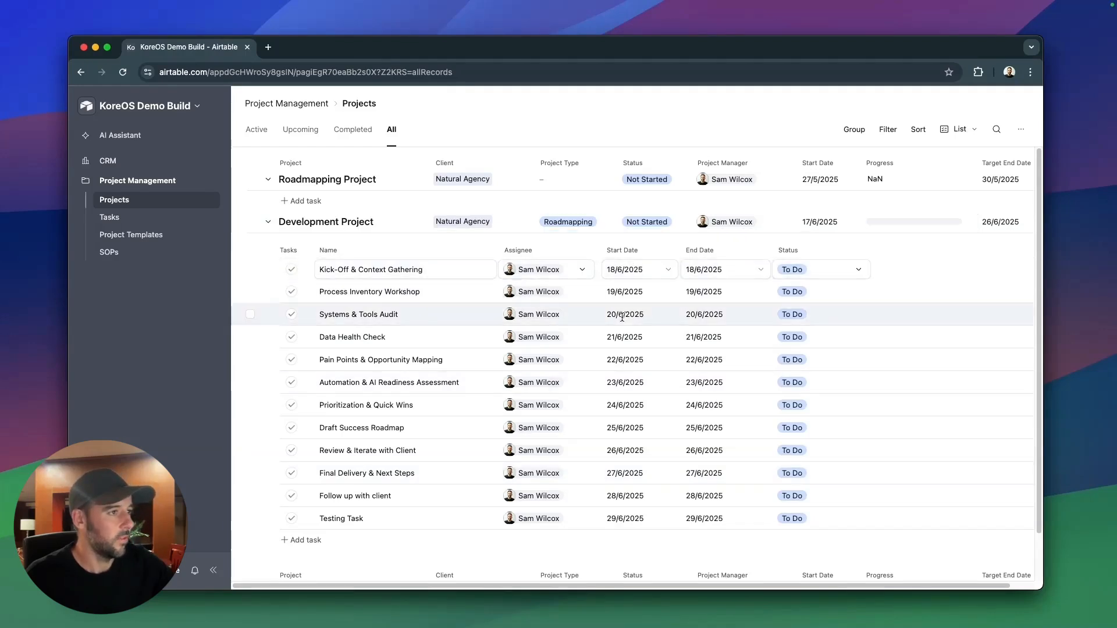
left_click(656, 271)
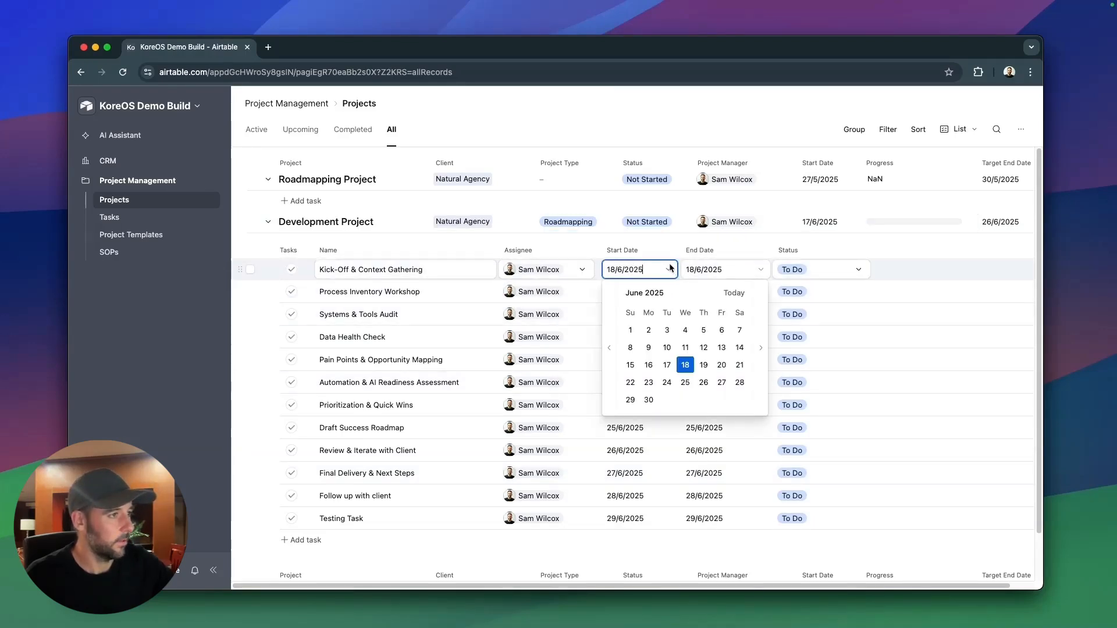
left_click(703, 363)
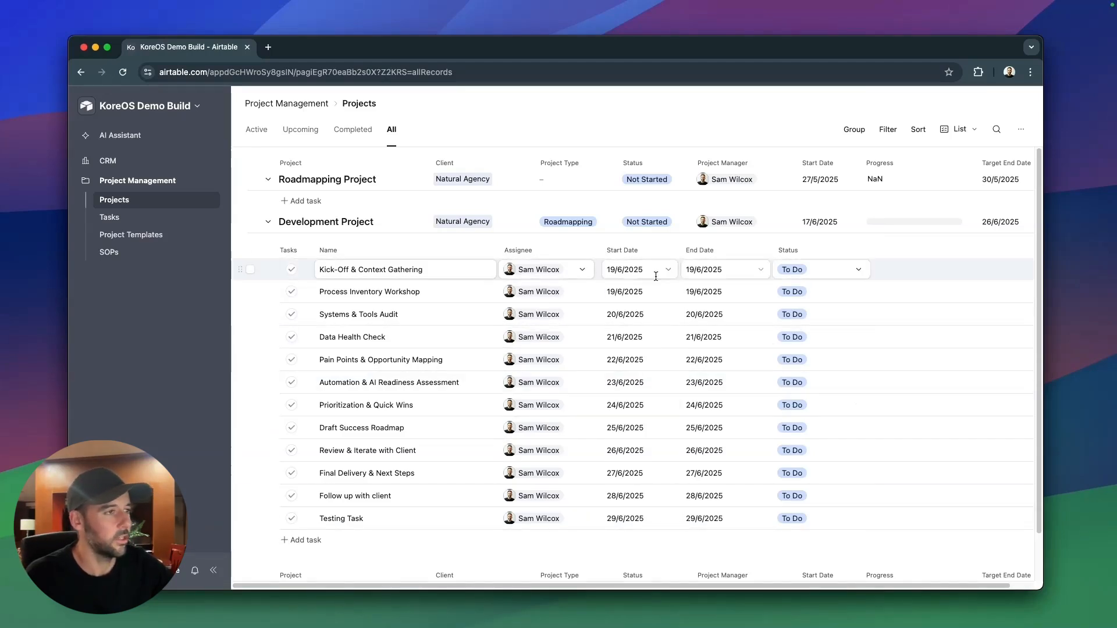
Try an End Date of 20/6/2025 on the Kick-Off & Context Gathering task and return it to 19/6/2025.
left_click(736, 276)
left_click(806, 362)
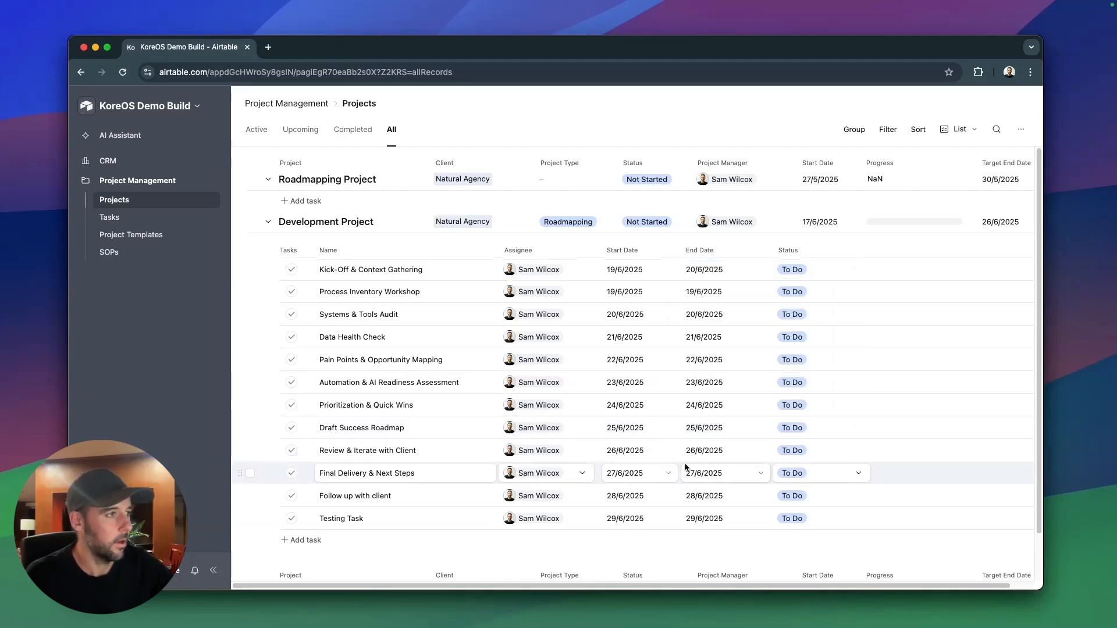
left_click(745, 269)
left_click(783, 364)
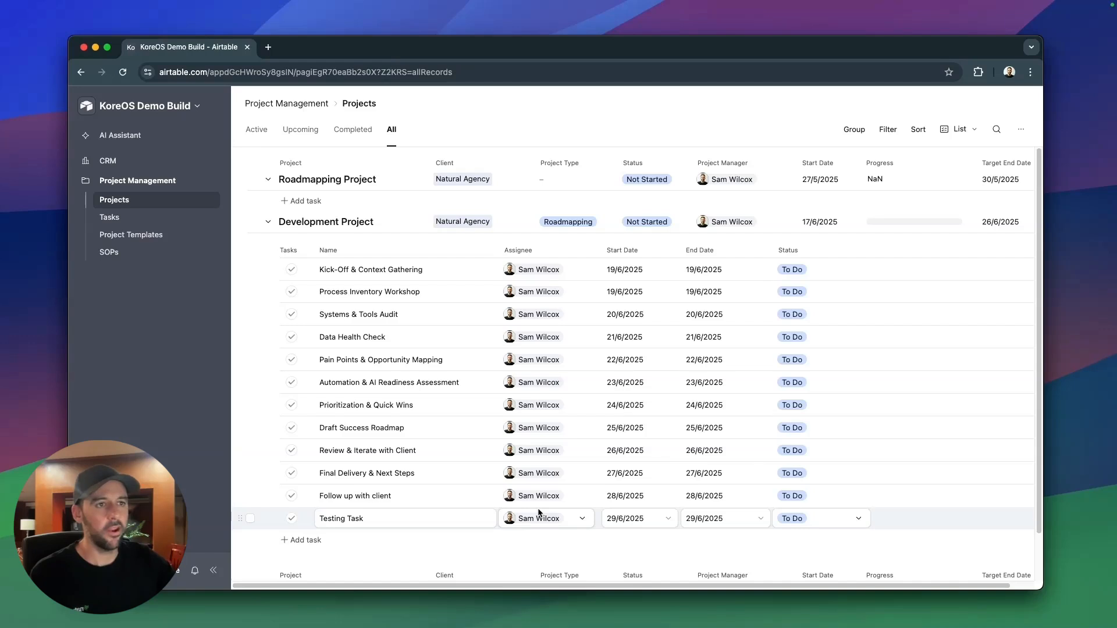
Visit the CRM interface and the base's Tasks table, and return to the Projects list in the Project Management interface.
left_click(141, 160)
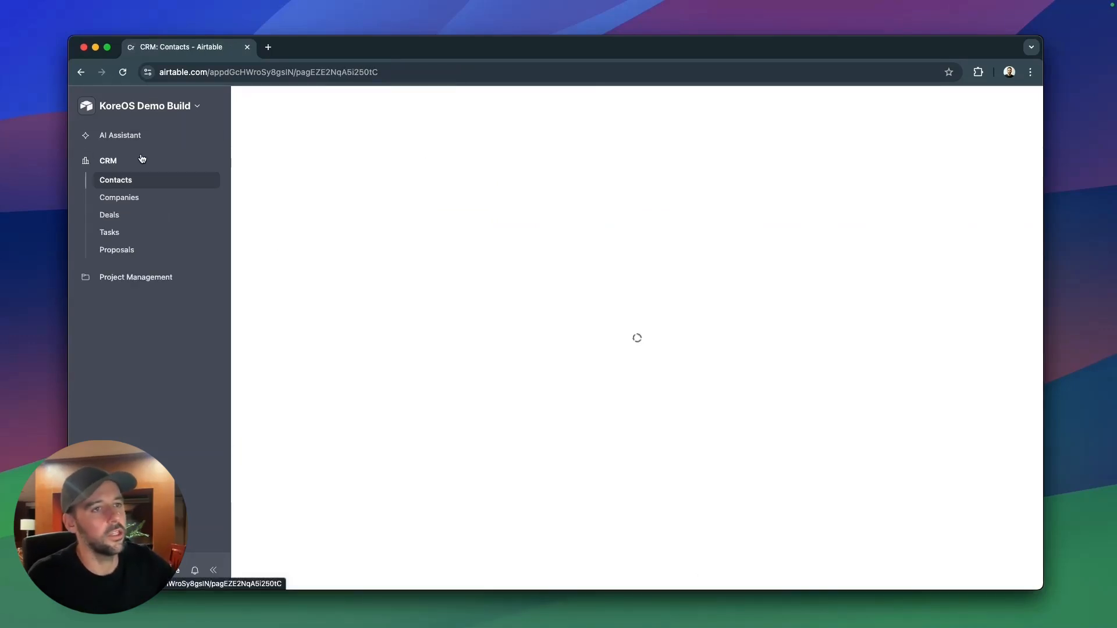
left_click(145, 278)
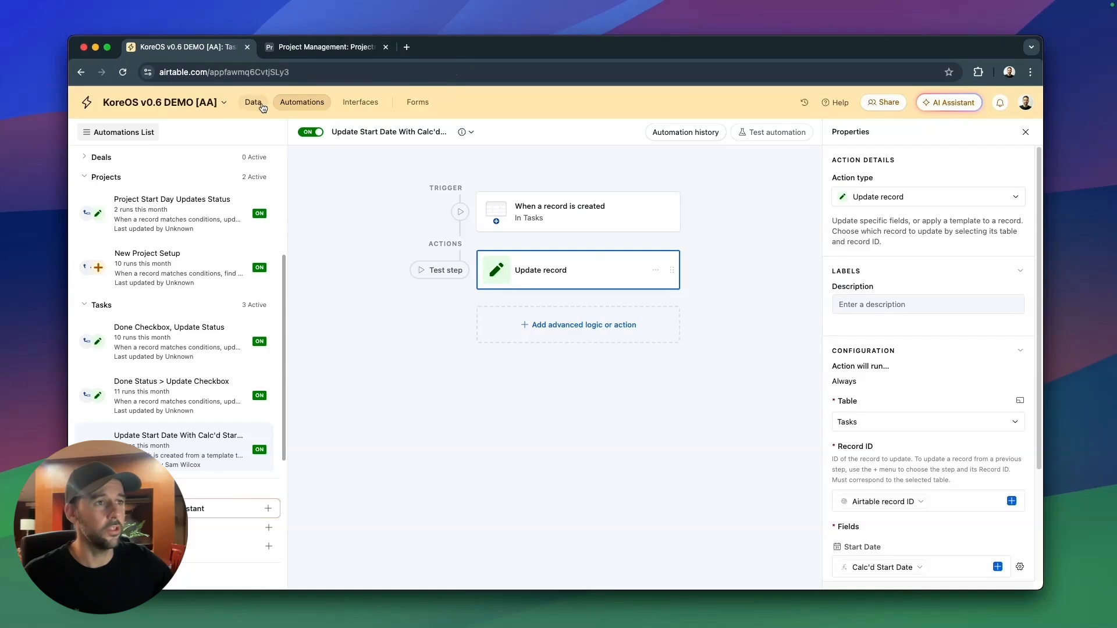
left_click(253, 102)
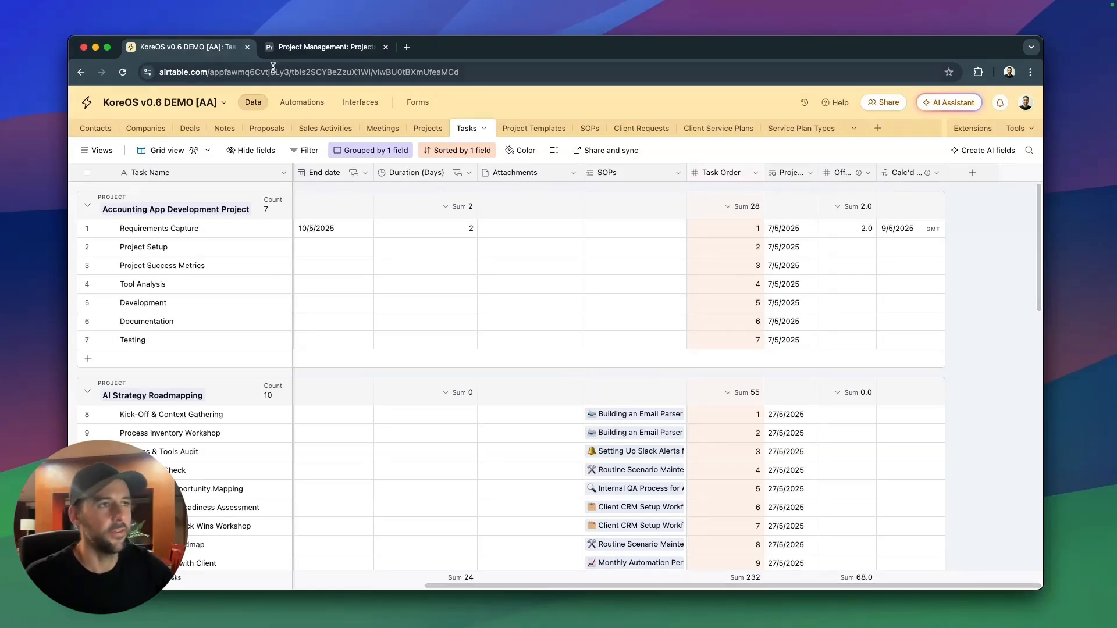
left_click(302, 51)
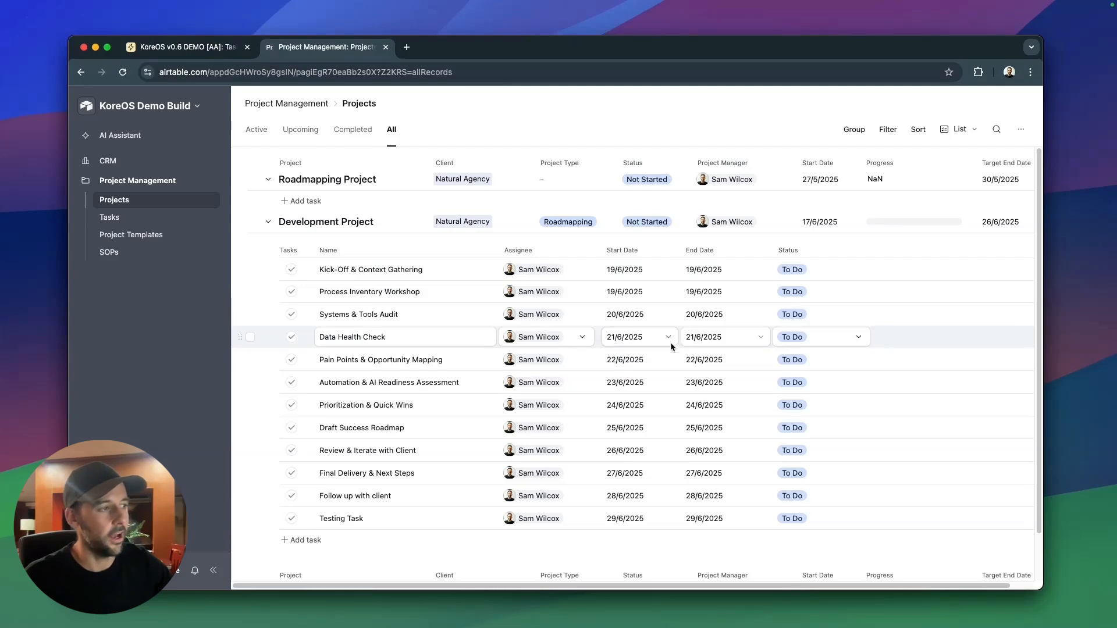